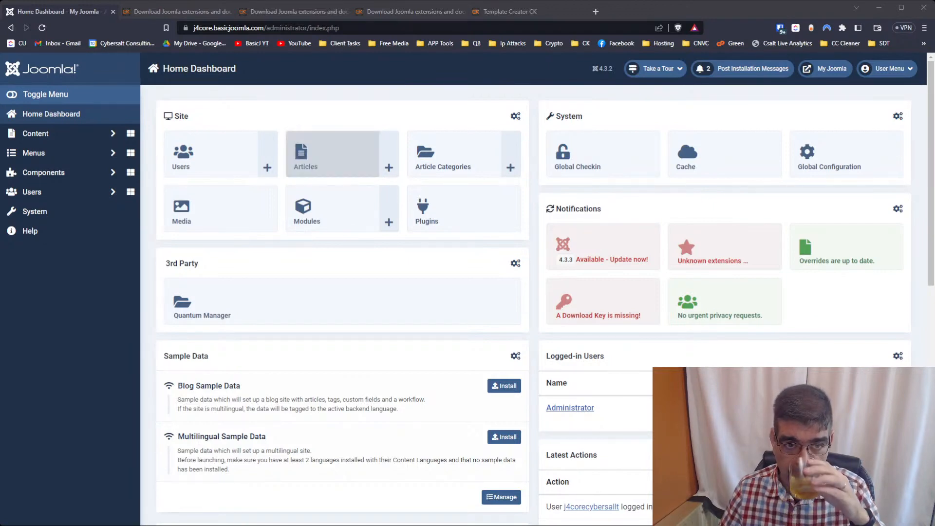
# Review the JoomlaCK download pages for the extension list, Maximenu CK and Mobile Menu CK
pyautogui.click(153, 12)
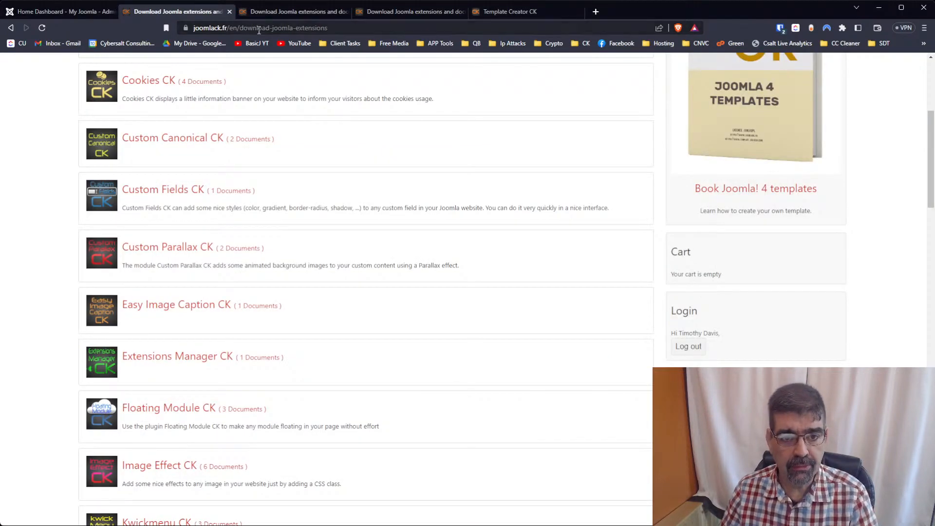
pyautogui.click(312, 12)
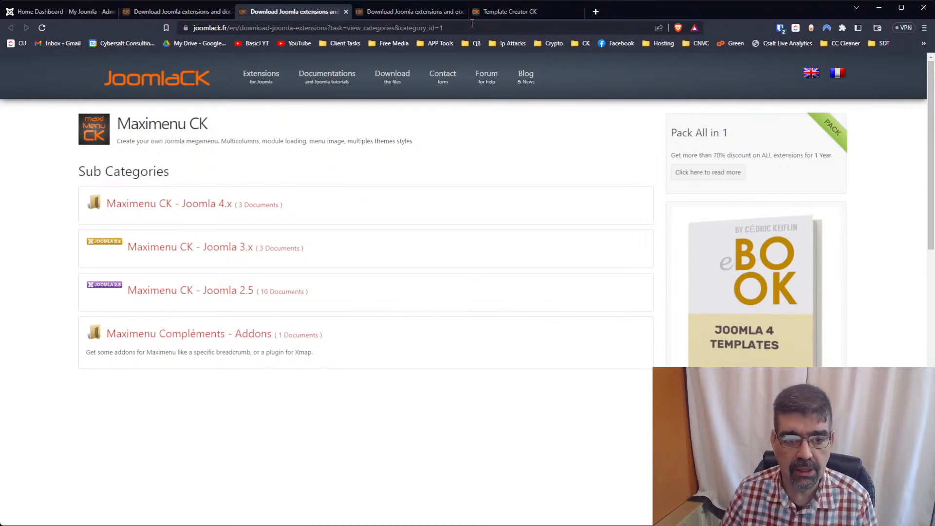
pyautogui.click(469, 27)
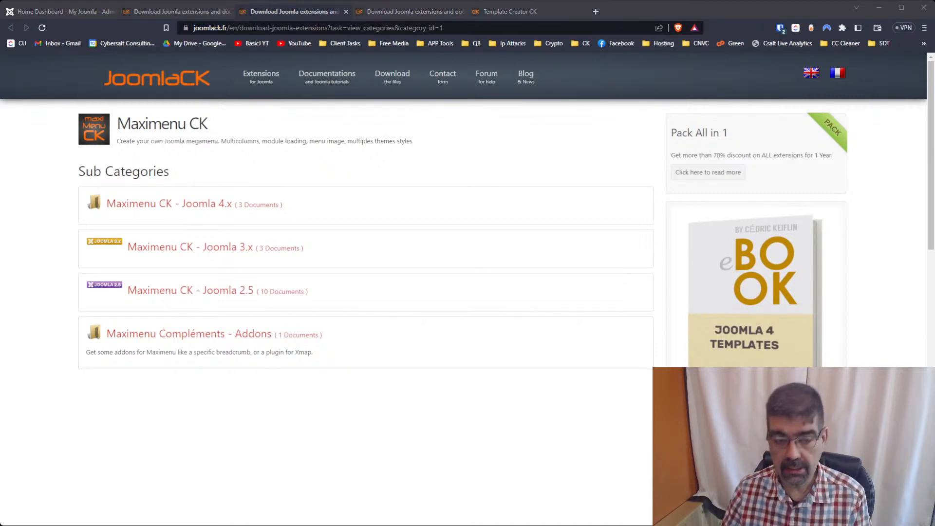
pyautogui.click(292, 14)
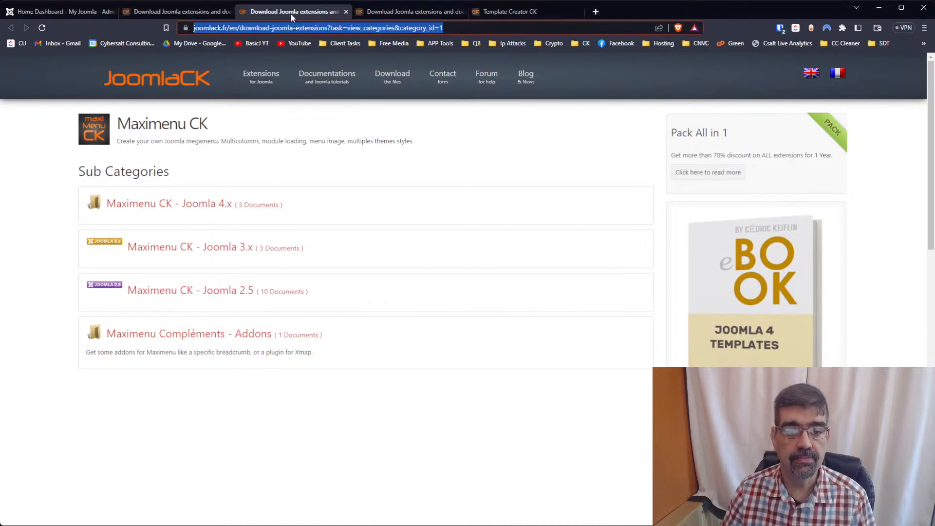
pyautogui.click(165, 13)
pyautogui.click(297, 15)
pyautogui.click(403, 14)
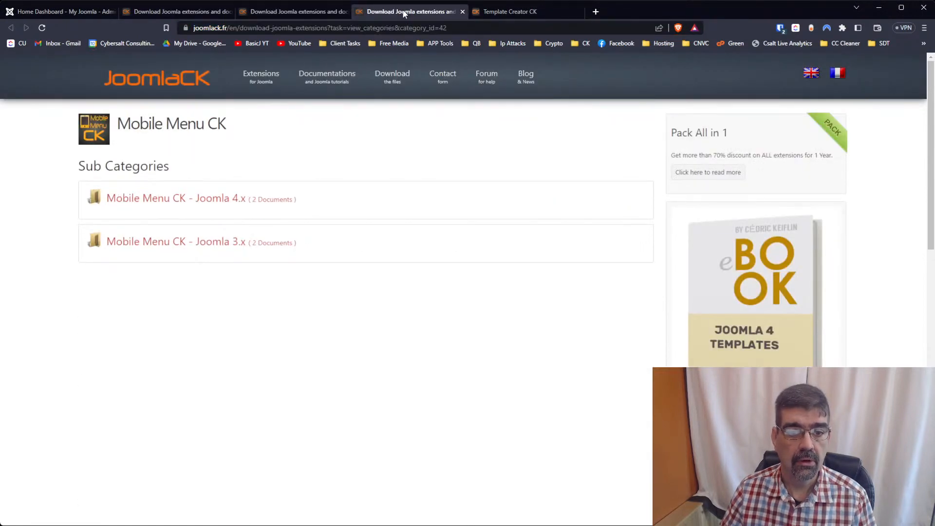
pyautogui.click(486, 32)
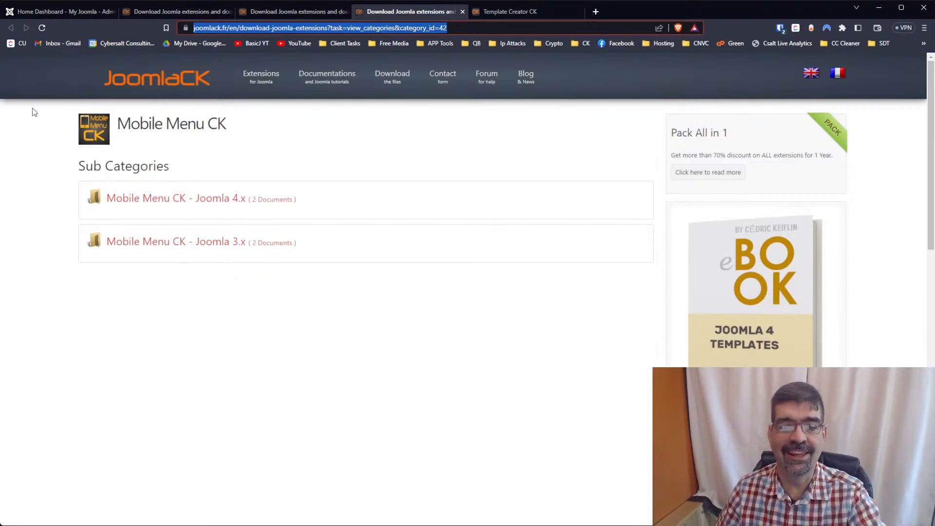
pyautogui.click(68, 13)
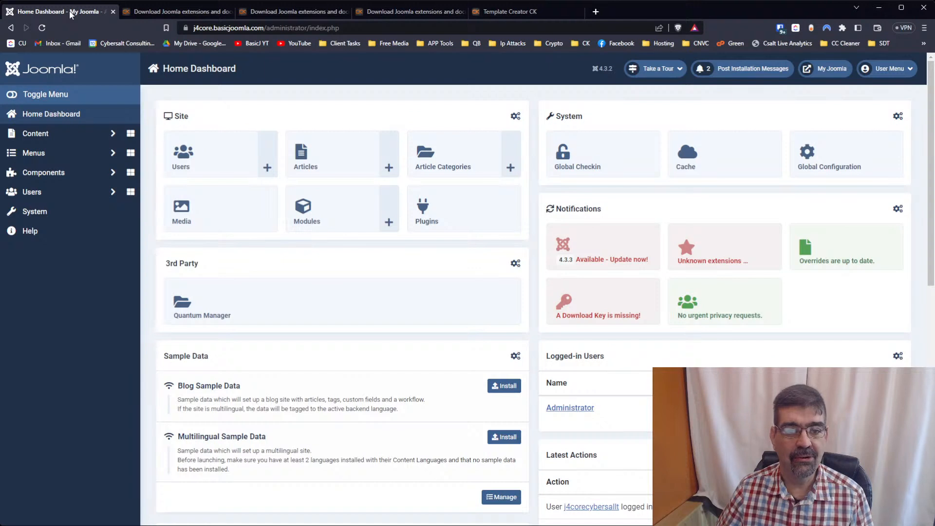
# Download the Maximenu CK and Maximenu CK Pro packages for Joomla 4.x from the JoomlaCK site
pyautogui.click(280, 13)
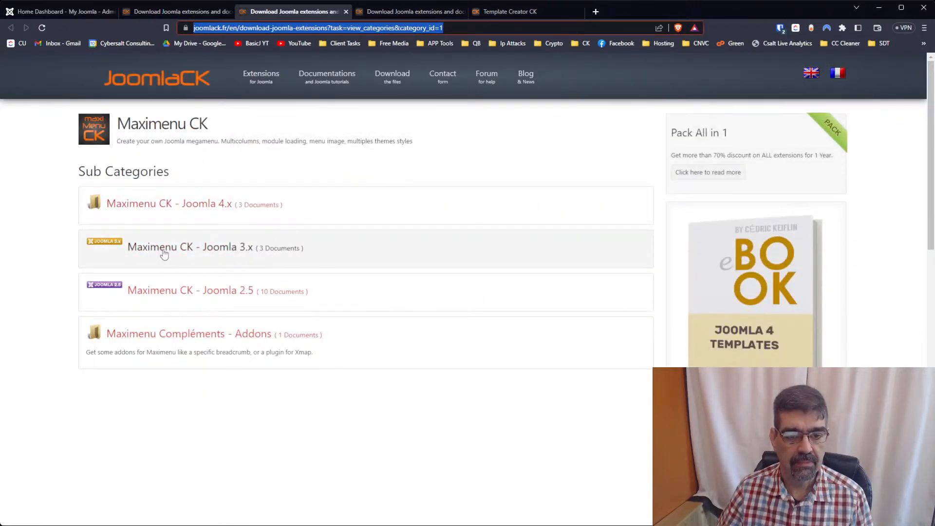
pyautogui.click(156, 208)
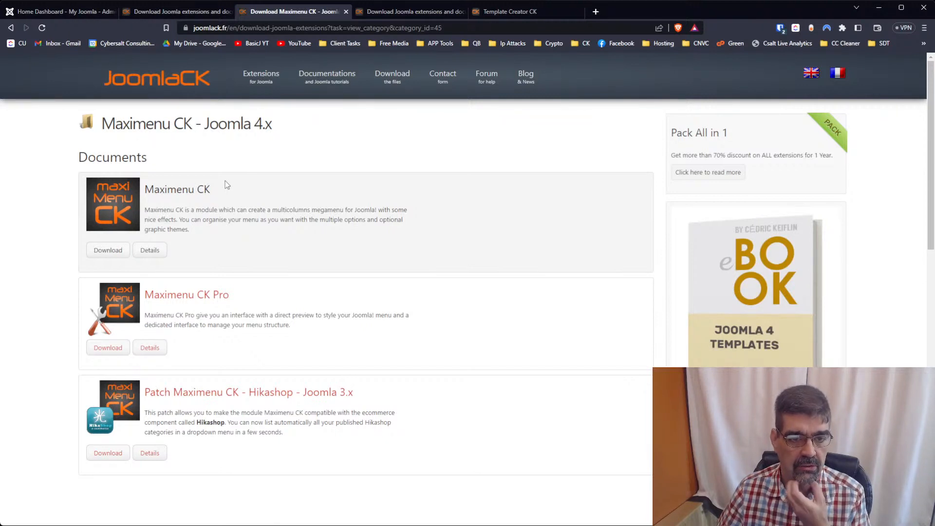
pyautogui.click(104, 250)
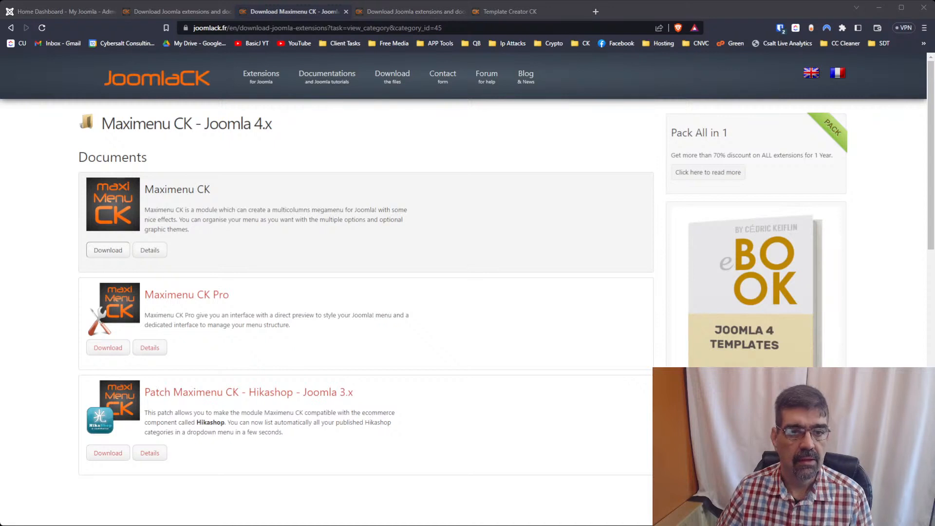
pyautogui.press('Return')
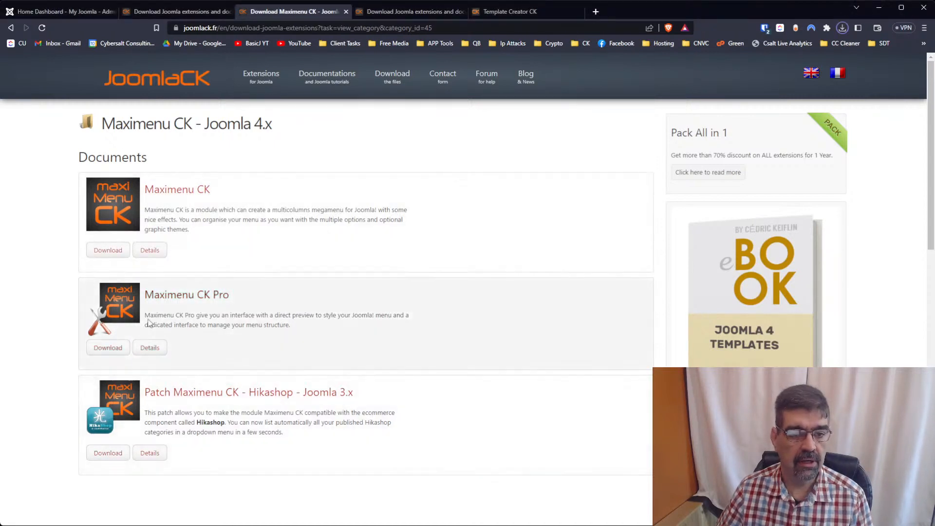
pyautogui.click(117, 344)
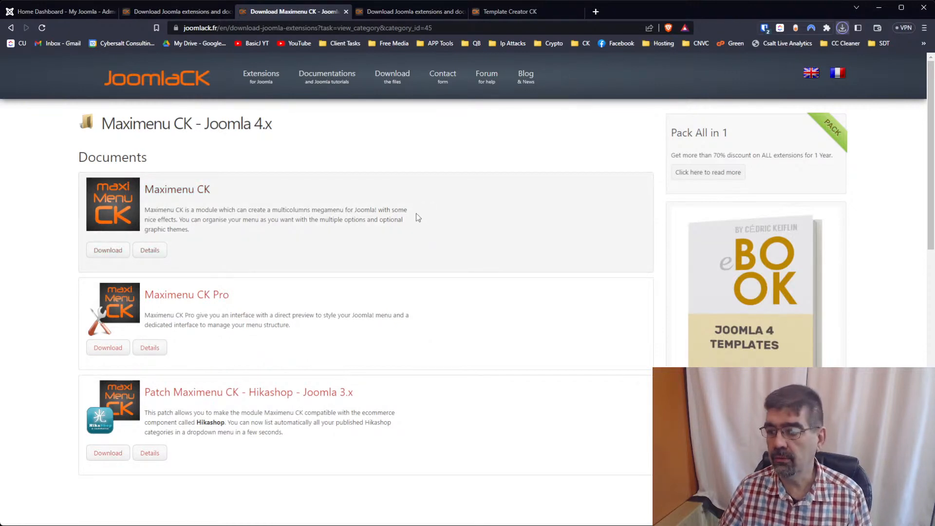
# Return to the Joomla administrator, request the System dashboard and log in again with the account username and password
pyautogui.click(159, 12)
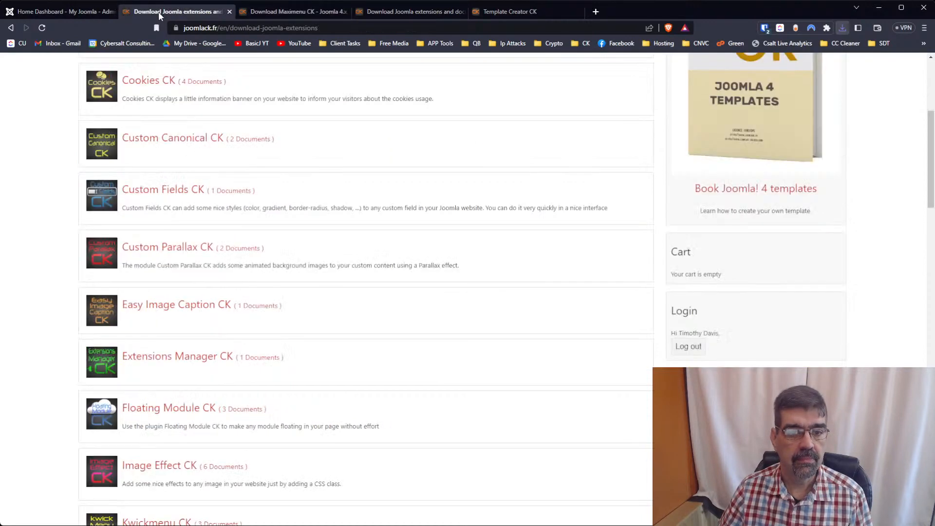
pyautogui.click(68, 13)
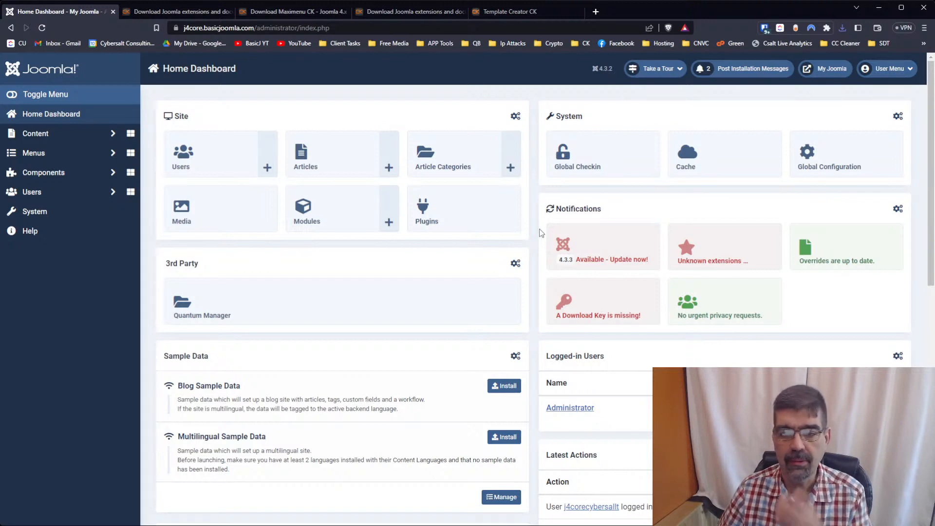
pyautogui.click(30, 216)
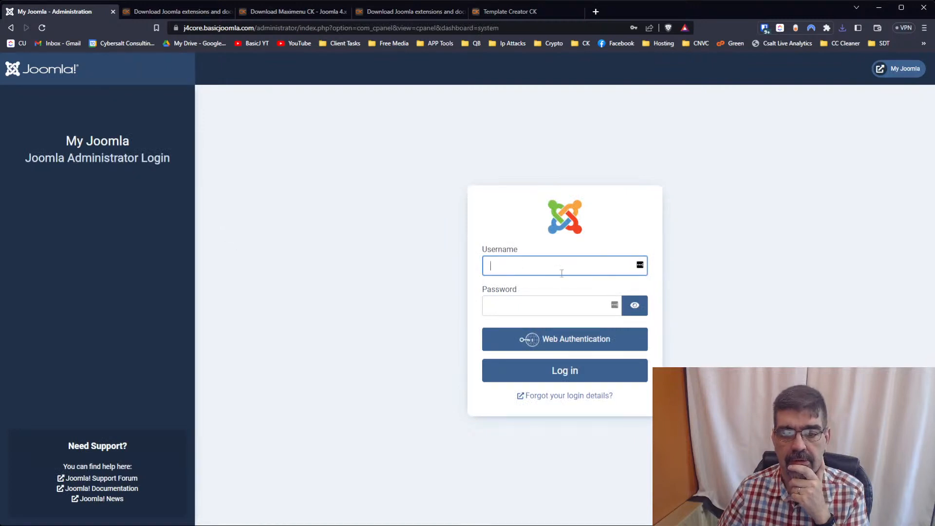
pyautogui.click(563, 268)
pyautogui.click(565, 300)
pyautogui.click(531, 375)
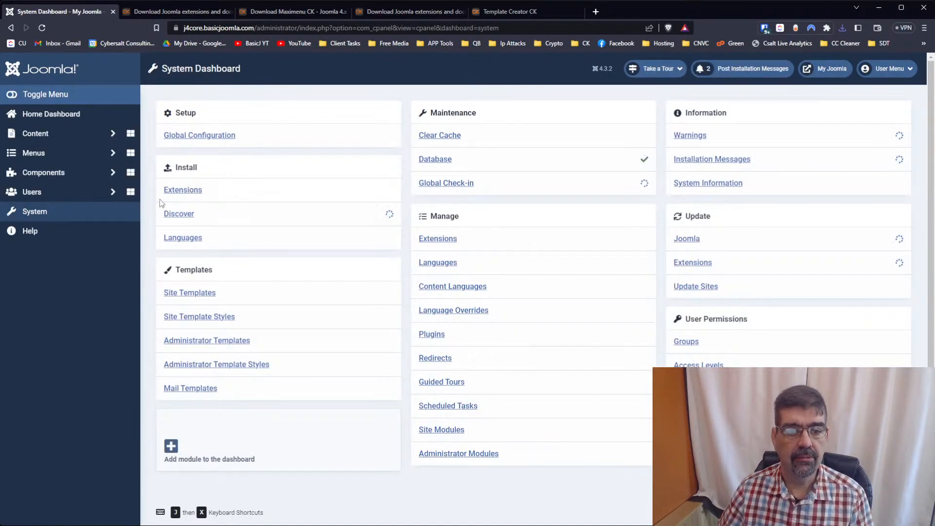
# Upload the downloaded Maximenu CK package in the extension installer to install it
pyautogui.click(173, 190)
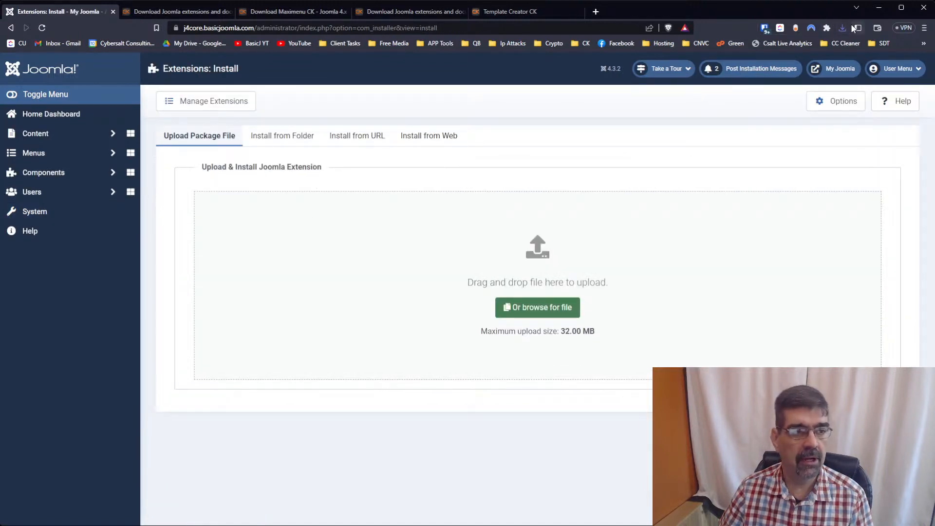
pyautogui.moveTo(841, 34); pyautogui.dragTo(566, 309)
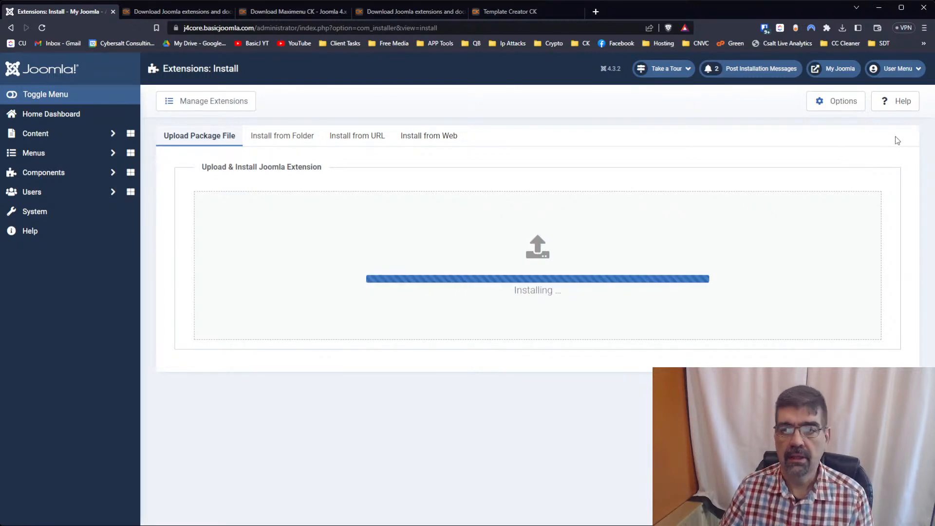
# Open the site's front-end home page and load it with ?tp=1 appended to the address to preview module positions
pyautogui.click(838, 72)
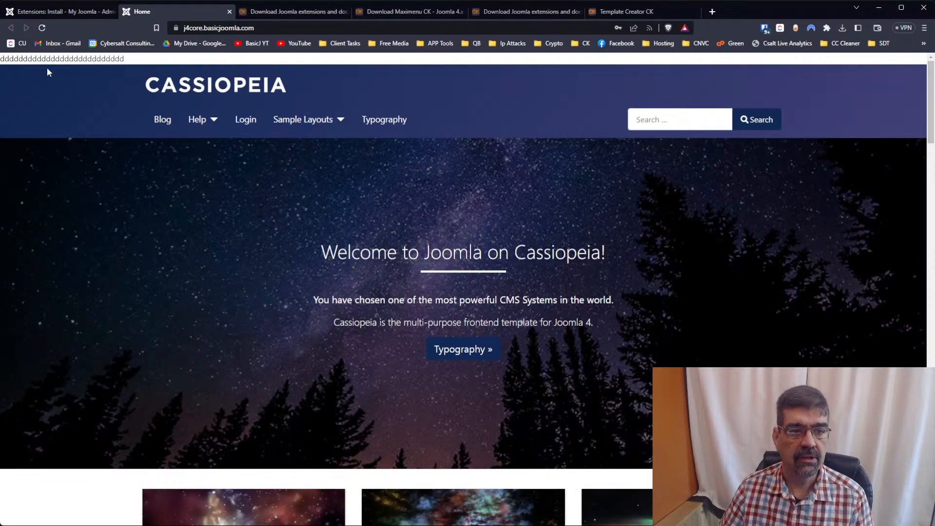
pyautogui.moveTo(5, 59); pyautogui.dragTo(106, 56)
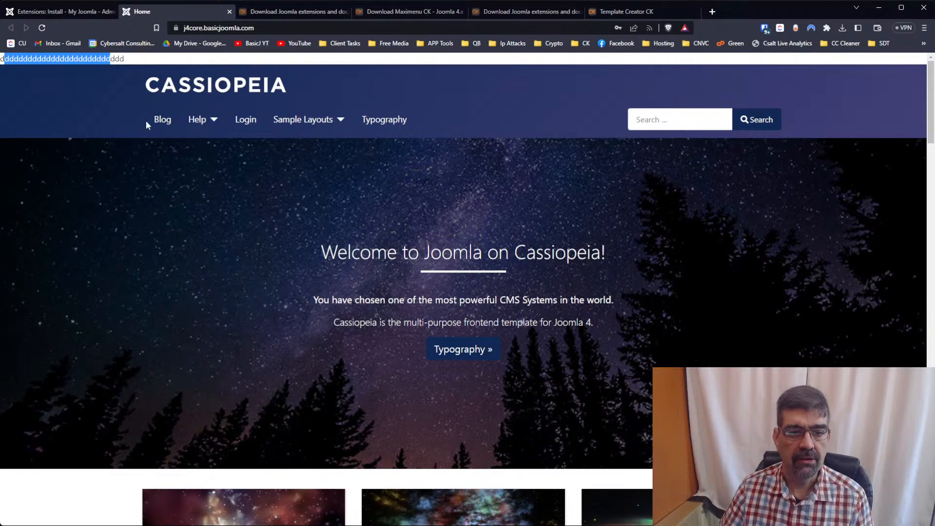
pyautogui.click(32, 12)
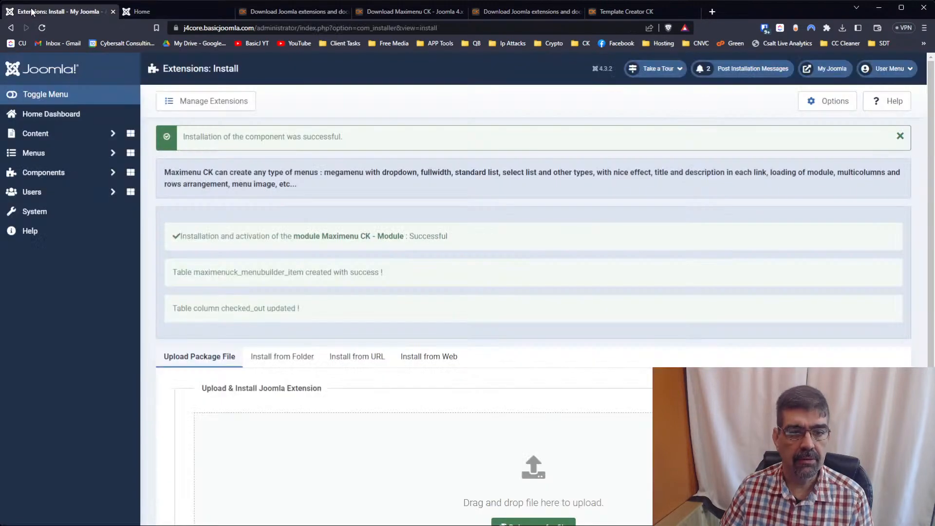
pyautogui.click(142, 12)
pyautogui.click(337, 25)
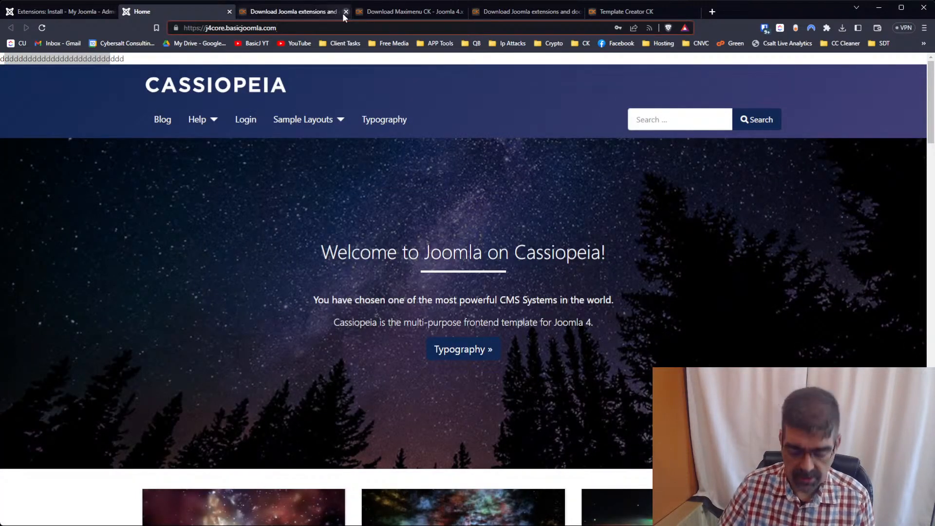
pyautogui.write('?tp=1')
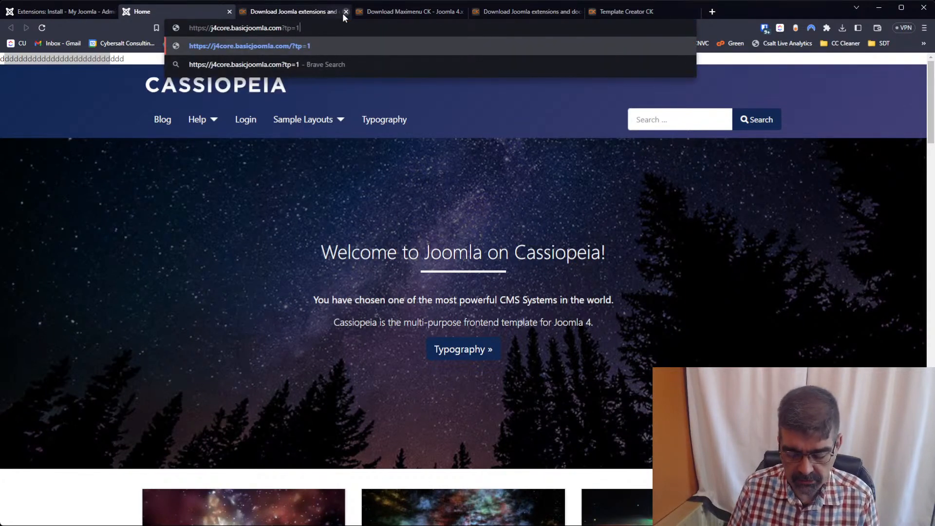
pyautogui.press('Return')
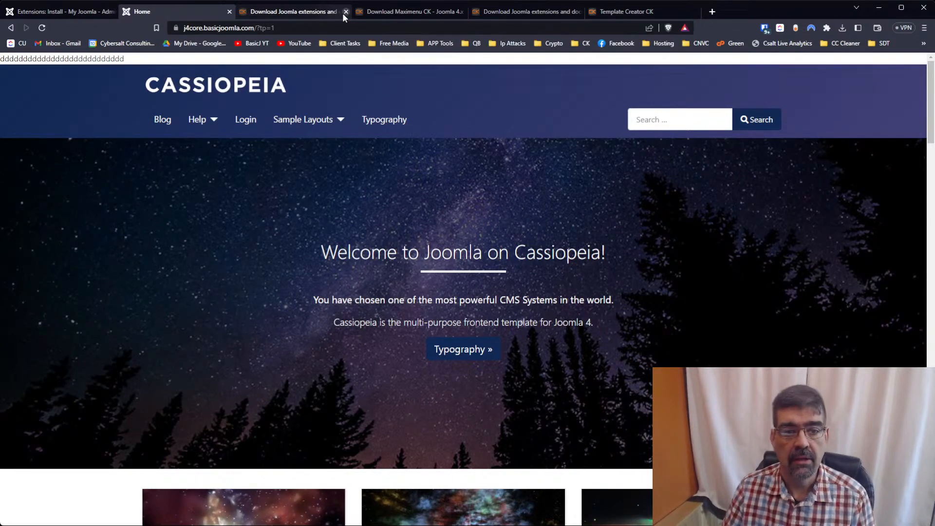
# Enable Preview Module Positions in the site template options and save the configuration
pyautogui.click(67, 11)
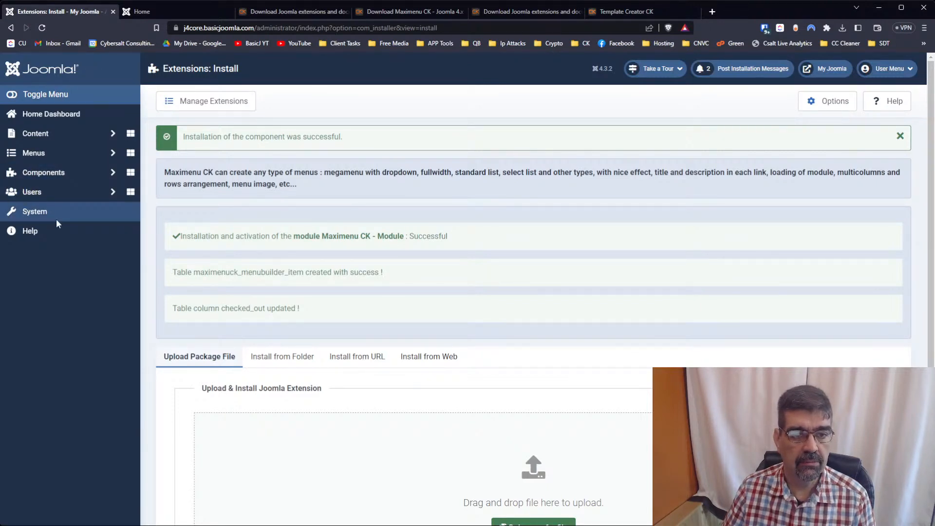
pyautogui.middleClick(39, 212)
pyautogui.click(171, 12)
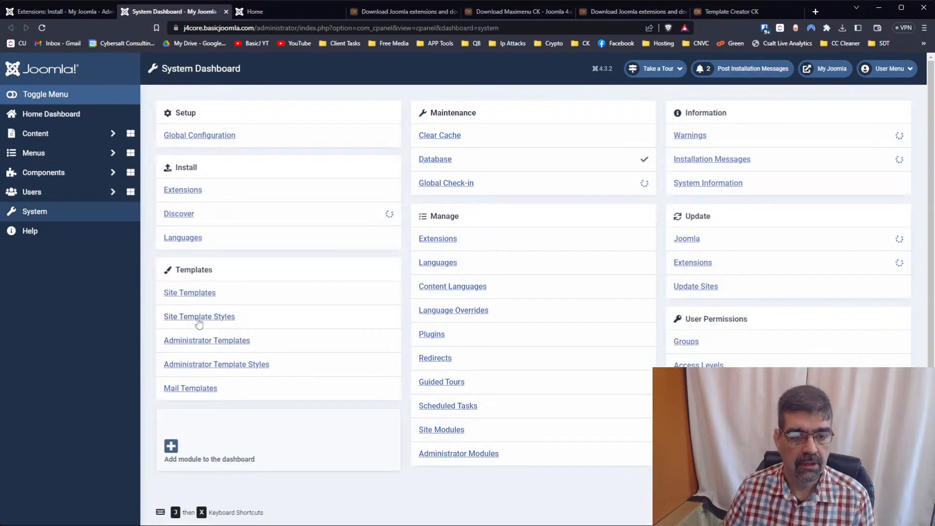
pyautogui.click(199, 318)
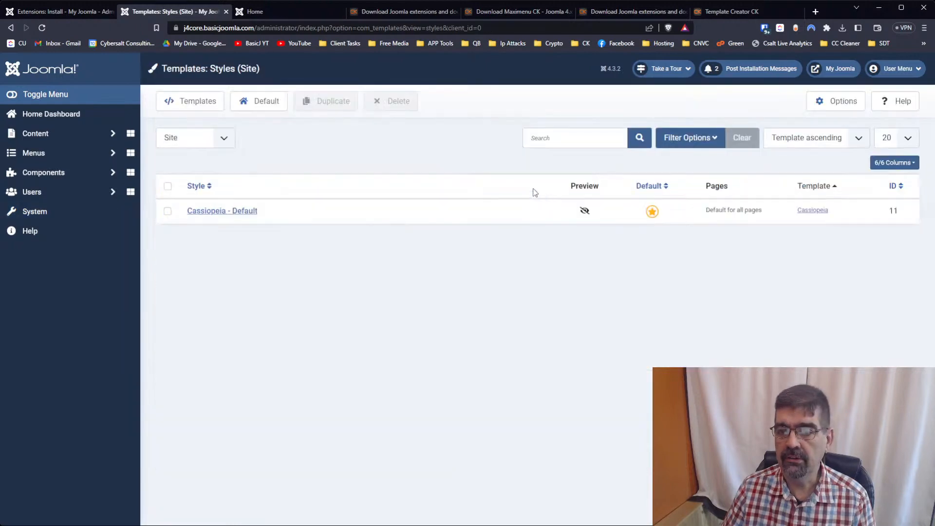
pyautogui.click(838, 101)
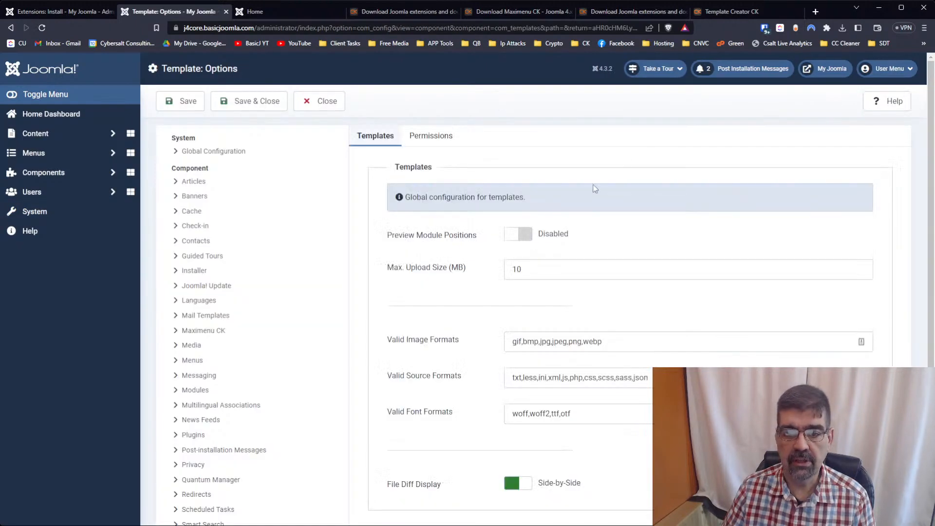
pyautogui.click(516, 233)
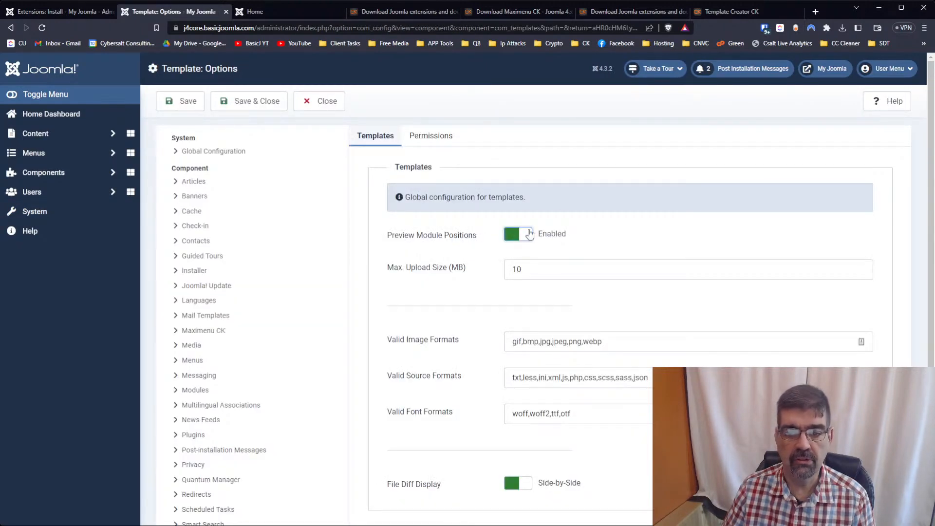
pyautogui.click(181, 102)
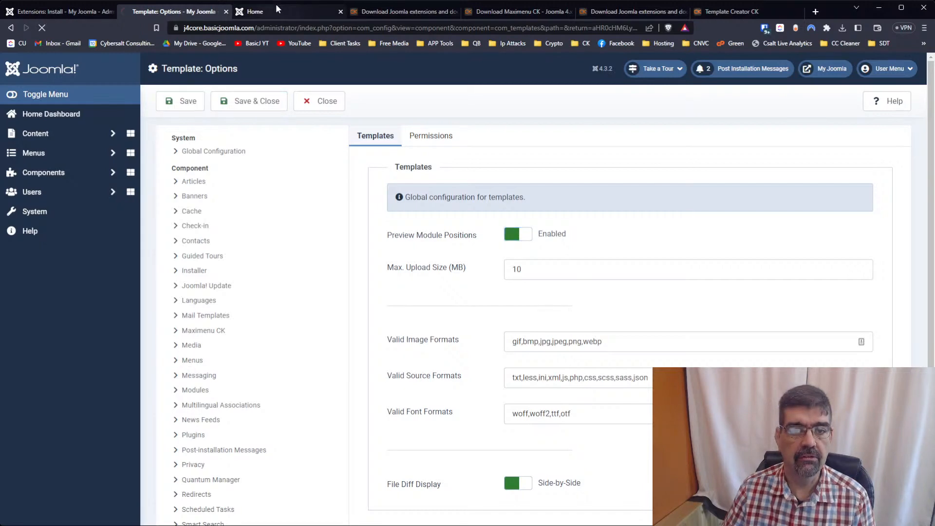
# Reload the front-end home page with ?tp=1 to view the template's module positions
pyautogui.click(276, 6)
pyautogui.click(321, 29)
pyautogui.press('Return')
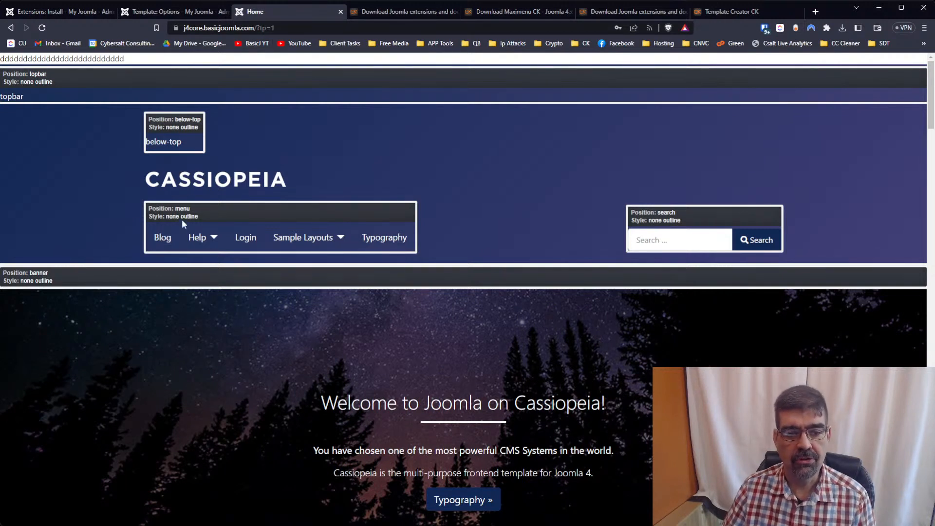
# Open the list of site modules in the Joomla administrator
pyautogui.click(168, 13)
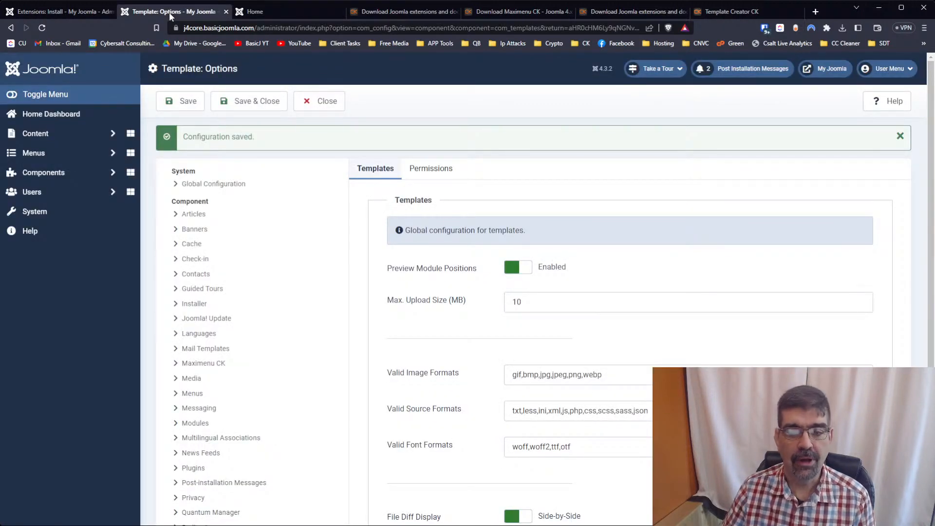
pyautogui.click(60, 13)
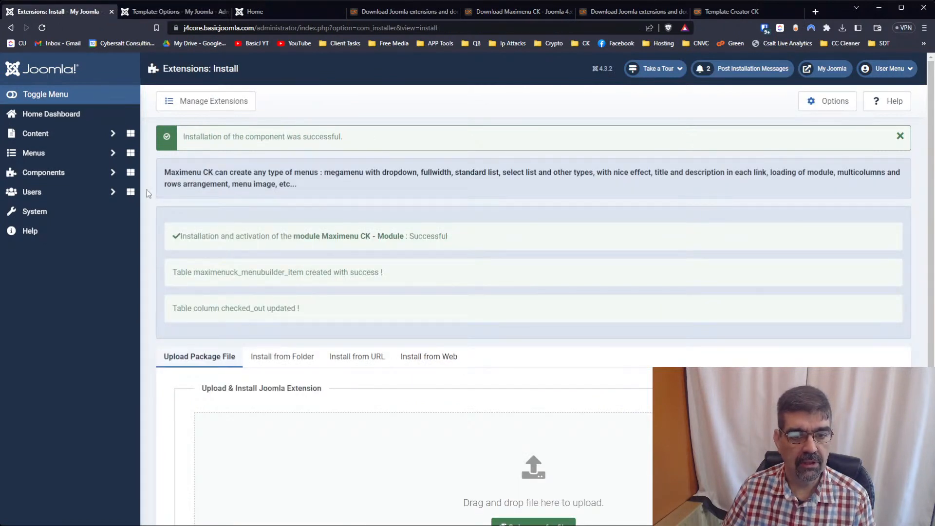
pyautogui.click(41, 217)
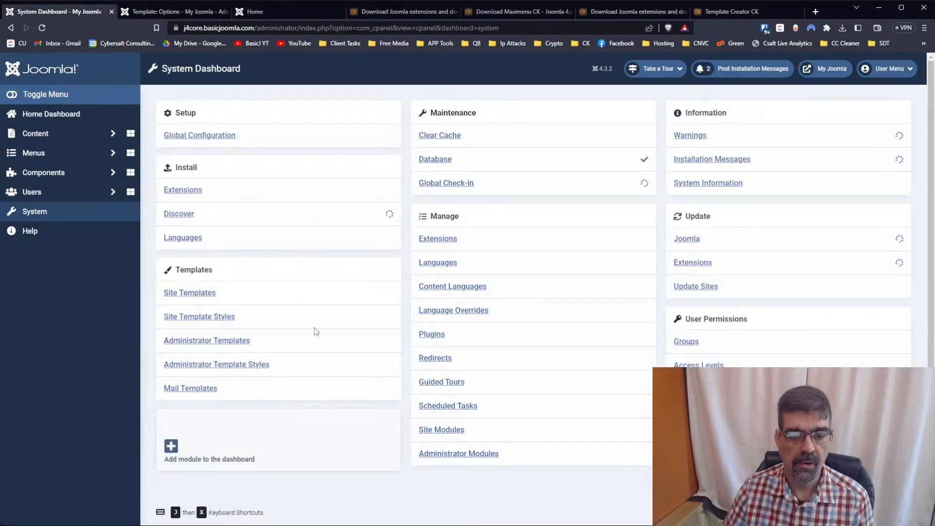
pyautogui.click(441, 430)
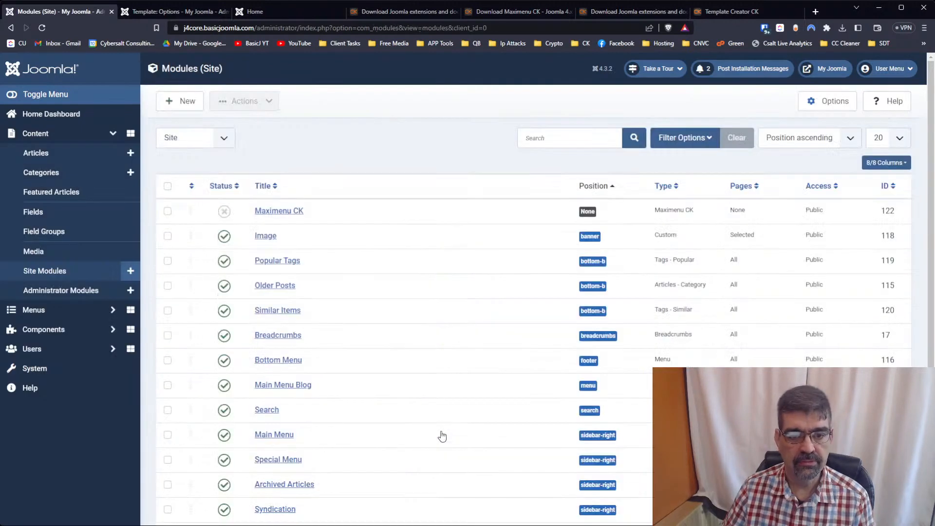
# Set the Maximenu CK module's position to menu and its status to Published, and save the module
pyautogui.click(277, 215)
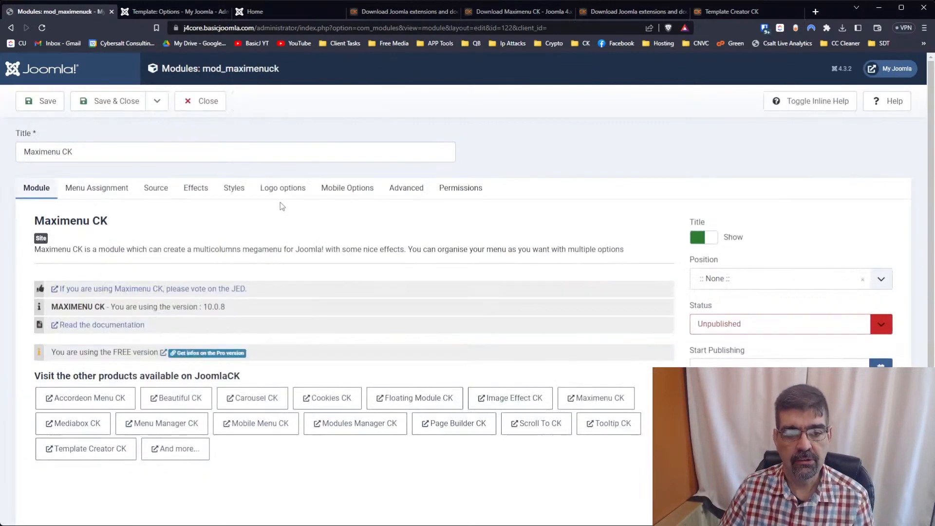
pyautogui.click(778, 279)
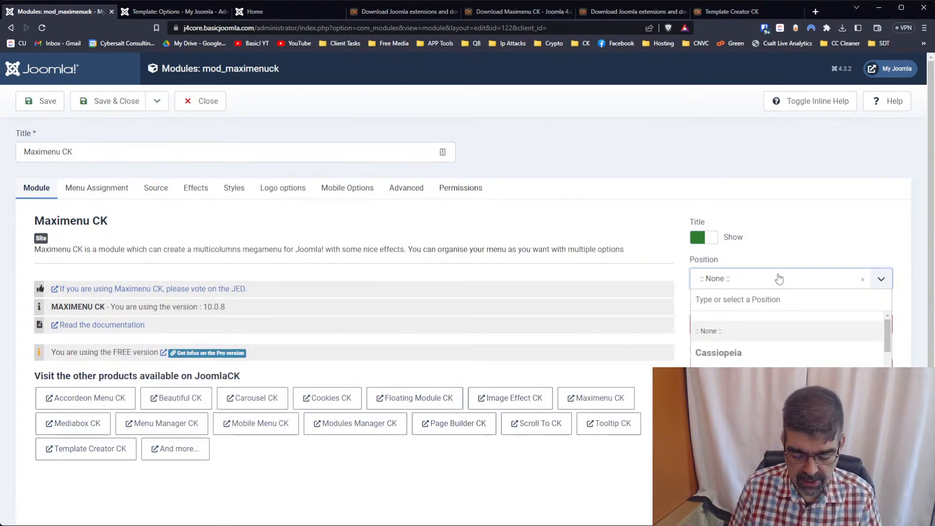
pyautogui.write('menu')
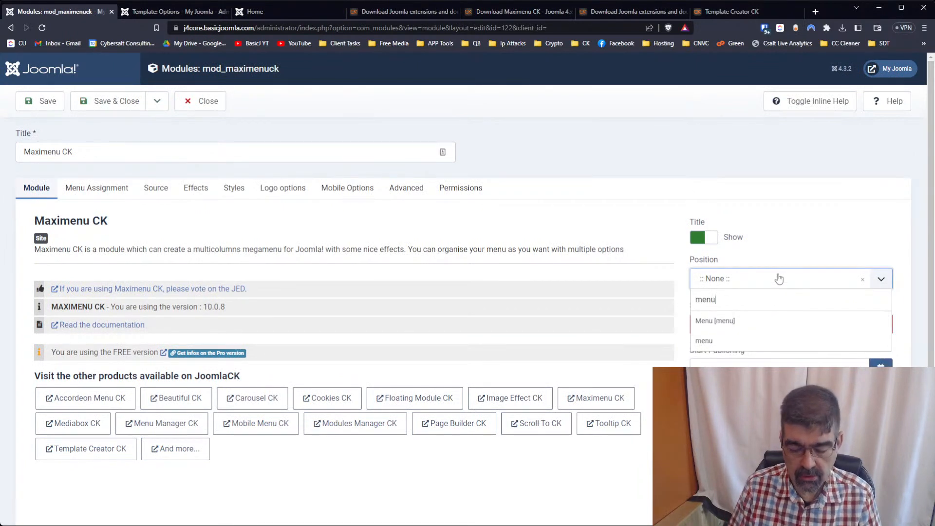
pyautogui.click(752, 340)
pyautogui.click(749, 329)
pyautogui.click(749, 344)
pyautogui.scroll(-2, 320, 229)
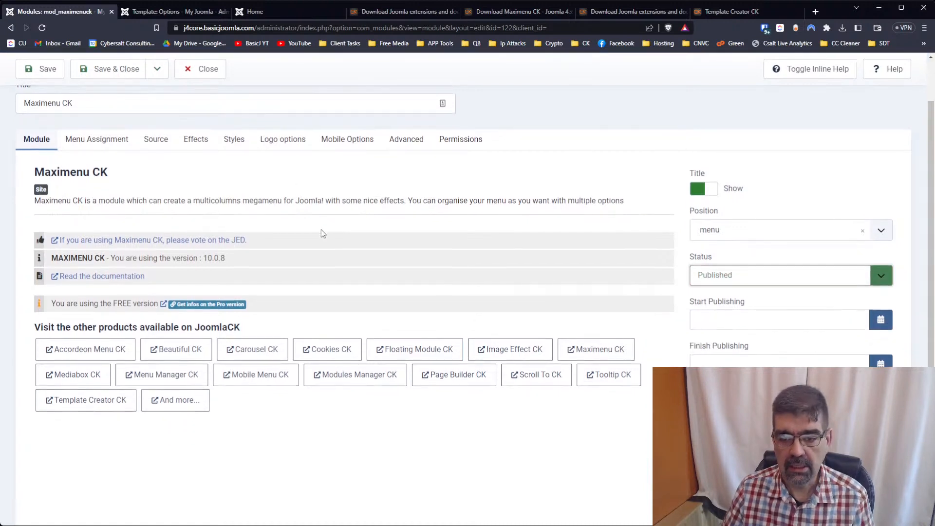
pyautogui.scroll(2, 292, 215)
pyautogui.click(40, 101)
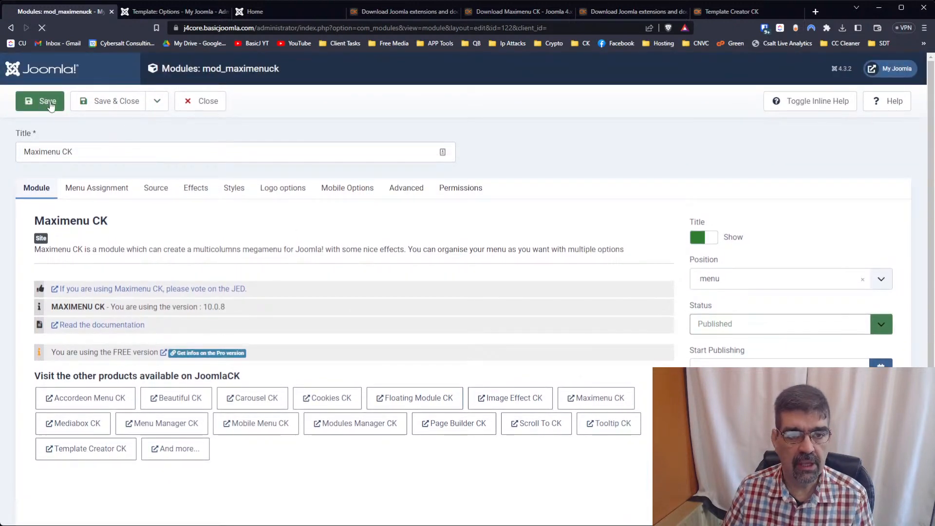
# Load the front-end home page without the ?tp=1 parameter and check whether the new menu appears
pyautogui.click(269, 15)
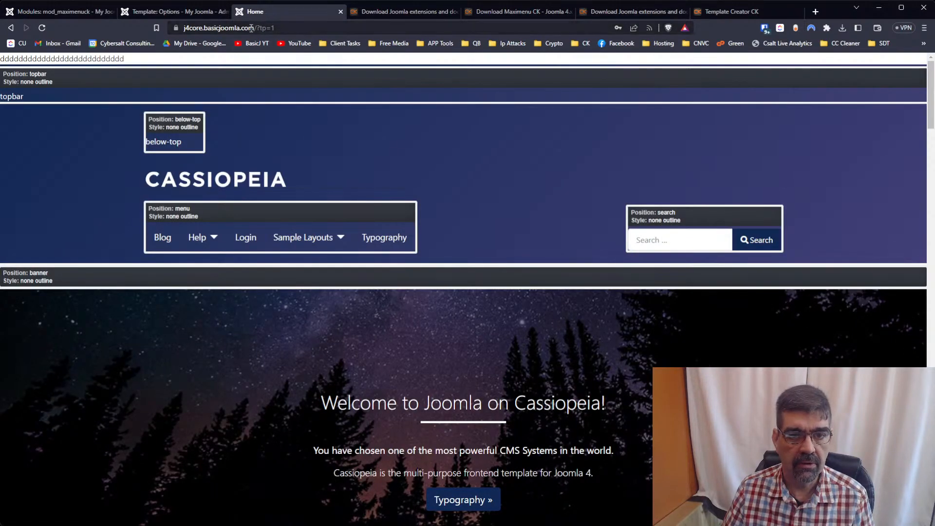
pyautogui.moveTo(253, 28); pyautogui.dragTo(366, 22)
pyautogui.press('Delete')
pyautogui.press('Return')
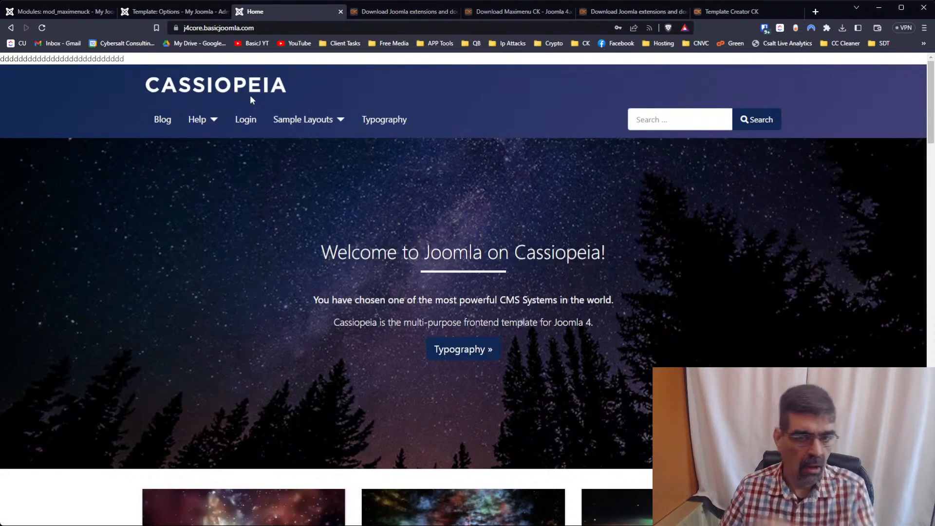
pyautogui.scroll(-3, 305, 173)
pyautogui.scroll(2, 311, 156)
pyautogui.scroll(2, 310, 155)
# Assign the Maximenu CK module to all pages, save it, and reload the front-end home page
pyautogui.click(66, 14)
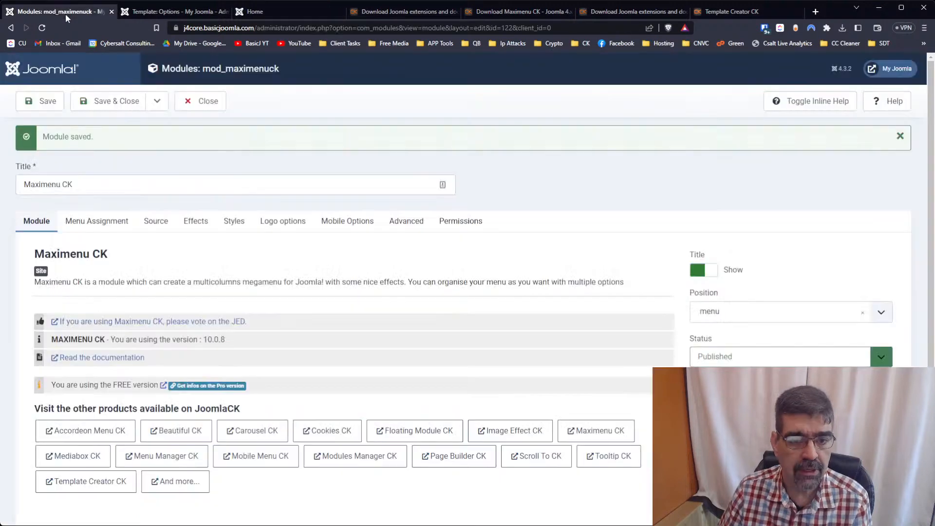
pyautogui.click(117, 222)
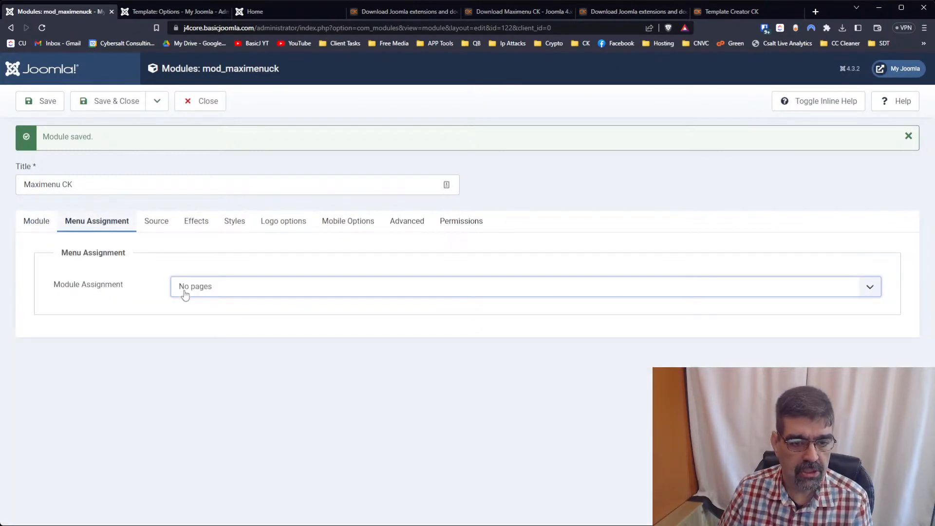
pyautogui.press('Up')
pyautogui.click(40, 101)
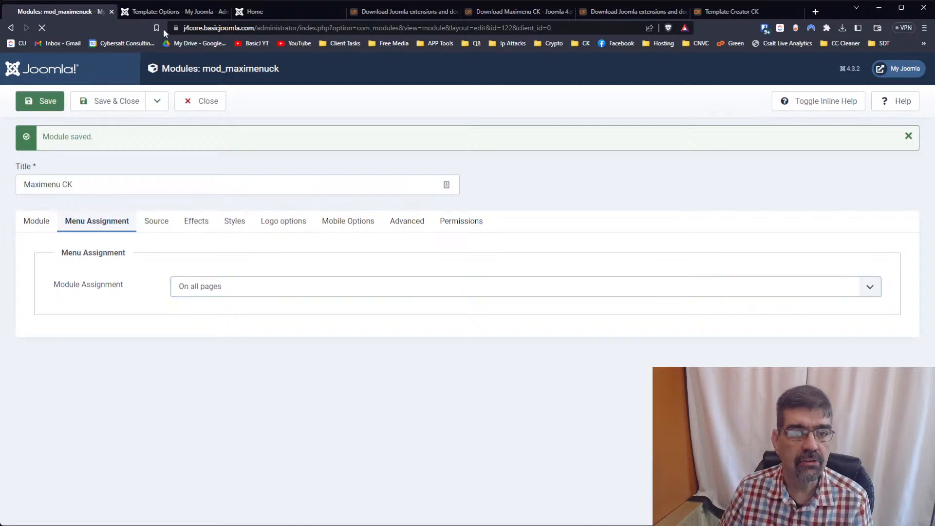
pyautogui.click(258, 12)
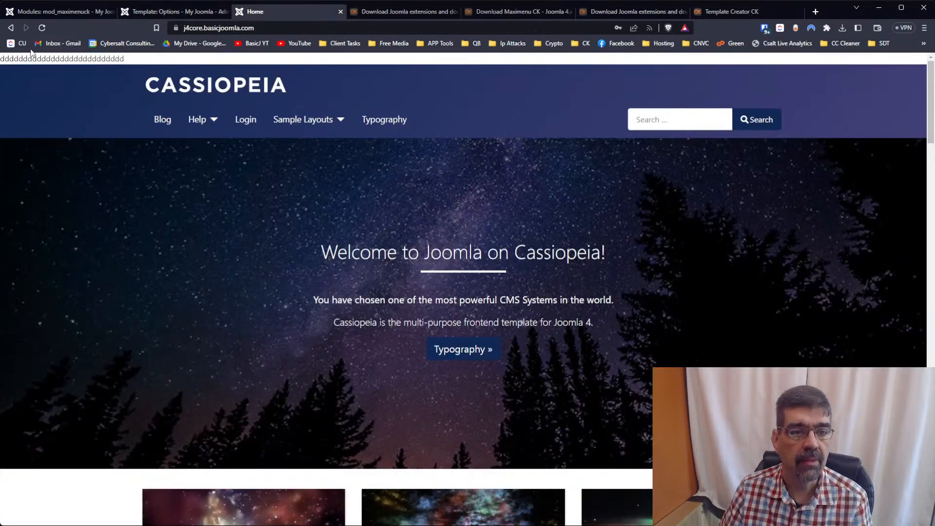
pyautogui.click(39, 28)
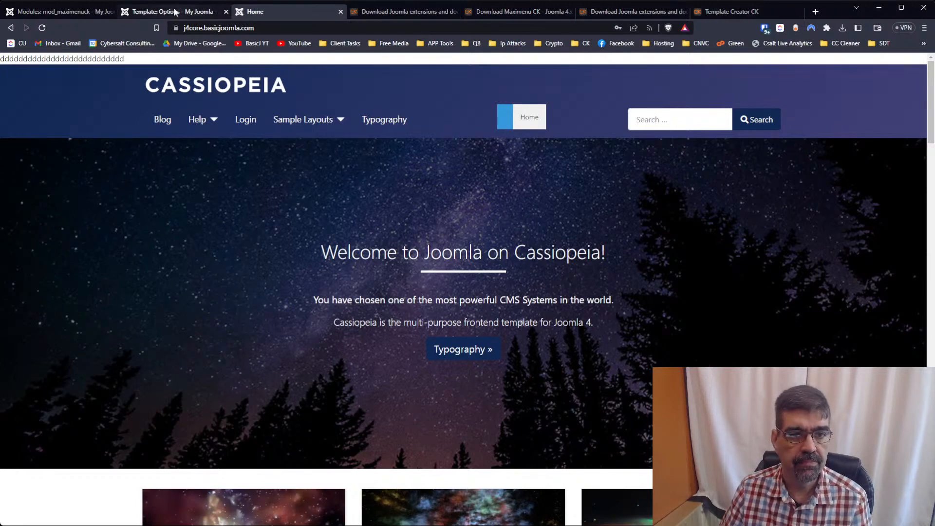
# Open the site modules list alongside the module being edited and filter it by the Menu type
pyautogui.click(63, 13)
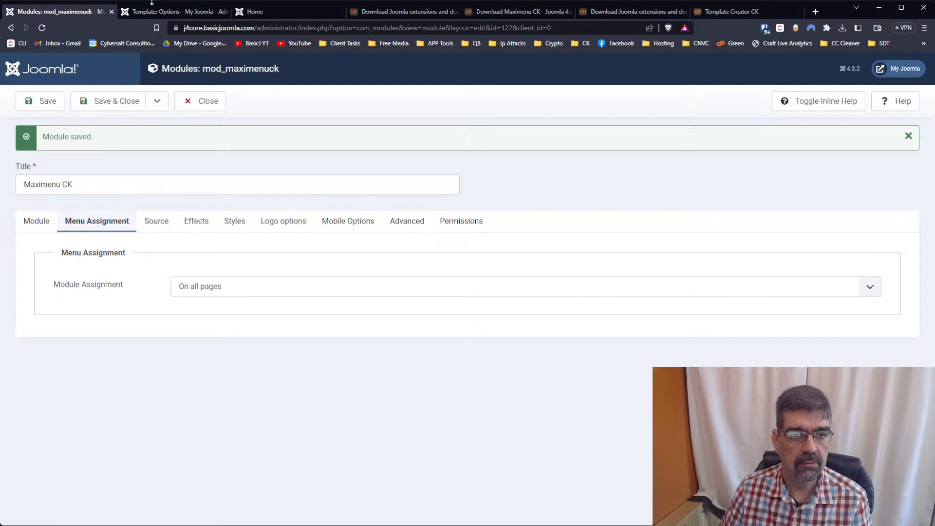
pyautogui.click(166, 11)
pyautogui.click(52, 220)
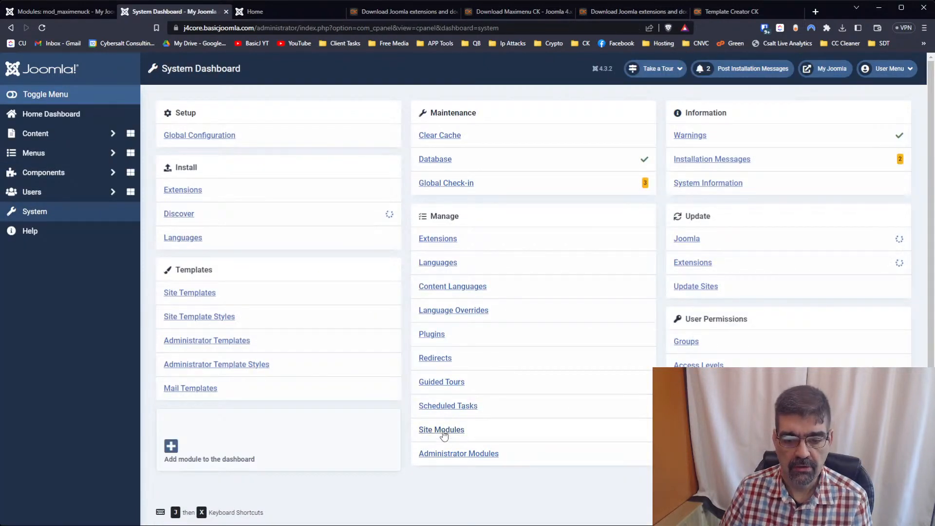
pyautogui.click(443, 432)
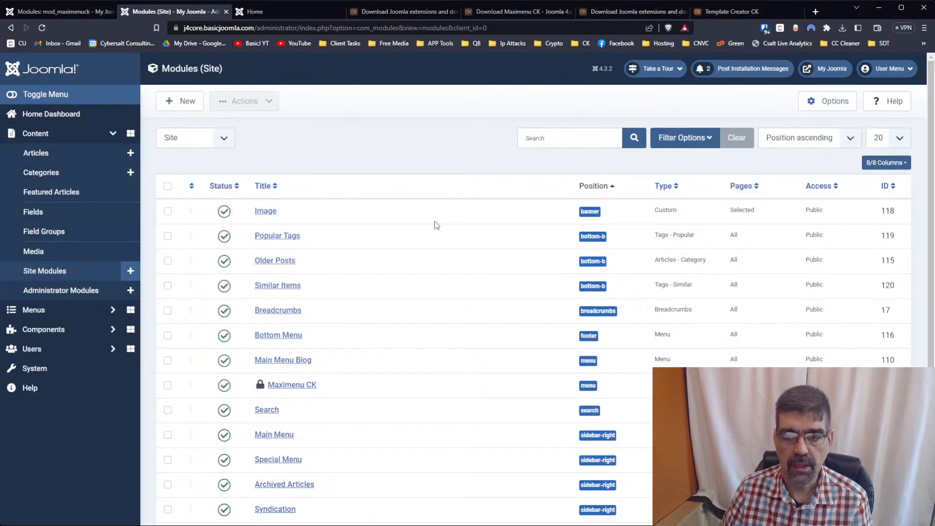
pyautogui.click(678, 142)
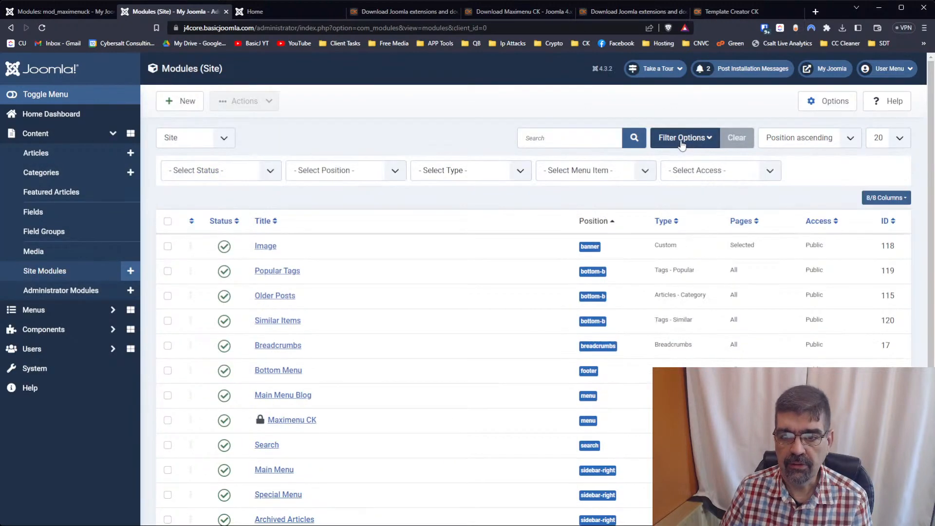
pyautogui.click(470, 177)
pyautogui.click(462, 267)
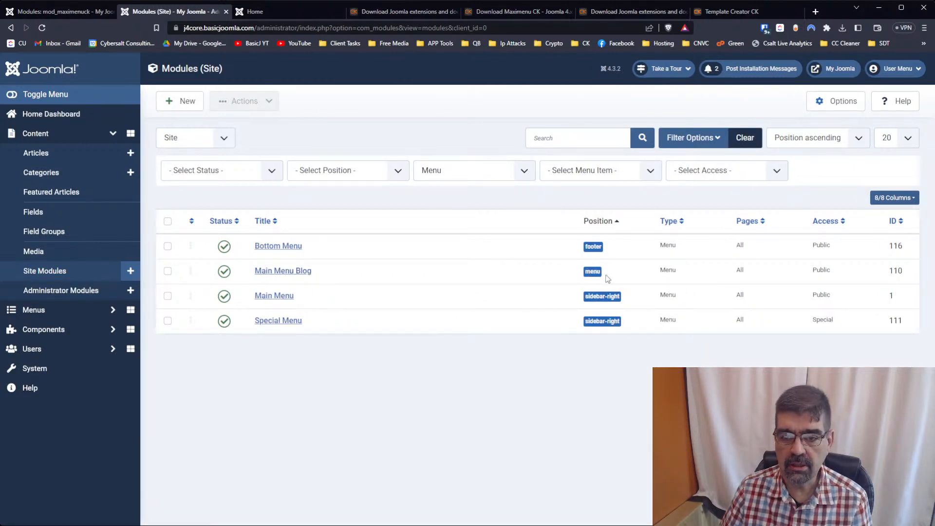
# Unpublish the Main Menu Blog module and reload the front-end home page to check the remaining menu
pyautogui.click(227, 274)
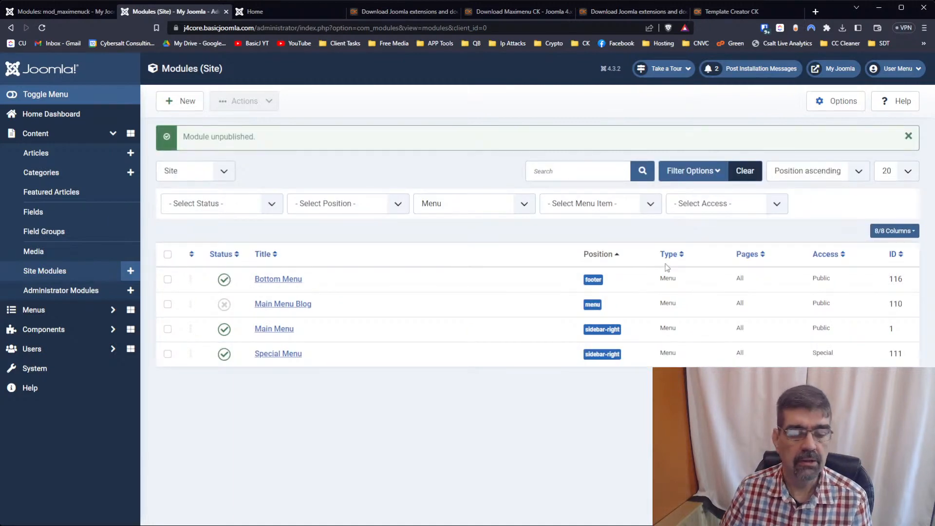
pyautogui.click(270, 10)
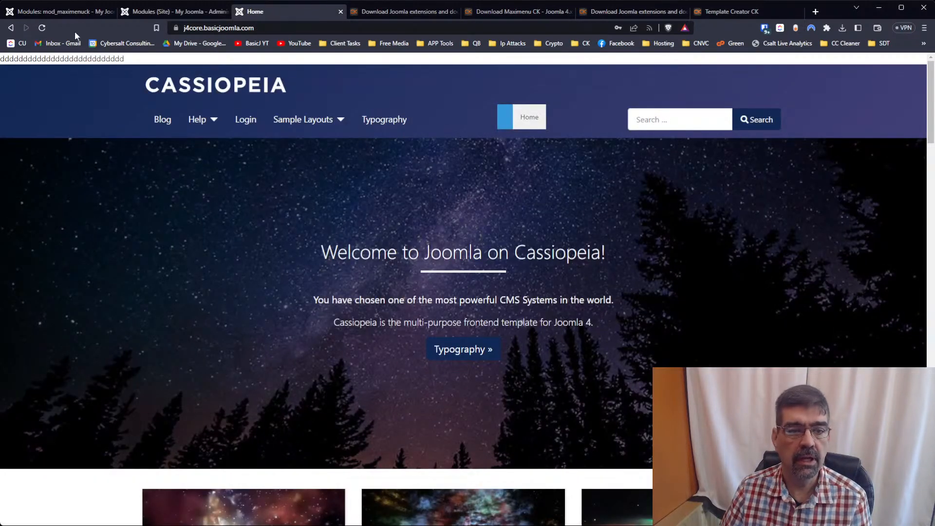
pyautogui.click(43, 28)
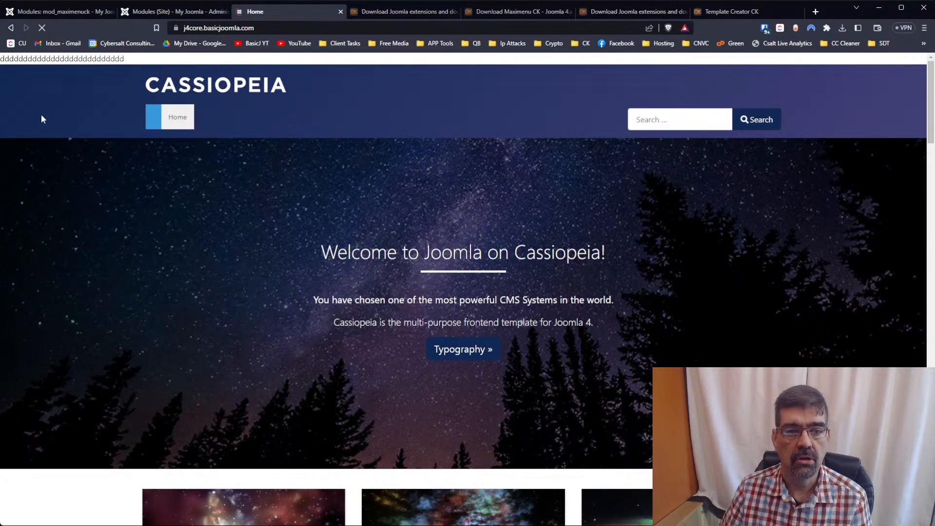
pyautogui.click(175, 126)
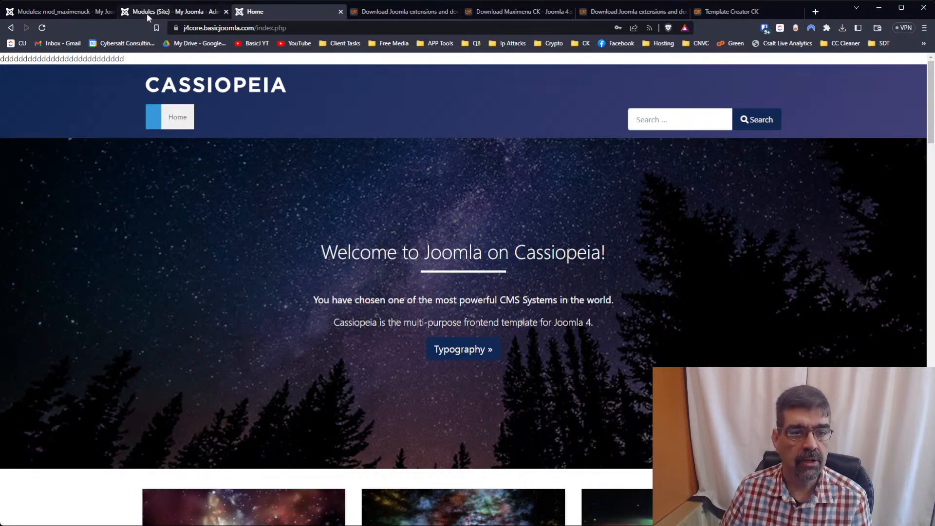
# Set Main Menu Blog as the menu to render in the Maximenu CK module's source settings and save
pyautogui.click(63, 12)
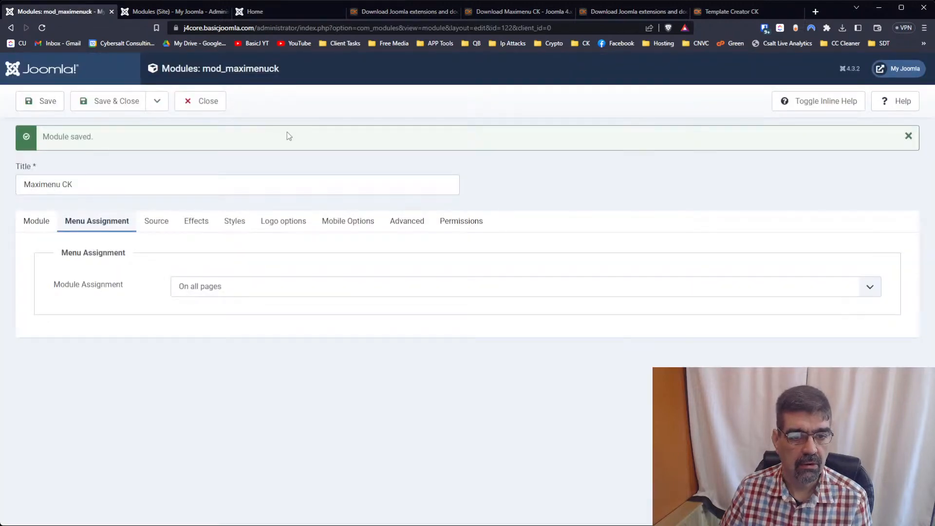
pyautogui.click(149, 223)
pyautogui.scroll(-3, 139, 200)
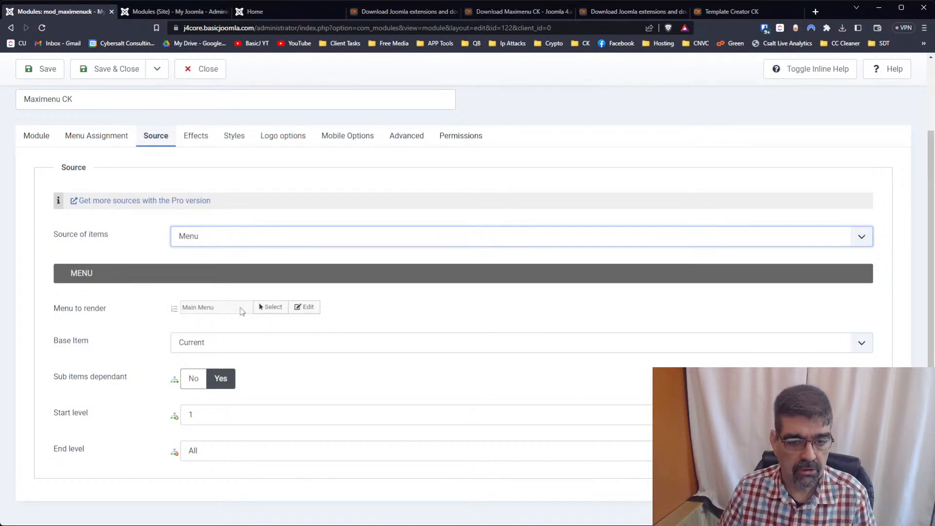
pyautogui.click(268, 308)
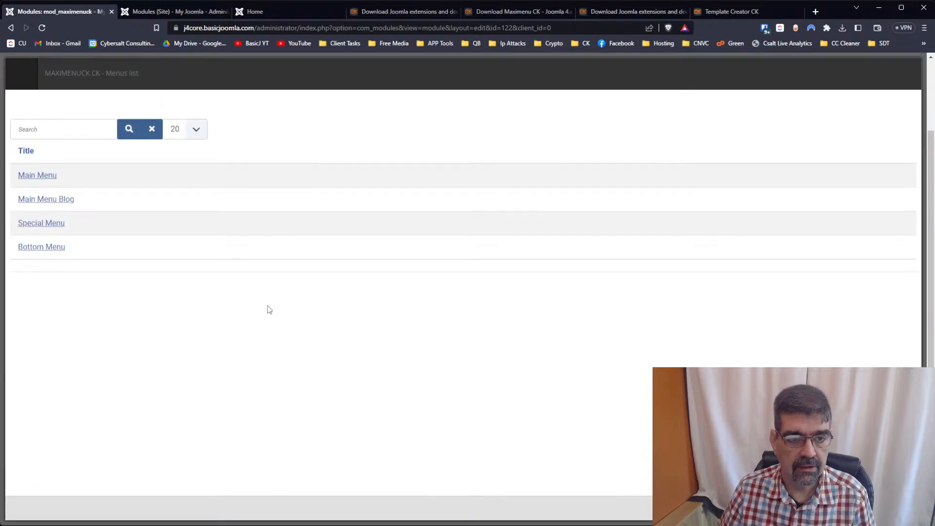
pyautogui.click(44, 200)
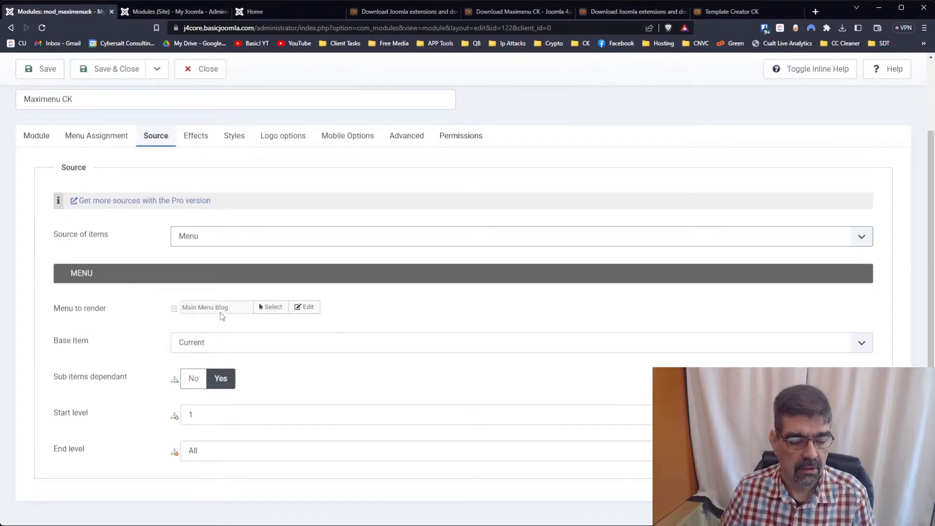
pyautogui.click(38, 73)
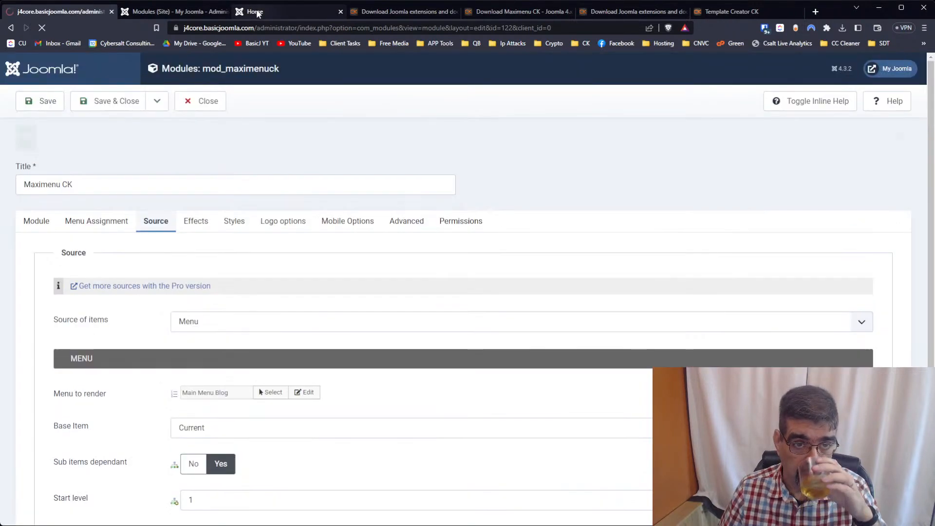
# Reload the front-end home page and examine the Maximenu CK menu, its Help submenu and the sidebar Main Menu
pyautogui.click(257, 12)
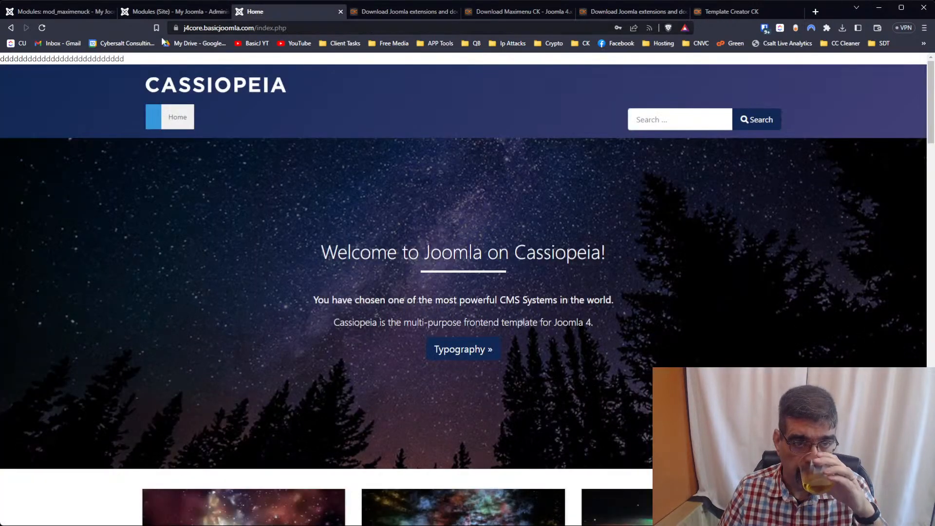
pyautogui.click(42, 28)
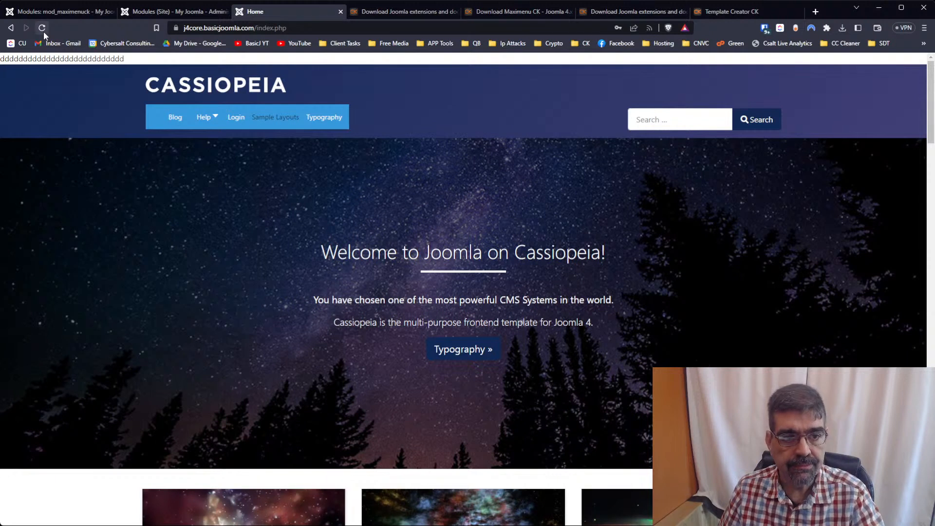
pyautogui.moveTo(199, 118)
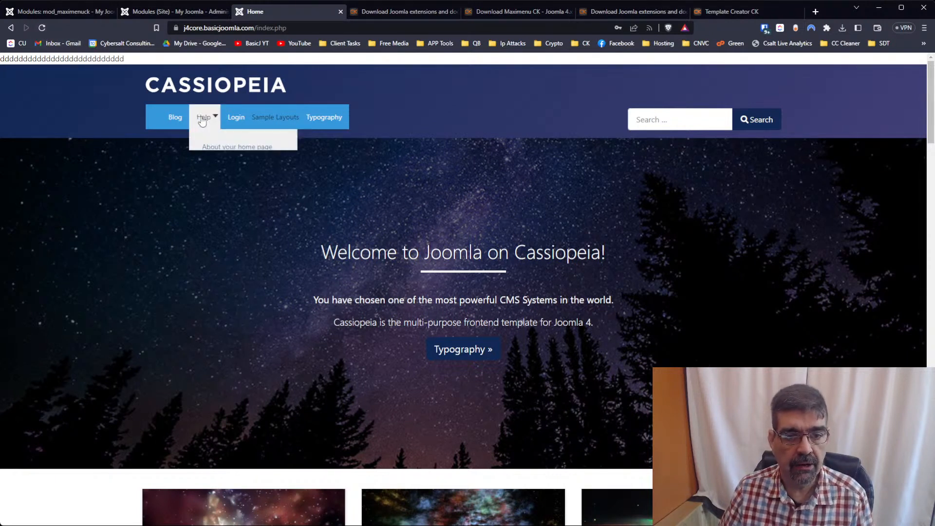
pyautogui.moveTo(307, 120)
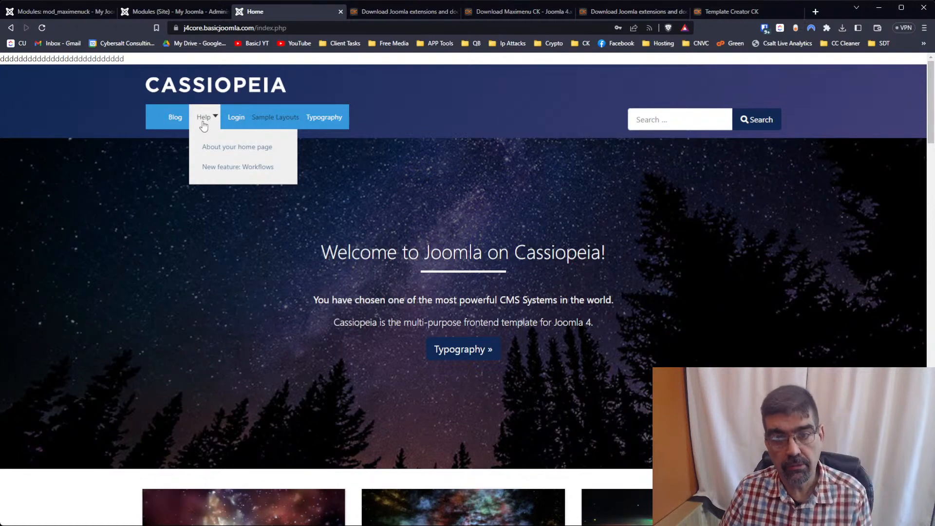
pyautogui.scroll(-10, 653, 276)
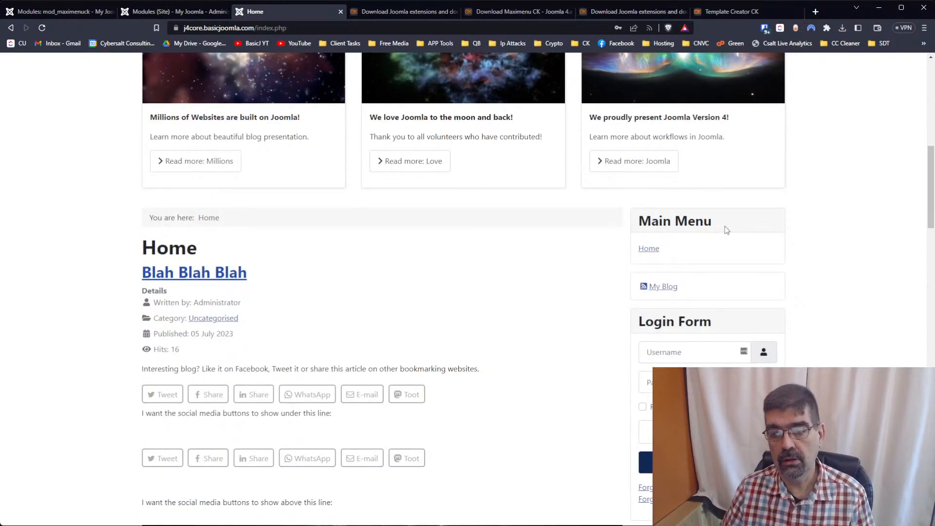
pyautogui.scroll(6, 364, 209)
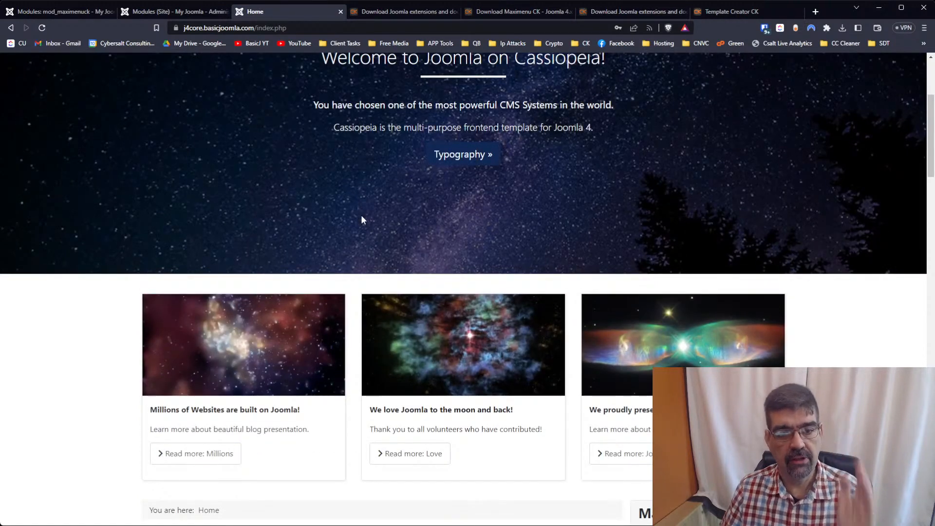
pyautogui.scroll(4, 361, 215)
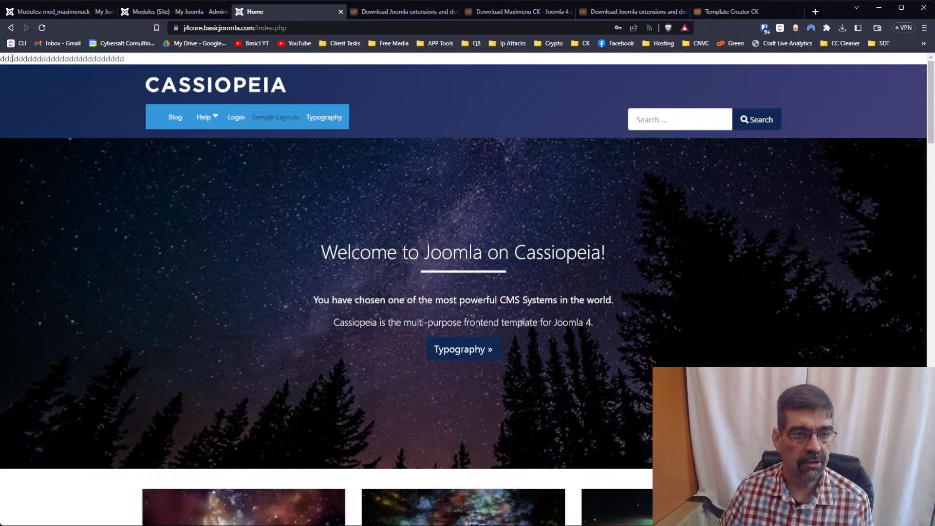
# Highlight the stray text above the front-end header and list the site's plugins sorted by ID in descending order
pyautogui.moveTo(12, 58); pyautogui.dragTo(126, 64)
pyautogui.click(162, 13)
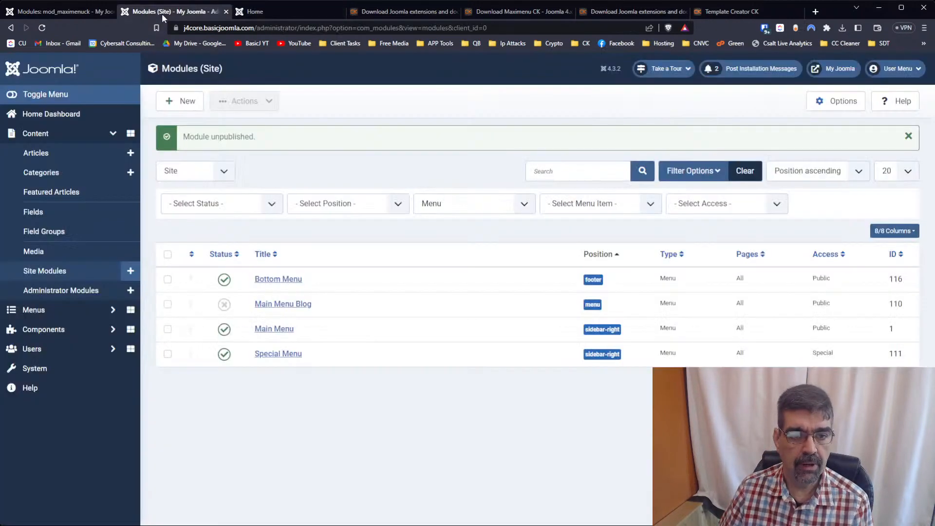
pyautogui.click(42, 14)
pyautogui.click(151, 15)
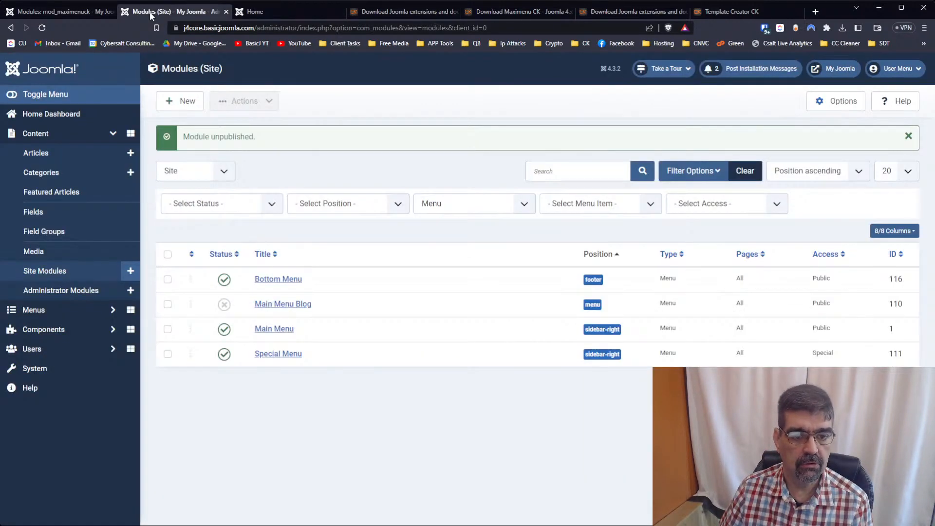
pyautogui.click(59, 371)
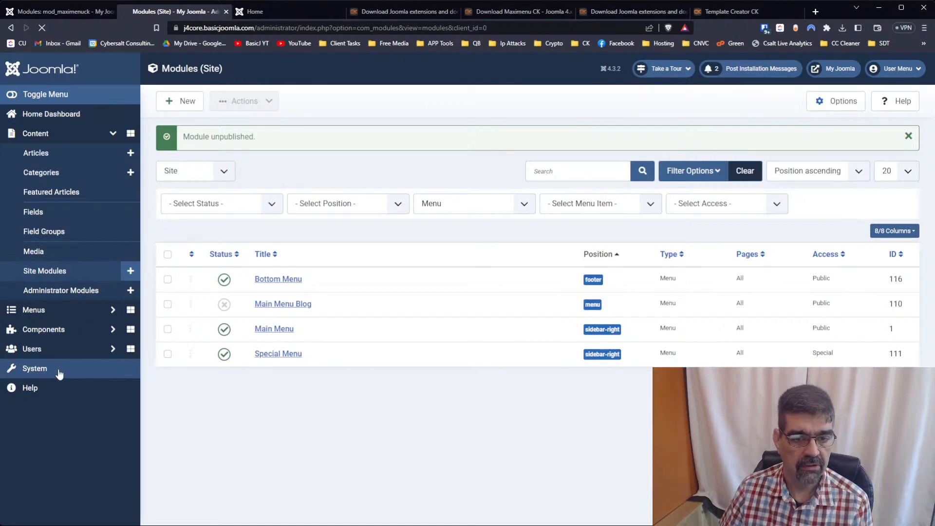
pyautogui.click(442, 335)
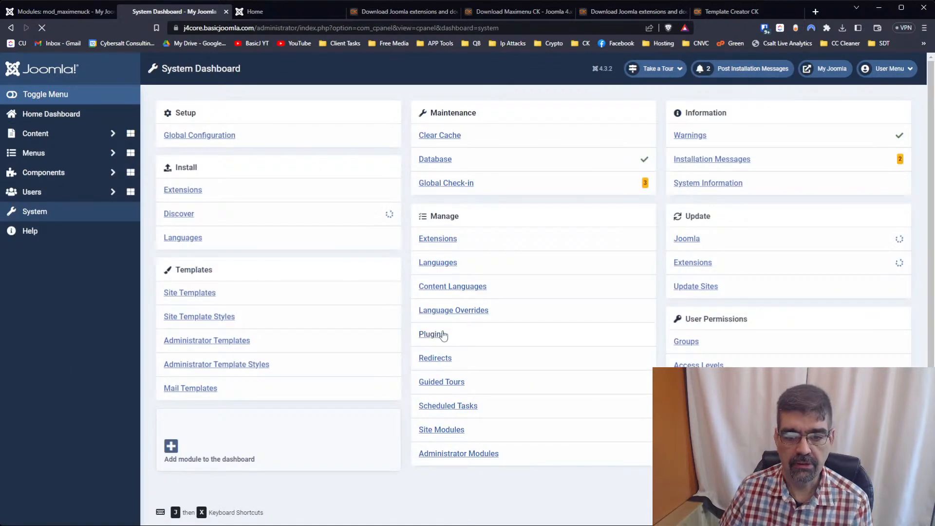
pyautogui.click(889, 187)
pyautogui.click(894, 189)
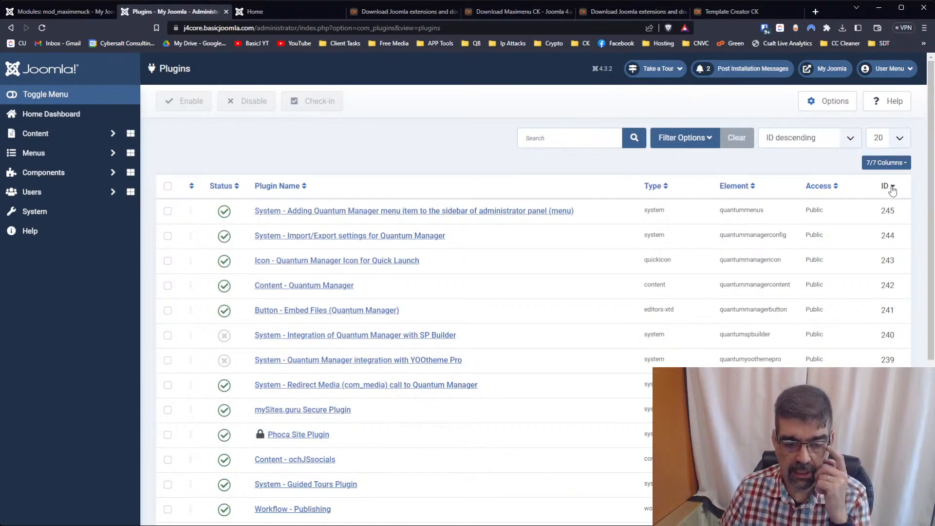
pyautogui.scroll(-4, 441, 199)
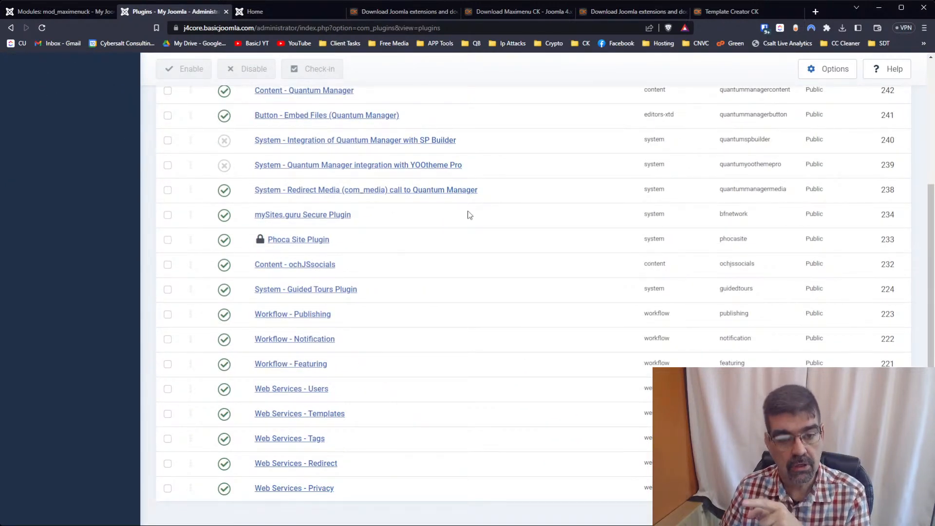
# Clear the Head Custom Code of the Phoca Site Plugin, then save and close the plugin
pyautogui.click(293, 241)
pyautogui.scroll(-5, 337, 241)
pyautogui.scroll(-1, 337, 241)
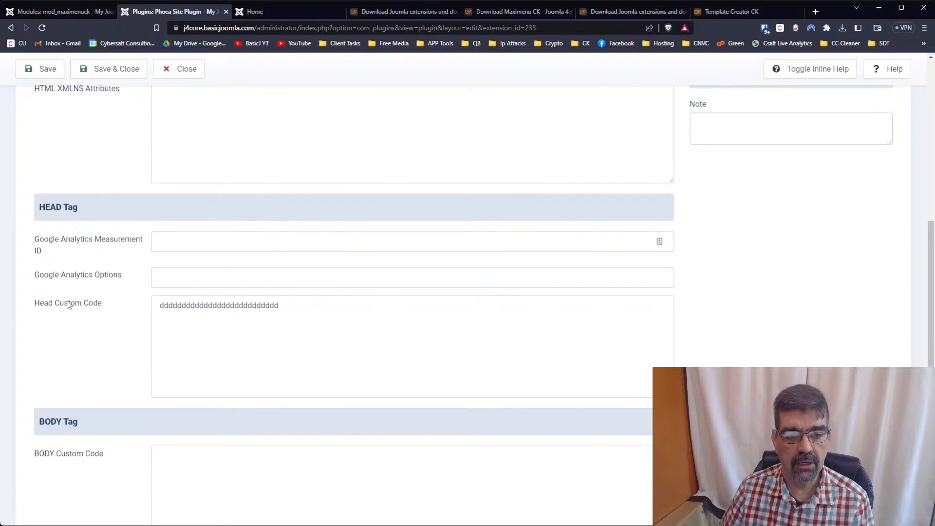
pyautogui.moveTo(312, 305); pyautogui.dragTo(151, 306)
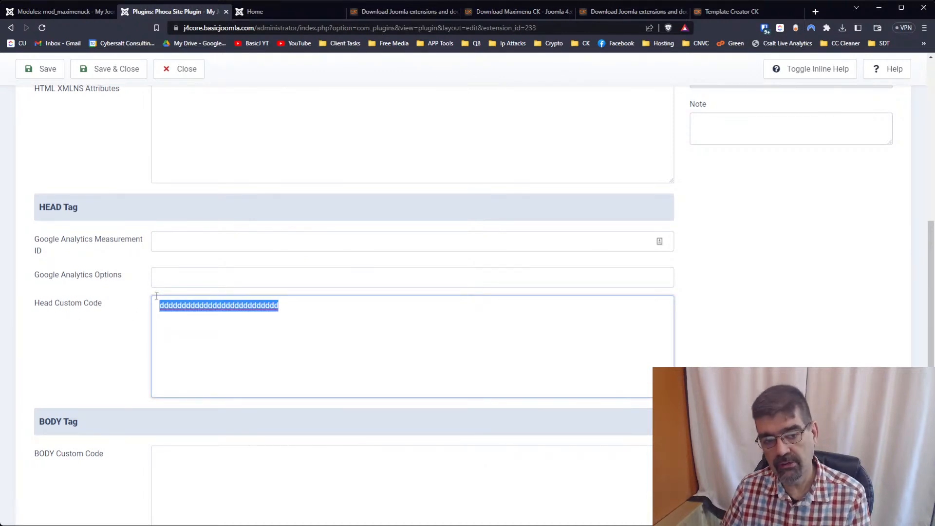
pyautogui.press('BackSpace')
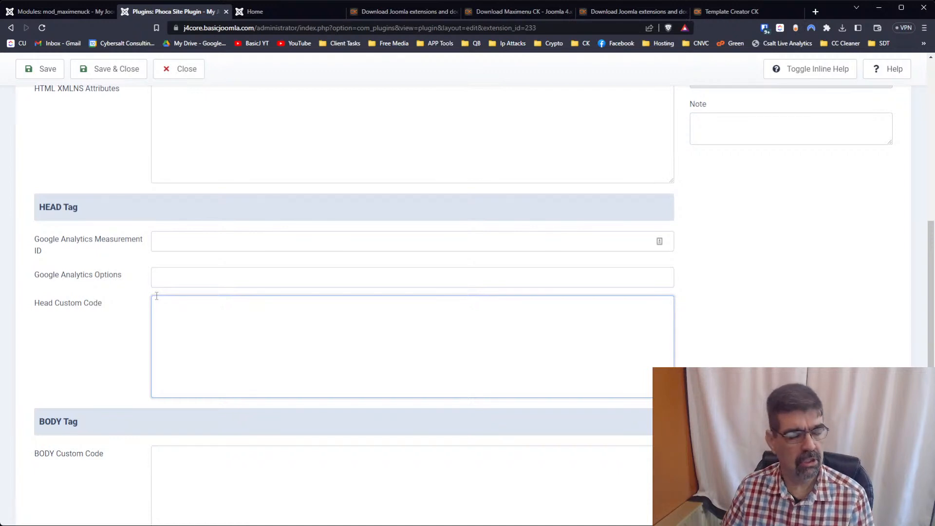
pyautogui.click(103, 75)
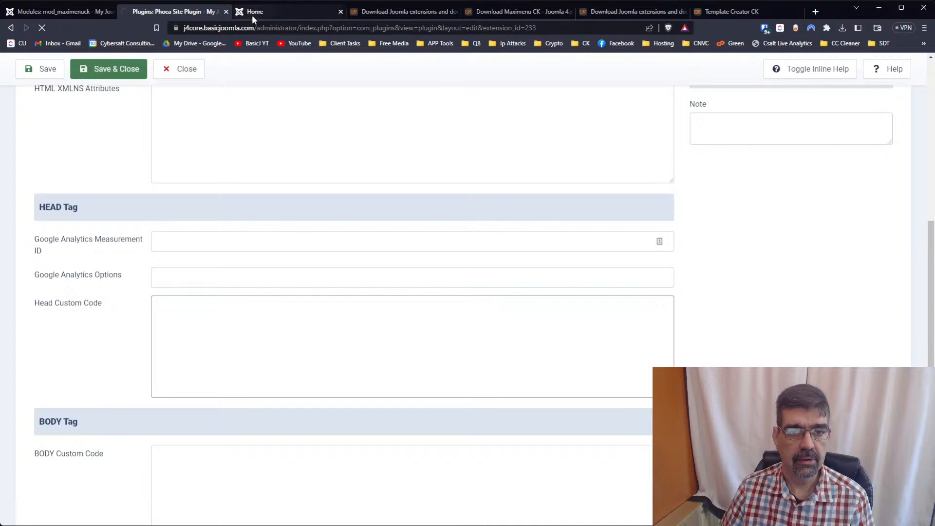
# Reload the front-end home page to check the area above the header and the Help submenu
pyautogui.scroll(4, 226, 171)
pyautogui.scroll(2, 227, 171)
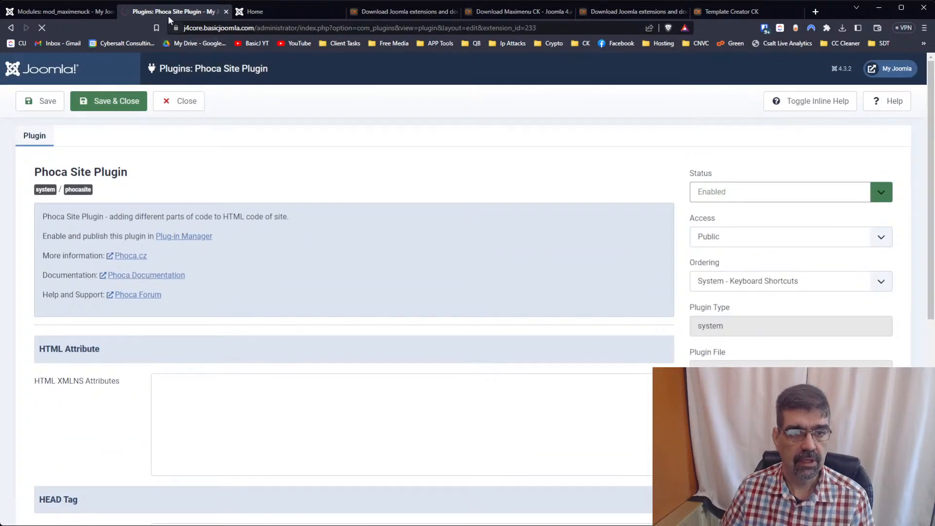
pyautogui.click(268, 7)
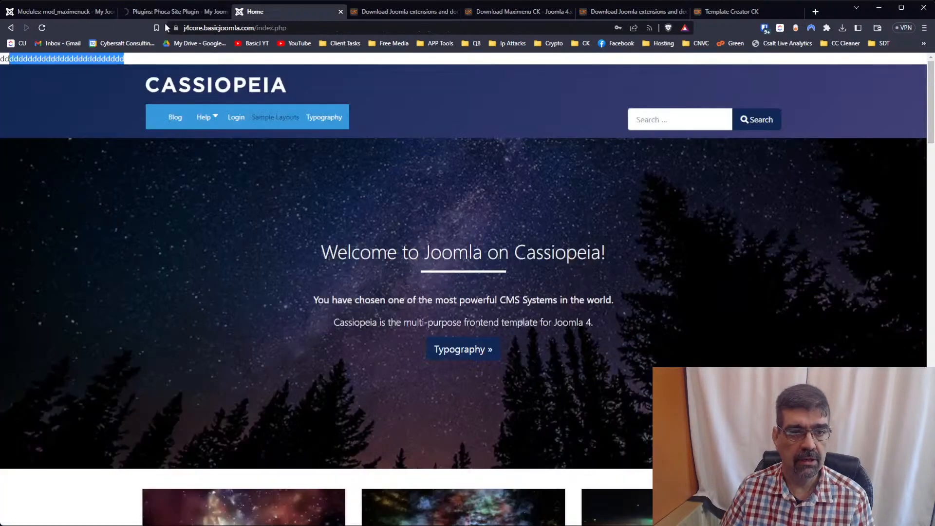
pyautogui.click(41, 28)
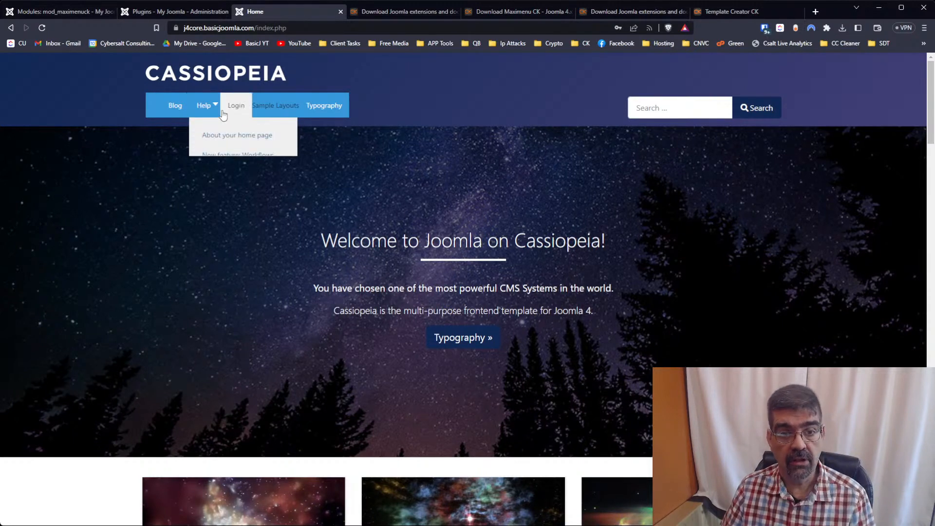
# Review the Source and Effects settings of the Maximenu CK module
pyautogui.click(53, 13)
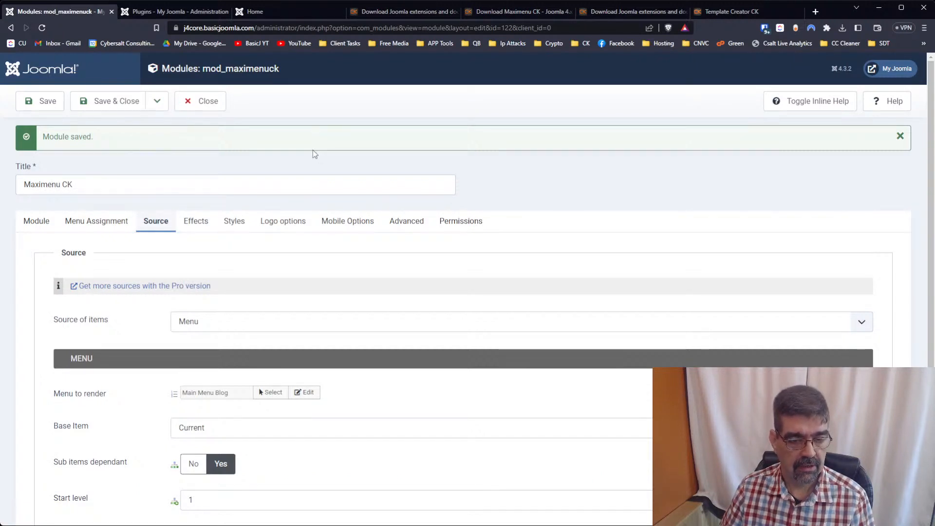
pyautogui.scroll(-2, 315, 153)
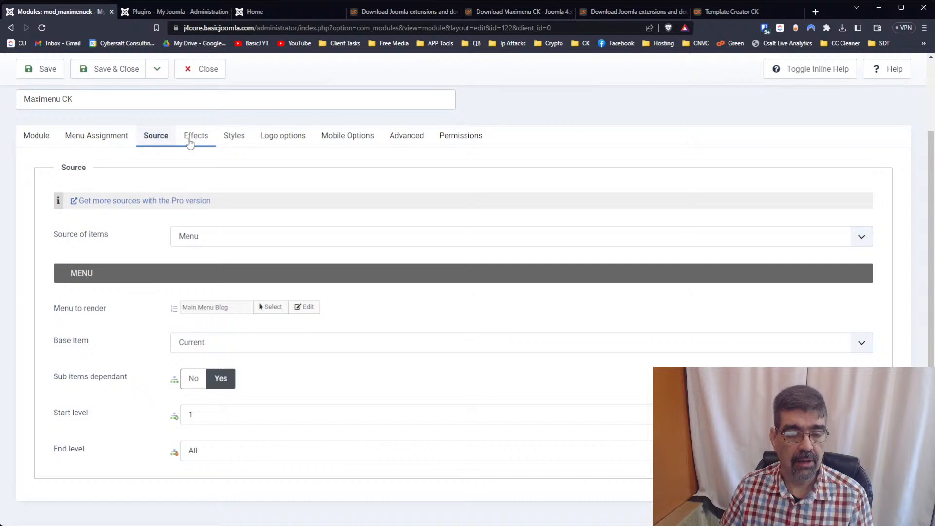
pyautogui.click(190, 141)
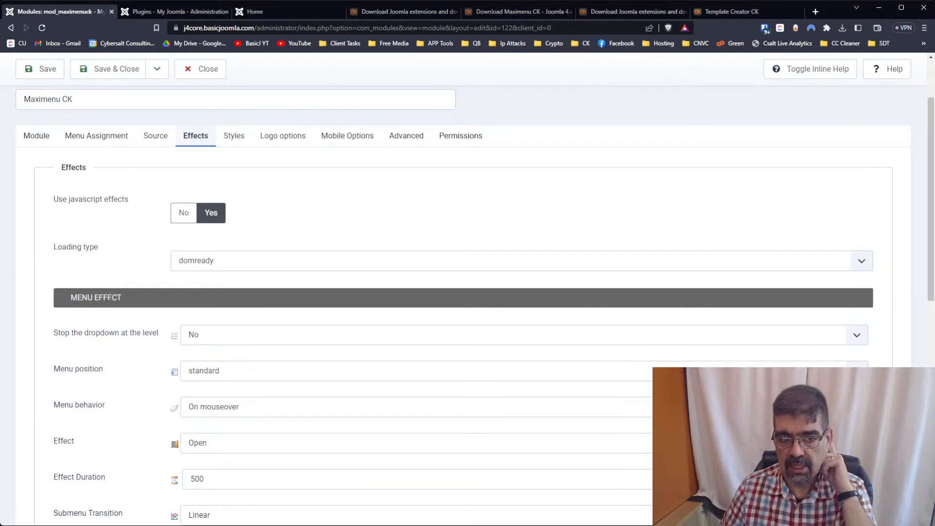
pyautogui.scroll(-6, 107, 311)
pyautogui.scroll(4, 108, 312)
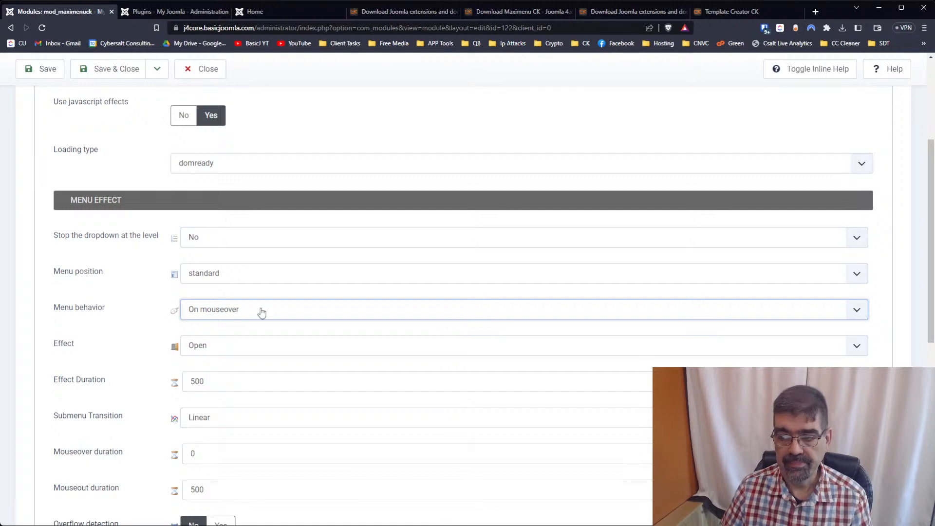
# Set the Maximenu CK module's menu position to top fixed and save the module
pyautogui.click(243, 277)
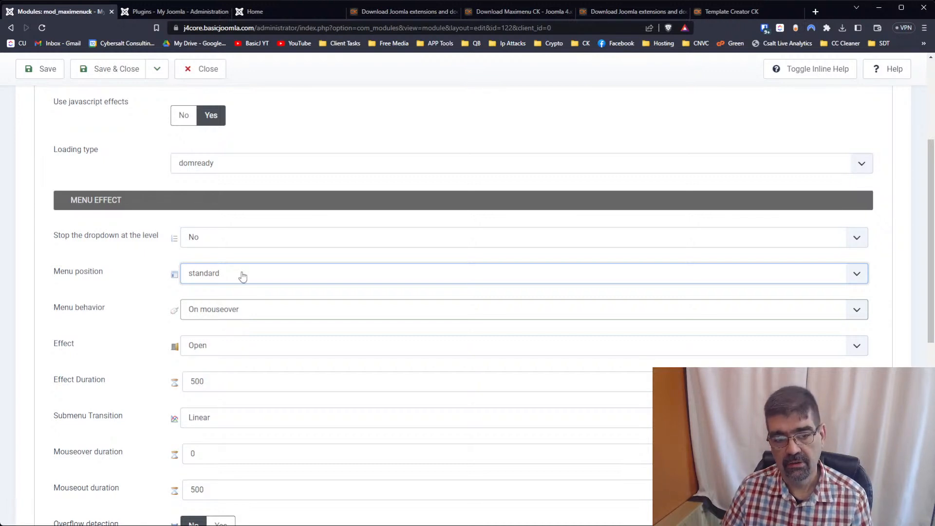
pyautogui.click(239, 303)
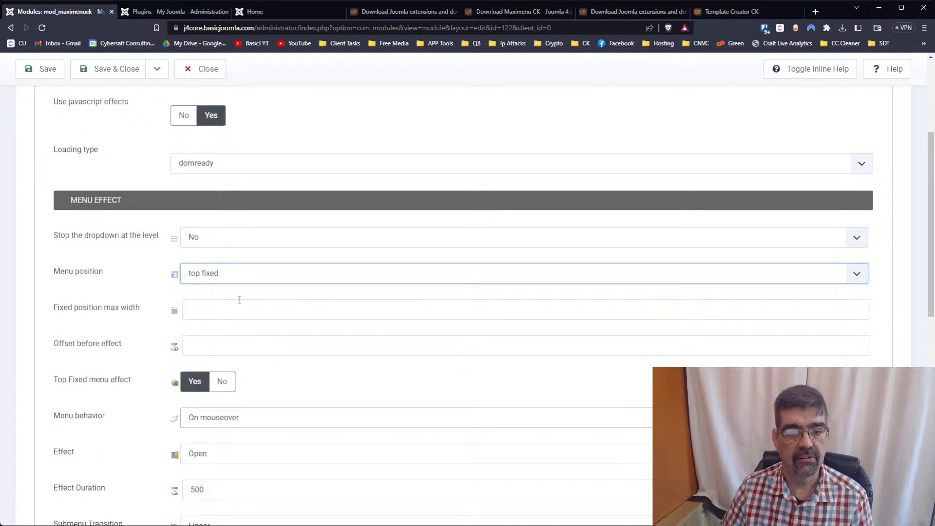
pyautogui.click(28, 80)
# Reload the front-end home page and check how the top fixed menu behaves while the page scrolls
pyautogui.click(258, 15)
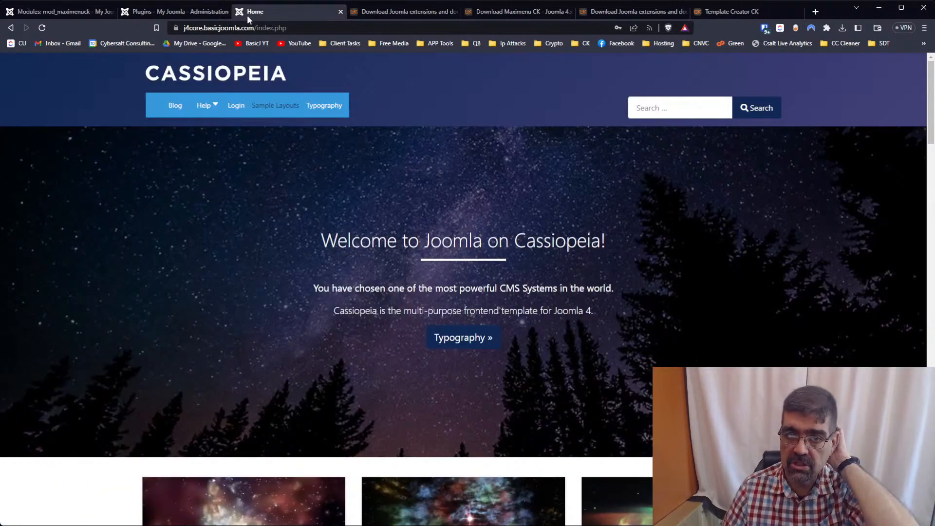
pyautogui.click(41, 29)
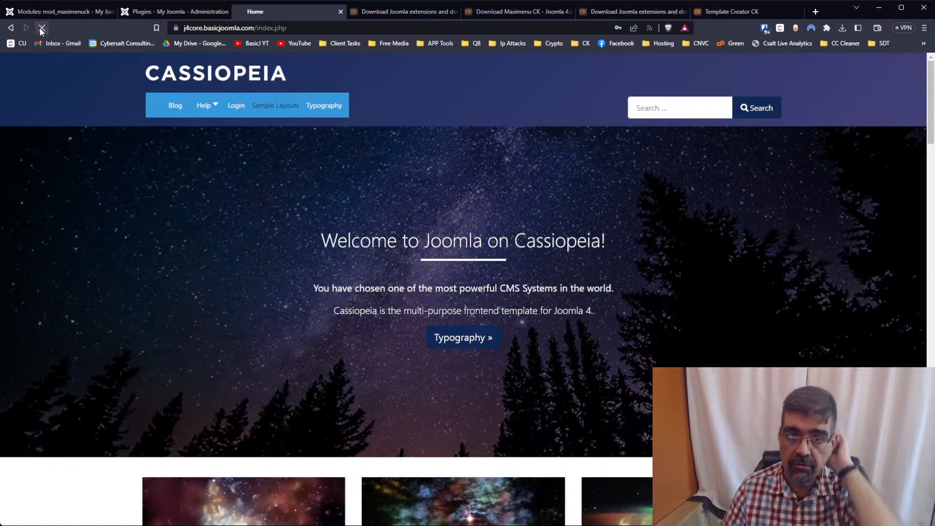
pyautogui.scroll(-1, 126, 161)
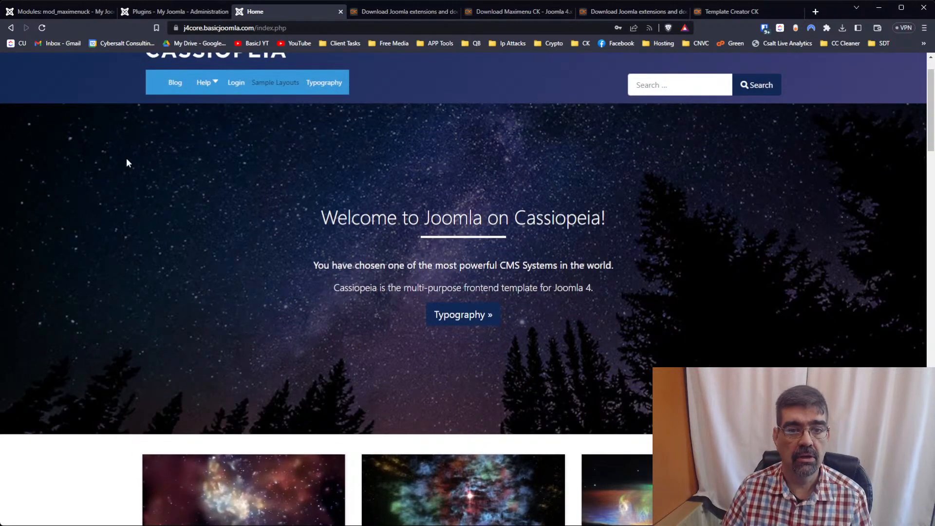
pyautogui.scroll(-2, 127, 163)
pyautogui.scroll(2, 126, 162)
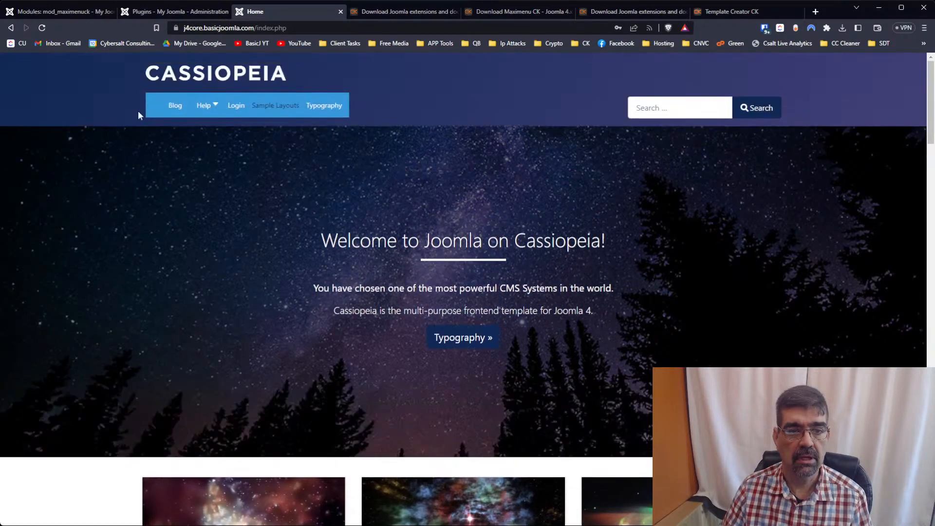
# Set the Maximenu CK module's menu position back to standard and save the module
pyautogui.click(72, 15)
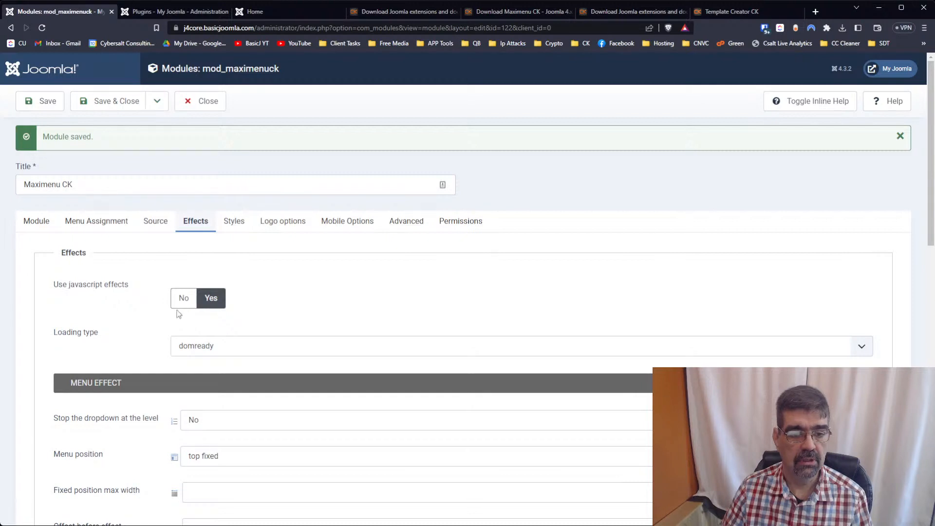
pyautogui.scroll(-2, 178, 314)
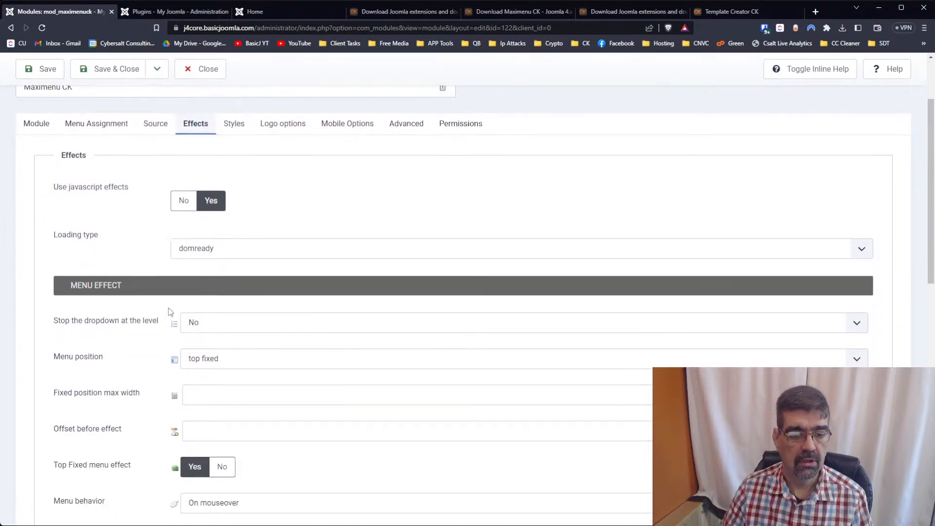
pyautogui.click(206, 363)
pyautogui.click(210, 374)
pyautogui.click(30, 75)
# Check the menu's scrolling behavior on the front-end home page with the standard position
pyautogui.click(249, 13)
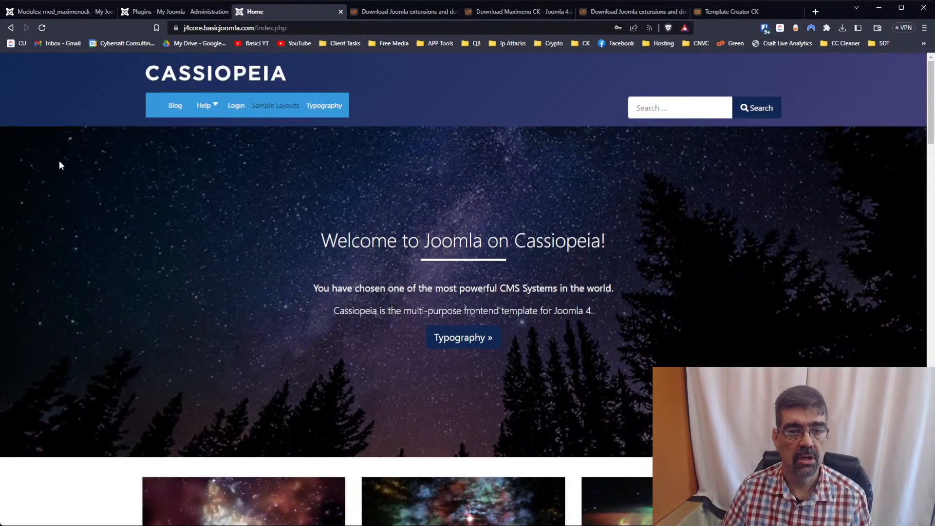
pyautogui.scroll(-1, 59, 162)
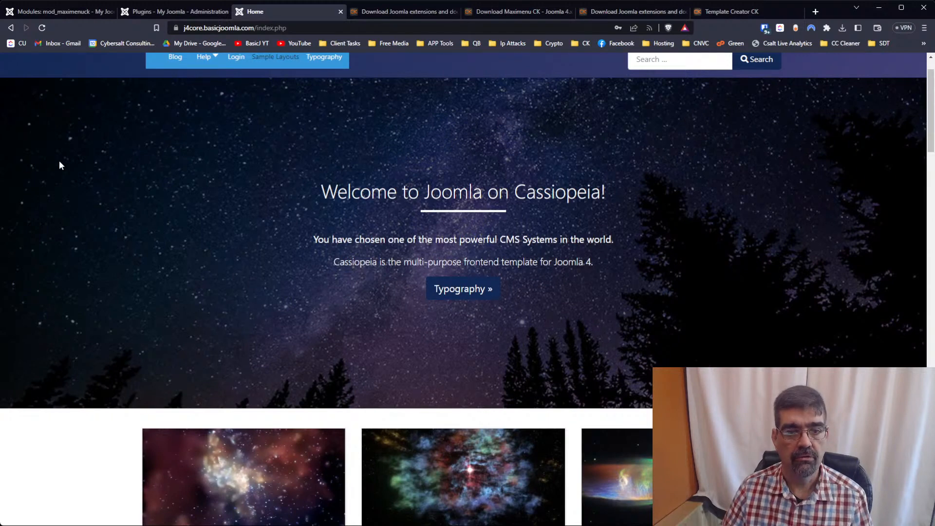
pyautogui.scroll(-1, 60, 162)
pyautogui.scroll(2, 59, 162)
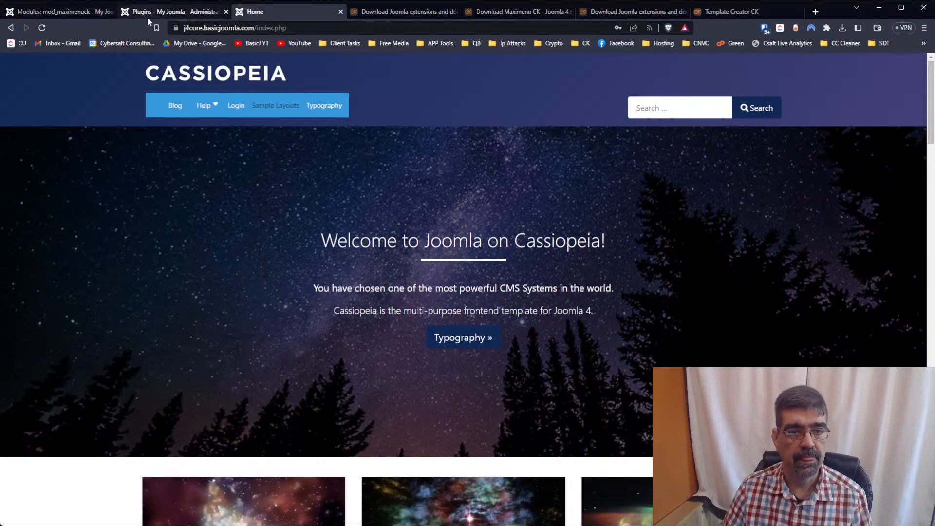
# Set the Maximenu CK module's menu position to bottom fixed and save the module
pyautogui.click(80, 12)
pyautogui.scroll(-3, 208, 248)
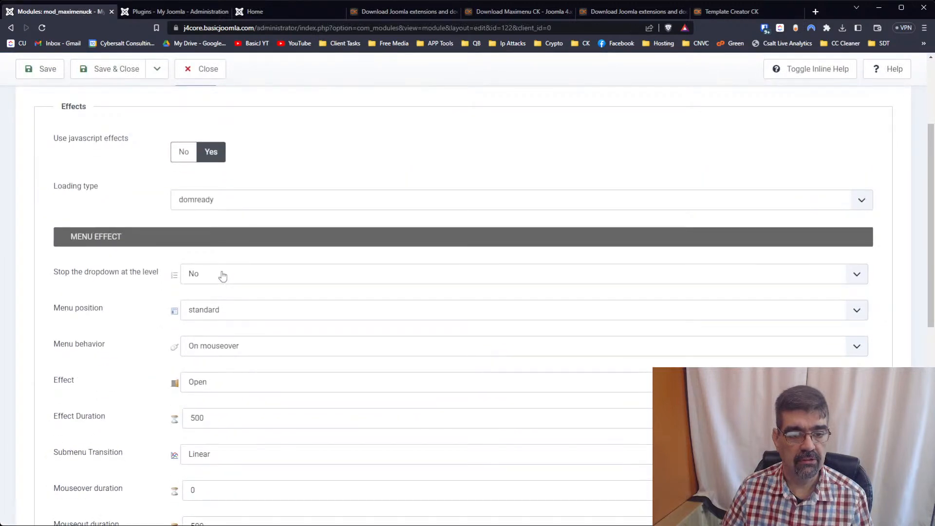
pyautogui.click(195, 312)
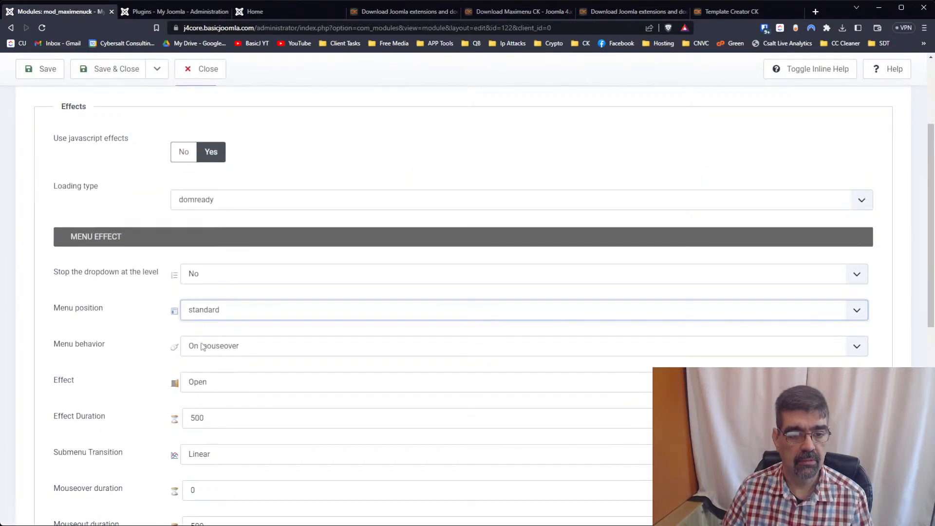
pyautogui.click(202, 343)
pyautogui.click(40, 73)
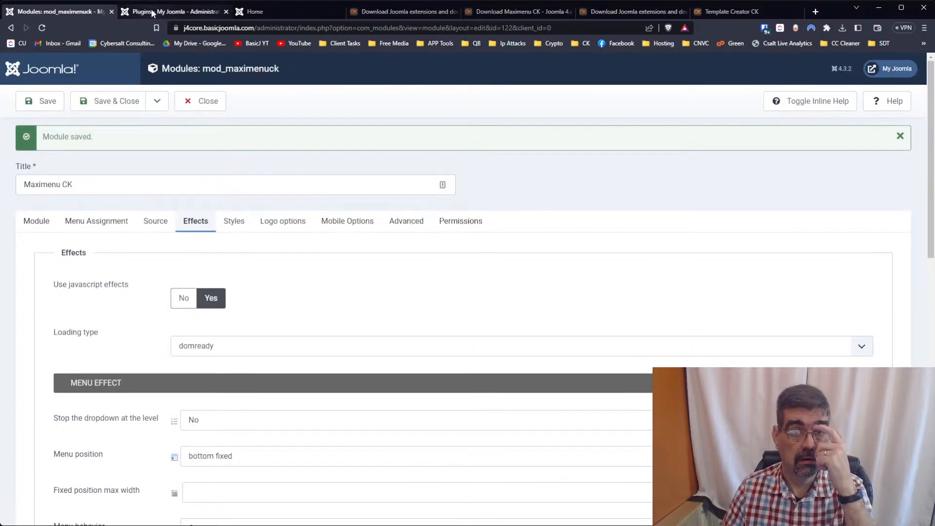
# Reload the front-end home page and check how the bottom fixed menu behaves while the page scrolls
pyautogui.click(254, 12)
pyautogui.click(41, 28)
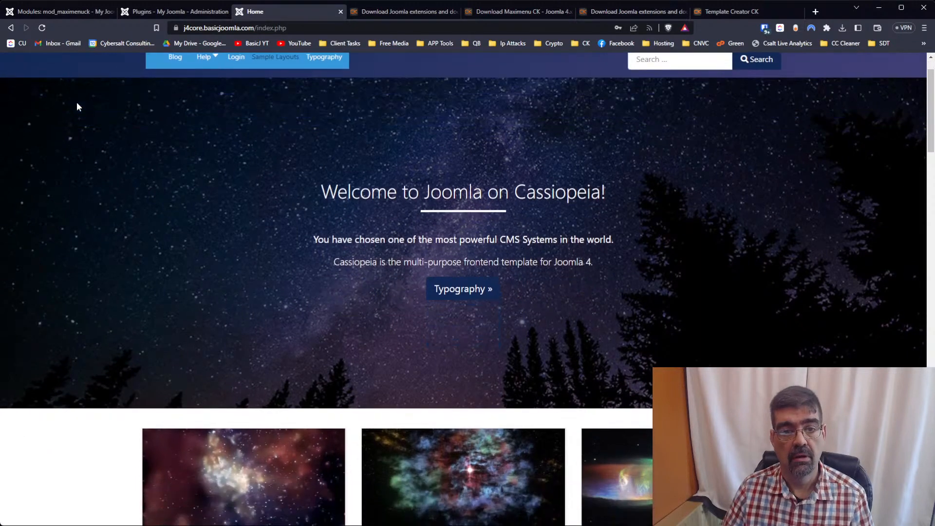
pyautogui.scroll(-1, 77, 106)
pyautogui.scroll(2, 77, 102)
# Save the Maximenu CK module again and check the direction of the Help submenu on the front-end home page
pyautogui.click(66, 12)
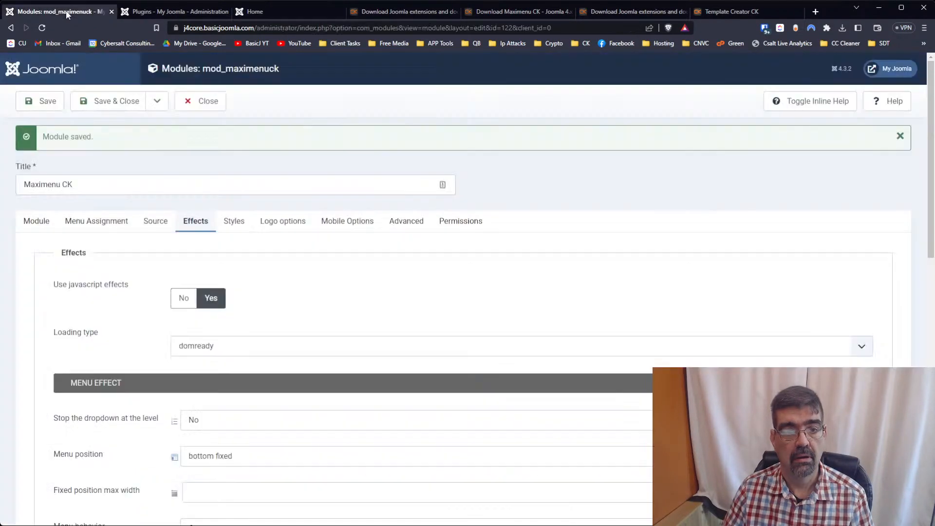
pyautogui.click(49, 104)
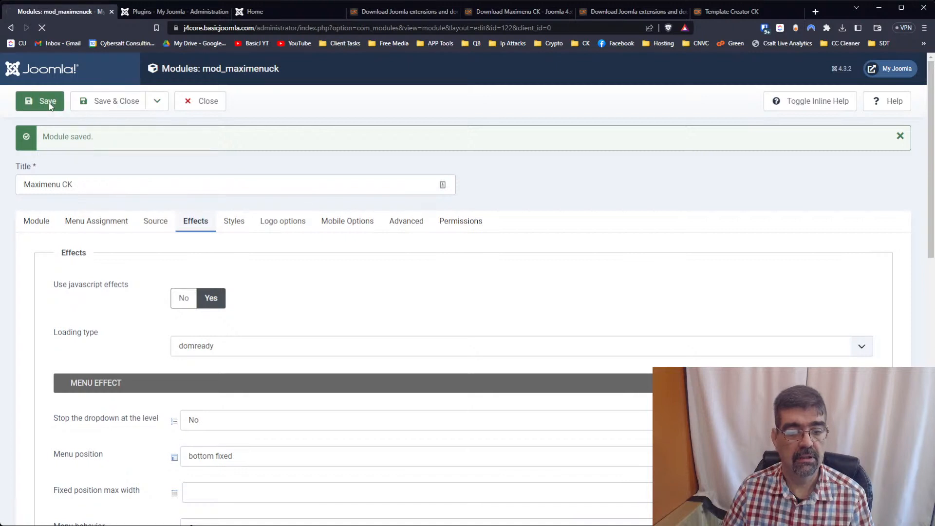
pyautogui.click(247, 12)
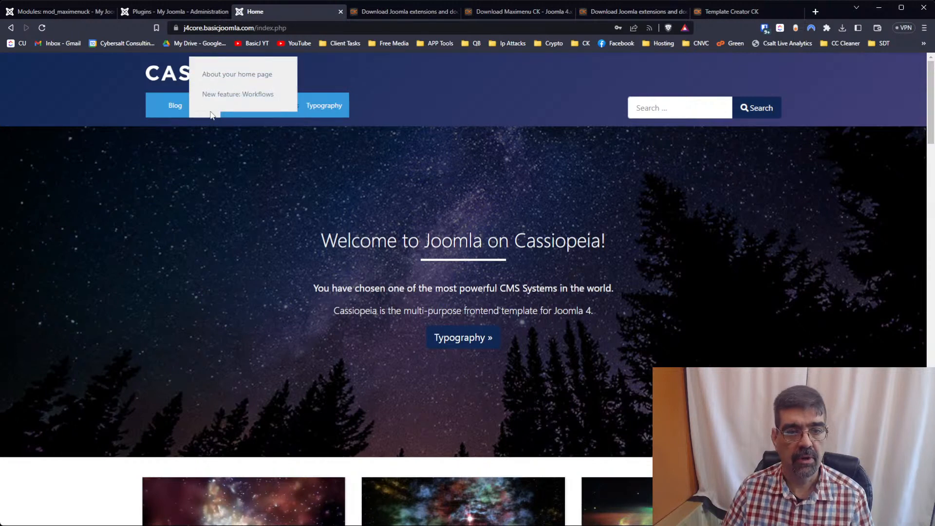
# Set the Maximenu CK module's menu position to standard and save the module
pyautogui.click(73, 11)
pyautogui.scroll(-3, 260, 210)
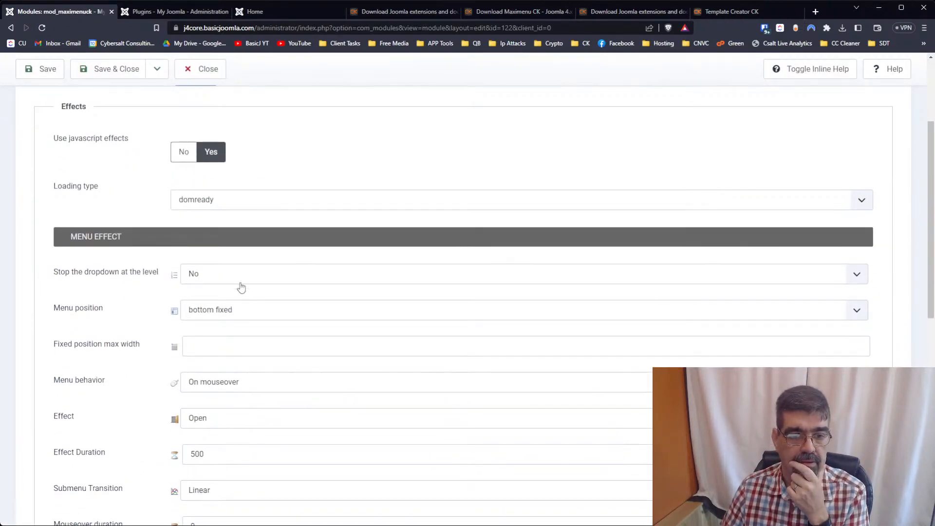
pyautogui.click(239, 325)
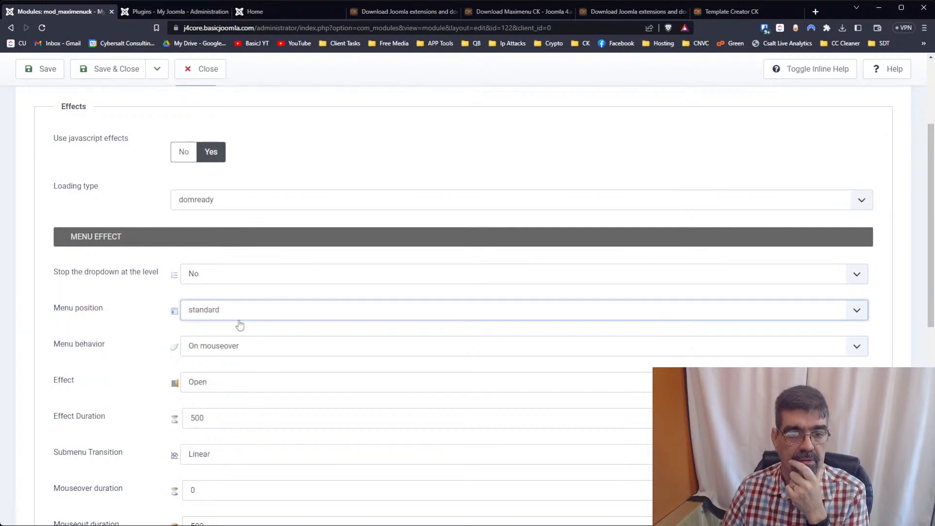
pyautogui.click(47, 69)
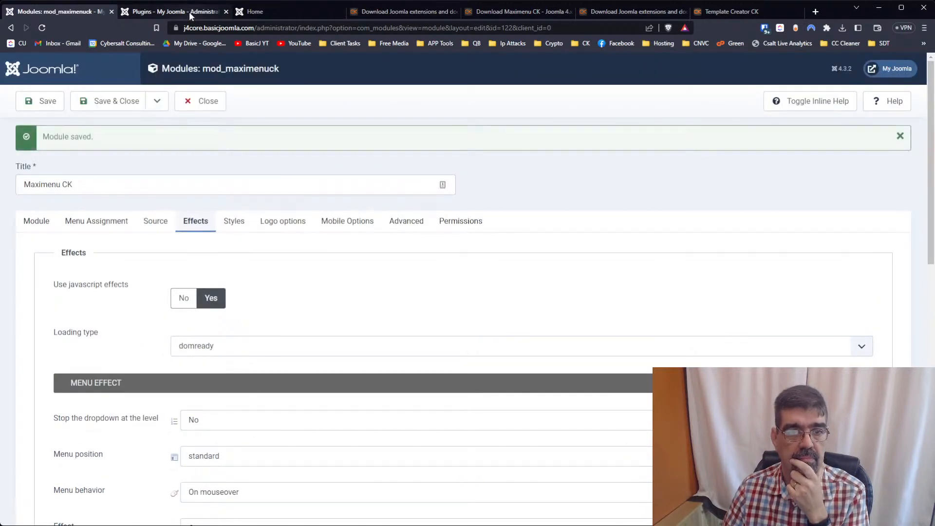
# Reload the front-end home page and check which way the Help submenu opens with the standard position
pyautogui.click(249, 12)
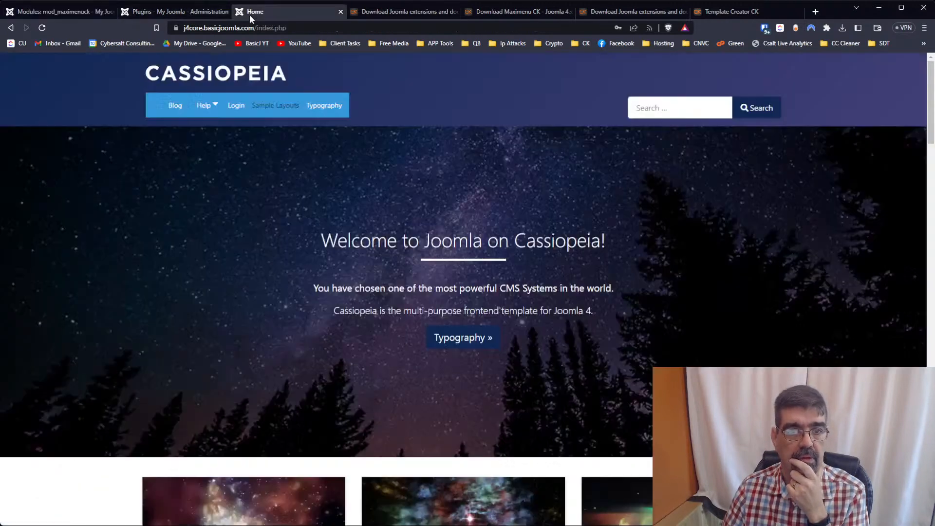
pyautogui.click(42, 28)
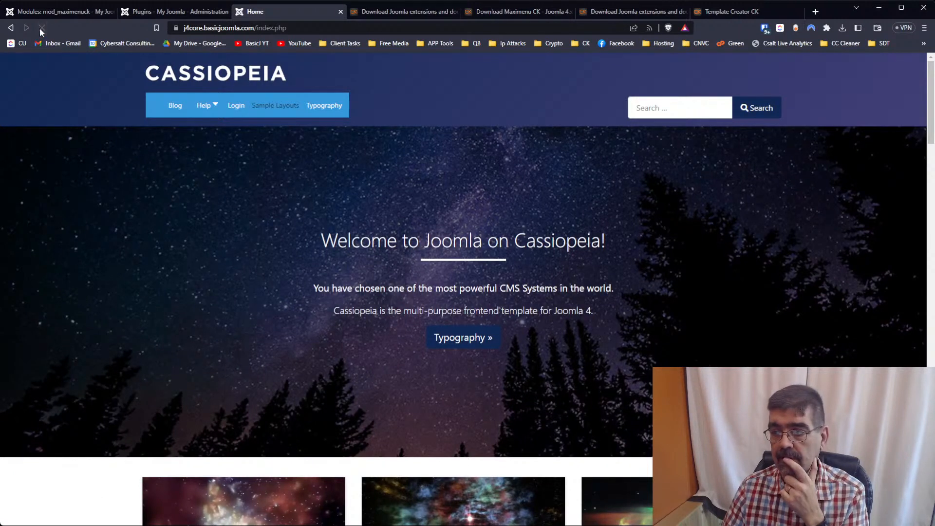
pyautogui.moveTo(198, 111)
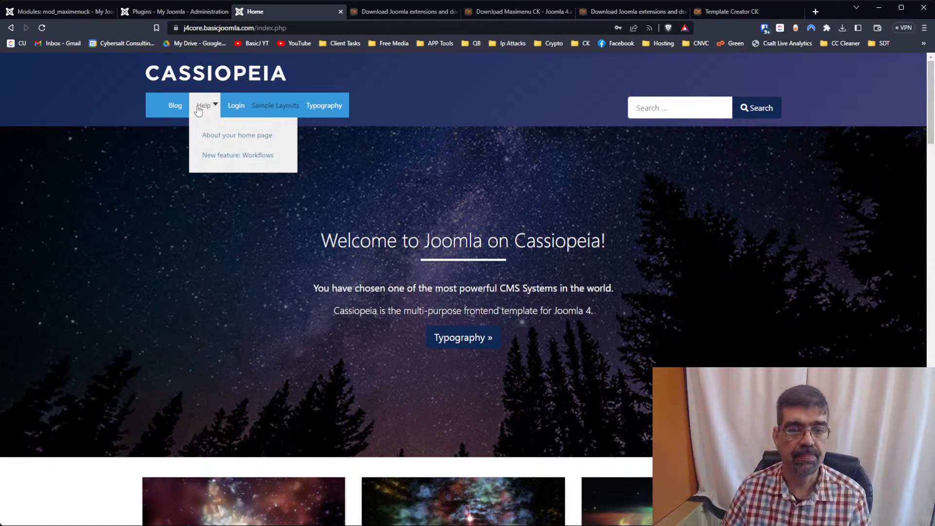
pyautogui.click(31, 14)
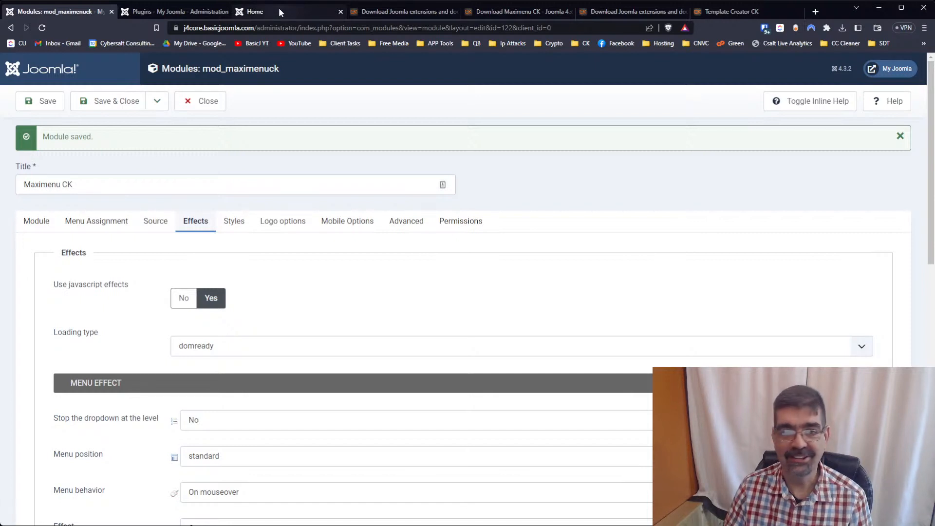
pyautogui.click(170, 13)
pyautogui.click(260, 13)
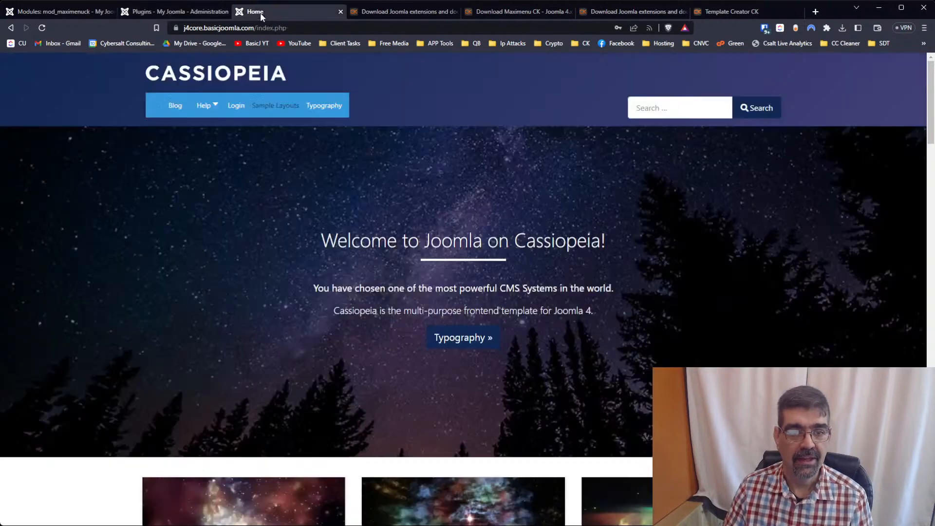
# Show the inline help for the module's Effects settings and read the descriptions of the submenu direction and offset options
pyautogui.click(78, 13)
pyautogui.scroll(-3, 407, 231)
pyautogui.scroll(-2, 405, 230)
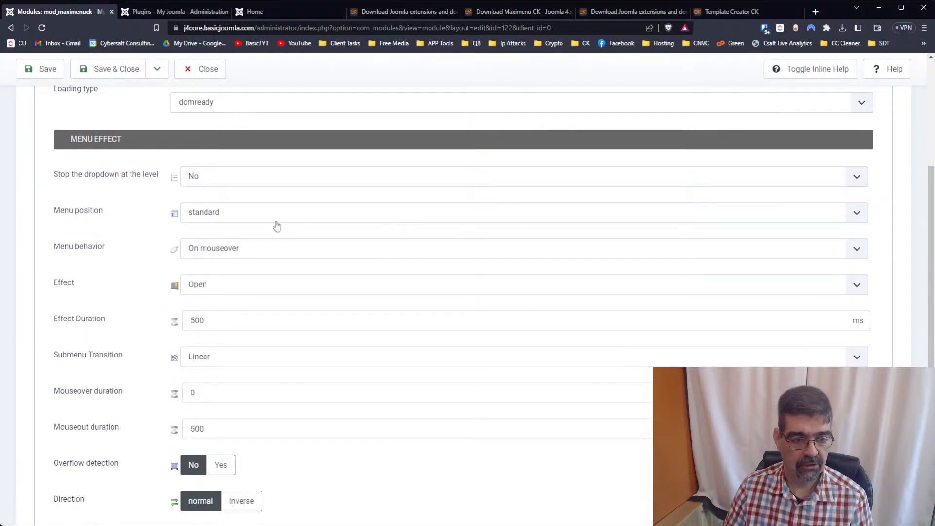
pyautogui.scroll(-3, 263, 256)
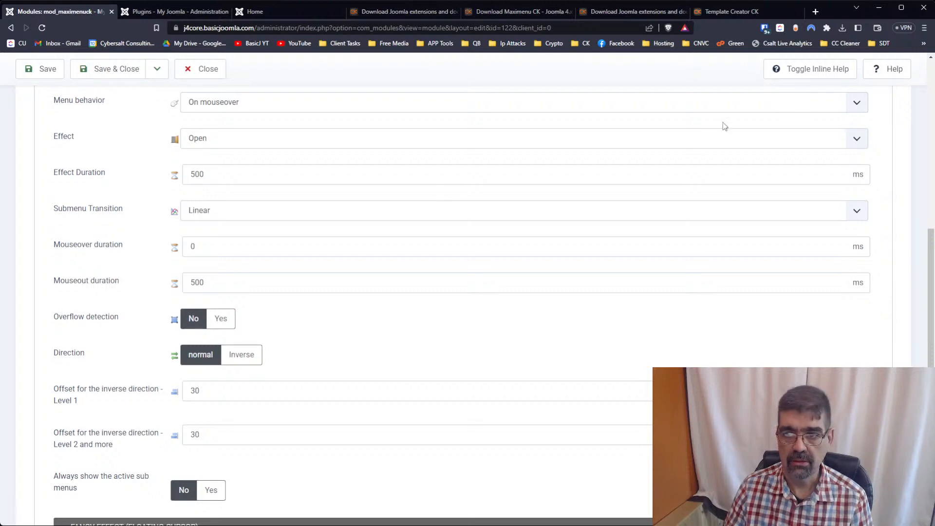
pyautogui.click(802, 70)
pyautogui.scroll(-4, 314, 224)
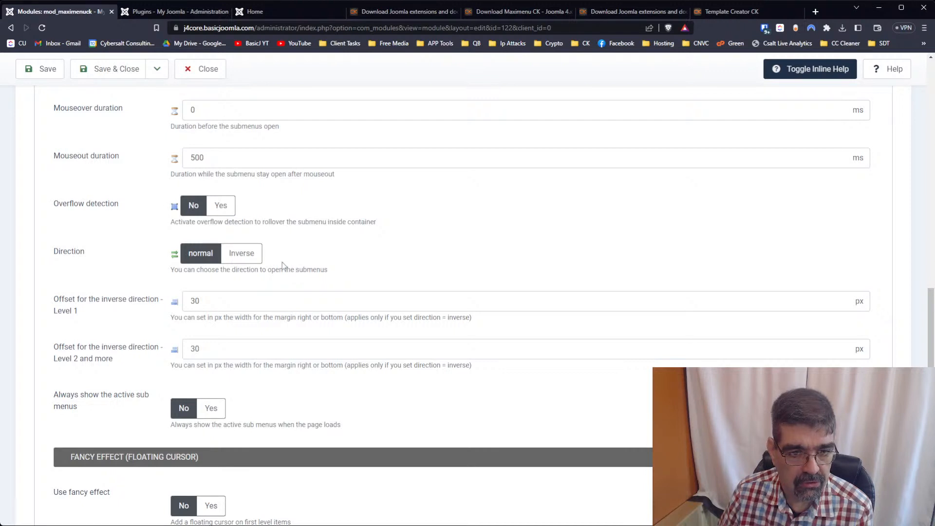
# Set the submenu direction to Inverse, save the module, and check the Help submenu on the reloaded home page
pyautogui.click(246, 258)
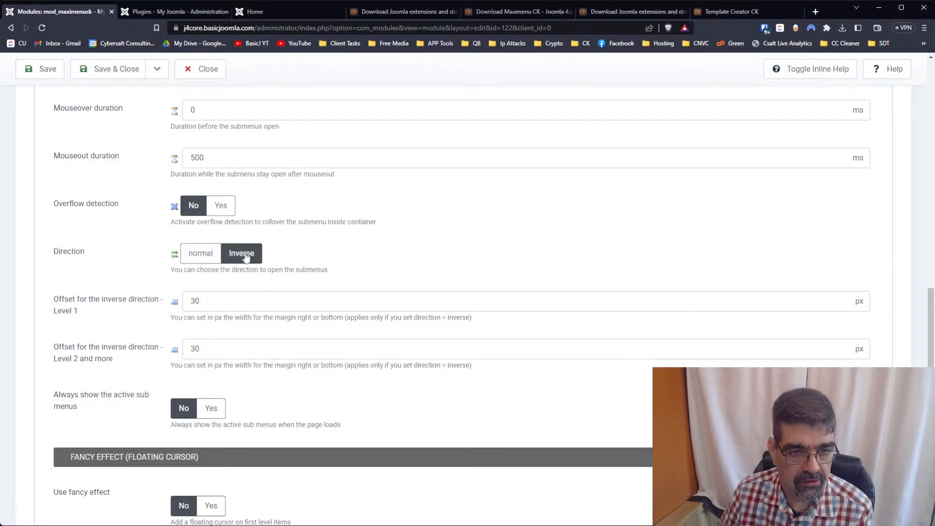
pyautogui.click(38, 70)
pyautogui.click(275, 12)
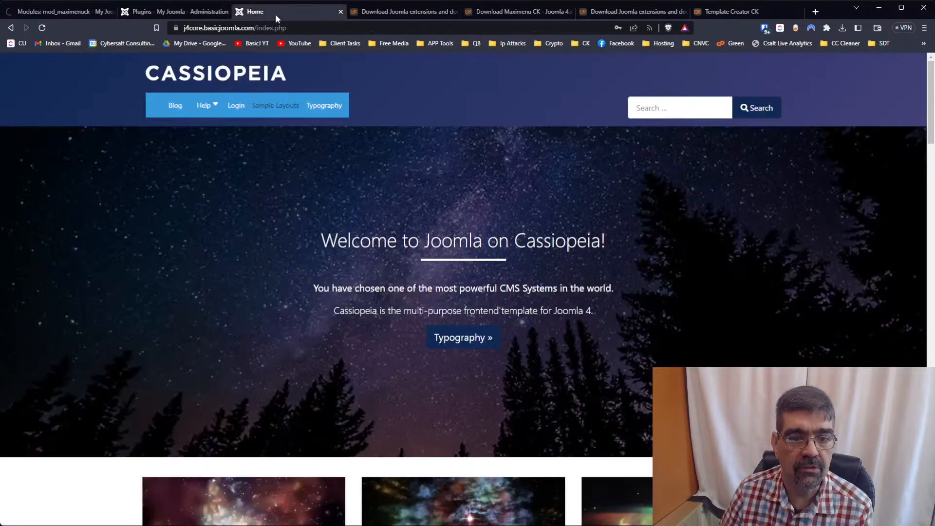
pyautogui.click(41, 29)
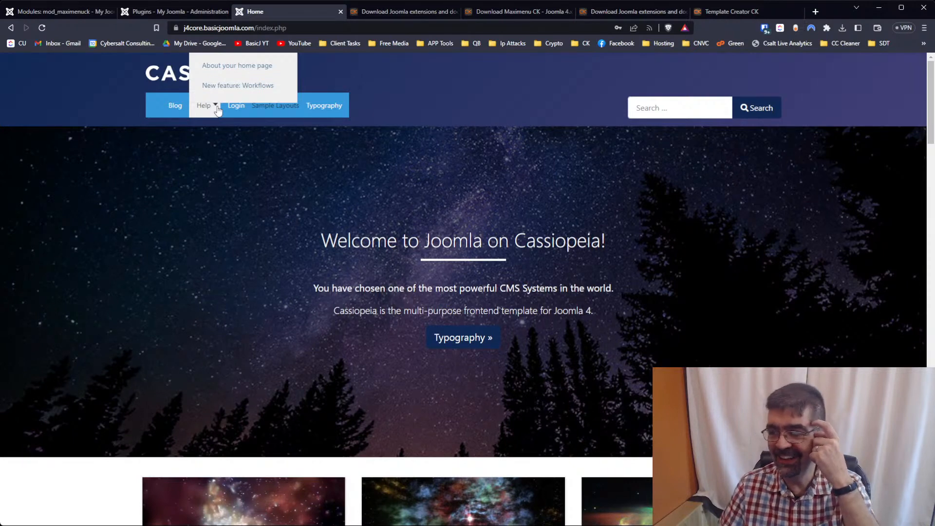
# Set the submenu direction to normal, save the module, and check the Help submenu on the reloaded home page
pyautogui.click(39, 12)
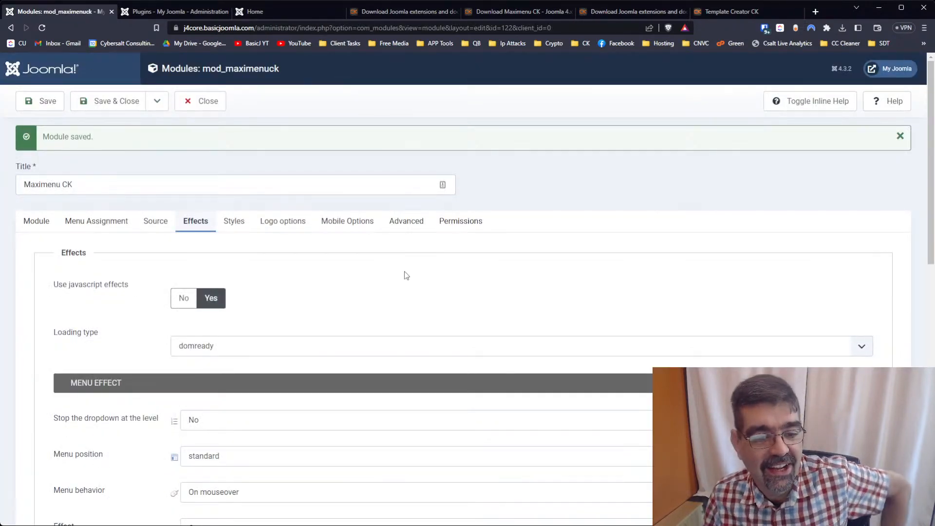
pyautogui.scroll(-6, 393, 279)
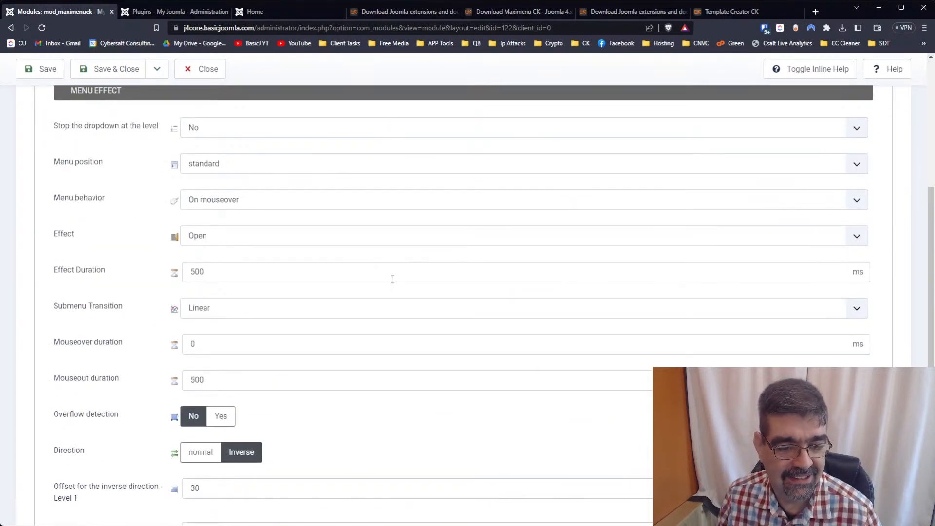
pyautogui.click(206, 452)
pyautogui.click(39, 71)
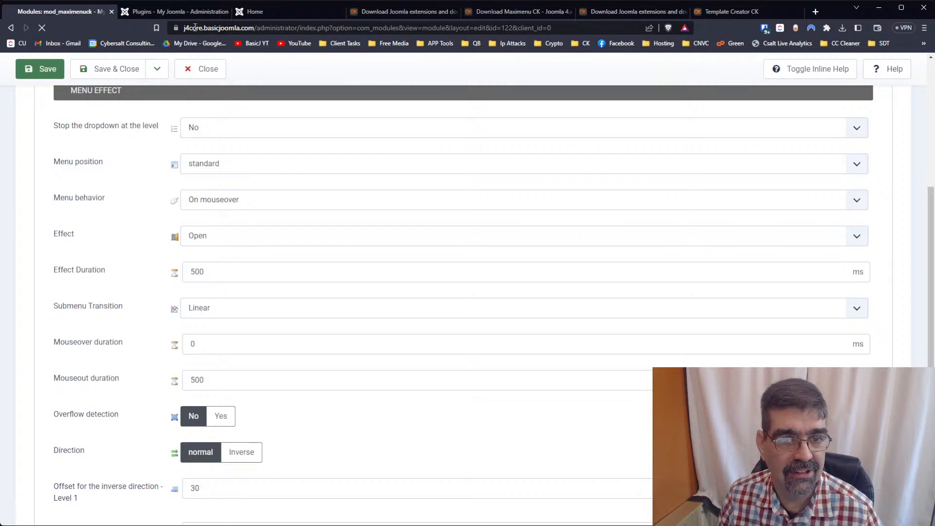
pyautogui.click(247, 13)
pyautogui.click(41, 28)
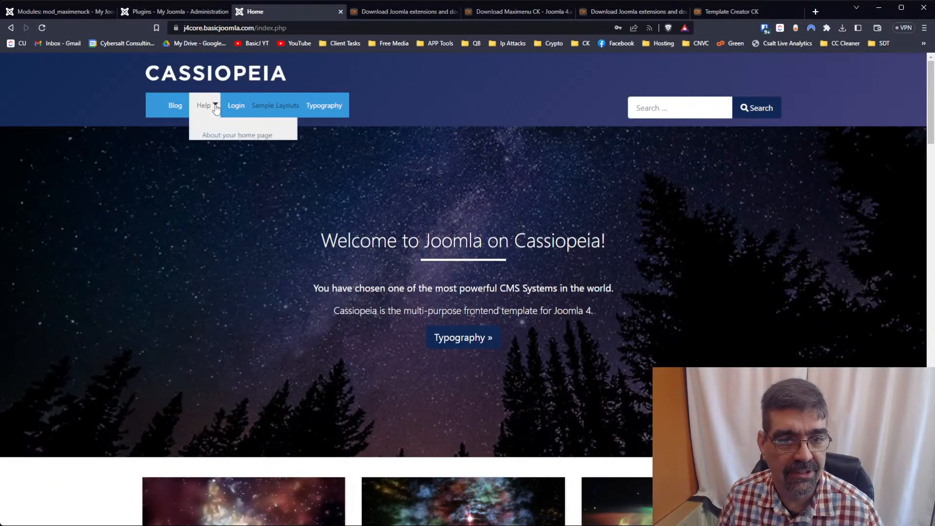
# Review the remaining Effects settings of the module, including the inverse direction offsets, active submenus and fancy effect
pyautogui.click(43, 13)
pyautogui.scroll(-12, 280, 266)
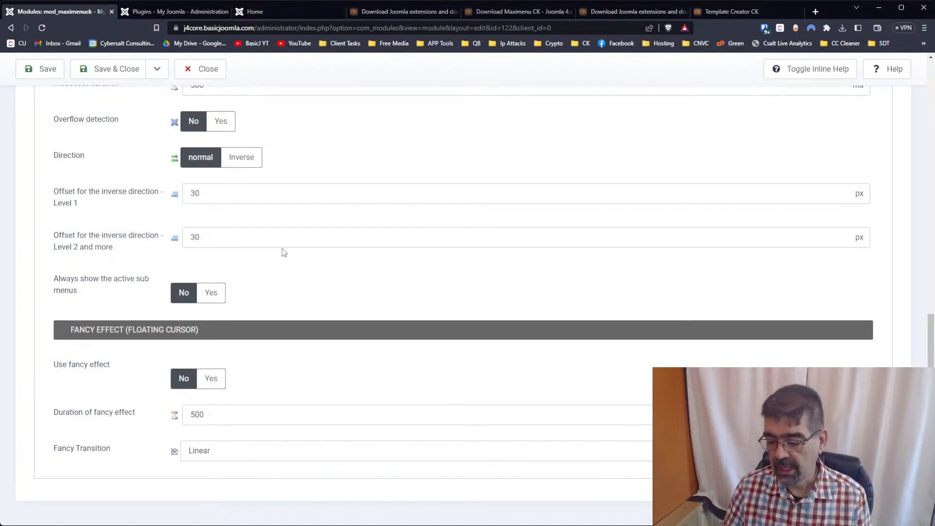
pyautogui.scroll(5, 284, 252)
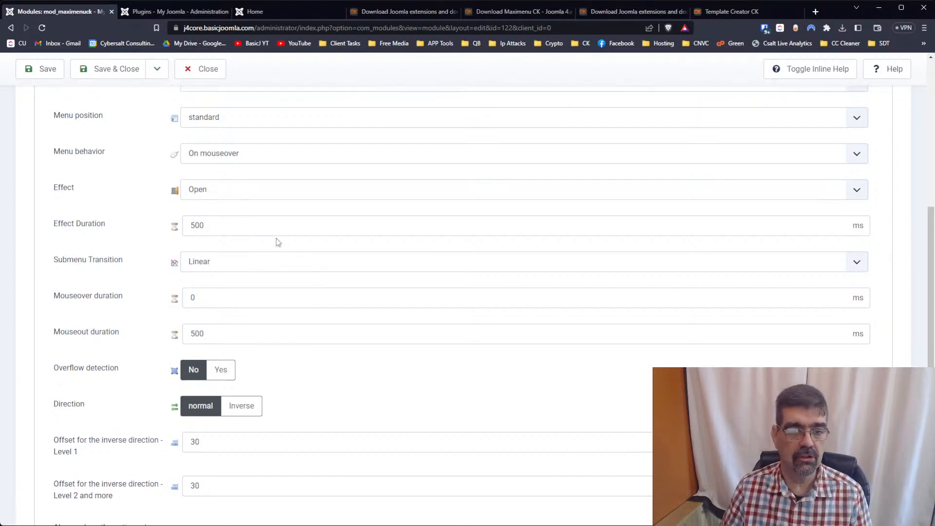
pyautogui.scroll(5, 278, 242)
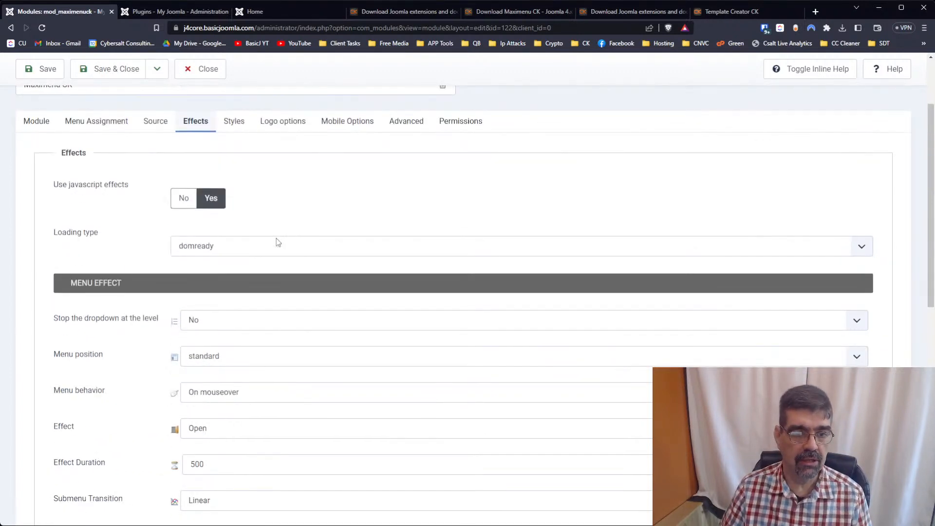
# Open the module's Styles settings and compare the selected theme with the menu on the front-end home page
pyautogui.click(234, 123)
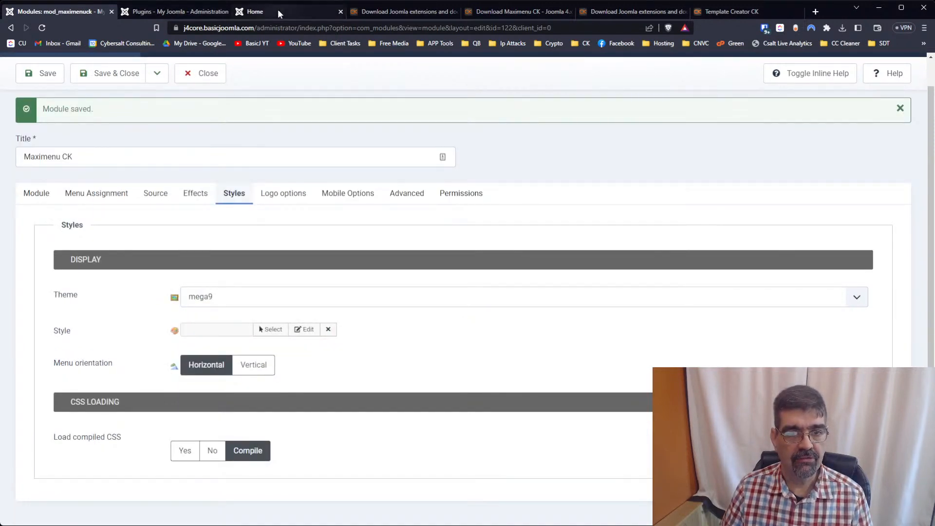
pyautogui.click(253, 11)
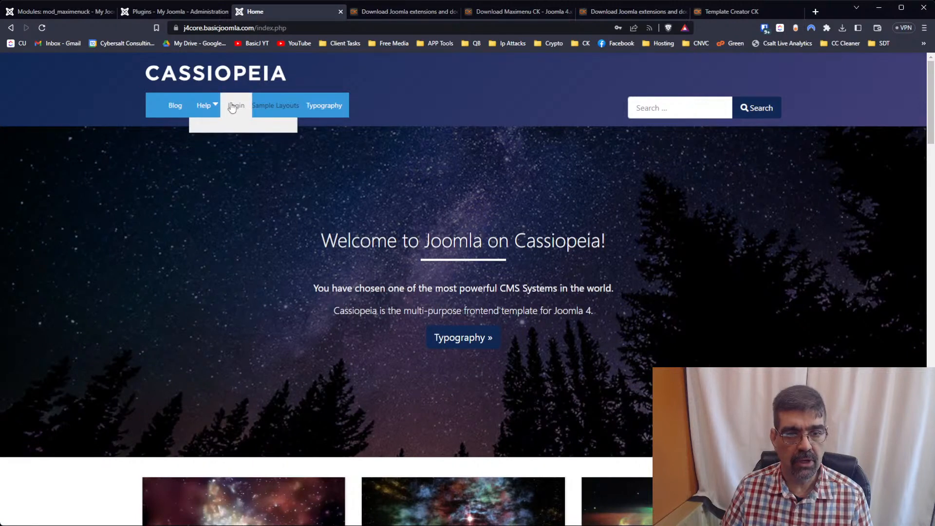
pyautogui.click(58, 11)
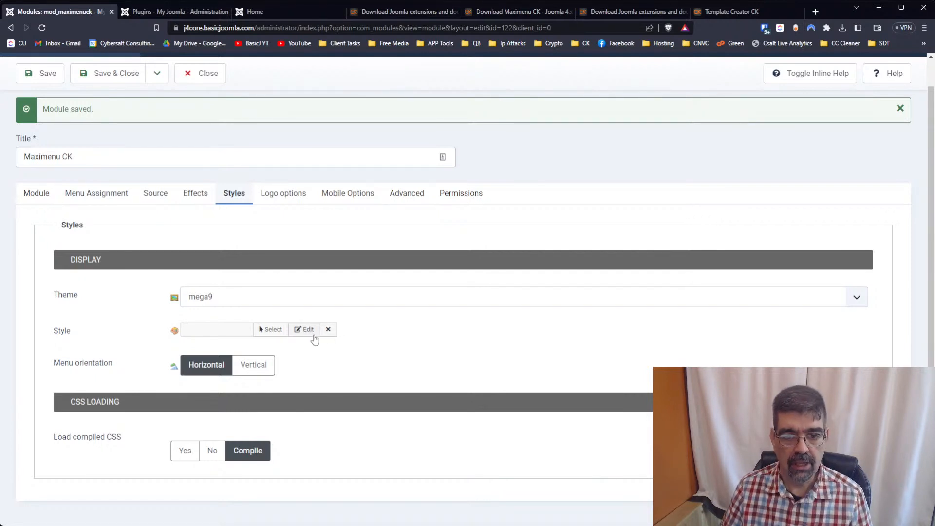
# Open the module's style editor and examine the main menu bar options and menu preview against the front-end menu
pyautogui.click(307, 331)
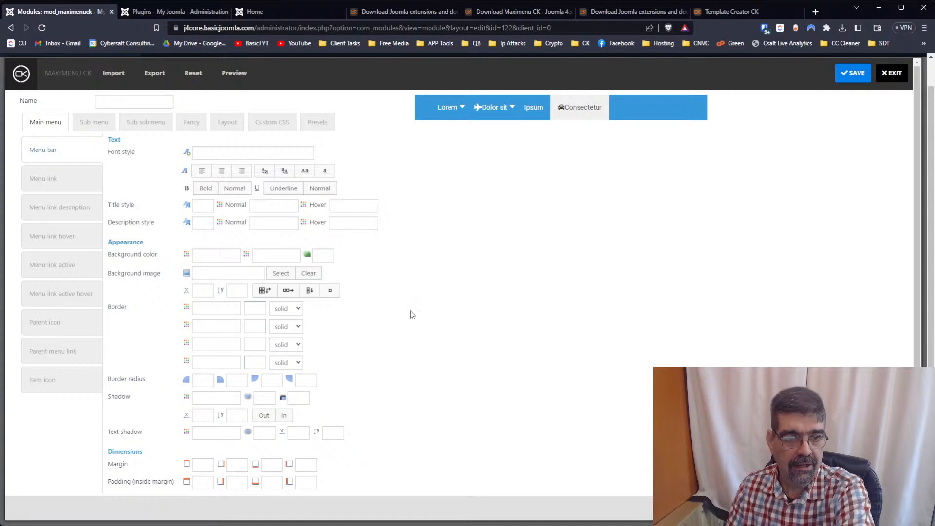
pyautogui.scroll(-1, 347, 263)
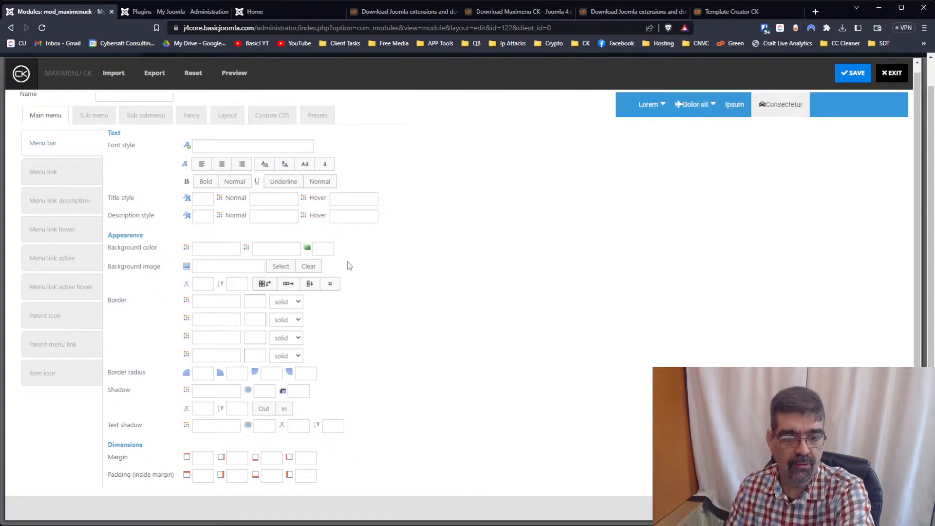
pyautogui.scroll(1, 348, 267)
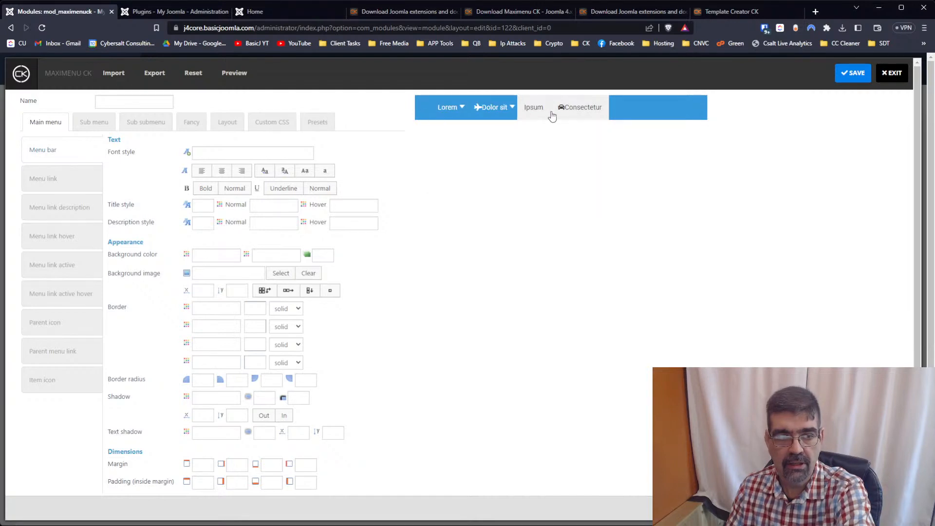
pyautogui.click(266, 10)
pyautogui.click(73, 11)
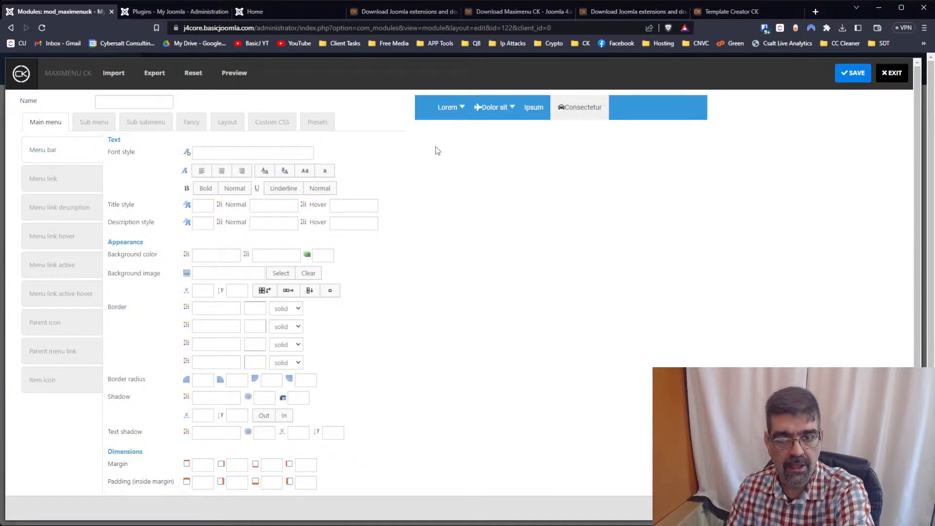
pyautogui.moveTo(474, 118)
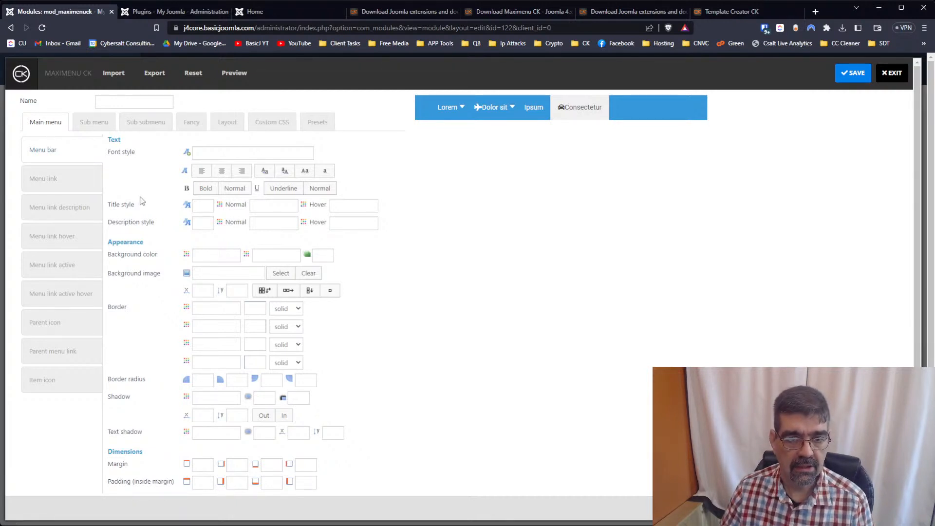
# Center the main menu bar text, try lowercase, set it to uppercase, and check the submenu in the preview
pyautogui.click(219, 174)
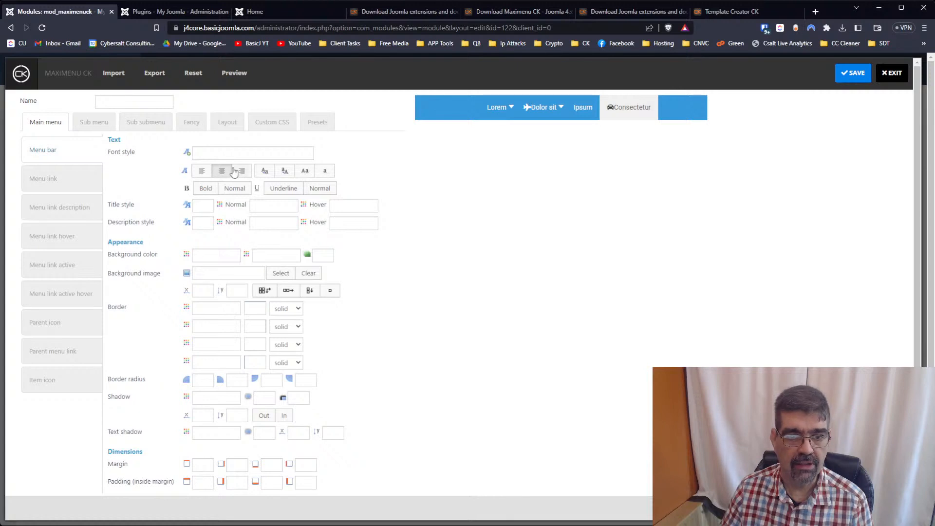
pyautogui.click(265, 172)
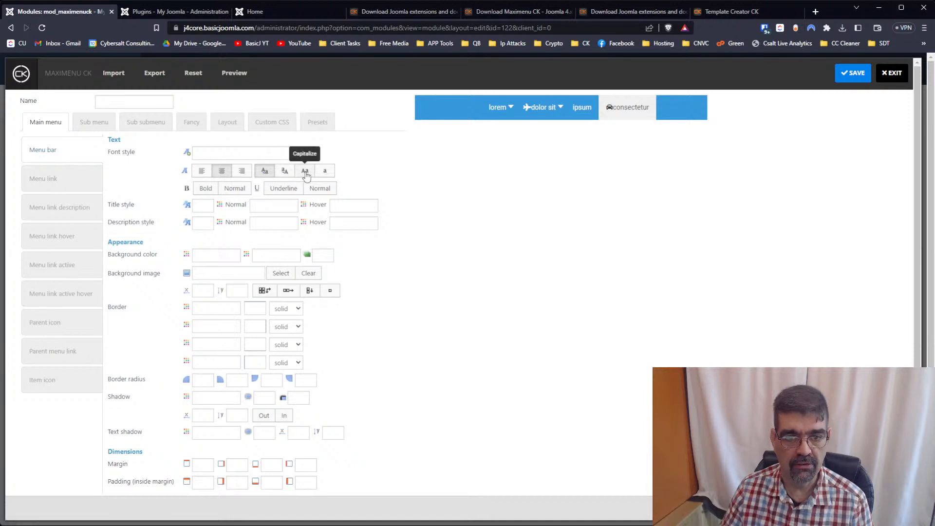
pyautogui.click(285, 173)
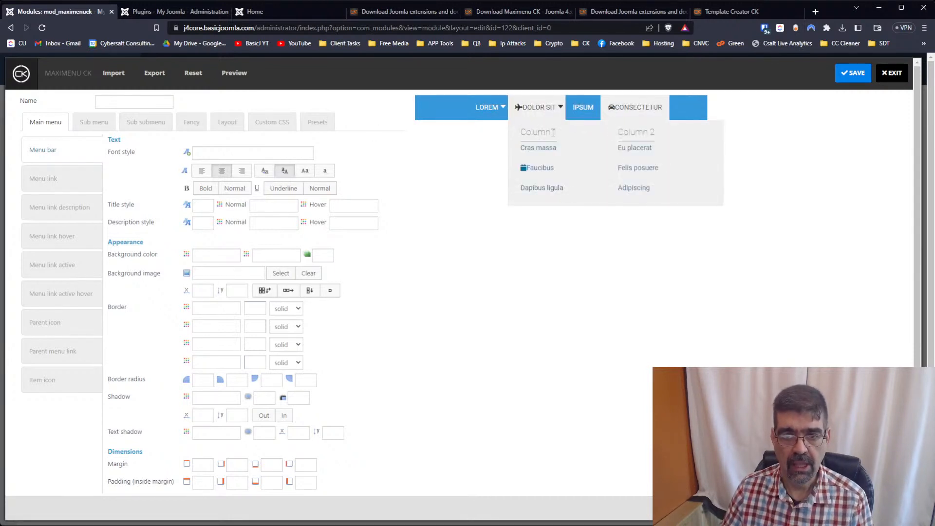
pyautogui.moveTo(539, 121)
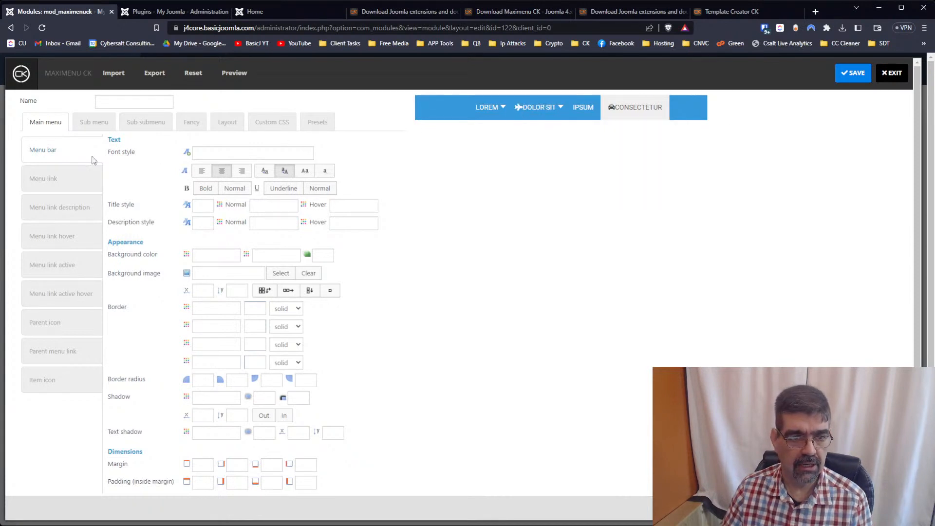
# Check the availability of the Menu link and Menu link description options in the main menu styles
pyautogui.click(39, 181)
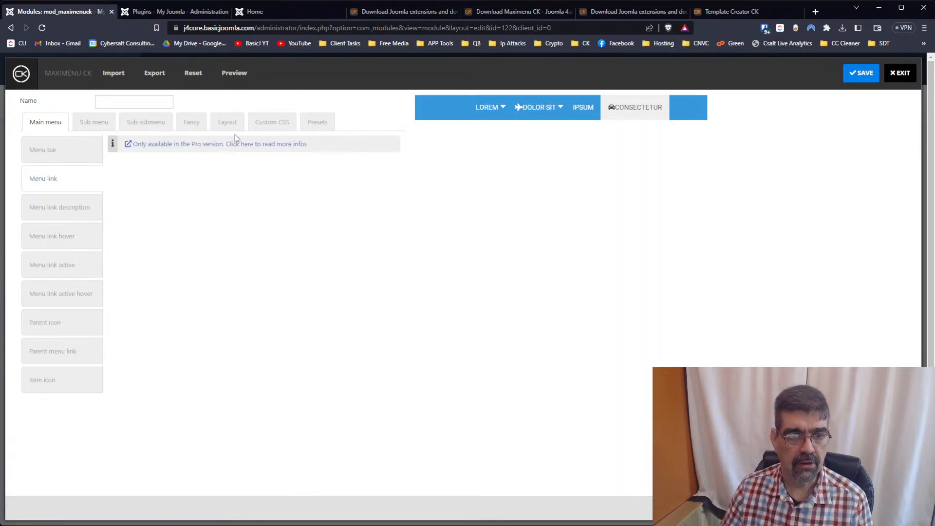
pyautogui.click(50, 152)
pyautogui.click(45, 211)
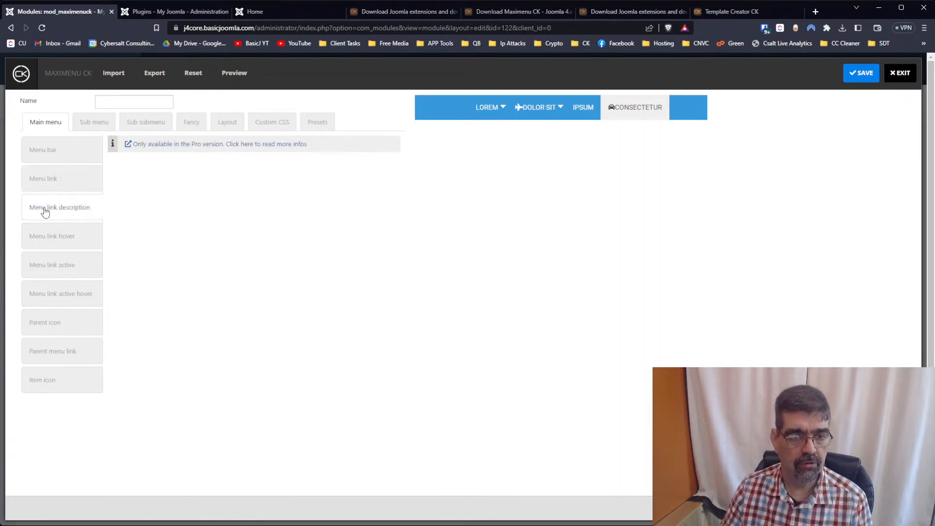
# Check the availability of the remaining main menu style options, from Menu link hover to Item icon, and exit the style editor
pyautogui.click(42, 237)
pyautogui.click(42, 266)
pyautogui.click(37, 325)
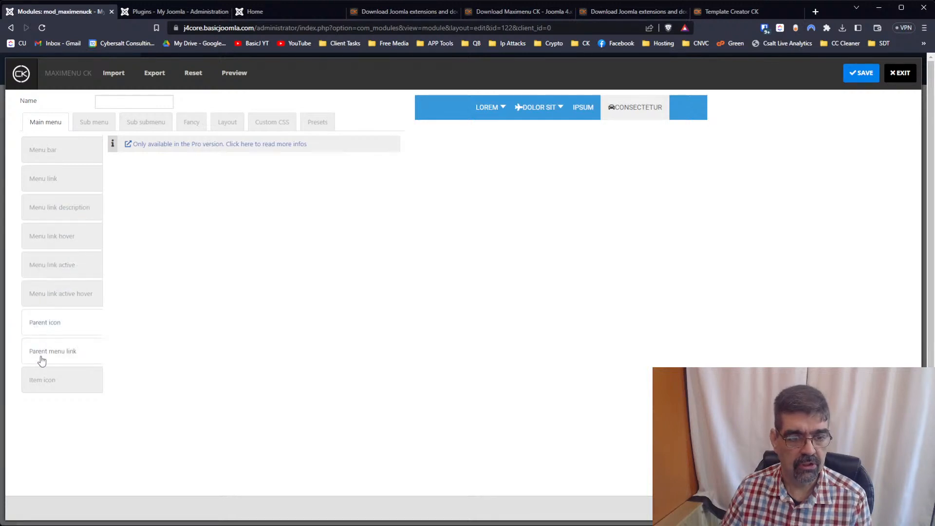
pyautogui.click(39, 355)
pyautogui.click(47, 387)
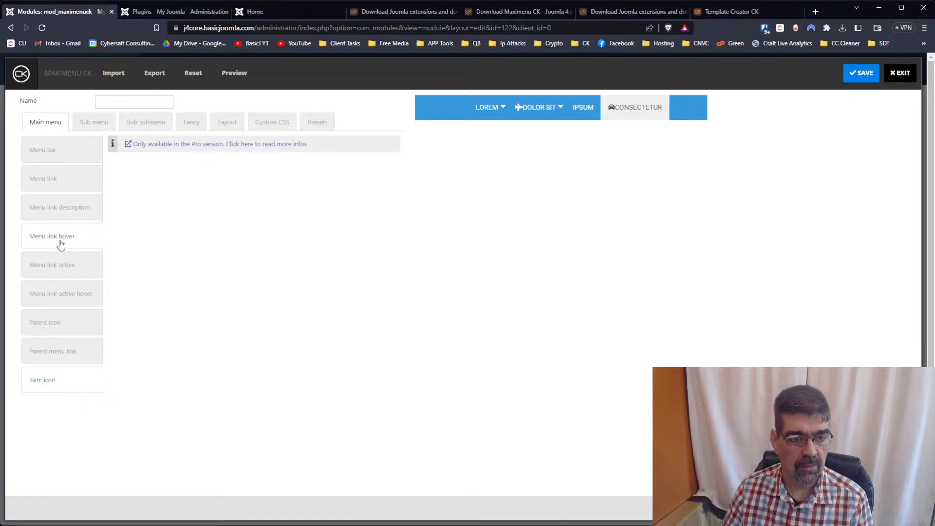
pyautogui.click(43, 155)
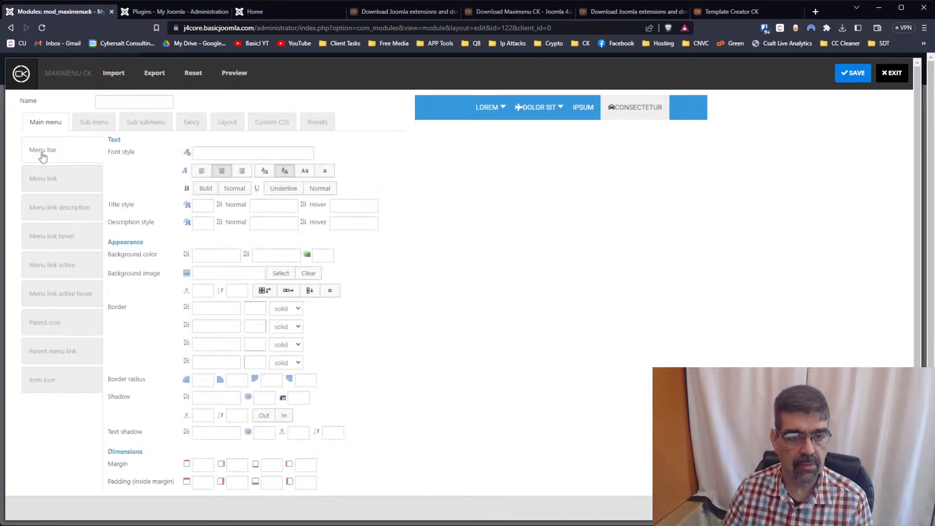
pyautogui.click(47, 190)
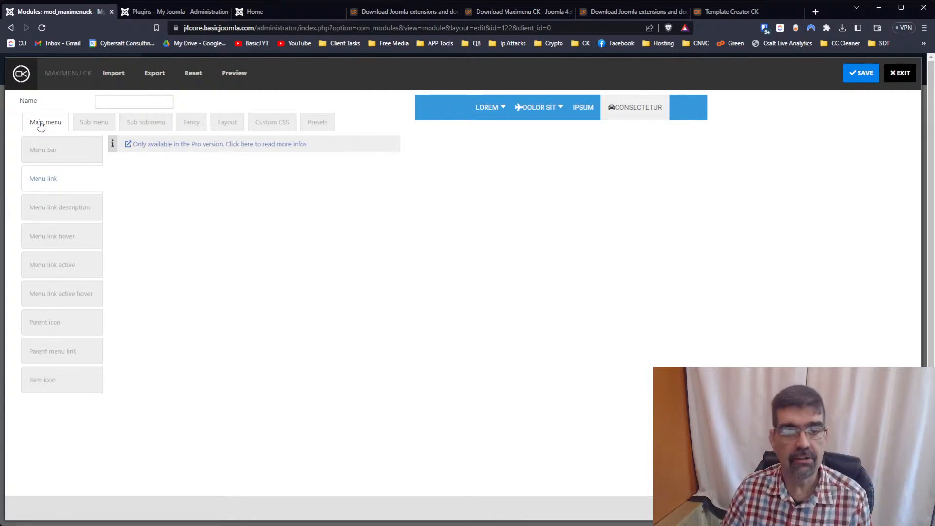
pyautogui.click(900, 73)
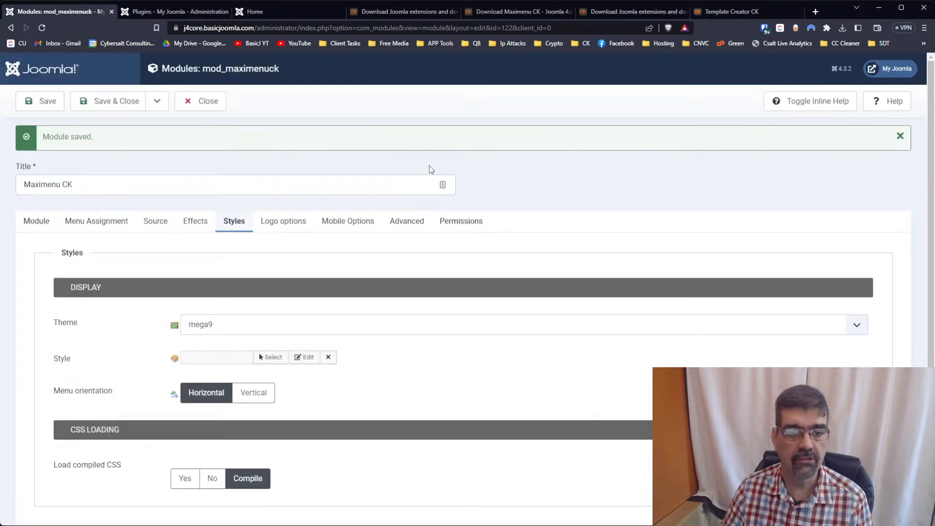
# Set the Maximenu CK theme to blank and save the module
pyautogui.click(216, 325)
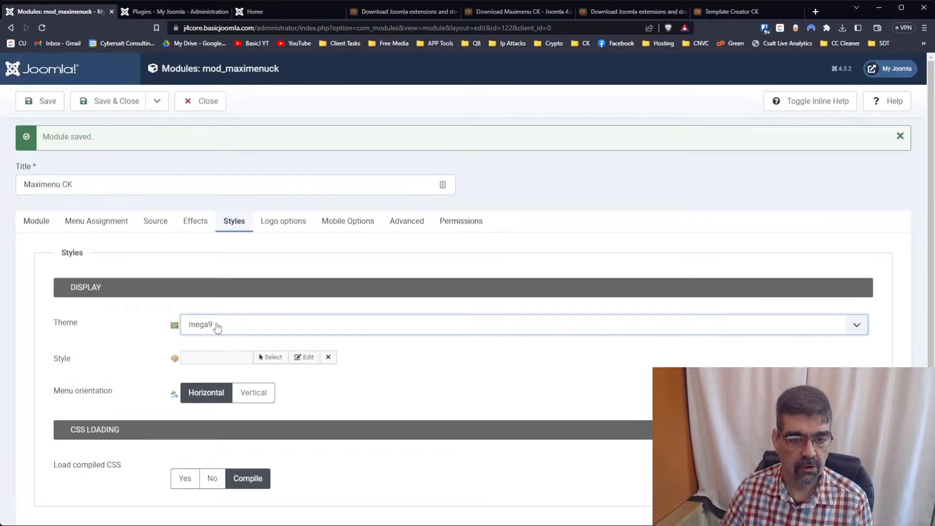
pyautogui.click(219, 350)
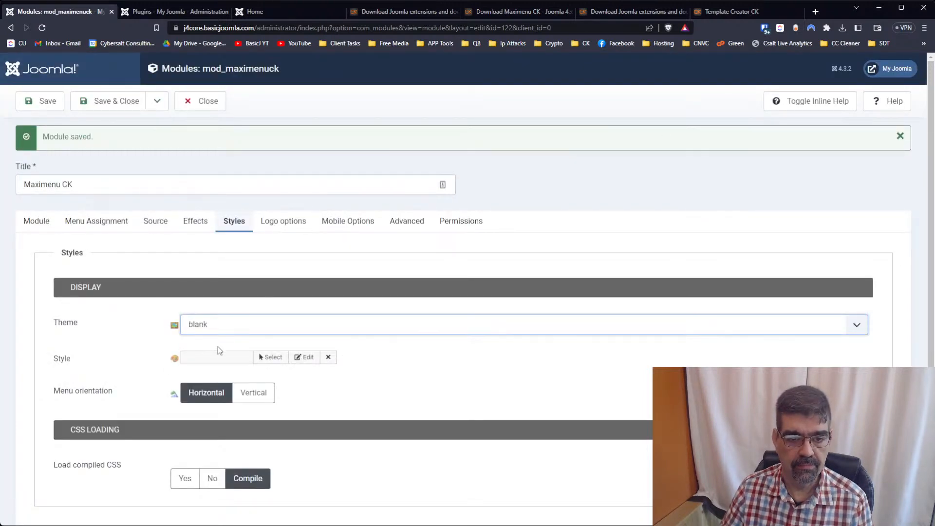
pyautogui.click(34, 112)
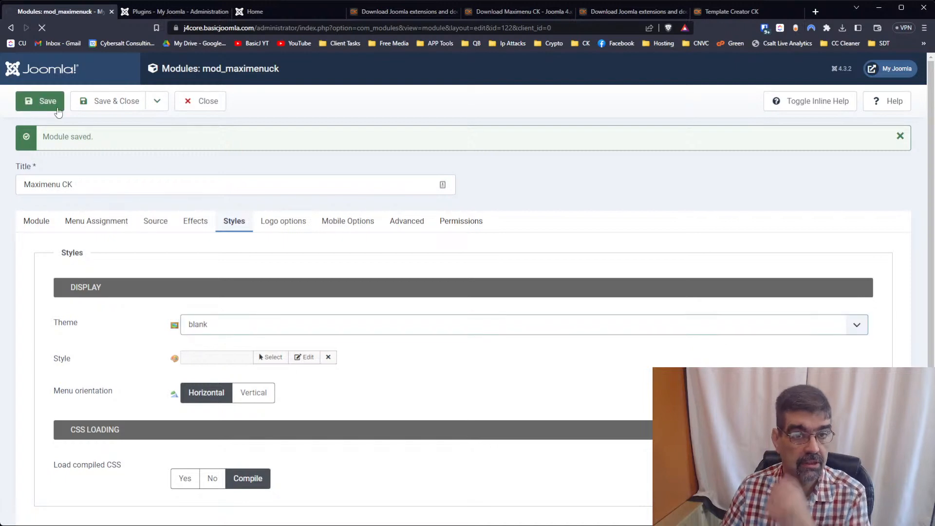
# Reload the front-end home page and examine the main menu and its submenu with the blank theme
pyautogui.click(253, 12)
pyautogui.click(42, 28)
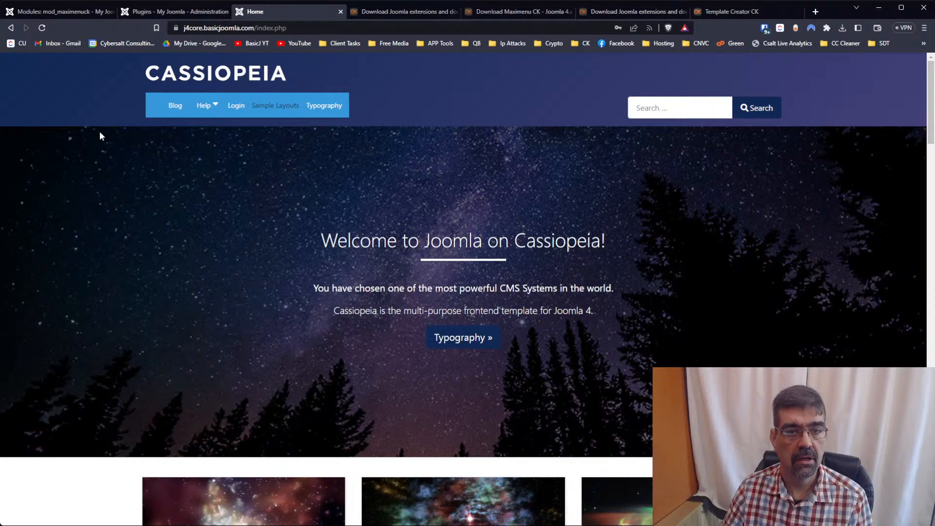
pyautogui.click(76, 13)
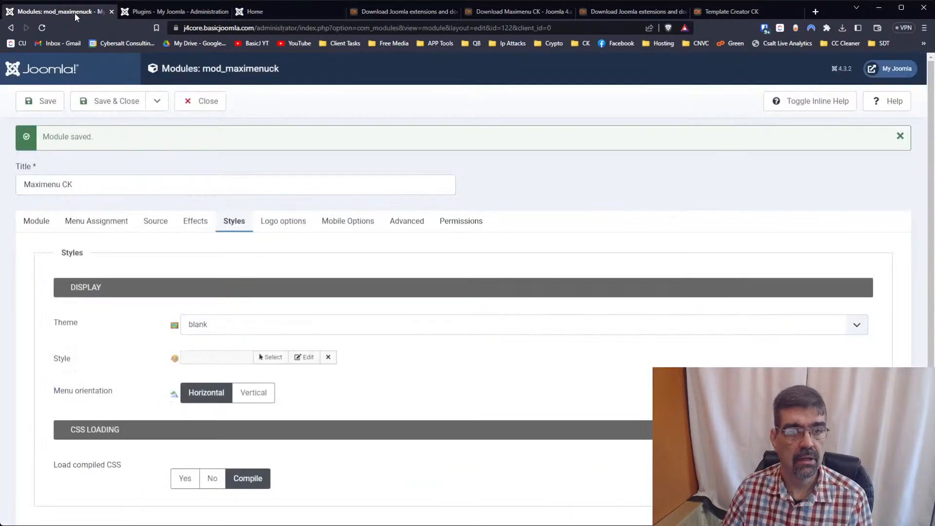
pyautogui.click(265, 10)
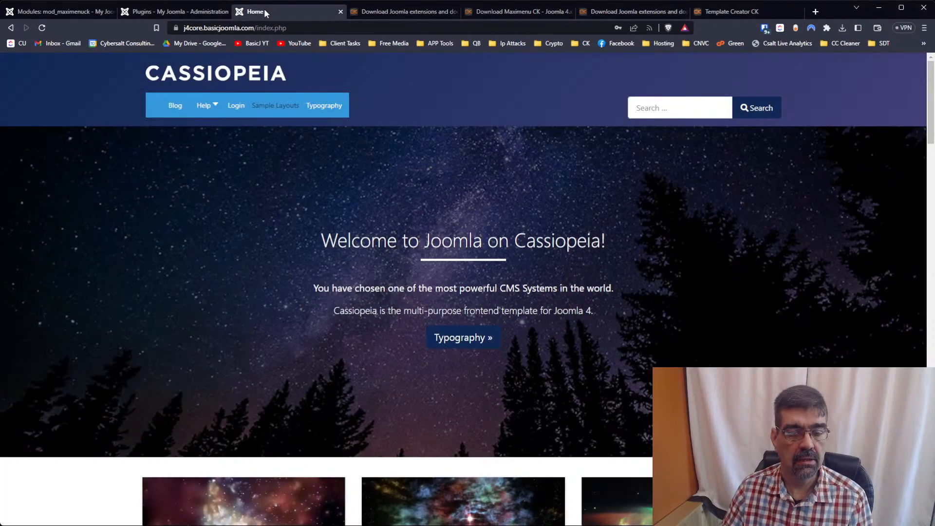
pyautogui.click(312, 27)
pyautogui.moveTo(296, 28); pyautogui.dragTo(321, 27)
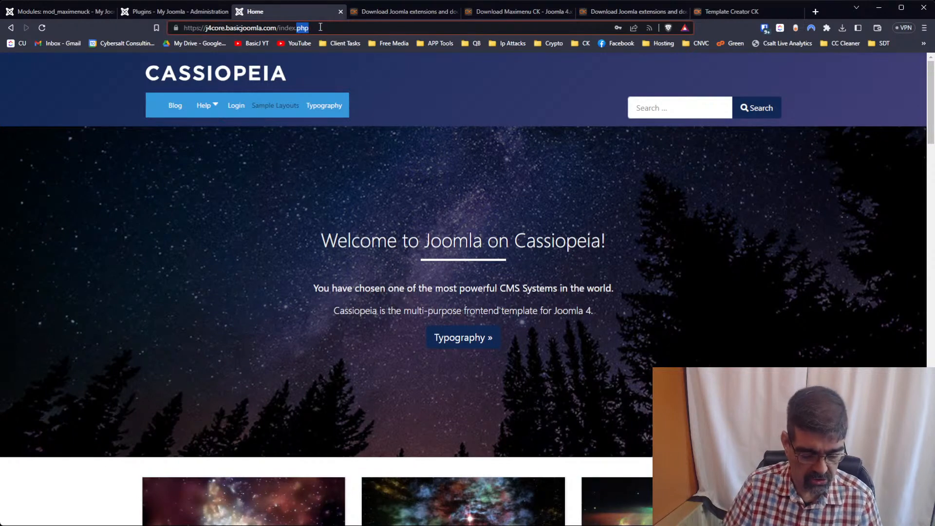
pyautogui.press('Return')
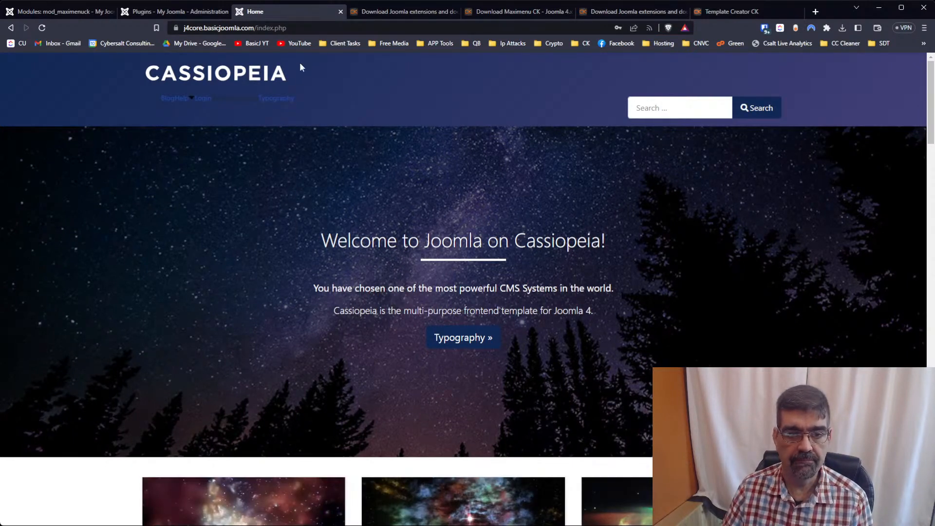
pyautogui.moveTo(229, 104)
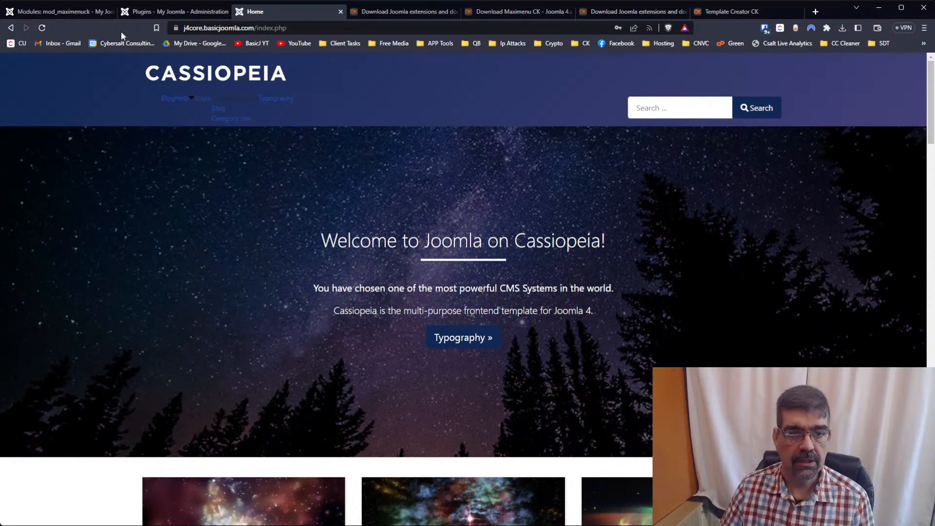
# Set the module's theme to css3megamenu, save, and check the menu and its submenus on the reloaded home page
pyautogui.click(58, 12)
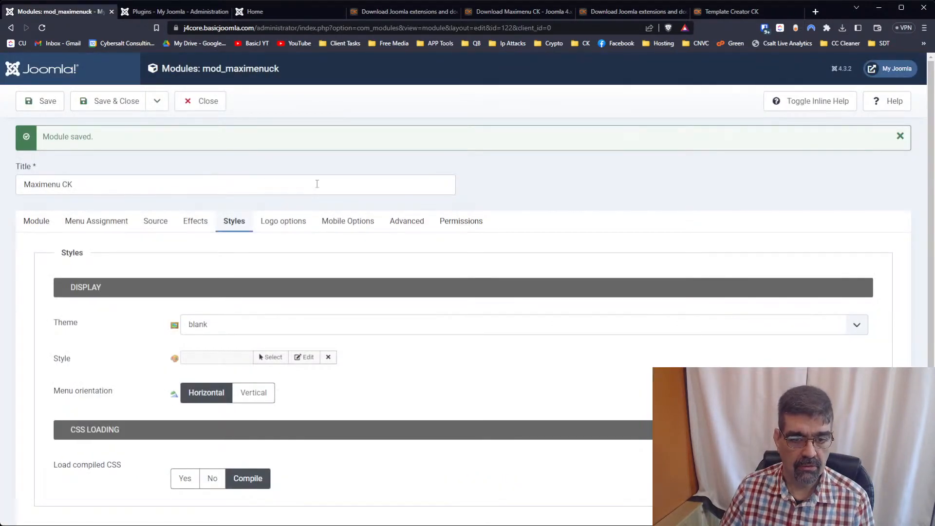
pyautogui.click(329, 329)
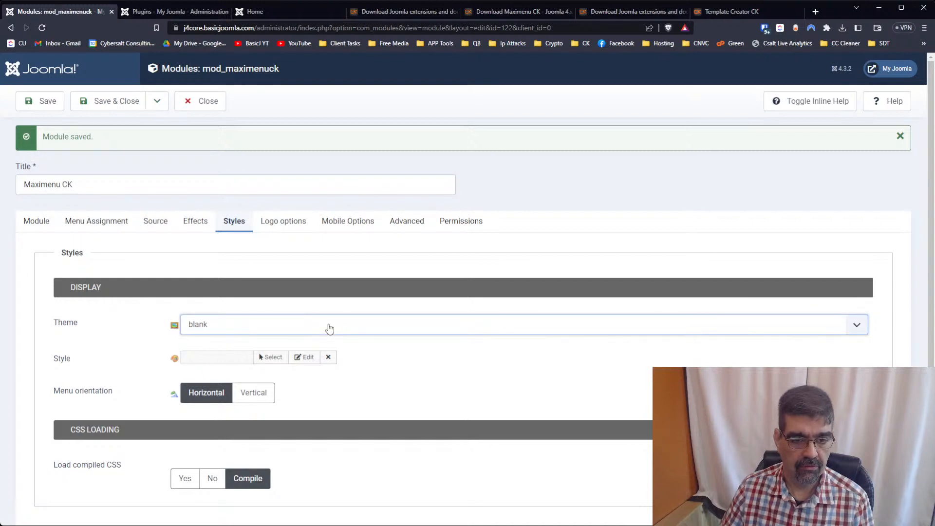
pyautogui.click(311, 360)
pyautogui.click(58, 103)
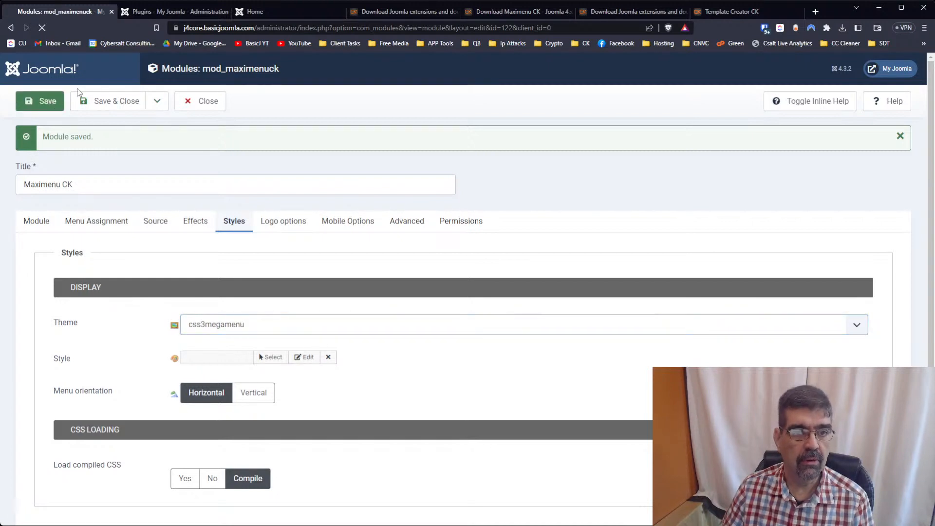
pyautogui.click(255, 11)
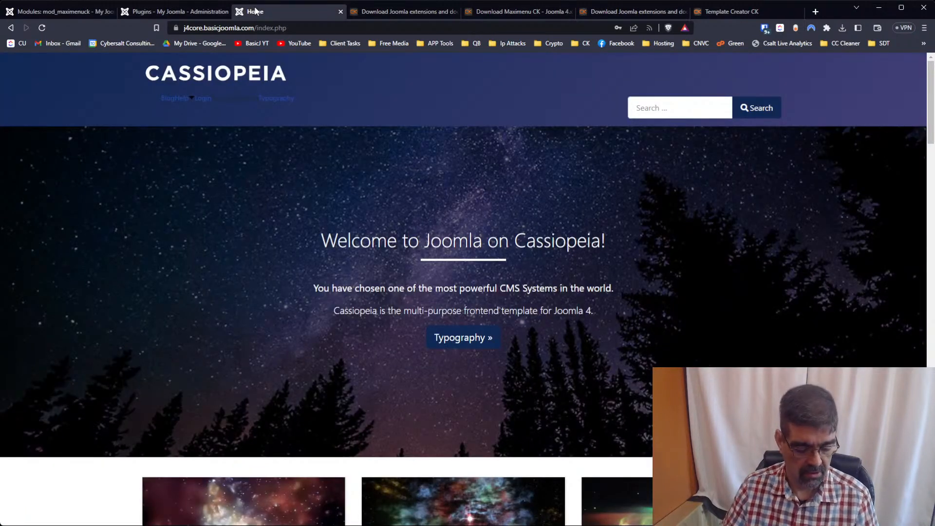
pyautogui.press('F5')
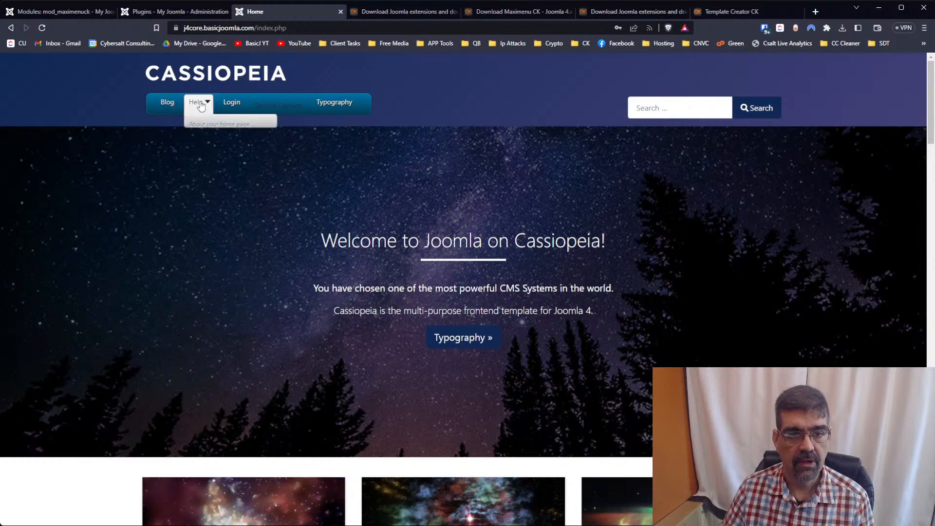
pyautogui.moveTo(277, 107)
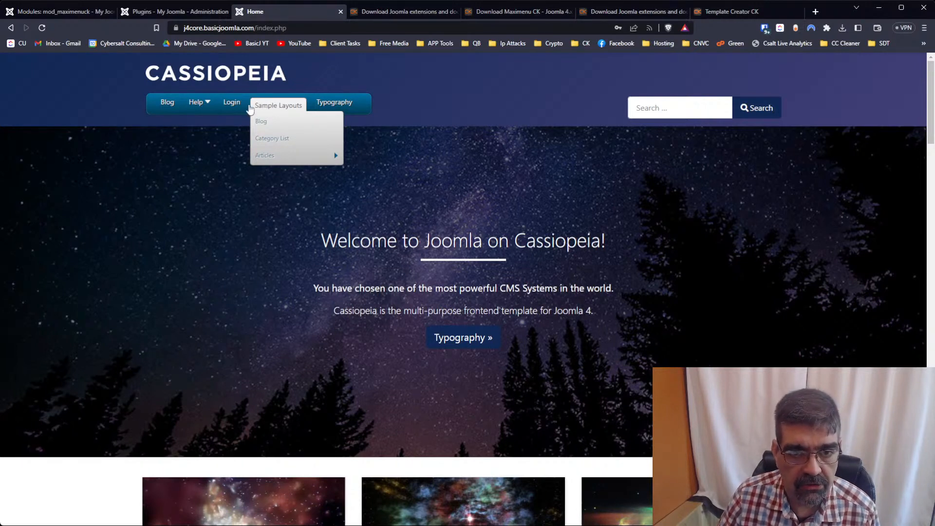
# Set the module's theme to default, save, and check the menu on the reloaded home page
pyautogui.click(53, 14)
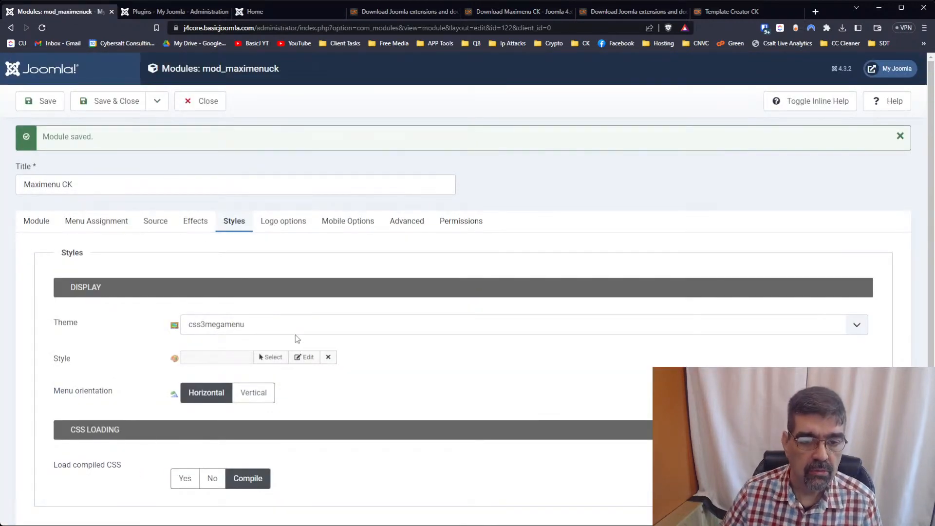
pyautogui.click(292, 364)
pyautogui.click(40, 101)
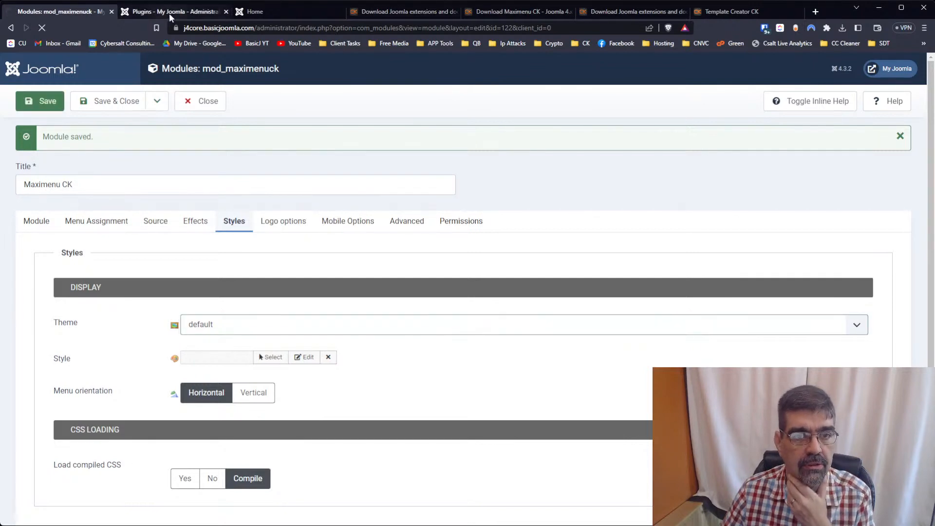
pyautogui.click(272, 10)
pyautogui.press('F5')
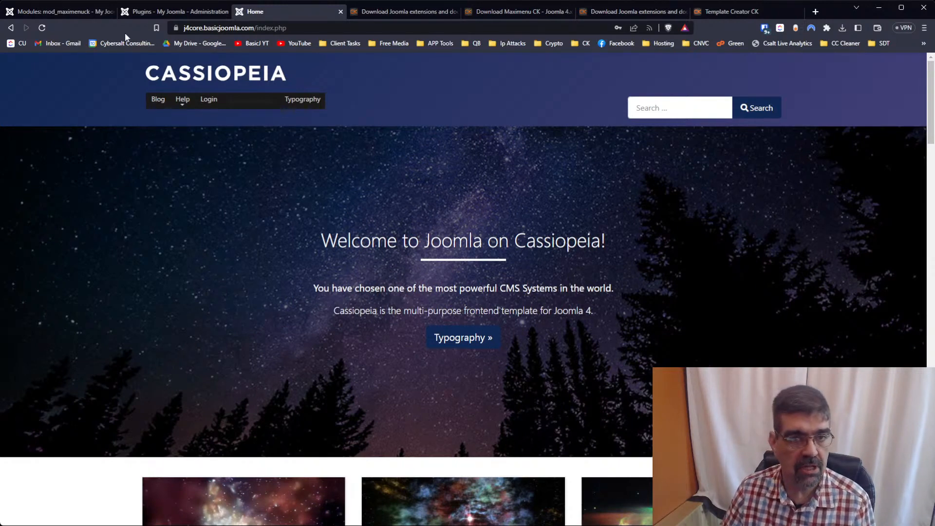
# Set the Maximenu CK theme to tabs and save the module
pyautogui.click(61, 14)
pyautogui.click(262, 321)
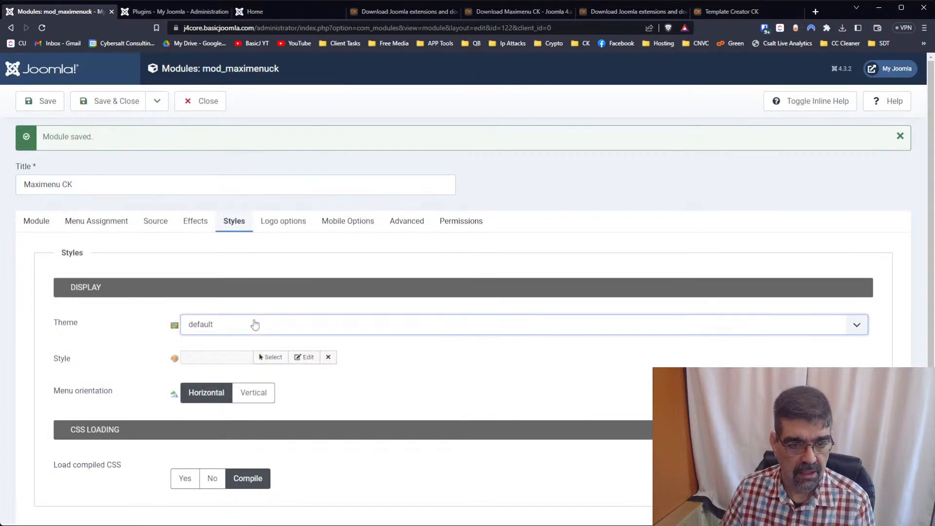
pyautogui.click(212, 393)
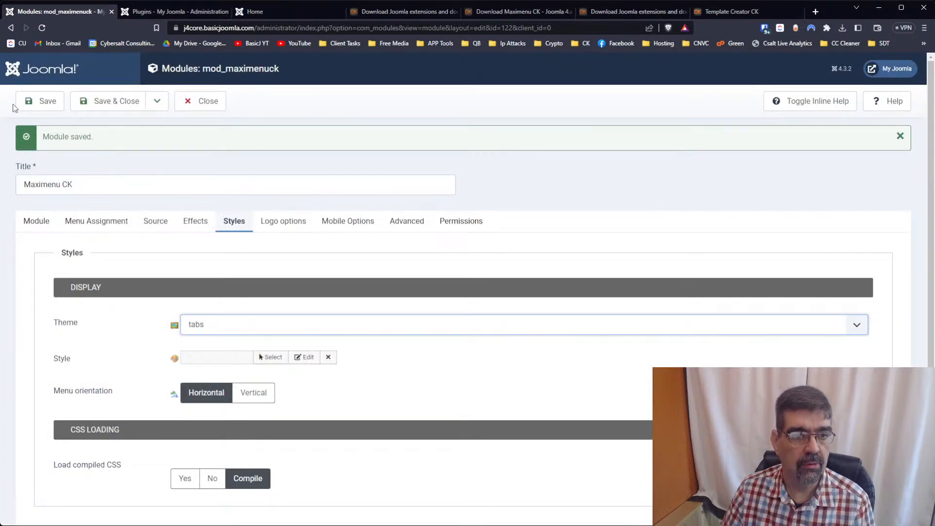
pyautogui.click(38, 108)
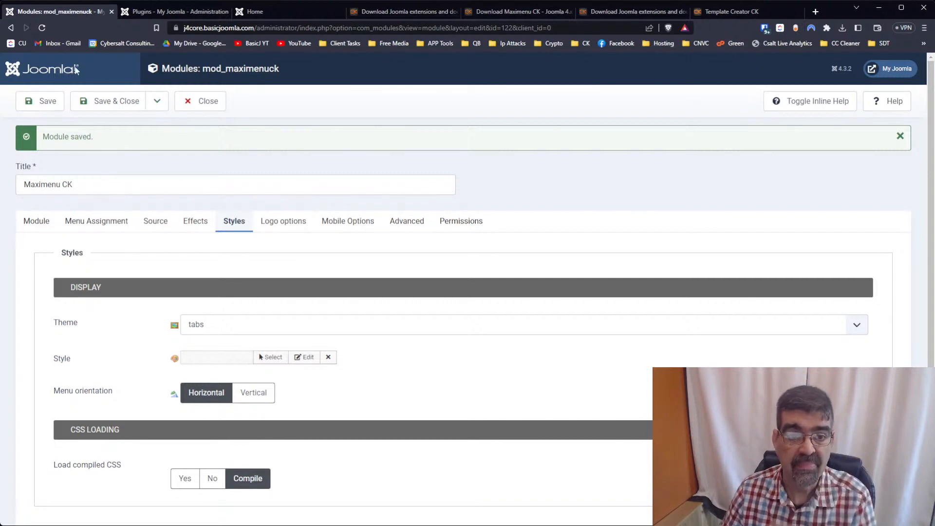
# Reload the front-end home page and examine the Help and Sample Layouts submenus with the tabs theme
pyautogui.click(182, 15)
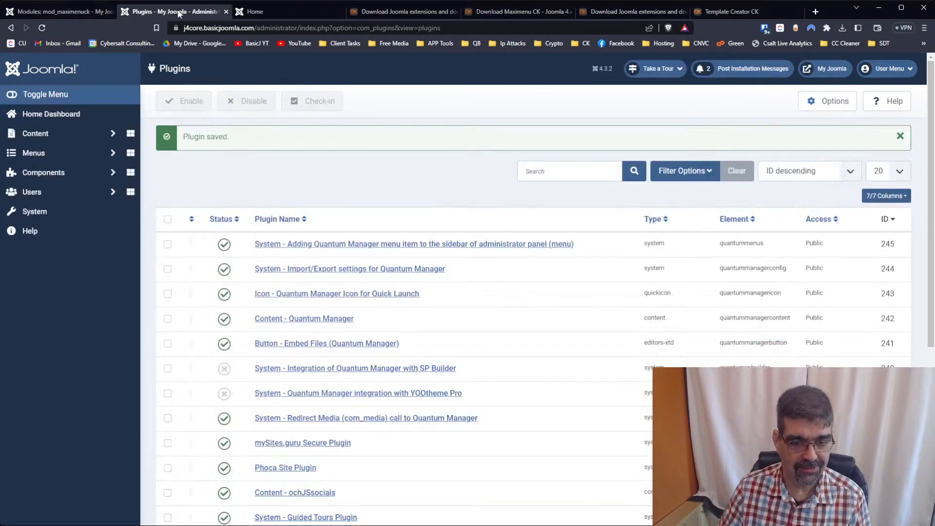
pyautogui.click(256, 11)
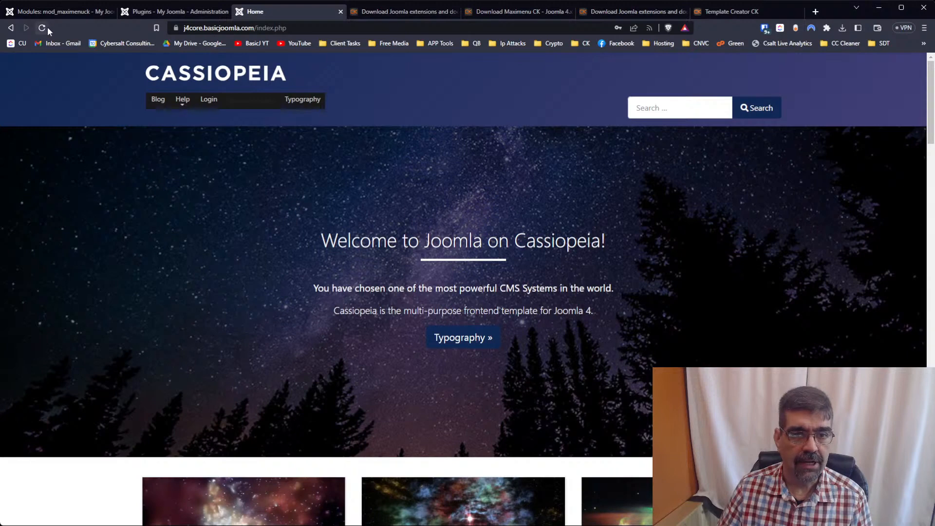
pyautogui.press('F5')
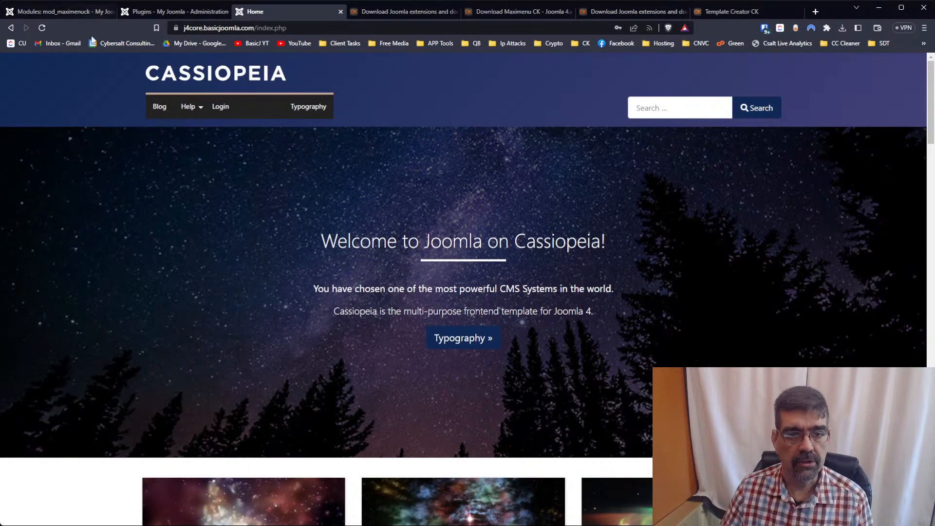
pyautogui.moveTo(193, 119)
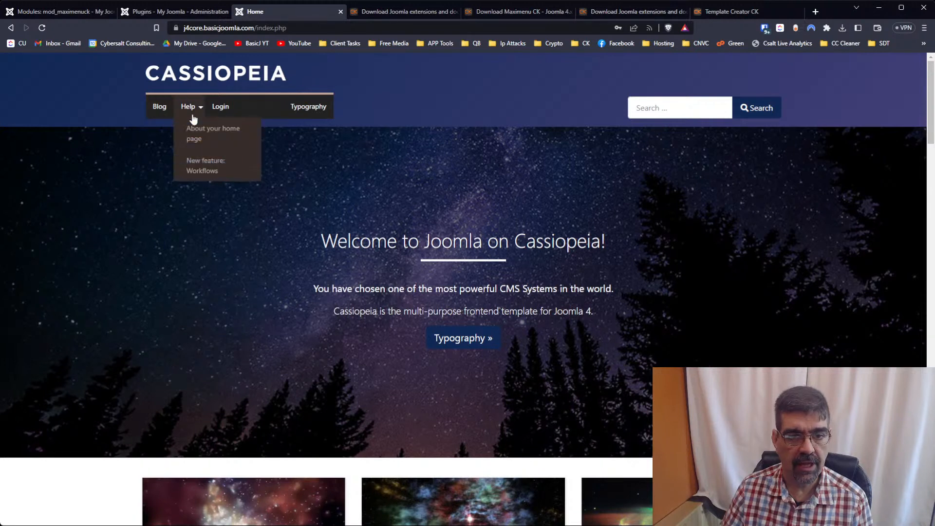
pyautogui.moveTo(259, 116)
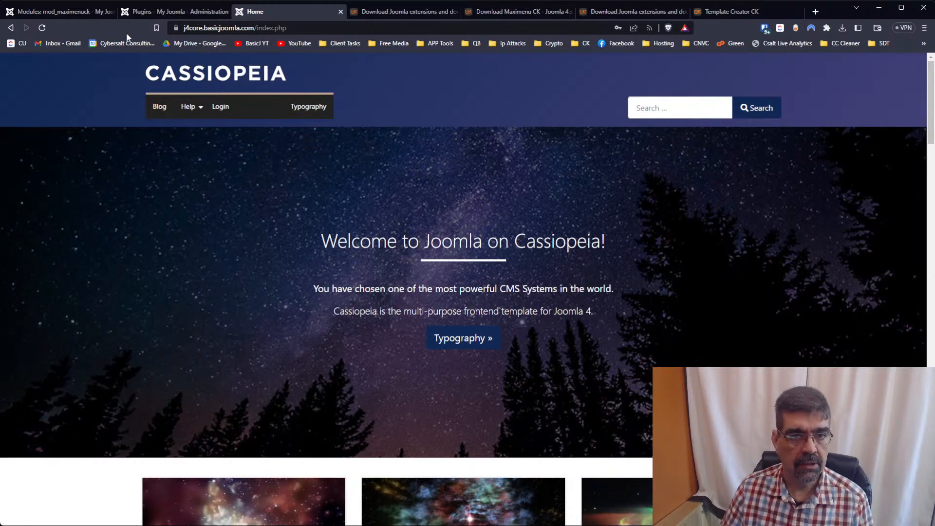
# Open the module's style editor and compare its menu preview with the Sample Layouts item in the front-end menu
pyautogui.click(46, 13)
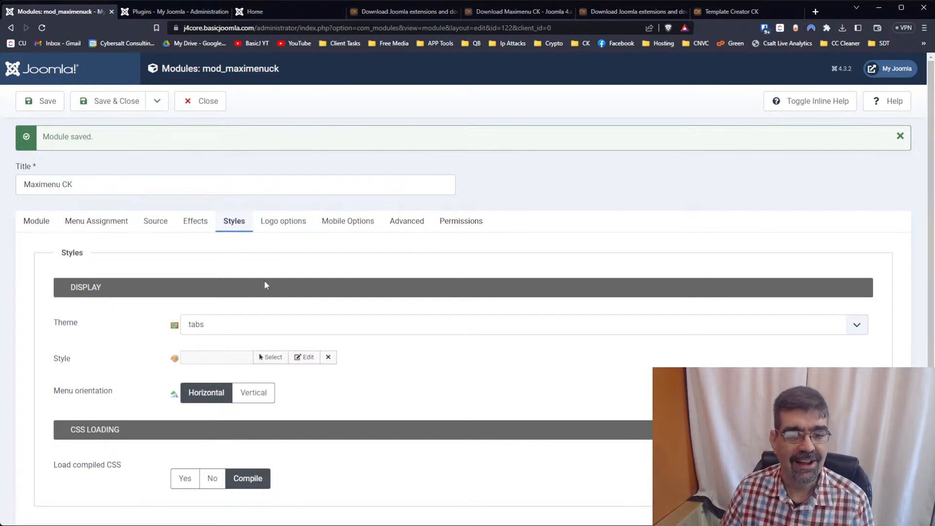
pyautogui.click(304, 358)
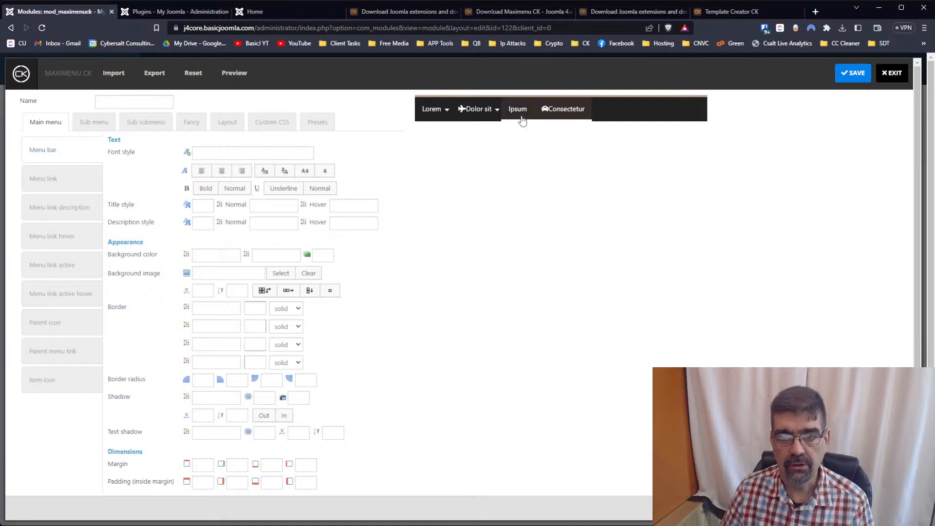
pyautogui.moveTo(500, 113)
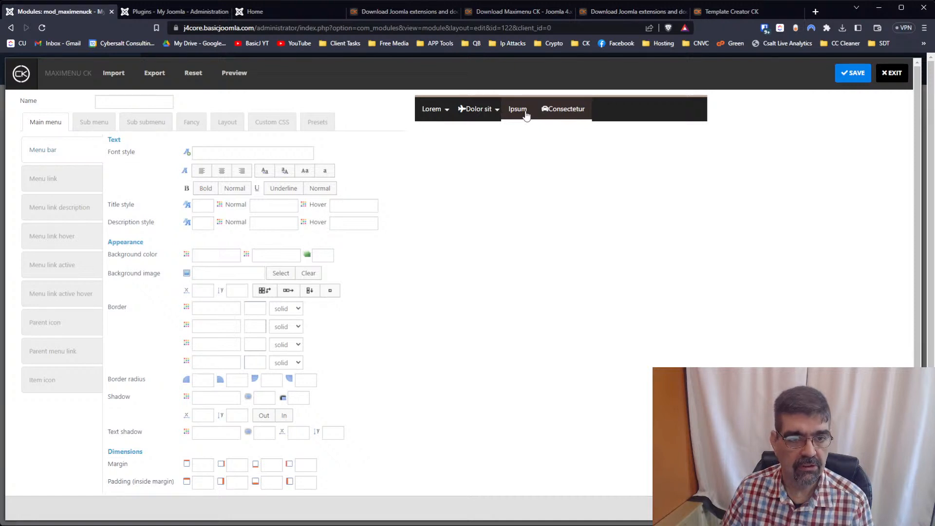
pyautogui.click(254, 11)
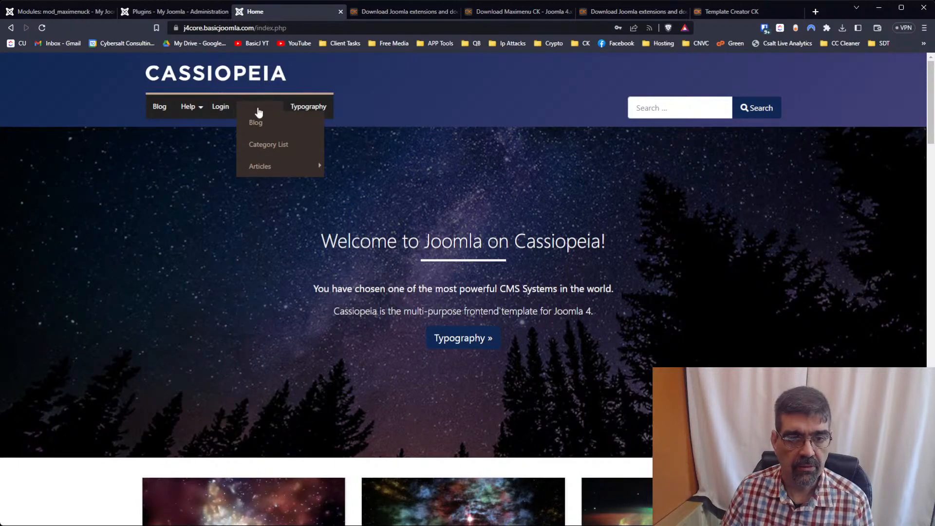
# Open the Main Menu Blog items in the Joomla administrator and examine the Sample Layouts entry and its child items
pyautogui.click(155, 15)
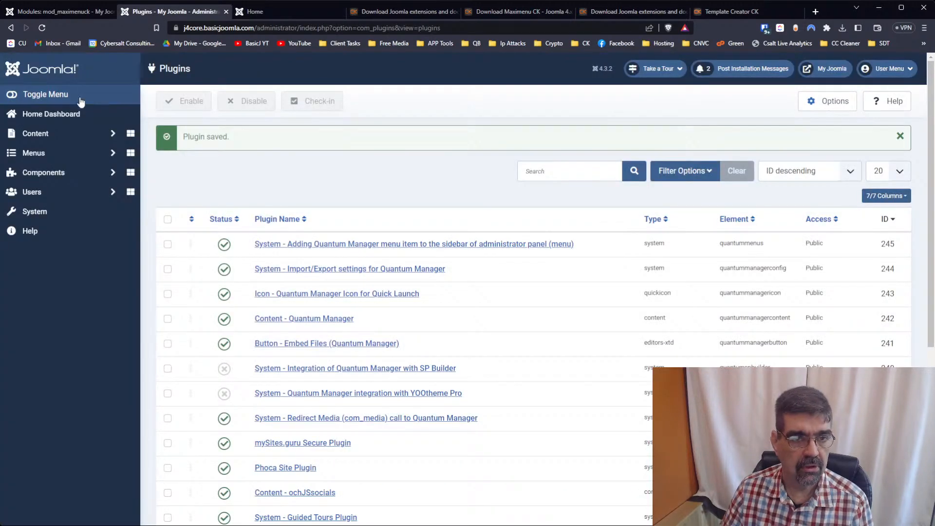
pyautogui.click(44, 159)
pyautogui.click(44, 266)
pyautogui.scroll(-2, 513, 203)
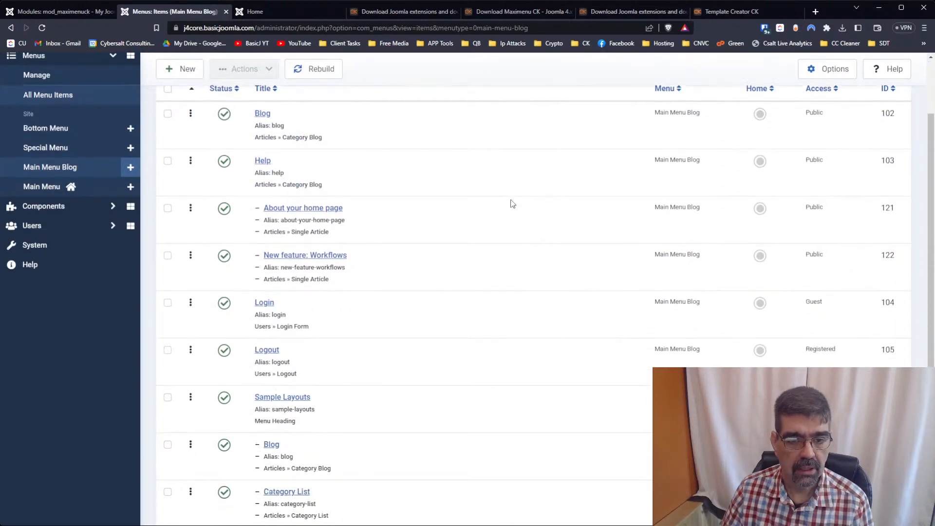
pyautogui.scroll(-4, 513, 203)
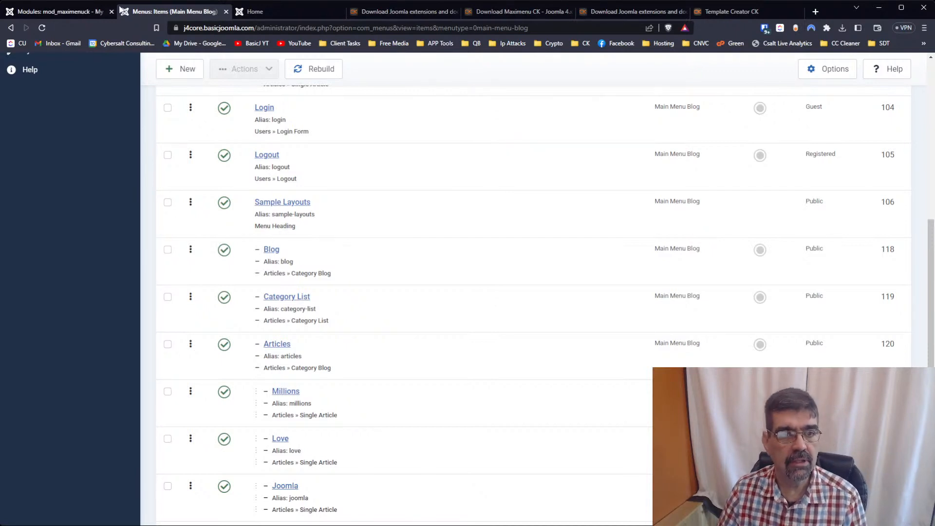
# Inspect the front-end Sample Layouts menu item in enlarged developer tools and examine its headingck list item and styles
pyautogui.click(274, 11)
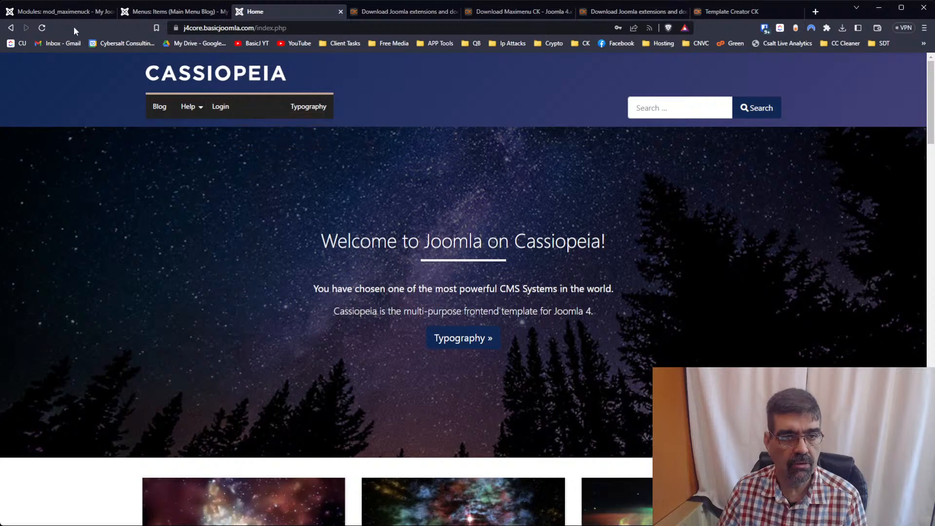
pyautogui.moveTo(245, 112)
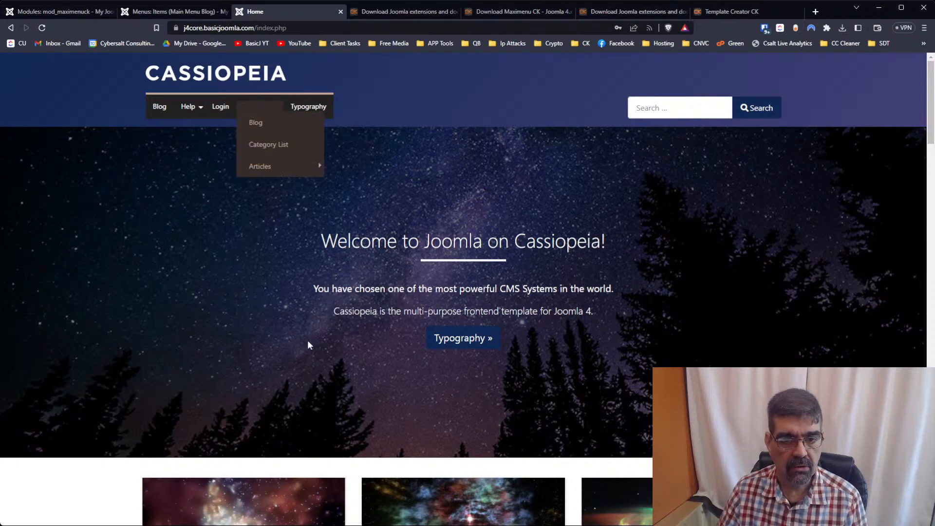
pyautogui.hotkey('ctrl', 'shift', 'i')
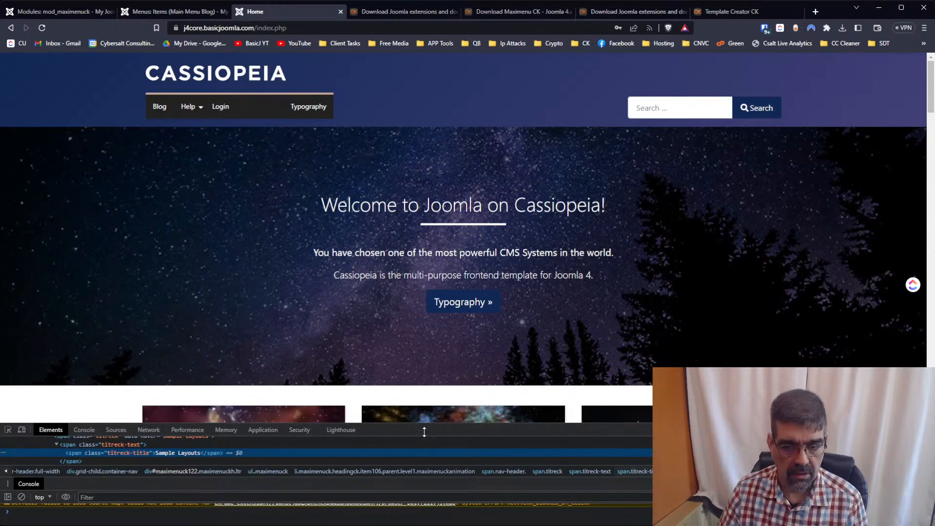
pyautogui.moveTo(423, 421); pyautogui.dragTo(443, 271)
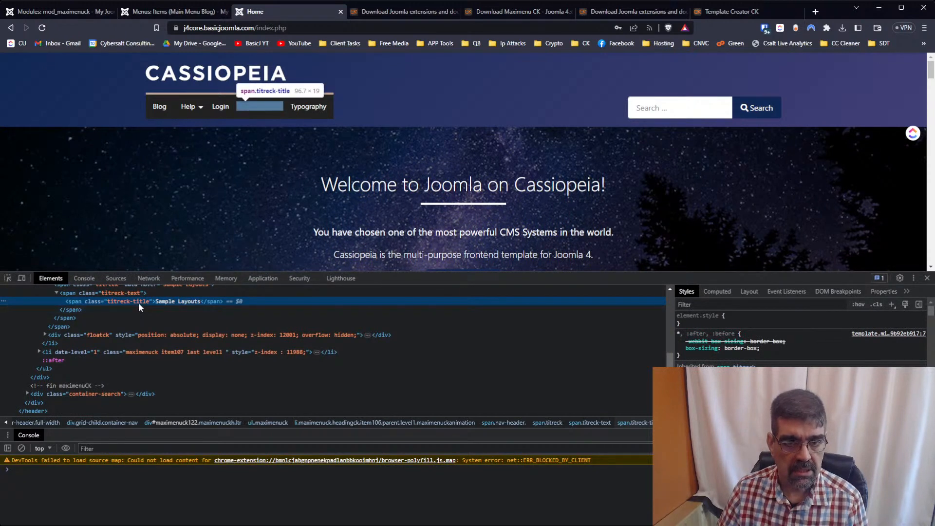
pyautogui.scroll(2, 139, 310)
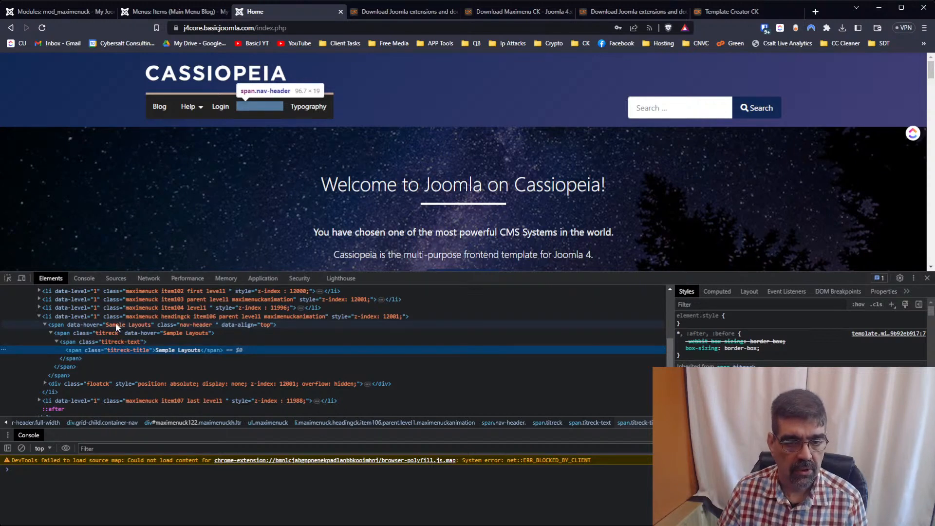
pyautogui.click(150, 316)
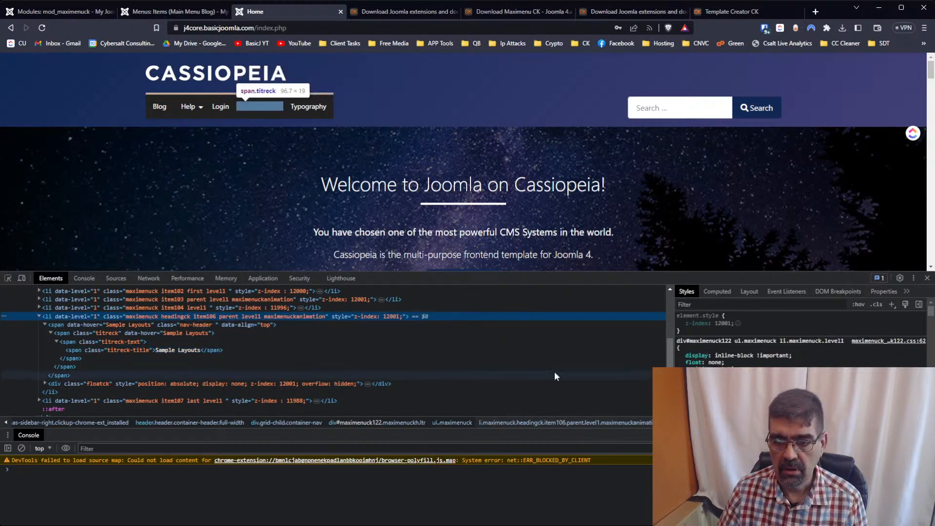
pyautogui.scroll(-3, 799, 341)
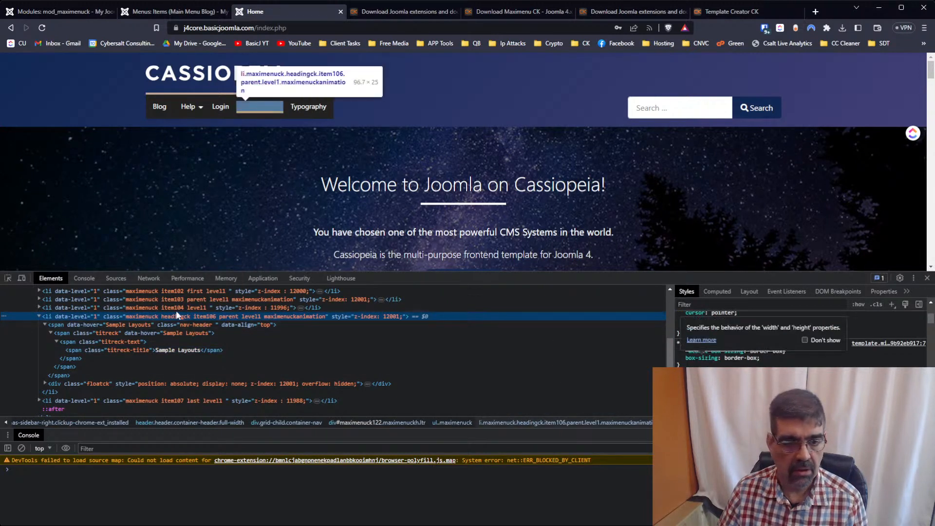
# Select the titreck-title span of Sample Layouts and examine its own and inherited CSS rules
pyautogui.click(83, 349)
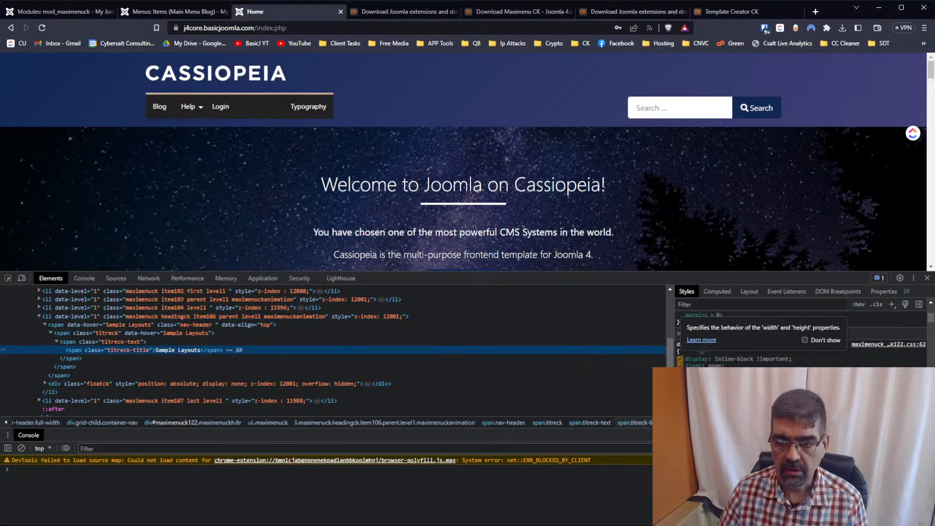
pyautogui.scroll(-5, 799, 336)
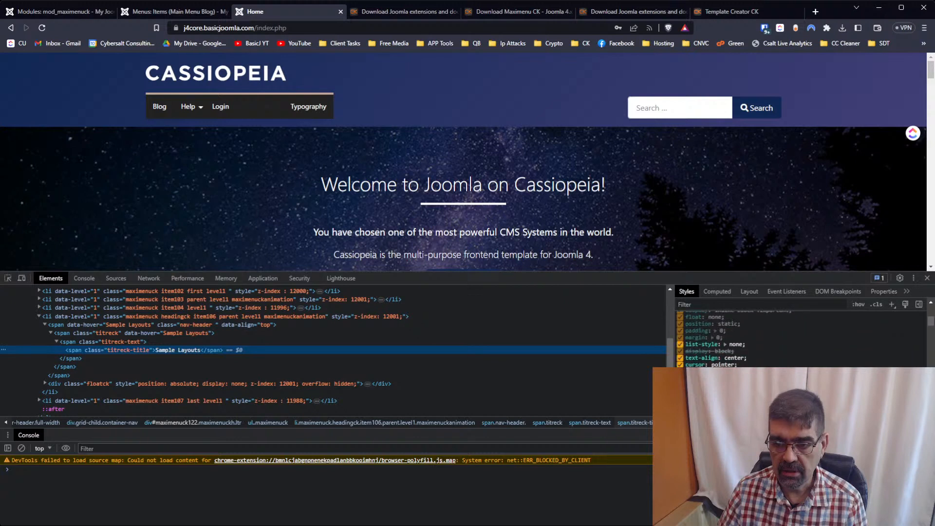
pyautogui.scroll(8, 799, 336)
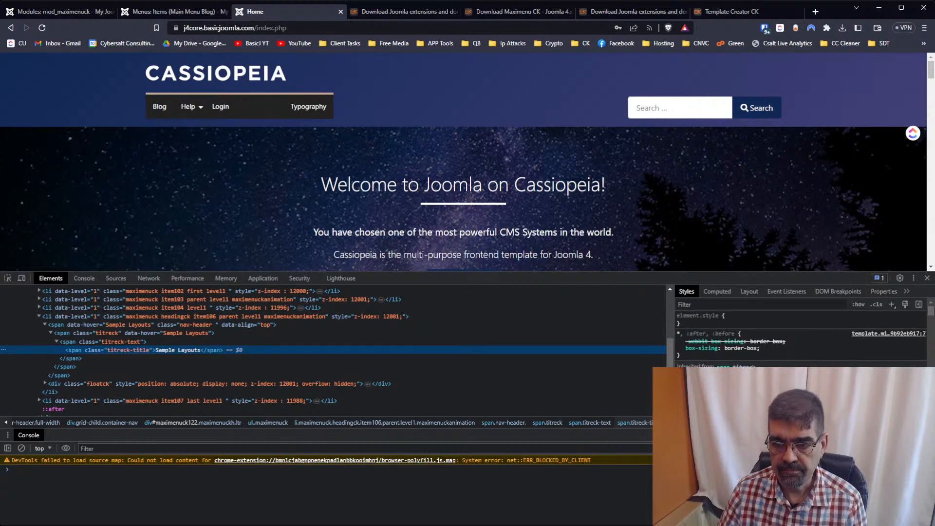
pyautogui.scroll(-4, 799, 336)
pyautogui.scroll(-6, 798, 336)
pyautogui.scroll(-5, 799, 336)
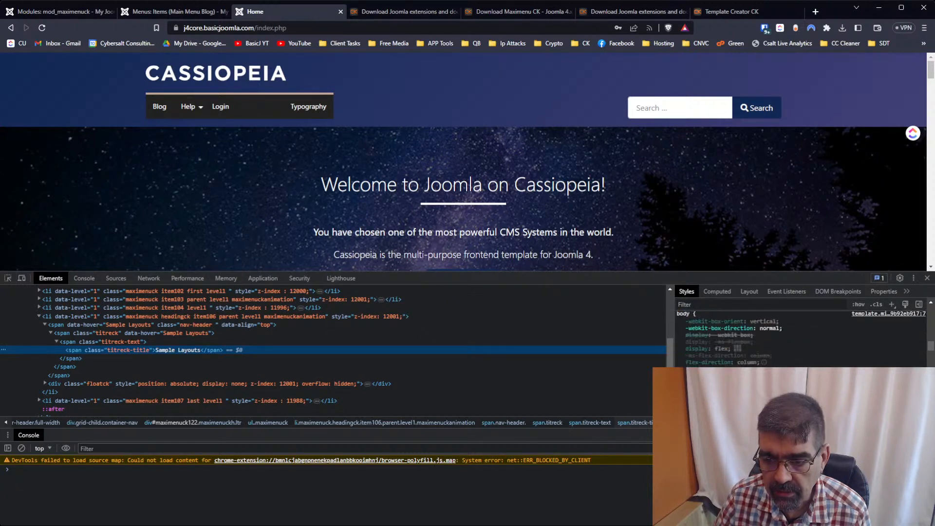
pyautogui.scroll(-3, 831, 334)
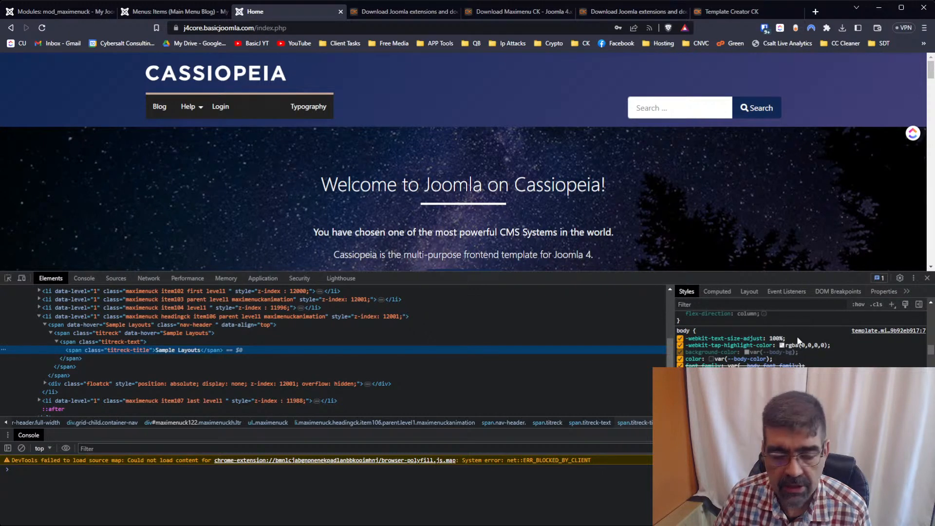
pyautogui.scroll(-5, 799, 341)
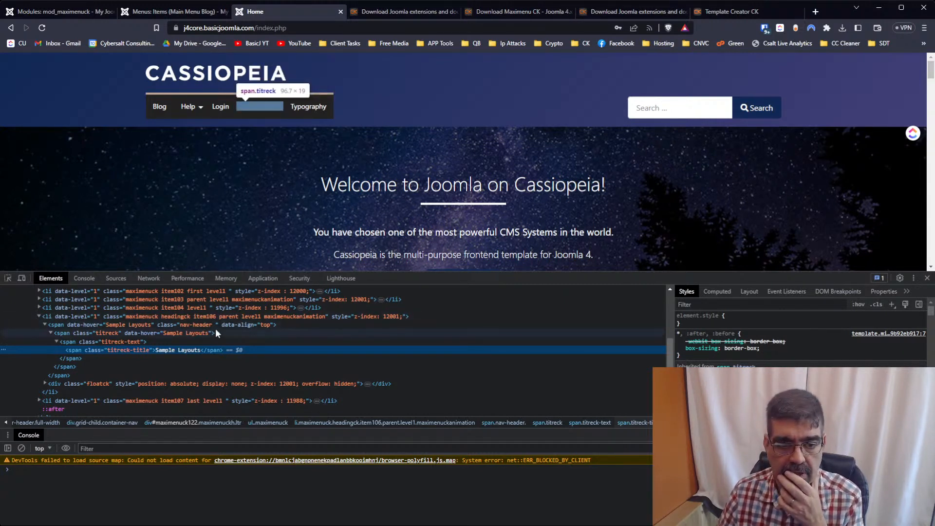
# Add a temporary span.titreck-title rule with color aliceblue in the inspector and check the Sample Layouts item and its submenu
pyautogui.click(892, 305)
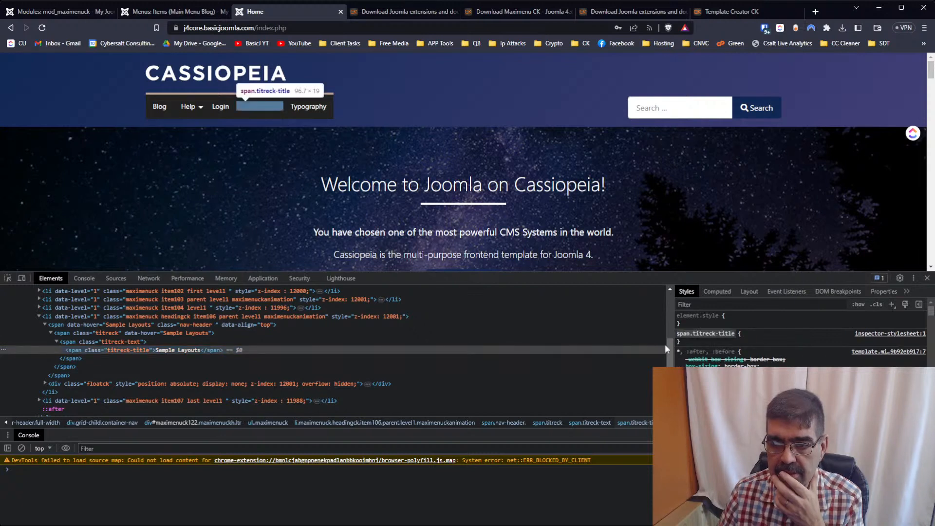
pyautogui.click(688, 341)
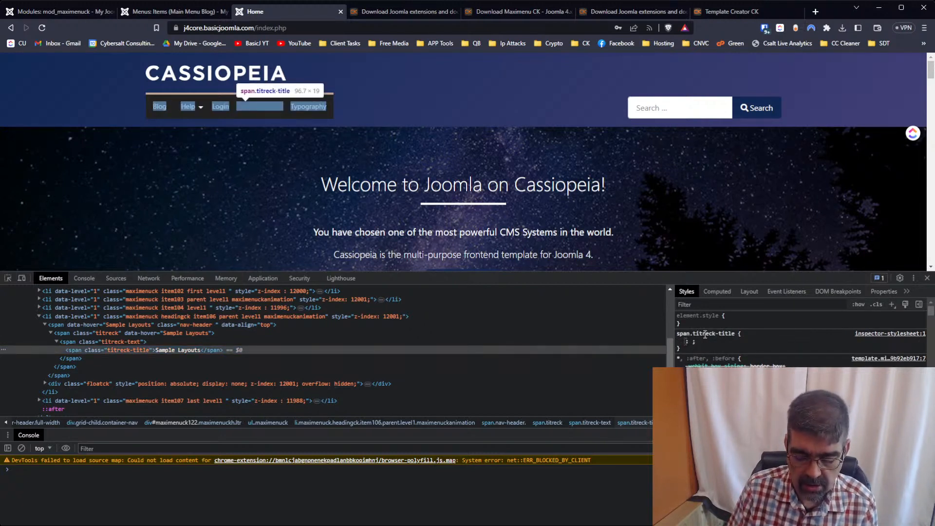
pyautogui.write('color:')
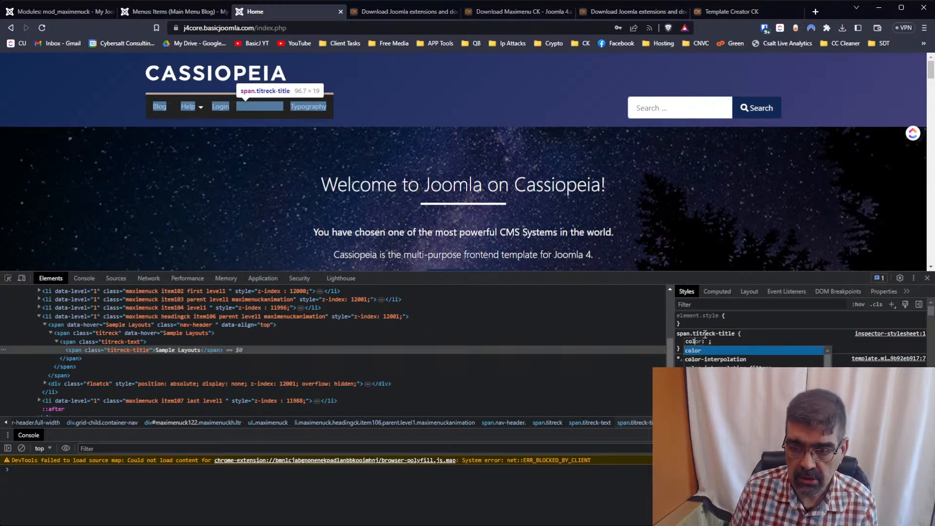
pyautogui.press('Down')
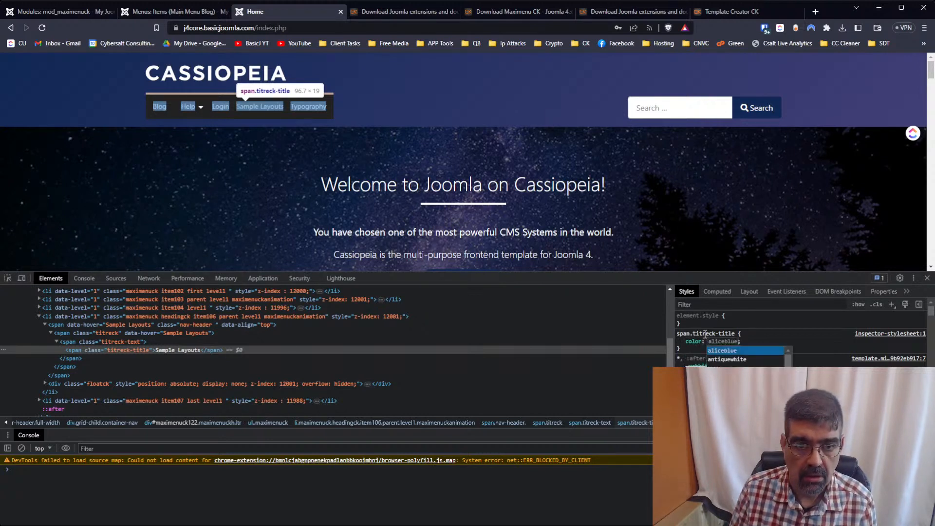
pyautogui.press('Return')
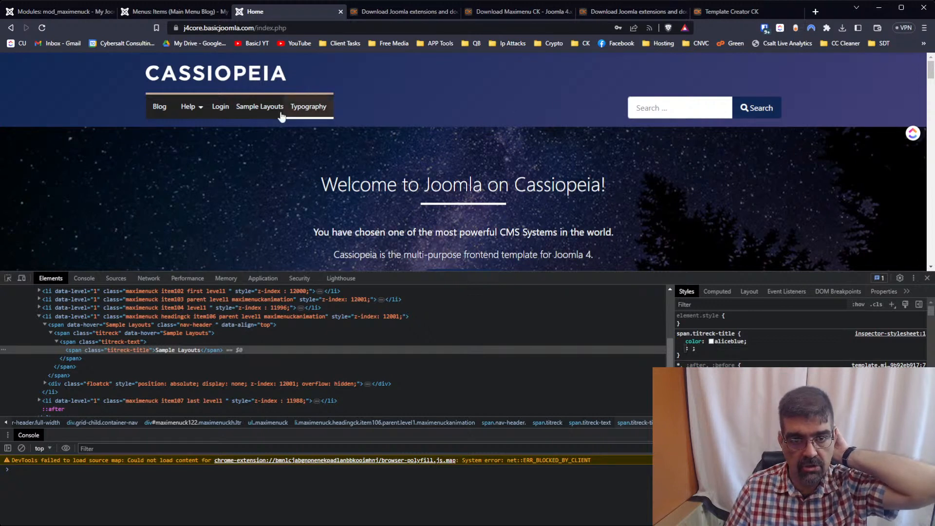
pyautogui.moveTo(268, 114)
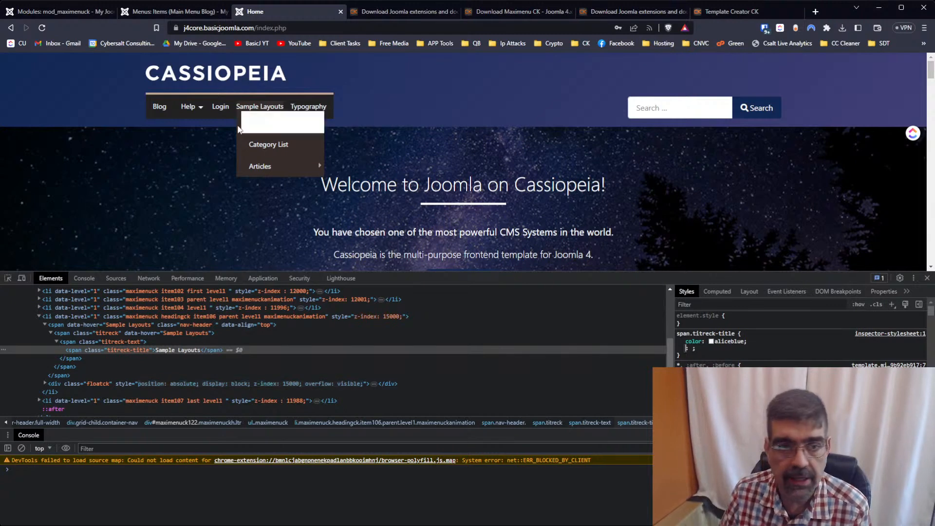
# Copy the inspector rule span.titreck-title { color: aliceblue; } into the custom CSS of the Maximenu CK style editor
pyautogui.click(79, 12)
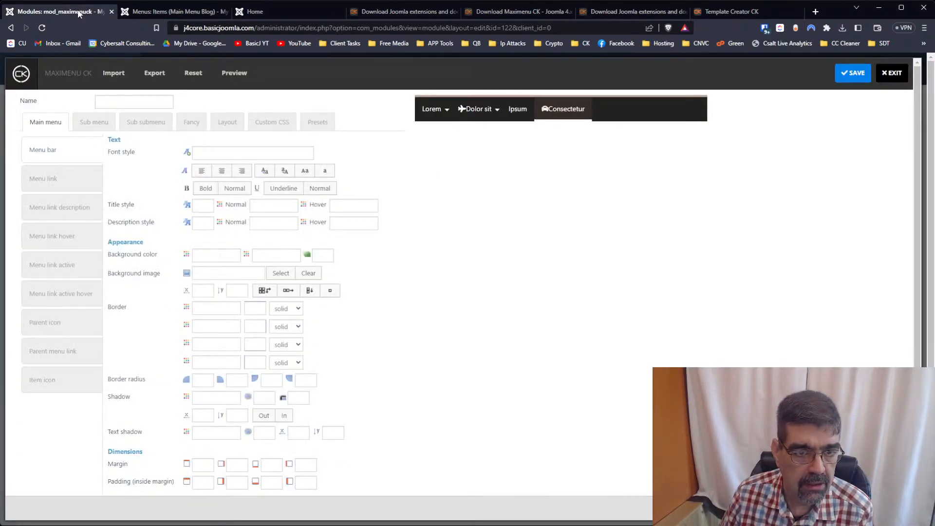
pyautogui.click(279, 127)
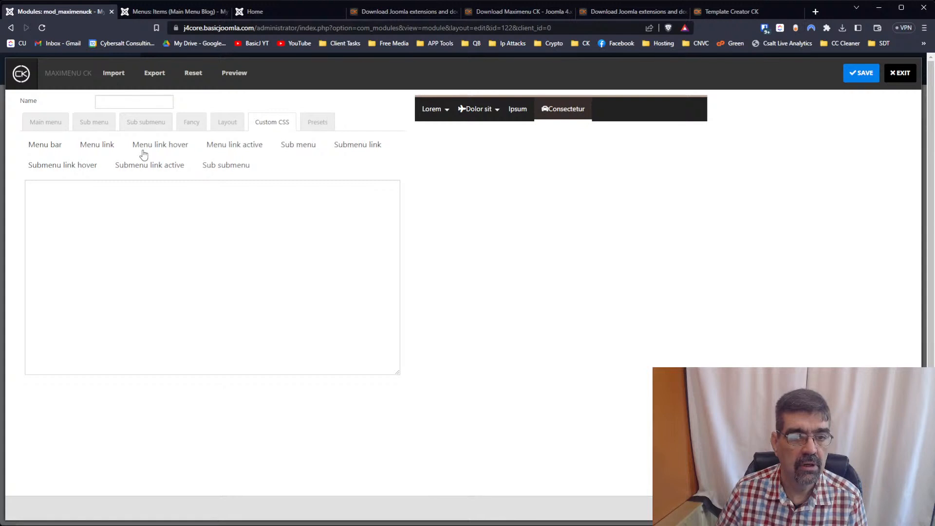
pyautogui.click(246, 10)
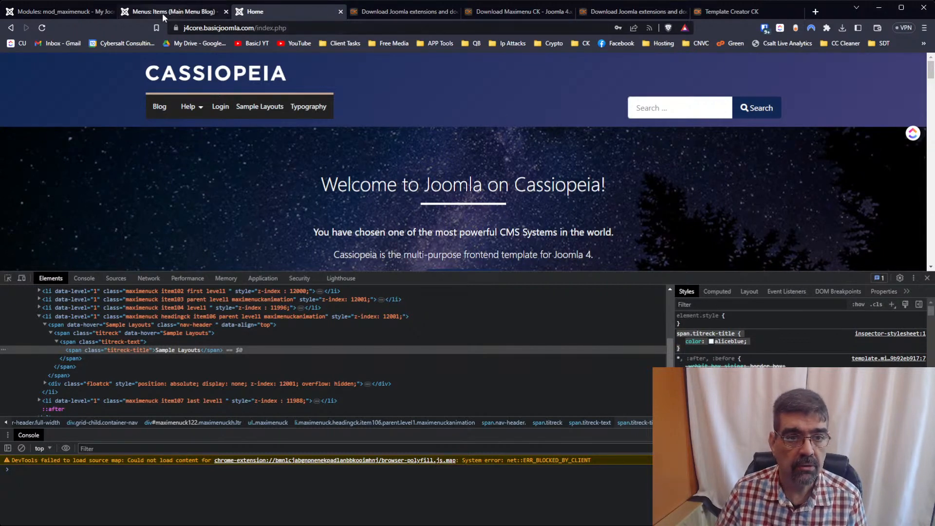
pyautogui.click(74, 13)
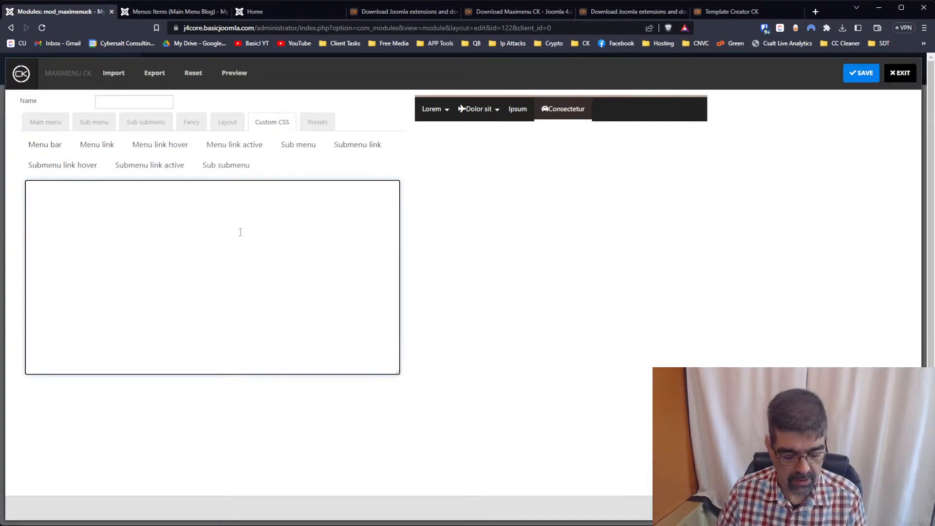
pyautogui.write('span.titreck-title {     color: aliceblue; }')
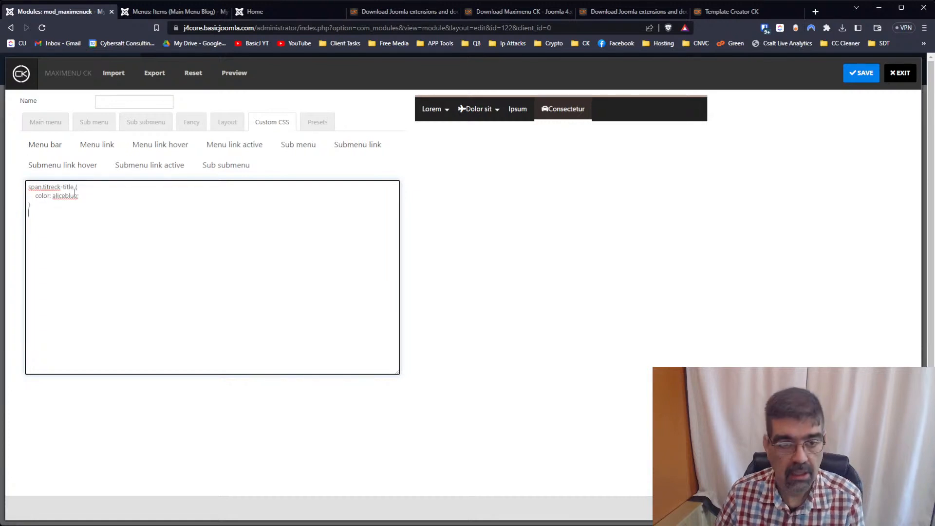
pyautogui.click(97, 144)
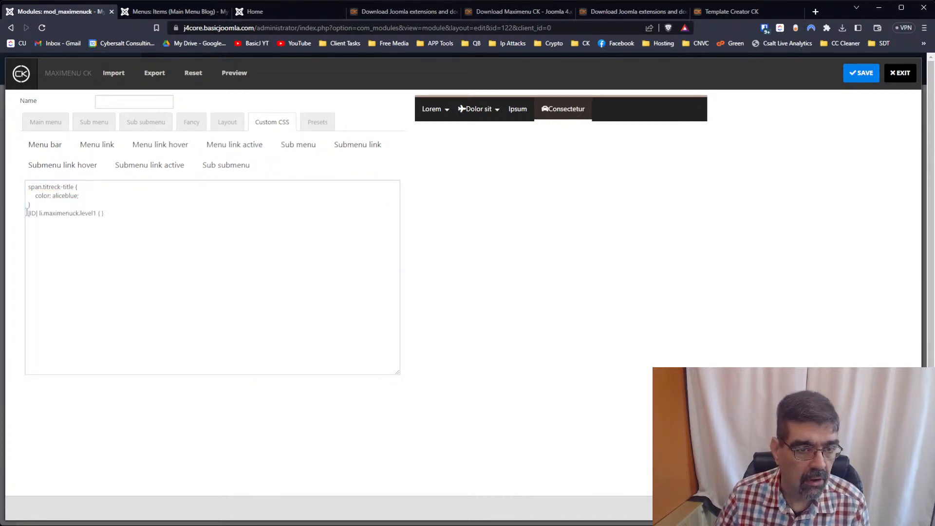
pyautogui.click(102, 213)
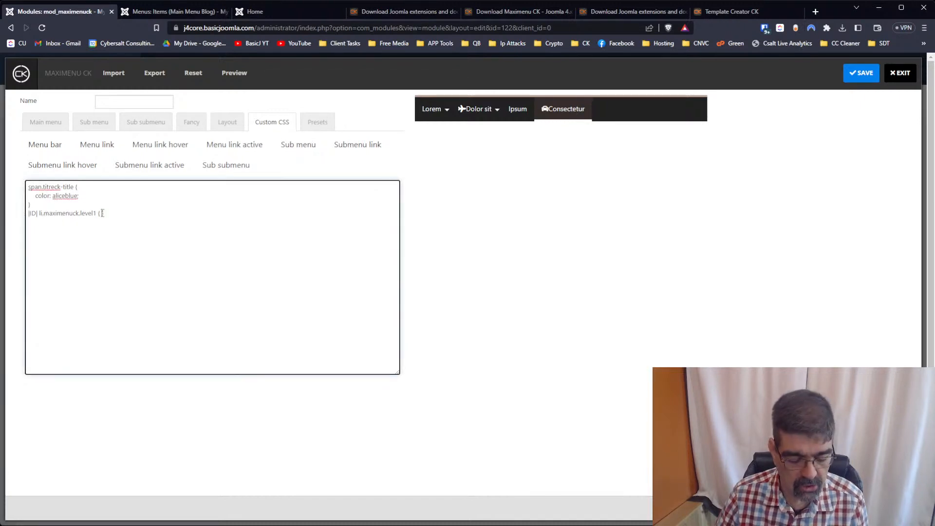
pyautogui.moveTo(112, 215); pyautogui.dragTo(30, 217)
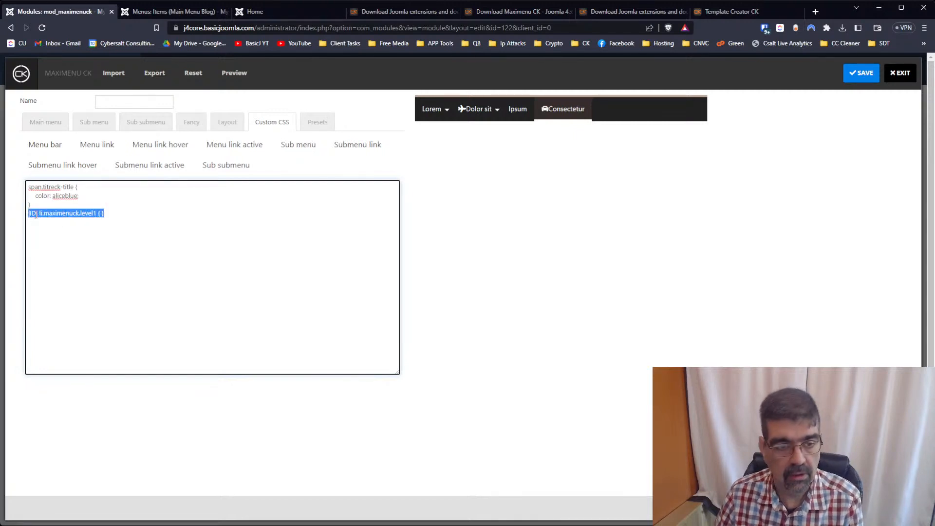
pyautogui.press('BackSpace')
# Name the style Test 1, save it, and return to the front-end home page
pyautogui.click(866, 75)
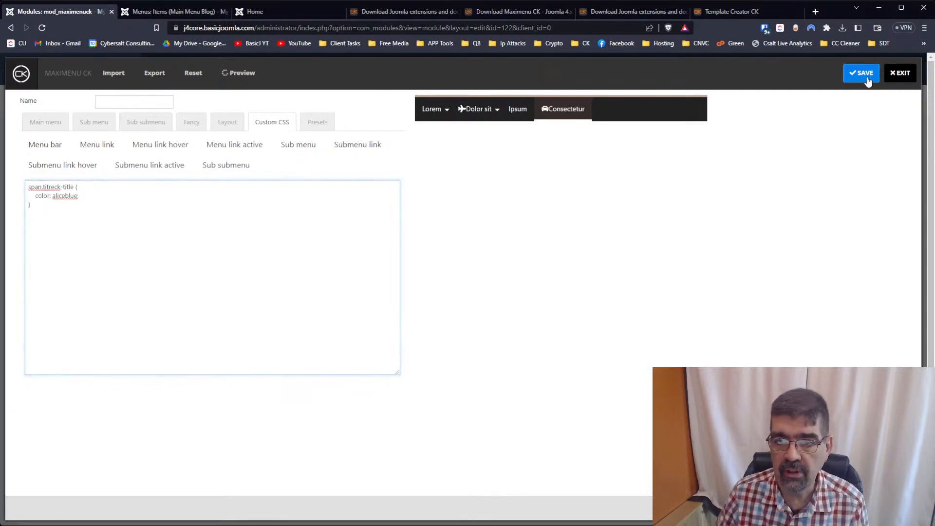
pyautogui.click(560, 84)
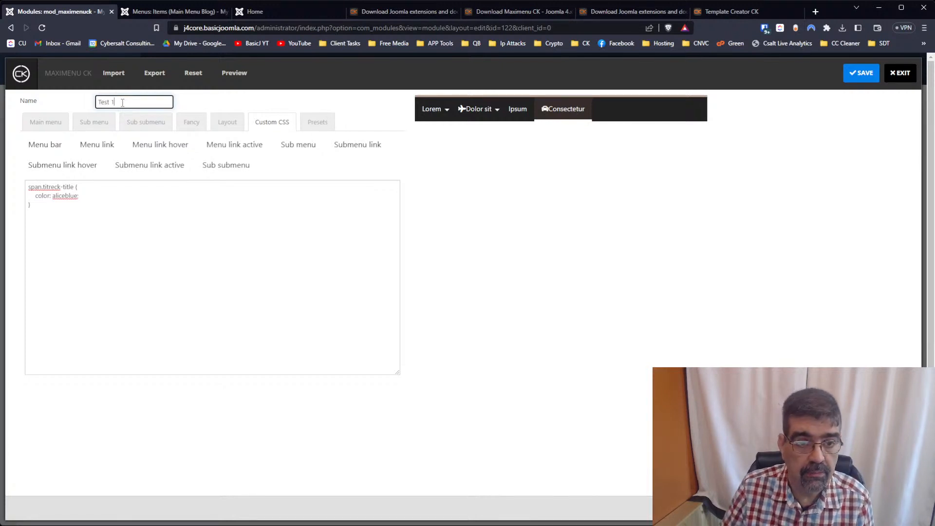
pyautogui.click(856, 78)
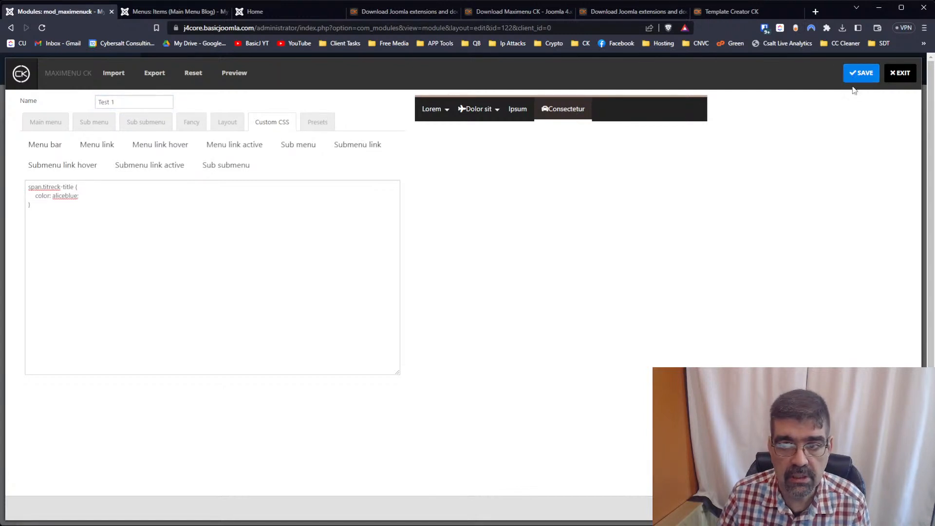
pyautogui.click(859, 78)
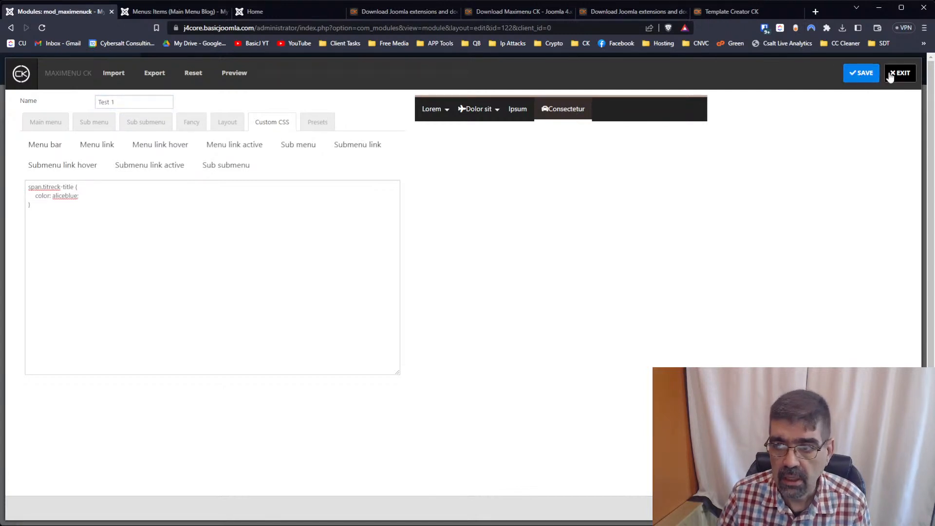
pyautogui.click(252, 13)
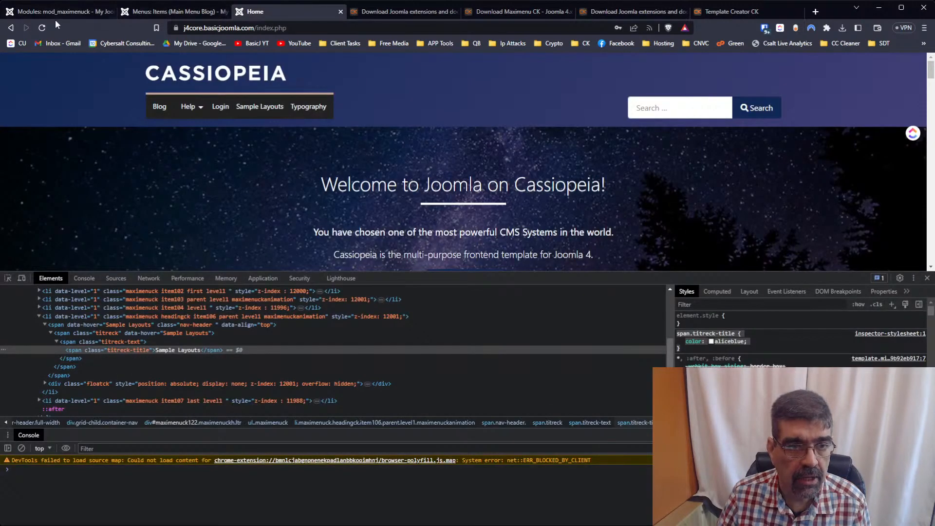
# Exit the style editor, save the Maximenu CK module, and reload the front-end home page to check the Sample Layouts item
pyautogui.click(42, 28)
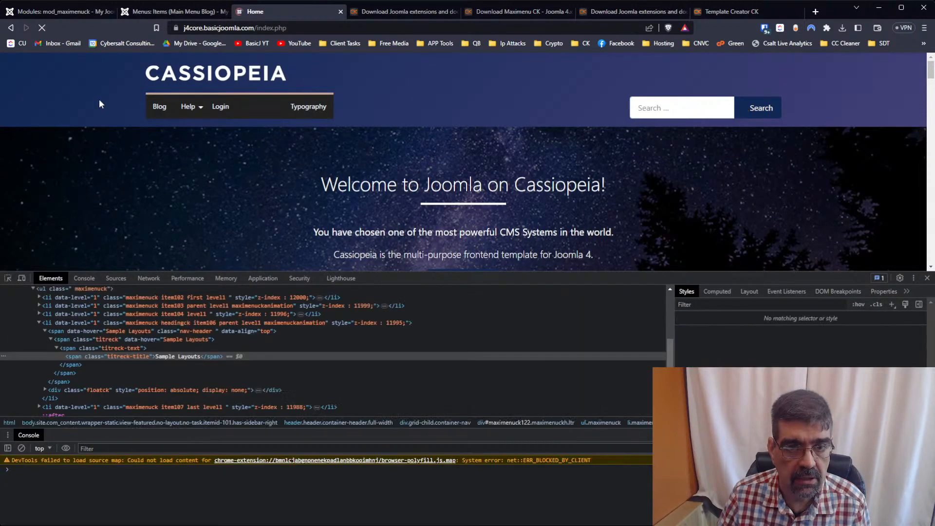
pyautogui.click(59, 13)
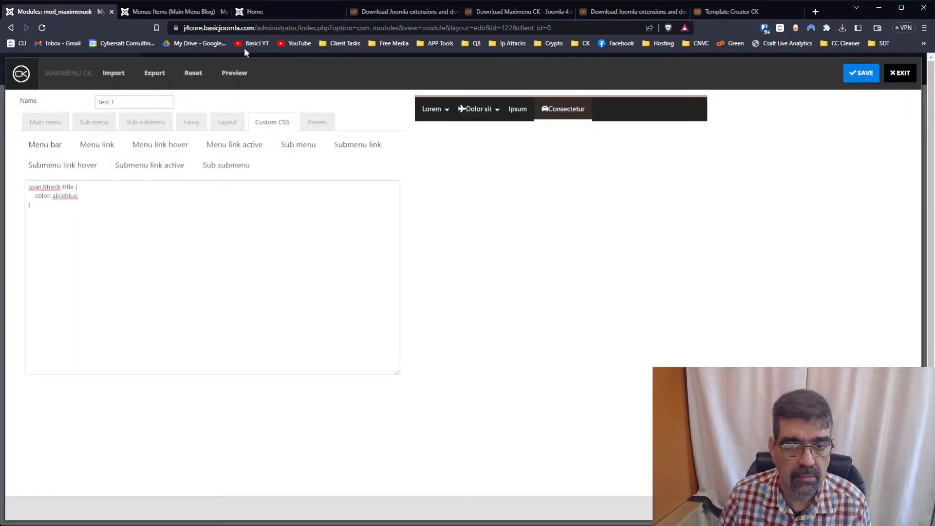
pyautogui.click(905, 73)
pyautogui.click(41, 106)
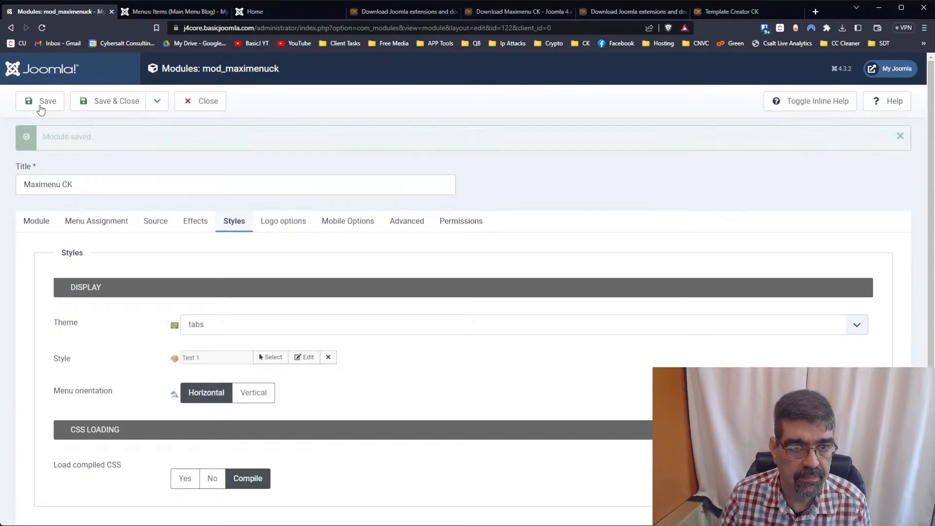
pyautogui.click(267, 15)
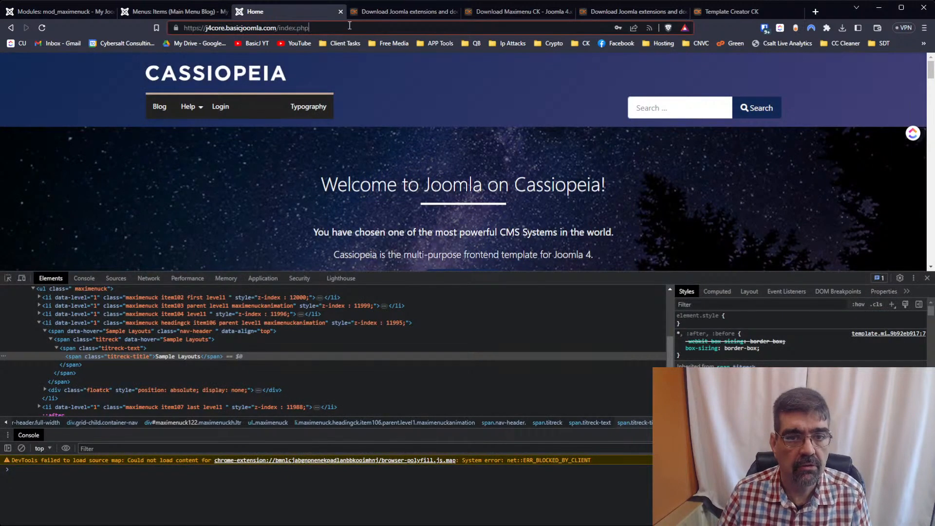
pyautogui.press('Return')
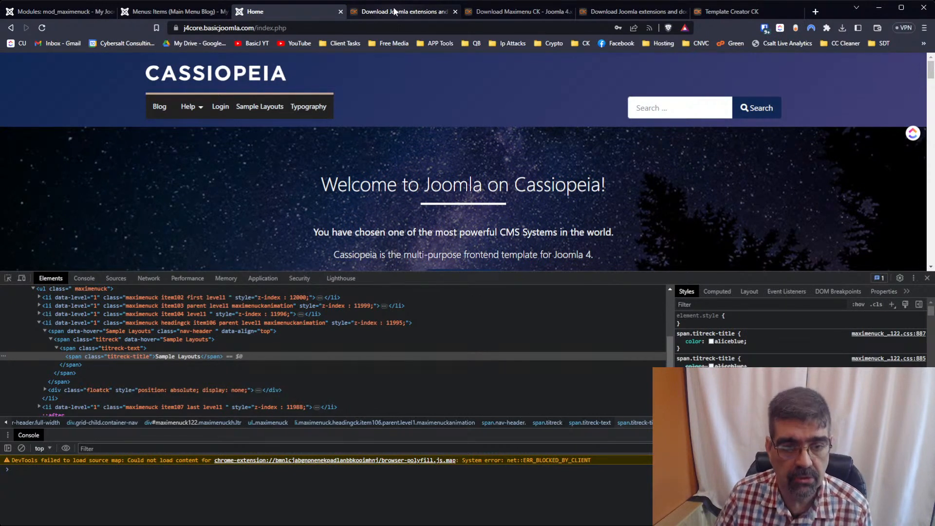
pyautogui.moveTo(265, 117)
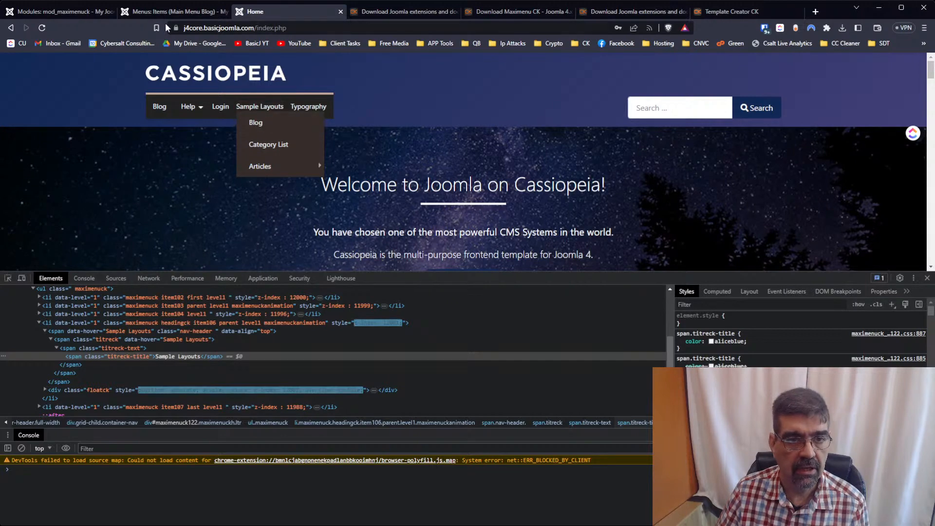
# Open the Test 1 style for editing and look through its main menu and submenu settings and the menu preview
pyautogui.click(83, 13)
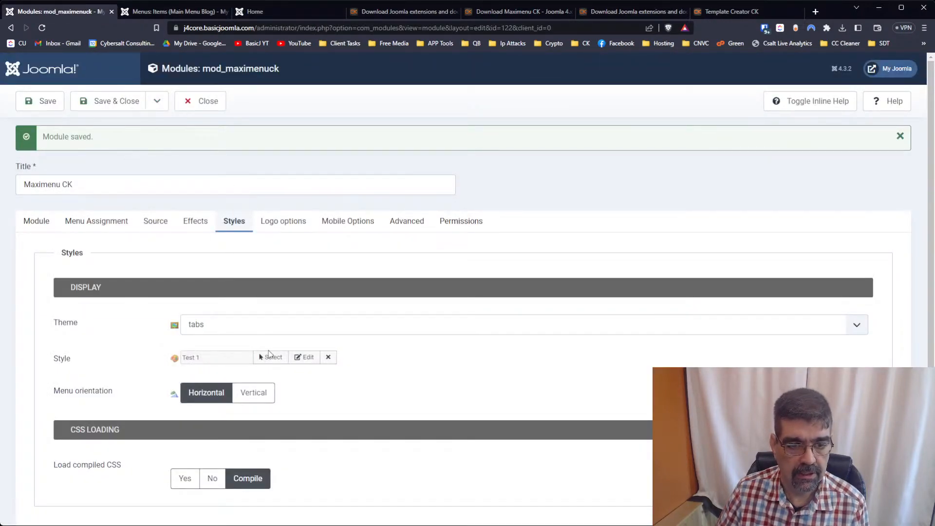
pyautogui.click(306, 361)
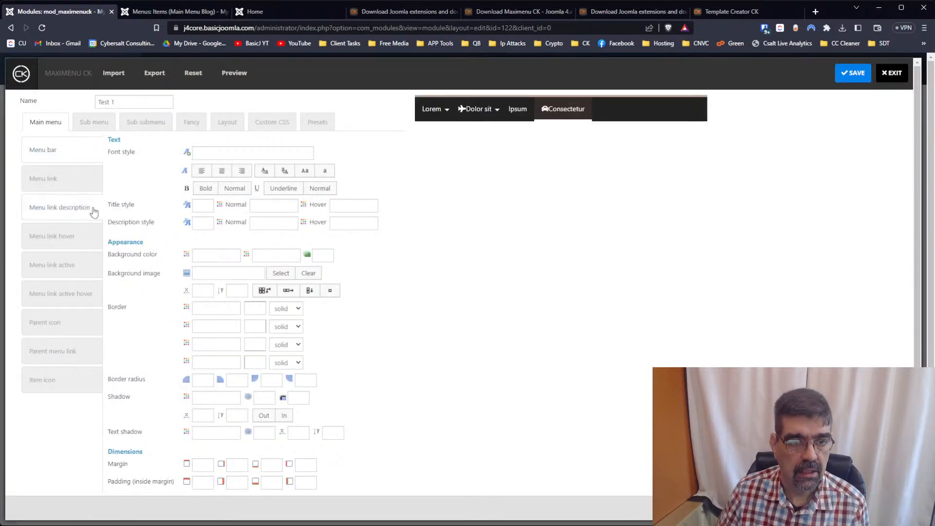
pyautogui.click(42, 181)
pyautogui.click(55, 164)
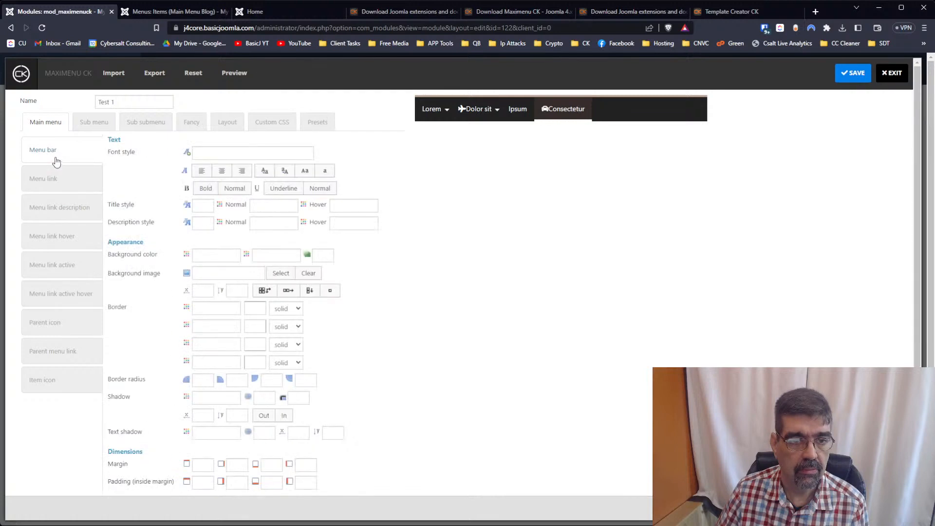
pyautogui.click(95, 130)
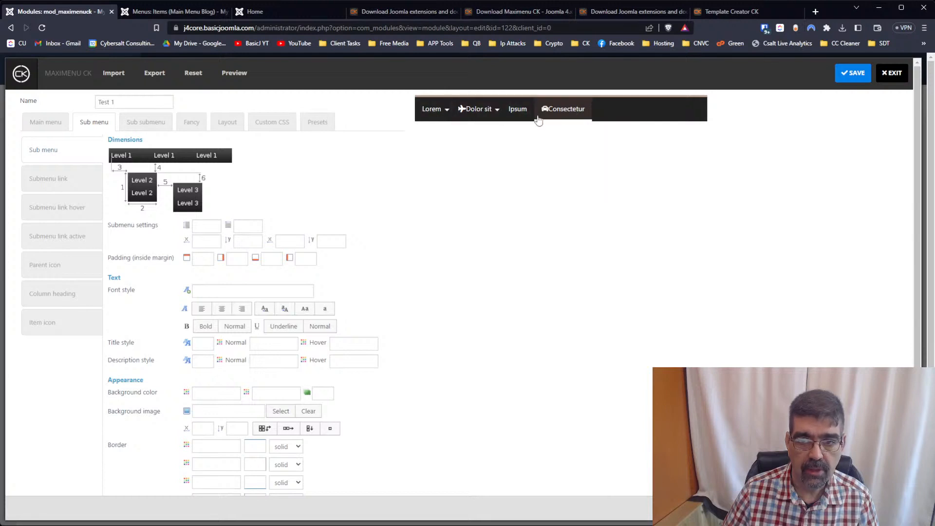
pyautogui.moveTo(484, 110)
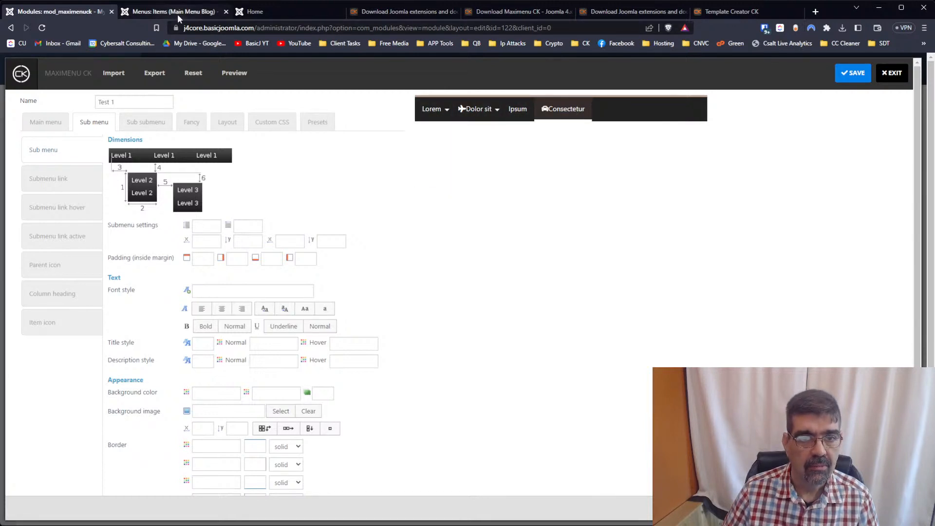
# Turn the span.titreck-title color rule off and on again on the home page, checking the submenu entries' hover appearance each time
pyautogui.click(254, 12)
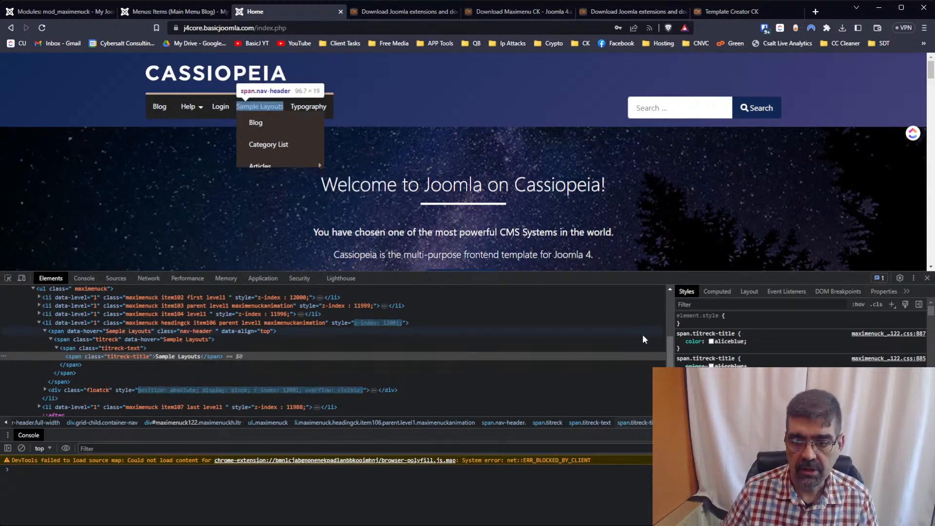
pyautogui.click(681, 342)
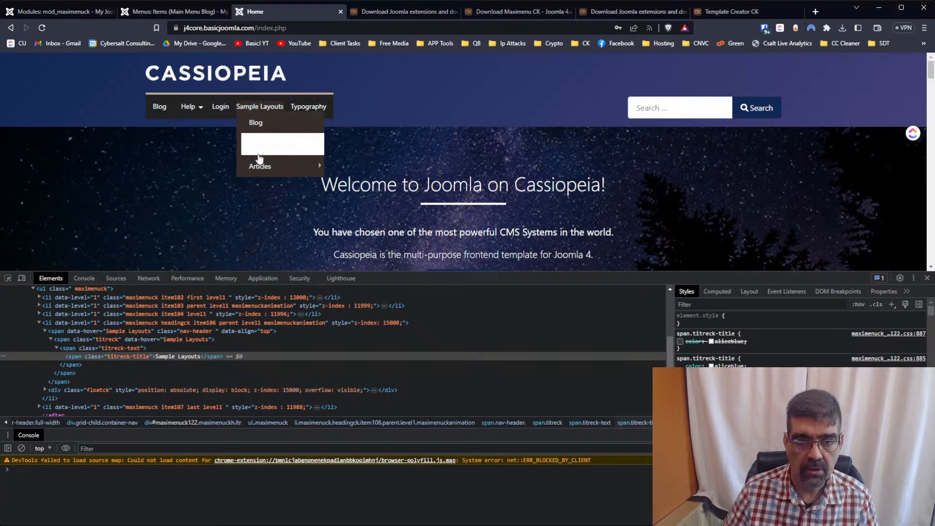
pyautogui.click(680, 342)
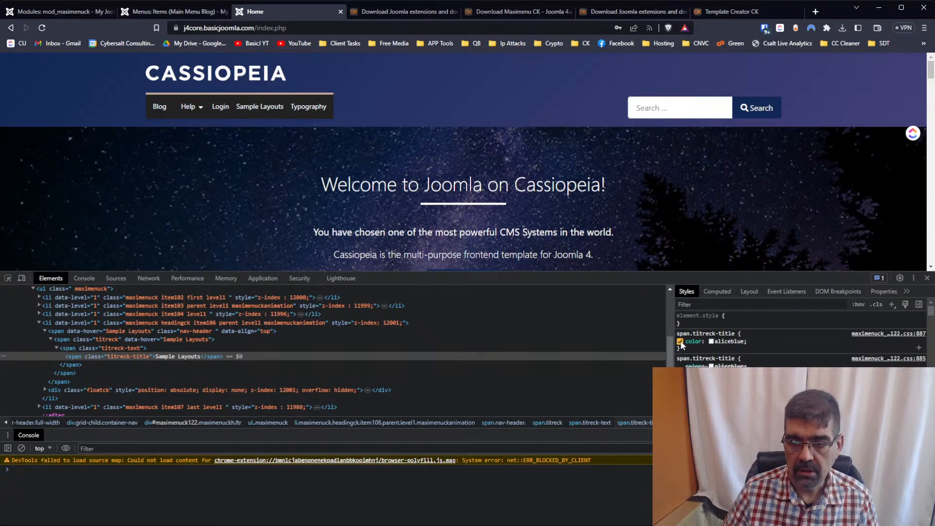
pyautogui.moveTo(248, 113)
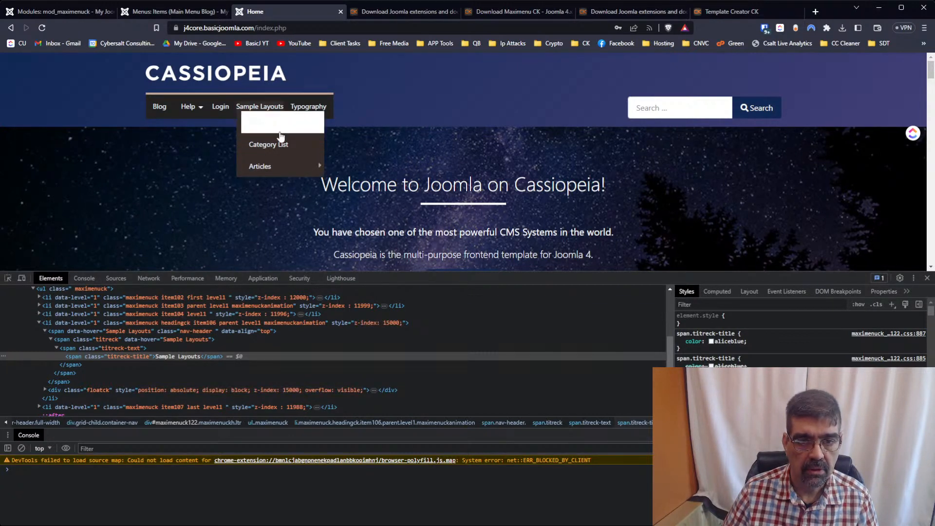
pyautogui.moveTo(275, 171)
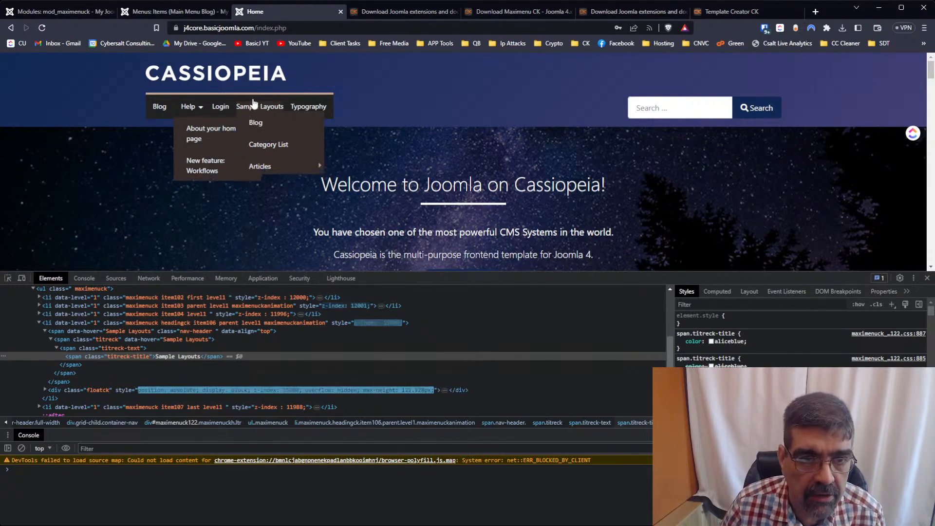
# Search the Test 1 style's Sub menu, Sub submenu and Fancy settings for options controlling the submenu hover colors
pyautogui.click(138, 13)
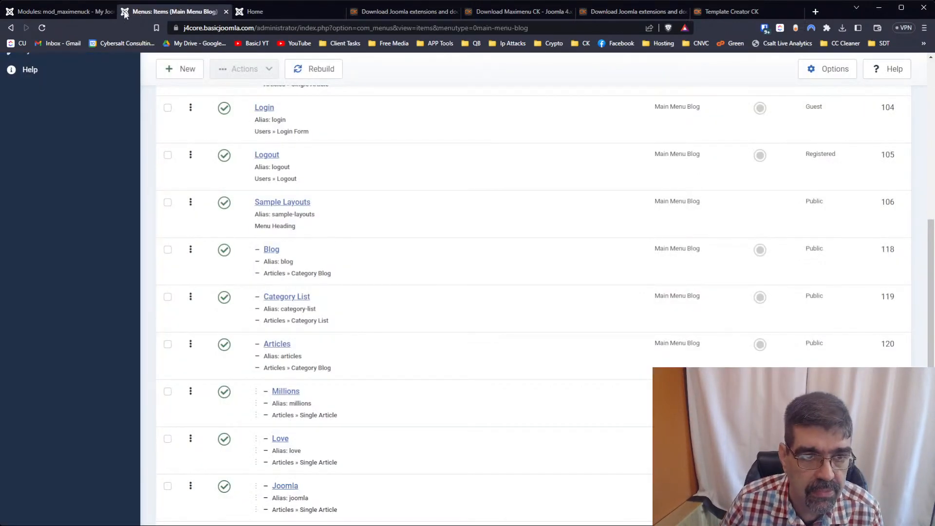
pyautogui.click(51, 15)
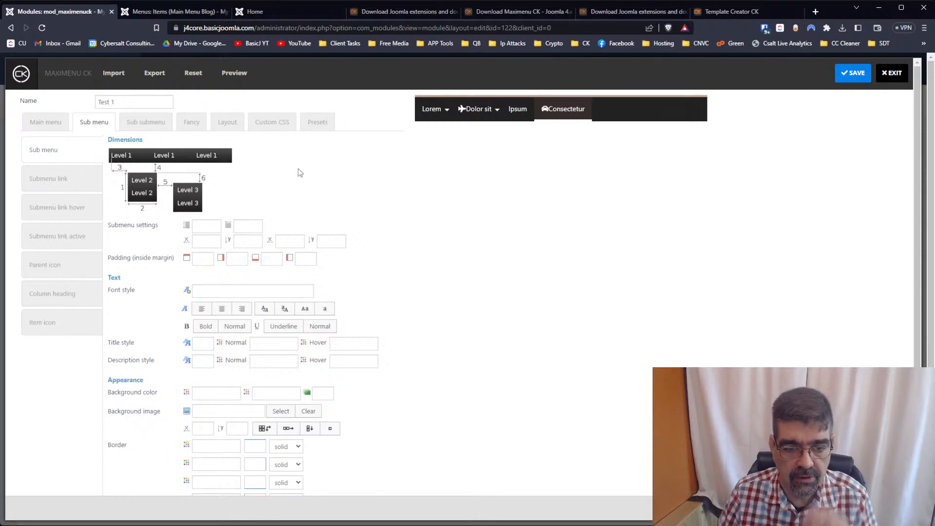
pyautogui.moveTo(487, 112)
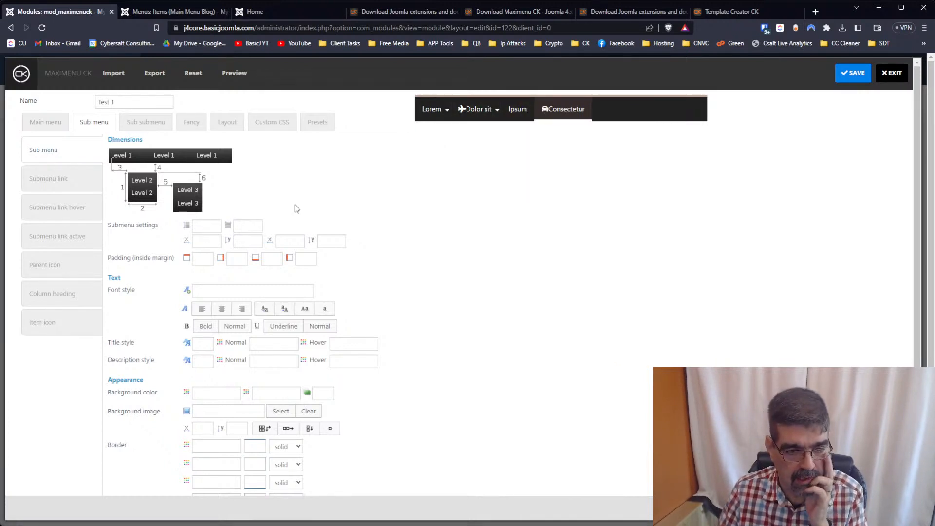
pyautogui.scroll(-2, 294, 204)
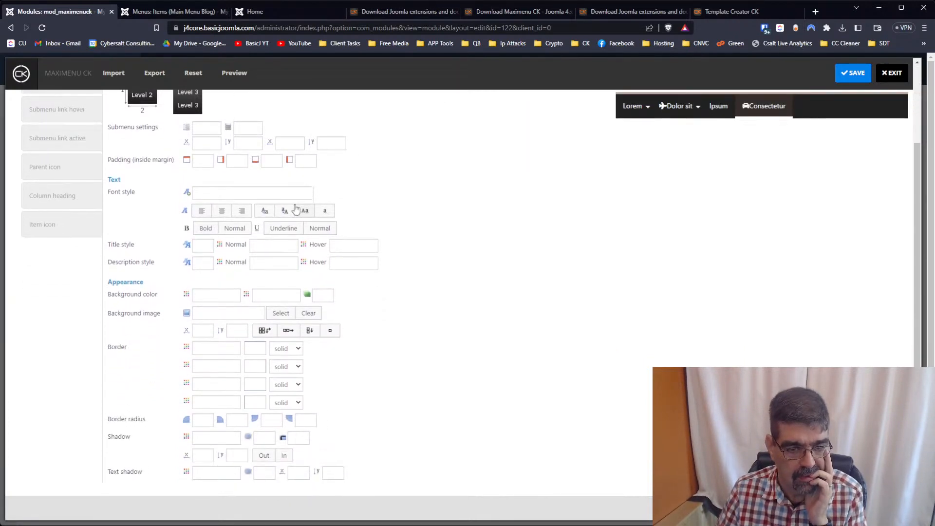
pyautogui.scroll(2, 295, 209)
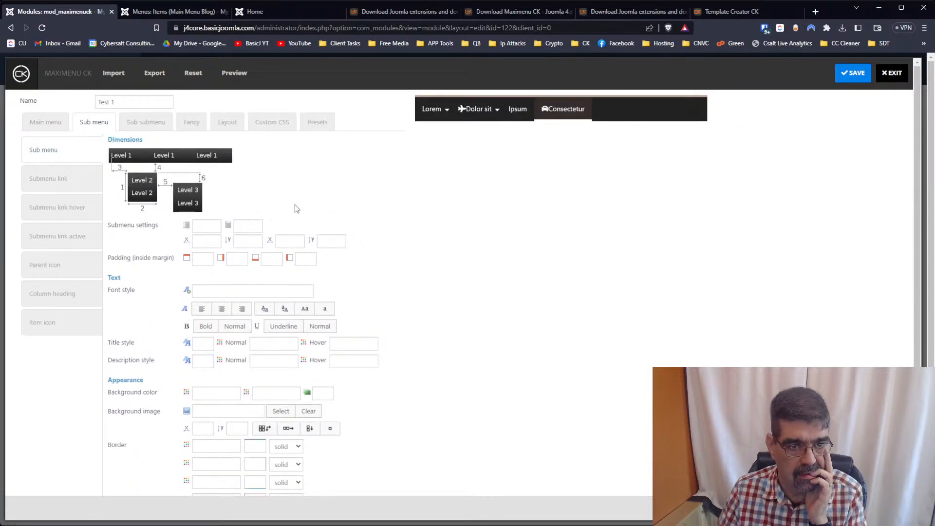
pyautogui.click(145, 125)
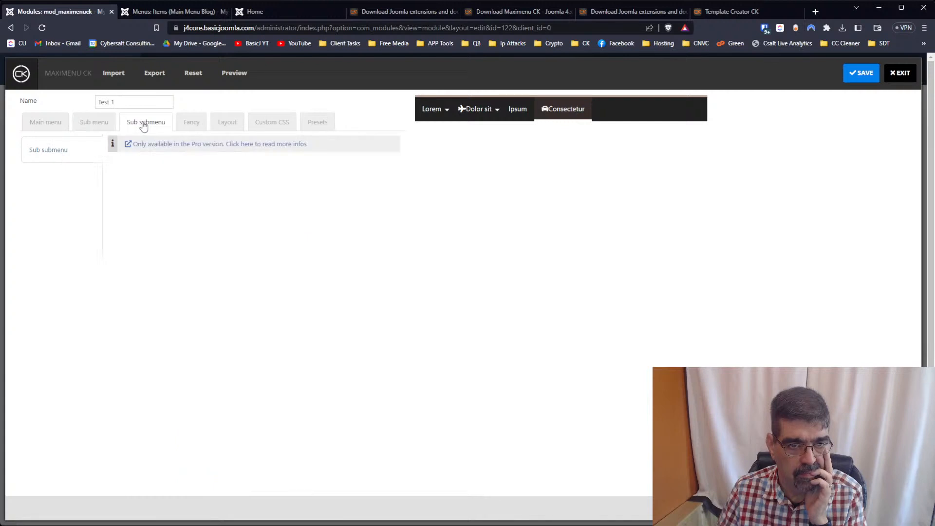
pyautogui.click(198, 127)
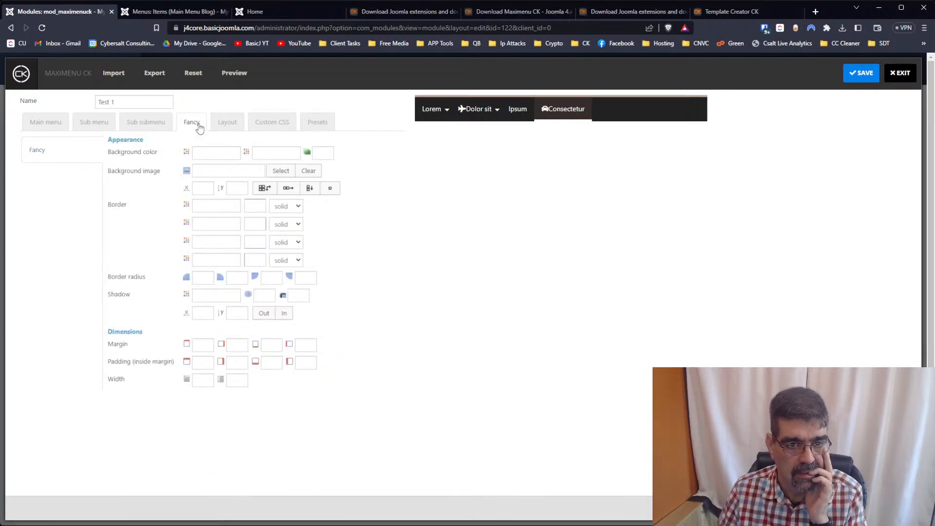
pyautogui.click(156, 127)
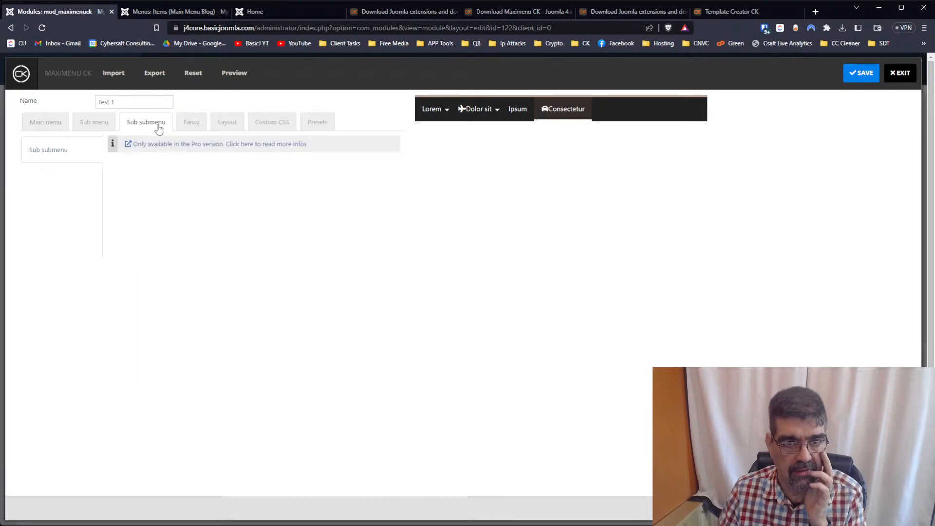
pyautogui.click(103, 129)
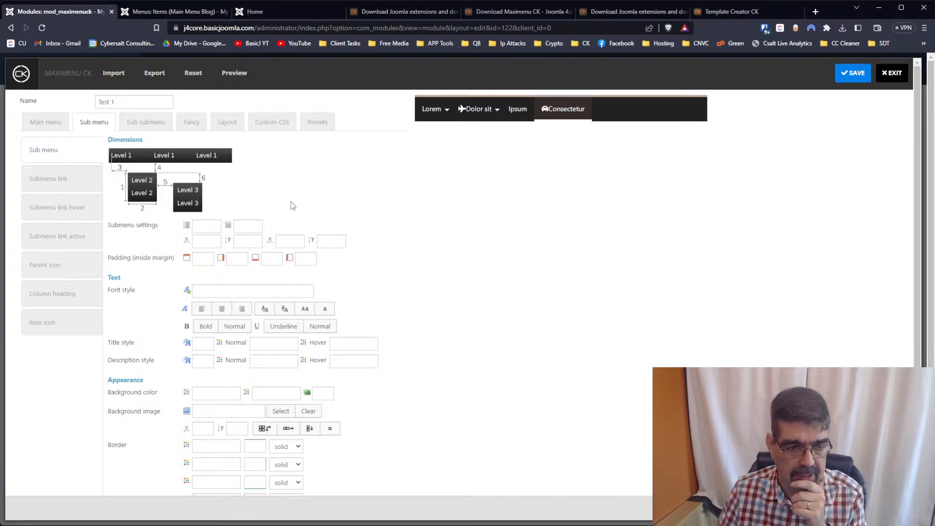
pyautogui.scroll(-2, 292, 204)
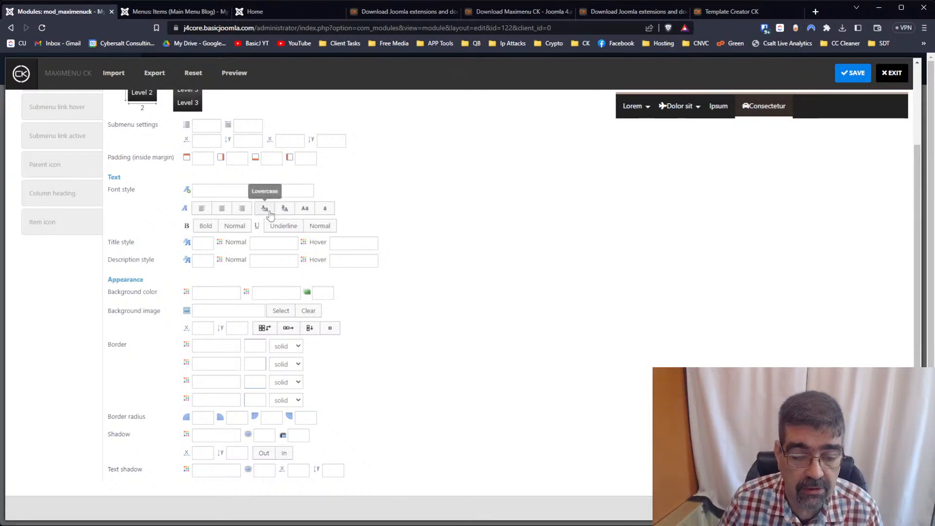
pyautogui.scroll(2, 271, 213)
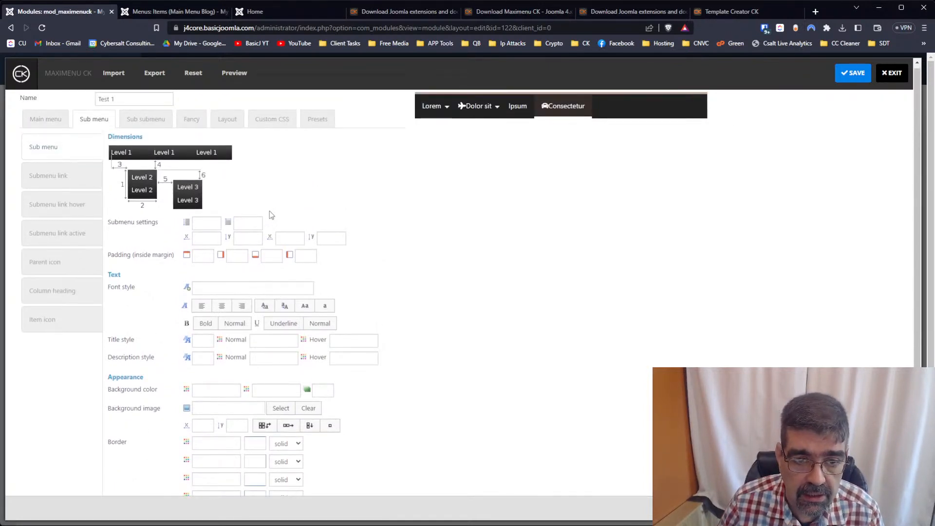
# Inspect the hovered About your home page entry under Help and examine the CSS rules of its titreck-title and titreck-text spans
pyautogui.click(256, 17)
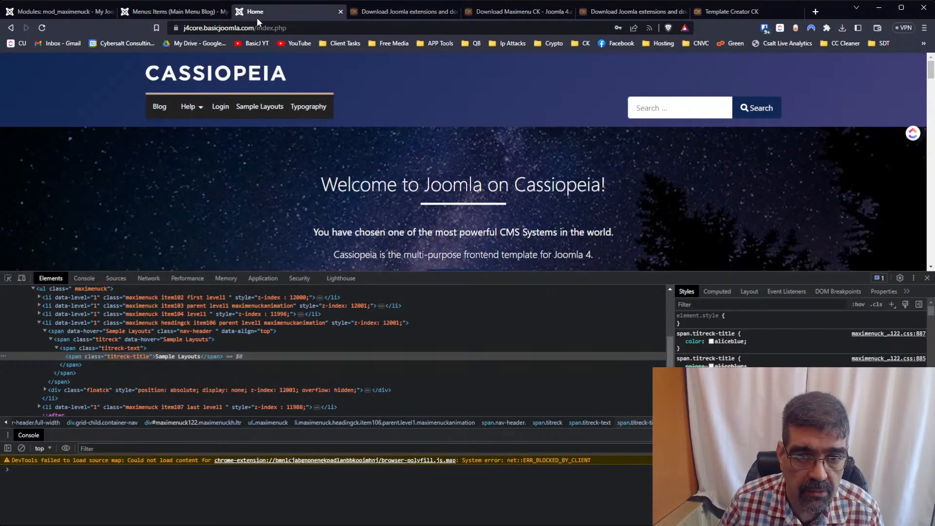
pyautogui.moveTo(247, 272); pyautogui.dragTo(248, 173)
pyautogui.moveTo(190, 113)
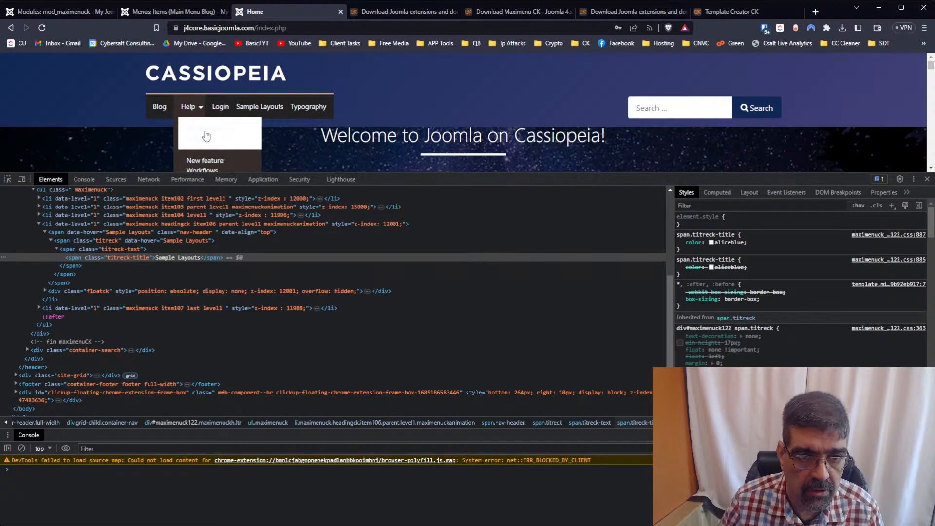
pyautogui.click(253, 274)
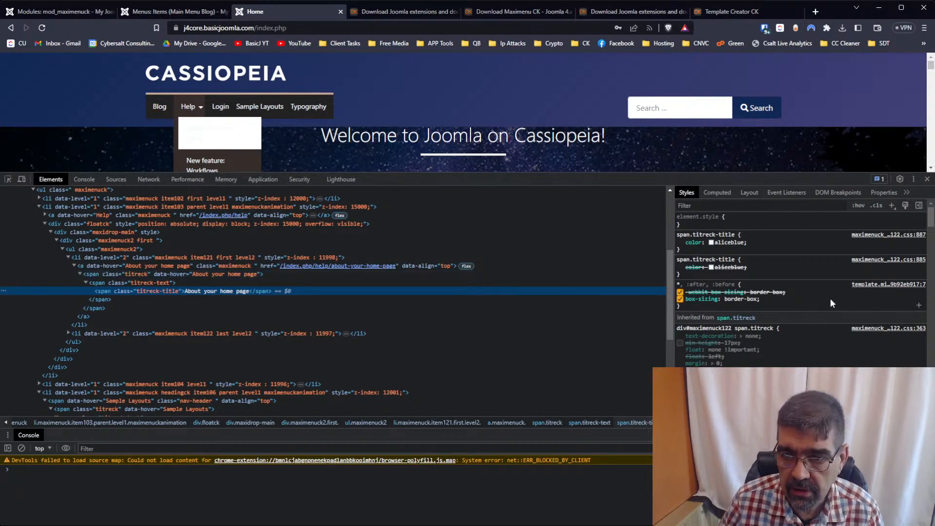
pyautogui.scroll(-3, 830, 298)
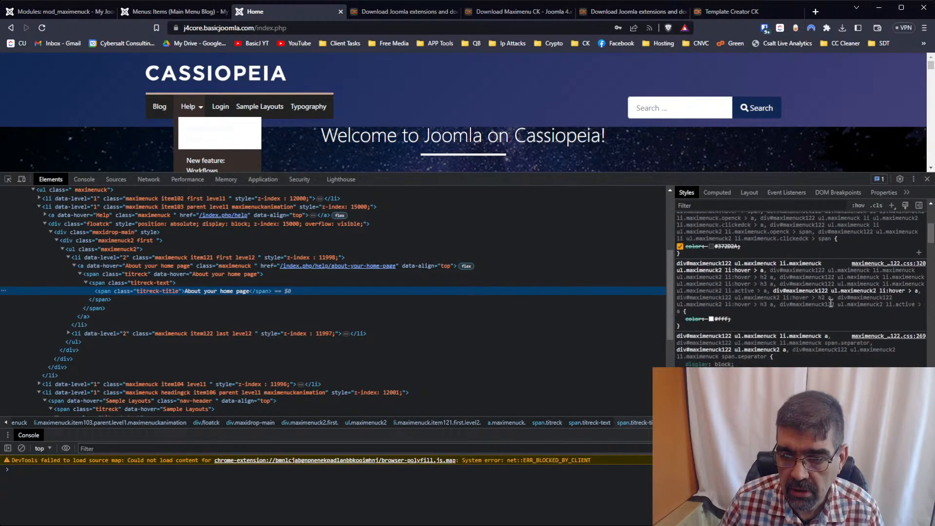
pyautogui.scroll(4, 830, 303)
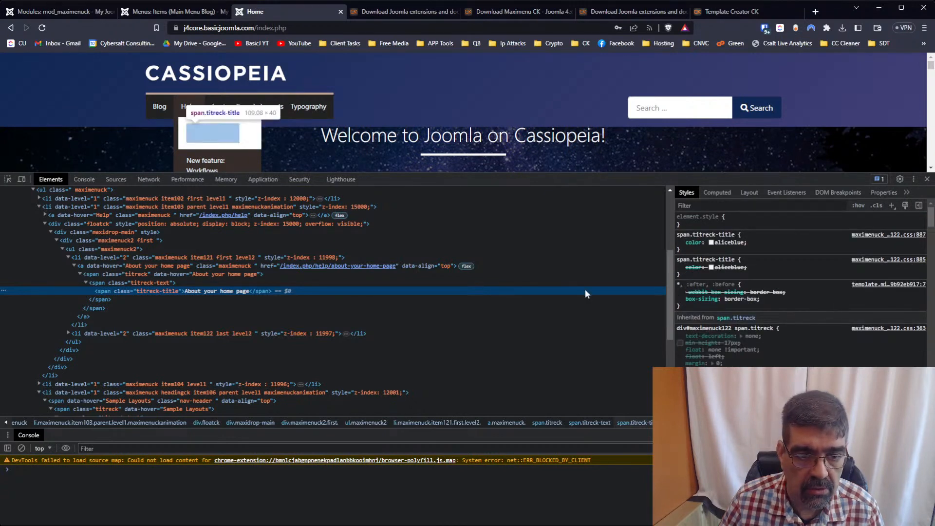
pyautogui.click(142, 283)
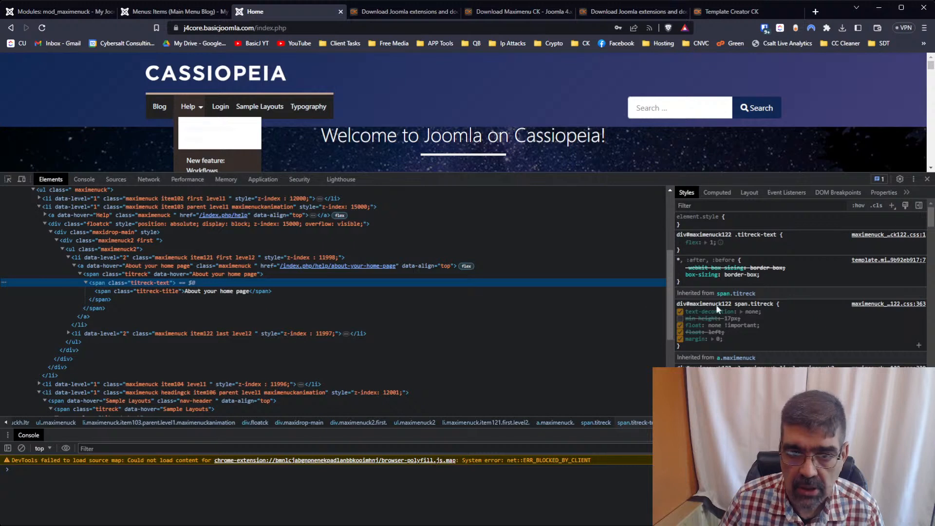
# Examine the CSS rules of the About your home page link and its parent list item for the white hover background
pyautogui.click(94, 265)
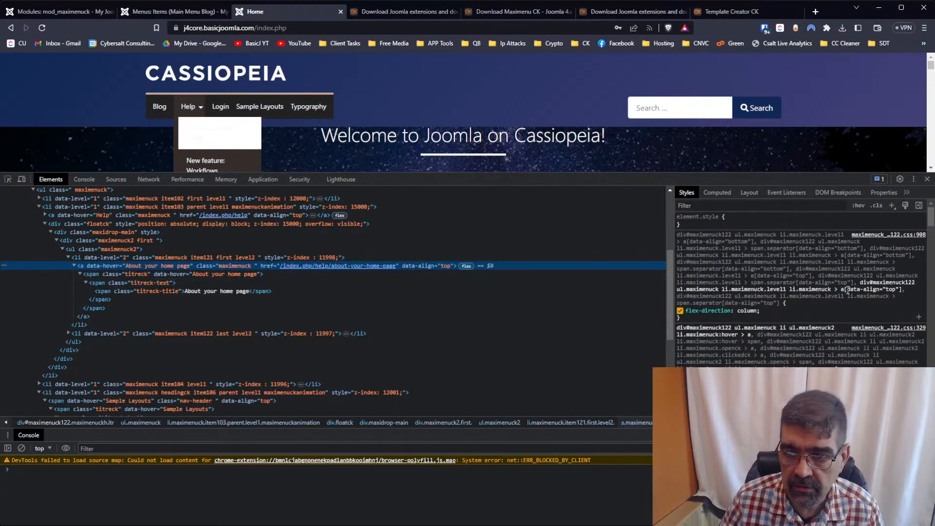
pyautogui.click(894, 203)
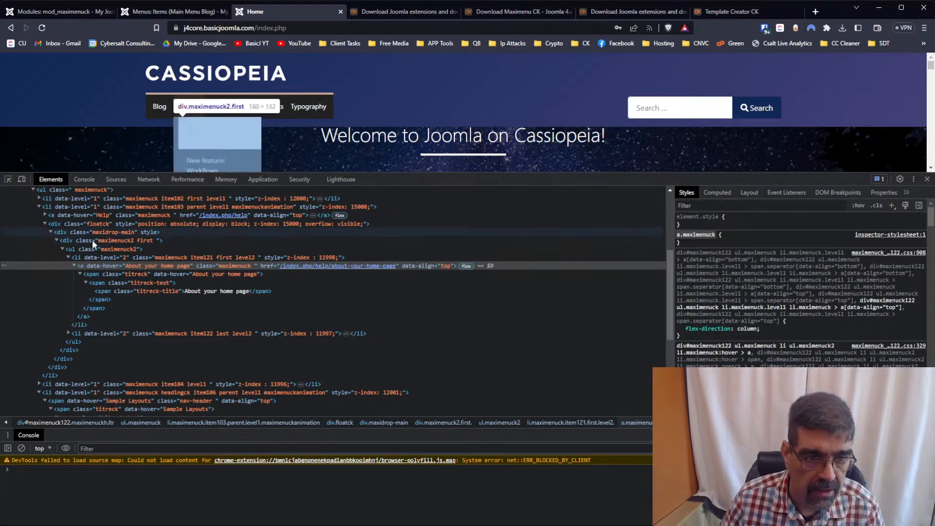
pyautogui.click(86, 258)
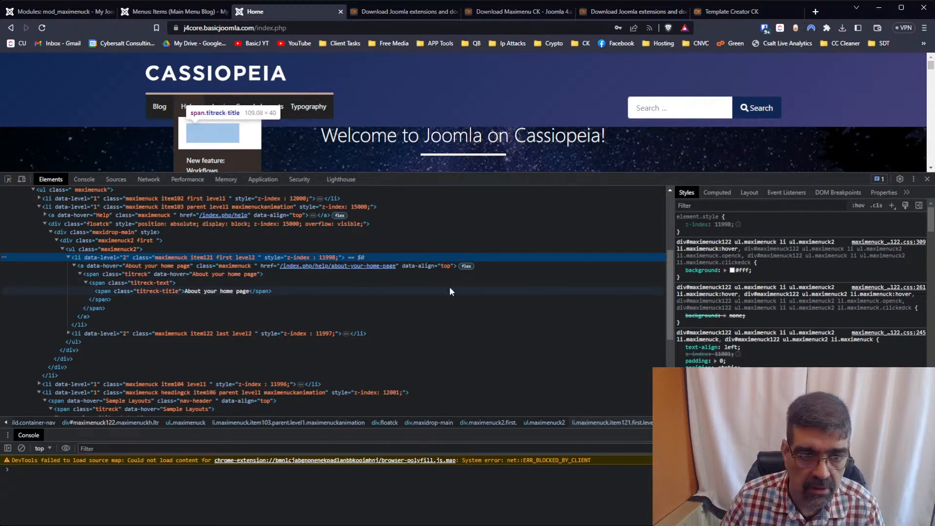
pyautogui.click(98, 264)
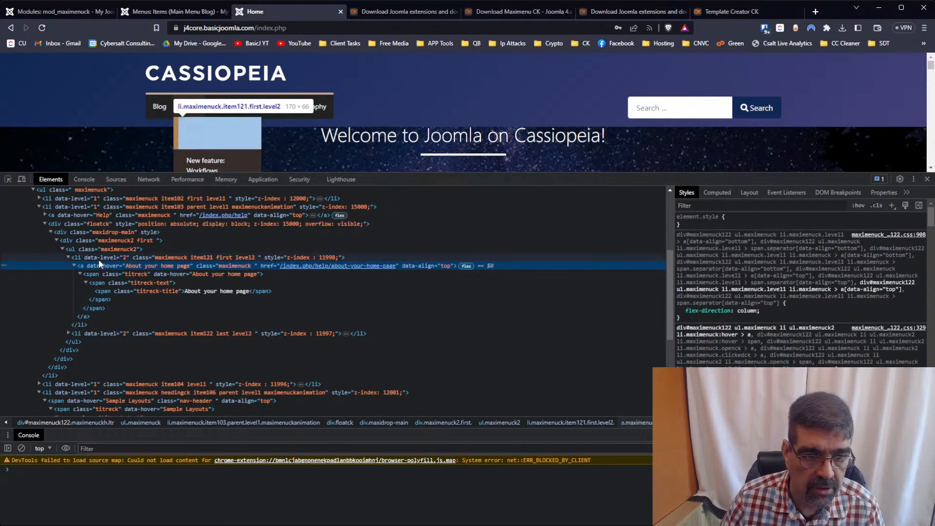
pyautogui.click(97, 256)
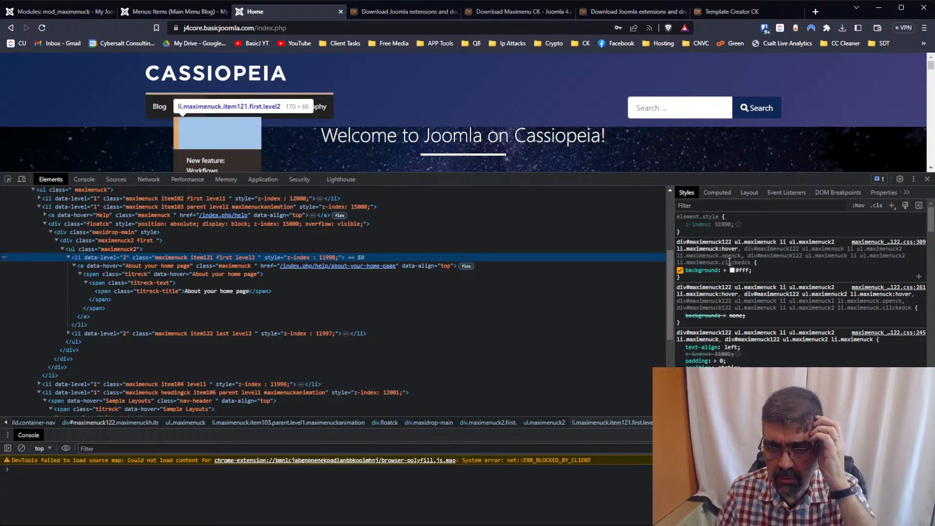
# Change the list item's hover background to #c23838 in the inspected styles and copy the whole CSS rule
pyautogui.click(733, 271)
pyautogui.moveTo(786, 296); pyautogui.dragTo(805, 291)
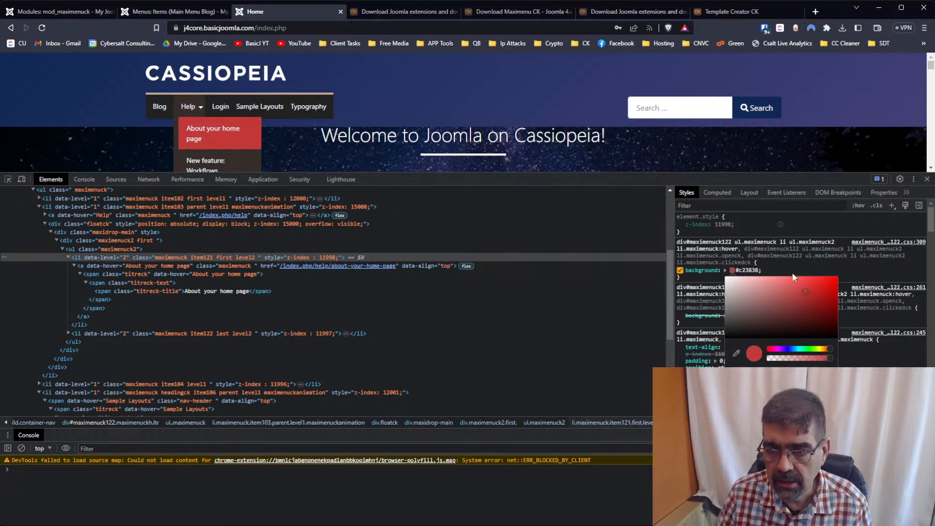
pyautogui.click(692, 276)
pyautogui.moveTo(691, 276); pyautogui.dragTo(676, 244)
pyautogui.hotkey('ctrl', 'c')
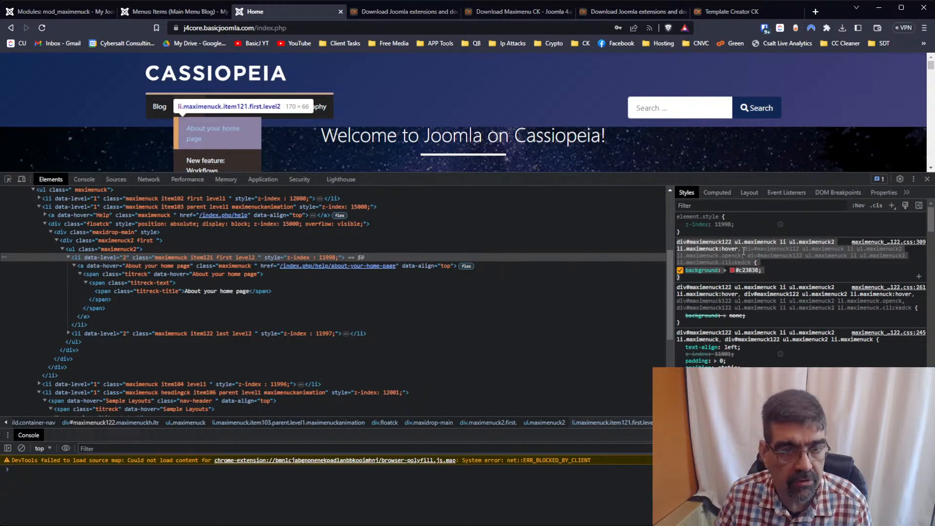
# Add the copied hover rule to the Test 1 style's custom CSS, removing its openck and clickedck selectors
pyautogui.click(138, 12)
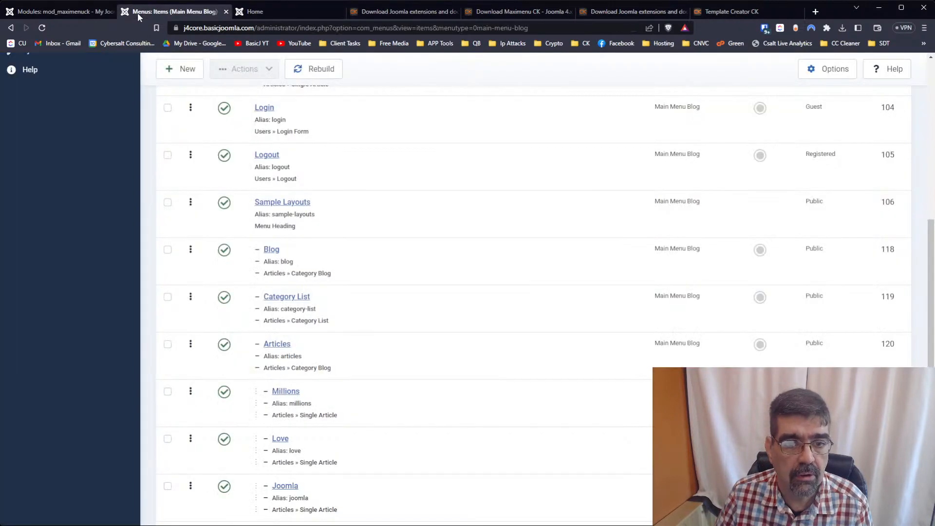
pyautogui.click(36, 14)
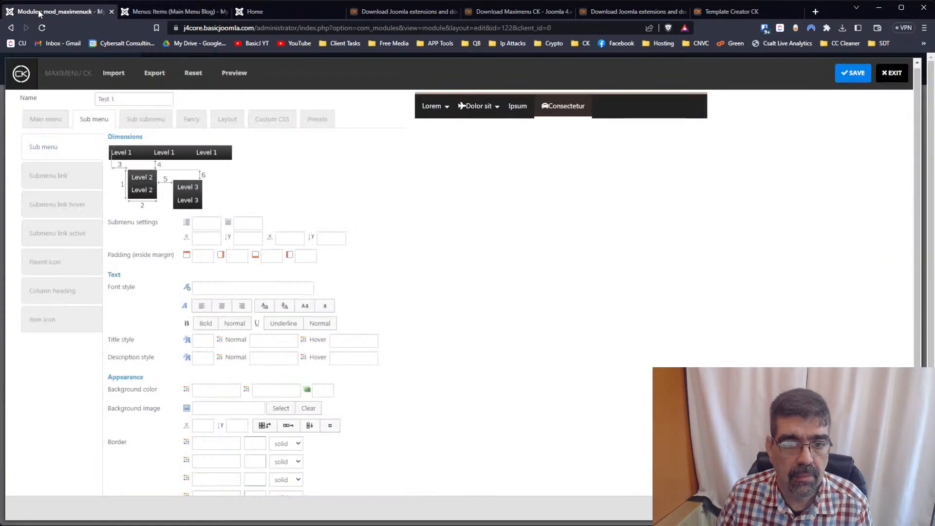
pyautogui.click(274, 121)
pyautogui.click(80, 202)
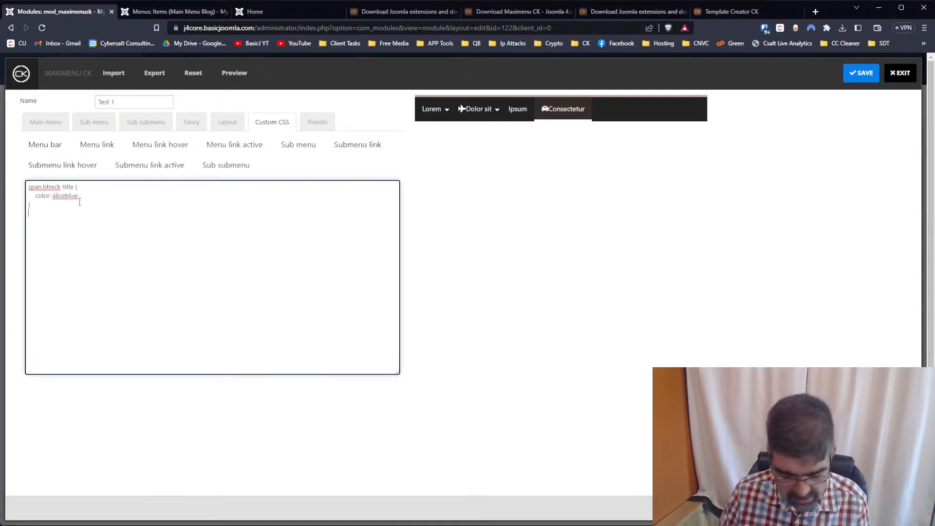
pyautogui.hotkey('ctrl', 'v')
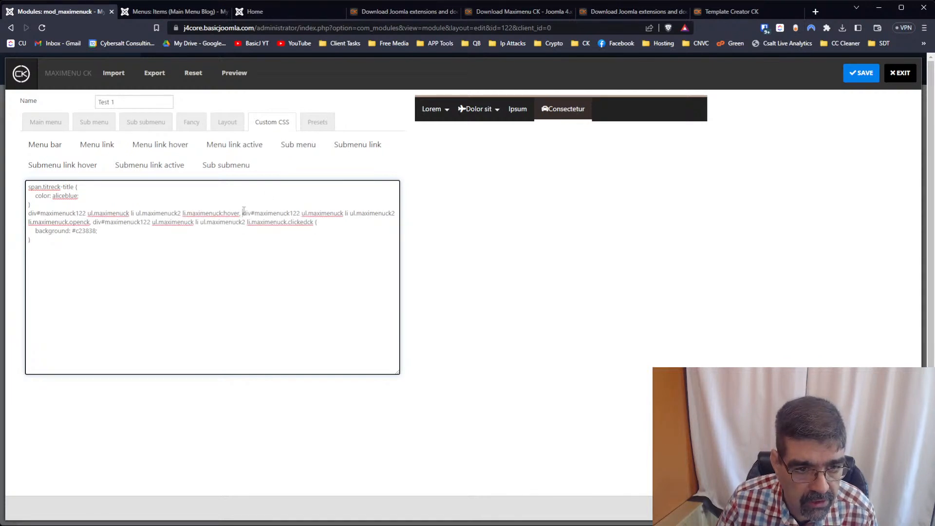
pyautogui.moveTo(243, 213); pyautogui.dragTo(314, 222)
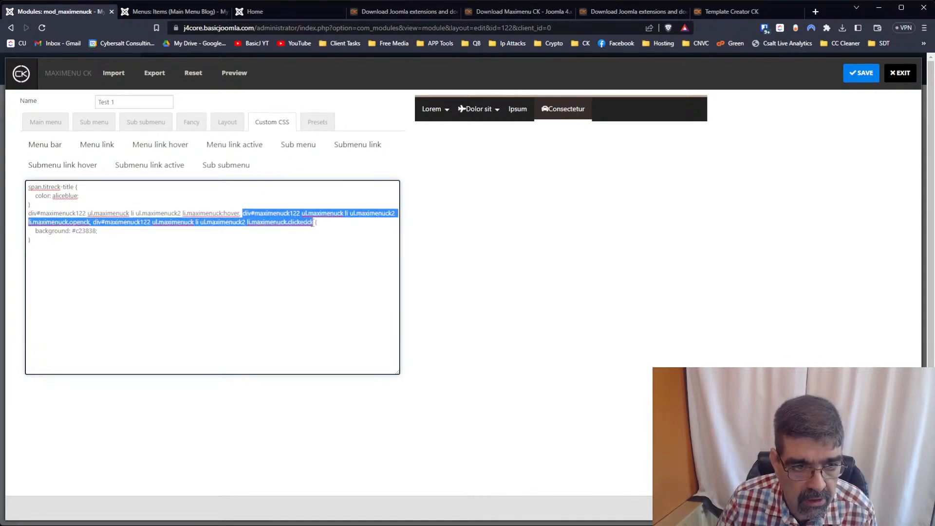
pyautogui.write('k')
pyautogui.press('BackSpace')
pyautogui.press('BackSpace')
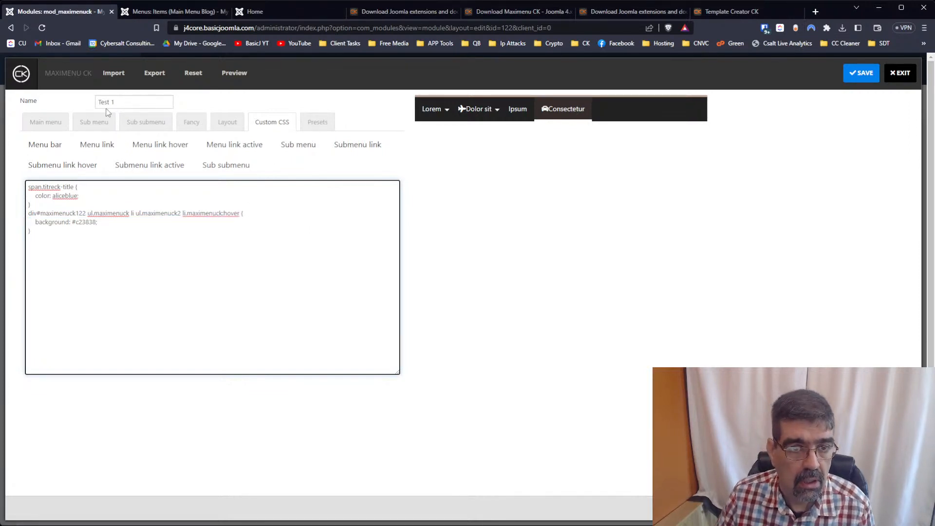
# Save the Test 1 style with its custom CSS, exit the style editor and save the module
pyautogui.click(852, 81)
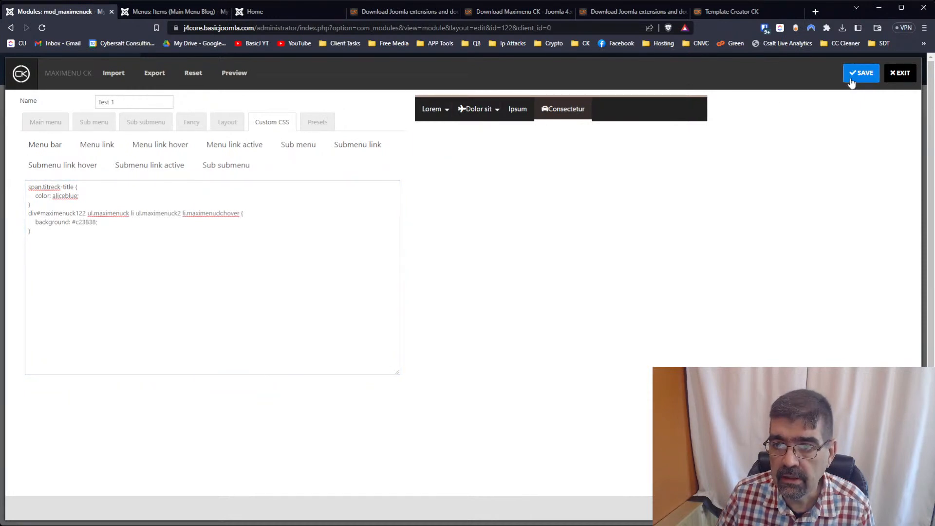
pyautogui.click(892, 74)
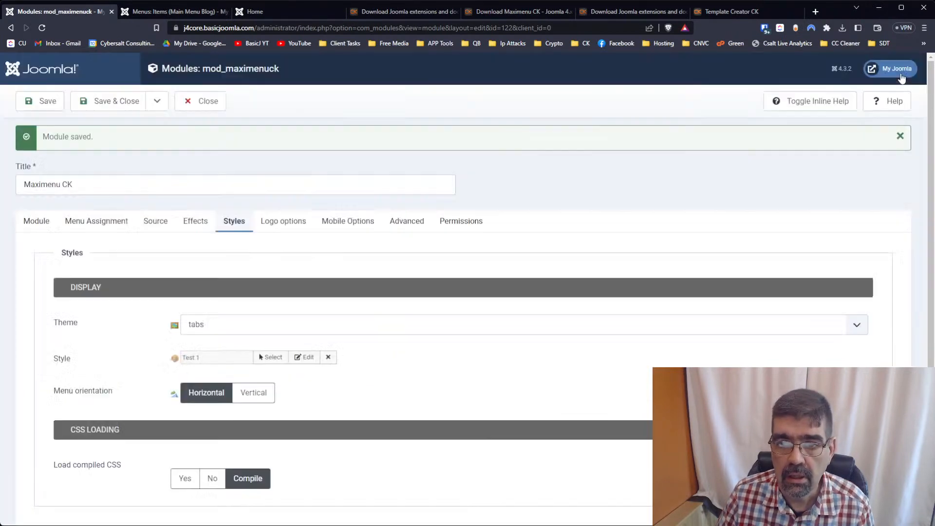
pyautogui.click(49, 101)
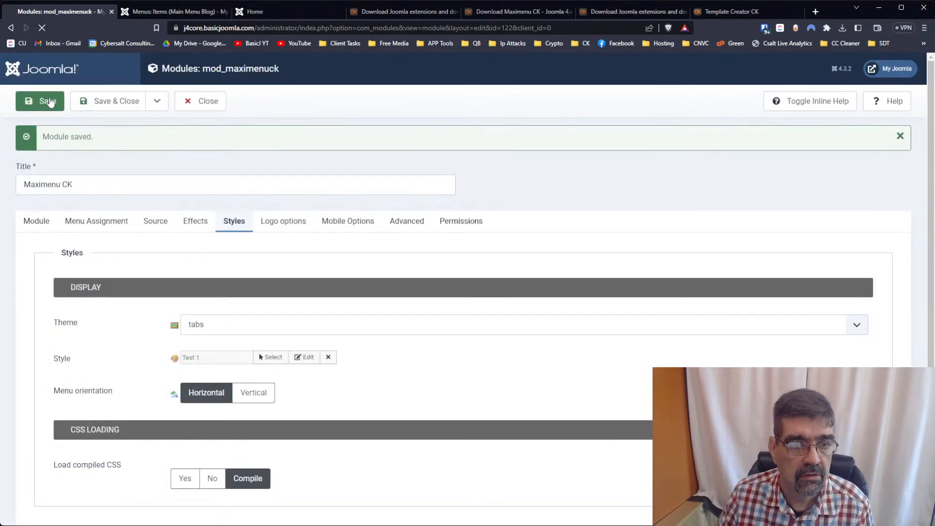
# Reload the home page and check the hover background of the Help submenu entries, enlarging the visible page area
pyautogui.click(247, 12)
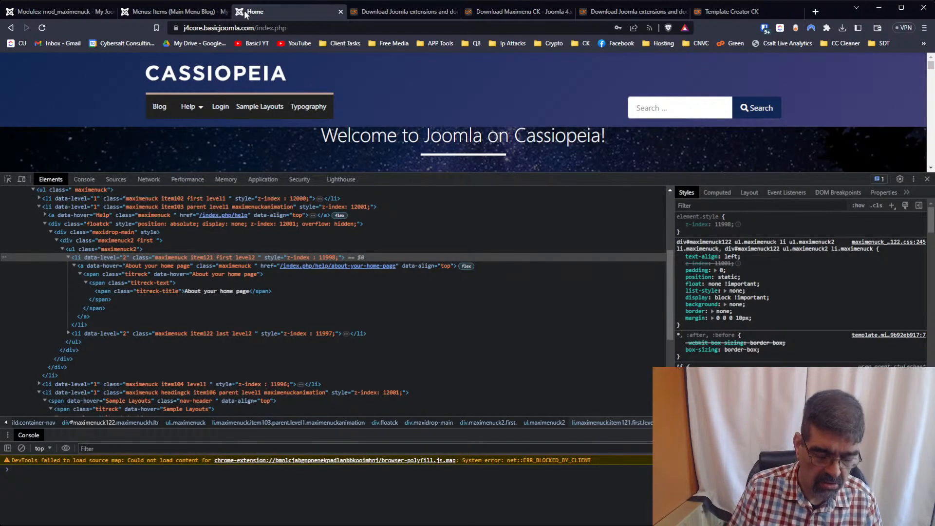
pyautogui.press('F5')
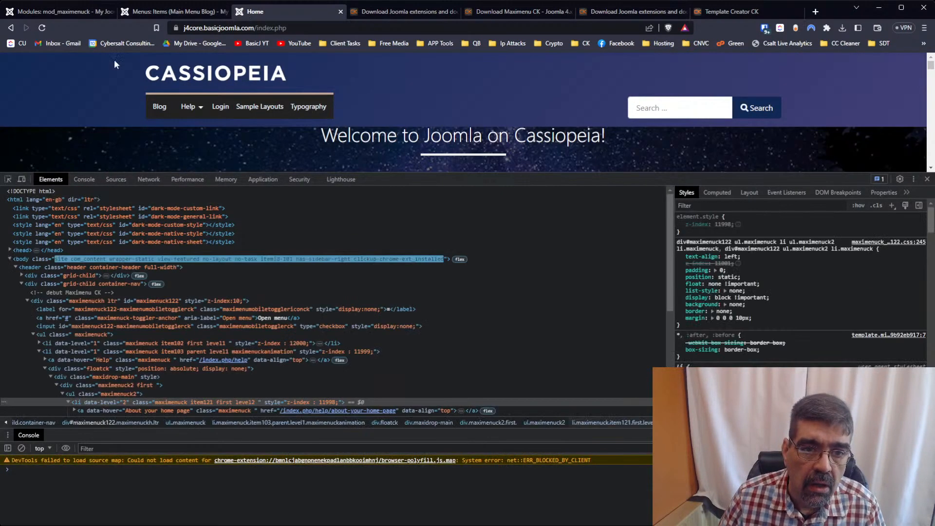
pyautogui.moveTo(188, 112)
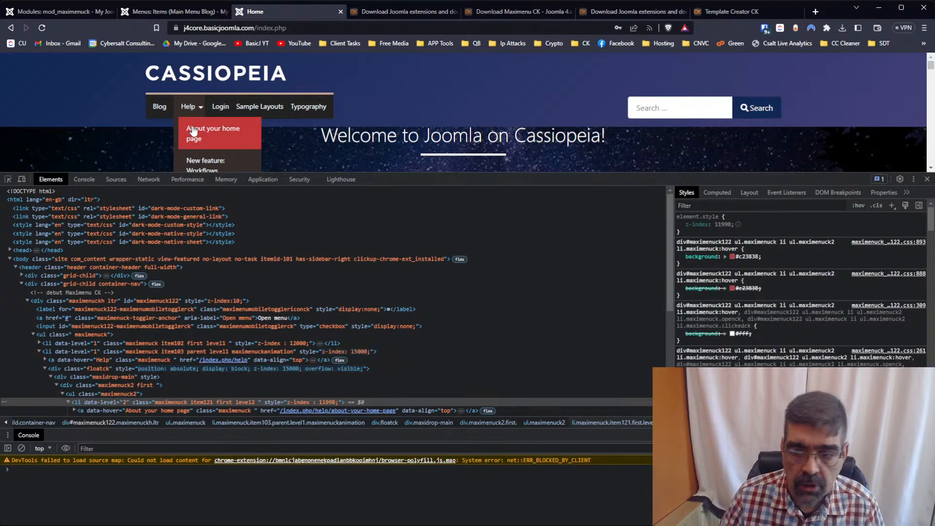
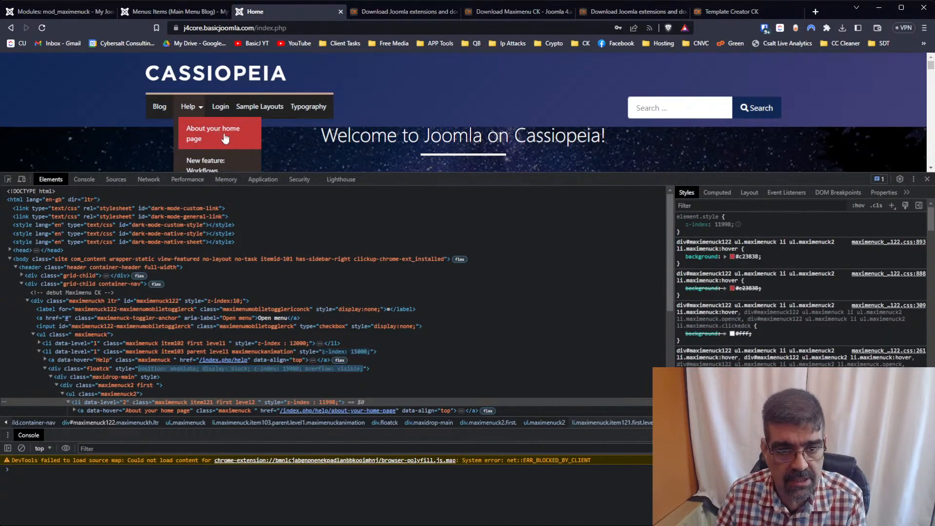
pyautogui.moveTo(374, 175); pyautogui.dragTo(397, 330)
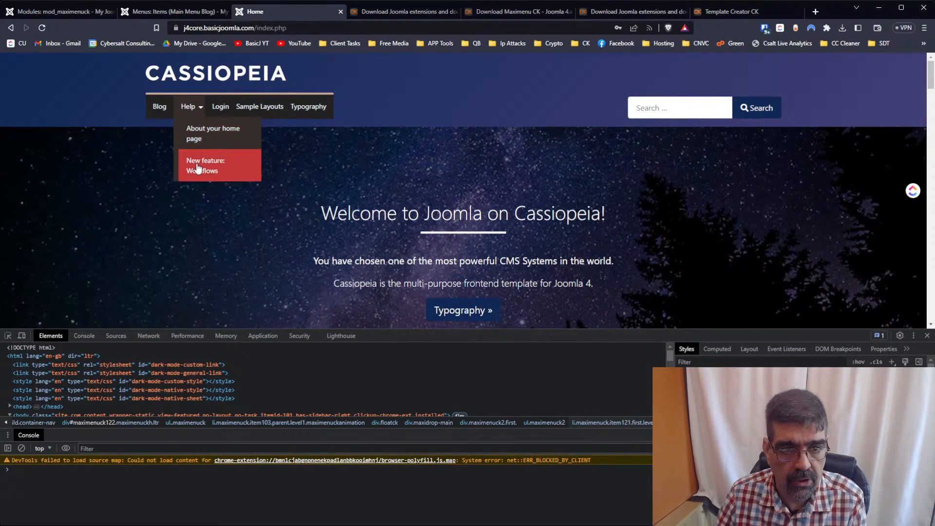
# Reopen the Test 1 style's submenu settings and enter 500 for the submenu left position and 25 for its top position
pyautogui.click(39, 11)
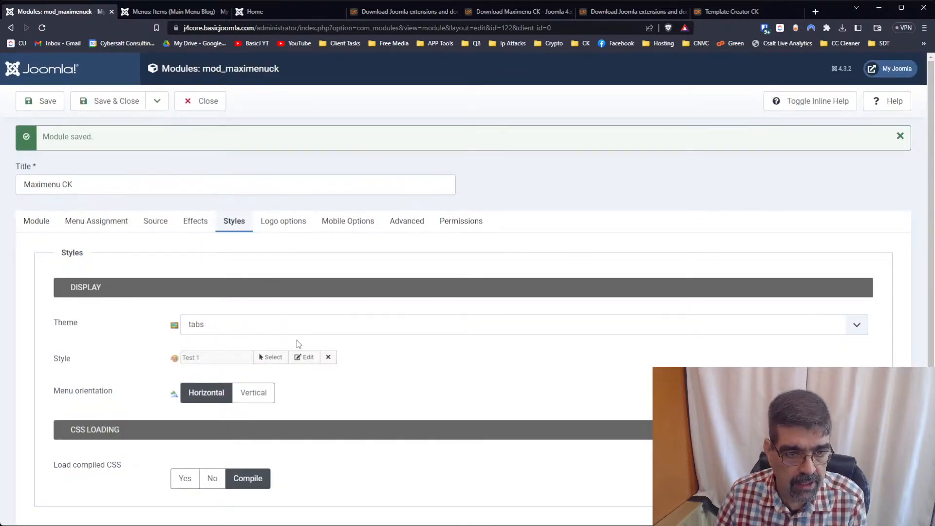
pyautogui.click(299, 358)
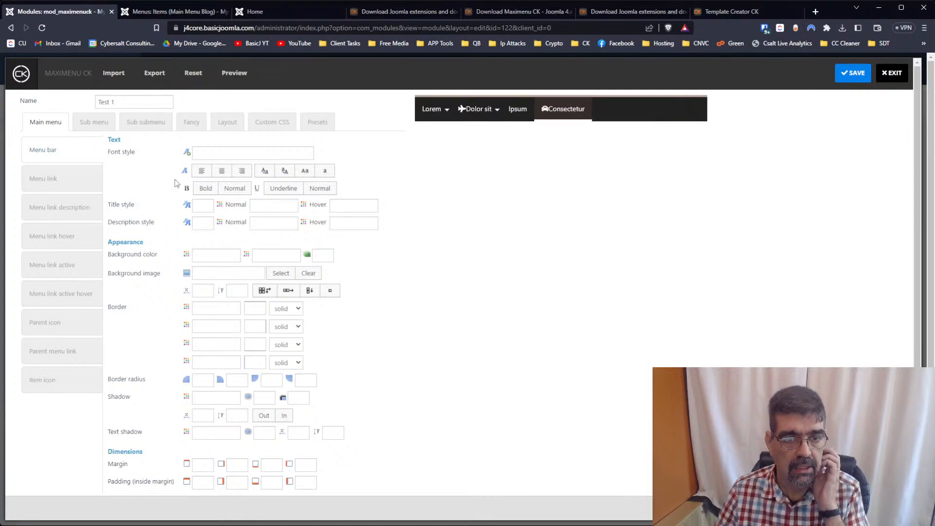
pyautogui.click(91, 126)
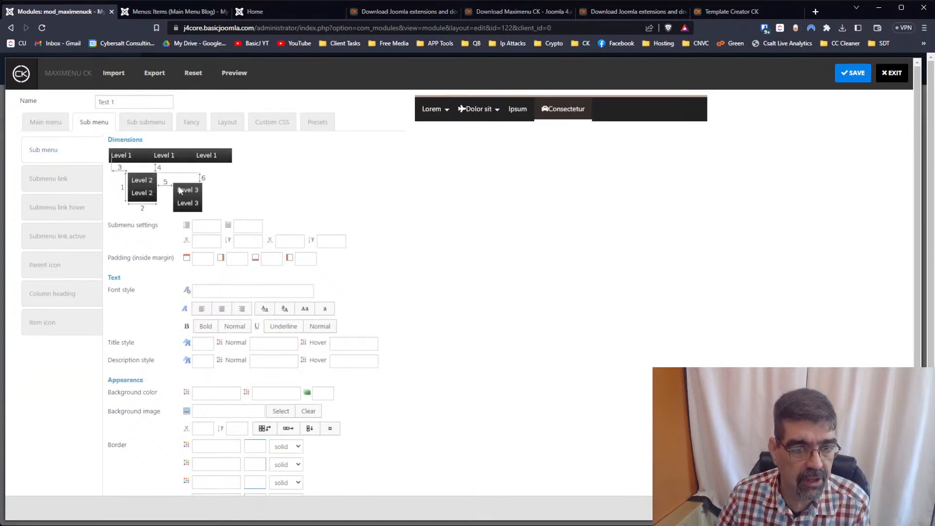
pyautogui.click(204, 227)
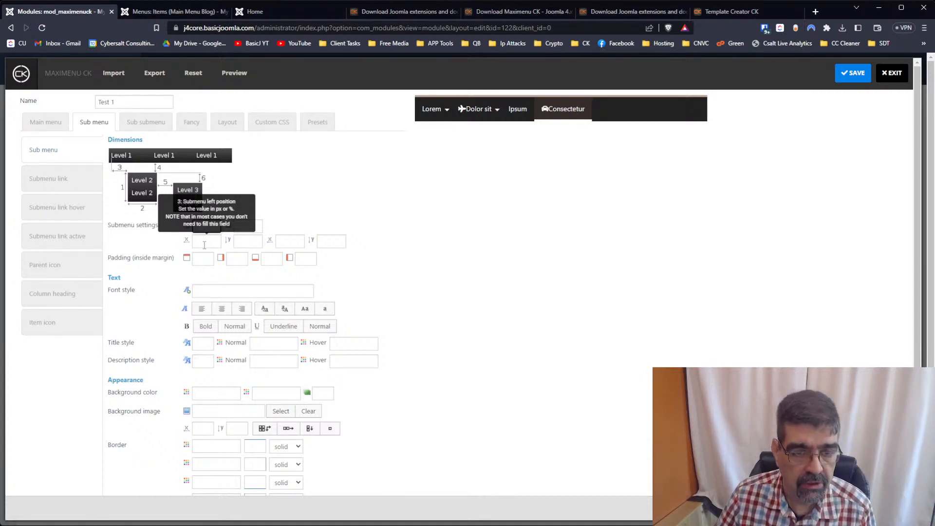
pyautogui.click(204, 245)
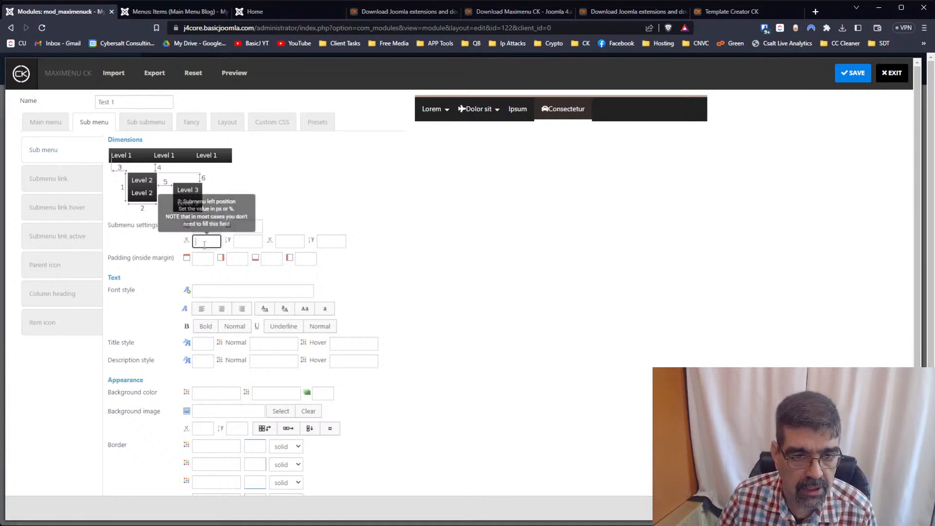
pyautogui.write('500')
pyautogui.press('Tab')
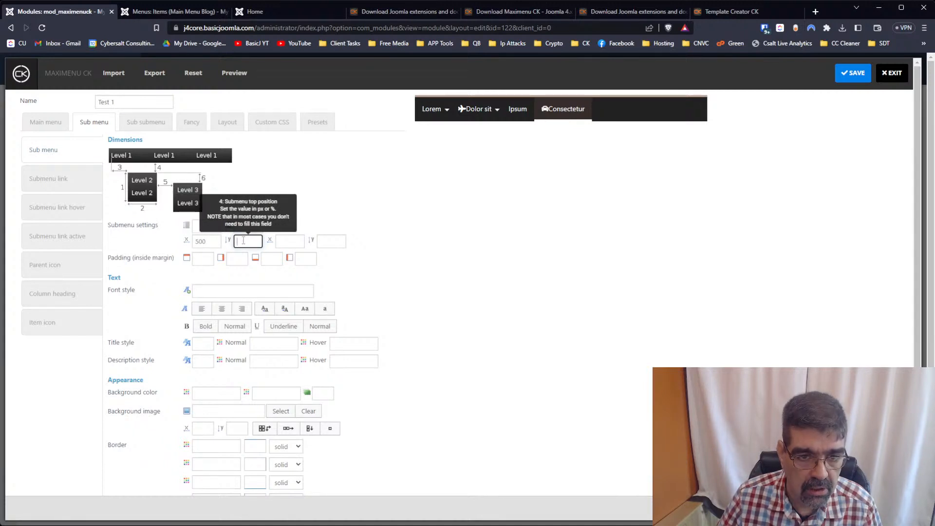
pyautogui.write('15')
pyautogui.press('Tab')
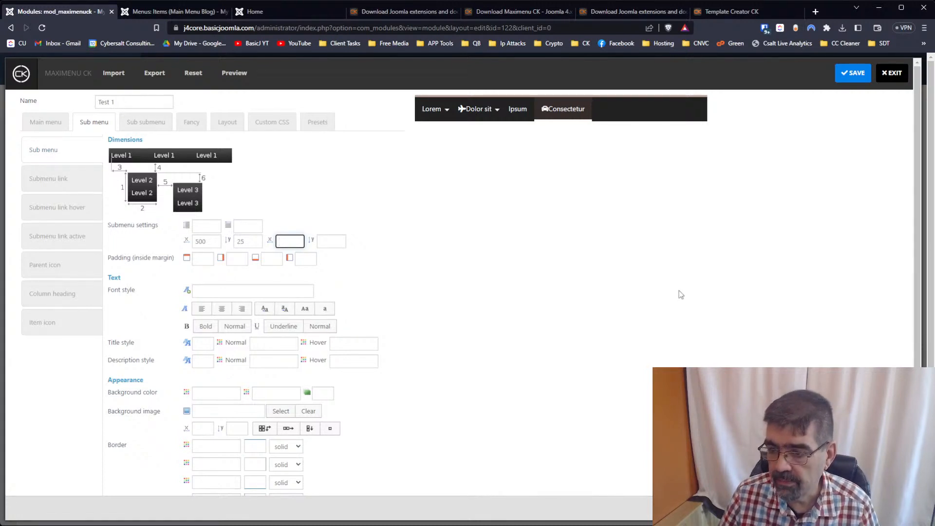
# Add the px unit to both submenu position values, making them 500px and 25px
pyautogui.click(215, 238)
pyautogui.write('px')
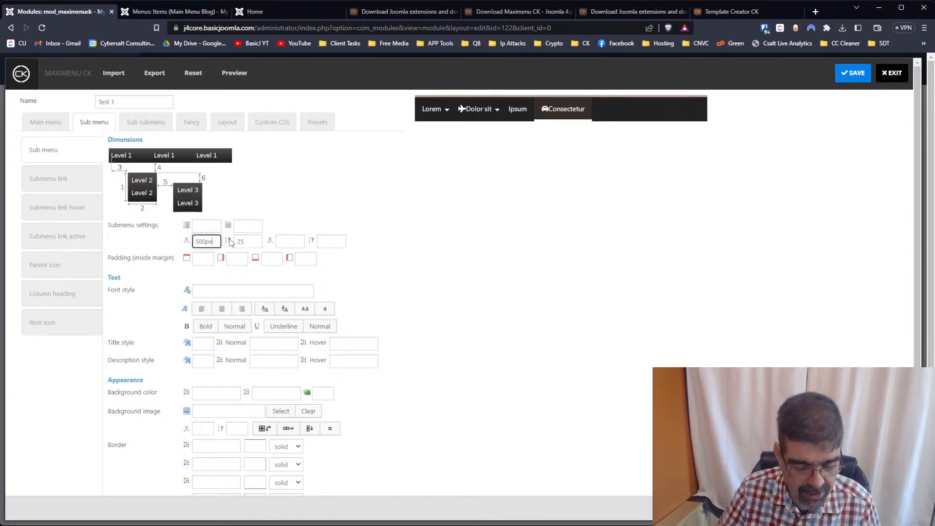
pyautogui.press('Tab')
pyautogui.press('End')
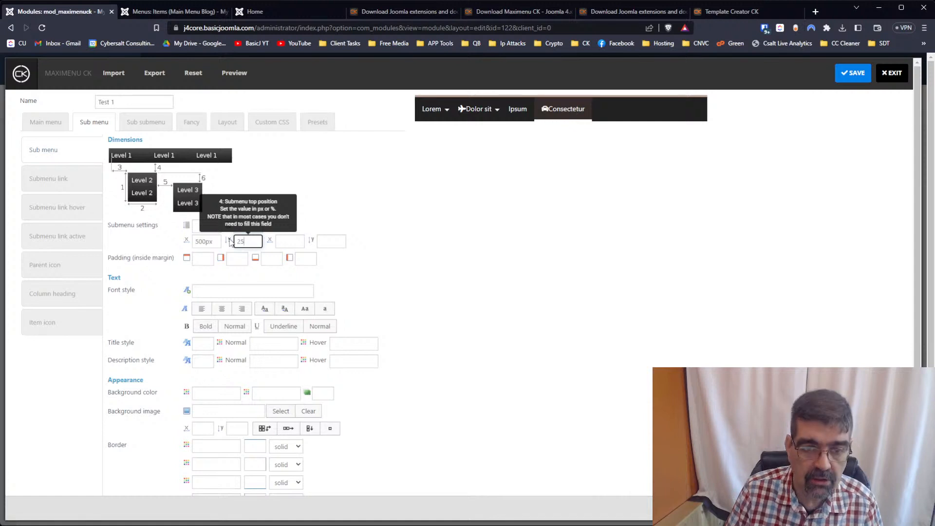
pyautogui.write('px')
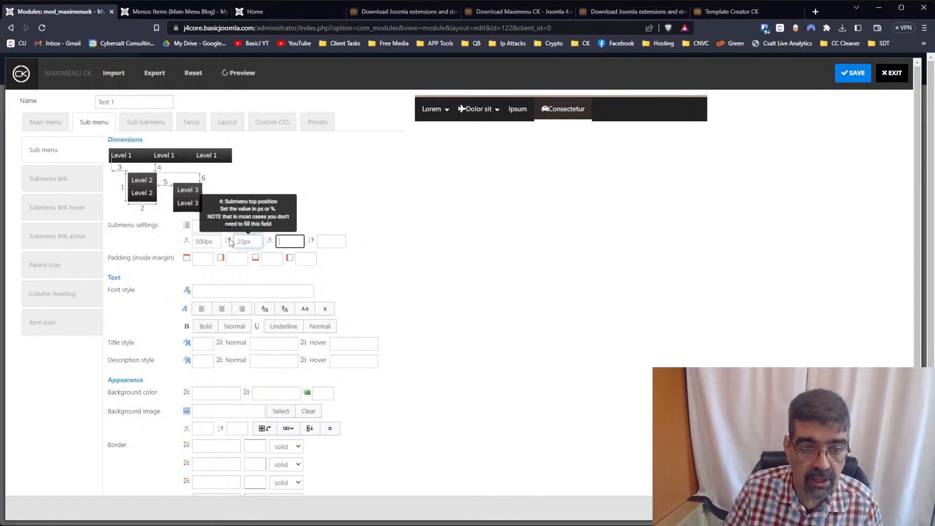
pyautogui.press('Tab')
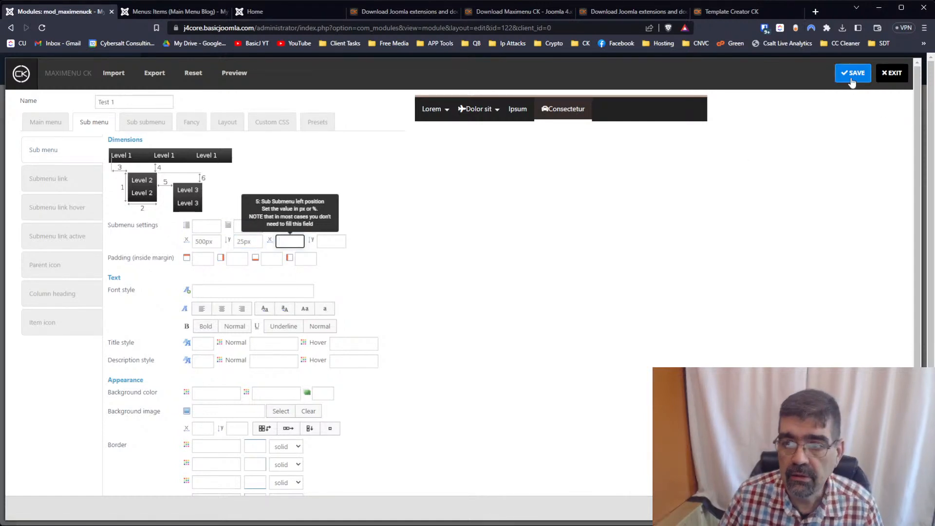
# Save the submenu position changes in the style, exit the style editor and save the Maximenu CK module
pyautogui.click(852, 83)
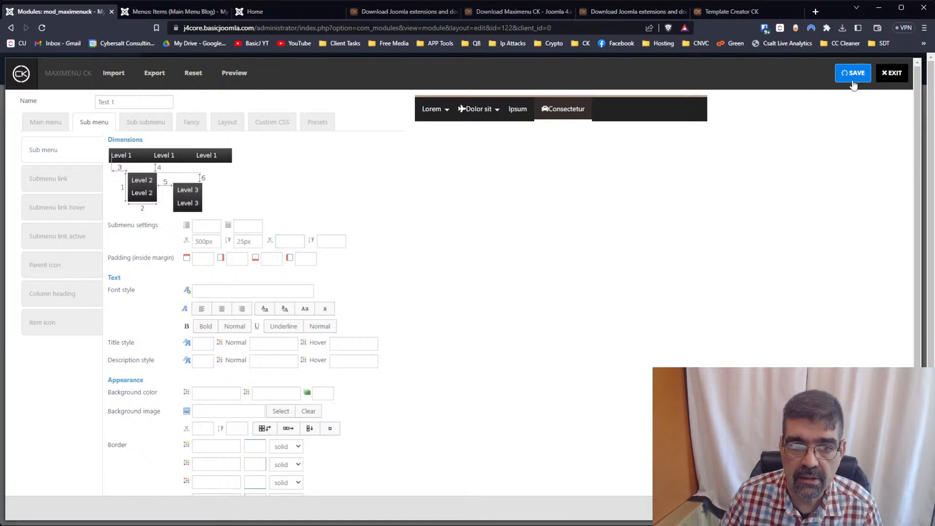
pyautogui.click(889, 74)
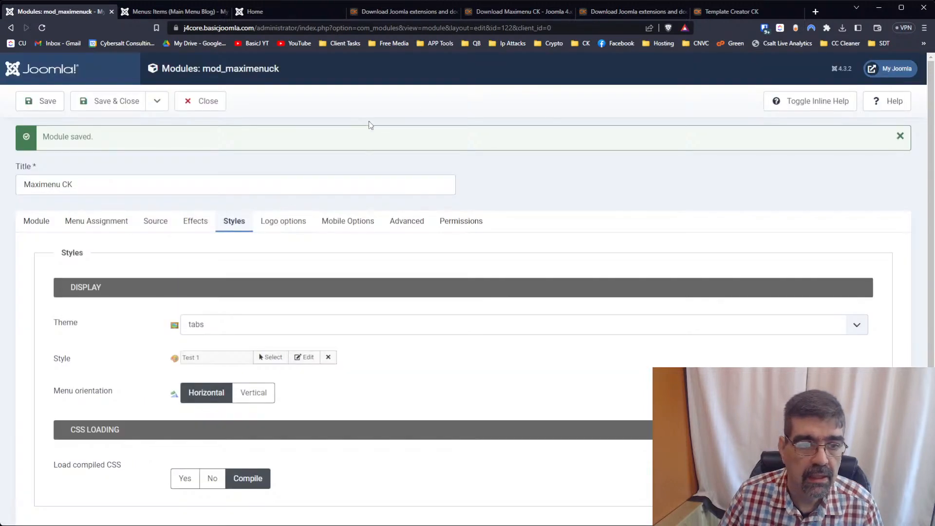
pyautogui.click(47, 105)
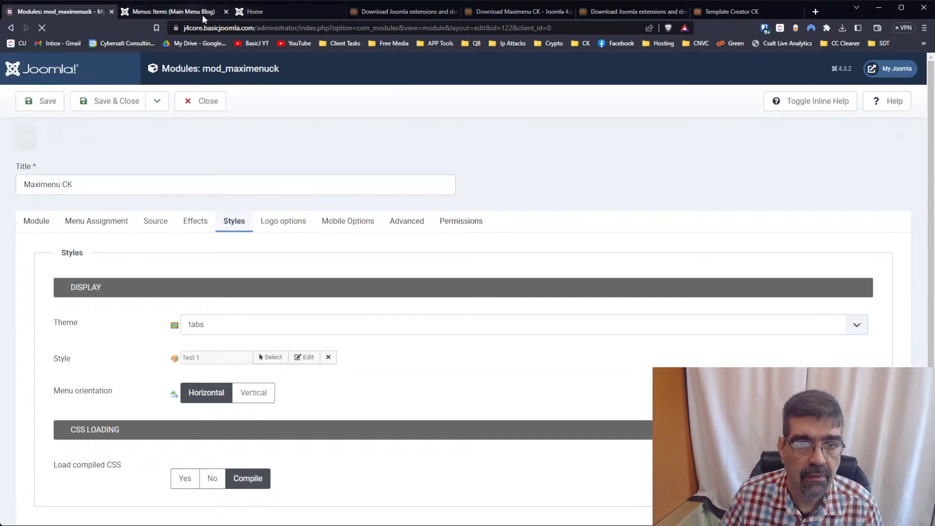
# Reload the home page and check where the Help submenu opens
pyautogui.click(272, 13)
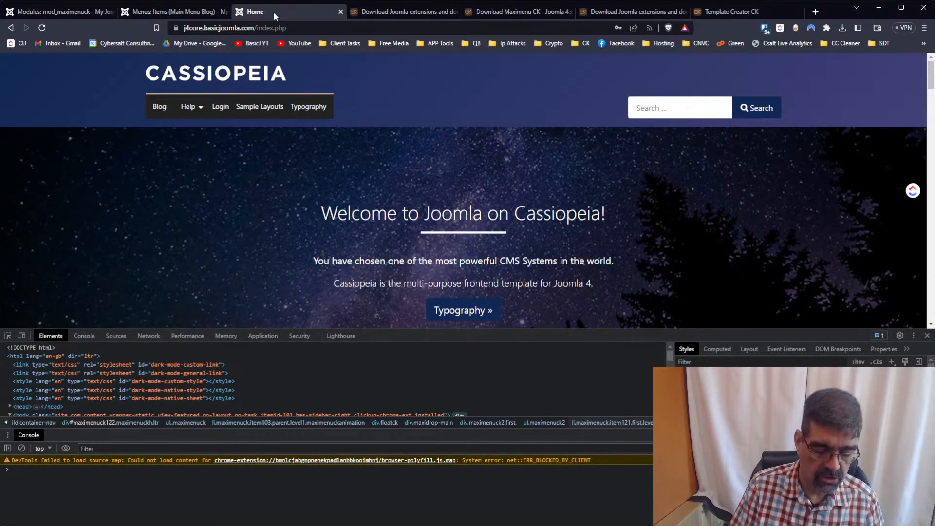
pyautogui.press('F5')
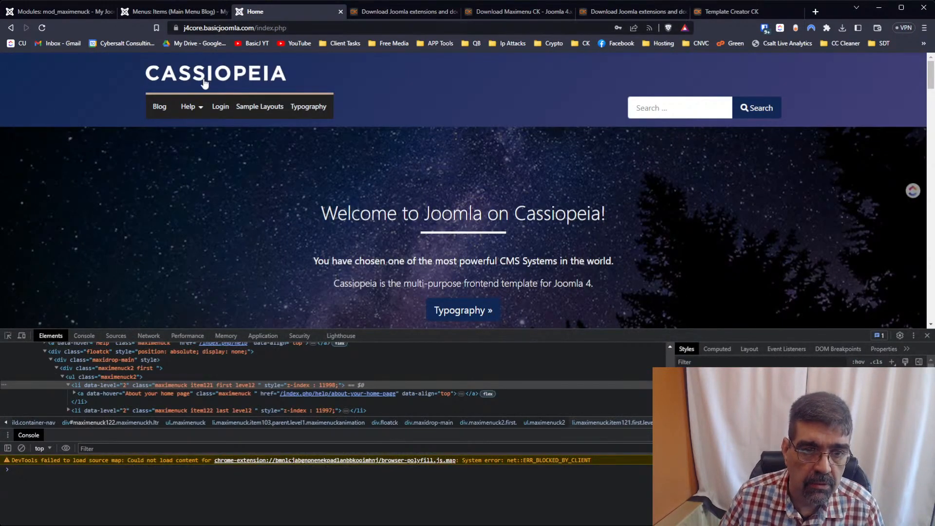
pyautogui.moveTo(199, 110)
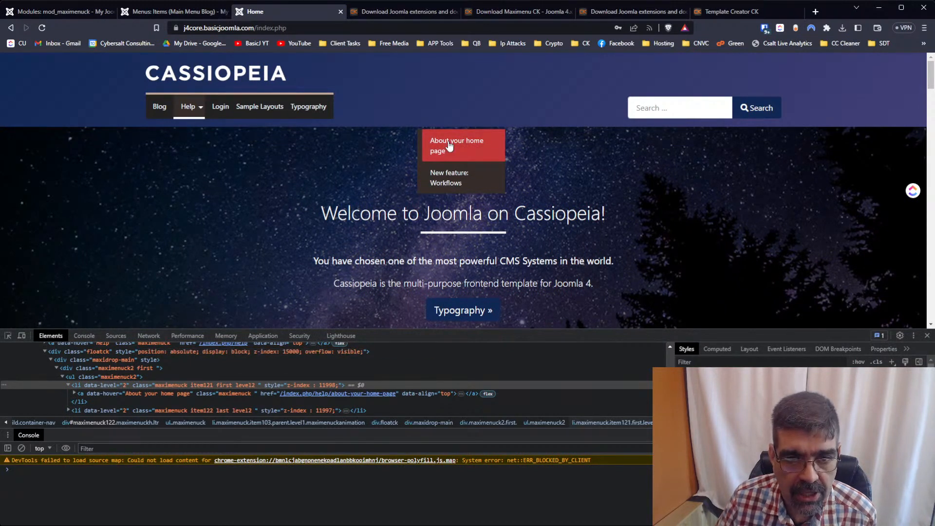
# Reopen the Test 1 style's submenu settings and set the submenu left position to 100% and the top position to 100px
pyautogui.click(64, 11)
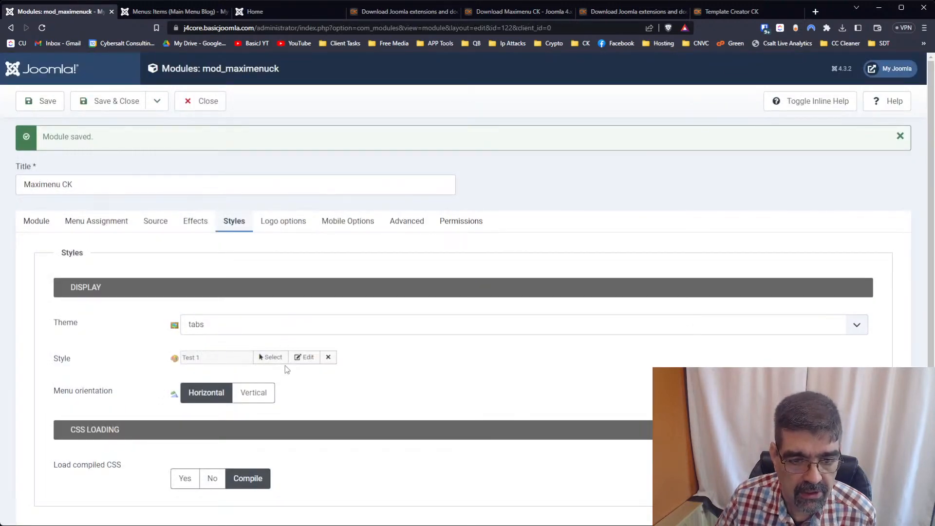
pyautogui.click(309, 357)
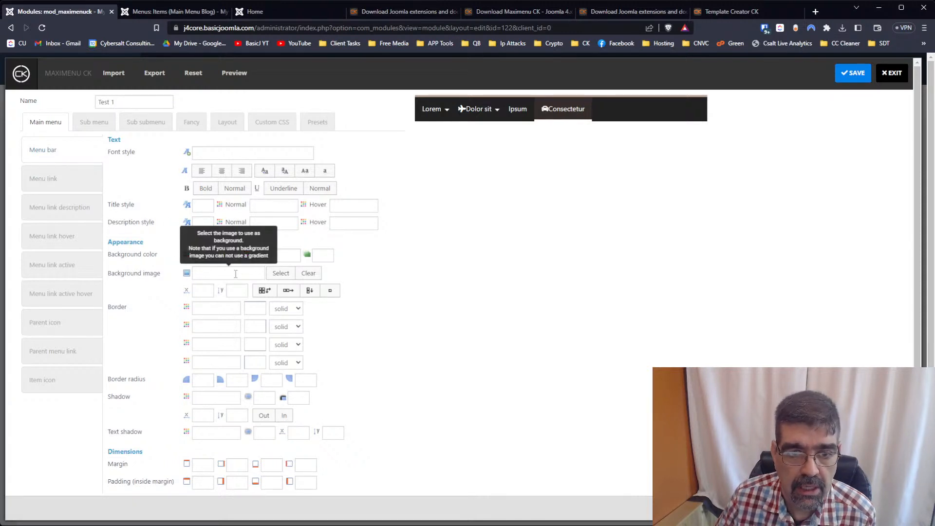
pyautogui.moveTo(465, 121)
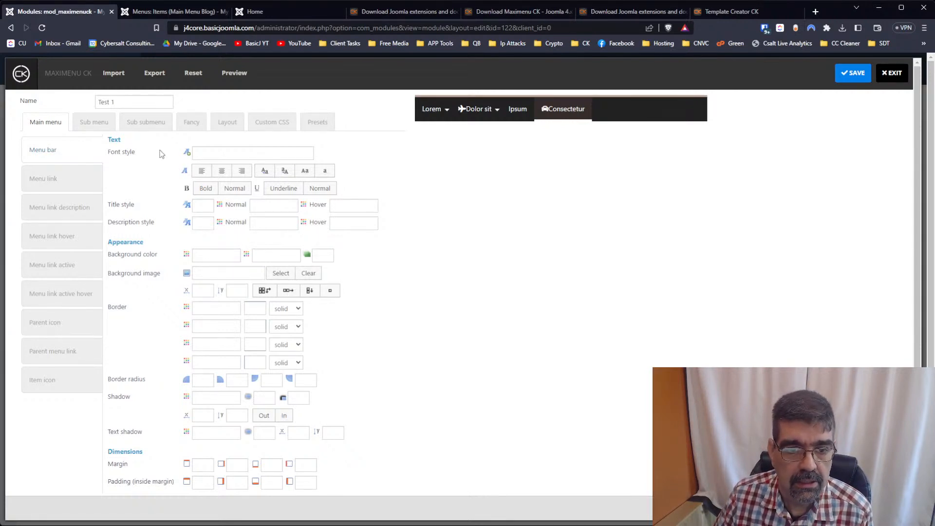
pyautogui.click(84, 126)
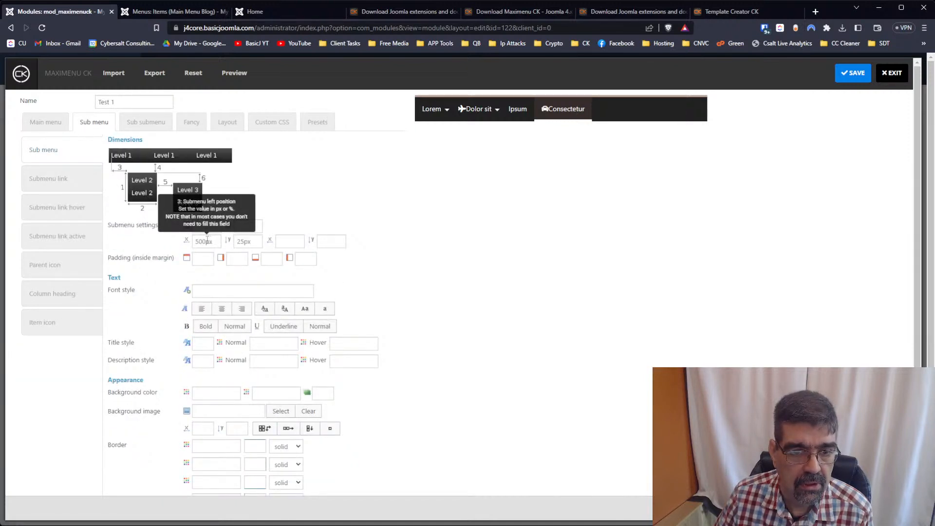
pyautogui.moveTo(206, 241); pyautogui.dragTo(189, 243)
pyautogui.write('100')
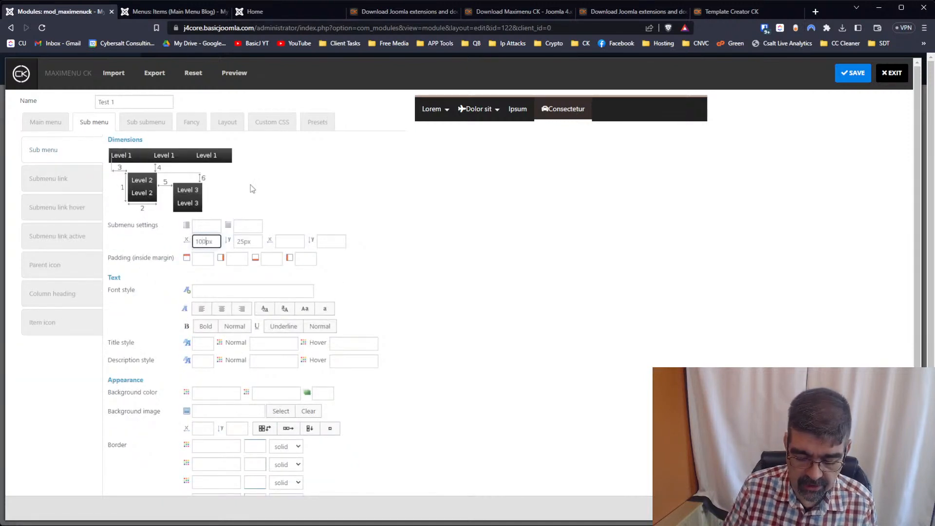
pyautogui.write('%')
pyautogui.press('Delete')
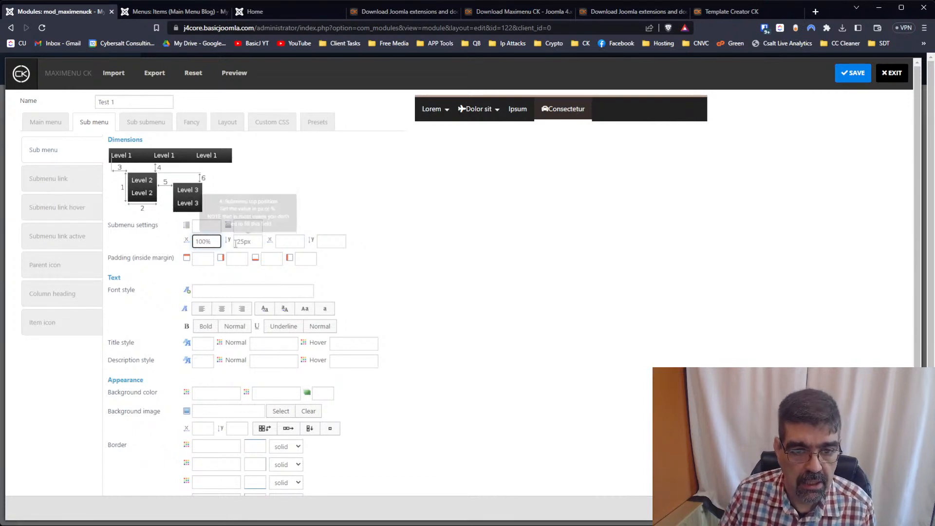
pyautogui.moveTo(245, 241); pyautogui.dragTo(235, 240)
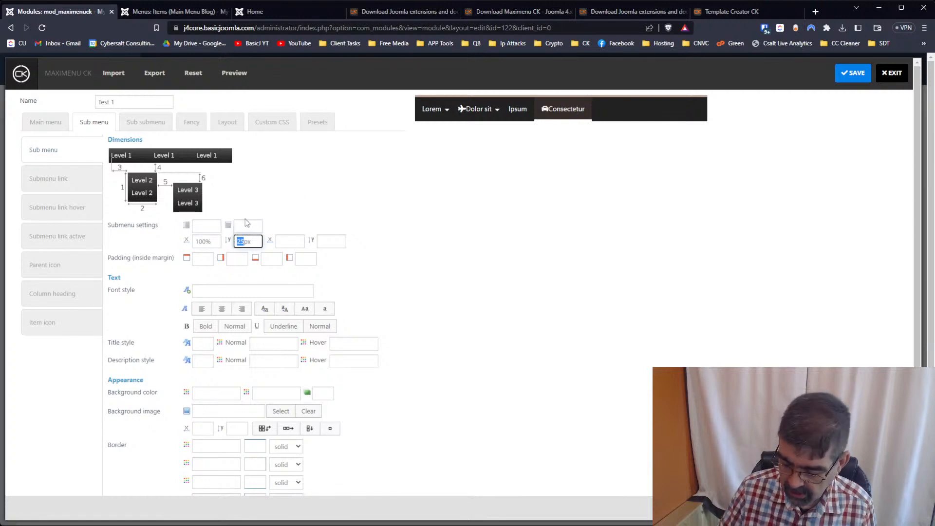
pyautogui.write('100')
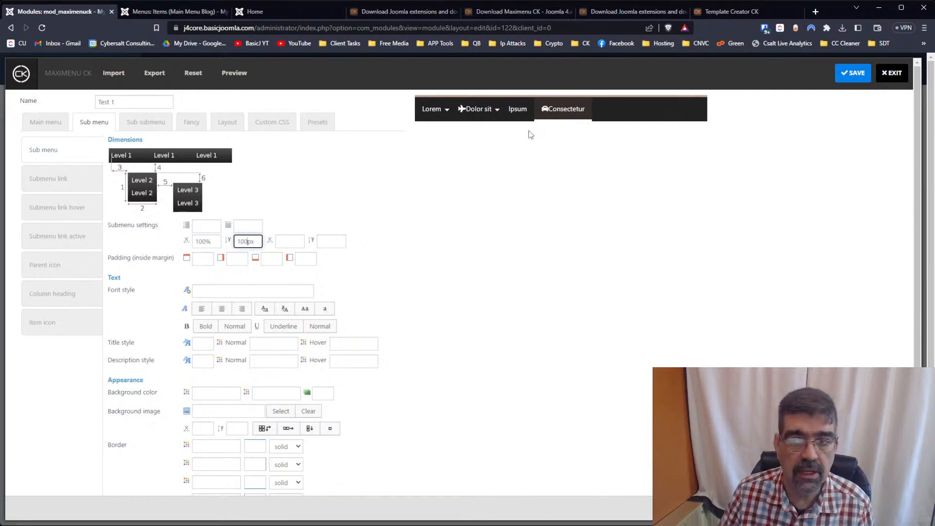
# Save the 100% and 100px submenu positions, exit the style editor and save the Maximenu CK module
pyautogui.click(854, 75)
pyautogui.click(894, 77)
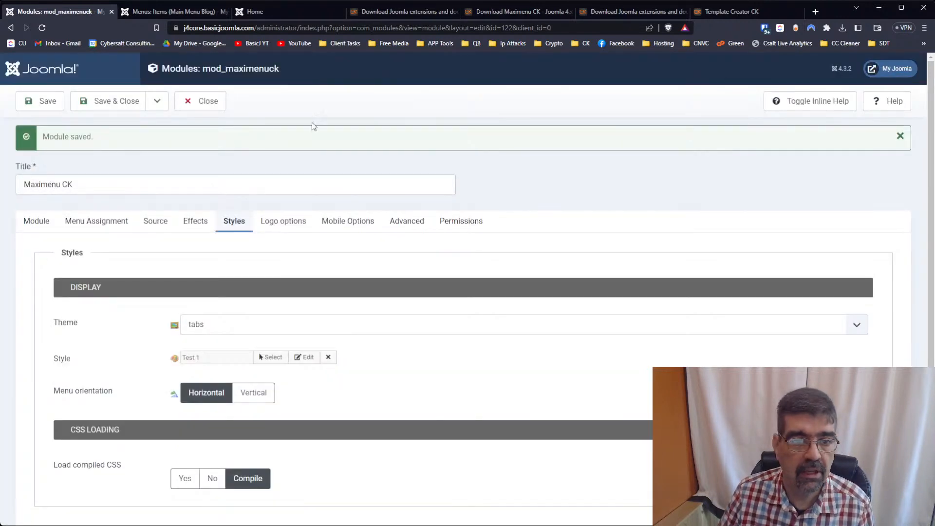
pyautogui.click(30, 103)
# Refresh the site's home page and test the Help submenu's placement with the new percentage and pixel offsets
pyautogui.click(267, 14)
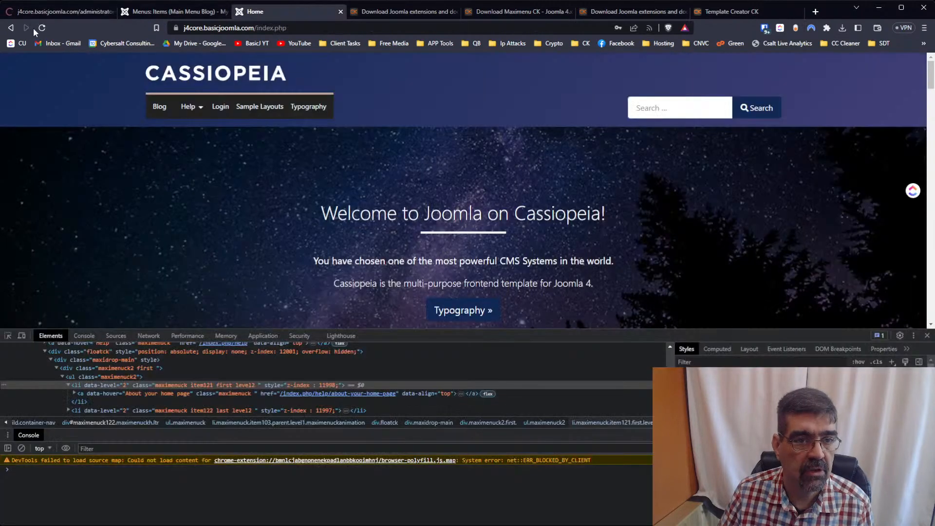
pyautogui.click(47, 25)
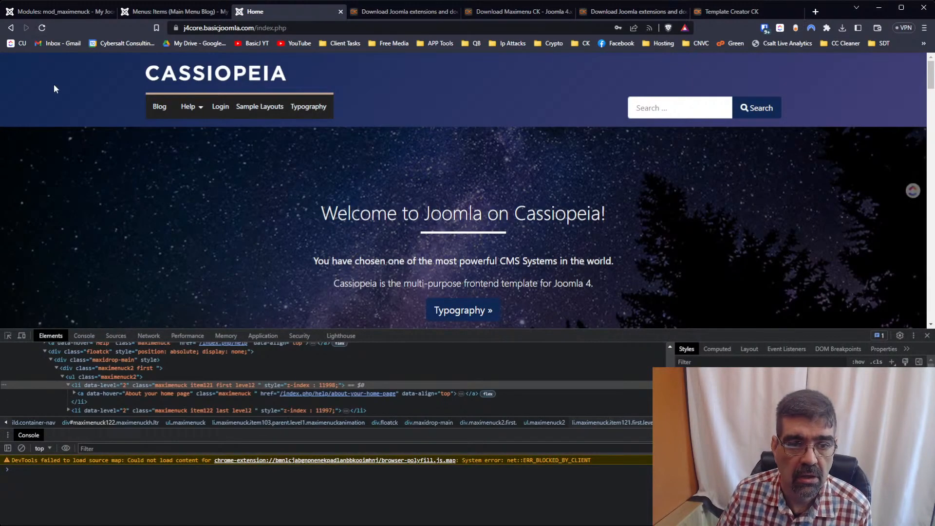
pyautogui.moveTo(190, 112)
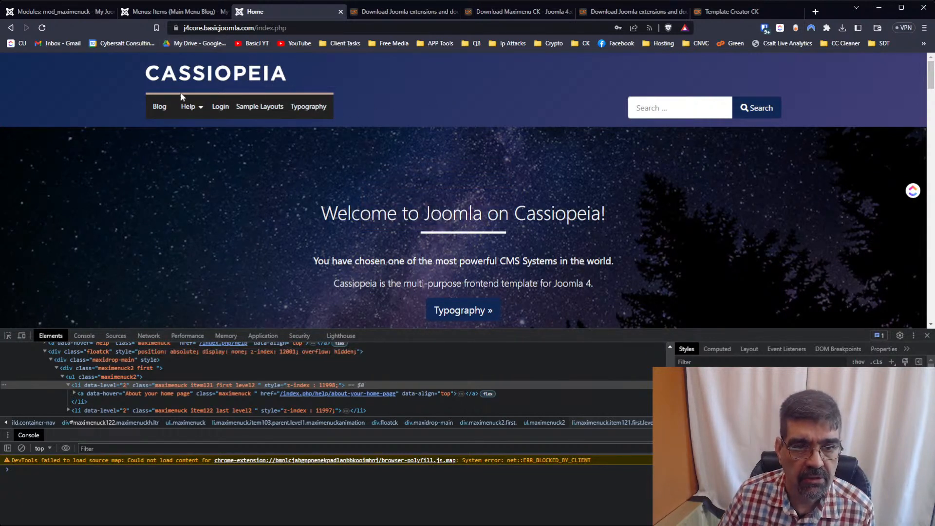
# Inspect the Help link, its parent menu list and the container-nav div in the page code, and recheck the Help submenu
pyautogui.click(230, 246)
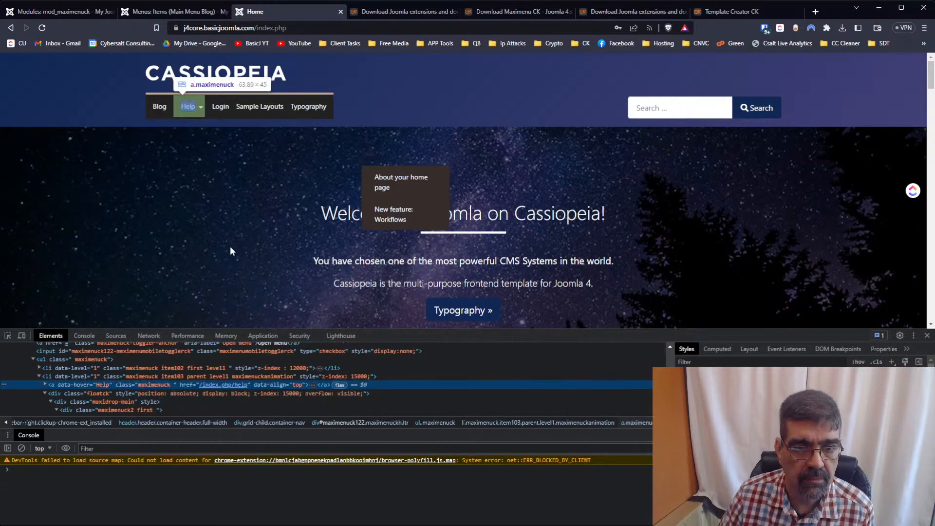
pyautogui.click(40, 360)
pyautogui.scroll(2, 39, 360)
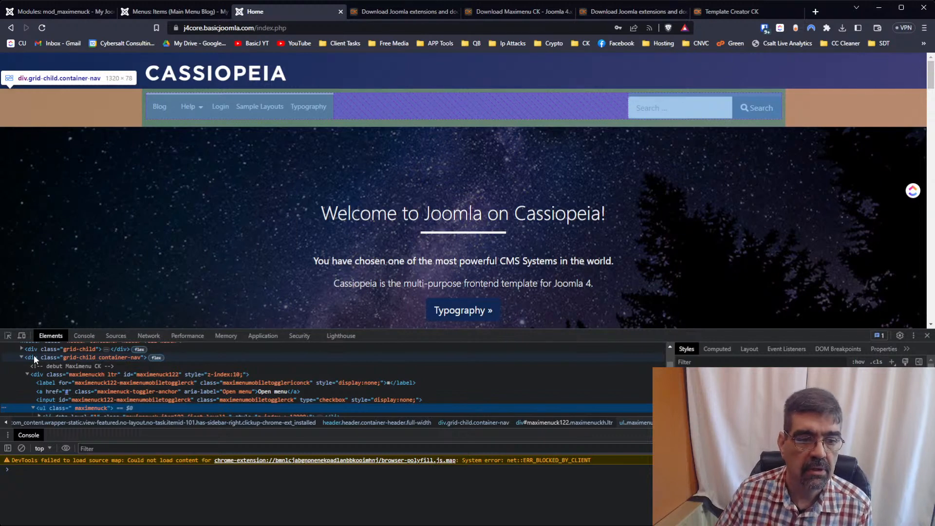
pyautogui.click(33, 358)
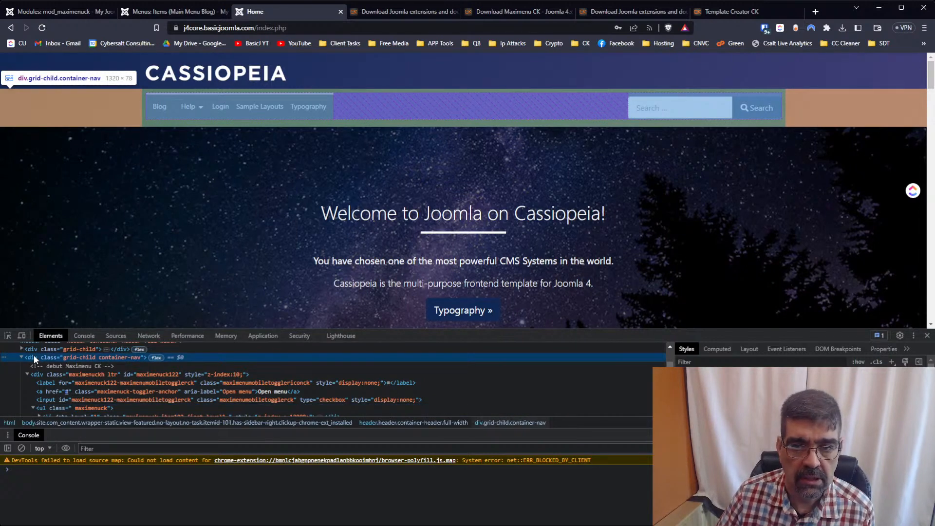
pyautogui.moveTo(184, 114)
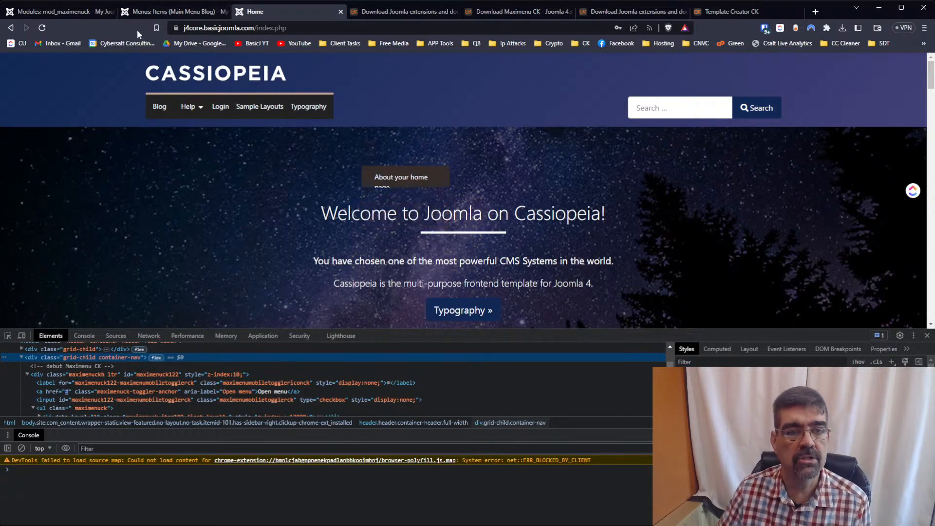
# Return to the Maximenu CK module and clear the submenu left and top positions in the Test 1 style
pyautogui.click(153, 11)
pyautogui.click(63, 11)
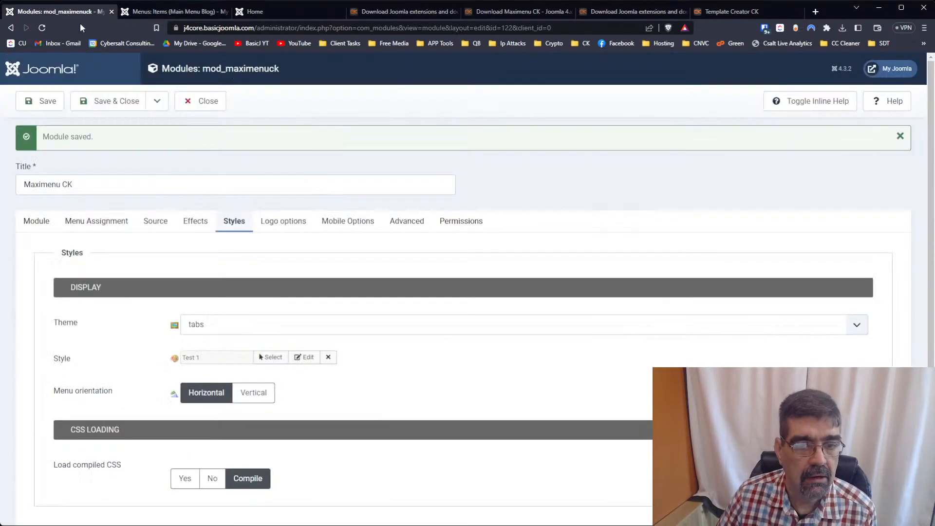
pyautogui.click(305, 357)
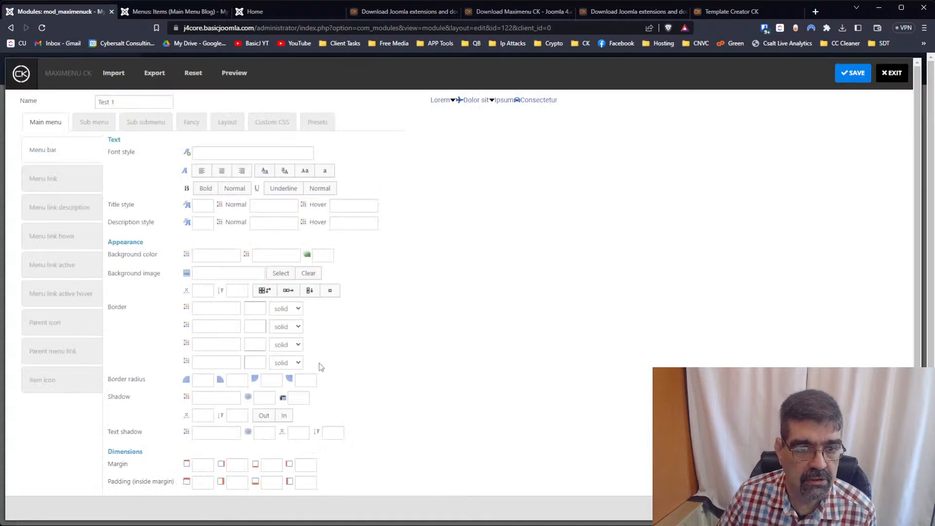
pyautogui.click(94, 122)
pyautogui.click(199, 242)
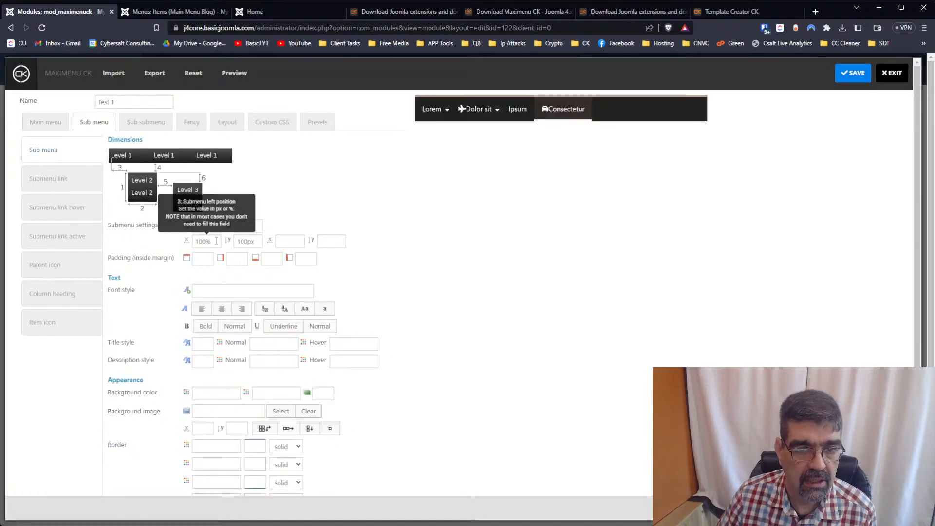
pyautogui.press('BackSpace')
pyautogui.press('Tab')
pyautogui.press('BackSpace')
pyautogui.click(491, 278)
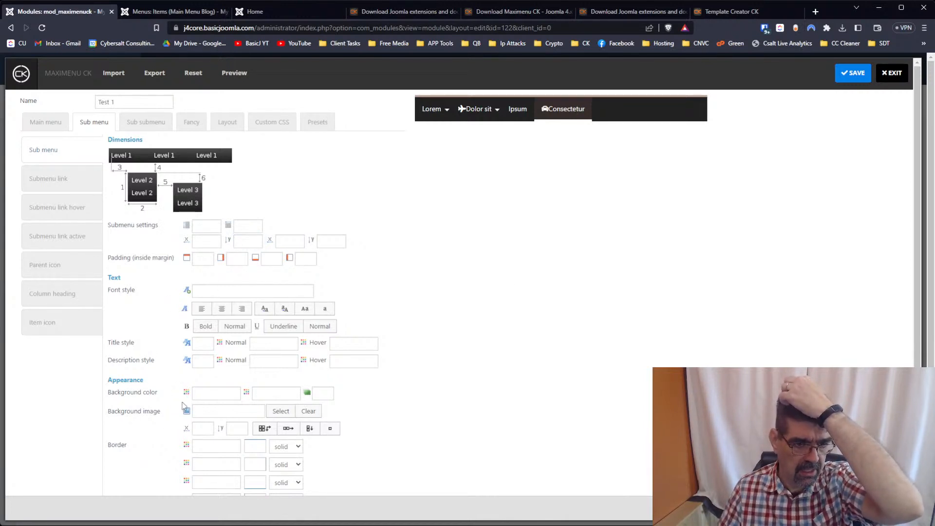
# Examine the style's submenu, Presets, Custom CSS, Menu bar and Item icon settings, and preview the Dolor sit dropdown
pyautogui.scroll(-2, 161, 419)
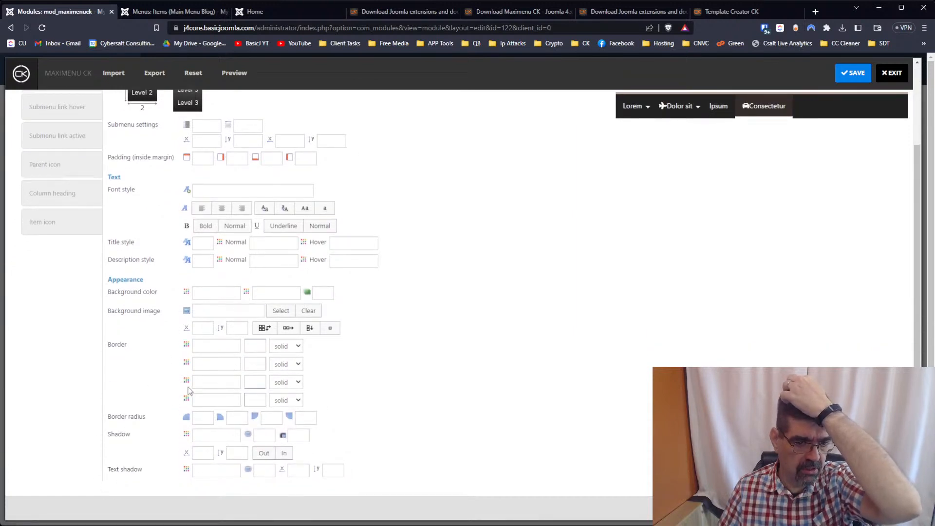
pyautogui.scroll(2, 167, 381)
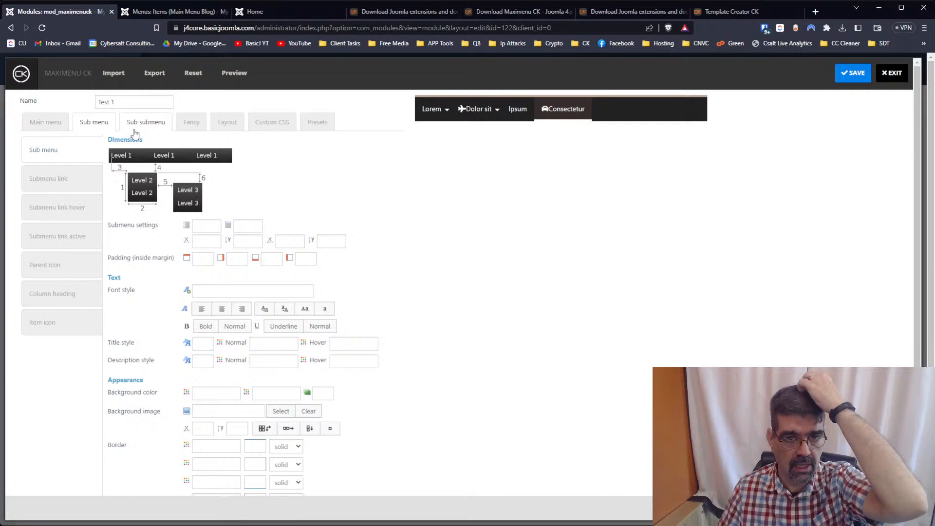
pyautogui.click(320, 124)
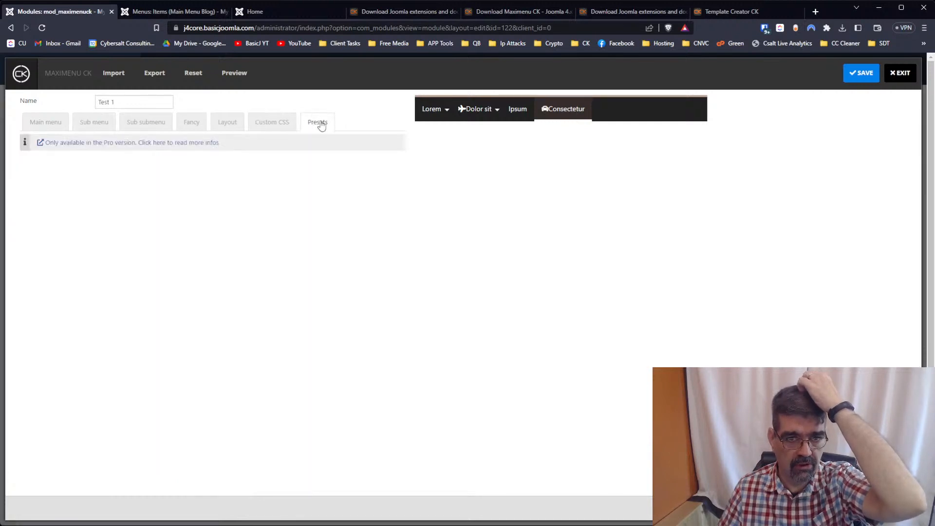
pyautogui.click(266, 124)
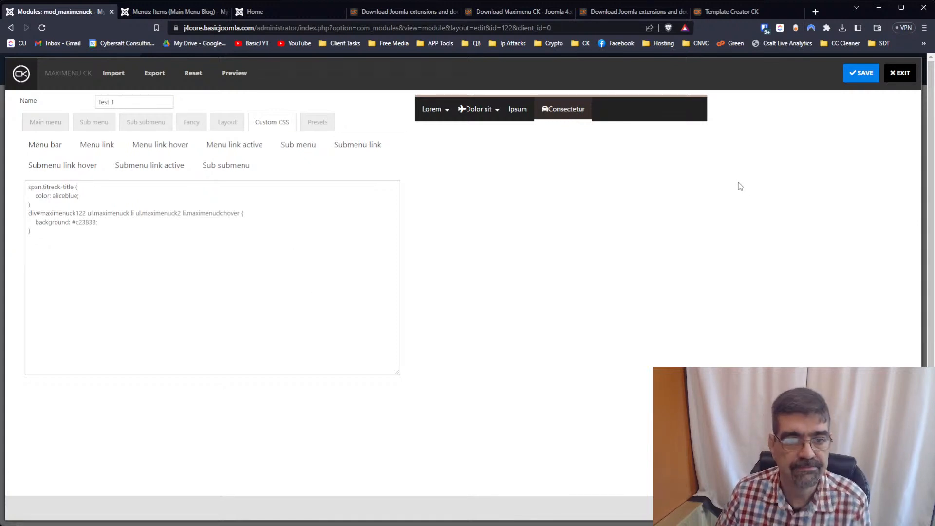
pyautogui.moveTo(477, 109)
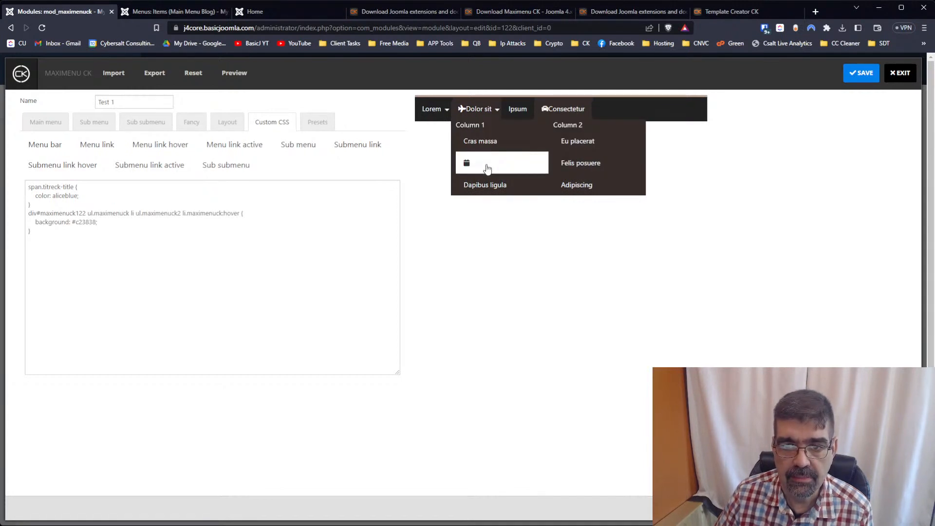
pyautogui.click(57, 128)
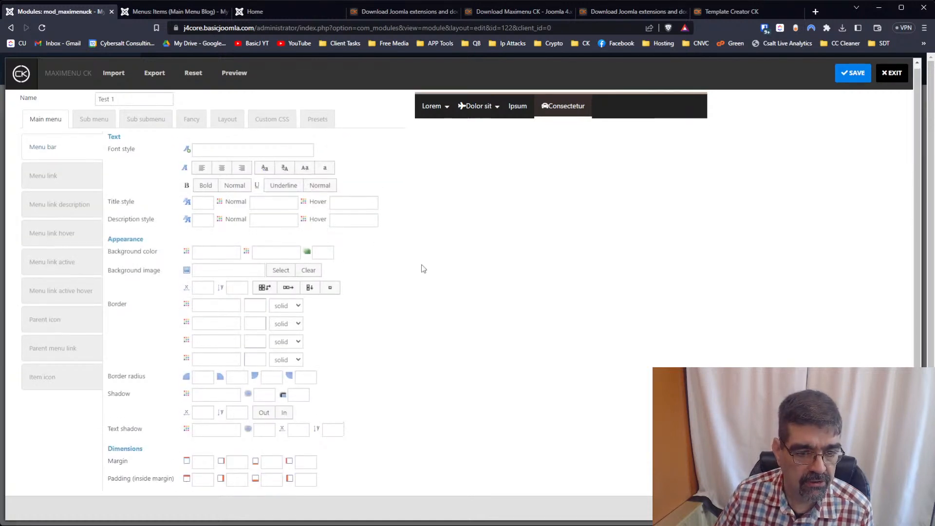
pyautogui.click(42, 390)
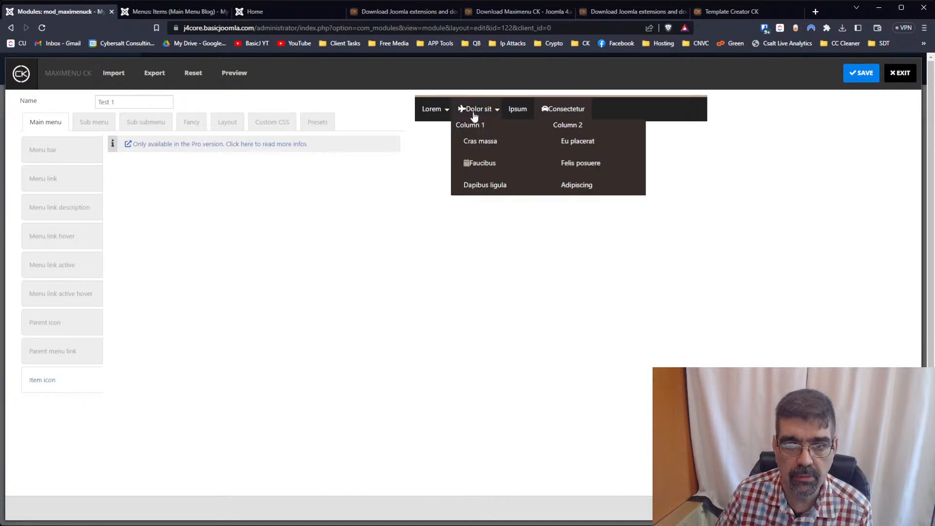
pyautogui.click(60, 149)
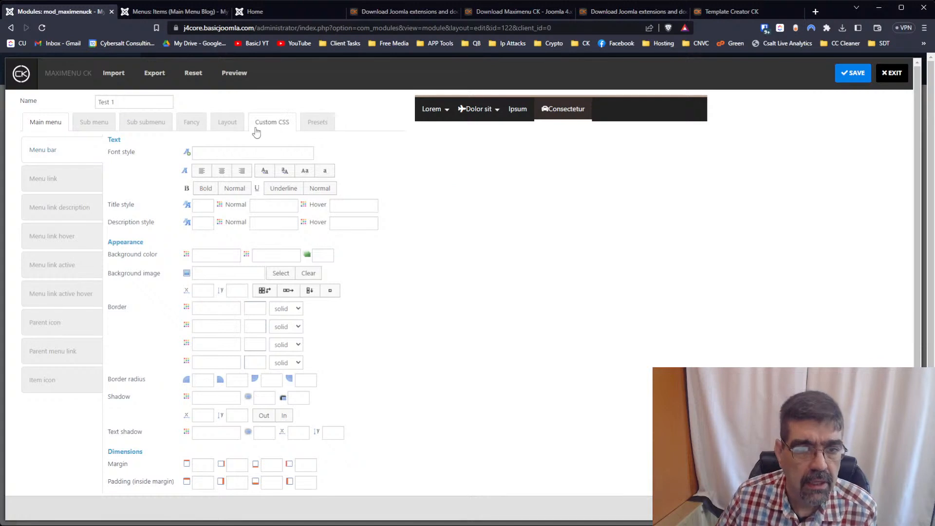
# Check the Fancy and Layout settings, and choose maple.jpg from the headers folder as the Fancy background image
pyautogui.click(200, 123)
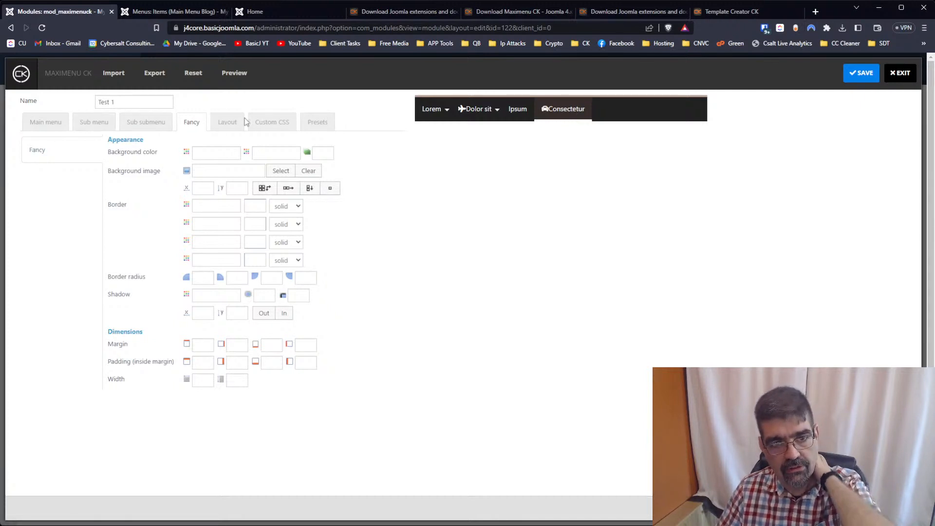
pyautogui.click(228, 123)
pyautogui.click(192, 122)
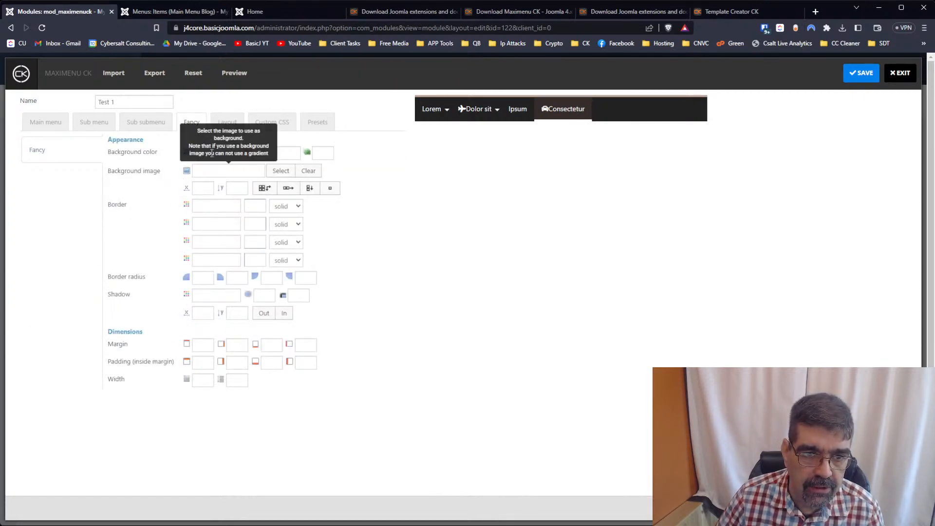
pyautogui.click(273, 171)
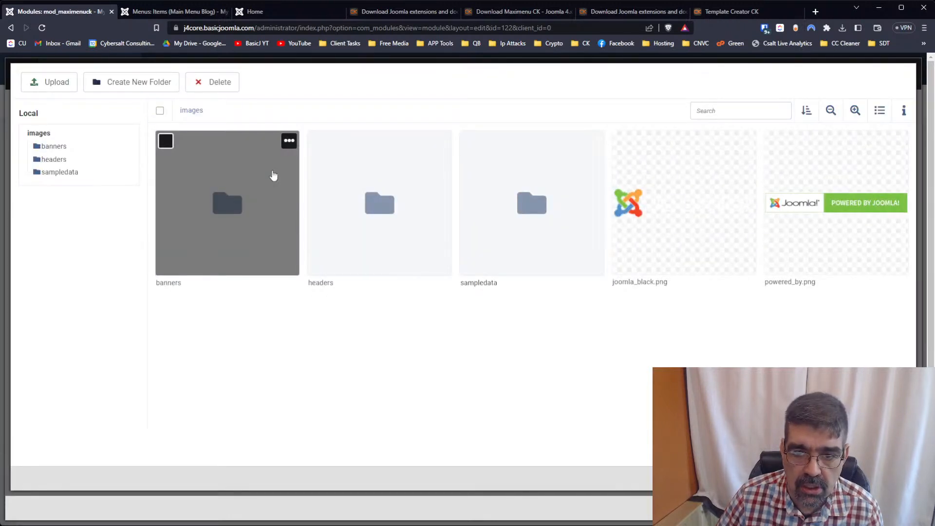
pyautogui.click(378, 221)
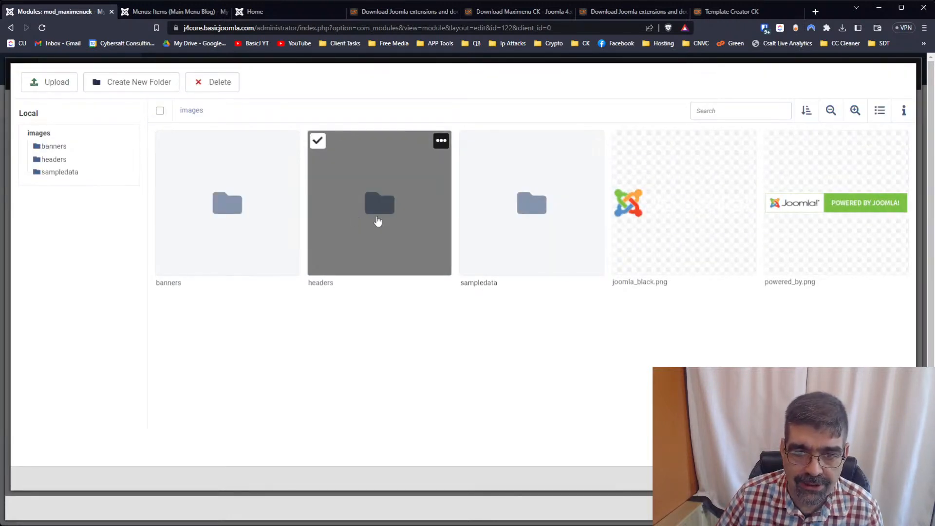
pyautogui.doubleClick(378, 222)
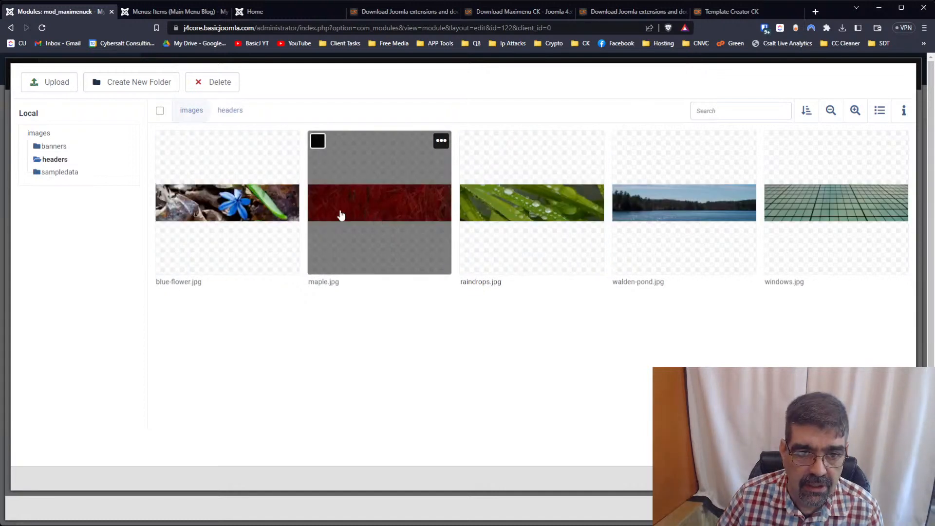
pyautogui.click(373, 213)
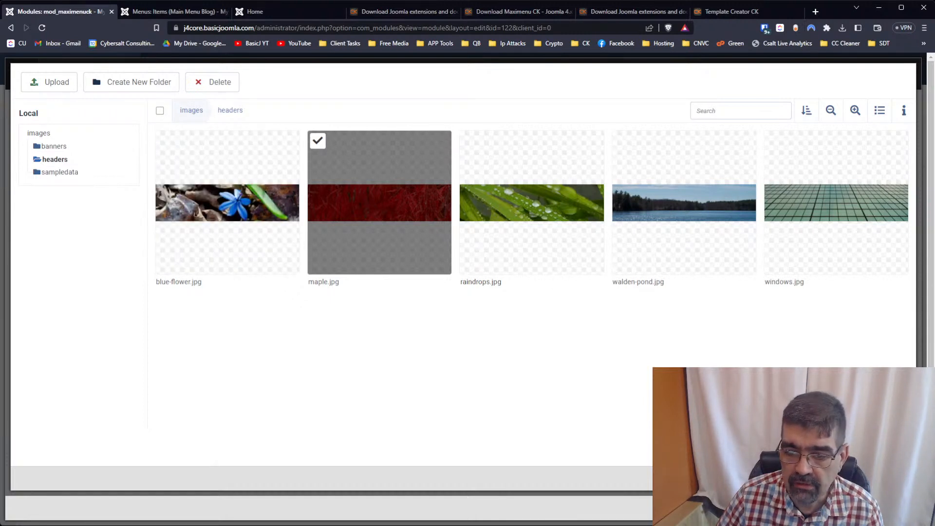
pyautogui.click(866, 479)
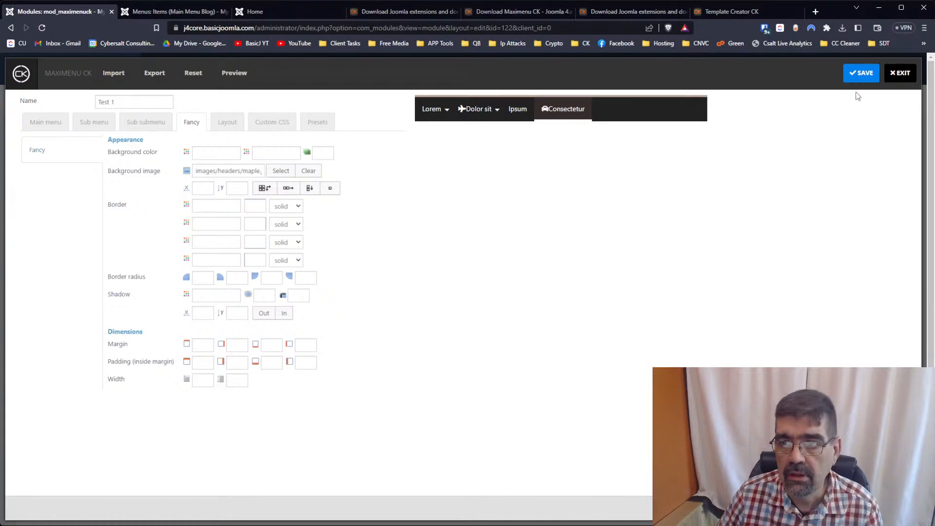
# Save and exit the Test 1 style, save the module, and check the Help submenu on the refreshed home page
pyautogui.click(900, 73)
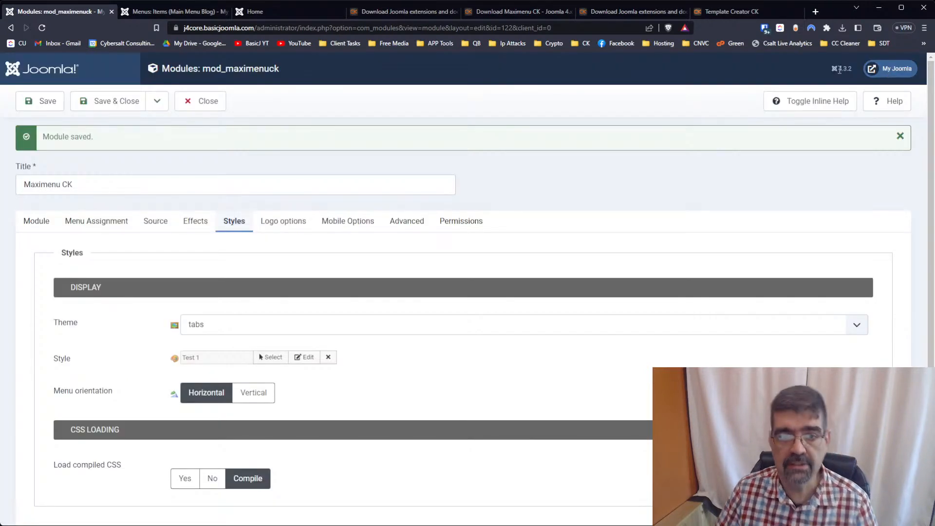
pyautogui.click(55, 105)
pyautogui.click(270, 13)
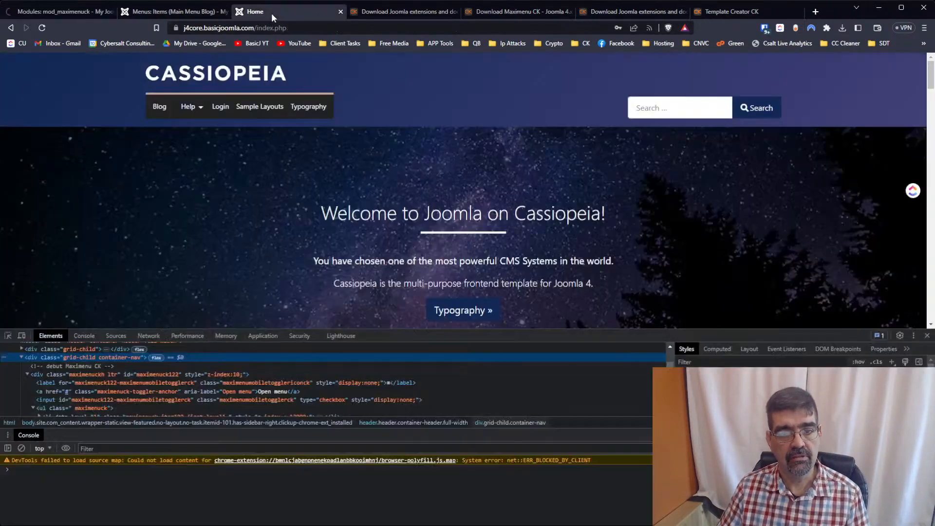
pyautogui.press('F5')
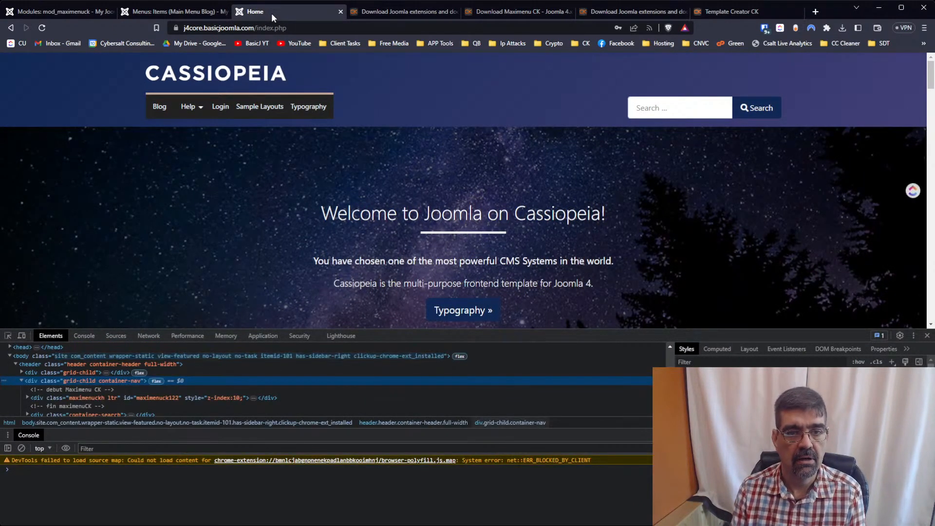
pyautogui.moveTo(195, 108)
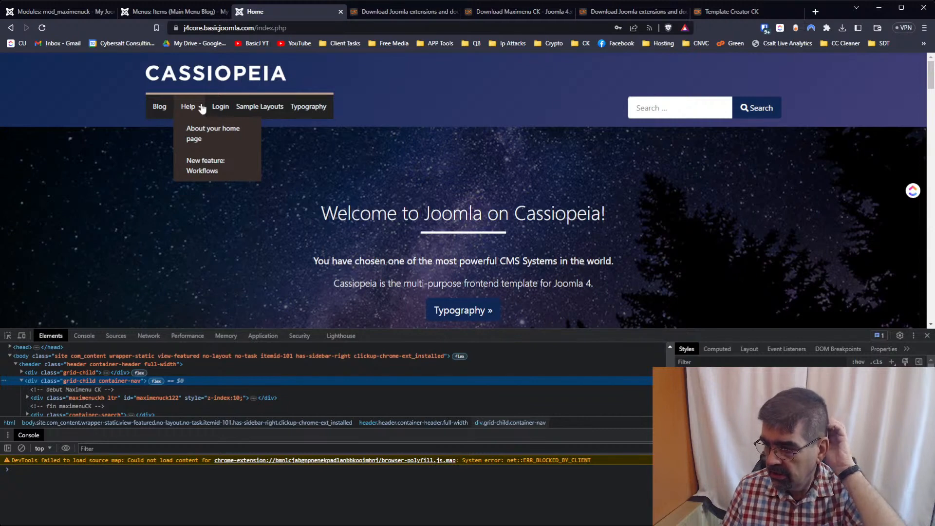
# Reopen the Test 1 style and try a Fancy background gradient from #47FF85 to #FF367F
pyautogui.click(71, 10)
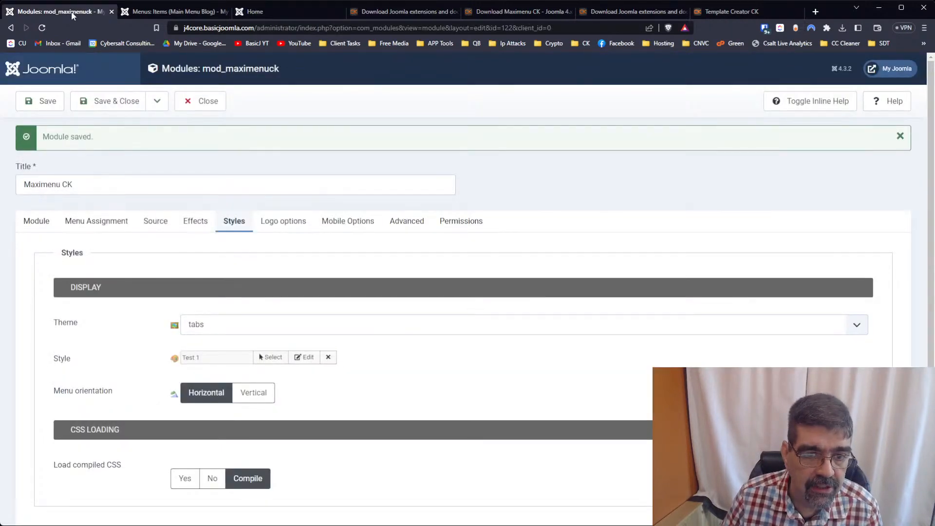
pyautogui.click(305, 357)
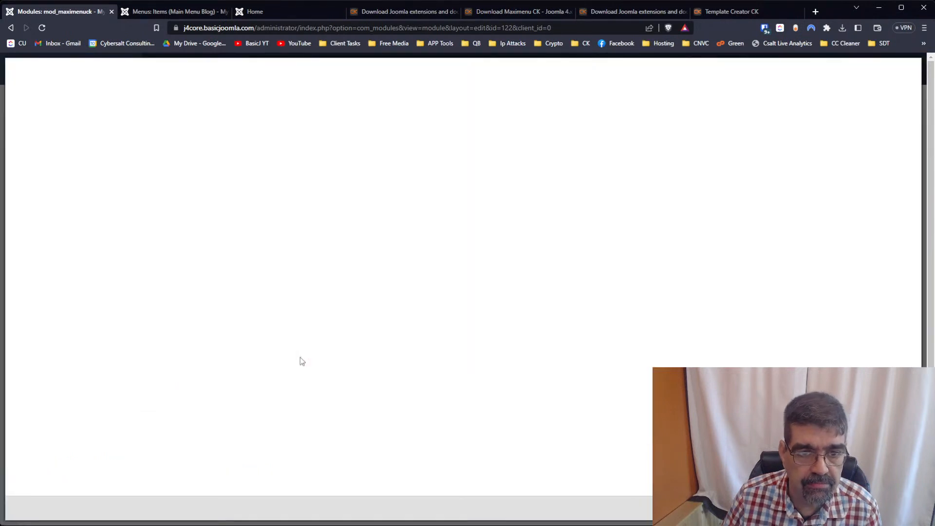
pyautogui.click(192, 122)
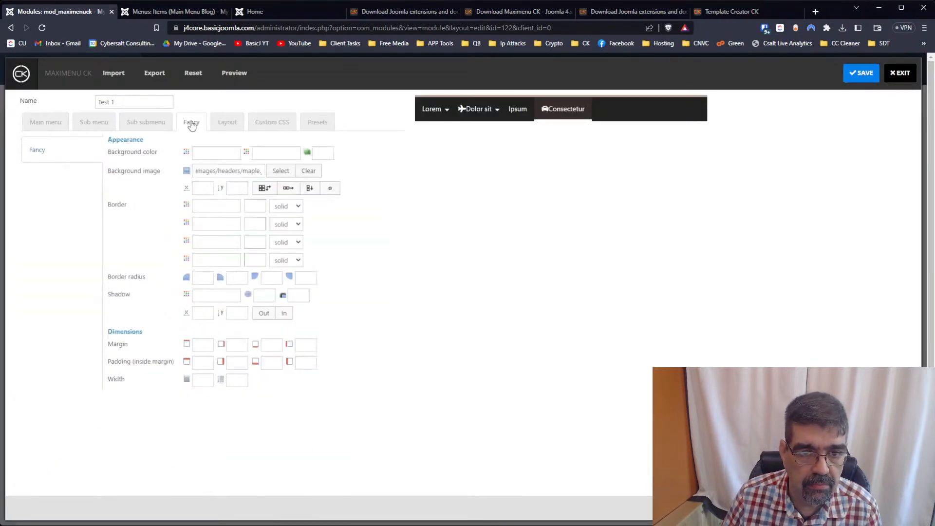
pyautogui.click(210, 152)
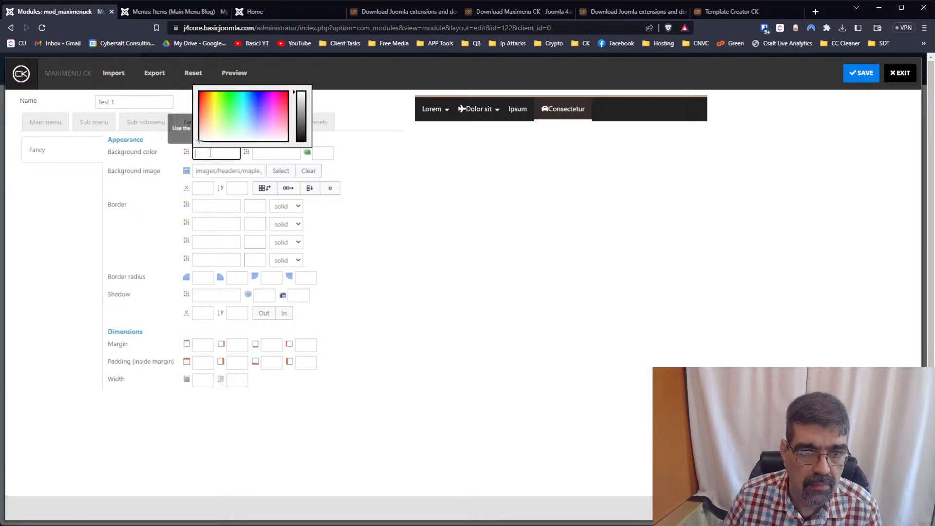
pyautogui.click(234, 105)
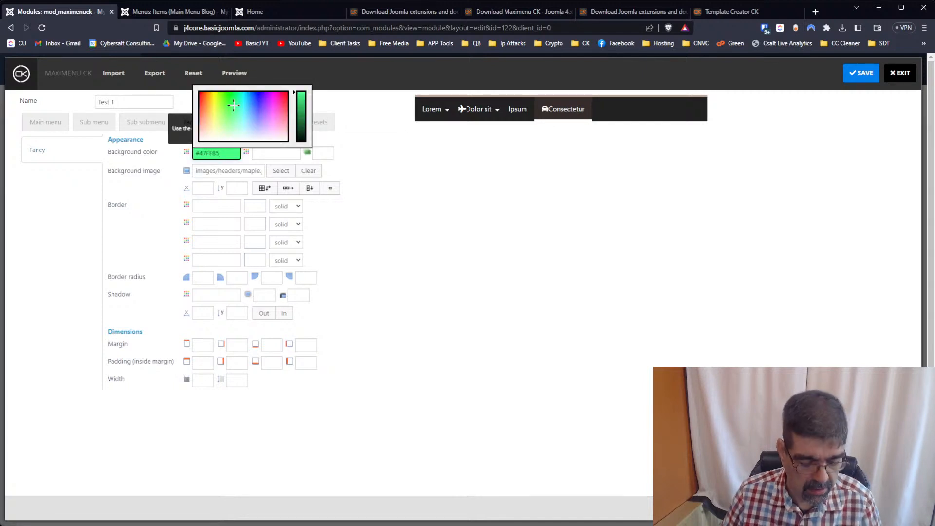
pyautogui.click(284, 154)
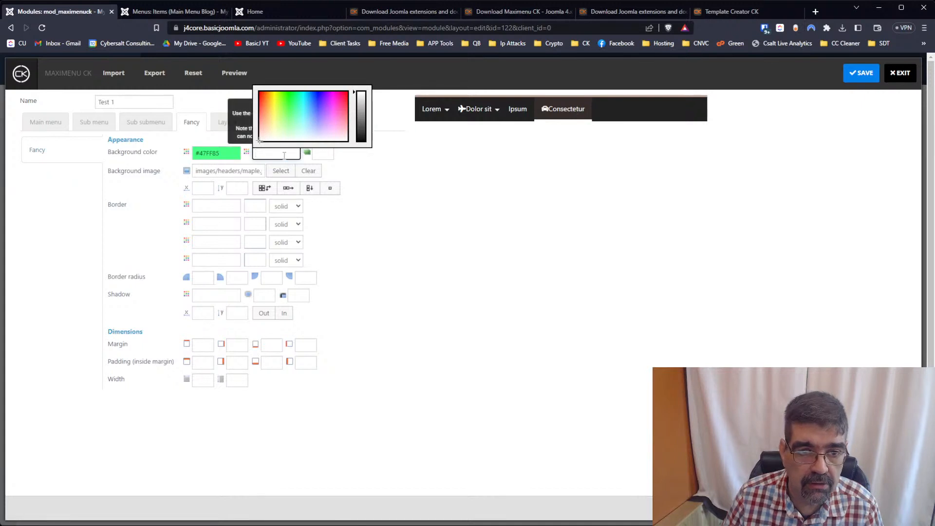
pyautogui.click(342, 102)
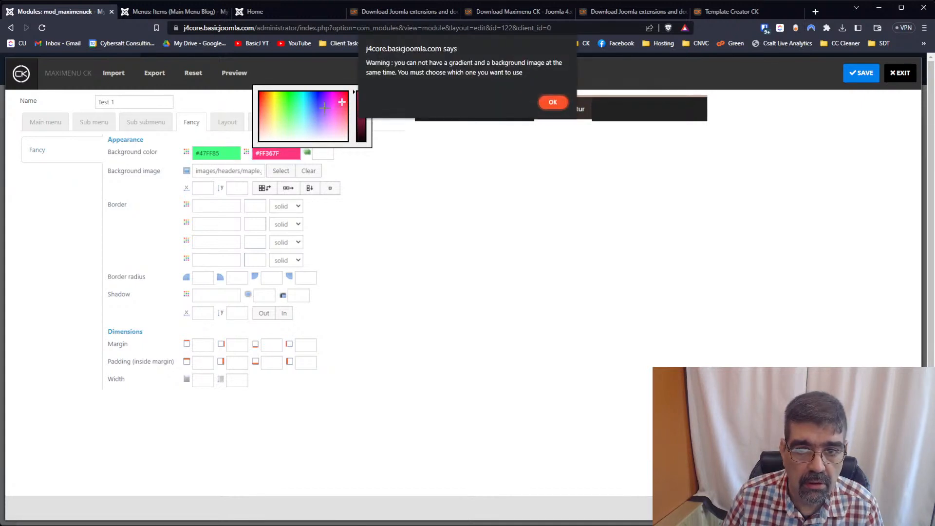
pyautogui.click(552, 103)
pyautogui.click(355, 202)
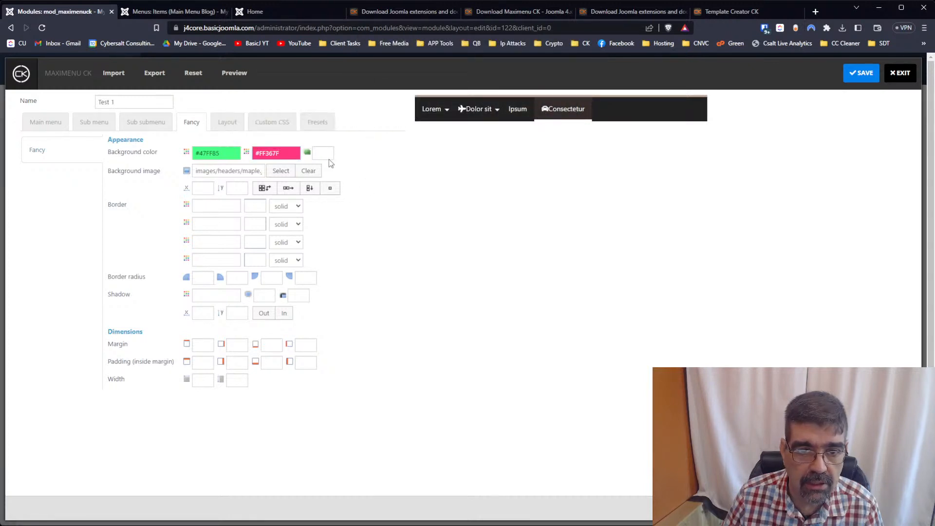
# Clear both Fancy background colors and set the background image to repeat horizontally
pyautogui.click(290, 150)
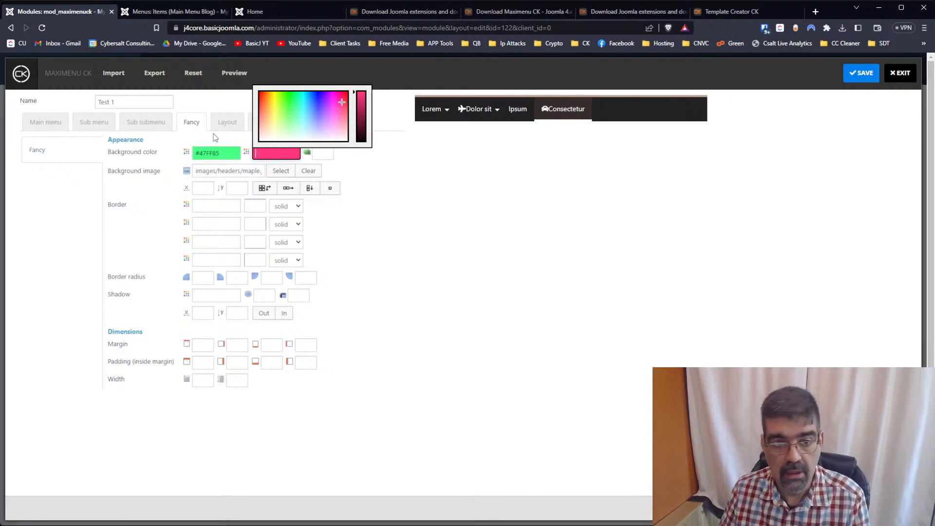
pyautogui.click(228, 155)
pyautogui.moveTo(227, 155); pyautogui.dragTo(165, 149)
pyautogui.press('Delete')
pyautogui.click(448, 187)
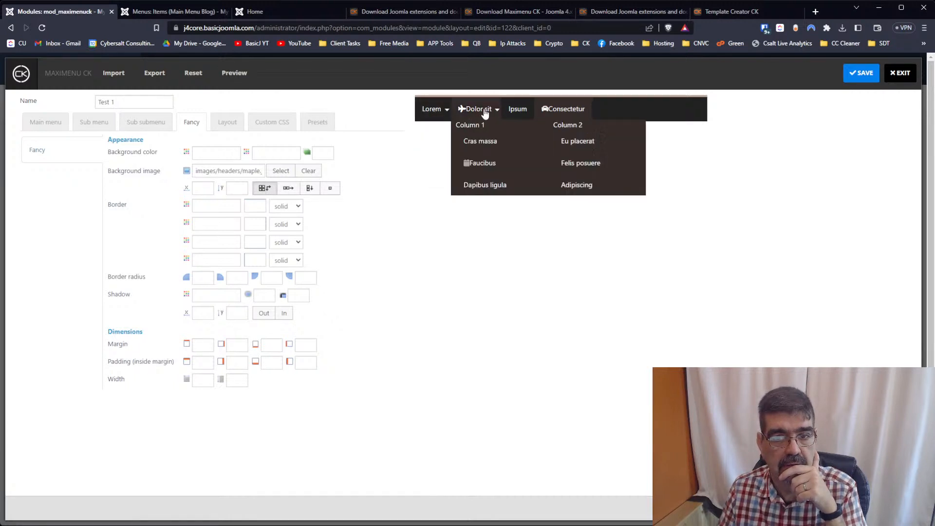
pyautogui.click(287, 191)
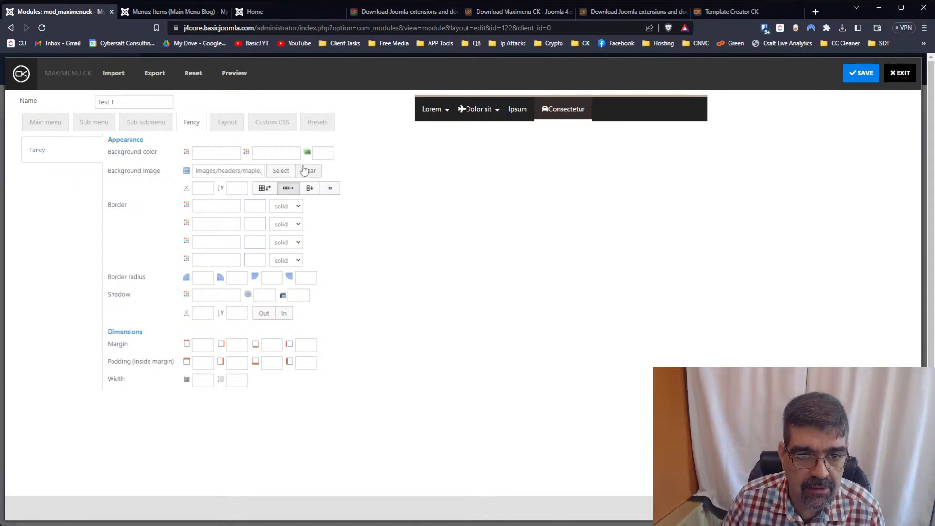
# Preview the style's layout in Vertical orientation, and set the orientation to Horizontal
pyautogui.click(238, 125)
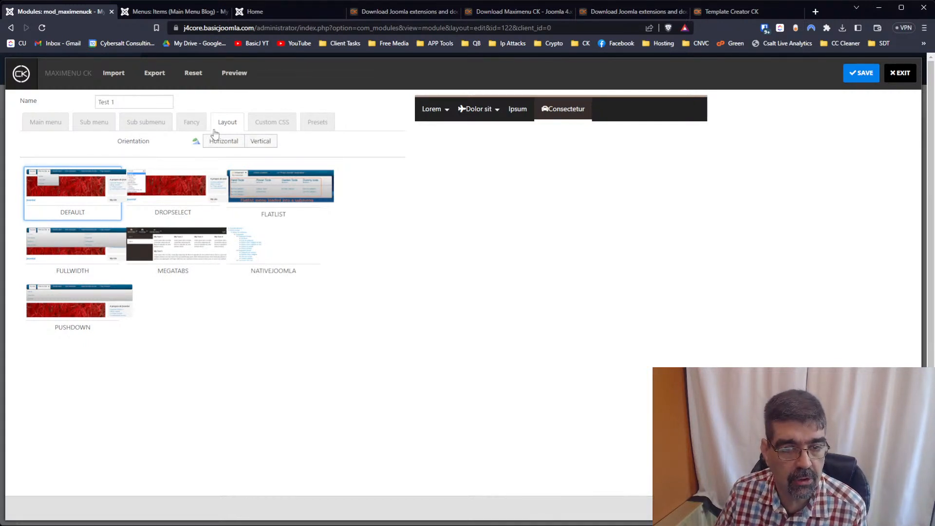
pyautogui.click(260, 144)
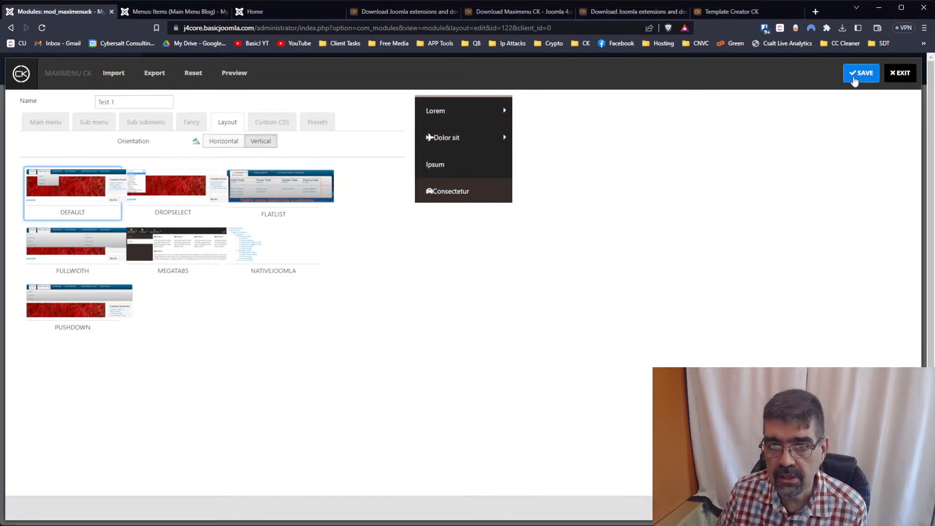
pyautogui.moveTo(471, 131)
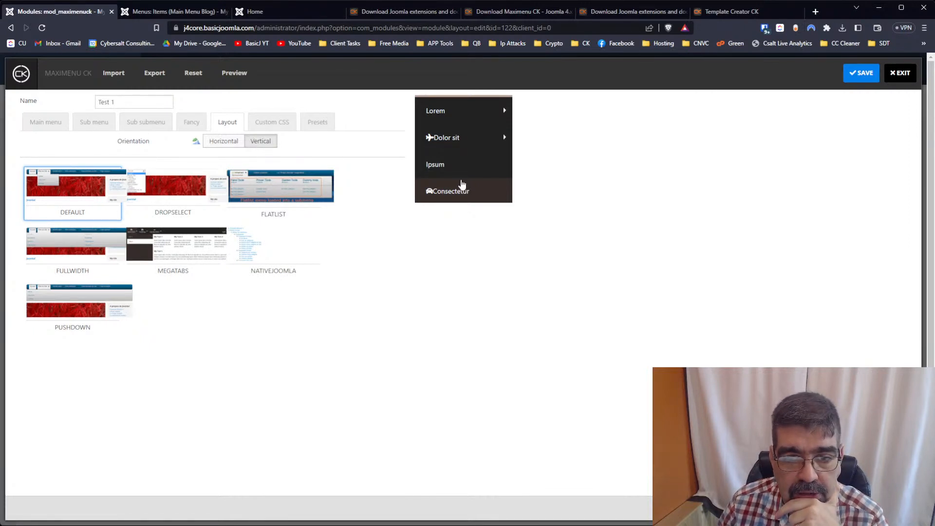
pyautogui.moveTo(475, 111)
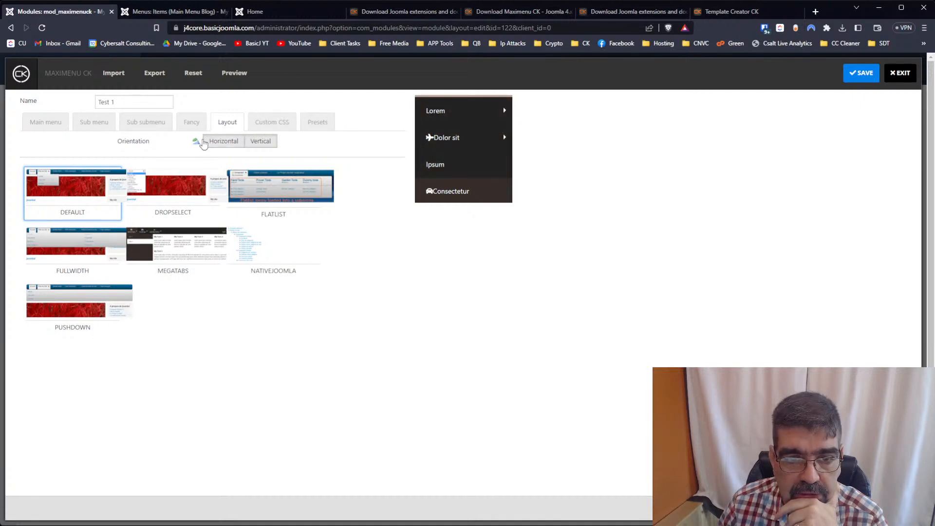
pyautogui.click(205, 142)
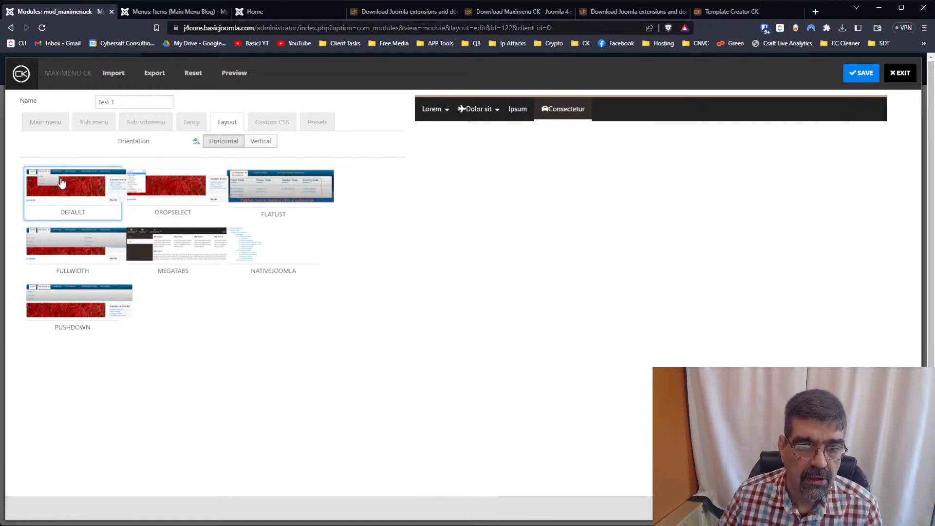
# Try the Flatlist and Nativejoomla layouts in the style preview
pyautogui.click(297, 195)
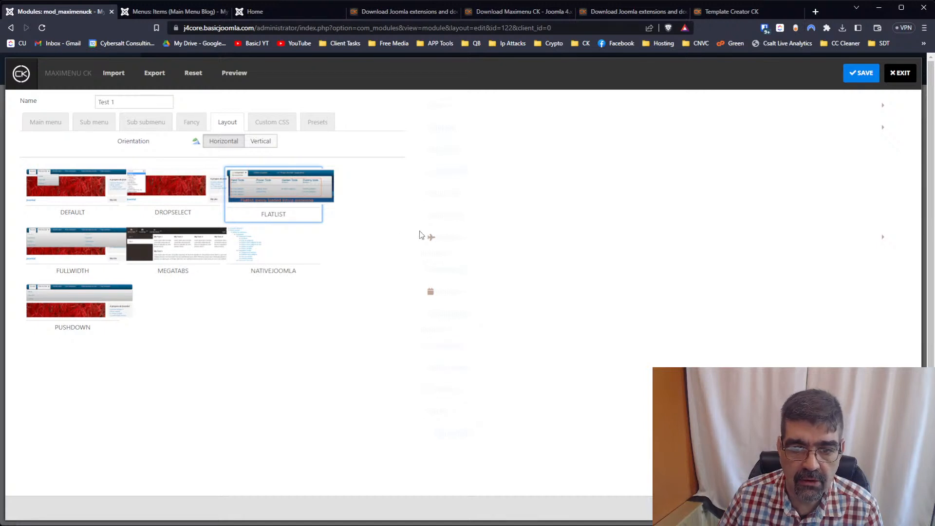
pyautogui.click(233, 143)
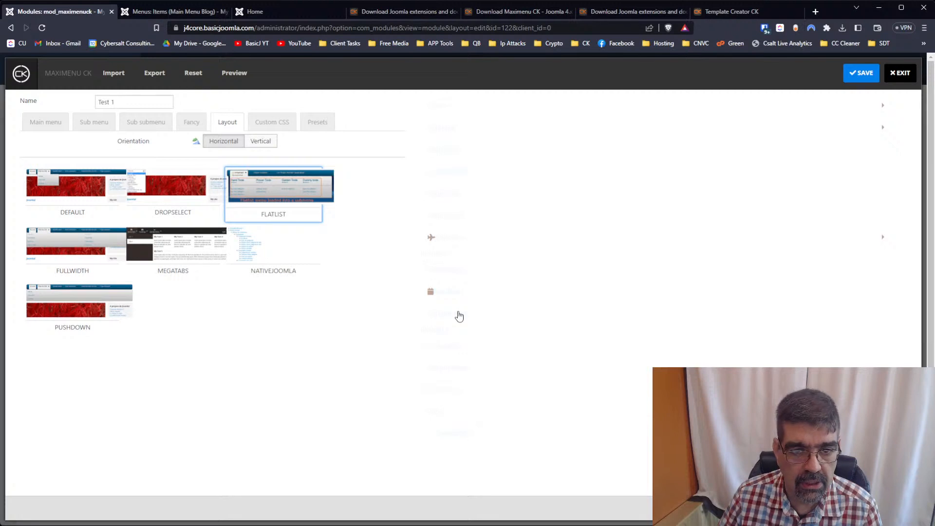
pyautogui.click(275, 251)
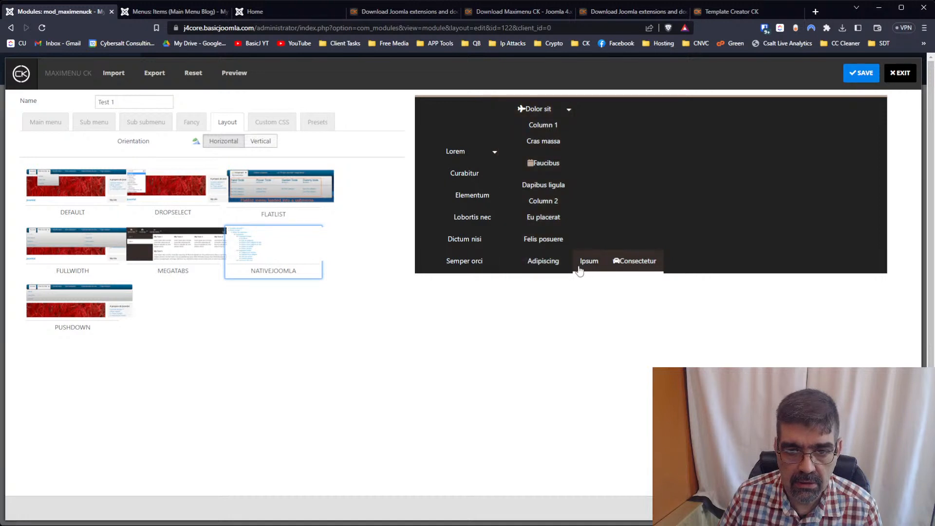
# Apply the Fullwidth layout to the Test 1 style, save and exit the style, and save the module
pyautogui.click(72, 258)
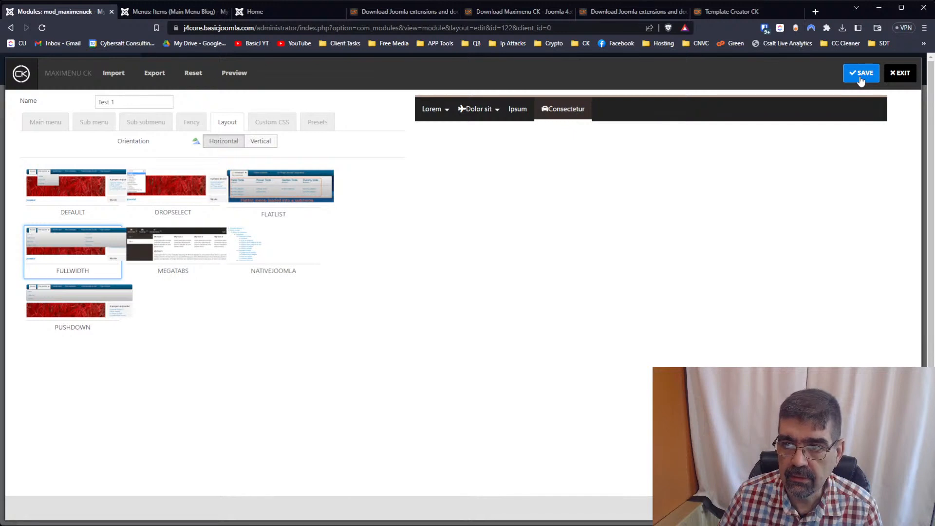
pyautogui.click(899, 73)
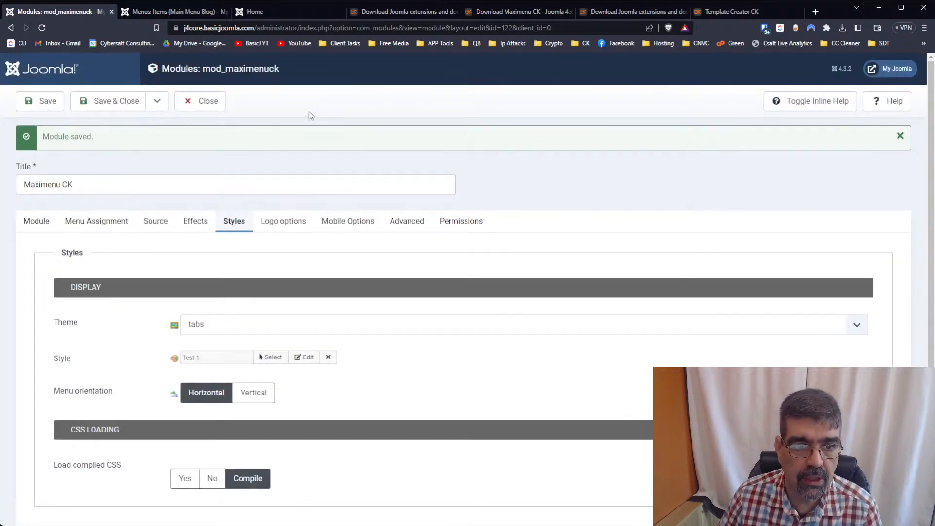
pyautogui.click(49, 101)
# Reload the site's home page and check how the main menu looks with the Fullwidth layout
pyautogui.click(268, 10)
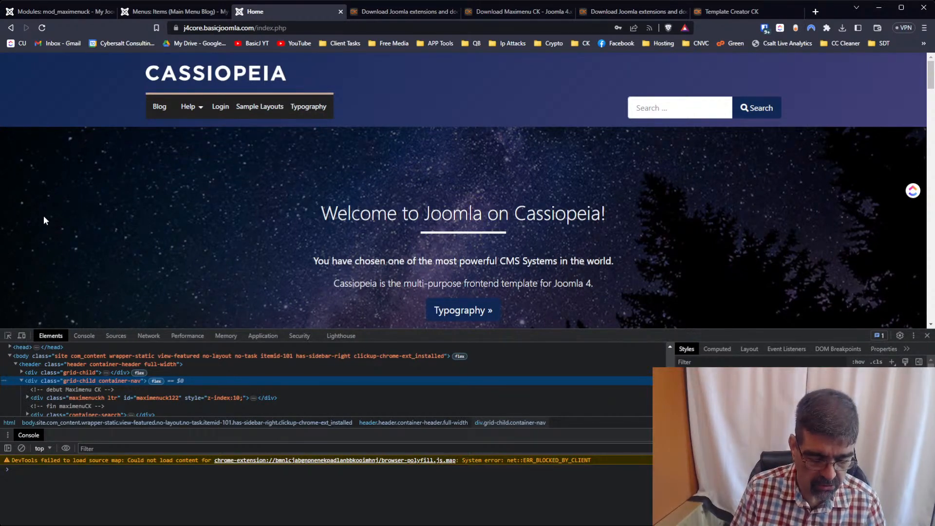
pyautogui.press('F5')
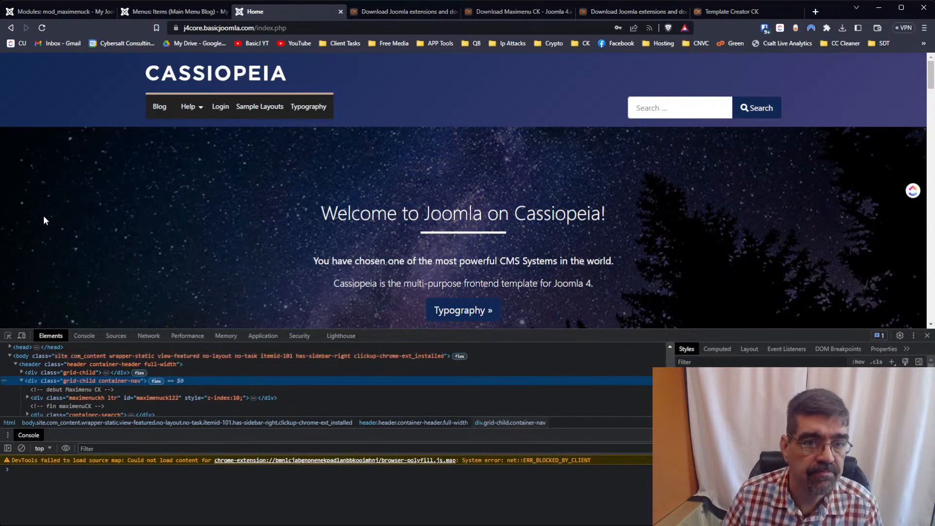
pyautogui.press('F5')
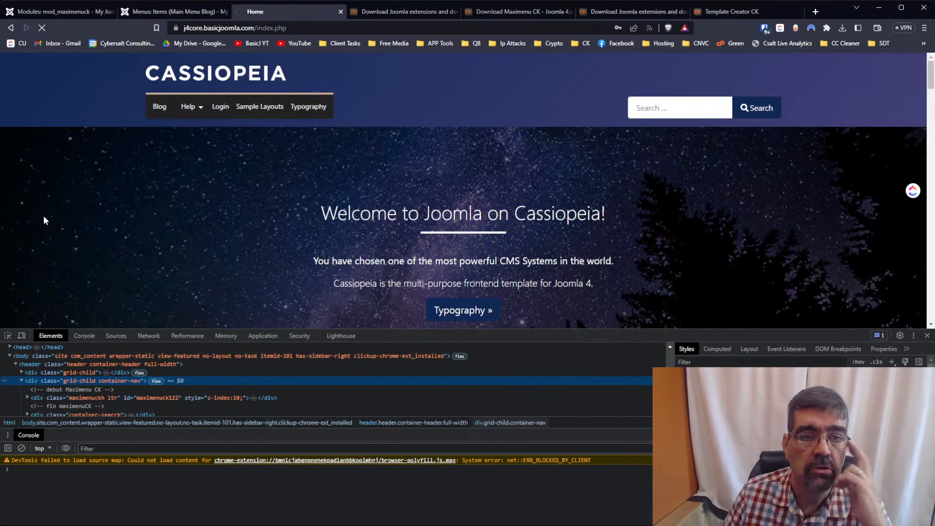
# Apply the Dropselect layout to the Test 1 style, save and exit the style, and save the module
pyautogui.click(45, 12)
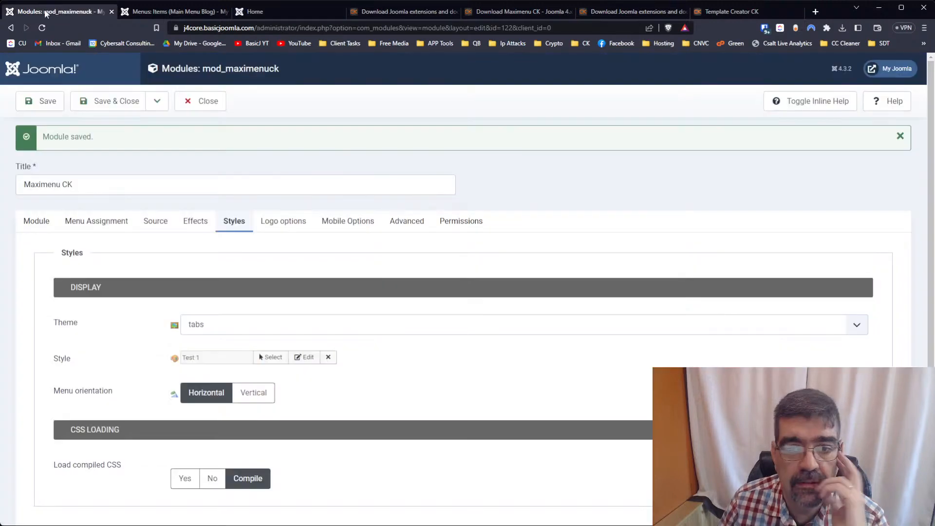
pyautogui.click(302, 359)
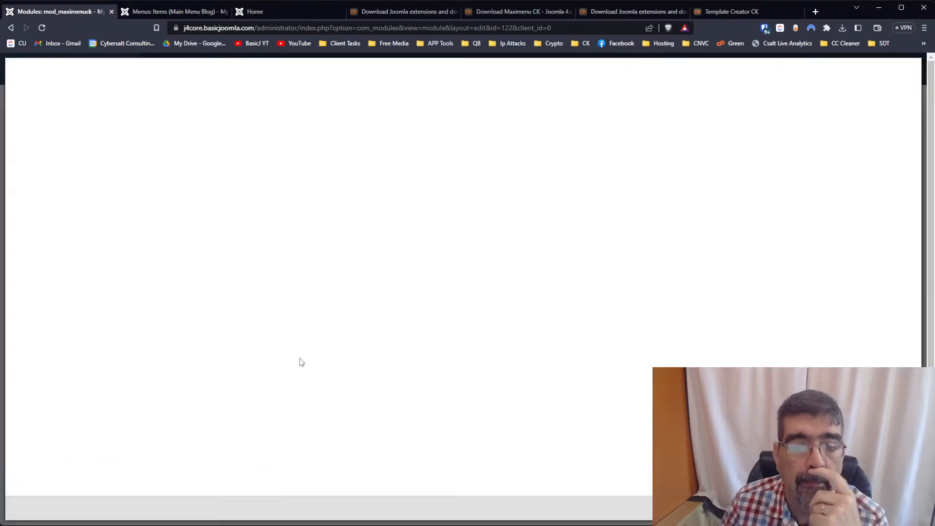
pyautogui.click(217, 125)
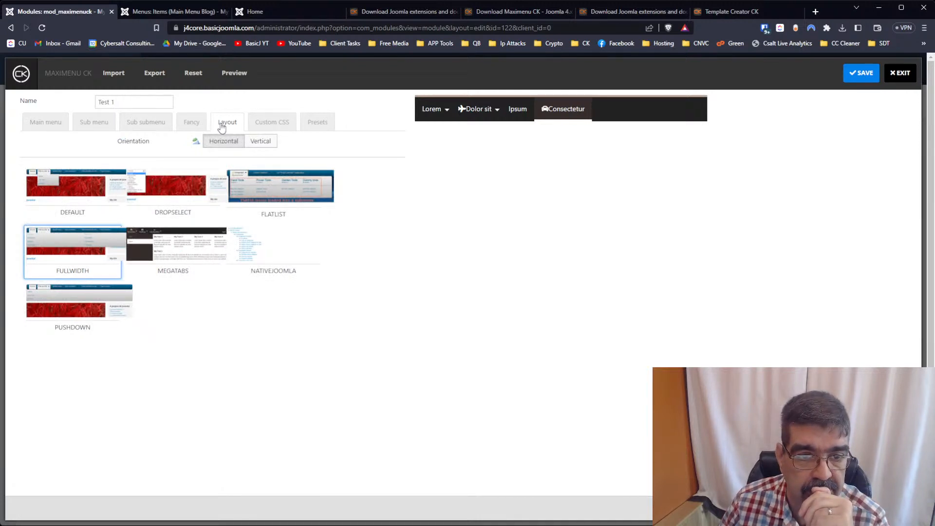
pyautogui.click(183, 186)
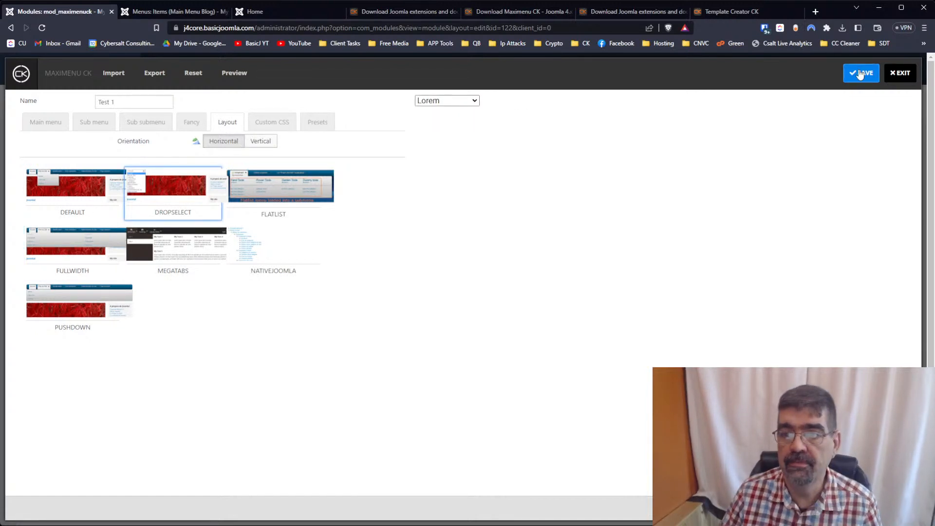
pyautogui.click(893, 77)
# Reload the site's home page and open the main menu's dropdown list to examine its entries
pyautogui.click(268, 11)
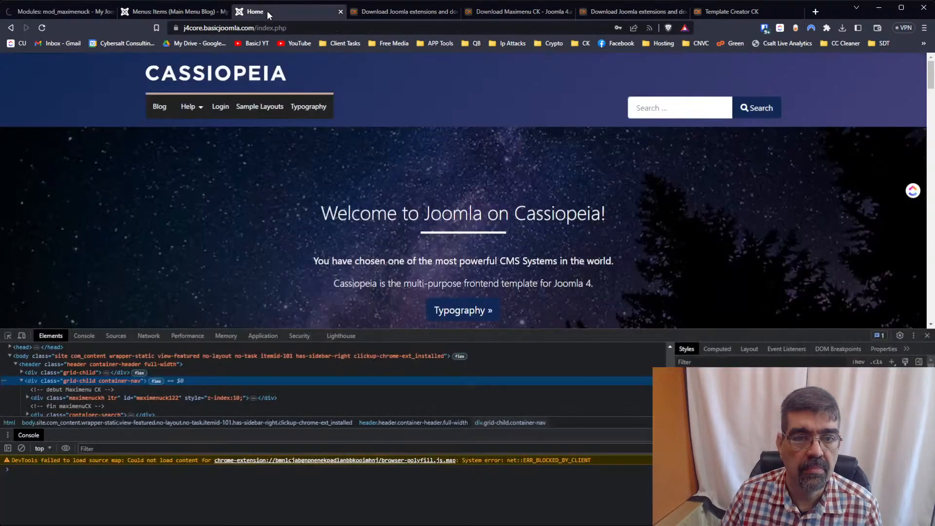
pyautogui.press('F5')
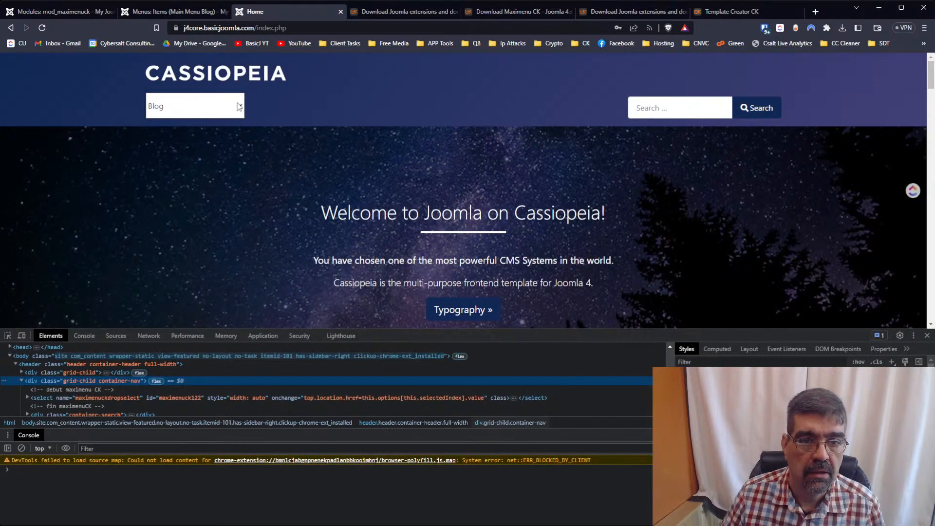
pyautogui.click(239, 107)
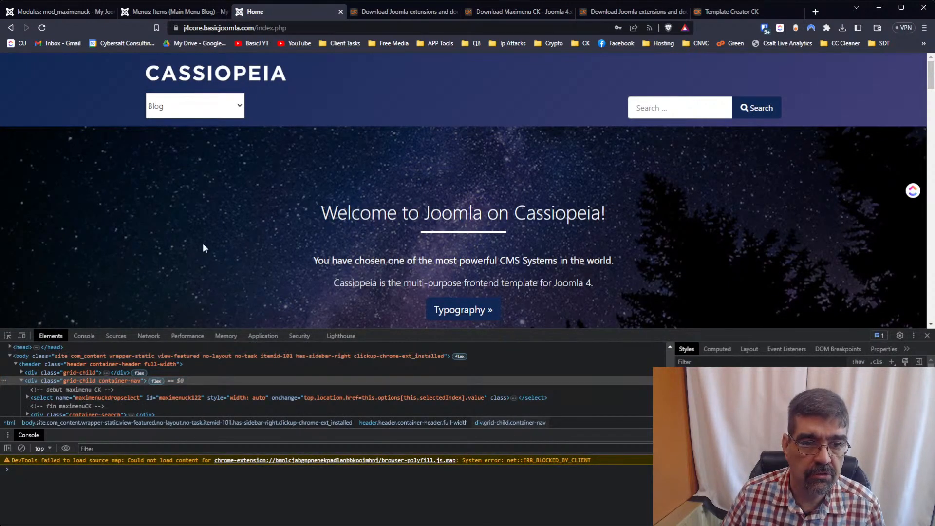
pyautogui.click(239, 107)
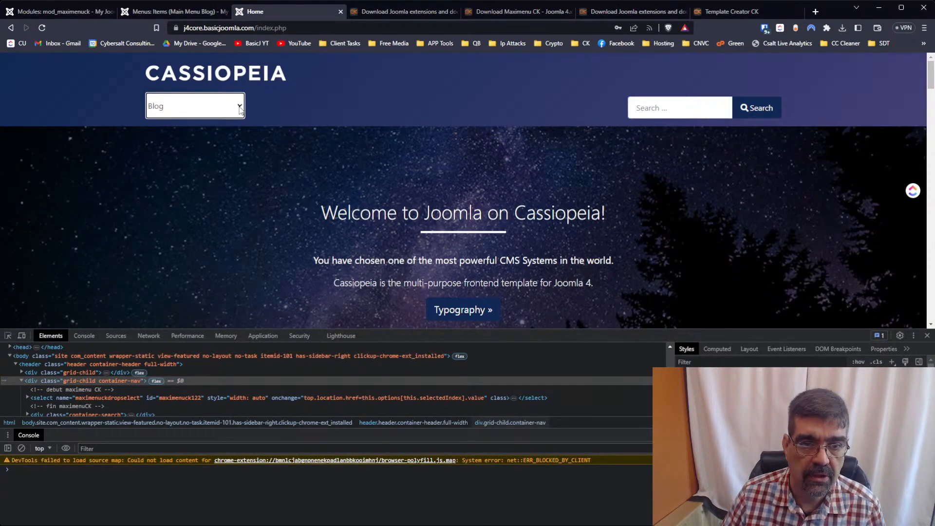
pyautogui.click(239, 109)
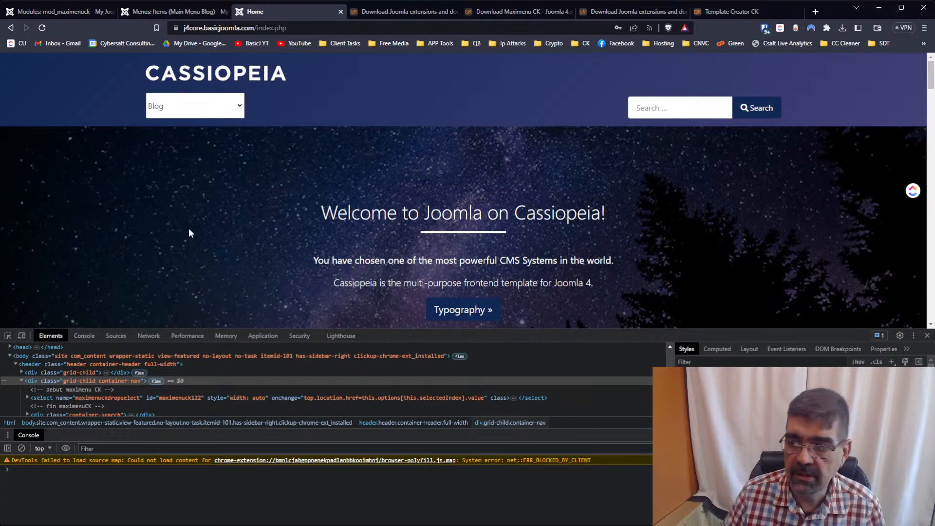
# Save the Test 1 style and the module with the Megatabs layout, and check the submenus on the reloaded home page
pyautogui.click(66, 11)
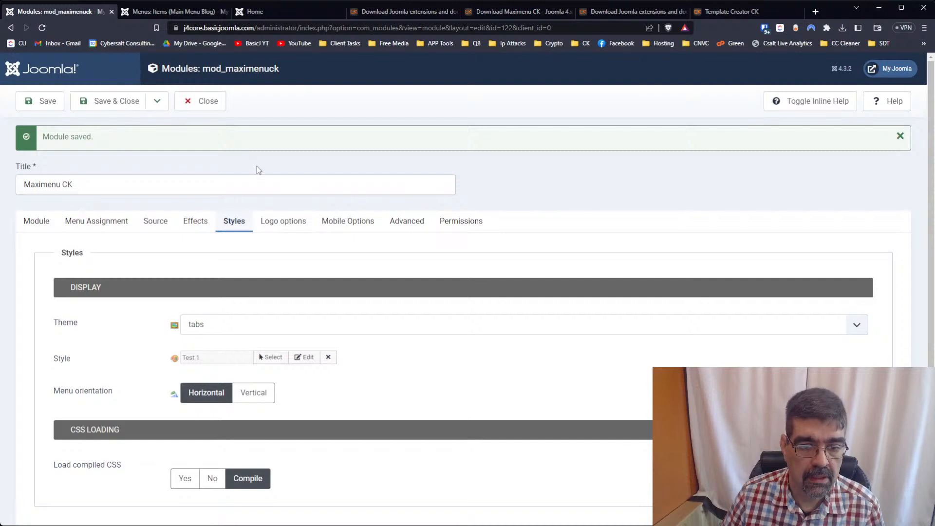
pyautogui.click(308, 358)
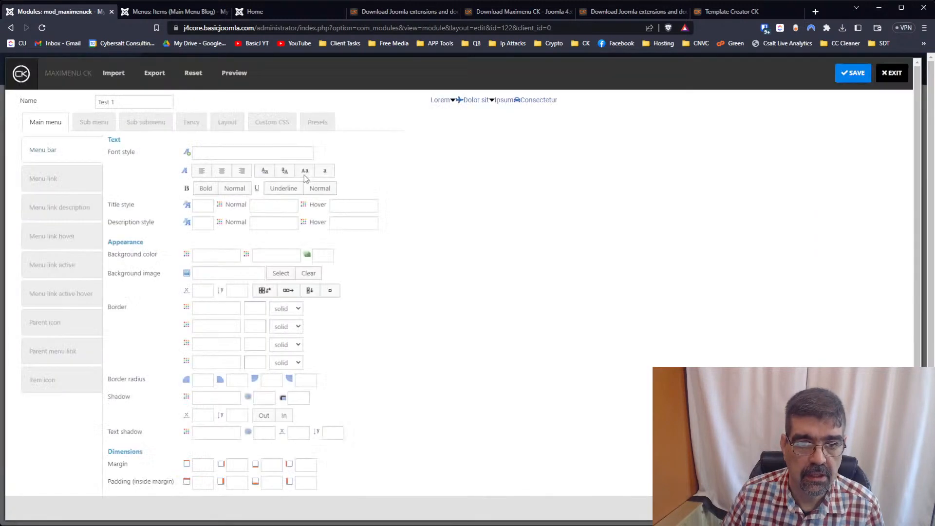
pyautogui.click(219, 129)
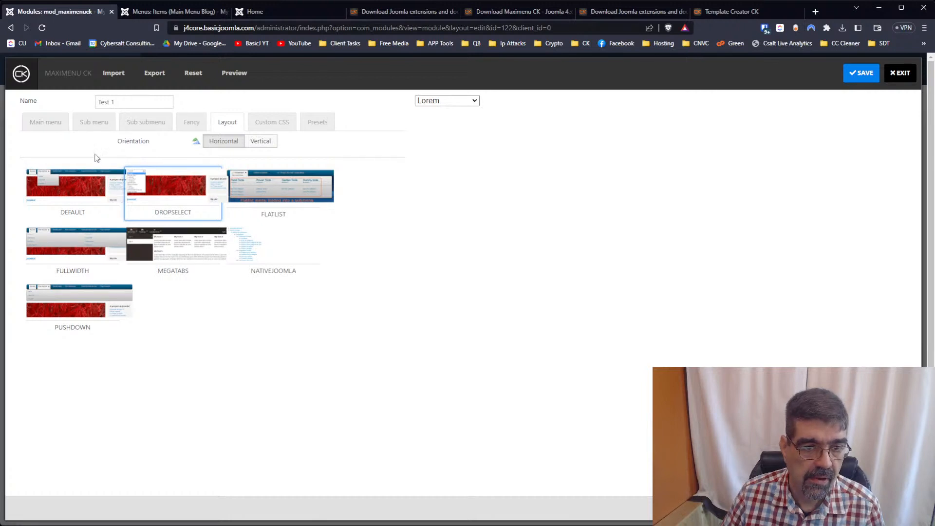
pyautogui.click(181, 249)
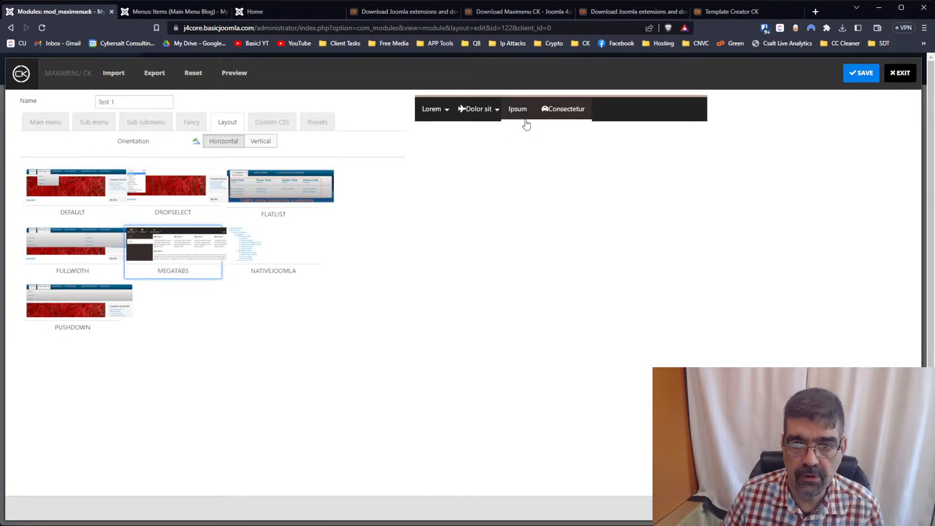
pyautogui.moveTo(487, 112)
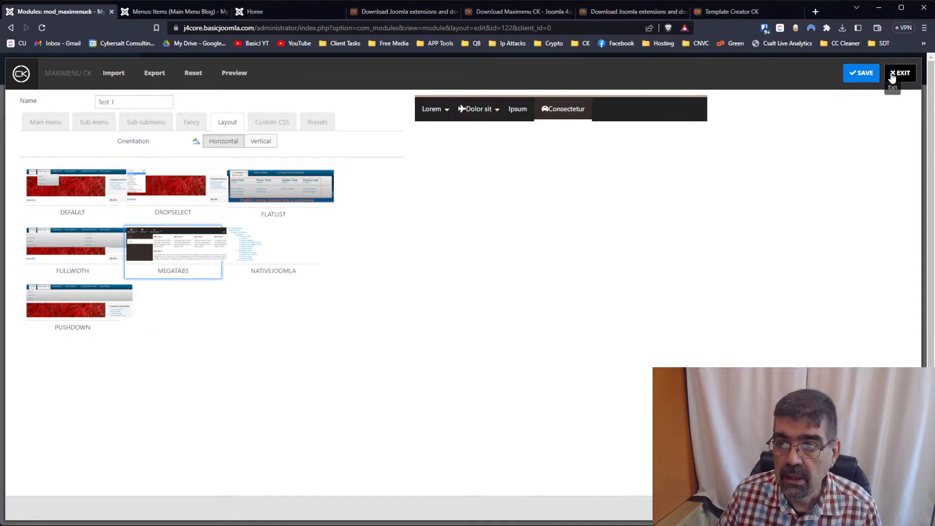
pyautogui.click(857, 78)
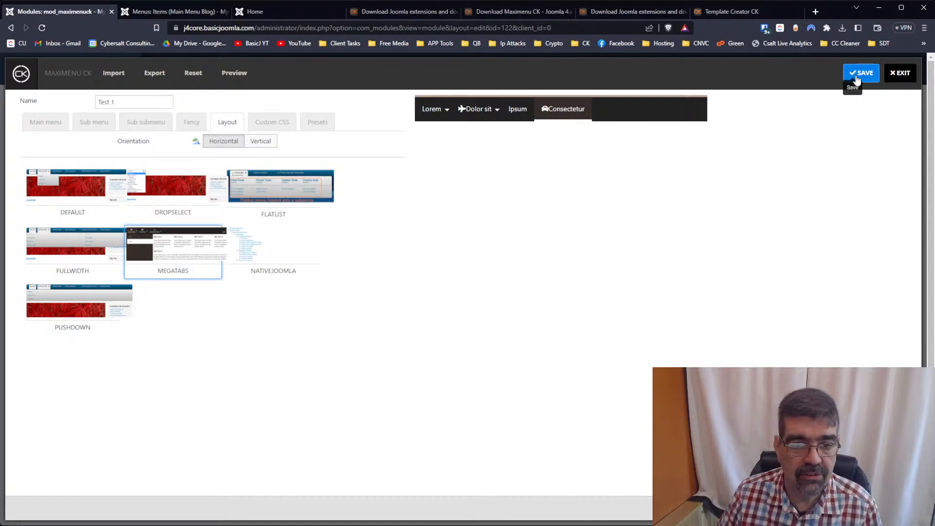
pyautogui.click(895, 80)
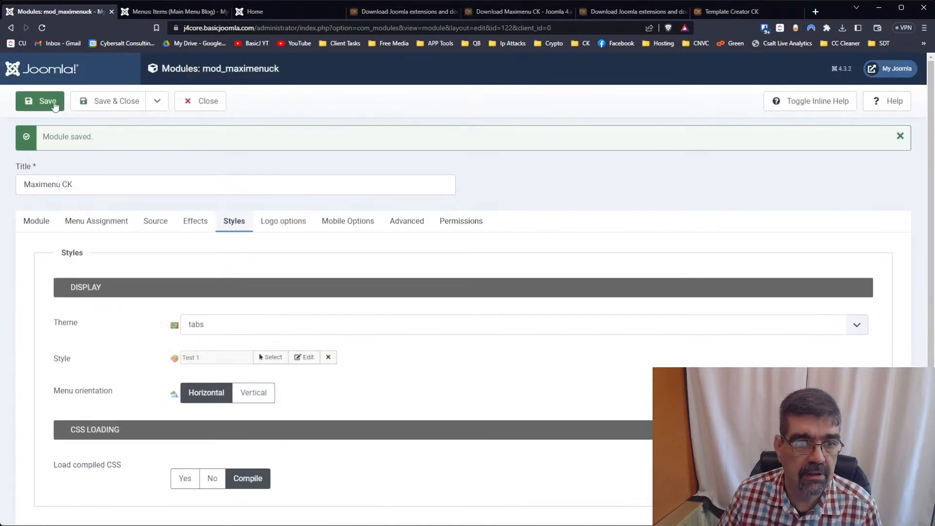
pyautogui.click(39, 100)
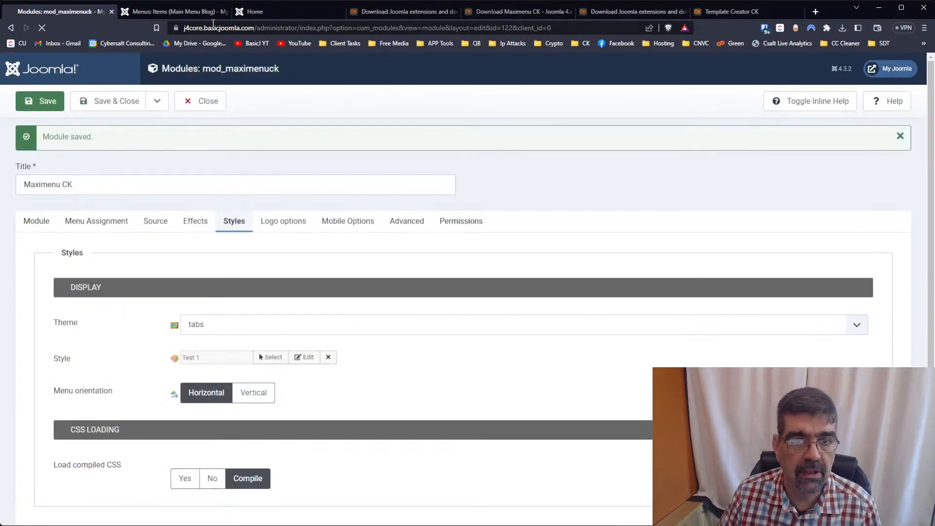
pyautogui.click(249, 14)
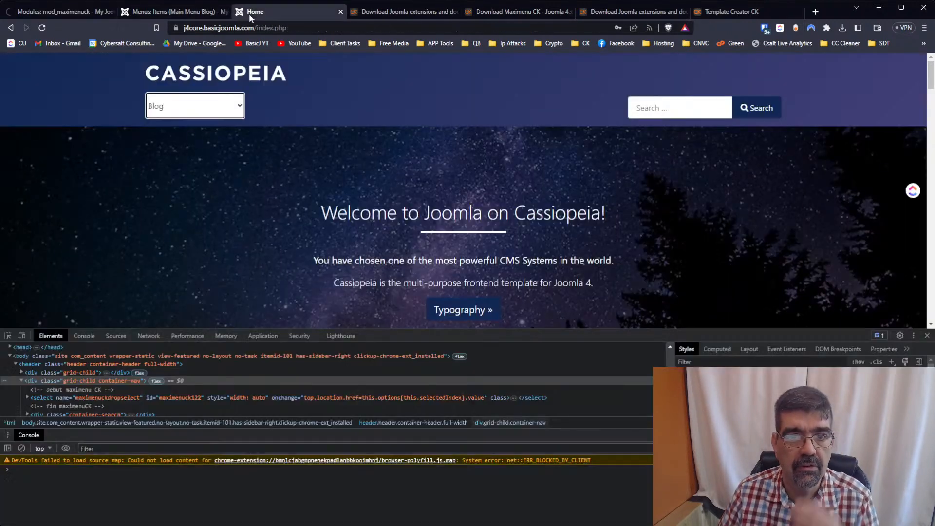
pyautogui.click(43, 29)
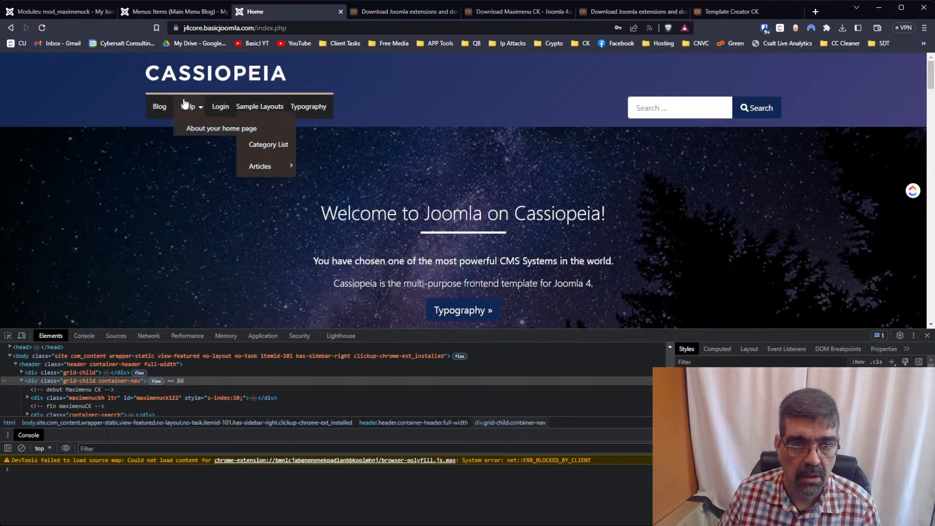
# Review the items and nesting of the Main Menu Blog menu in the administrator
pyautogui.click(161, 11)
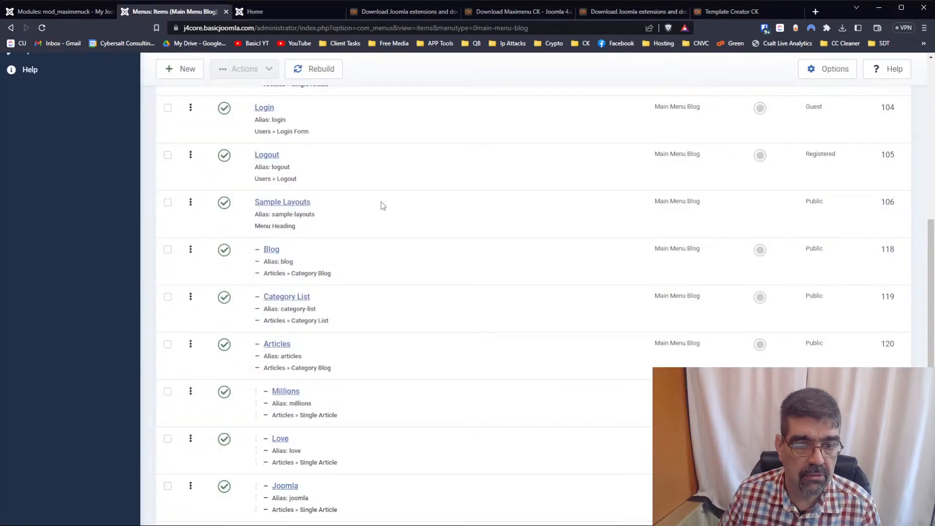
pyautogui.scroll(-2, 397, 200)
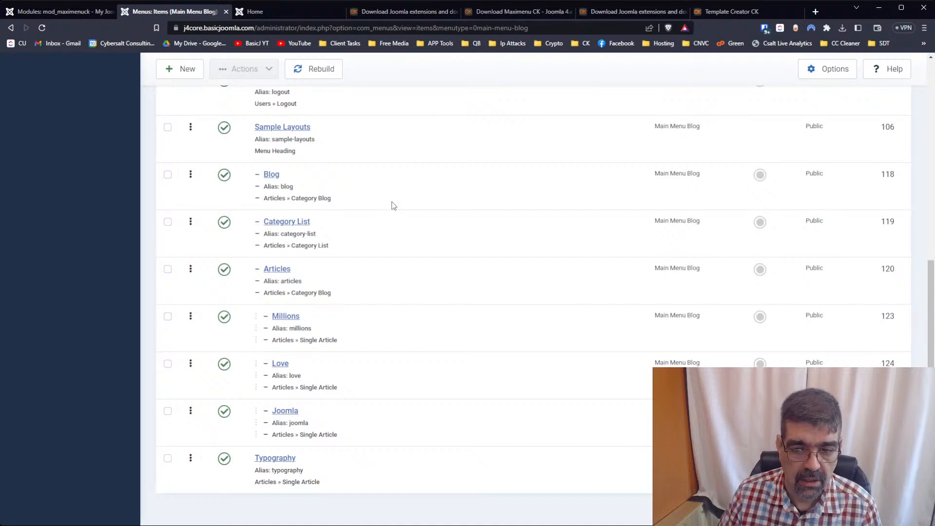
pyautogui.scroll(6, 393, 205)
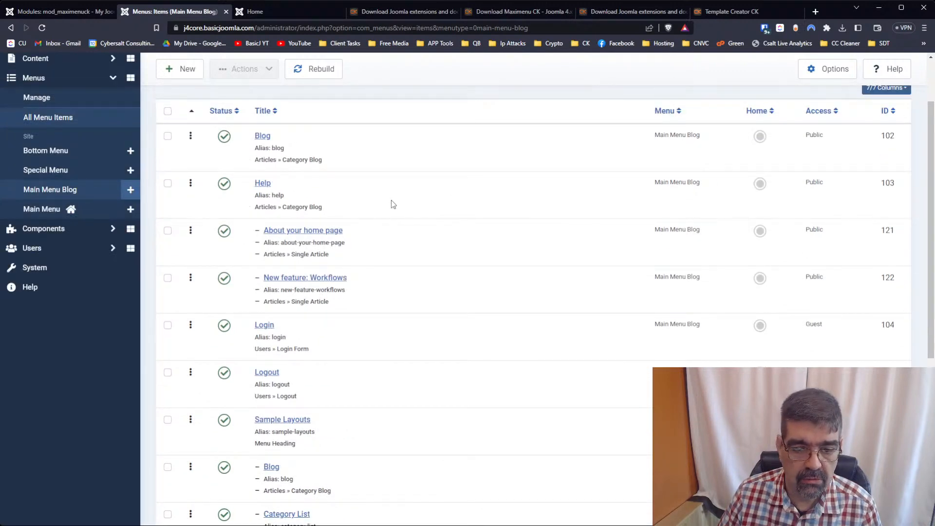
pyautogui.scroll(2, 387, 195)
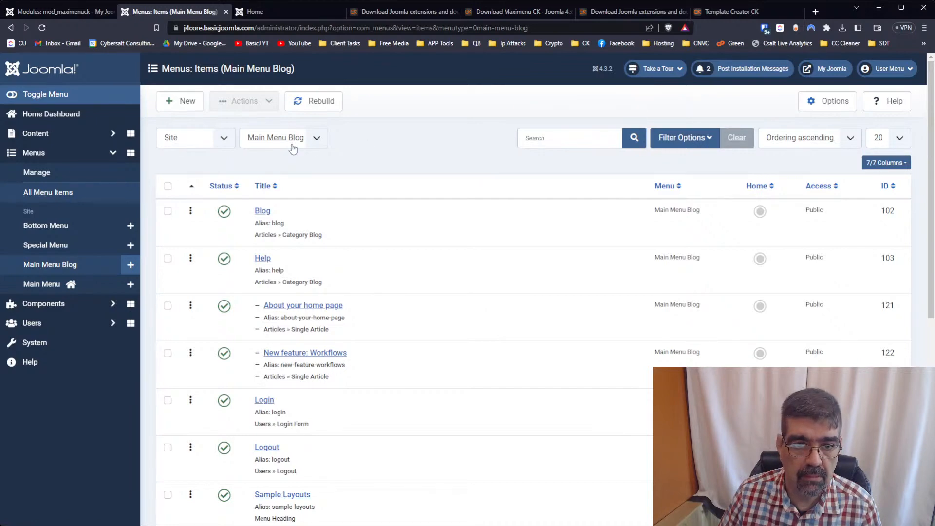
pyautogui.scroll(-6, 344, 204)
pyautogui.scroll(6, 323, 177)
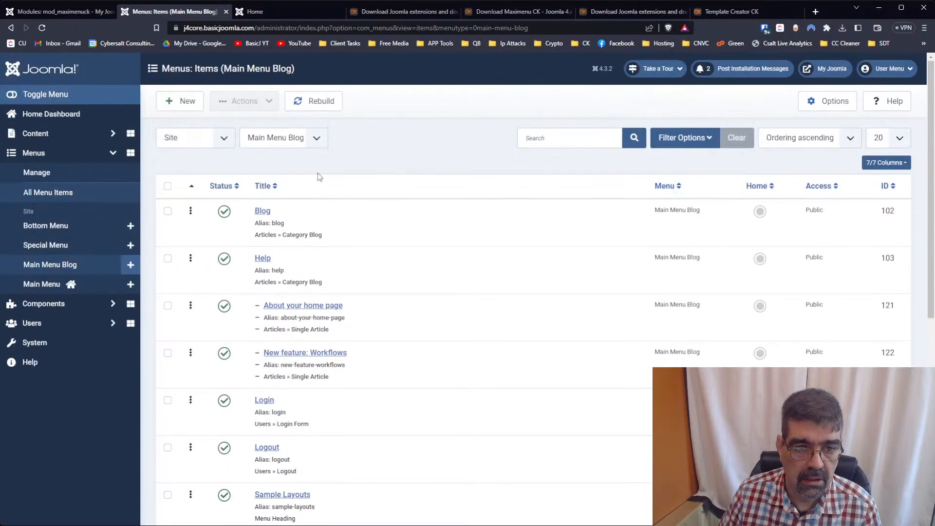
# Select all Main Menu Blog items and examine which bulk actions are available for them
pyautogui.click(168, 186)
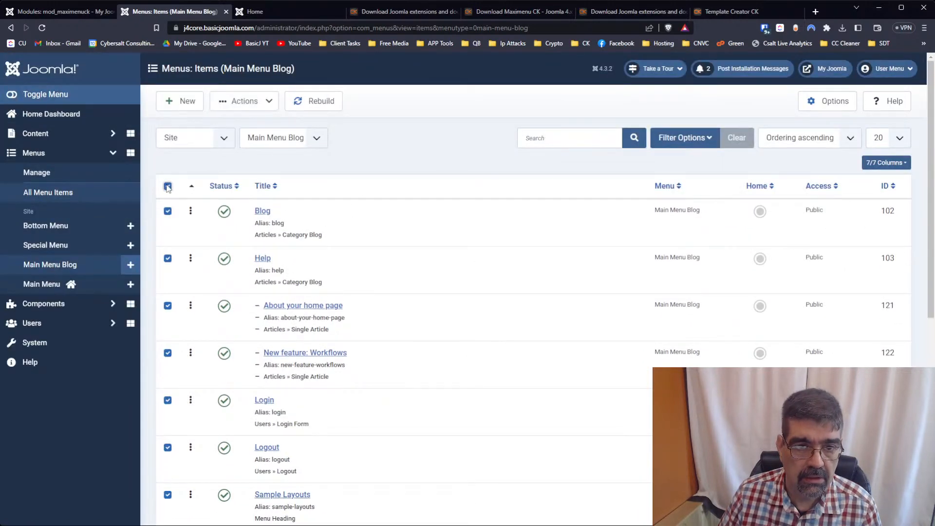
pyautogui.click(266, 104)
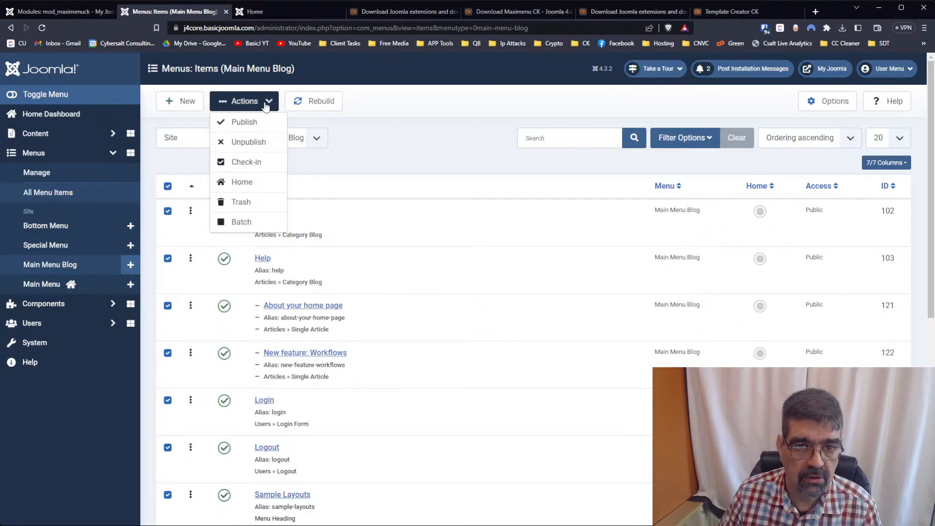
pyautogui.click(446, 125)
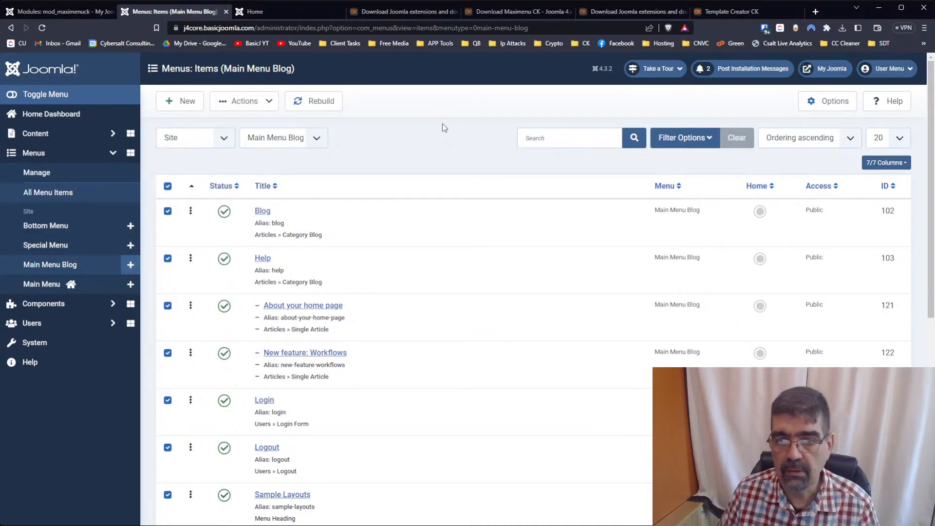
pyautogui.click(237, 105)
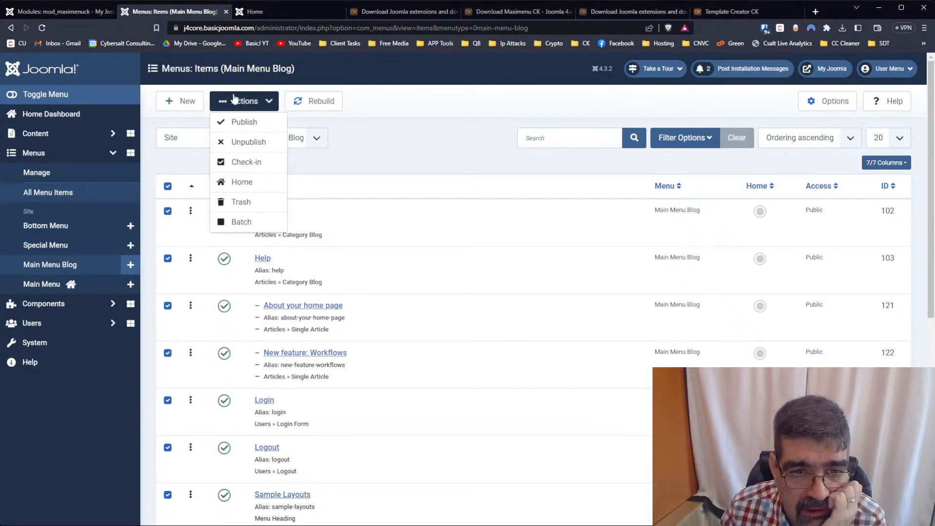
pyautogui.click(440, 174)
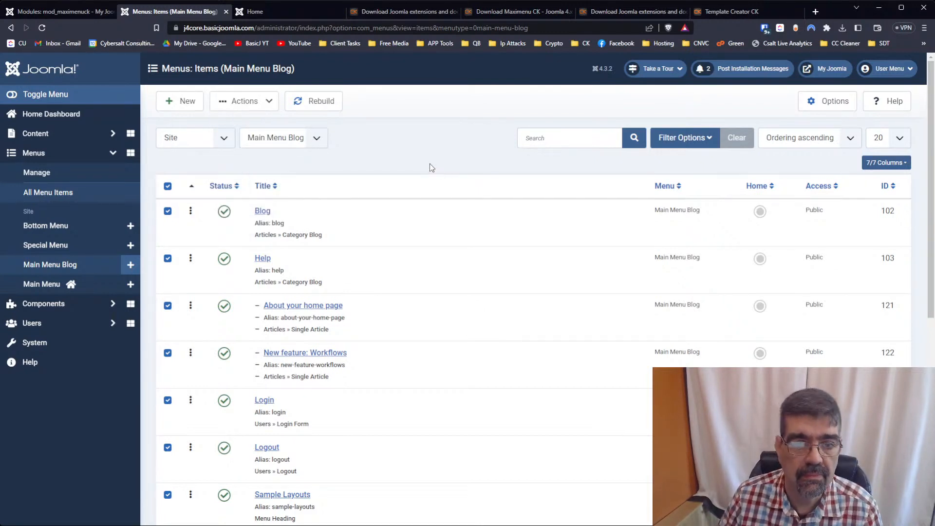
pyautogui.click(249, 102)
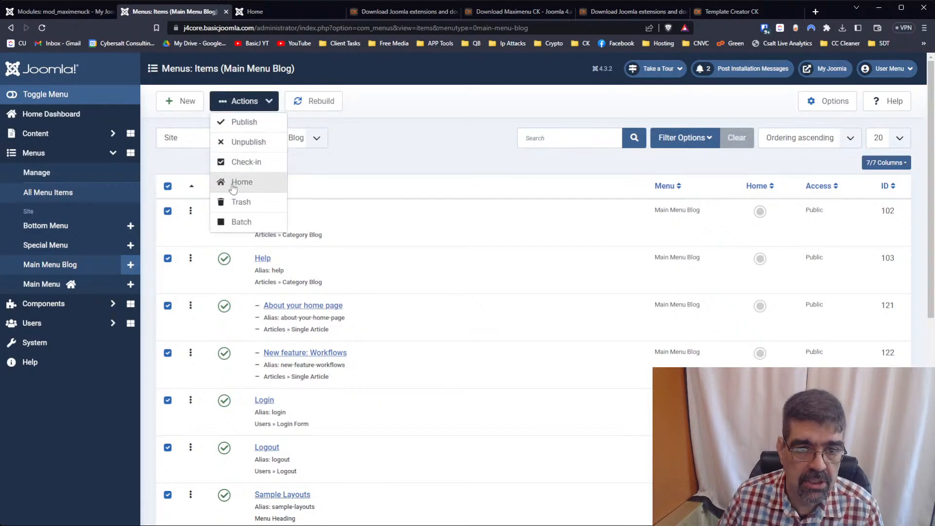
pyautogui.click(423, 140)
pyautogui.scroll(-6, 423, 146)
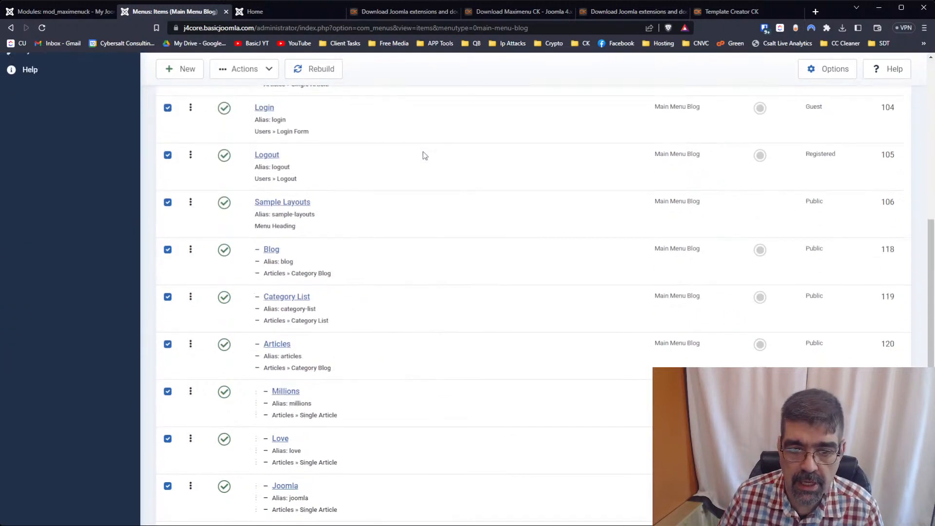
pyautogui.scroll(-2, 414, 150)
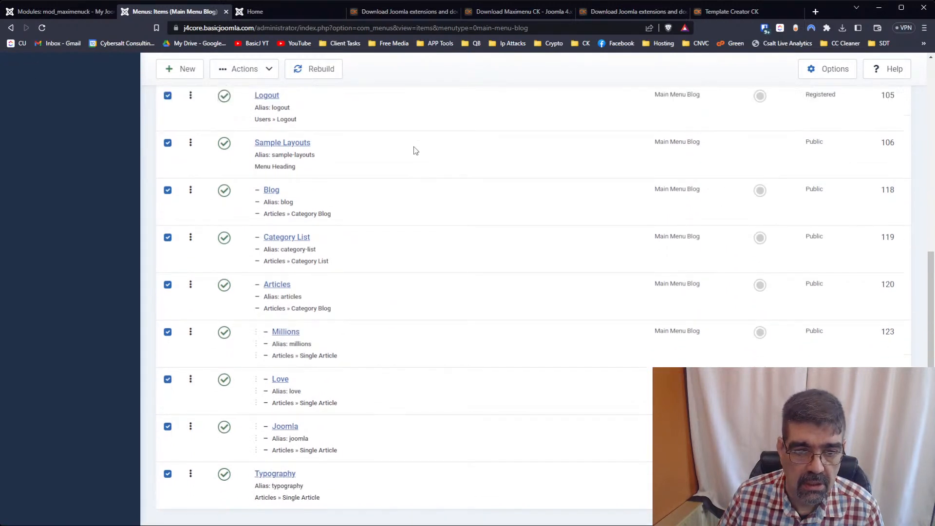
# Compare the Main Menu Blog items with the menu on the site's home page, opening the Help submenu
pyautogui.scroll(3, 416, 150)
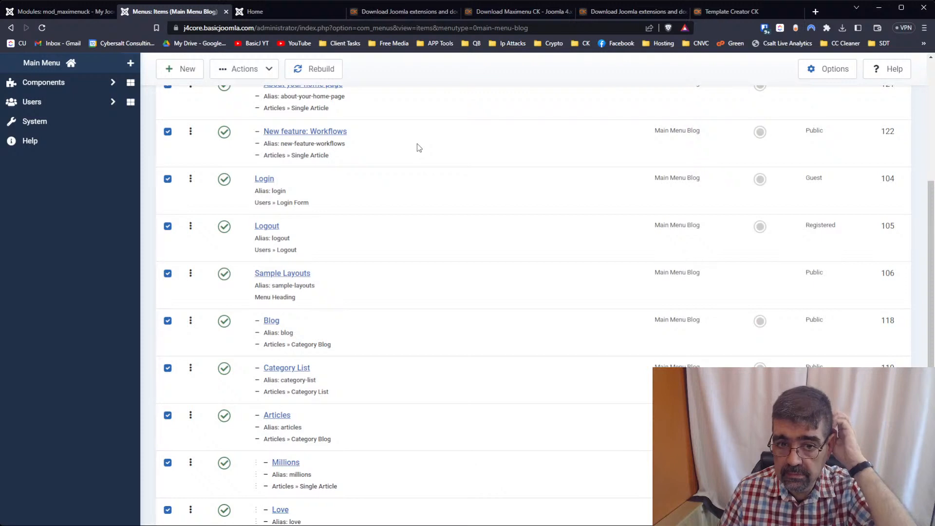
pyautogui.scroll(2, 351, 200)
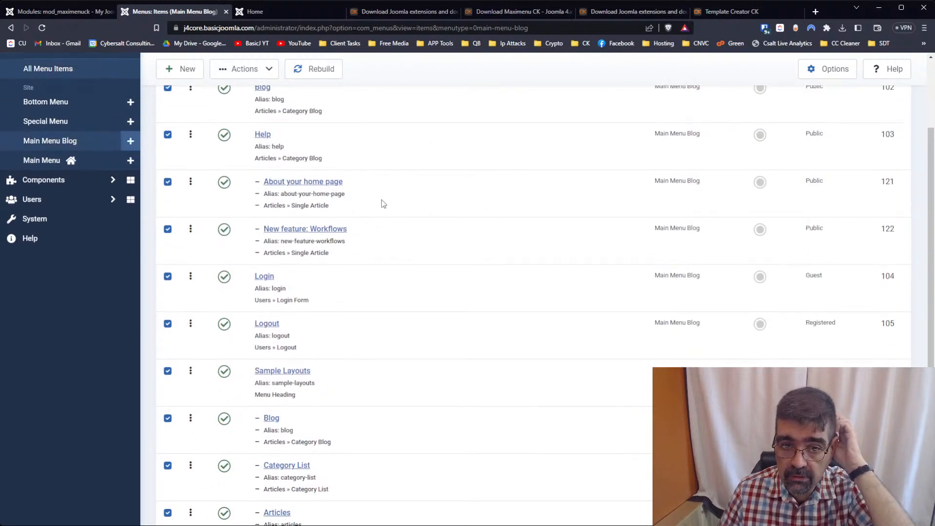
pyautogui.click(262, 15)
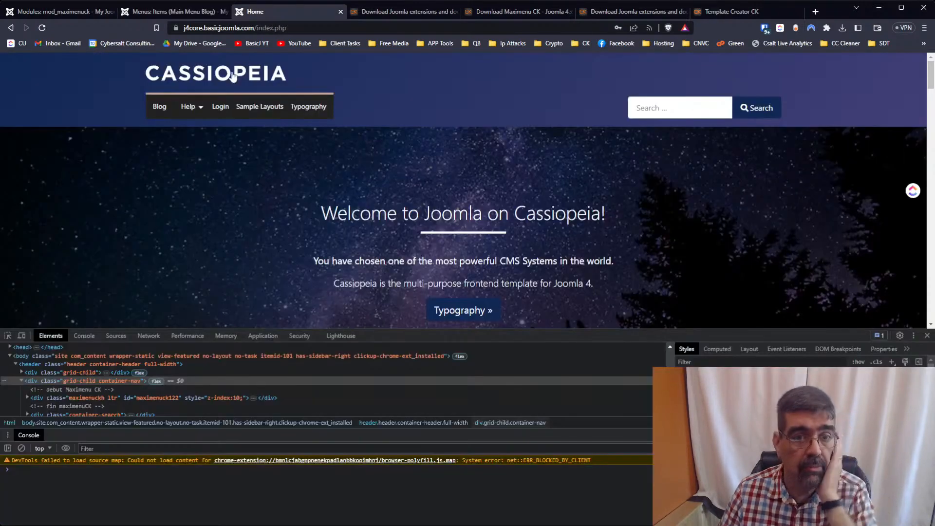
pyautogui.moveTo(188, 116)
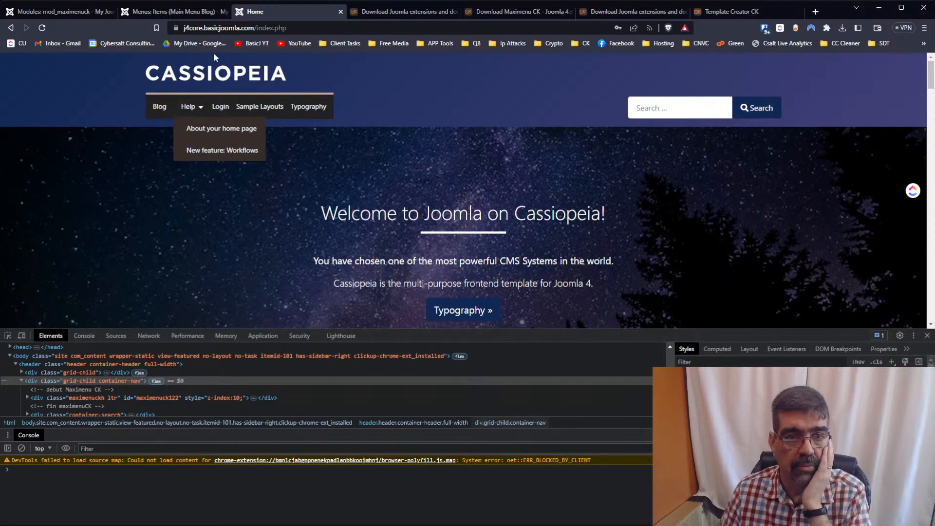
# Return to the Main Menu Blog item list, select only the Help item and check its bulk actions
pyautogui.click(190, 14)
pyautogui.scroll(3, 356, 236)
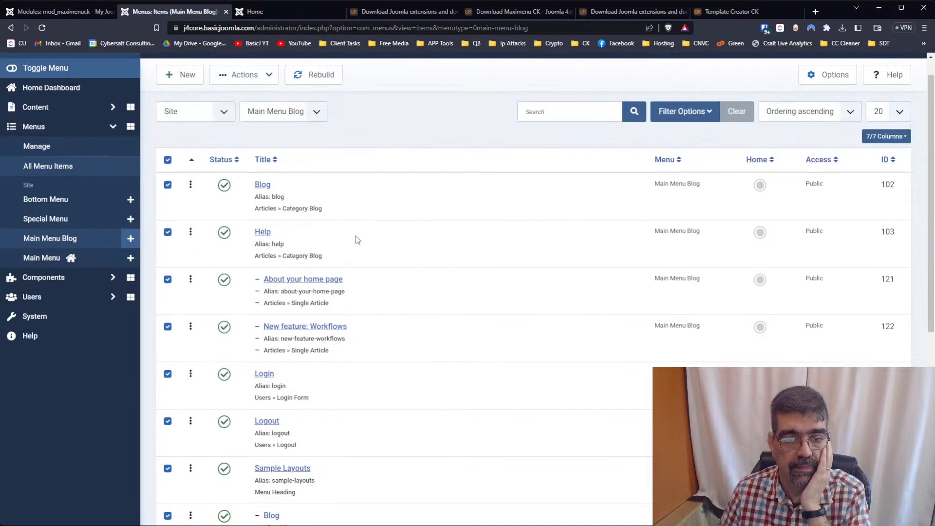
pyautogui.click(168, 160)
pyautogui.click(168, 233)
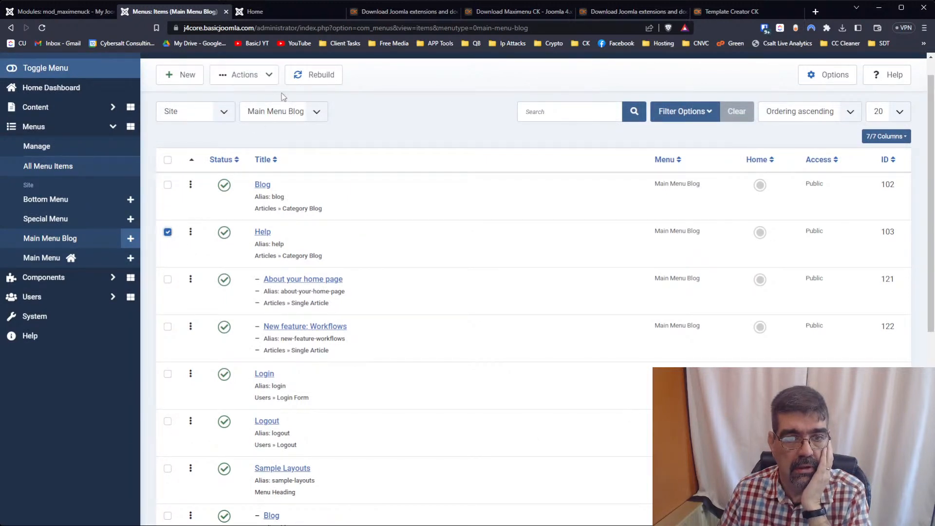
pyautogui.click(267, 78)
pyautogui.click(268, 77)
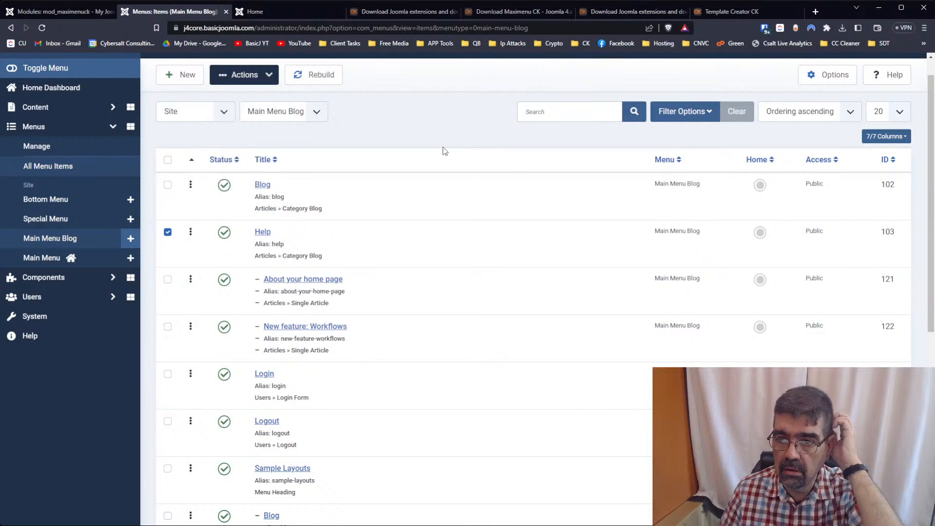
# View the Help menu item's edit form, close it, and examine the bulk actions for Help in the item list
pyautogui.click(265, 233)
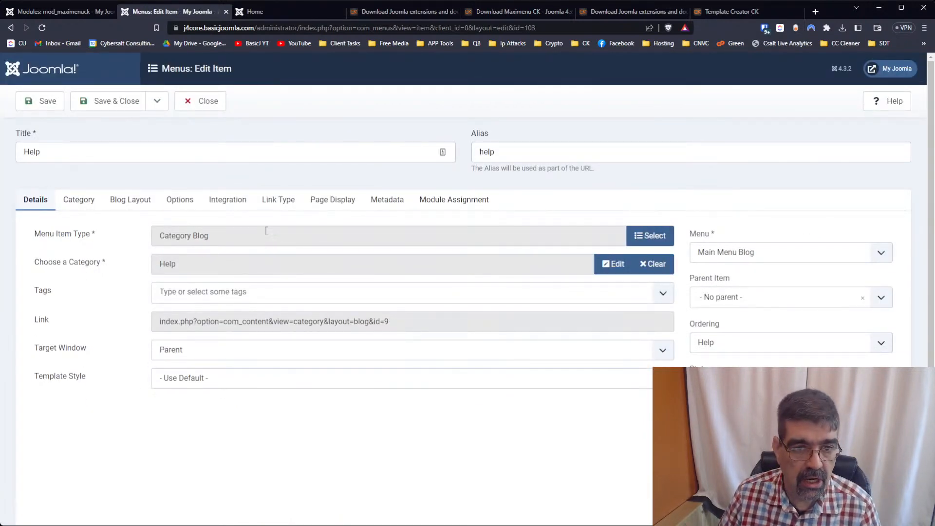
pyautogui.click(205, 106)
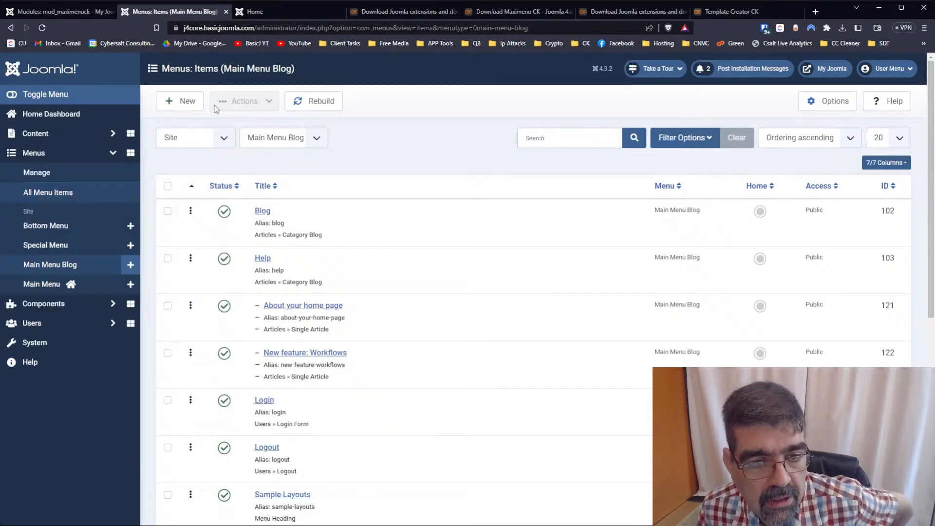
pyautogui.click(168, 258)
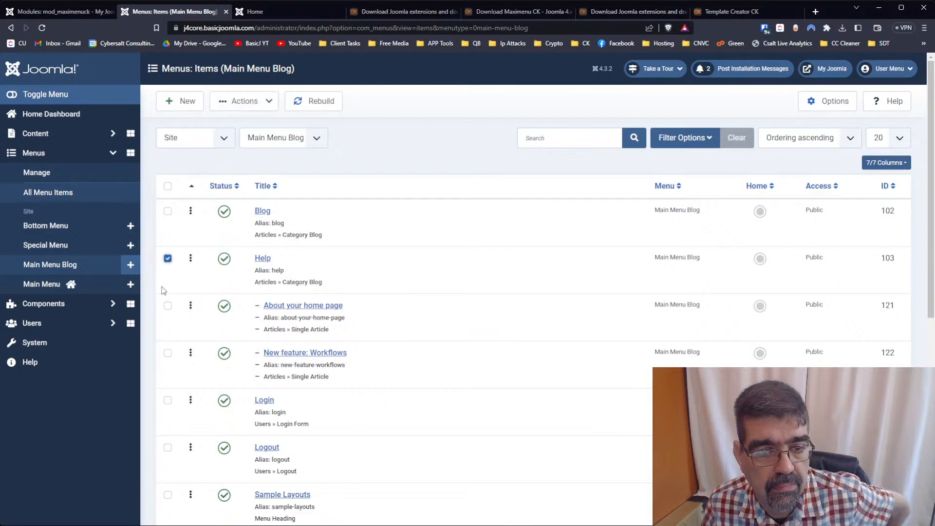
pyautogui.click(267, 102)
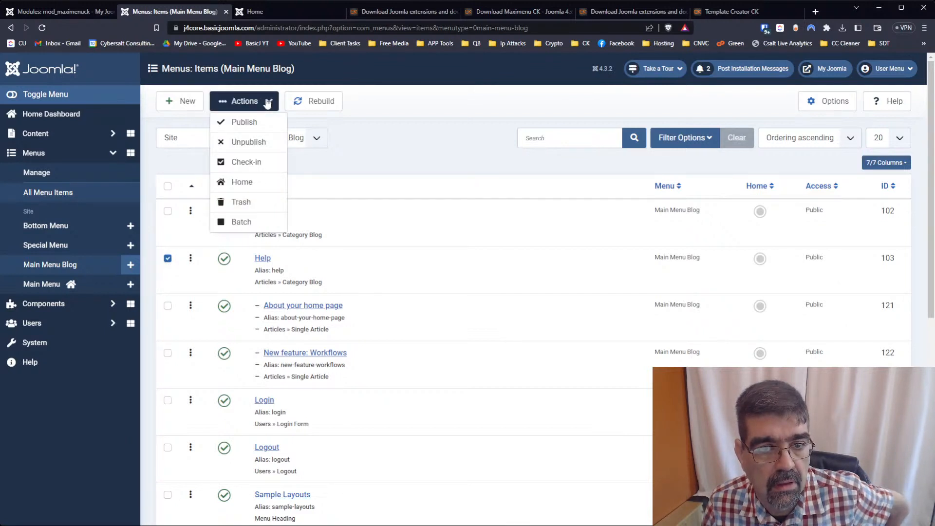
pyautogui.click(435, 144)
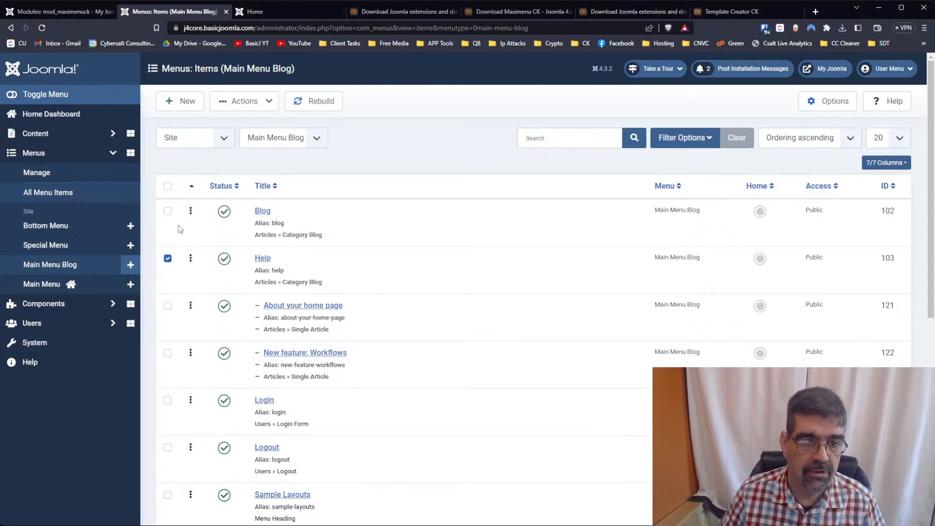
# Batch-copy all listed Main Menu Blog items into the same menu, keeping their original access levels
pyautogui.click(168, 186)
pyautogui.click(239, 106)
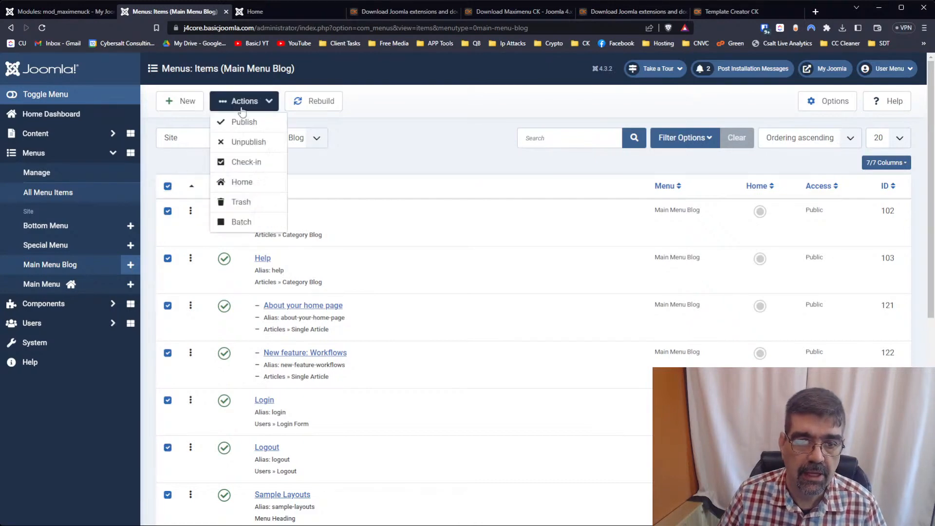
pyautogui.click(233, 217)
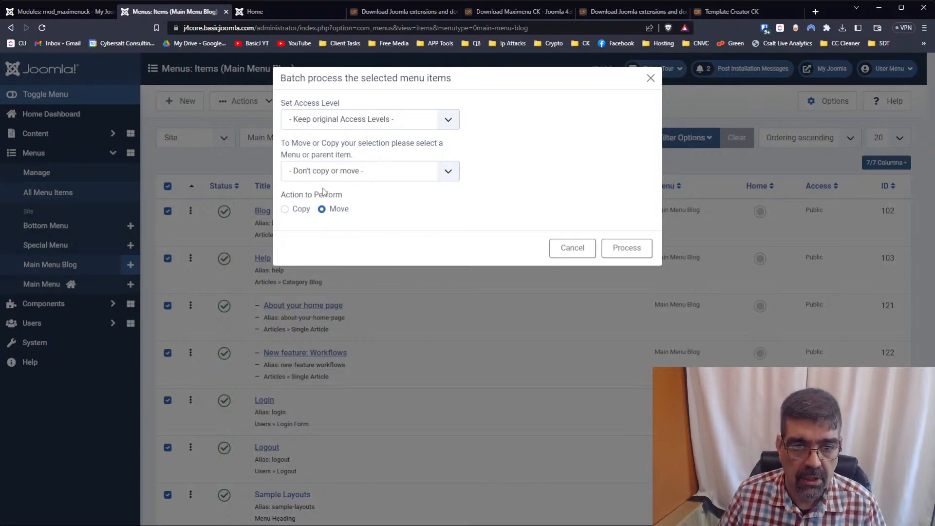
pyautogui.click(285, 210)
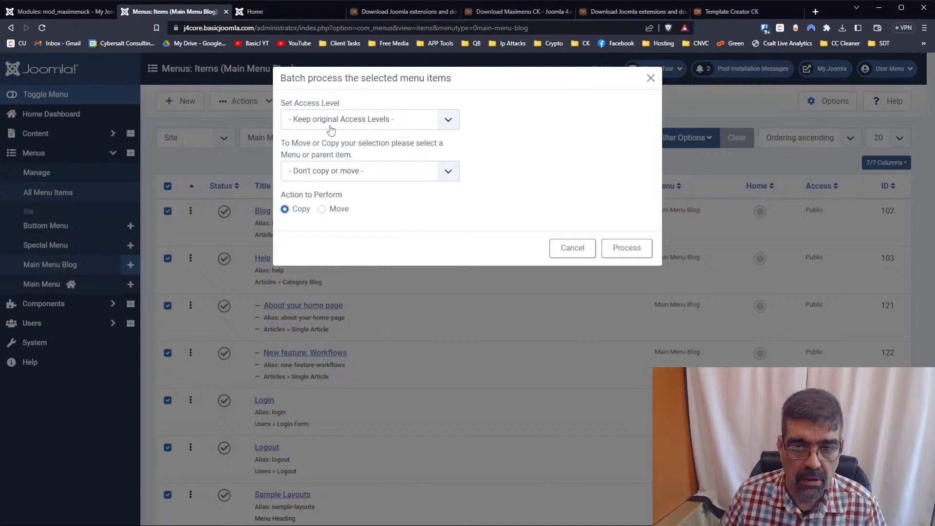
pyautogui.click(315, 176)
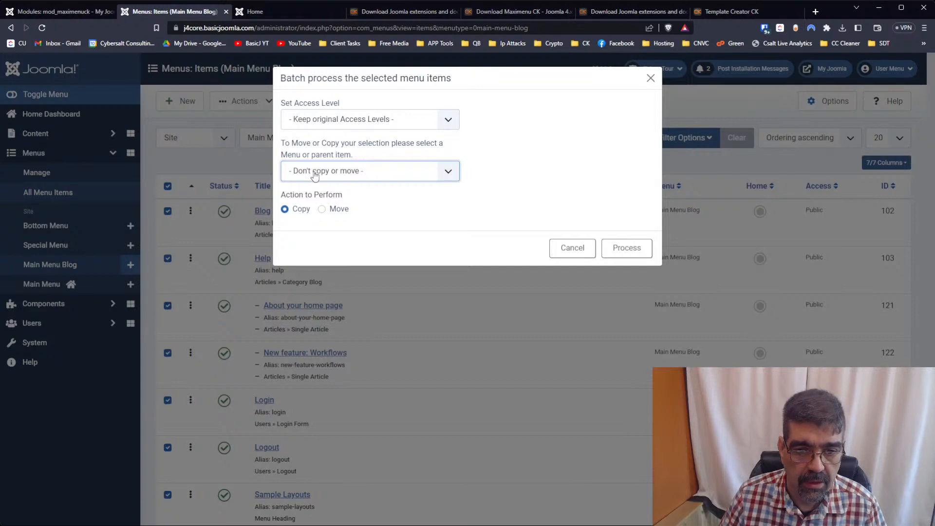
pyautogui.click(331, 290)
pyautogui.click(636, 257)
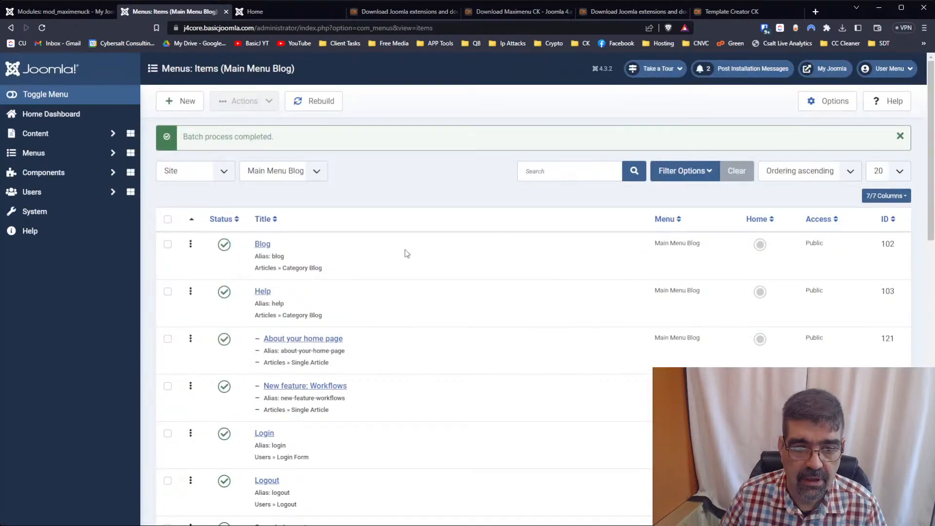
# Review the copied items in the Main Menu Blog list and in the home page's main menu
pyautogui.scroll(-8, 402, 272)
pyautogui.scroll(-7, 403, 271)
pyautogui.scroll(15, 403, 271)
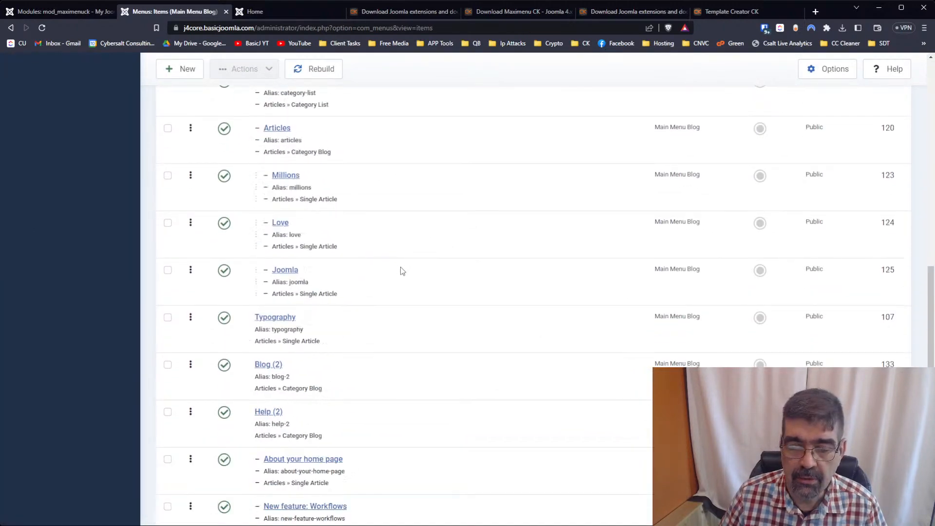
pyautogui.click(250, 17)
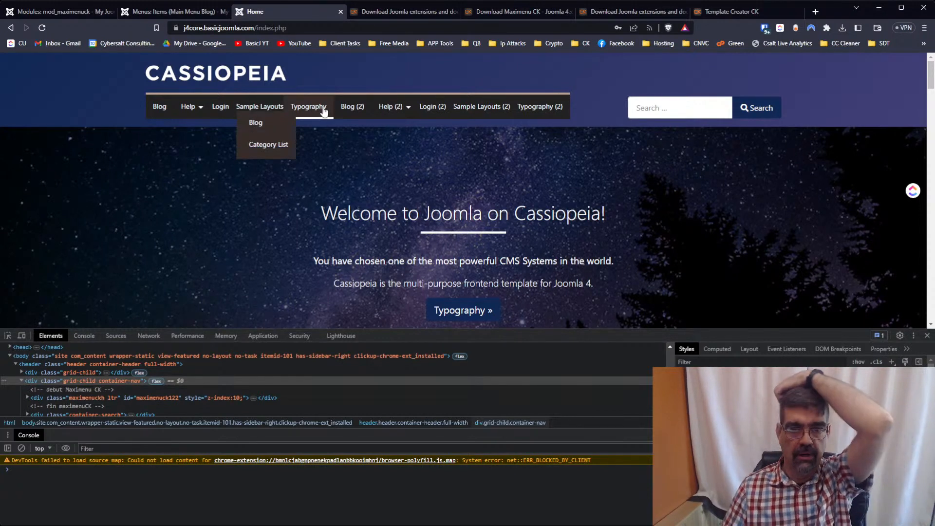
pyautogui.moveTo(387, 113)
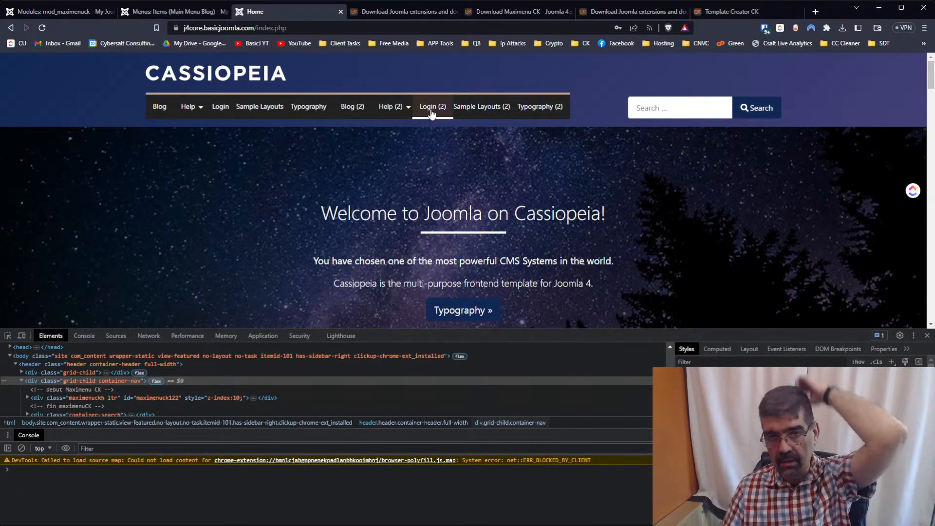
# Make Help the parent of the Help (2) item in Main Menu Blog, save it, and check the nested submenu on the reloaded home page
pyautogui.click(173, 11)
pyautogui.scroll(-7, 299, 200)
pyautogui.scroll(-3, 298, 200)
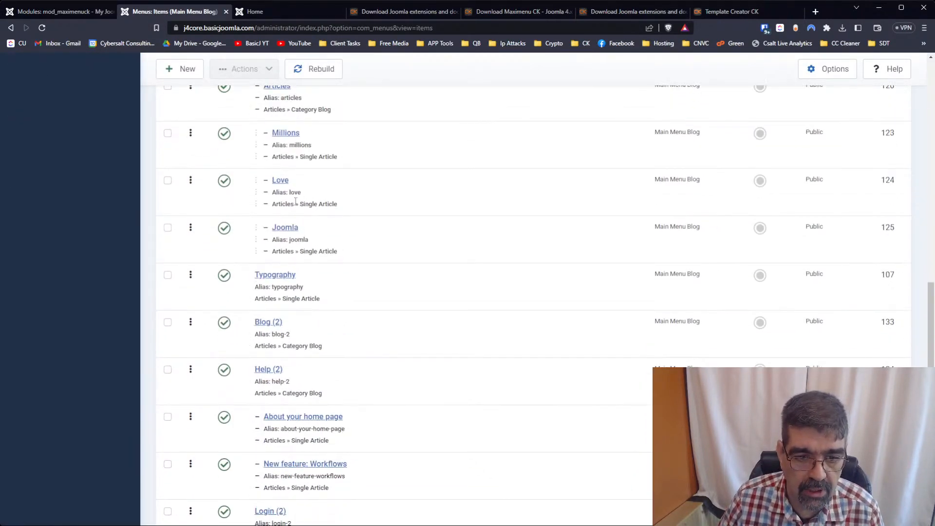
pyautogui.click(262, 371)
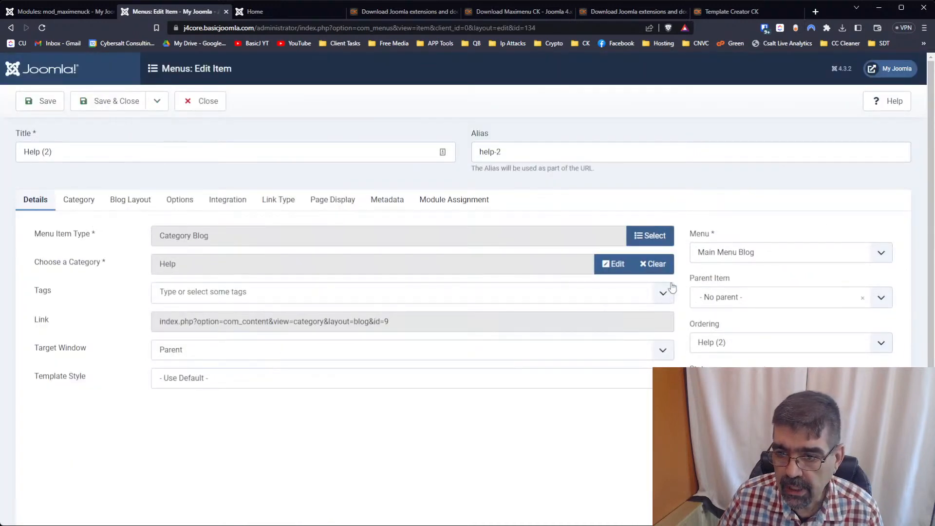
pyautogui.click(807, 300)
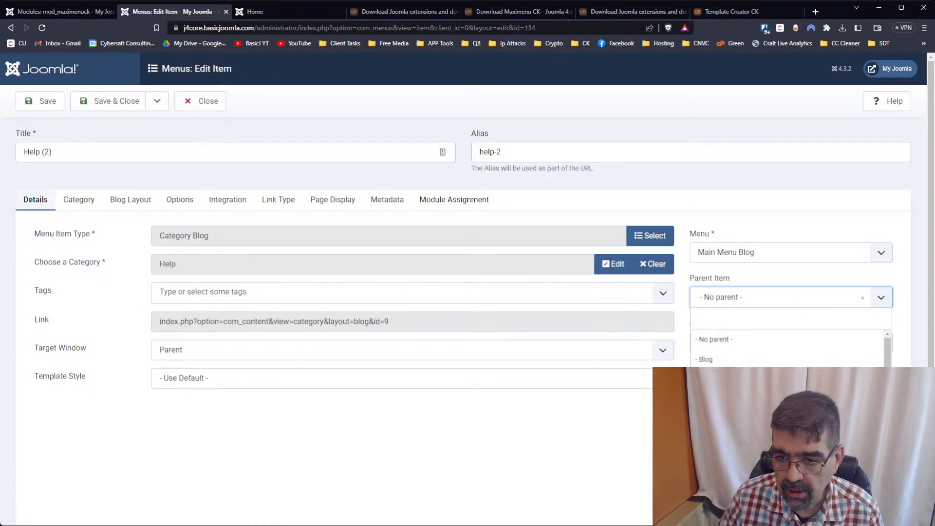
pyautogui.click(711, 379)
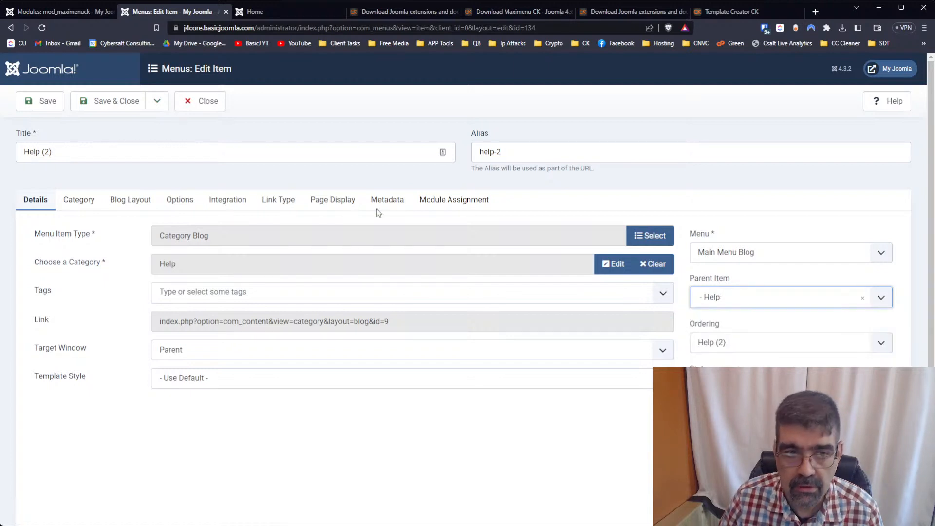
pyautogui.click(41, 101)
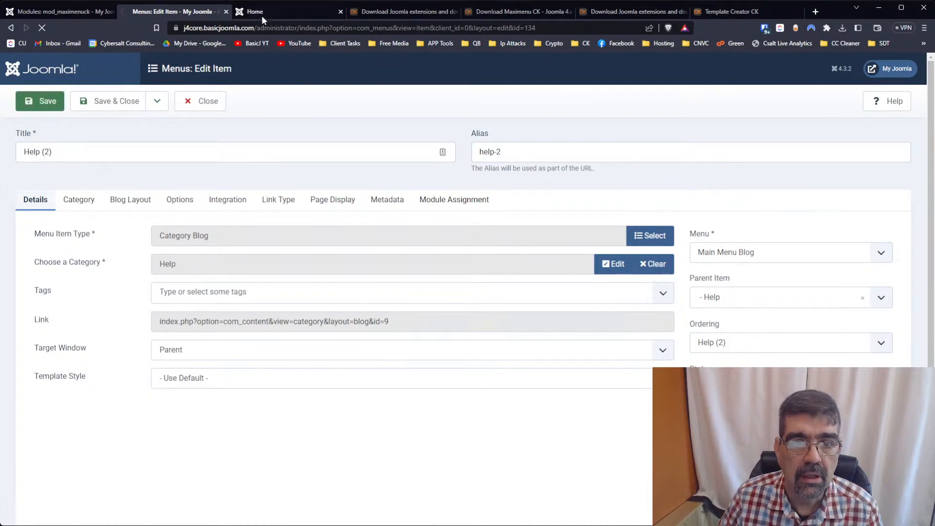
pyautogui.click(259, 13)
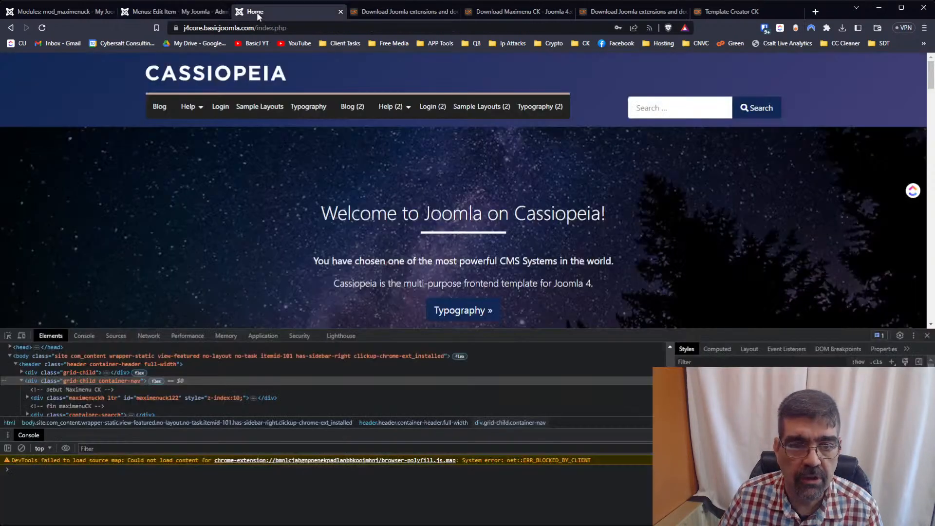
pyautogui.click(41, 28)
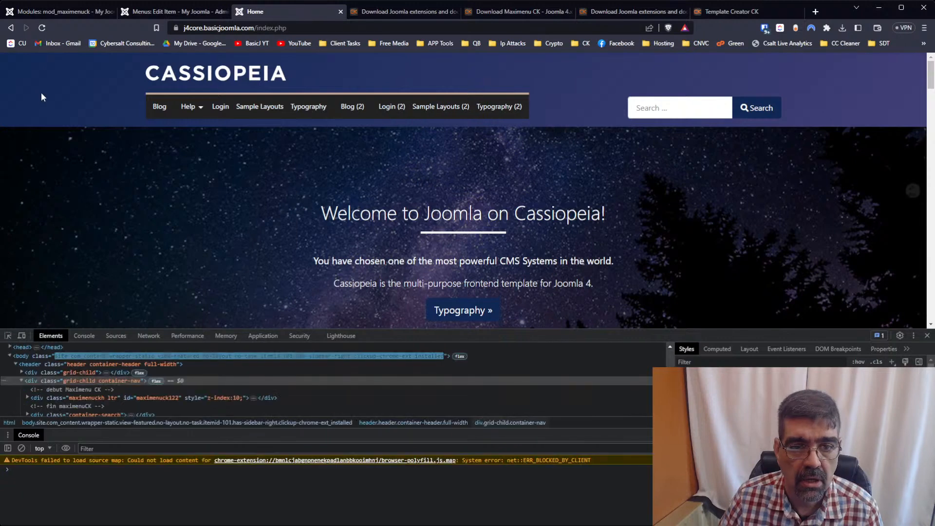
pyautogui.moveTo(193, 110)
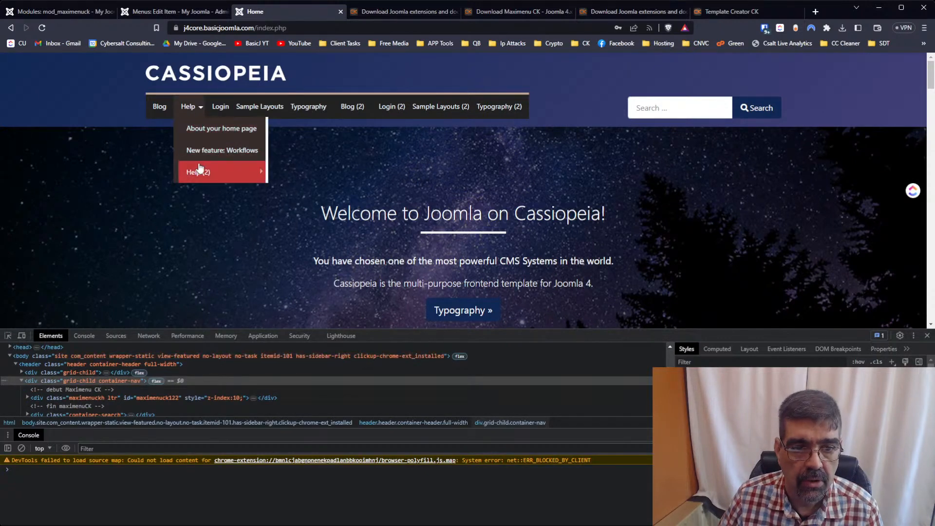
pyautogui.moveTo(195, 173)
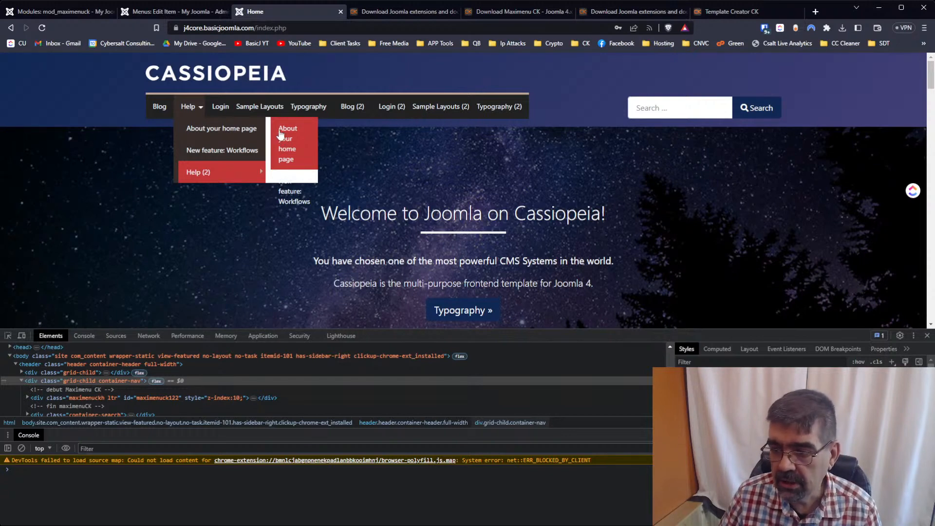
# Find the Search module among the site modules, unpublish it, and check the Sample Layouts (2) submenu on the reloaded home page
pyautogui.click(153, 10)
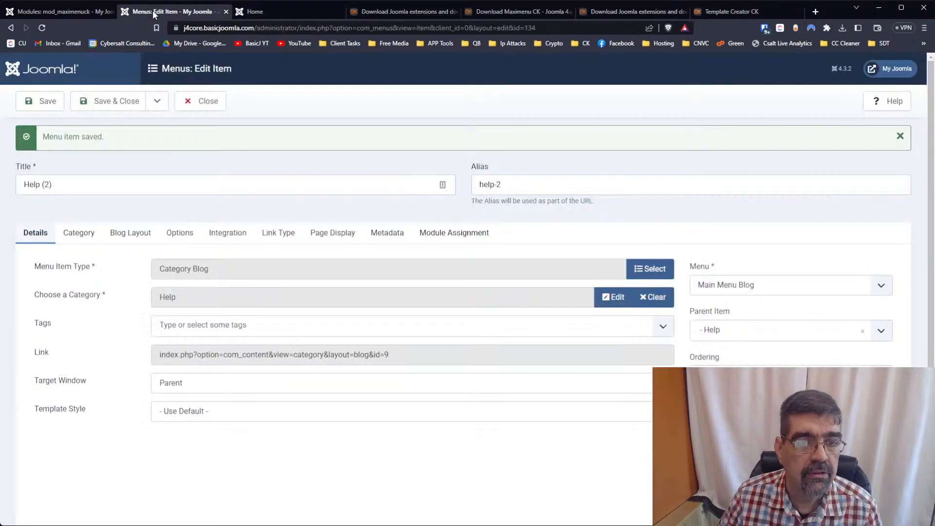
pyautogui.click(188, 97)
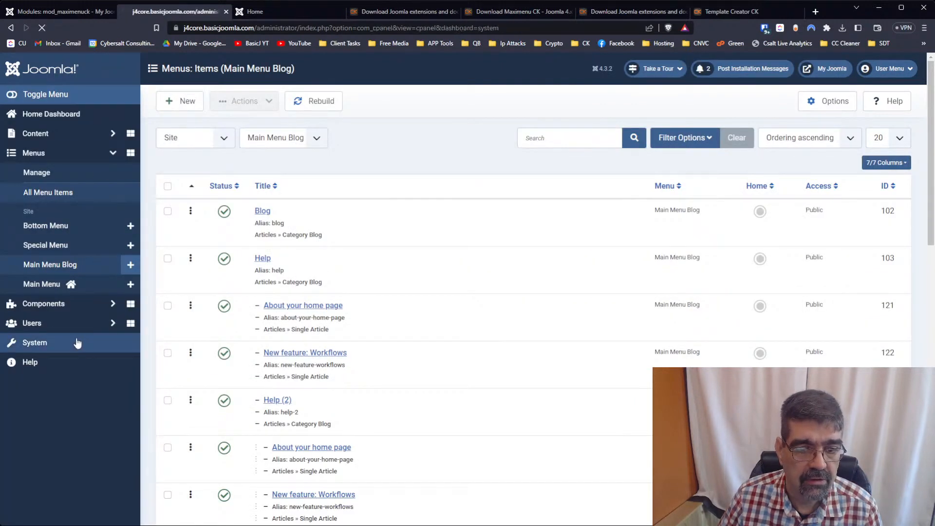
pyautogui.click(77, 343)
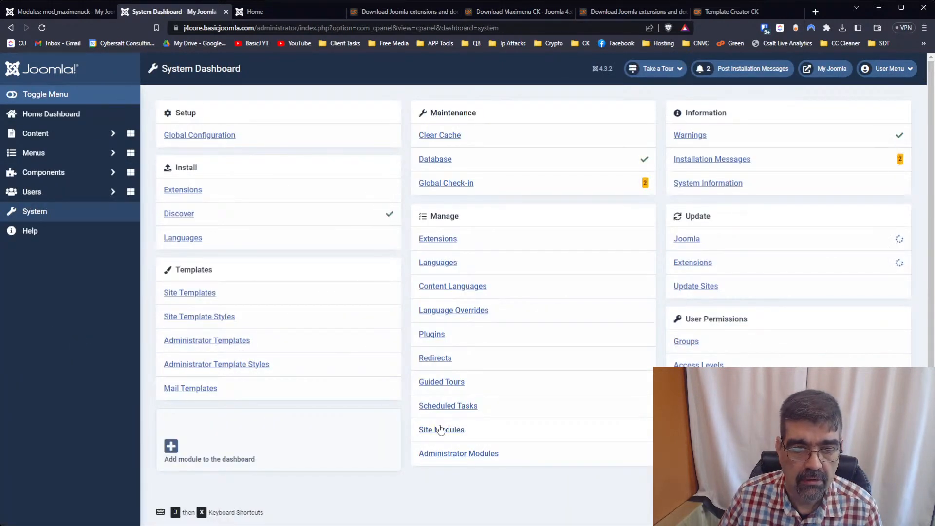
pyautogui.click(441, 429)
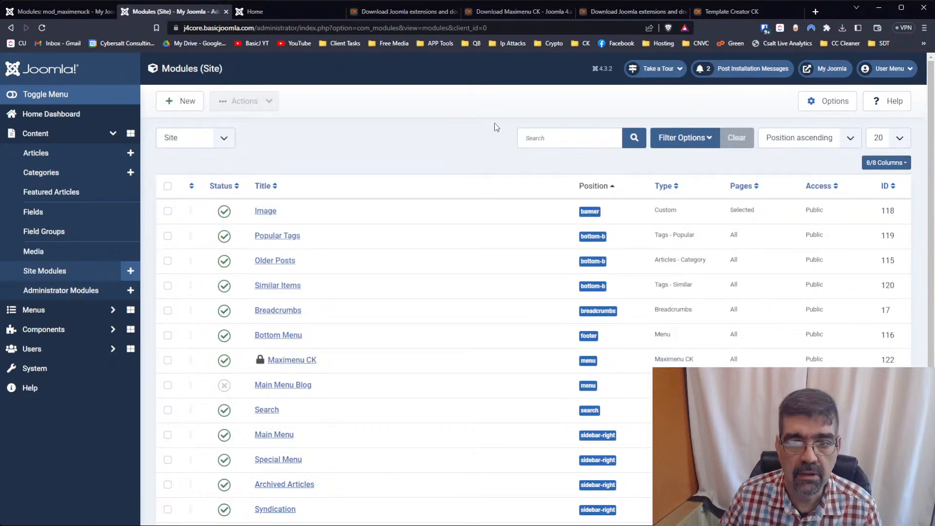
pyautogui.click(550, 137)
pyautogui.write('search')
pyautogui.press('Return')
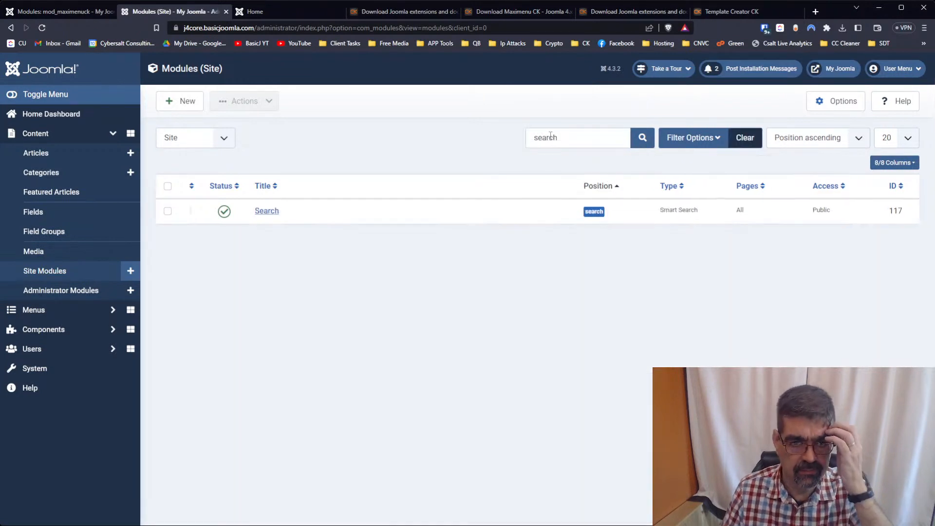
pyautogui.click(225, 213)
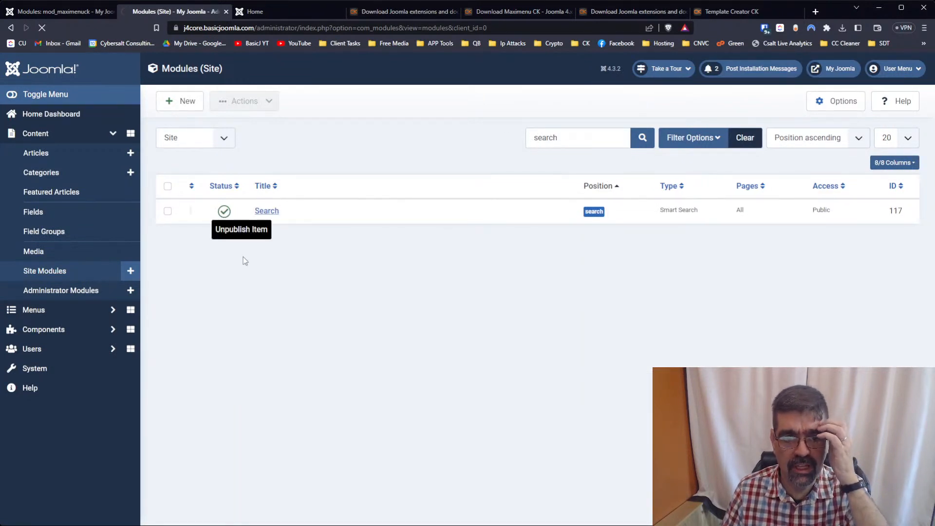
pyautogui.click(265, 12)
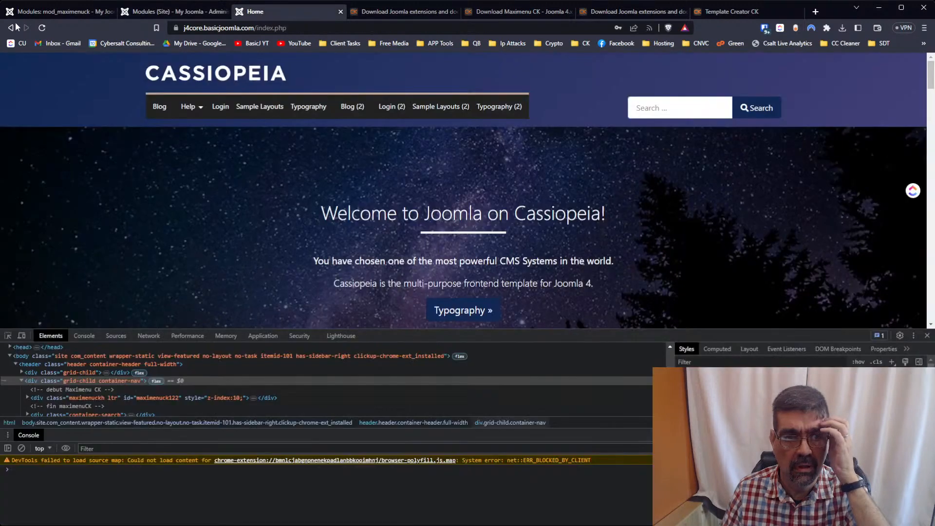
pyautogui.click(41, 29)
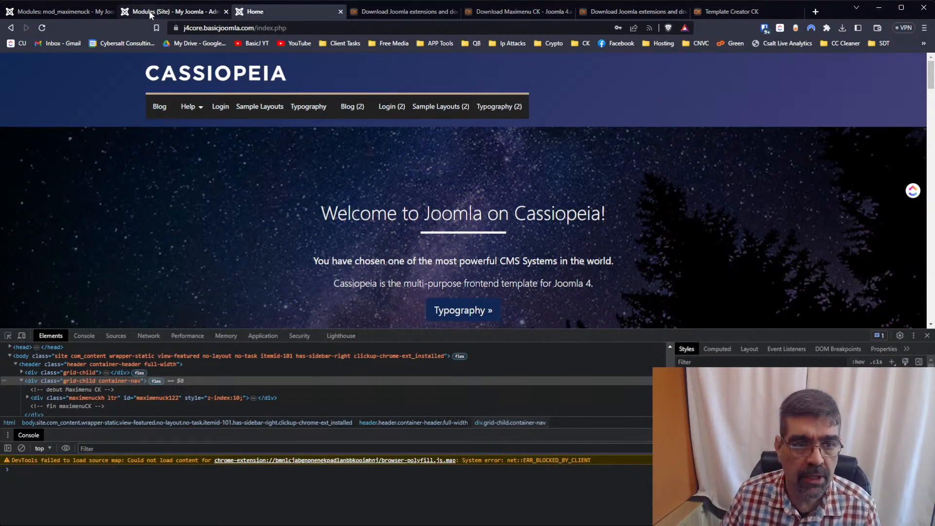
pyautogui.moveTo(414, 111)
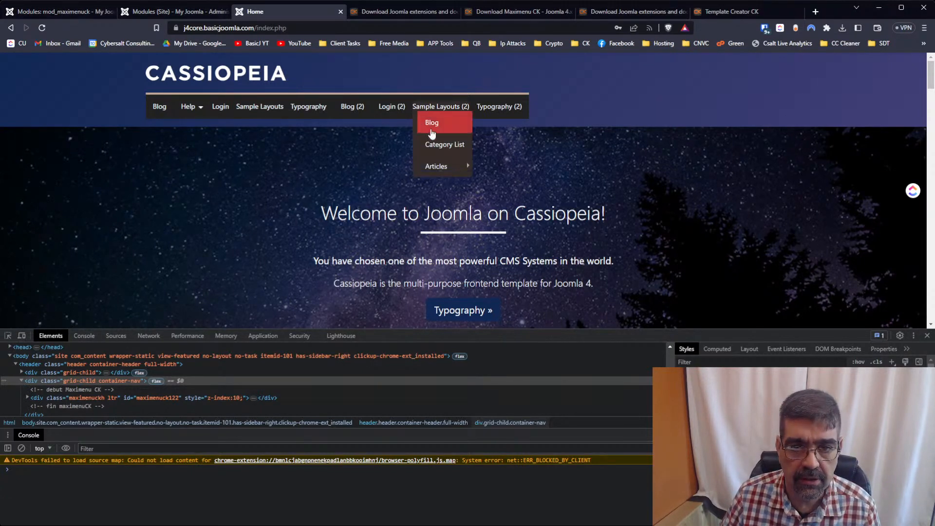
pyautogui.moveTo(449, 175)
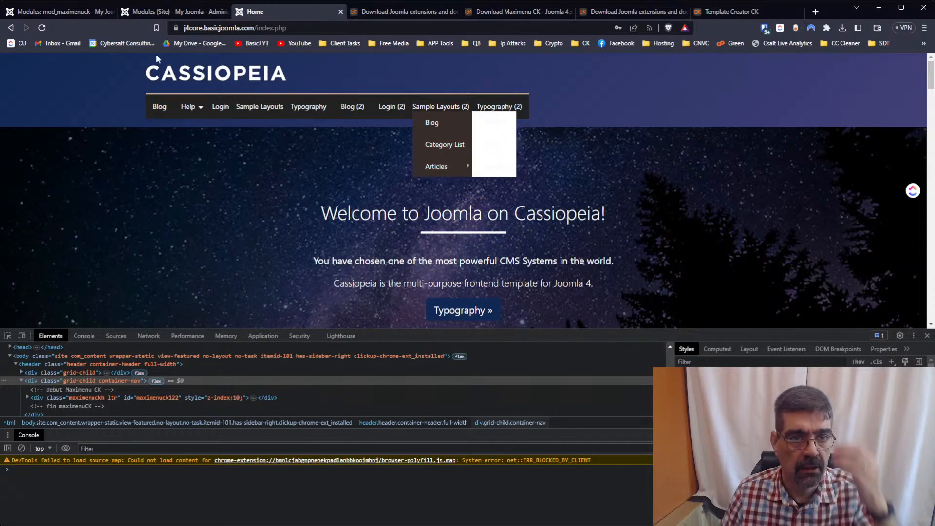
# Set the Maximenu CK module's Test 1 style to the Fullwidth layout, save style and module, and check the Sample Layouts submenu on the home page
pyautogui.click(132, 14)
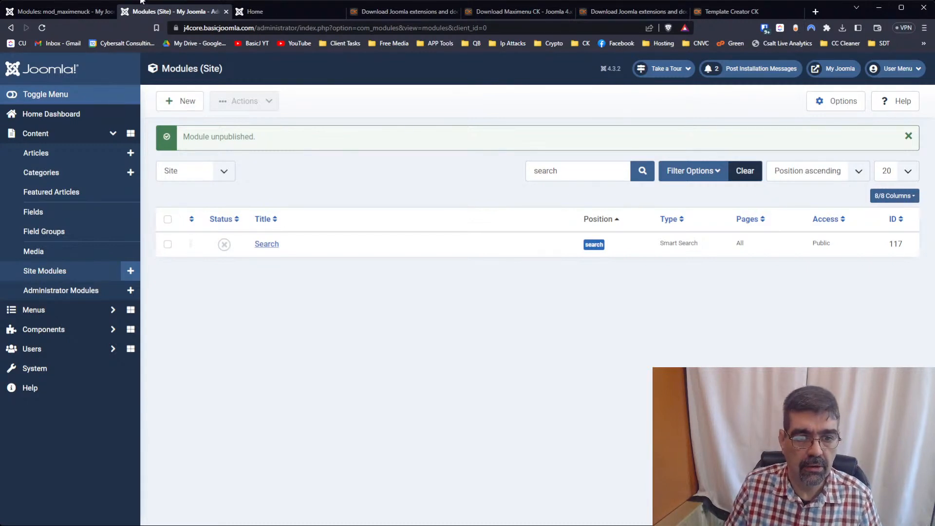
pyautogui.click(53, 15)
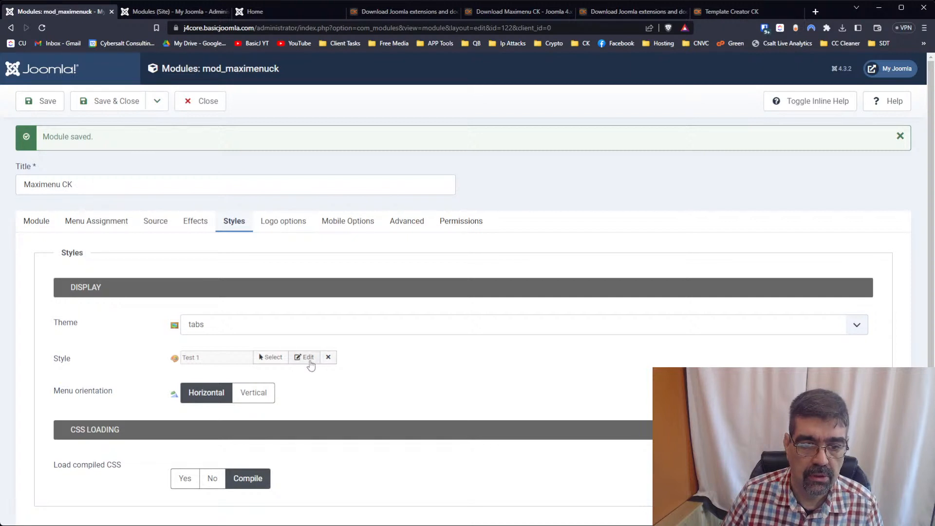
pyautogui.click(306, 357)
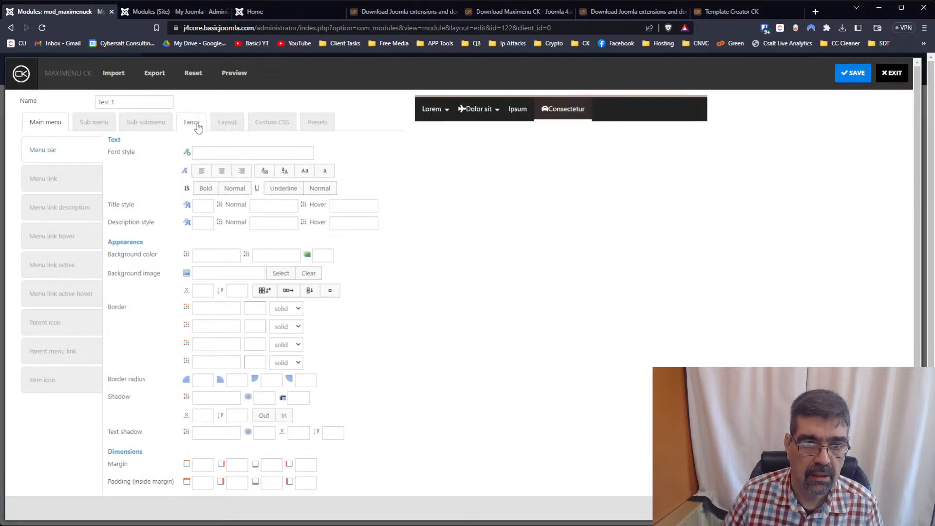
pyautogui.click(193, 124)
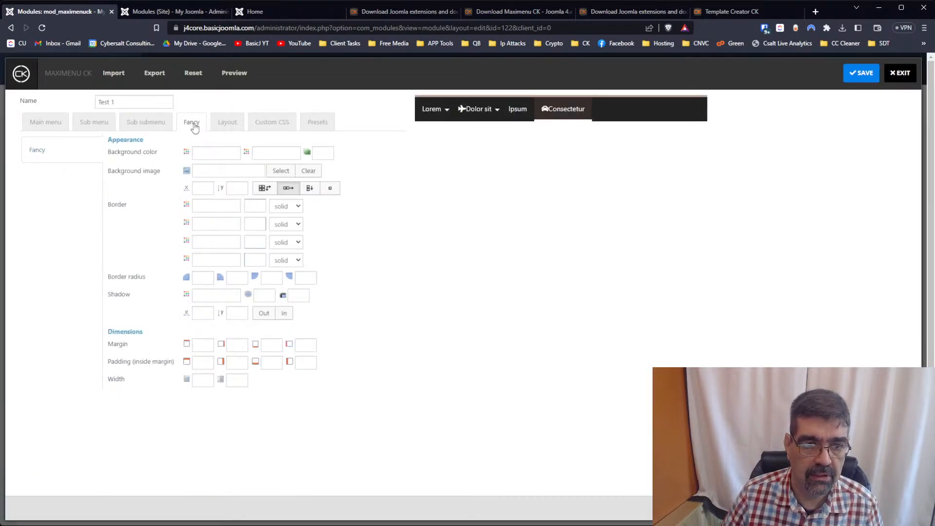
pyautogui.click(224, 125)
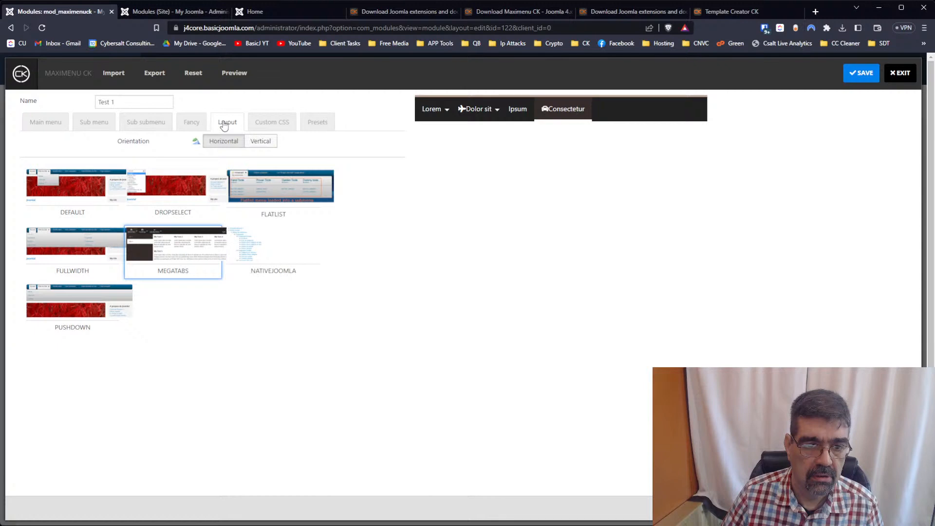
pyautogui.click(82, 249)
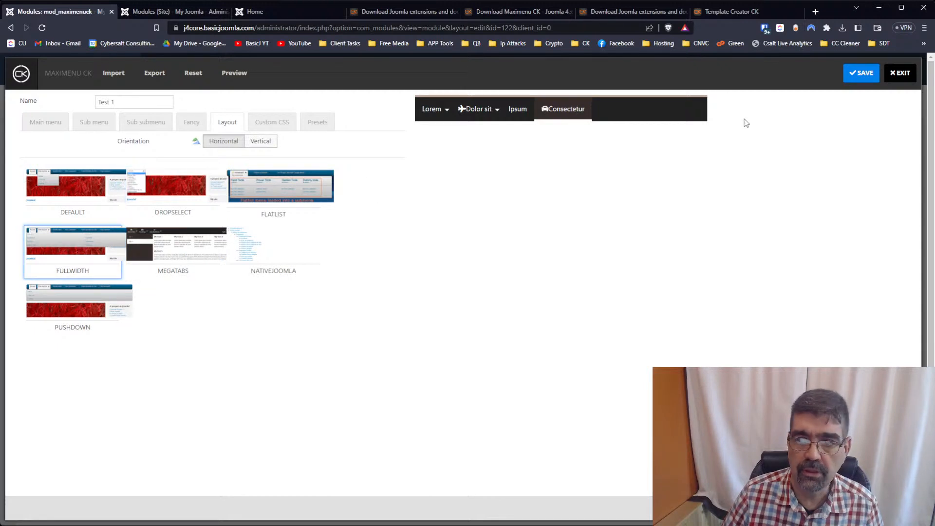
pyautogui.click(858, 73)
pyautogui.click(900, 73)
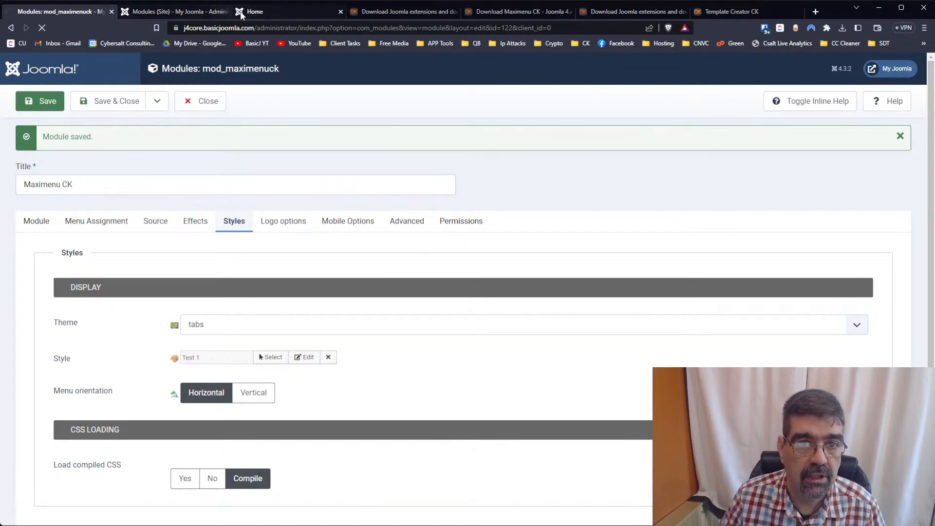
pyautogui.click(175, 11)
pyautogui.click(280, 13)
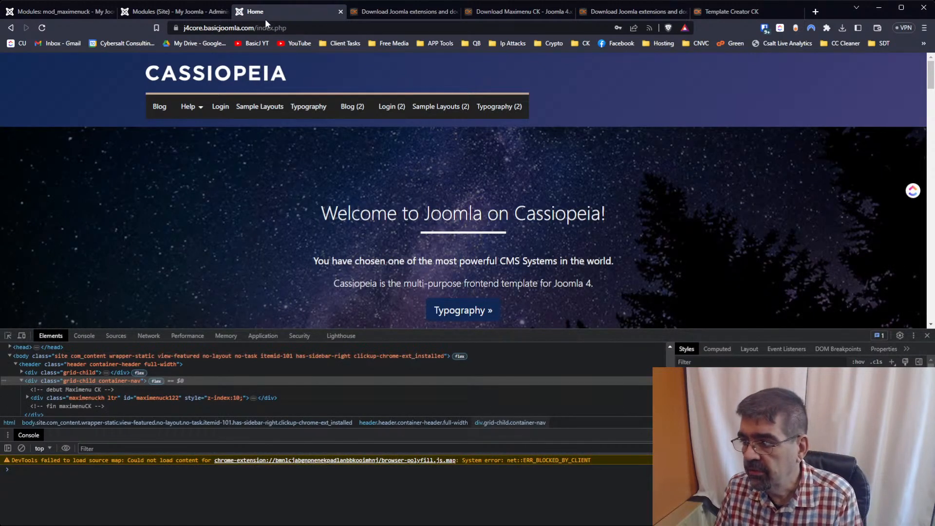
pyautogui.moveTo(274, 107)
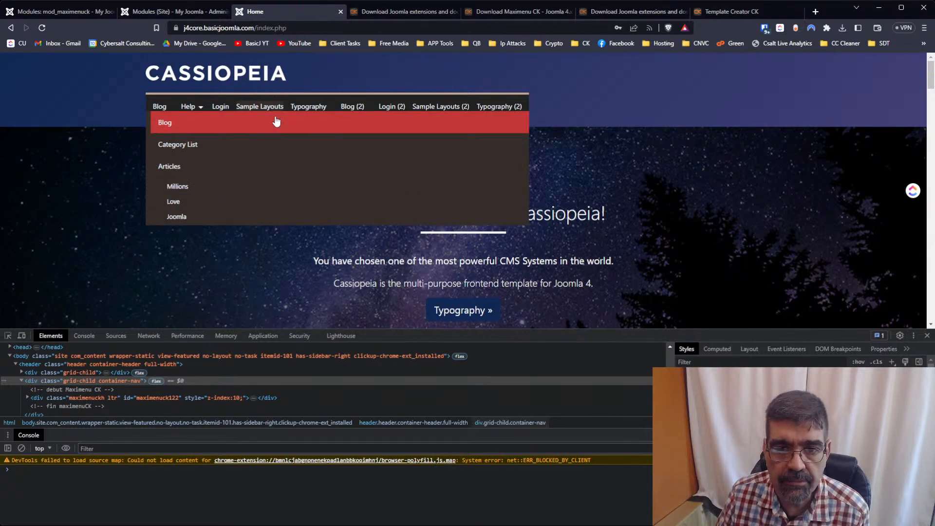
# Review the Maximenu CK module's logo options and the layout choices of its Test 1 style
pyautogui.click(69, 11)
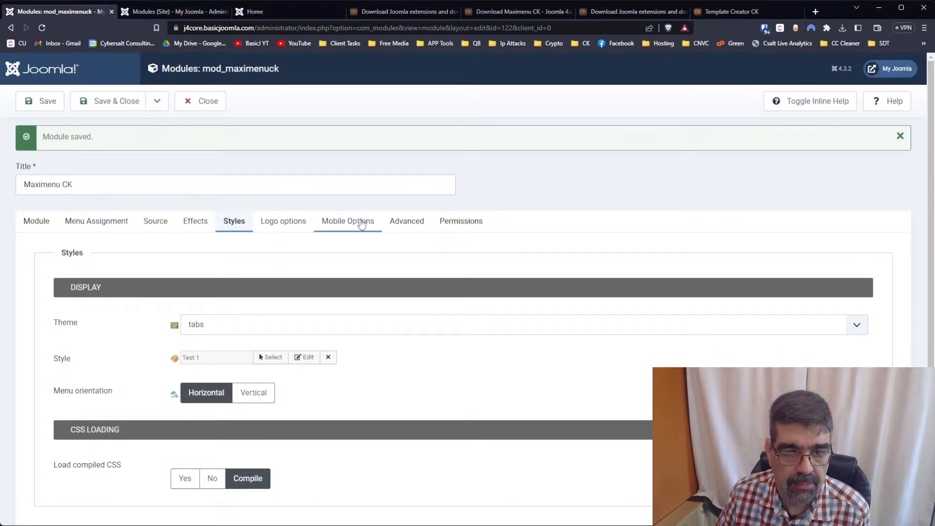
pyautogui.click(281, 218)
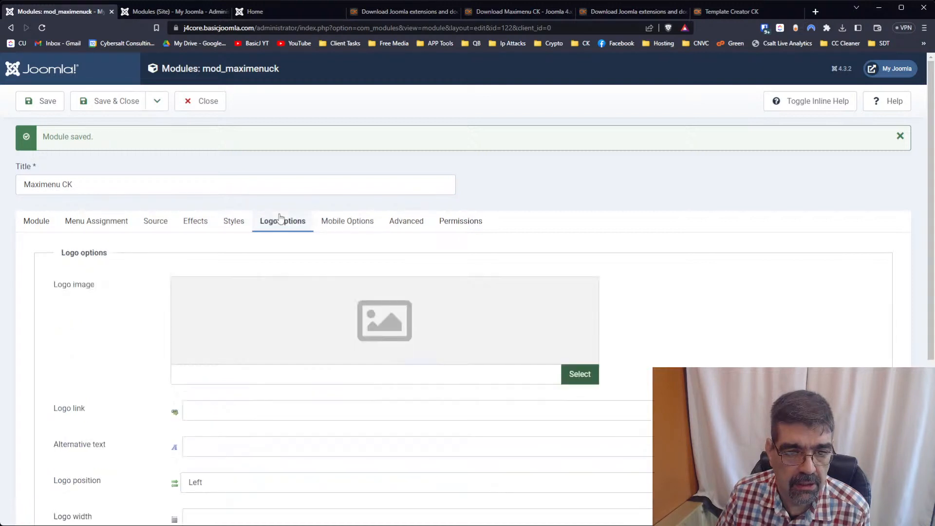
pyautogui.click(233, 221)
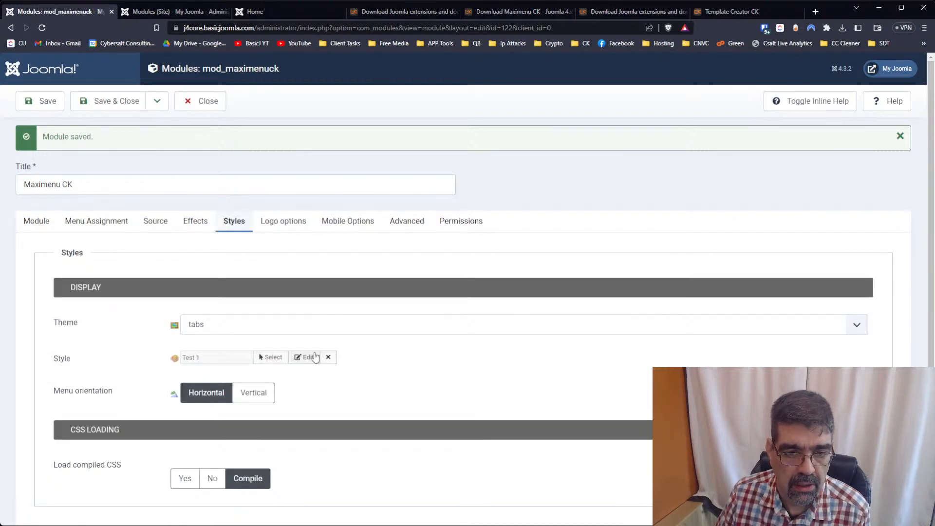
pyautogui.click(309, 359)
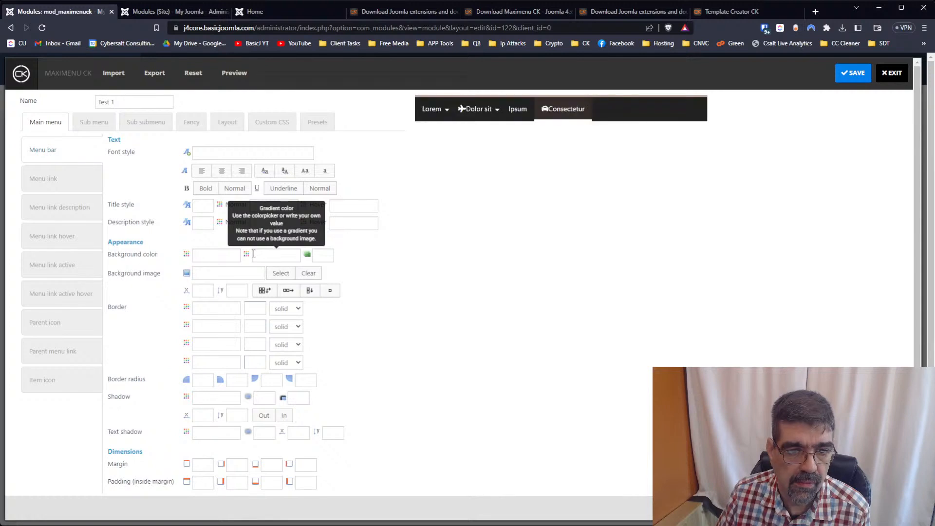
pyautogui.click(227, 122)
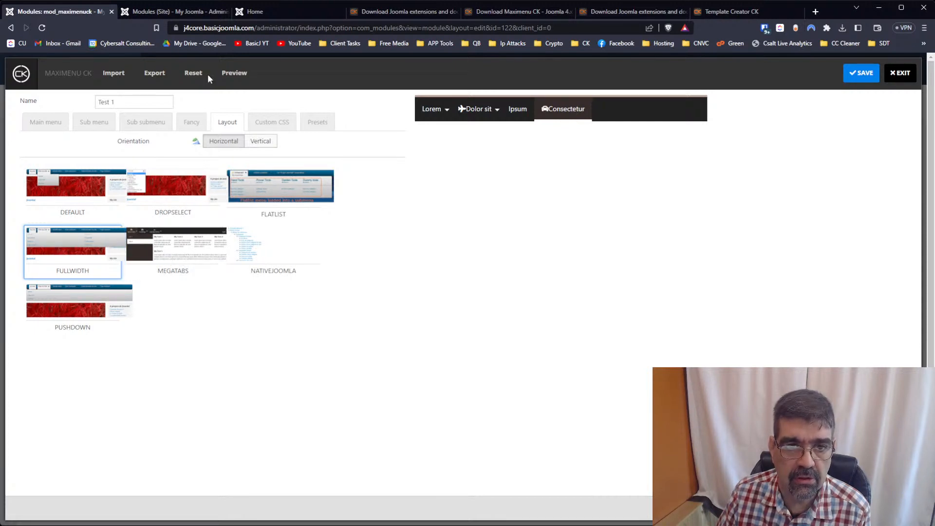
# Display the template's module positions on the home page by adding ?tp=1 to its address
pyautogui.click(265, 12)
pyautogui.click(348, 29)
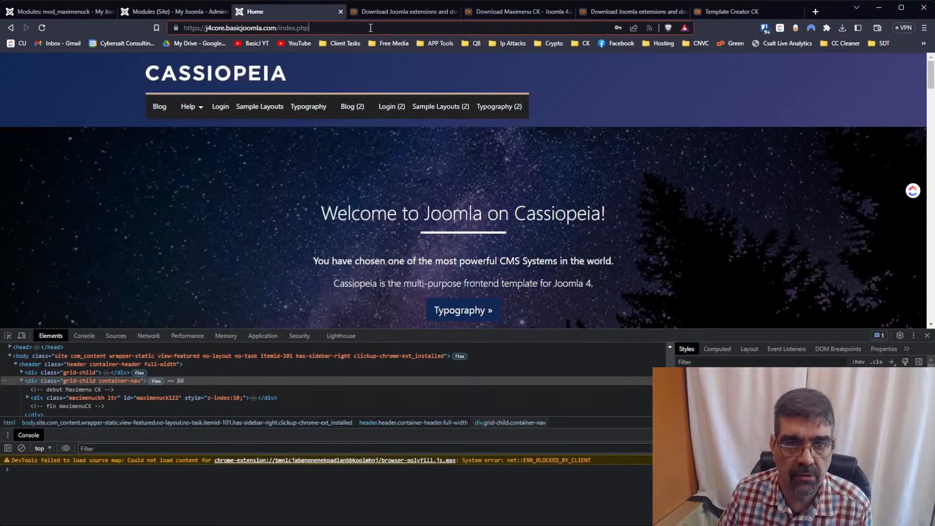
pyautogui.write('?tp=1')
pyautogui.press('Return')
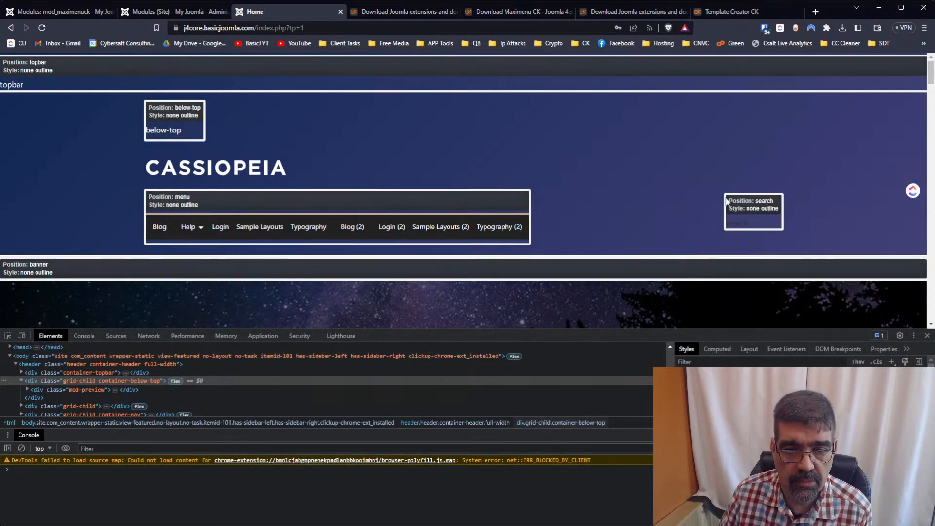
# Set the Maximenu CK module's Test 1 style to the Megatabs layout, exit the style editor, and save the module
pyautogui.moveTo(175, 224)
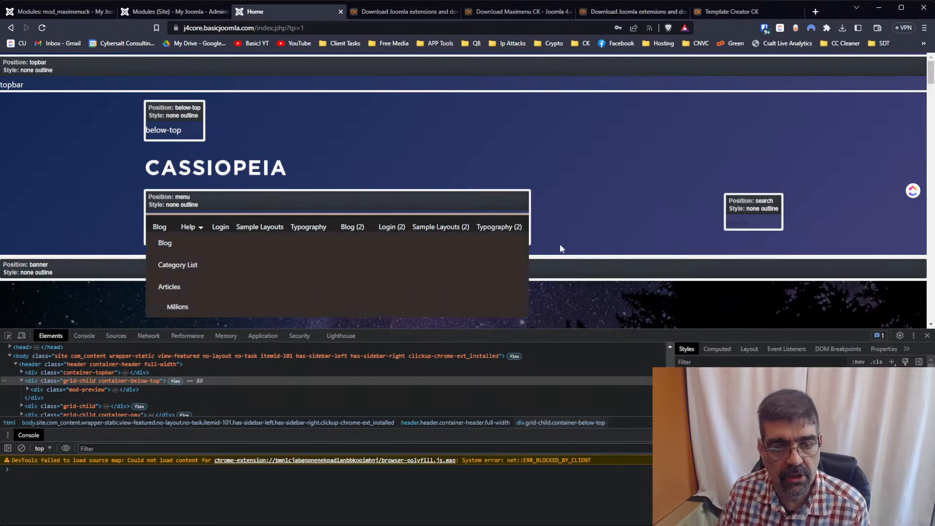
pyautogui.click(150, 12)
pyautogui.click(68, 13)
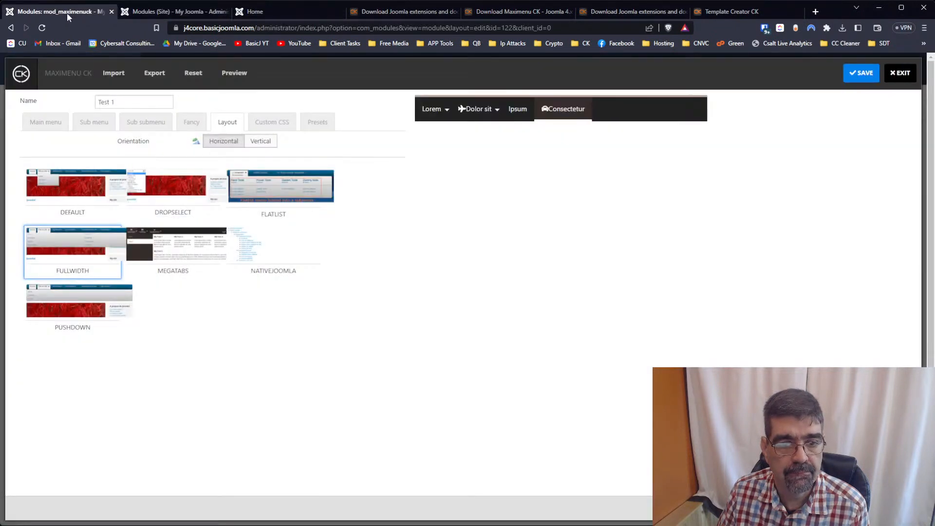
pyautogui.click(174, 246)
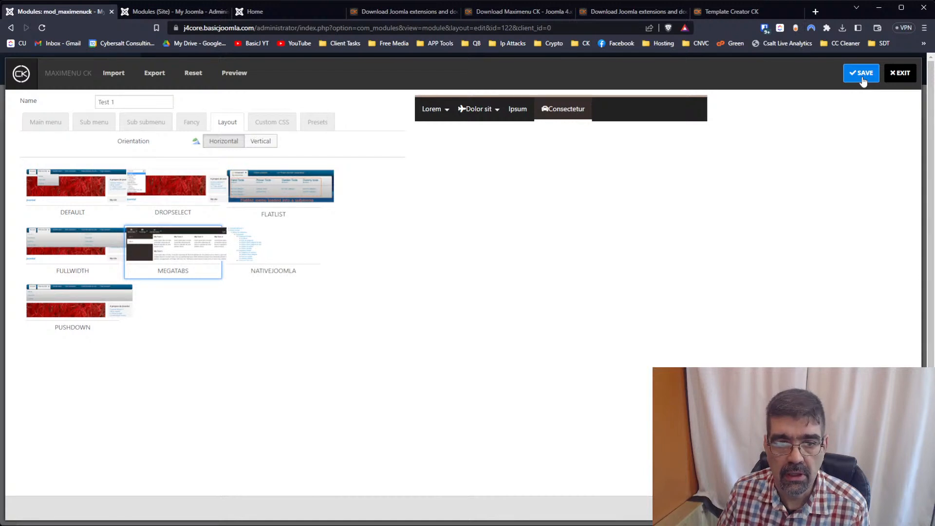
pyautogui.click(900, 74)
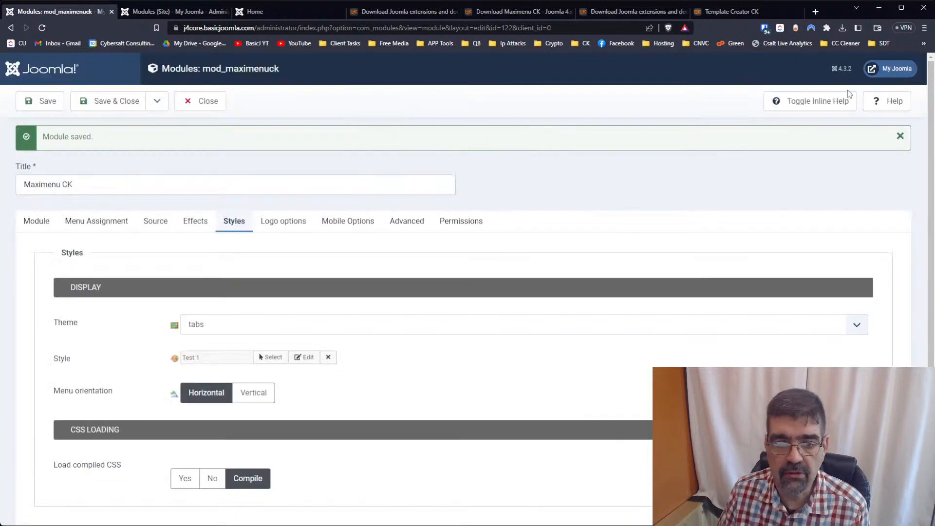
pyautogui.click(40, 101)
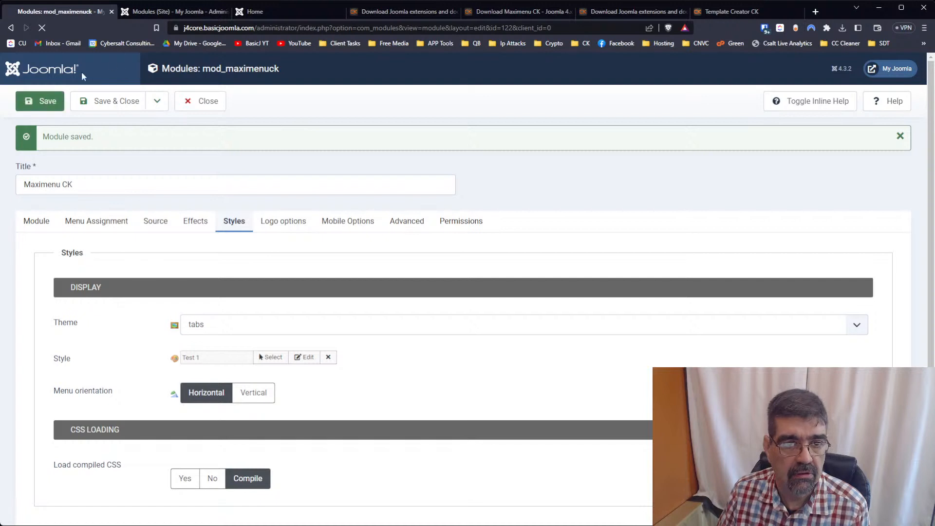
# Remove ?tp=1 from the home page address, reload it, and check the Sample Layouts and Help submenus
pyautogui.click(254, 11)
pyautogui.click(42, 28)
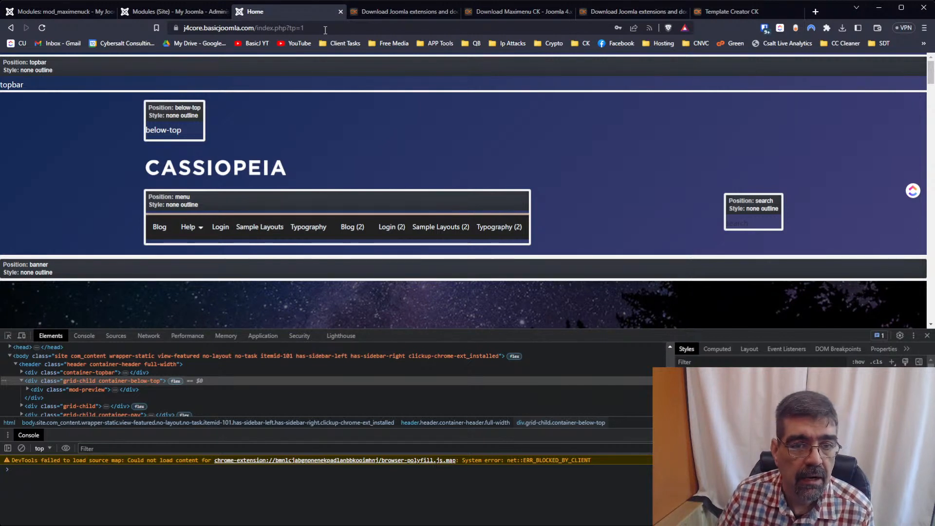
pyautogui.moveTo(286, 27); pyautogui.dragTo(433, 3)
pyautogui.press('Delete')
pyautogui.press('Return')
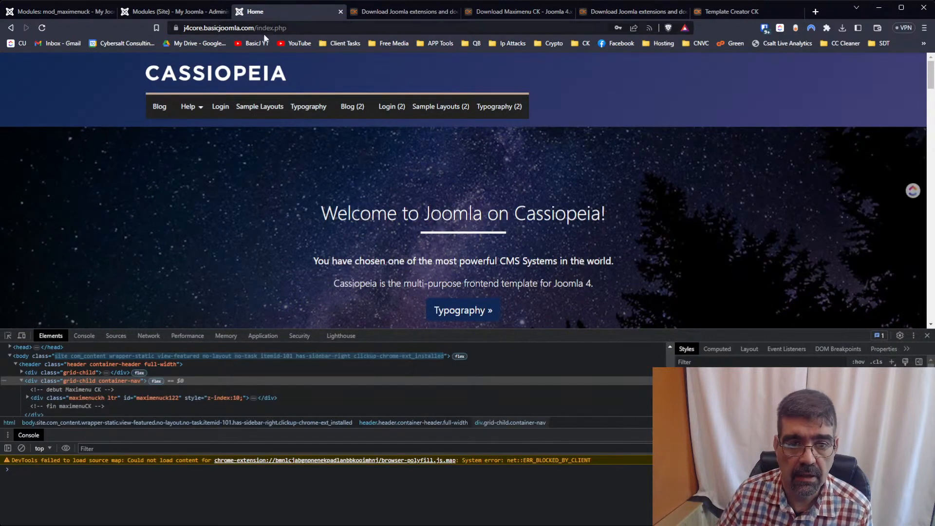
pyautogui.moveTo(242, 107)
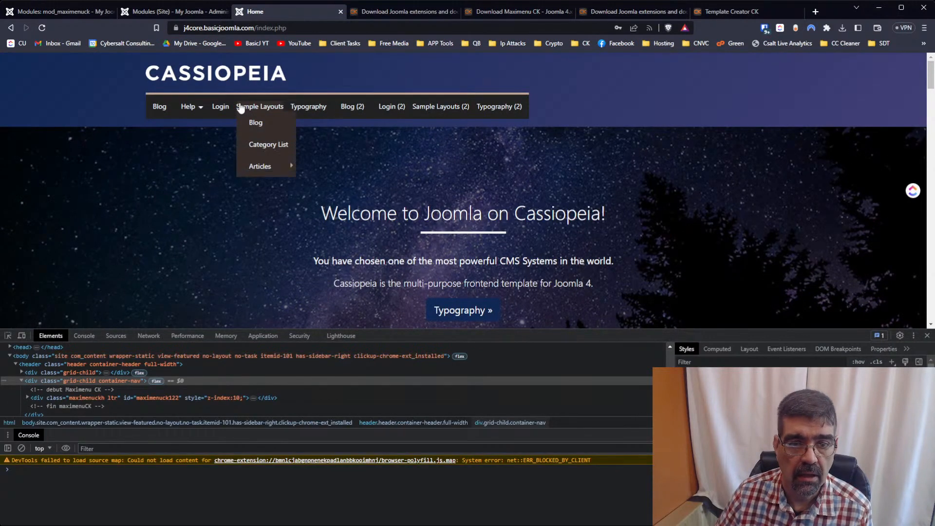
pyautogui.moveTo(254, 167)
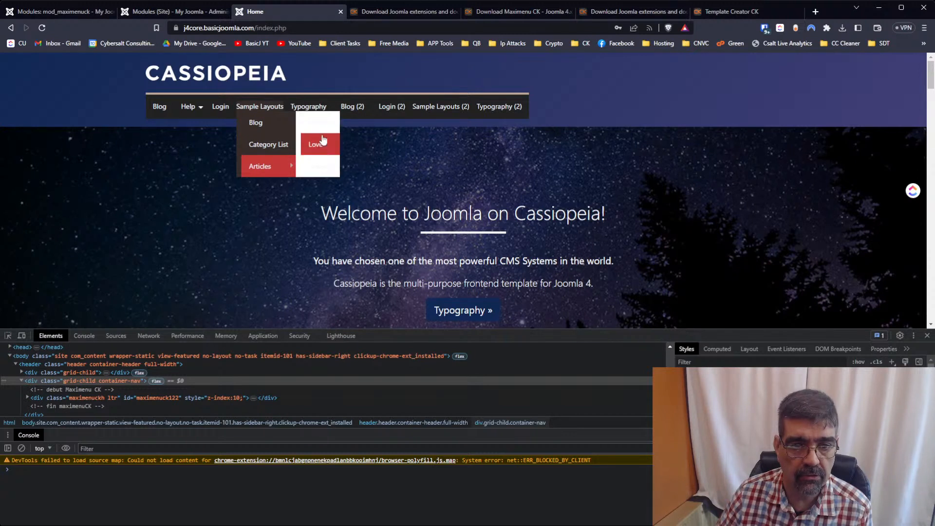
pyautogui.moveTo(201, 108)
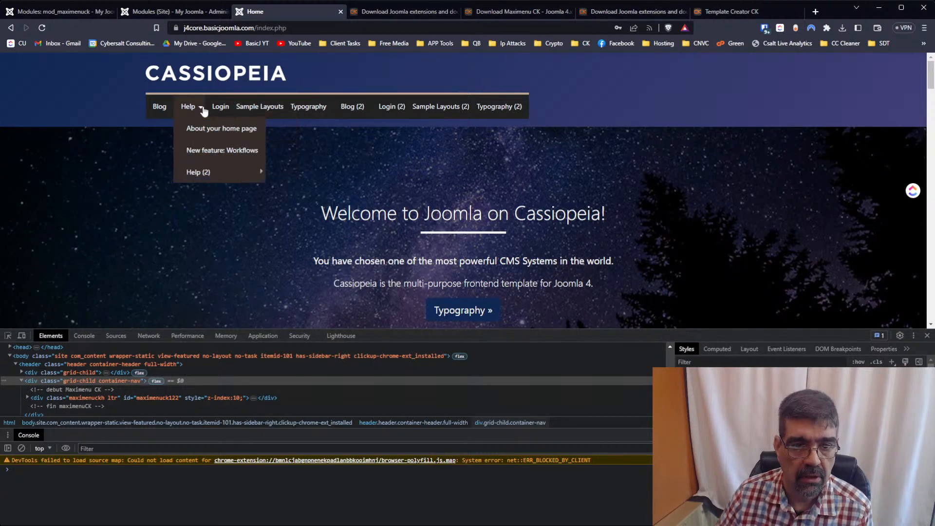
pyautogui.moveTo(209, 172)
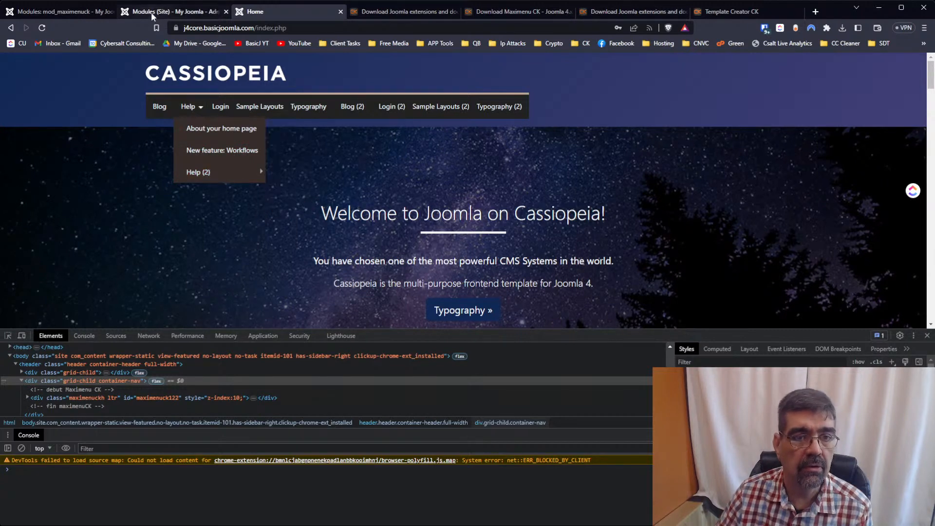
# Set the Maximenu CK module's Load compiled CSS option to No and save the module
pyautogui.click(65, 11)
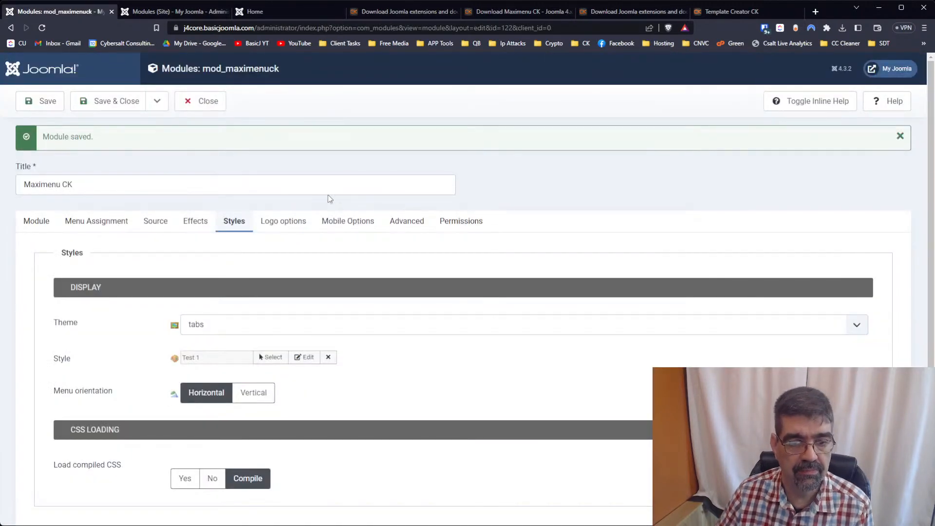
pyautogui.scroll(-1, 302, 237)
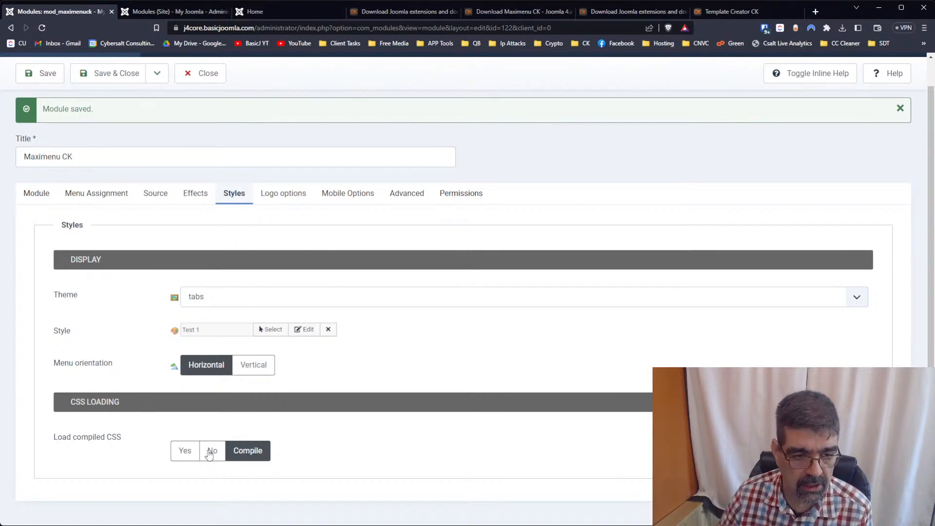
pyautogui.click(204, 454)
pyautogui.click(44, 74)
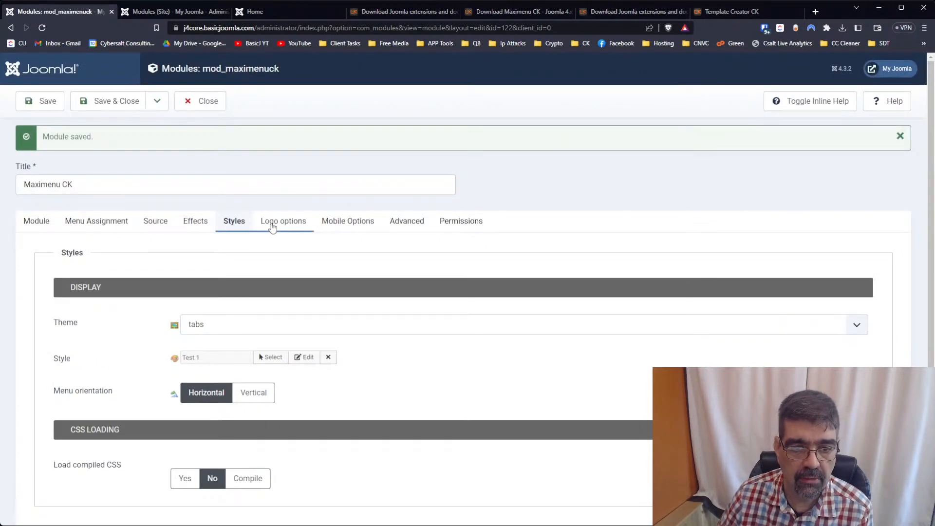
# Choose blue-flower.jpg from the headers folder as the Maximenu CK module's logo image
pyautogui.click(272, 226)
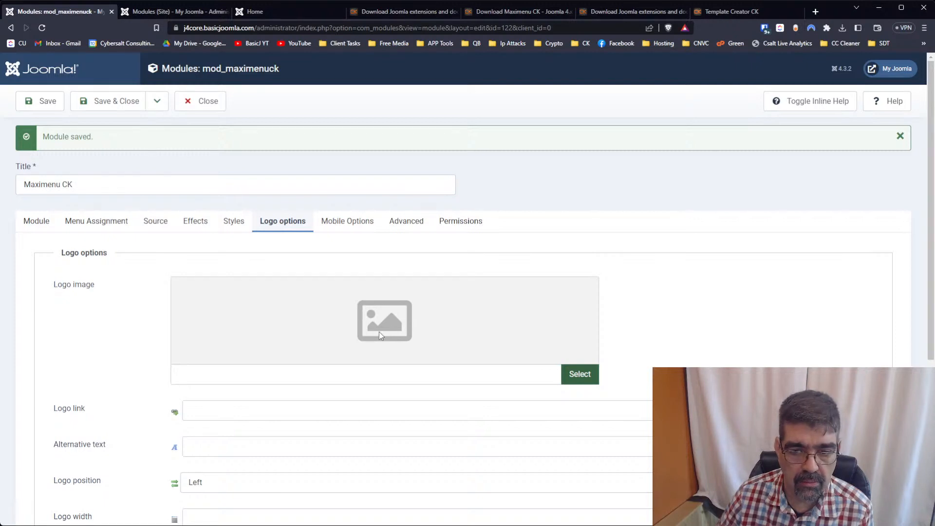
pyautogui.click(575, 371)
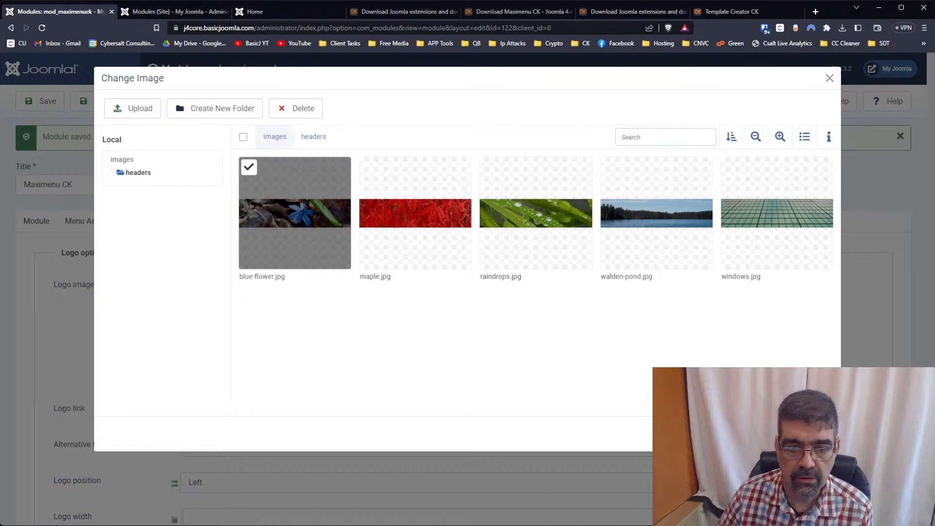
pyautogui.click(773, 433)
pyautogui.scroll(-3, 351, 372)
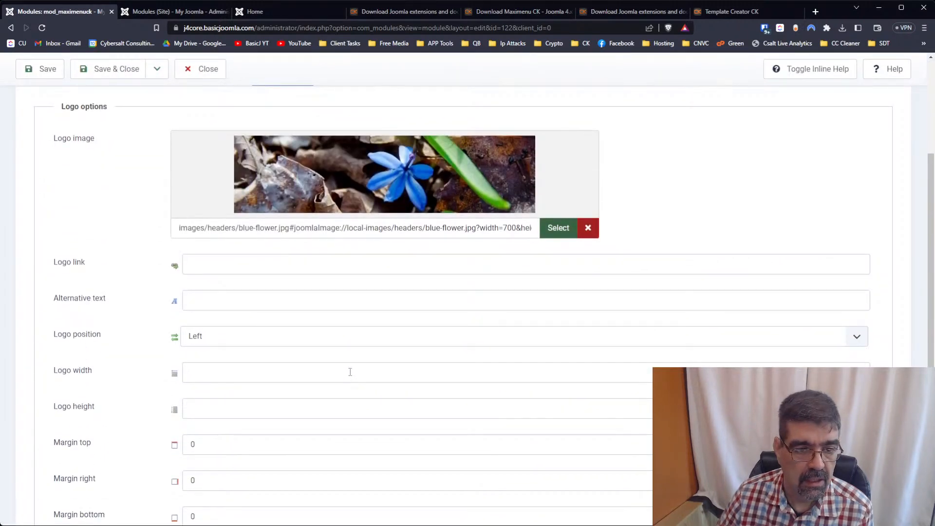
# Set the logo width to 100 and the logo height to 25, and save the module
pyautogui.click(276, 364)
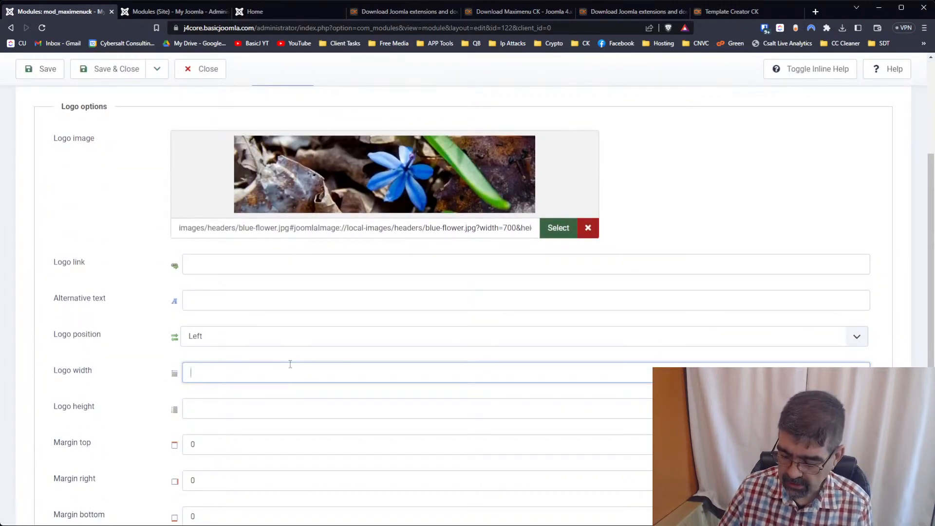
pyautogui.write('100')
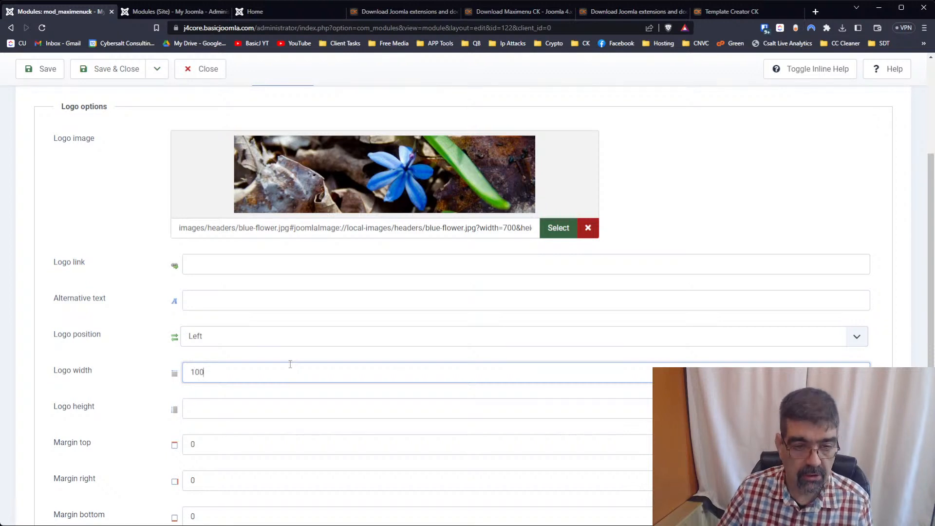
pyautogui.press('Tab')
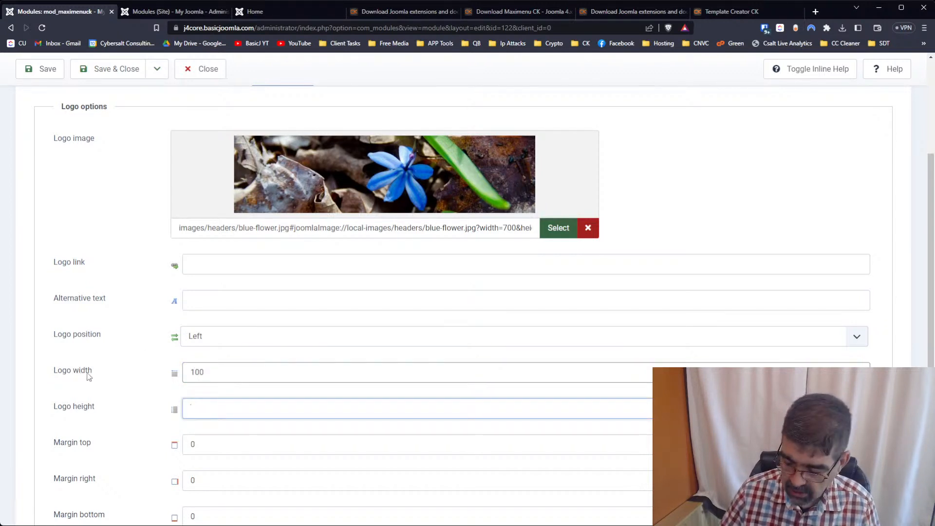
pyautogui.write('25')
pyautogui.press('Tab')
pyautogui.scroll(-2, 207, 398)
pyautogui.click(43, 70)
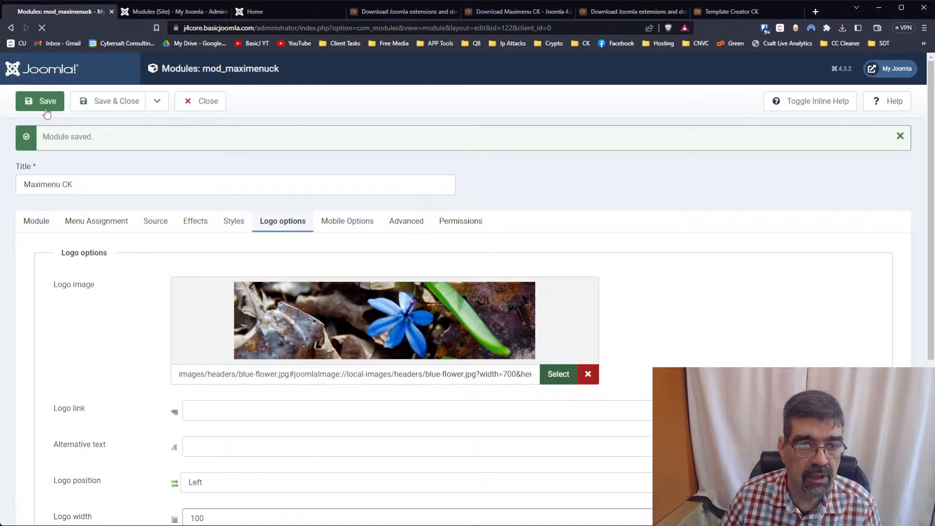
# Reload the home page and examine how the logo fits in the menu bar
pyautogui.click(282, 12)
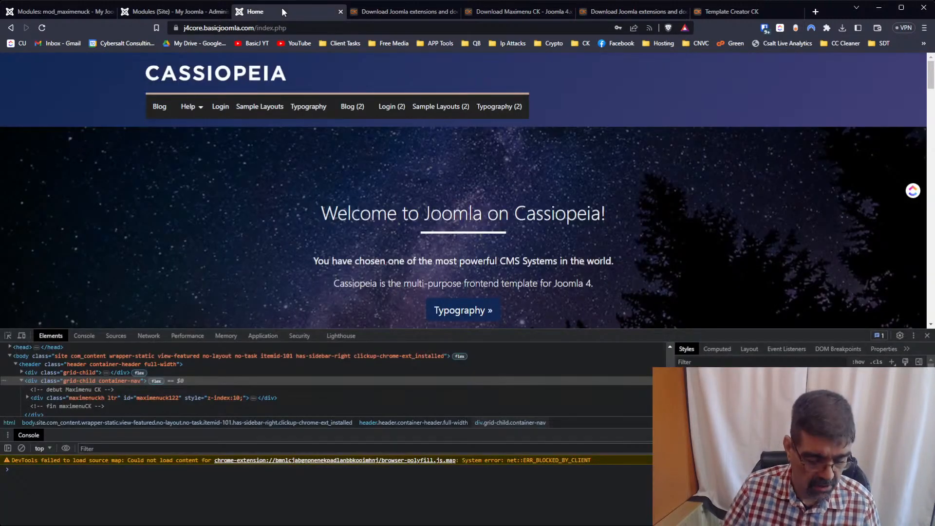
pyautogui.press('F5')
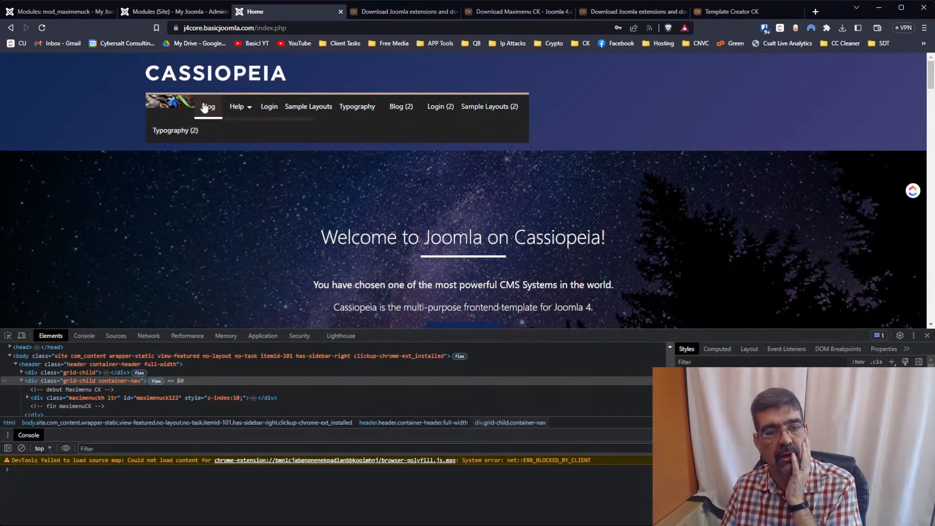
pyautogui.scroll(-1, 154, 102)
pyautogui.scroll(1, 156, 104)
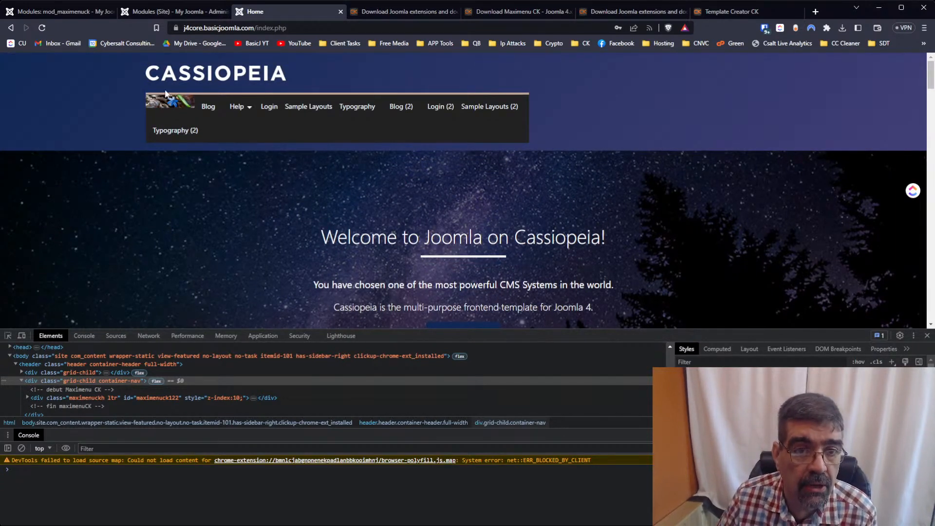
# Set the Maximenu CK logo height to 50, save the module, and check the logo on the reloaded home page
pyautogui.click(179, 12)
pyautogui.click(58, 12)
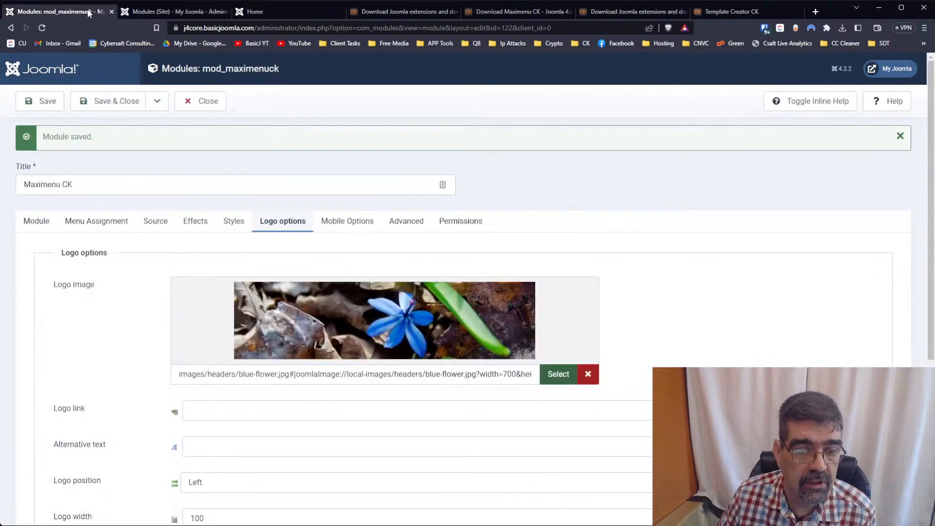
pyautogui.scroll(-2, 220, 385)
pyautogui.doubleClick(222, 457)
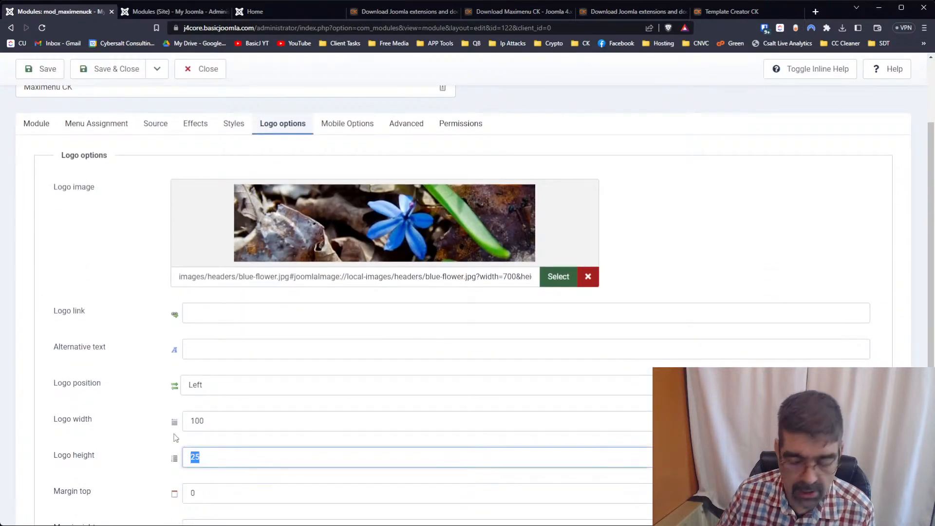
pyautogui.write('50')
pyautogui.press('Tab')
pyautogui.click(43, 73)
pyautogui.click(261, 12)
pyautogui.click(42, 28)
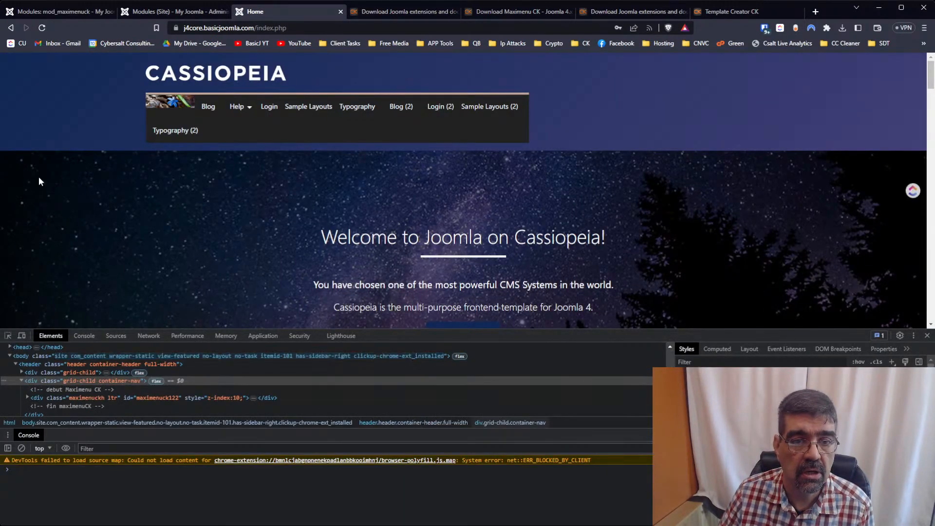
pyautogui.click(327, 27)
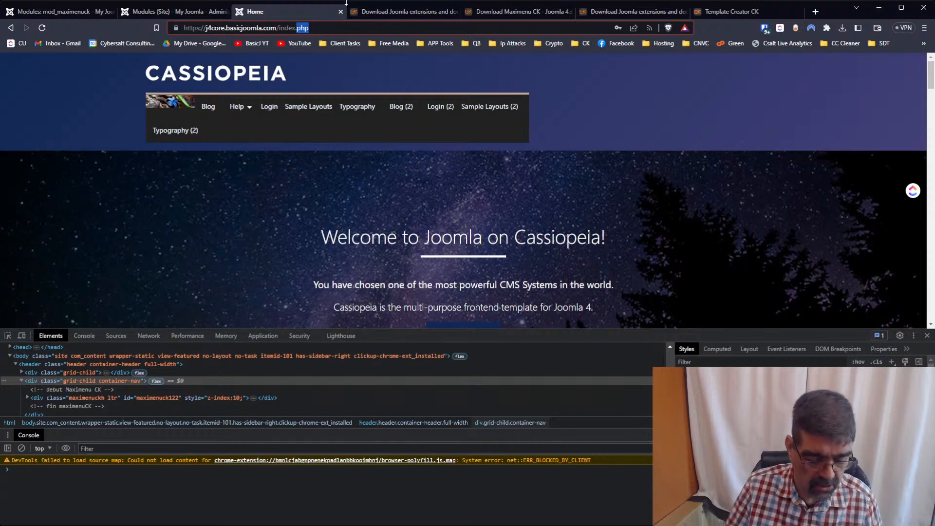
pyautogui.press('Return')
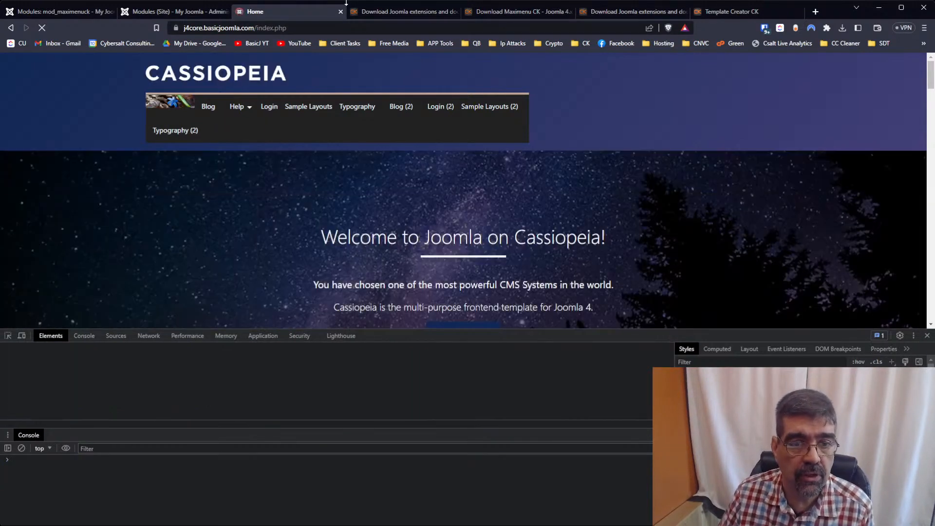
# Set the Maximenu CK logo width to 150, save the module, and check the logo on the reloaded home page
pyautogui.click(58, 11)
pyautogui.scroll(-2, 234, 351)
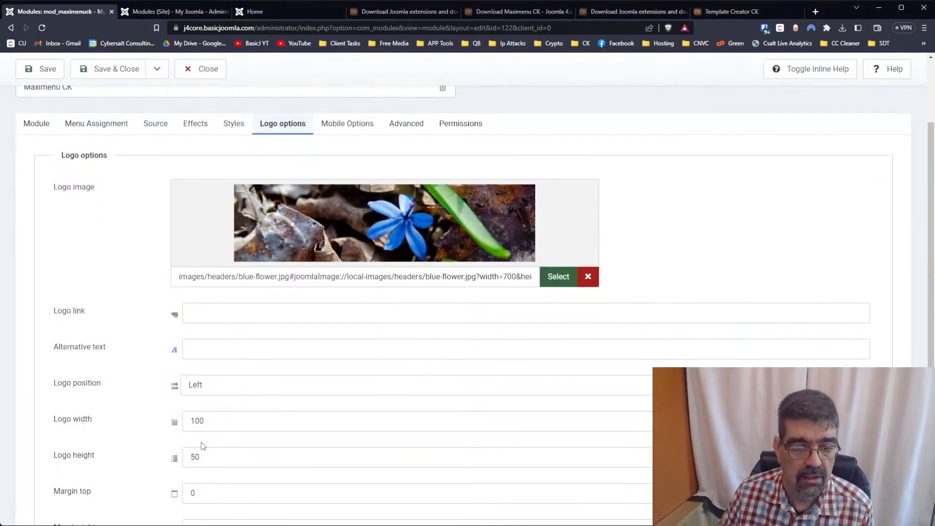
pyautogui.doubleClick(224, 420)
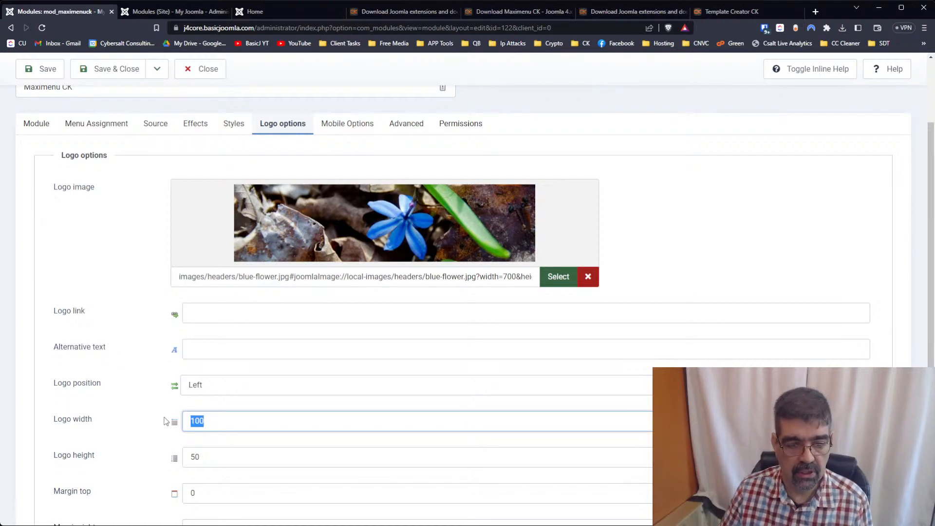
pyautogui.write('150')
pyautogui.press('Tab')
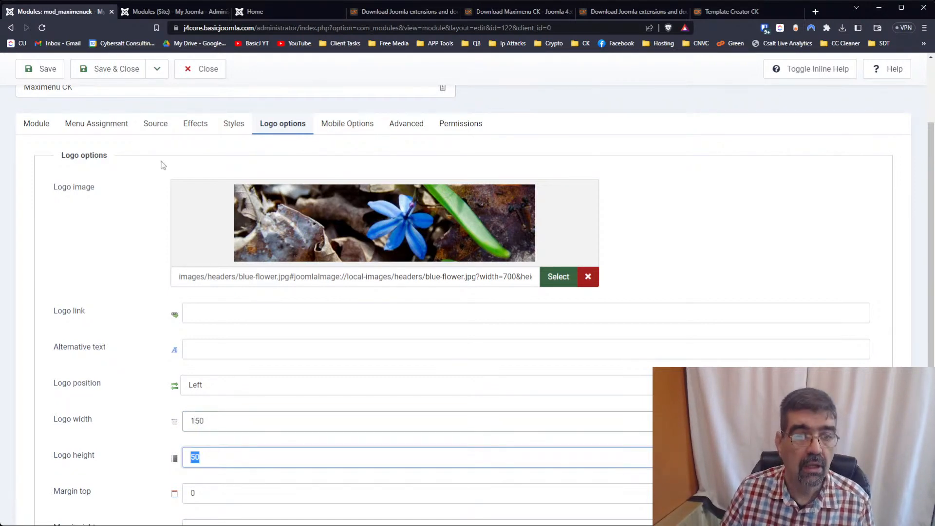
pyautogui.click(39, 68)
pyautogui.click(270, 14)
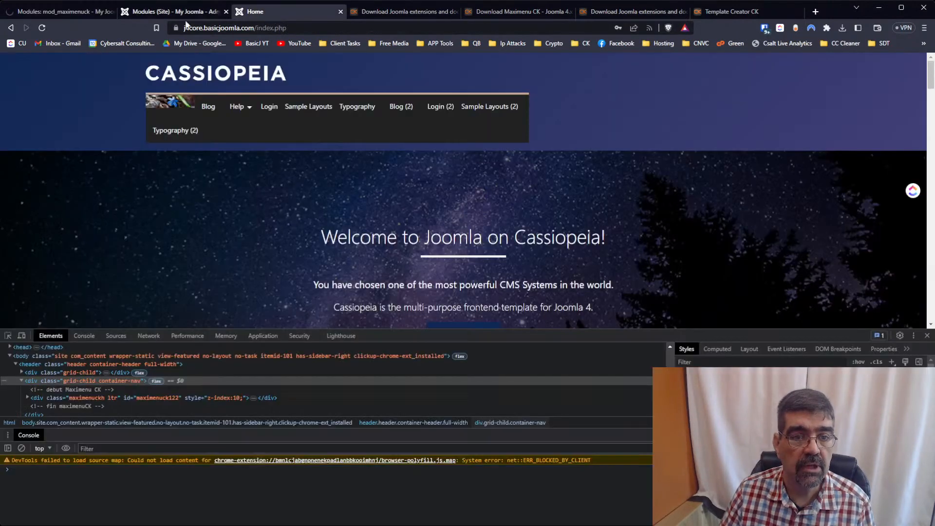
pyautogui.click(42, 27)
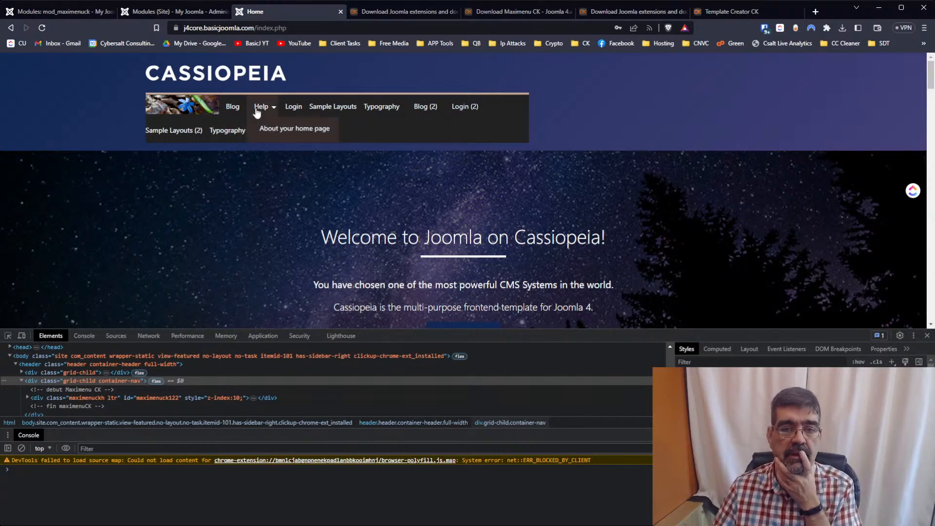
pyautogui.click(53, 11)
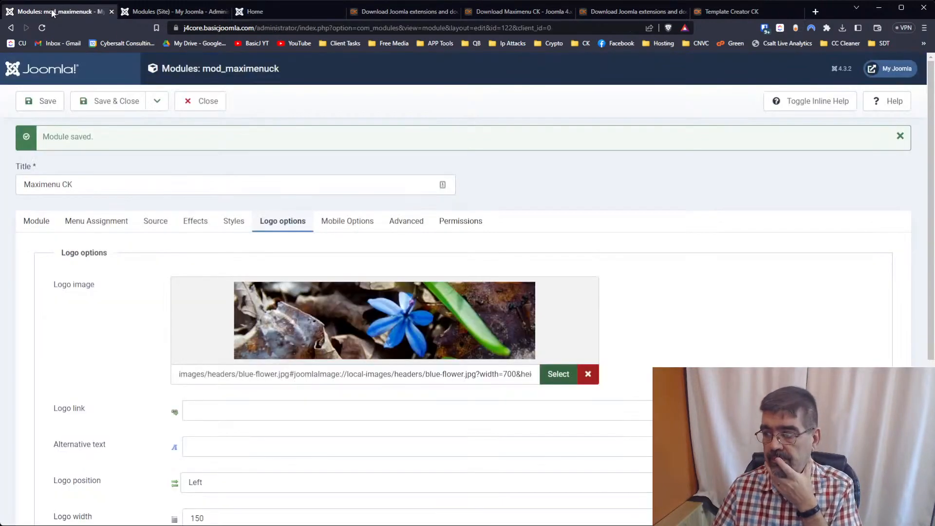
# Review the Maximenu CK module's mobile options and what they require for activation
pyautogui.scroll(-5, 327, 248)
pyautogui.scroll(5, 328, 248)
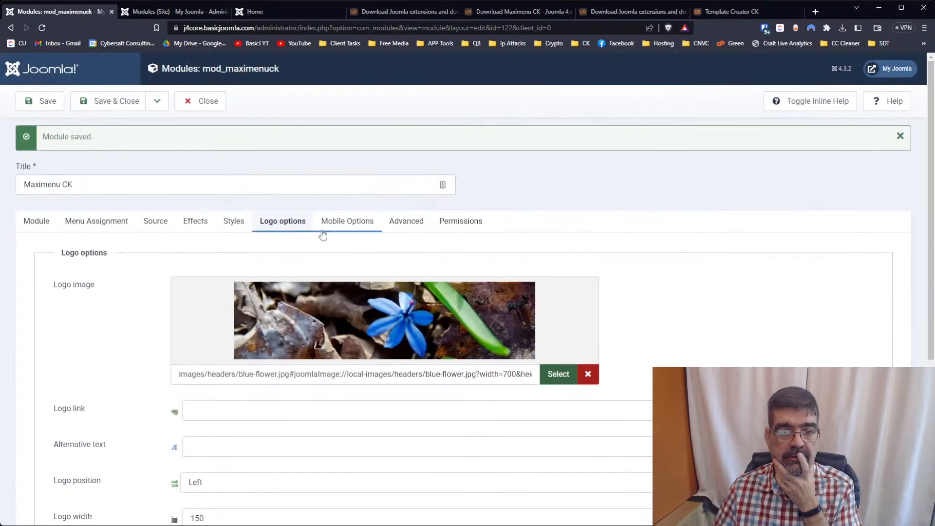
pyautogui.click(329, 220)
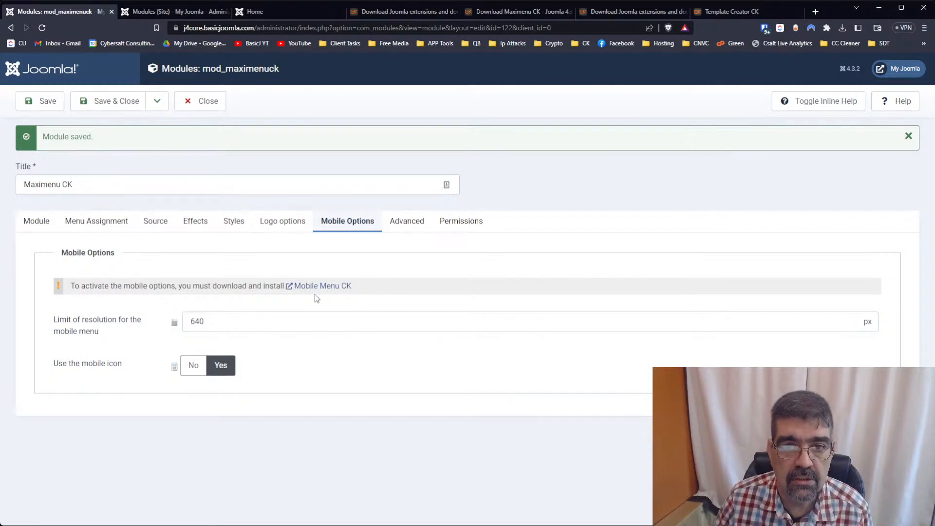
# Download Mobile Menu CK Light for Joomla 4.x from the JoomlaCK download site
pyautogui.click(519, 13)
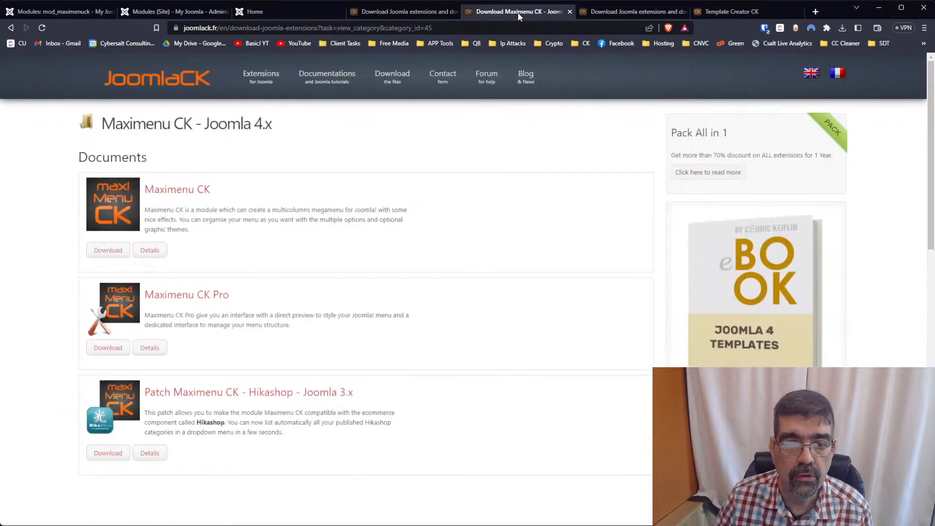
pyautogui.click(601, 12)
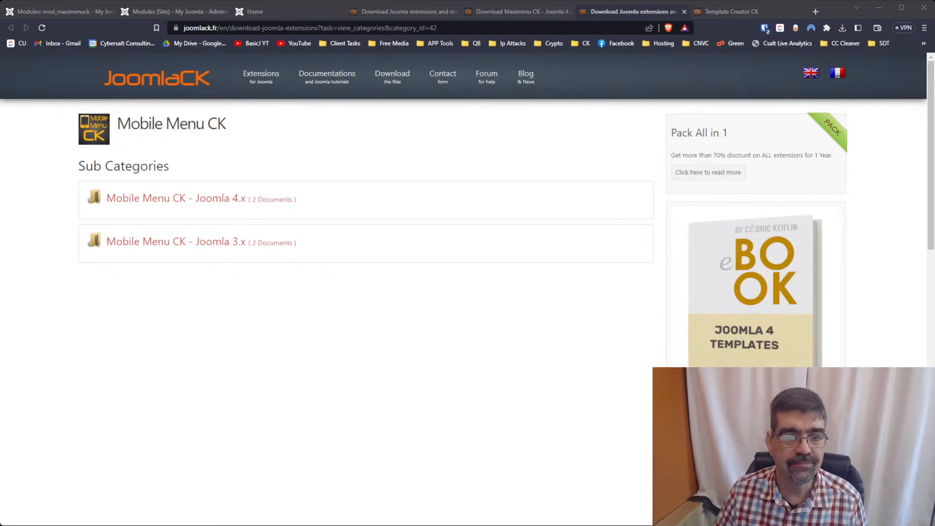
pyautogui.click(242, 194)
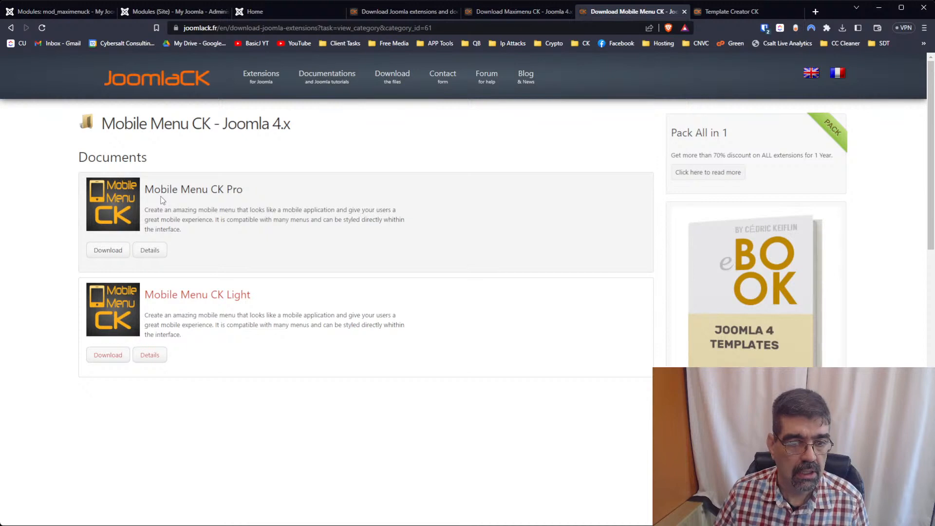
pyautogui.click(105, 359)
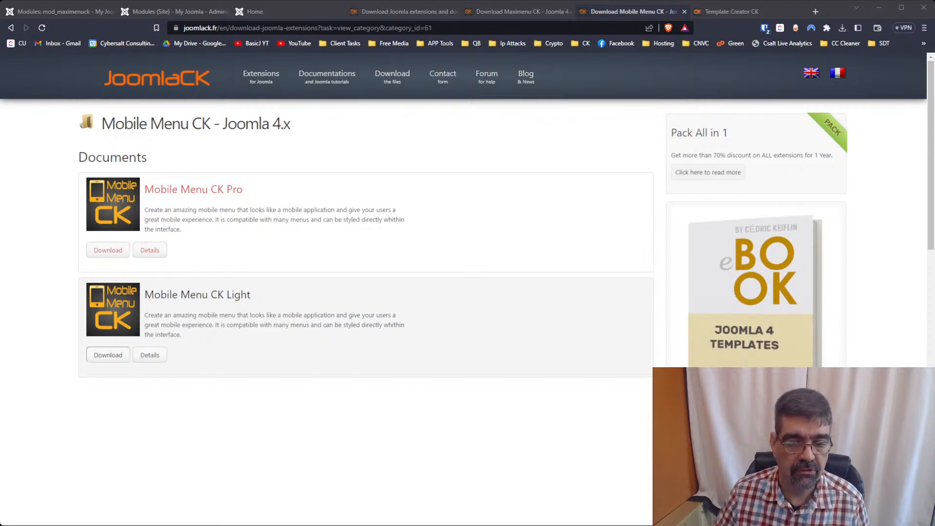
pyautogui.click(502, 472)
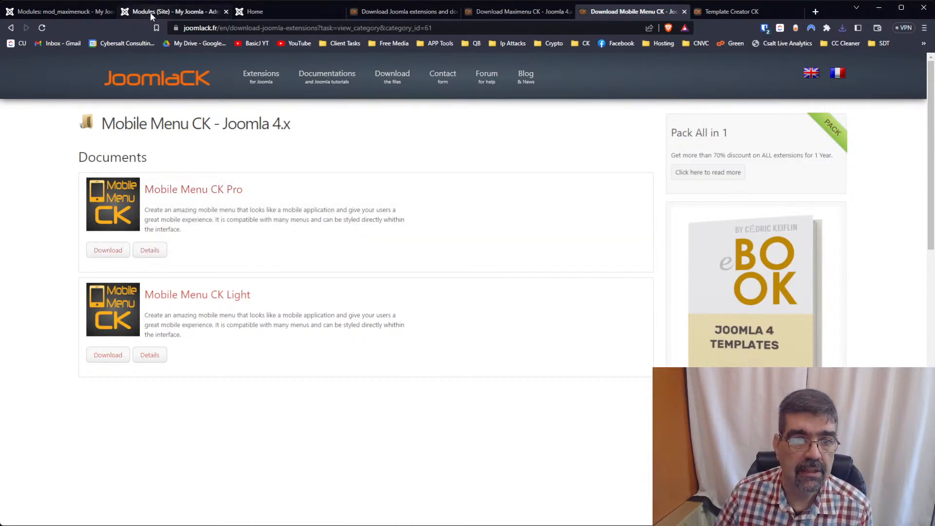
# Install the downloaded Mobile Menu CK package on the Joomla site through the extension installer
pyautogui.click(148, 13)
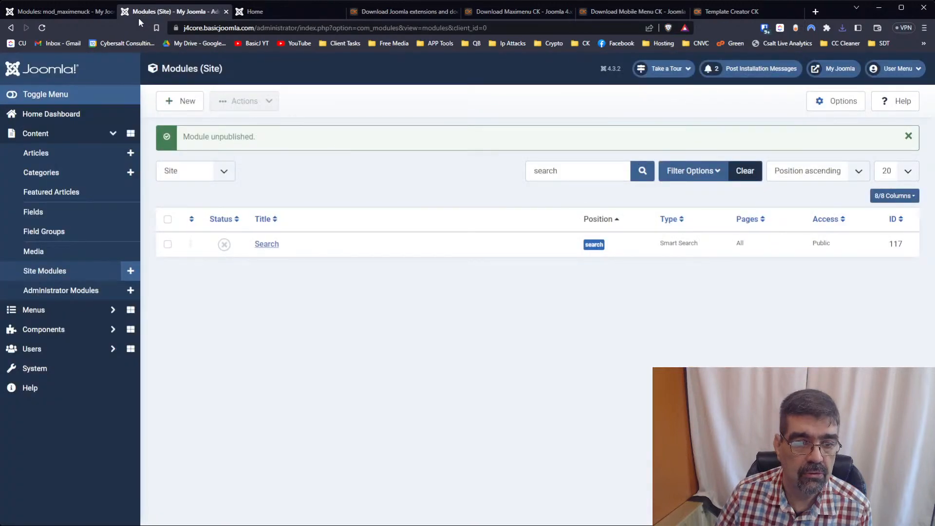
pyautogui.click(51, 373)
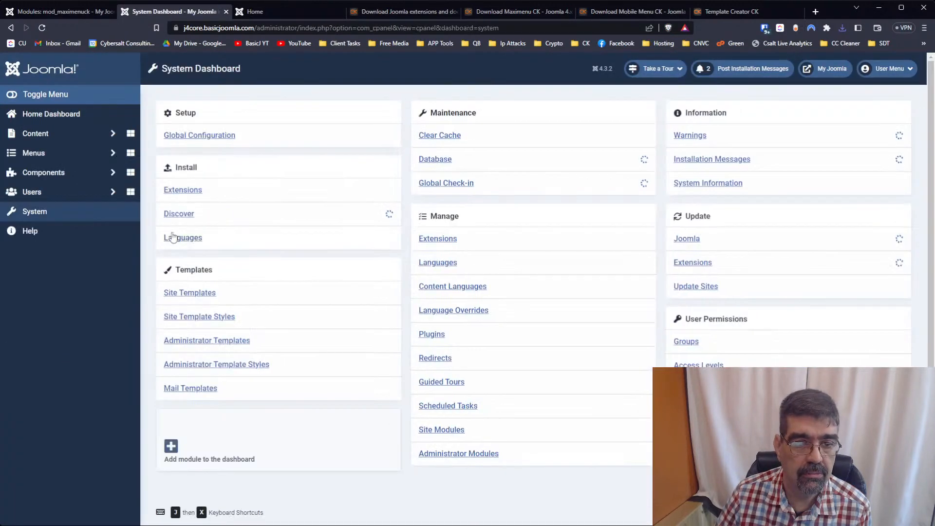
pyautogui.click(181, 190)
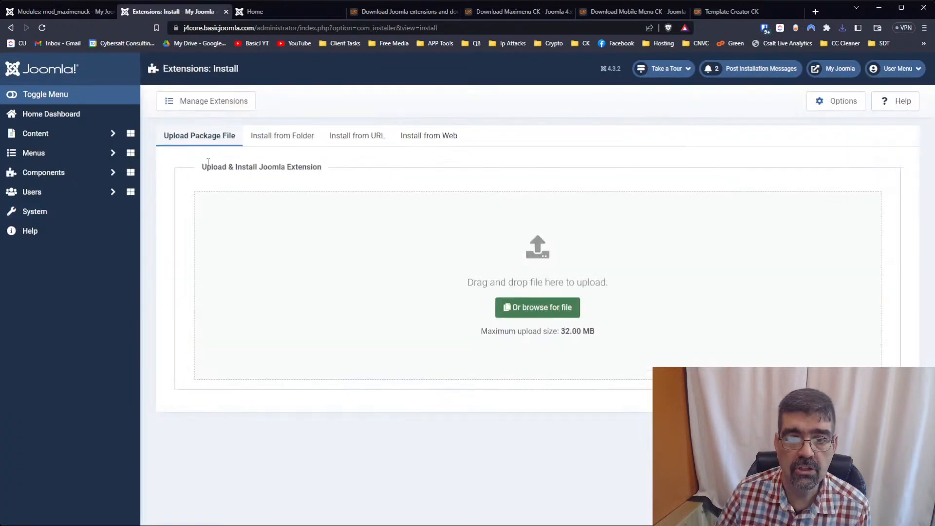
pyautogui.click(540, 307)
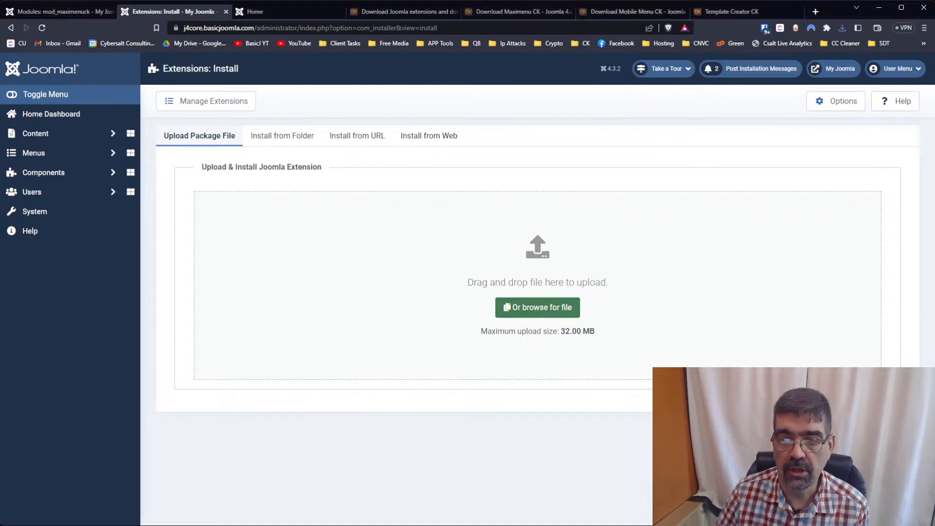
pyautogui.click(847, 31)
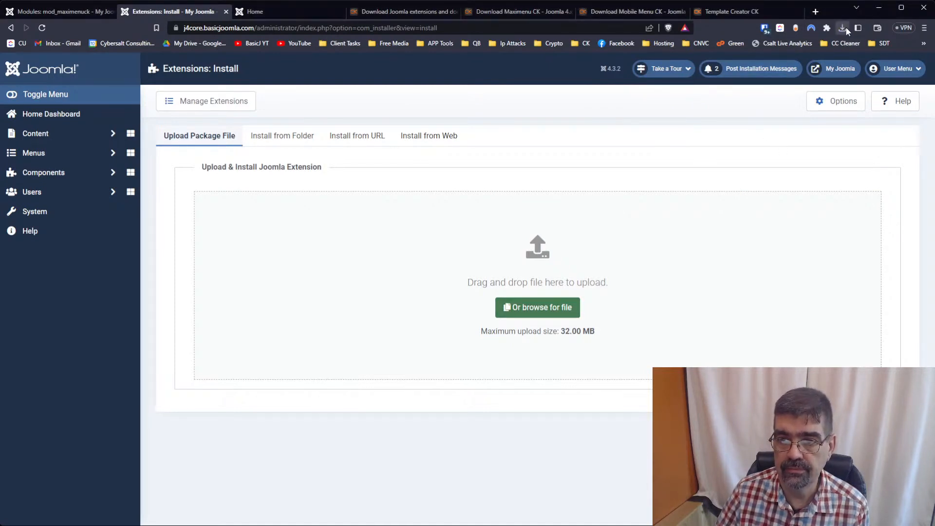
pyautogui.moveTo(784, 69); pyautogui.dragTo(509, 278)
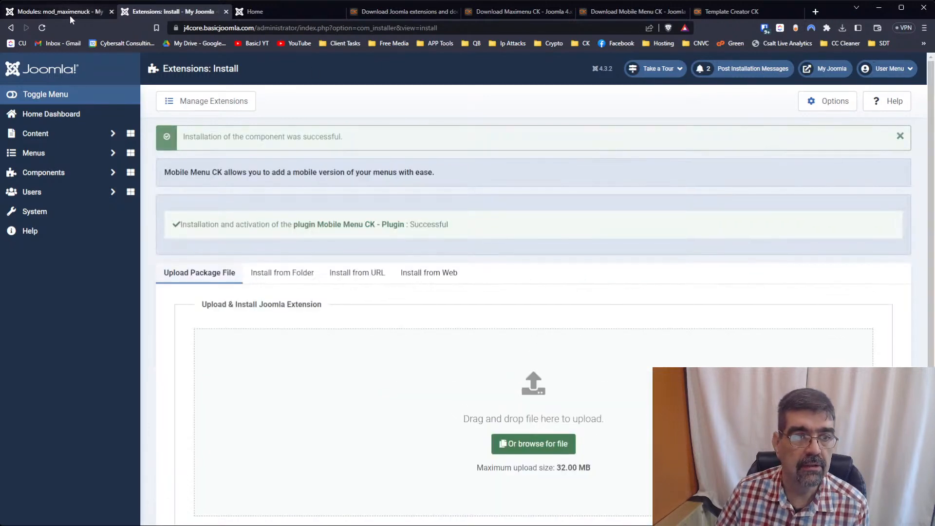
# Reload the Maximenu CK module, enable Mobile Menu CK for it, look over its detection and placement settings, and save
pyautogui.click(68, 13)
pyautogui.click(42, 29)
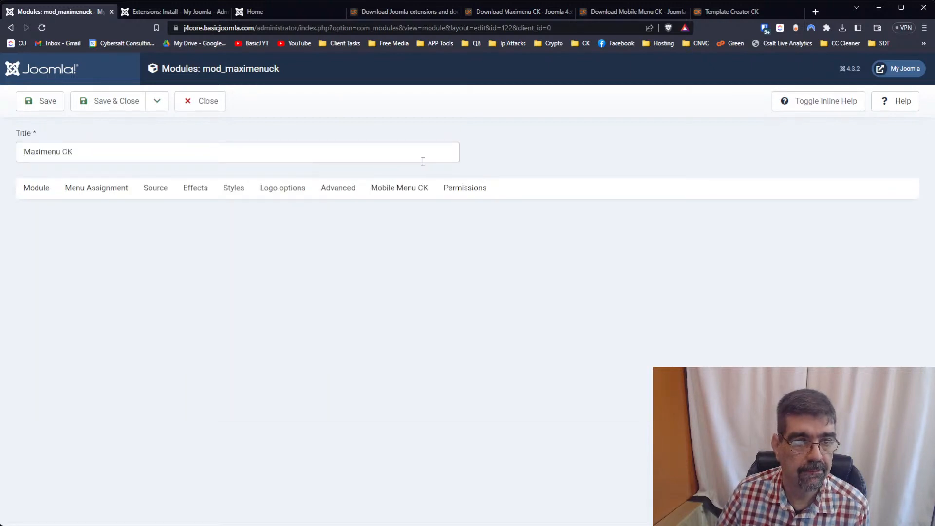
pyautogui.click(375, 194)
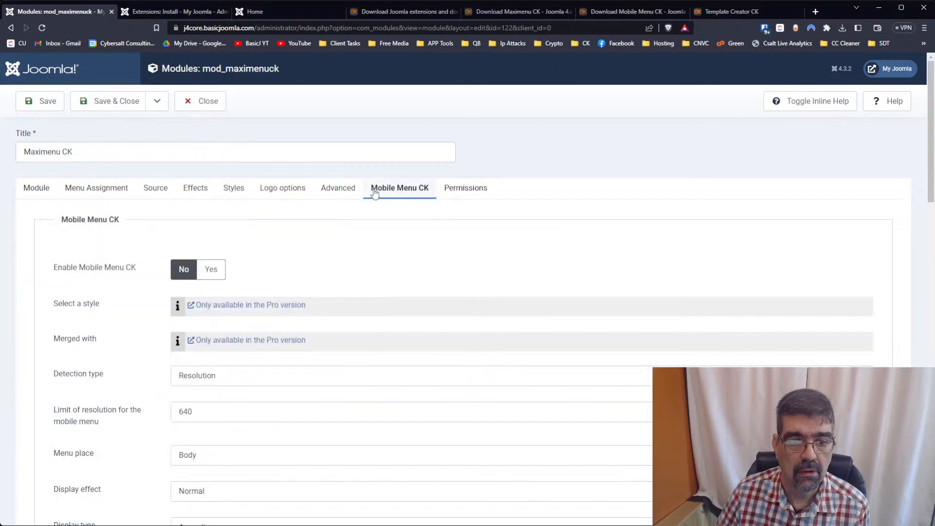
pyautogui.click(209, 273)
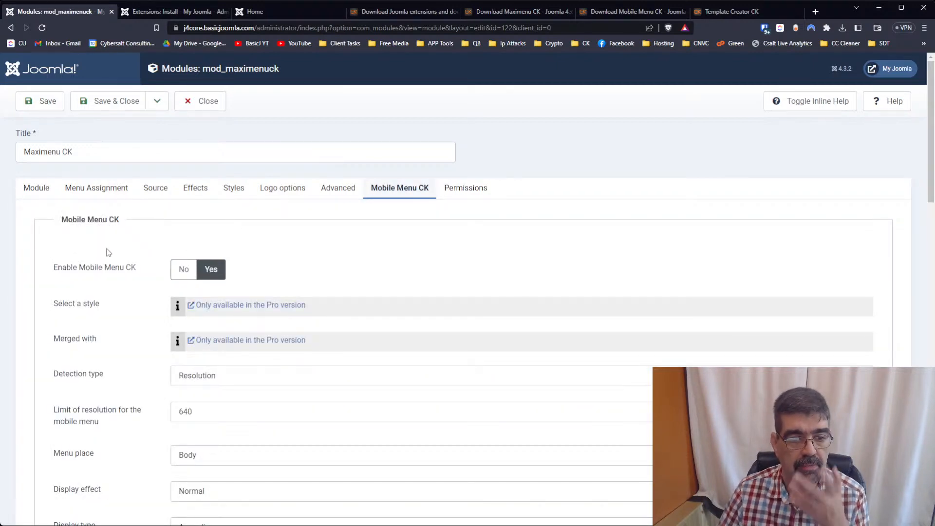
pyautogui.scroll(-2, 108, 257)
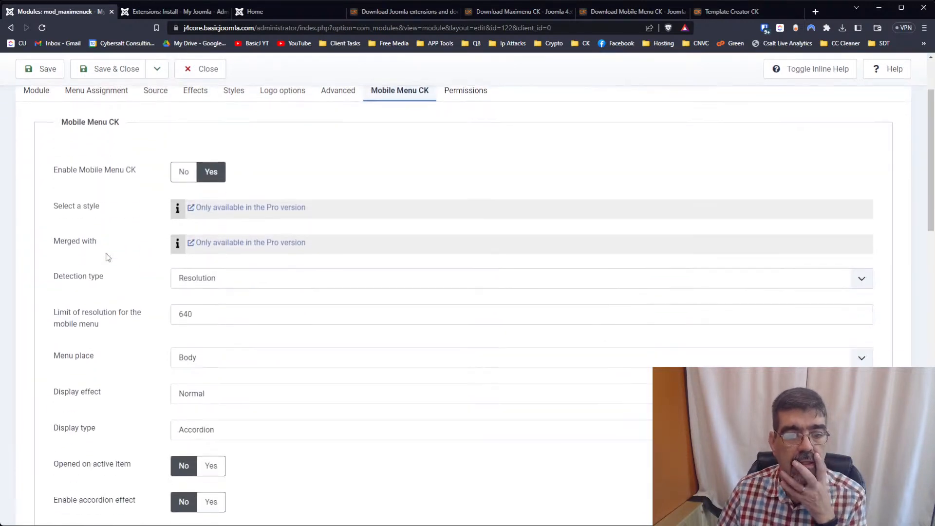
pyautogui.click(235, 282)
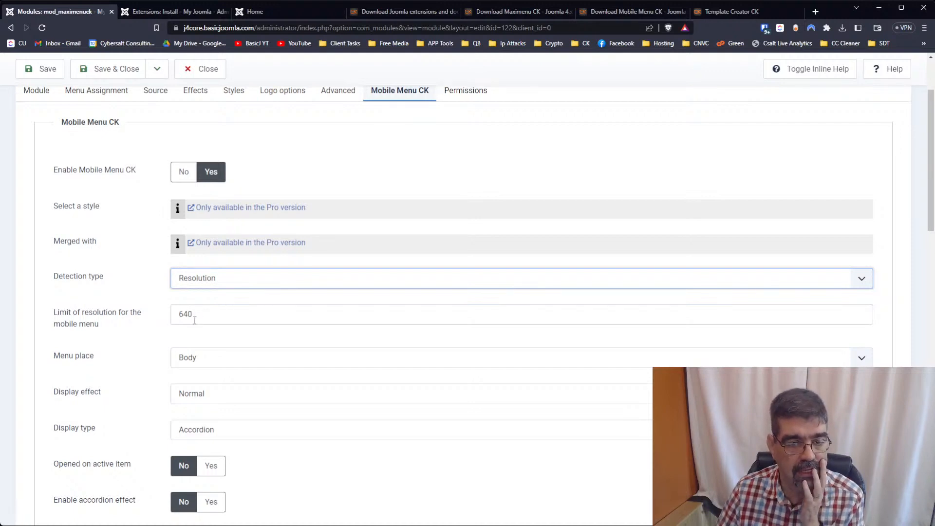
pyautogui.scroll(-2, 195, 320)
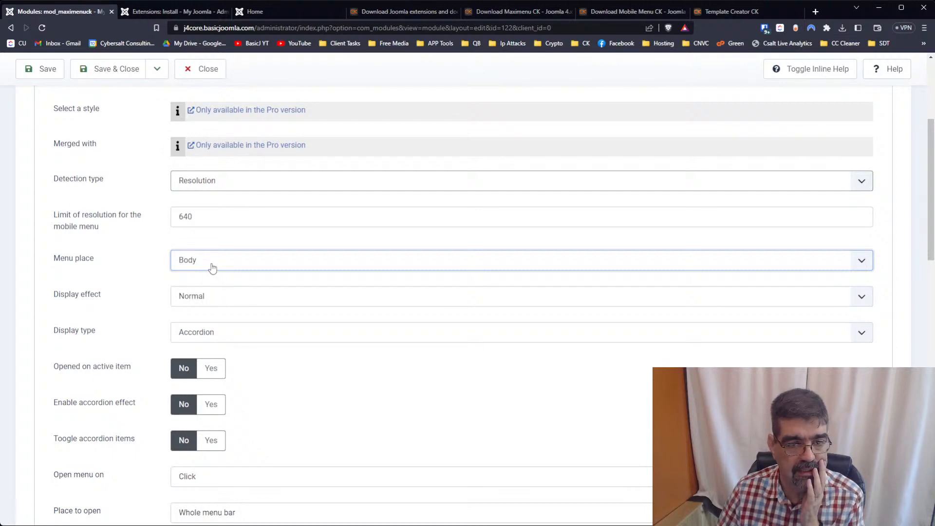
pyautogui.click(41, 67)
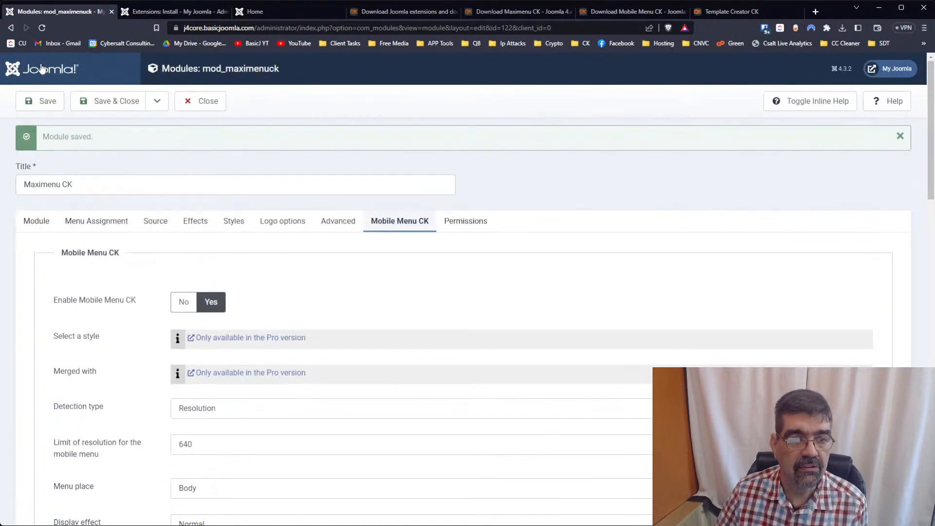
# Preview the home page in a responsive mobile view 400 pixels wide, and test opening and closing the menu
pyautogui.click(130, 14)
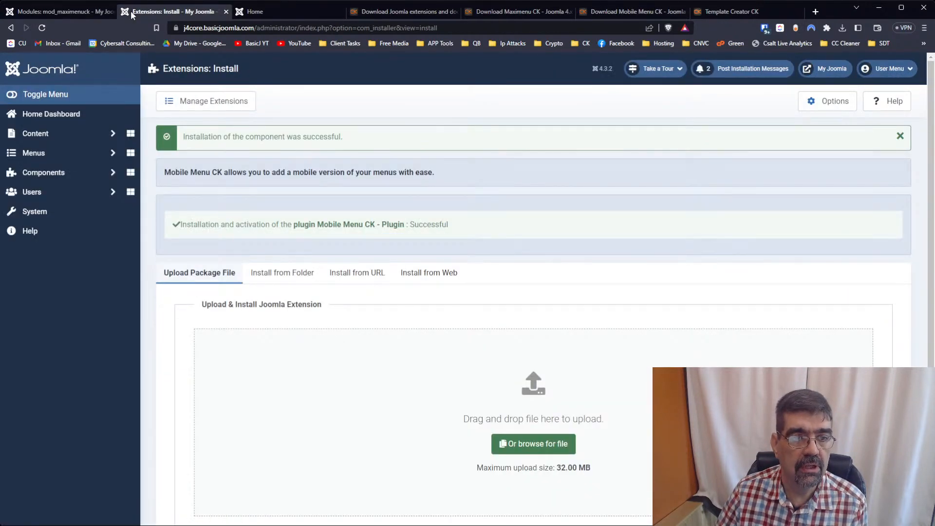
pyautogui.click(240, 13)
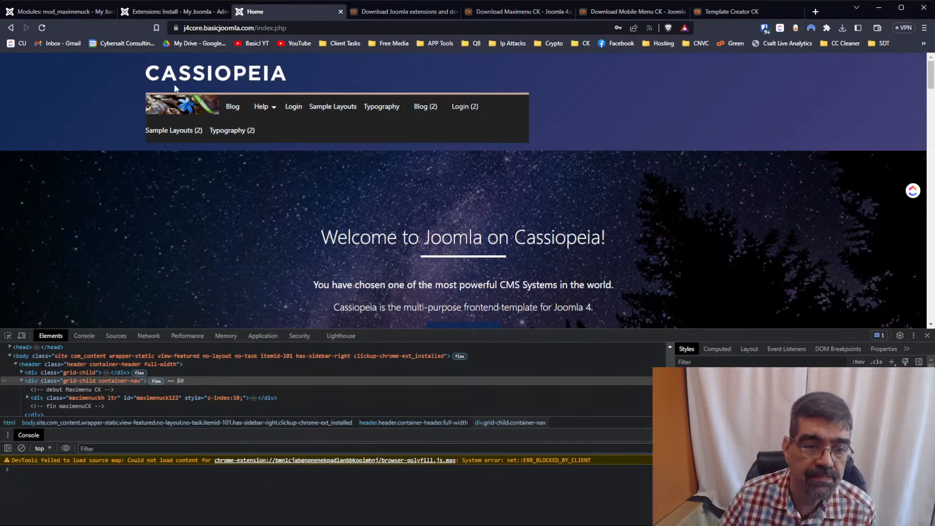
pyautogui.click(21, 336)
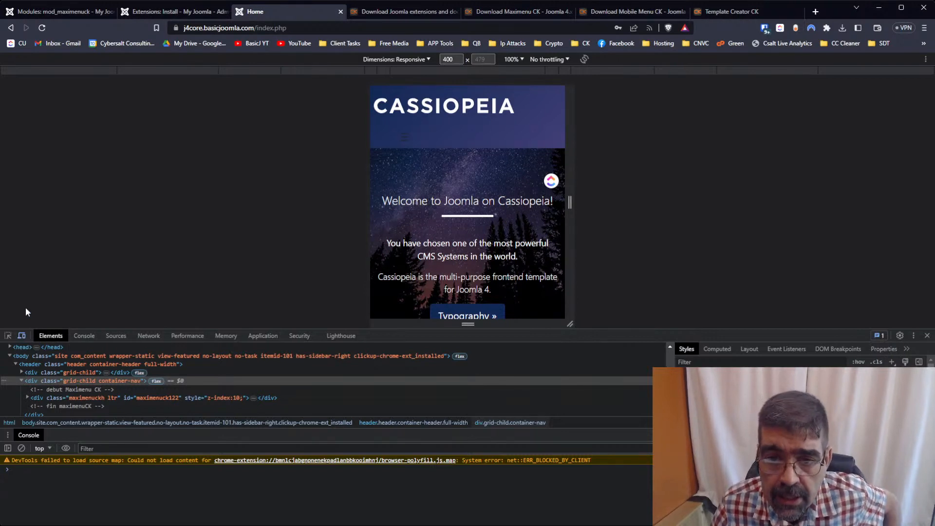
pyautogui.click(406, 136)
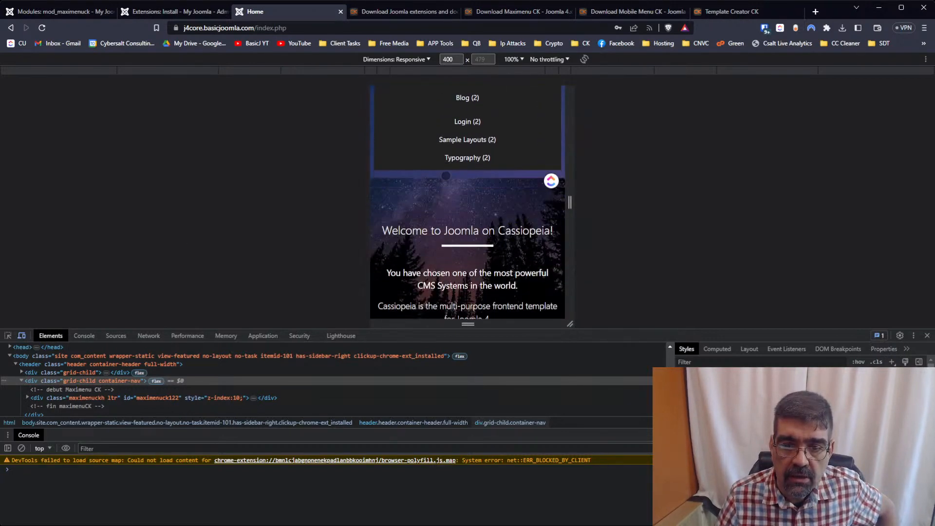
pyautogui.click(406, 137)
pyautogui.click(398, 133)
pyautogui.click(399, 134)
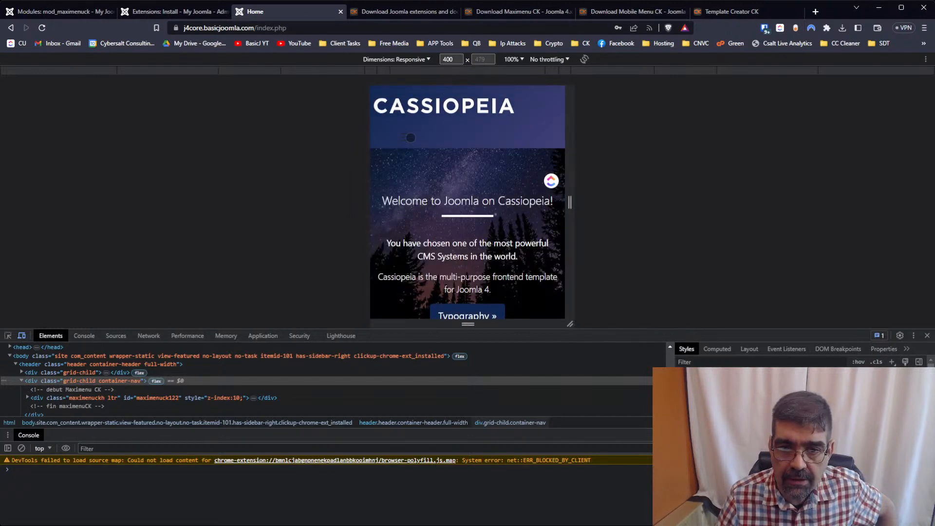
pyautogui.click(401, 138)
pyautogui.click(400, 137)
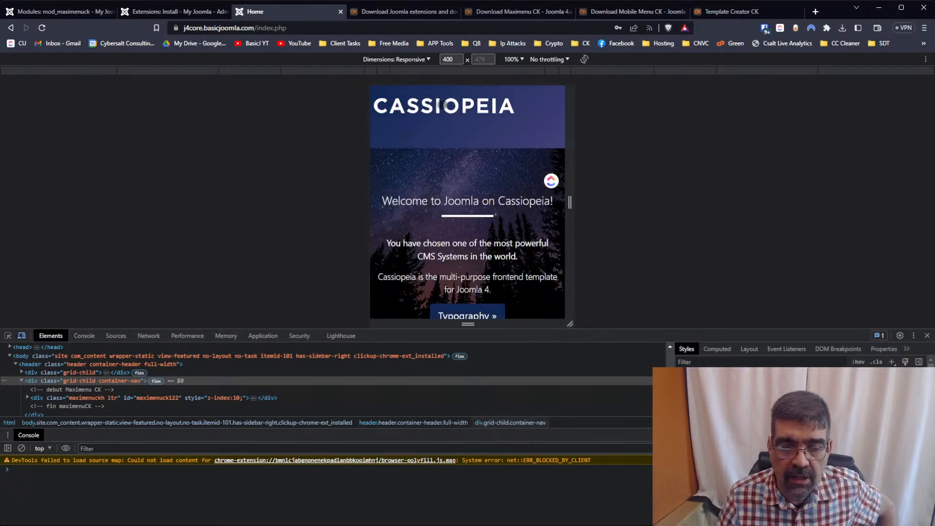
# Set the mobile menu's place to Top fixed in the Maximenu CK module and save it
pyautogui.click(76, 10)
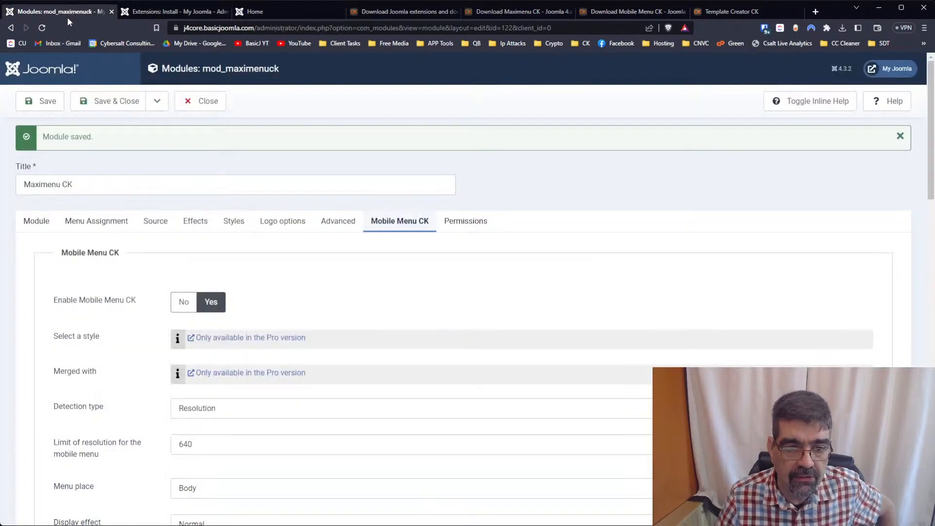
pyautogui.scroll(-2, 264, 250)
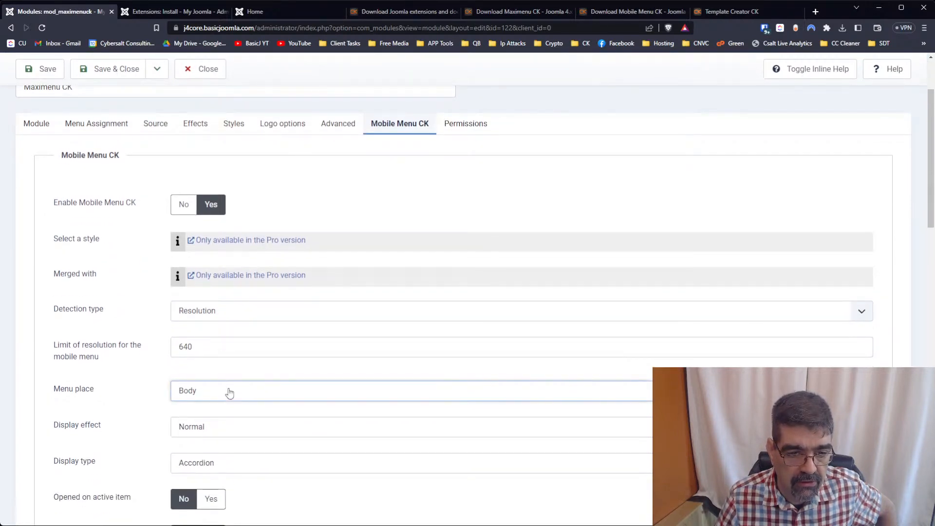
pyautogui.click(227, 426)
pyautogui.scroll(-3, 110, 328)
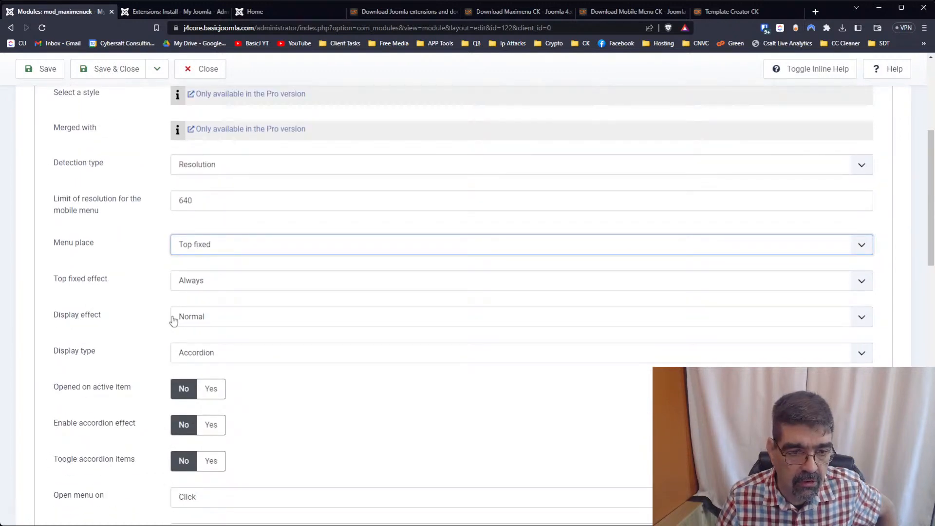
pyautogui.click(44, 68)
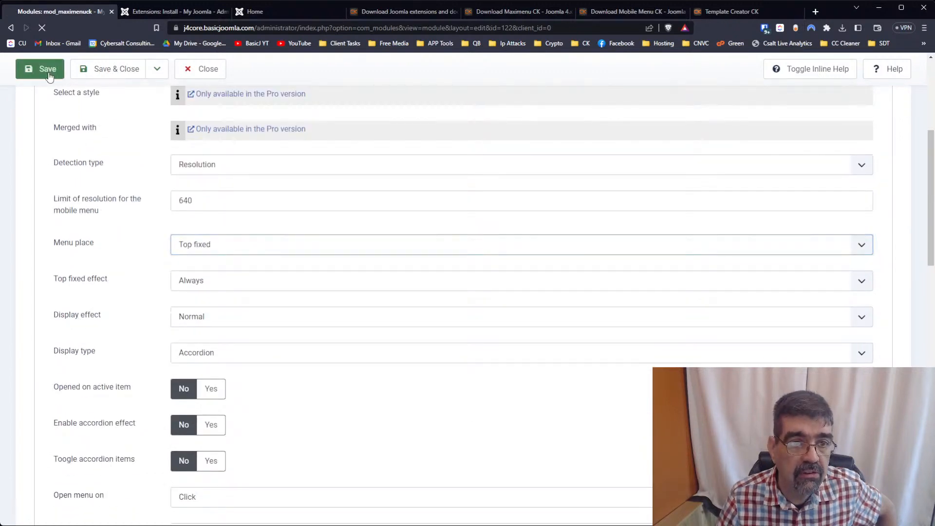
# Reload the home page in the mobile view, test opening and closing the fixed menu bar, and return to the module settings
pyautogui.click(265, 11)
pyautogui.click(42, 27)
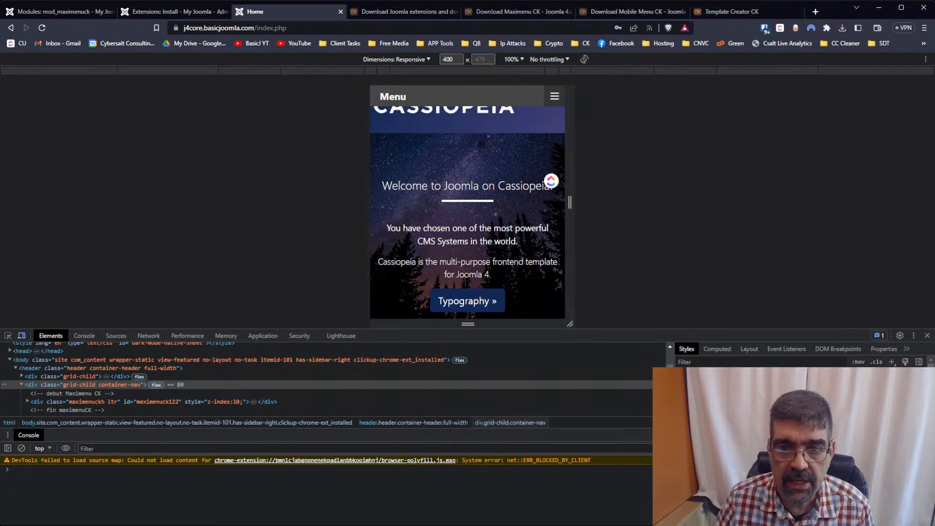
pyautogui.scroll(1, 480, 147)
pyautogui.click(41, 28)
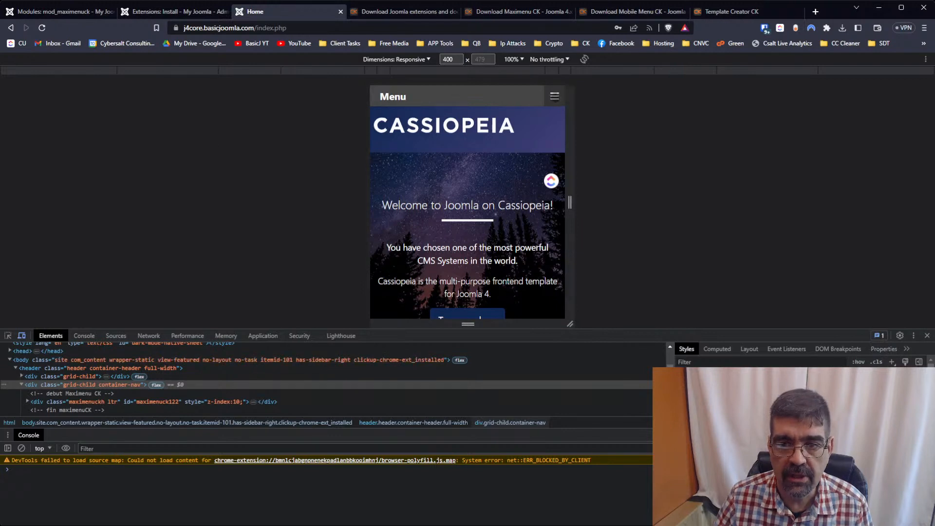
pyautogui.click(558, 97)
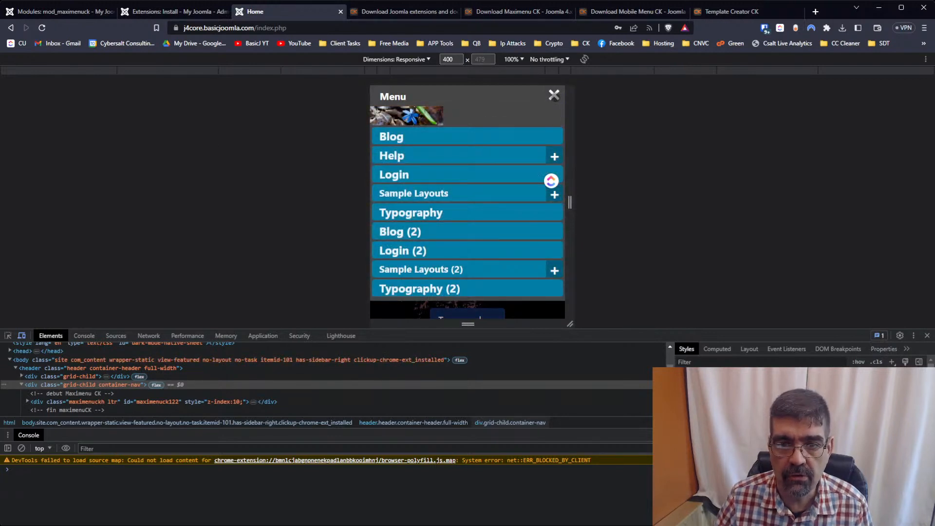
pyautogui.click(555, 95)
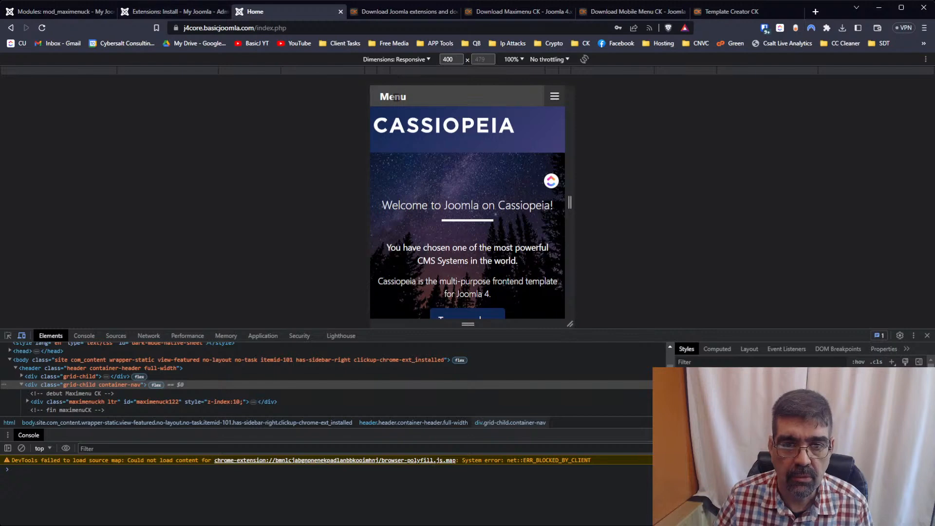
pyautogui.click(63, 11)
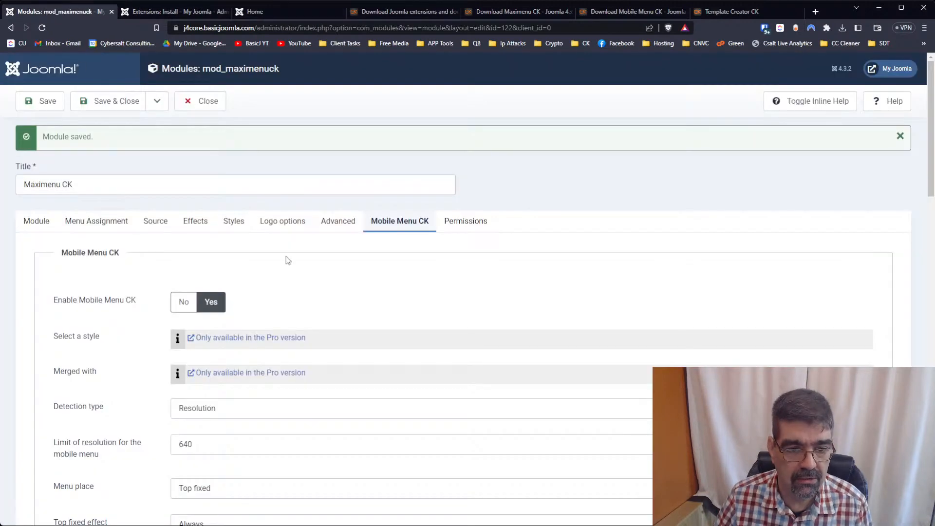
# Try the On scroll option for the mobile menu's top fixed effect, read the inline help, and restore Always
pyautogui.scroll(-5, 284, 259)
pyautogui.scroll(-2, 284, 264)
pyautogui.scroll(-3, 283, 266)
pyautogui.scroll(-2, 283, 266)
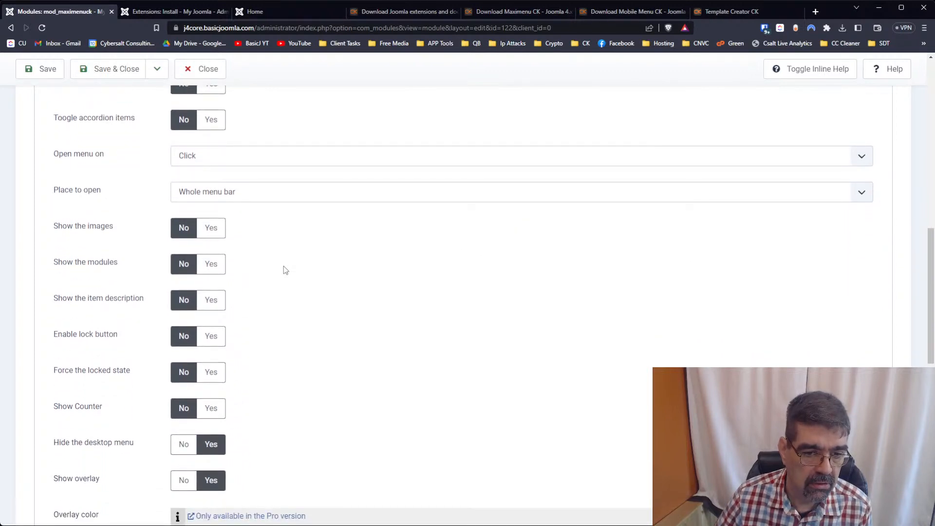
pyautogui.scroll(12, 284, 266)
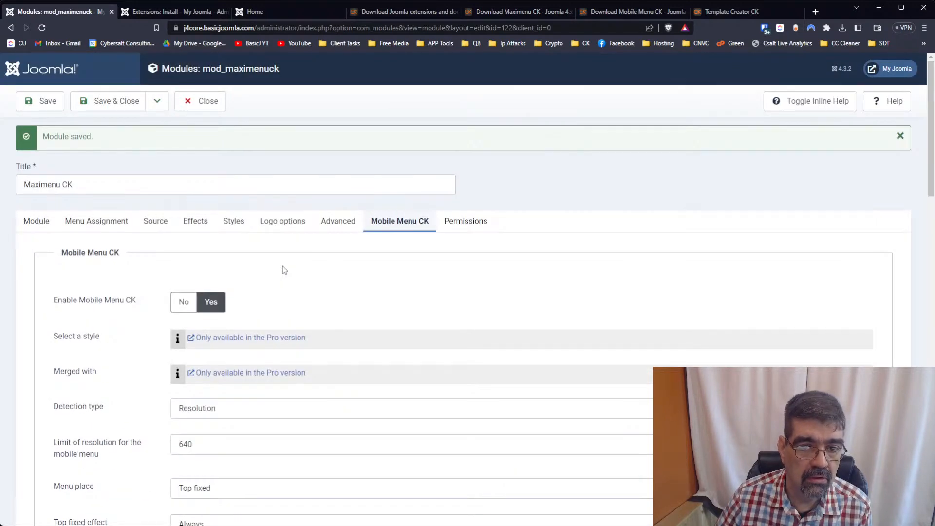
pyautogui.scroll(-4, 366, 247)
pyautogui.scroll(-2, 256, 251)
pyautogui.click(238, 242)
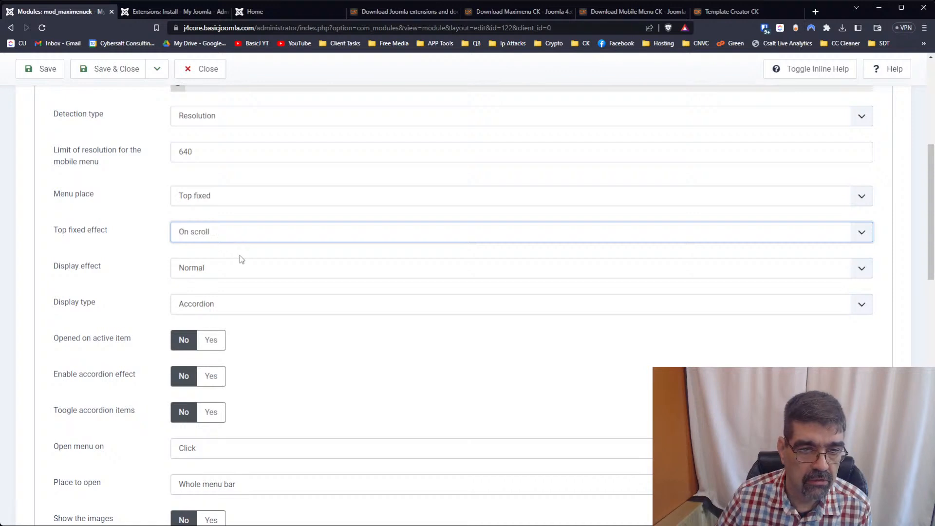
pyautogui.press('Down')
pyautogui.click(808, 69)
pyautogui.scroll(-2, 385, 218)
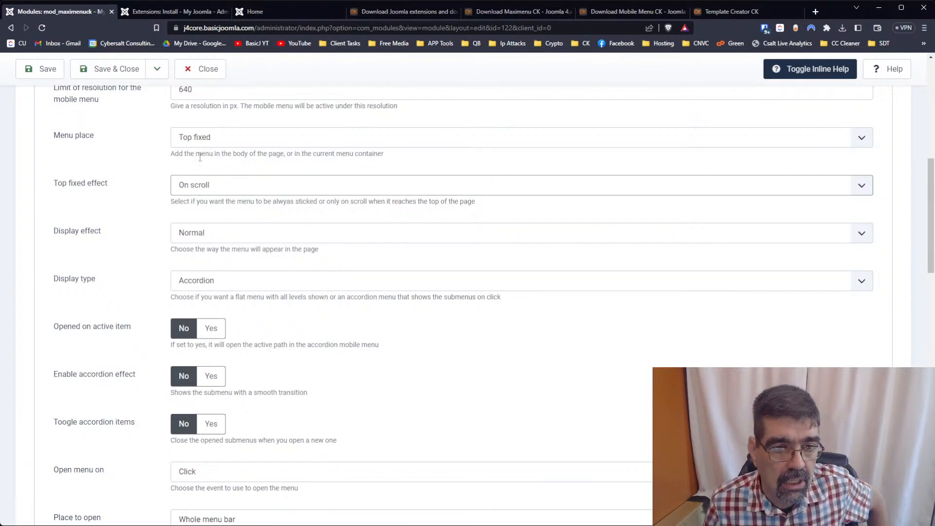
pyautogui.click(200, 190)
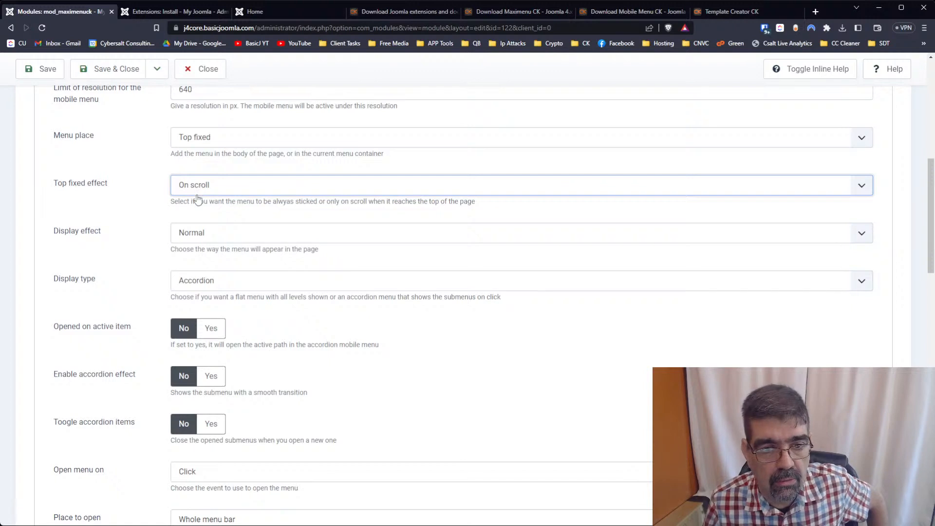
pyautogui.click(198, 201)
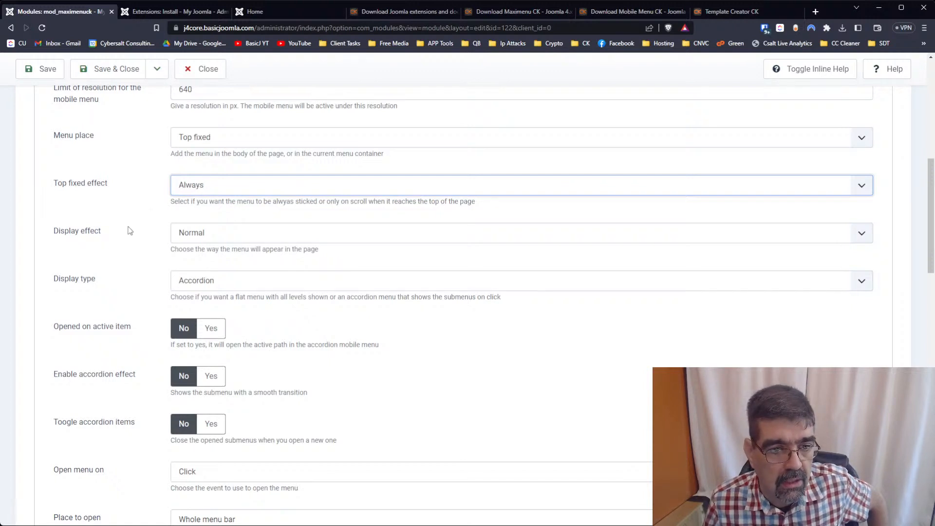
# Set the mobile menu's display effect to Slide Left and save the module
pyautogui.click(201, 240)
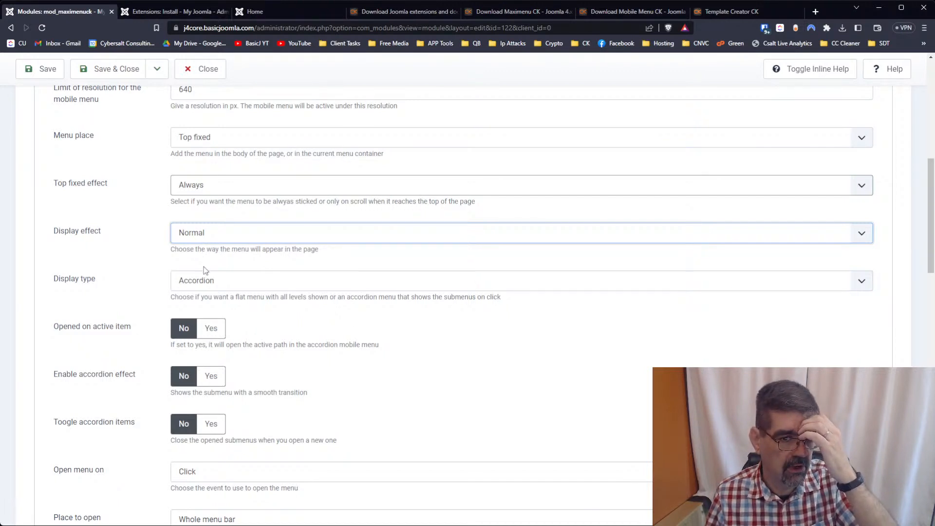
pyautogui.press('Down')
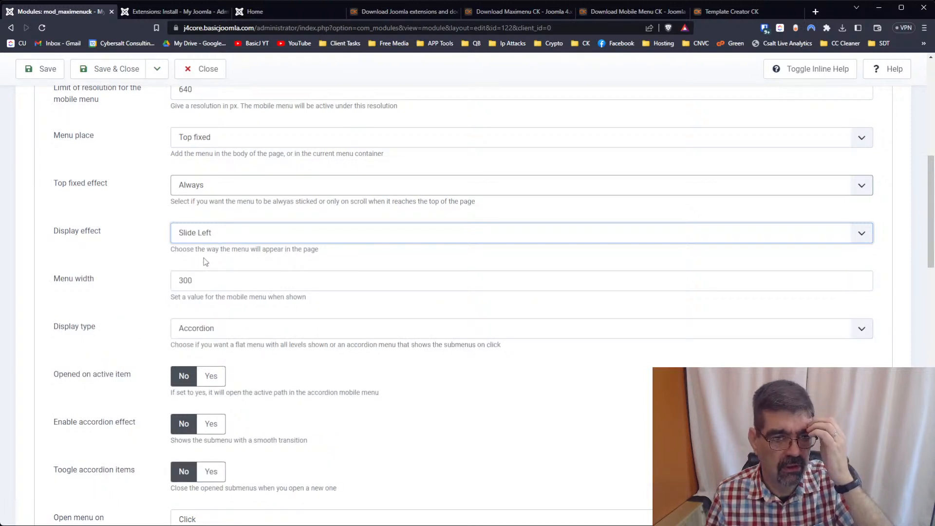
pyautogui.click(41, 69)
# Reload the home page in the mobile view, test opening and closing the sliding menu, and return to the module settings
pyautogui.click(262, 12)
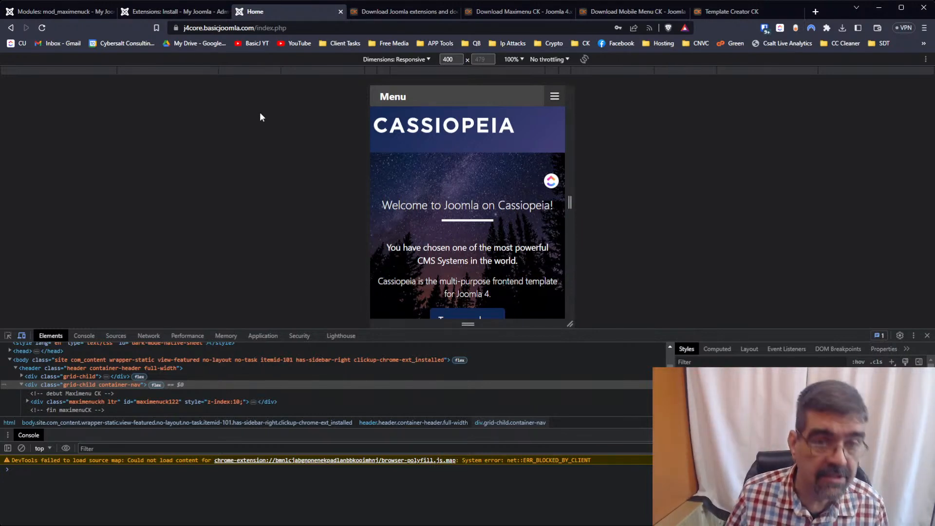
pyautogui.press('F5')
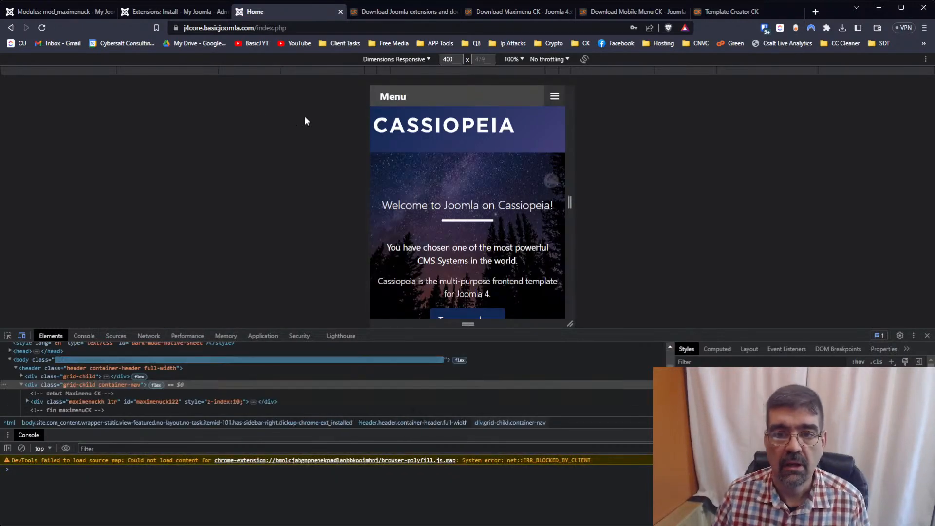
pyautogui.click(554, 97)
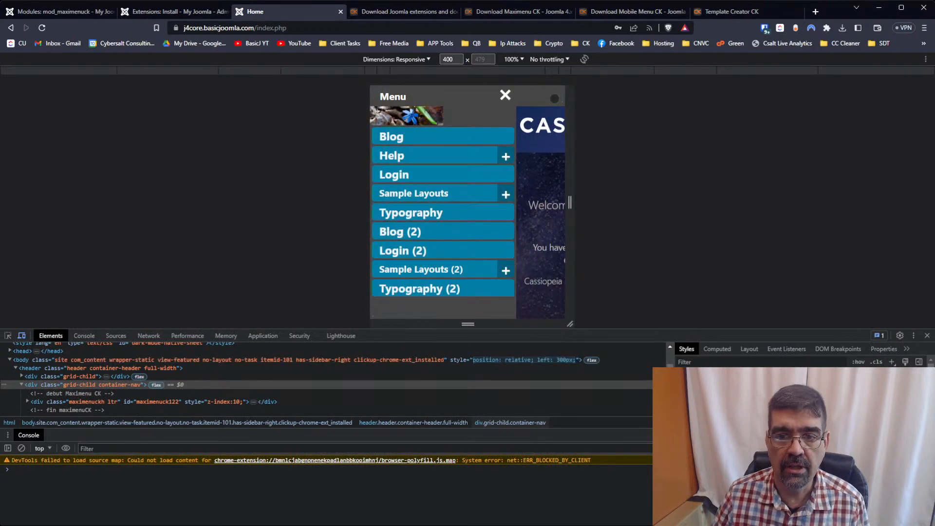
pyautogui.scroll(-1, 490, 168)
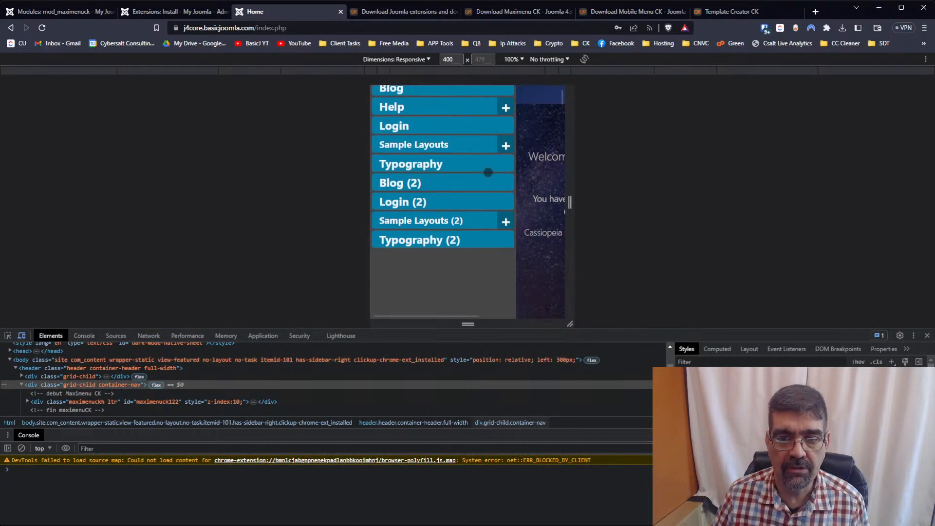
pyautogui.scroll(1, 490, 169)
pyautogui.click(505, 95)
pyautogui.click(63, 11)
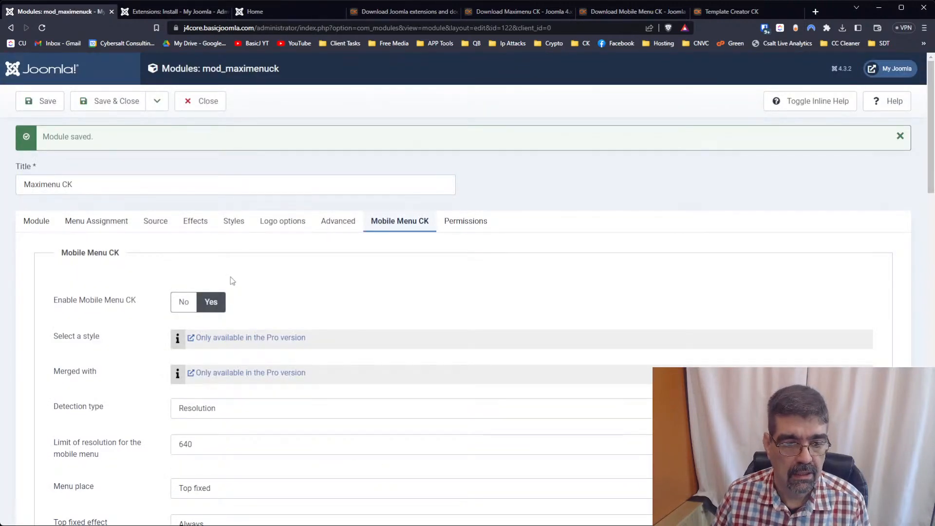
# Set the mobile menu's display type to Fade and save the module
pyautogui.scroll(-5, 232, 282)
pyautogui.click(237, 394)
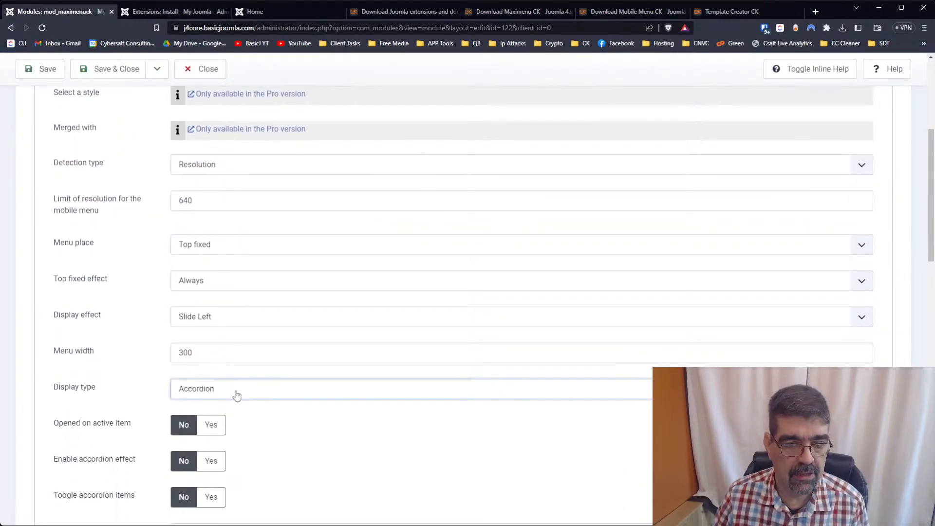
pyautogui.click(240, 424)
pyautogui.click(47, 73)
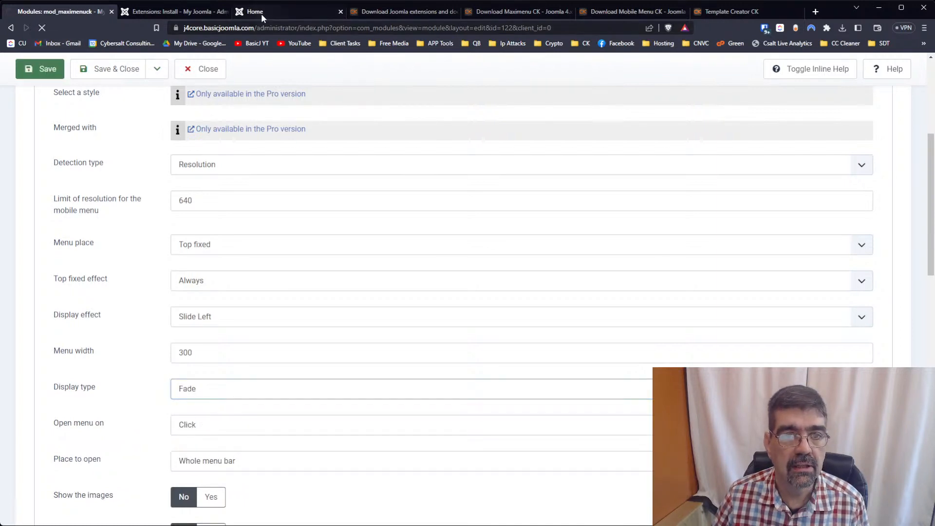
# Reload the home page in the mobile view and repeatedly open and close the menu to check the Fade display type
pyautogui.click(261, 13)
pyautogui.press('F5')
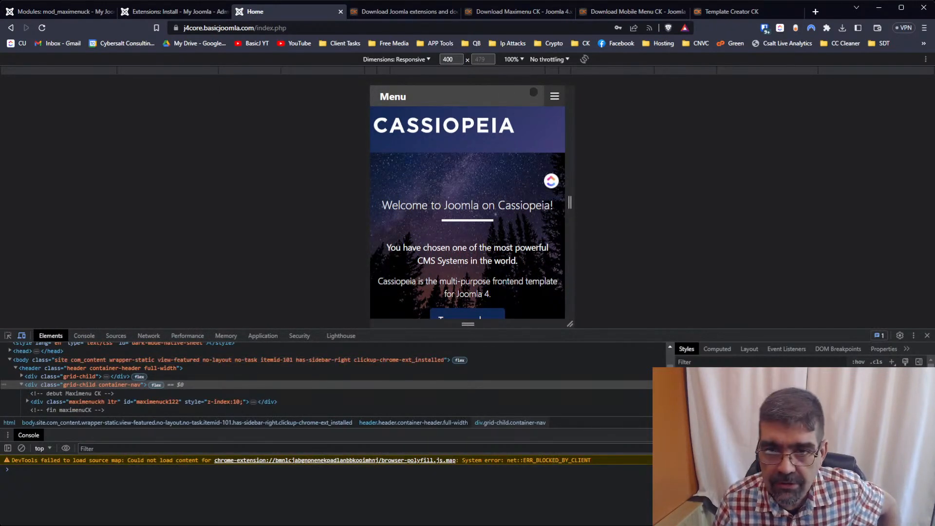
pyautogui.click(556, 101)
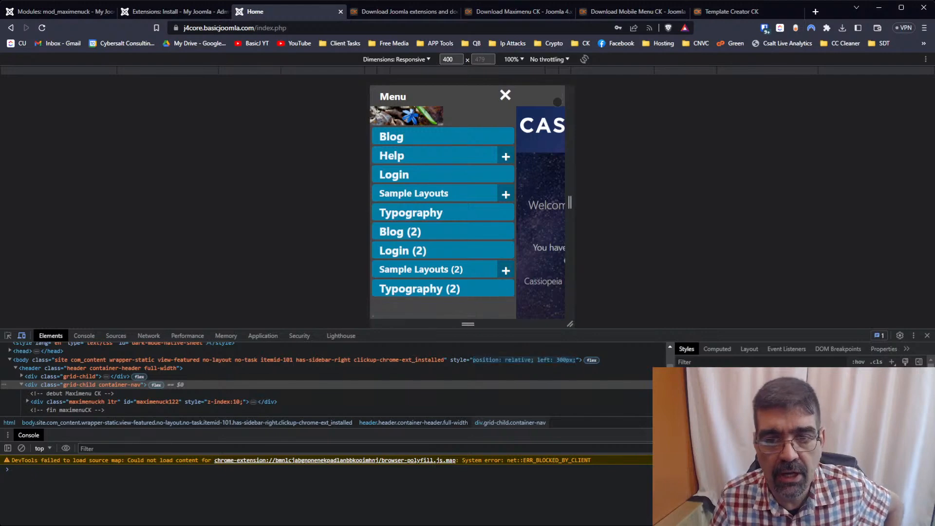
pyautogui.click(557, 101)
pyautogui.click(558, 101)
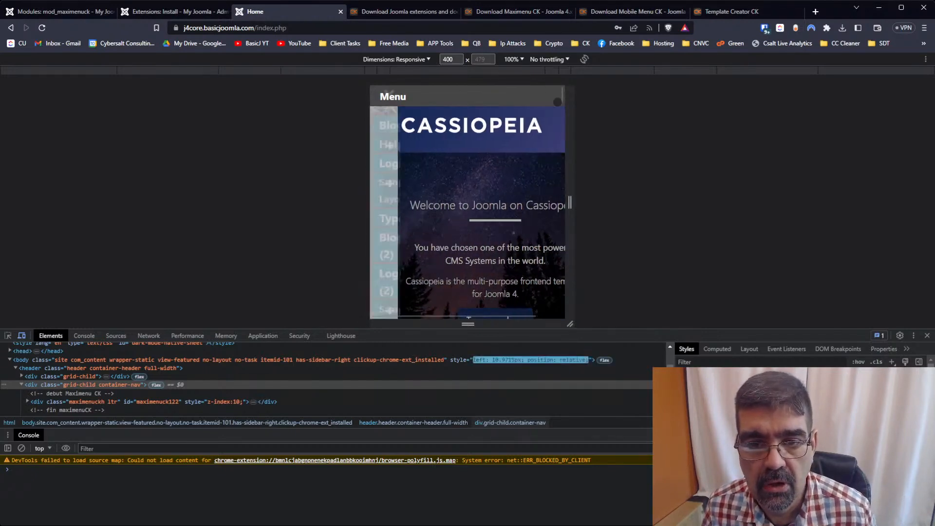
pyautogui.click(557, 101)
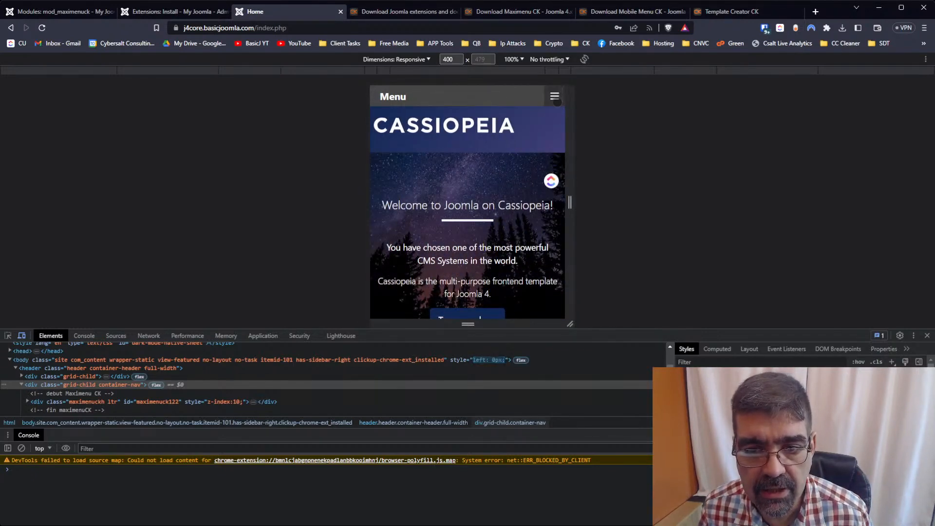
pyautogui.click(556, 99)
pyautogui.click(557, 97)
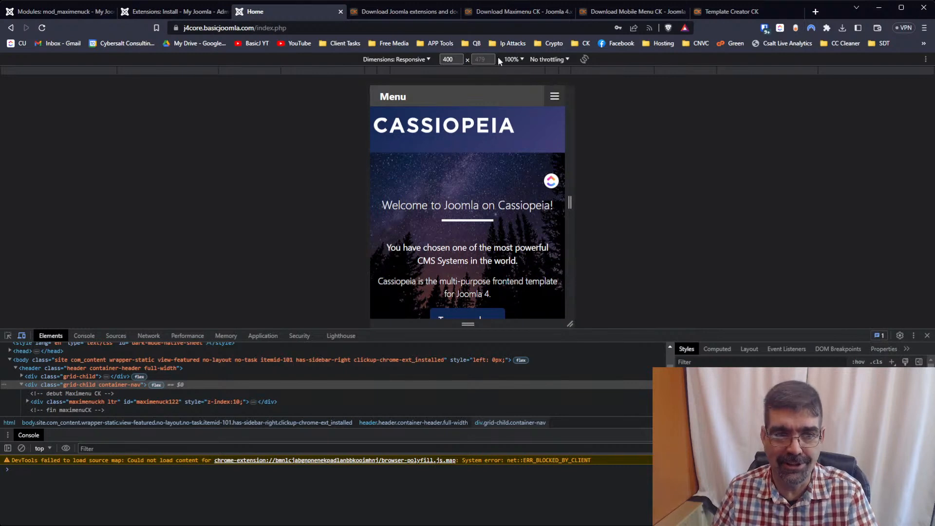
# Return to the module settings and look over the remaining Mobile Menu CK options, including overlay, icons, text and logo
pyautogui.click(82, 15)
pyautogui.scroll(-10, 292, 224)
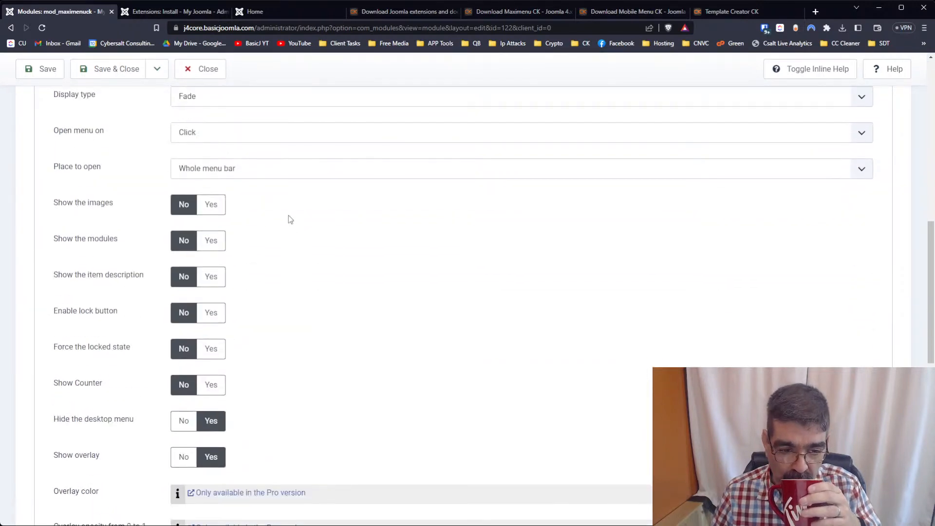
pyautogui.scroll(-5, 288, 217)
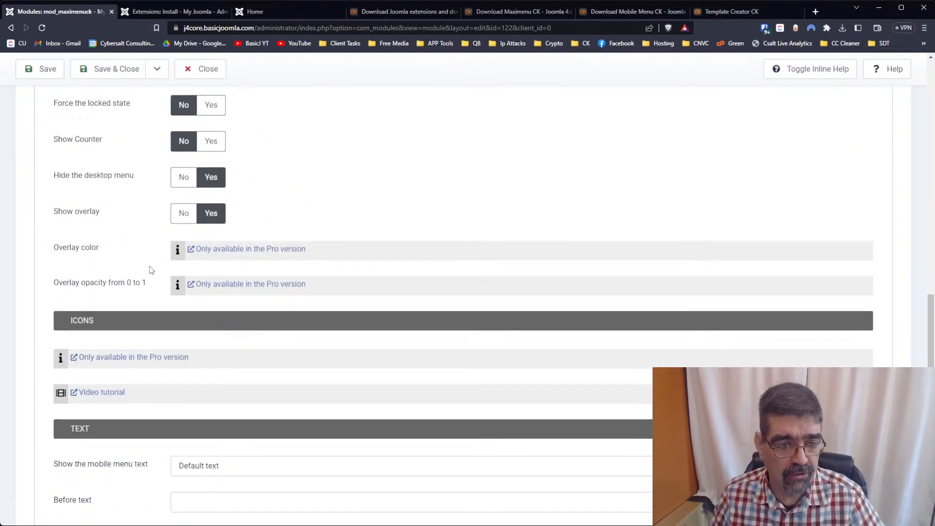
pyautogui.scroll(-3, 148, 265)
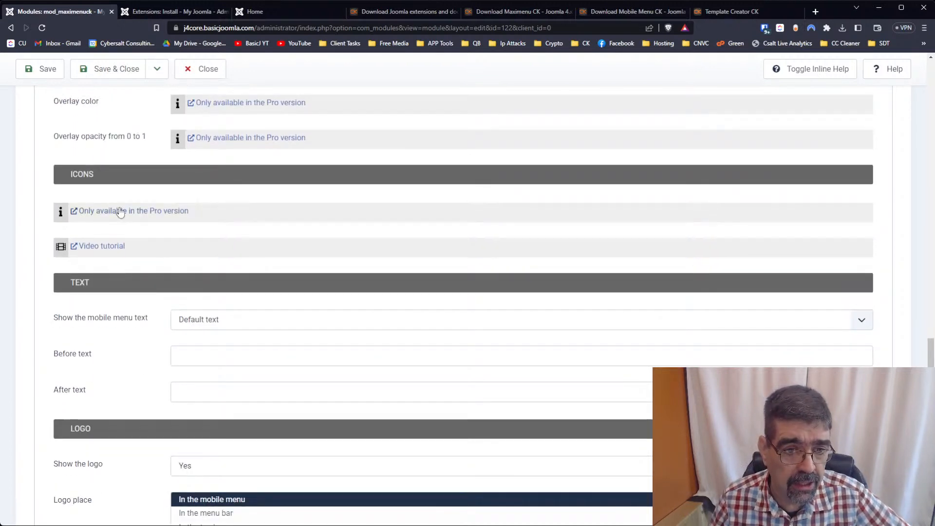
pyautogui.scroll(-2, 120, 213)
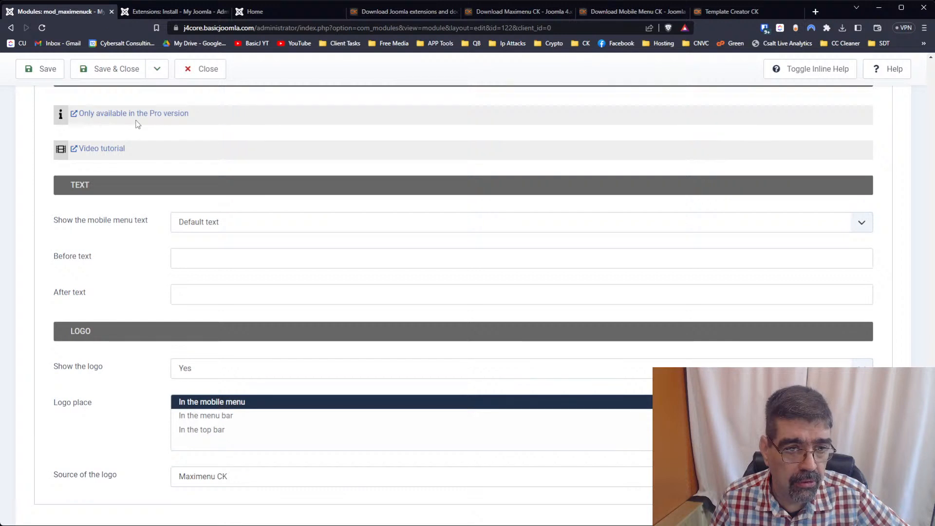
pyautogui.scroll(3, 137, 124)
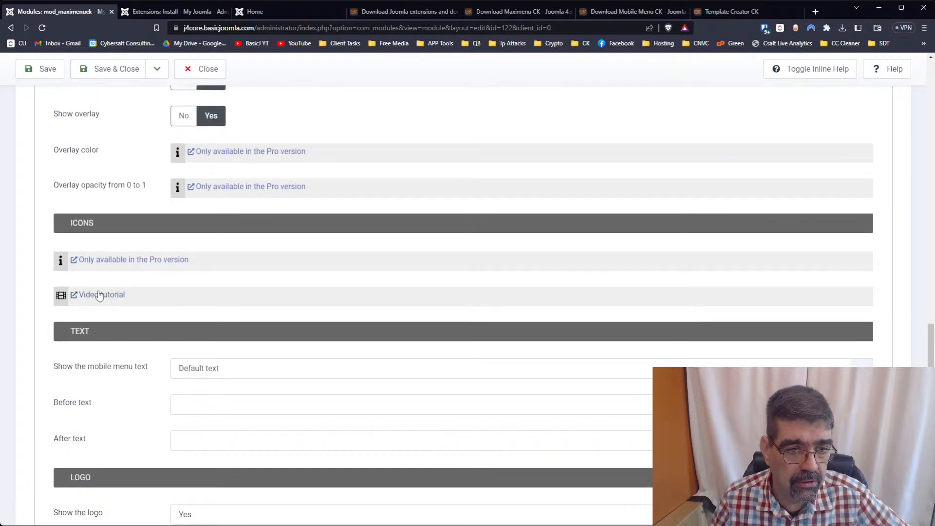
# Open the video tutorial on mobile menu icons, skim through its opening part, and close it
pyautogui.click(99, 295)
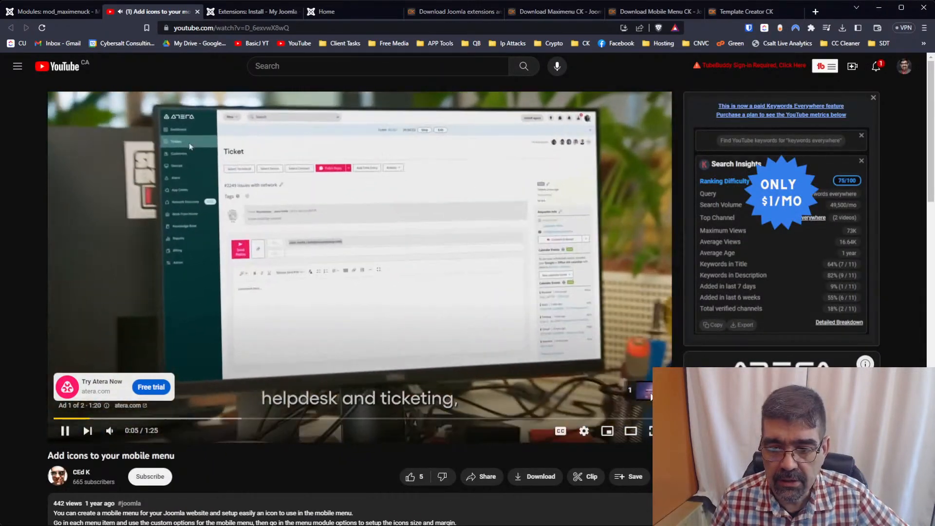
pyautogui.click(648, 394)
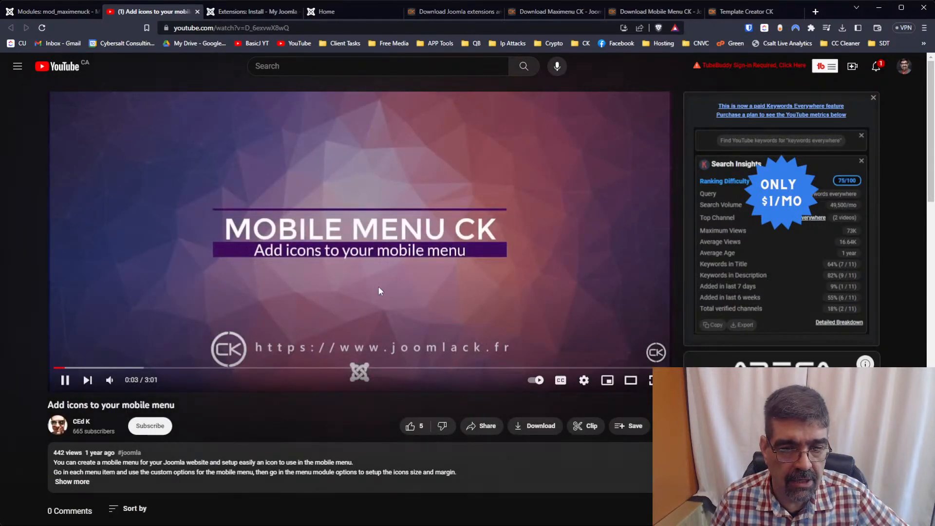
pyautogui.click(105, 369)
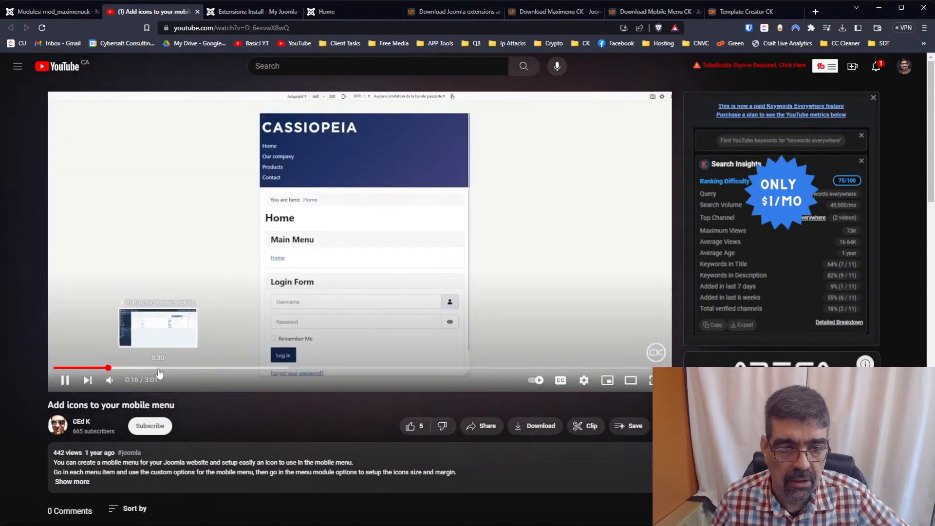
pyautogui.click(159, 370)
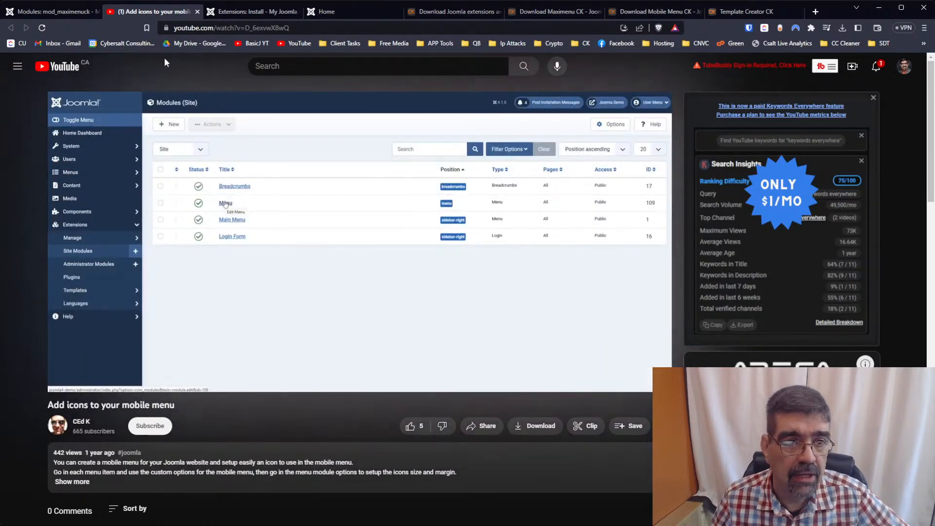
pyautogui.click(198, 11)
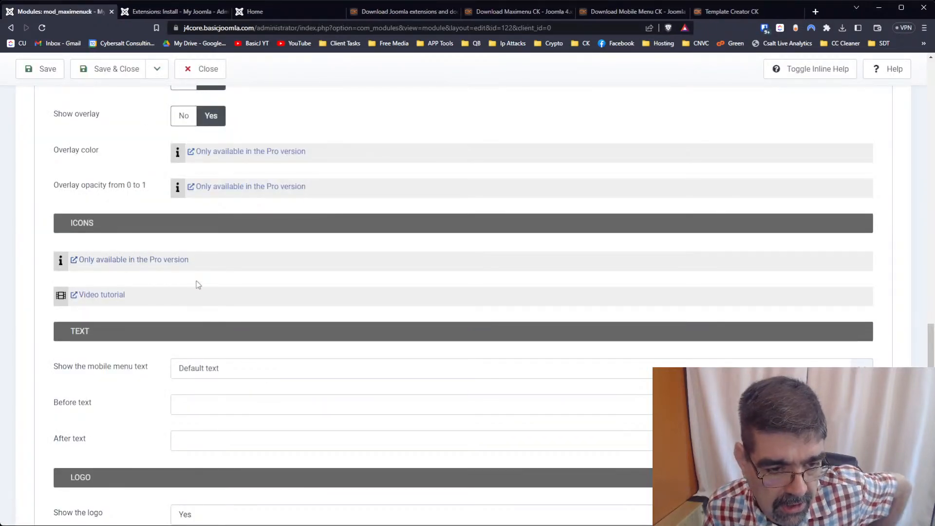
# Set the mobile menu text option to None and save the module
pyautogui.scroll(-1, 161, 263)
pyautogui.scroll(-2, 161, 263)
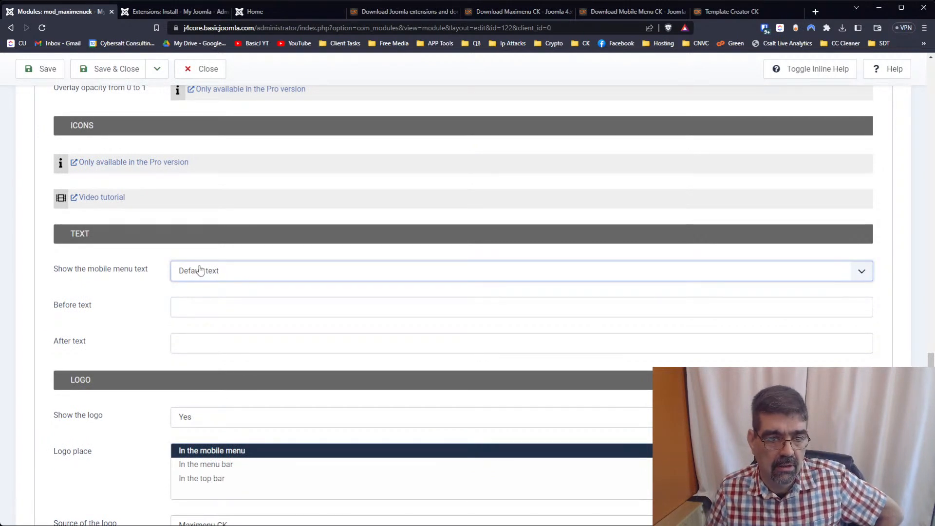
pyautogui.click(195, 306)
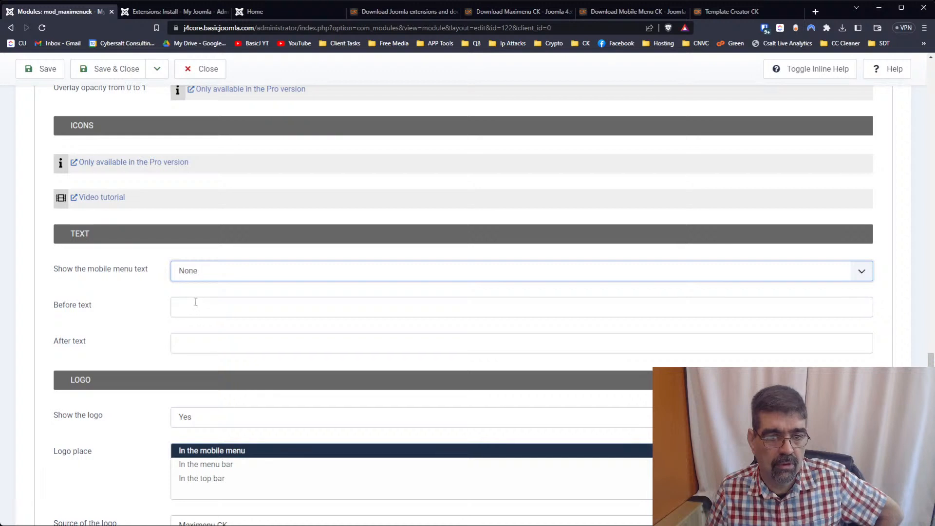
pyautogui.click(41, 69)
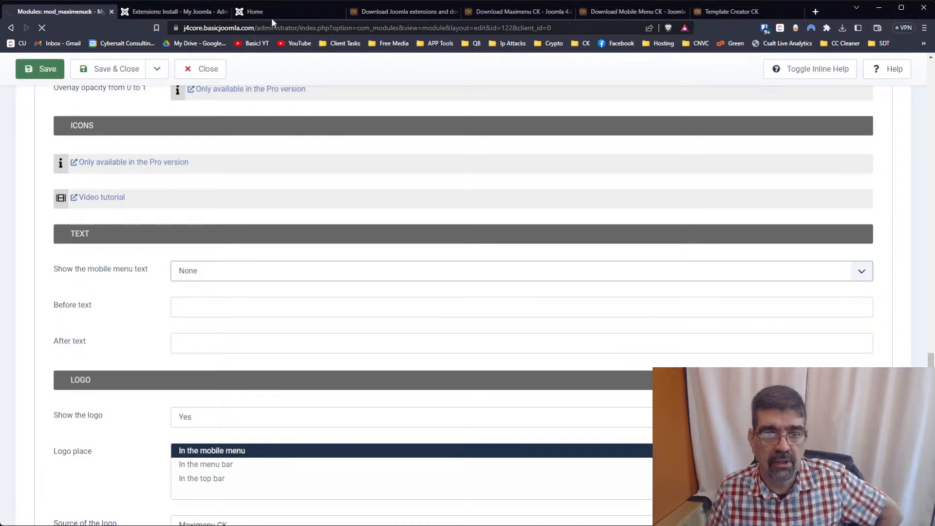
# Reload the home page in the mobile view to check the menu bar's text
pyautogui.click(271, 11)
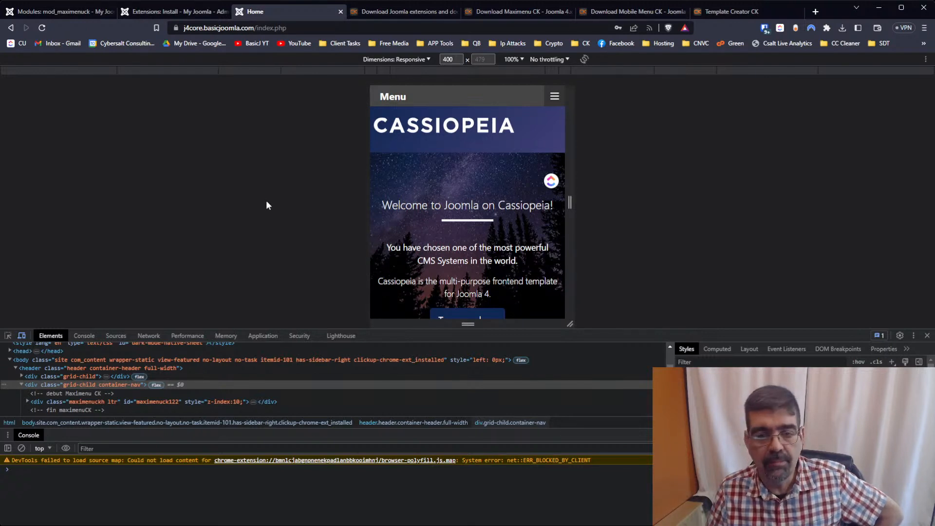
pyautogui.click(42, 28)
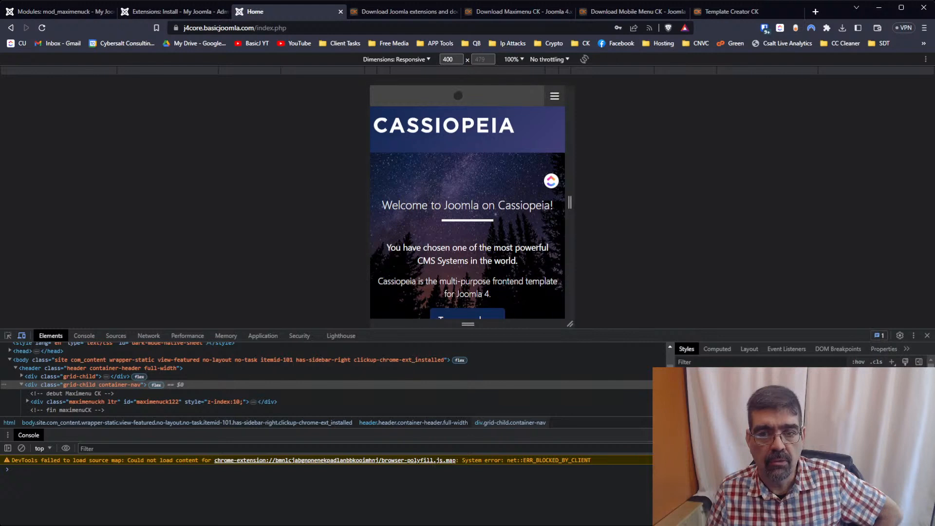
# Inspect the mobile menu bar's title element on the home page and toggle its background style off and back on
pyautogui.click(8, 336)
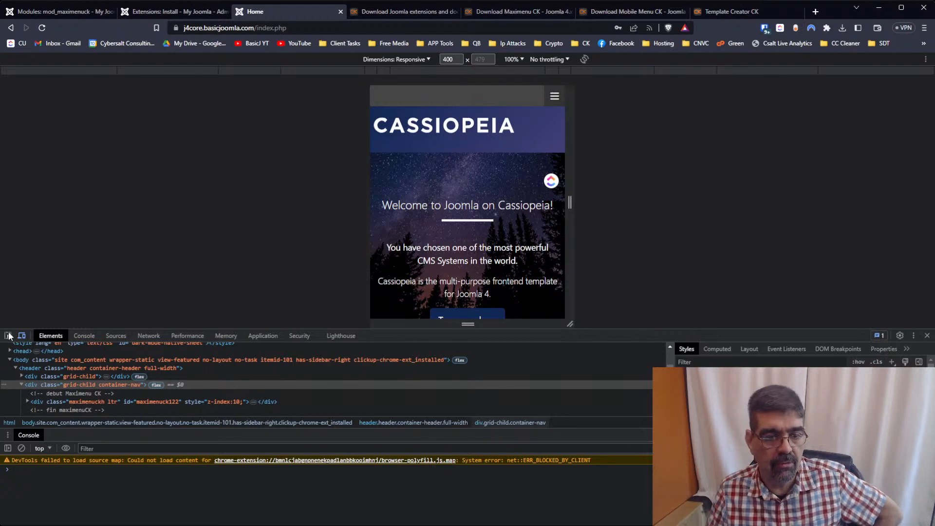
pyautogui.click(397, 106)
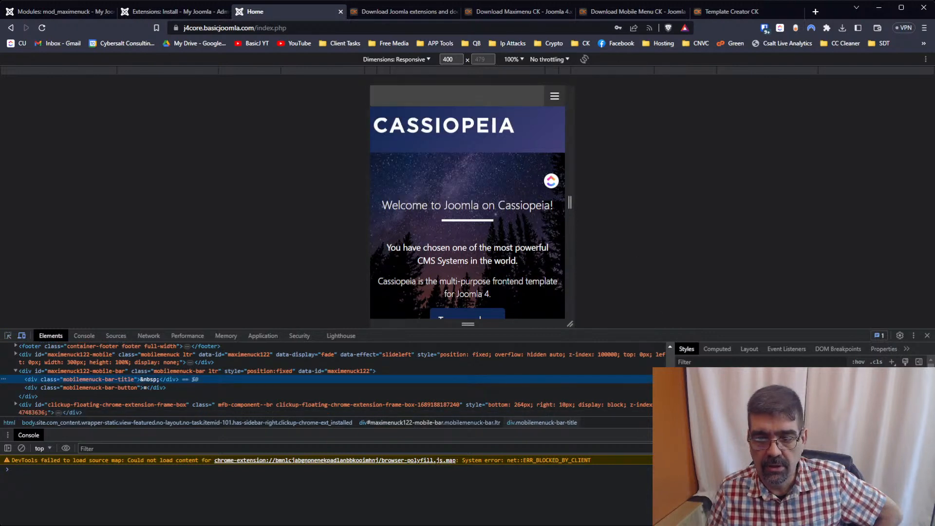
pyautogui.click(684, 412)
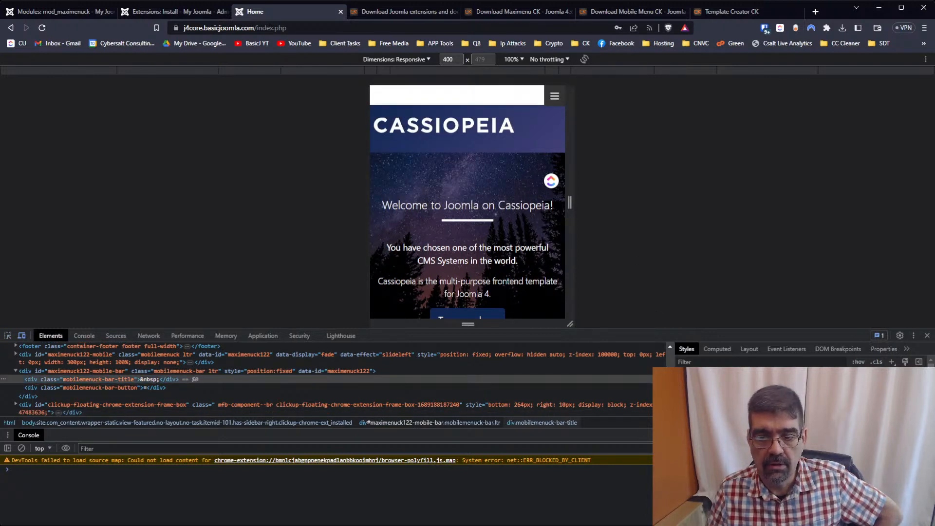
pyautogui.click(683, 412)
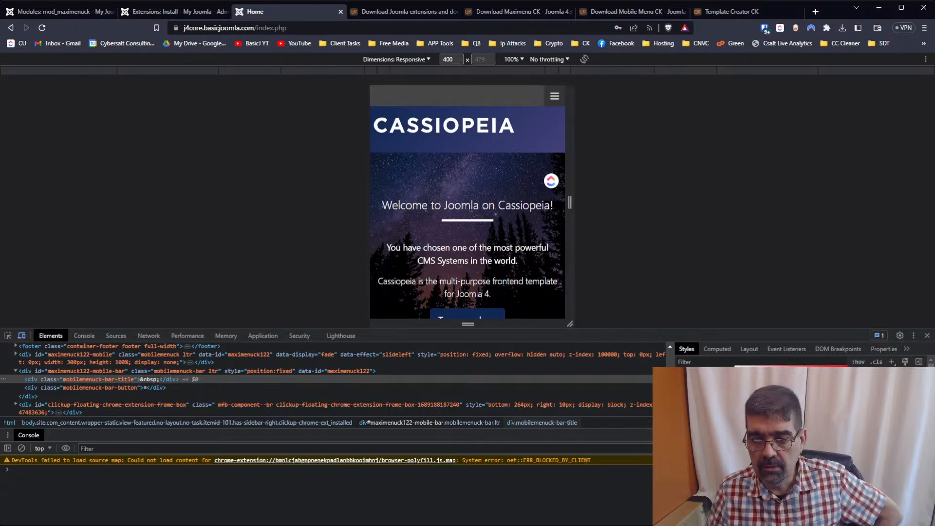
pyautogui.moveTo(735, 410)
pyautogui.mouseDown()
pyautogui.moveTo(736, 368)
pyautogui.moveTo(735, 410)
pyautogui.mouseUp()
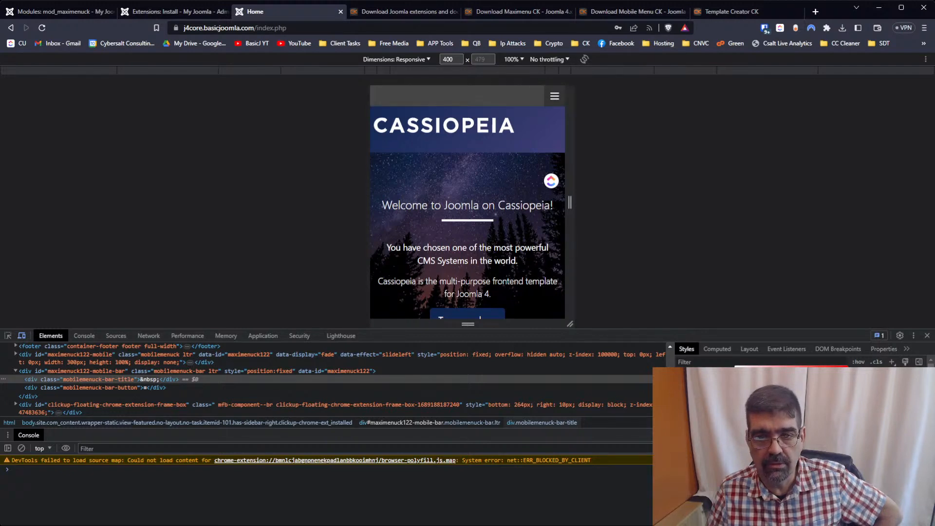
# Set the Mobile Menu CK menu place to Current menu in the Maximenu CK module and save it
pyautogui.click(58, 12)
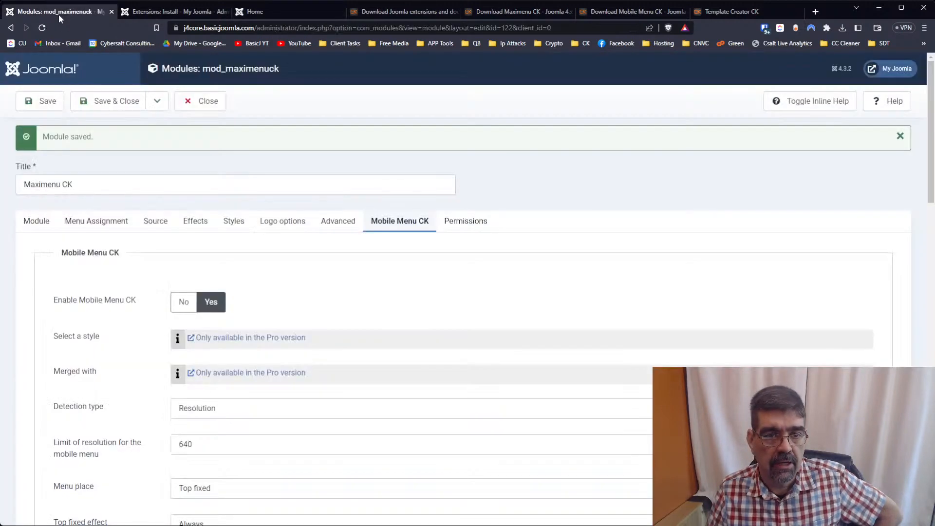
pyautogui.scroll(-5, 393, 375)
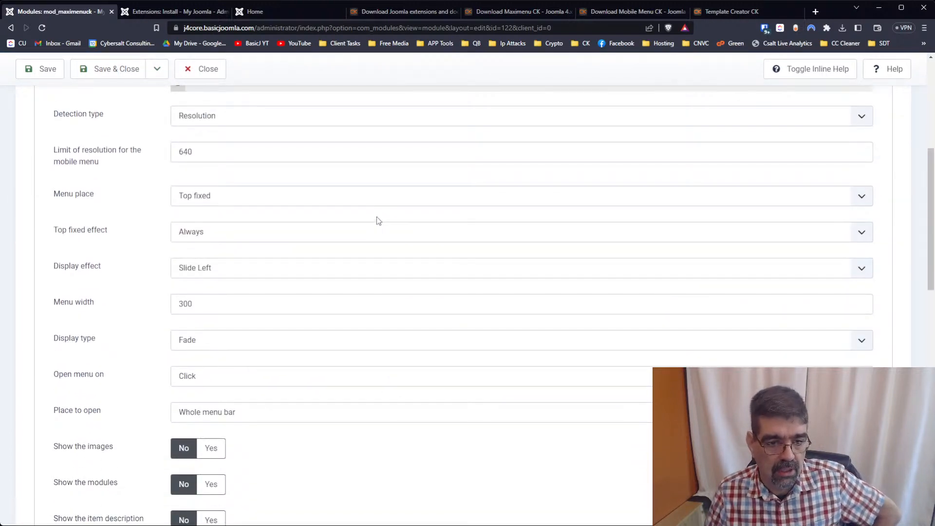
pyautogui.scroll(3, 378, 263)
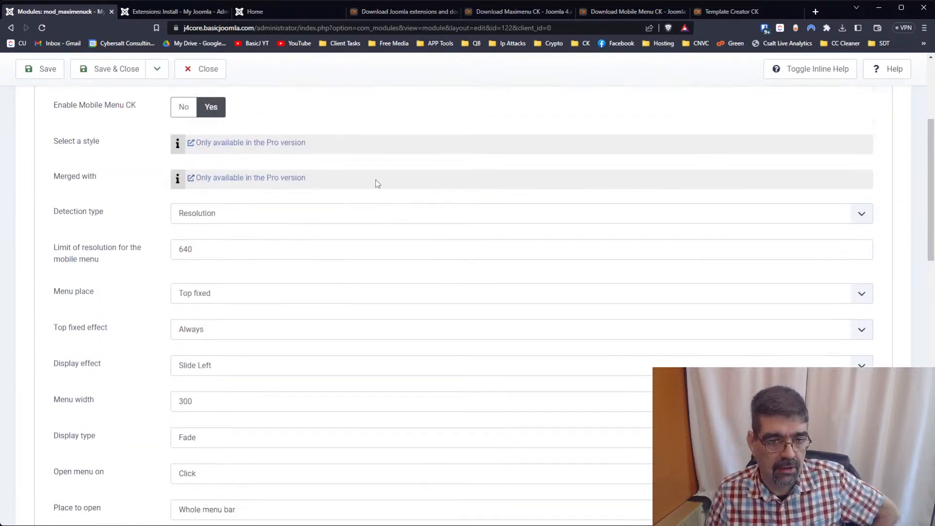
pyautogui.scroll(1, 370, 201)
pyautogui.scroll(-2, 369, 201)
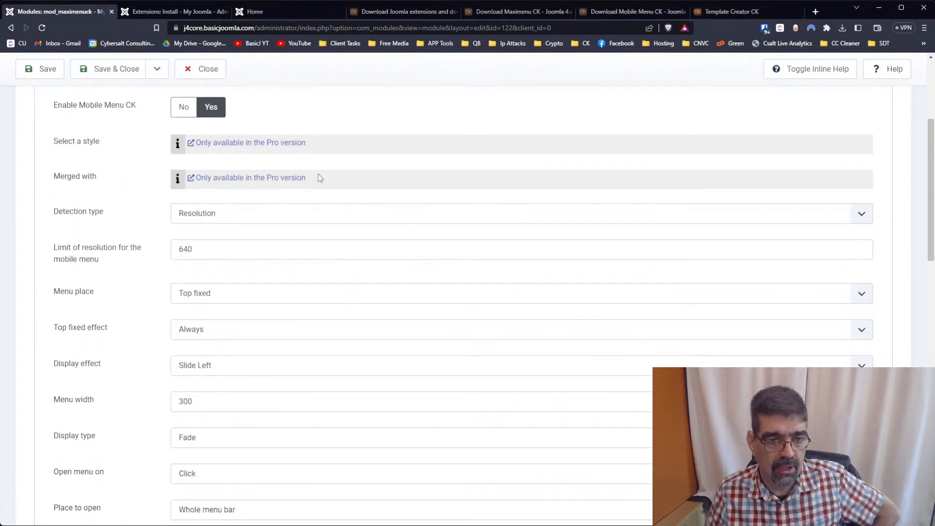
pyautogui.click(250, 295)
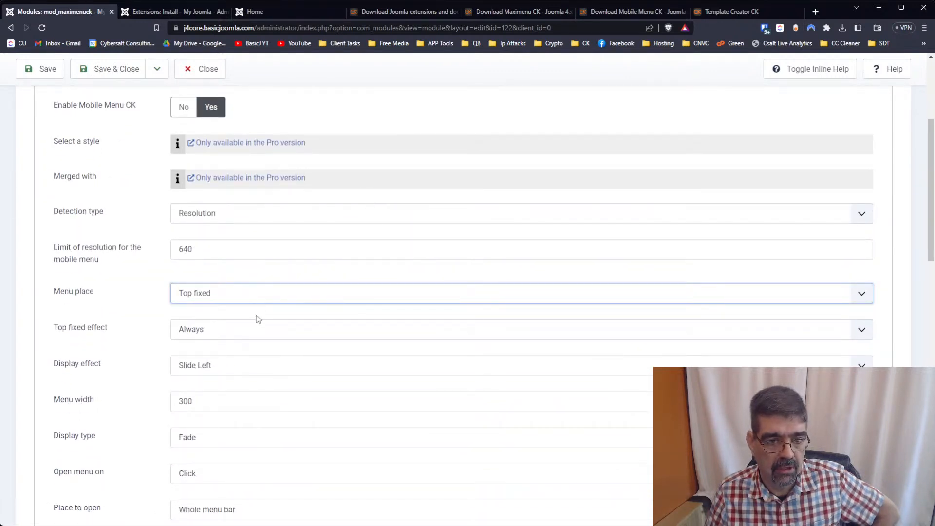
pyautogui.click(256, 315)
pyautogui.click(43, 69)
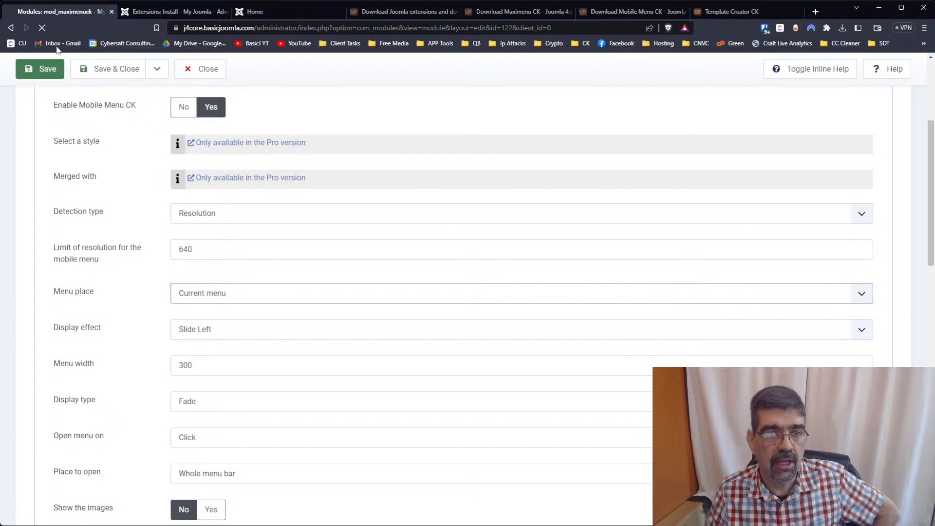
# Reload the home page to check the menu bar's placement, and return to the module's Mobile Menu CK options
pyautogui.click(264, 14)
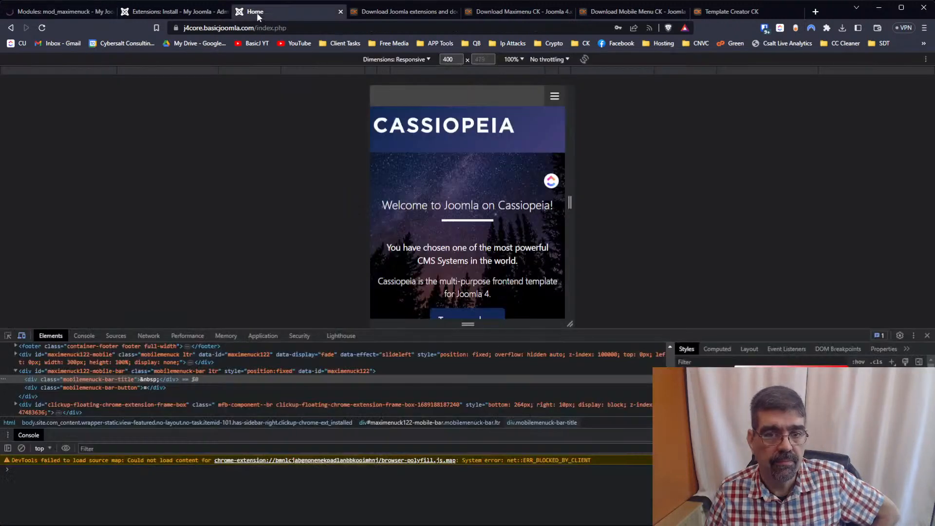
pyautogui.click(42, 28)
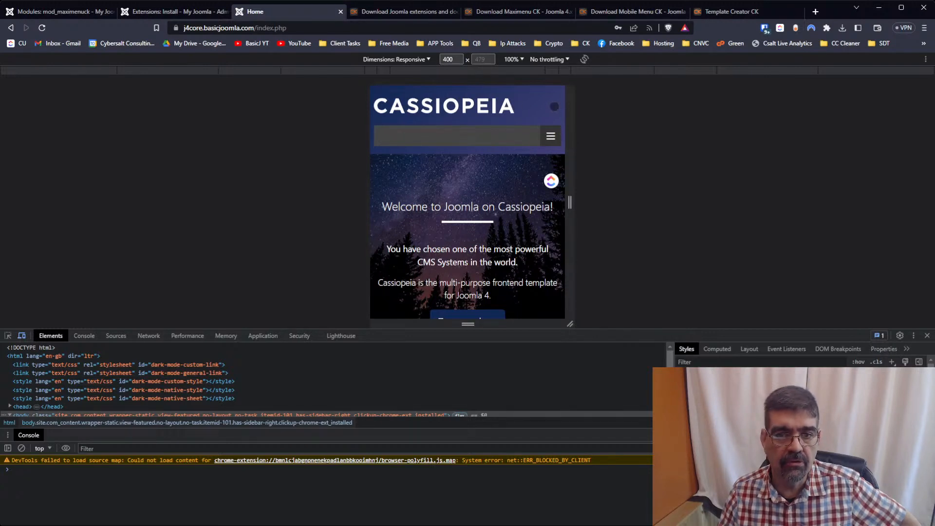
pyautogui.click(182, 14)
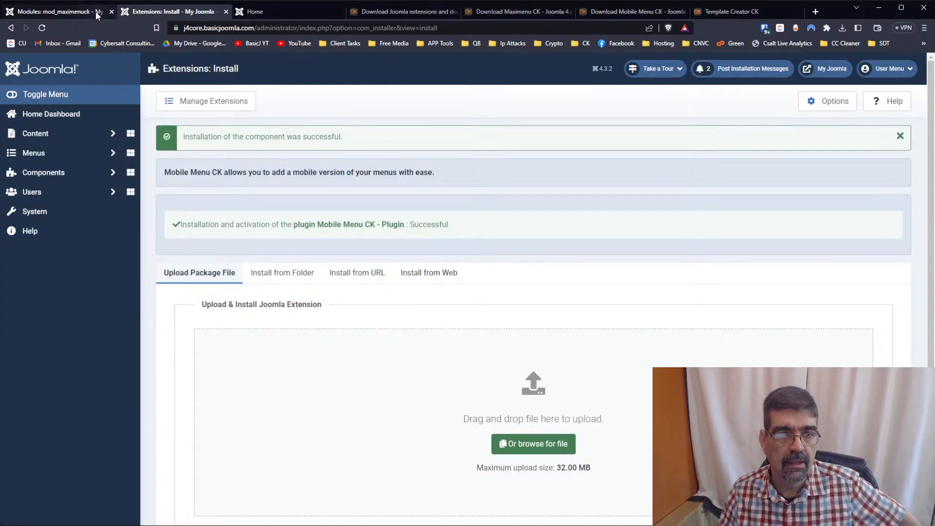
pyautogui.click(76, 12)
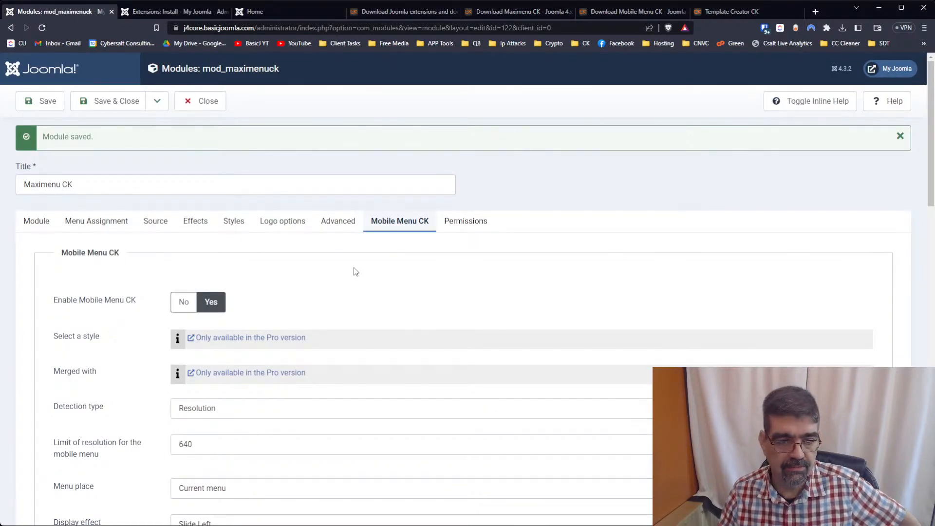
pyautogui.scroll(-3, 354, 268)
pyautogui.scroll(-2, 359, 275)
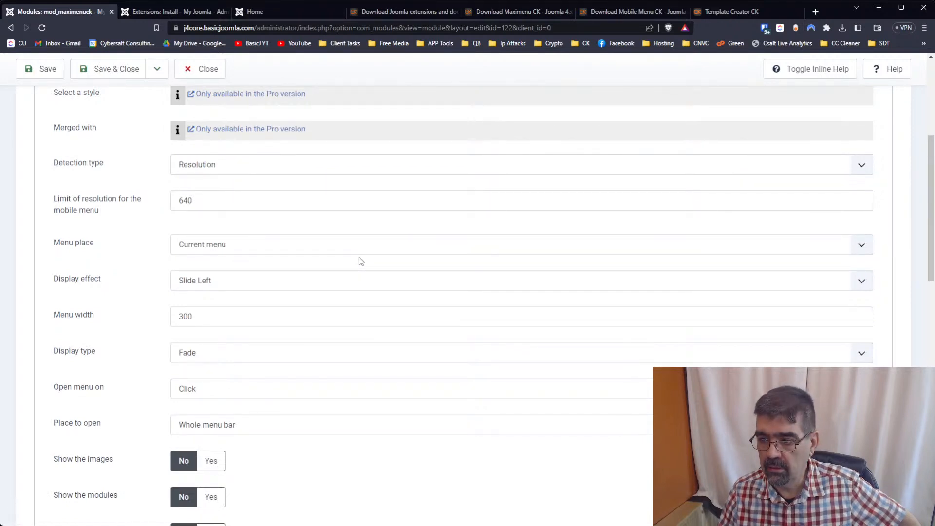
pyautogui.scroll(3, 361, 262)
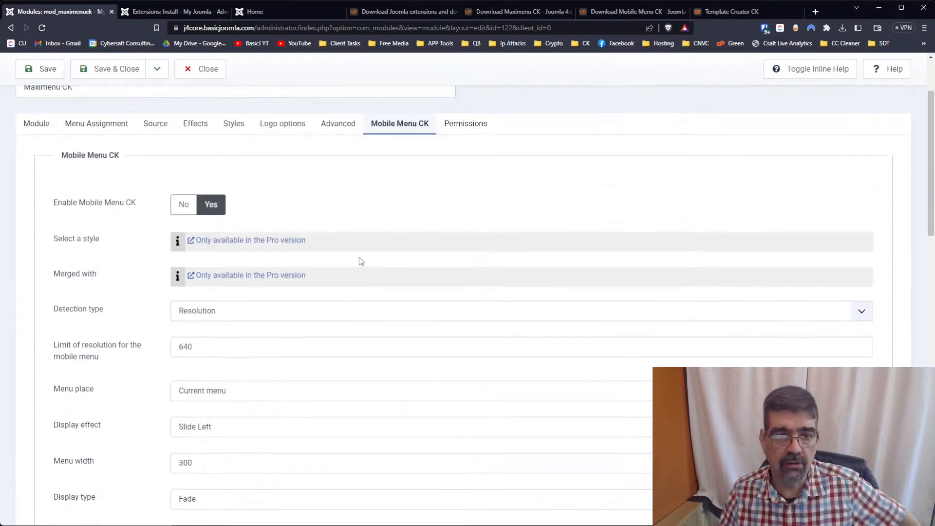
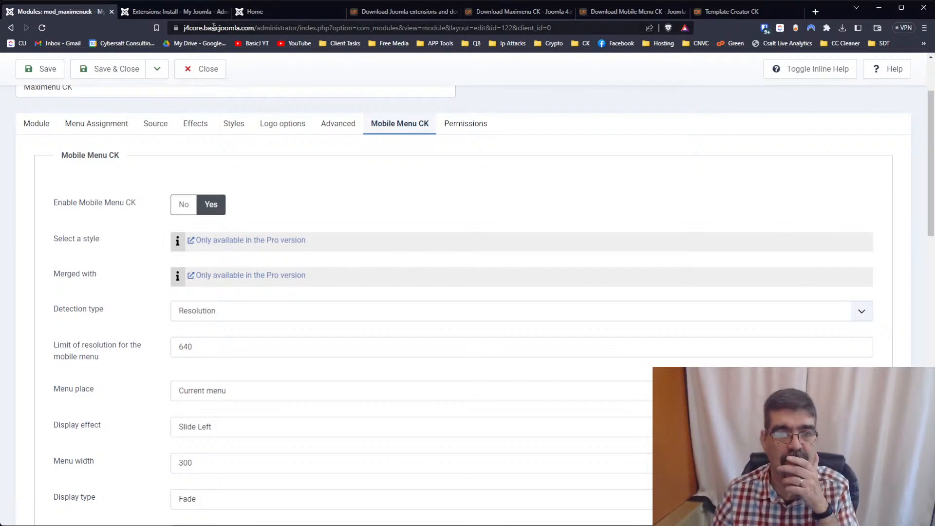
# Inspect the relocated menu bar's title element on the home page and disable its background style
pyautogui.click(248, 13)
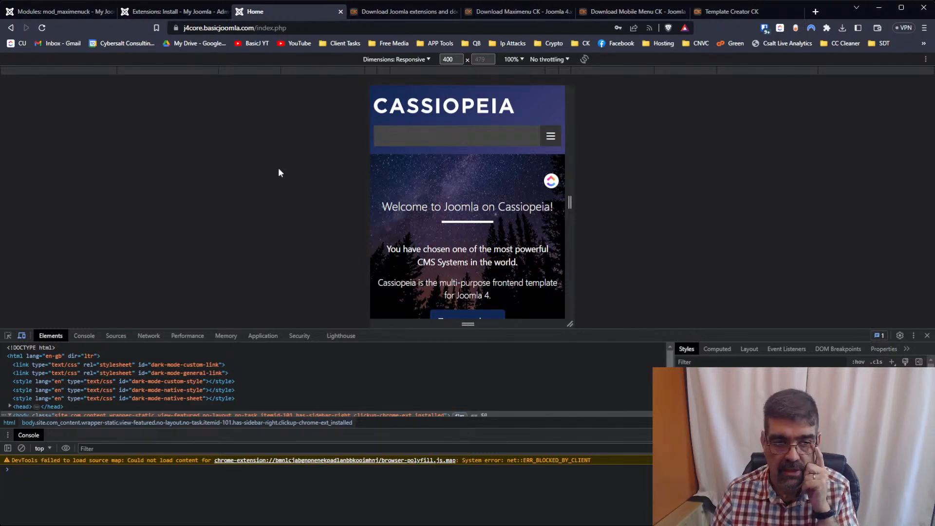
pyautogui.click(7, 335)
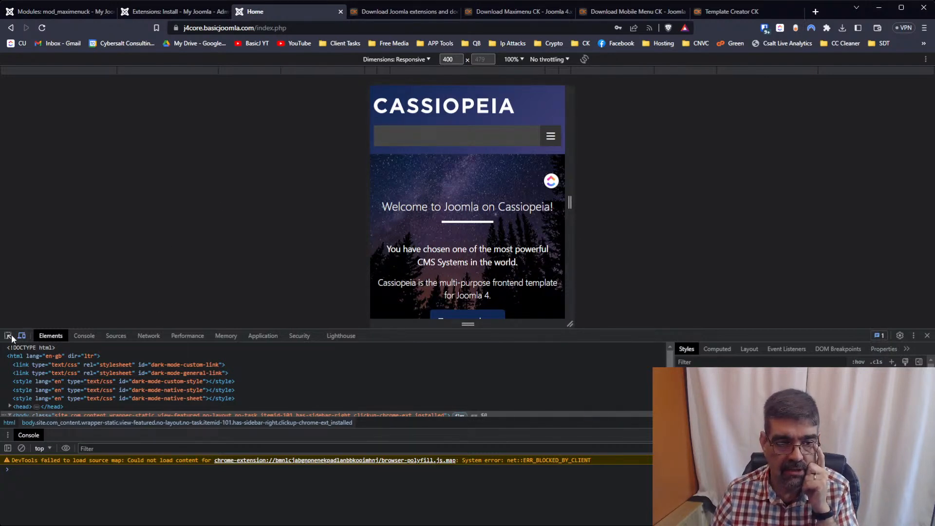
pyautogui.click(421, 131)
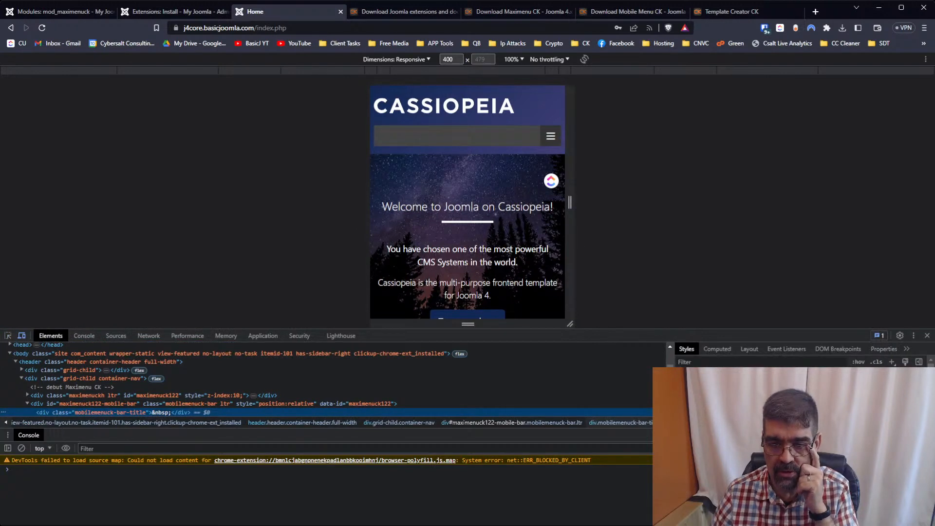
pyautogui.click(682, 399)
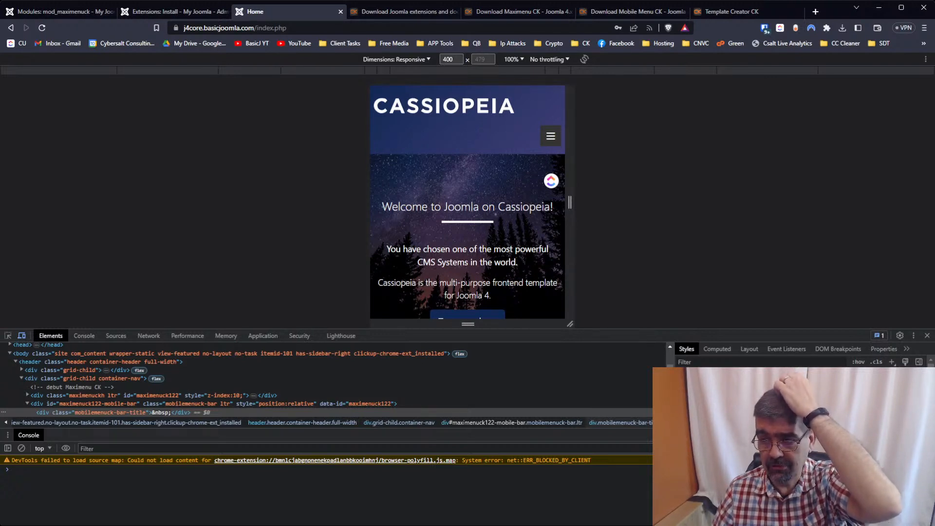
# Look through the module's Mobile Menu CK options from detection type down to the text and logo settings
pyautogui.click(34, 13)
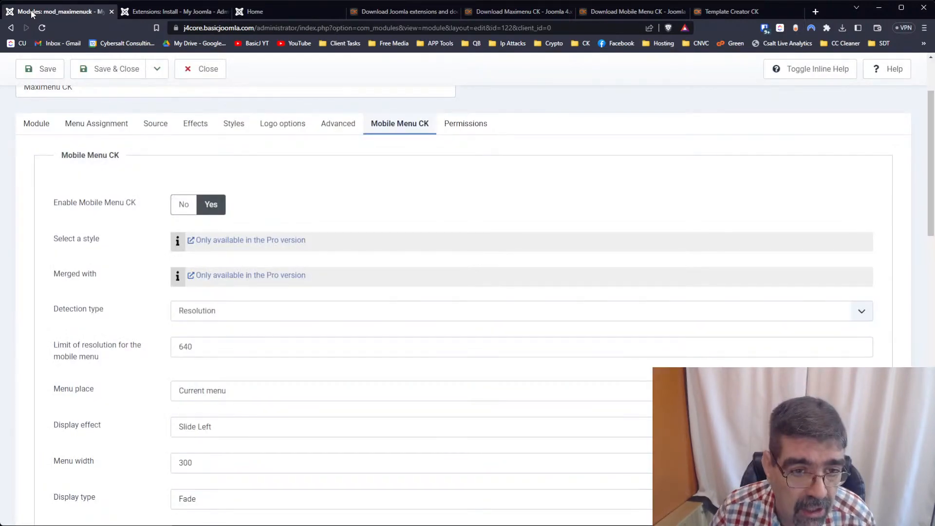
pyautogui.scroll(-7, 330, 200)
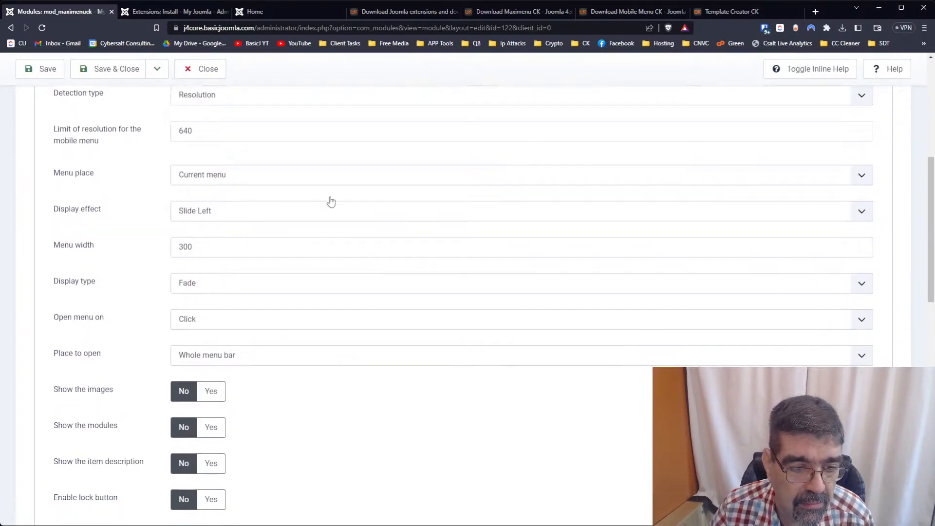
pyautogui.scroll(-7, 331, 201)
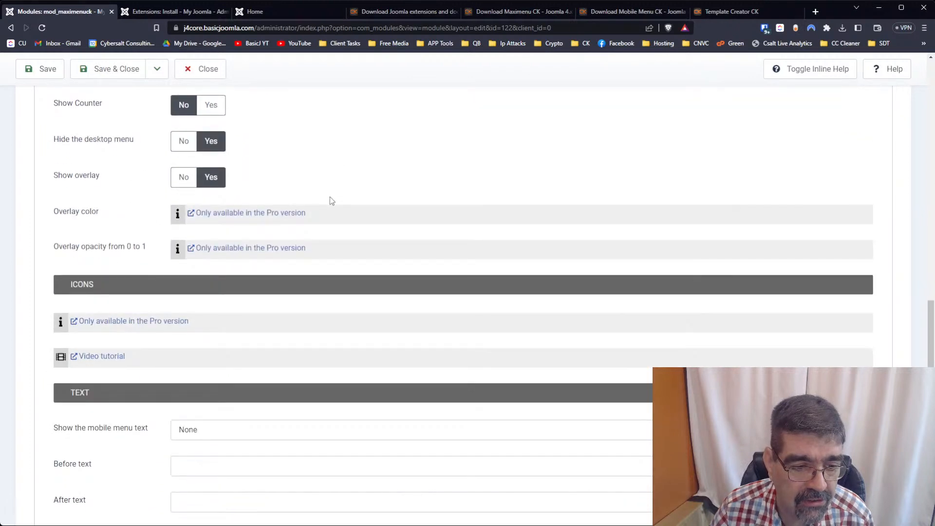
pyautogui.scroll(-5, 330, 197)
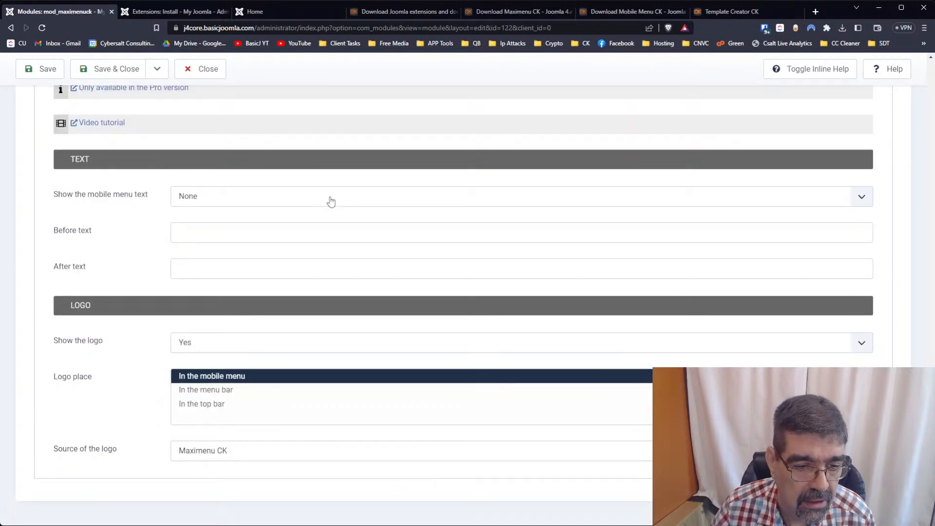
pyautogui.scroll(20, 330, 202)
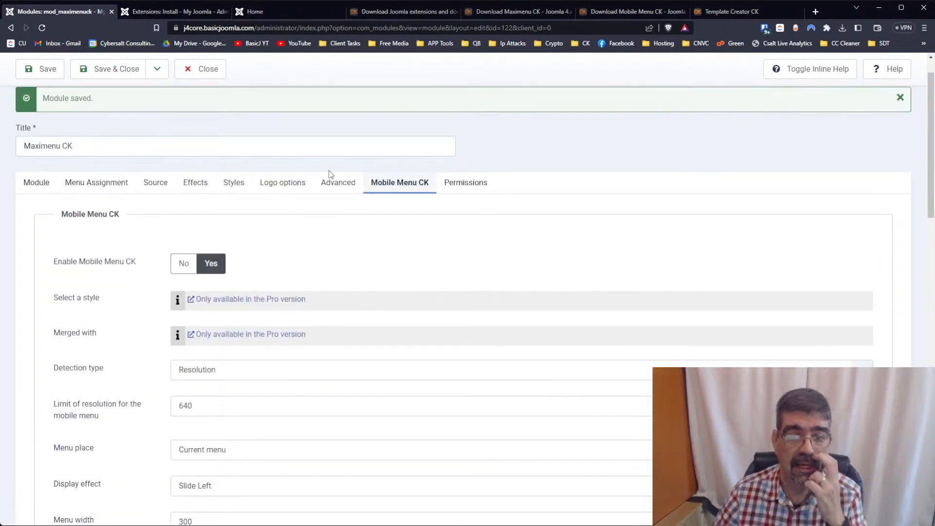
# Examine the module's Styles settings against the home page and view the list of selectable menu styles without choosing one
pyautogui.click(238, 190)
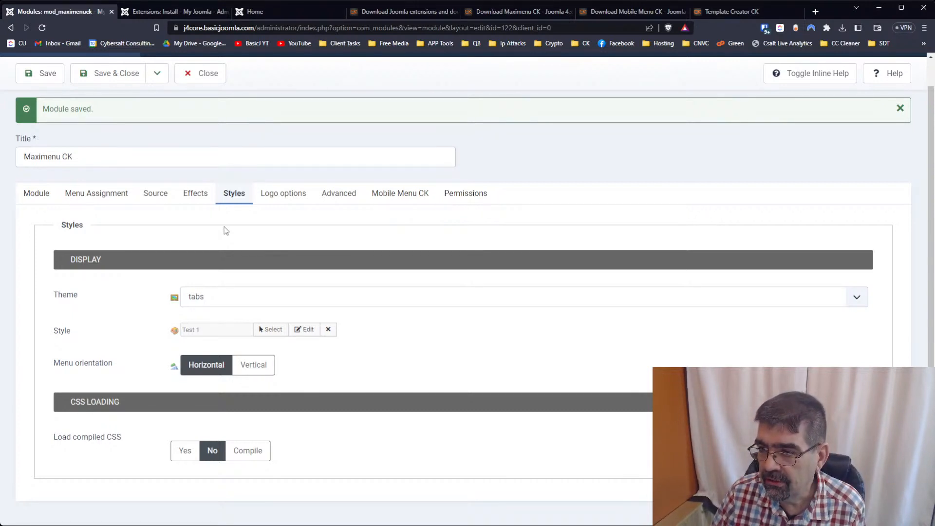
pyautogui.click(254, 12)
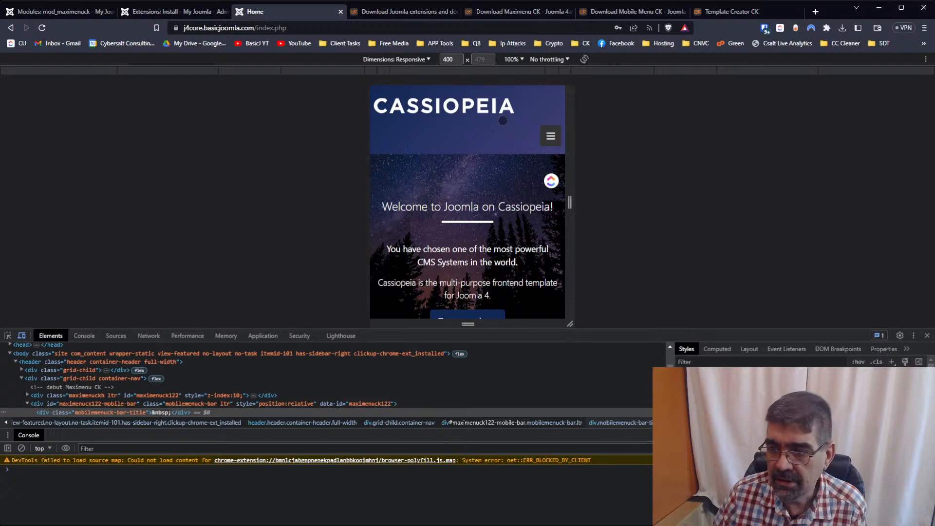
pyautogui.click(72, 12)
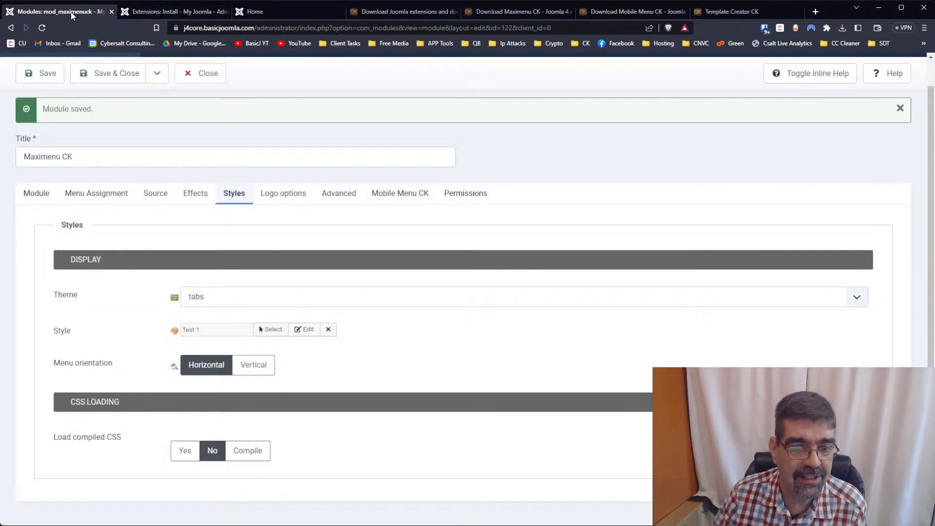
pyautogui.click(268, 330)
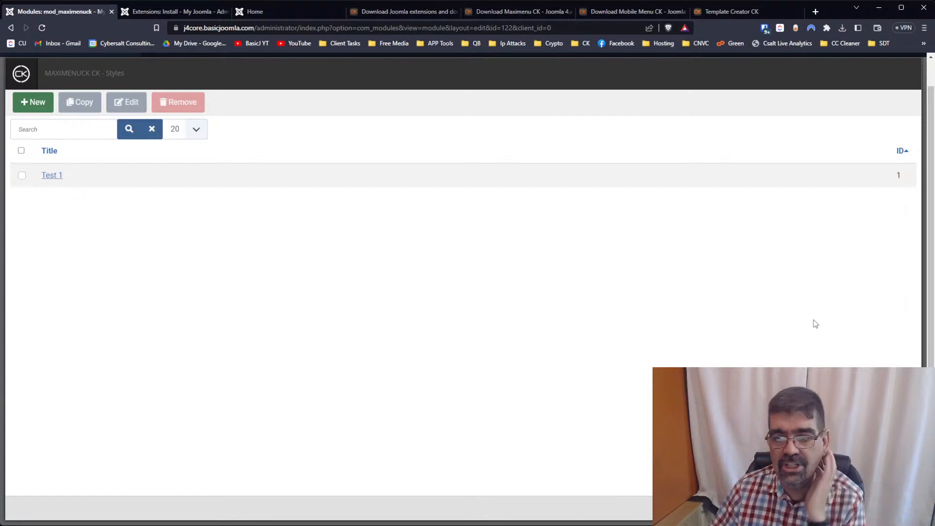
pyautogui.press('Escape')
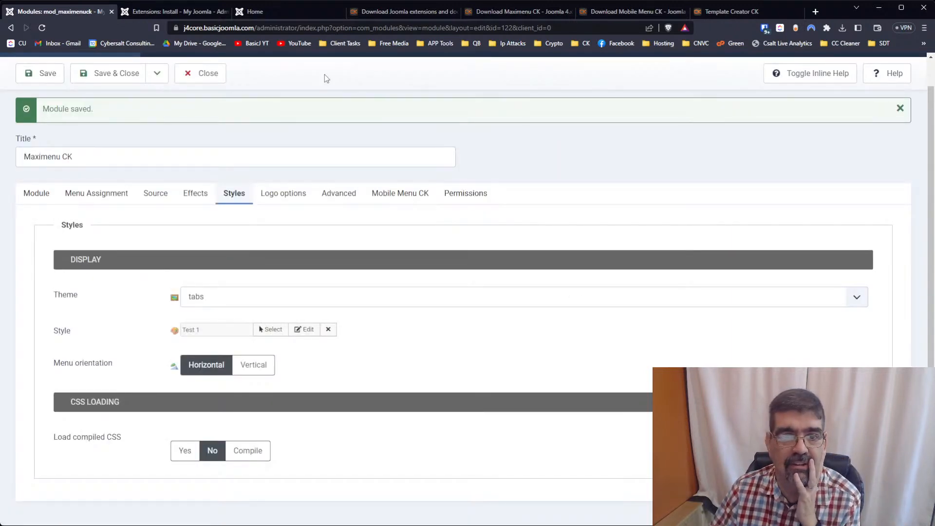
# Check the menu button on the mobile home page again and go back to the module's Mobile Menu CK options
pyautogui.click(264, 17)
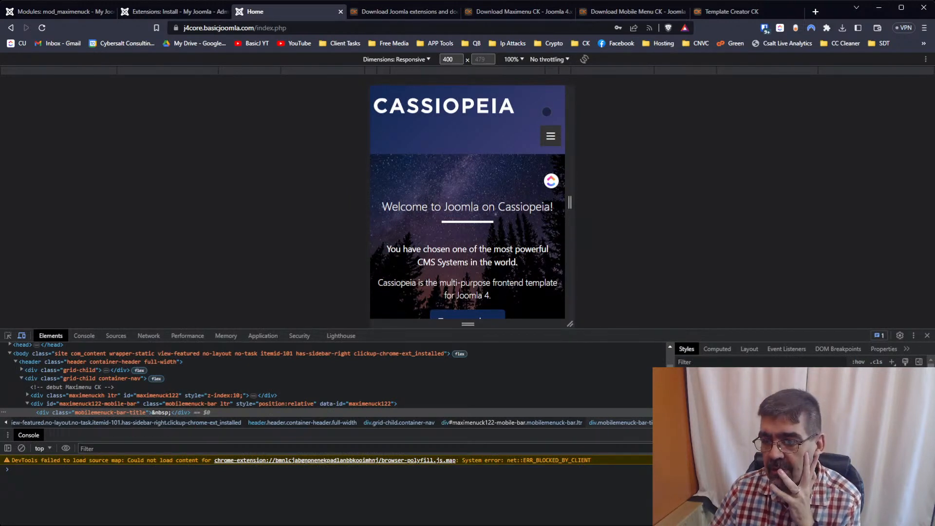
pyautogui.click(71, 12)
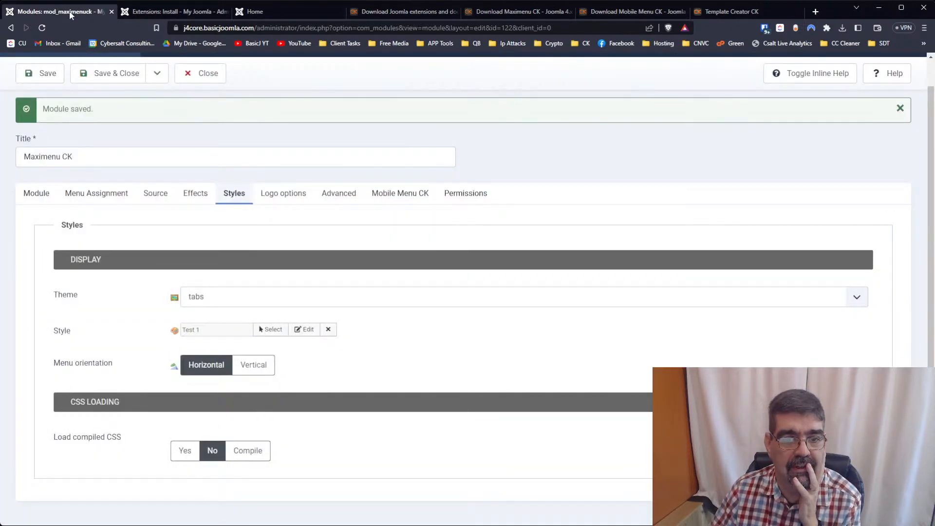
pyautogui.click(400, 193)
pyautogui.scroll(-3, 366, 292)
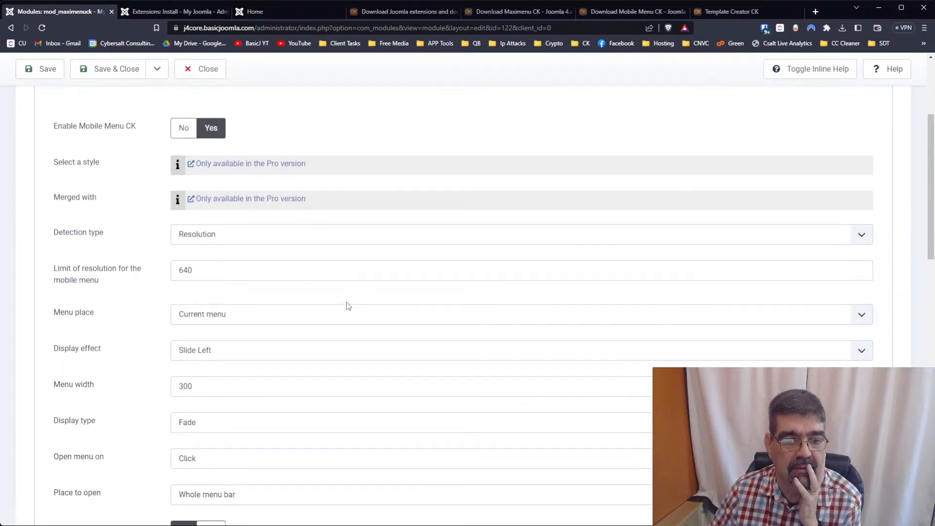
# Set the Mobile Menu CK menu place to Top fixed and save the module
pyautogui.scroll(-3, 347, 303)
pyautogui.scroll(3, 347, 303)
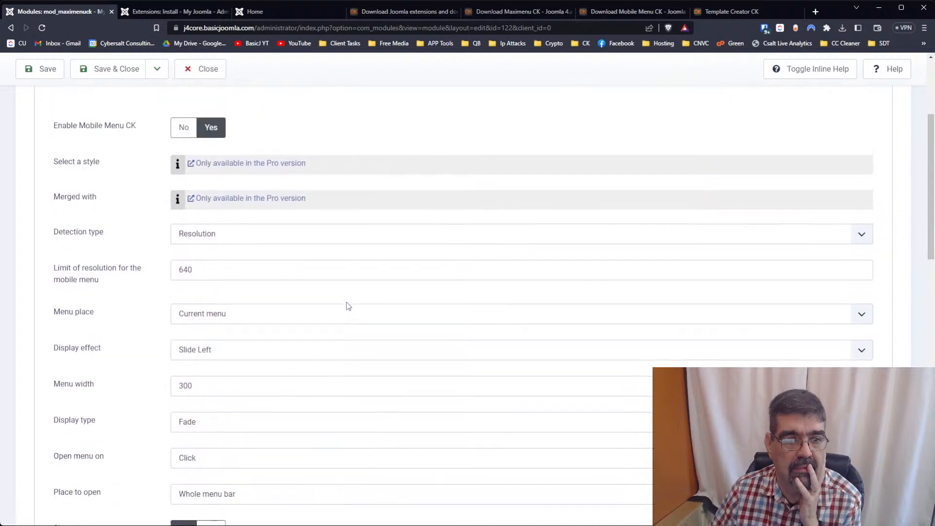
pyautogui.scroll(1, 271, 253)
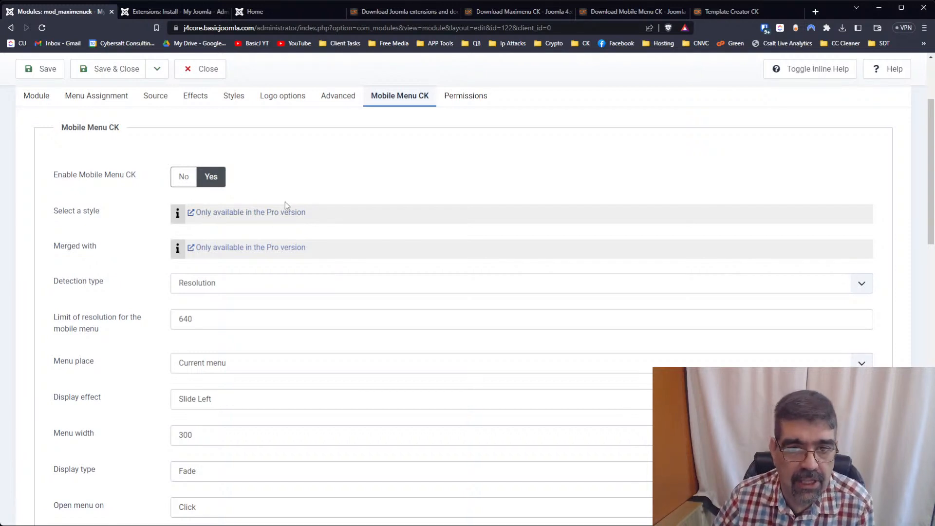
pyautogui.scroll(-1, 284, 203)
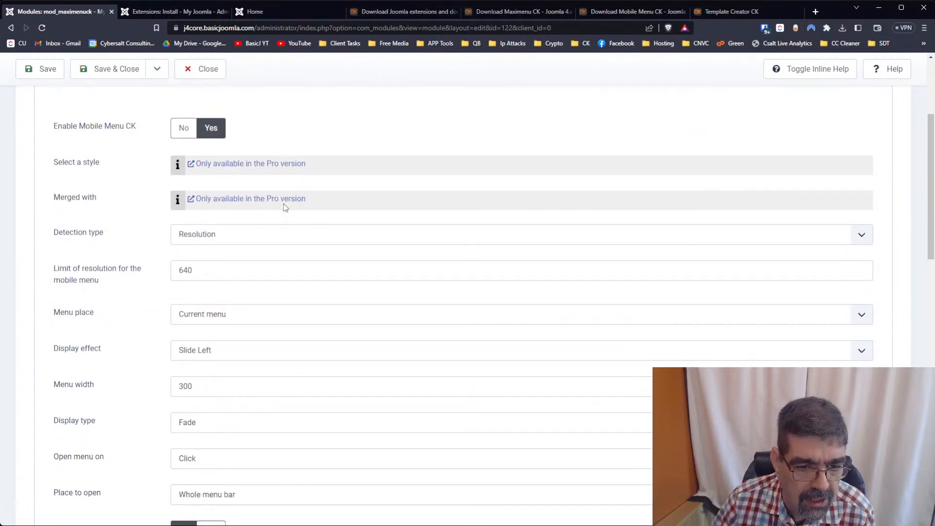
pyautogui.scroll(-1, 284, 204)
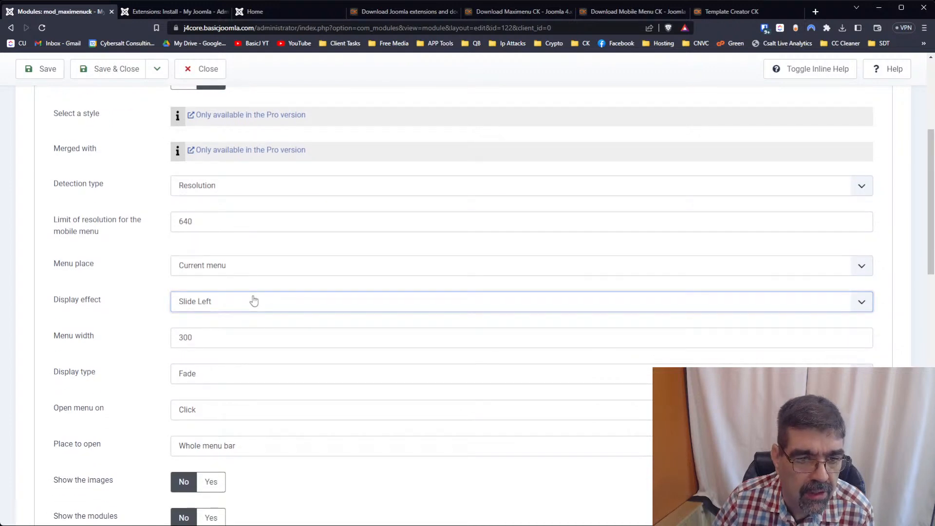
pyautogui.click(250, 266)
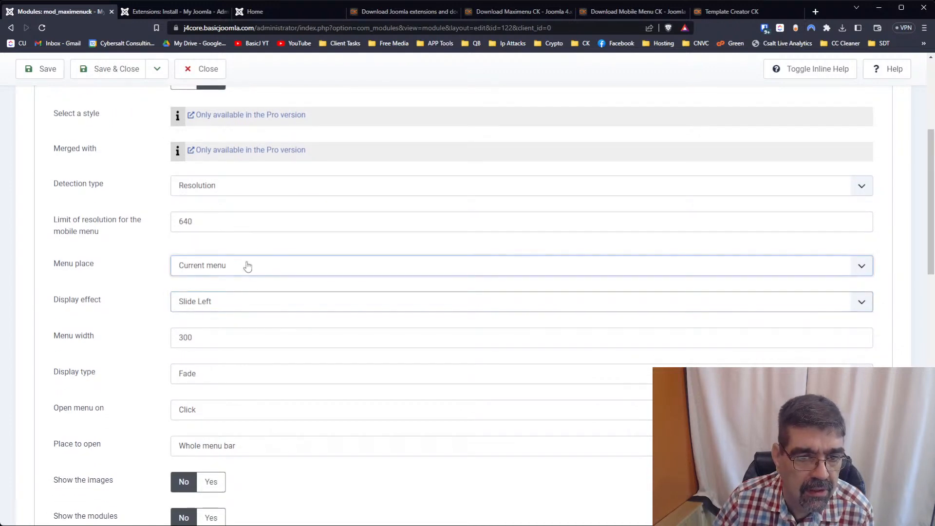
pyautogui.click(241, 299)
pyautogui.click(48, 72)
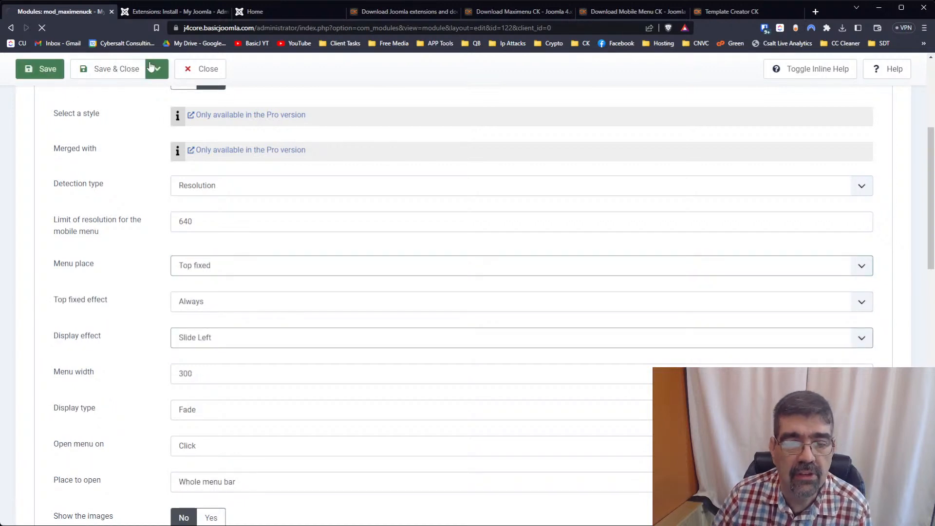
# Reload the home page and inspect the title element of the mobile menu bar above the Cassiopeia header
pyautogui.click(297, 12)
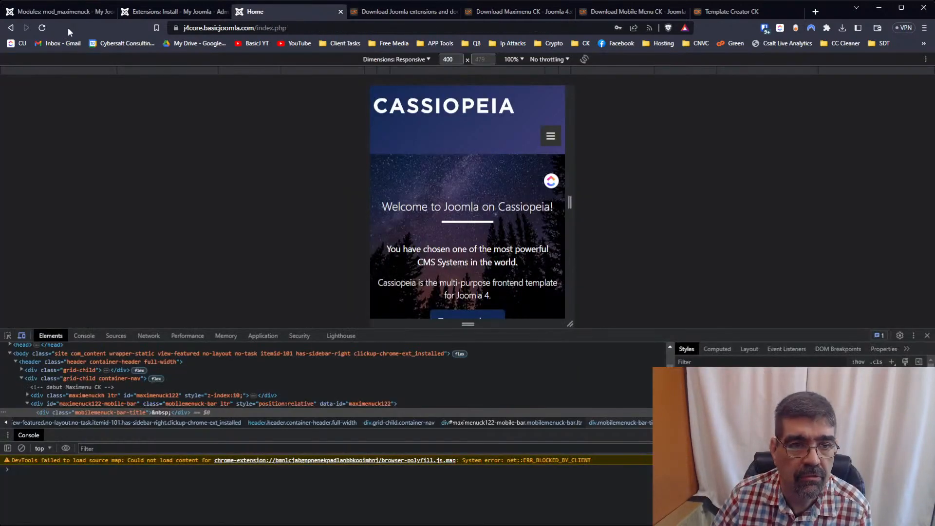
pyautogui.click(42, 28)
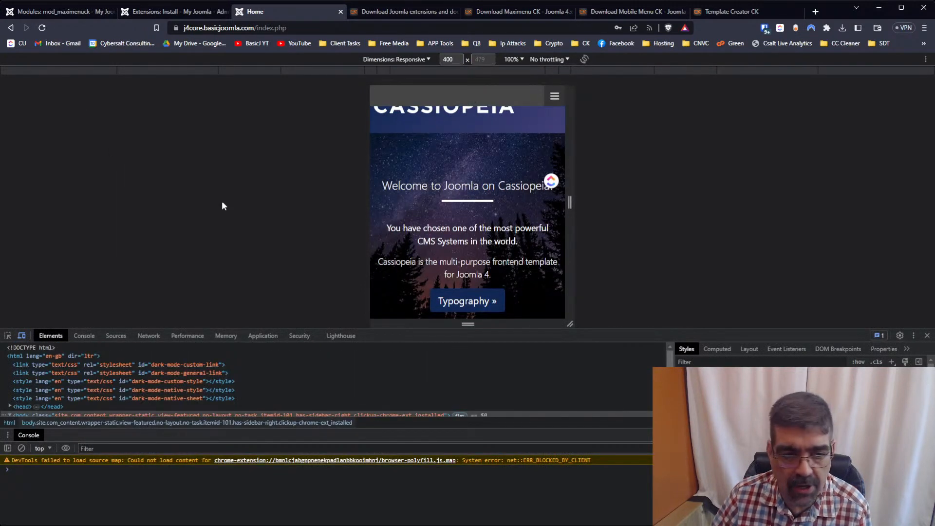
pyautogui.click(7, 336)
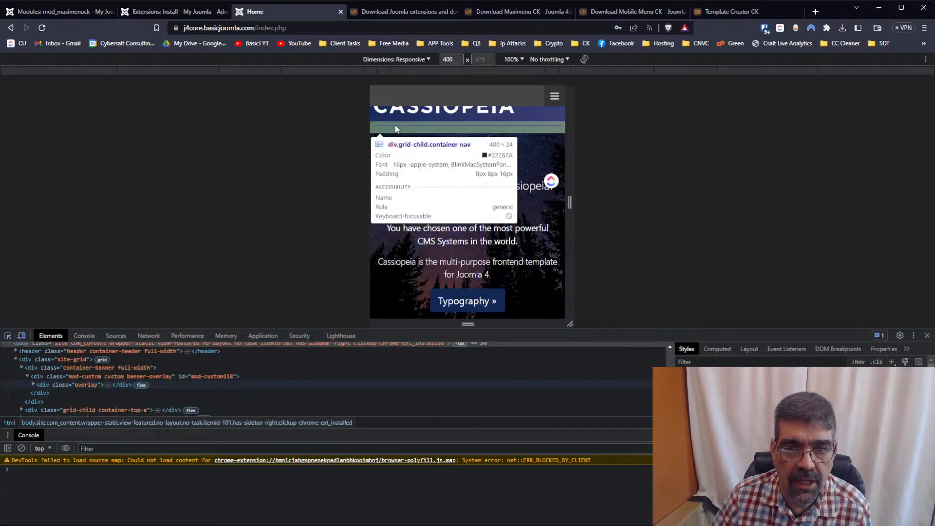
pyautogui.scroll(1, 487, 195)
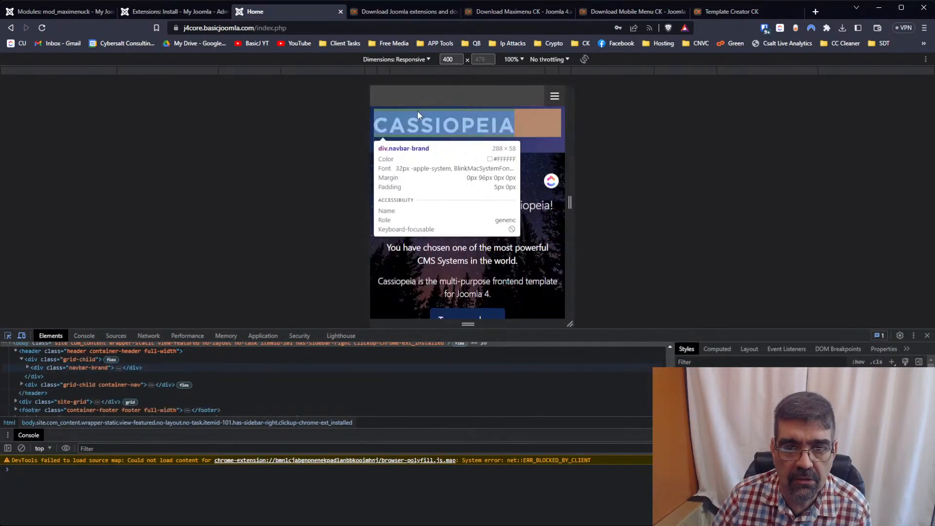
pyautogui.click(415, 97)
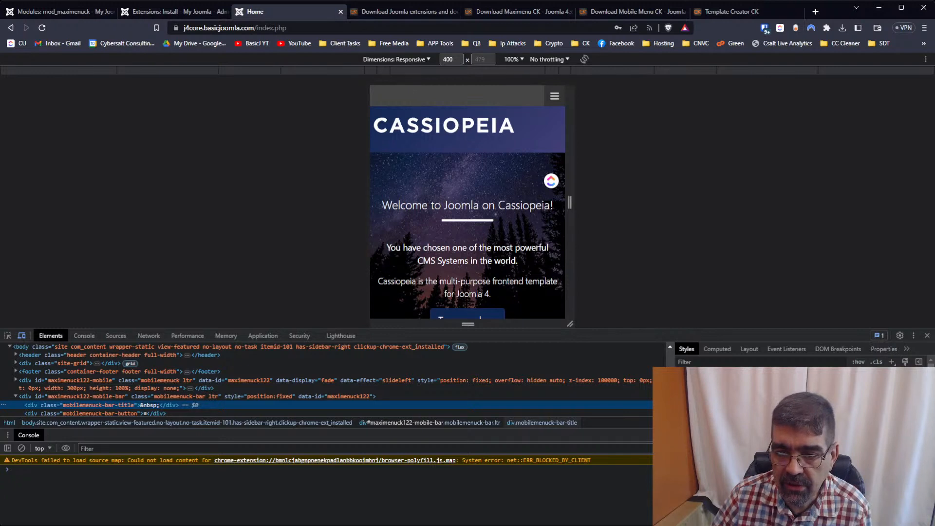
# Switch the title element's background style off and on, and try a fully transparent background colour, #46464600
pyautogui.click(683, 414)
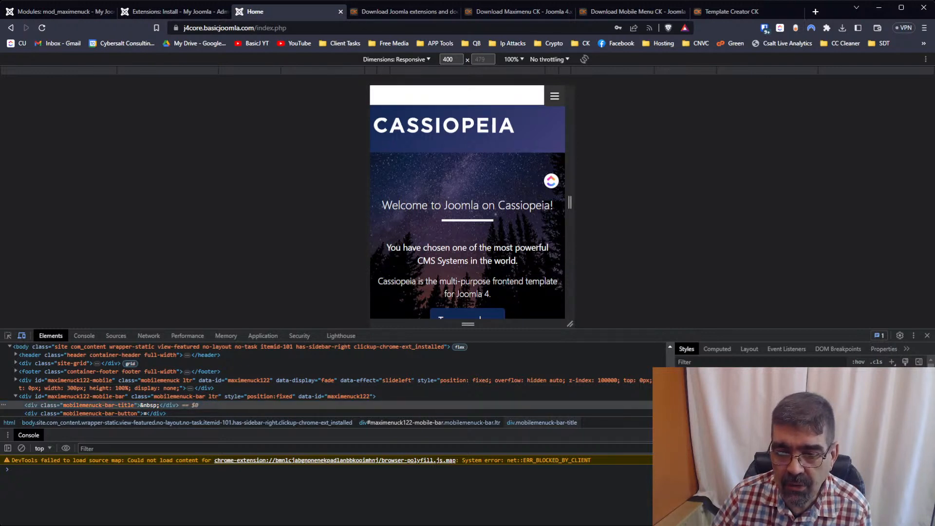
pyautogui.click(683, 415)
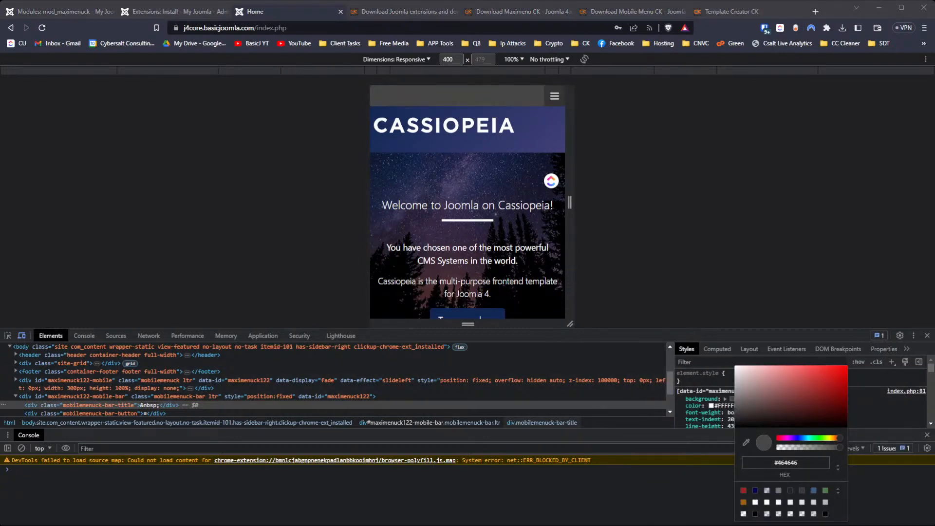
pyautogui.moveTo(839, 447); pyautogui.dragTo(769, 445)
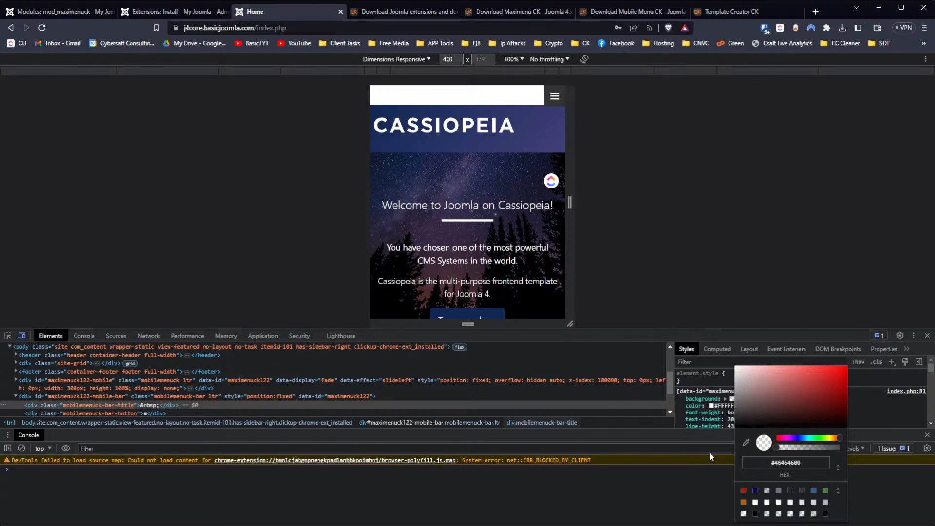
# Look through the module's Mobile Menu CK options down to the desktop menu setting and compare them with the home page
pyautogui.click(58, 11)
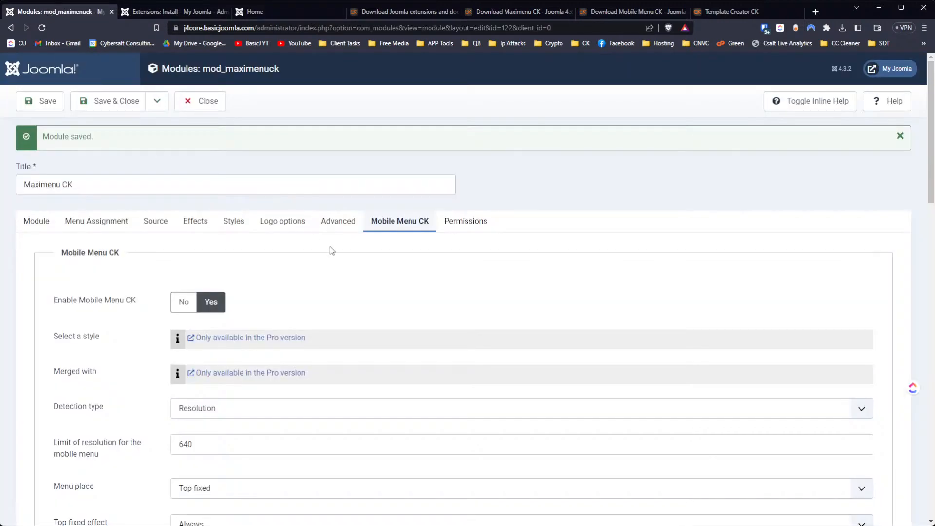
pyautogui.scroll(-5, 329, 247)
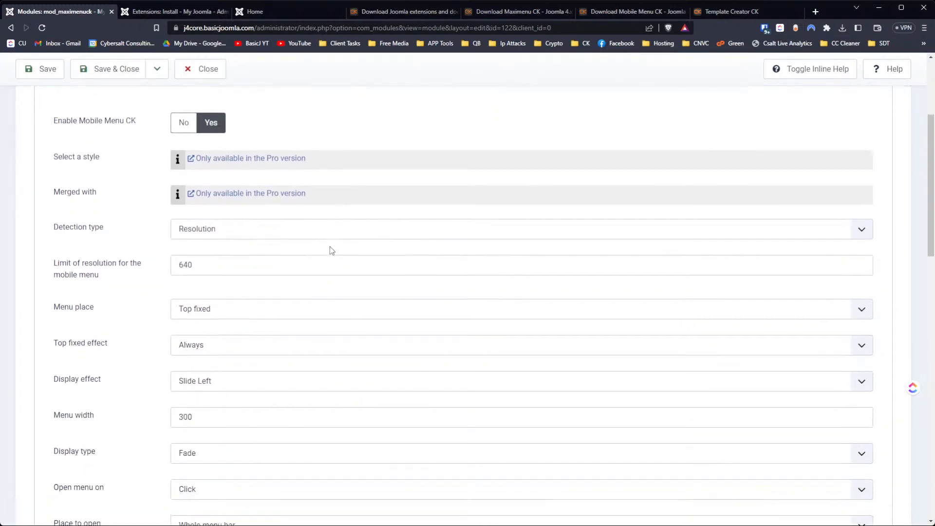
pyautogui.scroll(-4, 331, 251)
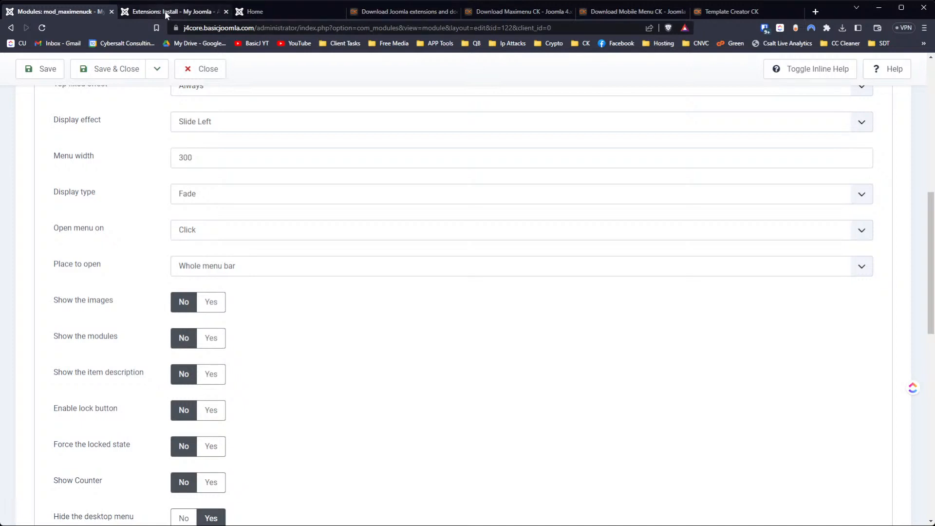
pyautogui.click(248, 13)
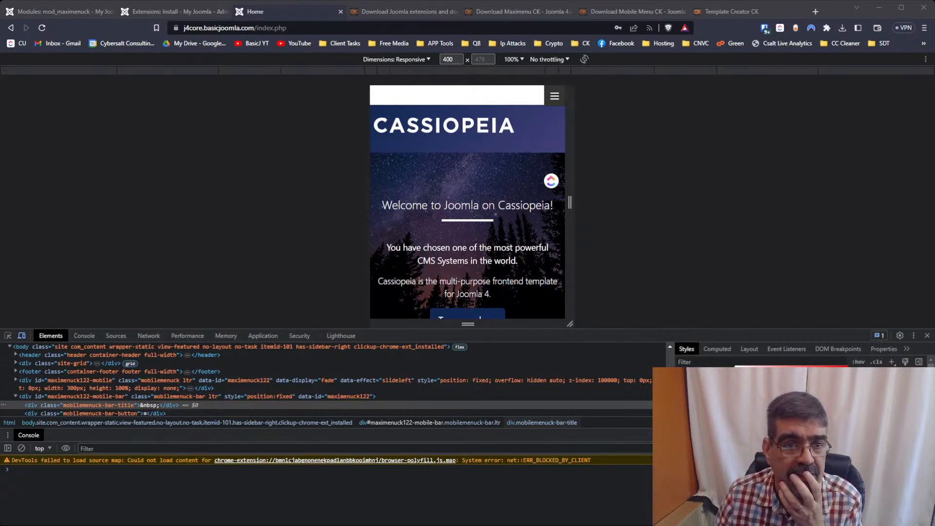
# Set Hide the desktop menu to No in the module's Mobile Menu CK options and save the module
pyautogui.click(63, 12)
pyautogui.scroll(-3, 246, 225)
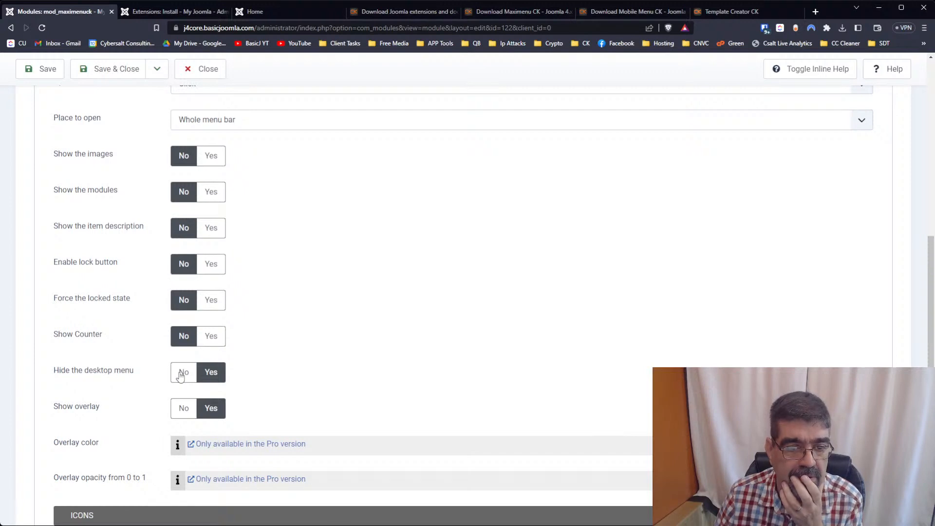
pyautogui.scroll(12, 181, 375)
pyautogui.scroll(-9, 180, 375)
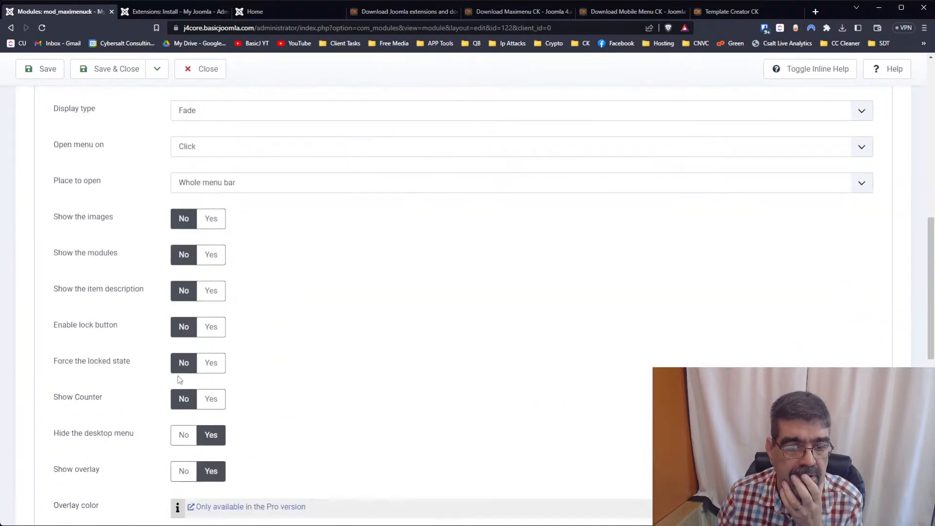
pyautogui.scroll(-3, 180, 379)
pyautogui.click(183, 323)
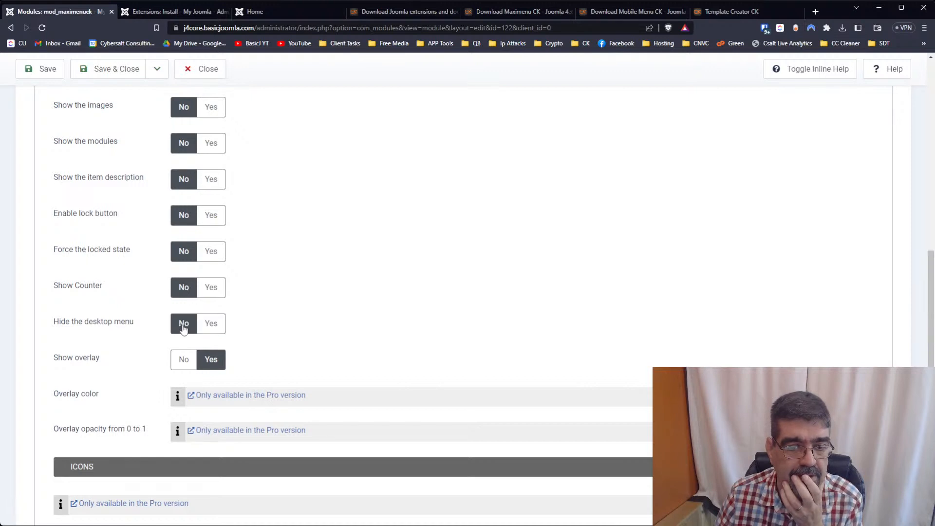
pyautogui.click(43, 71)
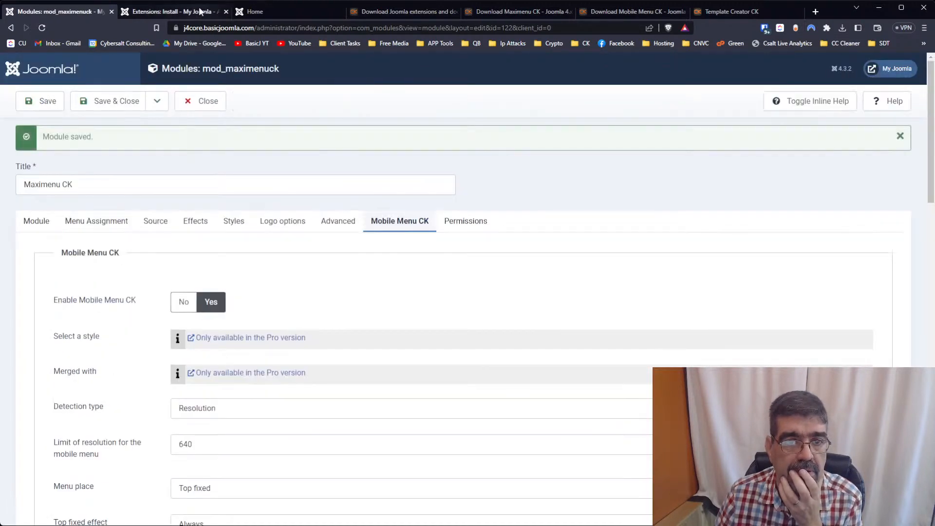
# Reload the mobile home page and test the menu button and menu bar with the desktop menu shown
pyautogui.click(271, 15)
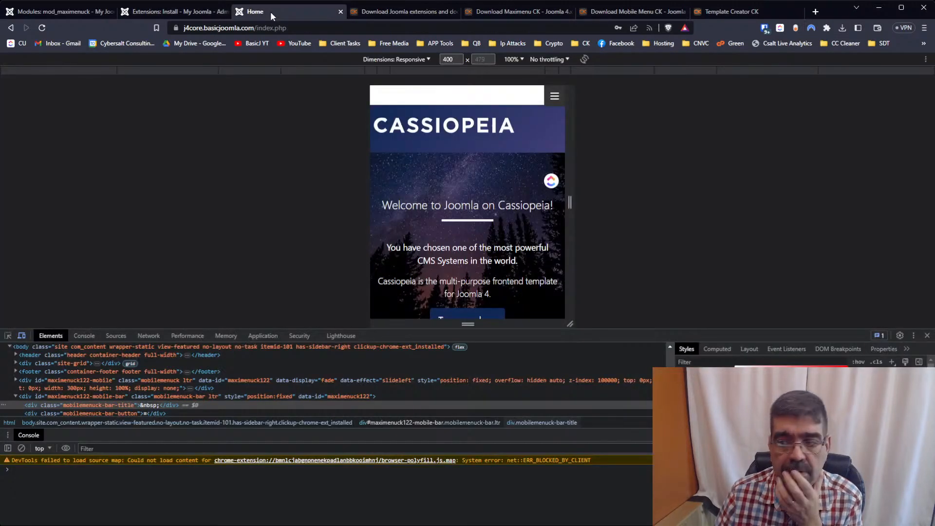
pyautogui.click(41, 29)
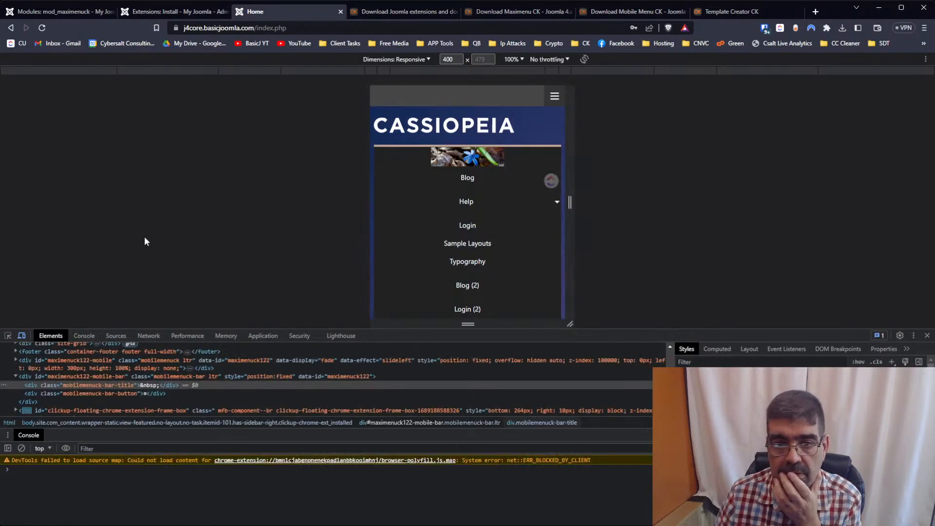
pyautogui.scroll(5, 434, 200)
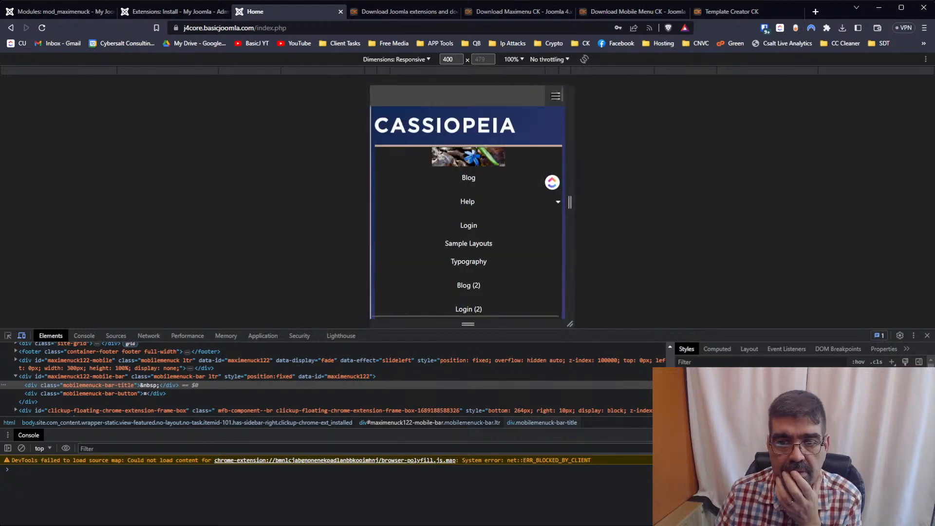
pyautogui.click(555, 96)
pyautogui.click(505, 95)
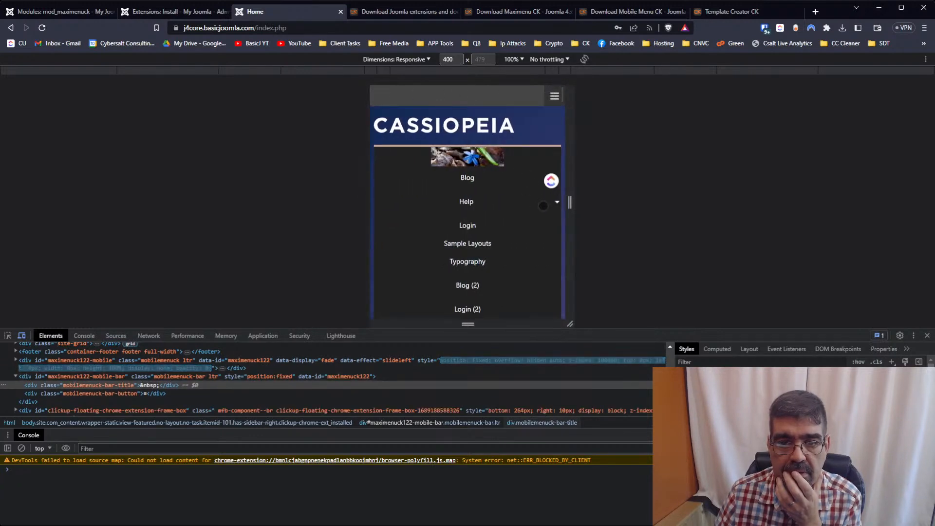
# Return to the module's Mobile Menu CK options and set Hide the desktop menu back to Yes
pyautogui.click(56, 12)
pyautogui.scroll(-6, 274, 332)
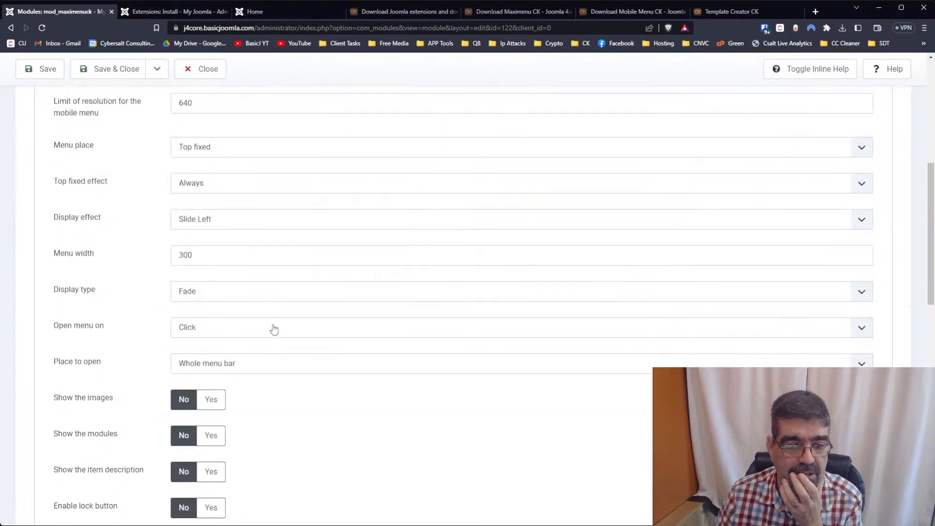
pyautogui.scroll(-5, 274, 332)
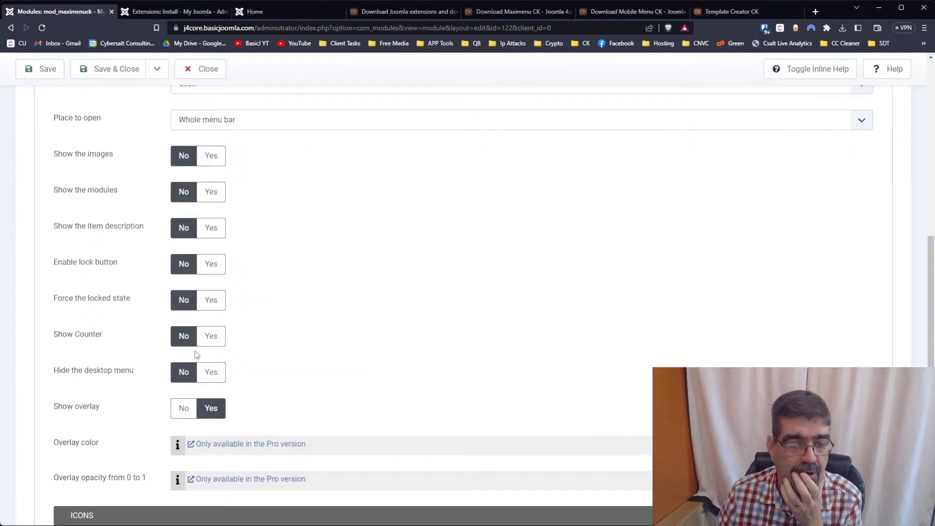
pyautogui.click(214, 379)
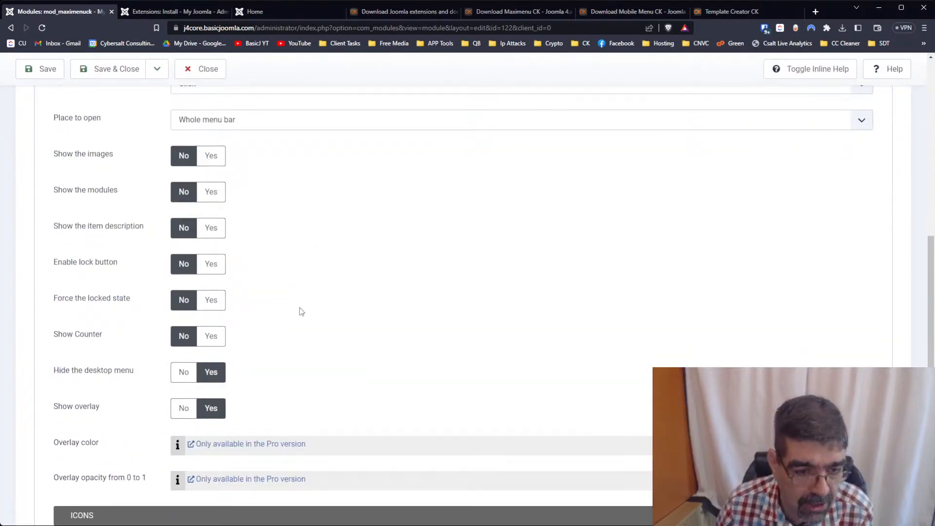
# Display the inline help for the module options, set Show overlay to No and save the module
pyautogui.click(763, 67)
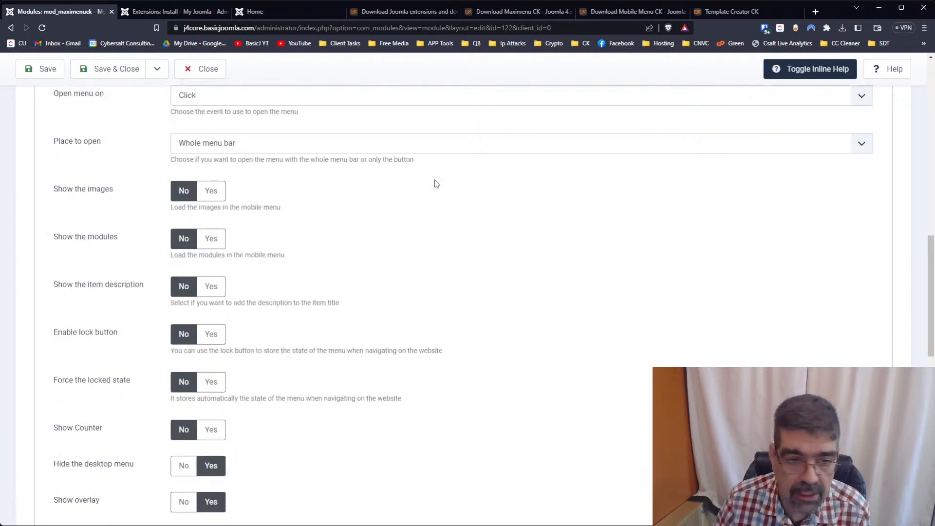
pyautogui.scroll(-6, 192, 276)
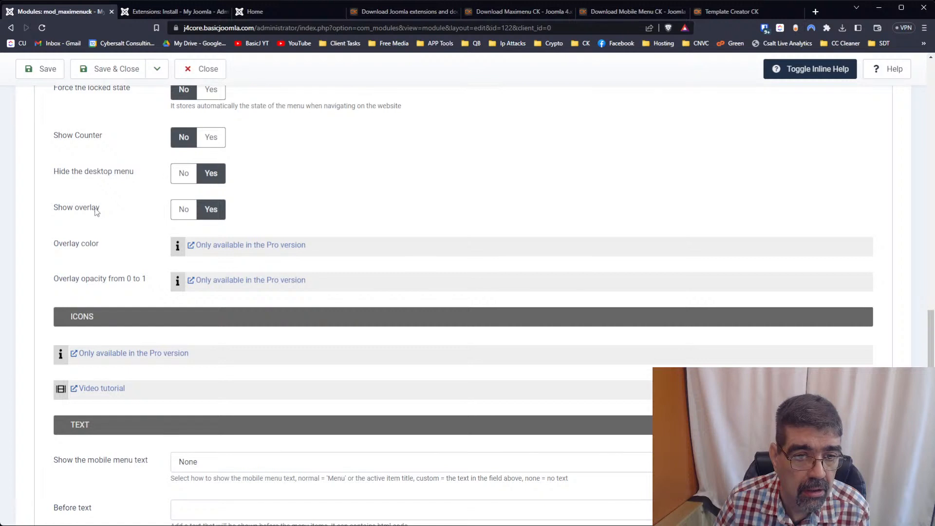
pyautogui.click(190, 217)
pyautogui.click(40, 68)
# Reload the home page to check the menu bar and go back to the module's Mobile Menu CK overlay and text options
pyautogui.click(285, 12)
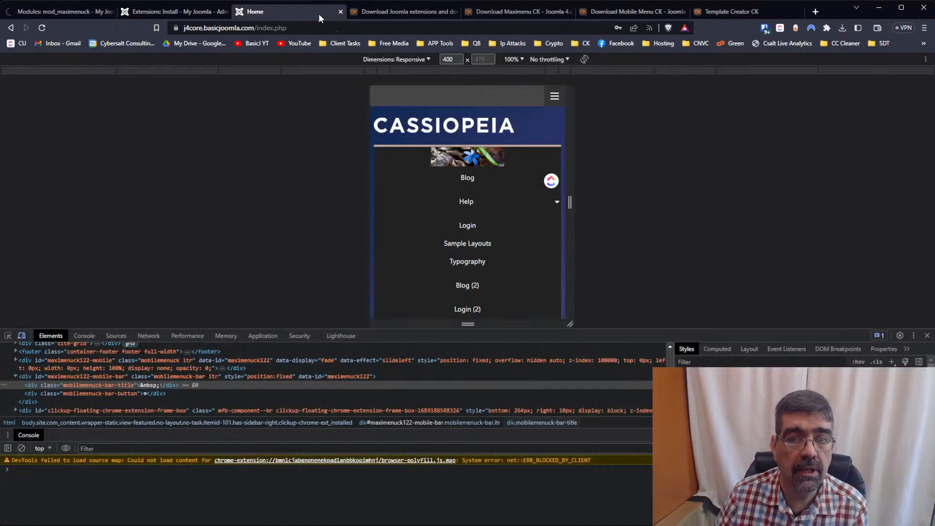
pyautogui.click(41, 28)
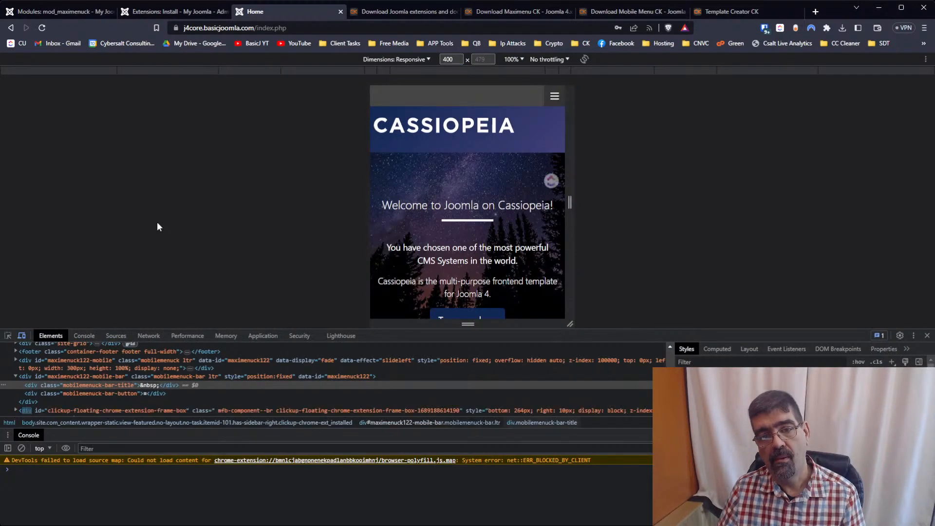
pyautogui.click(59, 11)
pyautogui.scroll(-12, 292, 312)
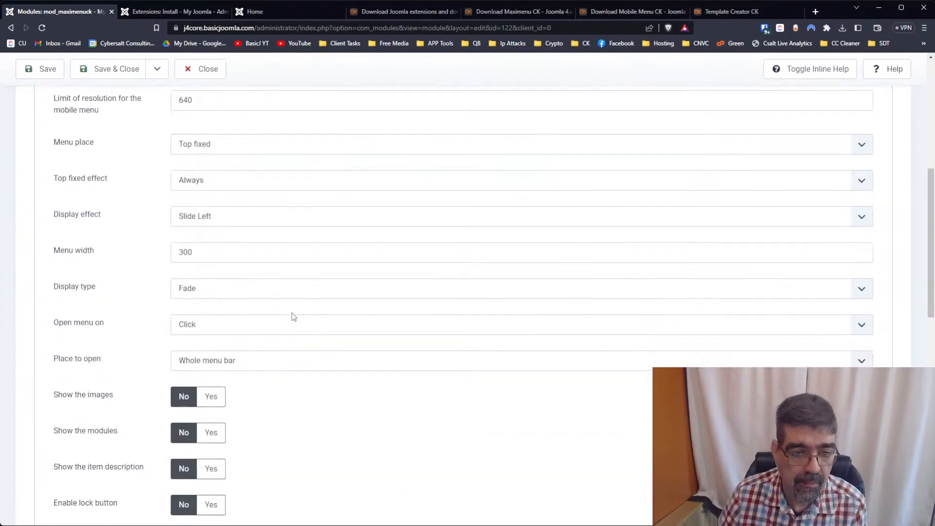
pyautogui.scroll(-2, 291, 313)
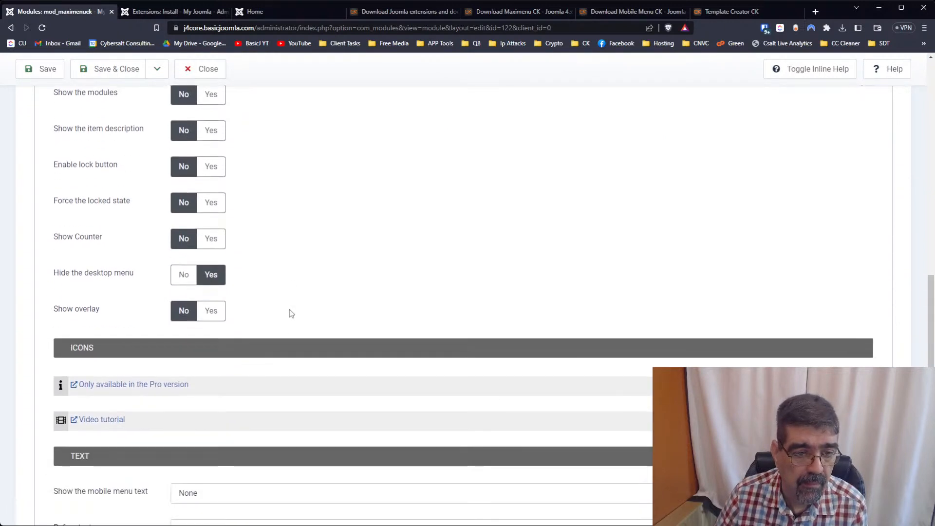
# Set Show overlay to Yes, enter "after" as the mobile menu's After text and save the module
pyautogui.scroll(5, 291, 314)
pyautogui.scroll(2, 290, 312)
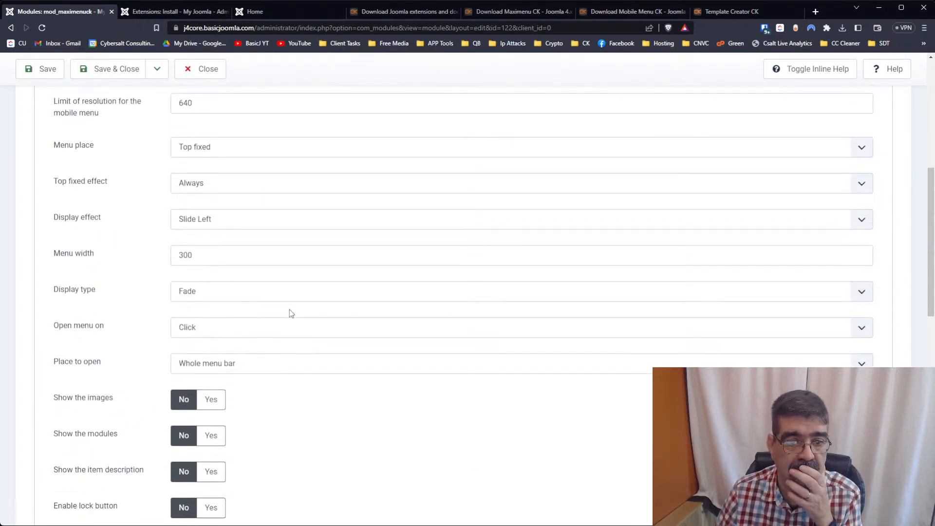
pyautogui.scroll(-5, 290, 312)
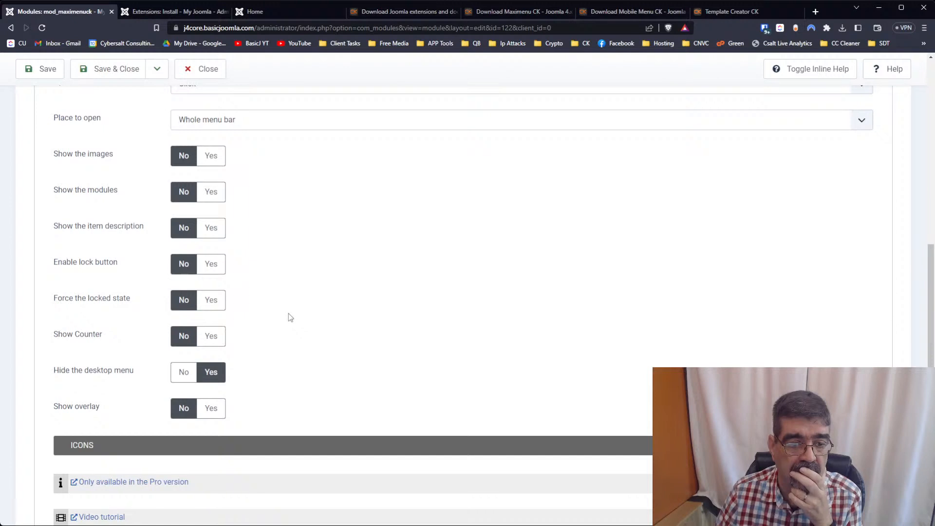
pyautogui.click(210, 408)
pyautogui.scroll(-8, 304, 345)
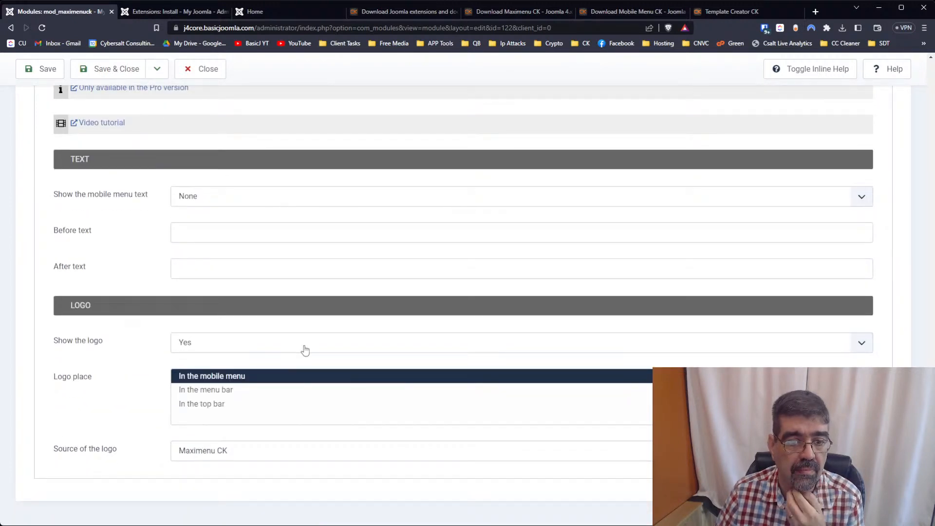
pyautogui.click(242, 267)
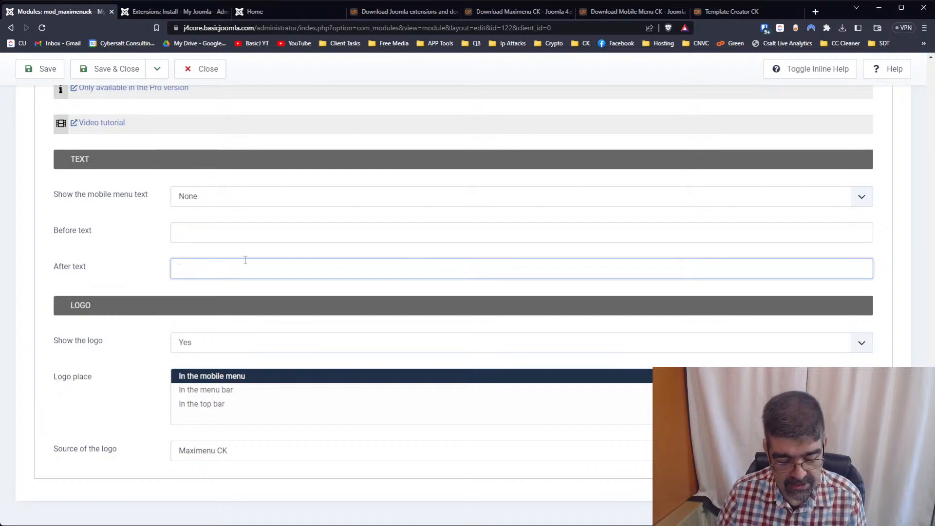
pyautogui.write('after')
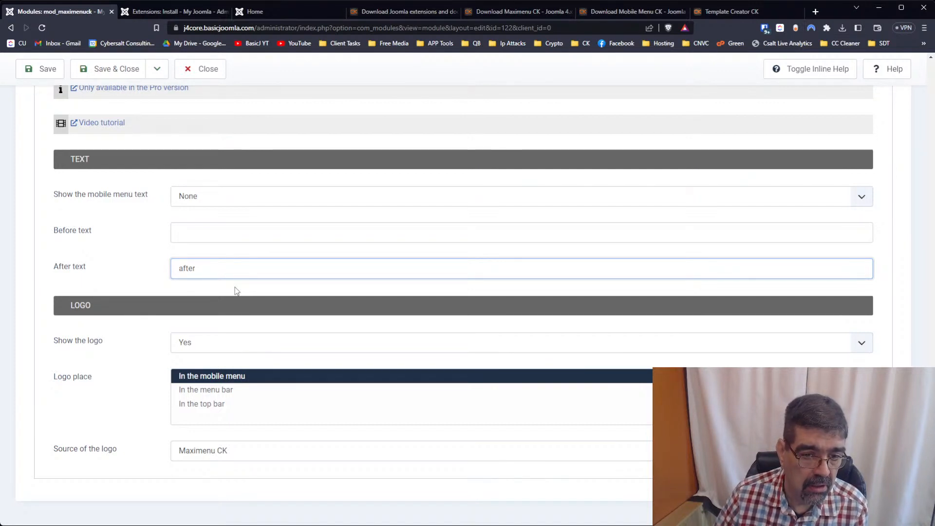
pyautogui.click(42, 69)
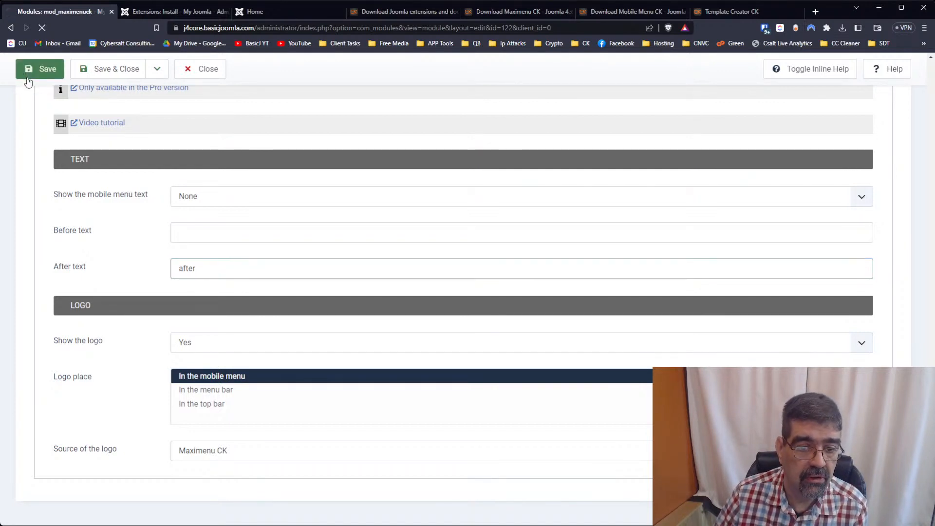
# Reload the mobile home page, open the mobile menu to check the after text and close the menu
pyautogui.click(151, 15)
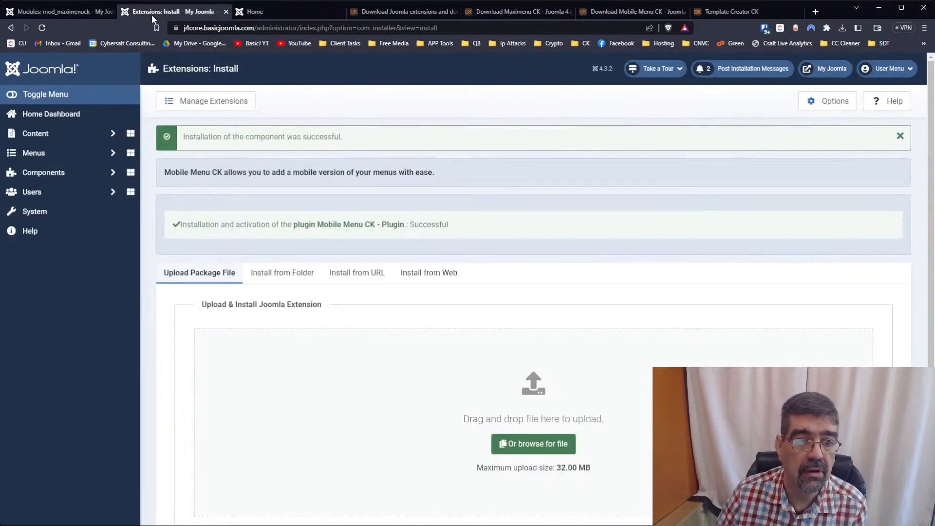
pyautogui.click(275, 7)
pyautogui.click(41, 27)
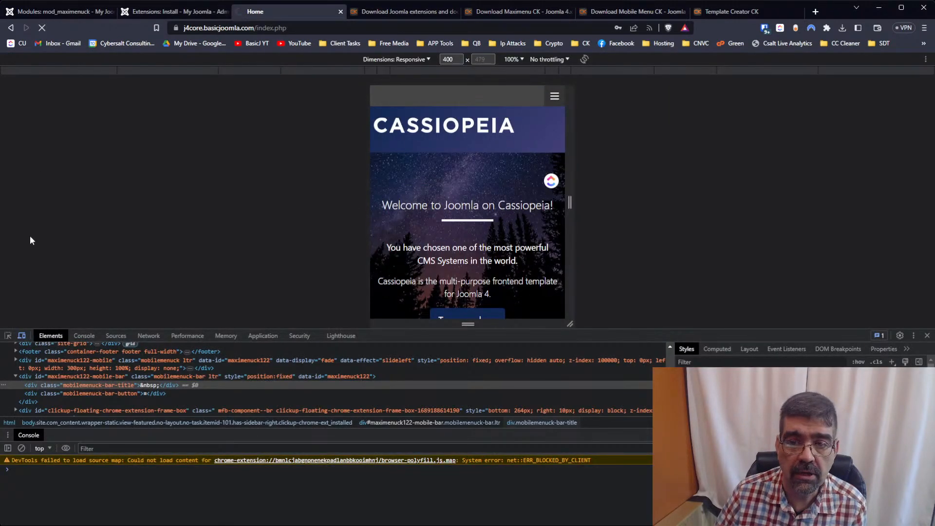
pyautogui.click(558, 93)
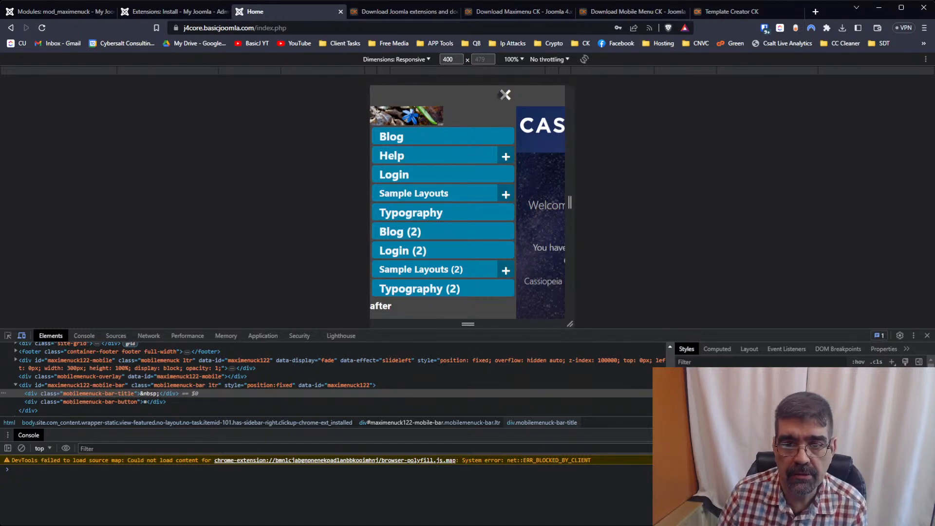
pyautogui.click(503, 94)
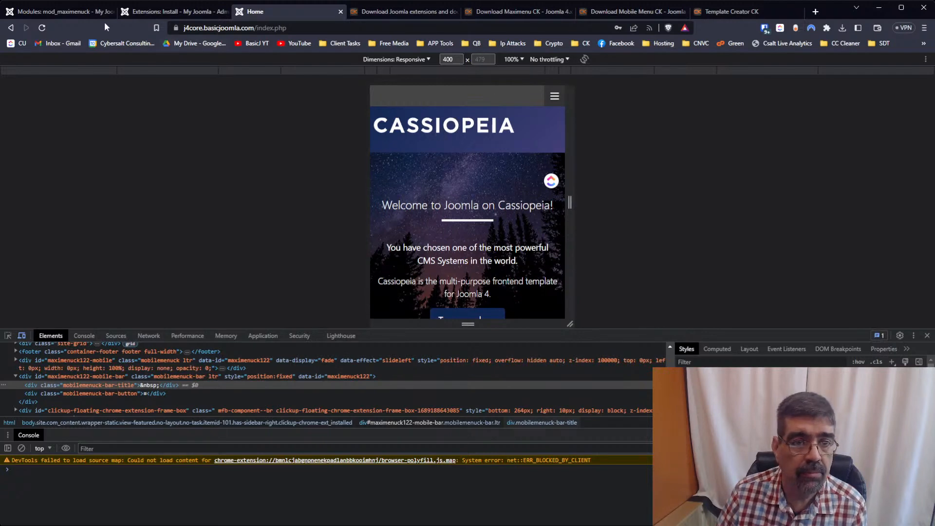
# In the module's mobile menu logo options, set Logo place to In the menu bar and Source of the logo to Custom logo
pyautogui.click(55, 12)
pyautogui.scroll(-12, 333, 324)
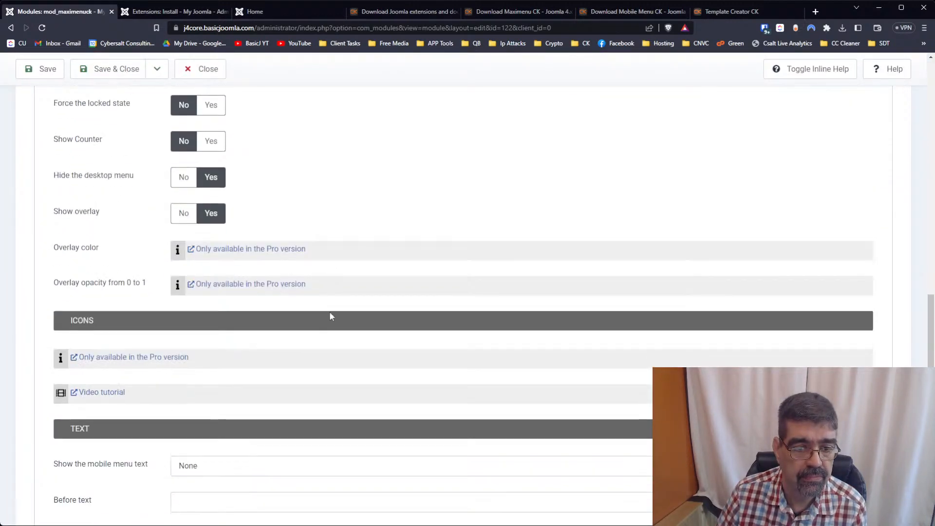
pyautogui.scroll(-5, 329, 317)
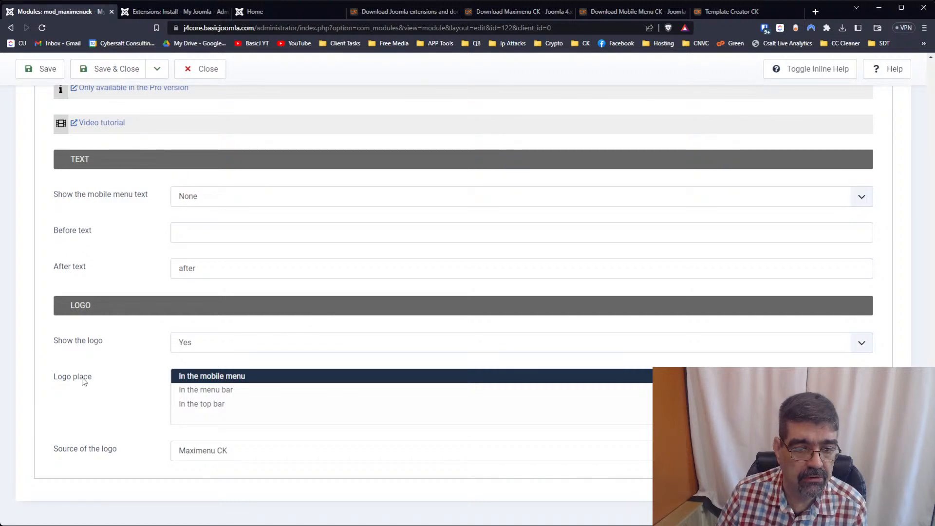
pyautogui.click(206, 390)
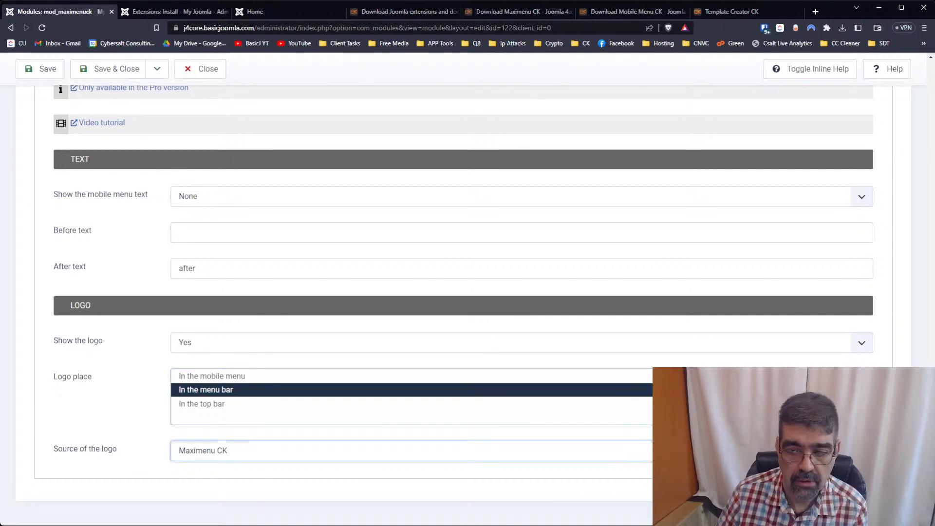
pyautogui.click(608, 476)
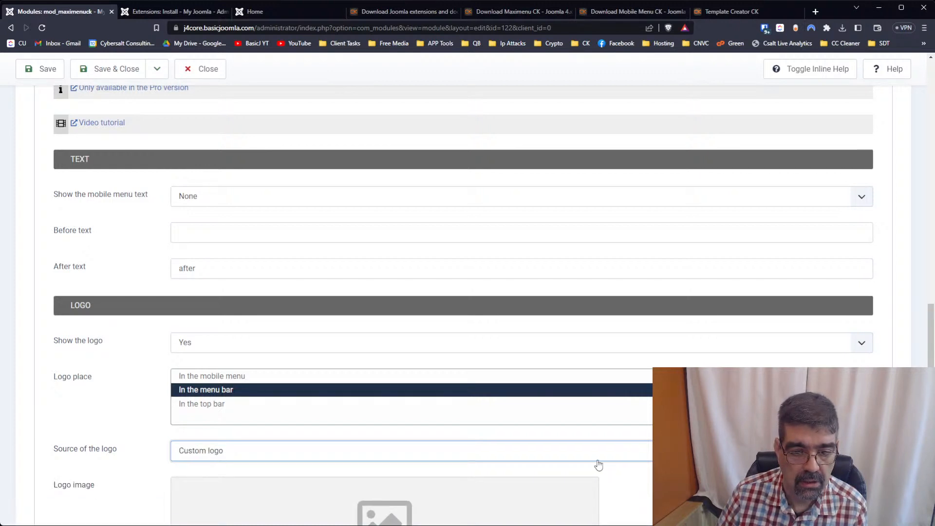
# Select windows.jpg from the headers folder as the custom logo image and save the module
pyautogui.scroll(-3, 599, 465)
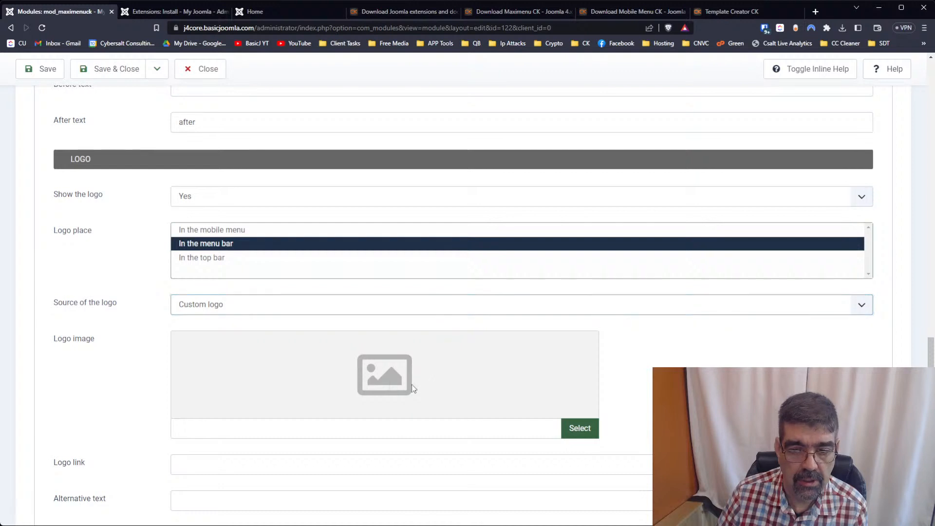
pyautogui.click(574, 423)
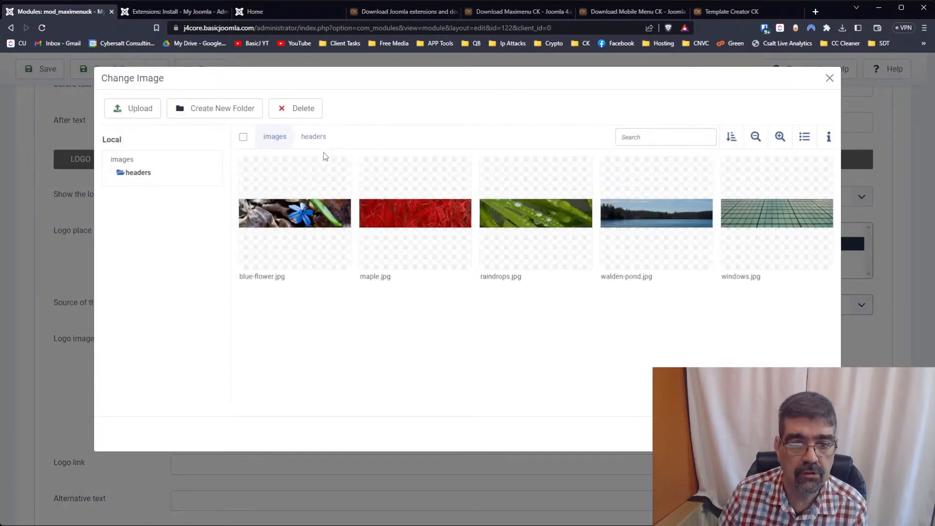
pyautogui.click(739, 222)
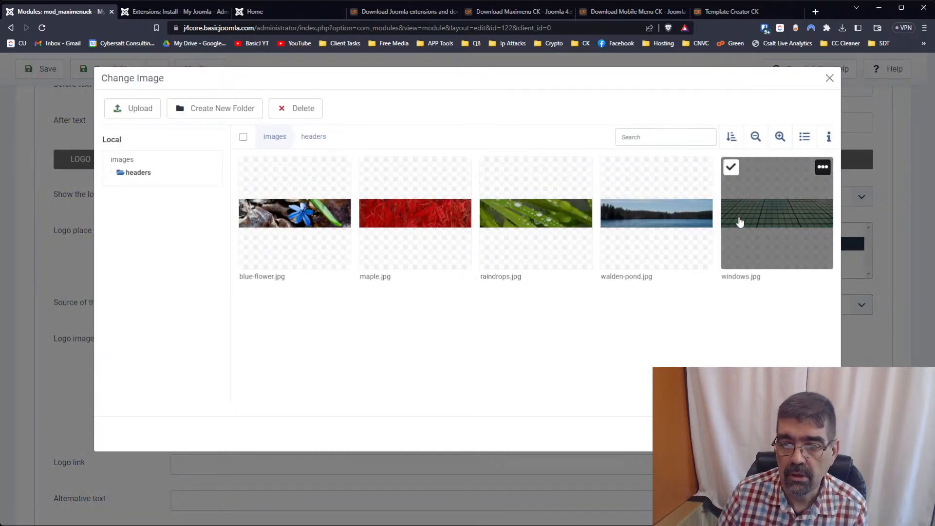
pyautogui.click(773, 434)
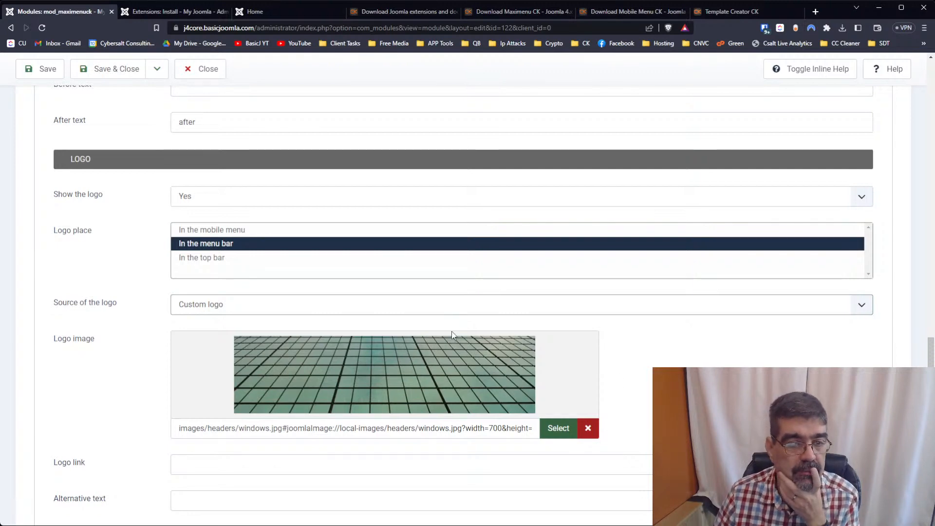
pyautogui.scroll(-4, 449, 330)
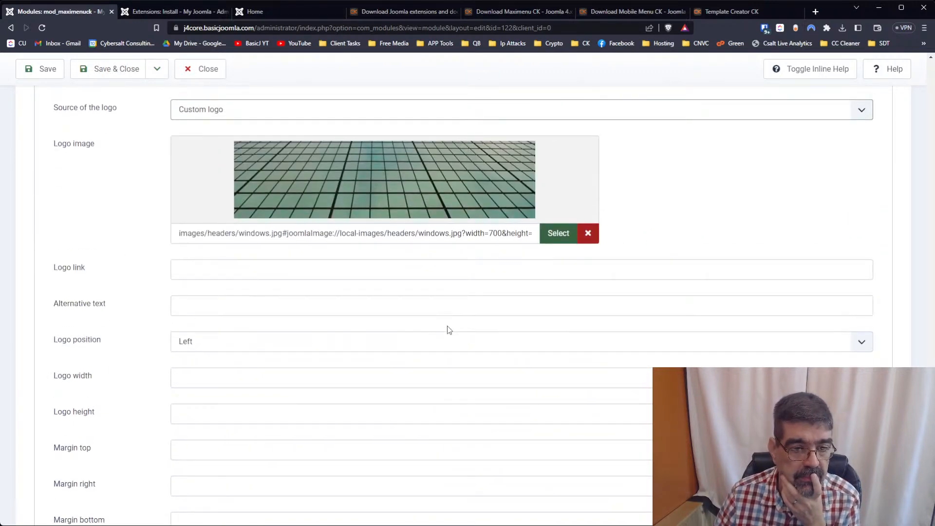
pyautogui.scroll(-2, 447, 329)
pyautogui.scroll(4, 447, 329)
pyautogui.click(43, 70)
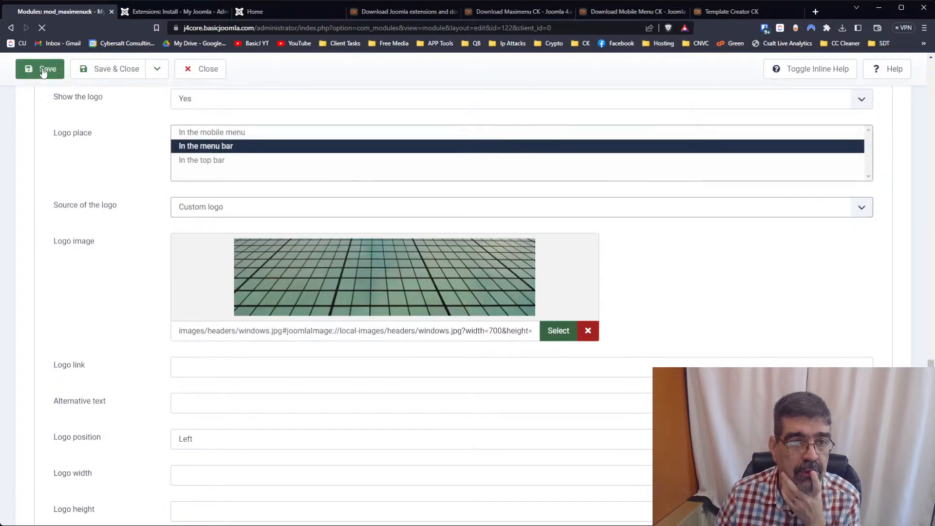
# Reload the mobile home page and check the custom logo in the menu bar while scrolling the page
pyautogui.click(255, 14)
pyautogui.click(42, 28)
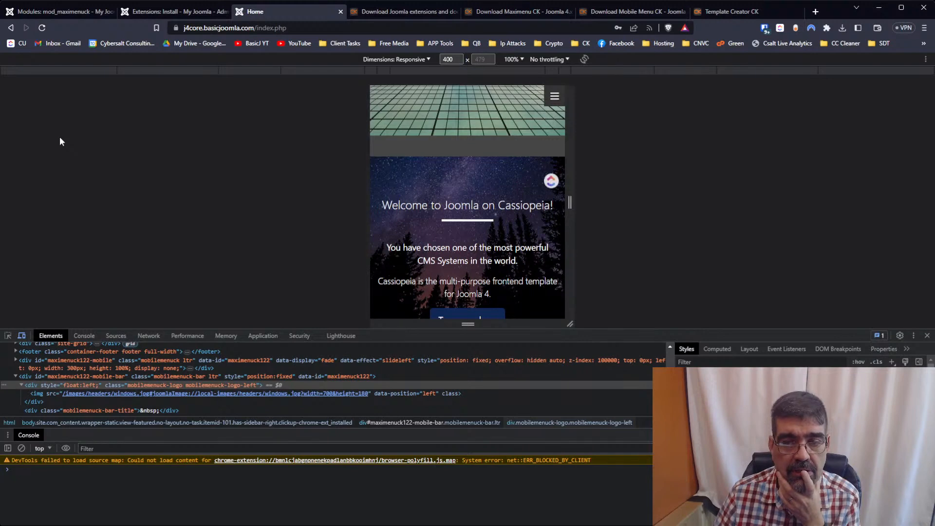
pyautogui.scroll(-5, 479, 175)
pyautogui.scroll(5, 478, 176)
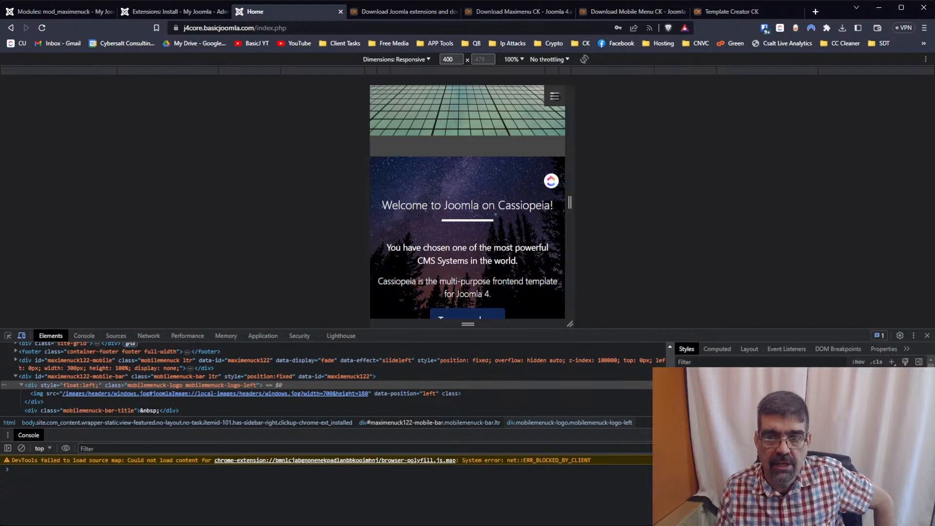
# Open and close the mobile menu several times and examine how the logo and menu button behave on the page
pyautogui.click(554, 96)
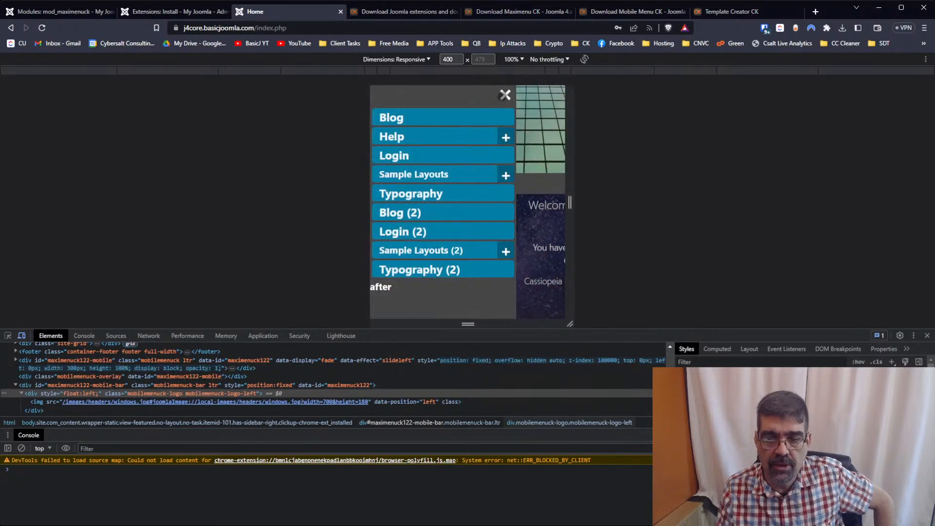
pyautogui.click(504, 95)
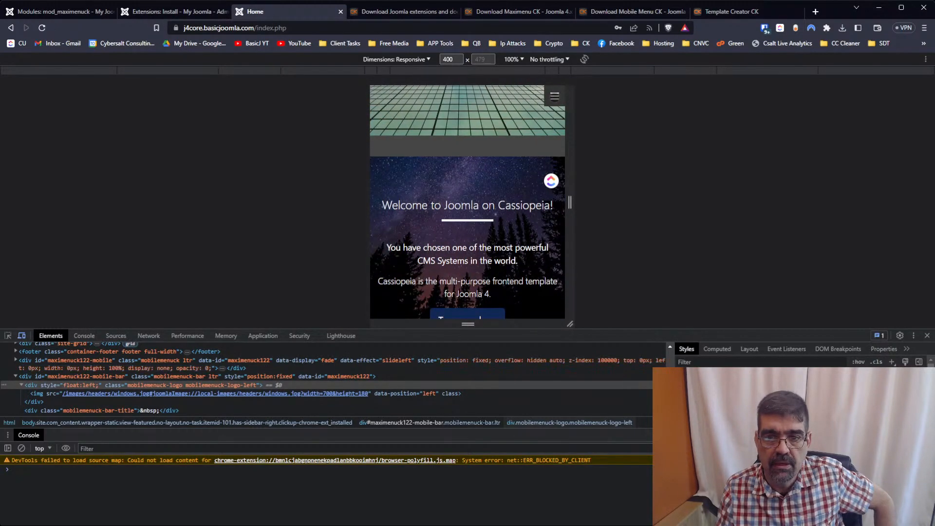
pyautogui.click(554, 97)
pyautogui.click(504, 95)
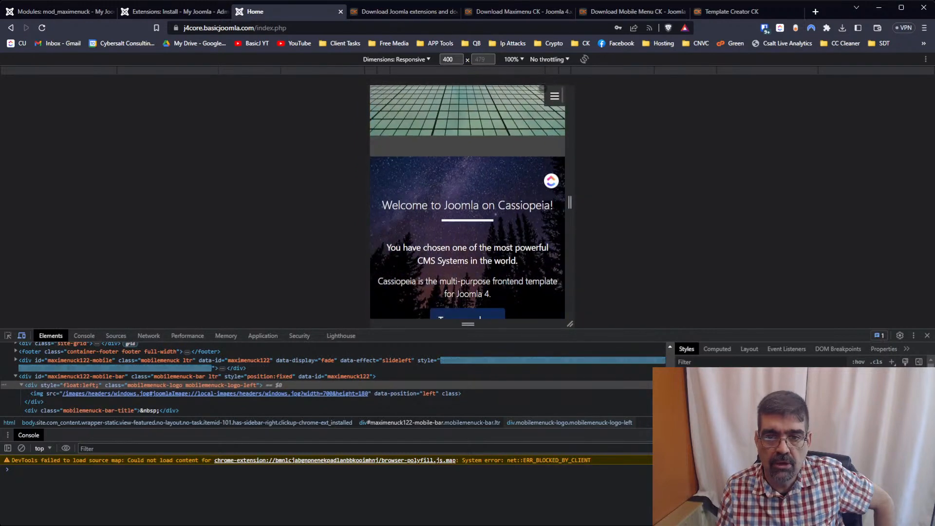
pyautogui.click(554, 96)
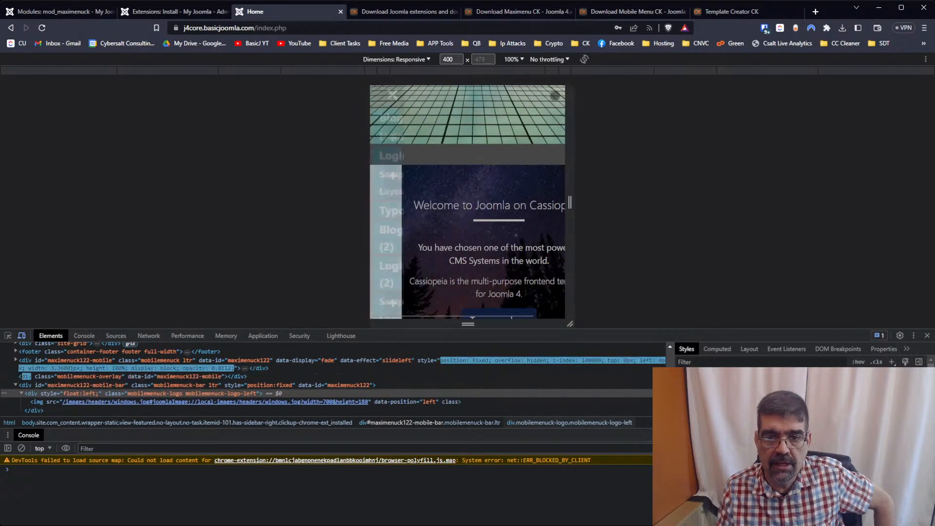
pyautogui.click(500, 93)
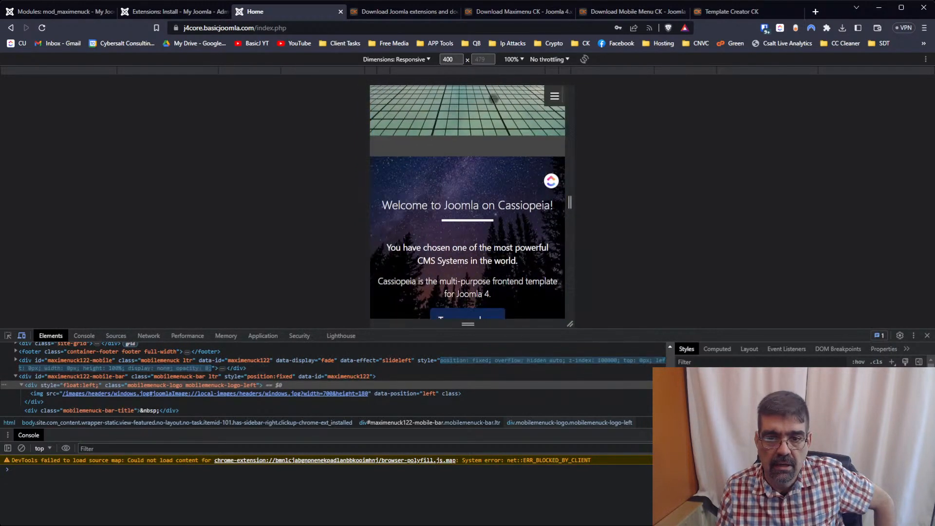
pyautogui.scroll(-5, 475, 152)
pyautogui.scroll(5, 474, 153)
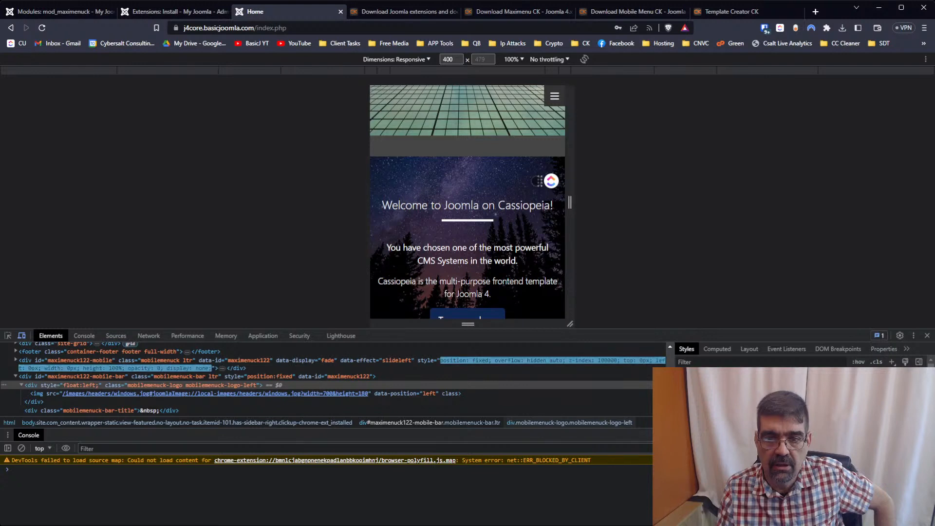
pyautogui.scroll(-1, 540, 181)
pyautogui.scroll(1, 539, 181)
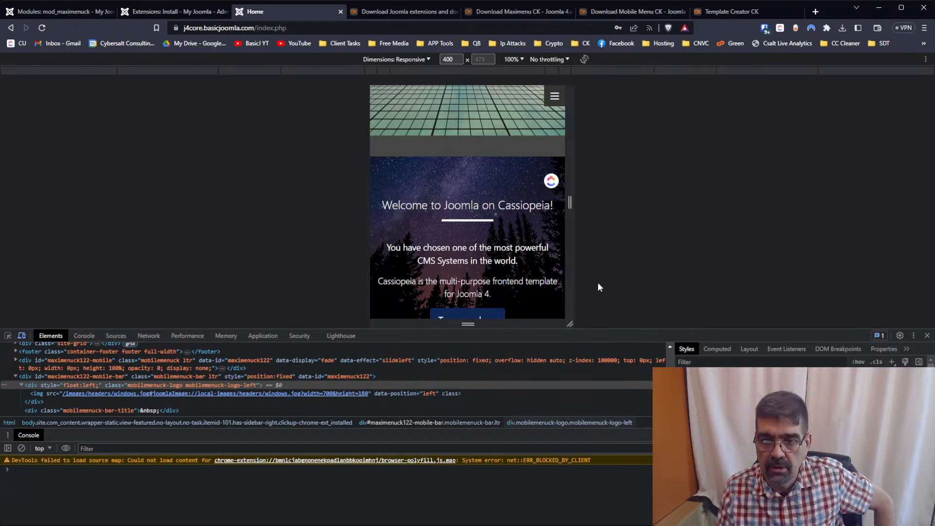
pyautogui.click(548, 181)
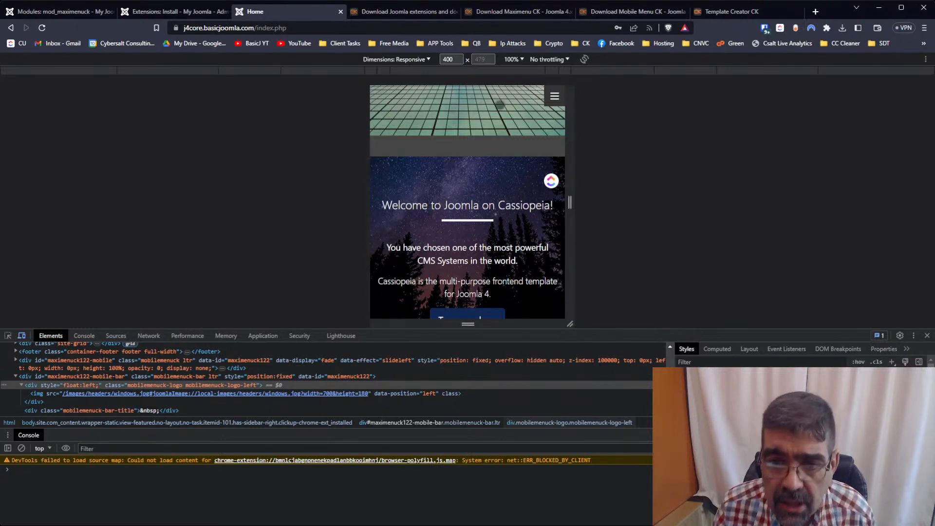
# Return to the module's logo options and set Logo place to In the top bar
pyautogui.click(62, 14)
pyautogui.scroll(-15, 335, 315)
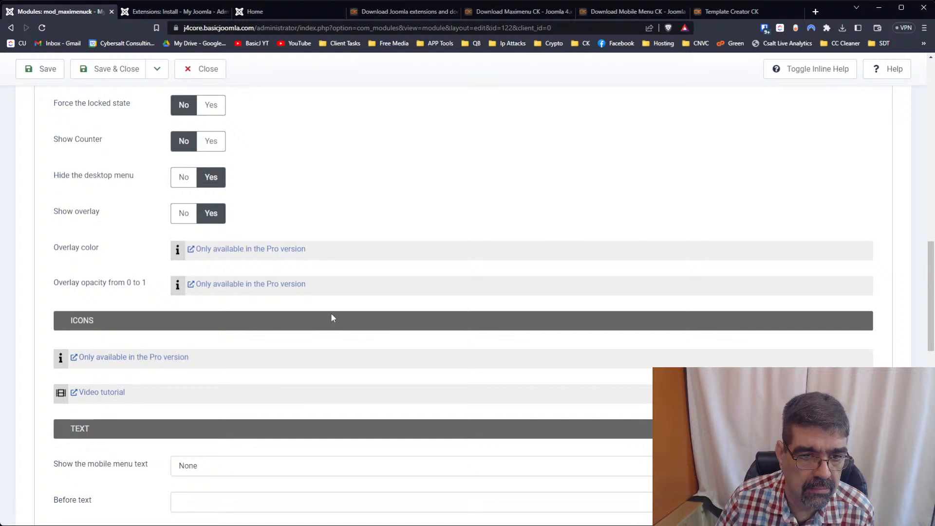
pyautogui.scroll(-13, 331, 314)
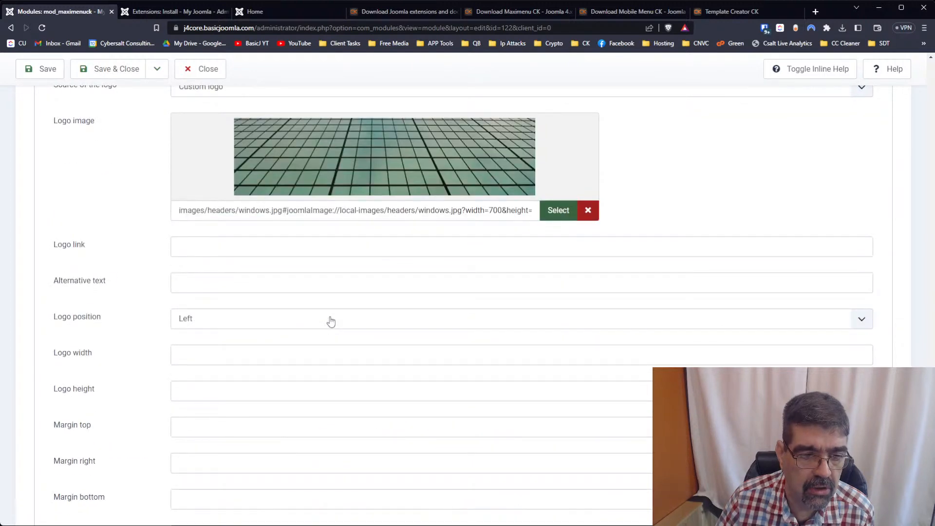
pyautogui.scroll(-2, 115, 246)
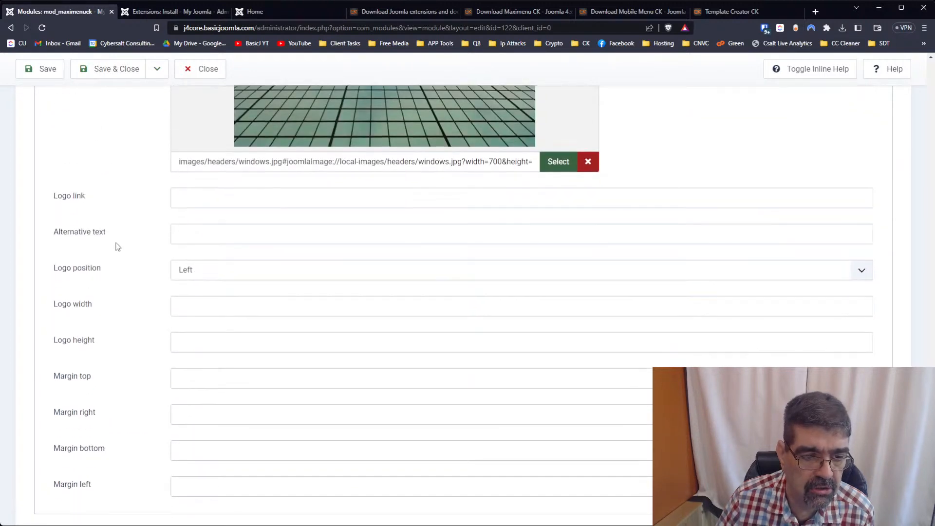
pyautogui.scroll(3, 116, 251)
pyautogui.scroll(5, 117, 253)
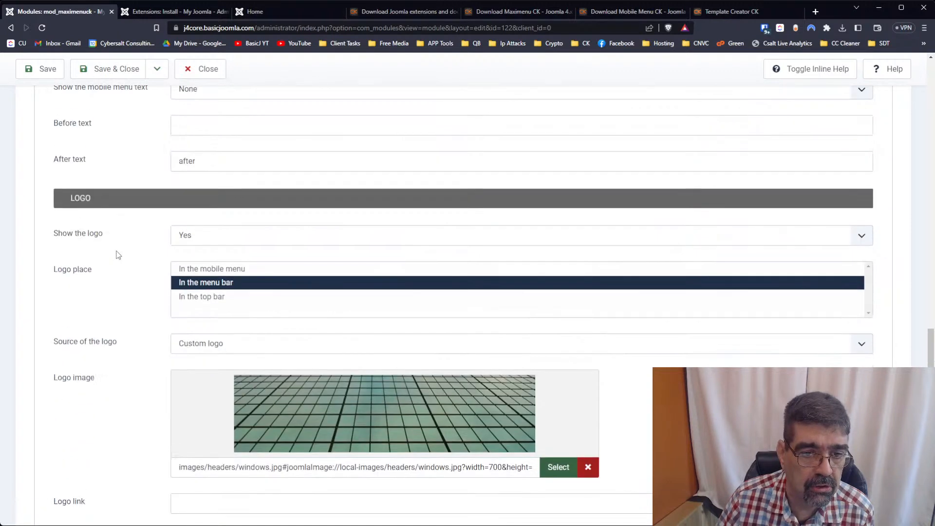
pyautogui.click(202, 296)
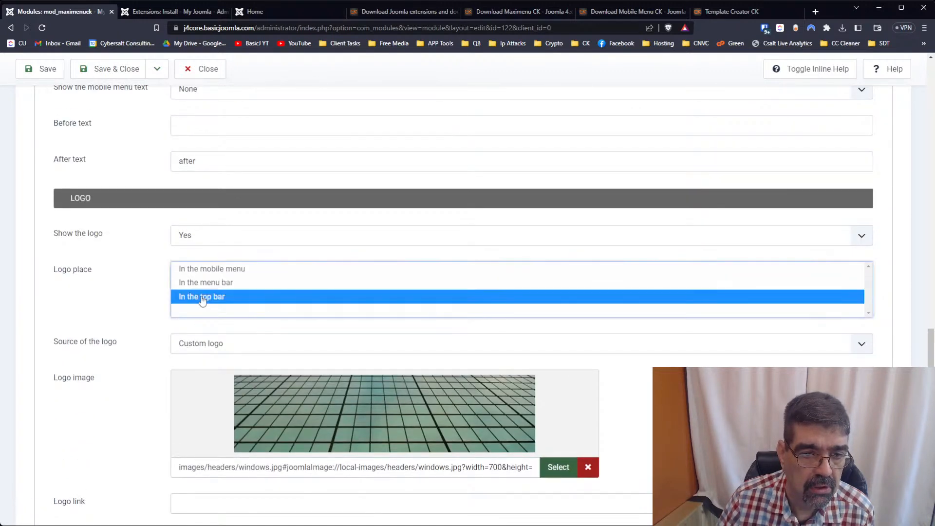
# Save the module and check the logo on the reloaded mobile home page with the menu open and closed
pyautogui.click(55, 72)
pyautogui.click(282, 17)
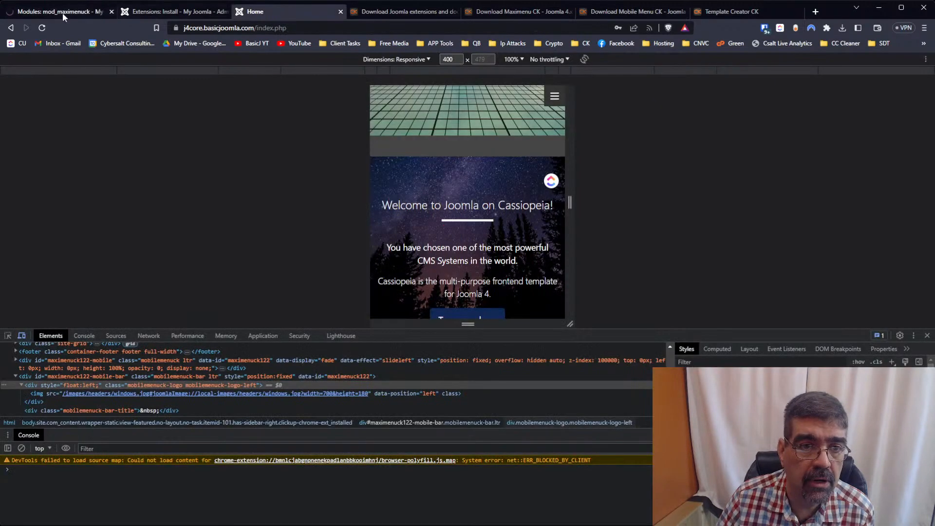
pyautogui.click(42, 28)
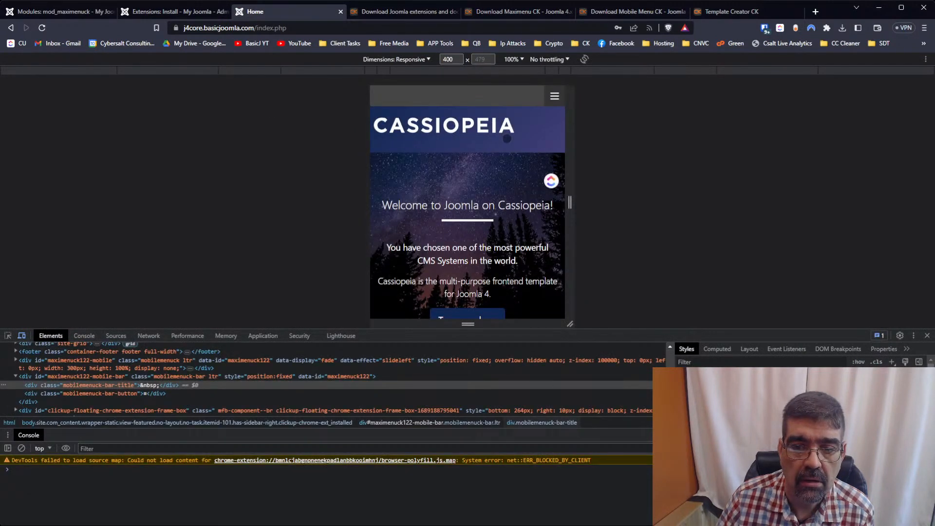
pyautogui.click(557, 94)
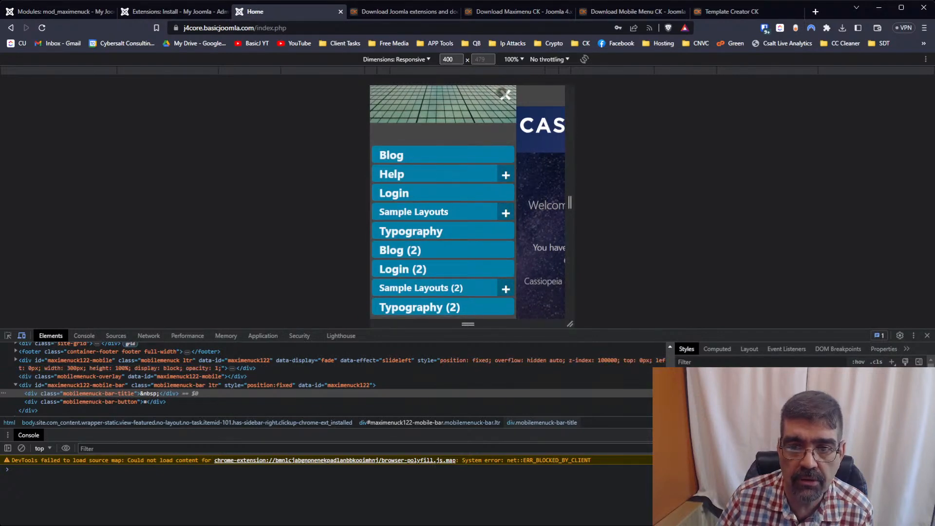
pyautogui.click(505, 95)
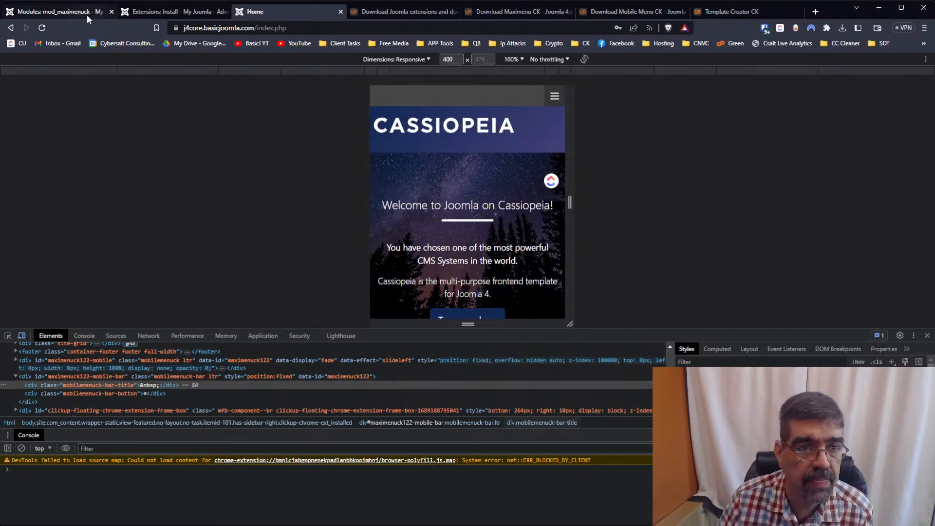
# Set Logo place to In the mobile menu in the module's logo settings and save the module
pyautogui.click(89, 14)
pyautogui.scroll(-15, 303, 336)
pyautogui.scroll(-1, 302, 335)
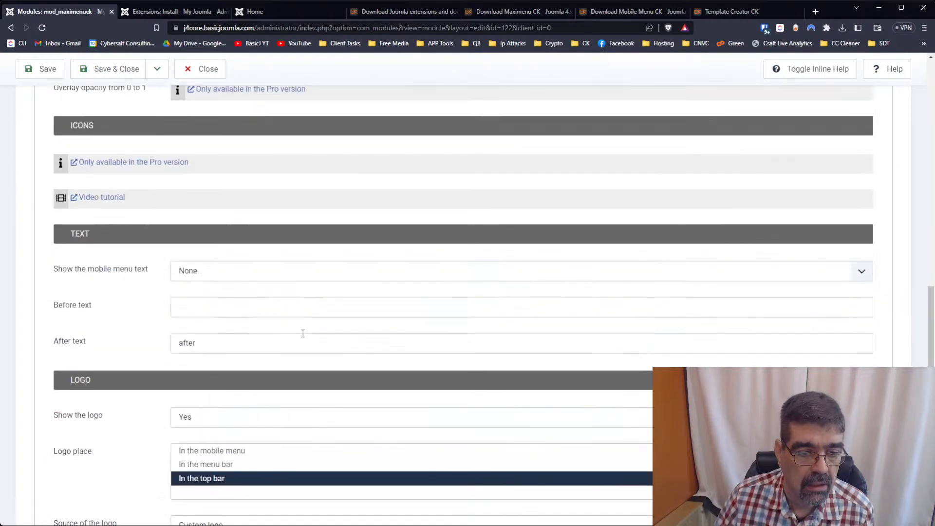
pyautogui.click(235, 451)
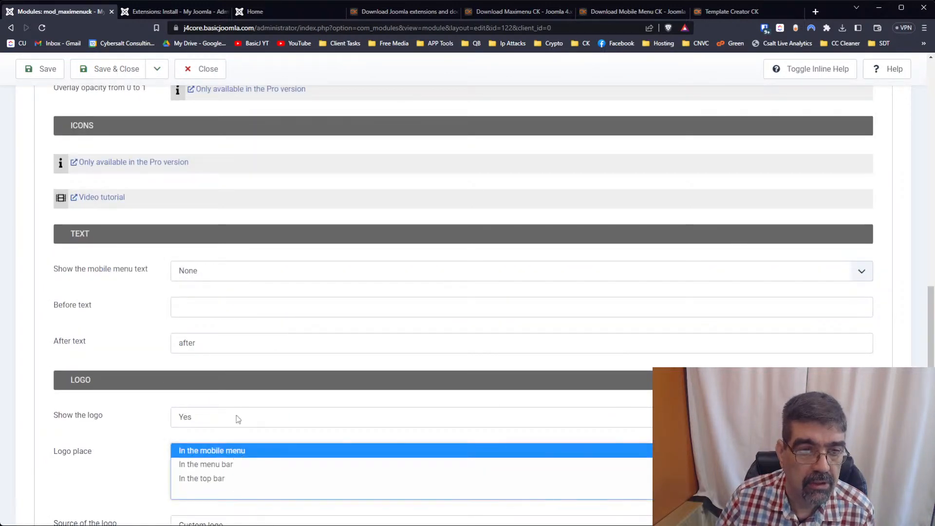
pyautogui.click(31, 67)
# Reload the mobile home page and open and close the menu to check the logo inside it
pyautogui.click(288, 12)
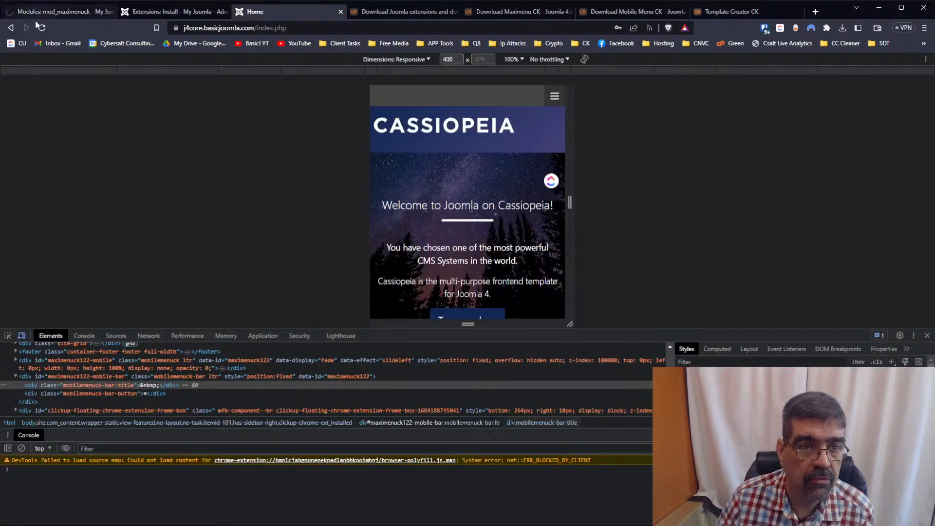
pyautogui.click(45, 28)
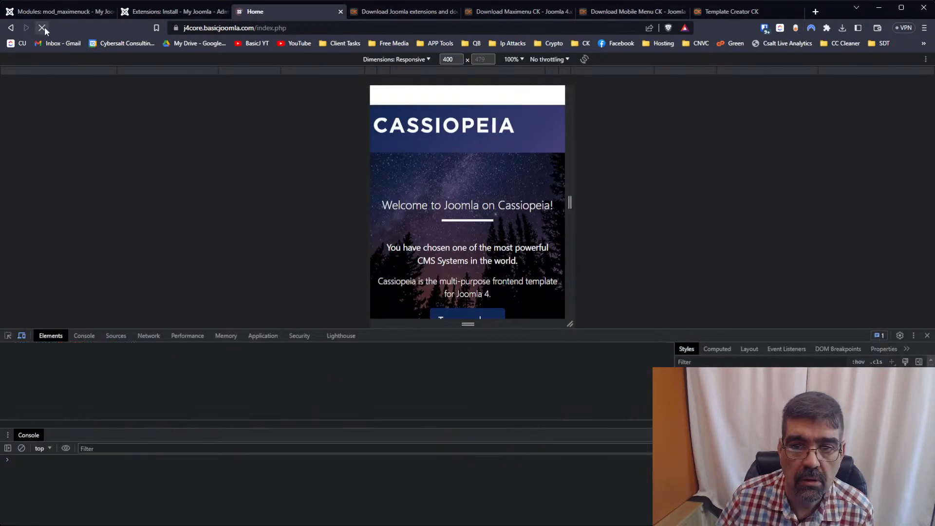
pyautogui.click(556, 95)
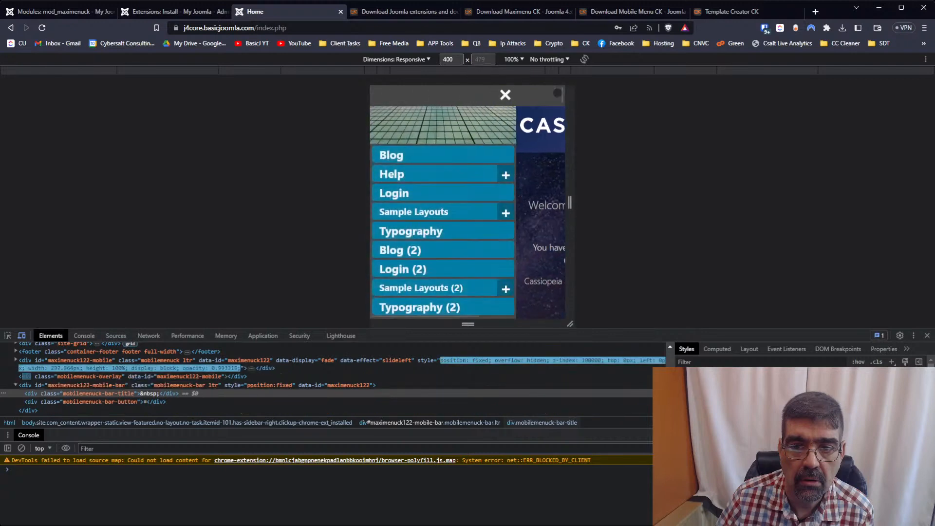
pyautogui.click(505, 94)
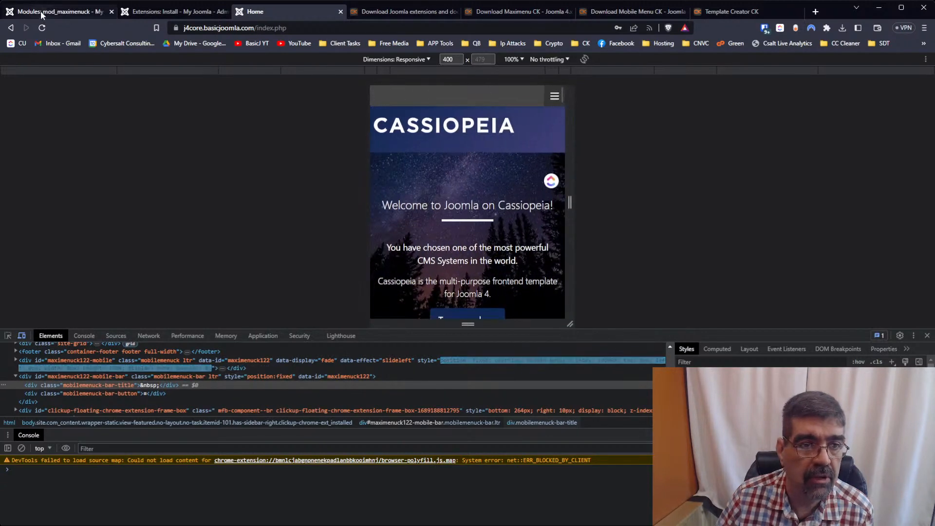
# Set Logo place to In the menu bar, save the module and reload the home page to check it
pyautogui.click(63, 11)
pyautogui.scroll(-20, 240, 314)
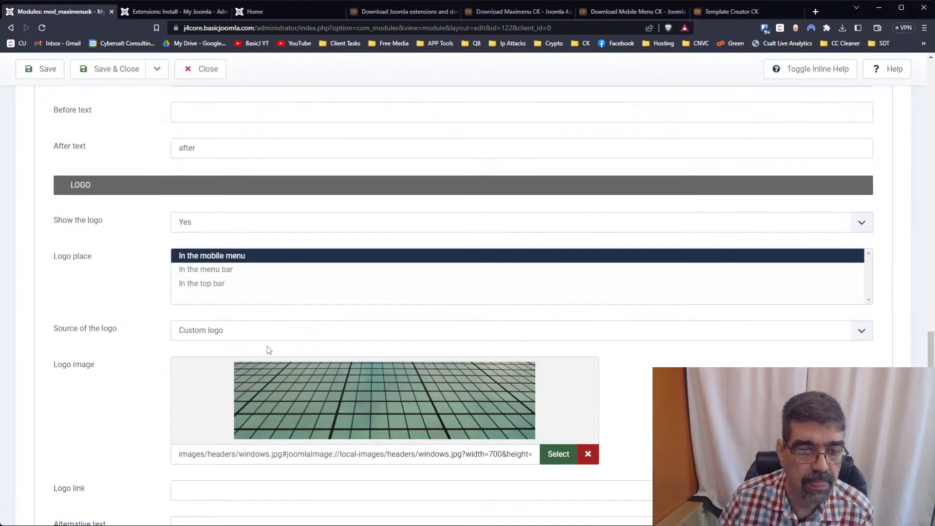
pyautogui.scroll(5, 259, 346)
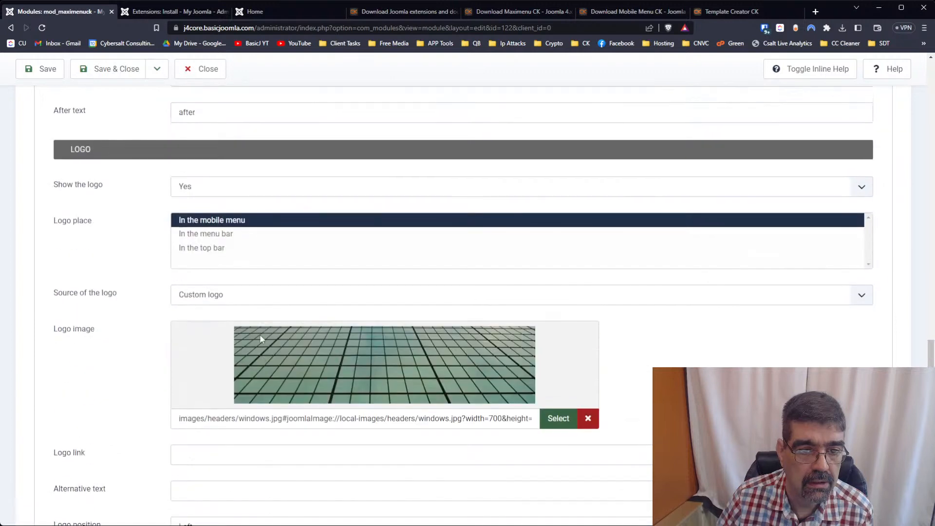
pyautogui.click(222, 233)
pyautogui.click(41, 69)
pyautogui.click(253, 11)
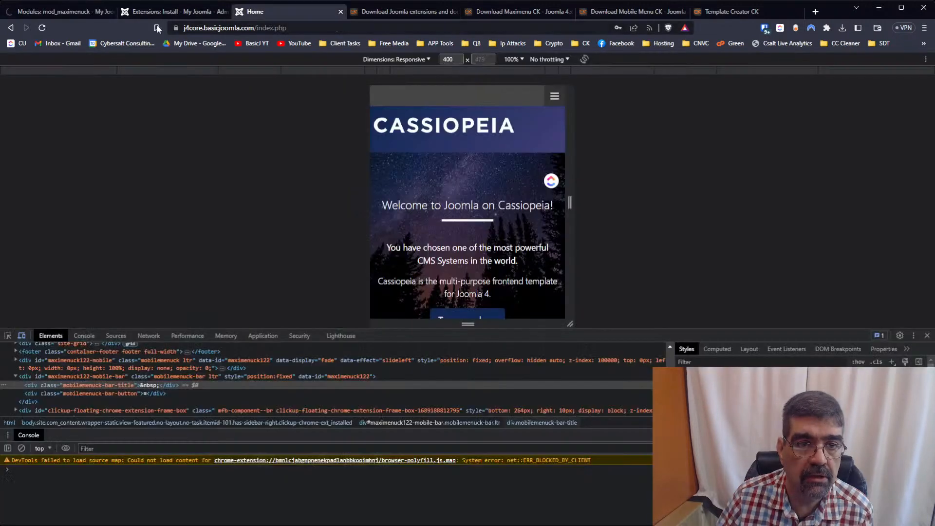
pyautogui.click(41, 27)
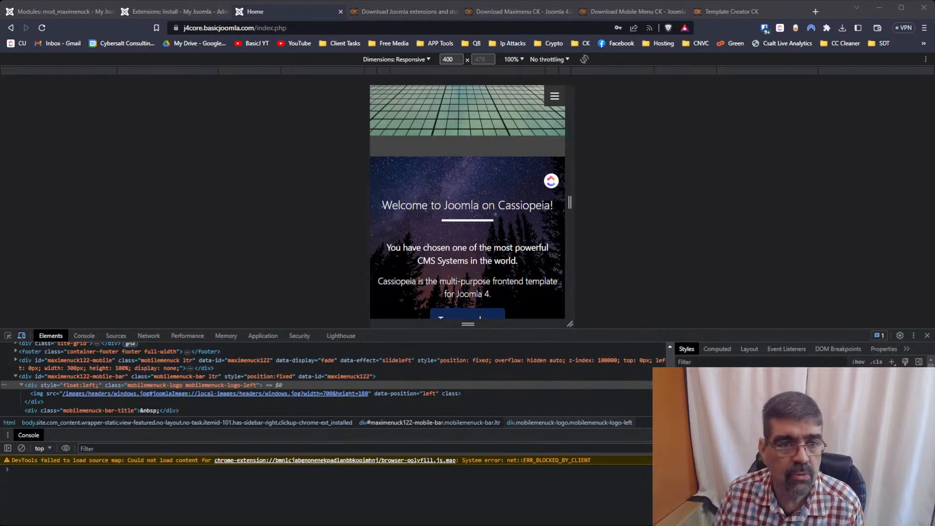
# Turn off the mobile menu logo by setting Show the logo to No
pyautogui.click(73, 11)
pyautogui.scroll(-15, 332, 249)
pyautogui.scroll(-7, 316, 268)
pyautogui.scroll(3, 315, 268)
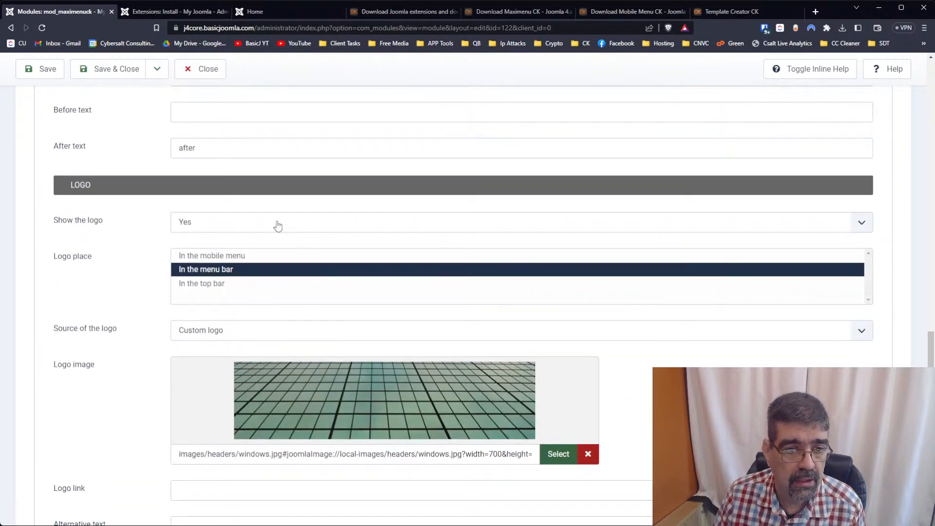
pyautogui.click(273, 225)
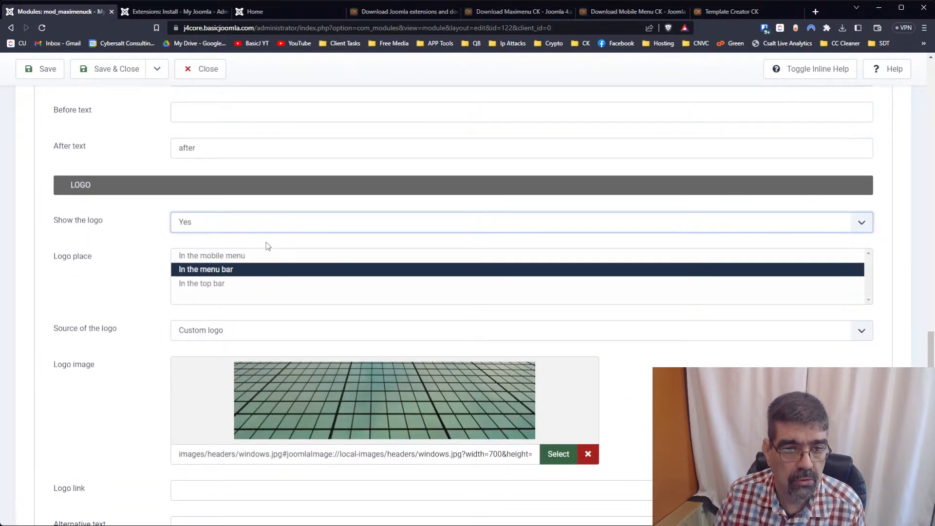
# Set Menu place to Current menu, save the module and check the menu bar on the reloaded home page
pyautogui.scroll(20, 266, 241)
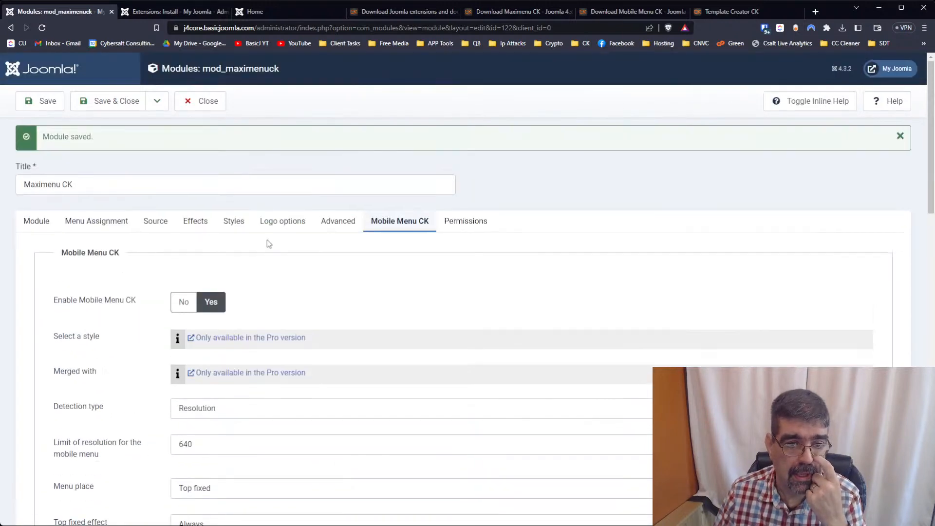
pyautogui.scroll(-5, 268, 244)
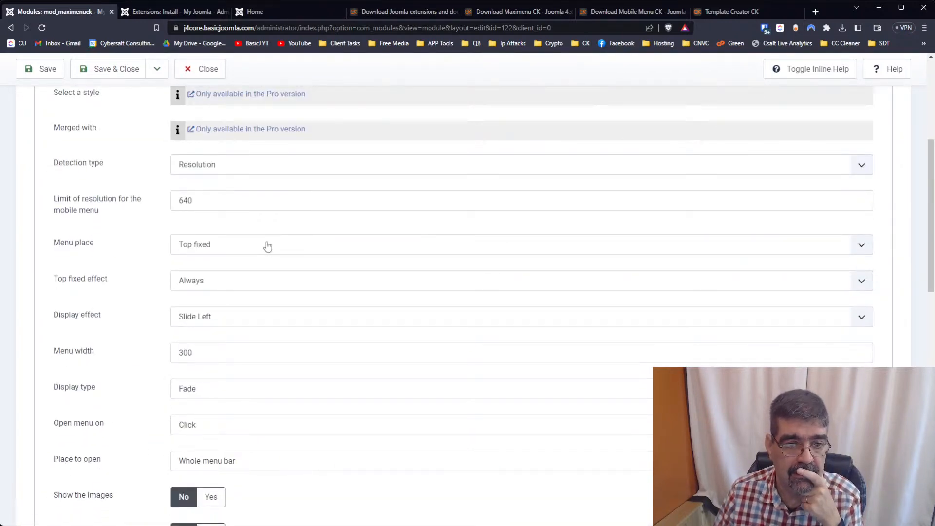
pyautogui.click(267, 246)
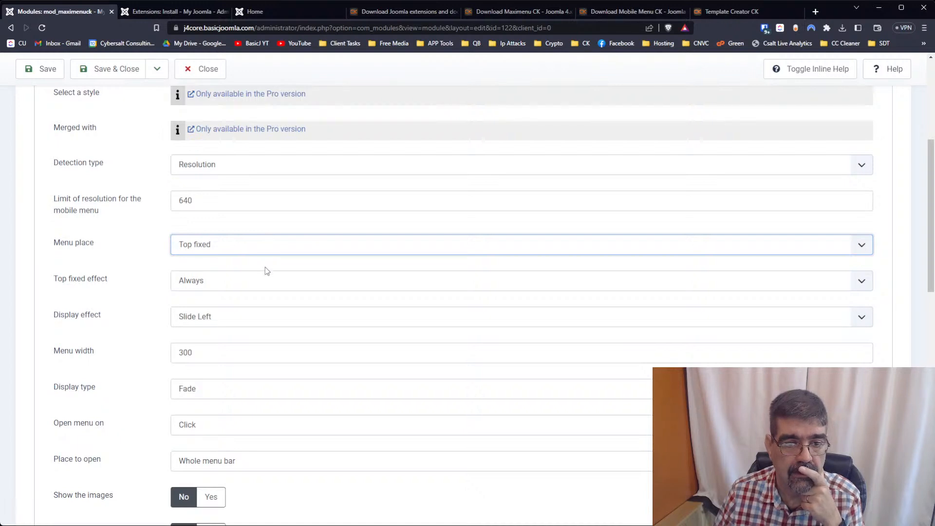
pyautogui.click(265, 267)
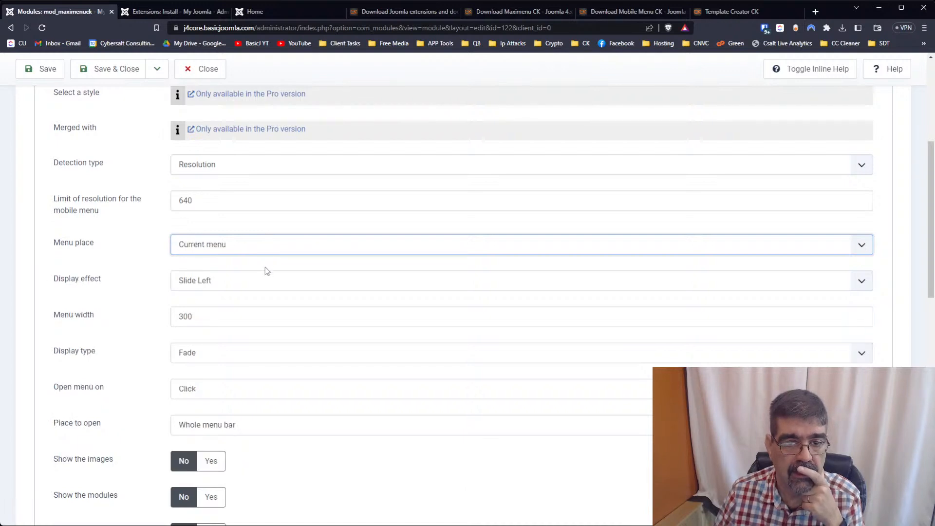
pyautogui.click(34, 68)
pyautogui.click(266, 12)
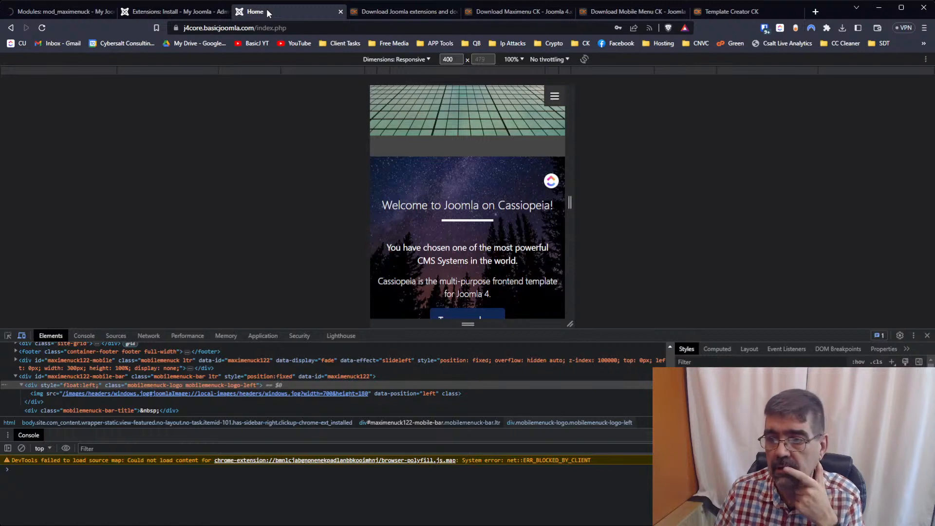
pyautogui.click(43, 30)
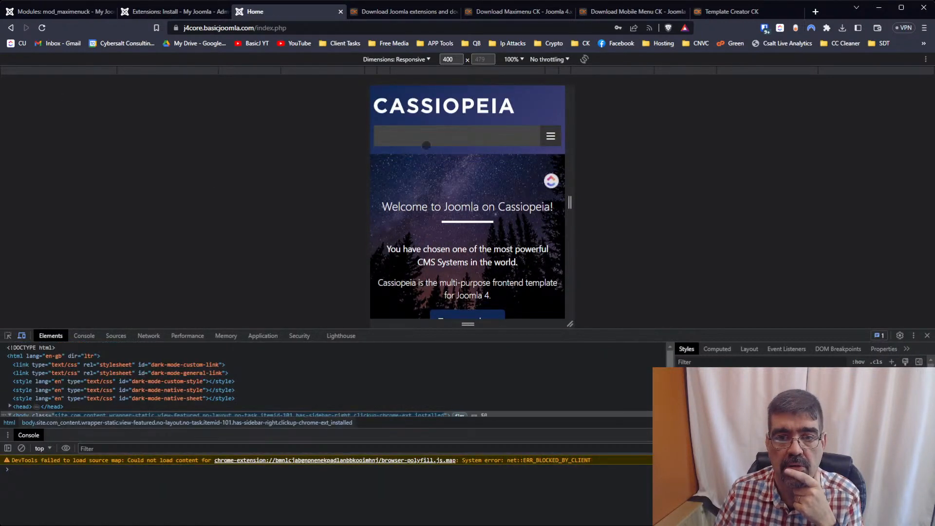
# Review the Mobile Menu CK settings and open the module's Test 1 style for editing
pyautogui.click(60, 14)
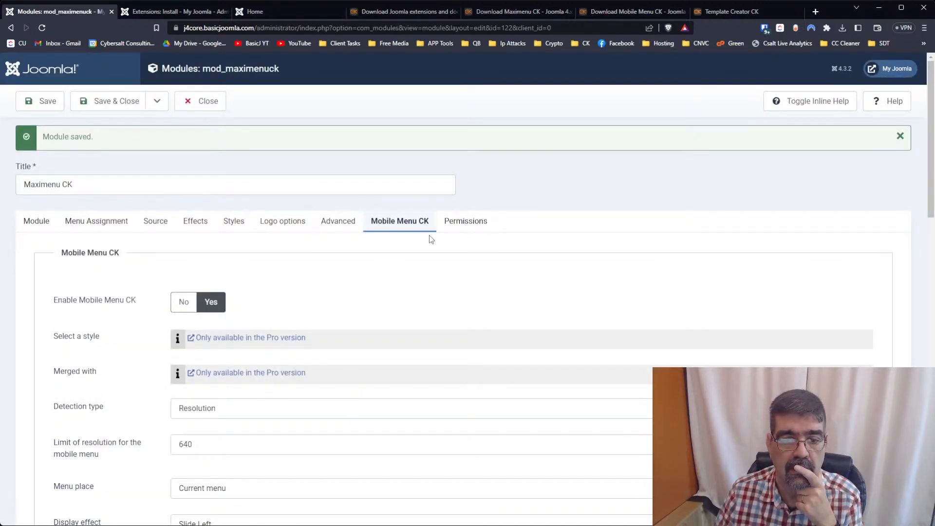
pyautogui.scroll(-14, 425, 249)
pyautogui.scroll(-4, 425, 249)
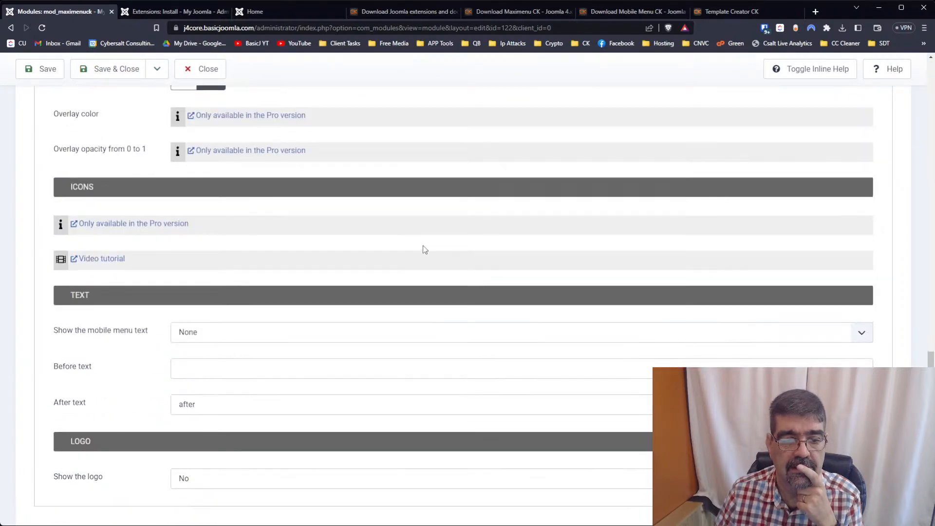
pyautogui.scroll(18, 425, 250)
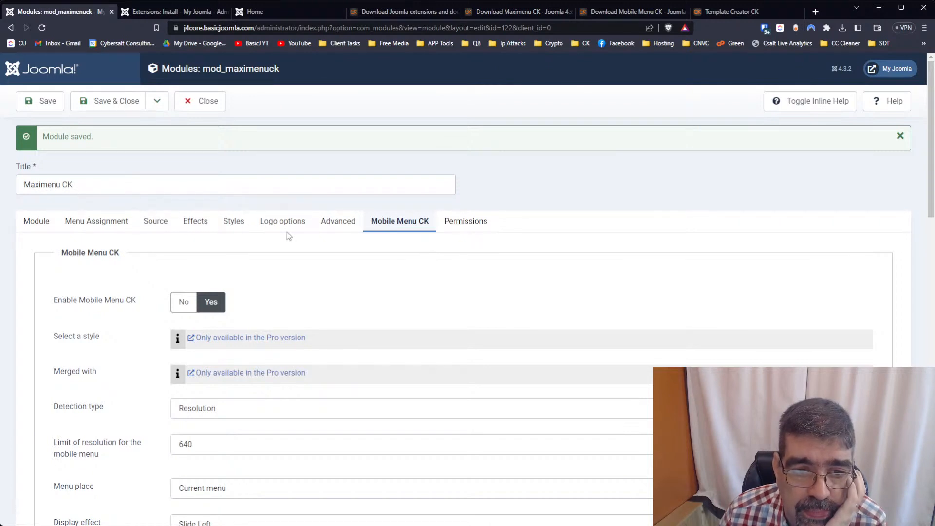
pyautogui.click(230, 230)
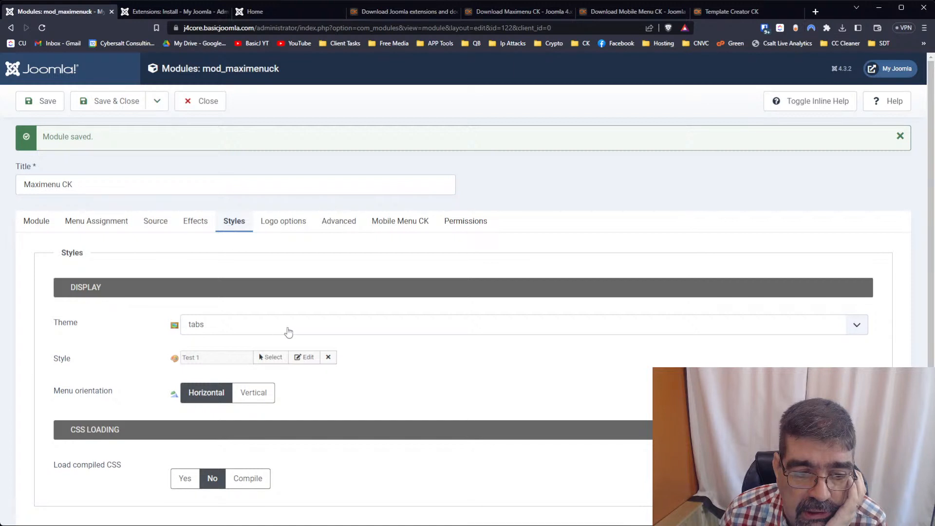
pyautogui.click(306, 358)
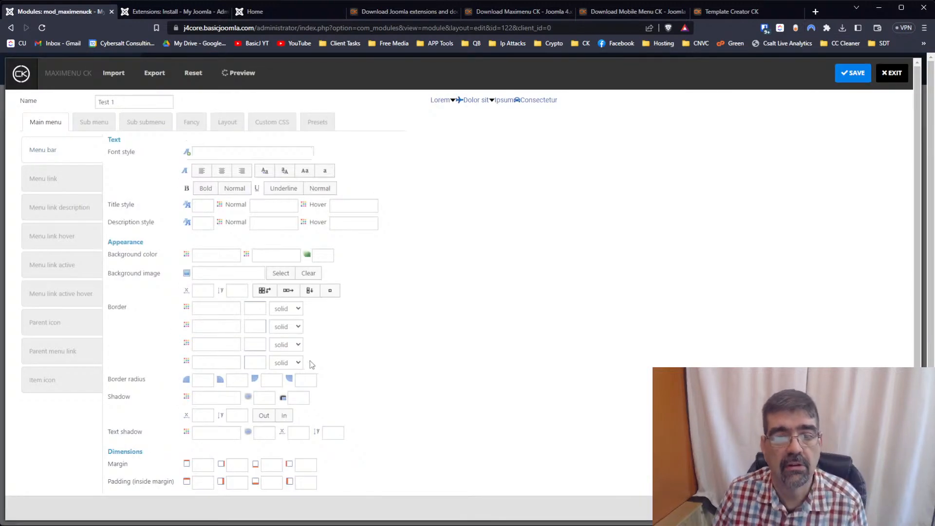
# Add custom CSS .container-header { display: flex; gap: 2rem; justify-content: space-between; align-items: center} to the style, then save the style and module
pyautogui.click(283, 126)
pyautogui.click(44, 240)
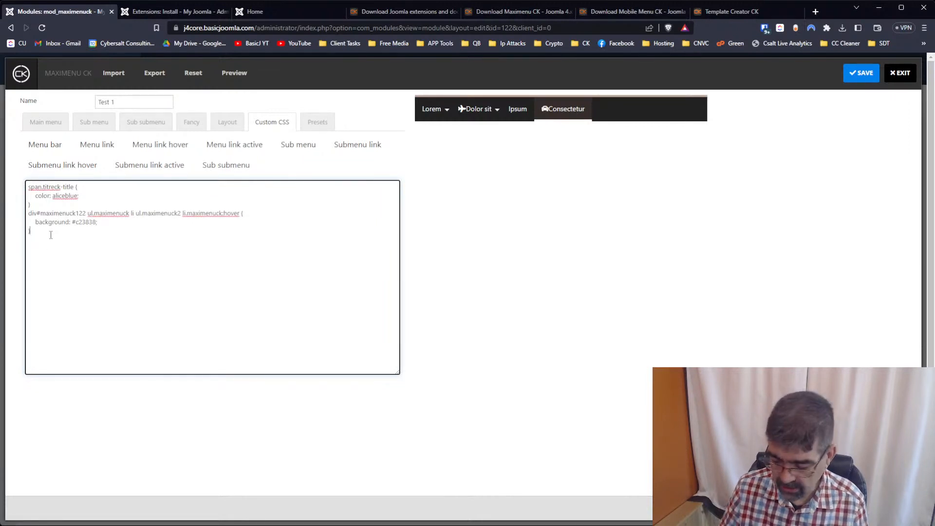
pyautogui.write('.container-header { display: flex; gap: 2rem; justify-content: space-between; align-items: center}')
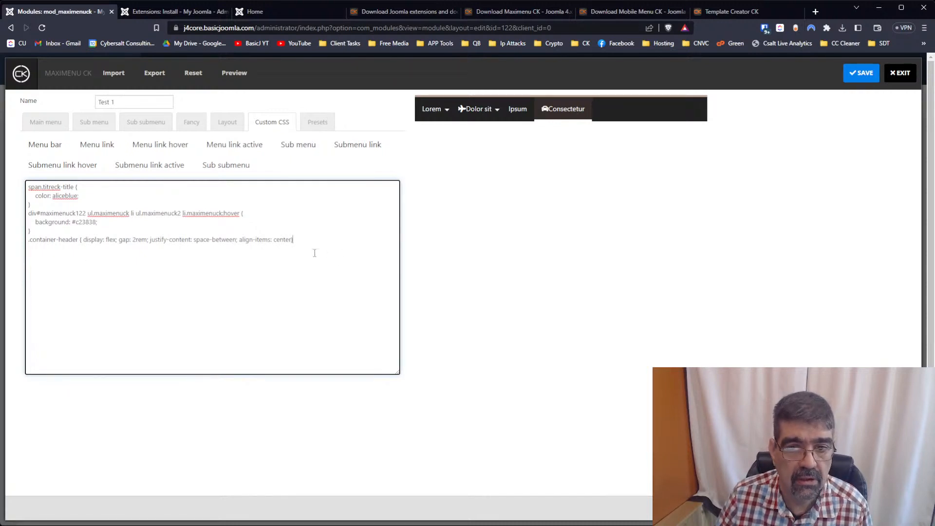
pyautogui.click(861, 73)
pyautogui.click(900, 73)
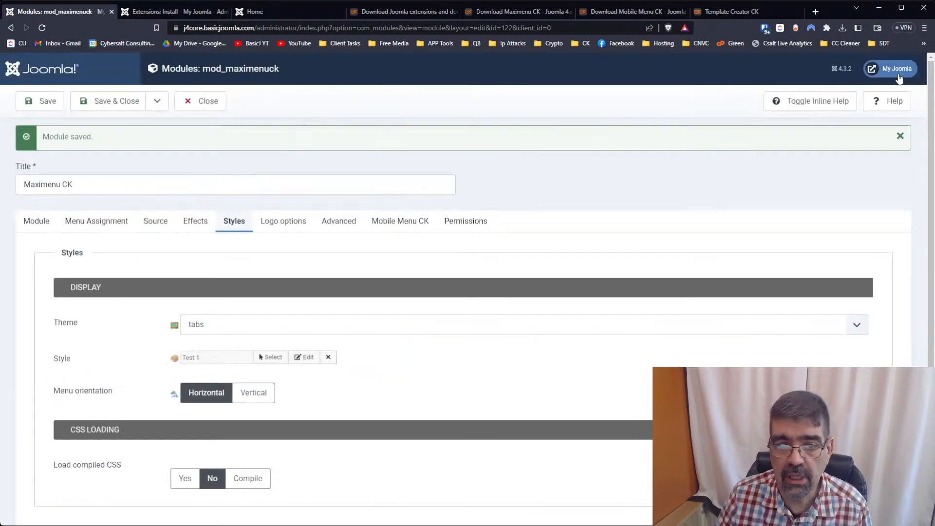
pyautogui.click(40, 101)
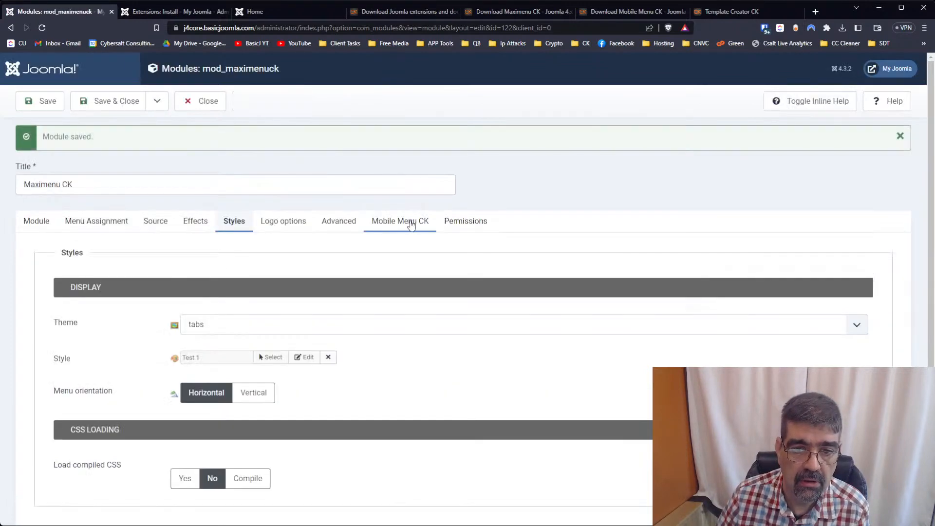
# Reload the mobile home page and check the header layout, opening and closing the mobile menu
pyautogui.click(404, 221)
pyautogui.scroll(-4, 332, 276)
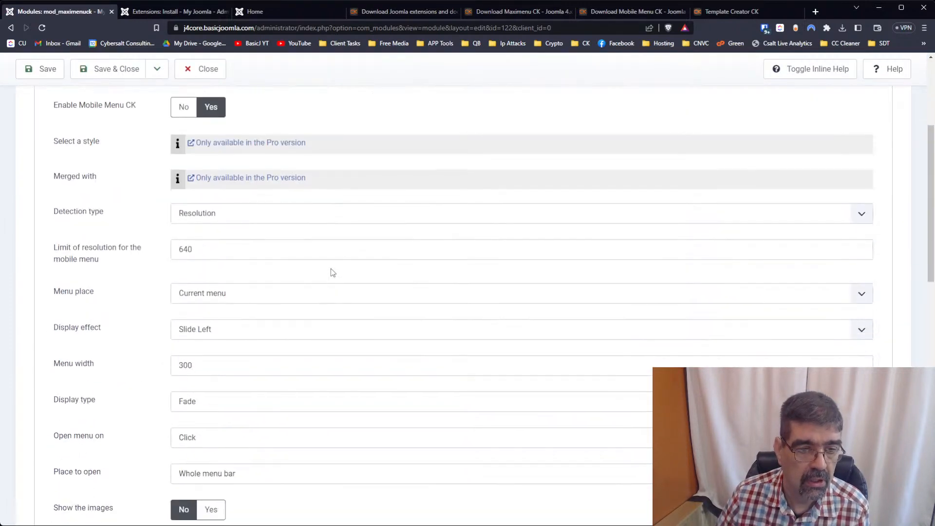
pyautogui.click(288, 12)
pyautogui.click(42, 28)
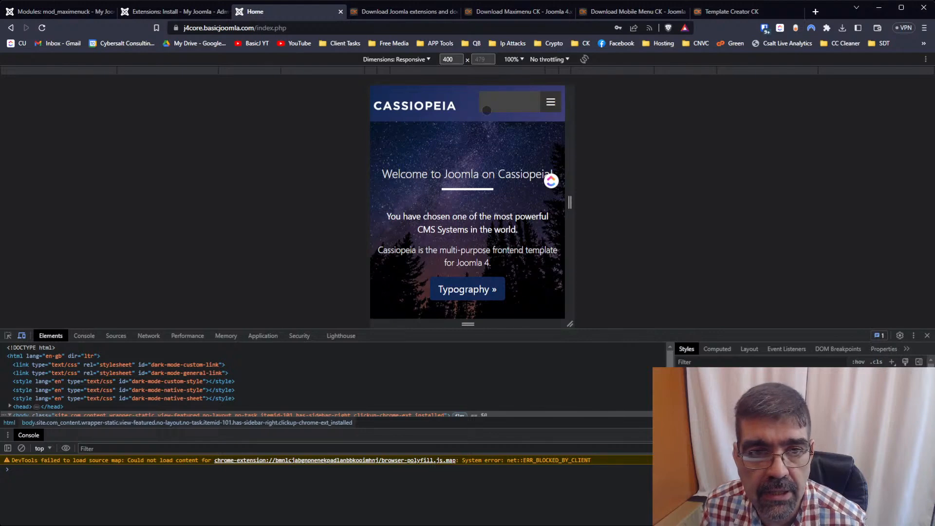
pyautogui.click(548, 102)
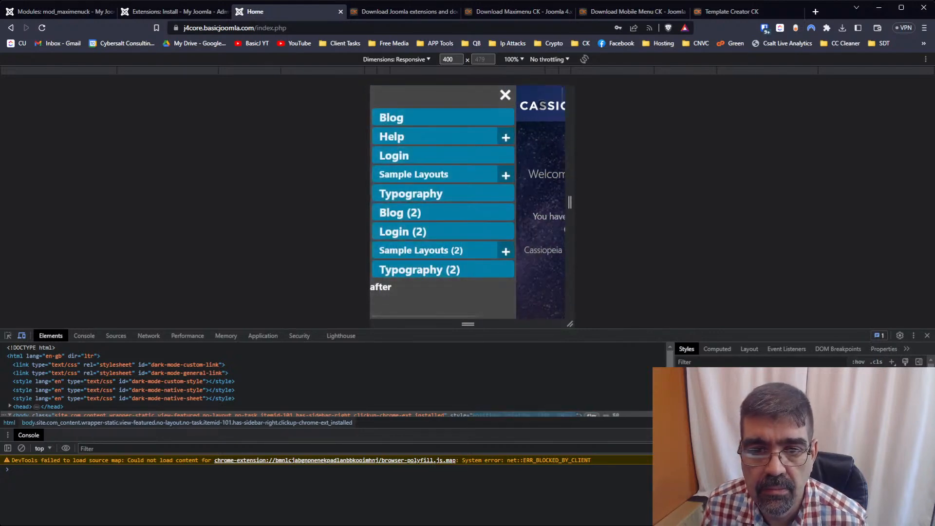
pyautogui.click(506, 96)
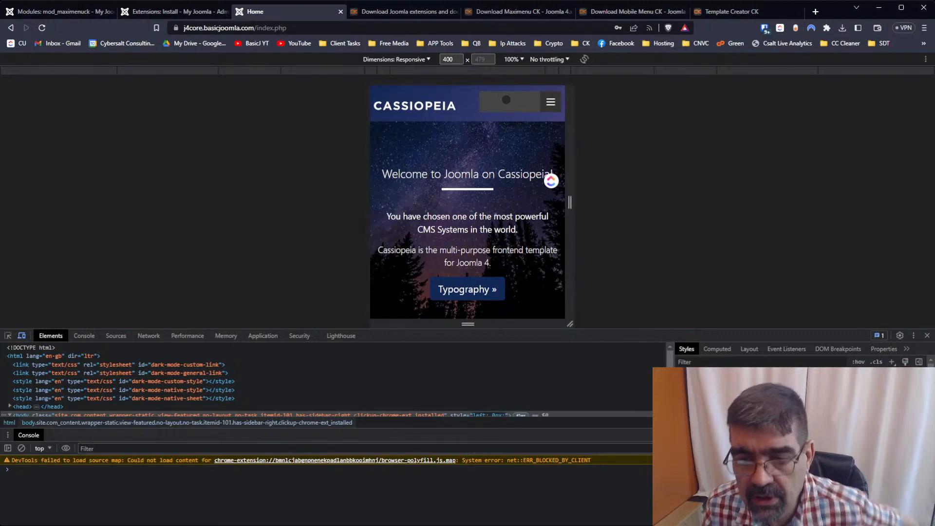
# Clear the After text field in the Maximenu CK module's Mobile Menu CK settings
pyautogui.click(73, 11)
pyautogui.scroll(-8, 341, 341)
pyautogui.scroll(5, 358, 374)
pyautogui.scroll(-10, 354, 370)
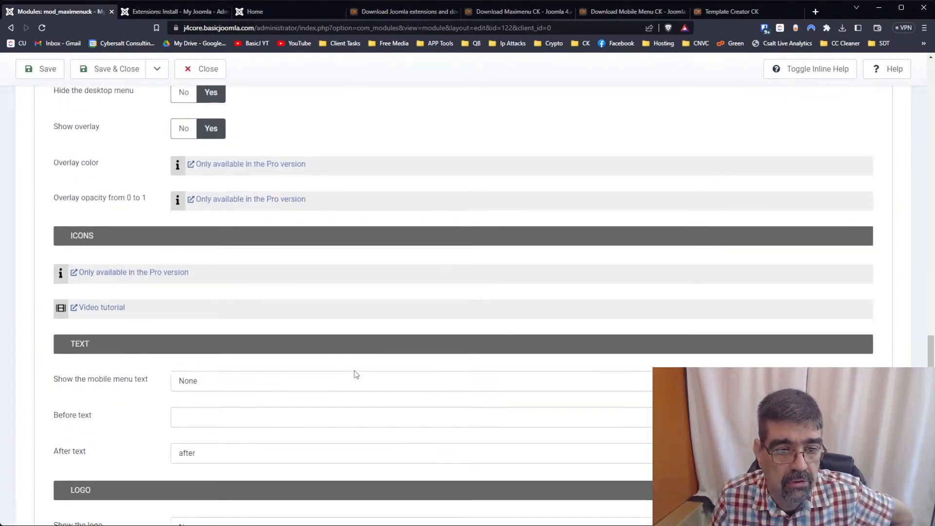
pyautogui.scroll(-2, 354, 370)
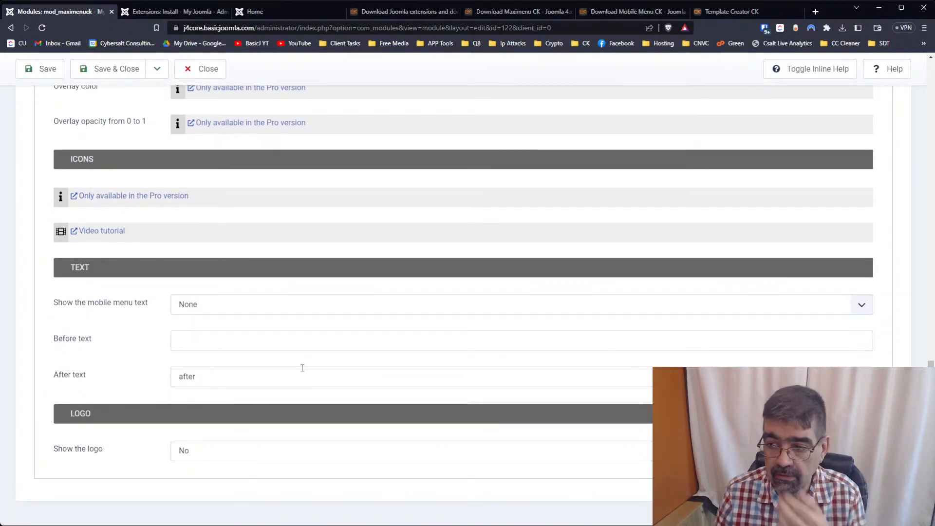
pyautogui.moveTo(303, 372); pyautogui.dragTo(91, 376)
pyautogui.press('BackSpace')
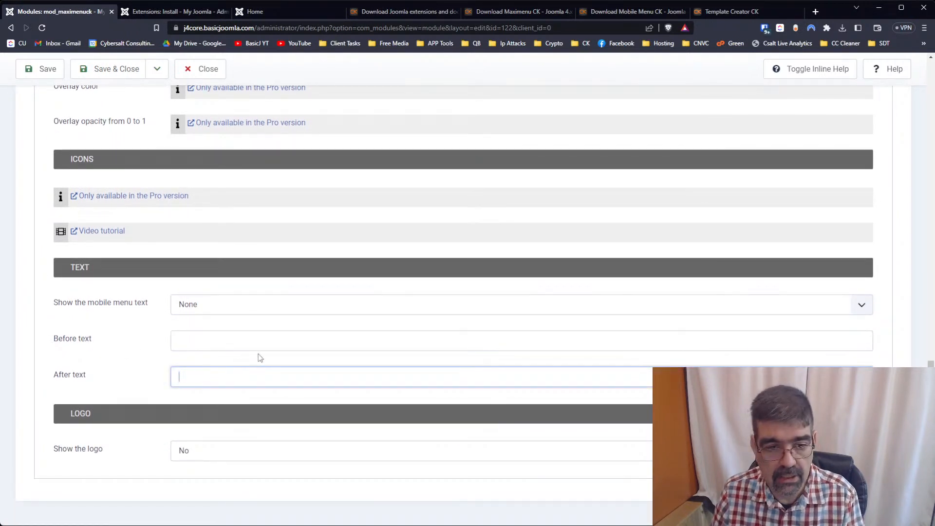
# Review the Mobile Menu CK settings and search the page for "brand"
pyautogui.scroll(2, 259, 360)
pyautogui.scroll(9, 256, 357)
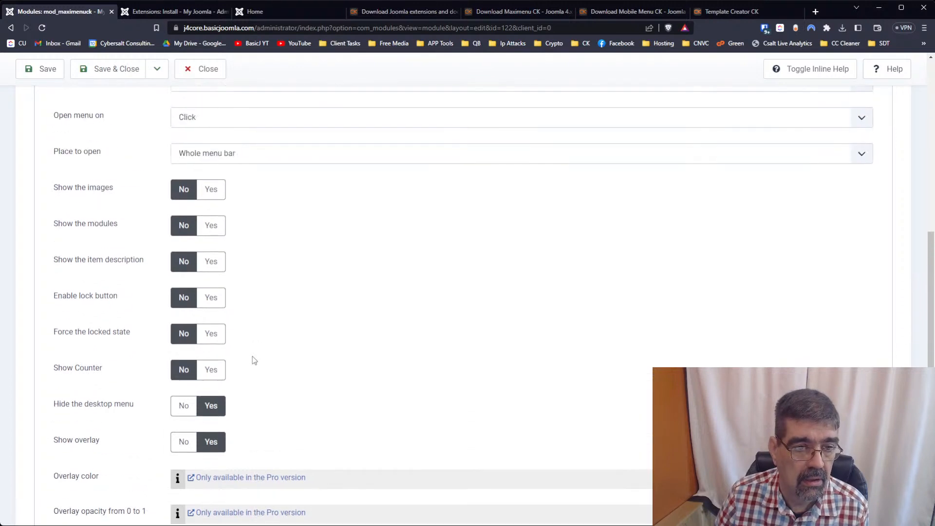
pyautogui.scroll(2, 253, 360)
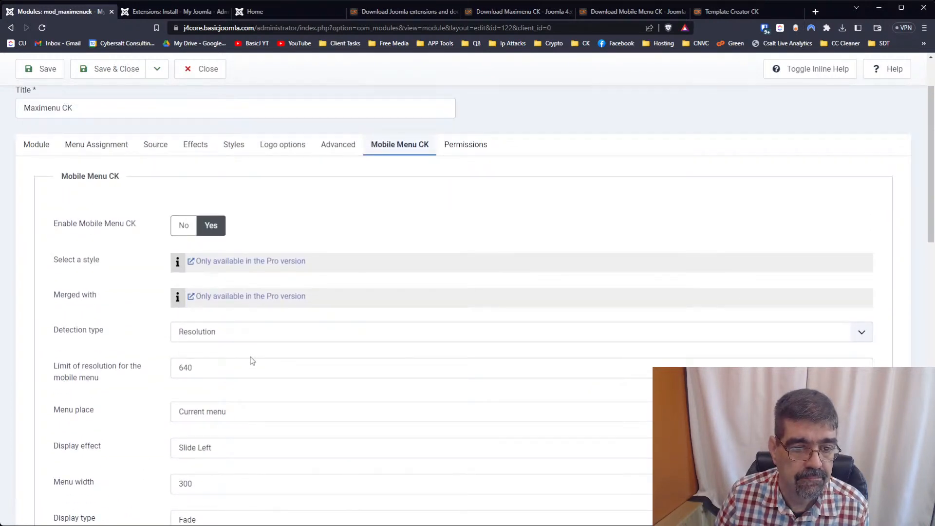
pyautogui.scroll(-1, 252, 361)
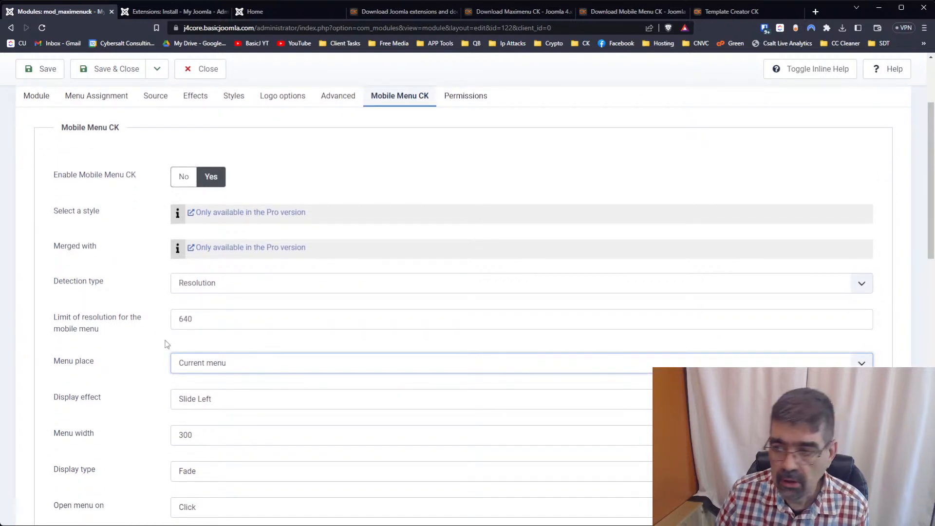
pyautogui.scroll(-2, 129, 339)
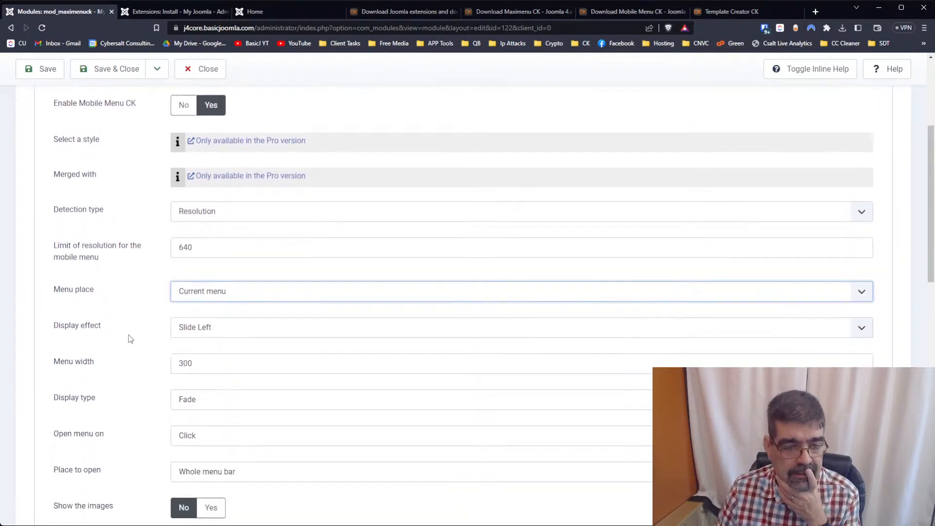
pyautogui.hotkey('ctrl', 'f')
pyautogui.write('brand')
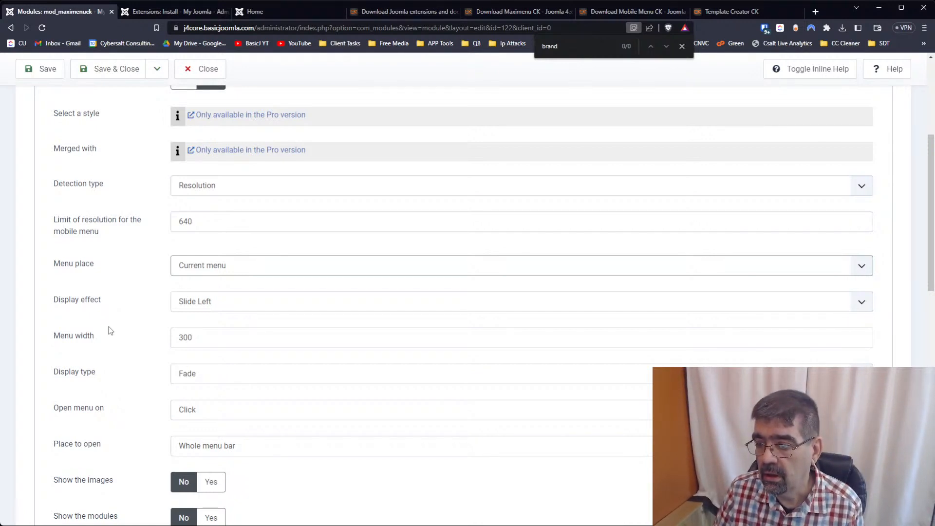
# Inspect the header element on the mobile home page, then open the module's Test 1 style for editing
pyautogui.click(282, 7)
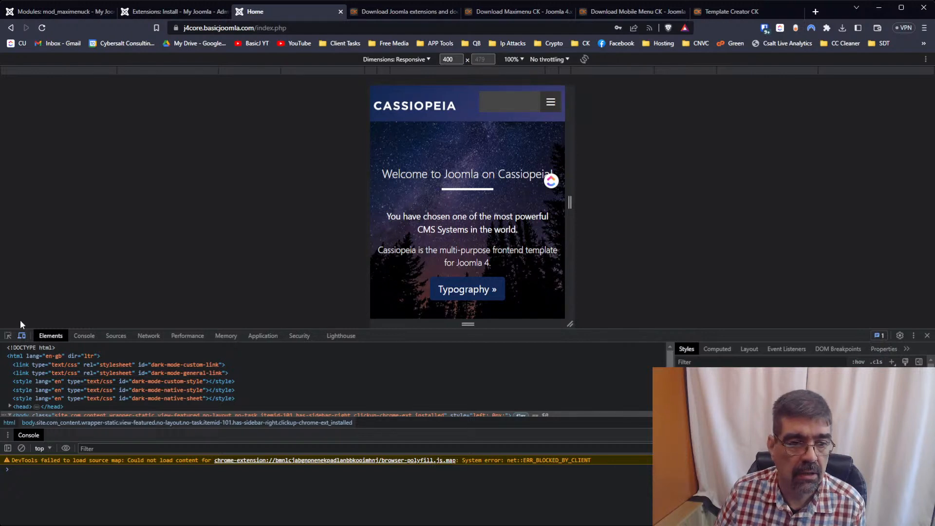
pyautogui.moveTo(409, 116)
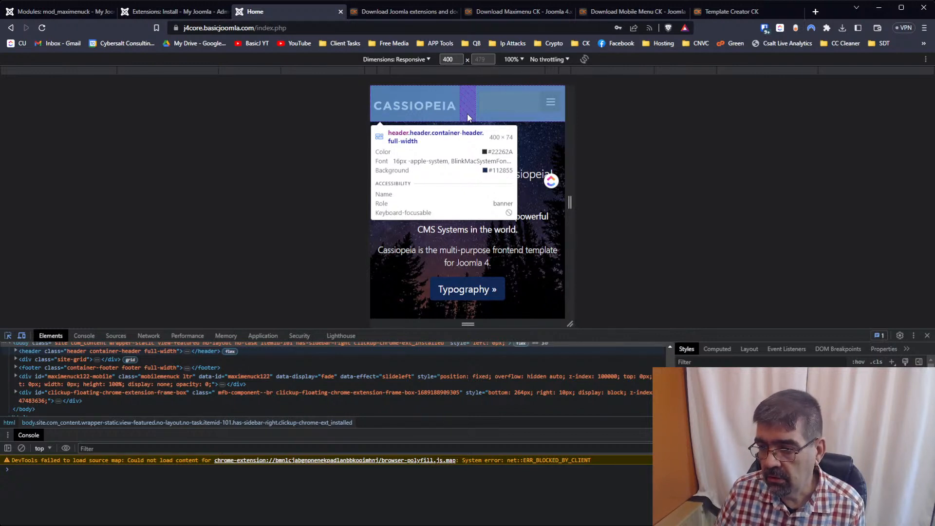
pyautogui.click(49, 15)
pyautogui.scroll(5, 396, 167)
pyautogui.click(236, 224)
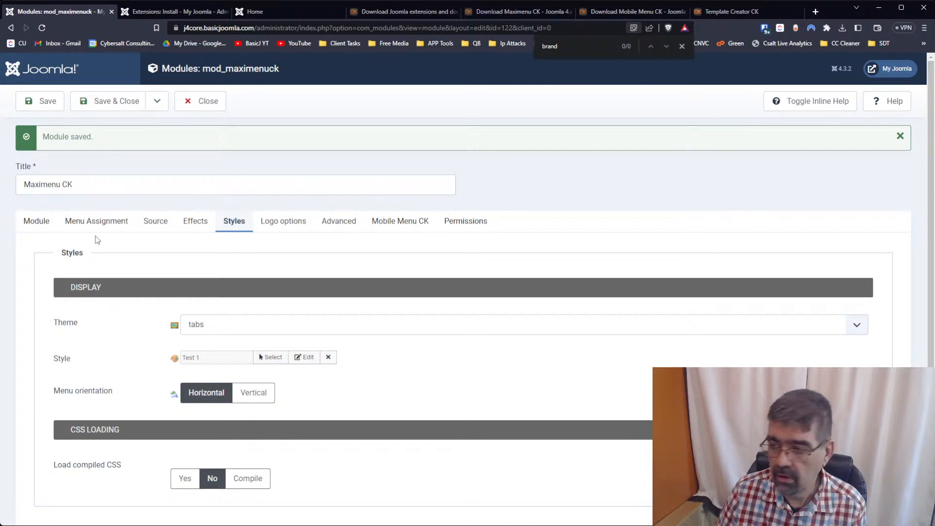
pyautogui.scroll(-1, 102, 235)
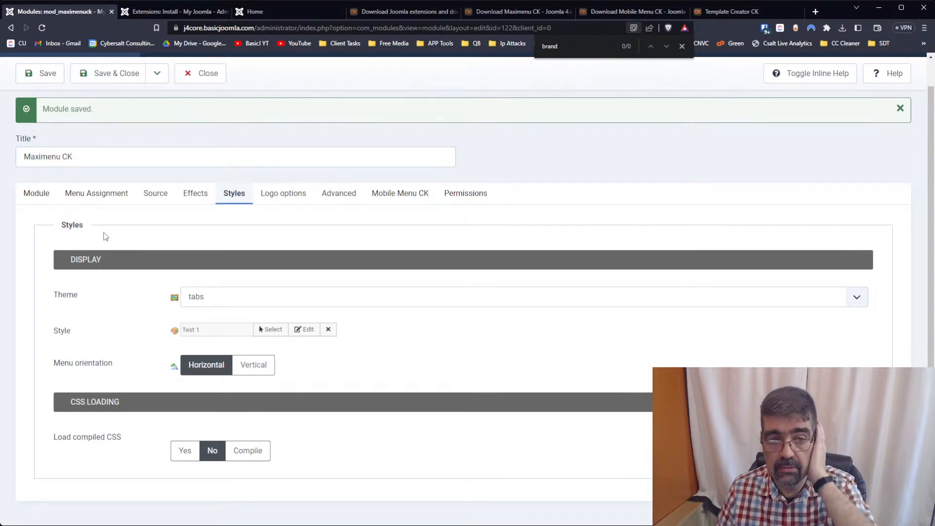
pyautogui.click(303, 330)
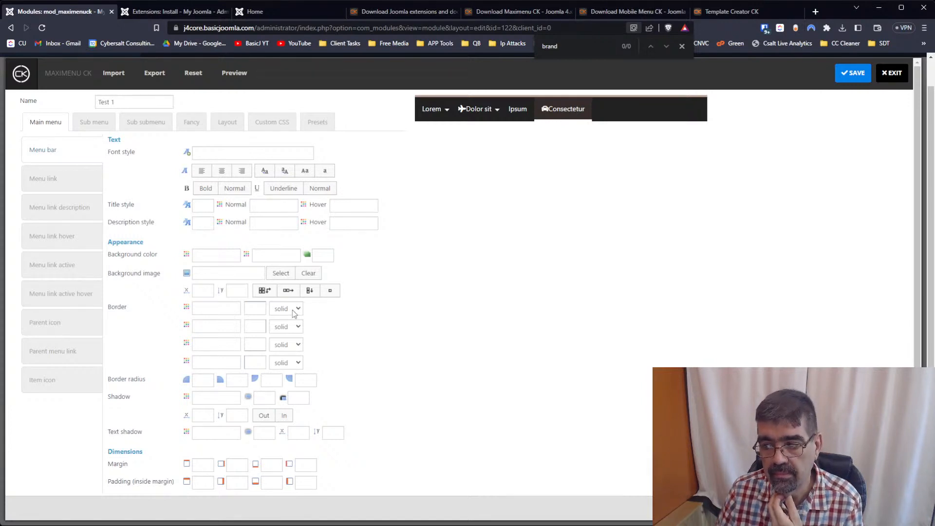
# Open the advanced settings of the Cassiopeia - Default site template style in a separate browser tab
pyautogui.click(161, 11)
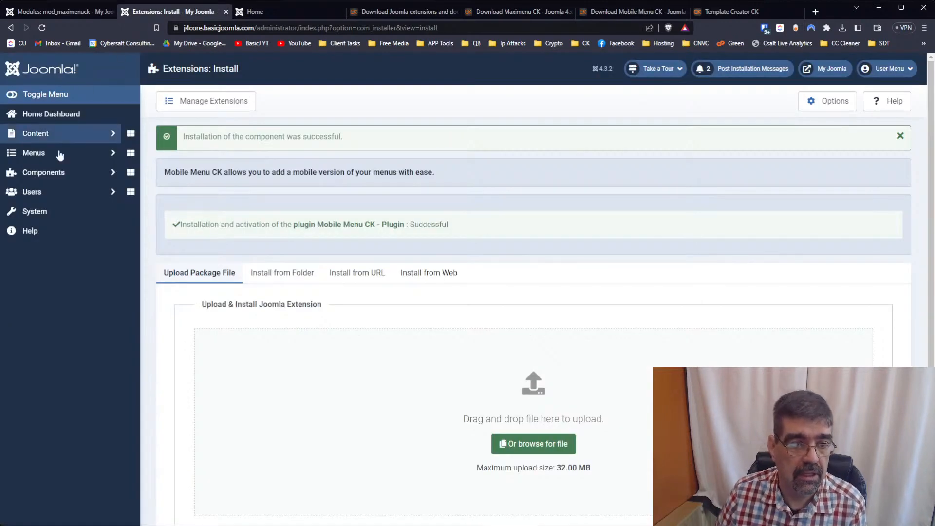
pyautogui.middleClick(49, 218)
pyautogui.click(222, 11)
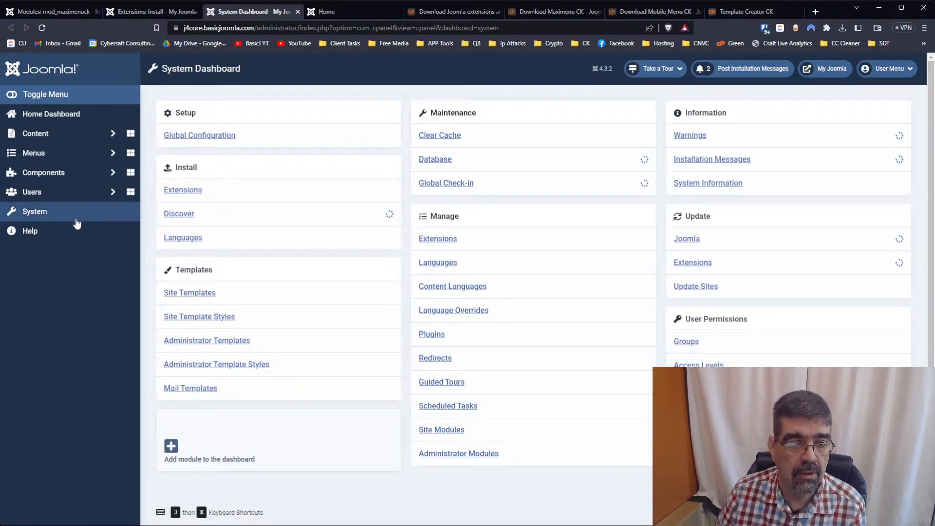
pyautogui.click(219, 317)
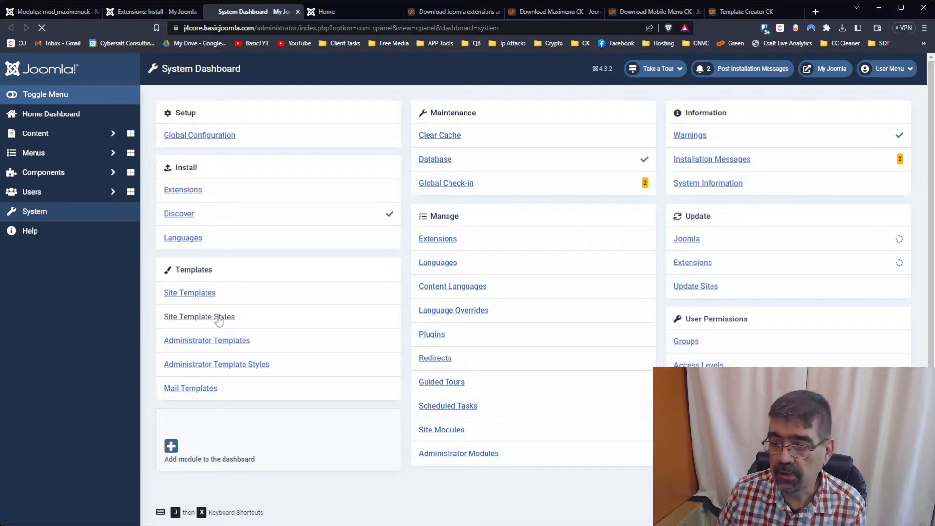
pyautogui.click(228, 212)
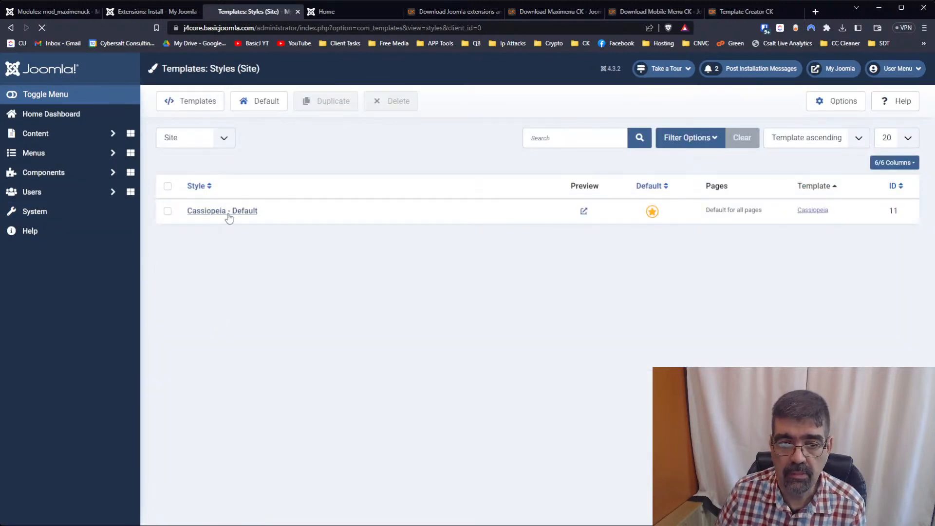
pyautogui.click(86, 195)
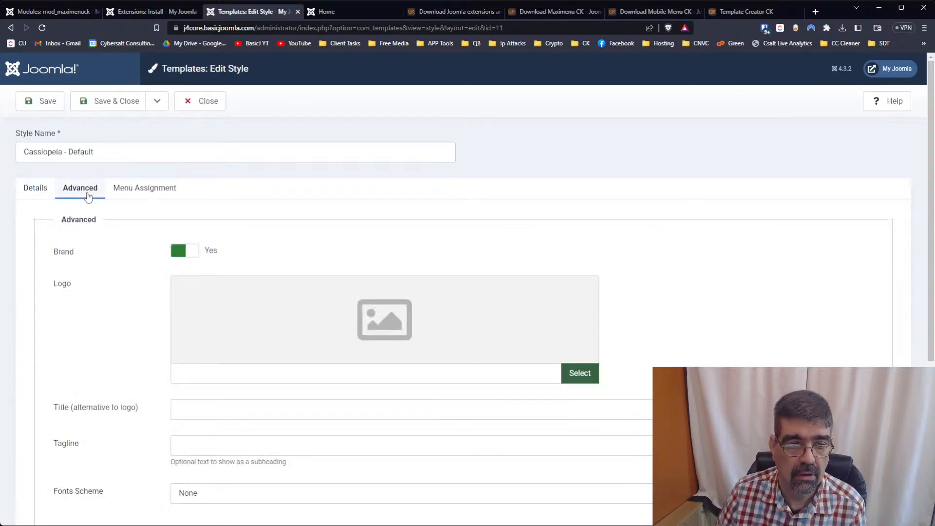
# Set Brand to No in the template style, save it and reload the mobile home page to check the header
pyautogui.click(190, 258)
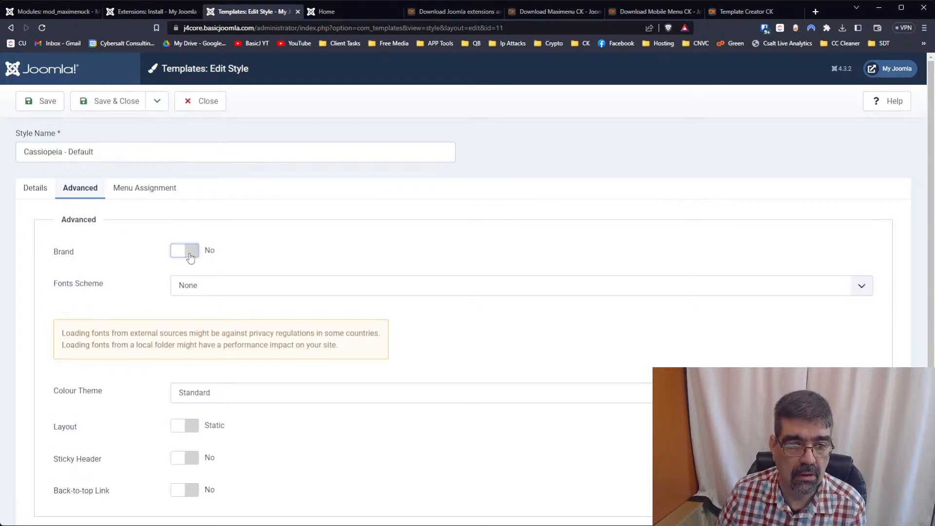
pyautogui.click(191, 259)
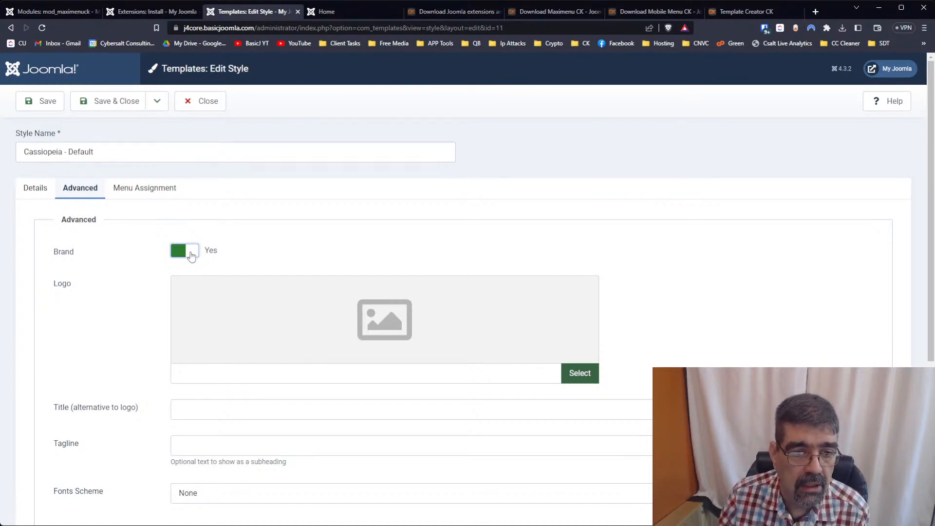
pyautogui.click(185, 251)
pyautogui.click(39, 102)
pyautogui.click(341, 12)
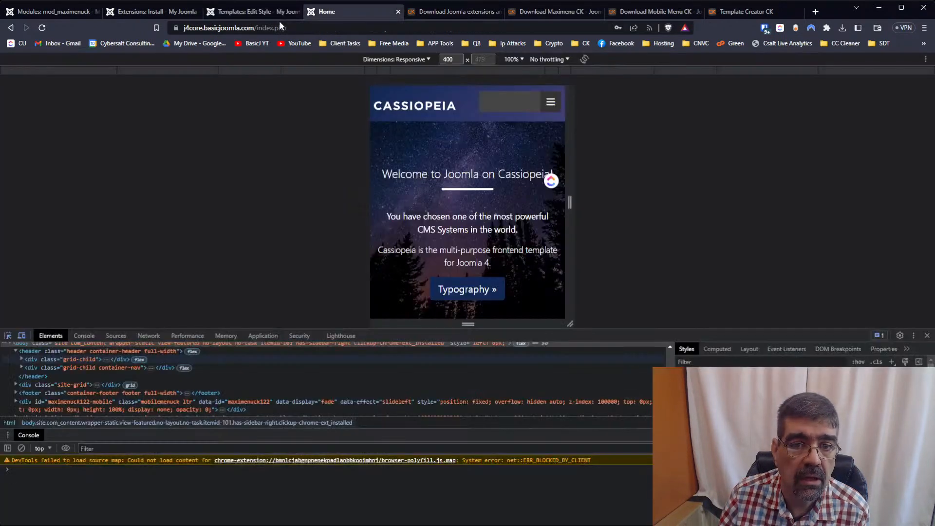
pyautogui.click(41, 28)
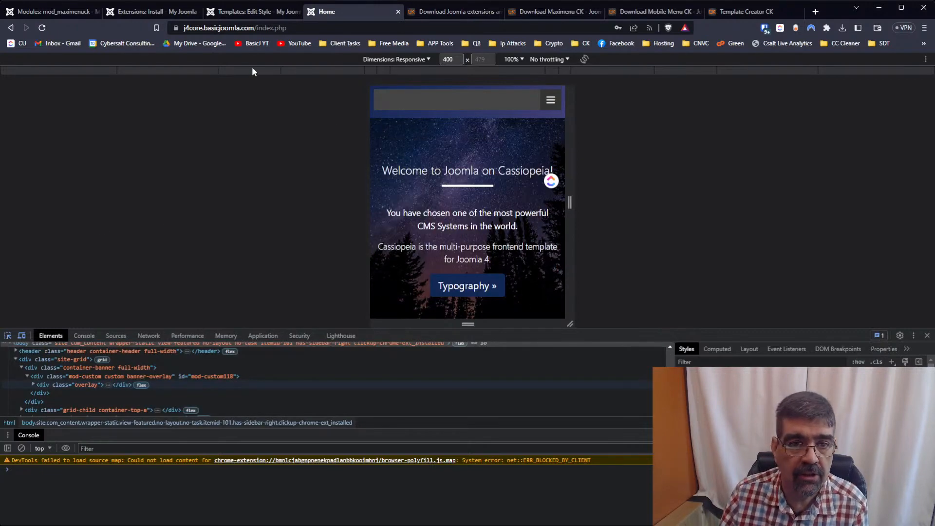
# Exit the Test 1 style editor and set Show the logo to Yes in the module's Mobile Menu CK settings
pyautogui.click(239, 11)
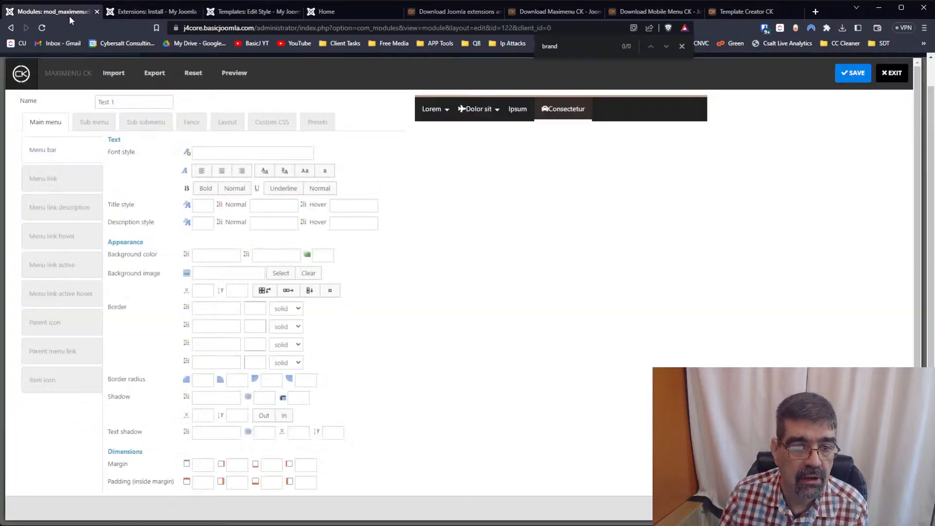
pyautogui.click(69, 16)
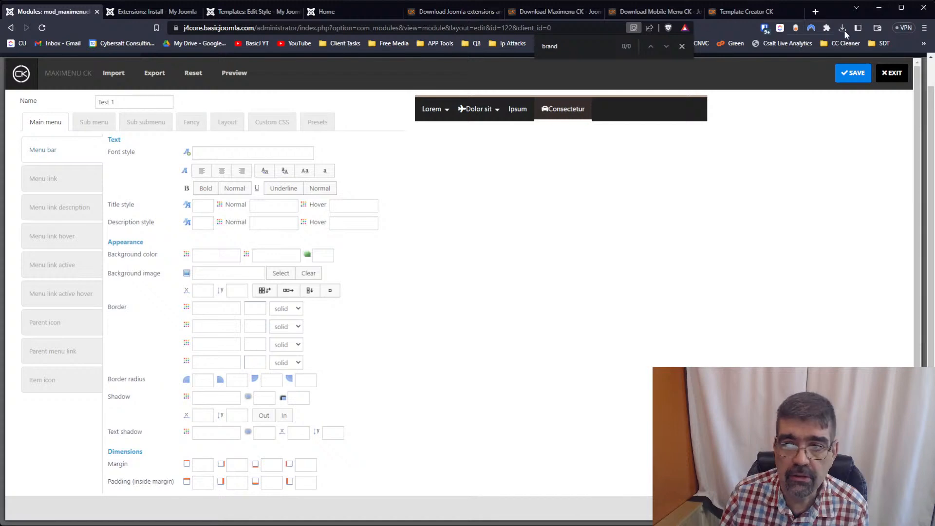
pyautogui.click(882, 65)
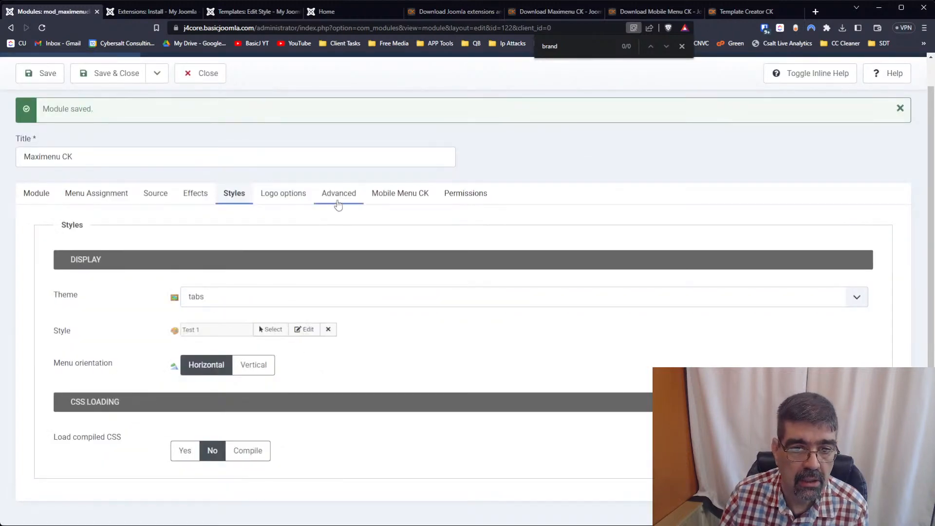
pyautogui.click(418, 193)
pyautogui.scroll(-7, 422, 209)
pyautogui.scroll(-10, 422, 208)
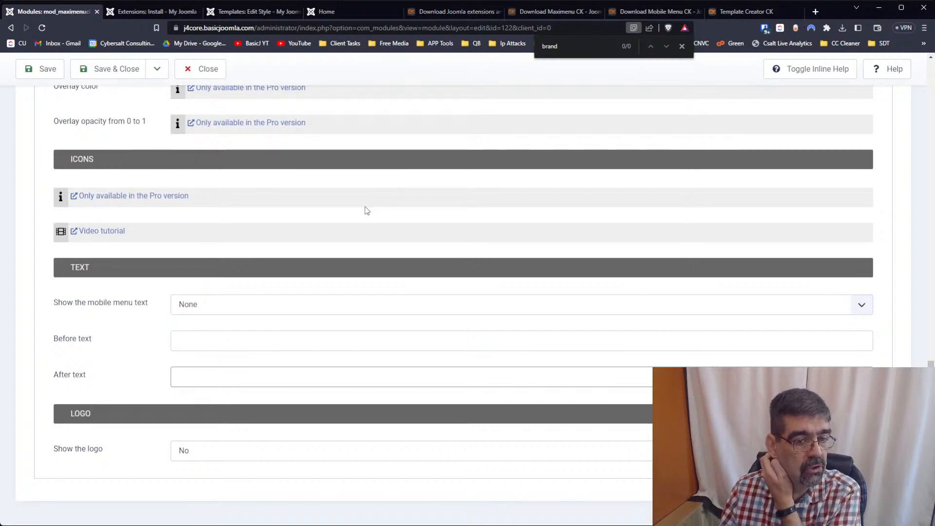
pyautogui.click(208, 447)
pyautogui.click(208, 481)
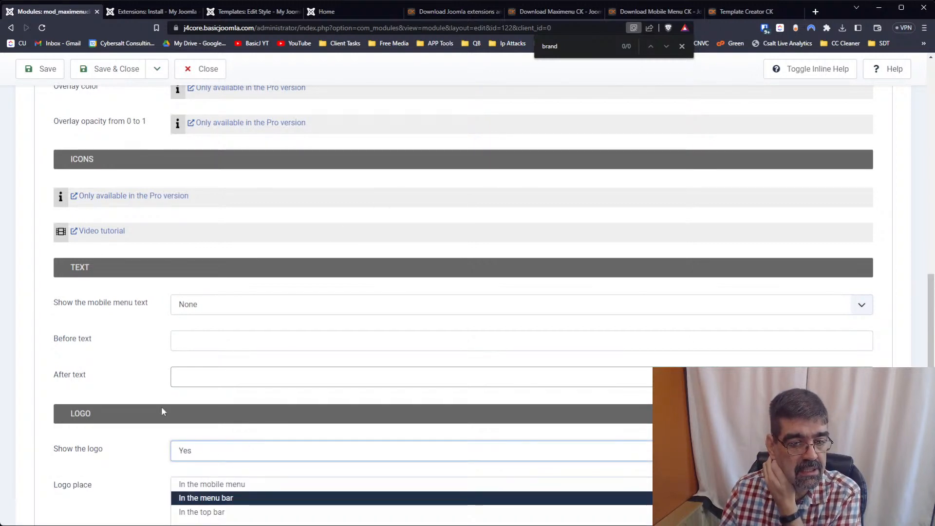
# Set Logo place to In the mobile menu, save the module and check the reloaded mobile home page
pyautogui.scroll(-3, 146, 416)
pyautogui.scroll(-2, 125, 410)
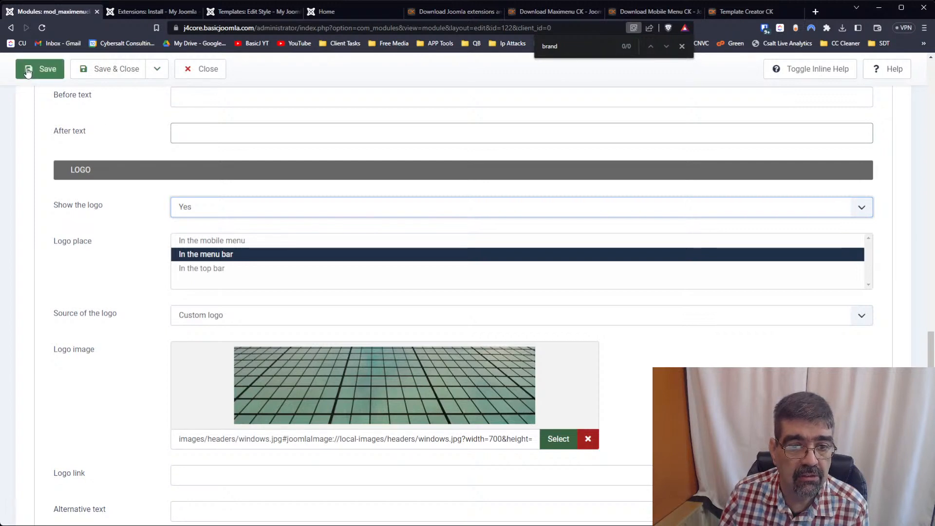
pyautogui.click(200, 242)
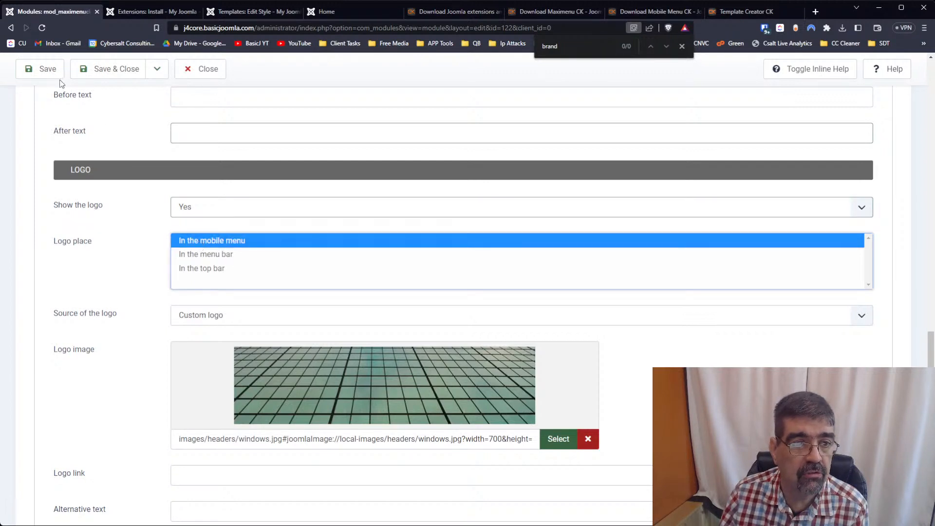
pyautogui.click(46, 69)
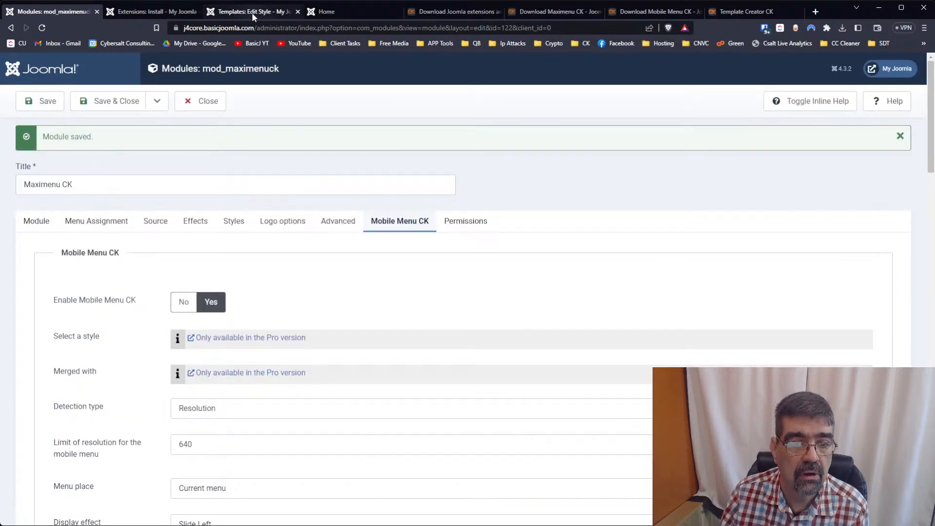
pyautogui.click(337, 11)
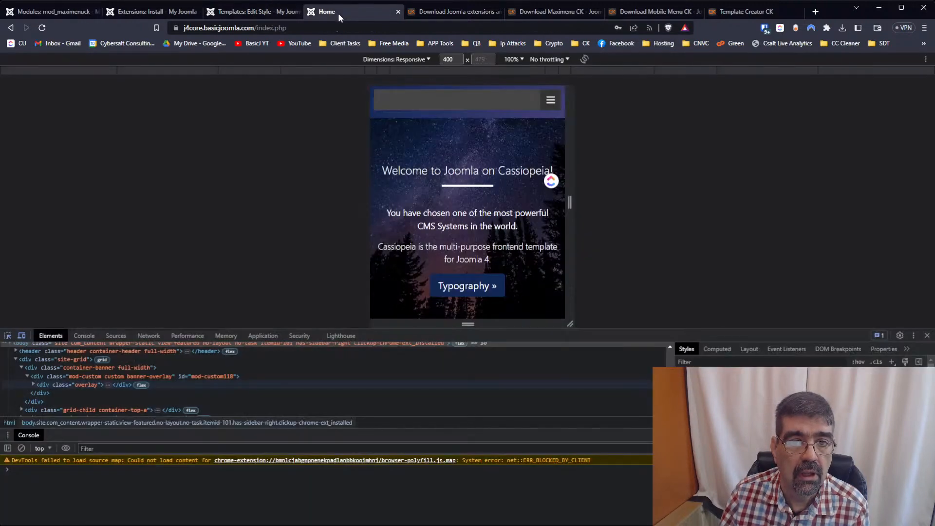
pyautogui.click(44, 31)
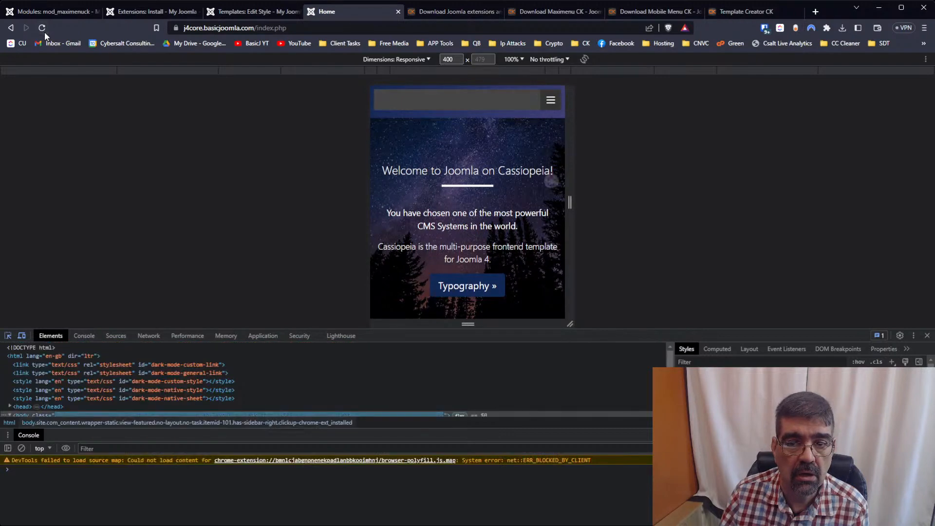
# Return to the module's Mobile Menu CK logo settings, change the Logo place option and save the module
pyautogui.click(48, 13)
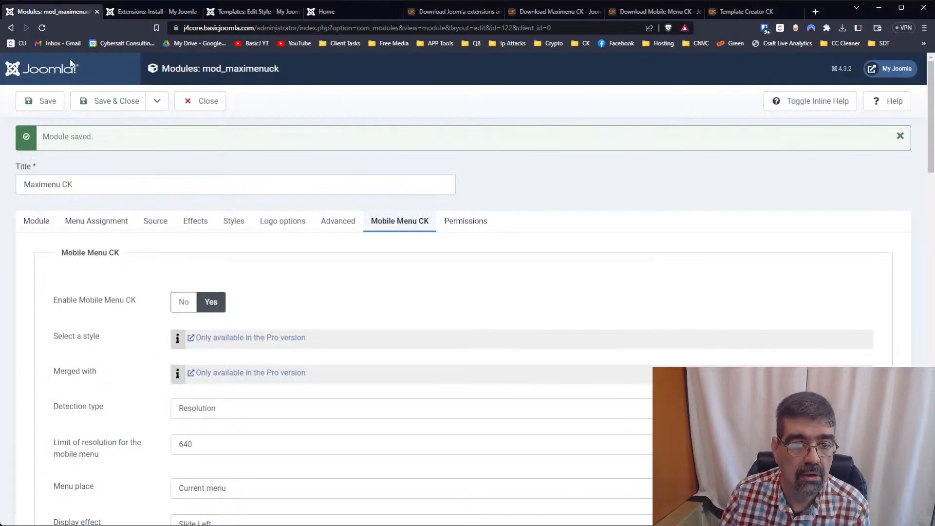
pyautogui.scroll(-6, 245, 268)
pyautogui.scroll(-20, 245, 269)
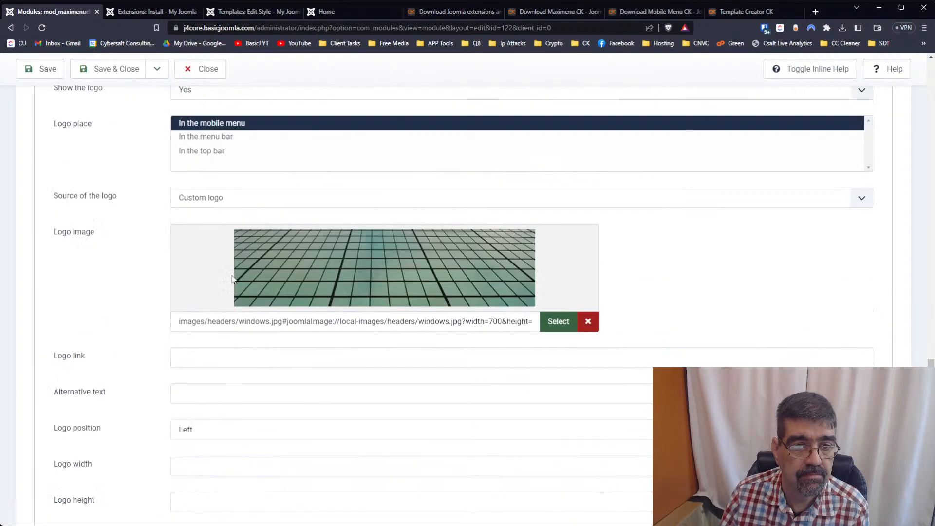
pyautogui.click(221, 234)
pyautogui.click(41, 69)
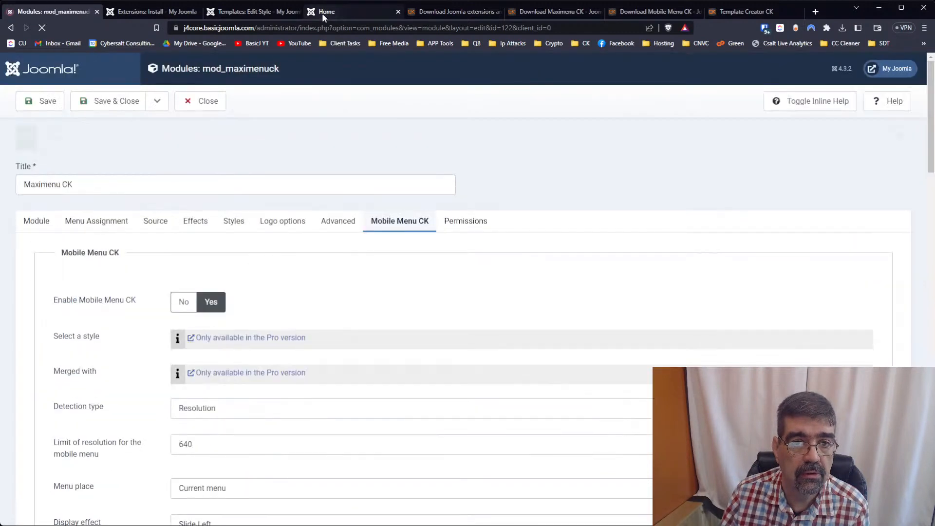
# Reload the mobile home page to check the logo with the saved menu bar placement
pyautogui.click(323, 12)
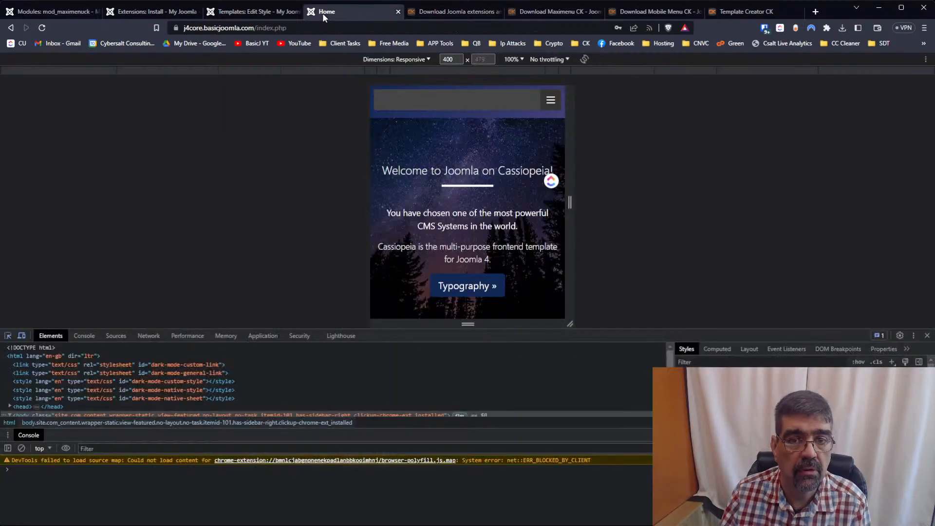
pyautogui.click(42, 29)
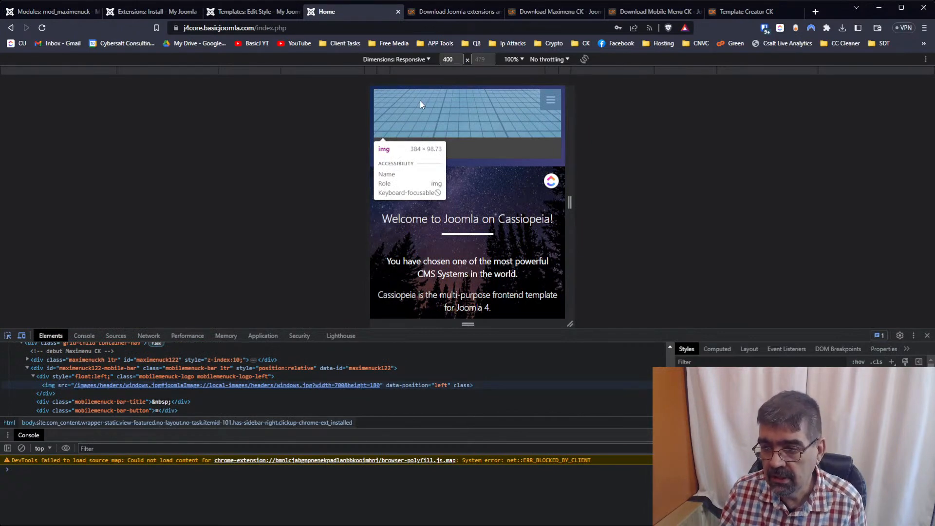
# Set Logo place to In the top bar in the Maximenu CK module's mobile logo settings and save the module
pyautogui.click(44, 14)
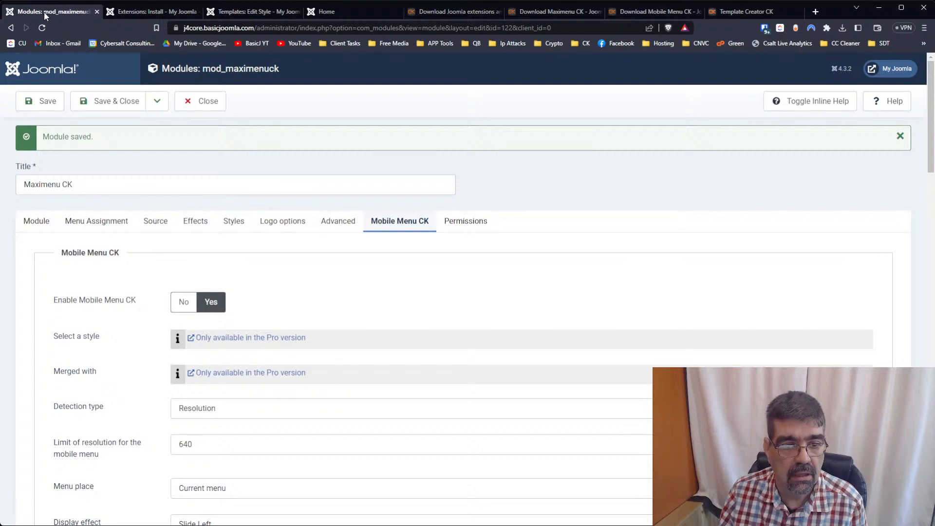
pyautogui.scroll(-20, 271, 208)
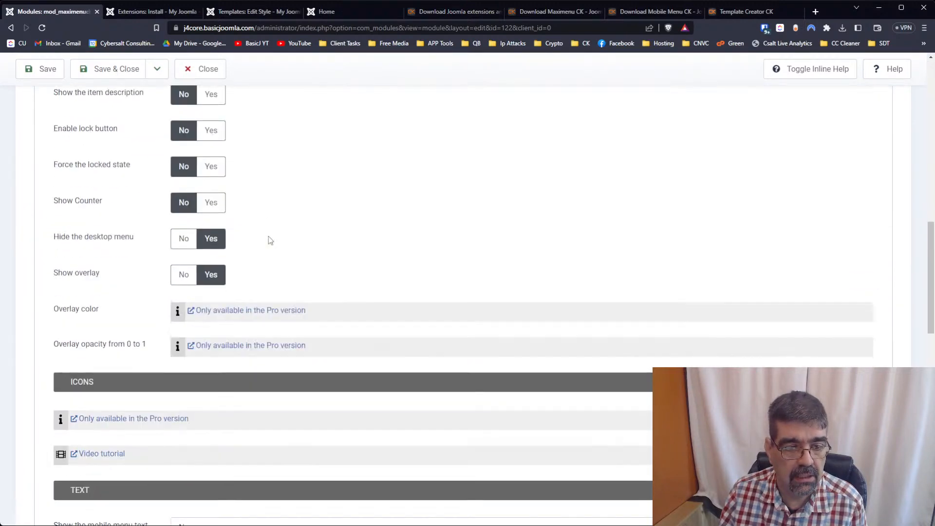
pyautogui.scroll(4, 254, 252)
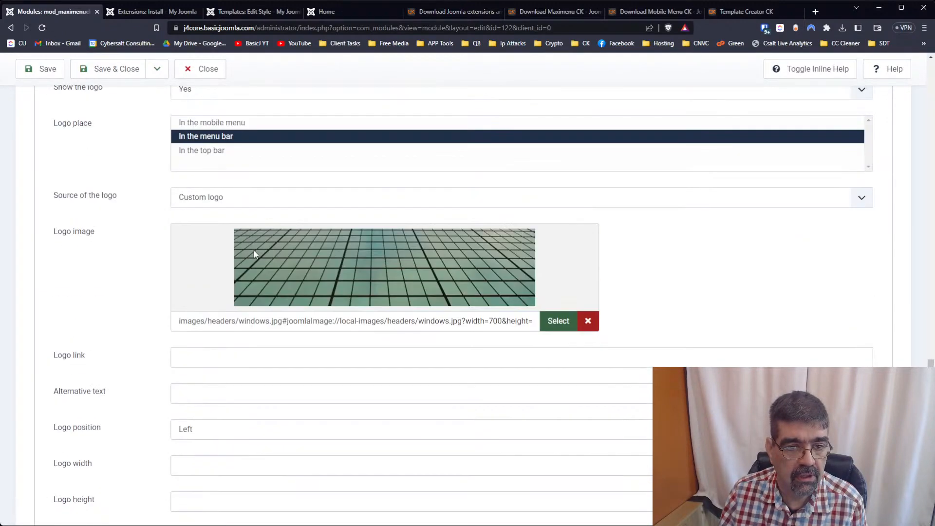
pyautogui.click(210, 152)
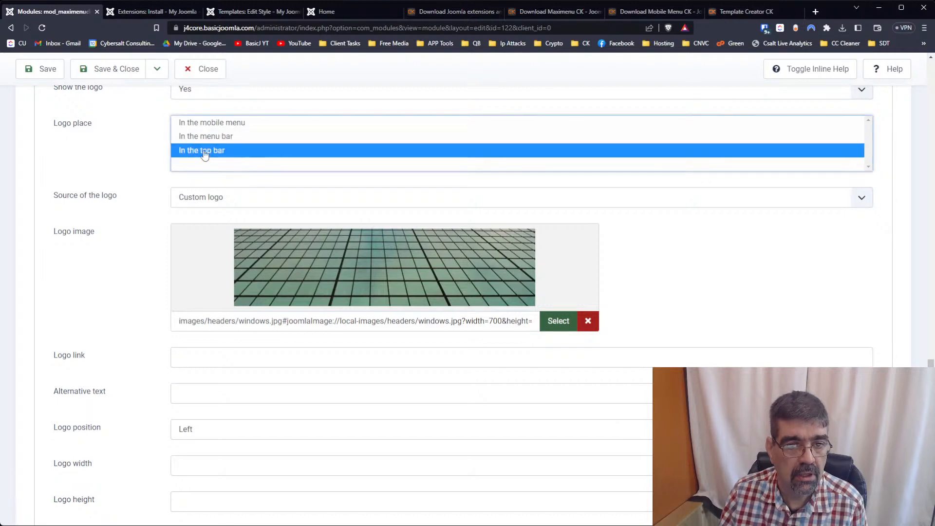
pyautogui.click(39, 77)
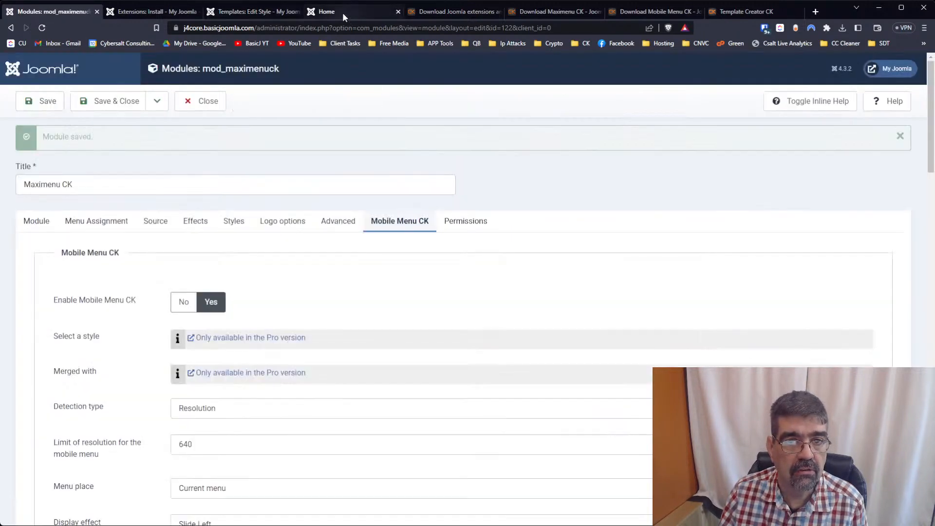
# Reload the mobile home page, then open and close the mobile menu to check where the logo appears
pyautogui.click(343, 13)
pyautogui.click(42, 28)
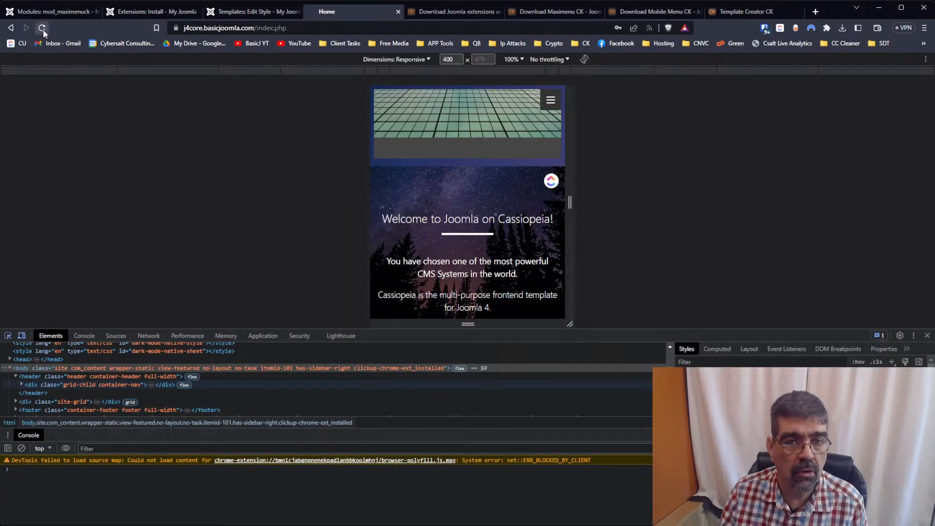
pyautogui.click(548, 101)
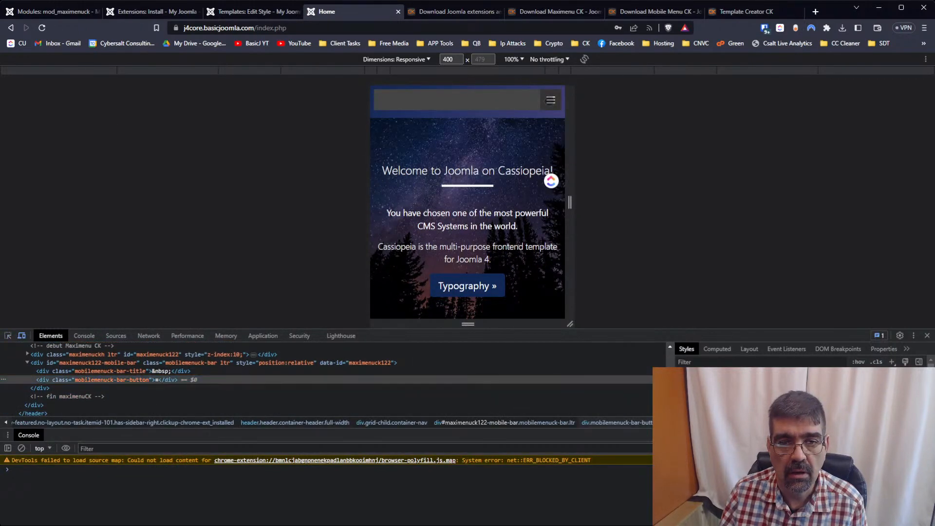
pyautogui.click(551, 101)
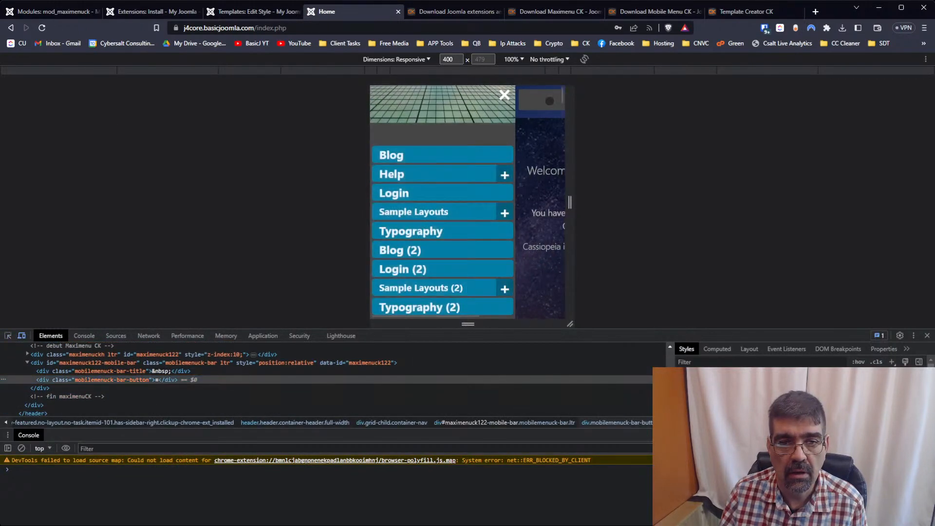
pyautogui.click(506, 94)
# Set Brand to Yes in the advanced settings of the Cassiopeia - Default template style
pyautogui.click(246, 11)
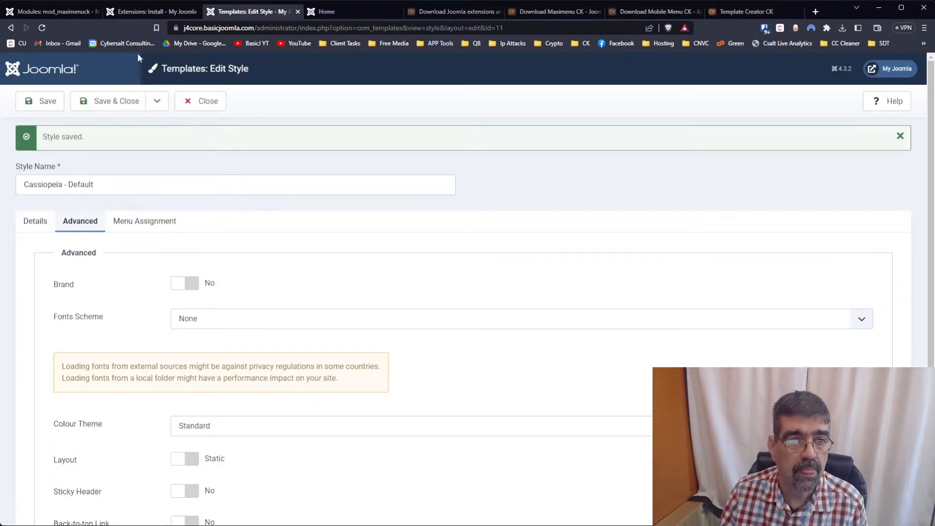
pyautogui.click(145, 11)
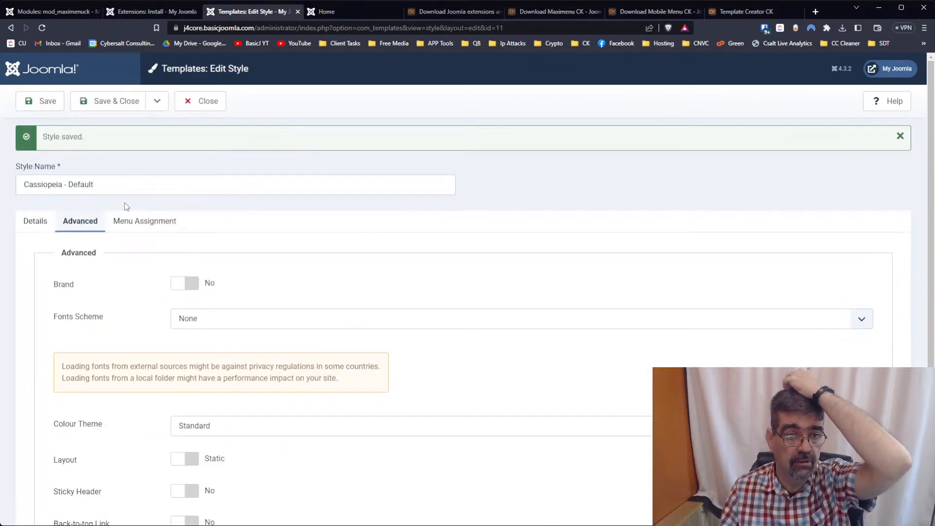
pyautogui.click(35, 224)
pyautogui.click(80, 225)
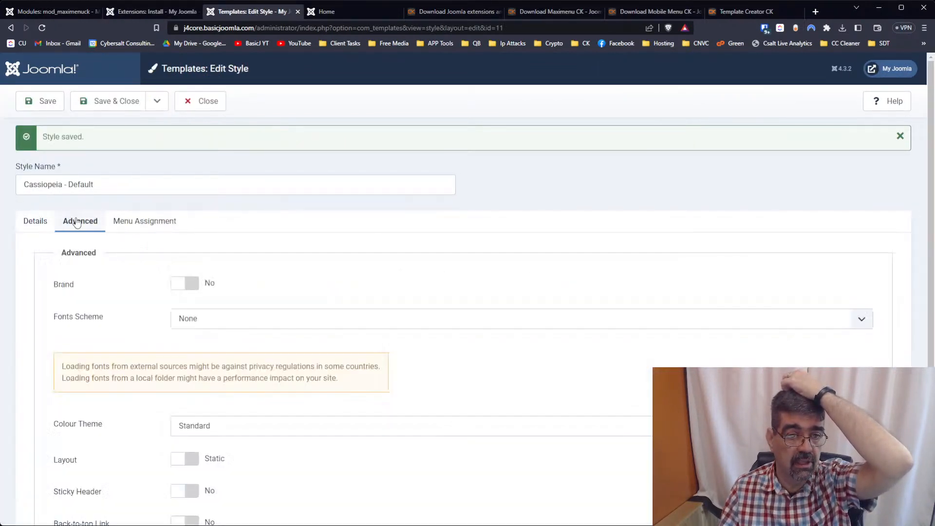
pyautogui.click(179, 285)
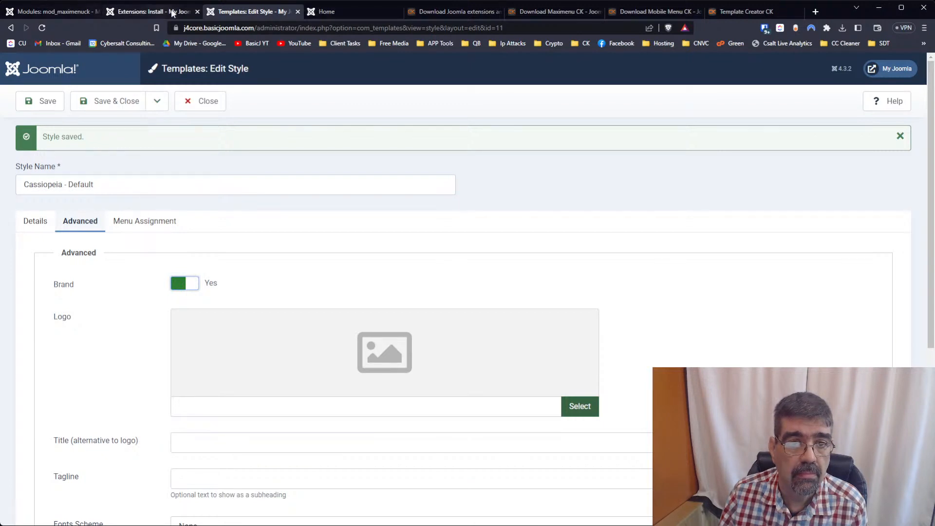
# Set the module's Logo place to In the menu bar, save the module and reload the mobile home page
pyautogui.click(343, 13)
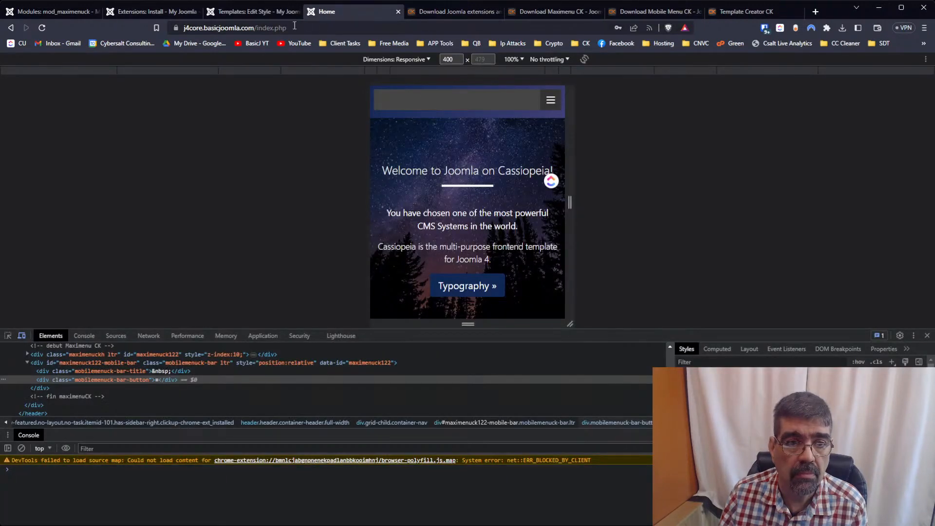
pyautogui.click(57, 12)
pyautogui.scroll(-15, 341, 328)
pyautogui.scroll(-6, 331, 322)
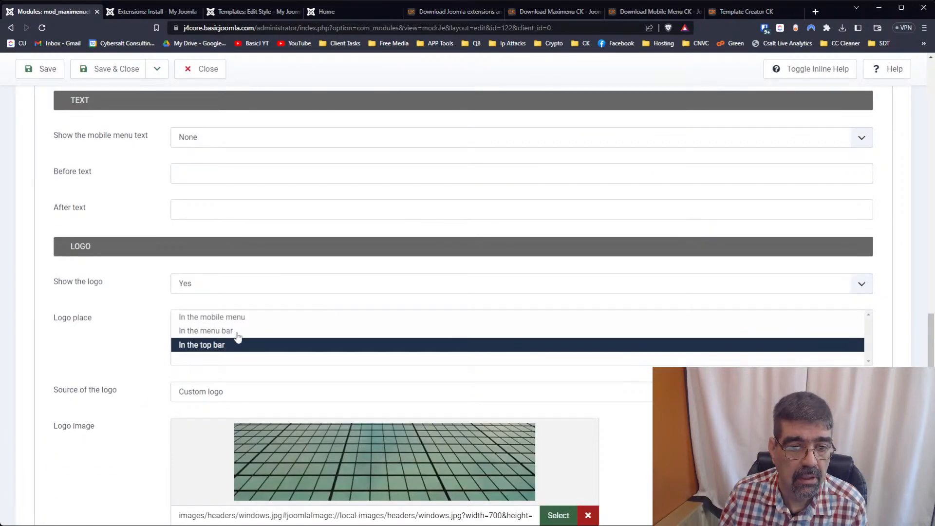
pyautogui.click(237, 332)
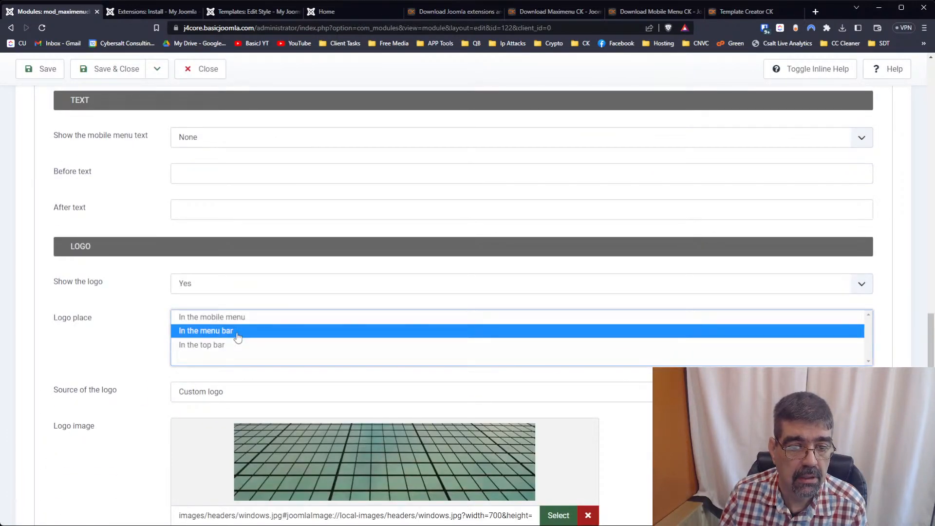
pyautogui.click(41, 69)
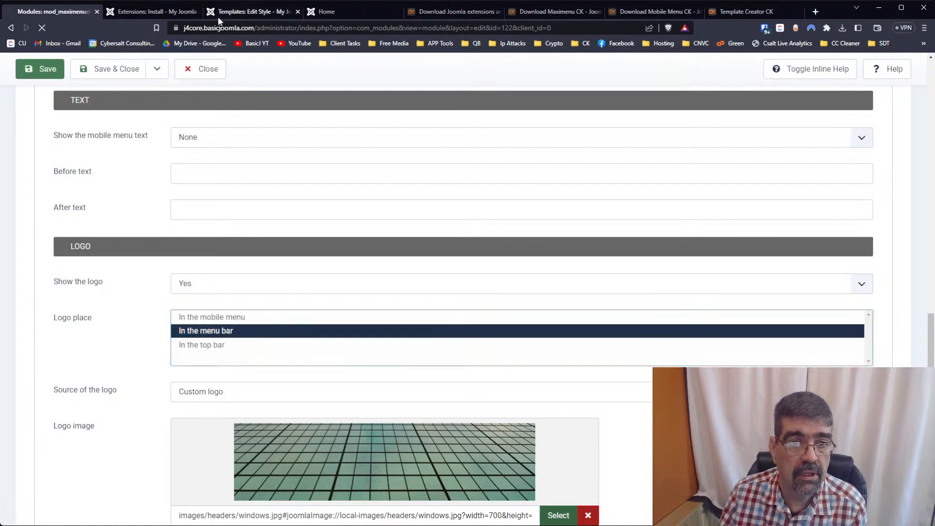
pyautogui.click(339, 11)
pyautogui.click(43, 28)
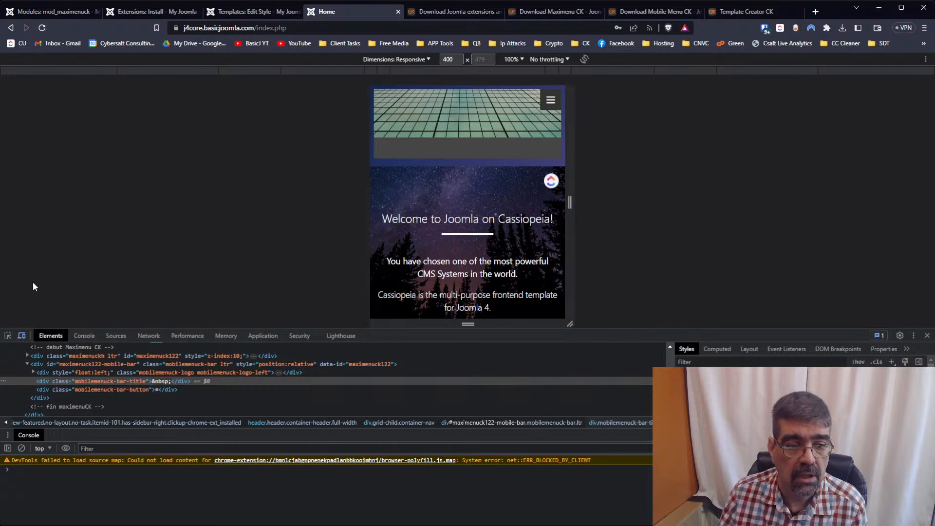
# Inspect the styles of the mobilemenuck-bar-title element, switching one of its declarations off and back on
pyautogui.click(434, 149)
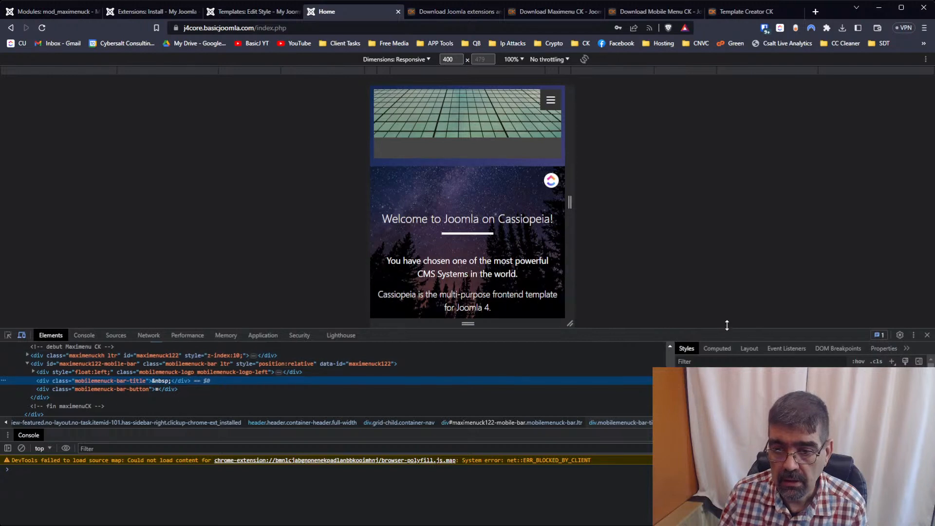
pyautogui.moveTo(724, 330); pyautogui.dragTo(725, 288)
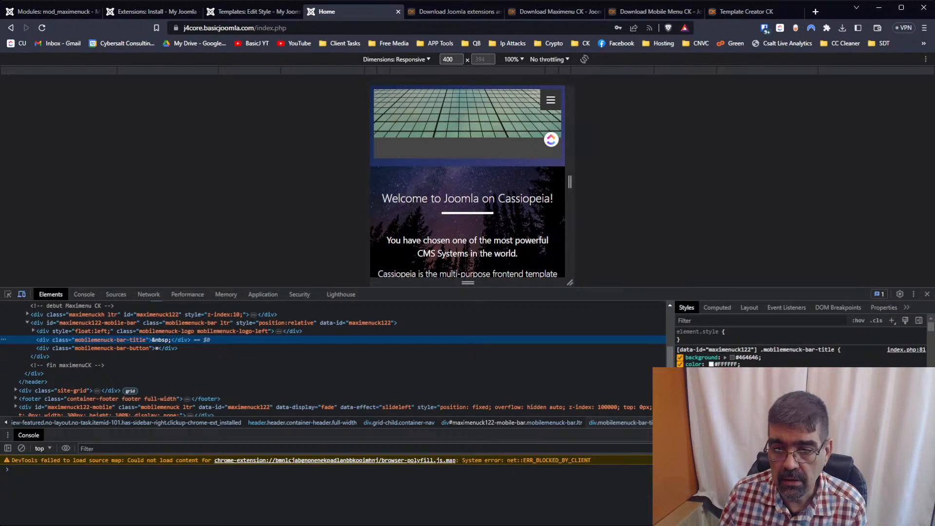
pyautogui.click(680, 385)
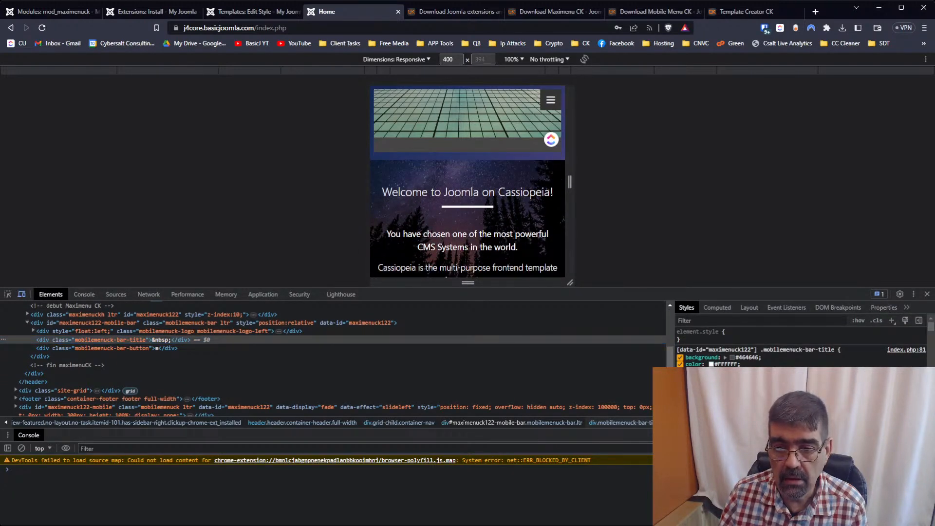
pyautogui.click(679, 385)
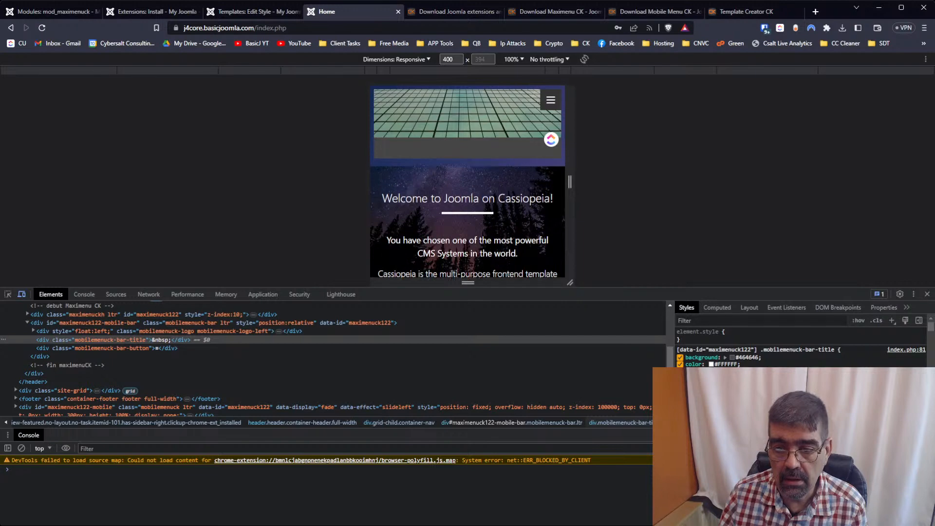
# Inspect the img element inside the mobilemenuck-logo div, switching its max-width: 100% declaration off and back on
pyautogui.click(51, 332)
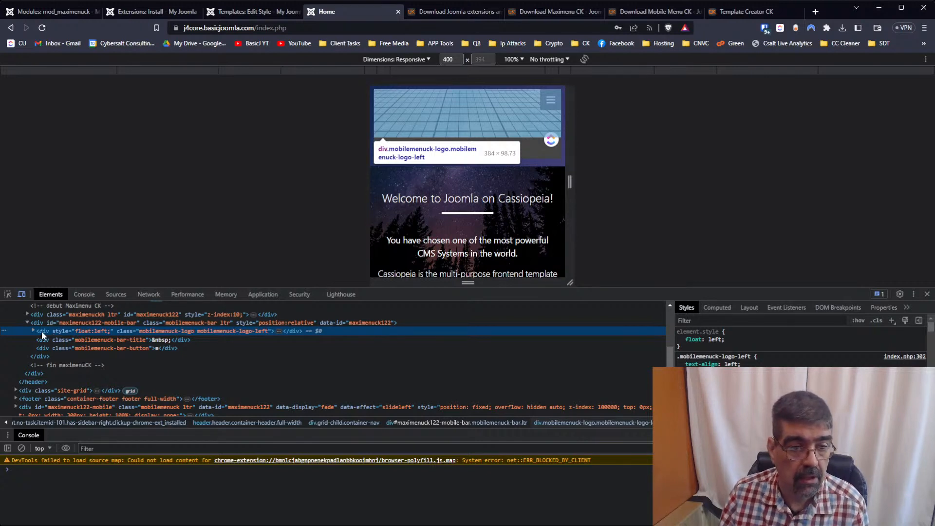
pyautogui.click(33, 331)
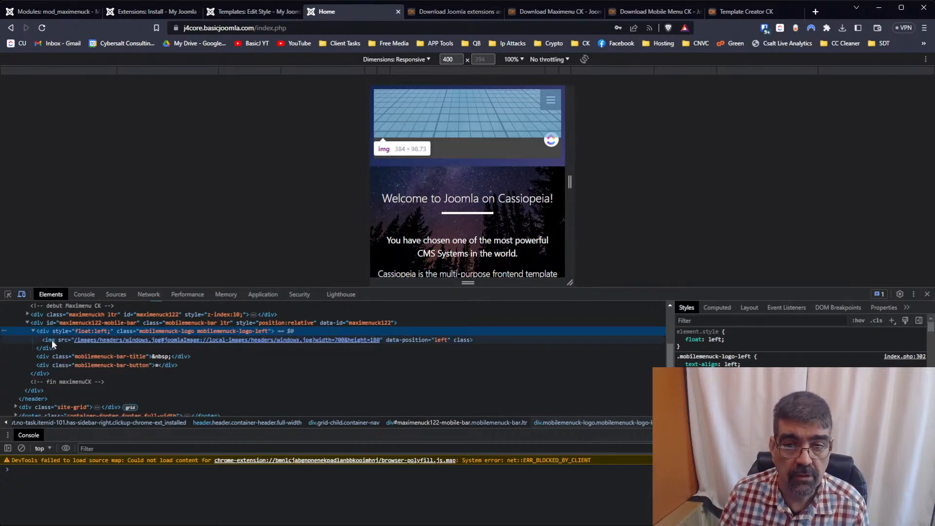
pyautogui.click(52, 340)
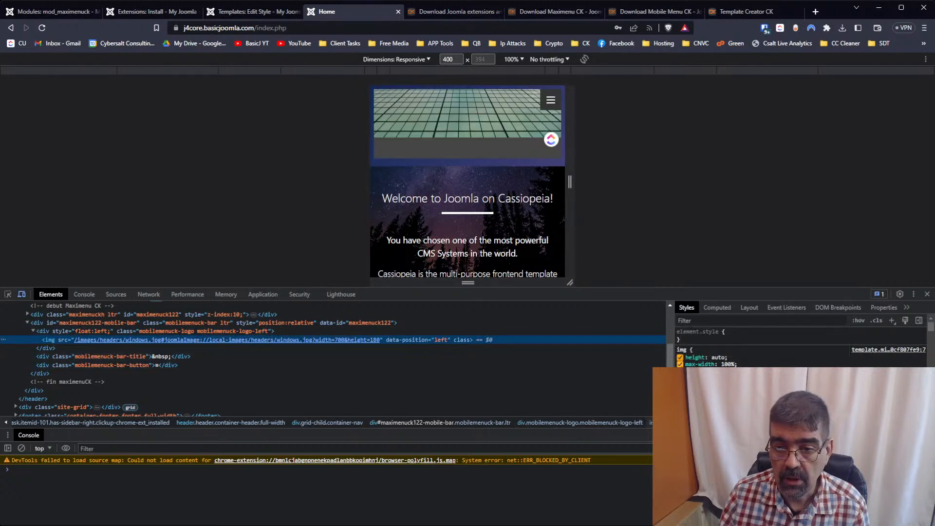
pyautogui.click(680, 359)
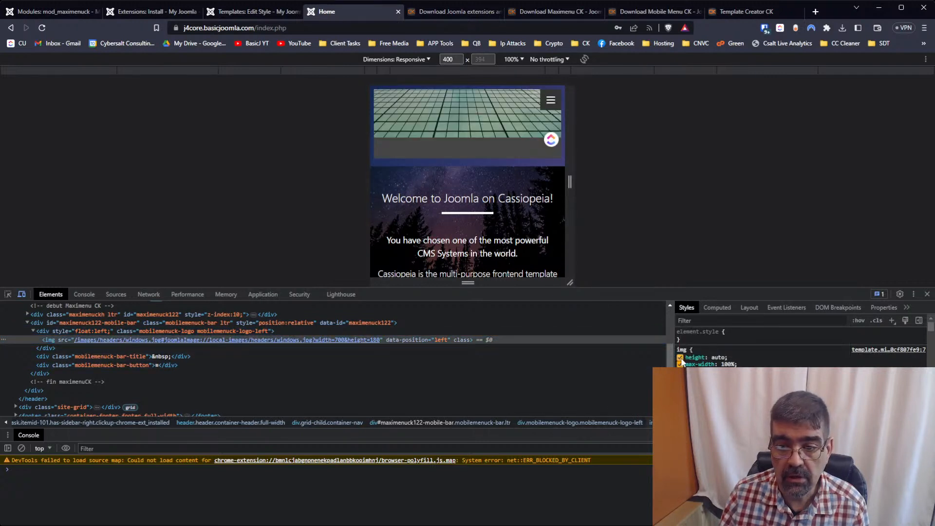
pyautogui.click(681, 365)
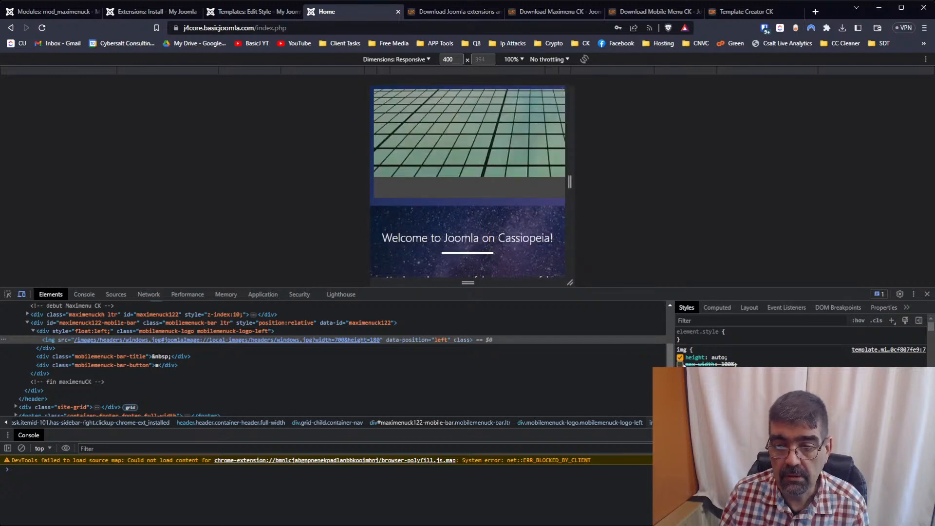
pyautogui.click(681, 364)
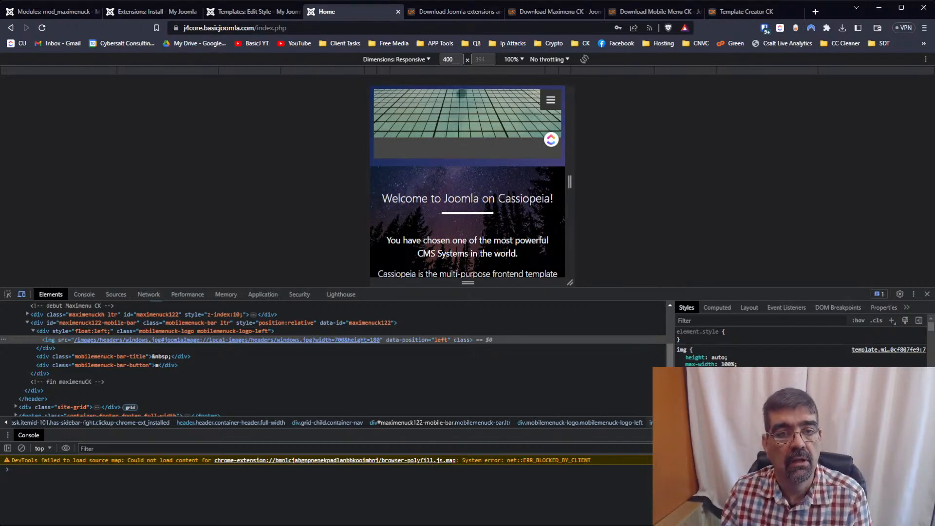
# Choose walden-pond.jpg from the headers folder as the Cassiopeia - Default style's logo and save the style
pyautogui.click(213, 13)
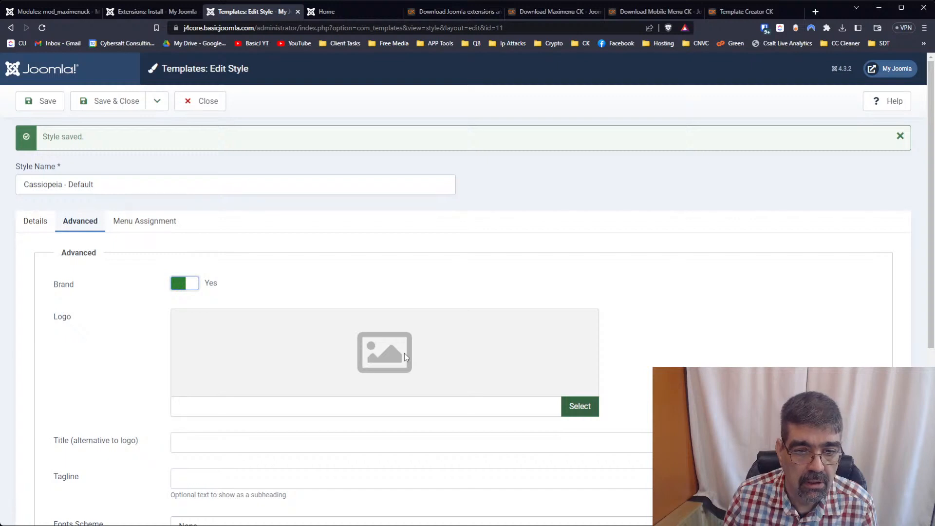
pyautogui.click(583, 405)
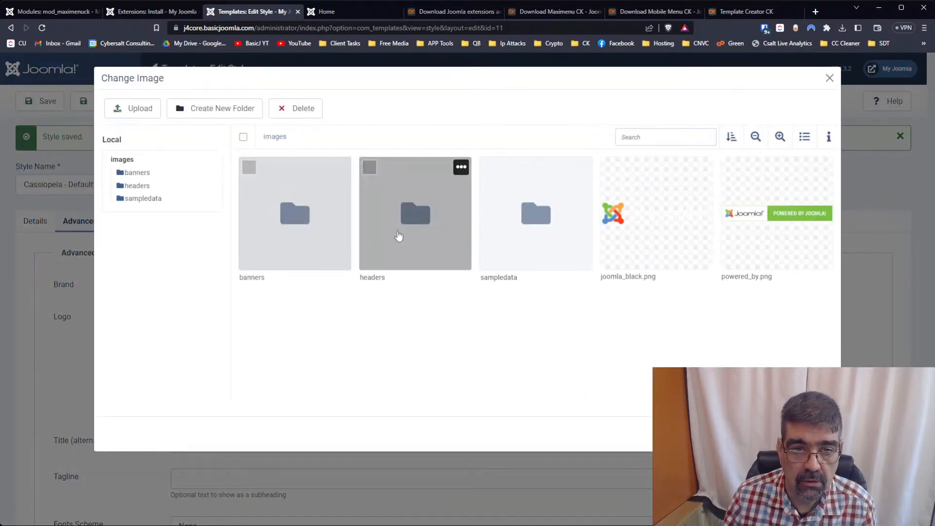
pyautogui.click(396, 217)
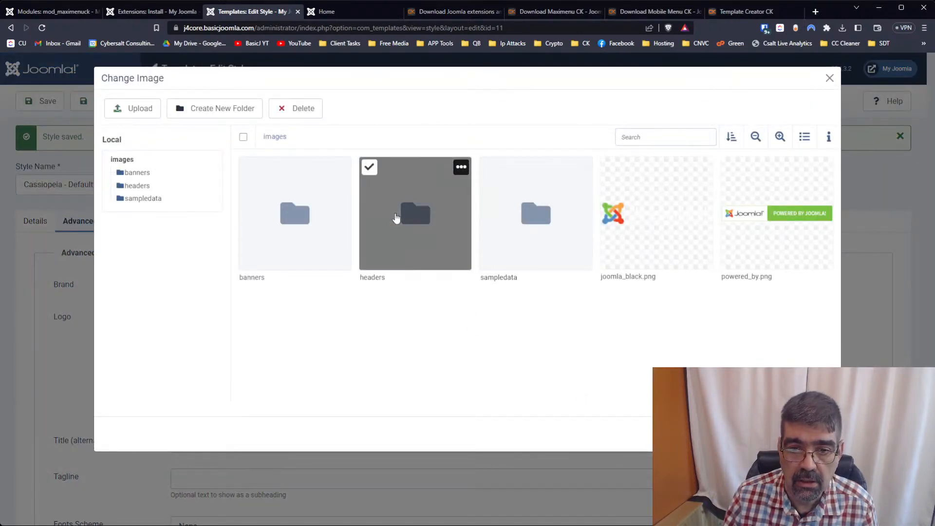
pyautogui.doubleClick(422, 221)
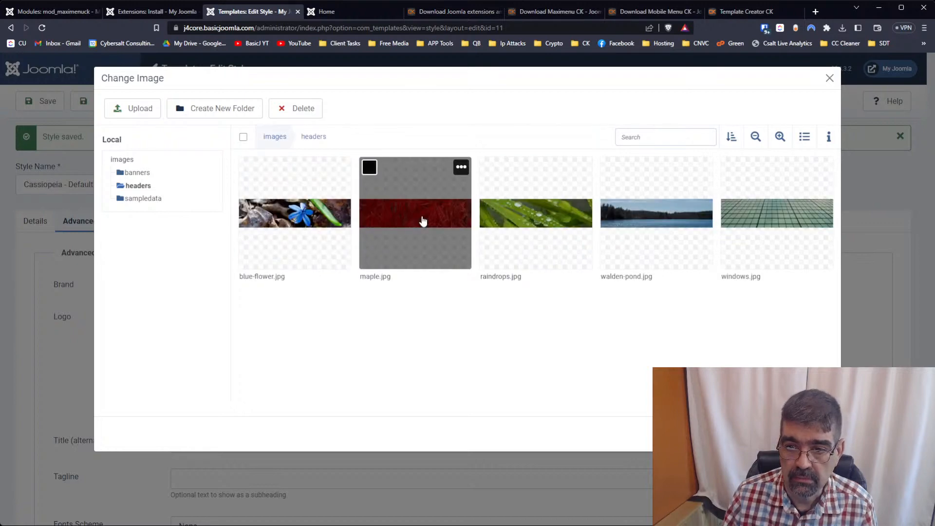
pyautogui.click(653, 216)
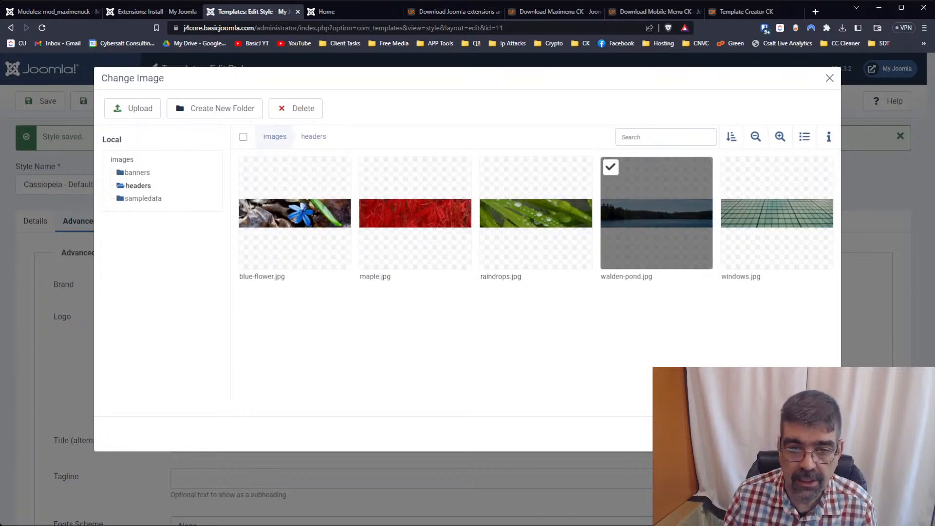
pyautogui.click(771, 434)
pyautogui.click(46, 104)
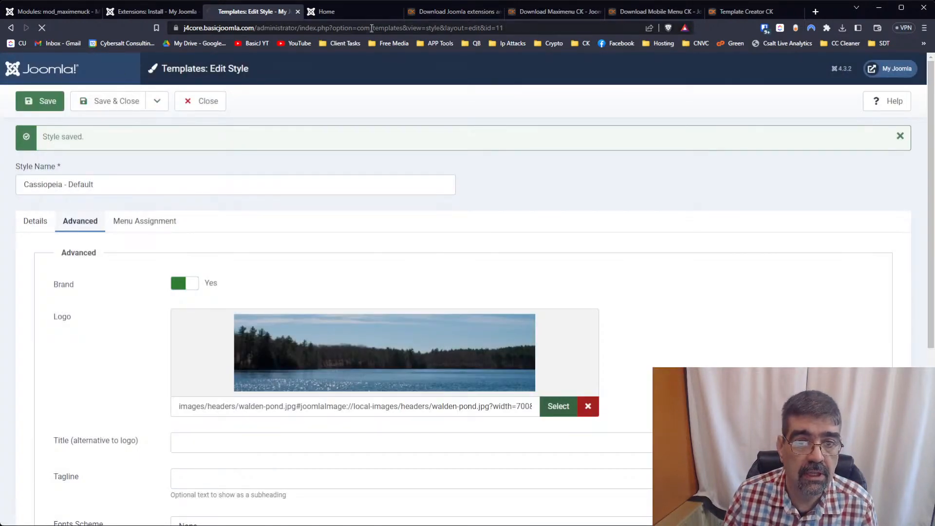
# Reload the mobile home page and compare its header logos with the Maximenu CK module's logo settings
pyautogui.click(362, 9)
pyautogui.click(42, 28)
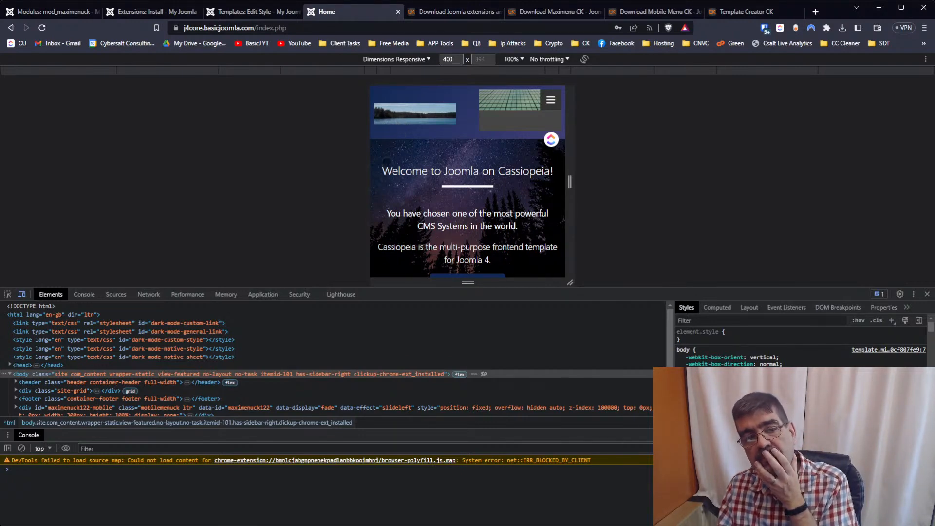
pyautogui.click(47, 12)
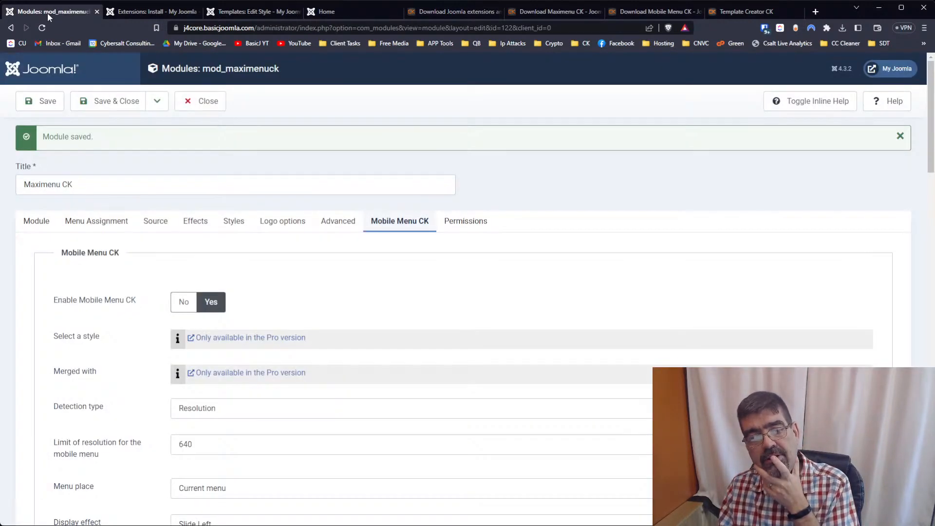
pyautogui.scroll(-10, 367, 298)
pyautogui.scroll(-12, 358, 292)
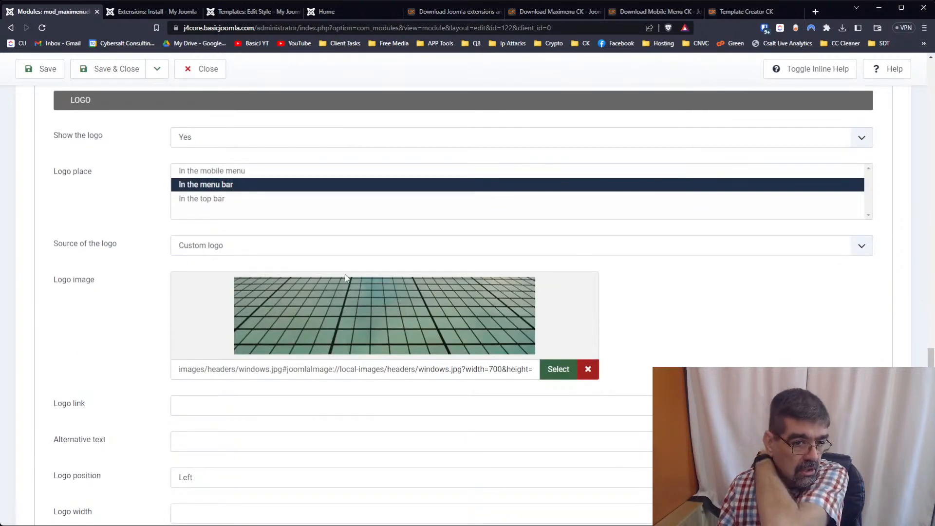
# Set Brand to No in the Cassiopeia - Default style, then save and close the style
pyautogui.click(224, 11)
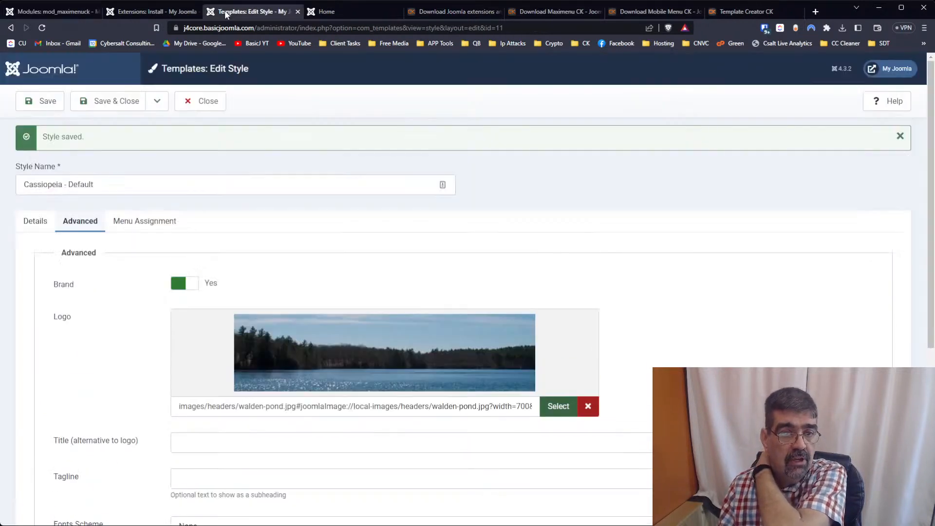
pyautogui.click(185, 283)
pyautogui.click(110, 101)
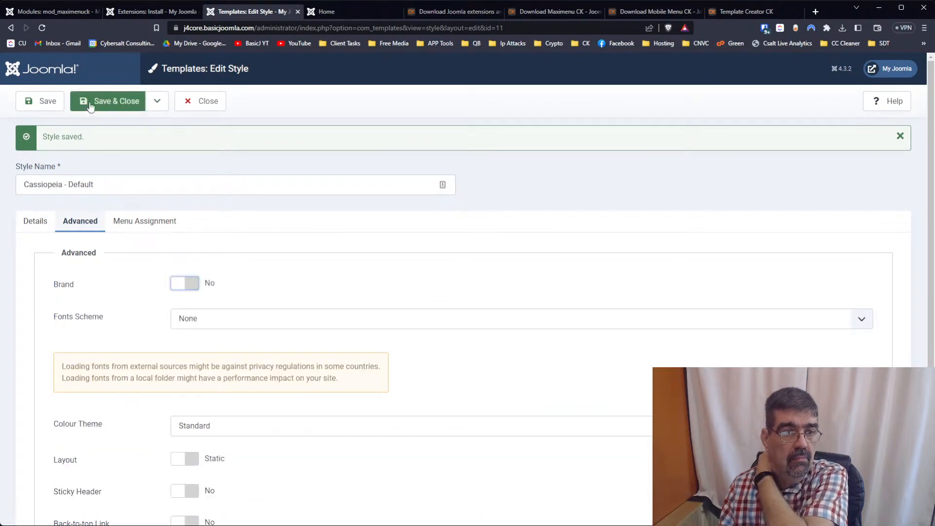
# Review the module's mobile menu settings, save it with the logo in the menu bar, and reload the mobile home page
pyautogui.click(48, 11)
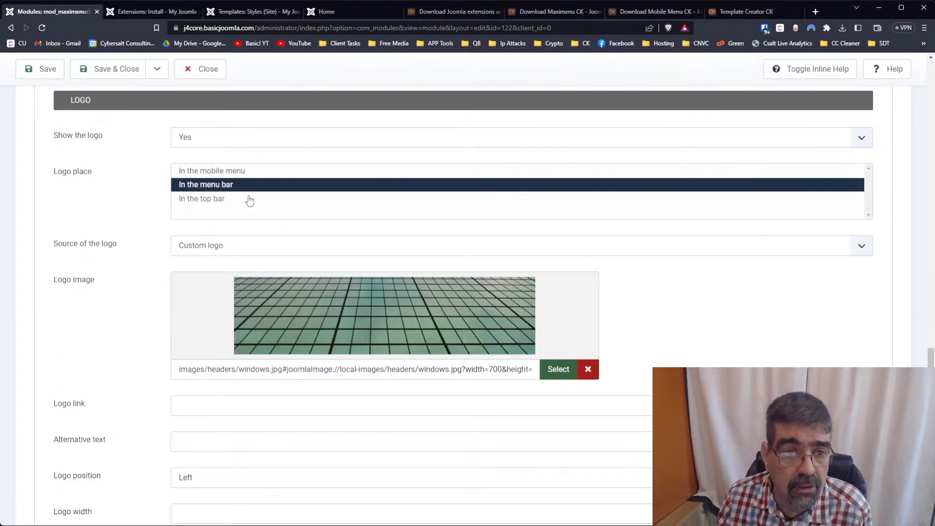
pyautogui.scroll(-5, 246, 203)
pyautogui.scroll(15, 246, 199)
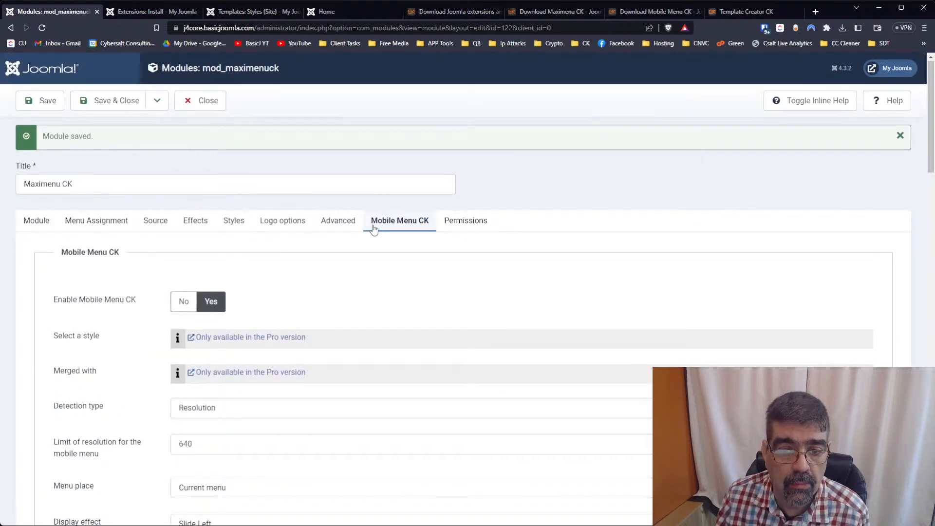
pyautogui.scroll(-15, 355, 239)
pyautogui.scroll(-4, 355, 239)
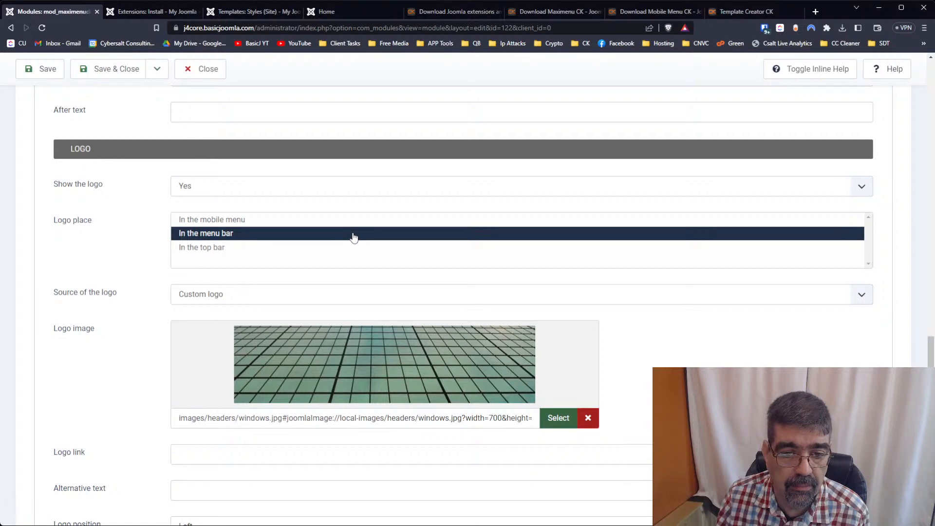
pyautogui.click(42, 66)
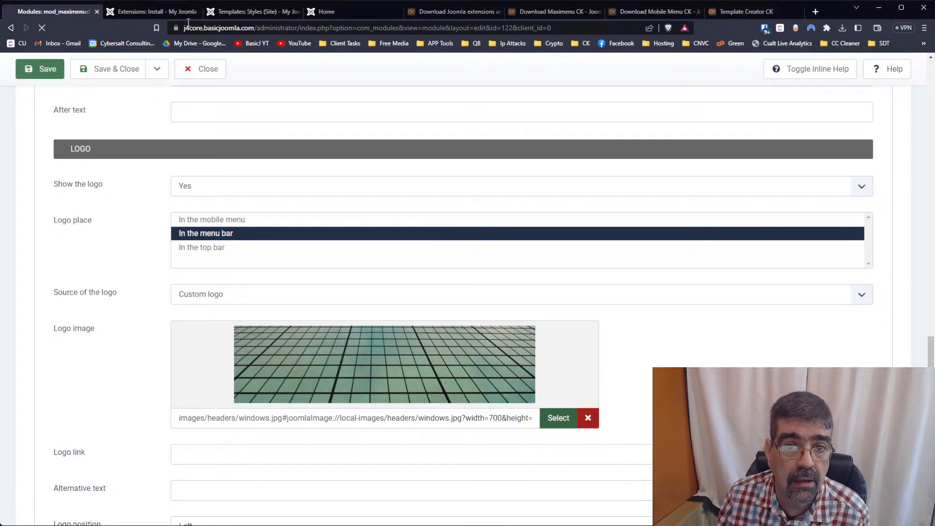
pyautogui.click(323, 11)
pyautogui.click(42, 28)
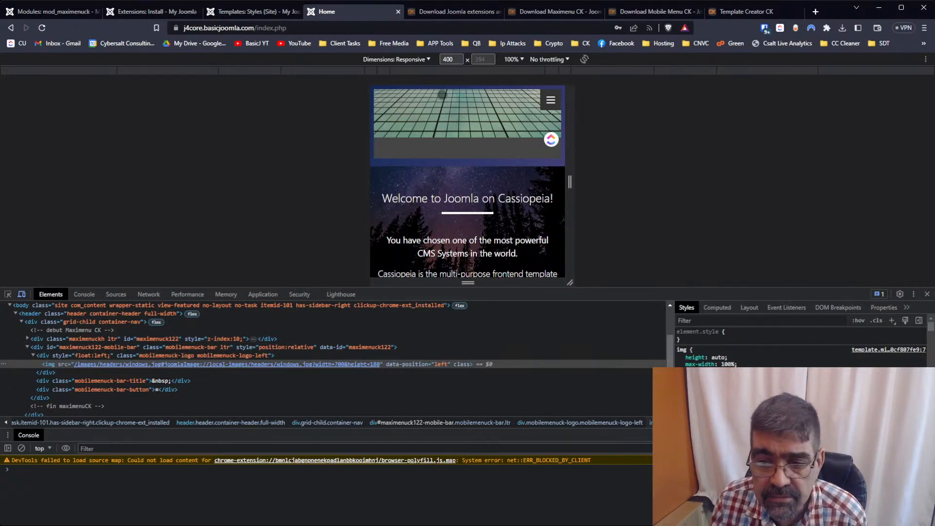
# Set the Maximenu CK module's Logo place to In the mobile menu and save the module
pyautogui.click(49, 11)
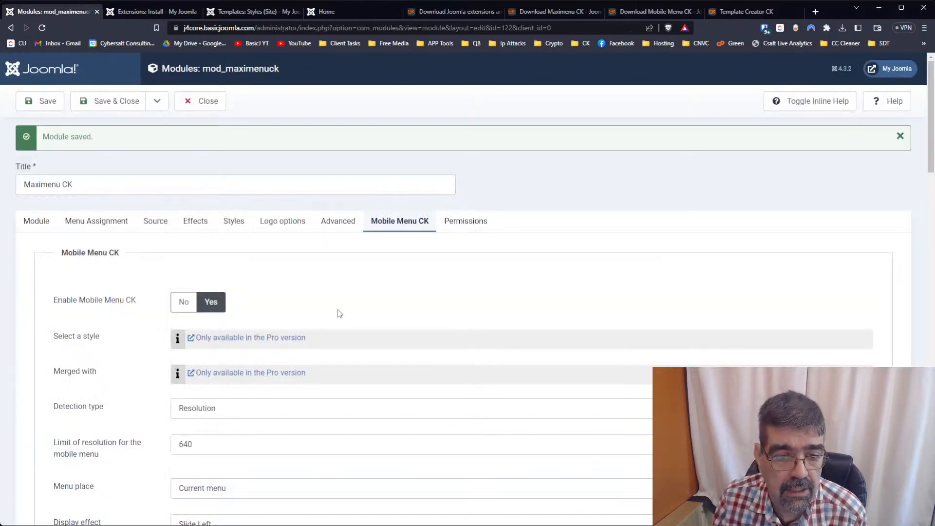
pyautogui.scroll(-10, 338, 309)
pyautogui.scroll(-15, 324, 337)
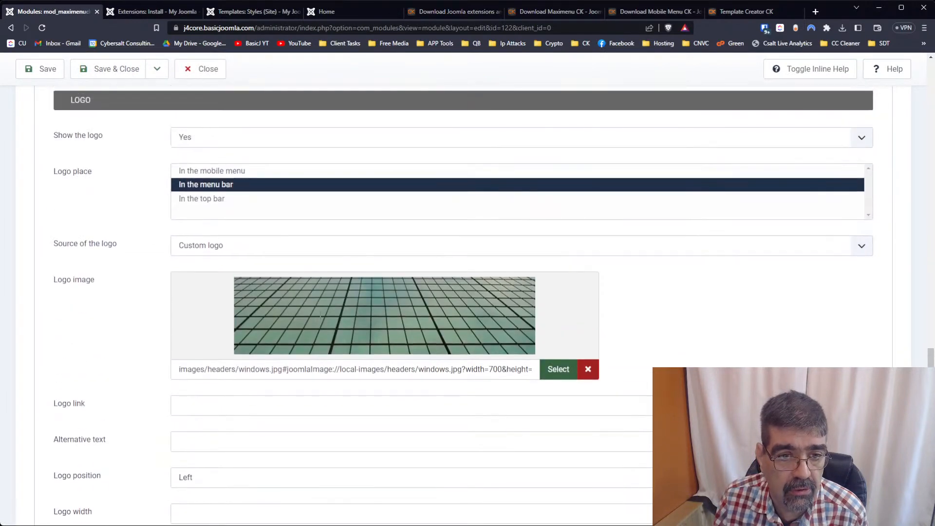
pyautogui.click(209, 172)
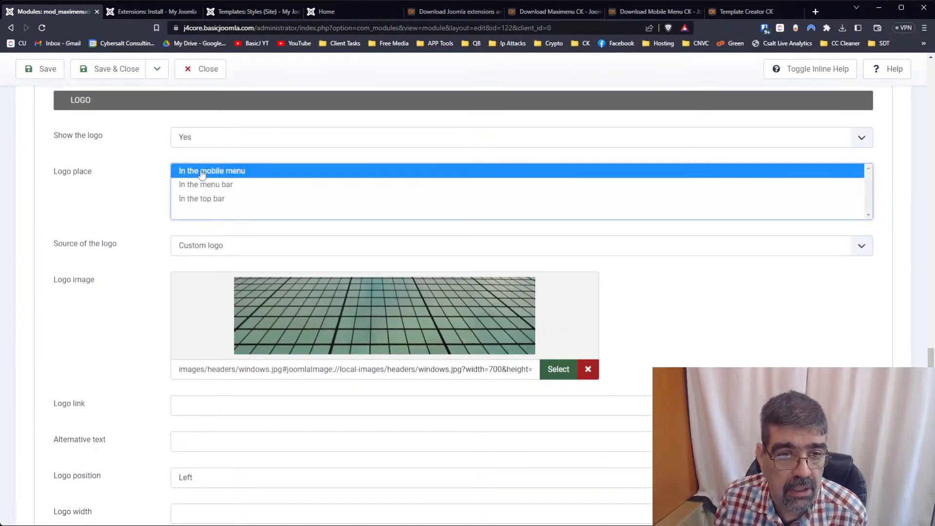
pyautogui.click(35, 73)
# Check the logo inside the opened mobile menu on the home page and close the menu again
pyautogui.click(341, 11)
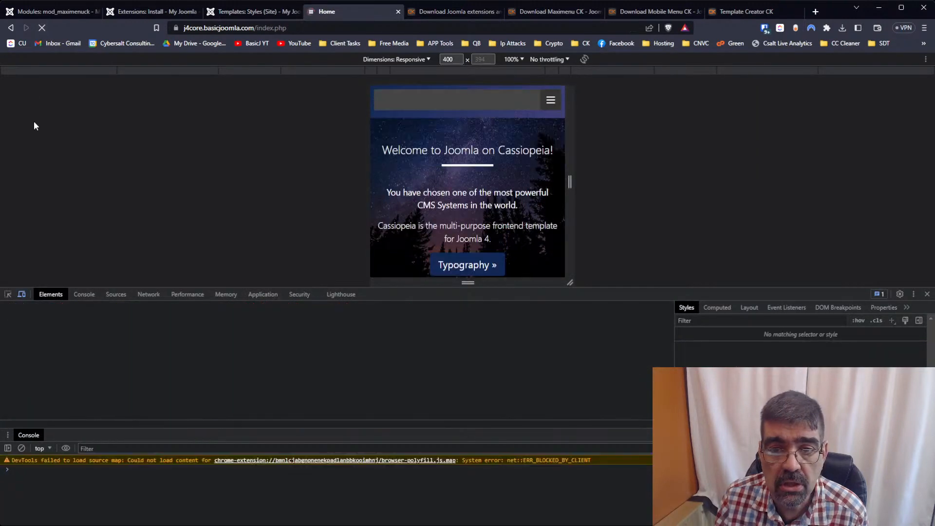
pyautogui.click(551, 100)
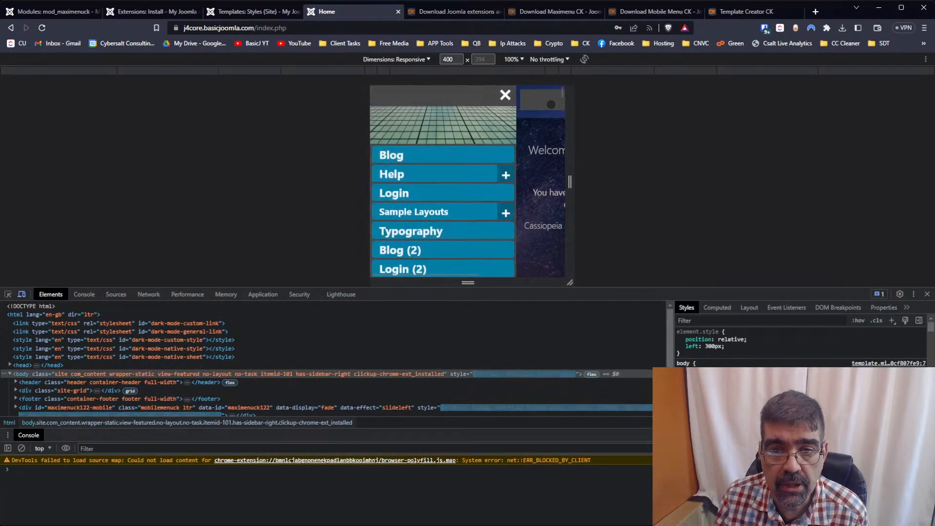
pyautogui.click(505, 95)
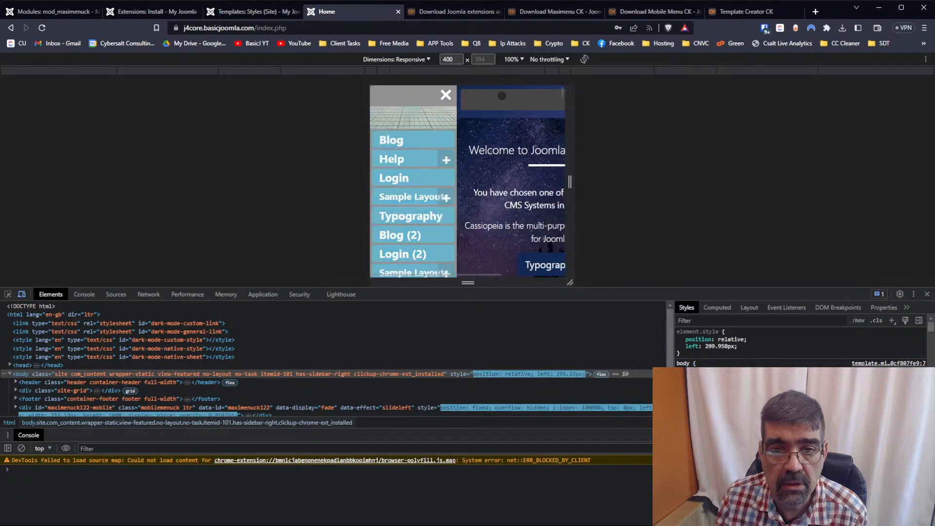
# Set the mobile menu's Place to open to Only the button and save the module
pyautogui.click(90, 13)
pyautogui.scroll(-5, 409, 253)
pyautogui.scroll(-7, 406, 265)
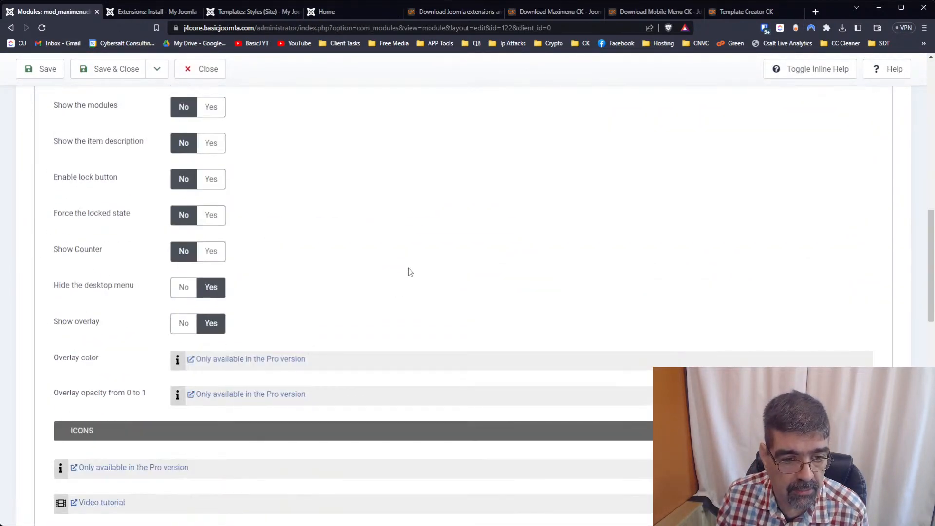
pyautogui.scroll(5, 407, 268)
pyautogui.click(409, 278)
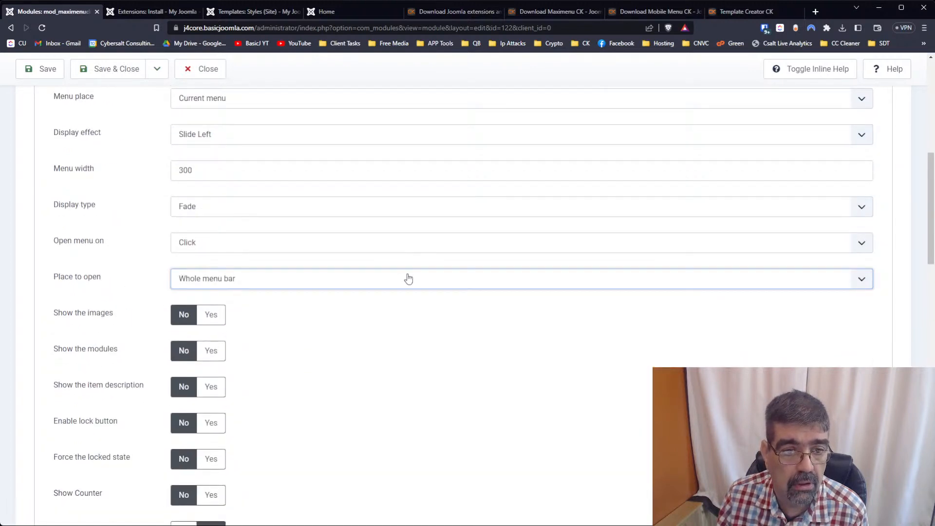
pyautogui.press('Down')
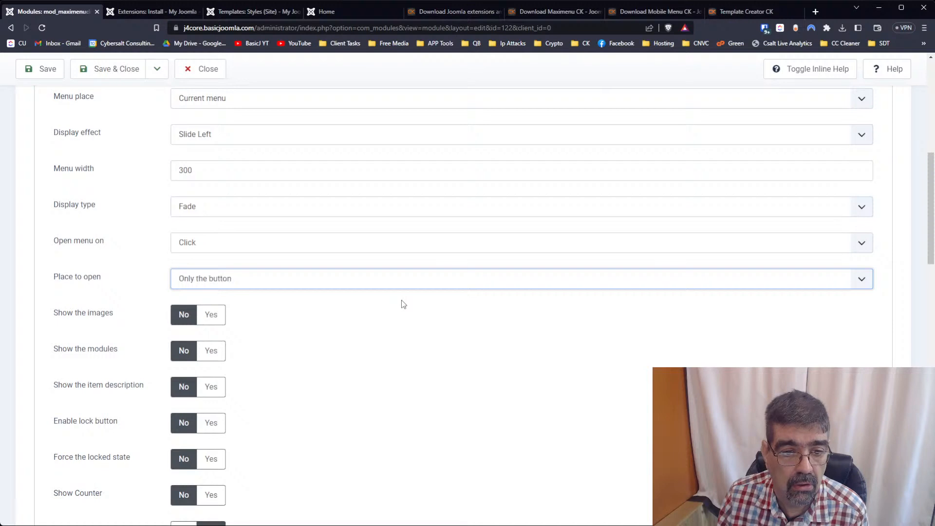
pyautogui.scroll(6, 390, 332)
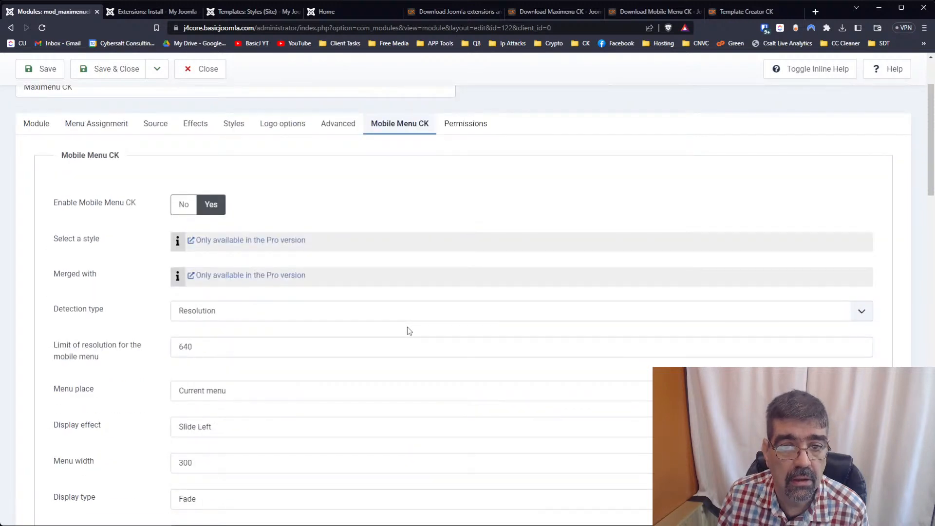
pyautogui.click(48, 71)
# Reload the mobile home page and open the mobile menu from its hamburger button
pyautogui.click(363, 14)
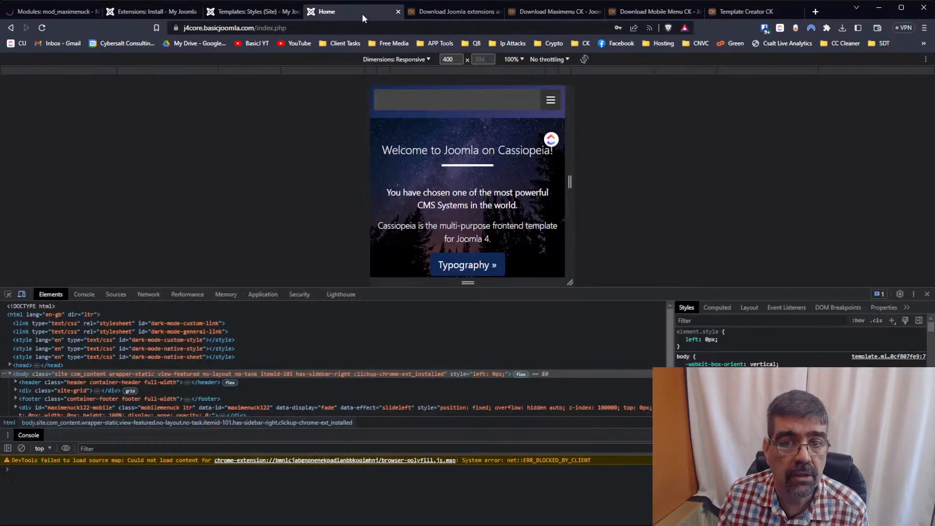
pyautogui.click(42, 28)
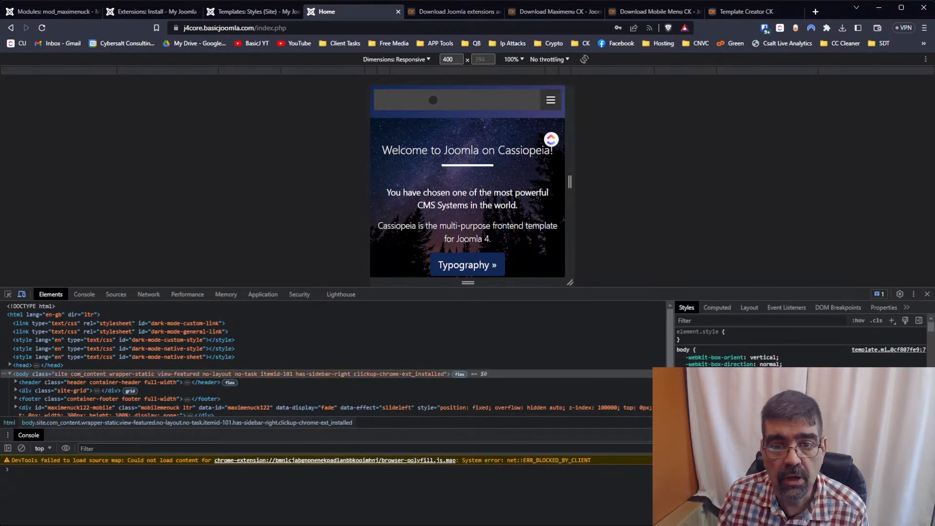
pyautogui.click(551, 100)
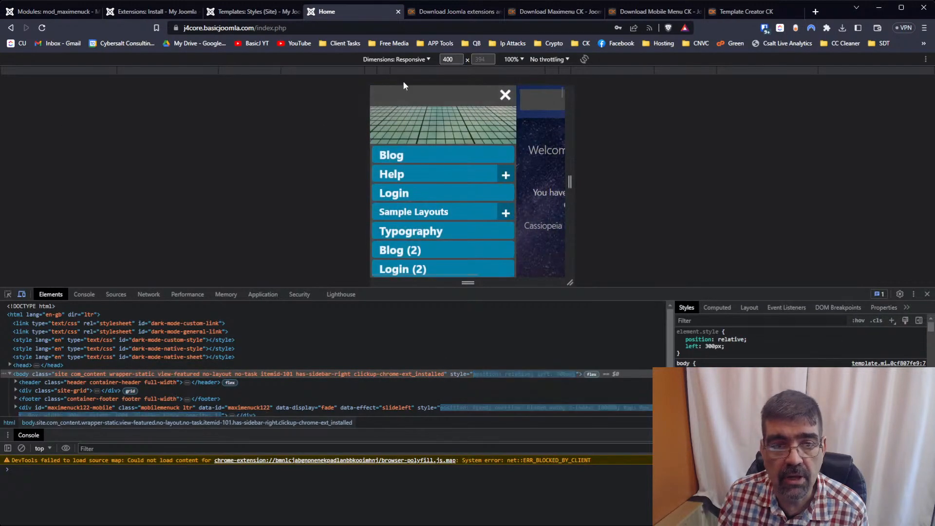
pyautogui.click(41, 14)
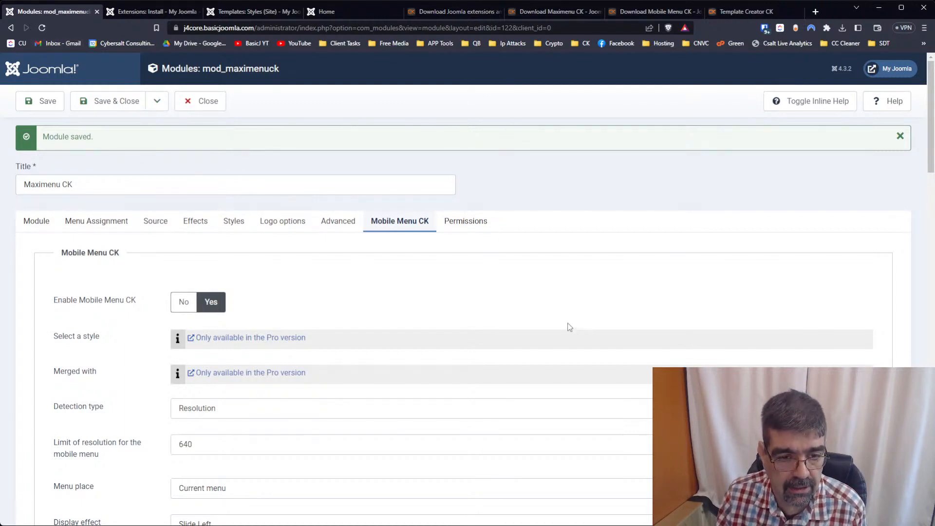
pyautogui.scroll(-5, 558, 335)
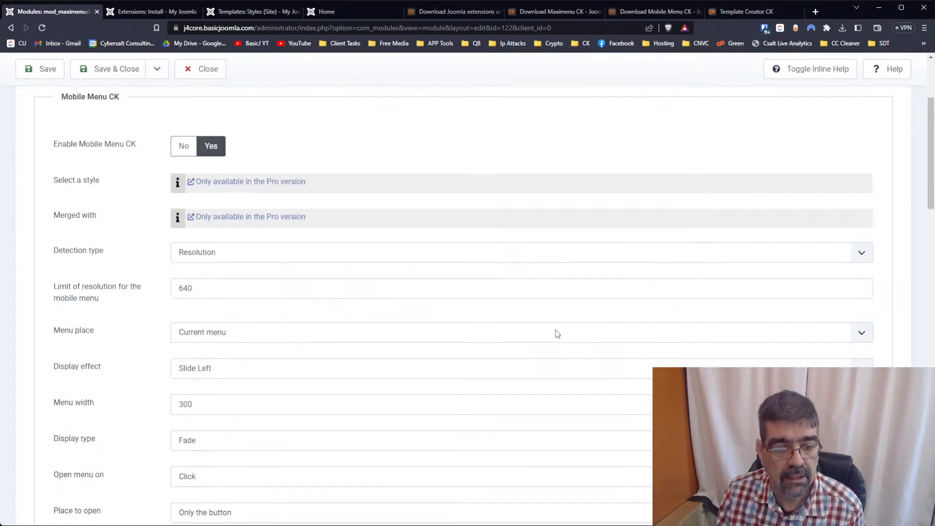
pyautogui.scroll(5, 558, 334)
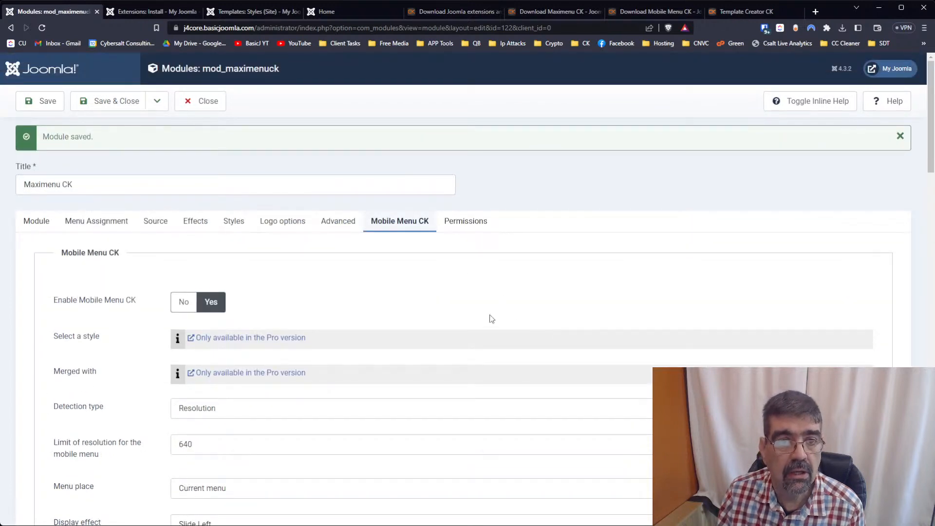
# Leave the mobile preview, close the developer tools and examine the Help submenu in the desktop menu
pyautogui.click(321, 13)
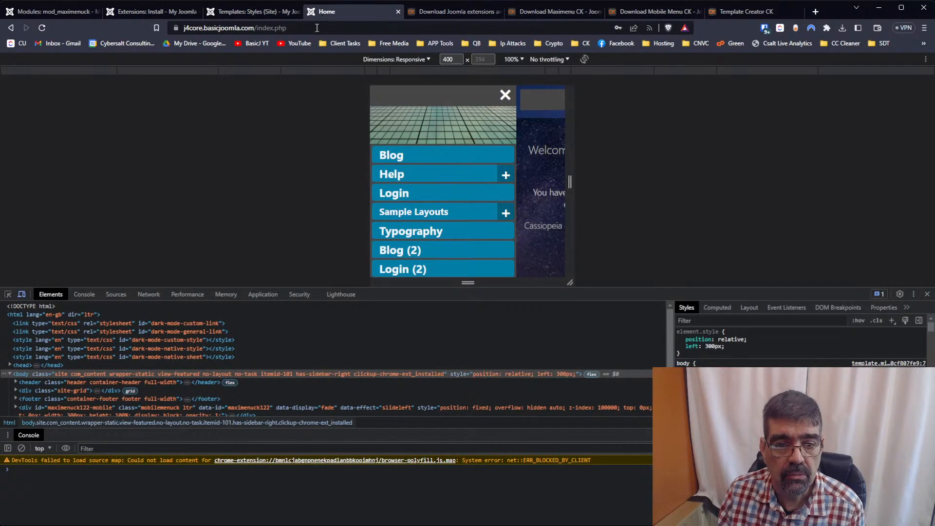
pyautogui.click(21, 294)
pyautogui.click(927, 296)
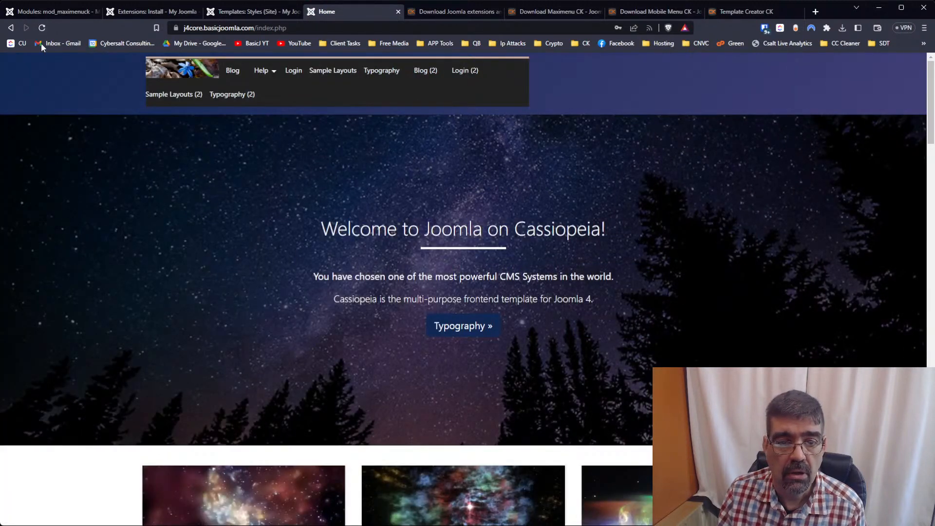
pyautogui.moveTo(261, 72)
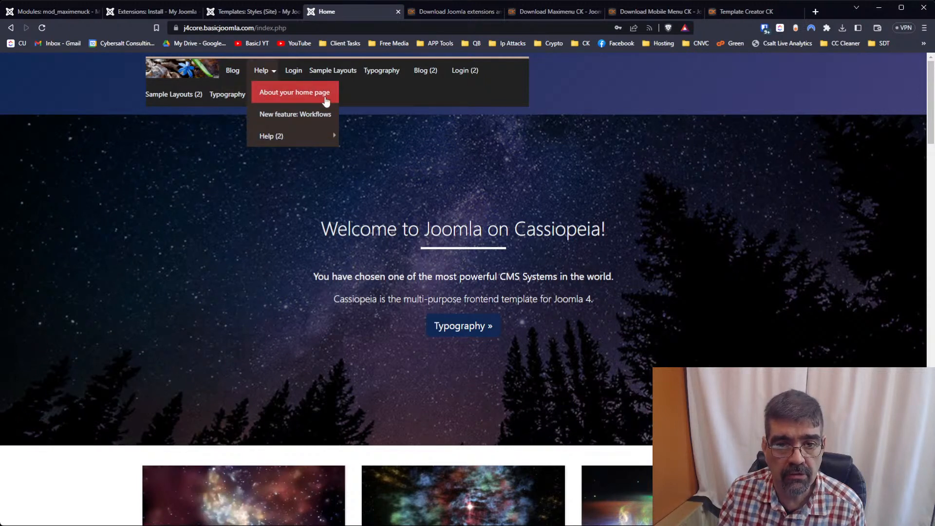
pyautogui.moveTo(312, 138)
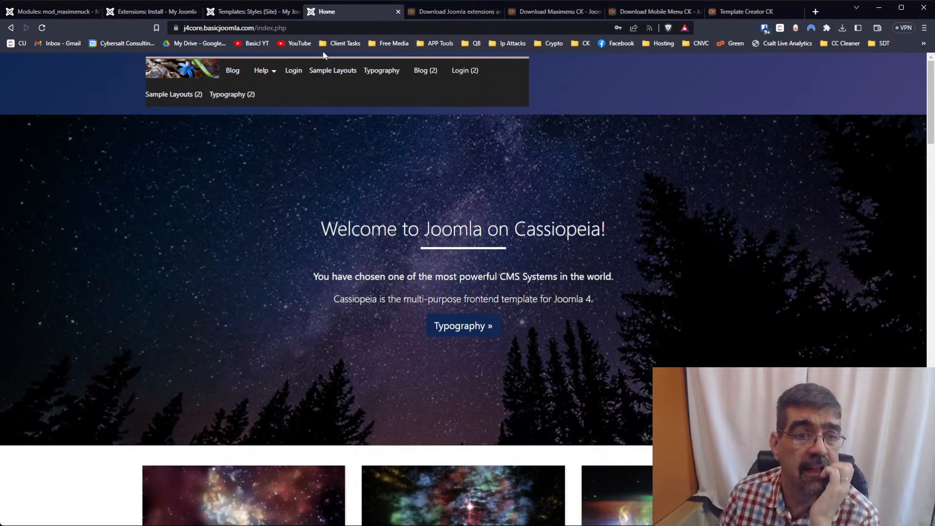
# Examine the module's Source settings and the item list of Main Menu Blog in the menu editor, then exit the editor
pyautogui.click(58, 13)
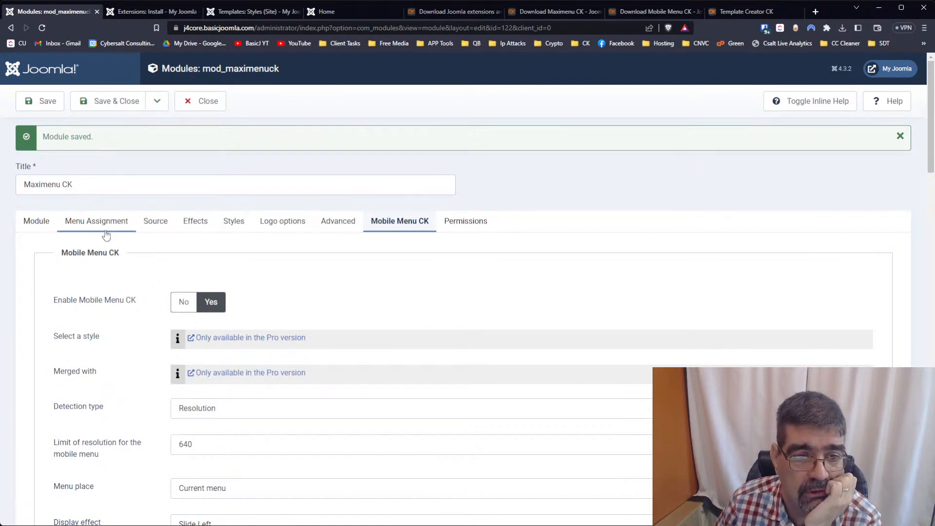
pyautogui.click(156, 223)
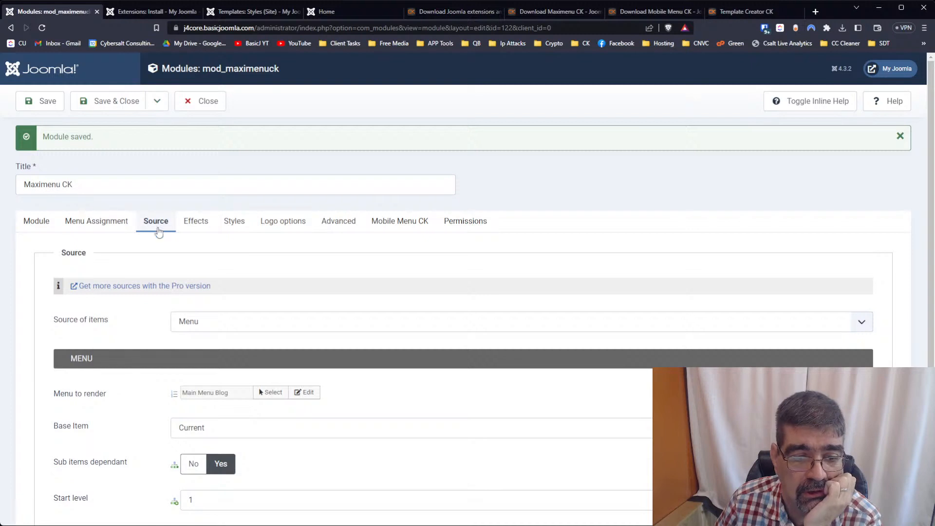
pyautogui.scroll(-2, 504, 370)
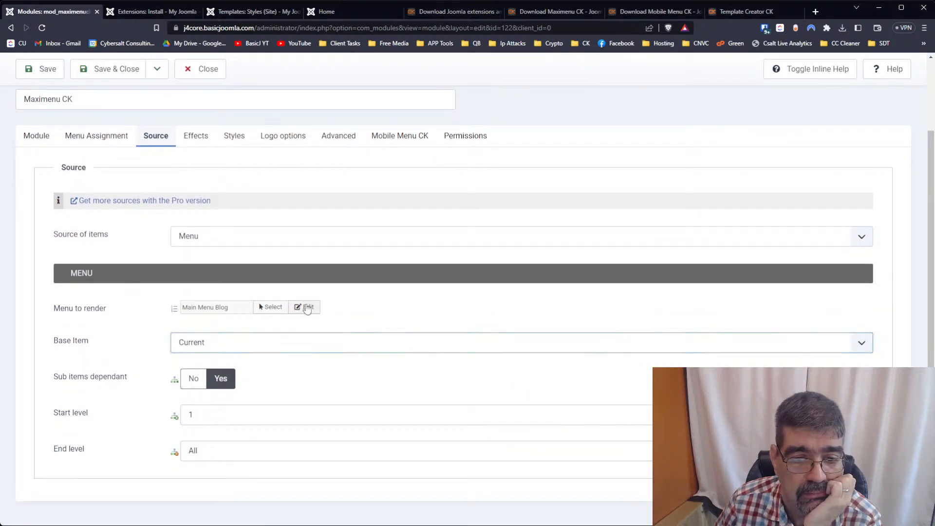
pyautogui.click(308, 308)
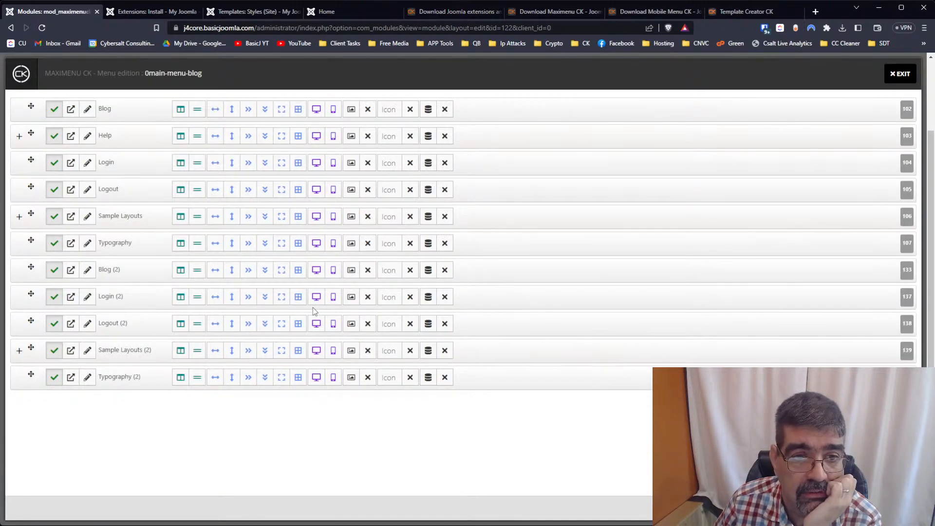
pyautogui.click(909, 79)
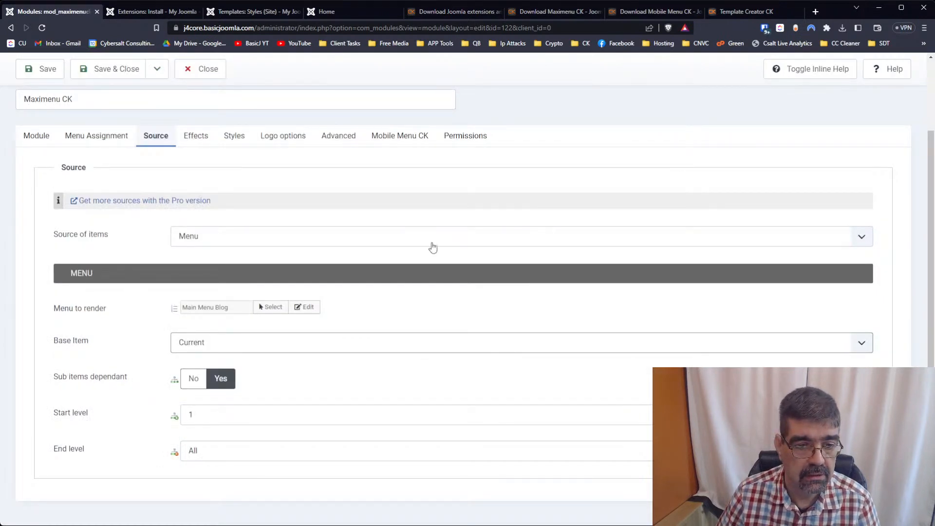
# Review the Main Menu Blog items in the Maximenu CK menu editor and expand the Help item's children
pyautogui.click(304, 307)
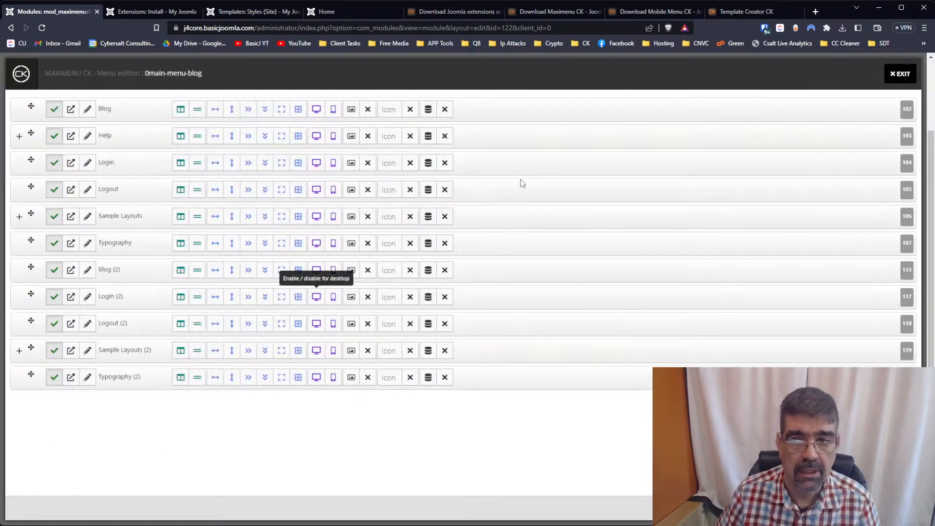
pyautogui.click(902, 73)
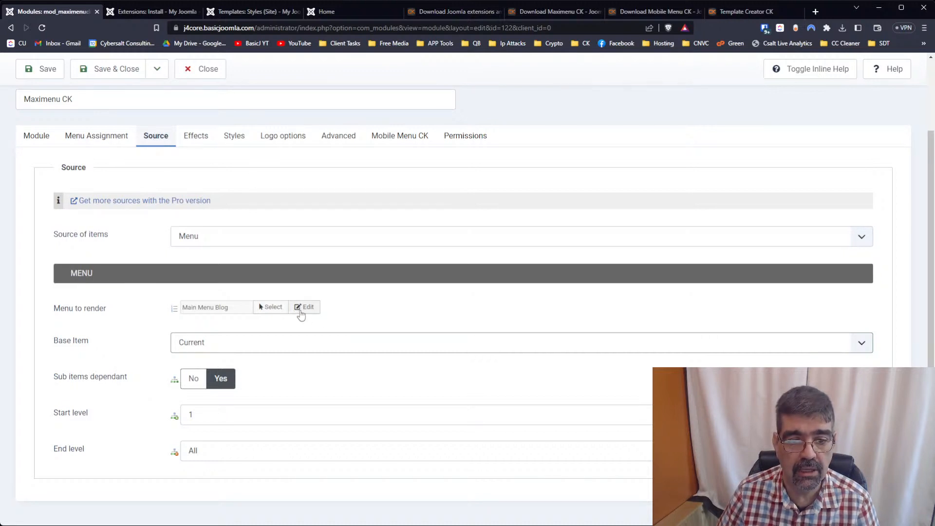
pyautogui.click(307, 308)
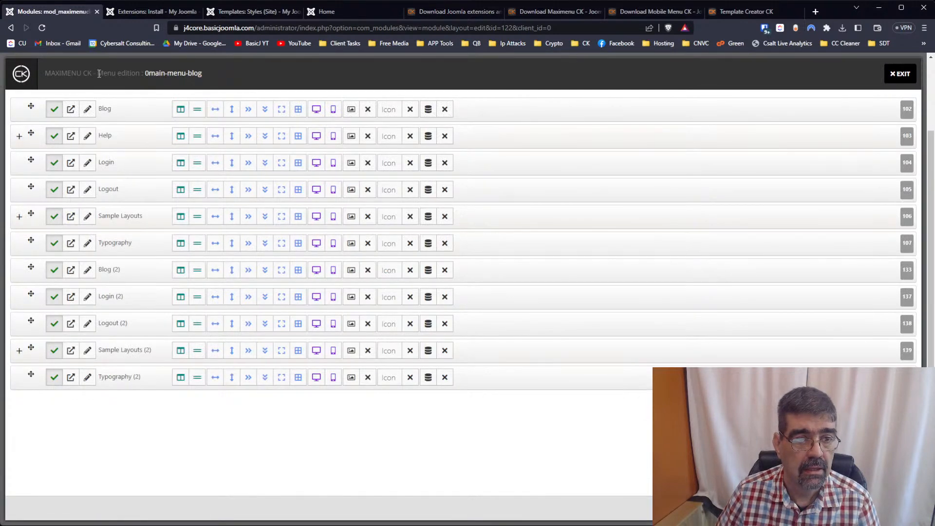
pyautogui.click(19, 135)
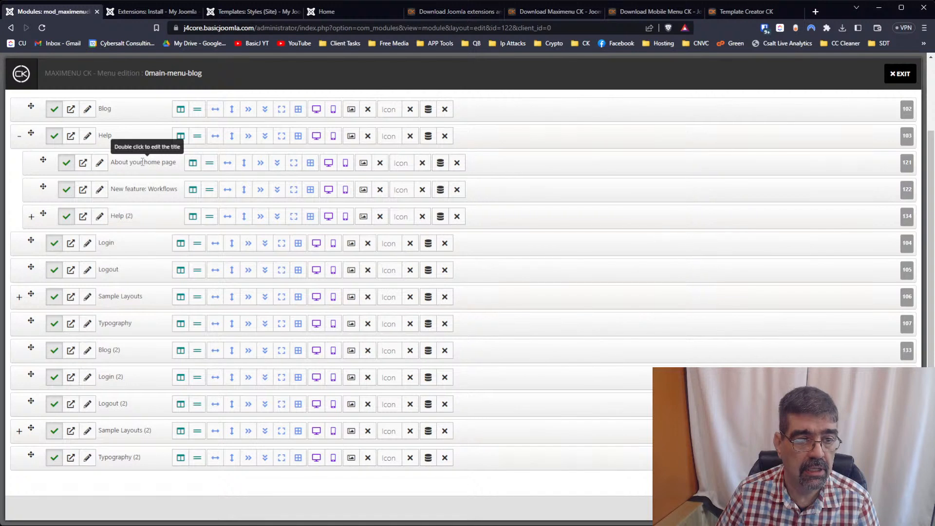
# Try the move handle of Help (2), dismiss the notice, and expand Help (2) to examine its nested items
pyautogui.click(43, 215)
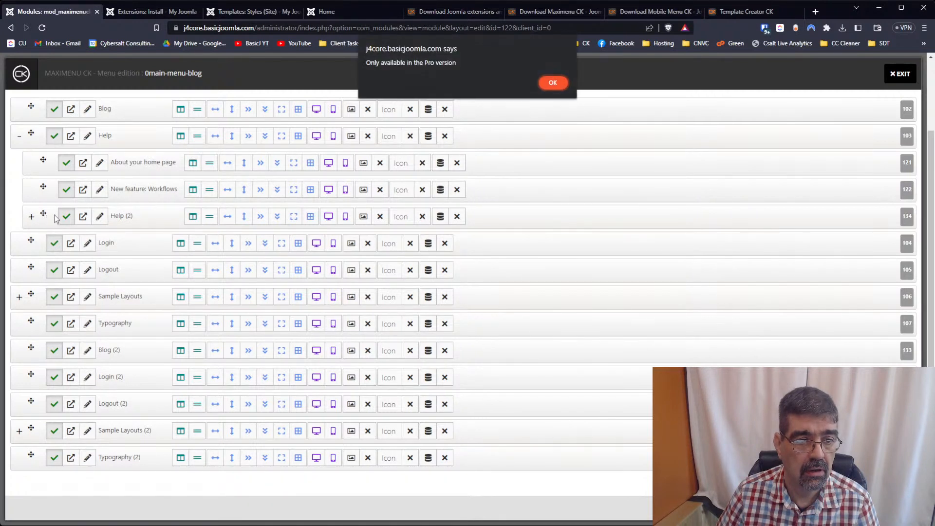
pyautogui.click(561, 84)
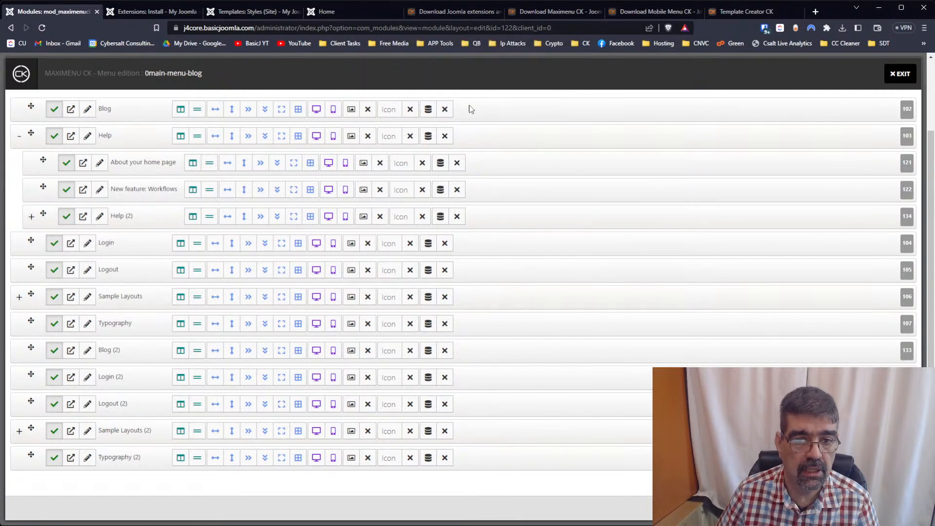
pyautogui.click(31, 219)
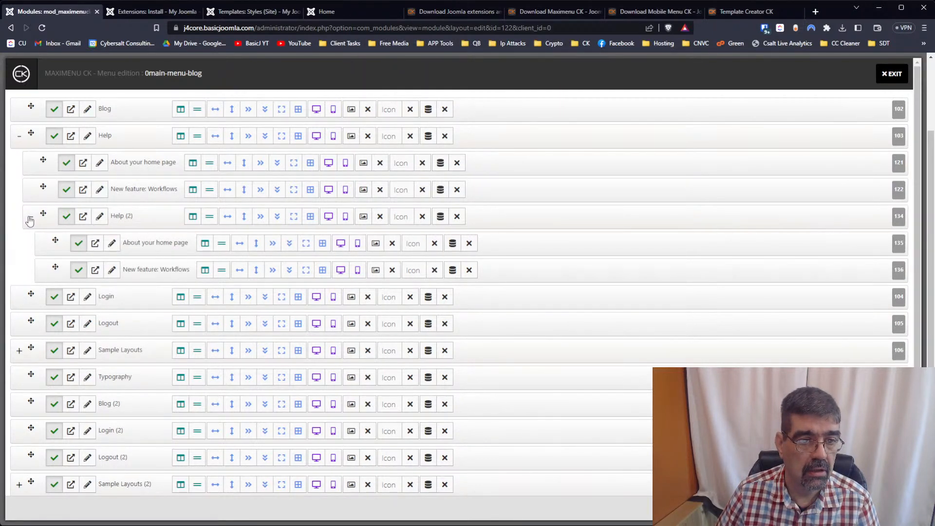
pyautogui.click(29, 219)
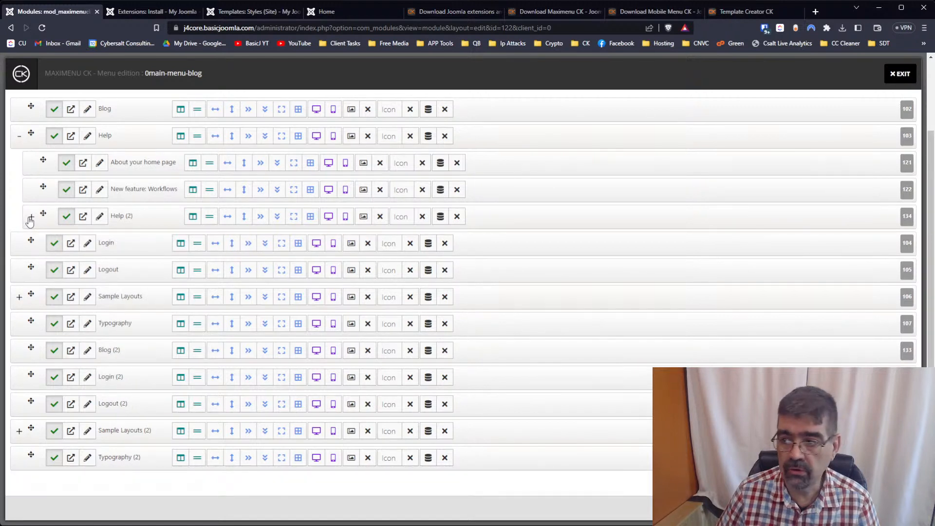
pyautogui.click(29, 219)
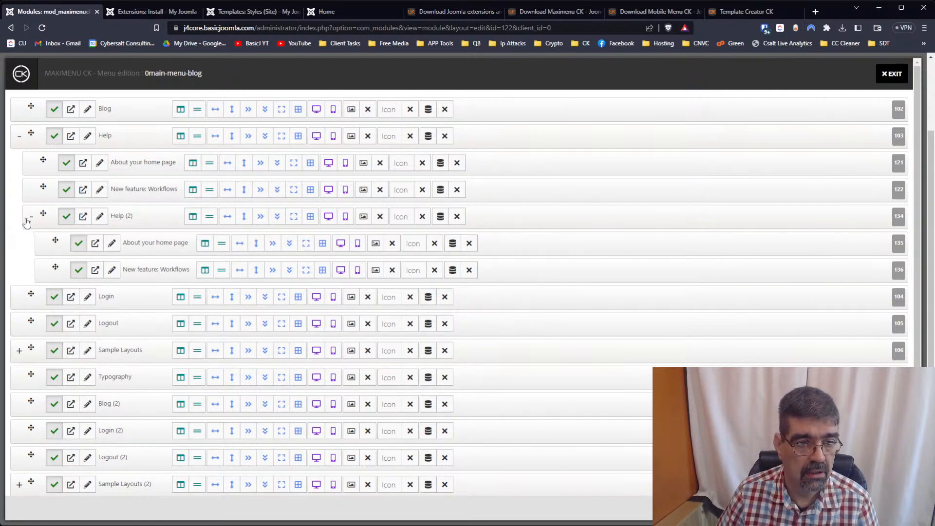
# View the Login menu item's settings and try to reorder the Help (2) item in the Maximenu CK menu editor
pyautogui.click(71, 298)
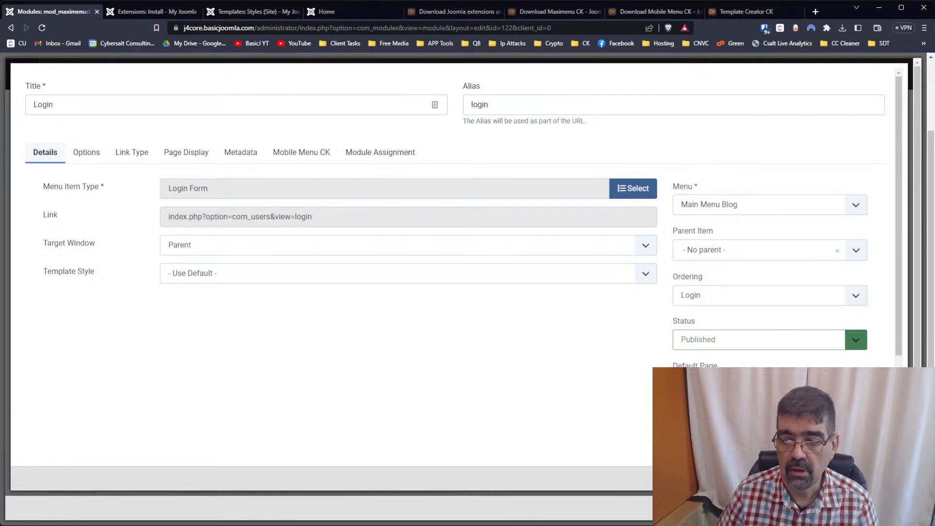
pyautogui.click(884, 478)
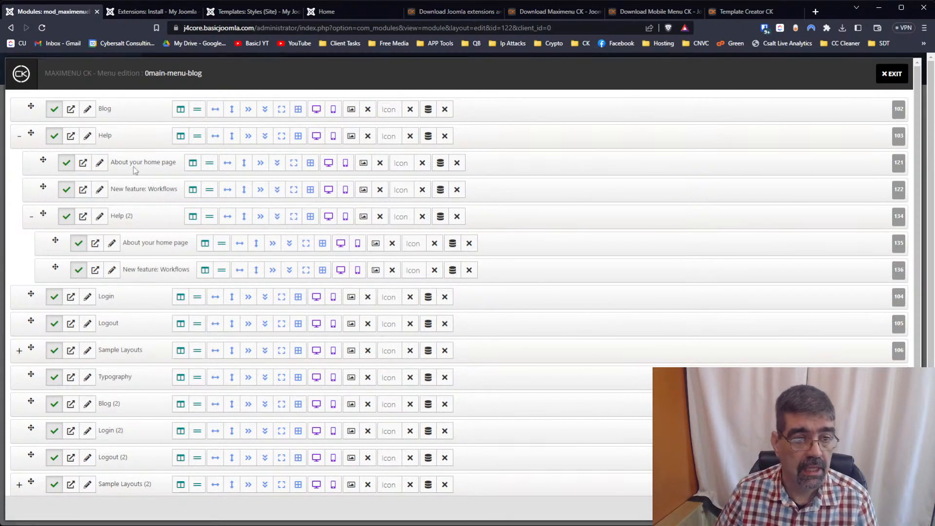
pyautogui.click(43, 215)
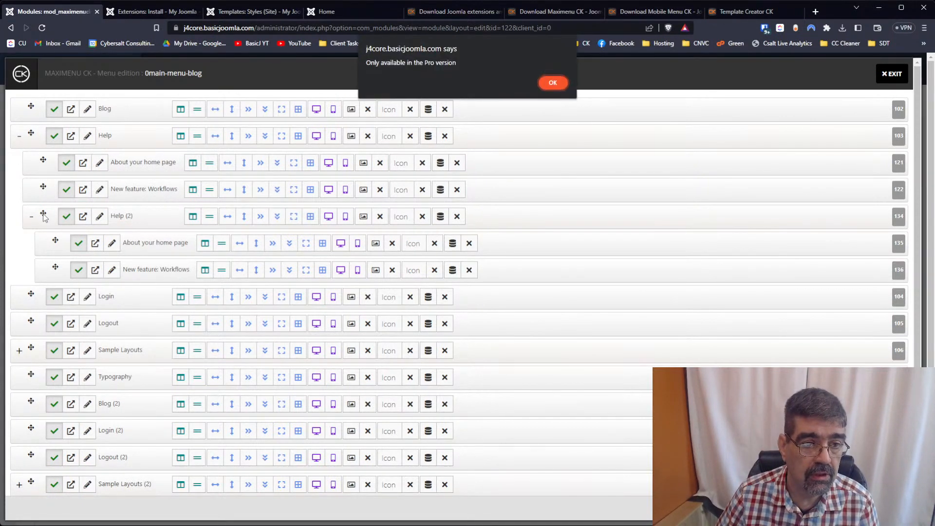
pyautogui.click(552, 83)
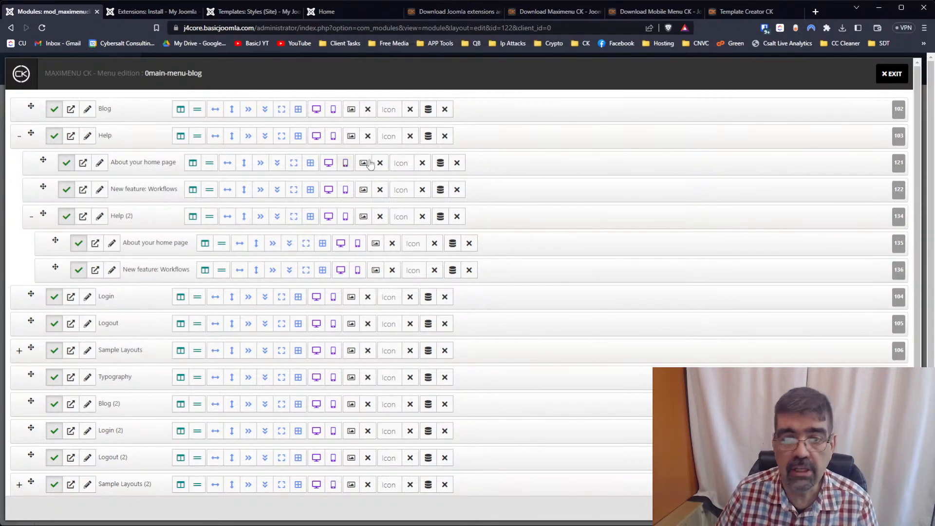
# Install the downloaded Maximenu CK package on the open extension installation page
pyautogui.click(131, 11)
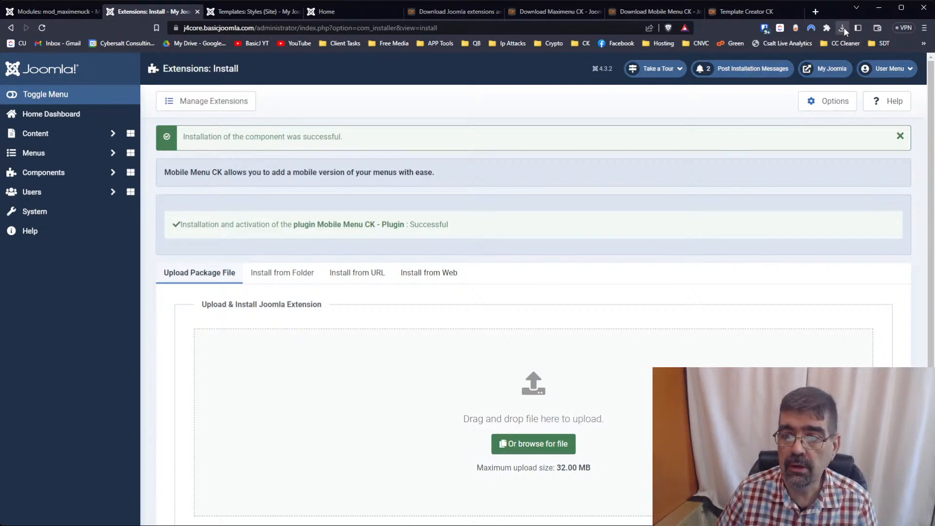
pyautogui.moveTo(772, 102); pyautogui.dragTo(510, 416)
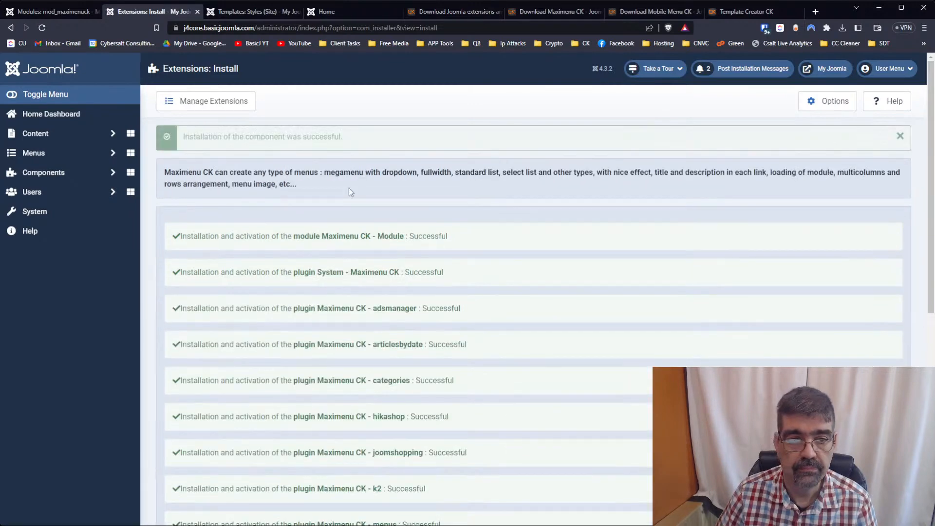
# Reload the Maximenu CK module page and try to reorder the Logout item in the menu editor
pyautogui.click(58, 16)
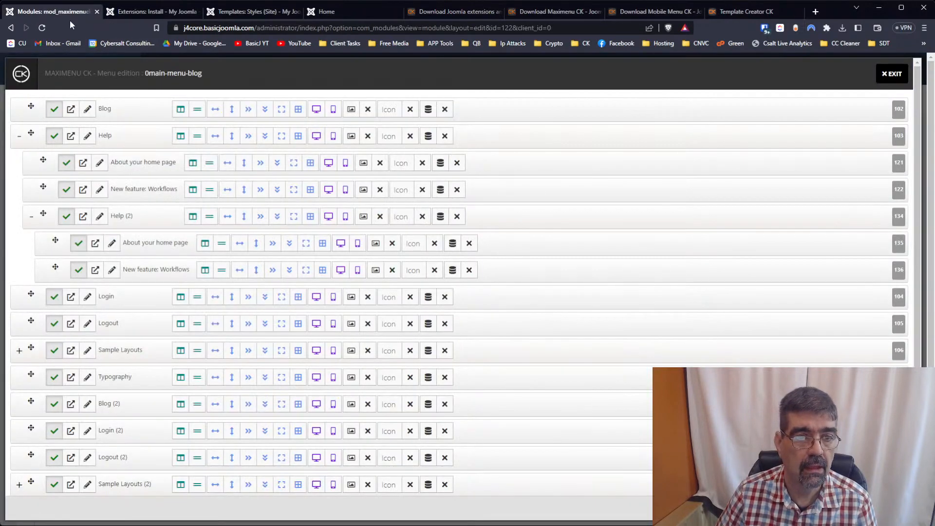
pyautogui.click(43, 28)
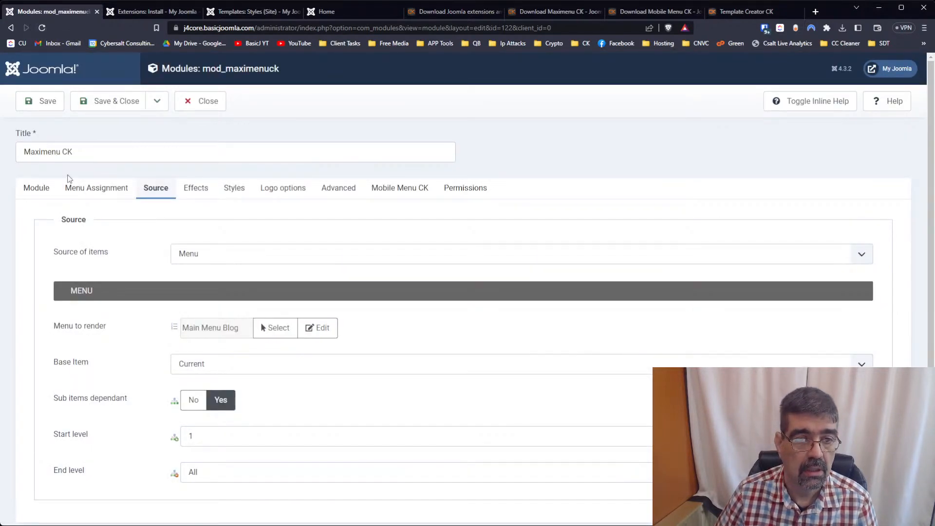
pyautogui.click(324, 336)
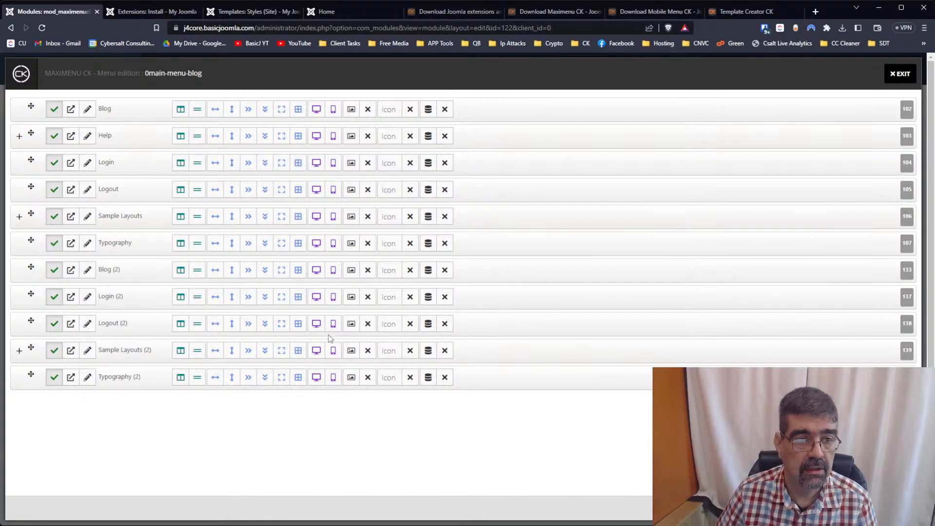
pyautogui.click(32, 189)
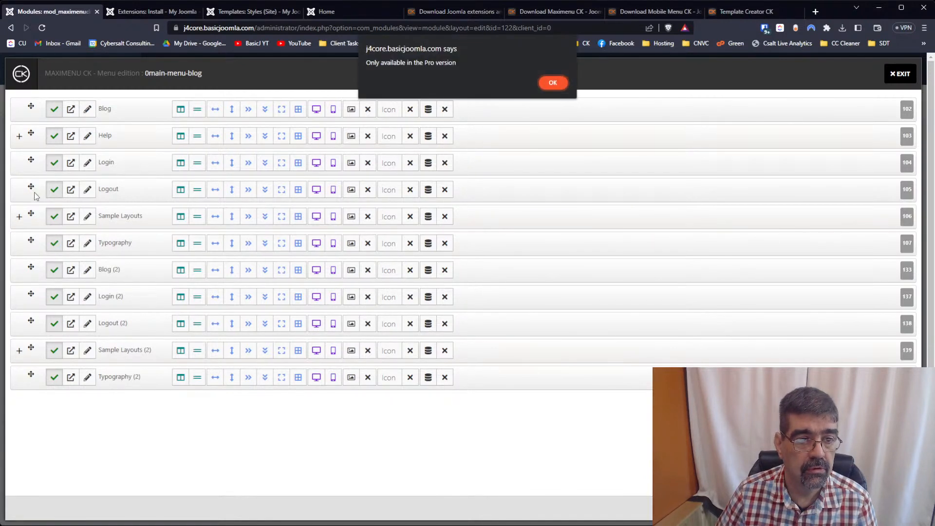
pyautogui.click(551, 82)
pyautogui.click(897, 78)
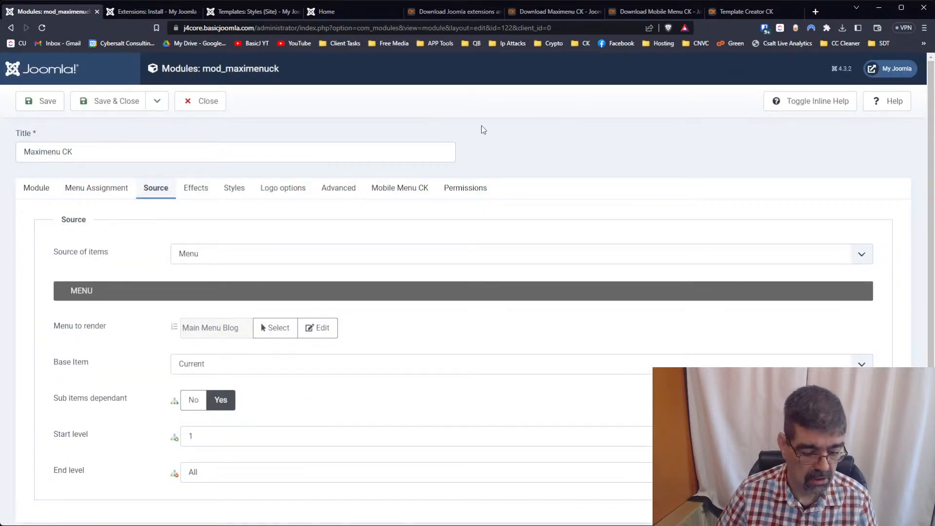
# Refresh the module page once more and try to reorder the Blog (2) and Blog items in the menu editor
pyautogui.press('F5')
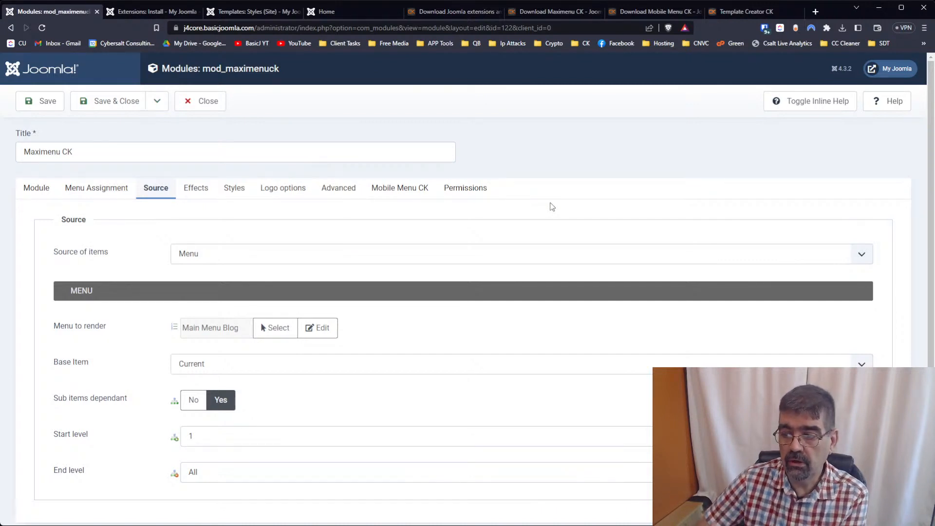
pyautogui.click(312, 328)
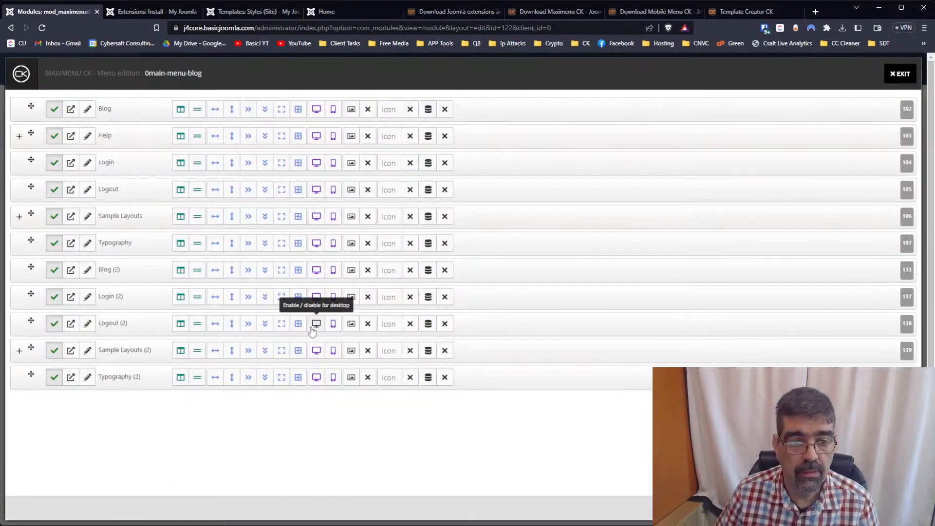
pyautogui.click(32, 270)
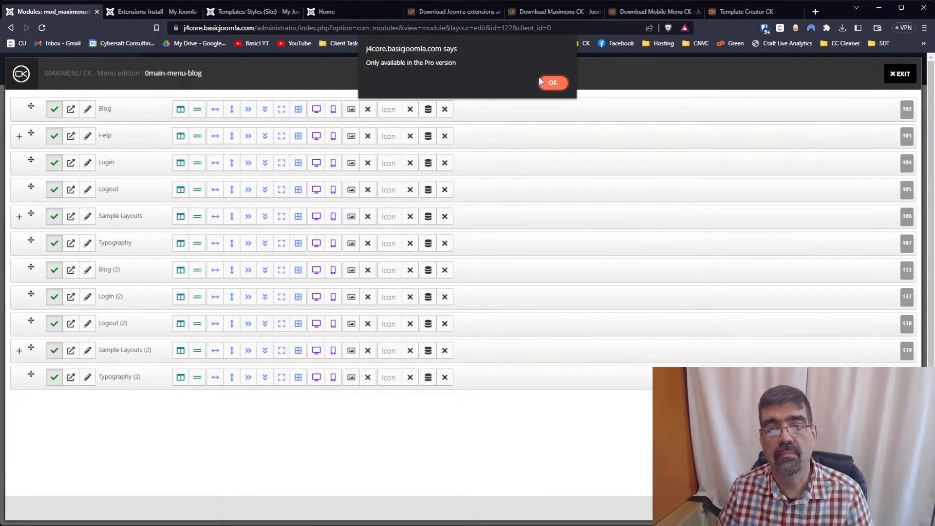
pyautogui.click(551, 82)
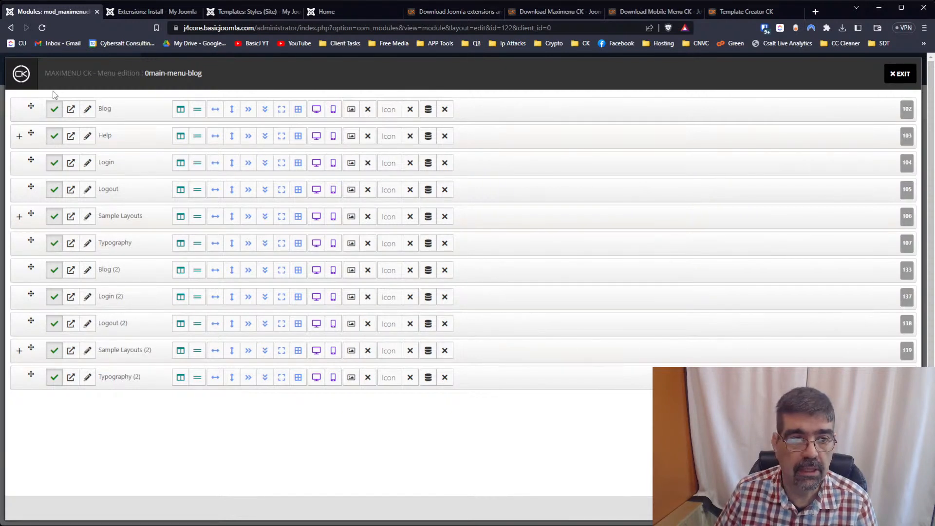
pyautogui.click(31, 107)
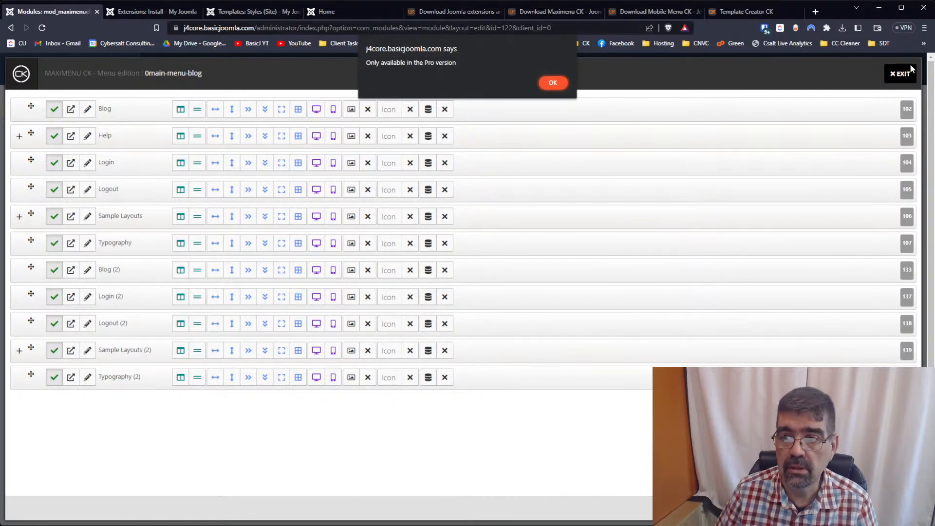
pyautogui.click(552, 84)
pyautogui.click(900, 74)
# Return to the site modules list, clear its search filter and sort the modules by descending ID
pyautogui.click(200, 102)
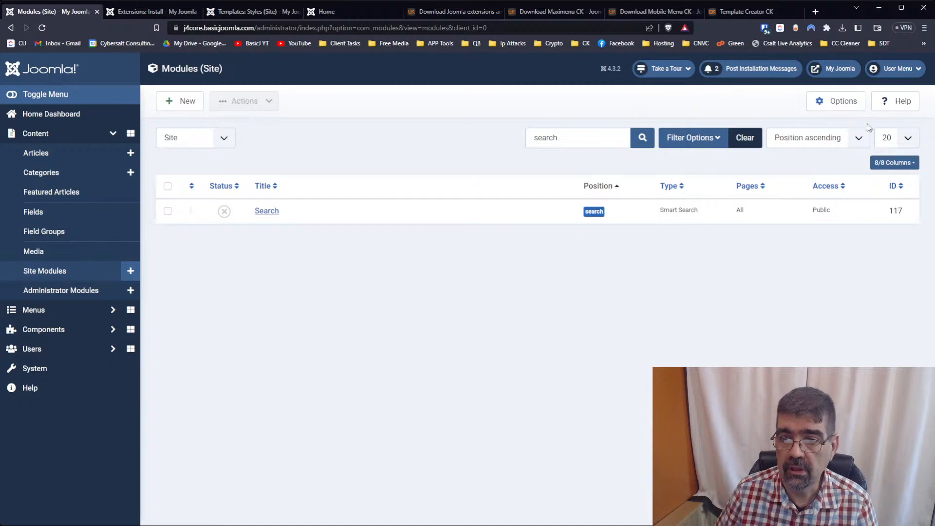
pyautogui.click(750, 140)
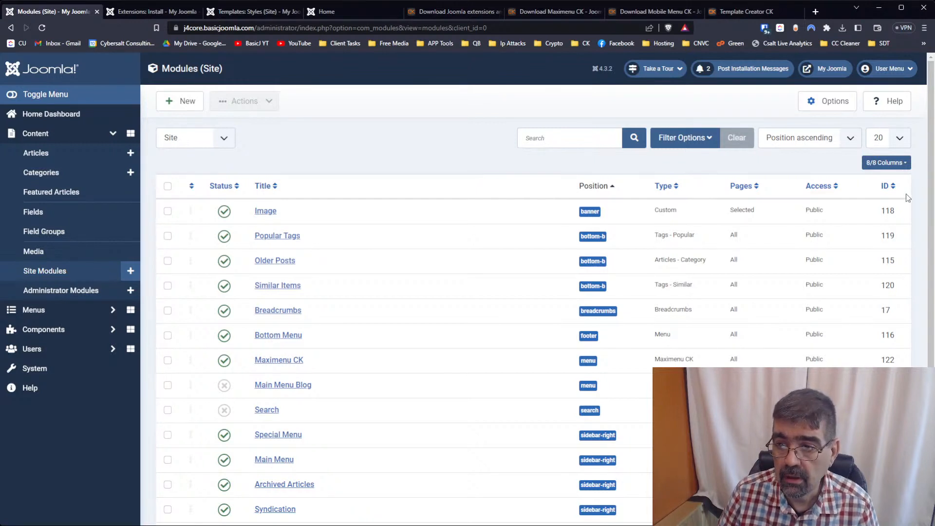
pyautogui.click(893, 188)
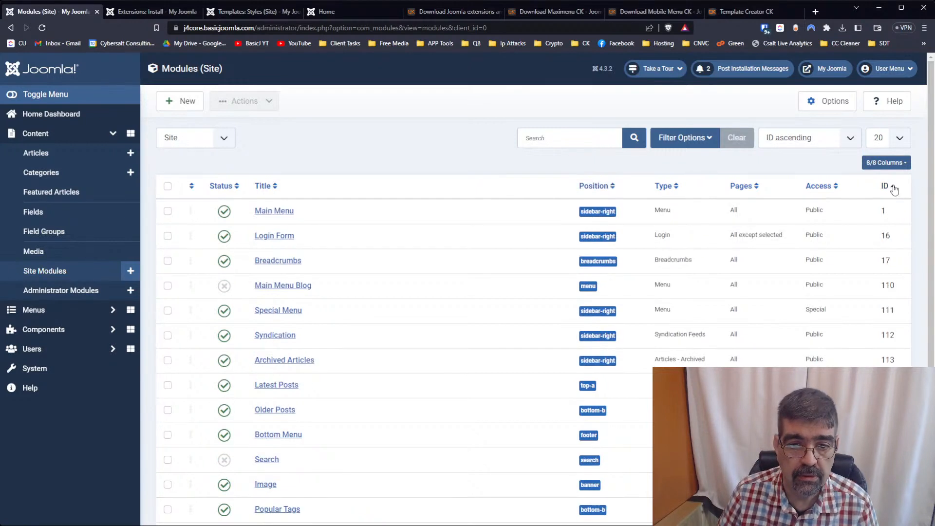
pyautogui.click(894, 188)
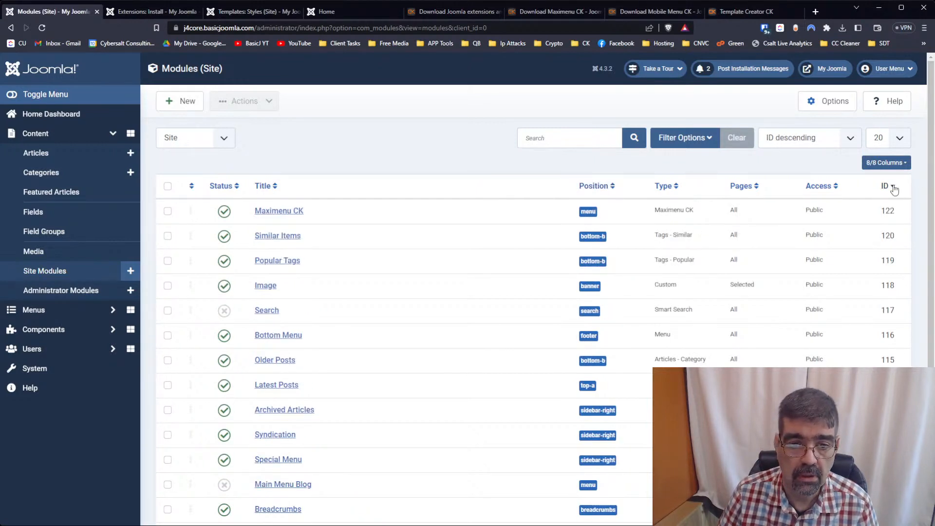
# Reopen the Maximenu CK module and try to reorder the Sample Layouts item in its menu editor
pyautogui.click(282, 211)
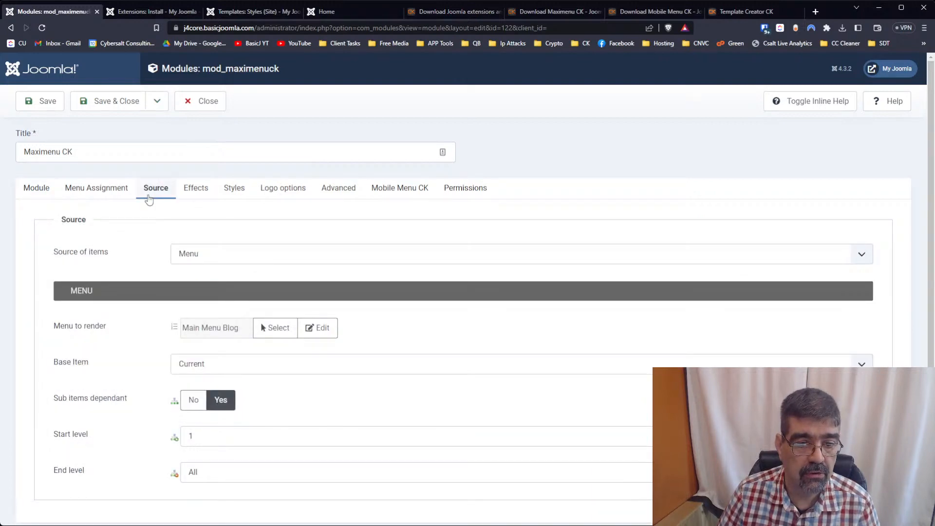
pyautogui.click(317, 327)
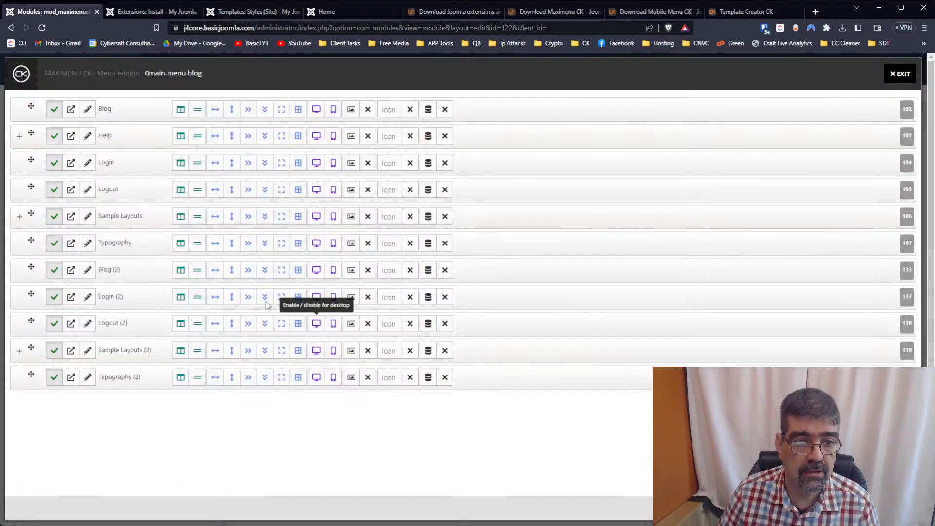
pyautogui.click(31, 217)
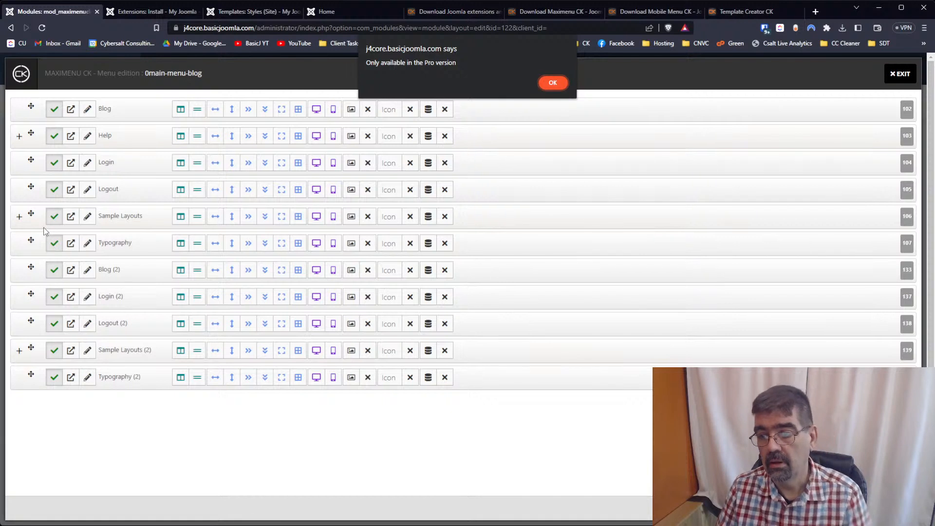
pyautogui.click(556, 81)
pyautogui.click(899, 79)
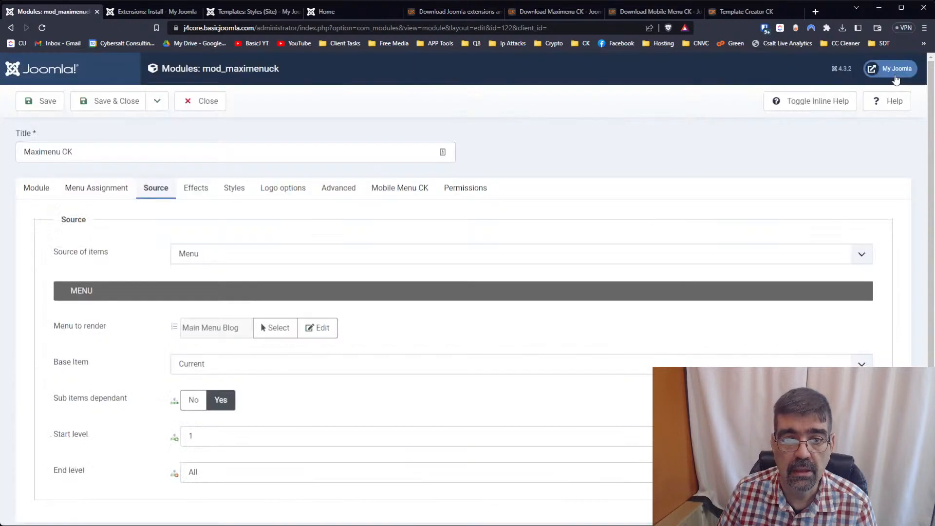
pyautogui.click(195, 103)
# Download Extensions Manager CK from the JoomlaCK extensions download page
pyautogui.click(724, 12)
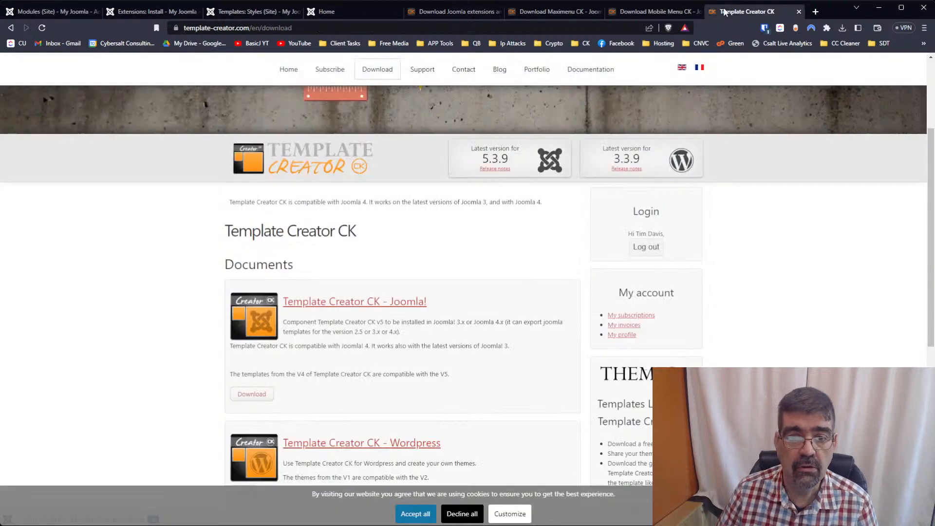
pyautogui.click(655, 12)
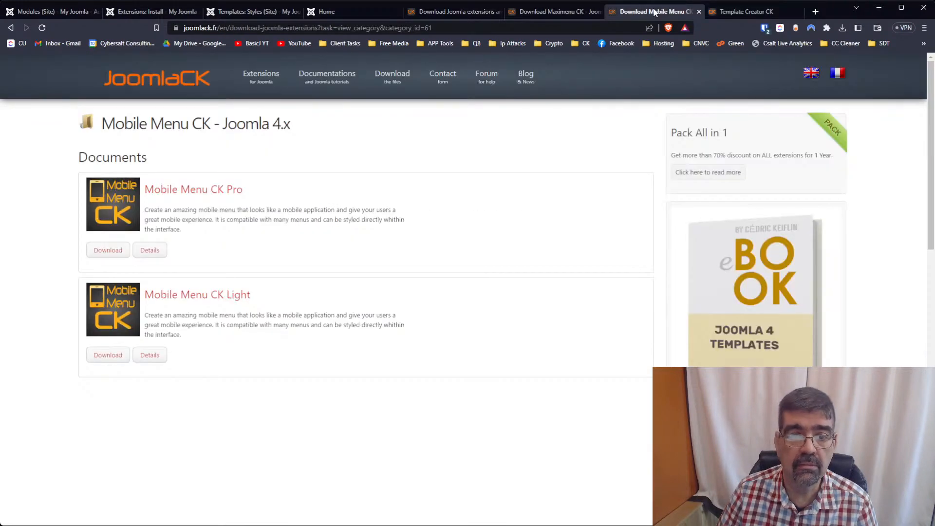
pyautogui.click(468, 15)
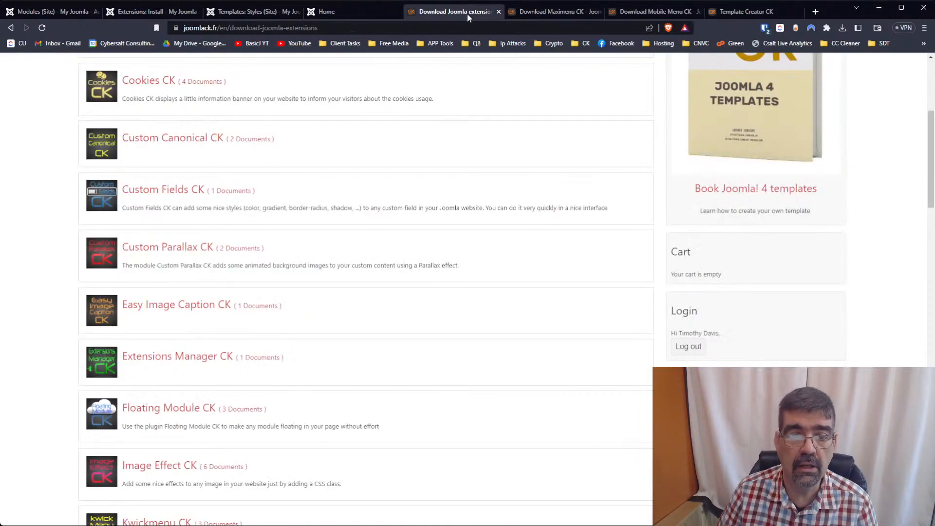
pyautogui.click(190, 362)
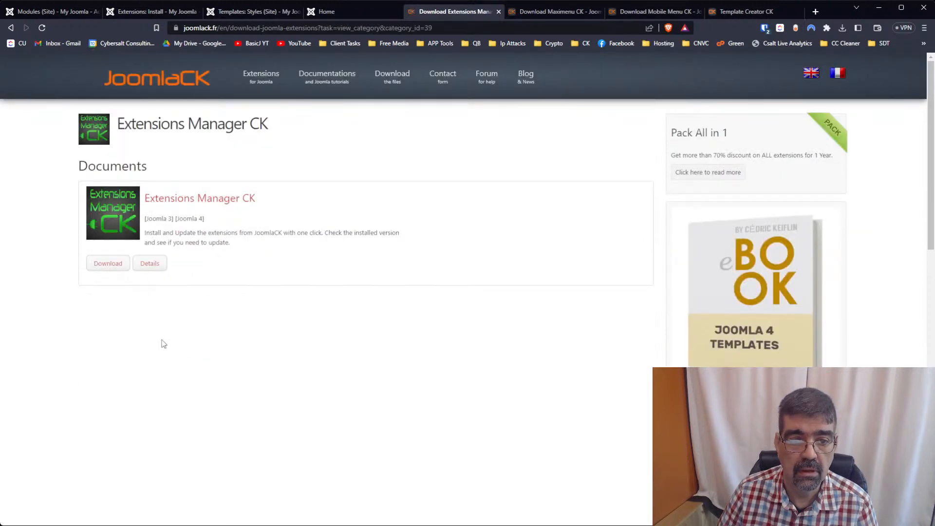
pyautogui.click(117, 270)
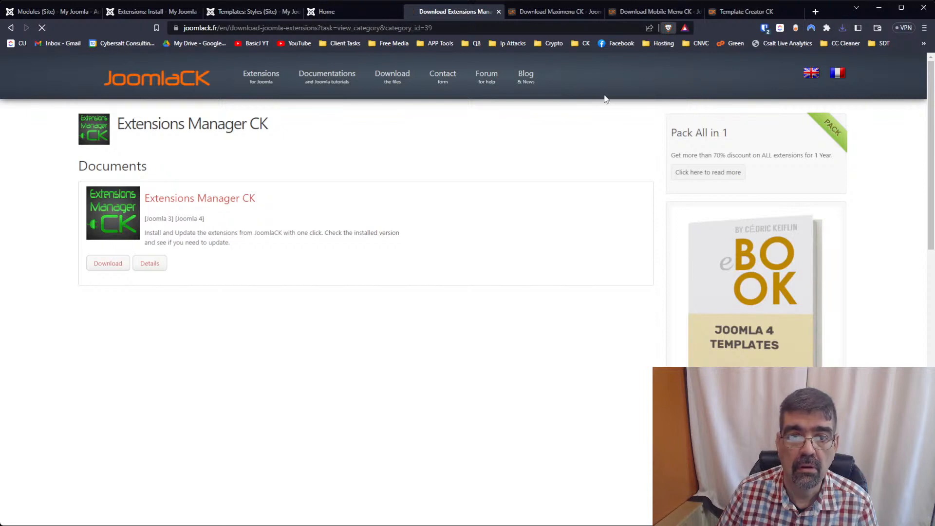
# Install the downloaded Extensions Manager CK package in Joomla and open the Extensions Manager CK component
pyautogui.click(138, 13)
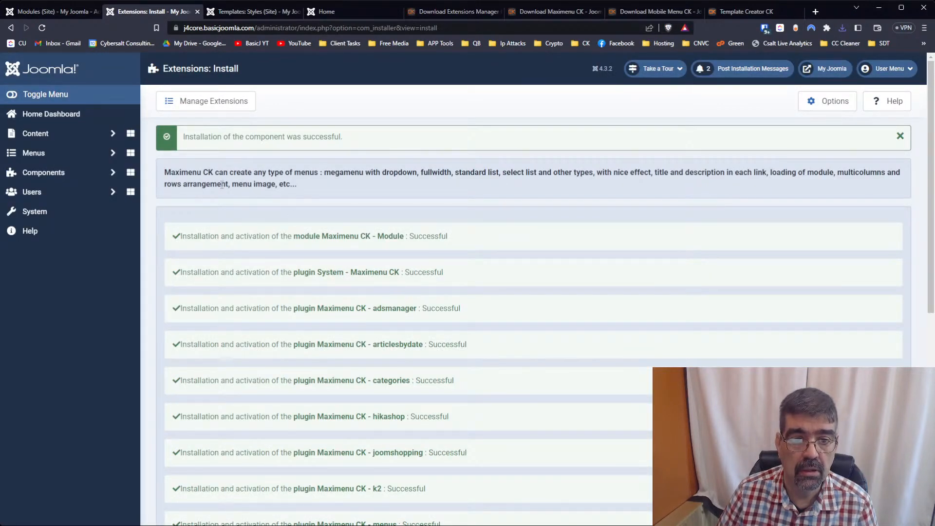
pyautogui.scroll(-3, 396, 185)
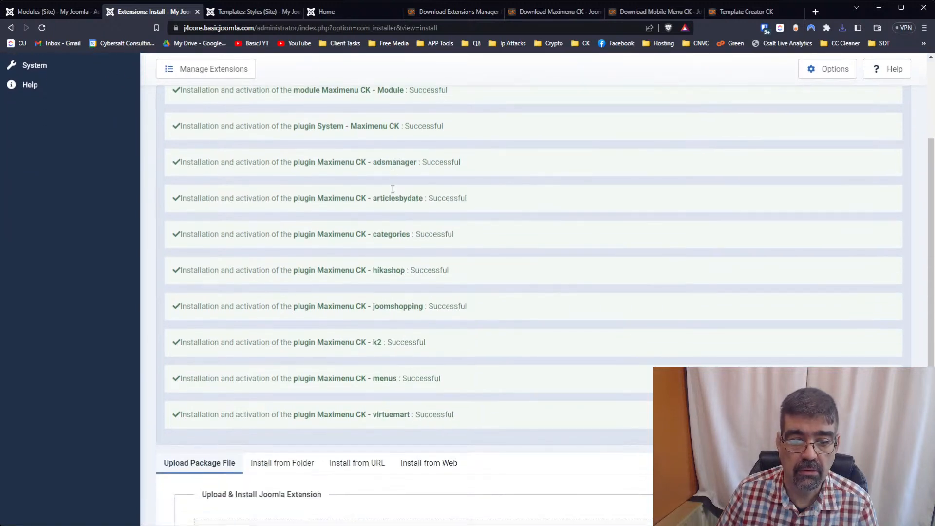
pyautogui.scroll(-4, 392, 192)
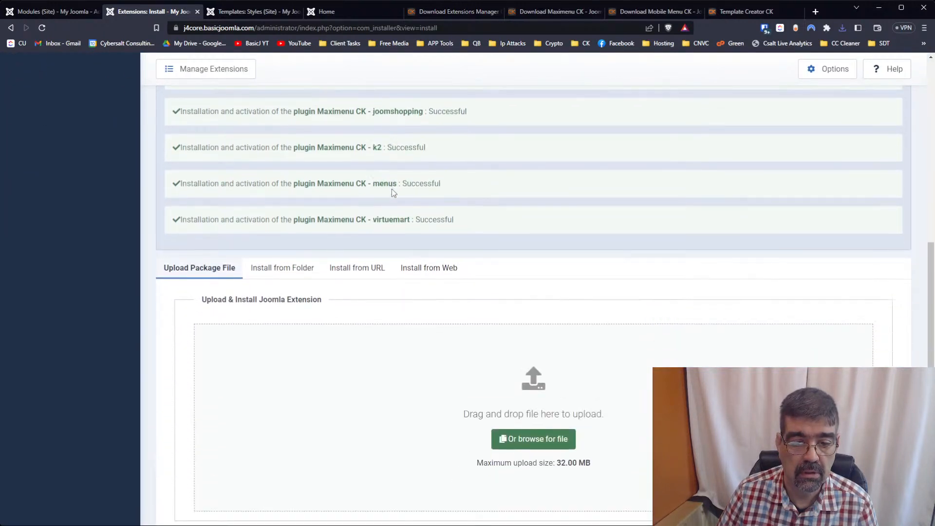
pyautogui.click(842, 29)
pyautogui.moveTo(789, 68); pyautogui.dragTo(481, 399)
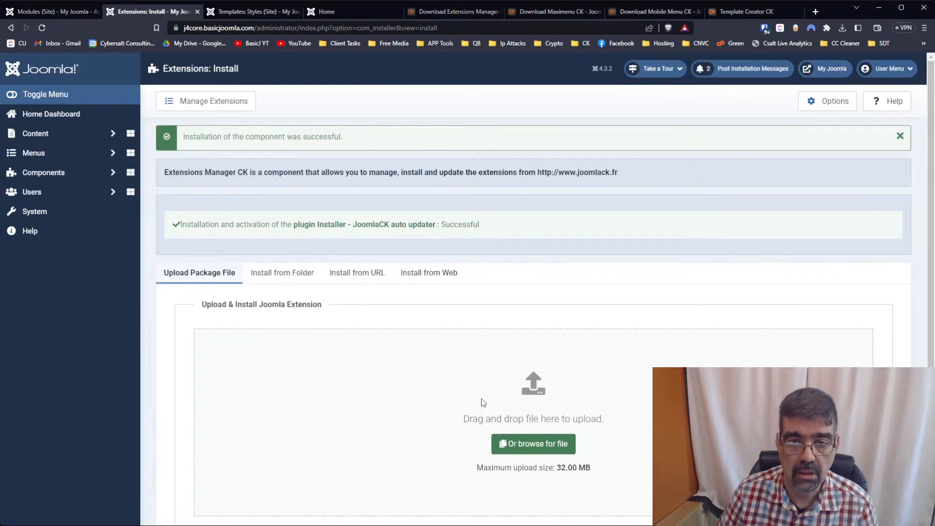
pyautogui.click(43, 172)
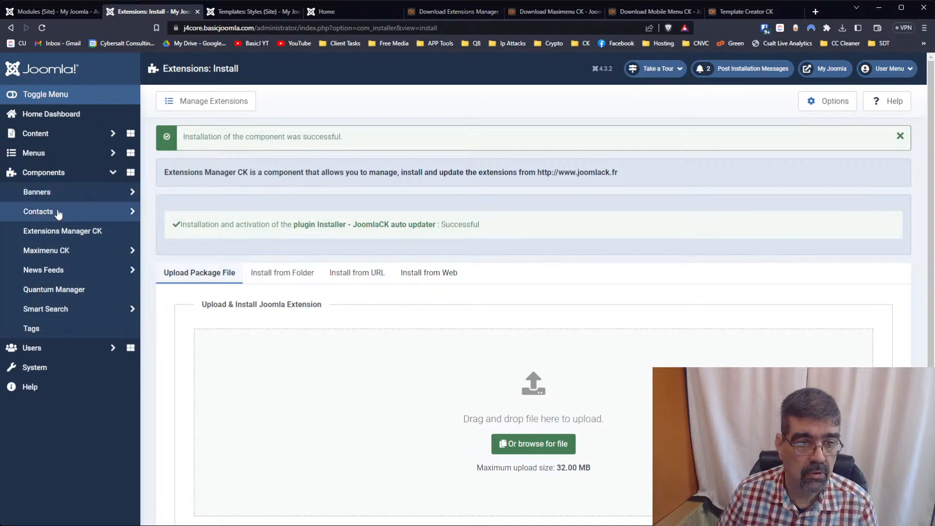
pyautogui.click(64, 231)
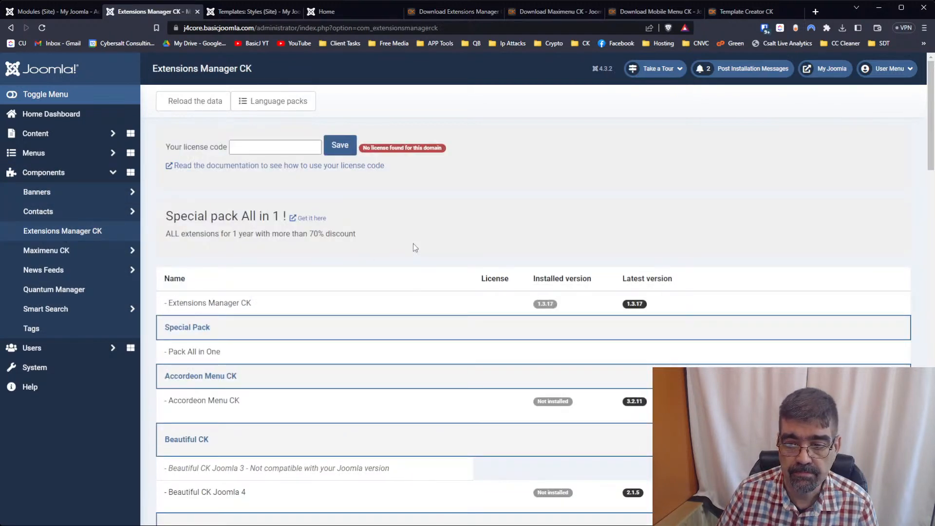
# Examine the Extensions Manager CK list for the license status and the installed and latest versions of Maximenu CK
pyautogui.scroll(-4, 414, 248)
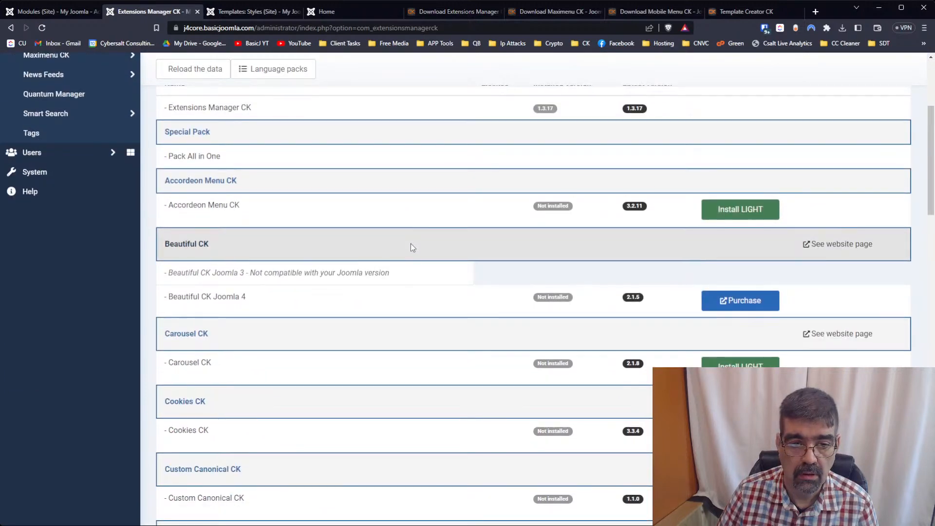
pyautogui.scroll(-6, 411, 246)
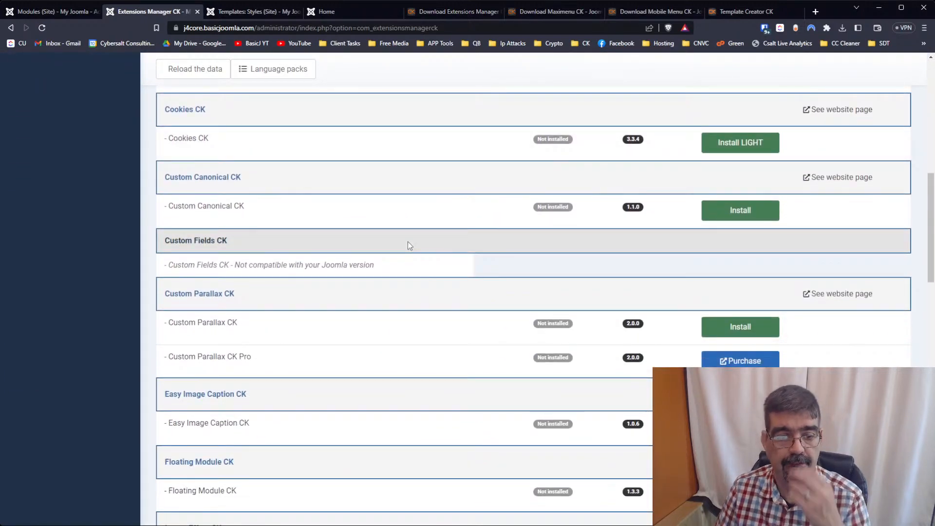
pyautogui.scroll(-6, 408, 242)
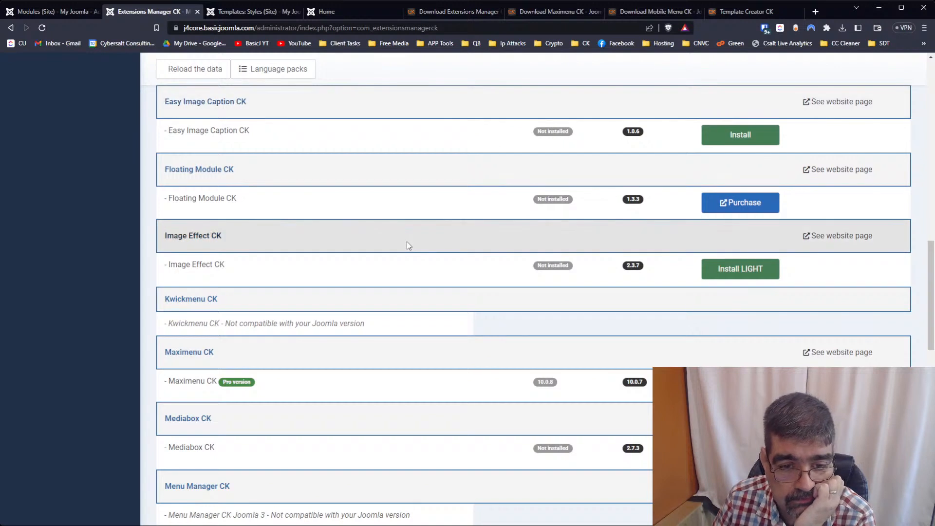
pyautogui.scroll(-2, 399, 214)
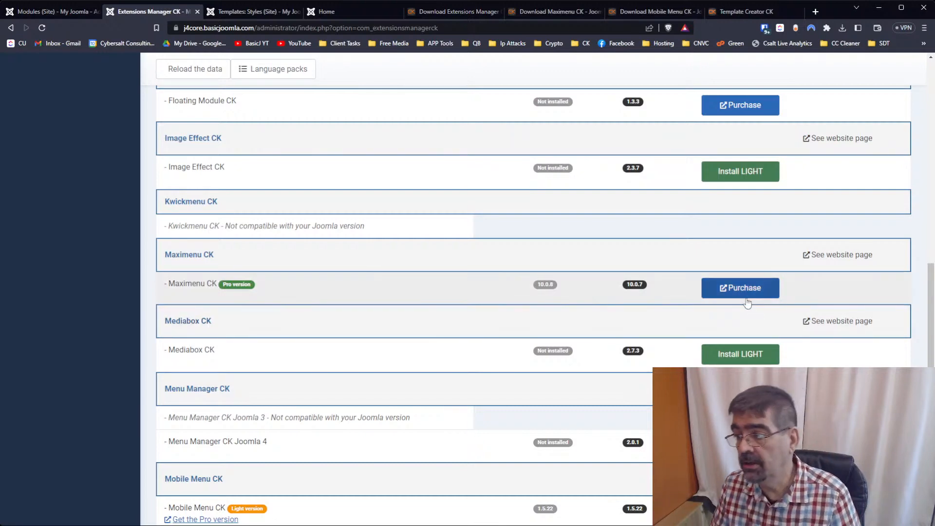
pyautogui.scroll(15, 505, 274)
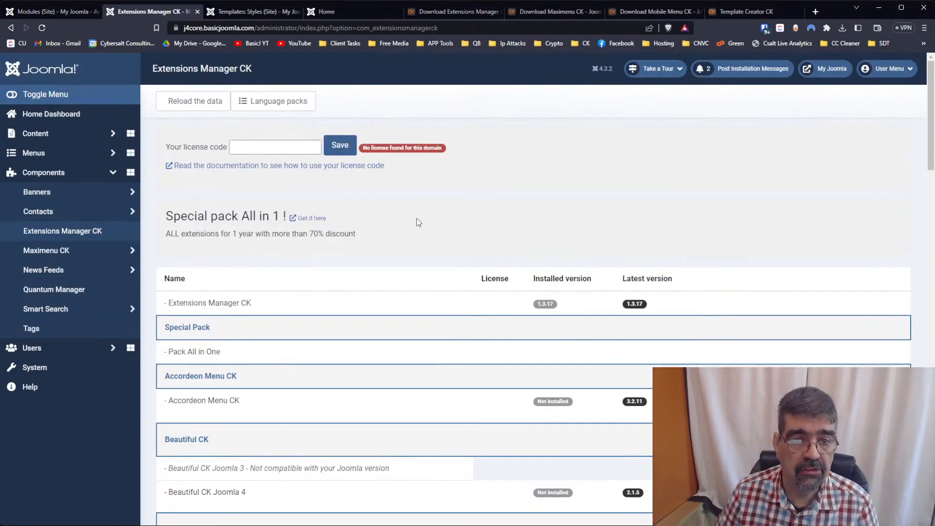
pyautogui.click(270, 148)
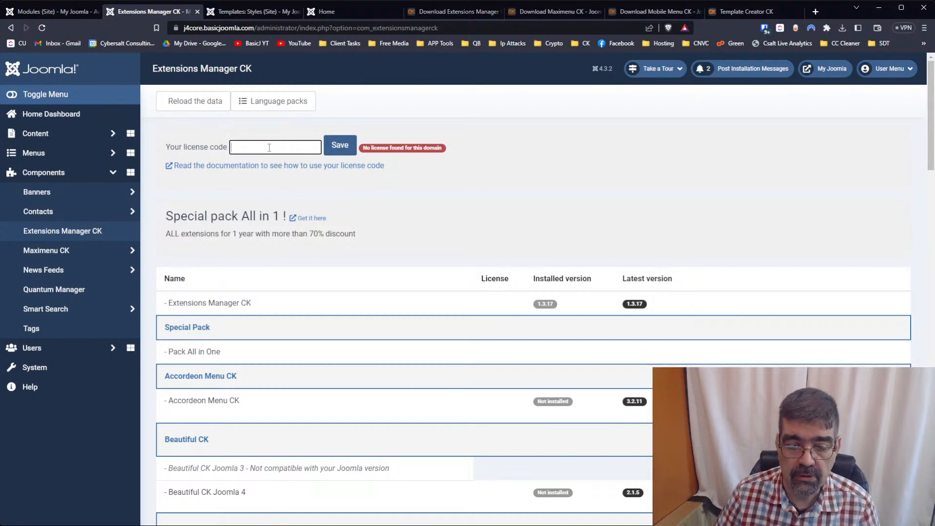
pyautogui.scroll(-20, 371, 241)
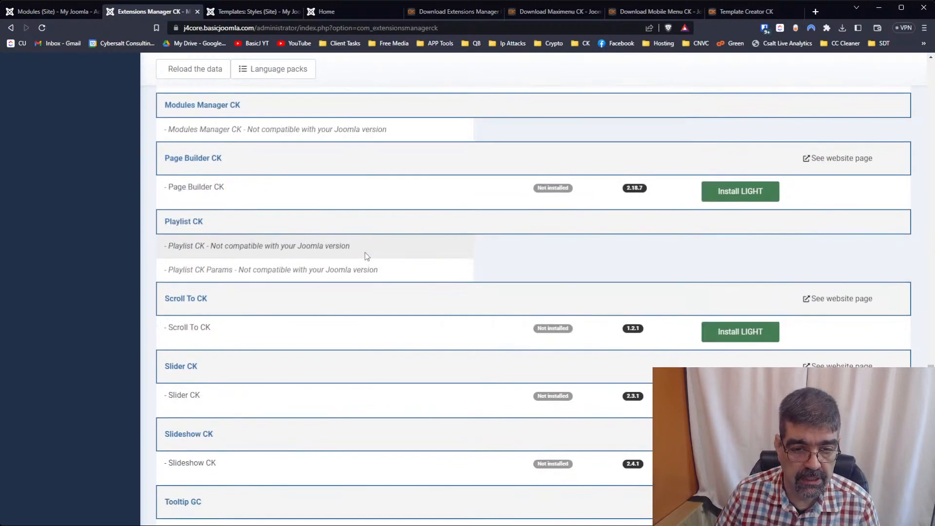
pyautogui.scroll(-4, 364, 246)
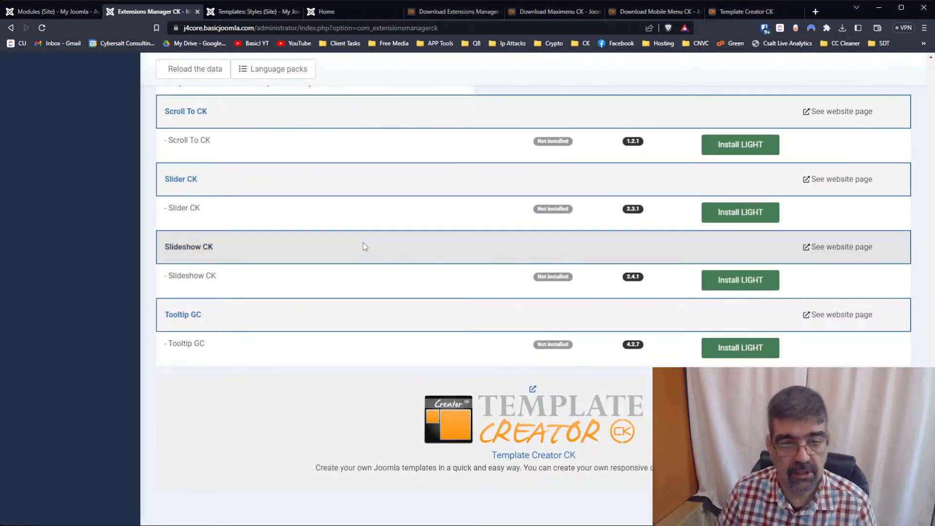
pyautogui.scroll(10, 367, 245)
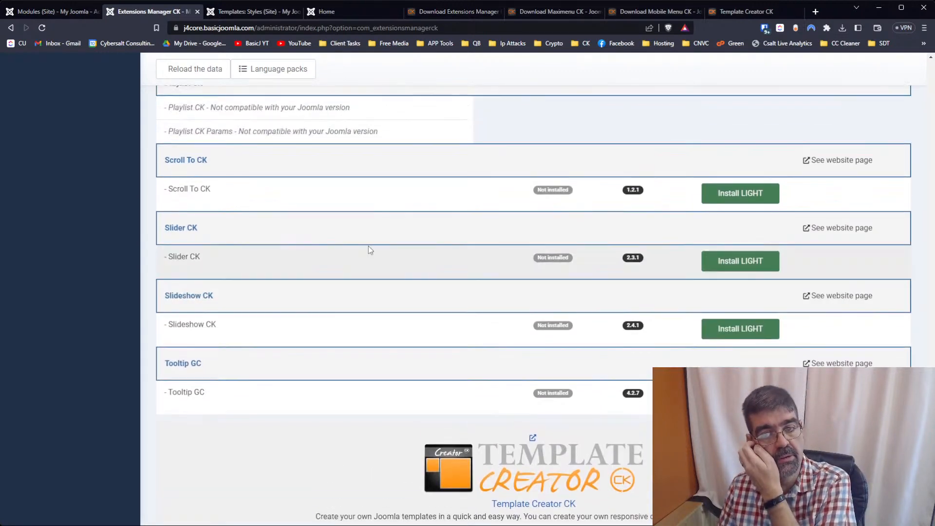
pyautogui.scroll(15, 373, 244)
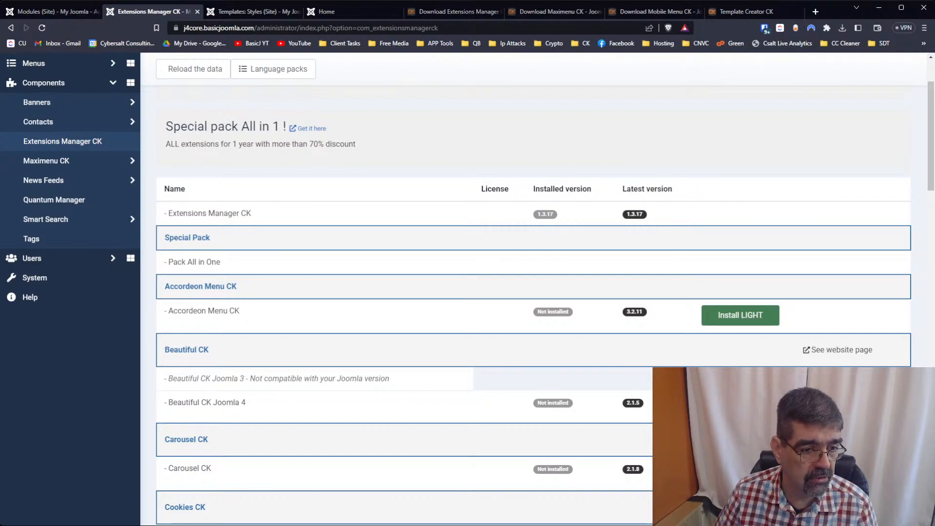
pyautogui.scroll(2, 346, 253)
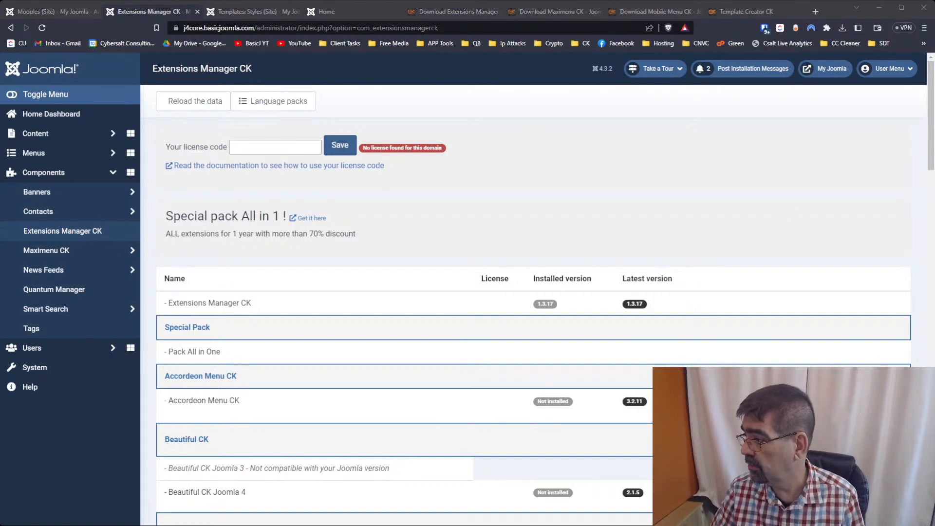
# Paste the license code into the Extensions Manager CK license field and save it
pyautogui.hotkey('alt', 'Tab')
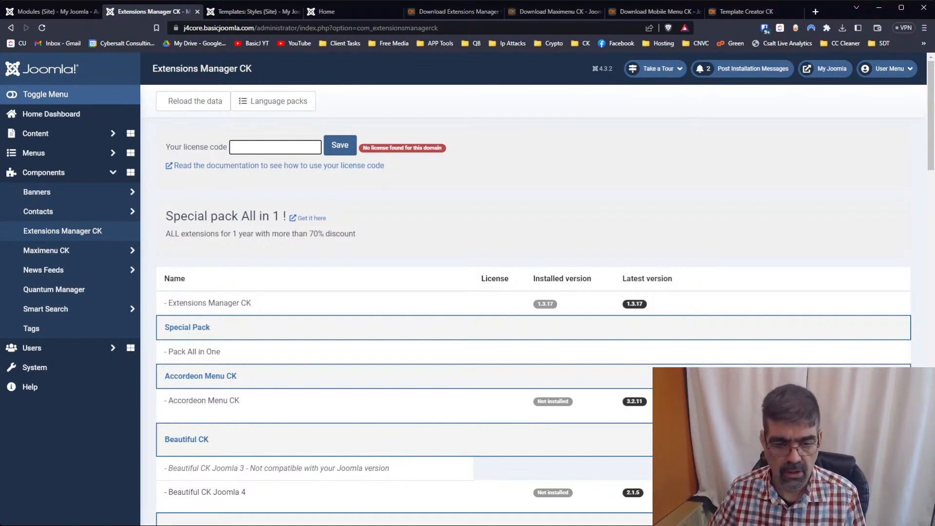
pyautogui.hotkey('alt', 'Tab')
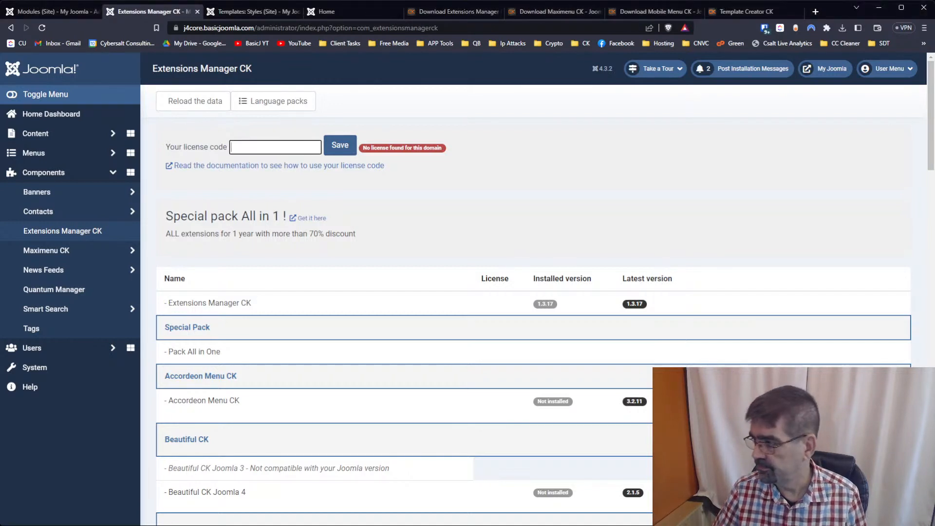
pyautogui.click(276, 148)
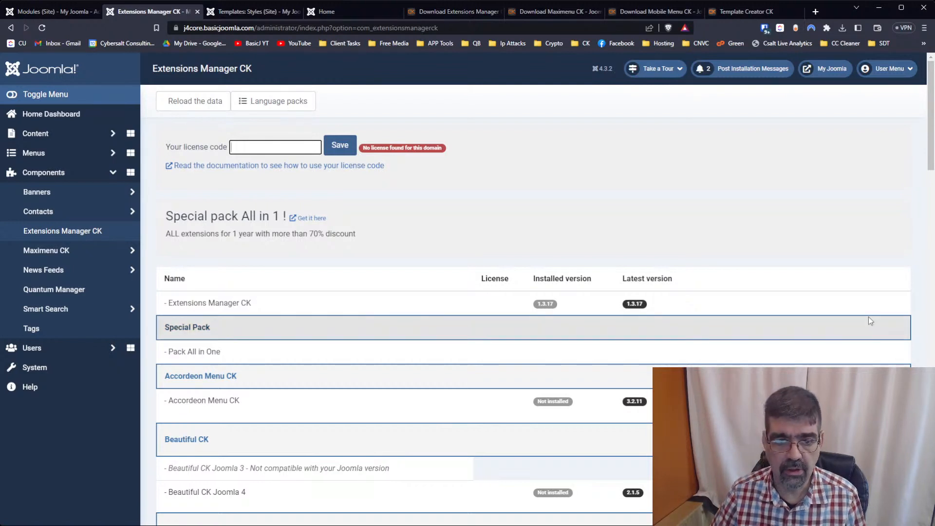
pyautogui.scroll(-6, 773, 287)
pyautogui.scroll(-4, 783, 273)
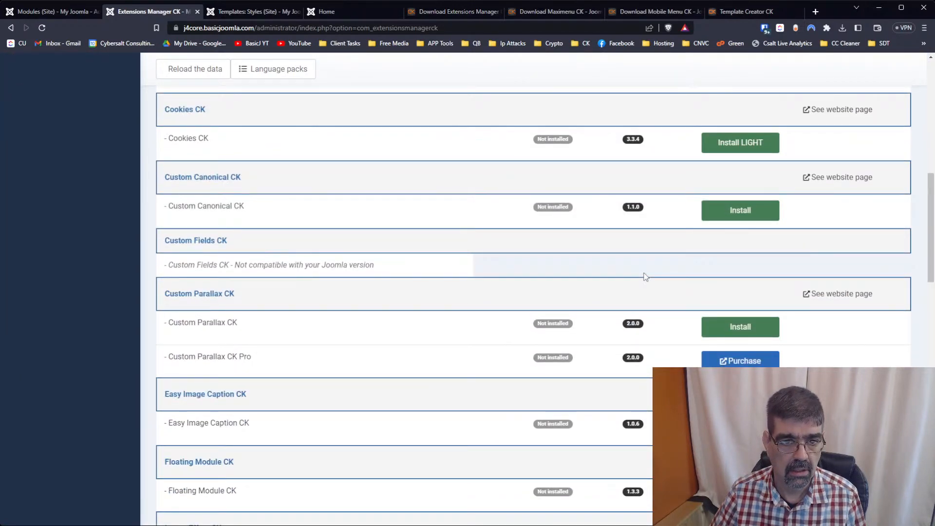
pyautogui.scroll(-4, 644, 276)
pyautogui.scroll(-2, 584, 277)
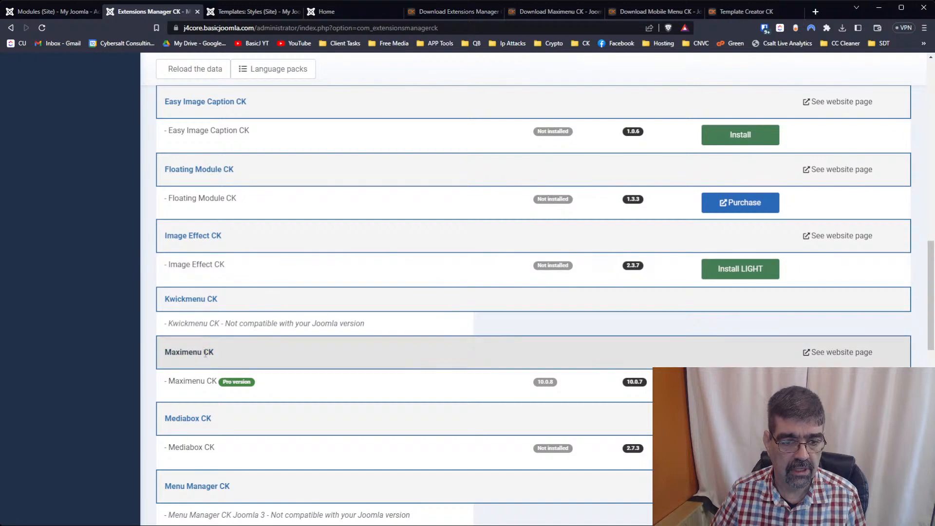
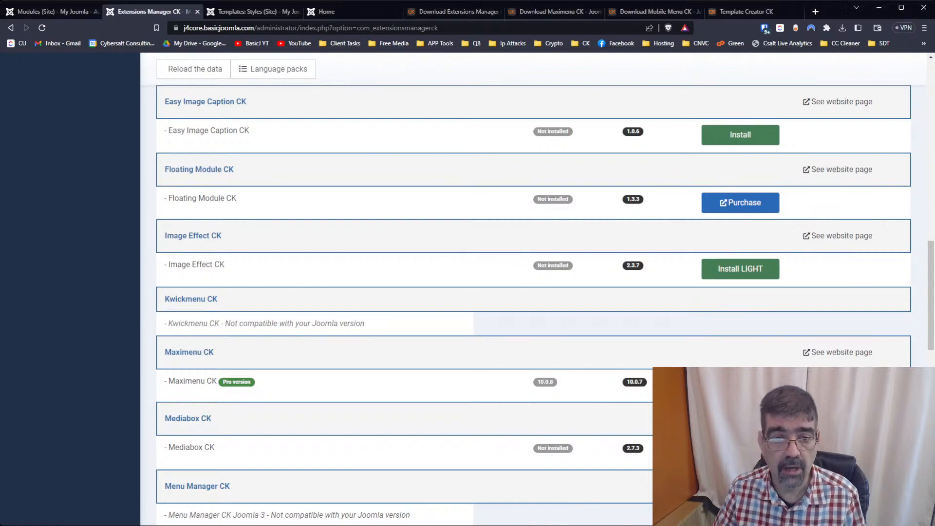
pyautogui.scroll(12, 222, 113)
pyautogui.scroll(3, 222, 113)
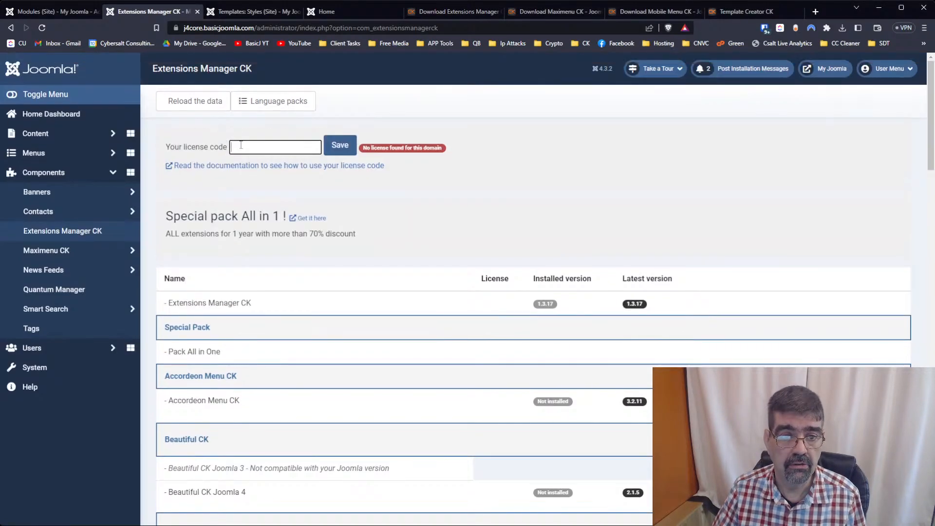
pyautogui.click(284, 147)
pyautogui.hotkey('ctrl', 'v')
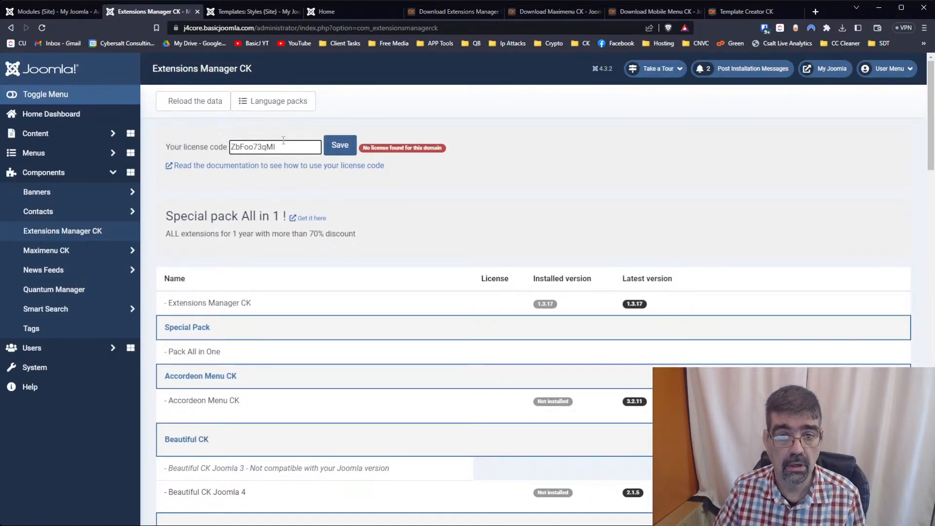
pyautogui.click(350, 146)
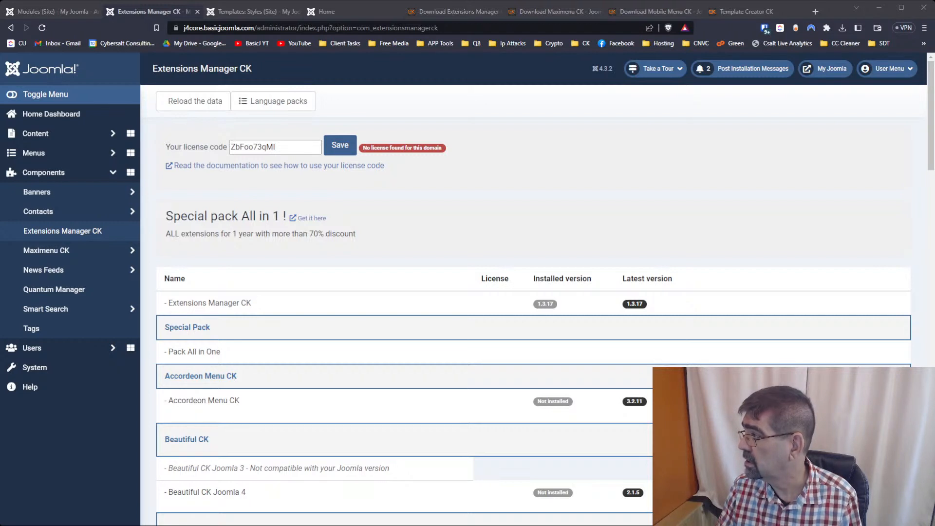
pyautogui.click(212, 32)
pyautogui.click(227, 31)
pyautogui.moveTo(276, 30); pyautogui.dragTo(184, 30)
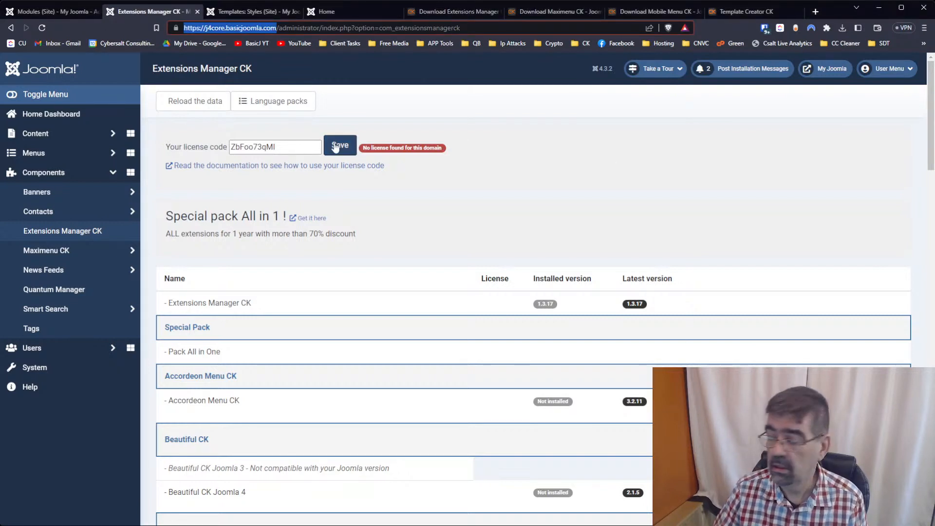
pyautogui.click(187, 102)
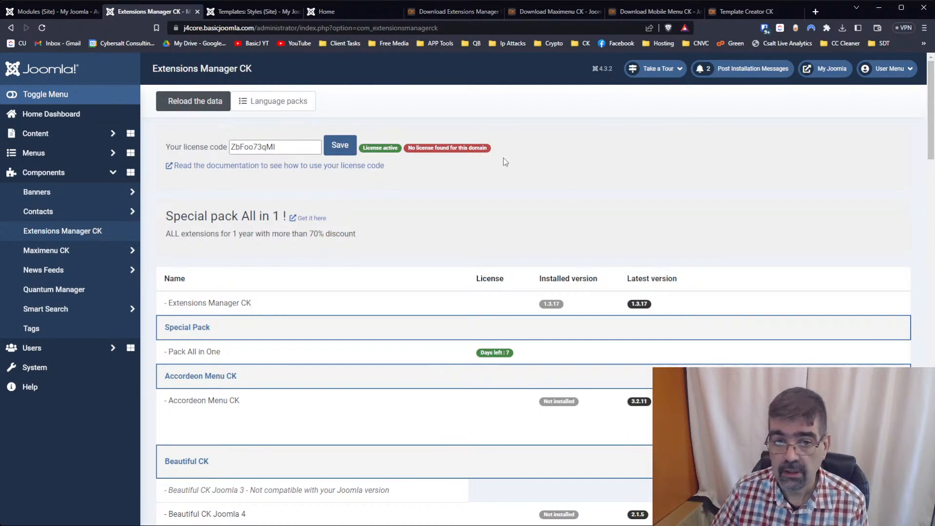
pyautogui.click(268, 150)
pyautogui.doubleClick(268, 150)
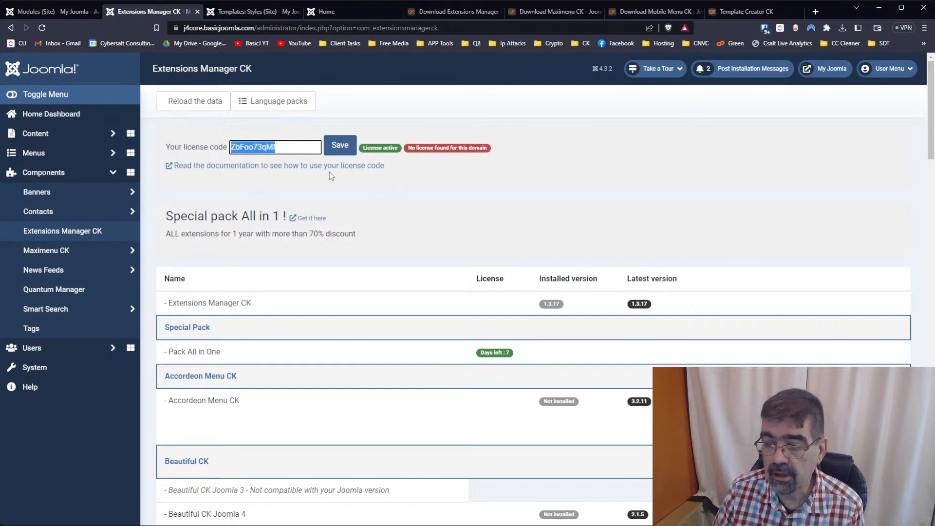
pyautogui.click(289, 151)
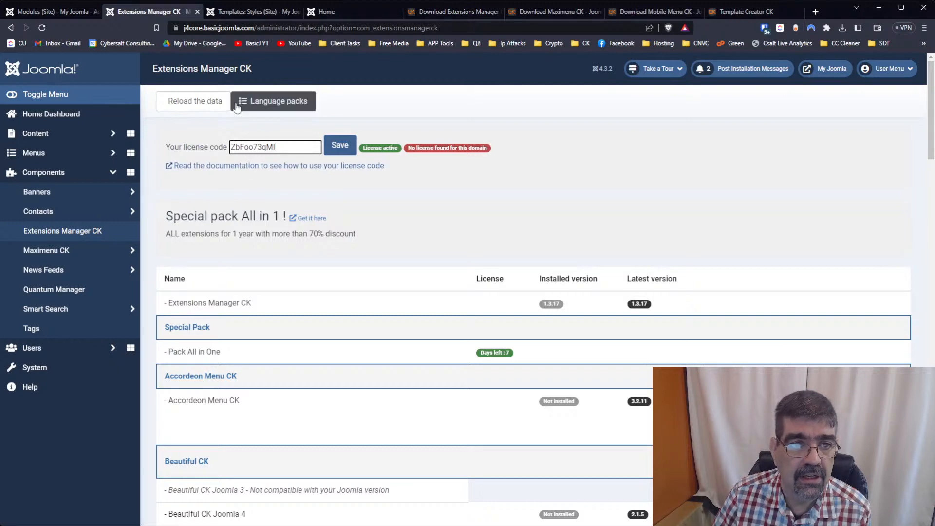
# Refresh the site modules list and test a Pro editing option in the Maximenu CK module's Main Menu Blog editor
pyautogui.click(68, 16)
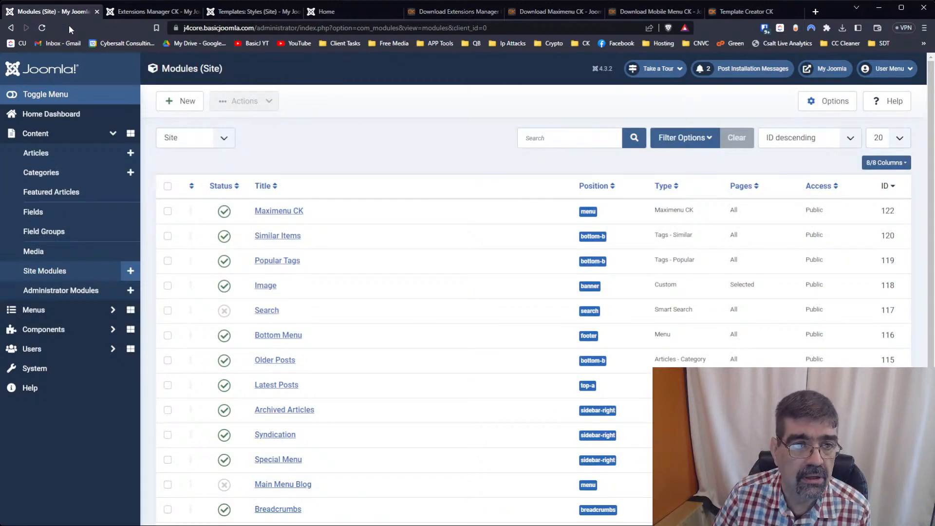
pyautogui.click(41, 29)
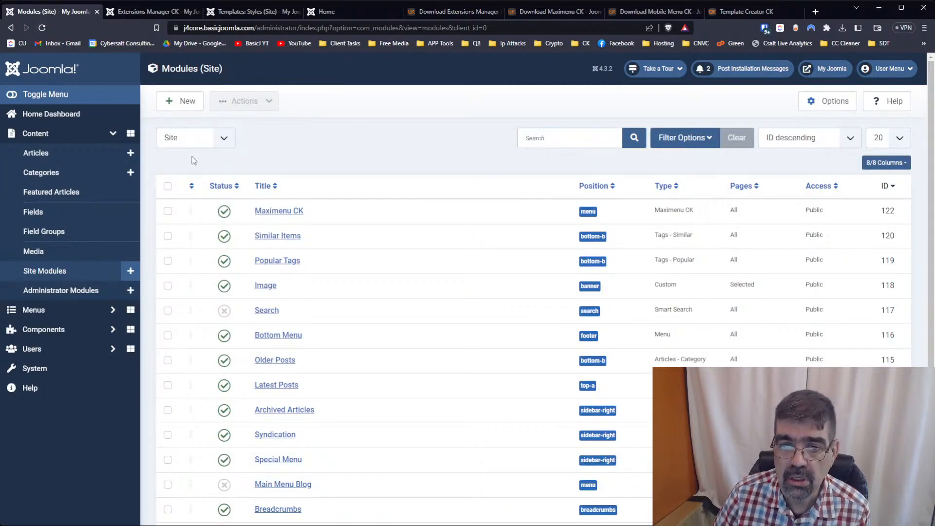
pyautogui.click(262, 216)
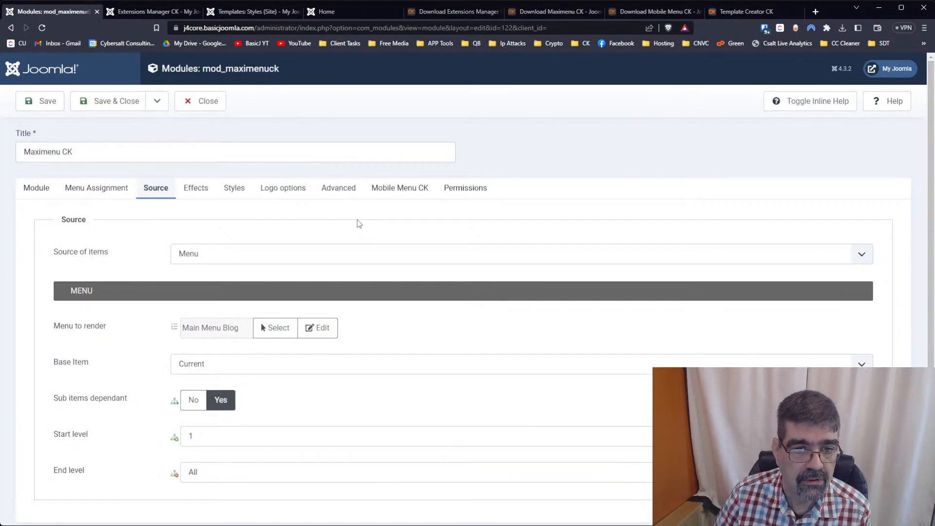
pyautogui.click(317, 329)
pyautogui.click(71, 243)
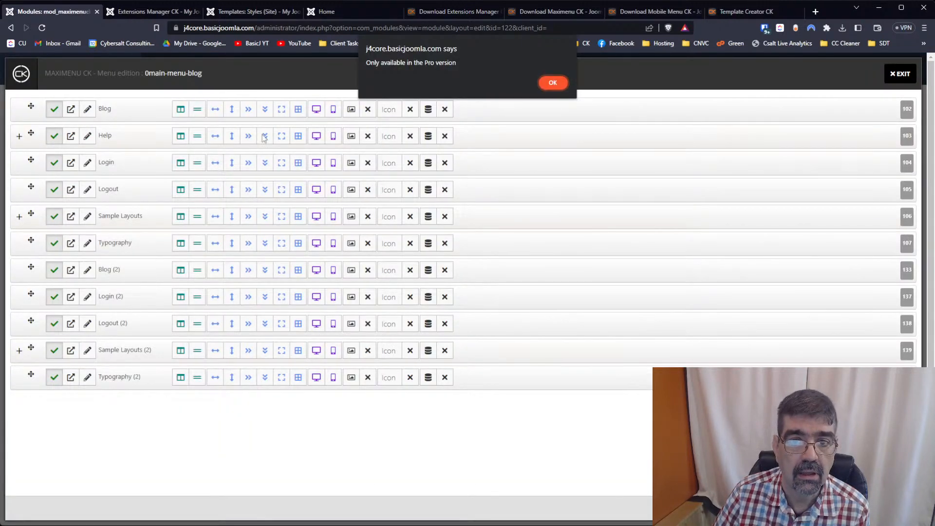
pyautogui.click(552, 82)
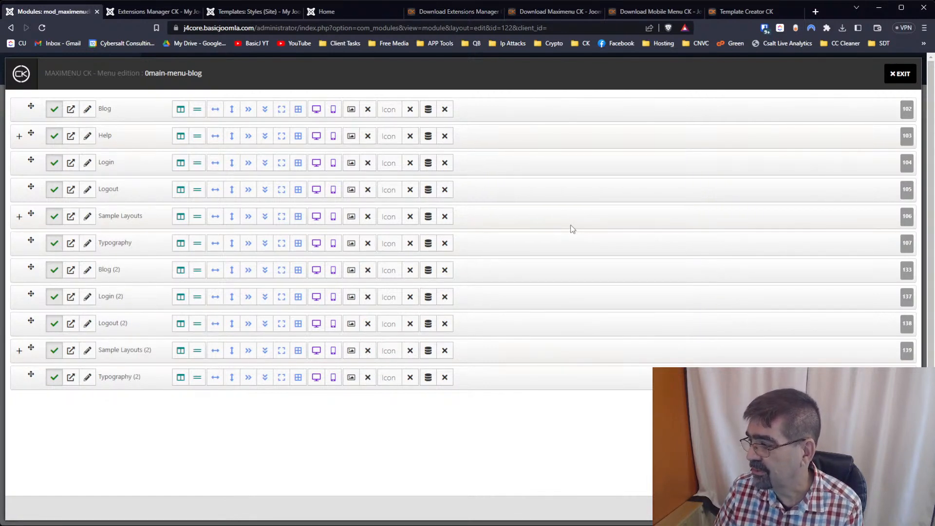
pyautogui.click(900, 73)
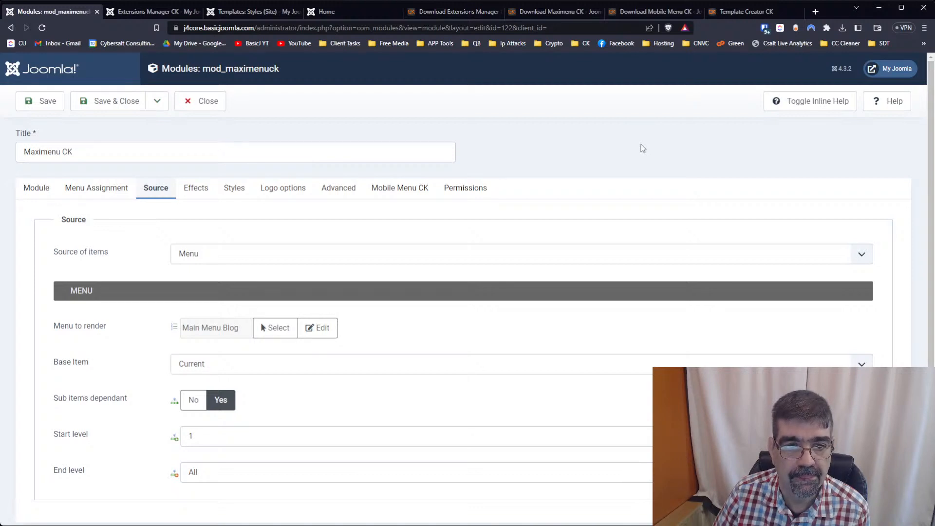
pyautogui.click(205, 104)
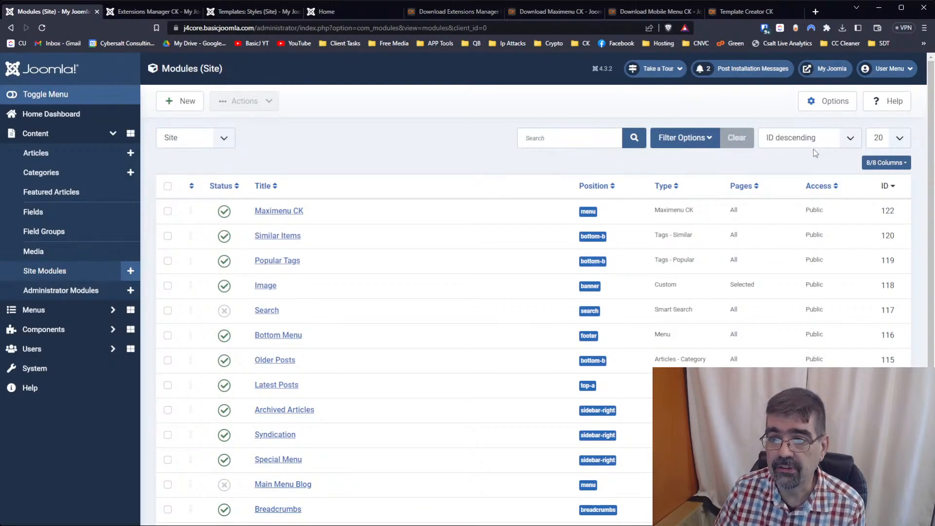
# Log out of the Joomla administrator and back in with the saved credentials, and open the System dashboard
pyautogui.click(892, 70)
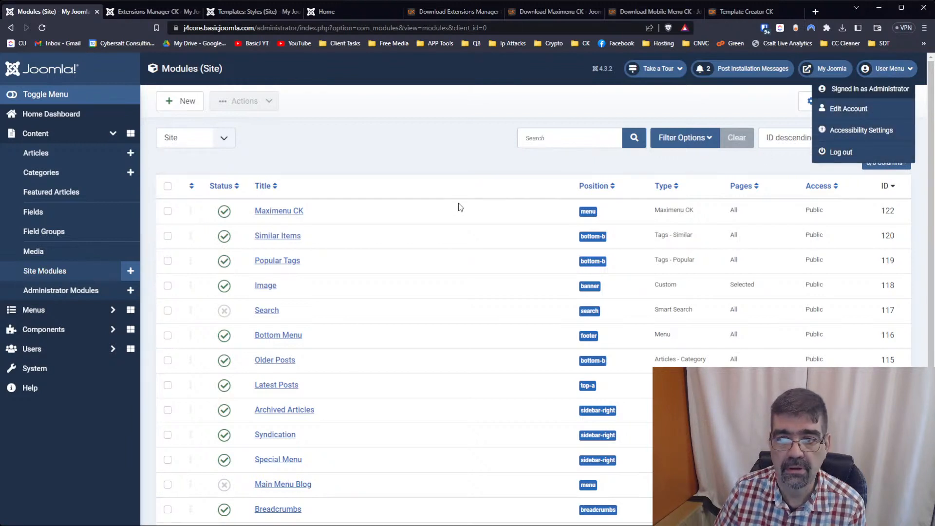
pyautogui.click(839, 152)
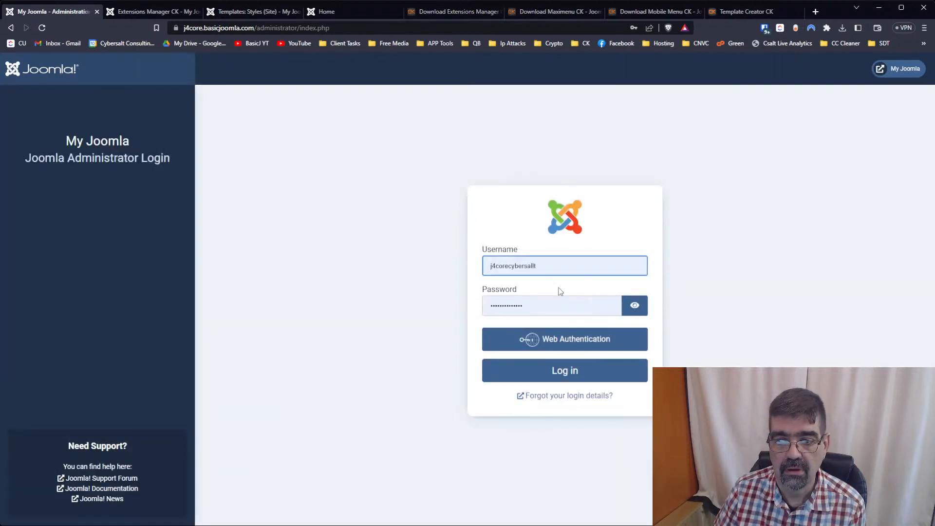
pyautogui.click(562, 375)
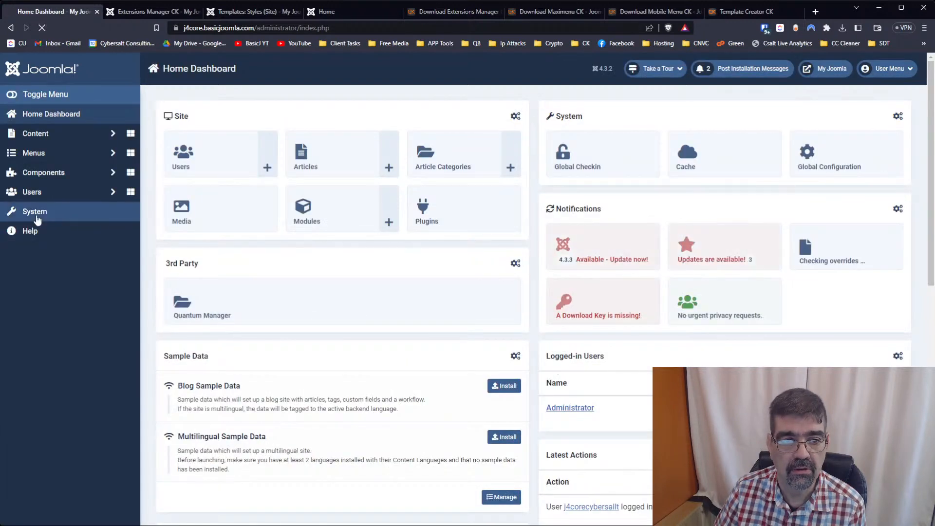
pyautogui.click(37, 214)
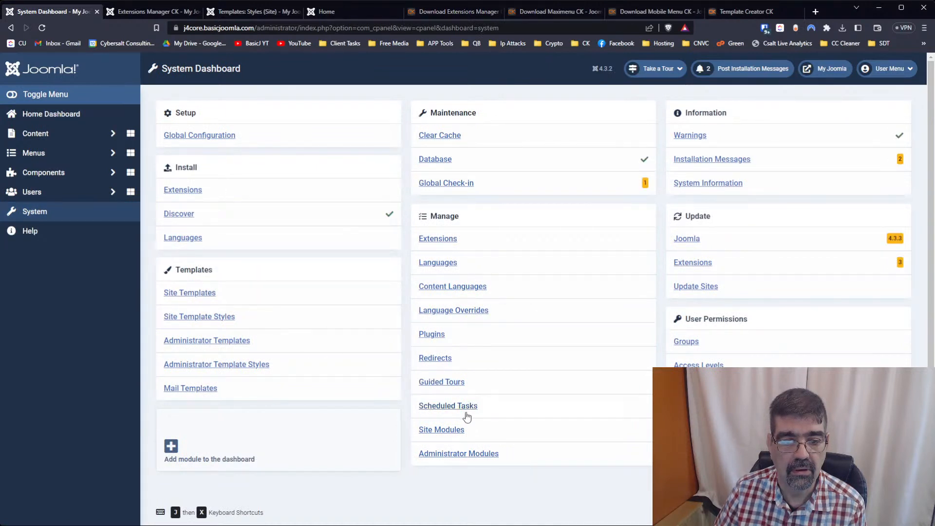
# Open the Maximenu CK module from the site modules sorted by descending ID and test a Pro option in the Main Menu Blog editor
pyautogui.click(459, 431)
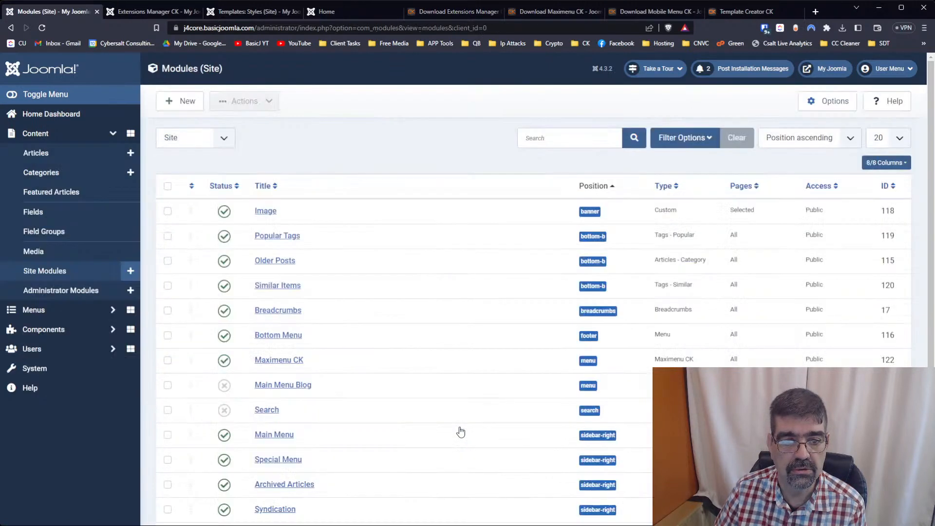
pyautogui.click(890, 188)
pyautogui.click(892, 190)
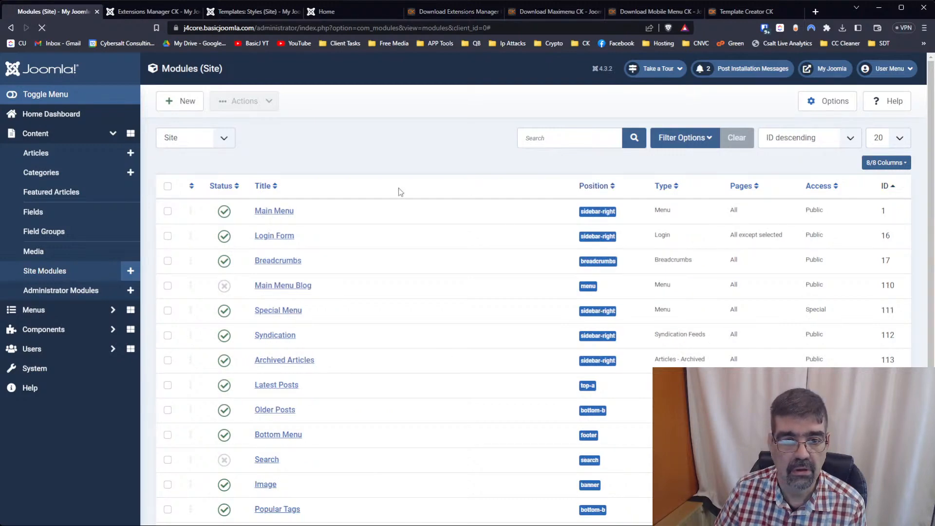
pyautogui.click(294, 213)
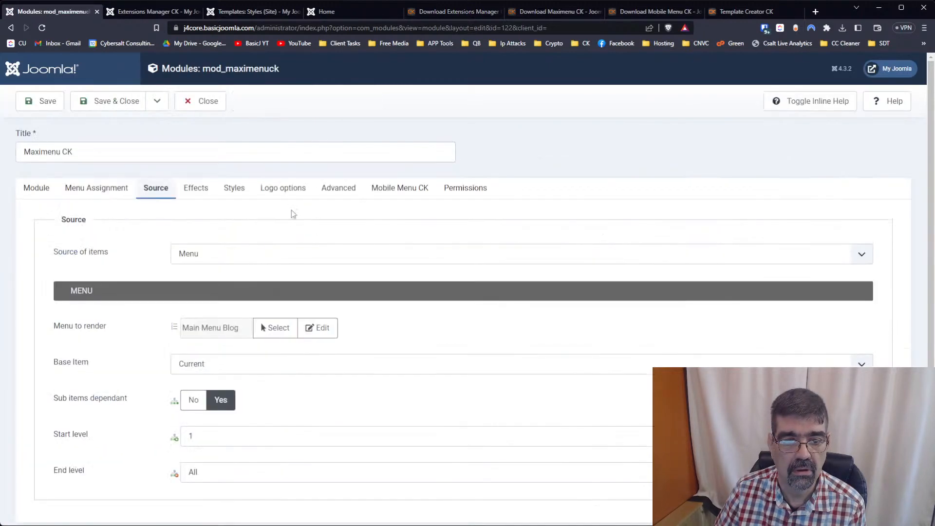
pyautogui.click(316, 332)
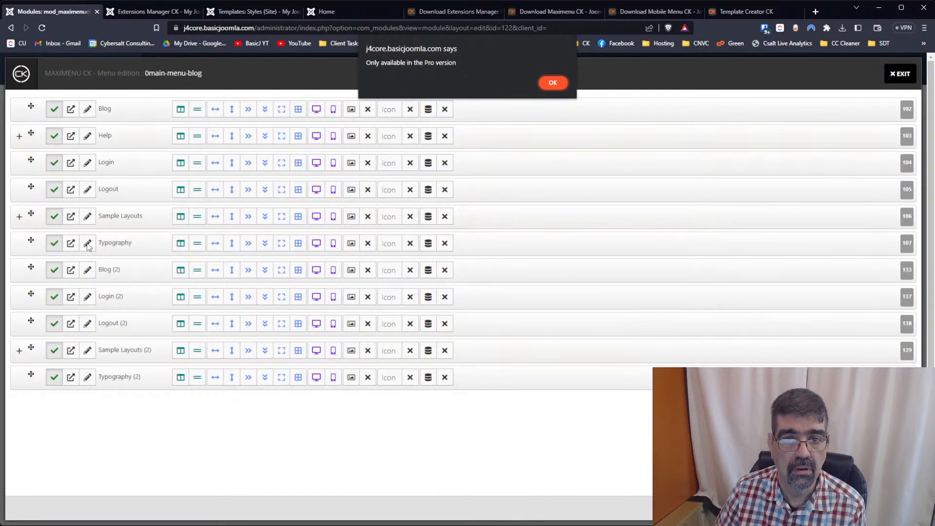
pyautogui.click(554, 83)
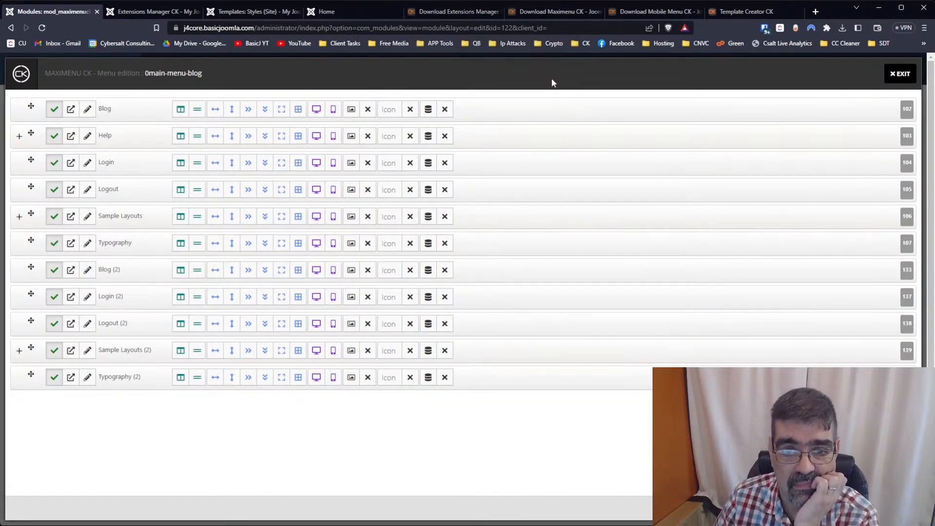
# In the second administrator page, search the installed extensions for "ck" and then for "maxi"
pyautogui.click(160, 10)
pyautogui.click(48, 370)
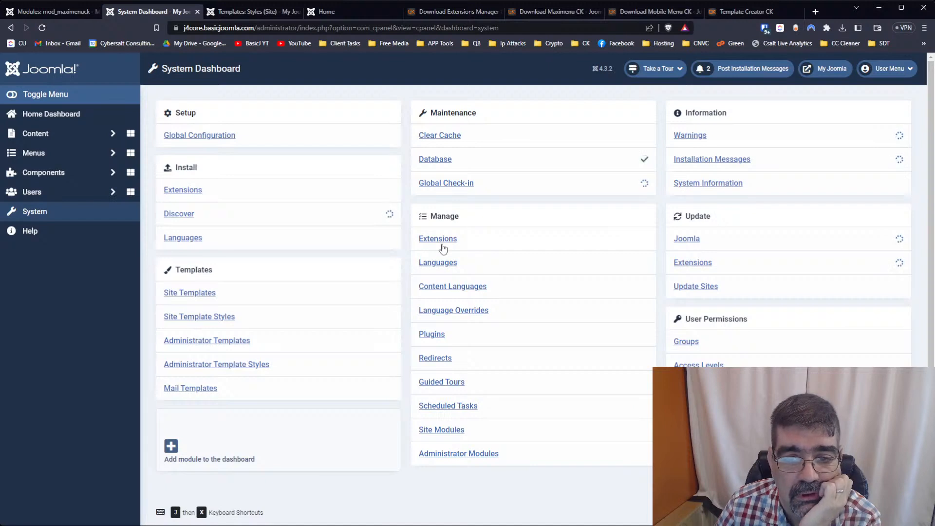
pyautogui.click(441, 239)
pyautogui.click(543, 138)
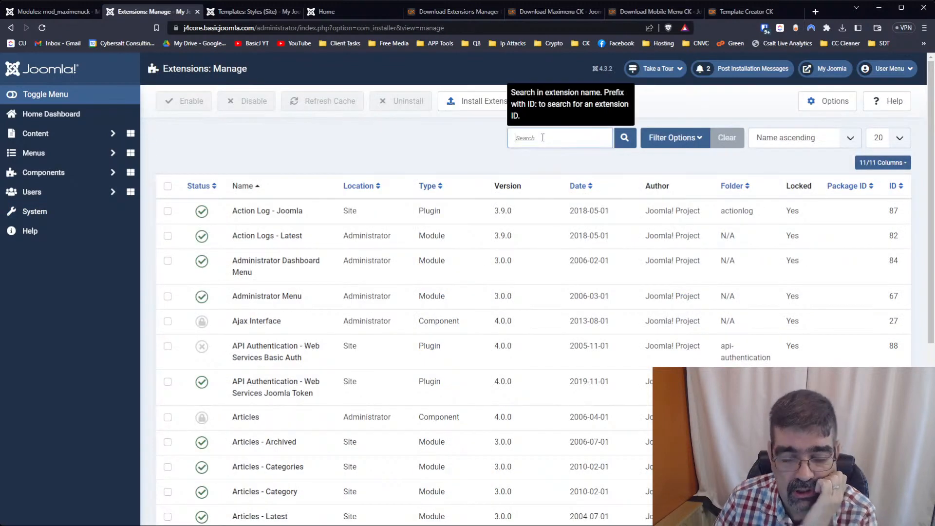
pyautogui.write('ck')
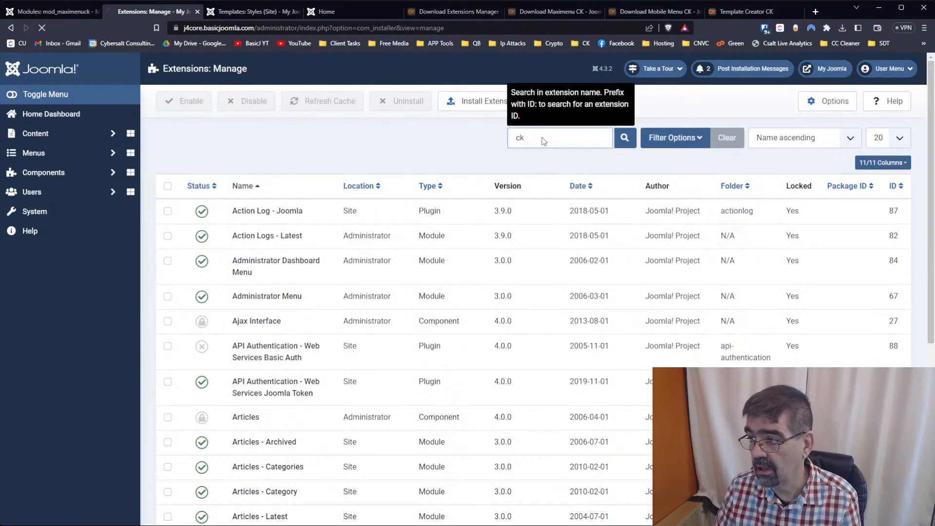
pyautogui.press('Return')
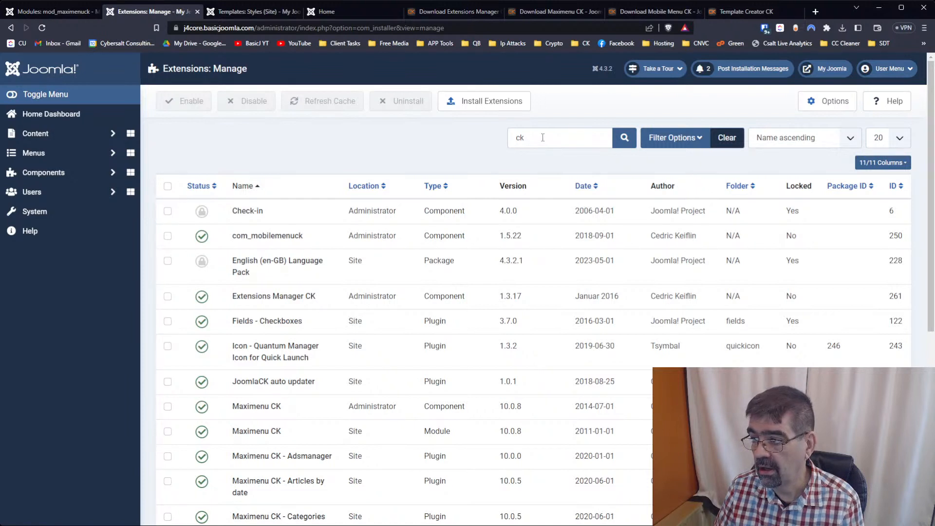
pyautogui.doubleClick(543, 138)
pyautogui.write('maxi')
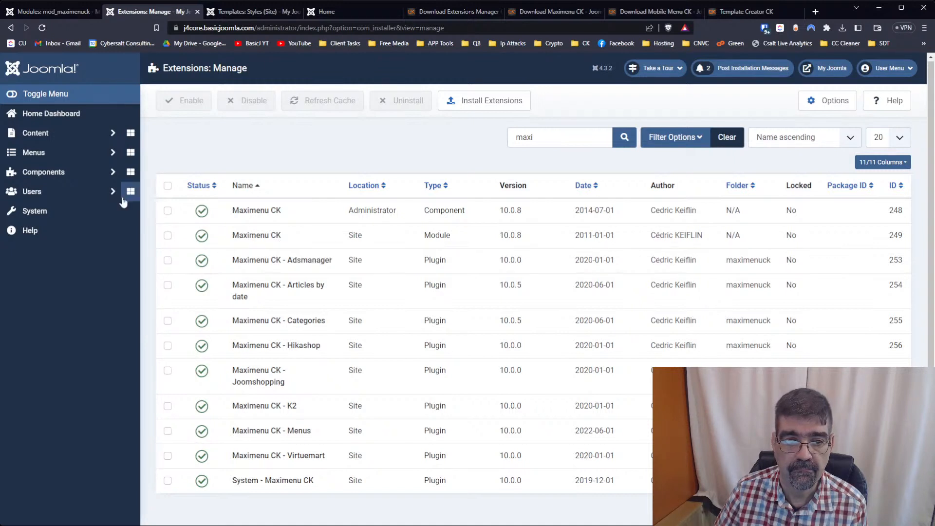
# Open the module from the Maximenu CK component's modules list and test the move handle of Sample Layouts in the Main Menu Blog editor
pyautogui.click(60, 177)
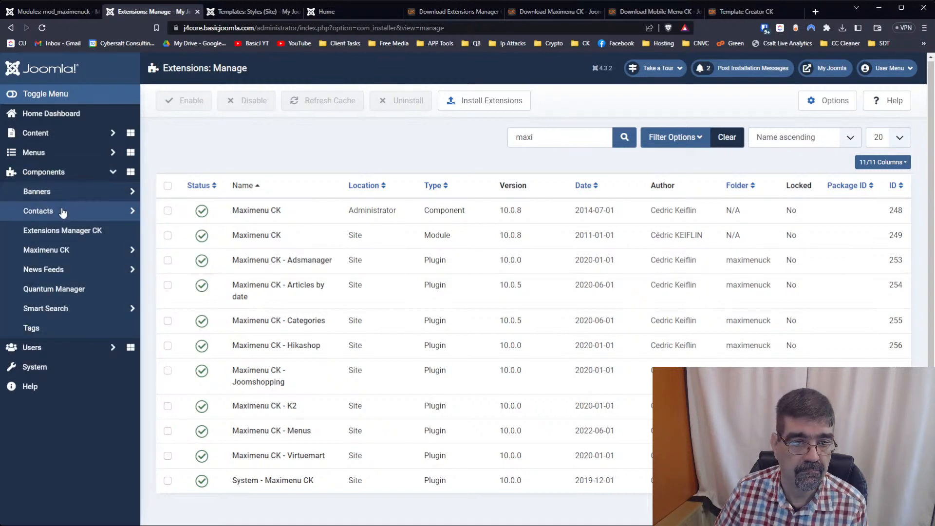
pyautogui.click(58, 250)
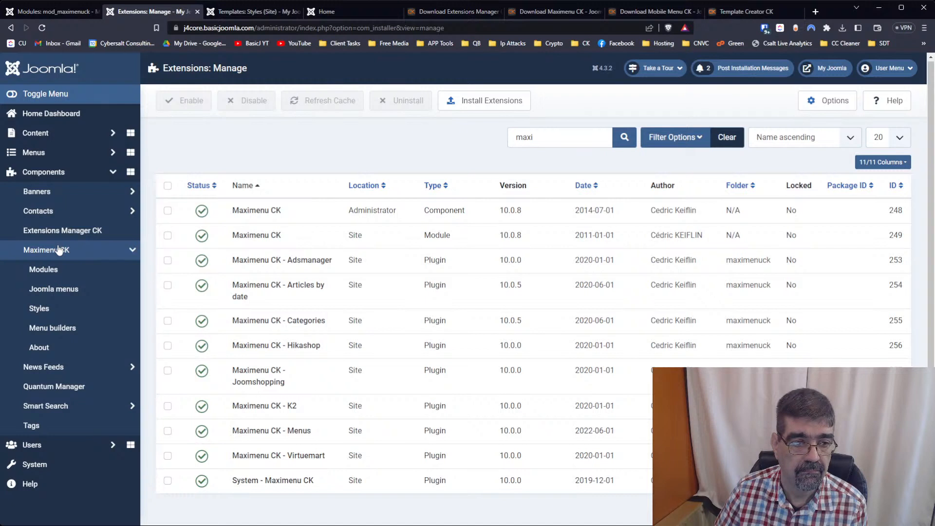
pyautogui.click(59, 270)
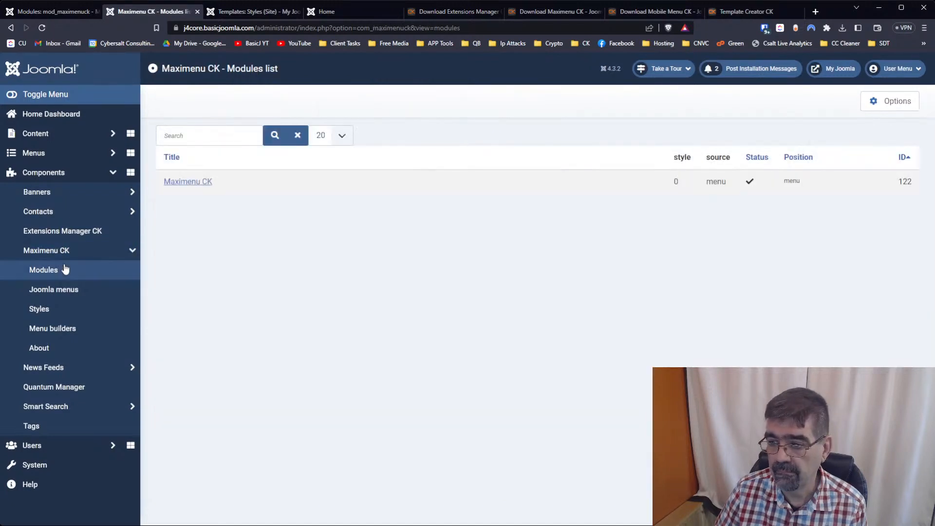
pyautogui.click(181, 187)
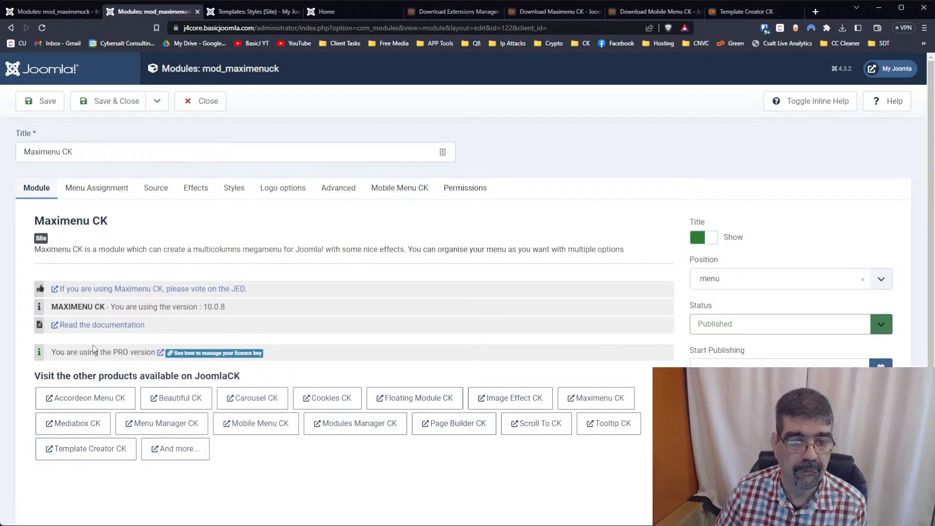
pyautogui.click(230, 190)
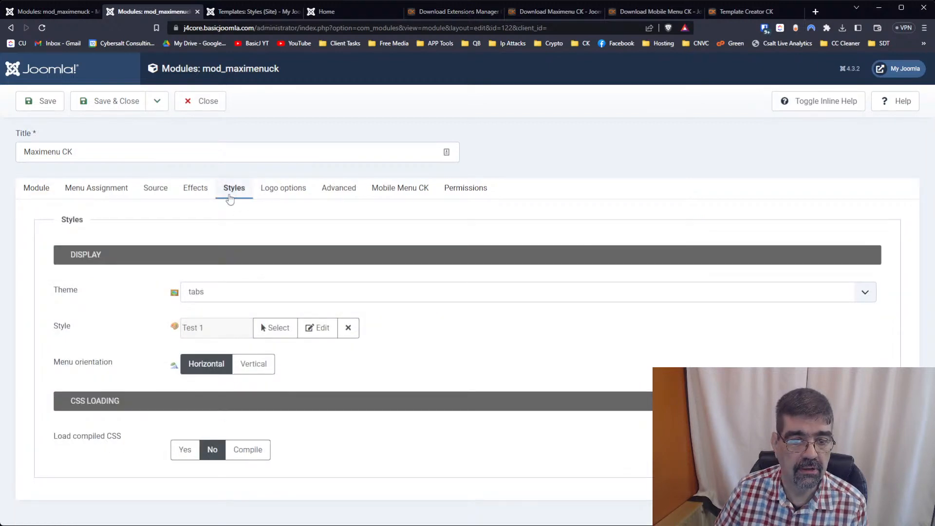
pyautogui.click(157, 194)
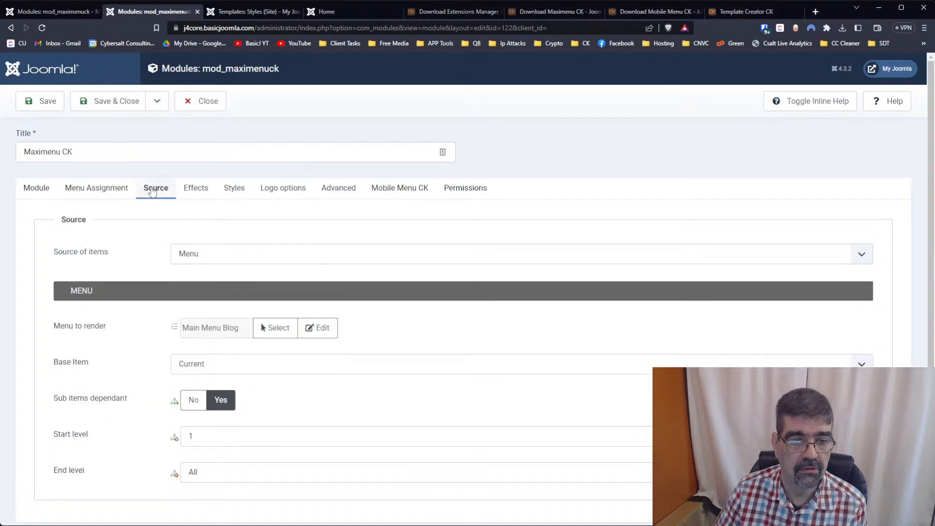
pyautogui.click(322, 336)
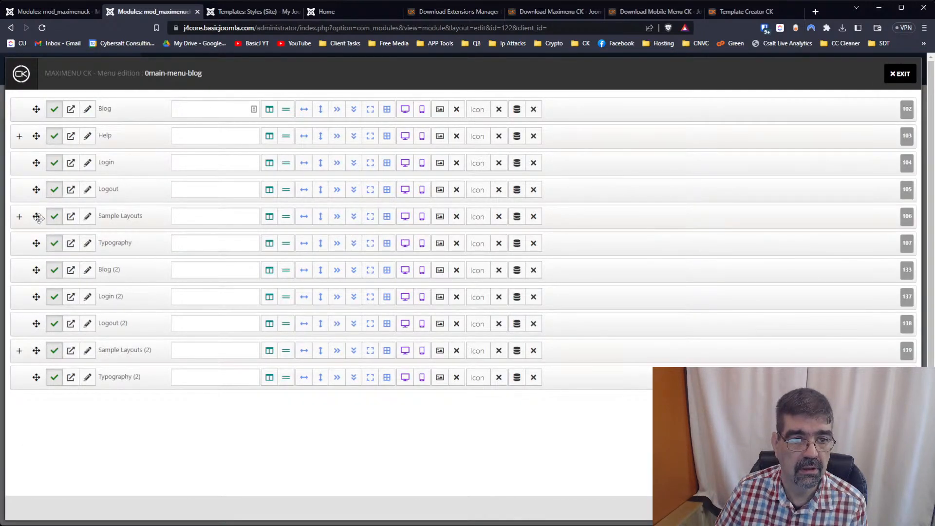
pyautogui.moveTo(38, 218)
pyautogui.mouseDown()
pyautogui.moveTo(59, 206)
pyautogui.moveTo(59, 216)
pyautogui.moveTo(34, 216)
pyautogui.mouseUp()
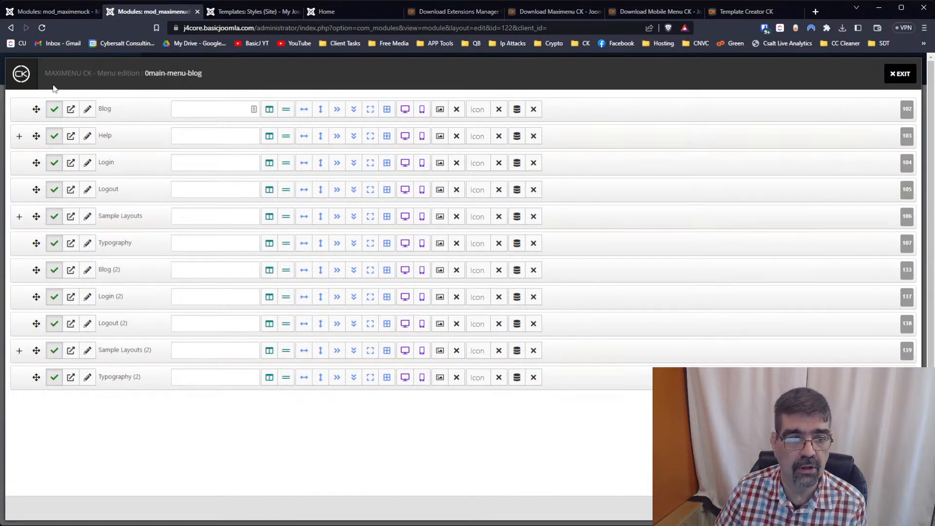
# Reload the original Maximenu CK module page, reopen its Main Menu Blog editor, and close the duplicate module page
pyautogui.click(48, 11)
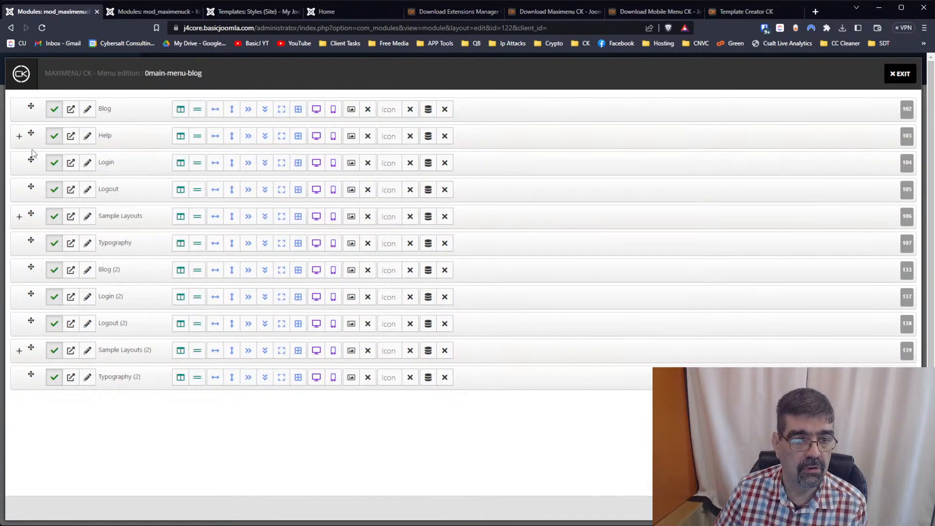
pyautogui.click(32, 241)
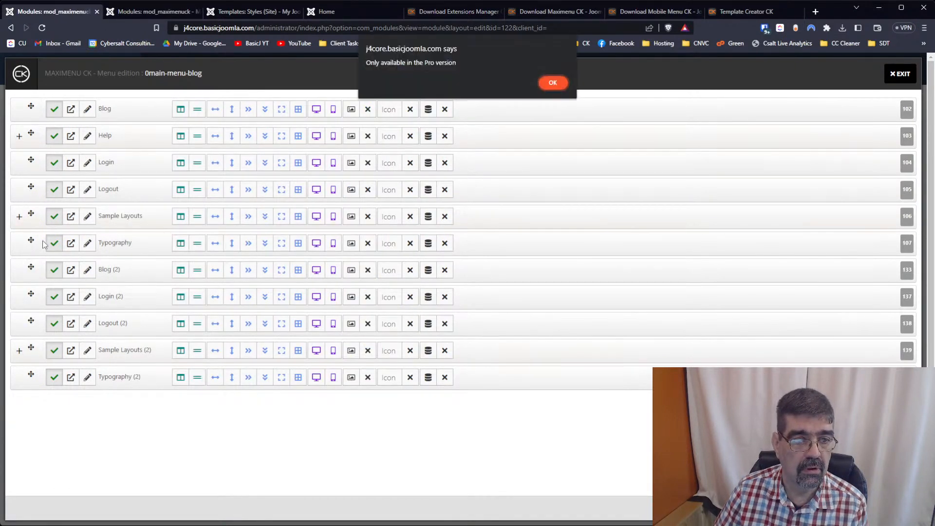
pyautogui.click(41, 27)
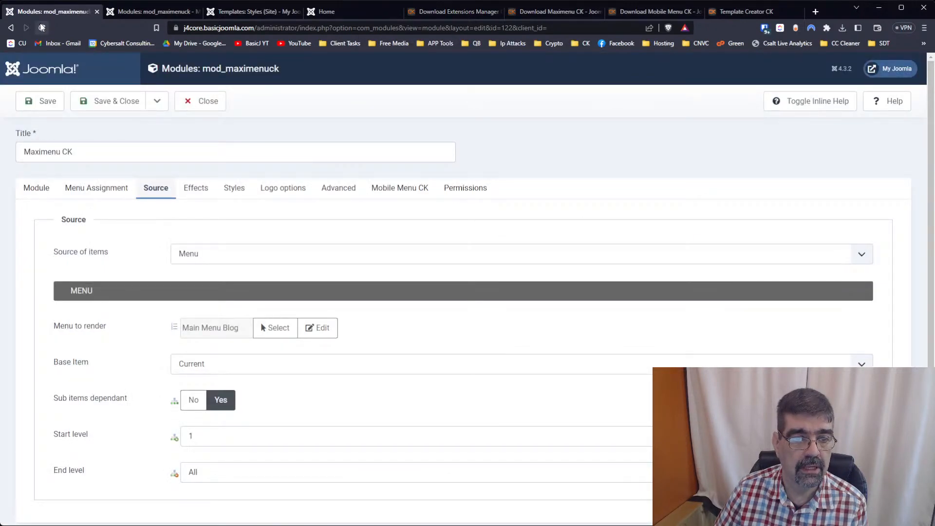
pyautogui.click(321, 329)
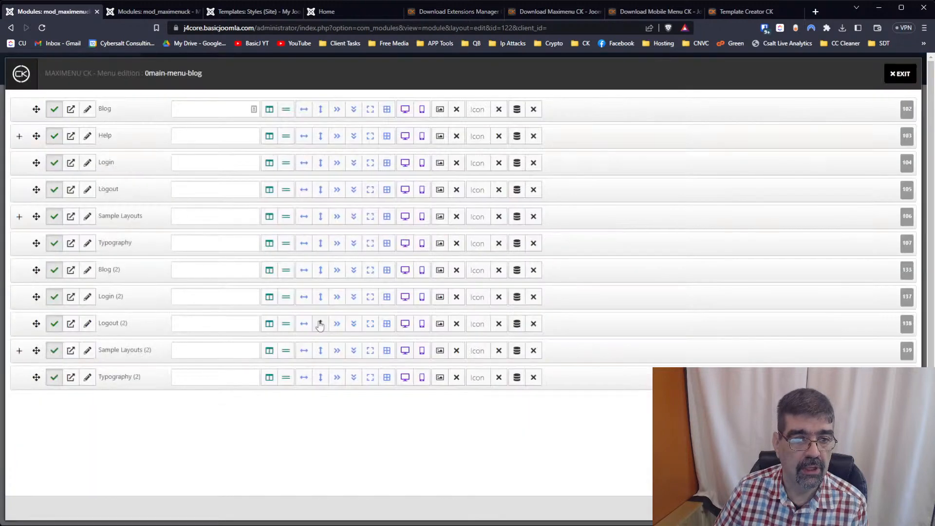
pyautogui.moveTo(36, 243)
pyautogui.mouseDown()
pyautogui.moveTo(46, 254)
pyautogui.moveTo(58, 231)
pyautogui.moveTo(54, 243)
pyautogui.moveTo(36, 243)
pyautogui.moveTo(35, 225)
pyautogui.moveTo(38, 239)
pyautogui.mouseUp()
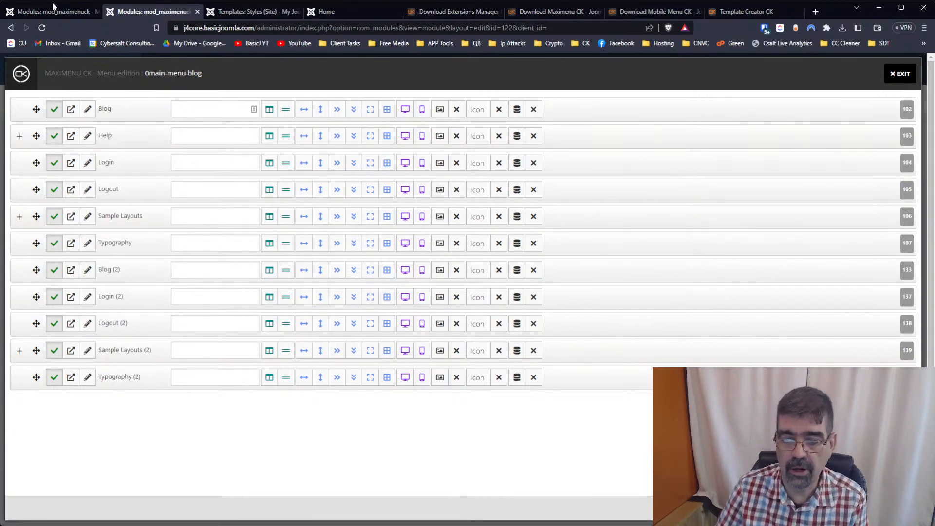
pyautogui.click(197, 11)
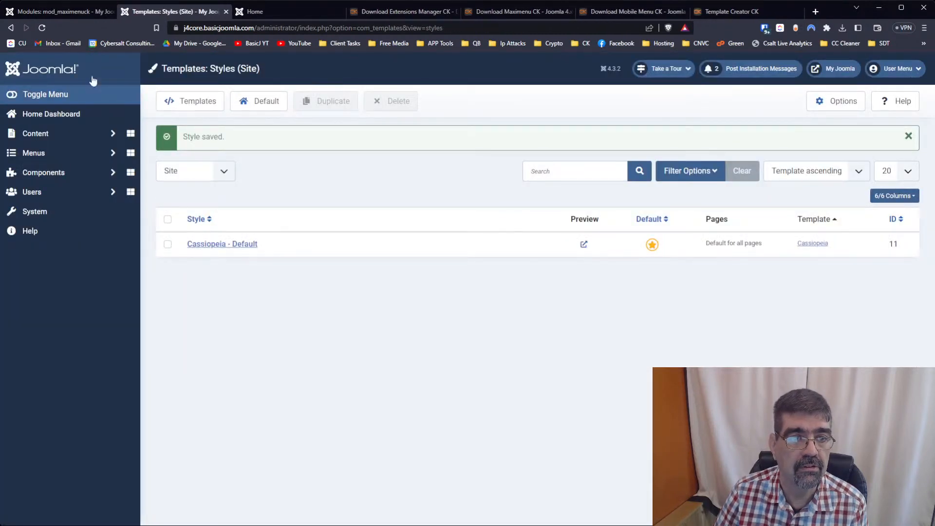
# In the Main Menu Blog editor, nest Sample Layouts under Login and Logout under Sample Layouts
pyautogui.click(53, 12)
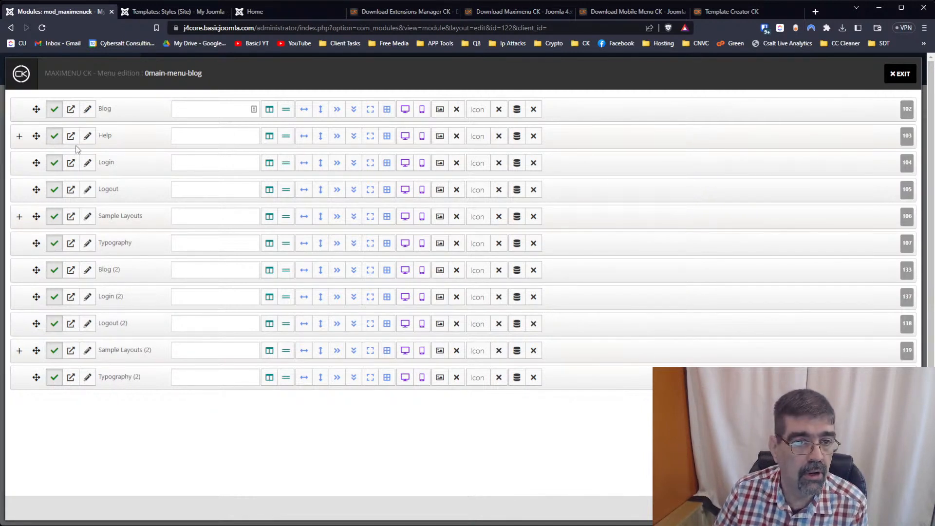
pyautogui.moveTo(36, 162); pyautogui.dragTo(63, 161)
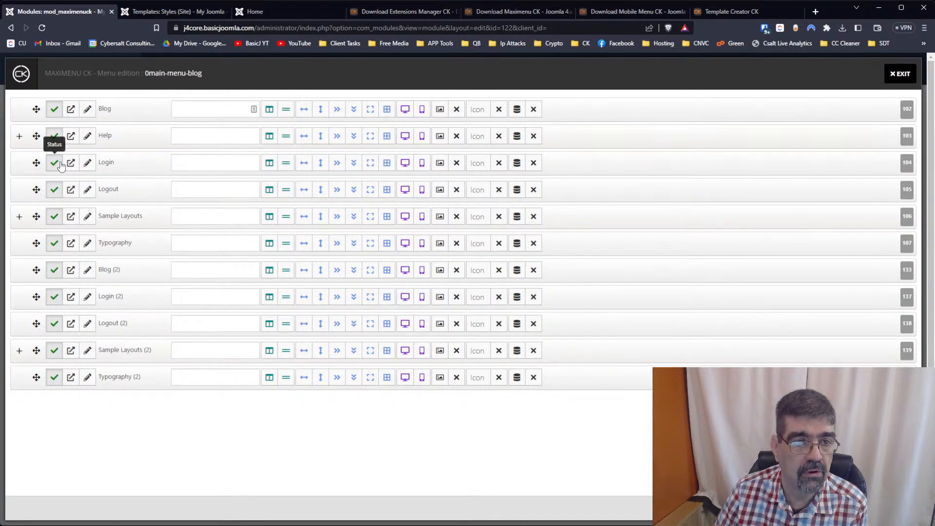
pyautogui.moveTo(35, 216); pyautogui.dragTo(46, 186)
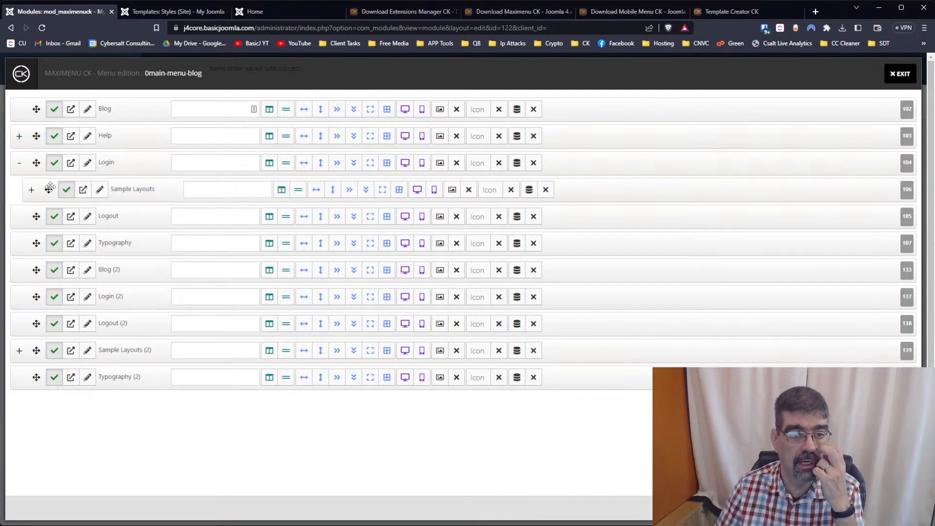
pyautogui.moveTo(35, 216); pyautogui.dragTo(80, 215)
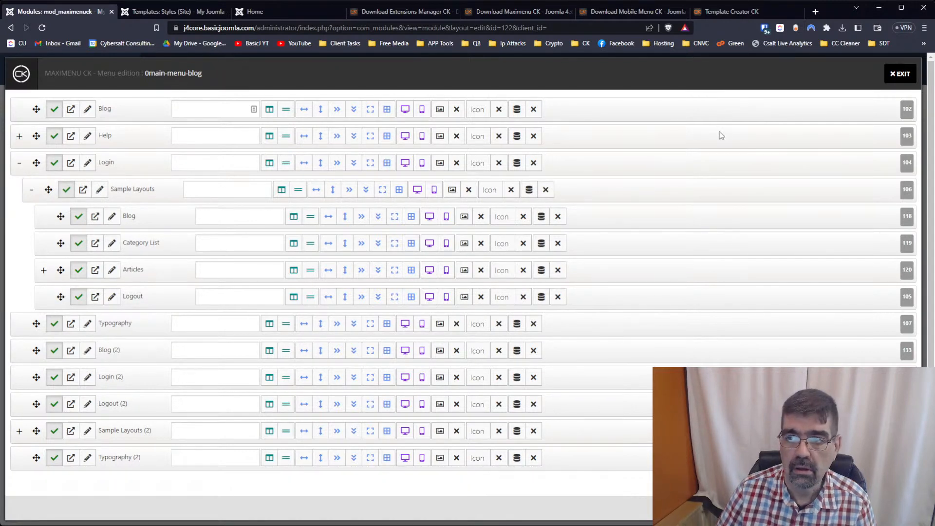
# Refresh the site's Home page and examine the Login menu's nested submenus, including Sample Layouts and Articles
pyautogui.click(226, 11)
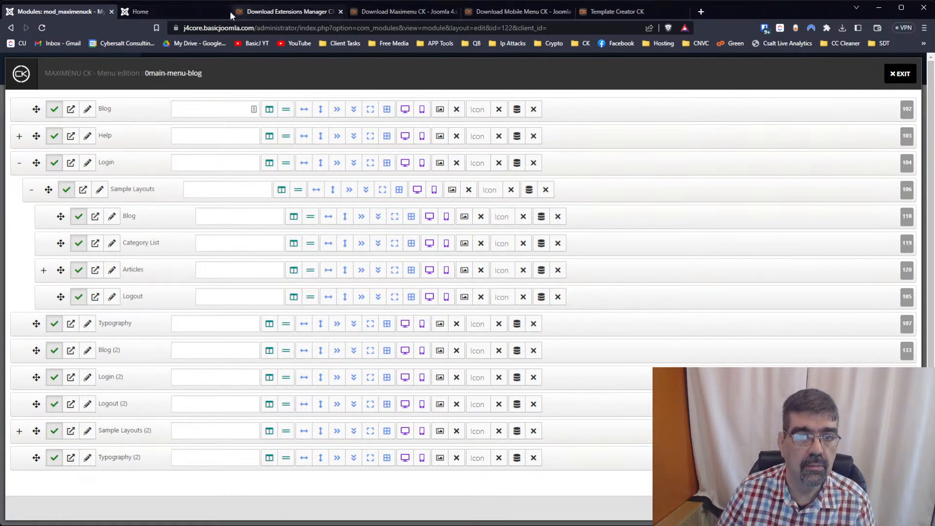
pyautogui.click(189, 14)
pyautogui.press('F5')
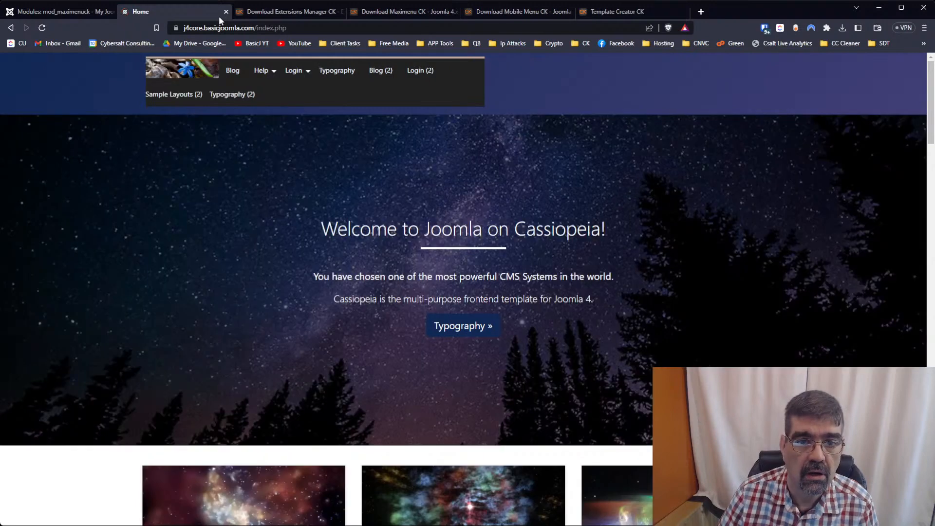
pyautogui.click(62, 11)
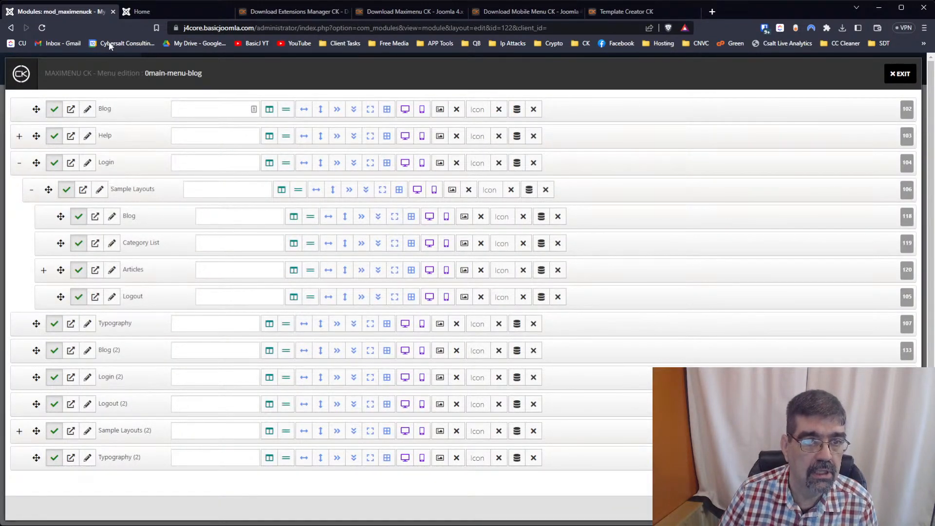
pyautogui.click(169, 8)
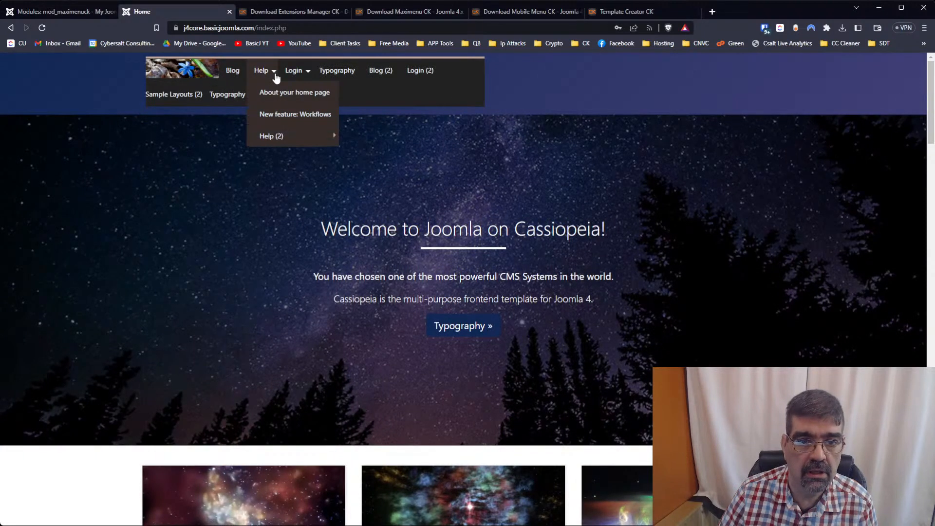
pyautogui.moveTo(299, 73)
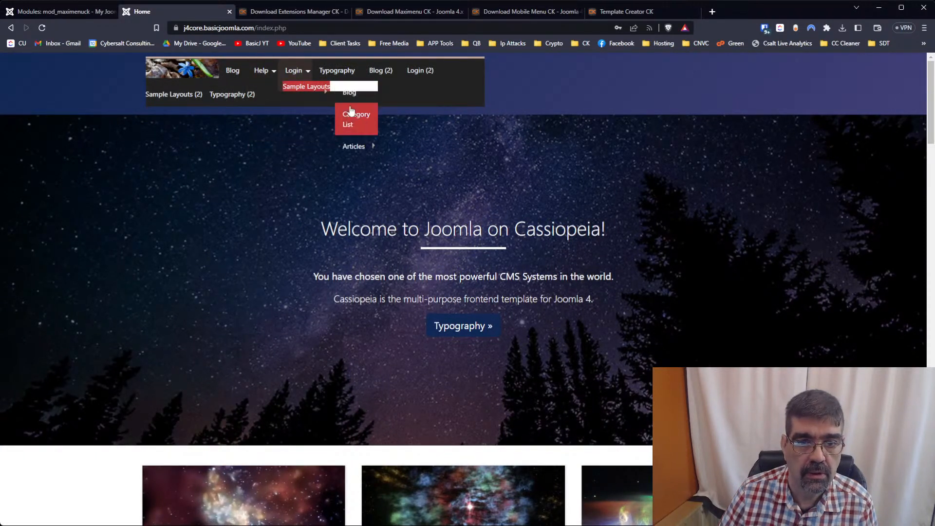
pyautogui.moveTo(347, 147)
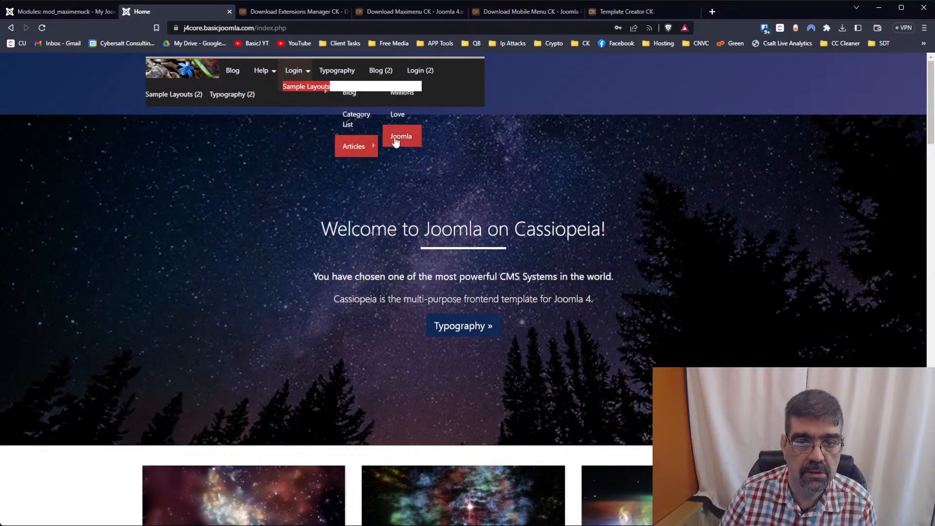
pyautogui.click(76, 11)
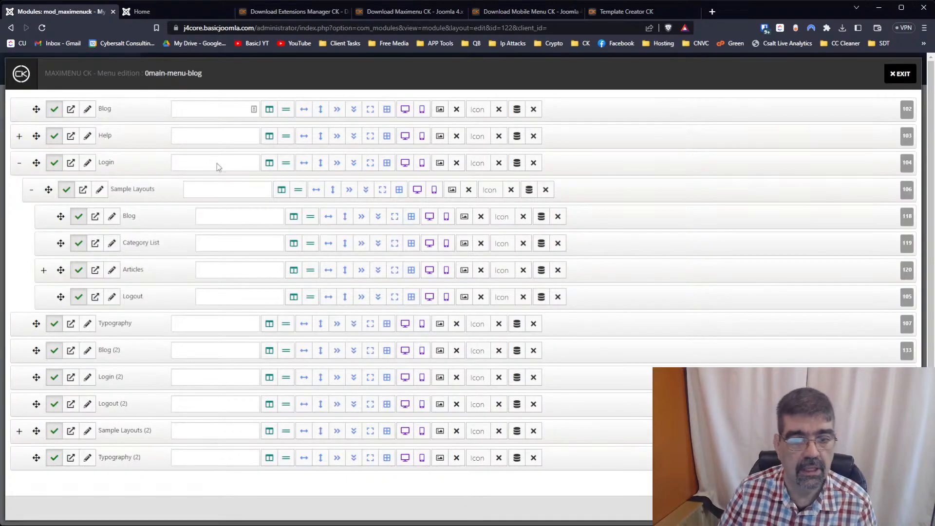
# Try to create a column on the top-level Blog item in the Main Menu Blog editor
pyautogui.click(270, 111)
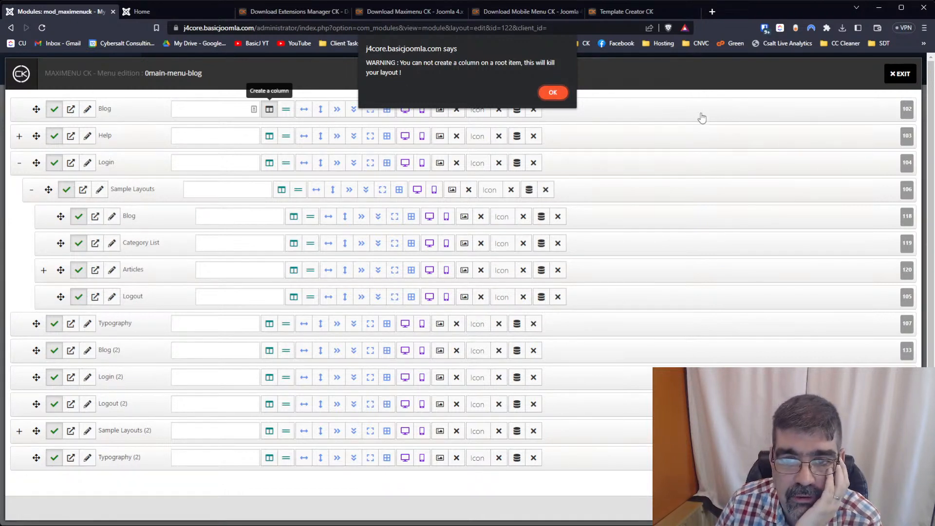
pyautogui.click(564, 95)
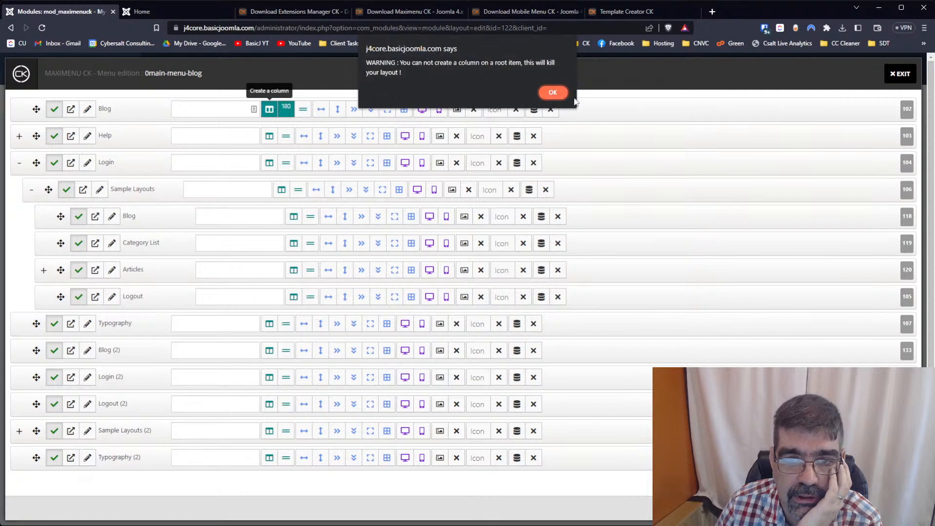
pyautogui.click(555, 92)
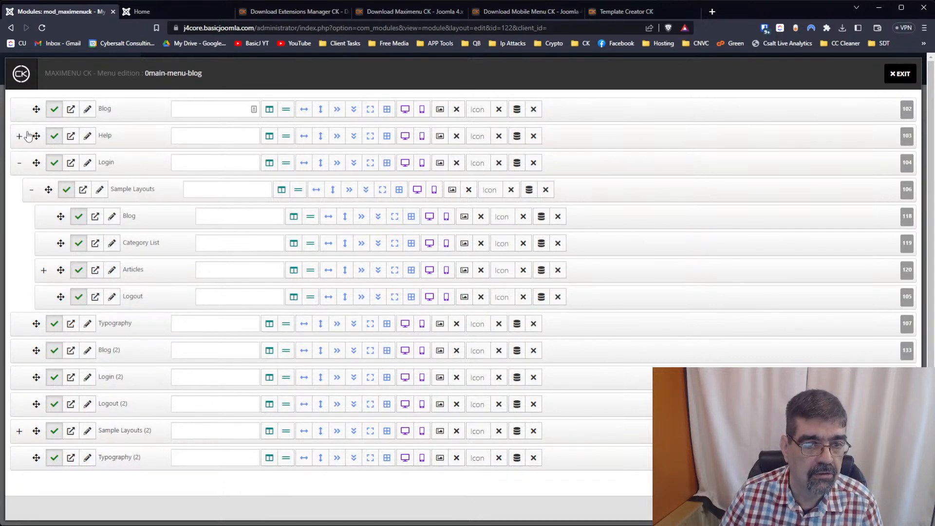
# Move Sample Layouts to the top level directly below Blog and try to create a column on it there
pyautogui.moveTo(48, 190); pyautogui.dragTo(40, 126)
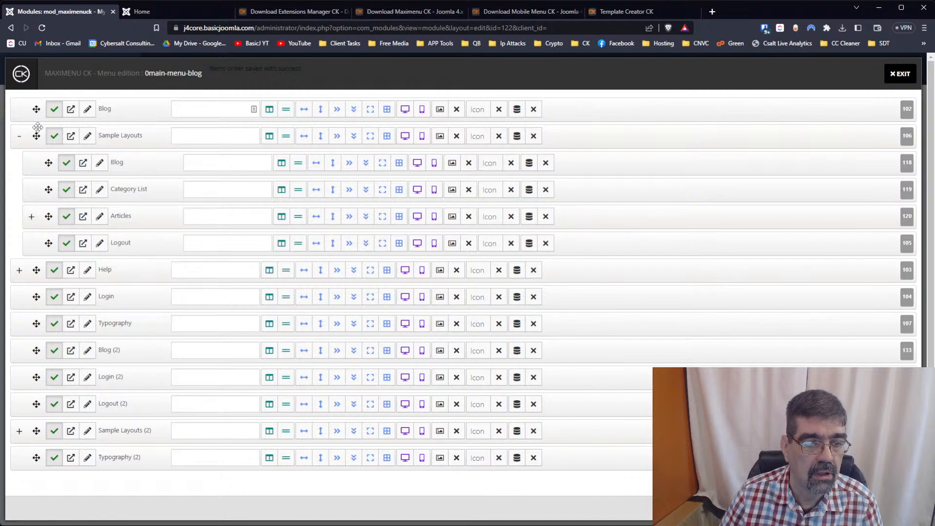
pyautogui.click(272, 139)
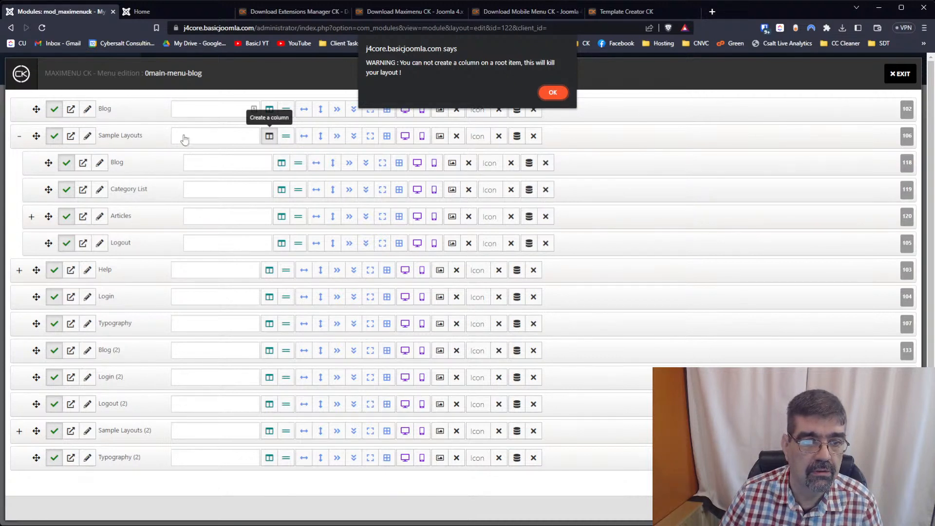
pyautogui.click(553, 92)
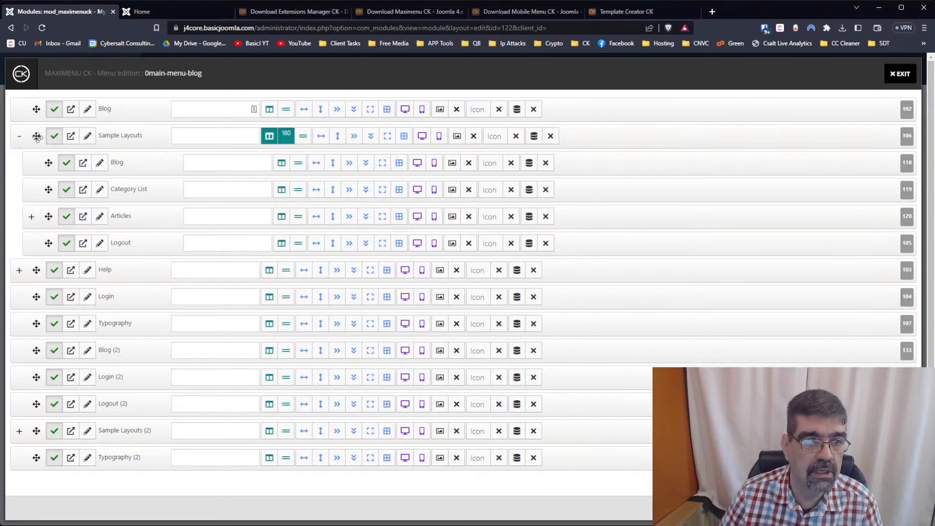
pyautogui.click(269, 136)
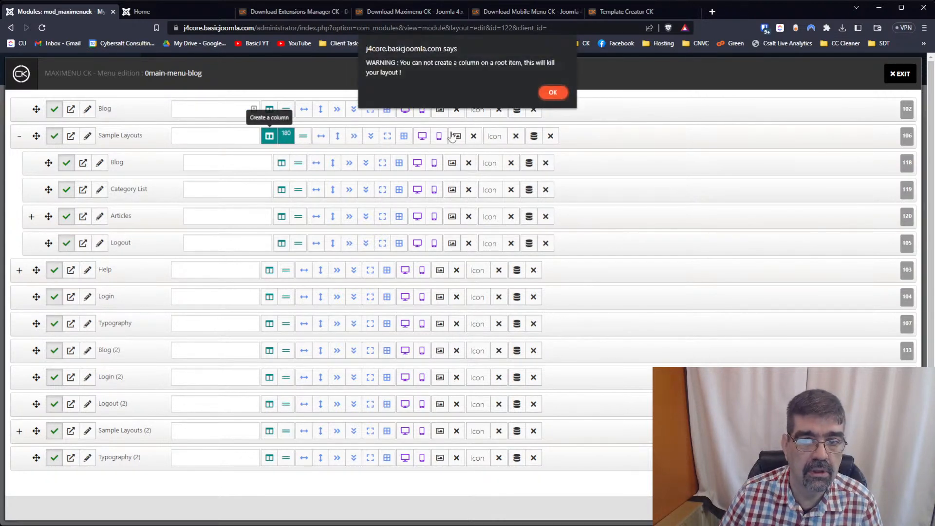
pyautogui.click(553, 97)
# Nest Sample Layouts under the top-level Blog item and create both a column and a row on it
pyautogui.moveTo(37, 136); pyautogui.dragTo(51, 137)
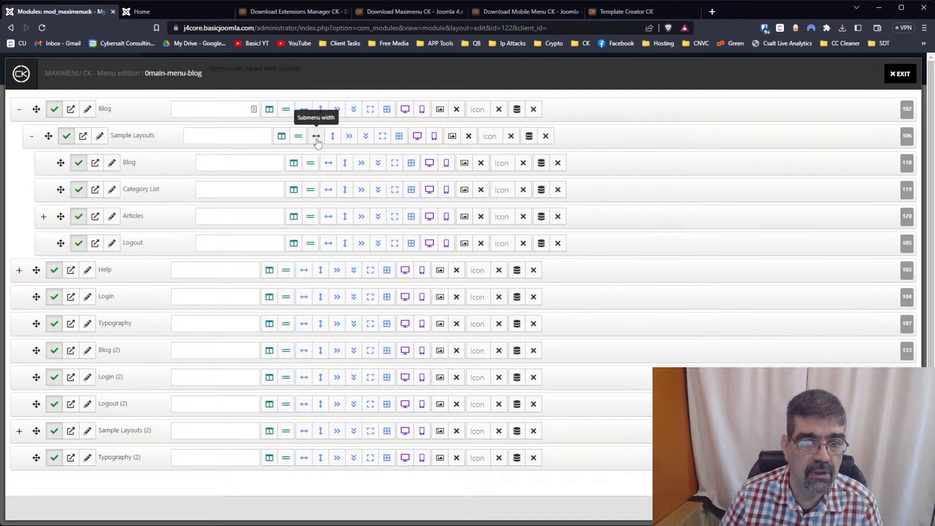
pyautogui.click(281, 137)
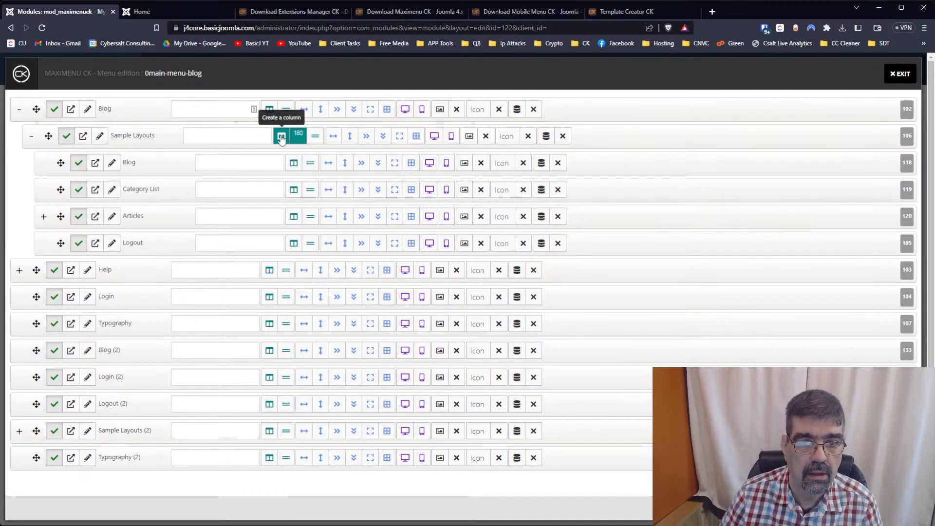
pyautogui.click(281, 138)
pyautogui.click(281, 138)
pyautogui.click(298, 139)
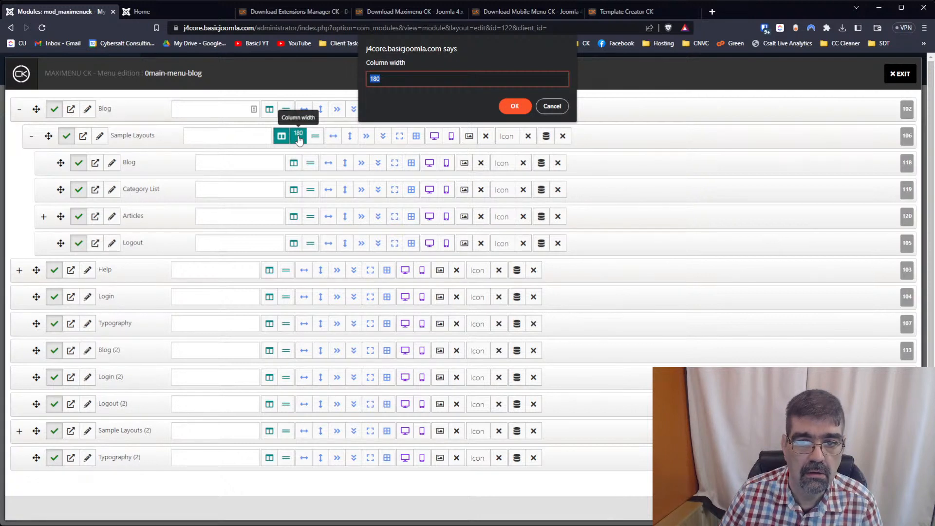
pyautogui.click(552, 106)
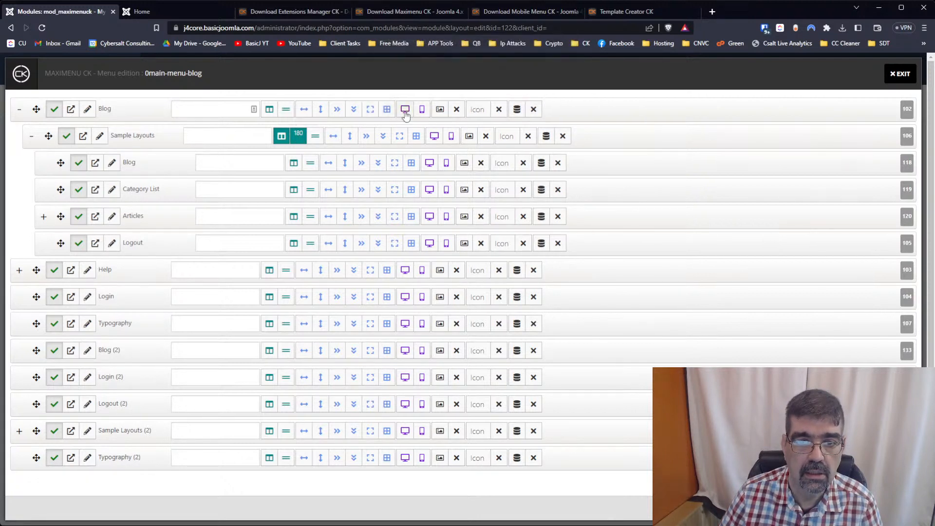
pyautogui.click(315, 138)
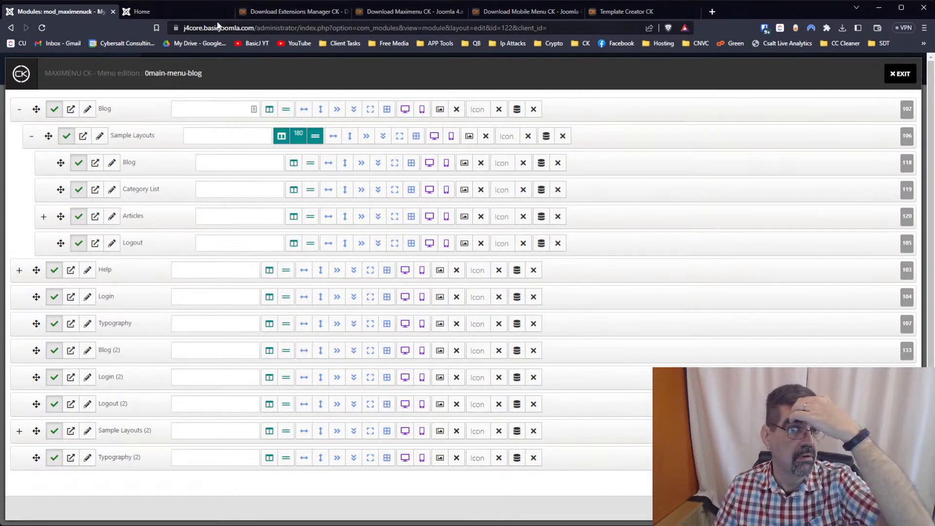
# Refresh the site's Home page and examine the Blog menu's Sample Layouts submenu
pyautogui.click(176, 13)
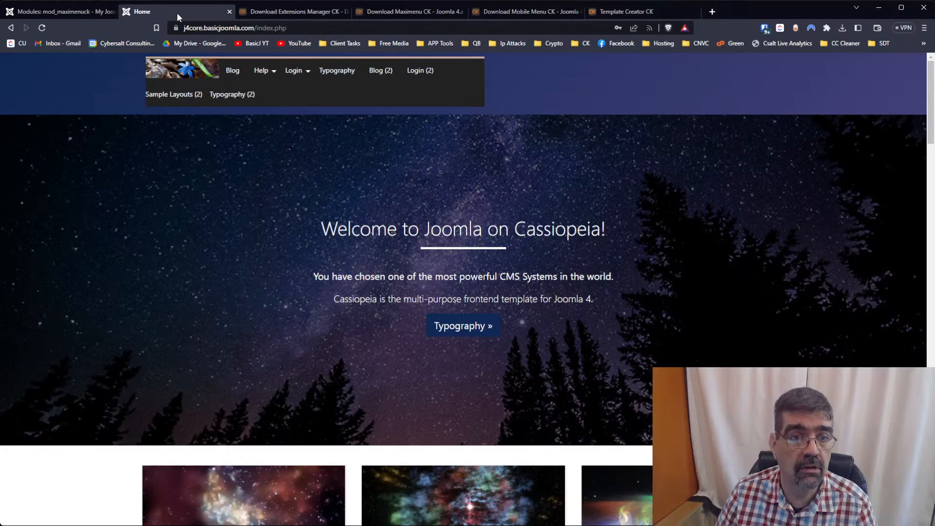
pyautogui.click(42, 30)
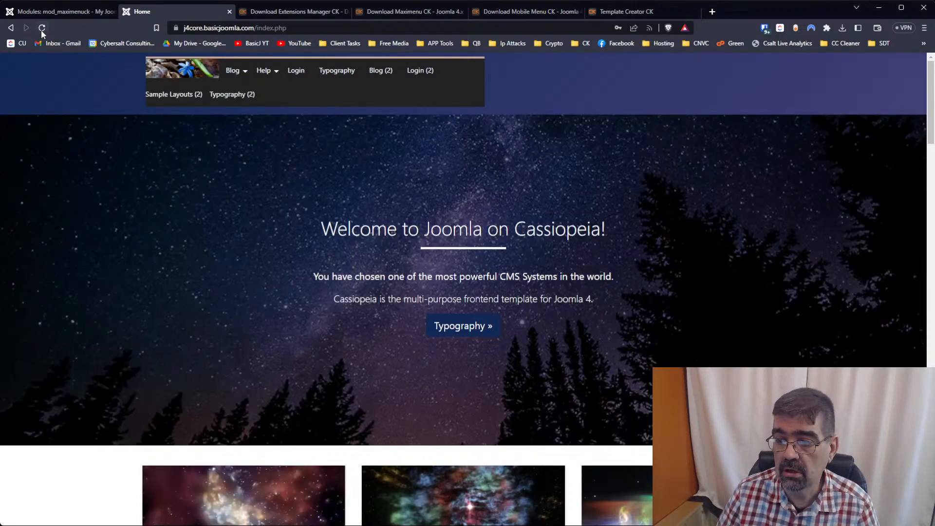
pyautogui.moveTo(234, 71)
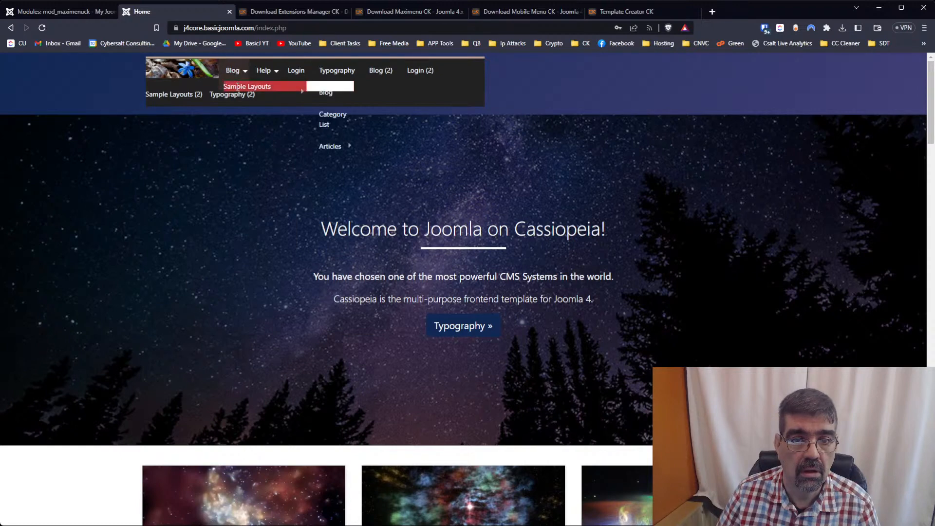
# In the Main Menu Blog editor, nest Sample Layouts (2) under Blog just after Sample Layouts, and collapse Sample Layouts
pyautogui.click(47, 12)
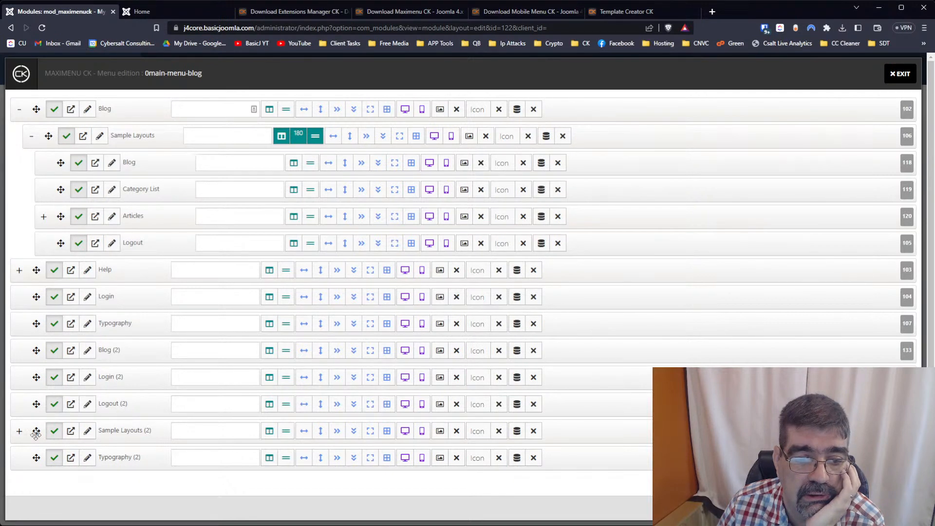
pyautogui.moveTo(35, 433); pyautogui.dragTo(64, 170)
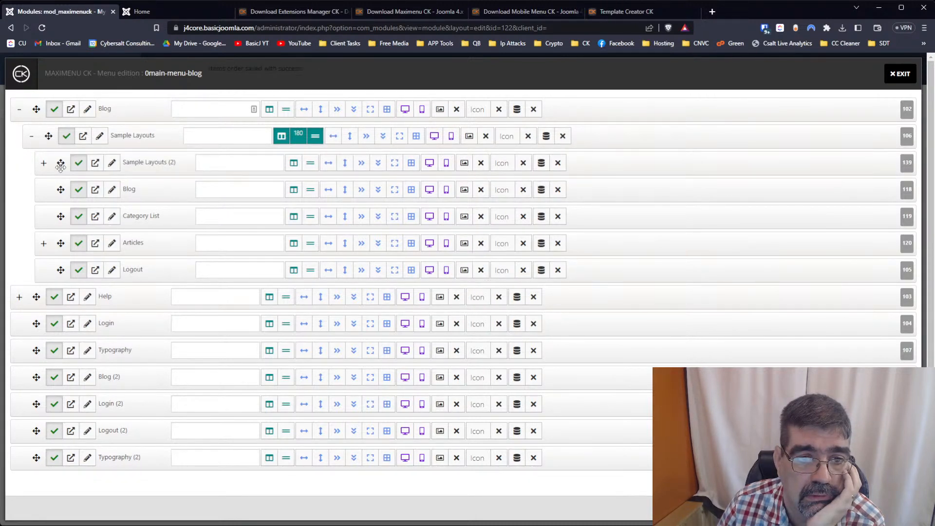
pyautogui.moveTo(61, 163); pyautogui.dragTo(34, 132)
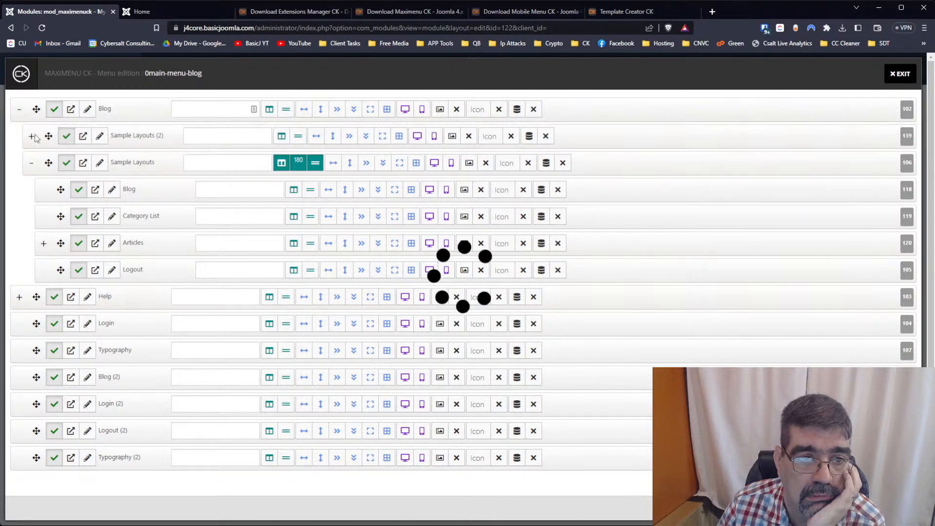
pyautogui.moveTo(48, 162); pyautogui.dragTo(46, 136)
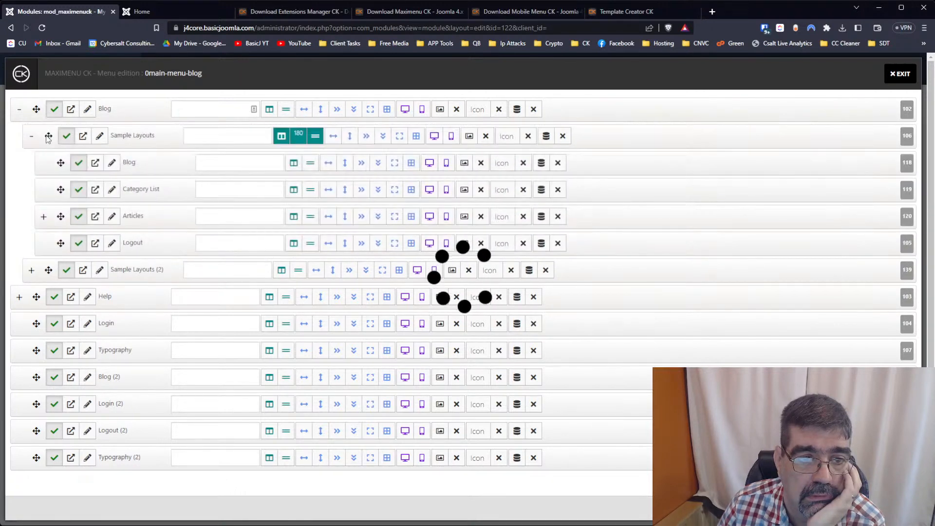
pyautogui.click(31, 138)
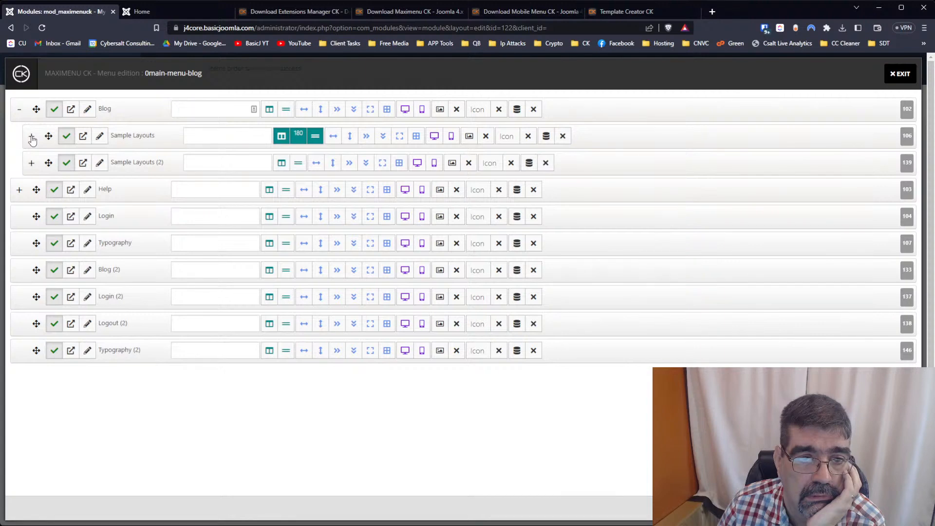
# Refresh the Home page and examine how Sample Layouts and Sample Layouts (2) are arranged in the Blog menu
pyautogui.click(151, 4)
pyautogui.click(42, 28)
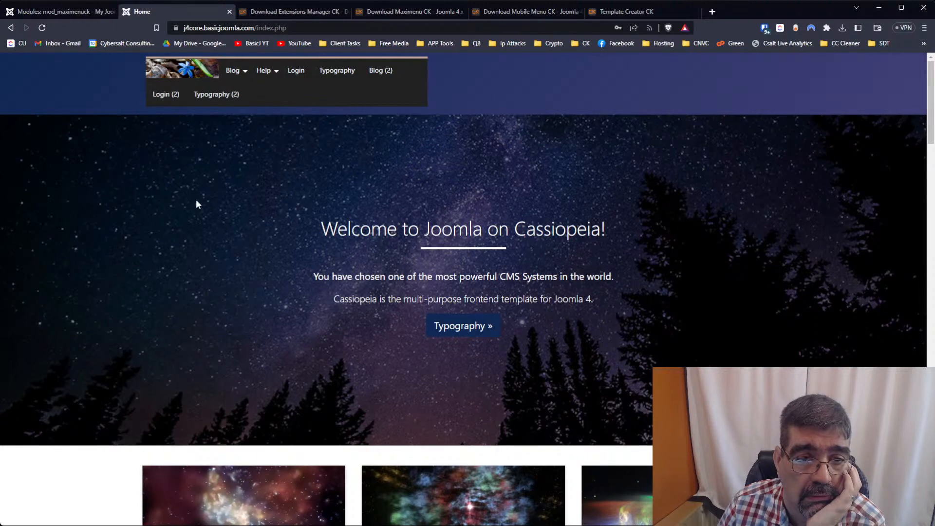
pyautogui.moveTo(234, 78)
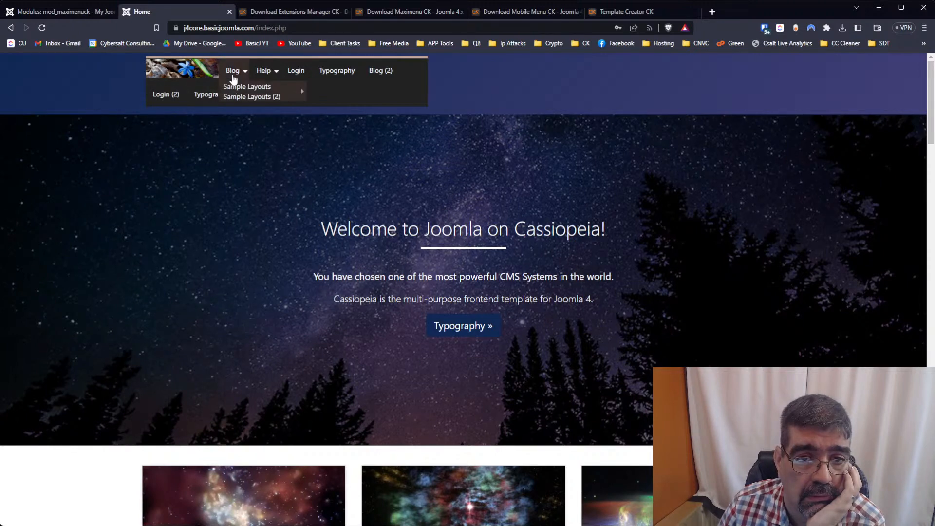
pyautogui.moveTo(238, 95)
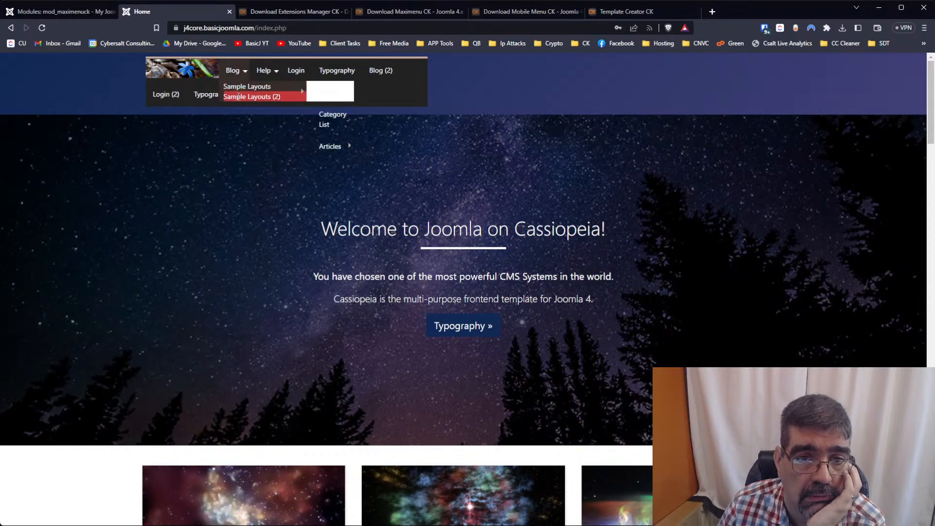
# Create a column on Sample Layouts (2) in the menu editor and check the Blog submenu on the refreshed Home page
pyautogui.click(44, 12)
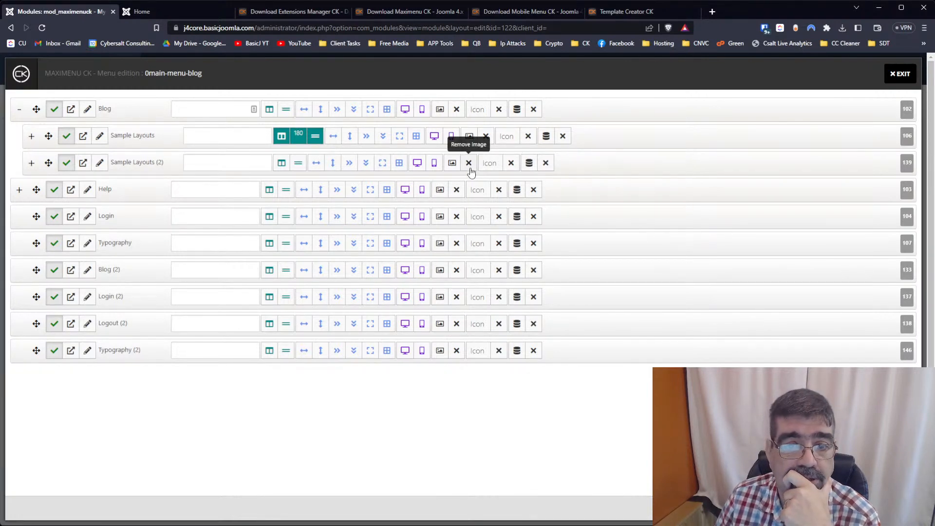
pyautogui.click(282, 163)
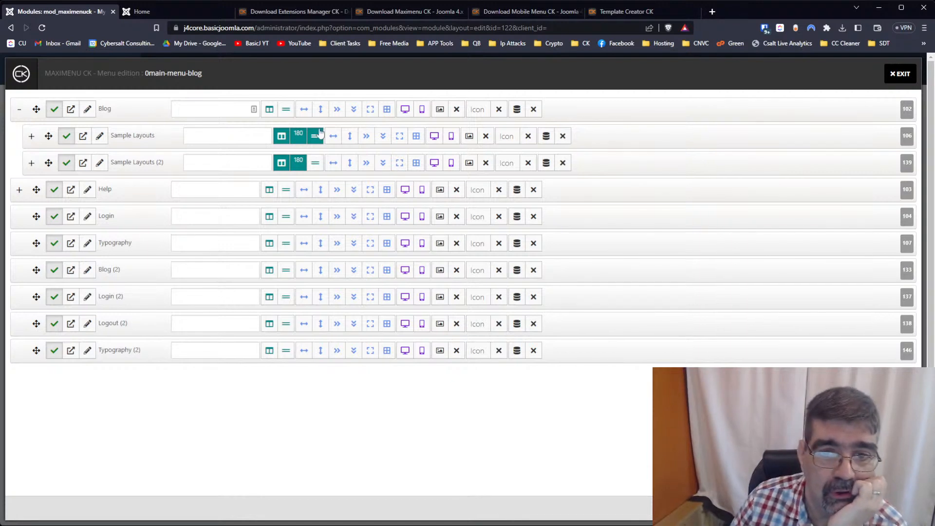
pyautogui.click(146, 11)
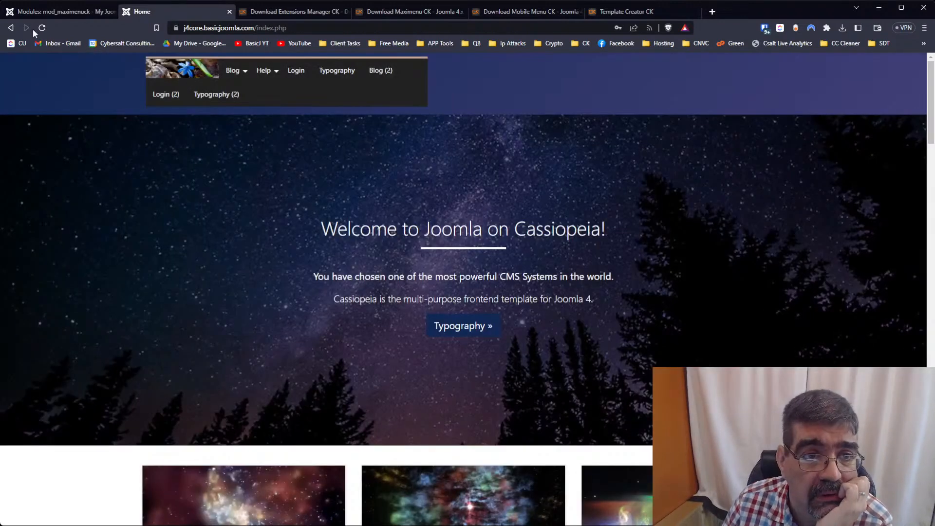
pyautogui.press('F5')
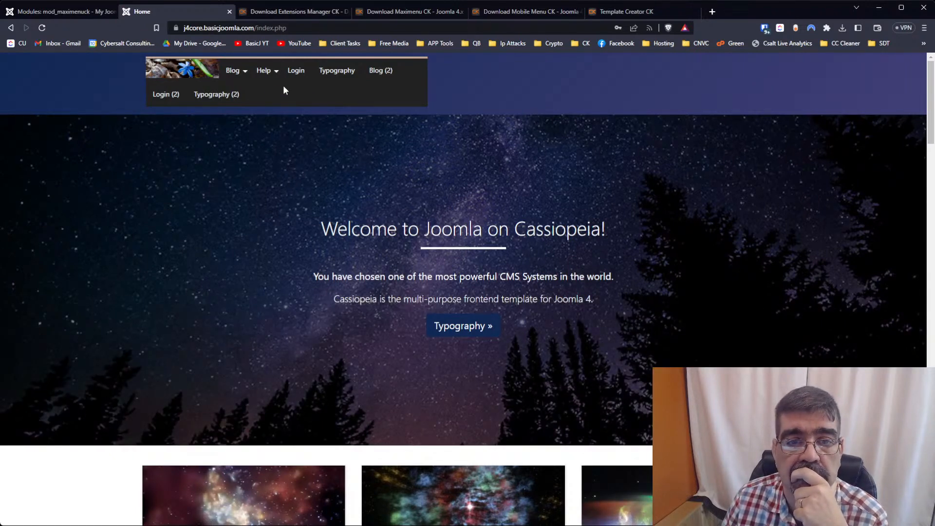
pyautogui.moveTo(246, 79)
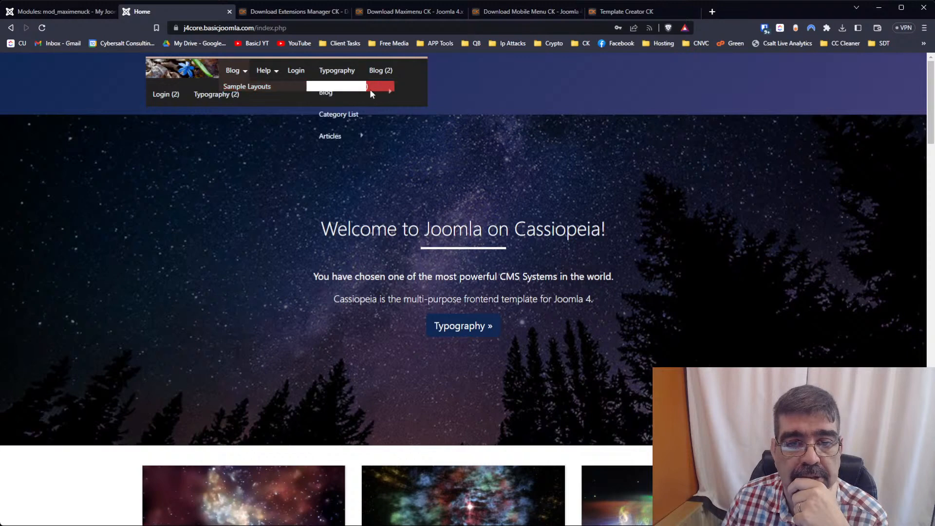
# Remove the row from Sample Layouts in the menu editor and recheck the Blog submenu on the refreshed Home page
pyautogui.click(92, 11)
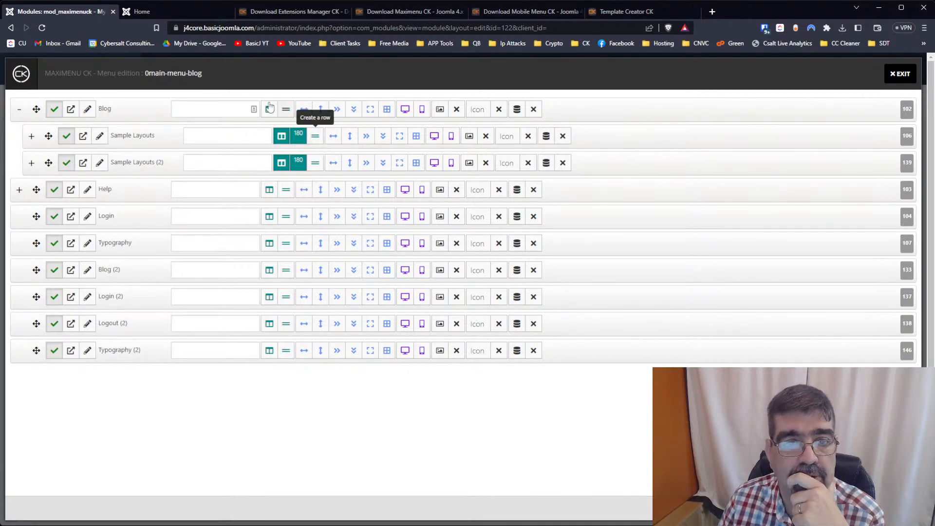
pyautogui.click(141, 12)
pyautogui.press('F5')
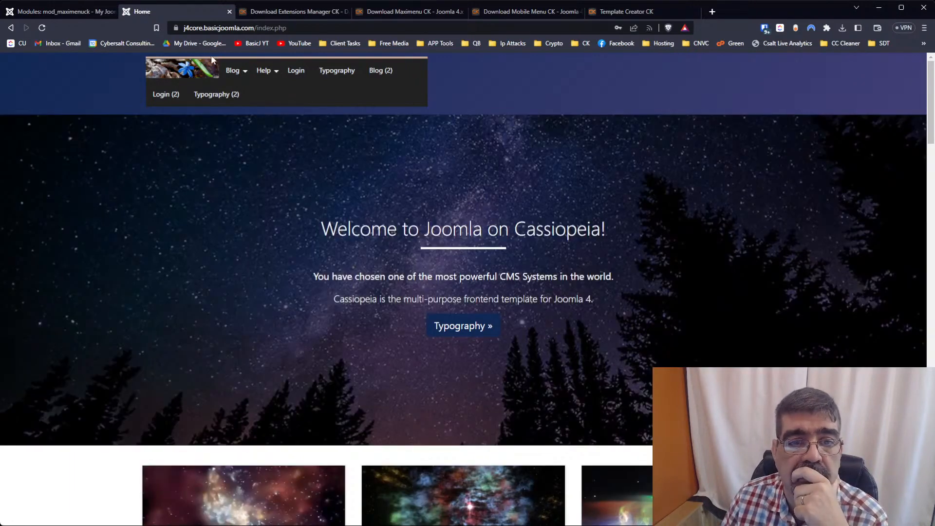
pyautogui.moveTo(237, 71)
pyautogui.moveTo(340, 87)
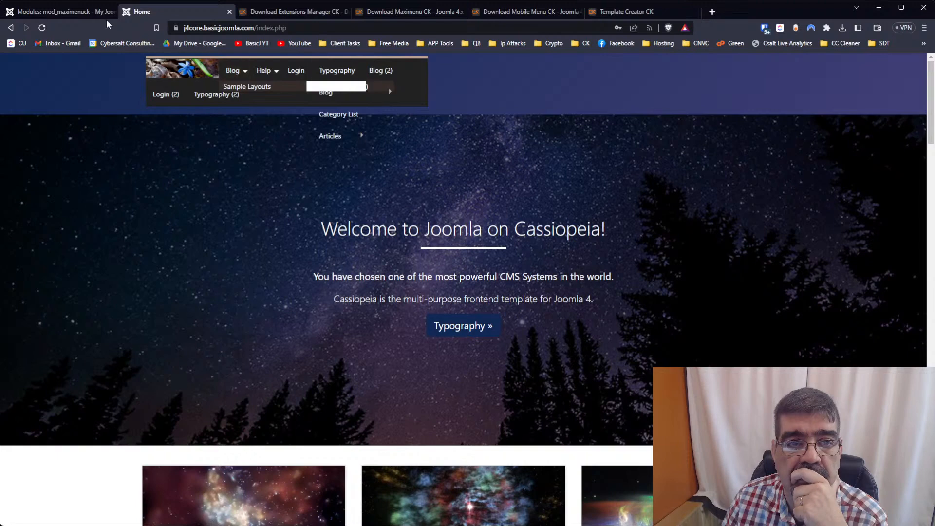
# Rename the Sample Layouts (2) item to "Another Menu" in the Main Menu Blog editor and save the title
pyautogui.click(66, 12)
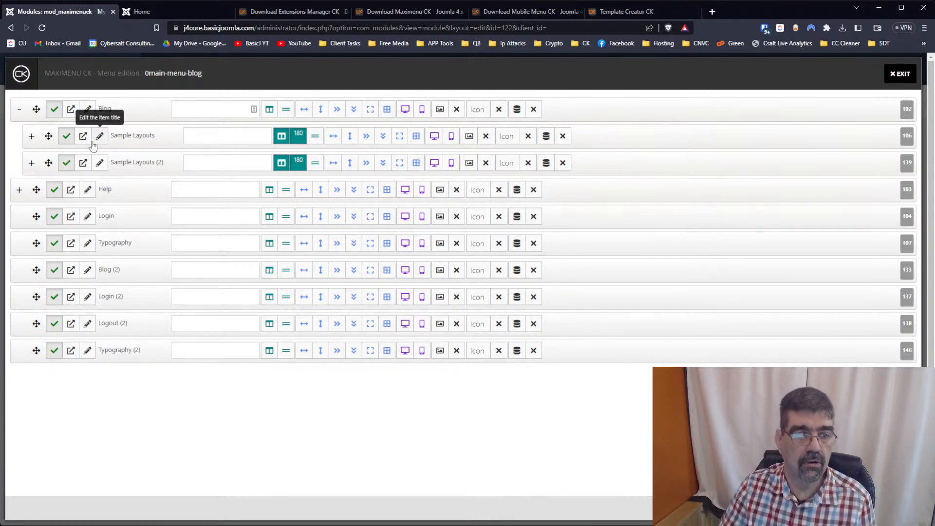
pyautogui.click(100, 164)
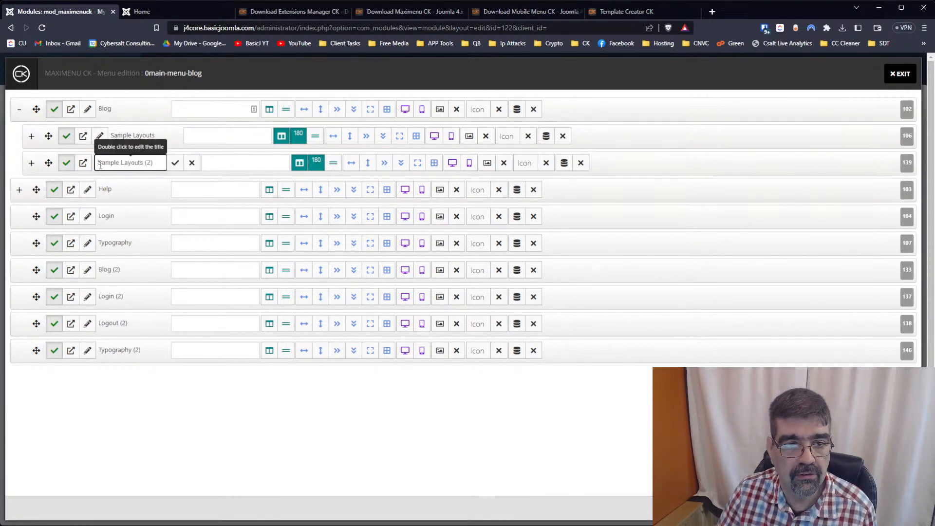
pyautogui.moveTo(110, 167); pyautogui.dragTo(165, 165)
pyautogui.write('An')
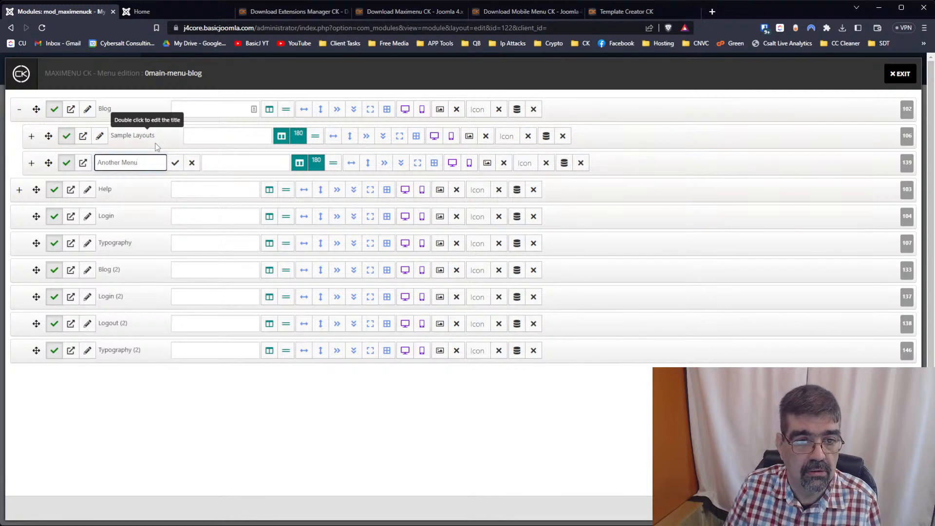
pyautogui.write('other Menu')
pyautogui.click(175, 163)
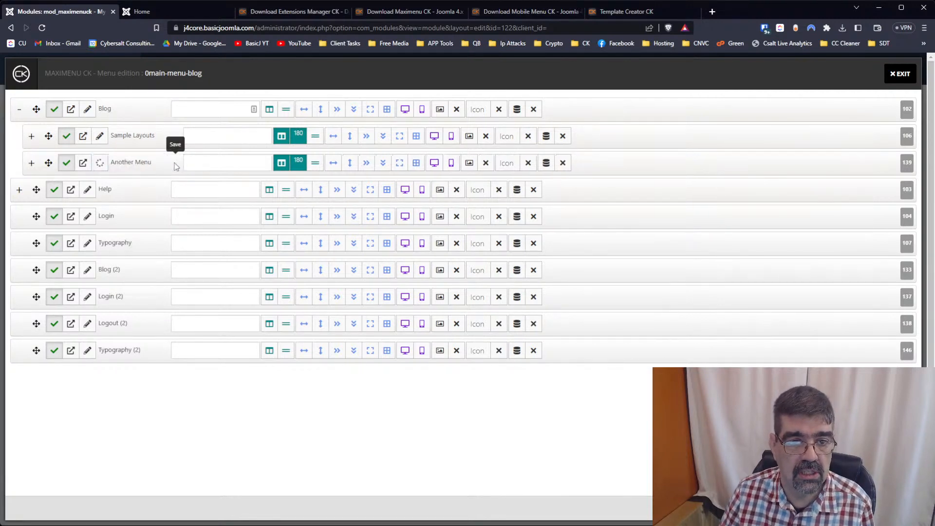
# Refresh the Home page, check the Blog submenu and open the Blog page under Another Menu
pyautogui.click(145, 12)
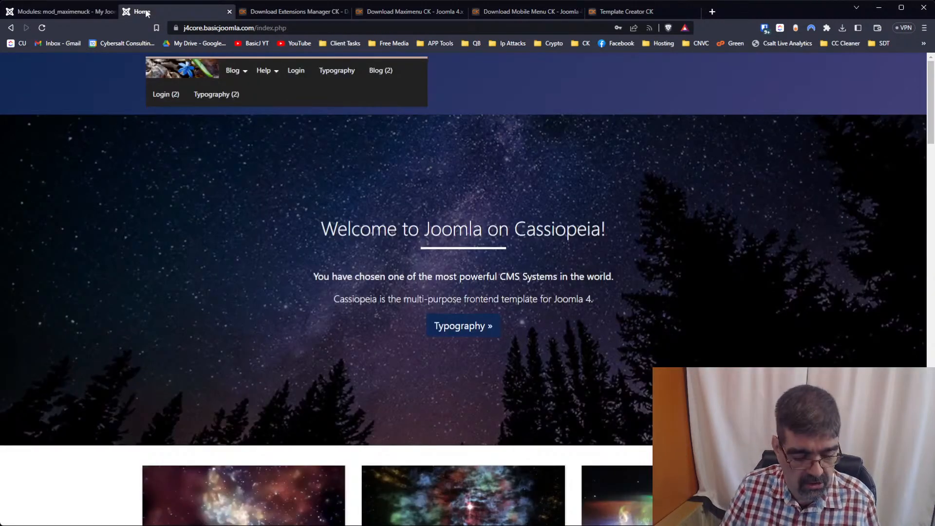
pyautogui.press('F5')
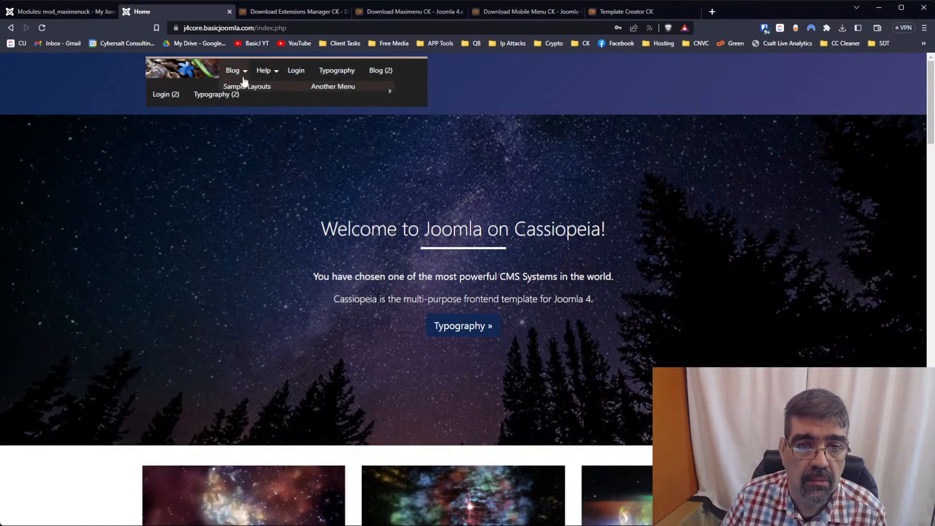
pyautogui.moveTo(245, 85)
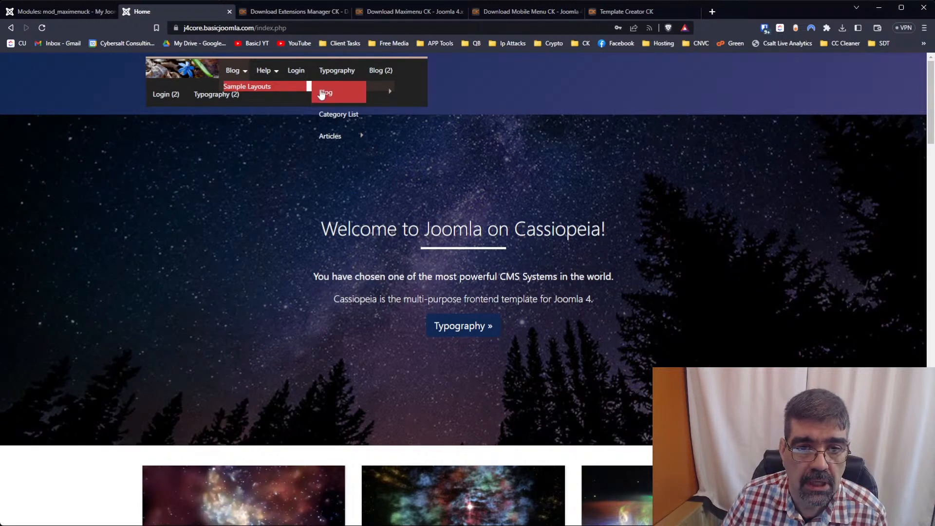
pyautogui.moveTo(332, 143)
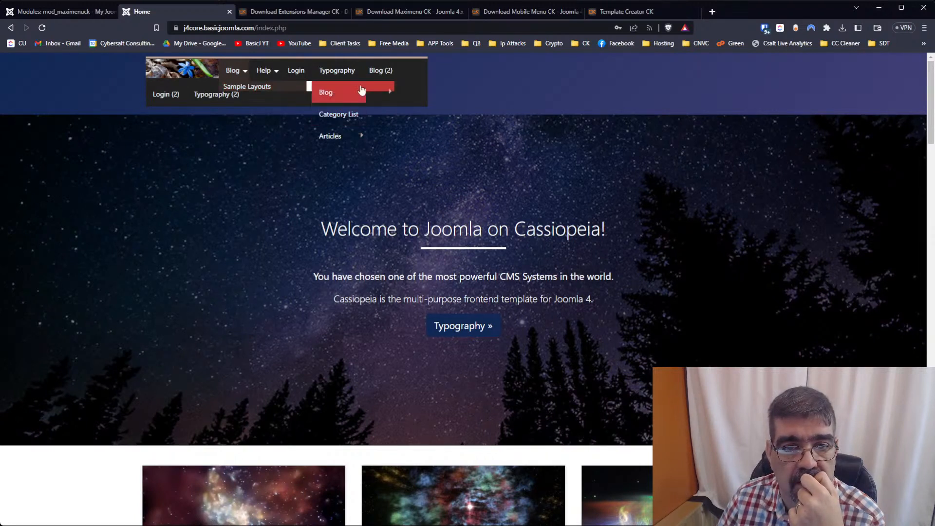
pyautogui.click(355, 88)
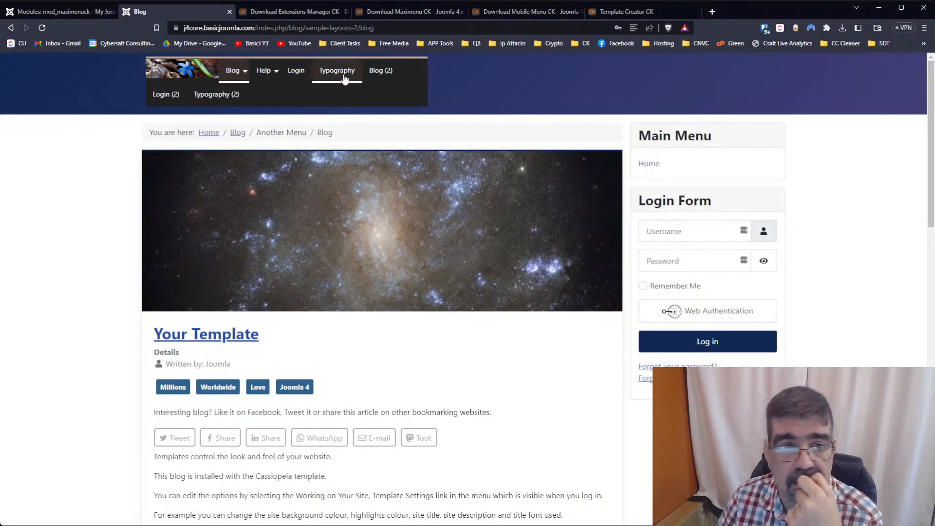
# Nest the Help and Login items under Blog in the menu editor and check the Blog submenu on the site's Home page
pyautogui.click(63, 11)
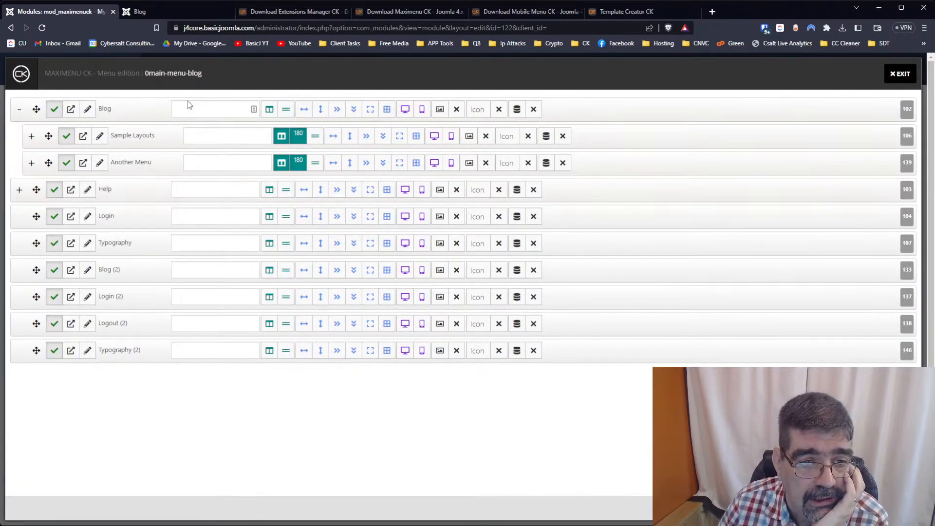
pyautogui.moveTo(37, 191); pyautogui.dragTo(48, 217)
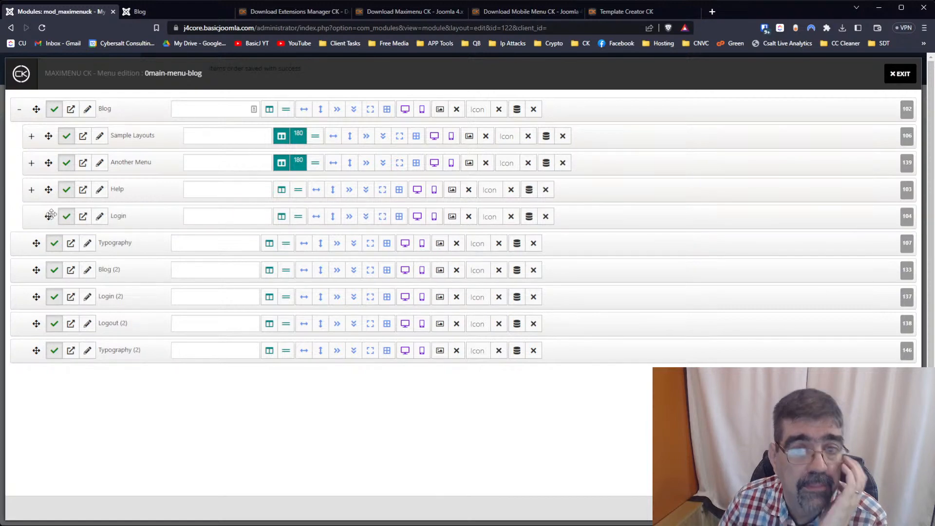
pyautogui.click(162, 10)
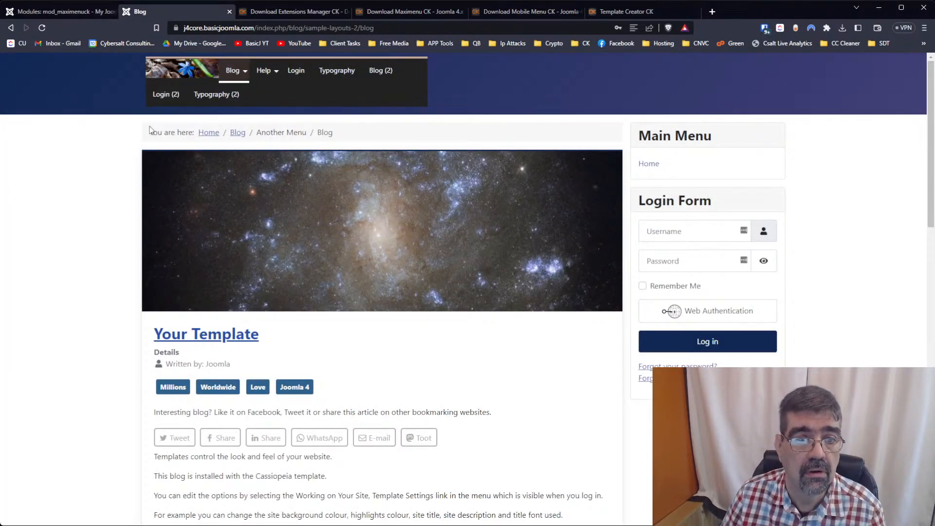
pyautogui.click(204, 135)
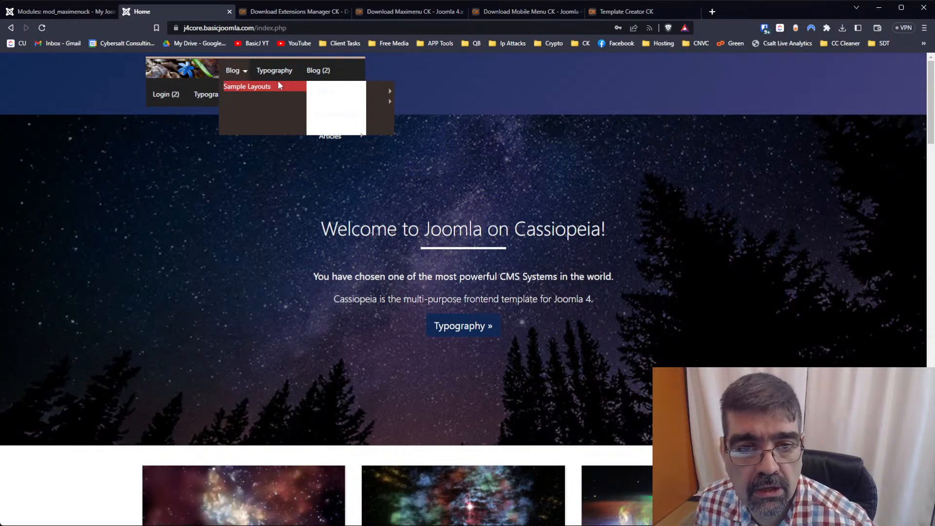
# Create columns on the nested Help and Login items and check the Blog submenu on the refreshed Home page
pyautogui.click(31, 10)
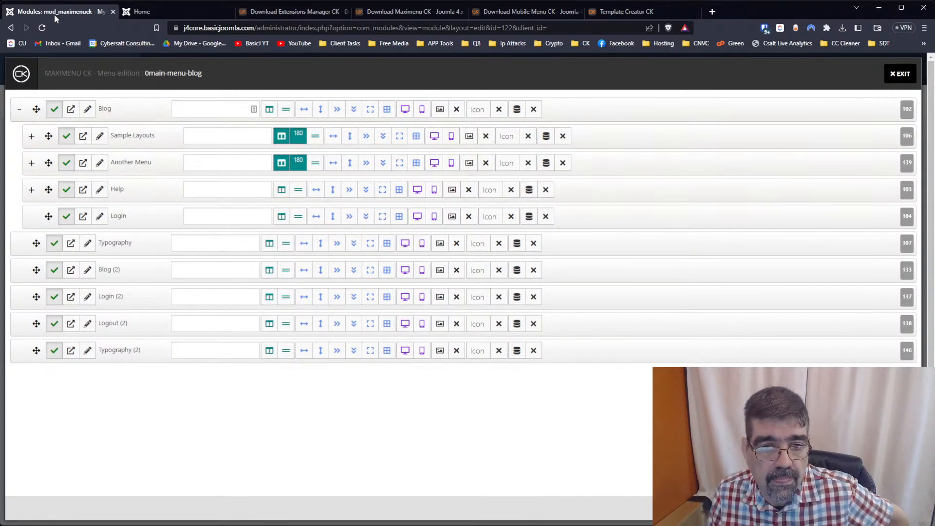
pyautogui.click(281, 189)
pyautogui.click(281, 218)
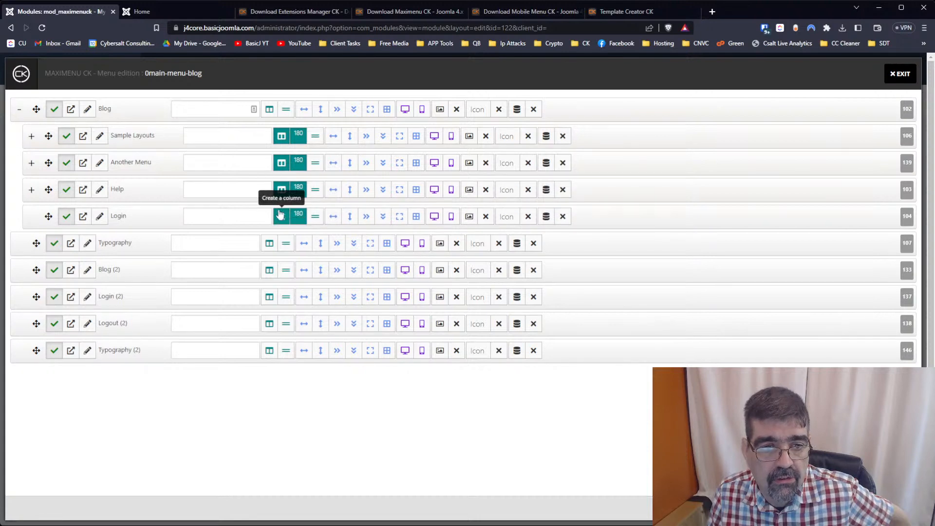
pyautogui.click(141, 15)
pyautogui.press('F5')
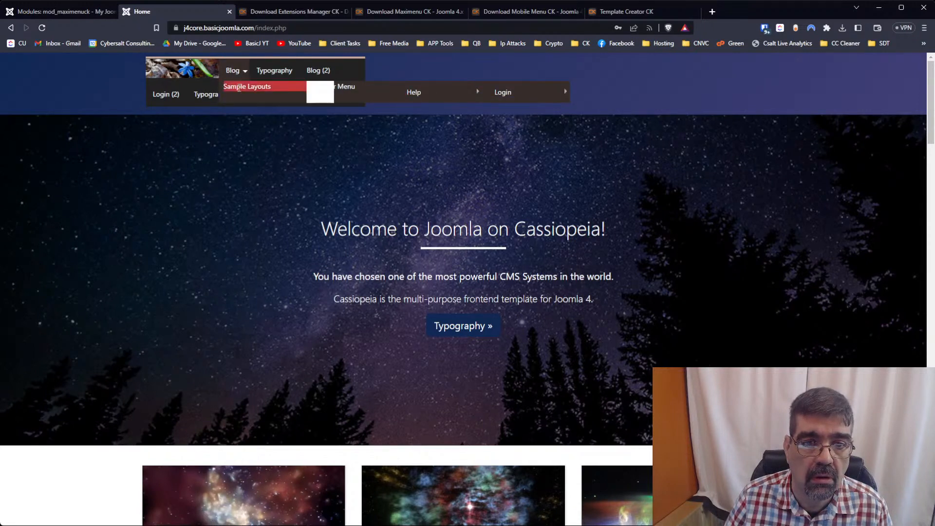
pyautogui.moveTo(409, 96)
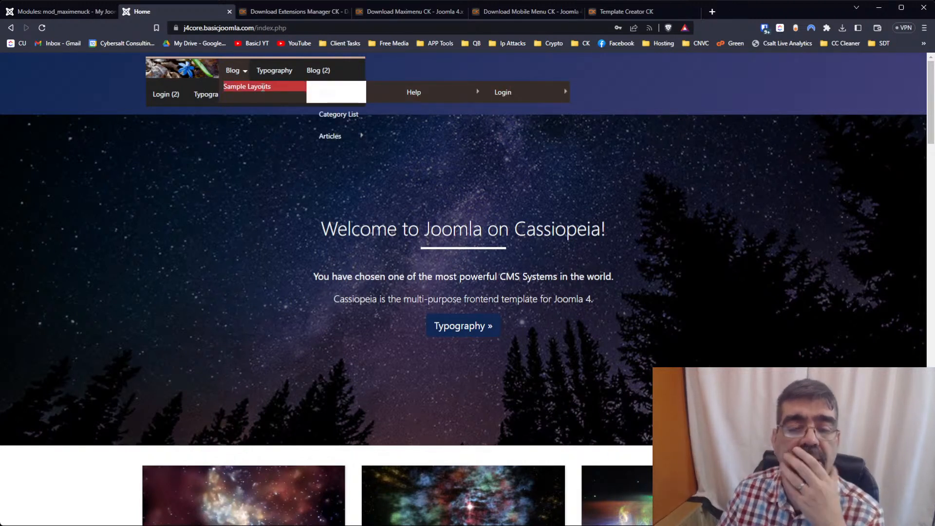
# Try creating a row on the top-level Blog item and check its submenu on the refreshed Home page
pyautogui.click(65, 13)
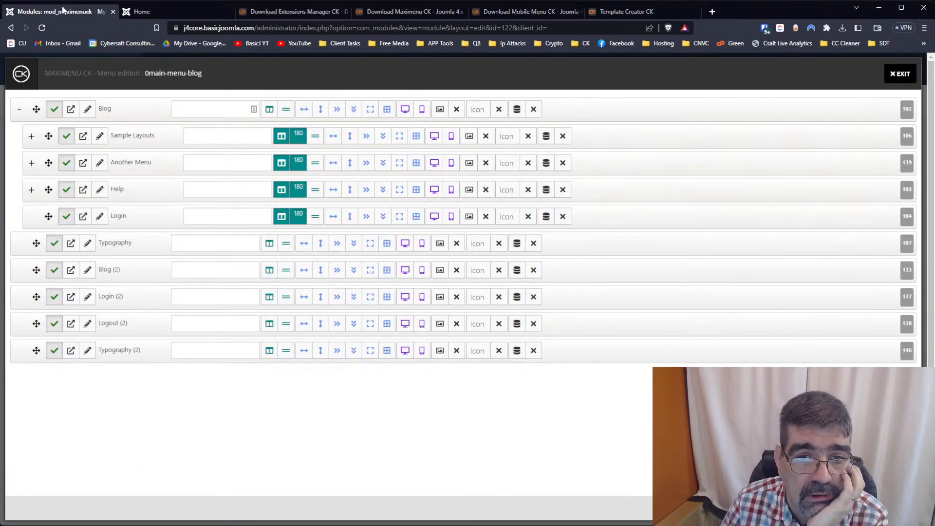
pyautogui.click(287, 111)
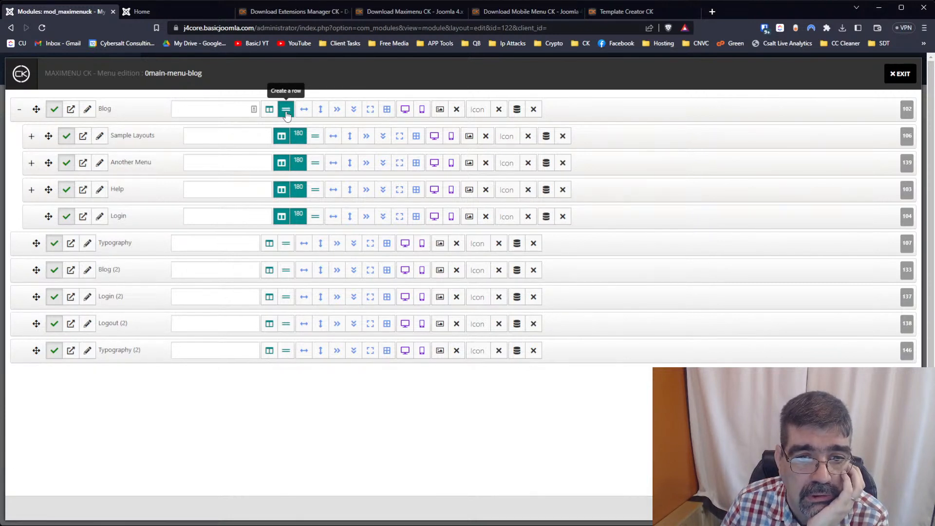
pyautogui.click(146, 14)
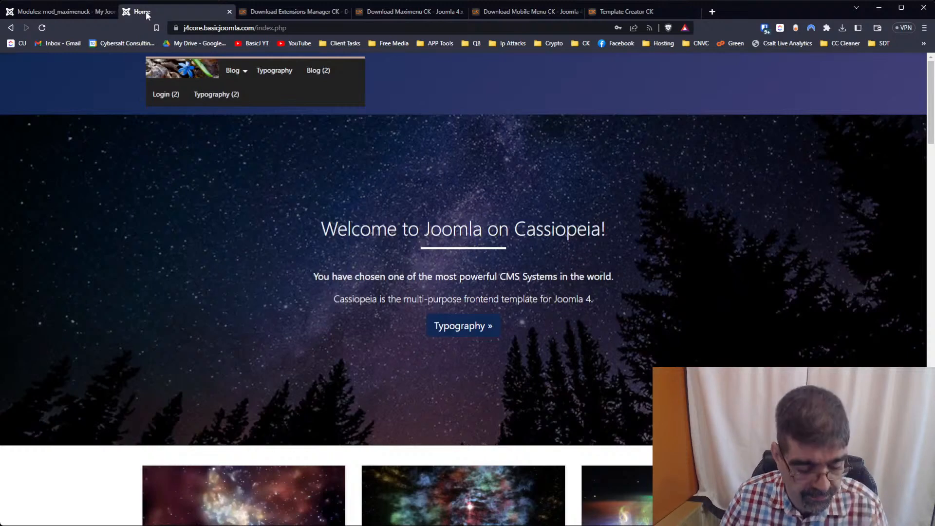
pyautogui.press('F5')
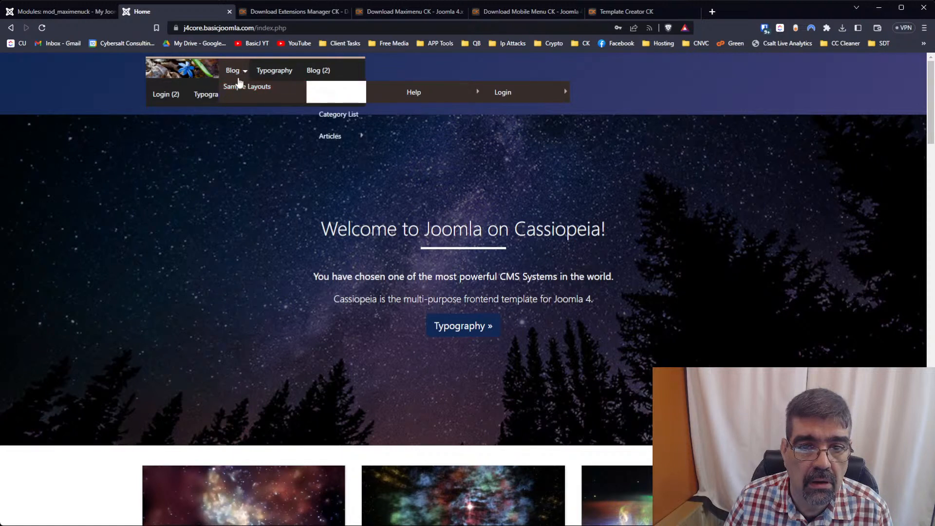
pyautogui.moveTo(379, 93)
pyautogui.moveTo(279, 89)
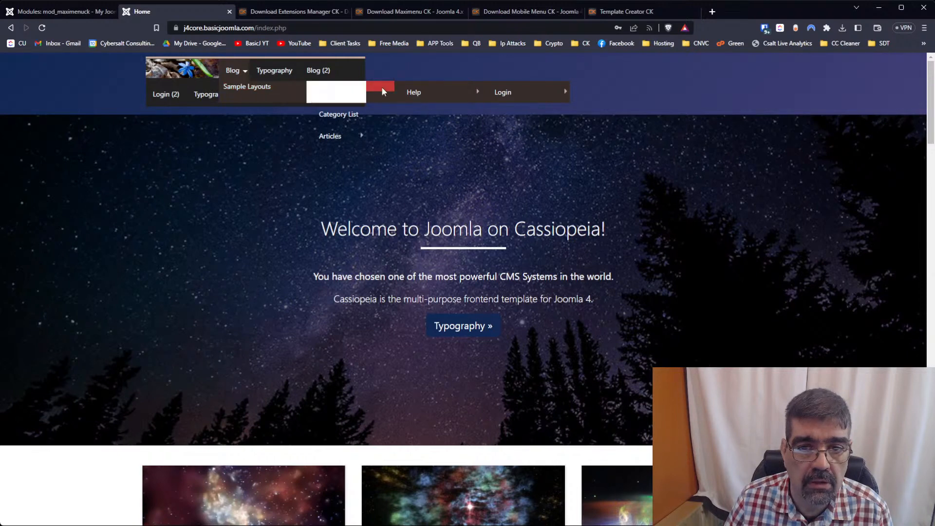
# Remove the row from the top-level Blog item and recheck its submenu on the refreshed Home page
pyautogui.click(86, 14)
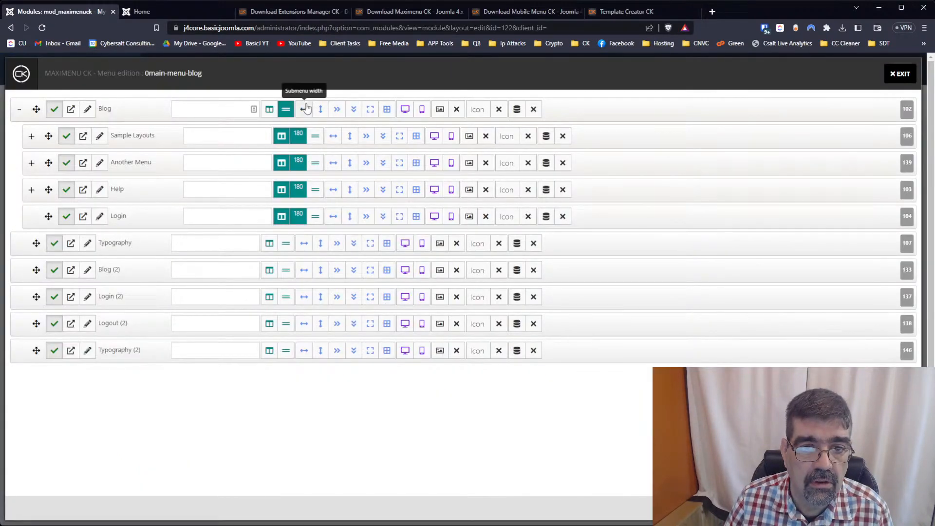
pyautogui.click(288, 110)
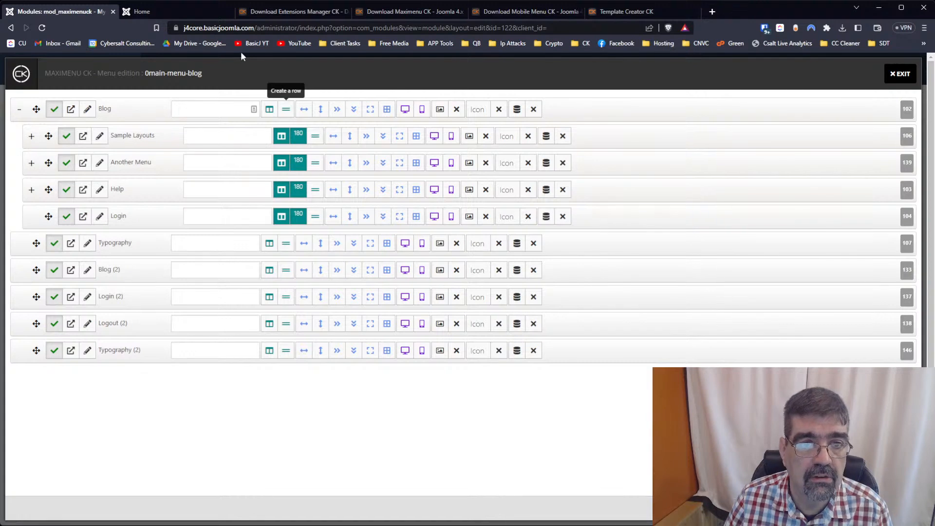
pyautogui.click(177, 15)
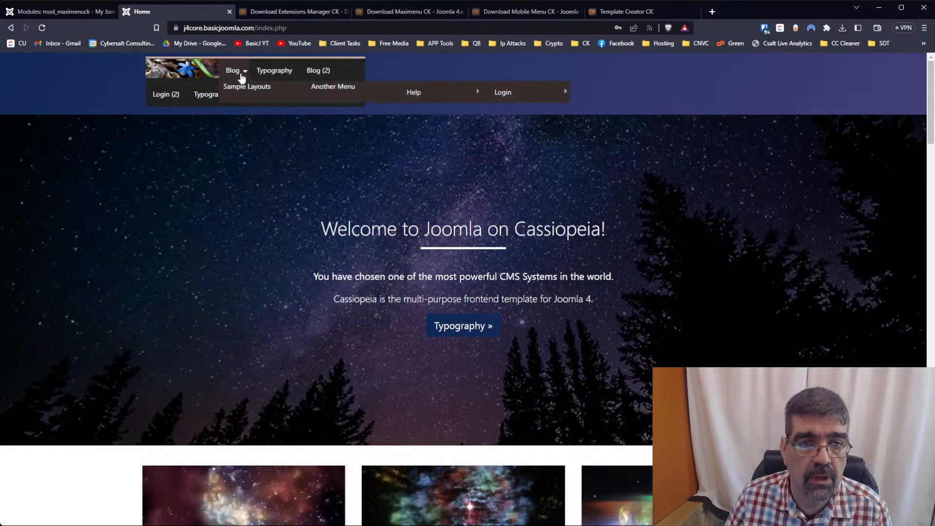
pyautogui.moveTo(267, 88)
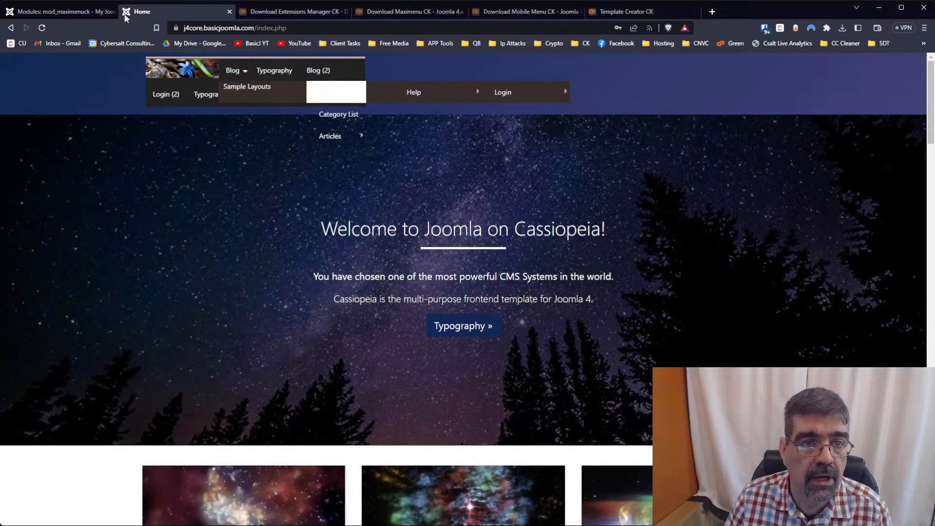
pyautogui.press('F5')
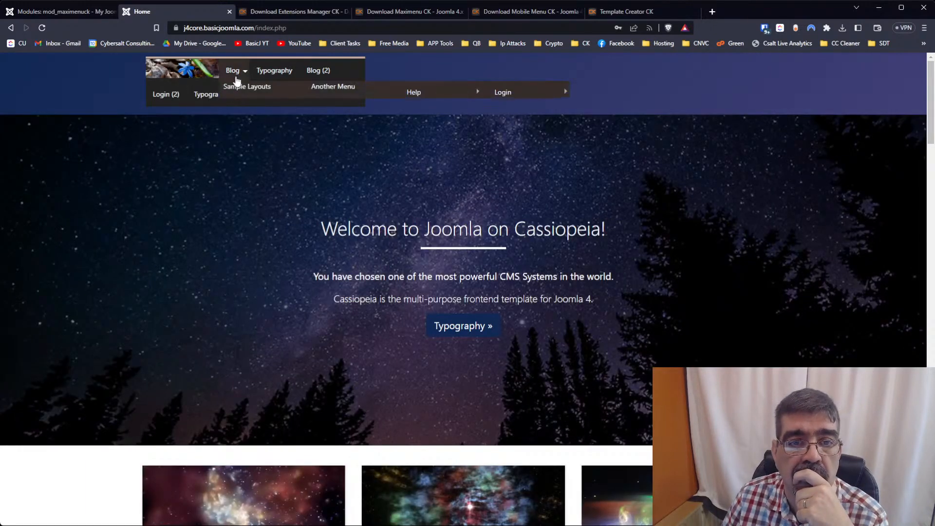
# Try the full-width submenu option on Sample Layouts and Another Menu and check the Blog submenu on the refreshed Home page
pyautogui.click(72, 12)
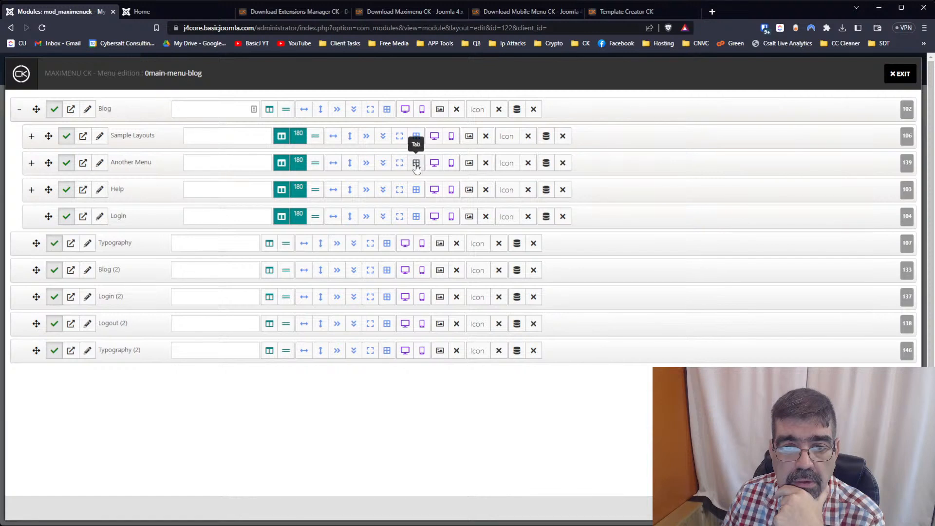
pyautogui.click(400, 136)
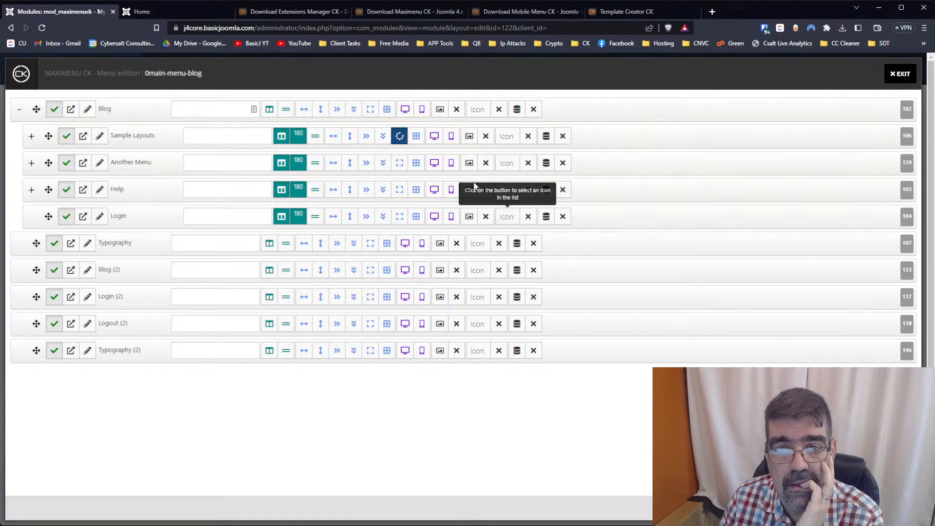
pyautogui.click(399, 166)
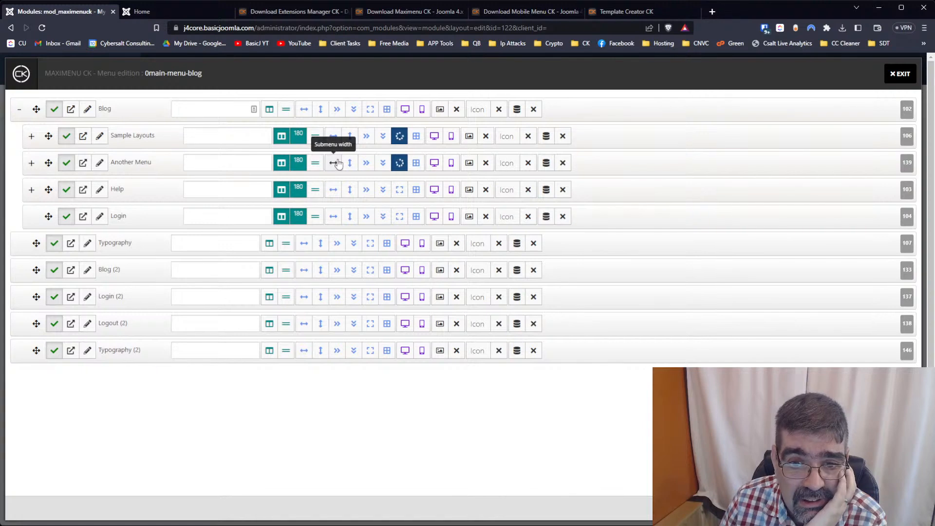
pyautogui.click(142, 11)
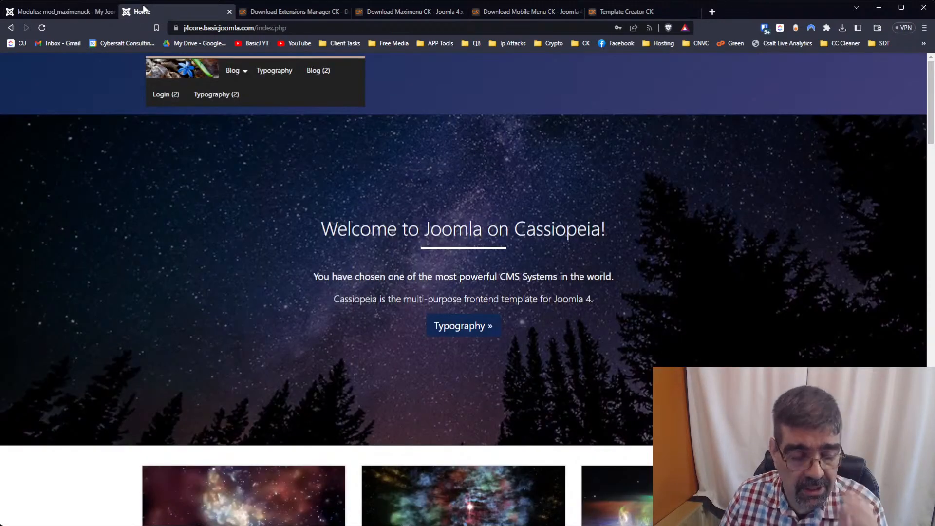
pyautogui.press('F5')
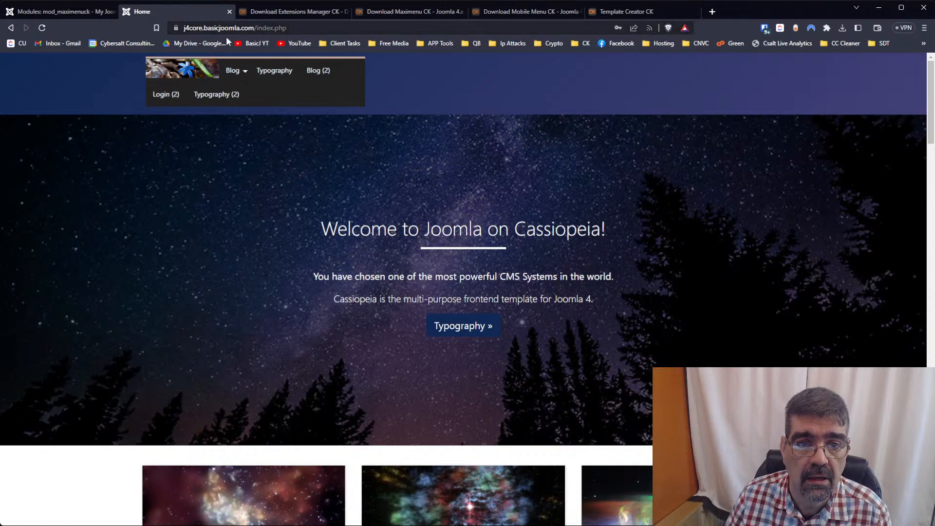
pyautogui.moveTo(236, 71)
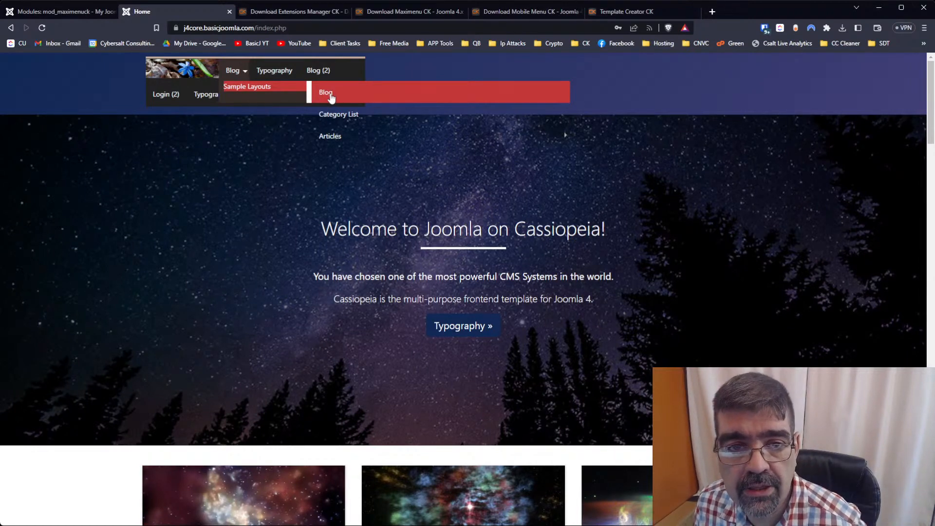
# Turn off the full-width submenu option on Sample Layouts and Another Menu in the menu editor
pyautogui.click(87, 11)
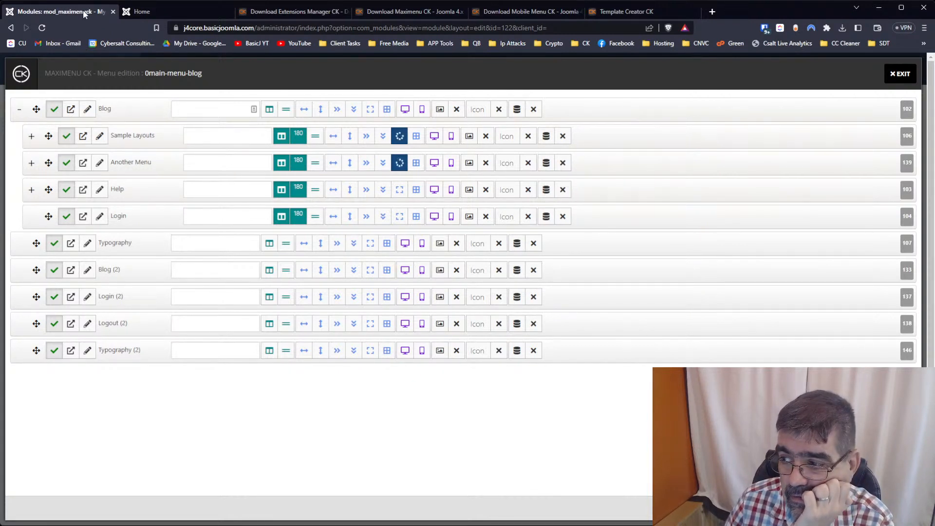
pyautogui.click(400, 137)
pyautogui.click(399, 163)
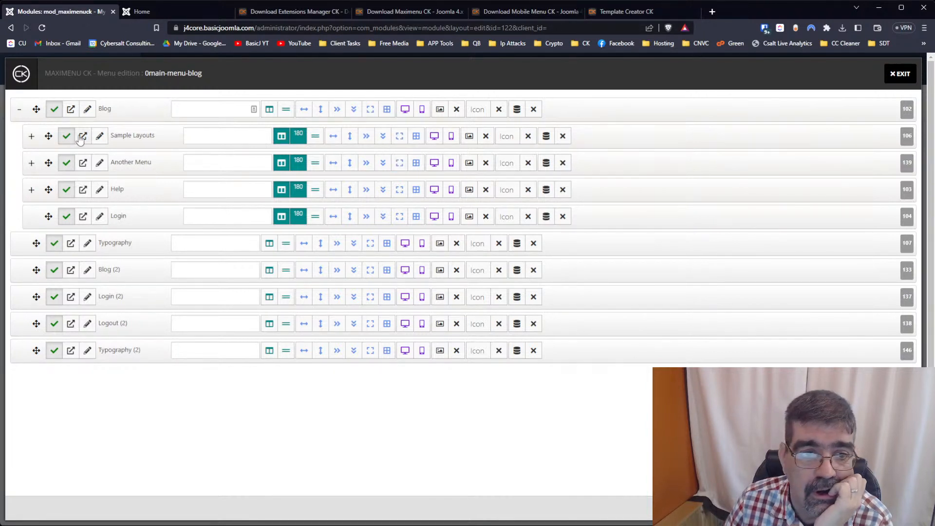
# Create columns on Blog, Category List, Articles and Logout under Sample Layouts and check the submenu on the Home page
pyautogui.click(32, 139)
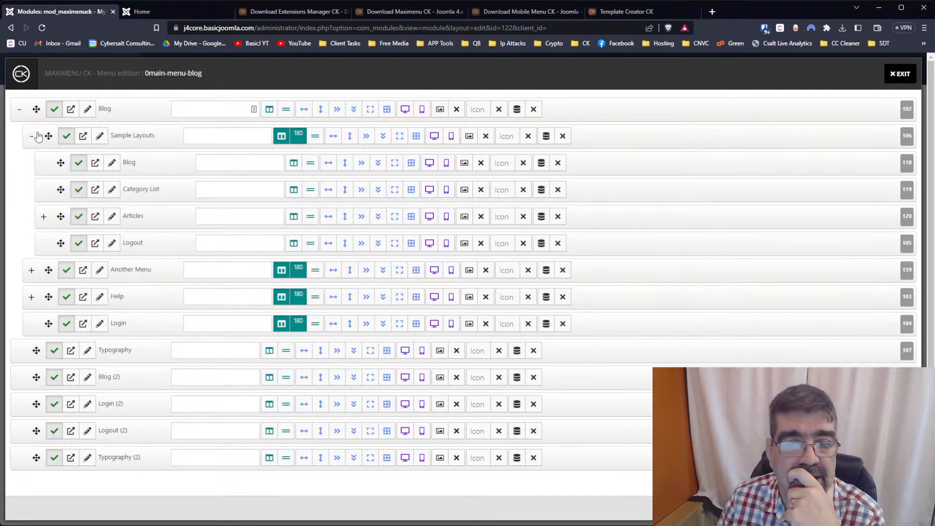
pyautogui.click(295, 164)
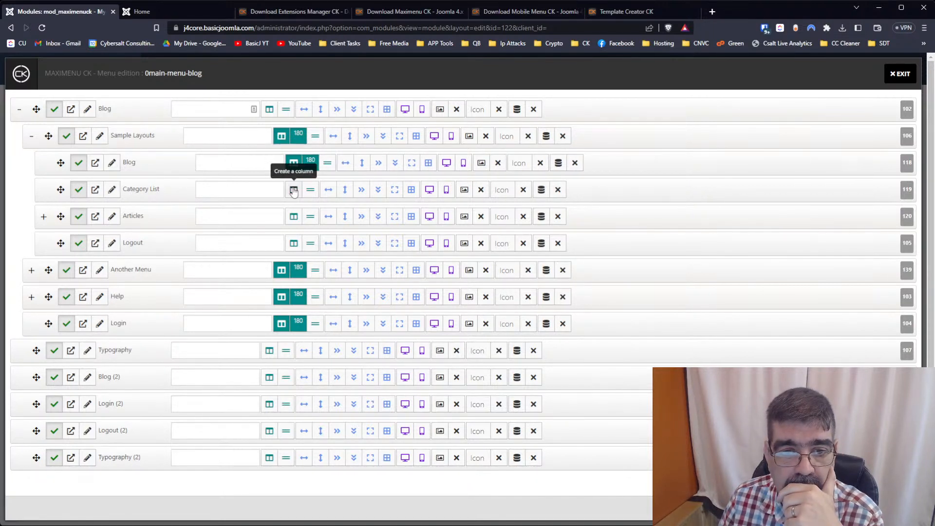
pyautogui.click(294, 190)
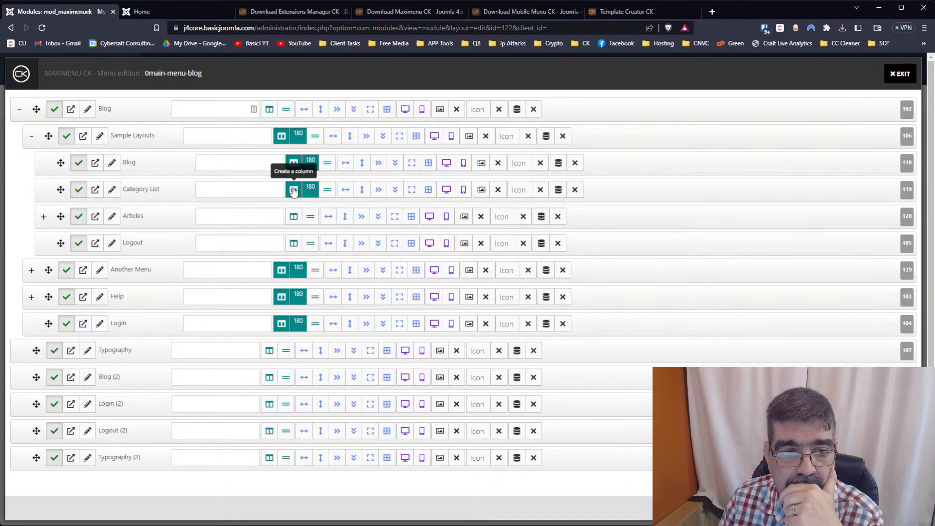
pyautogui.click(294, 216)
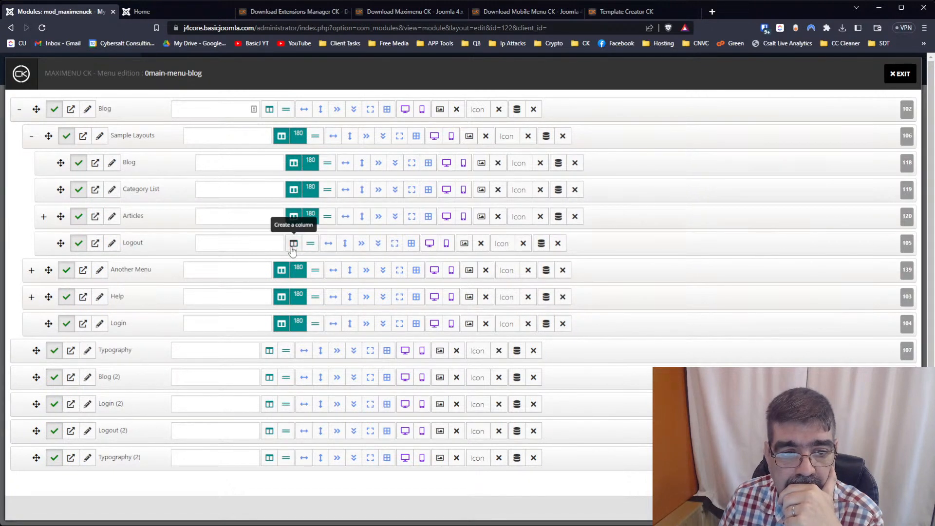
pyautogui.click(293, 243)
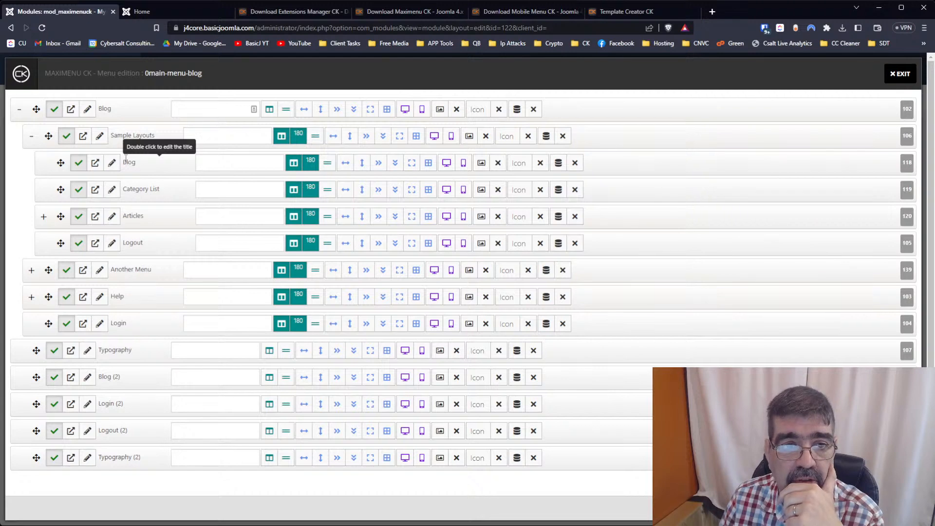
pyautogui.click(139, 15)
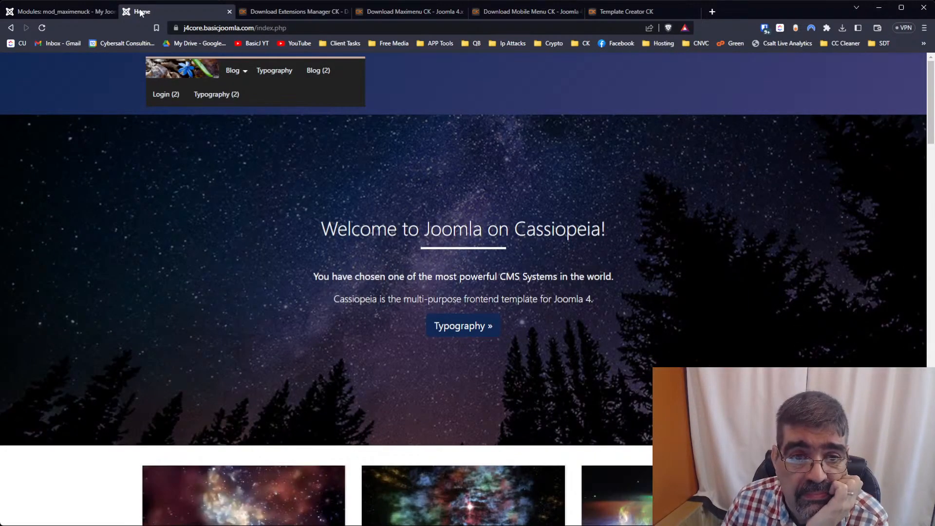
pyautogui.moveTo(234, 73)
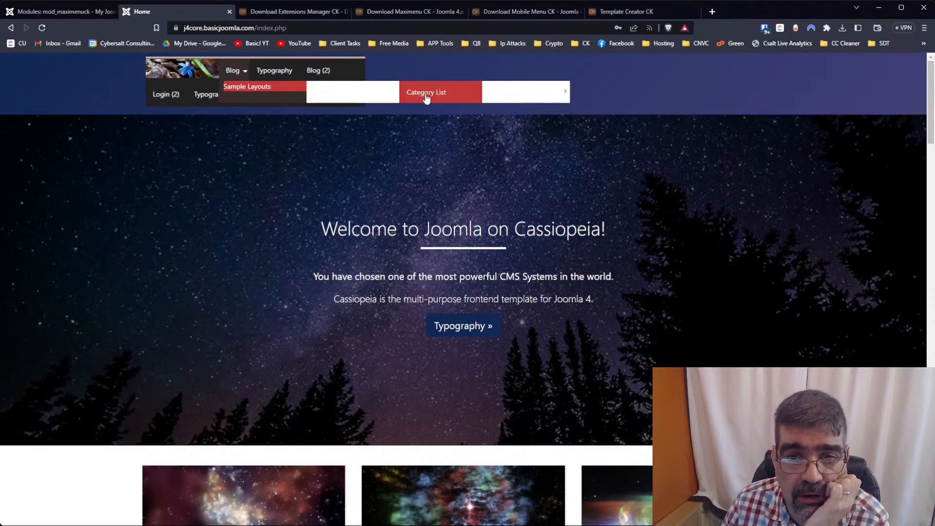
pyautogui.moveTo(508, 96)
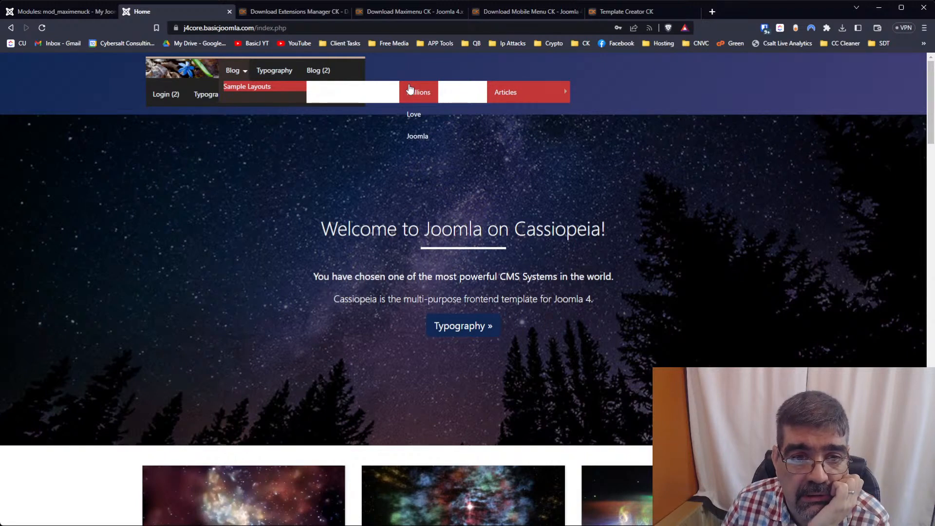
# Replace the columns on Blog, Category List and Articles under Sample Layouts with rows and check the submenu on the Home page
pyautogui.click(72, 13)
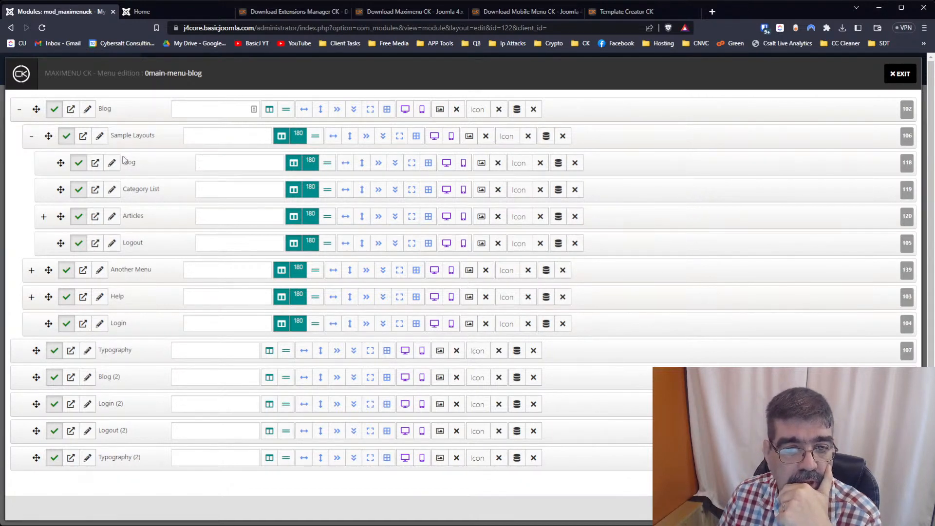
pyautogui.click(43, 217)
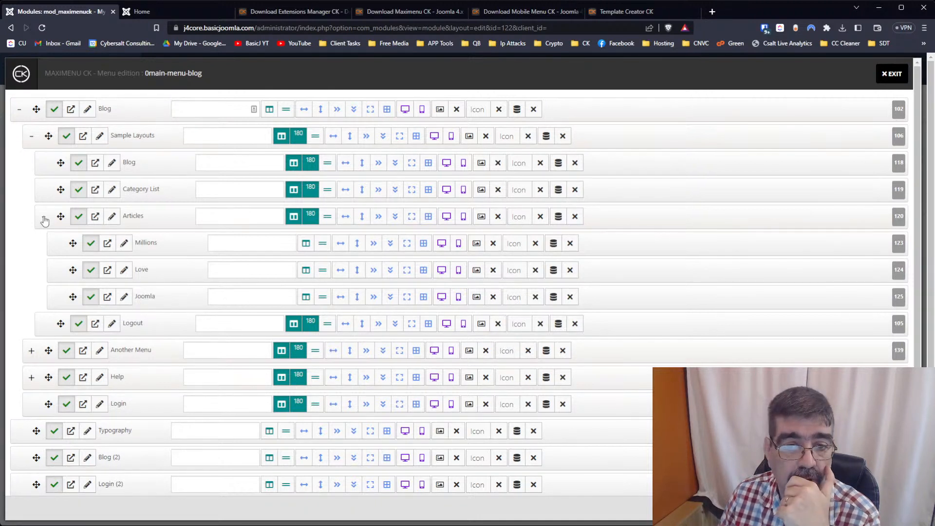
pyautogui.click(294, 163)
pyautogui.click(294, 188)
pyautogui.click(294, 215)
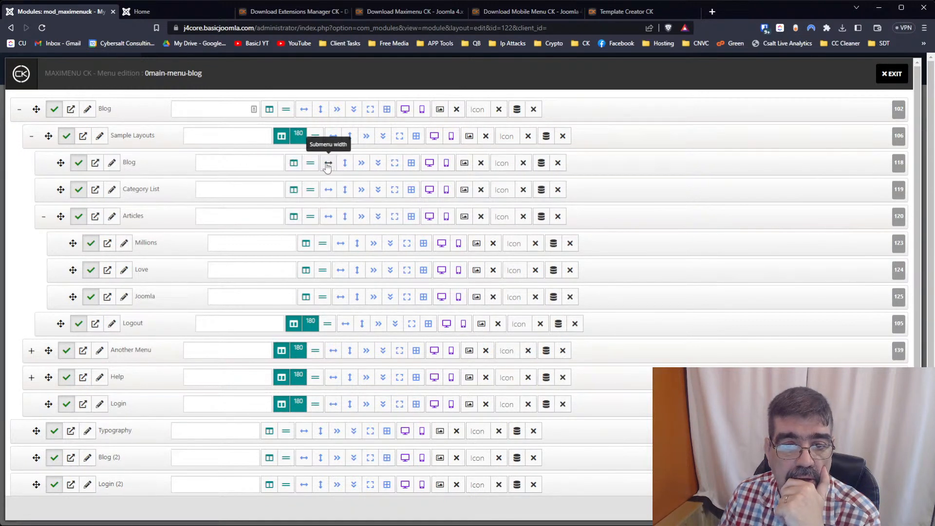
pyautogui.click(310, 163)
pyautogui.click(311, 189)
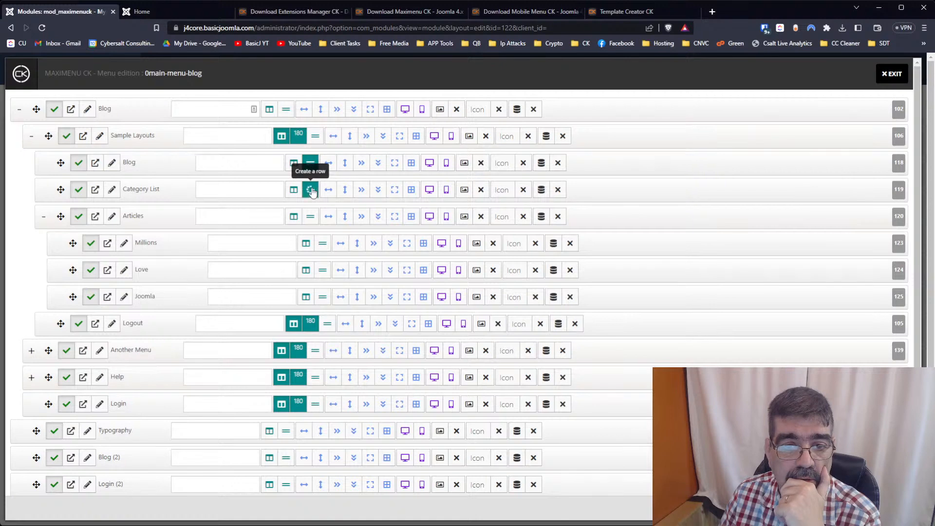
pyautogui.click(310, 216)
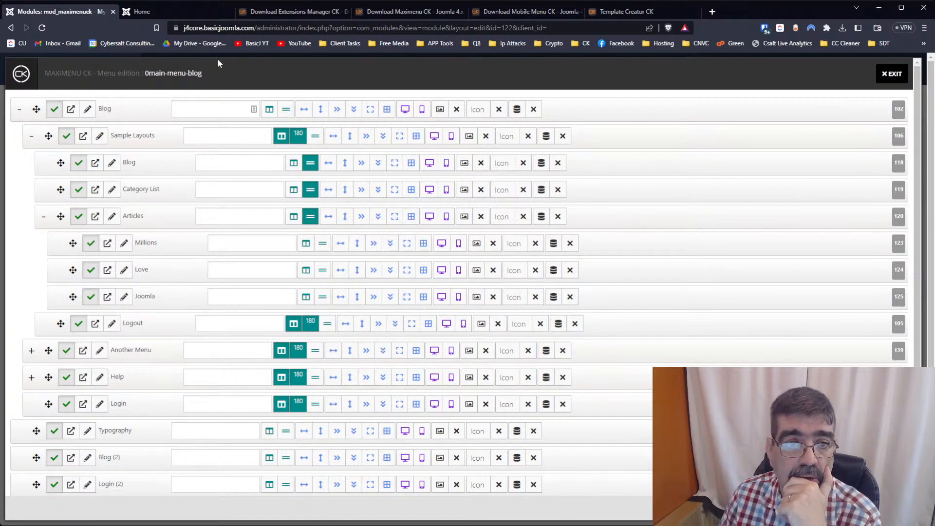
pyautogui.click(166, 12)
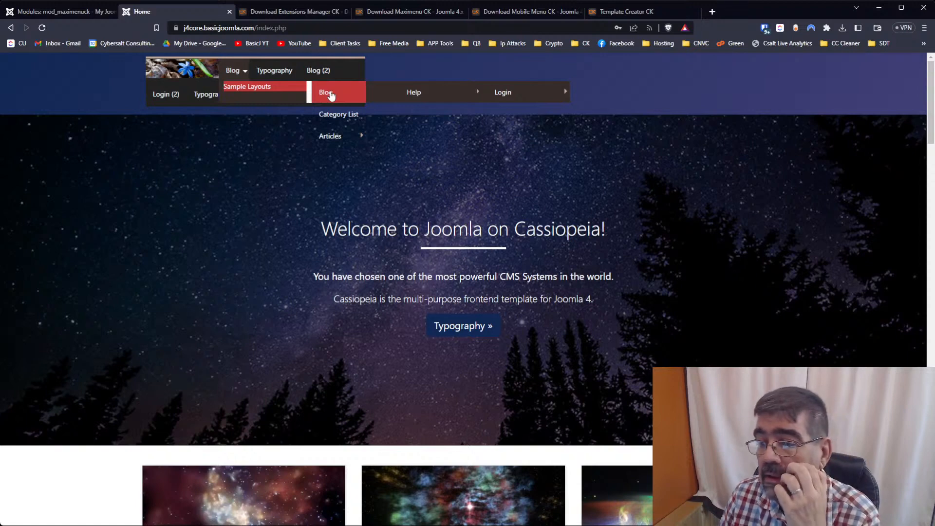
# Assign the fa-500px icon to Sample Layouts, fa-accessible-icon to its Blog item and fa-accusoft to Category List
pyautogui.click(64, 11)
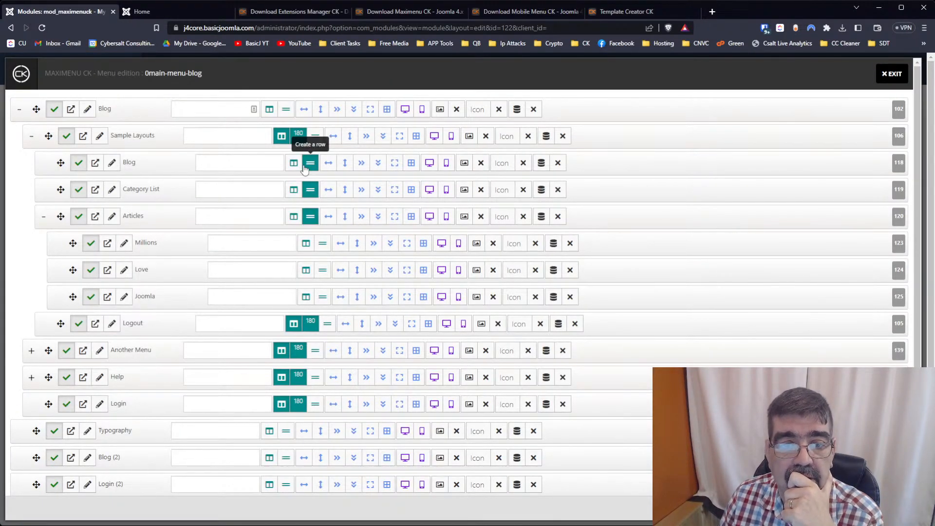
pyautogui.click(541, 164)
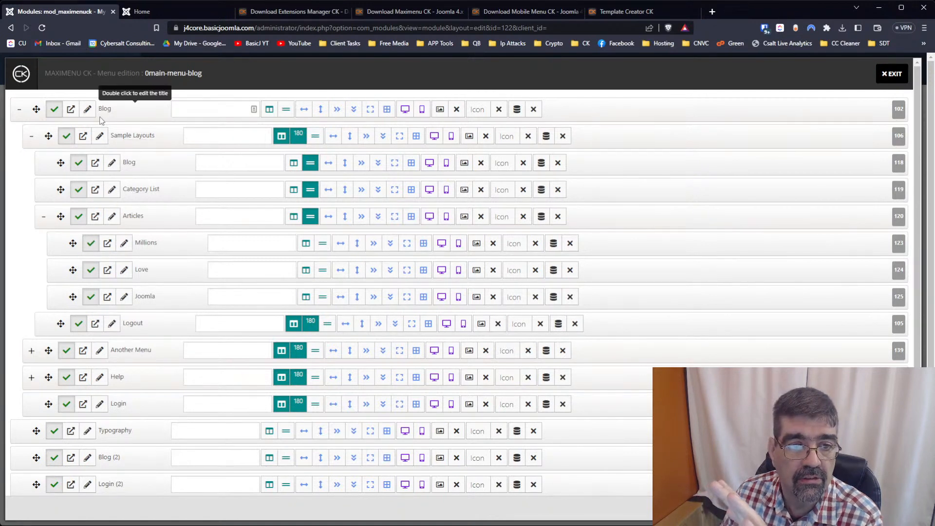
pyautogui.click(509, 139)
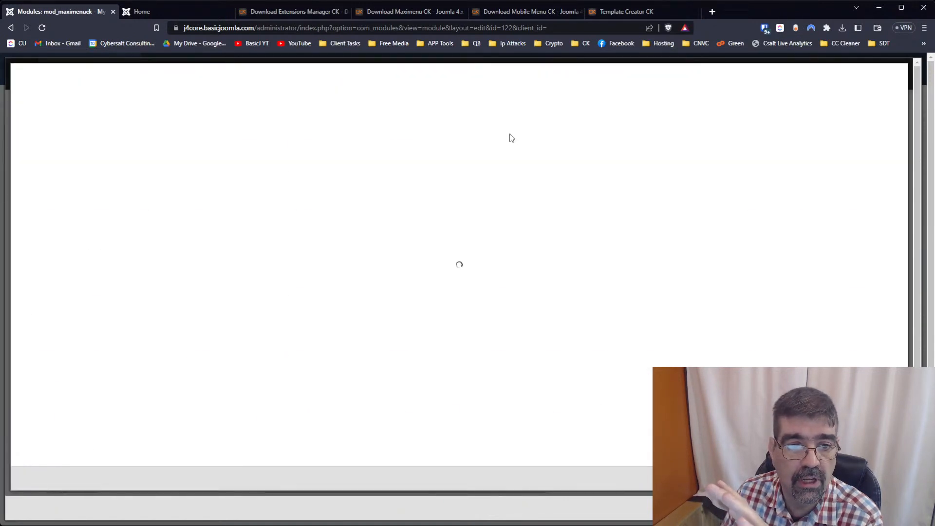
pyautogui.click(45, 148)
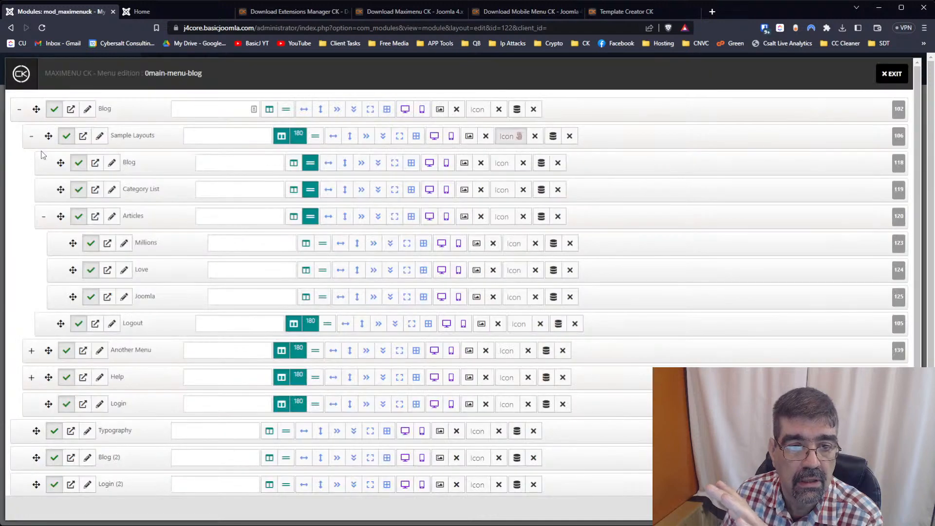
pyautogui.click(514, 166)
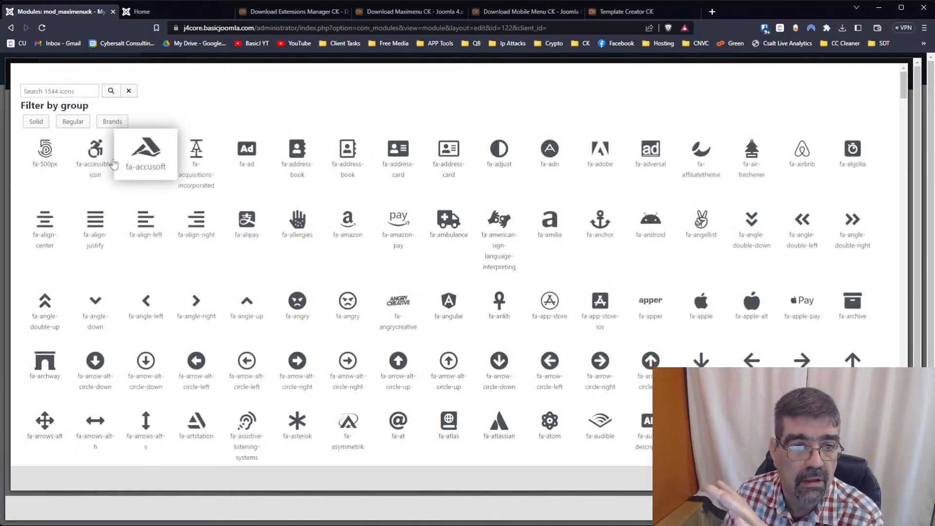
pyautogui.click(95, 149)
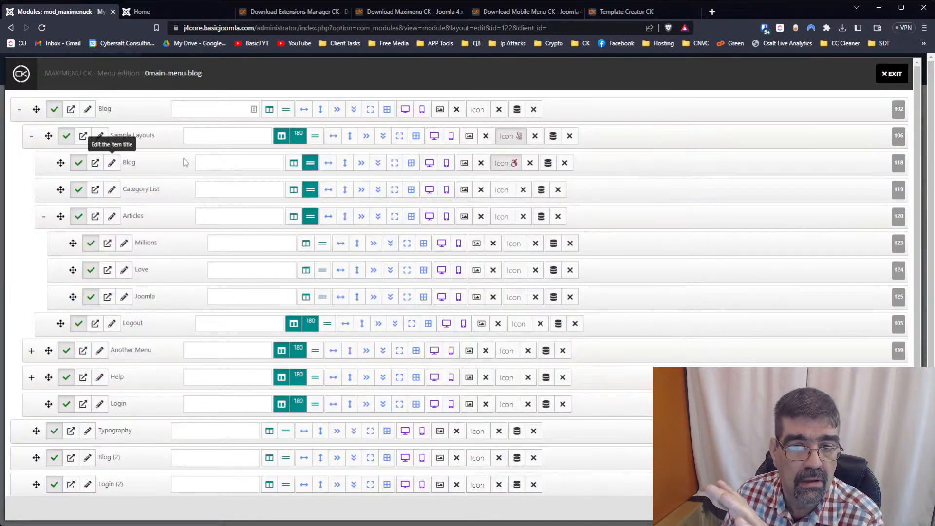
pyautogui.click(502, 190)
pyautogui.click(156, 166)
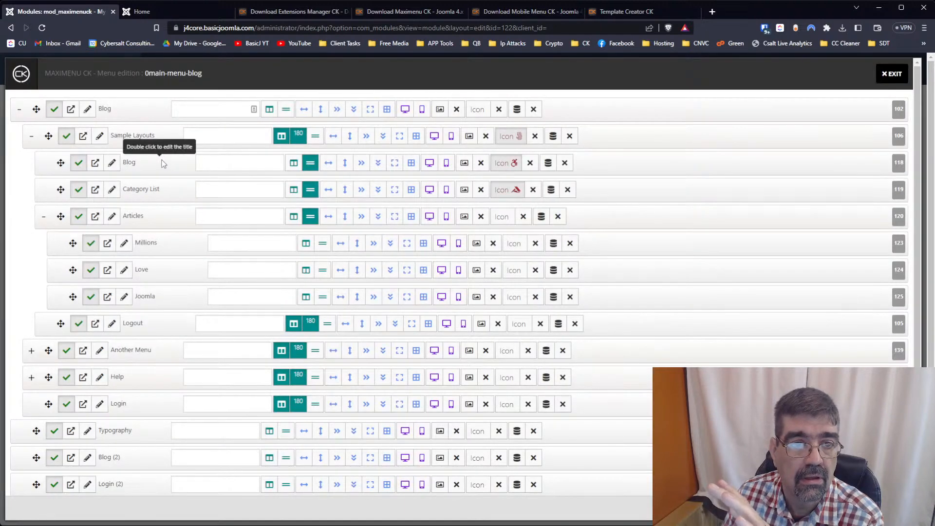
# Check the icons and the Articles submenu in the Blog menu on the refreshed Home page
pyautogui.click(185, 9)
pyautogui.press('F5')
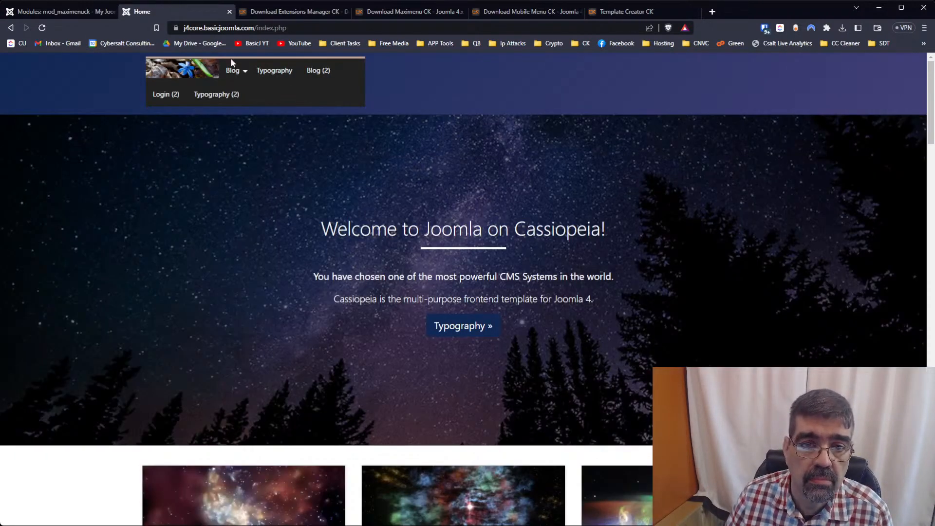
pyautogui.moveTo(235, 71)
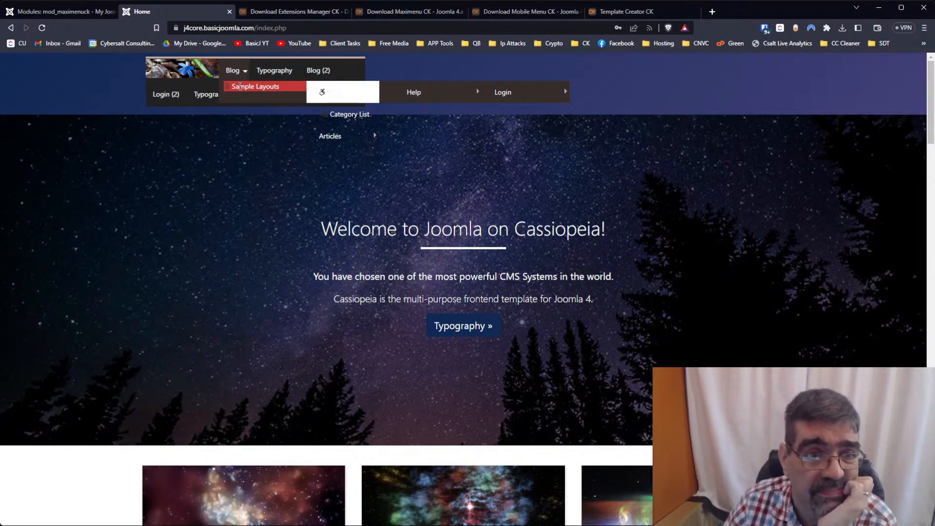
pyautogui.click(58, 11)
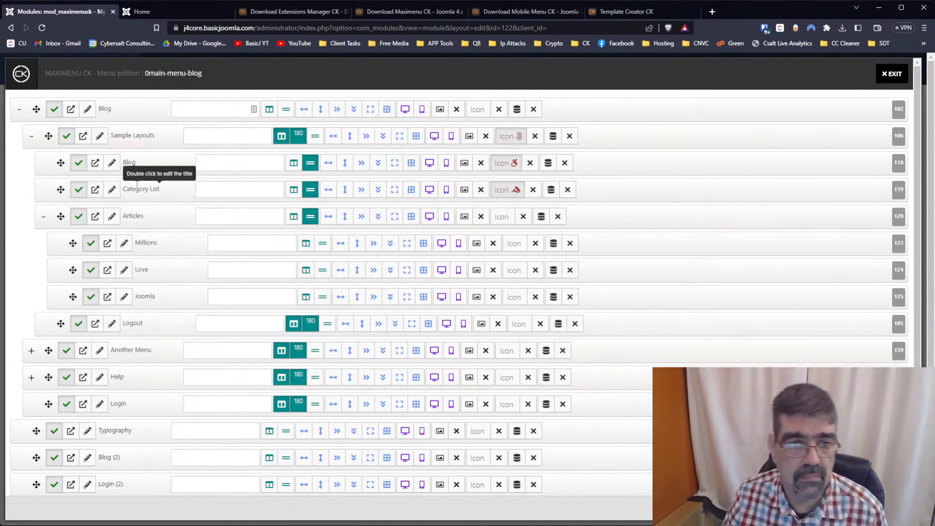
pyautogui.click(166, 10)
pyautogui.moveTo(323, 93)
pyautogui.moveTo(334, 141)
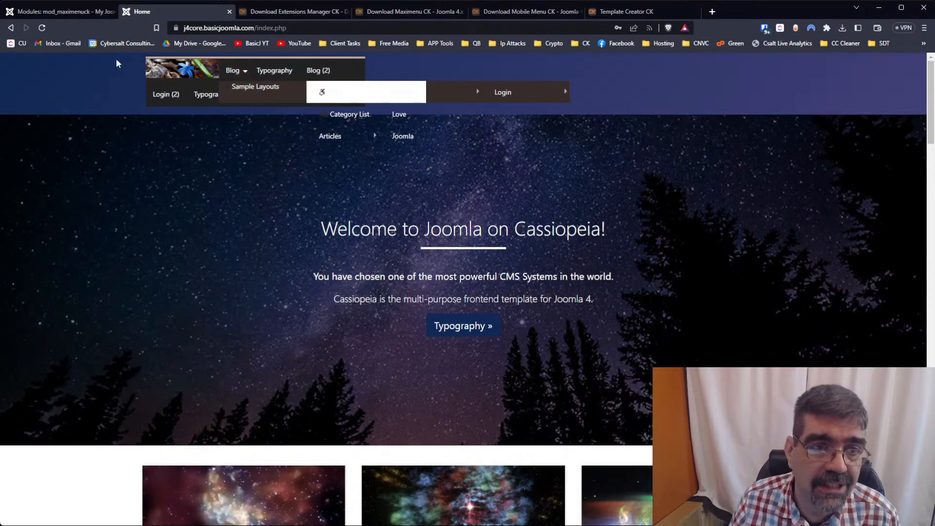
# Exit the menu editor, reopen it for Main Menu Blog and expand the top-level Blog item
pyautogui.click(47, 12)
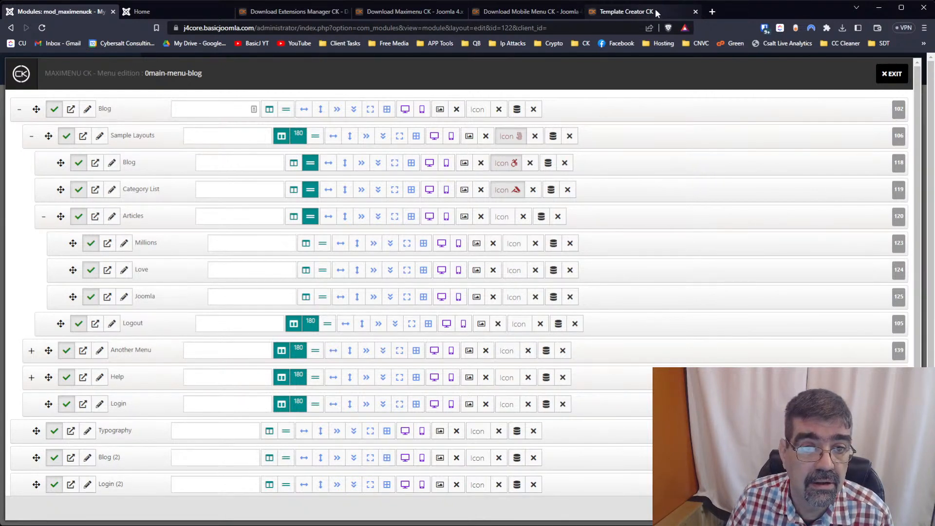
pyautogui.click(893, 74)
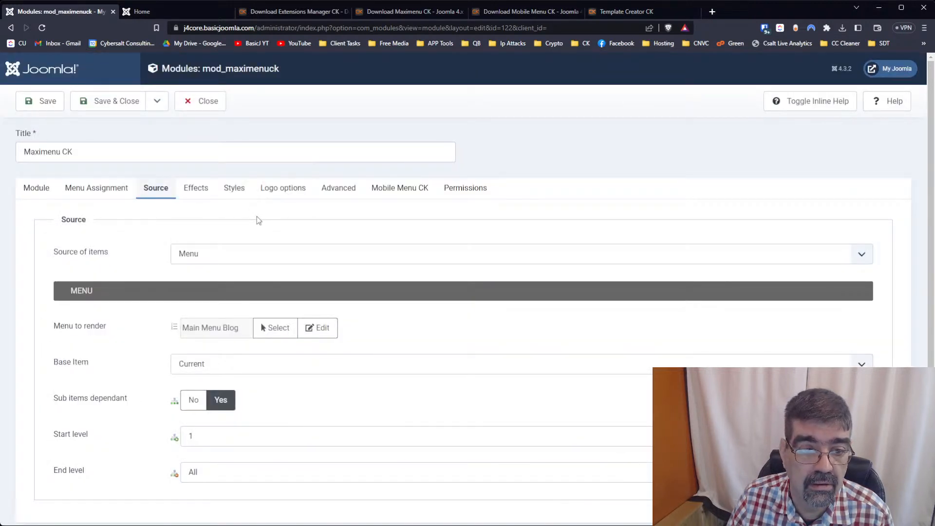
pyautogui.click(317, 329)
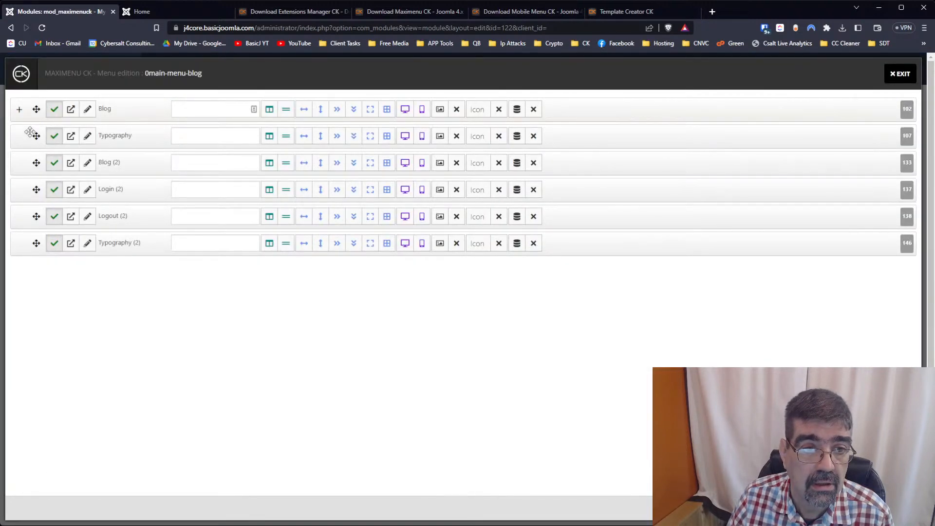
pyautogui.click(19, 110)
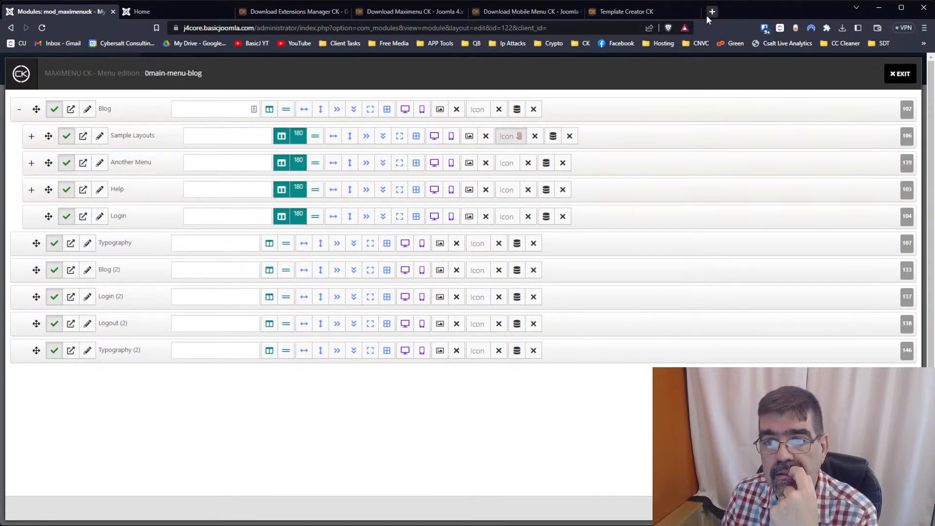
# Look up the extensions documentation on the JoomlaCK site and return to the Maximenu CK menu editor
pyautogui.click(659, 10)
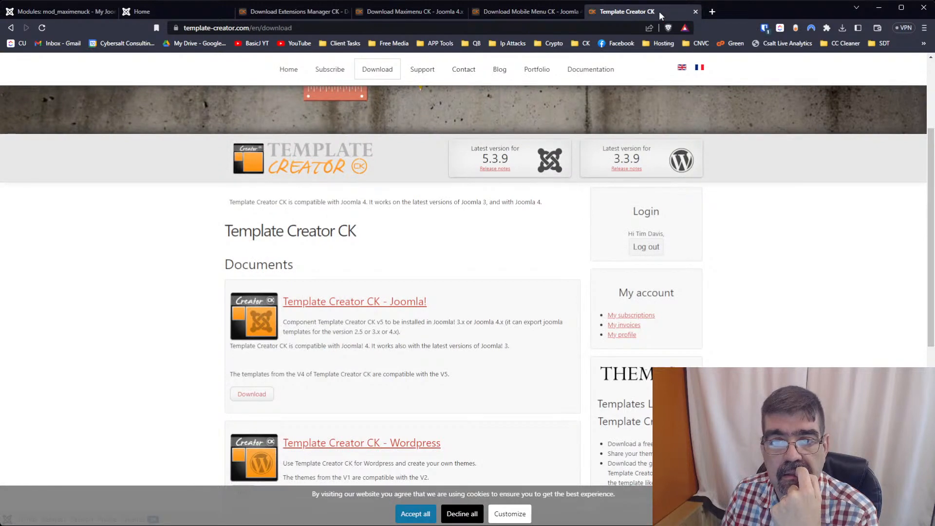
pyautogui.click(540, 12)
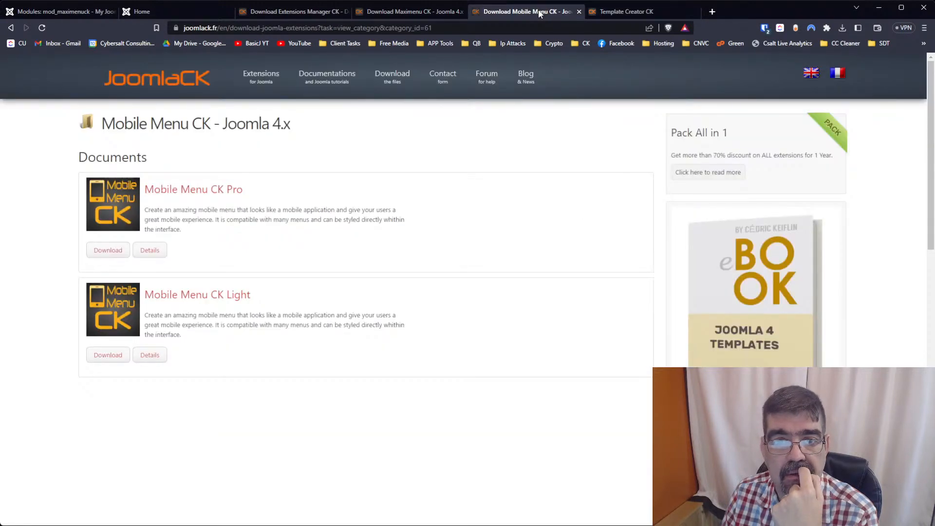
pyautogui.moveTo(320, 82)
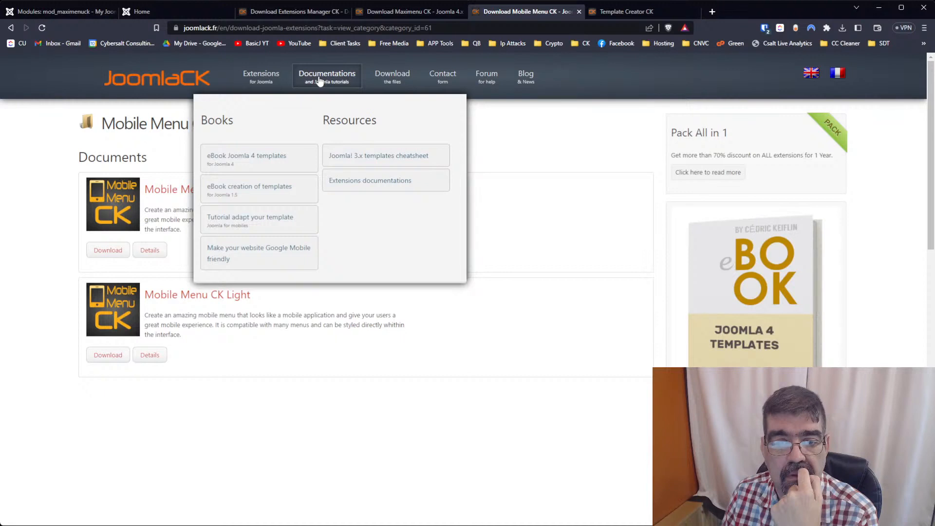
pyautogui.click(358, 188)
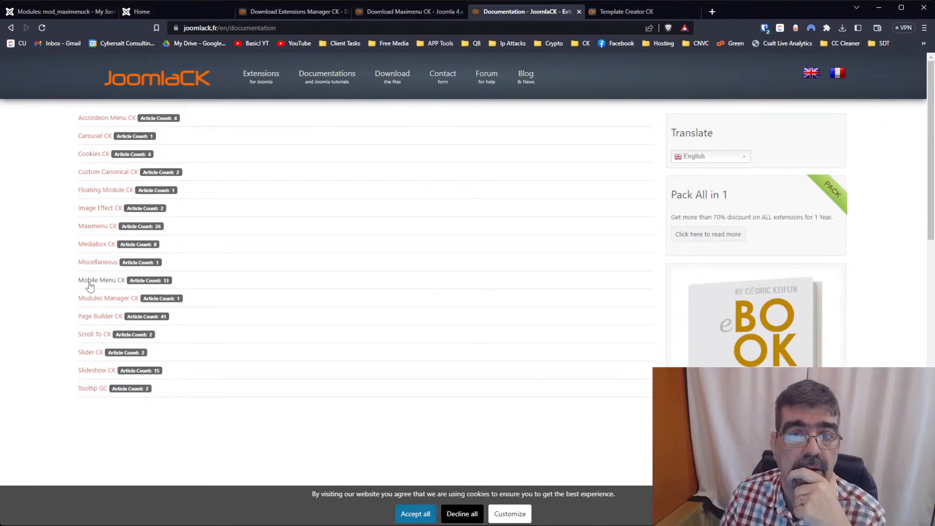
pyautogui.click(130, 12)
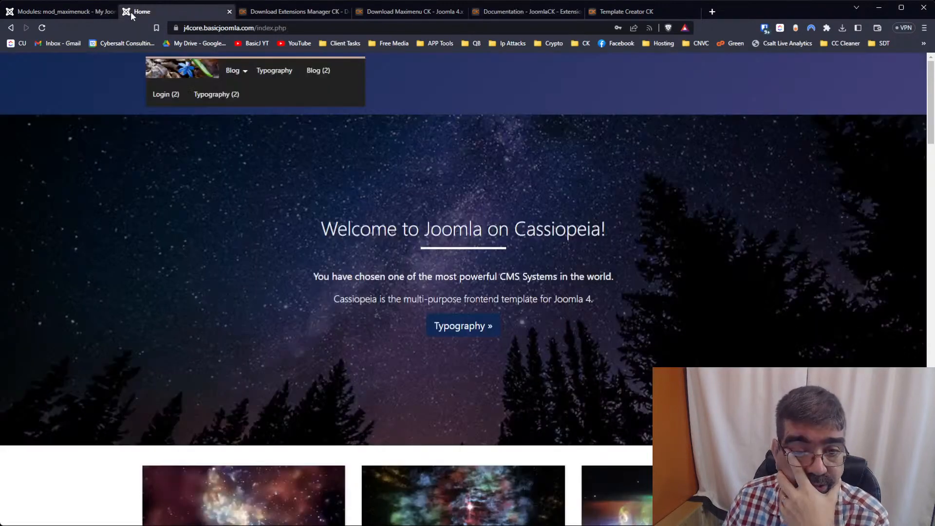
pyautogui.click(49, 7)
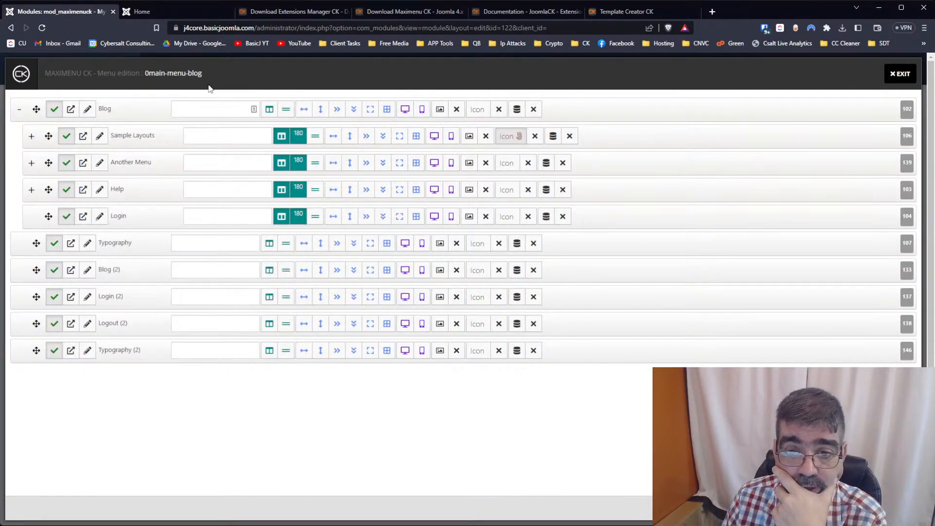
# Load the Special Menu module into the Sample Layouts item and check the Blog submenu on the refreshed Home page
pyautogui.click(553, 138)
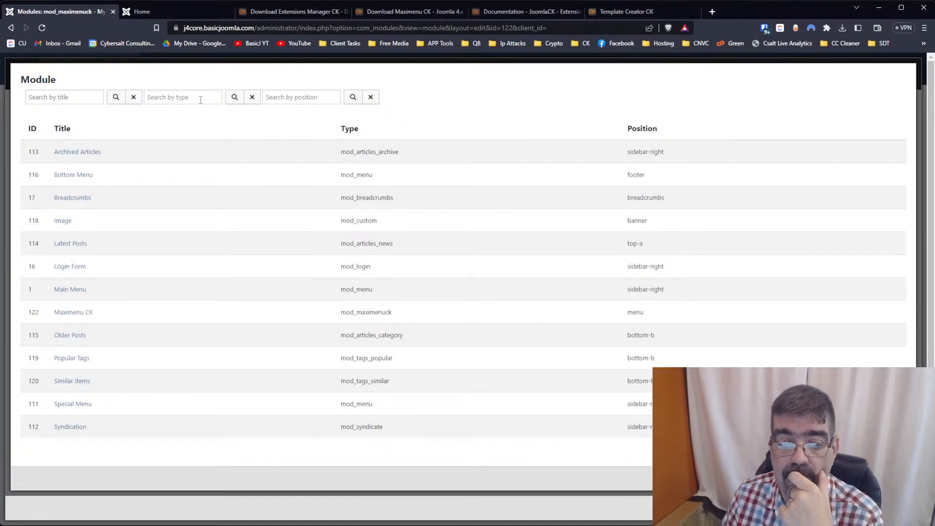
pyautogui.click(76, 404)
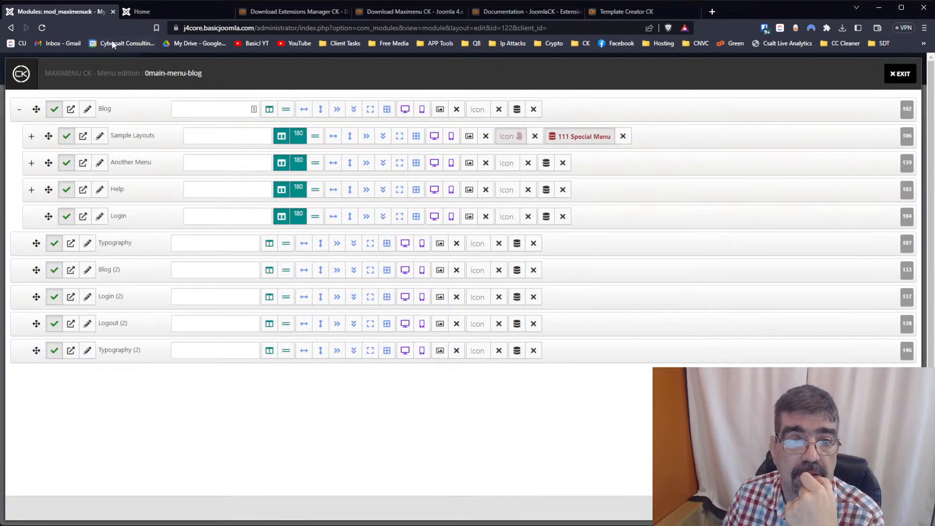
pyautogui.click(145, 17)
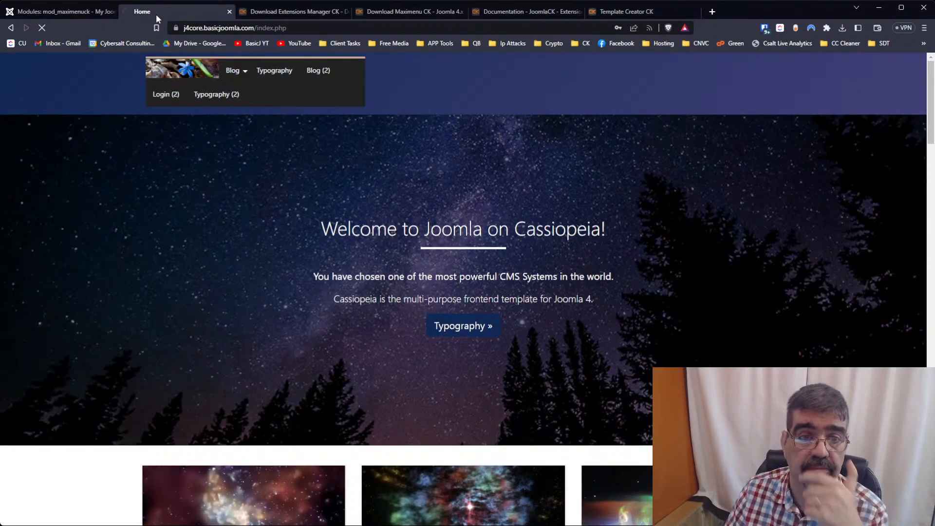
pyautogui.press('F5')
pyautogui.moveTo(244, 72)
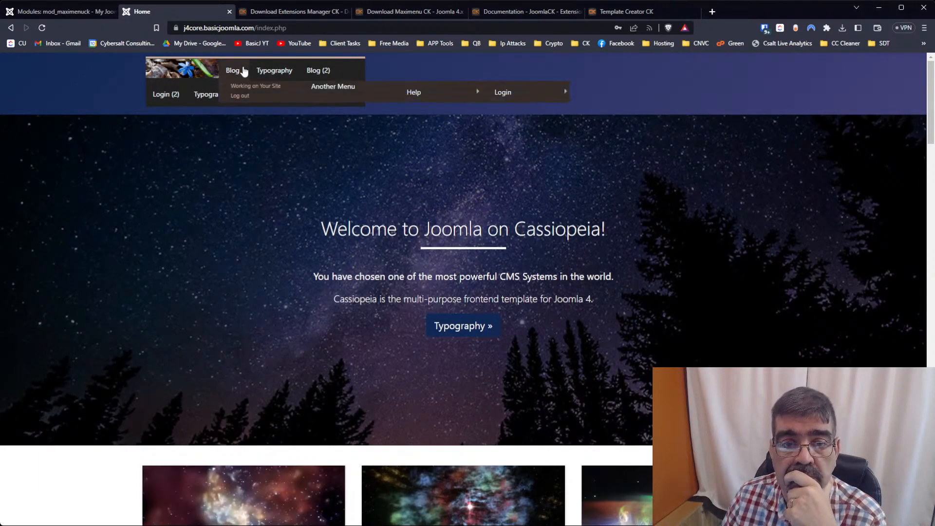
pyautogui.moveTo(244, 92)
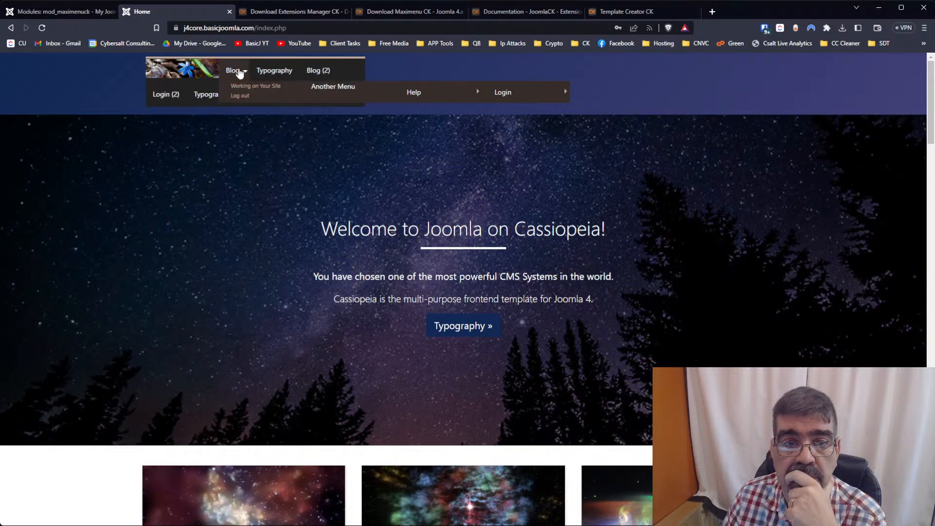
# Test the Working on Your Site link in the site's Blog submenu and go back to the Home page
pyautogui.click(76, 15)
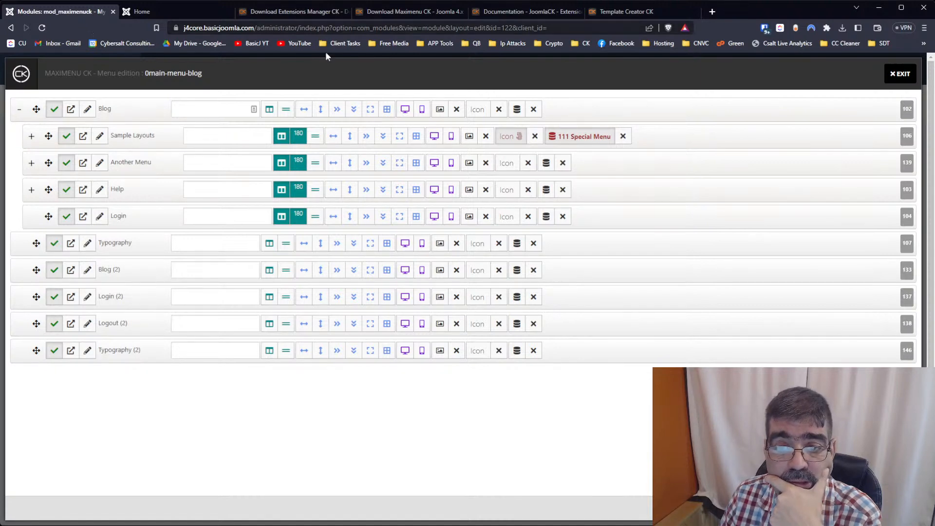
pyautogui.click(176, 12)
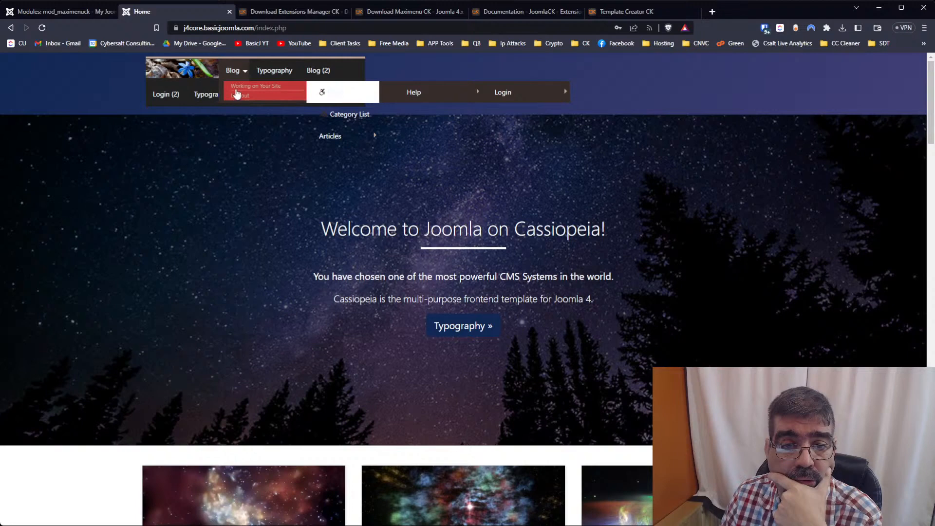
pyautogui.click(237, 94)
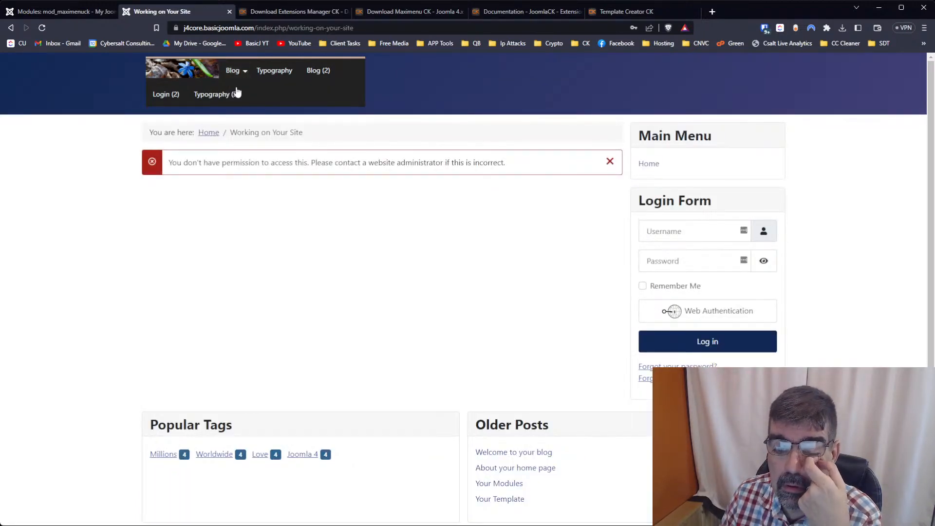
pyautogui.click(59, 10)
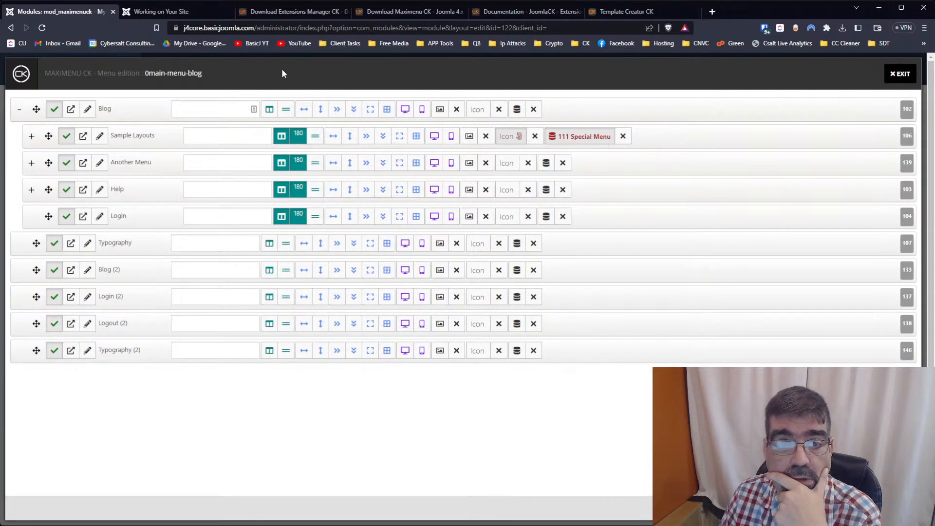
pyautogui.click(178, 10)
pyautogui.click(9, 29)
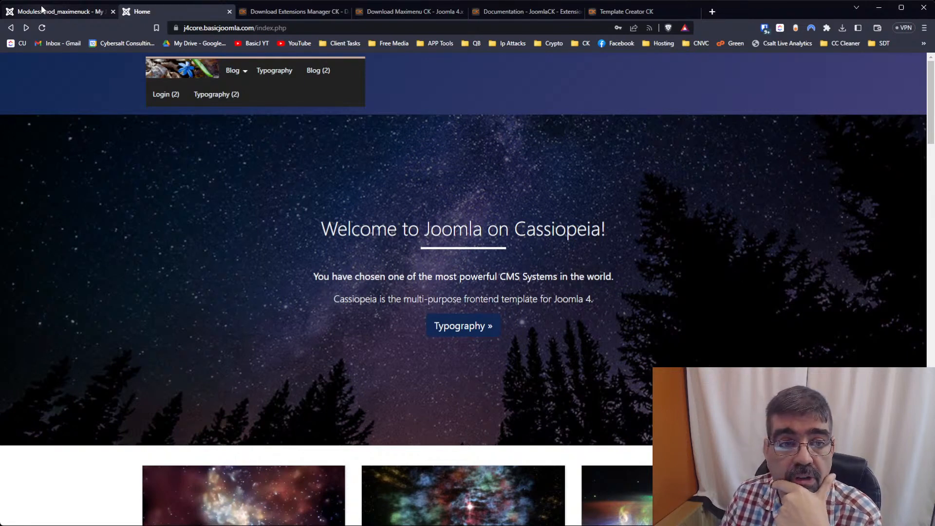
# Compare the module assigned to Sample Layouts in the menu editor with the Blog submenu on the Home page
pyautogui.click(43, 10)
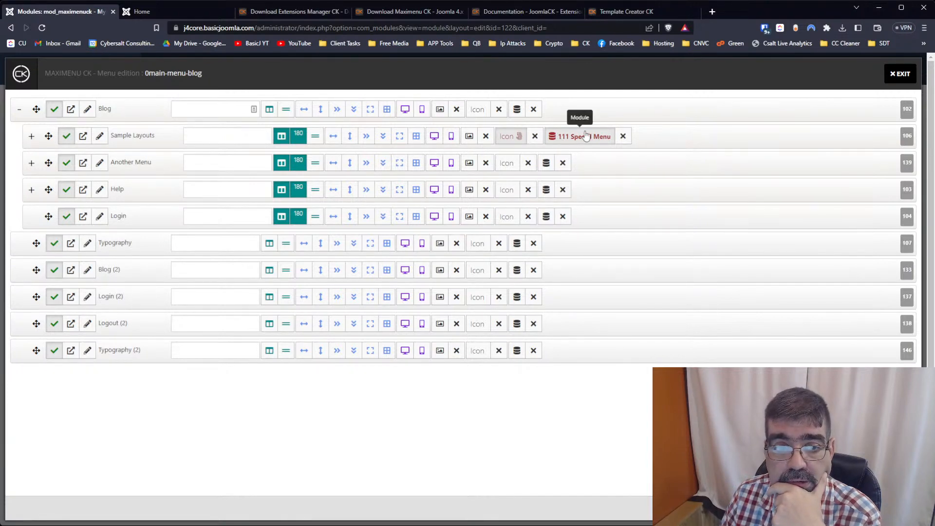
pyautogui.click(167, 11)
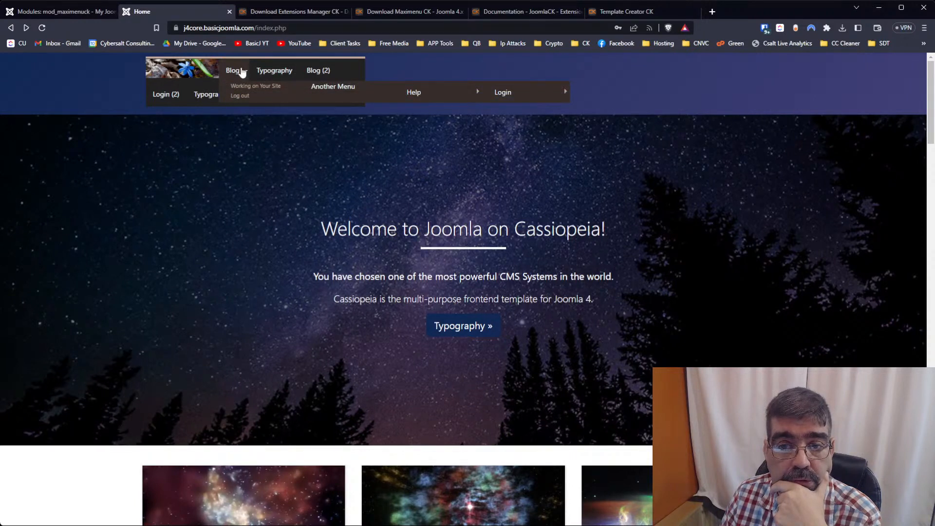
pyautogui.moveTo(240, 91)
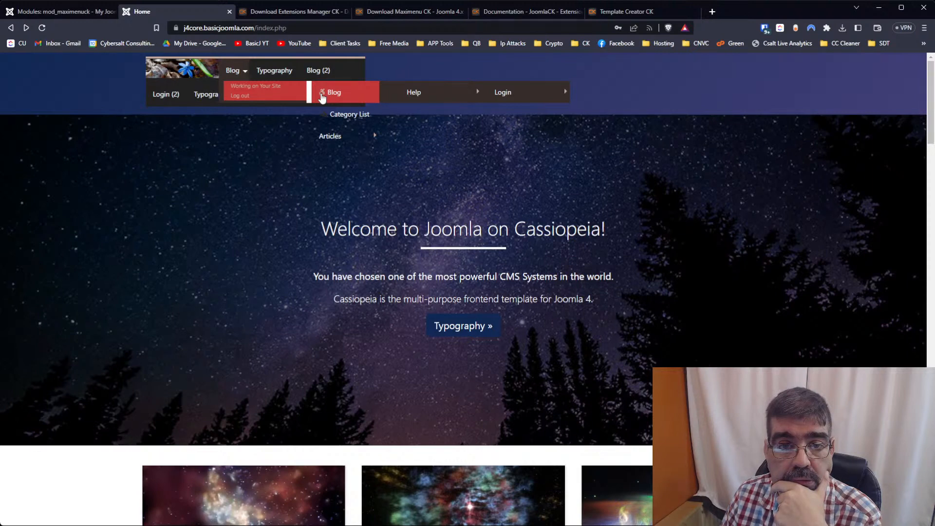
pyautogui.click(68, 10)
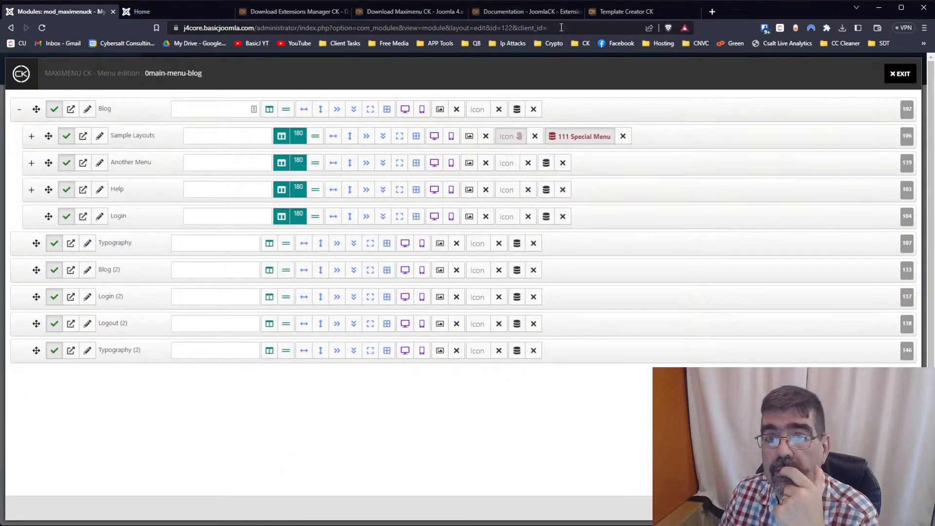
# Search the Maximenu CK documentation on the JoomlaCK site for "mega" and open the tutorial on creating a megamenu with a tab layout
pyautogui.click(627, 14)
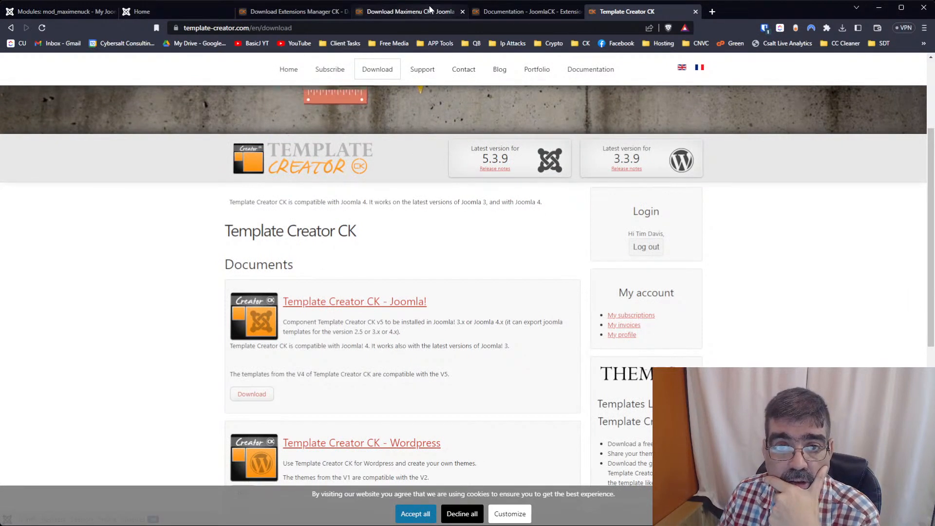
pyautogui.click(516, 12)
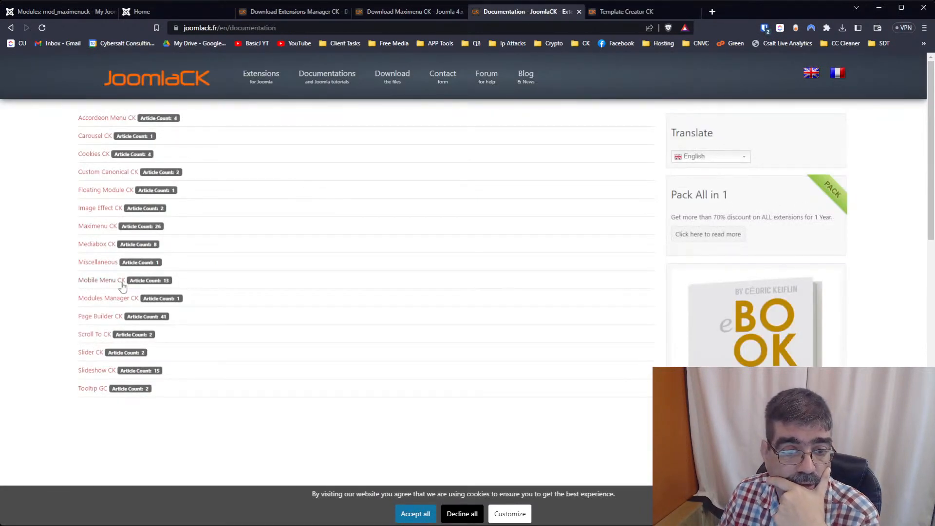
pyautogui.click(94, 228)
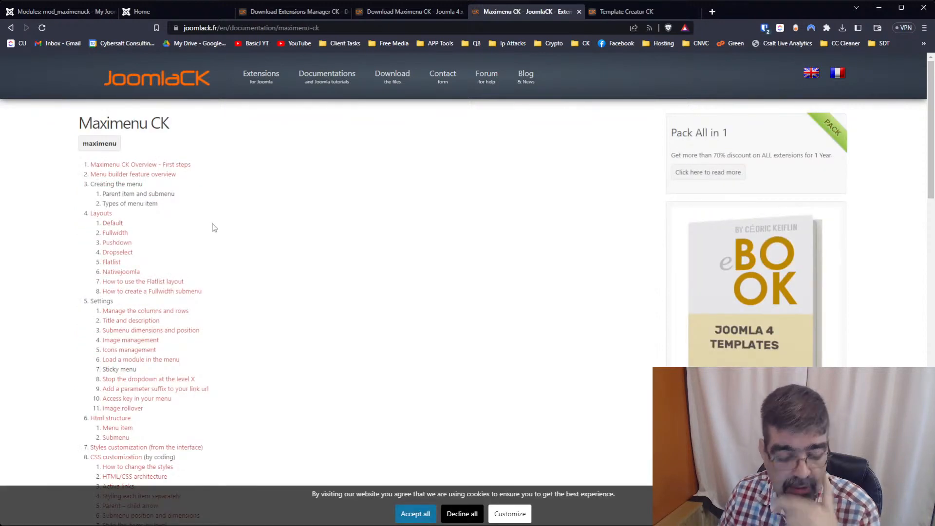
pyautogui.hotkey('ctrl', 'f')
pyautogui.write('mega')
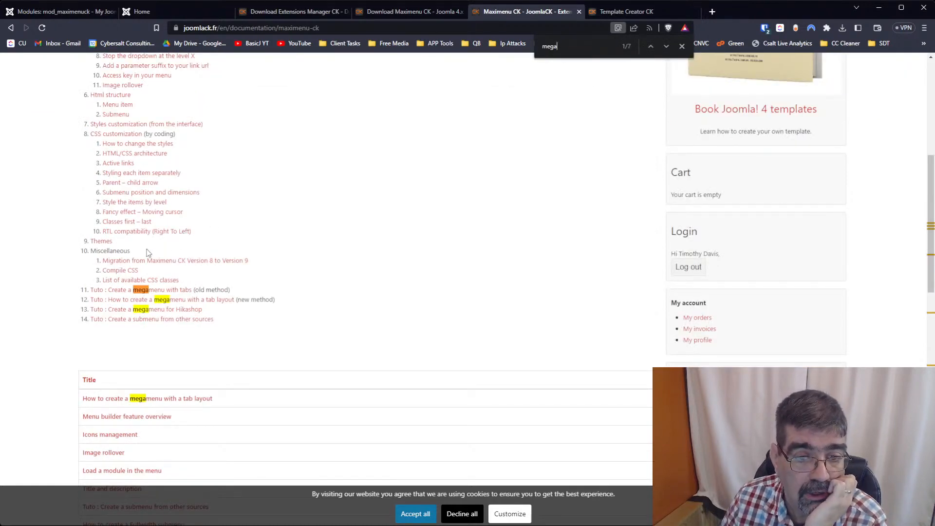
pyautogui.click(174, 303)
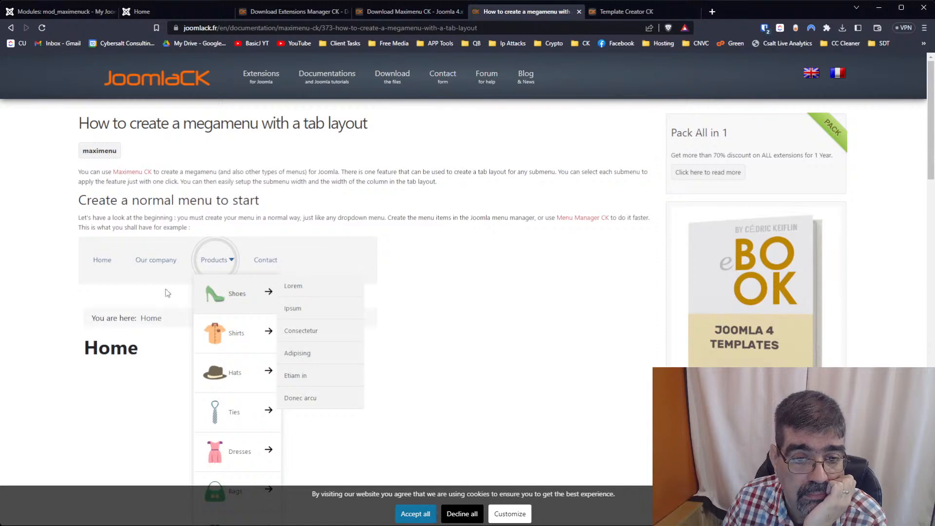
# Read the tutorial's sections on the starting menu structure and on activating the tab layout with its submenu and first column widths
pyautogui.scroll(-2, 417, 185)
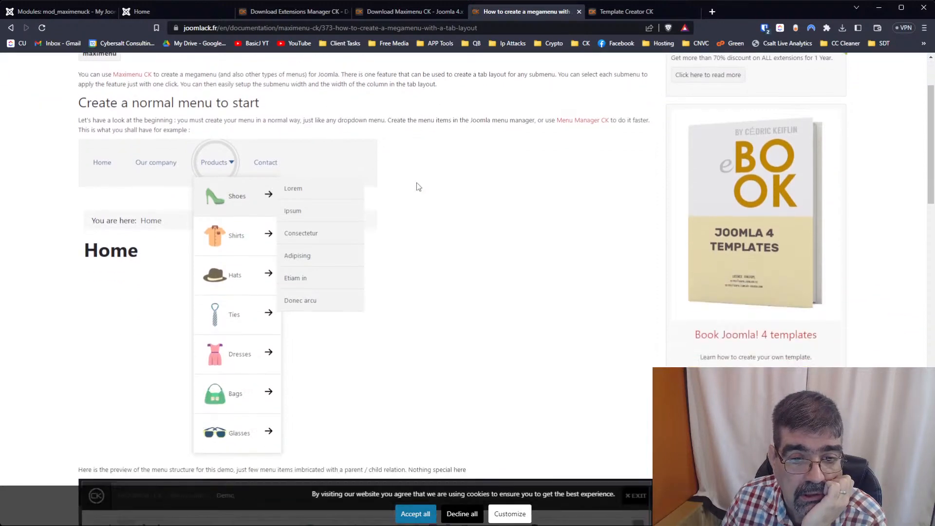
pyautogui.scroll(-5, 239, 201)
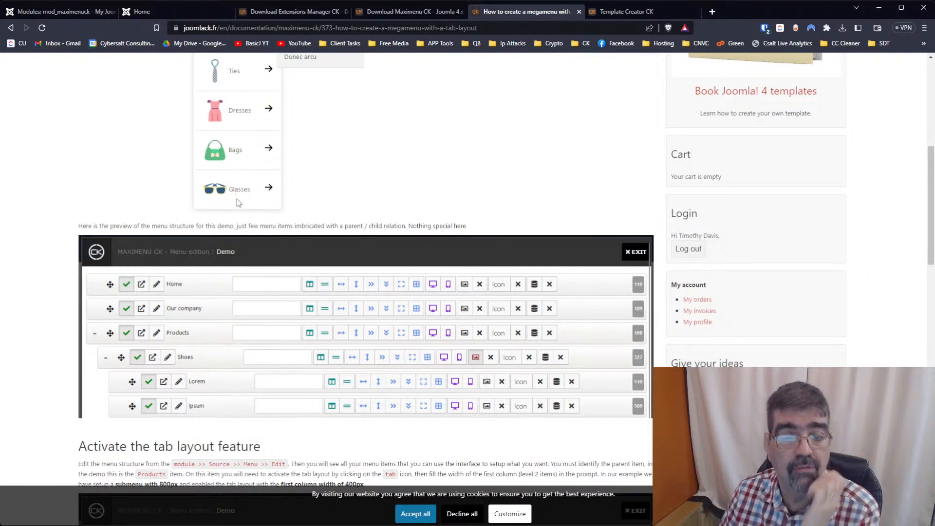
pyautogui.scroll(-1, 253, 227)
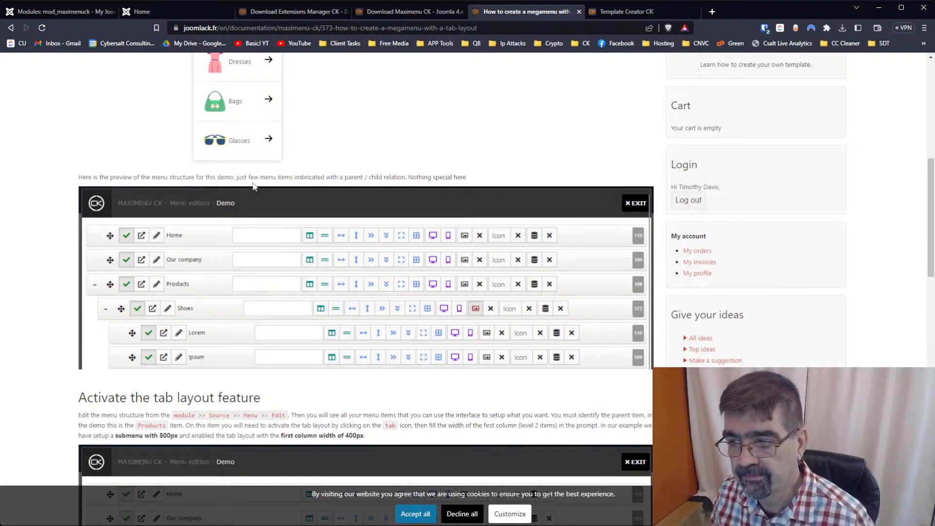
pyautogui.scroll(-1, 252, 190)
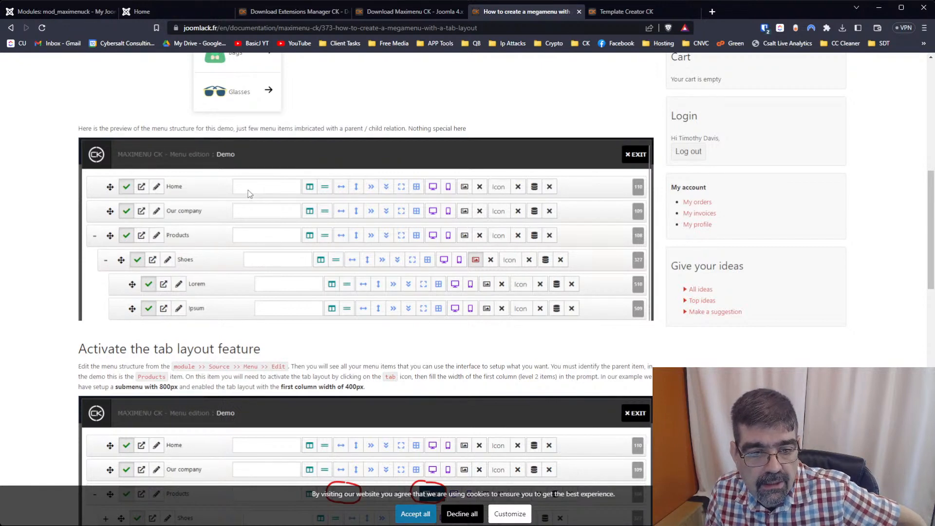
pyautogui.scroll(-1, 248, 190)
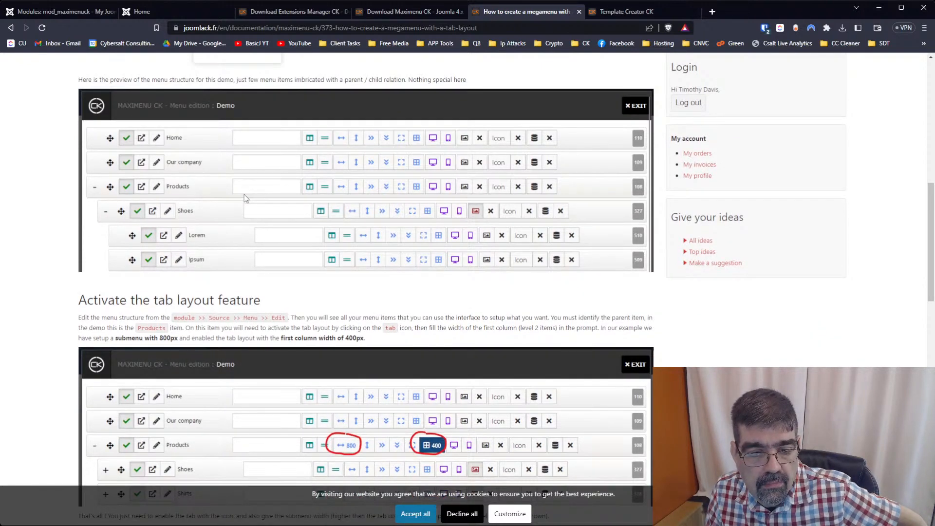
pyautogui.scroll(2, 244, 194)
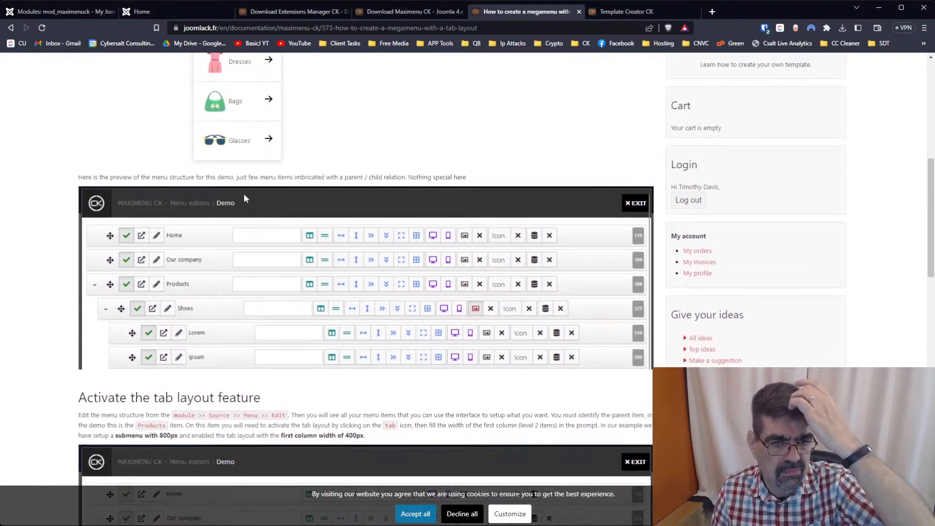
pyautogui.scroll(1, 244, 194)
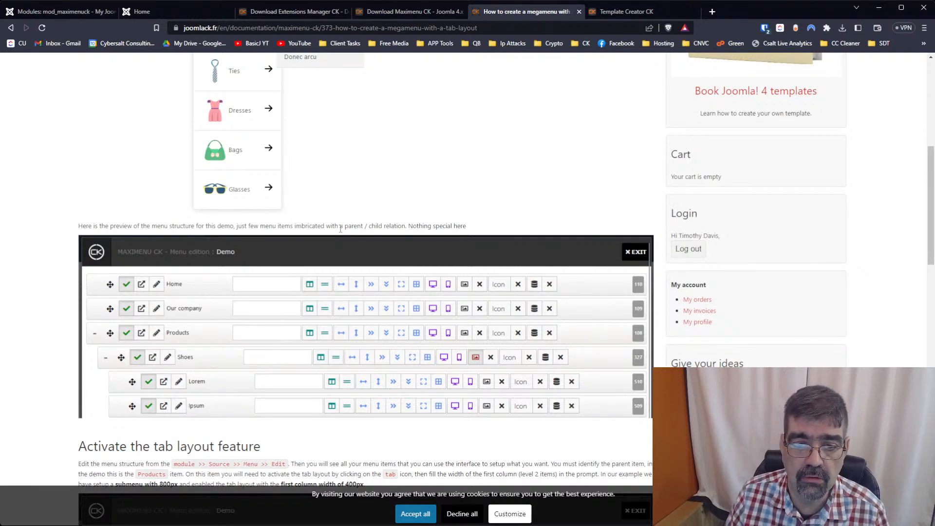
pyautogui.scroll(-2, 340, 229)
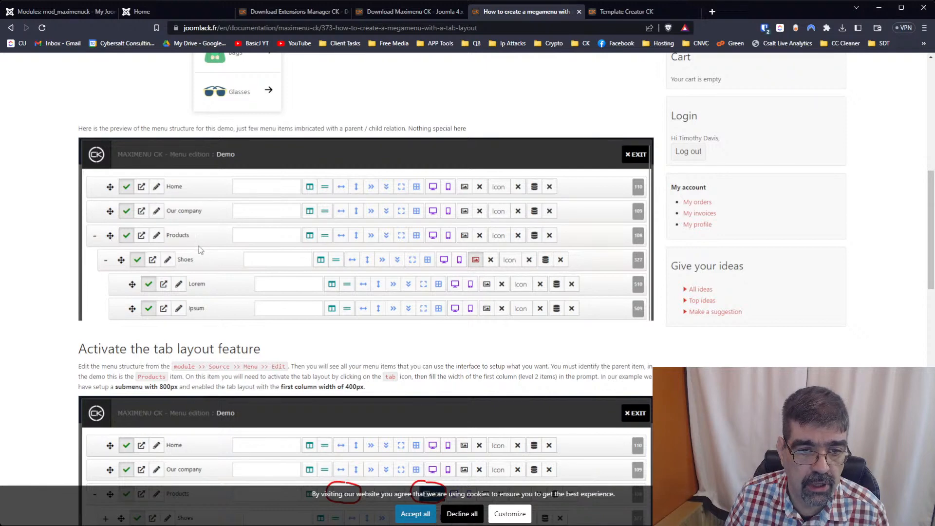
pyautogui.scroll(-3, 200, 260)
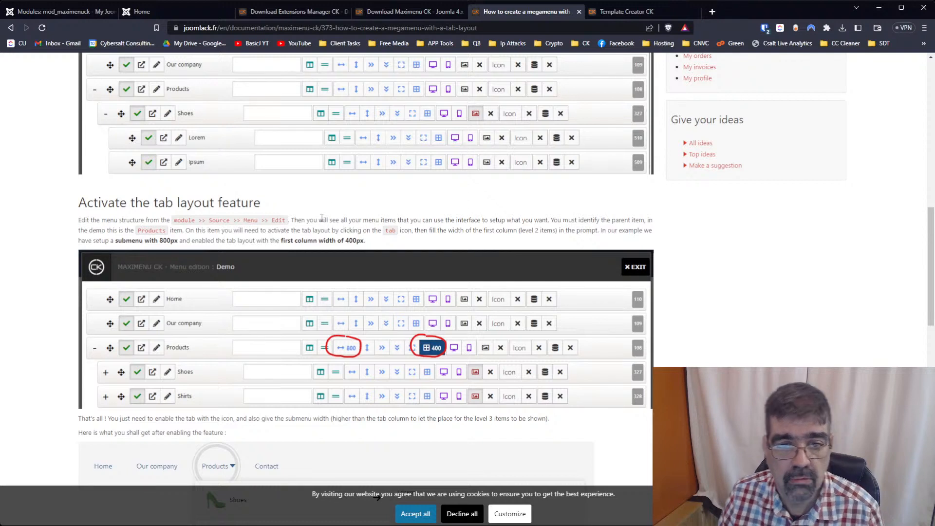
pyautogui.scroll(-2, 390, 222)
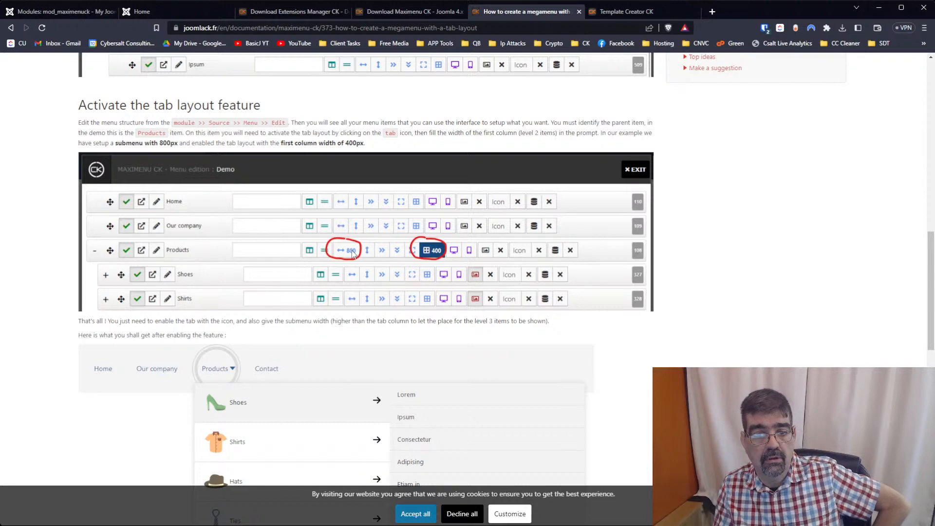
# Place the megamenu tutorial's browser tab directly beside the Maximenu CK module tab and return to the menu editor
pyautogui.click(54, 11)
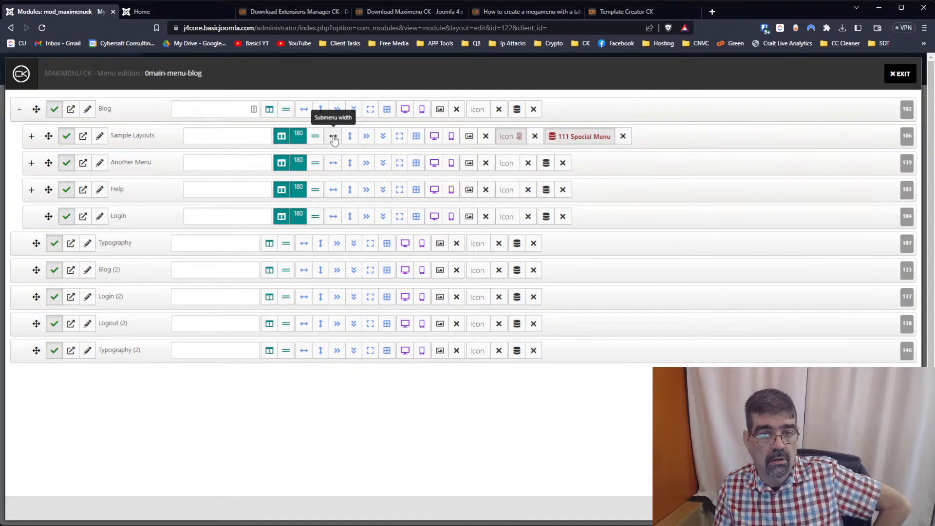
pyautogui.click(437, 13)
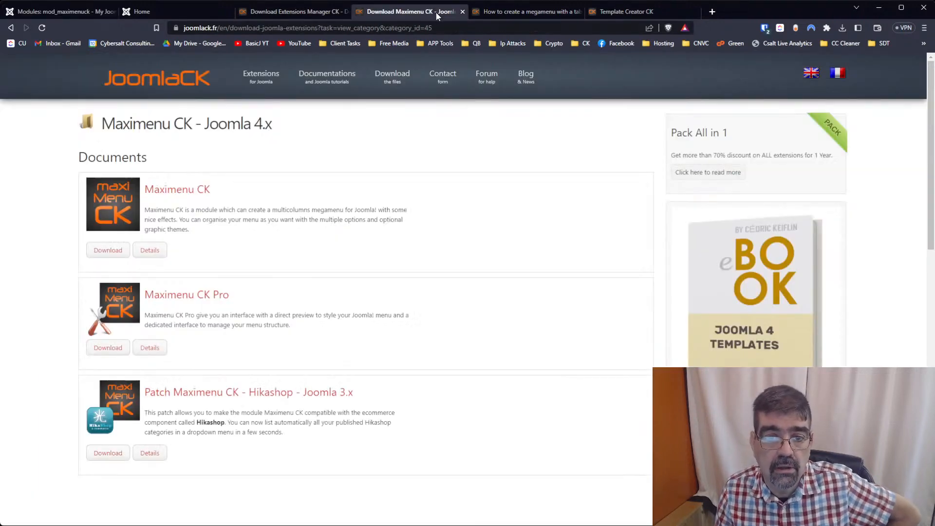
pyautogui.click(294, 12)
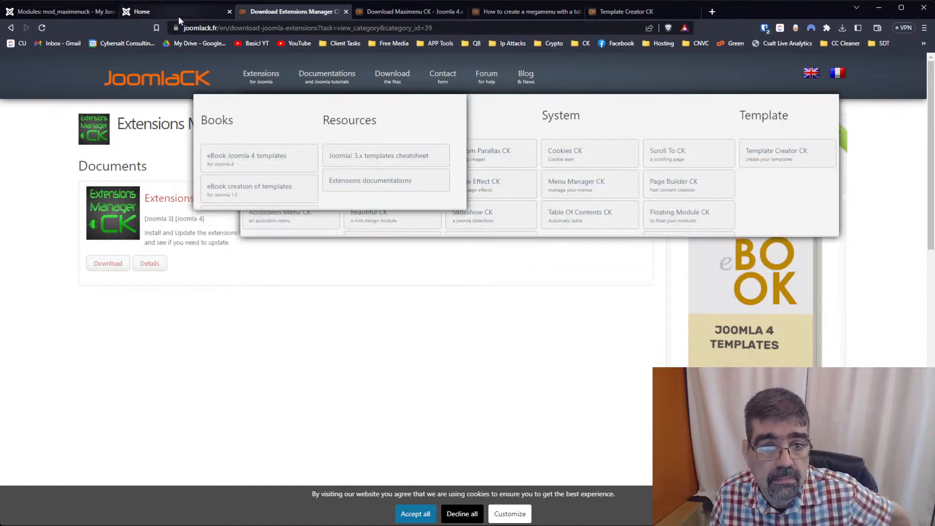
pyautogui.click(385, 15)
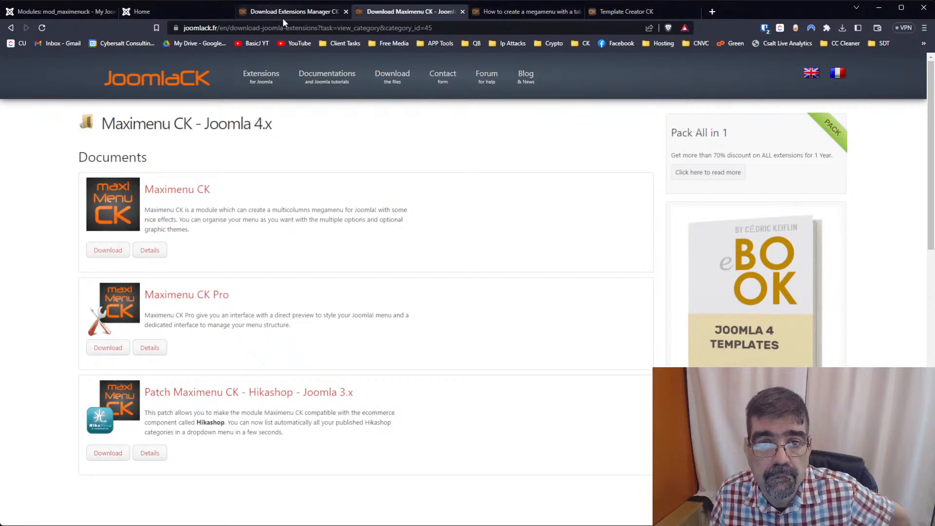
pyautogui.click(545, 13)
pyautogui.moveTo(545, 14); pyautogui.dragTo(198, 10)
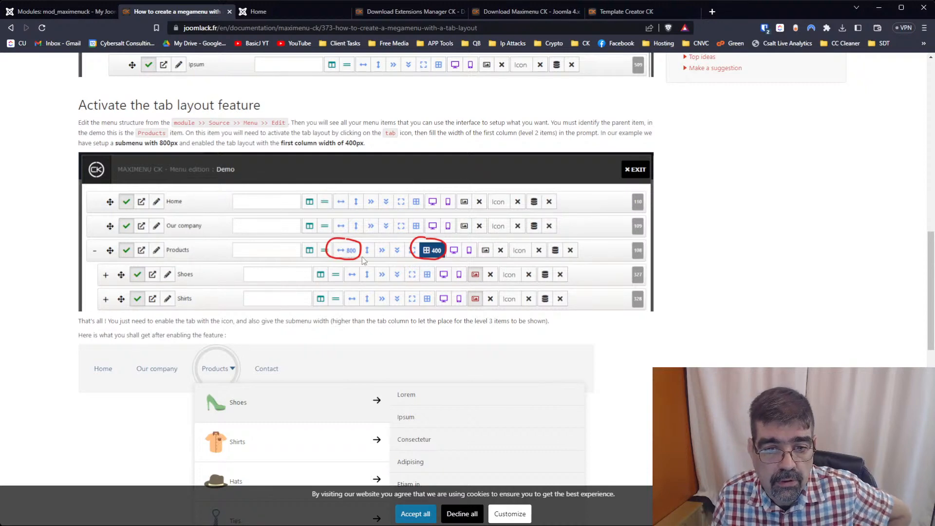
pyautogui.click(29, 11)
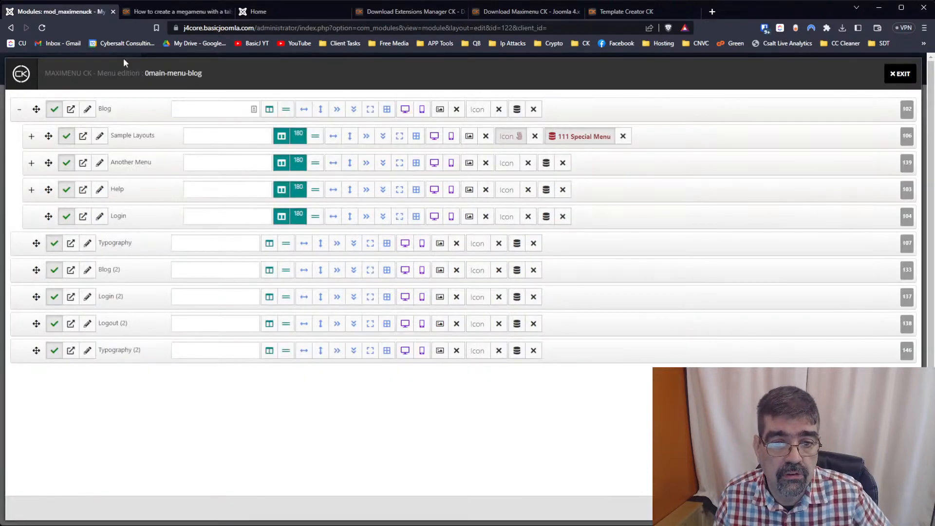
# Set the submenu width of the Sample Layouts item to 800
pyautogui.click(333, 137)
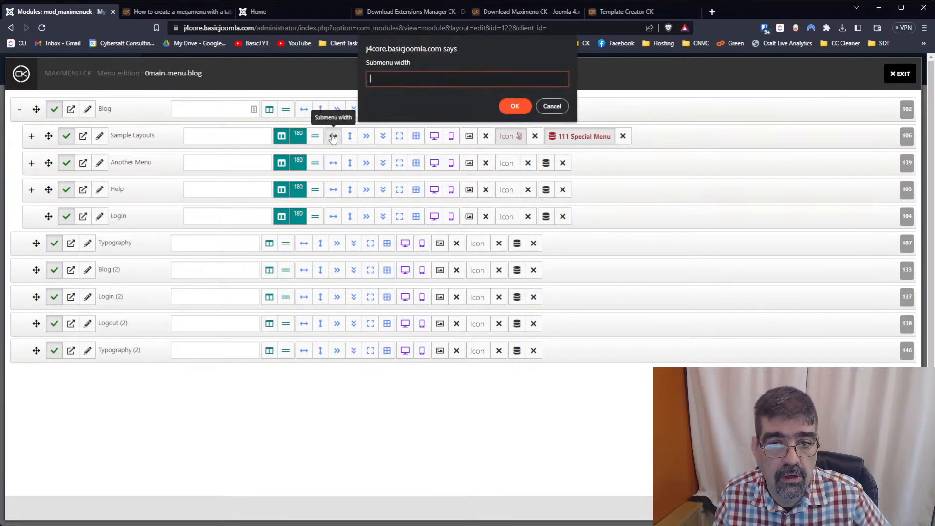
pyautogui.write('800')
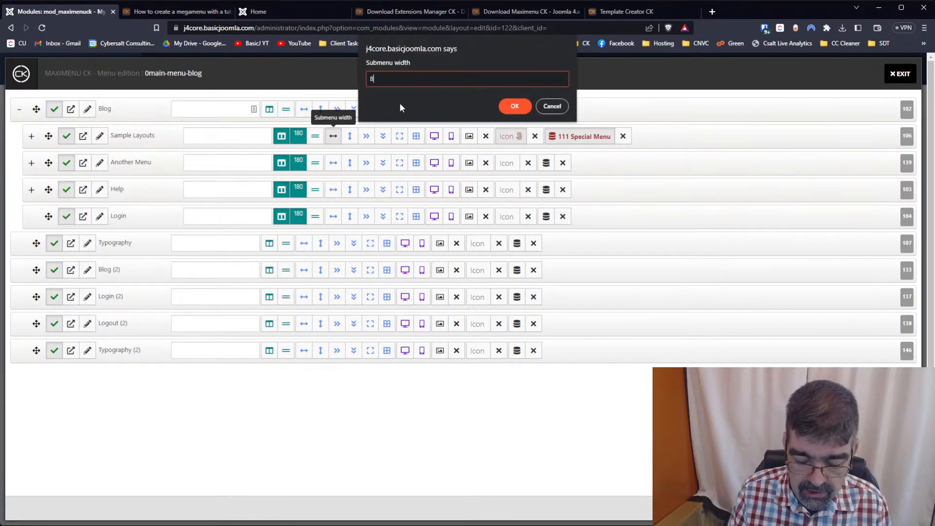
pyautogui.click(515, 107)
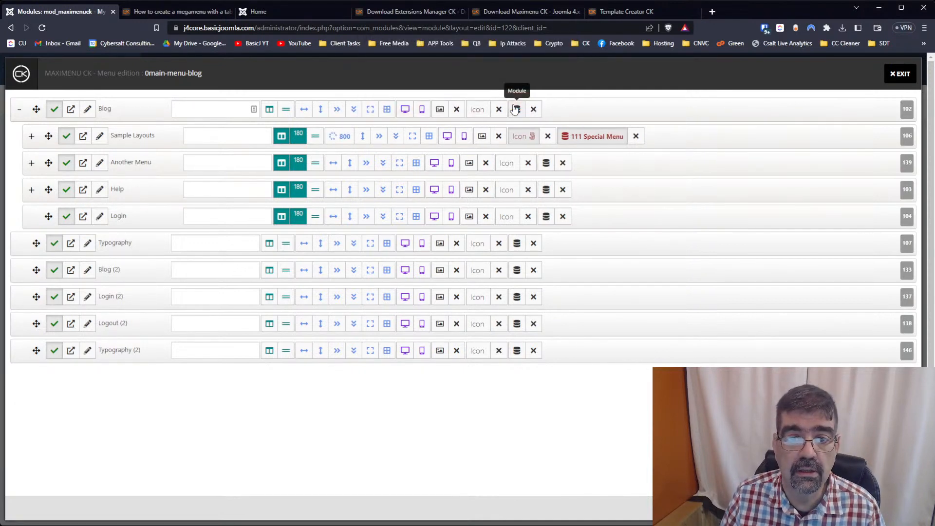
# Check the tutorial's tab layout section against the menu editor, and remove the 111 Special Menu module from Sample Layouts
pyautogui.click(185, 13)
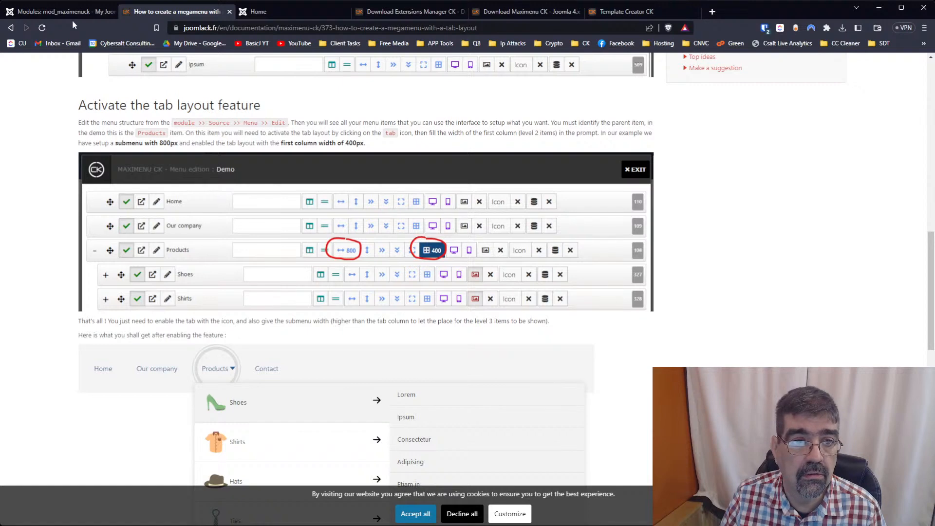
pyautogui.click(80, 11)
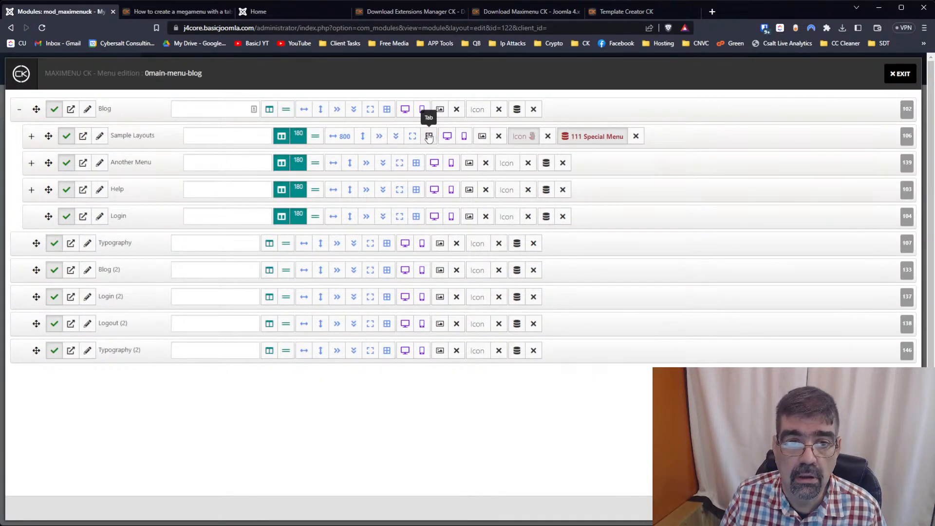
pyautogui.click(163, 12)
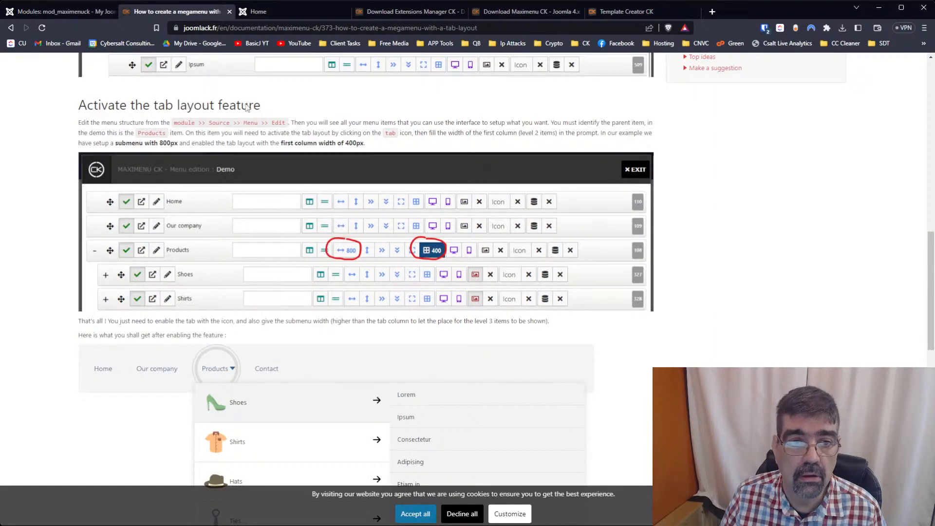
pyautogui.click(69, 12)
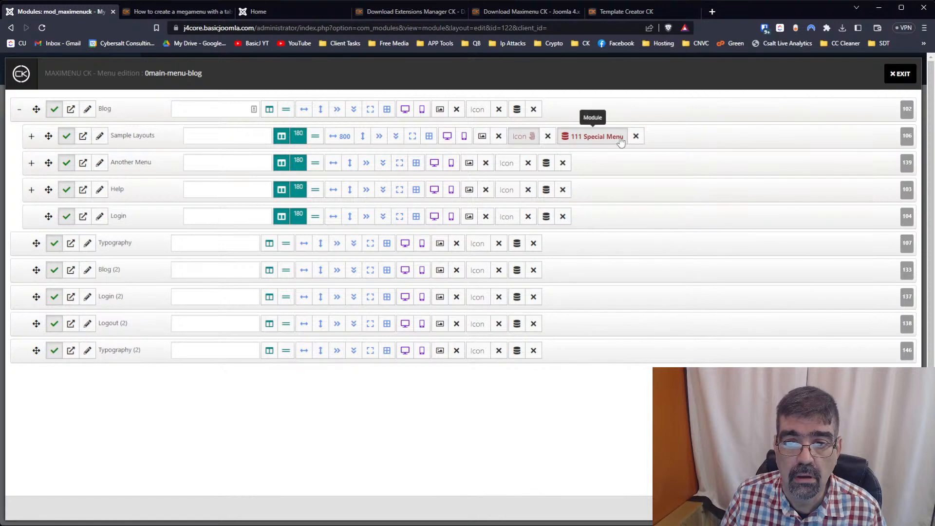
pyautogui.click(636, 136)
pyautogui.click(512, 84)
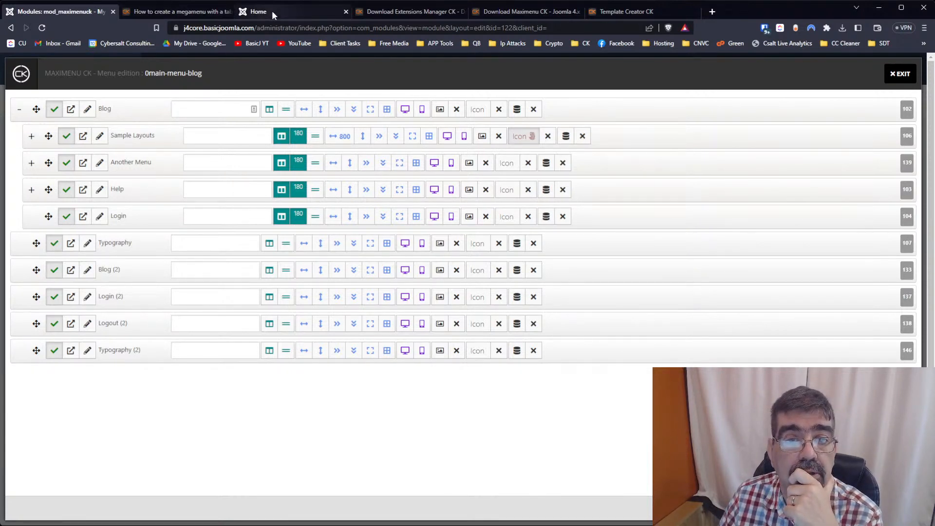
# Show the Home page's template module positions by adding ?tp=1 to its address
pyautogui.click(258, 12)
pyautogui.click(310, 30)
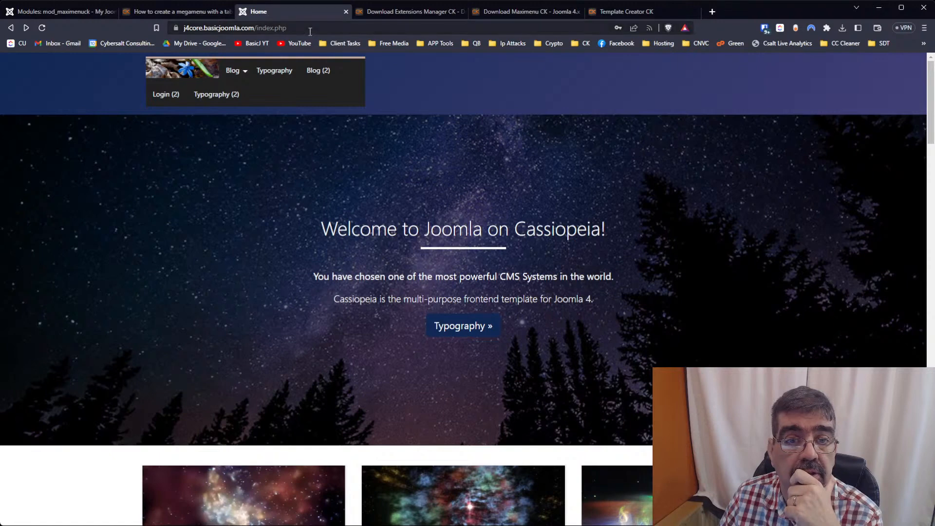
pyautogui.press('End')
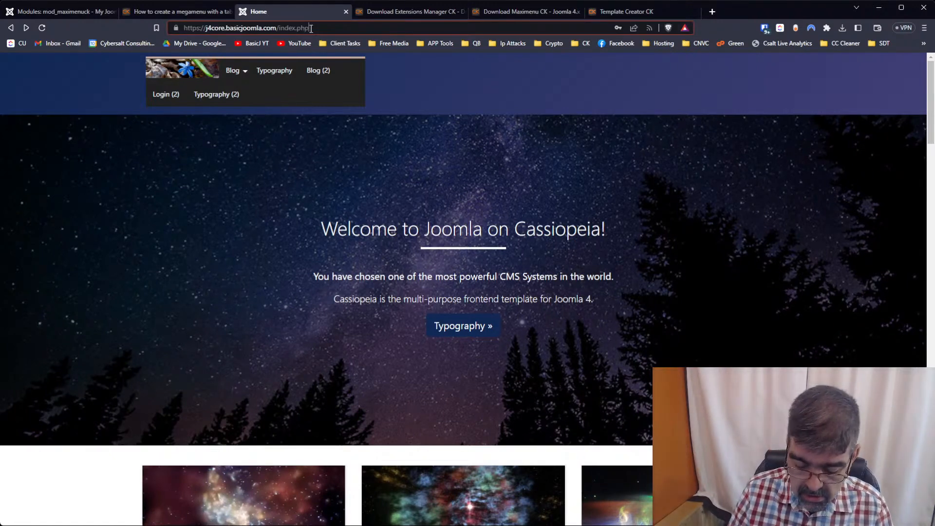
pyautogui.write('?tp=1')
pyautogui.press('Return')
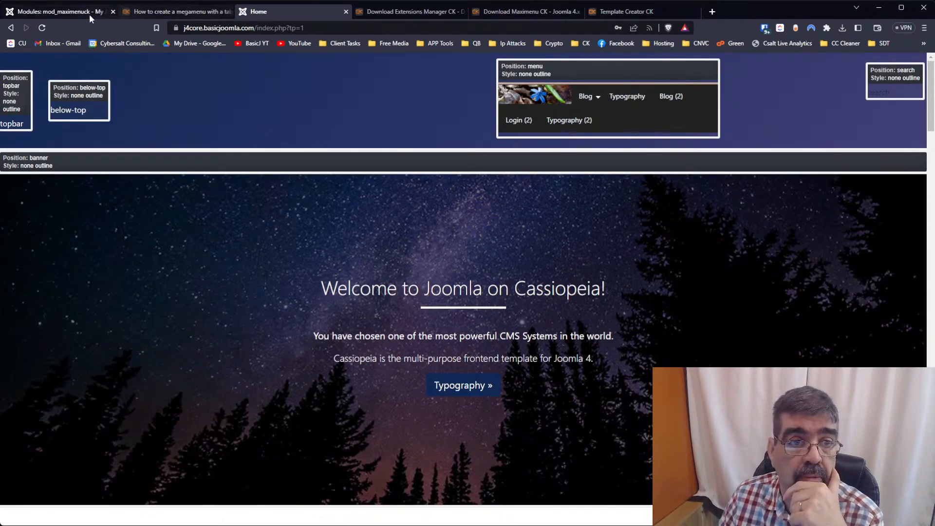
# Exit the menu editor and examine the module positions further down the Home page
pyautogui.click(64, 13)
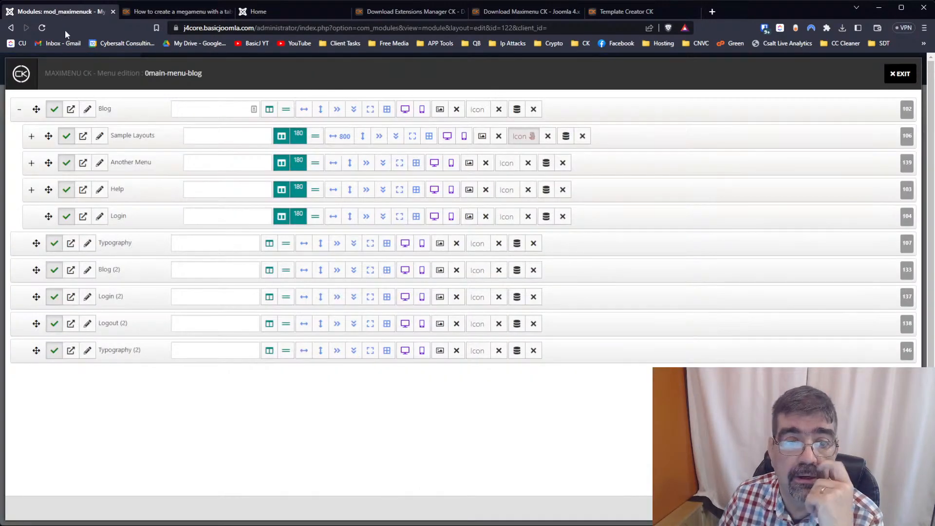
pyautogui.click(901, 74)
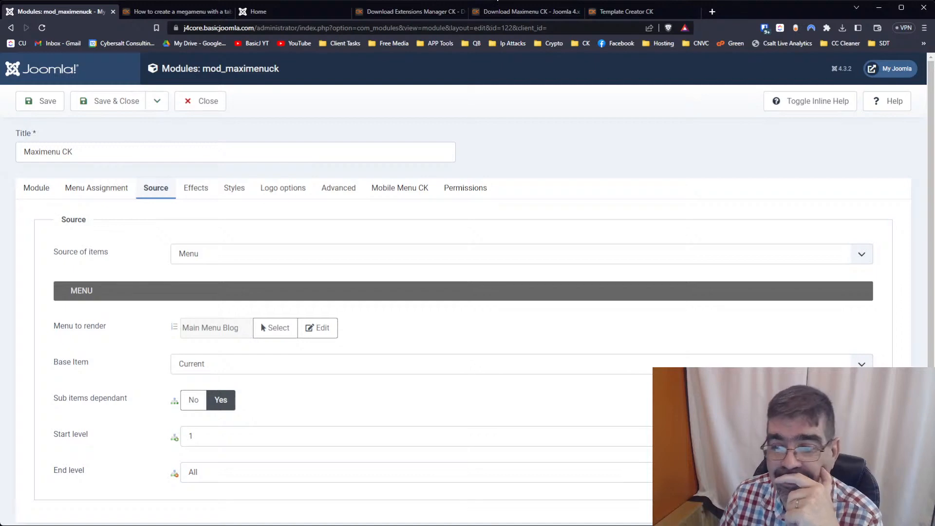
pyautogui.click(266, 12)
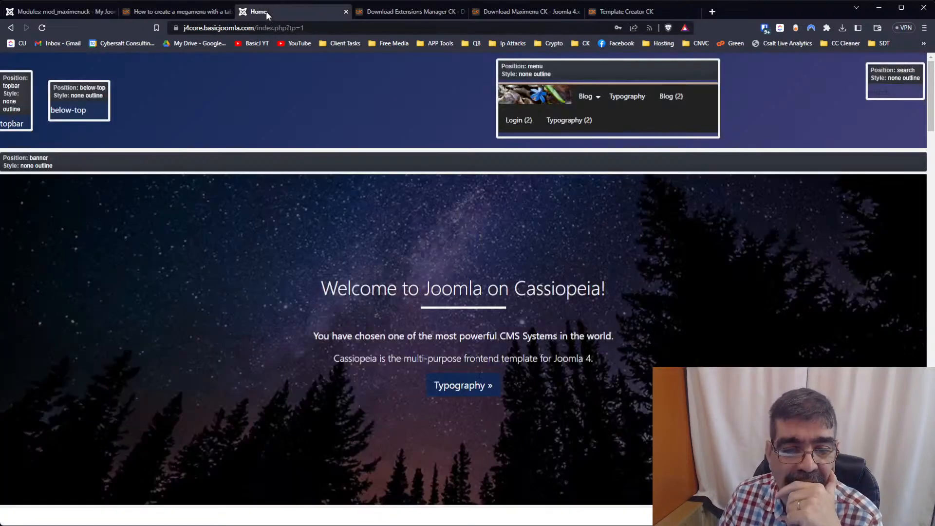
pyautogui.scroll(-5, 345, 220)
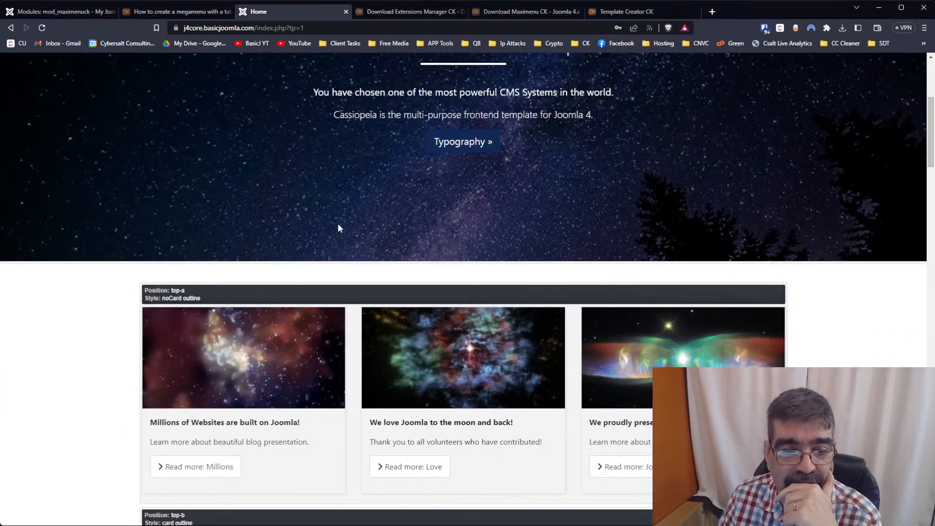
pyautogui.scroll(-4, 337, 224)
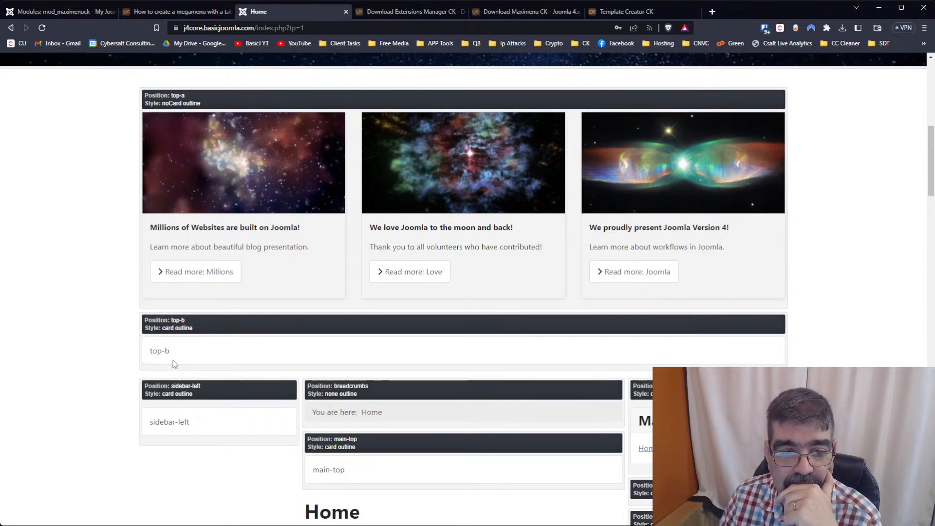
# Change the Maximenu CK module's position to Top-b [top-b] and save the module
pyautogui.click(58, 12)
pyautogui.click(48, 183)
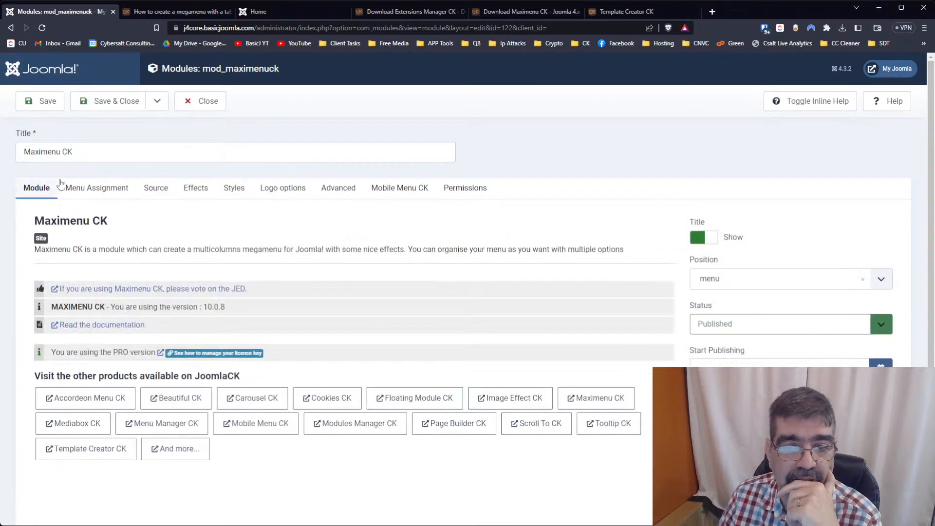
pyautogui.click(718, 278)
pyautogui.write('top')
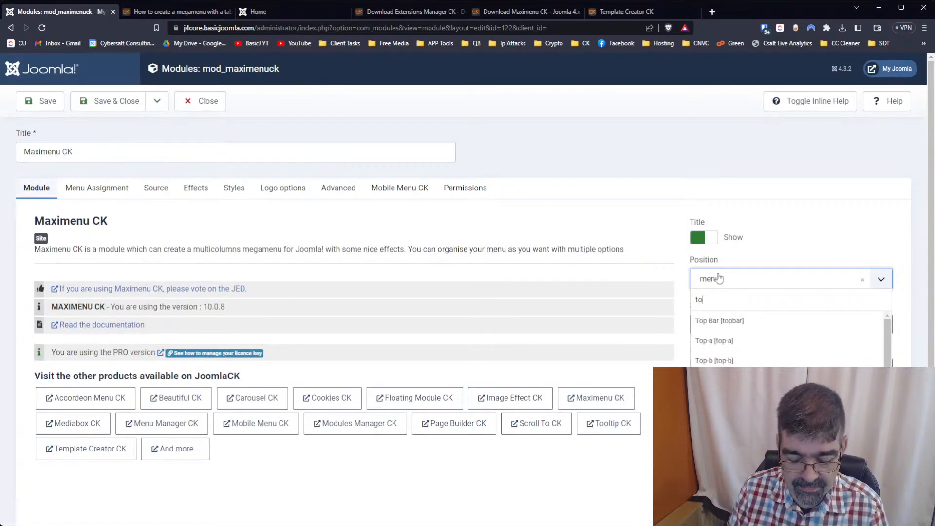
pyautogui.press('Down')
pyautogui.press('Down')
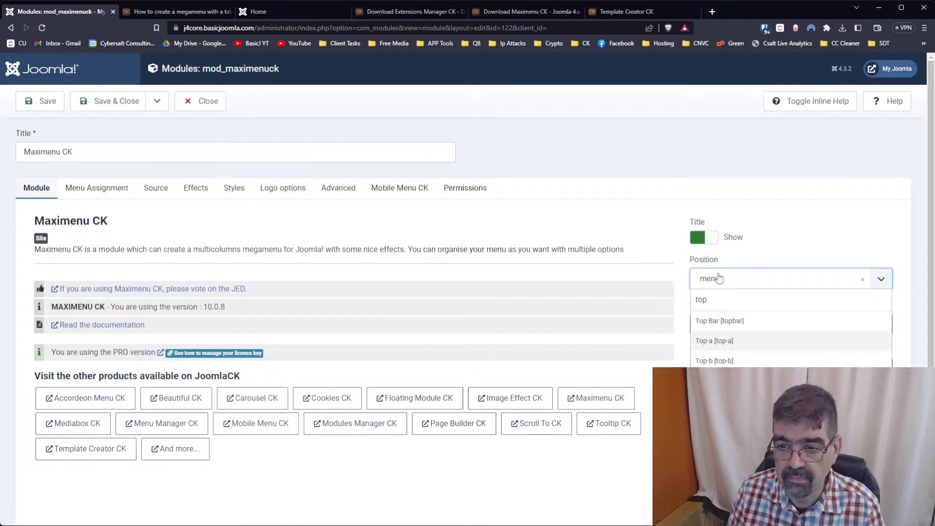
pyautogui.press('Return')
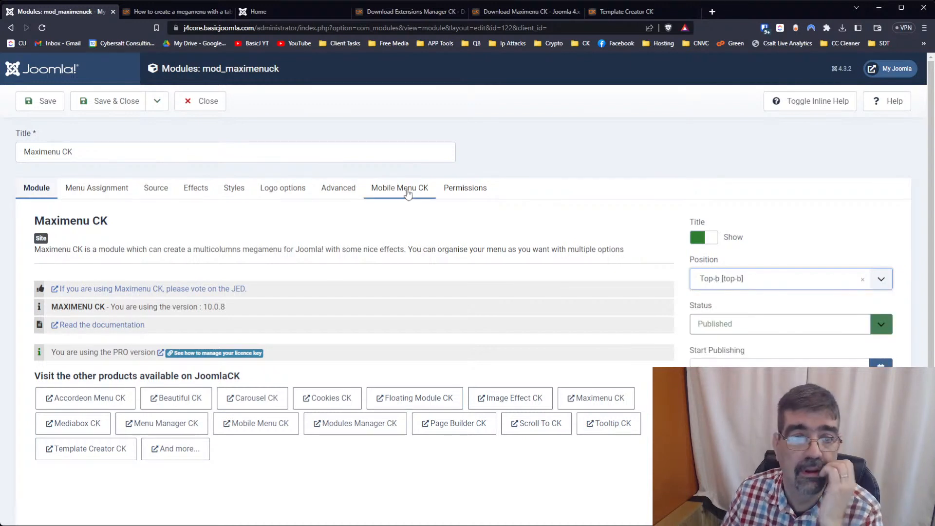
pyautogui.click(46, 100)
# Reload the Home page and inspect the menu in the top-b position
pyautogui.click(256, 8)
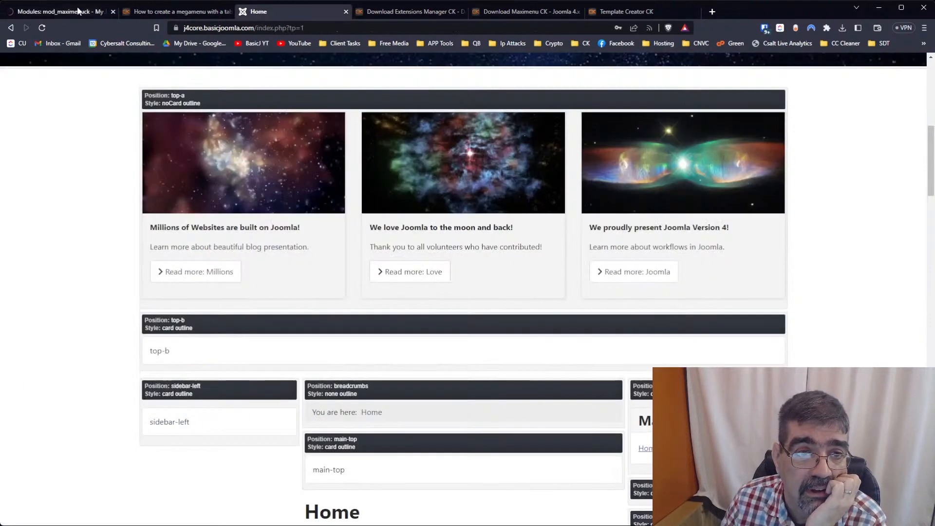
pyautogui.click(42, 28)
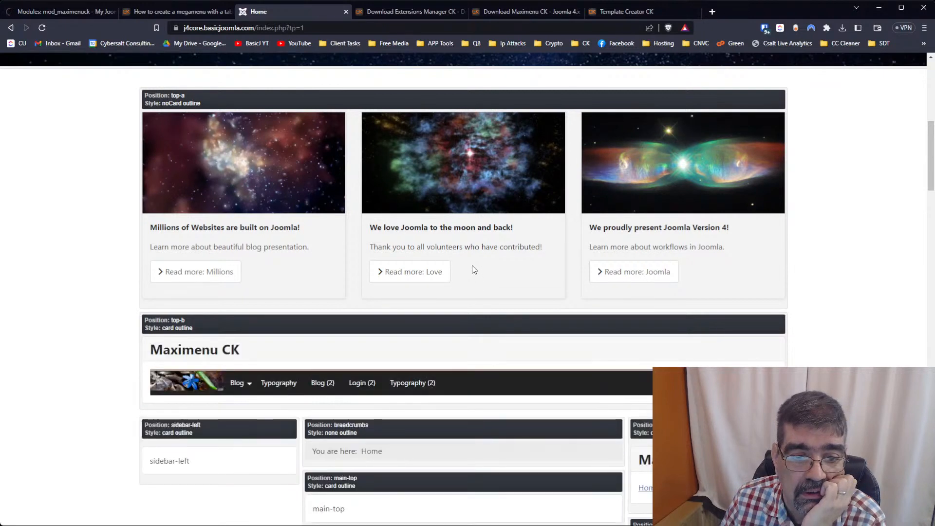
pyautogui.scroll(-2, 481, 192)
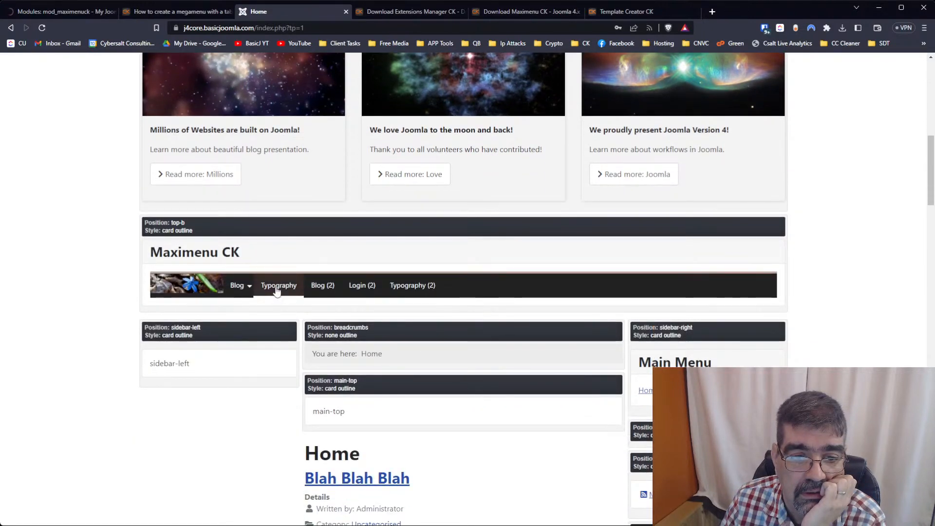
pyautogui.moveTo(238, 288)
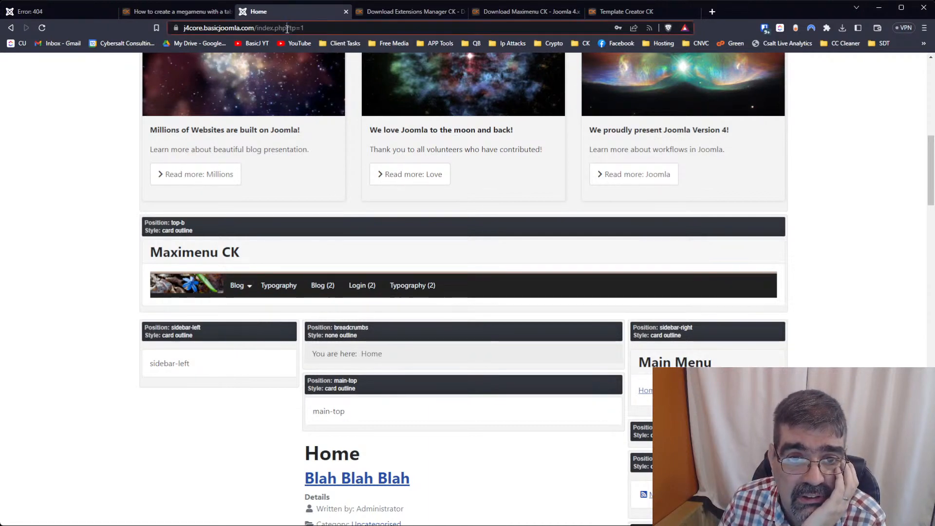
# Remove ?tp=1 from the Home page's address and view the Blog and Sample Layouts submenus in the relocated menu
pyautogui.moveTo(291, 28); pyautogui.dragTo(442, 26)
pyautogui.press('BackSpace')
pyautogui.press('Return')
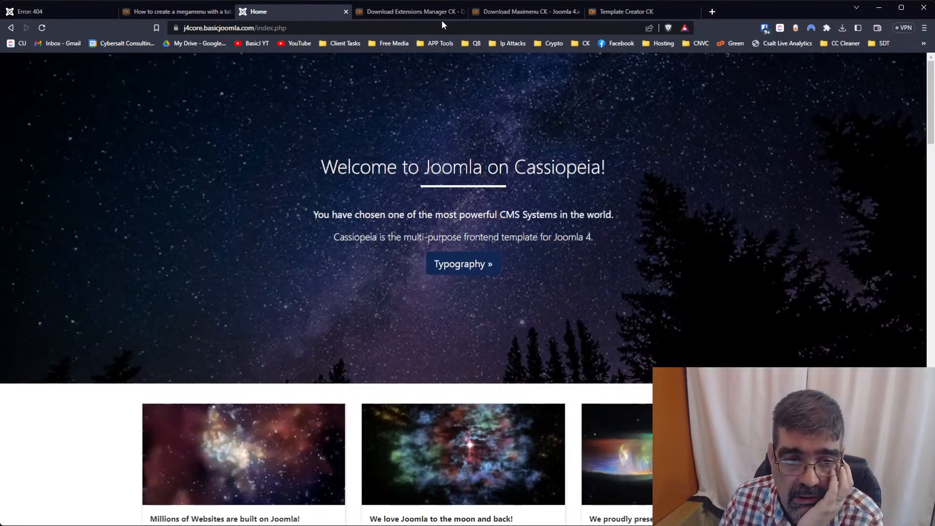
pyautogui.scroll(-6, 433, 163)
pyautogui.moveTo(240, 313)
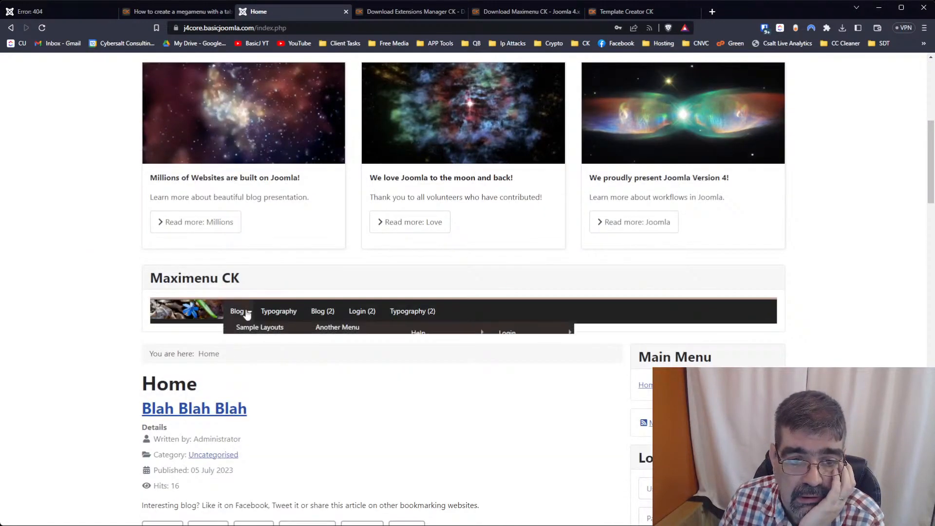
pyautogui.moveTo(263, 329)
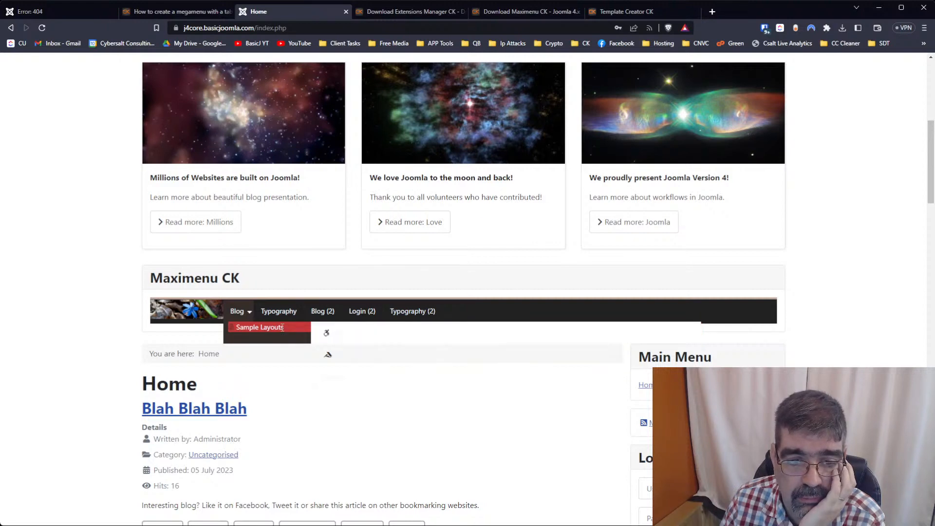
# Recheck the tab layout tutorial, go back to the Maximenu CK module's edit page and open Main Menu Blog for editing
pyautogui.click(154, 11)
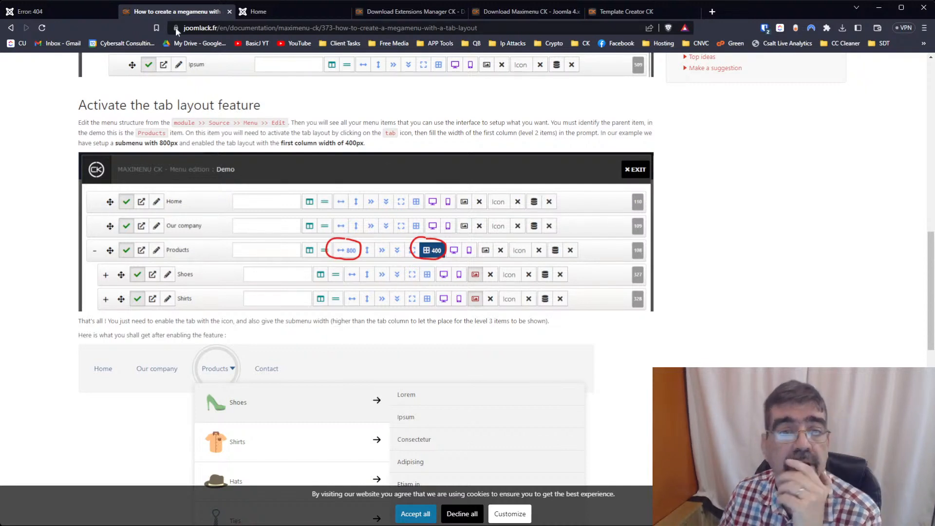
pyautogui.click(51, 10)
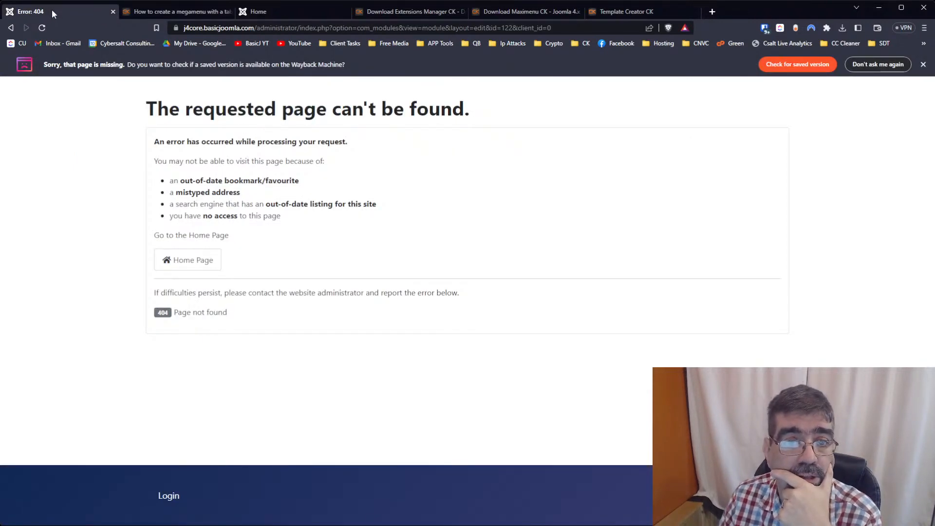
pyautogui.click(12, 28)
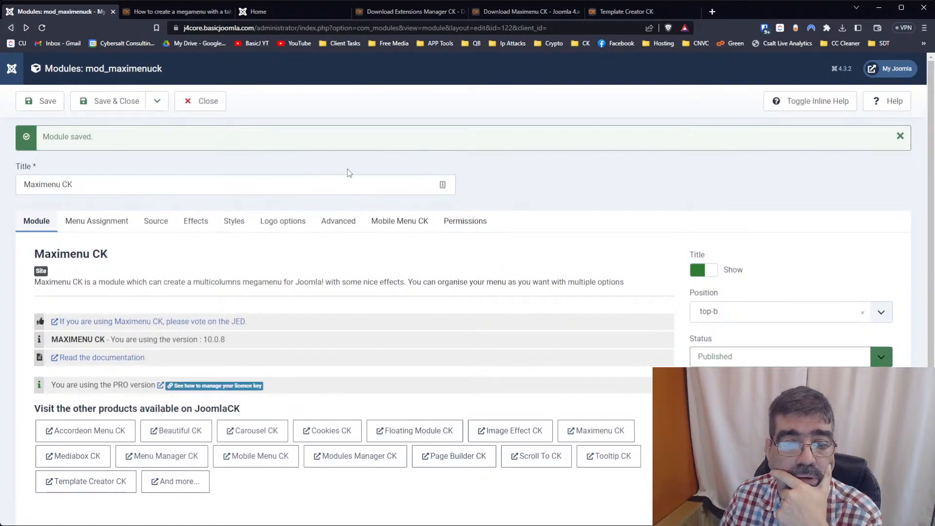
pyautogui.click(159, 226)
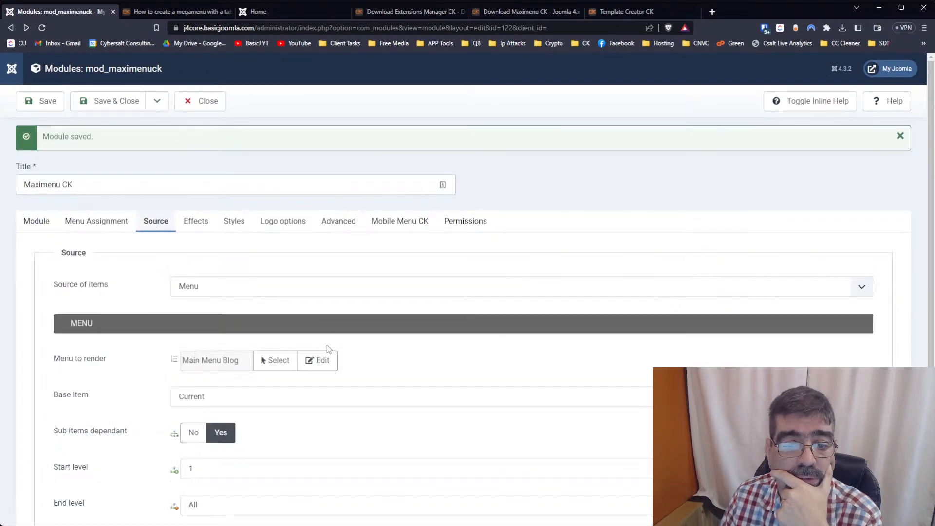
pyautogui.click(323, 360)
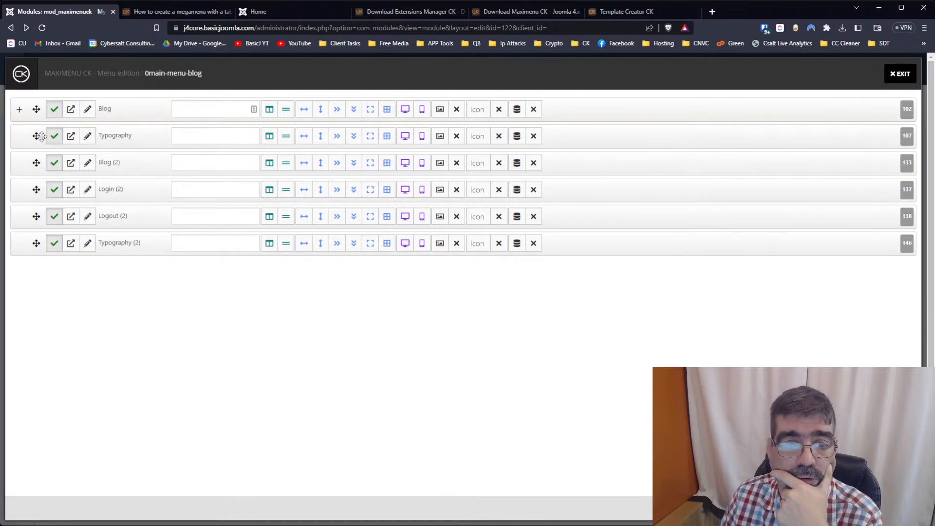
# Exit the menu editor and review the Maximenu CK module's general and source settings
pyautogui.click(901, 73)
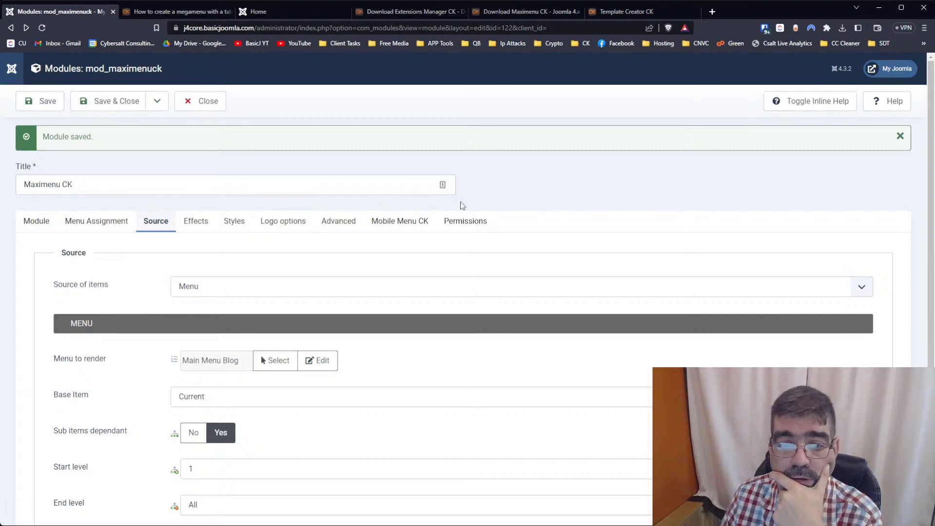
pyautogui.click(23, 221)
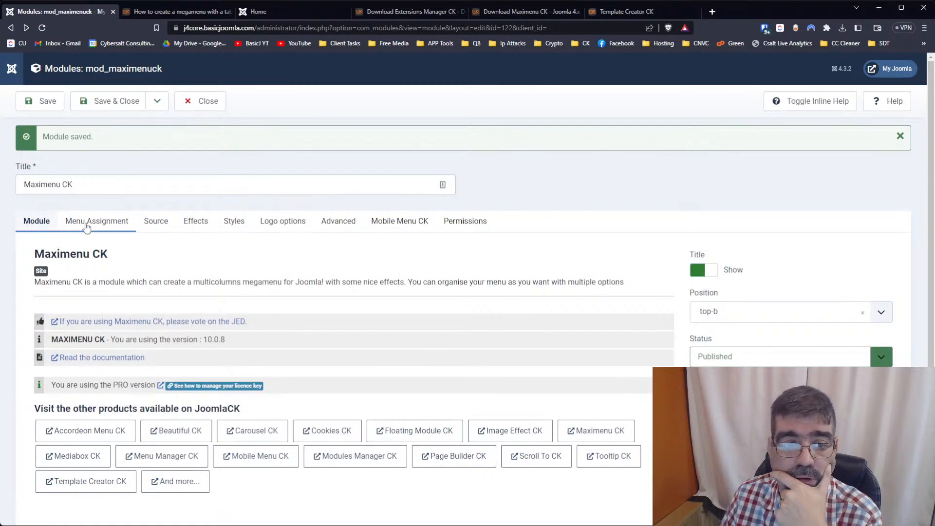
pyautogui.click(156, 225)
pyautogui.scroll(-1, 486, 288)
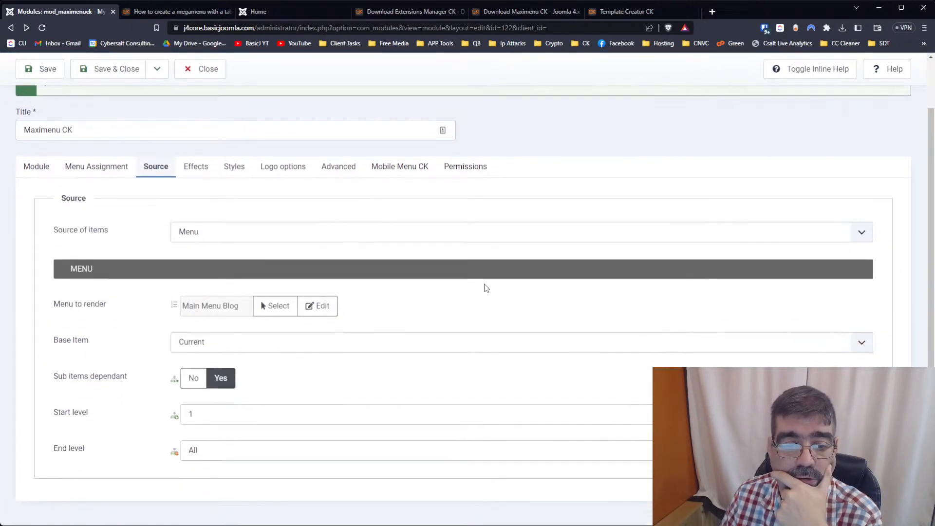
# Open Main Menu Blog in the menu editor and move Another Menu, Help and Login out of Blog to the top level
pyautogui.click(319, 310)
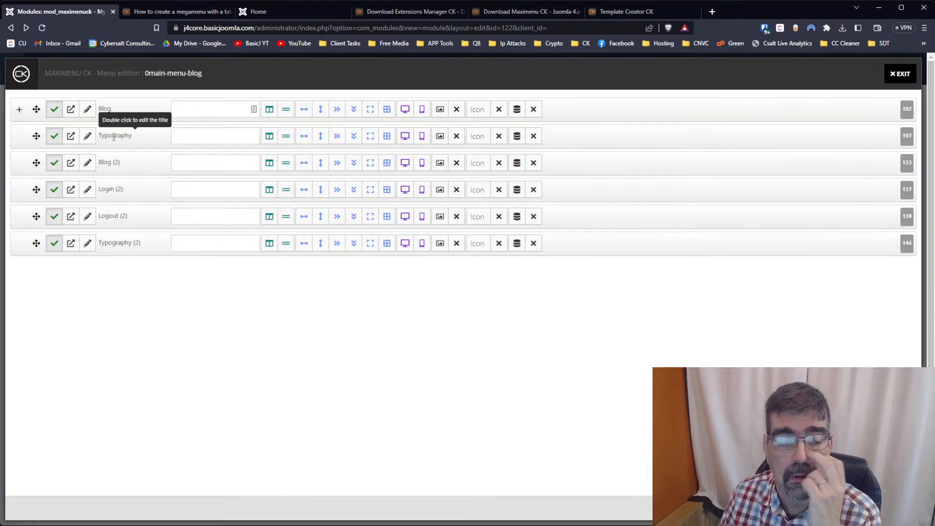
pyautogui.click(21, 110)
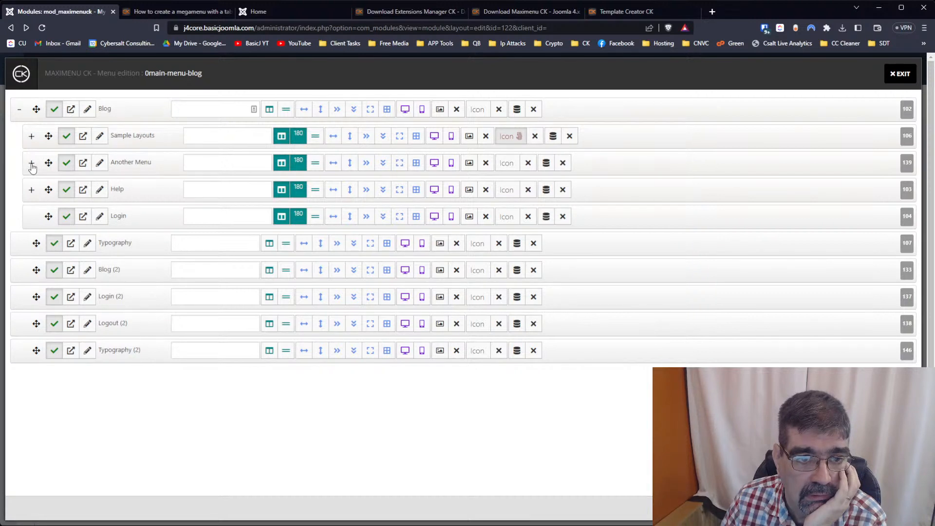
pyautogui.click(31, 136)
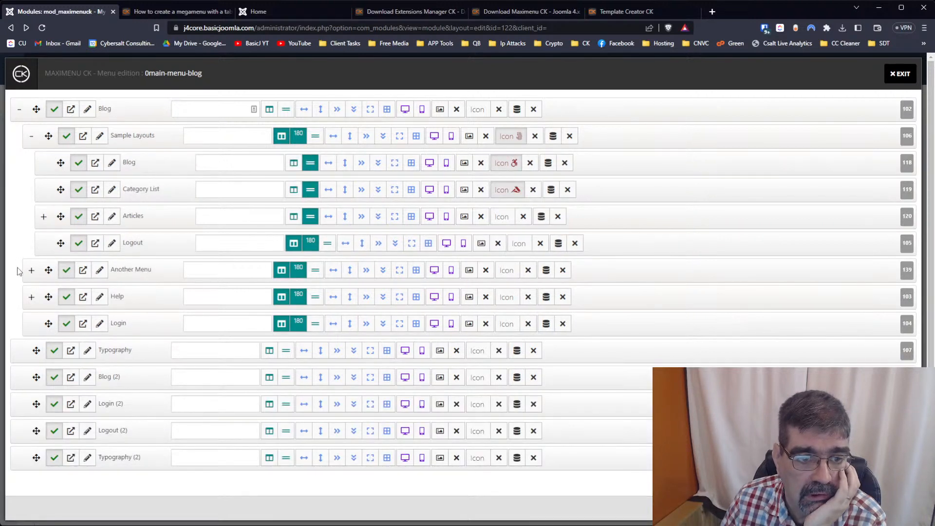
pyautogui.moveTo(31, 273); pyautogui.dragTo(31, 321)
pyautogui.moveTo(48, 270); pyautogui.dragTo(32, 283)
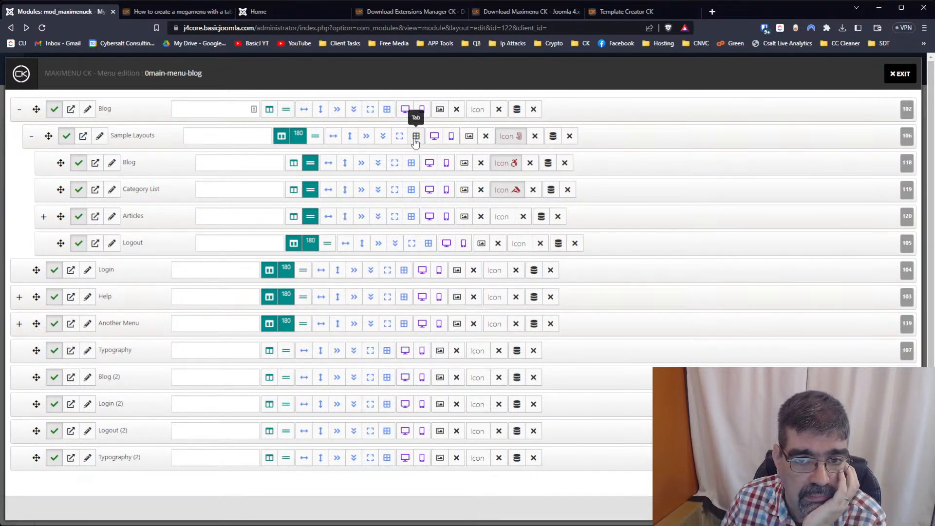
# Recheck how the tutorial activates the tab layout on a parent item and return to the menu editor
pyautogui.click(400, 137)
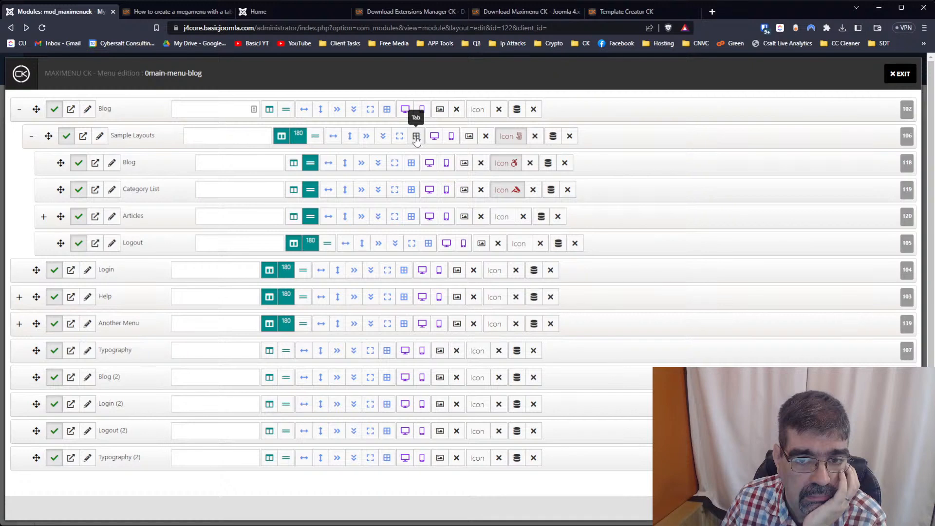
pyautogui.click(152, 12)
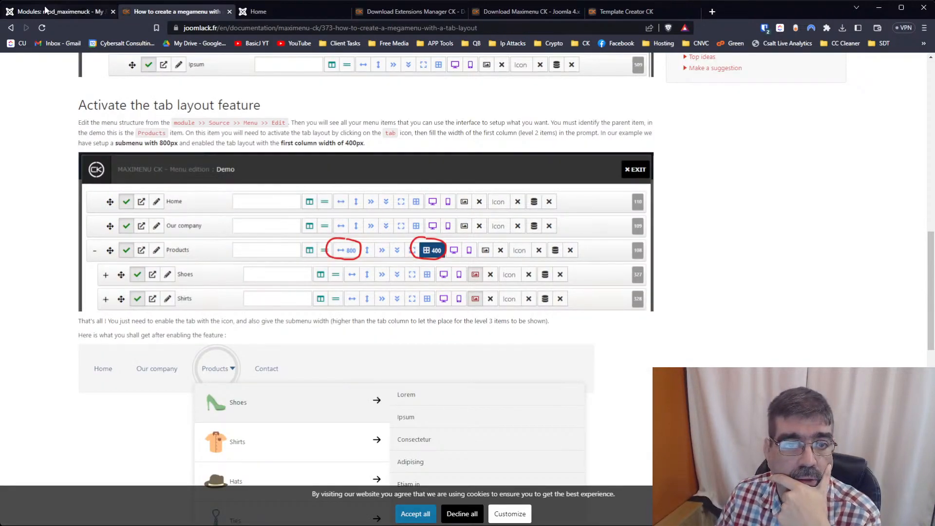
pyautogui.click(61, 11)
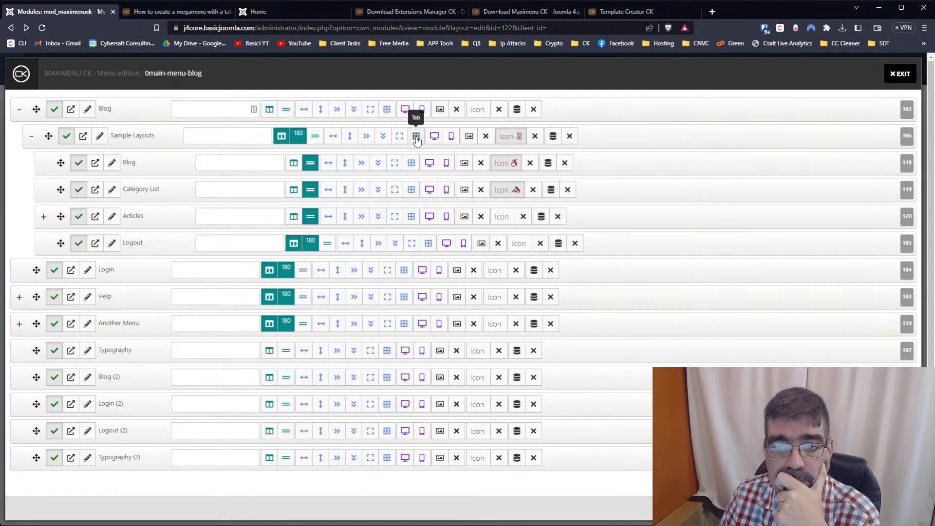
pyautogui.click(507, 137)
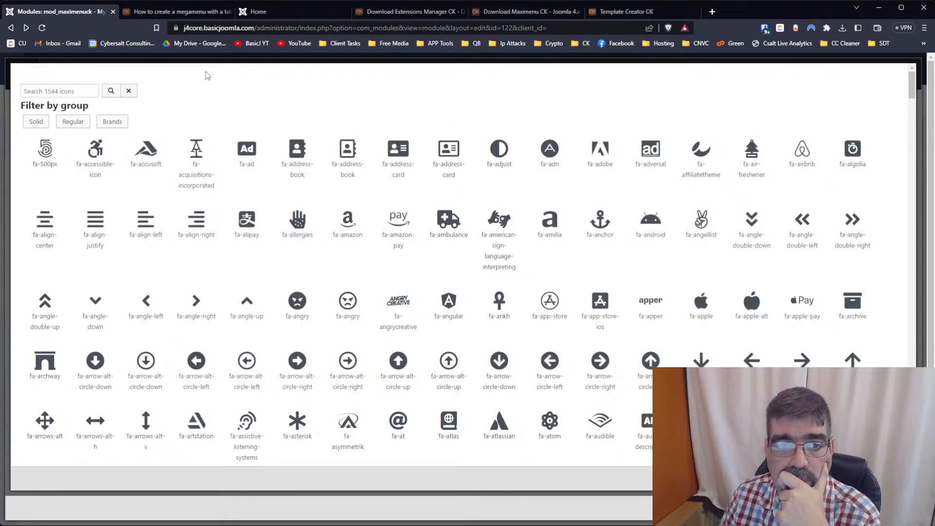
pyautogui.click(897, 479)
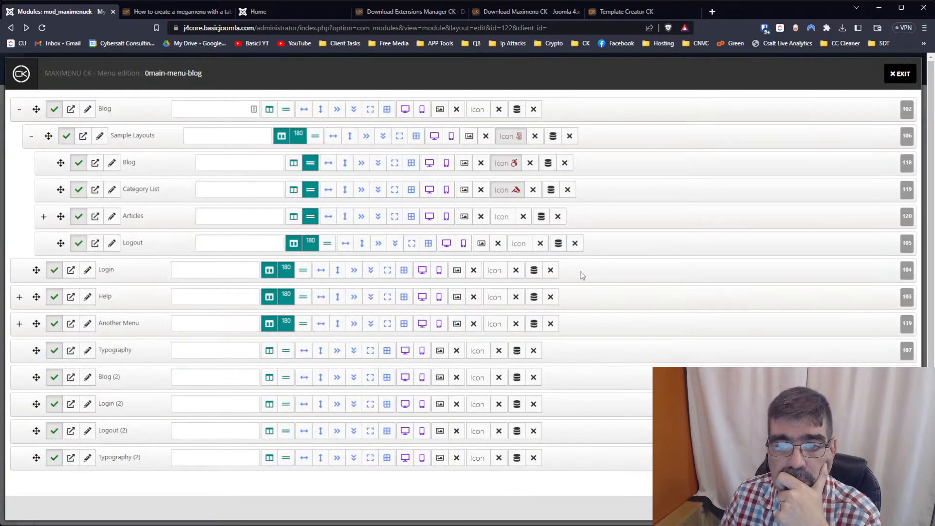
pyautogui.click(508, 139)
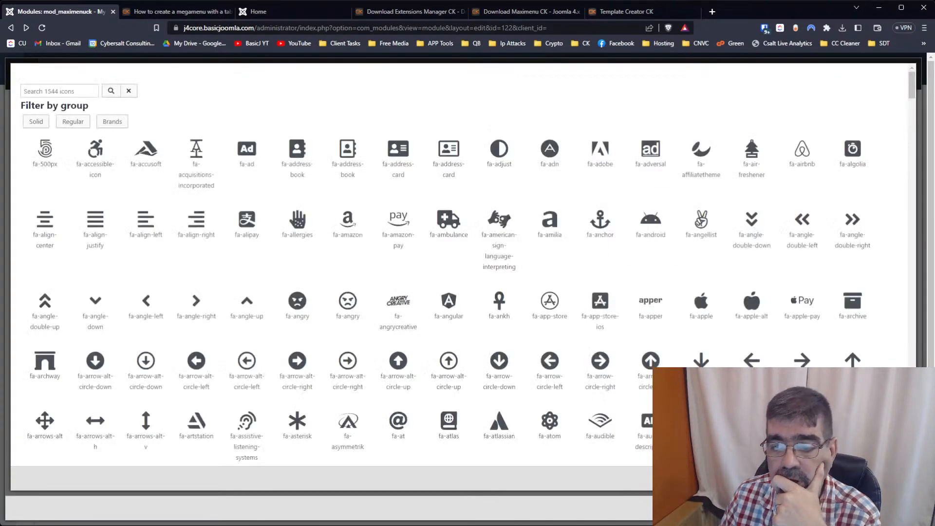
pyautogui.scroll(-10, 695, 257)
pyautogui.scroll(-2, 694, 258)
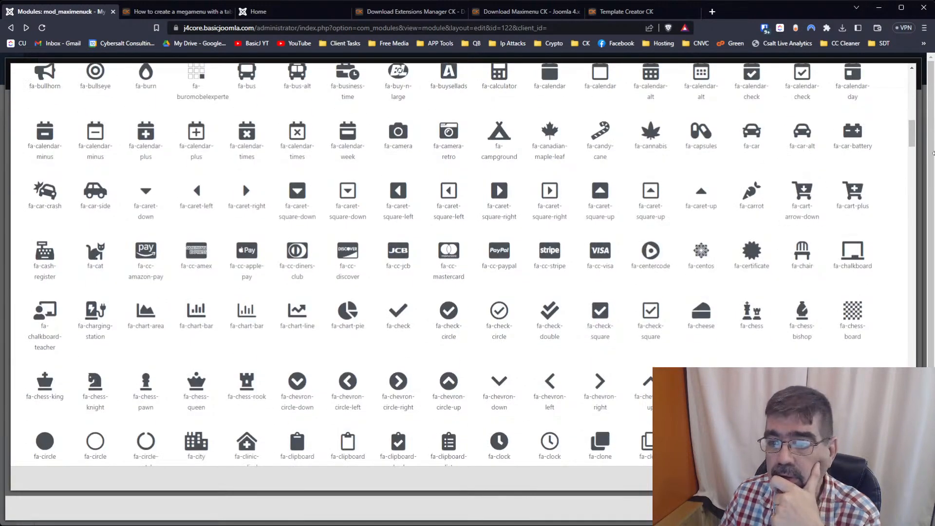
pyautogui.moveTo(913, 137); pyautogui.dragTo(913, 453)
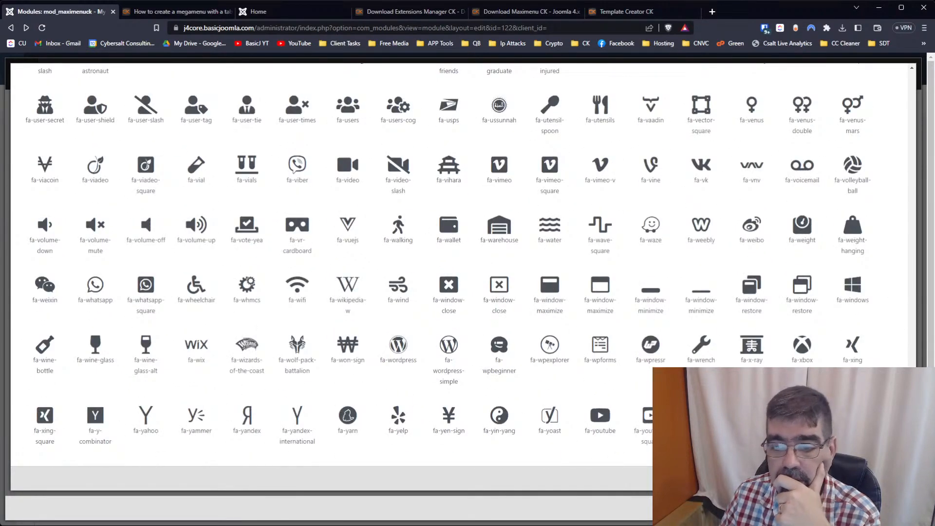
pyautogui.click(897, 479)
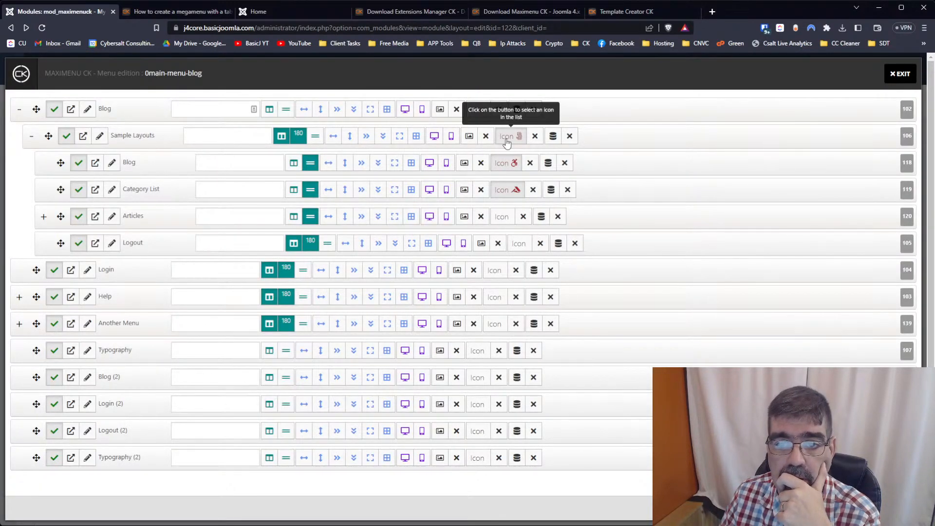
# Remove the icon from the Sample Layouts item
pyautogui.click(535, 136)
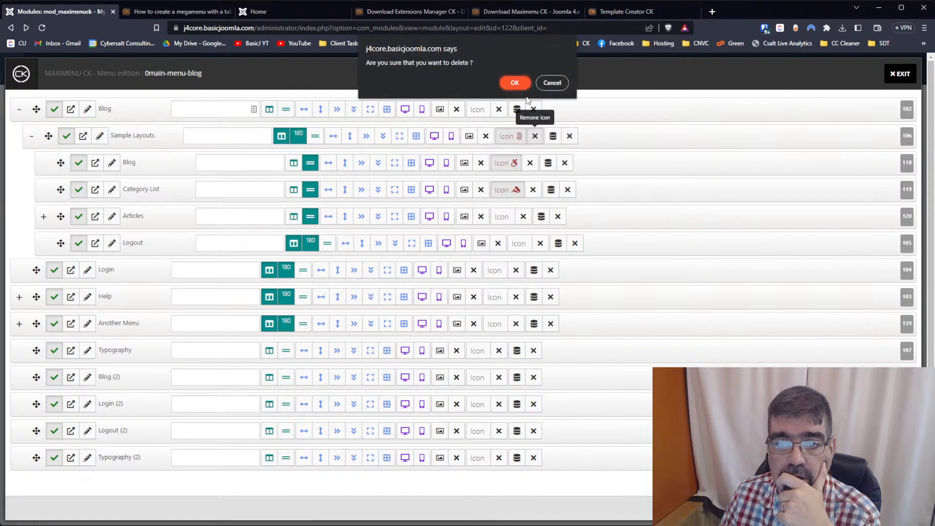
pyautogui.click(516, 83)
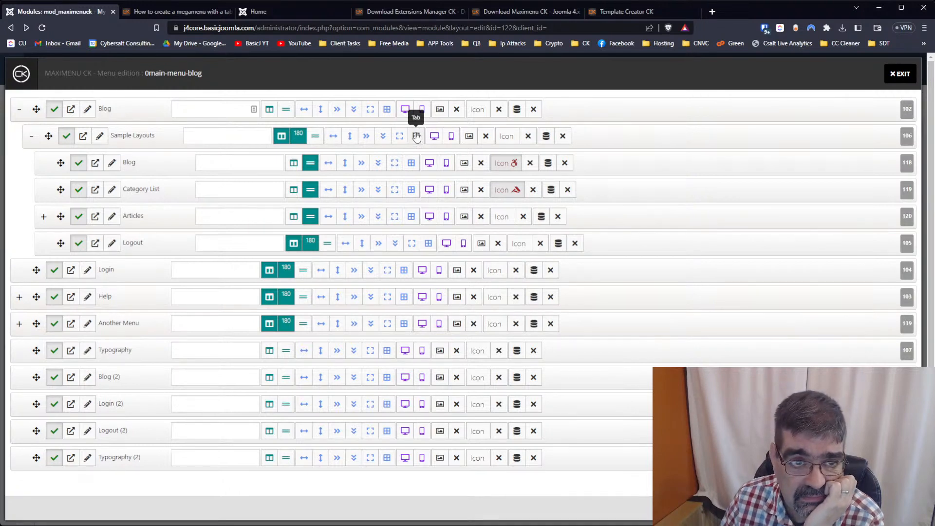
# Reload the Home page to check the restructured Maximenu CK menu
pyautogui.click(263, 11)
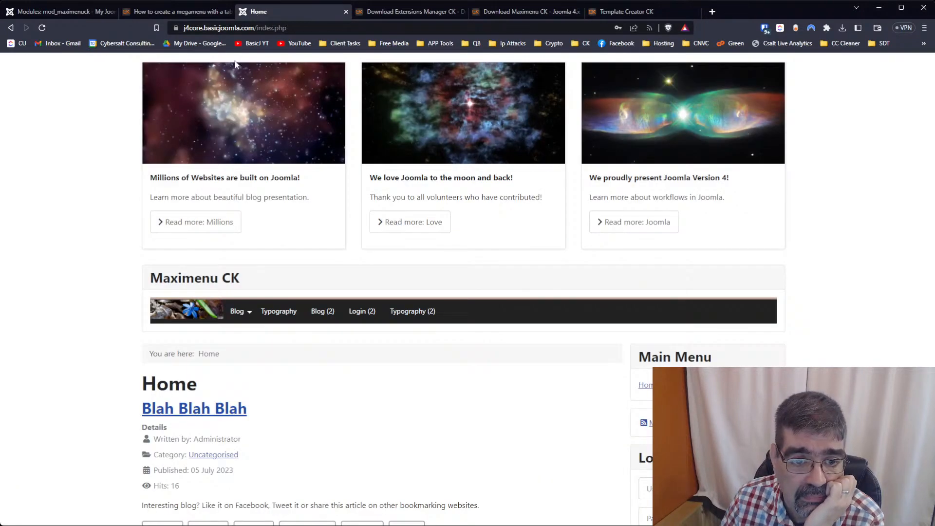
pyautogui.click(42, 28)
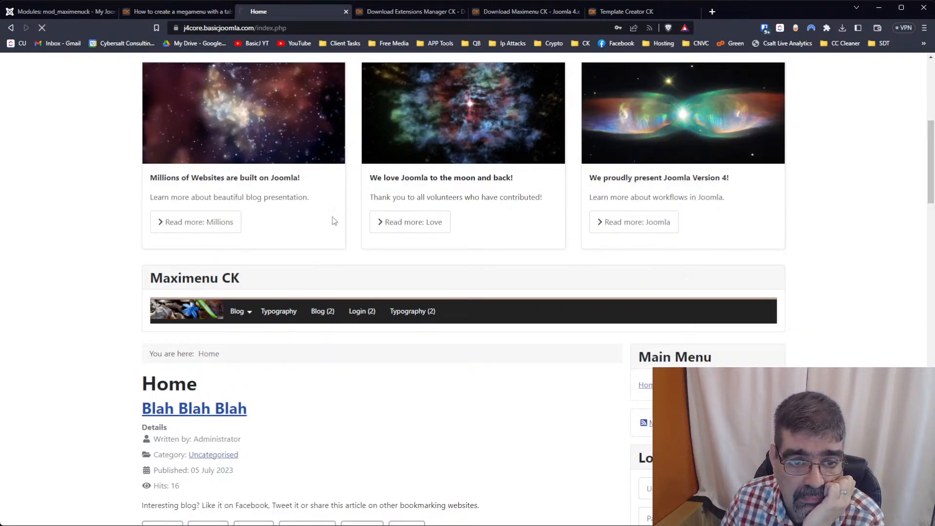
pyautogui.scroll(7, 402, 229)
# Exit the menu editor, save and close the Maximenu CK module, and return to the site modules list
pyautogui.click(69, 12)
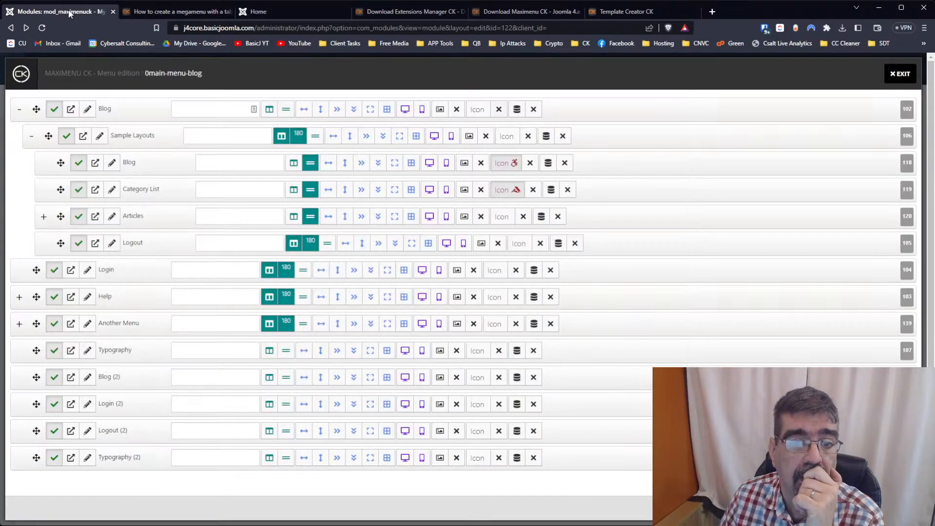
pyautogui.click(908, 74)
pyautogui.click(126, 109)
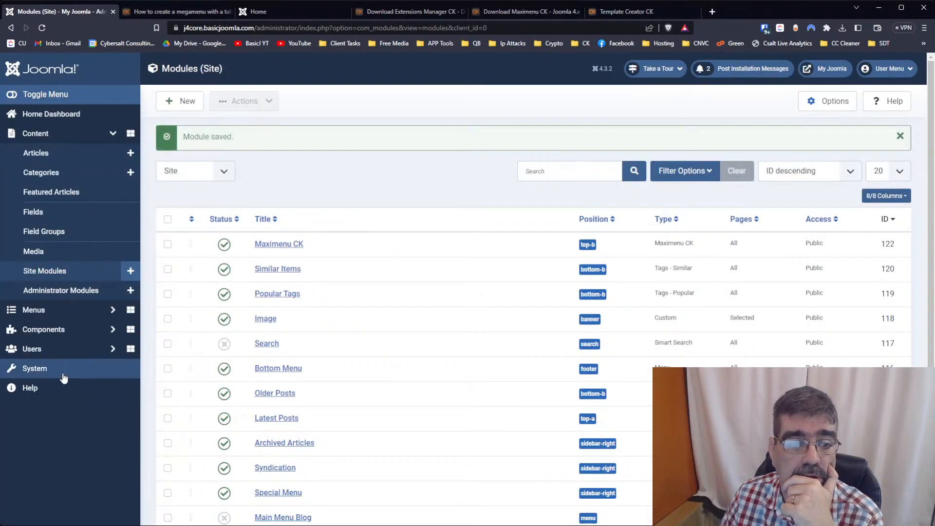
pyautogui.click(83, 379)
pyautogui.click(10, 28)
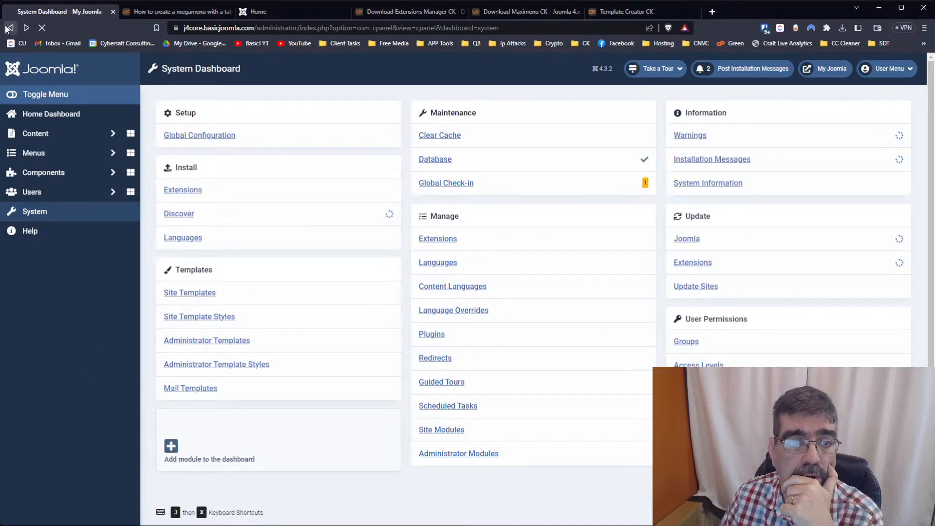
# Unpublish every site module except Maximenu CK and reload the Home page
pyautogui.scroll(-2, 889, 215)
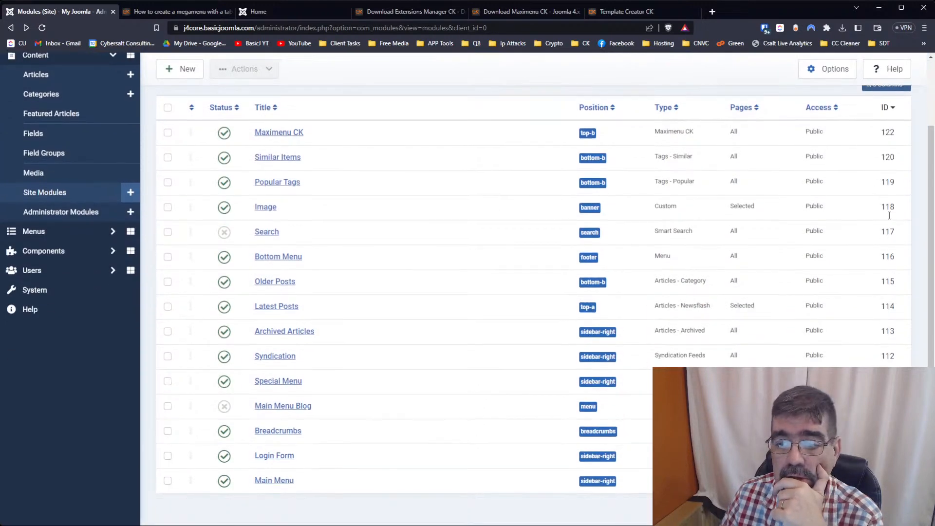
pyautogui.scroll(2, 890, 219)
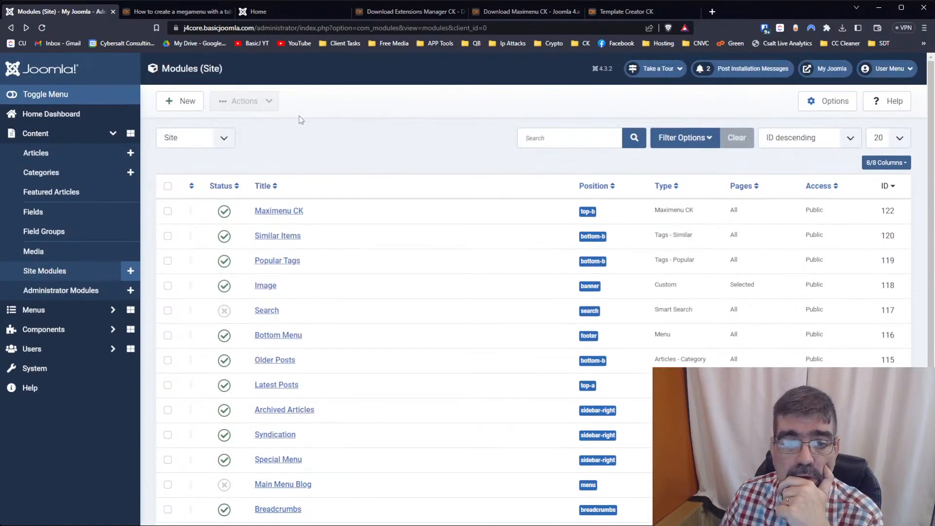
pyautogui.click(168, 188)
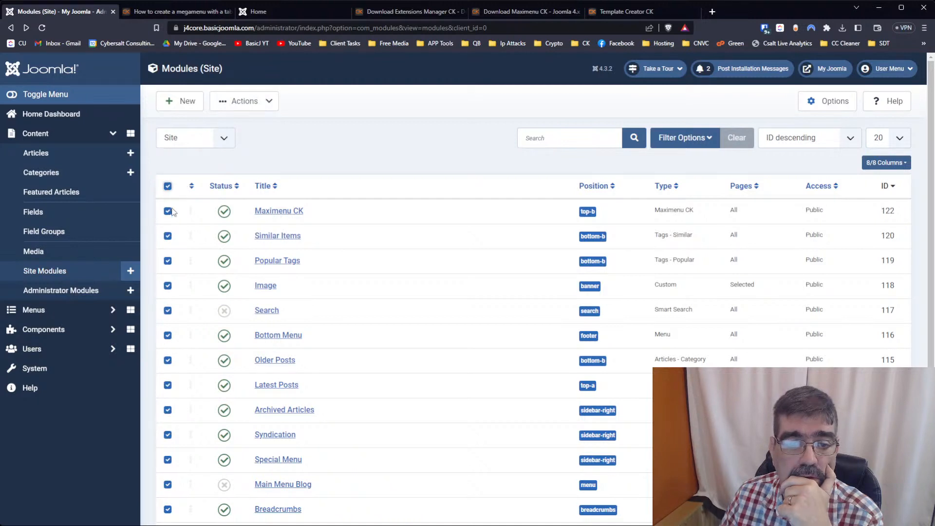
pyautogui.click(168, 212)
pyautogui.click(245, 101)
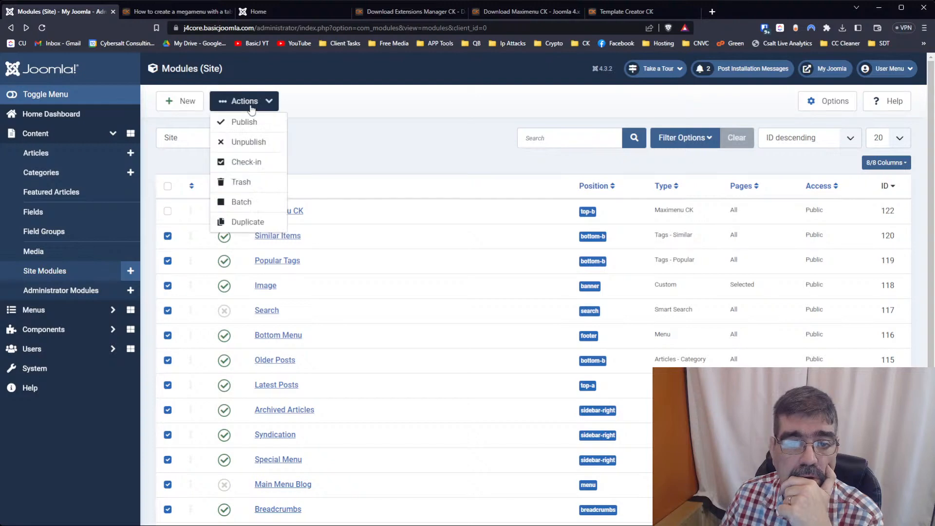
pyautogui.click(257, 144)
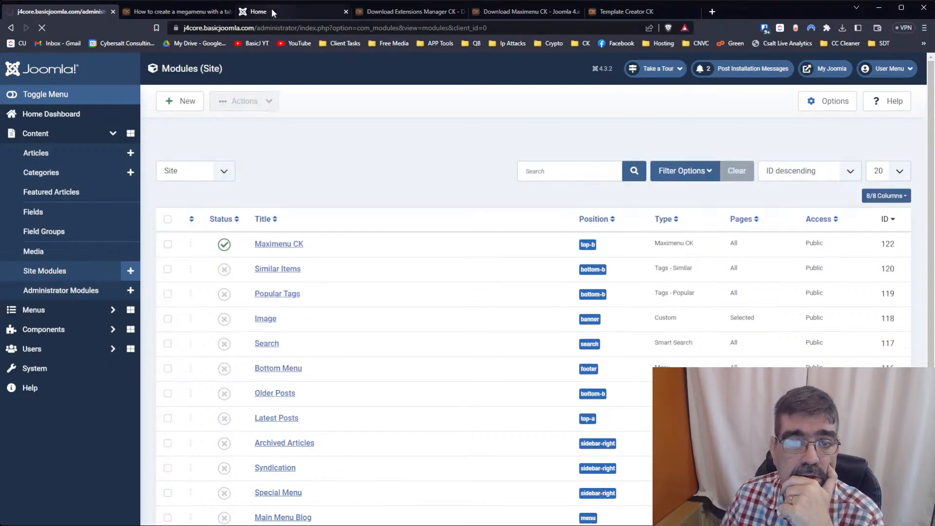
pyautogui.click(271, 9)
pyautogui.click(42, 28)
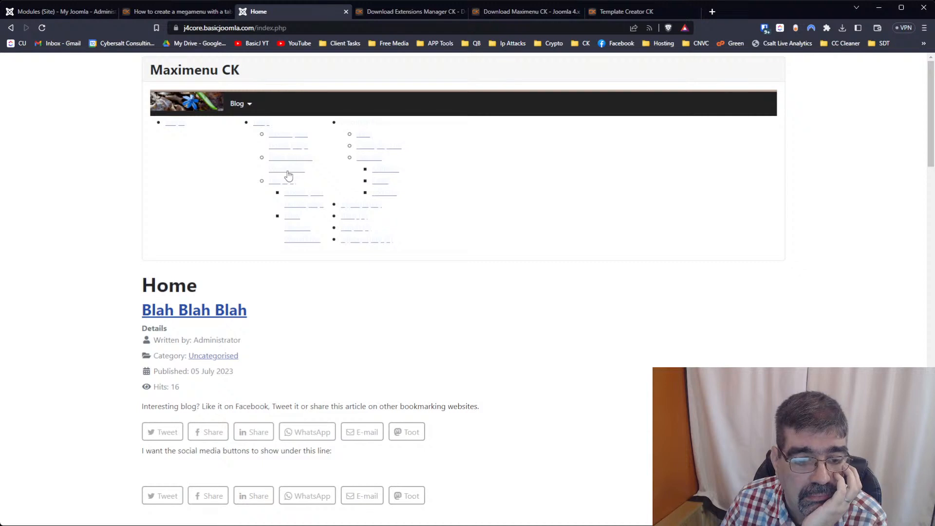
# Publish the Main Menu Blog module again
pyautogui.click(39, 12)
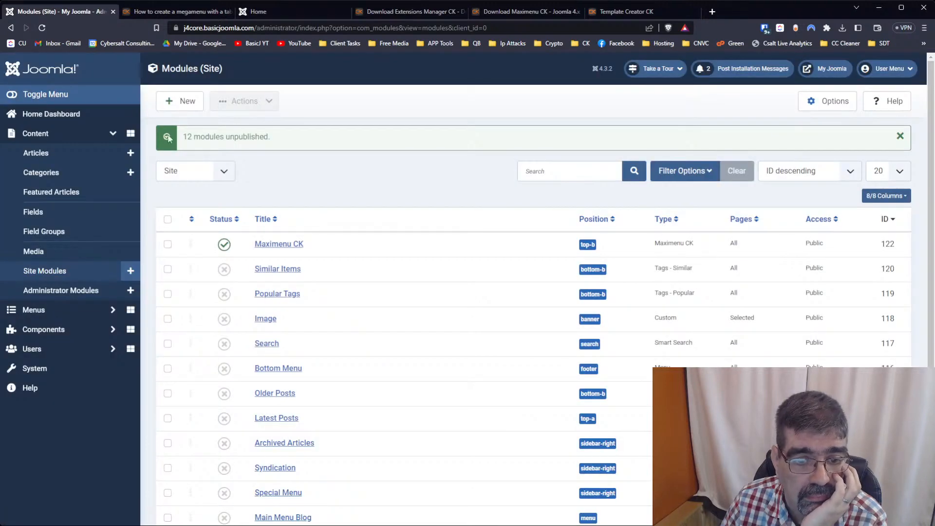
pyautogui.scroll(-2, 270, 192)
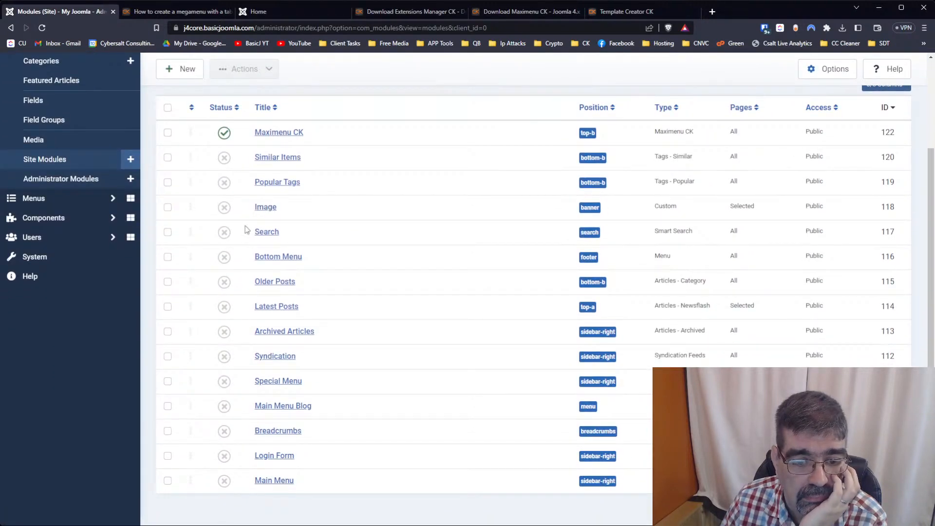
pyautogui.click(229, 409)
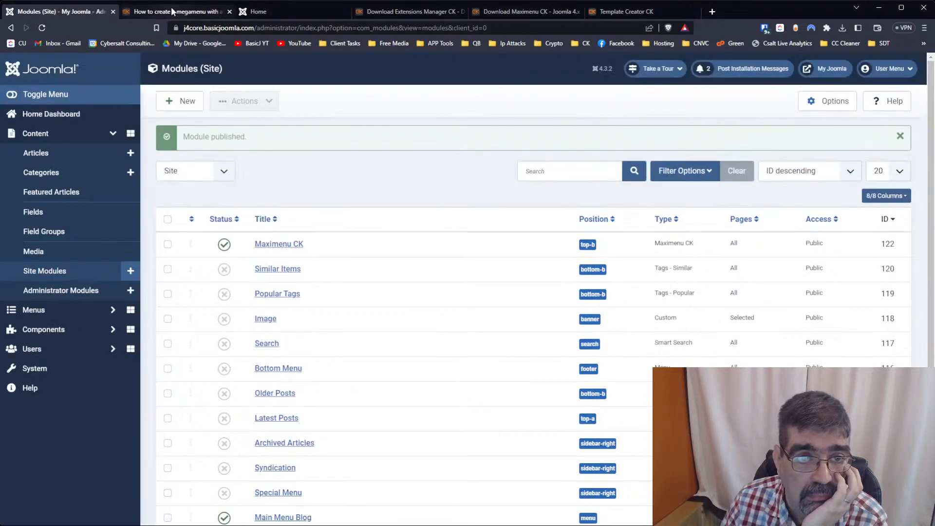
# Glance at the tab layout tutorial and compare the Home page's main navigation with the Maximenu CK menu
pyautogui.click(173, 10)
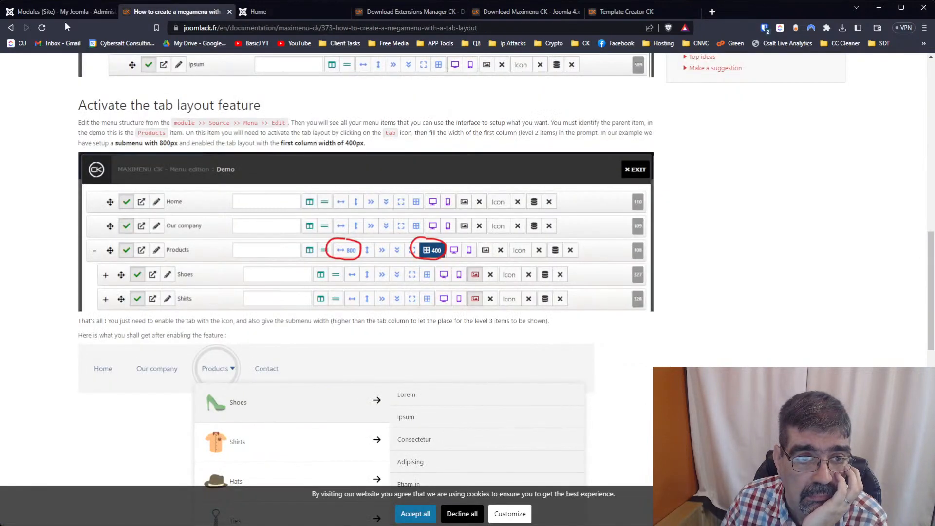
pyautogui.click(268, 12)
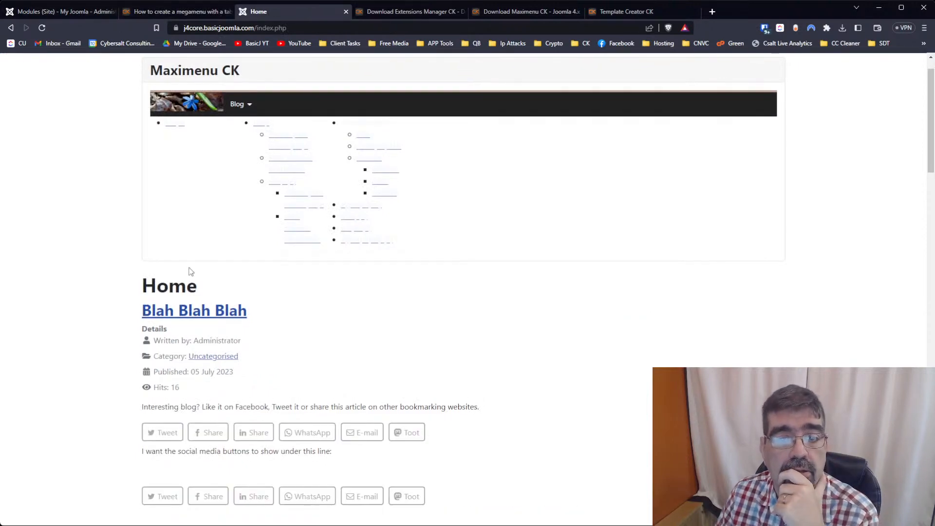
pyautogui.scroll(-6, 311, 367)
pyautogui.scroll(6, 311, 362)
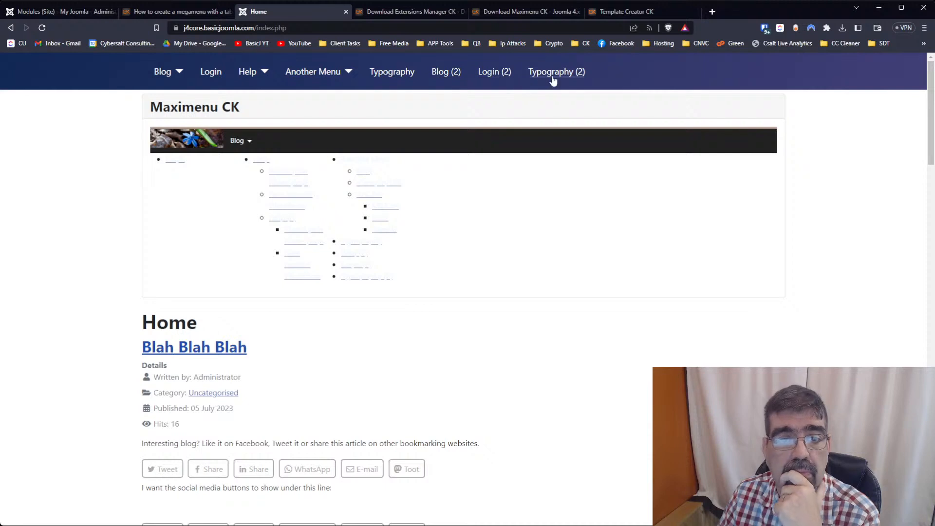
# Unpublish the Main Menu Blog module
pyautogui.click(65, 11)
pyautogui.scroll(-2, 337, 316)
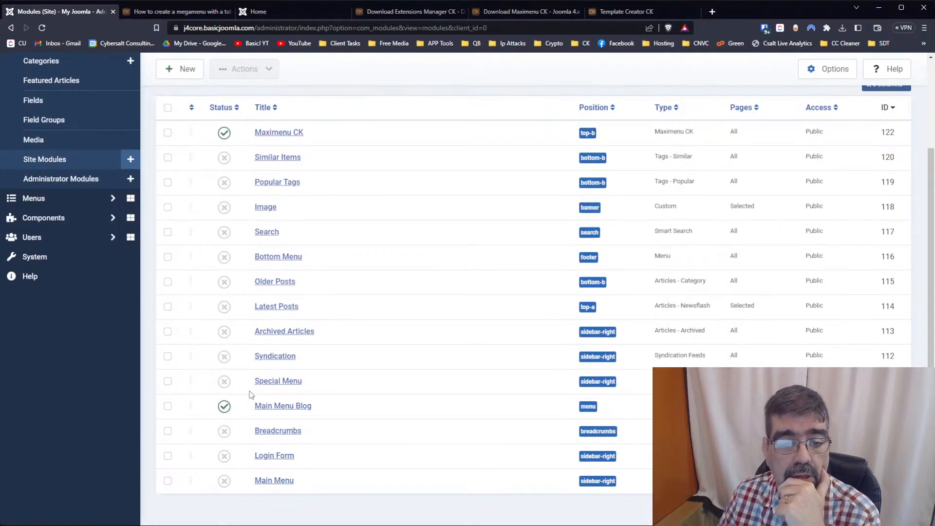
pyautogui.click(232, 404)
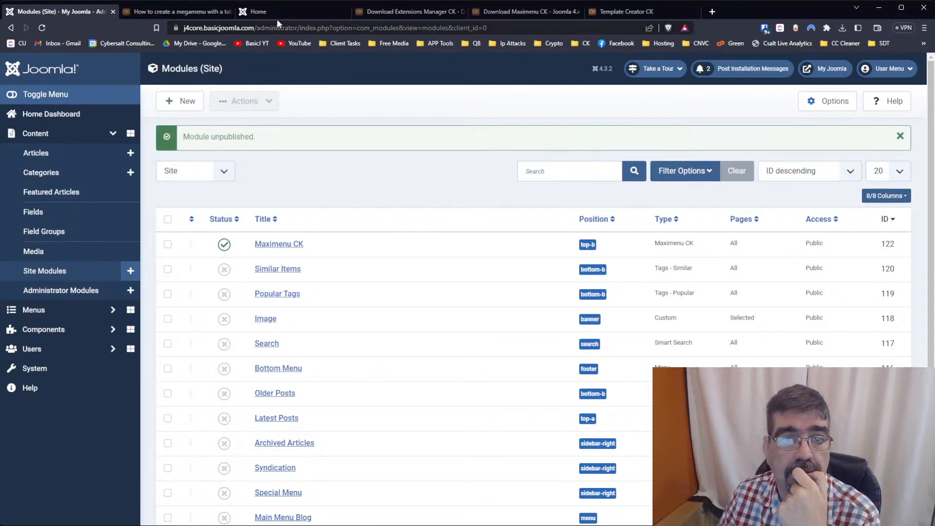
# Publish all the site modules and reload the Home page to check how the Maximenu CK menu displays
pyautogui.click(277, 13)
pyautogui.moveTo(239, 146)
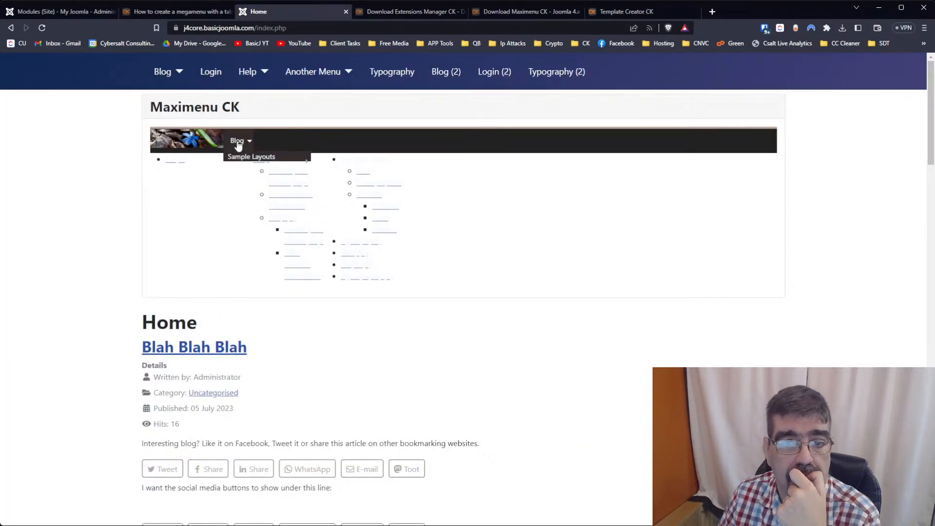
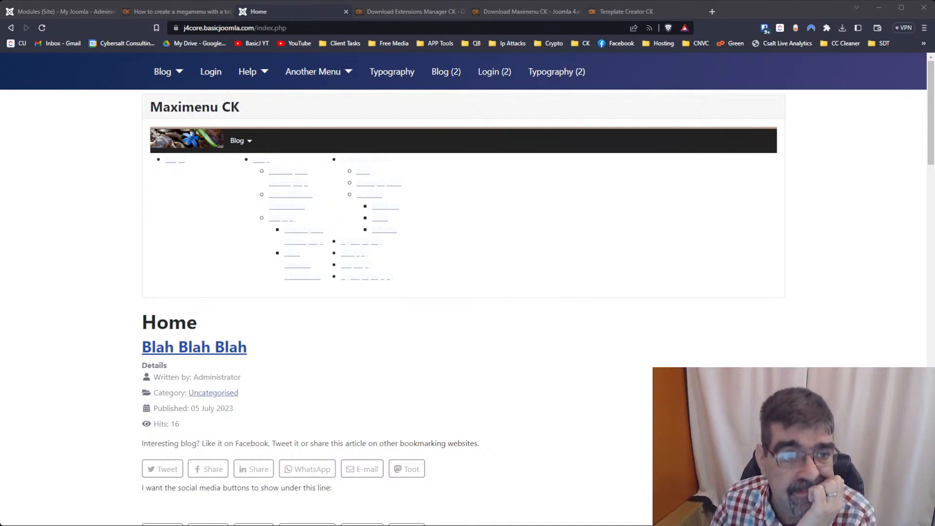
pyautogui.click(68, 11)
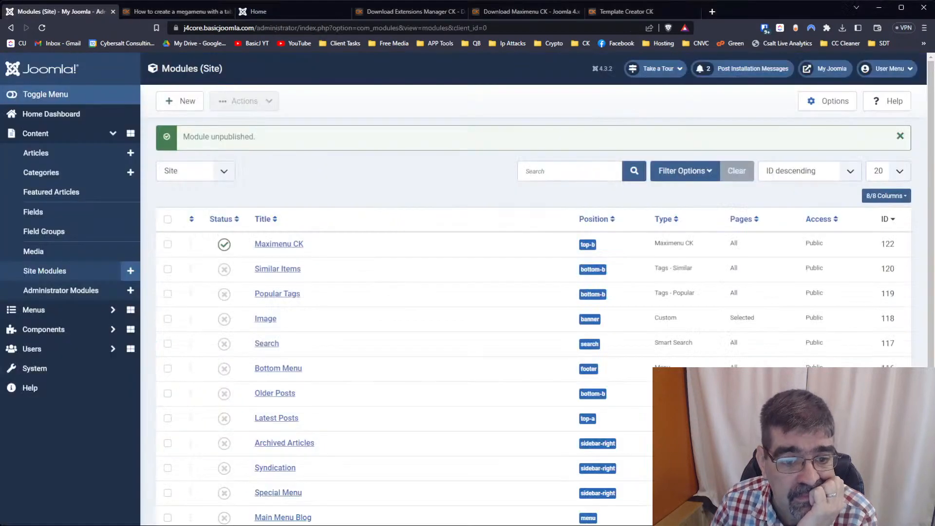
pyautogui.click(167, 219)
pyautogui.click(244, 101)
pyautogui.click(229, 122)
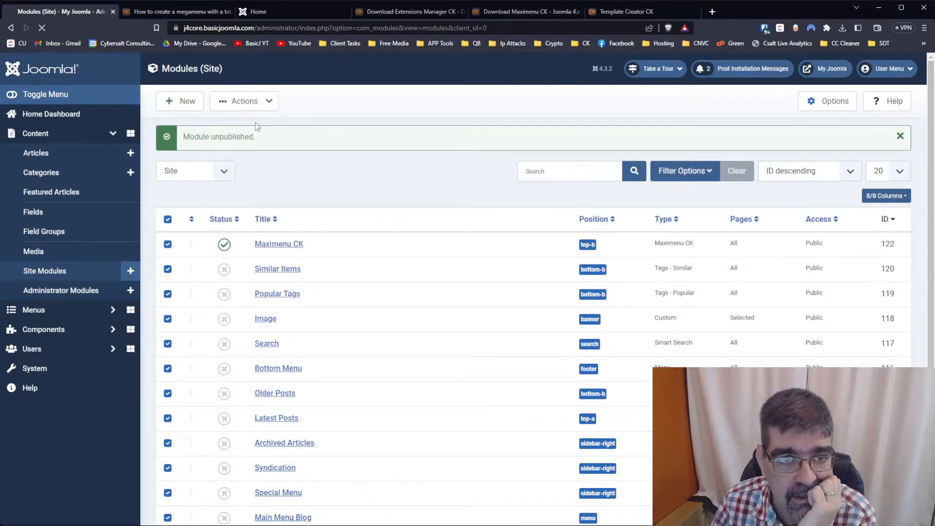
pyautogui.click(172, 13)
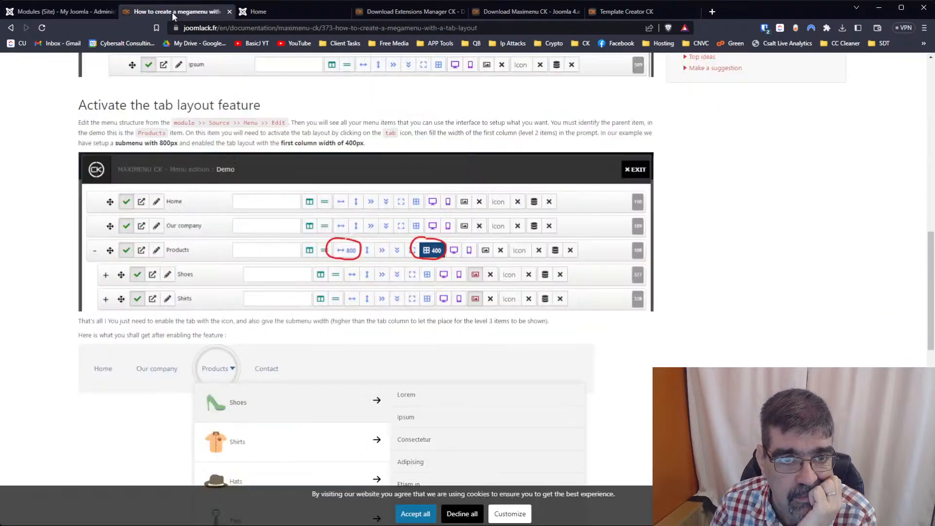
pyautogui.click(267, 14)
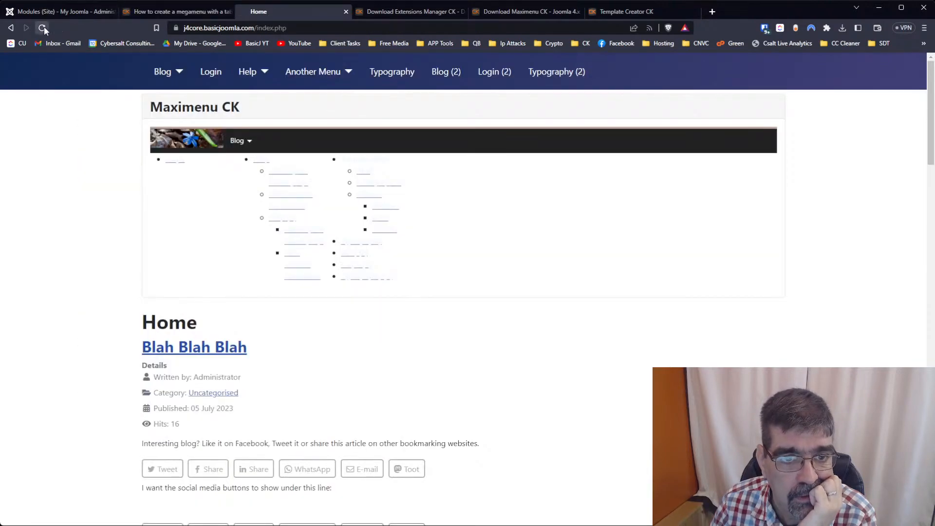
pyautogui.click(43, 27)
pyautogui.scroll(-9, 191, 271)
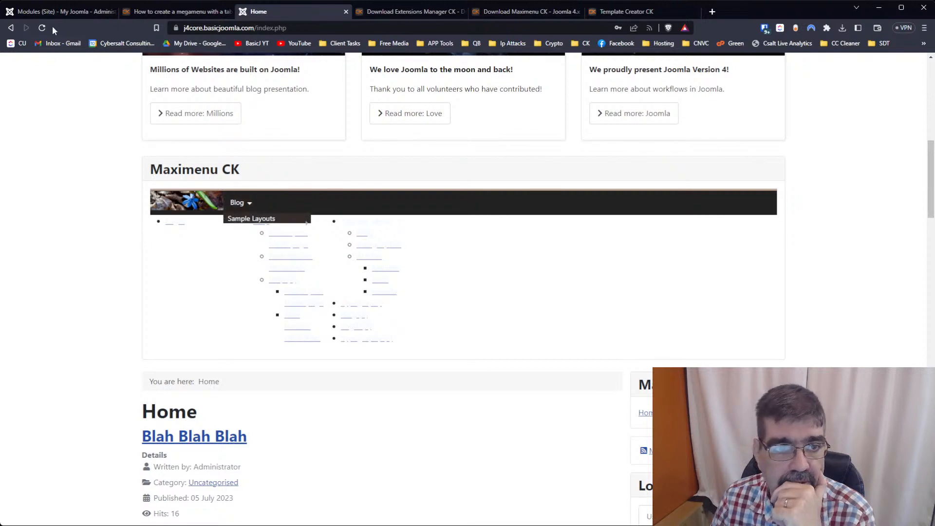
# Unpublish every site module except Maximenu CK again and recheck its menu on the reloaded Home page
pyautogui.click(48, 12)
pyautogui.click(168, 219)
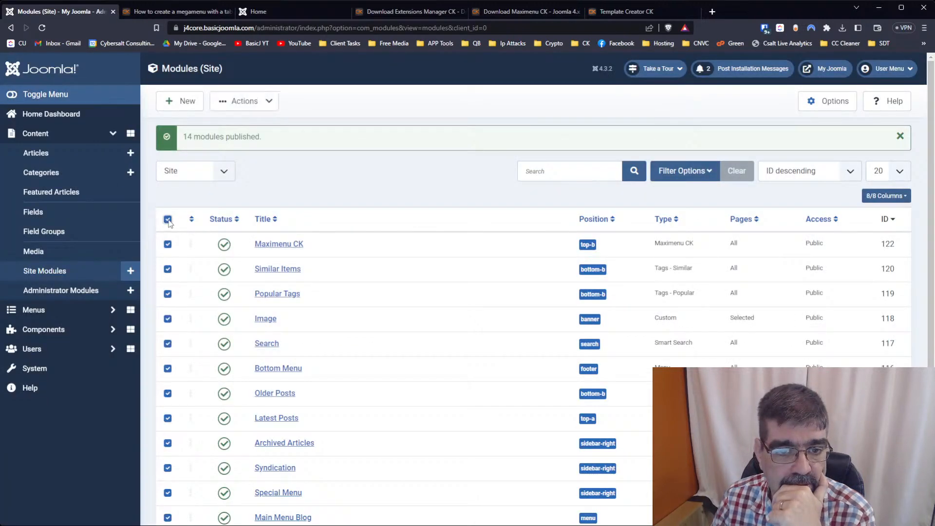
pyautogui.click(168, 244)
pyautogui.click(245, 101)
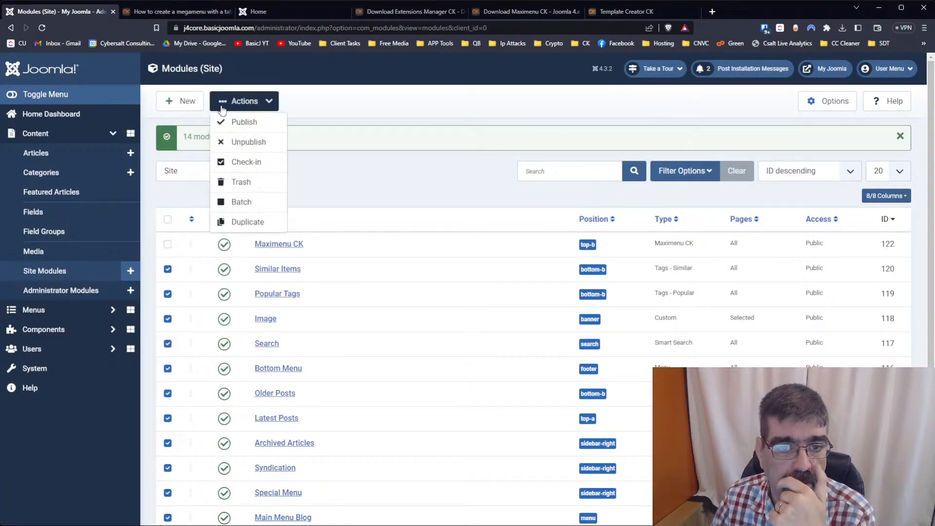
pyautogui.click(248, 142)
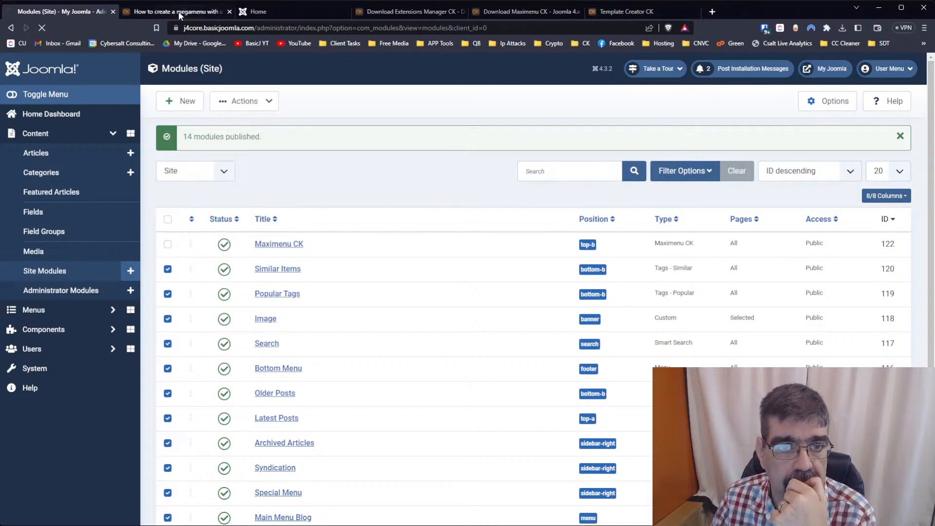
pyautogui.click(187, 12)
pyautogui.click(267, 11)
pyautogui.click(41, 27)
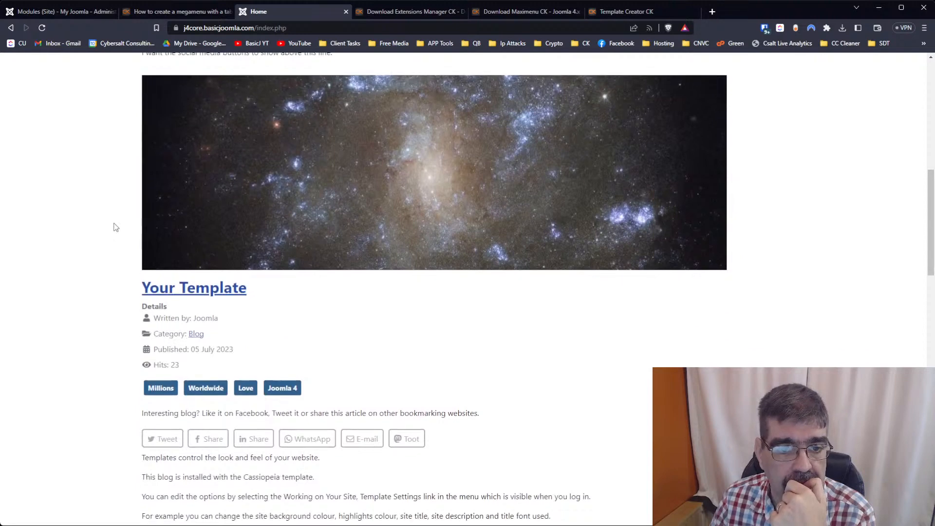
pyautogui.scroll(9, 115, 235)
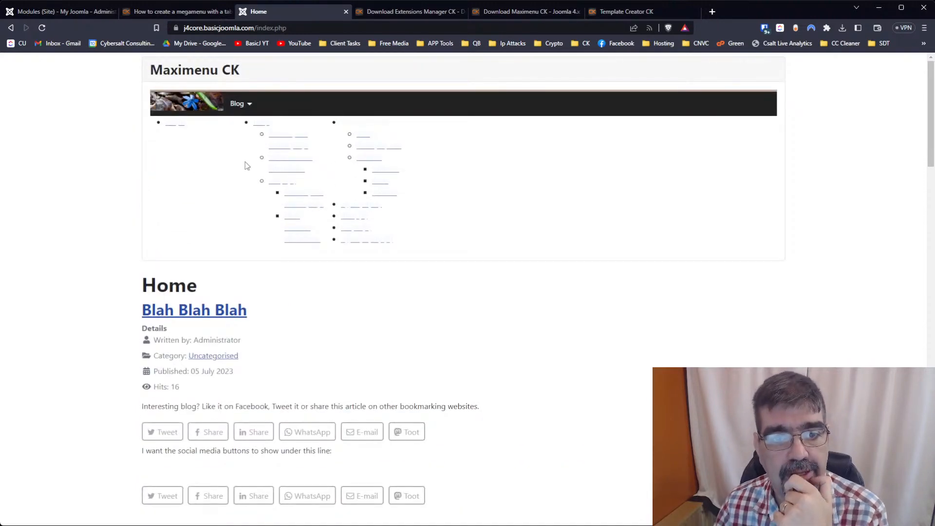
# Open Main Menu Blog for editing from the Maximenu CK module and remove the columns on root items Login, Help and Another Menu
pyautogui.click(101, 10)
pyautogui.click(282, 246)
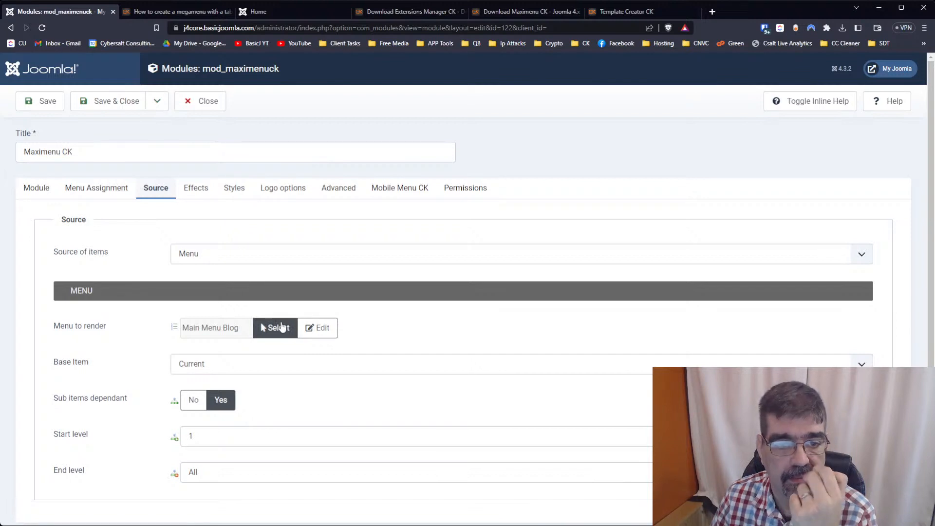
pyautogui.click(321, 329)
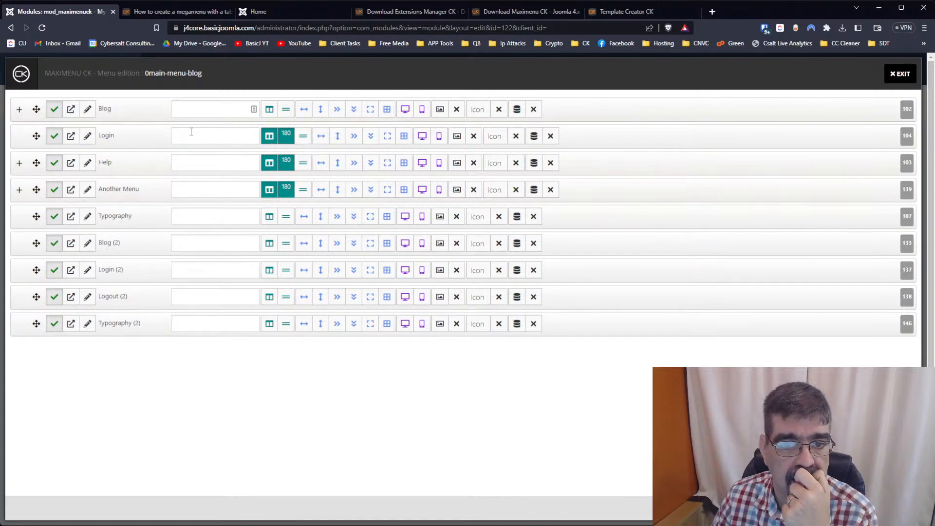
pyautogui.click(270, 138)
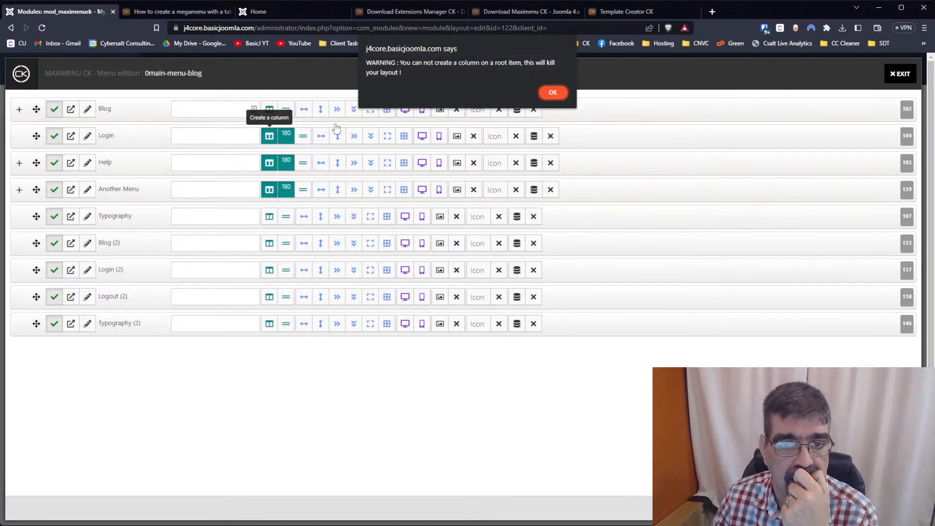
pyautogui.click(544, 90)
pyautogui.click(263, 166)
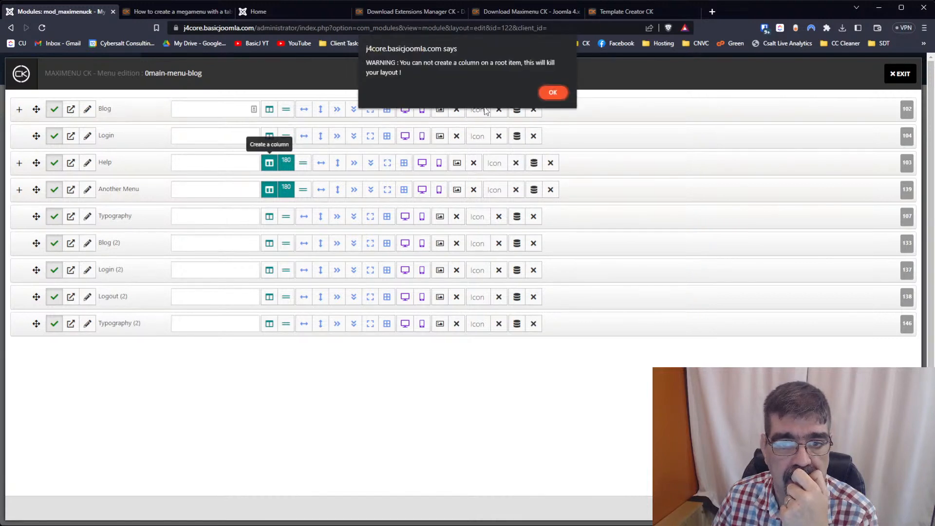
pyautogui.click(555, 91)
pyautogui.click(270, 190)
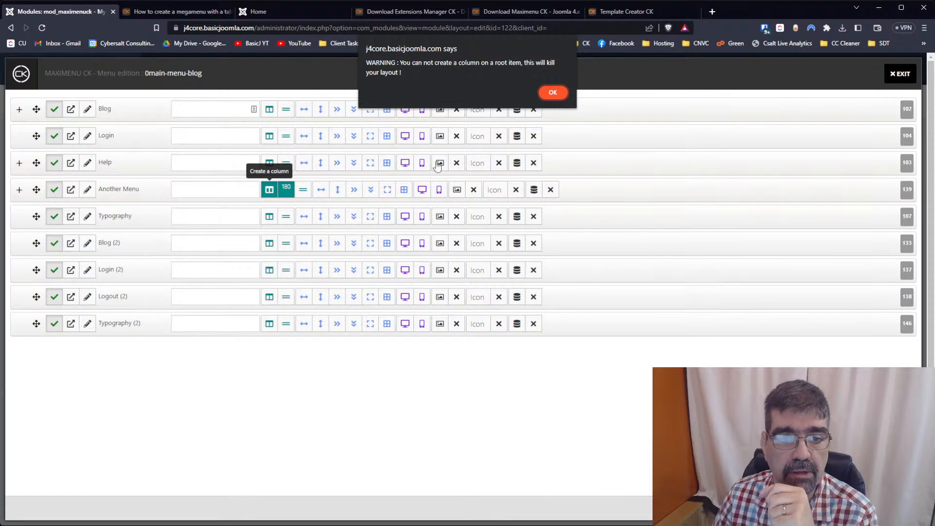
pyautogui.click(566, 94)
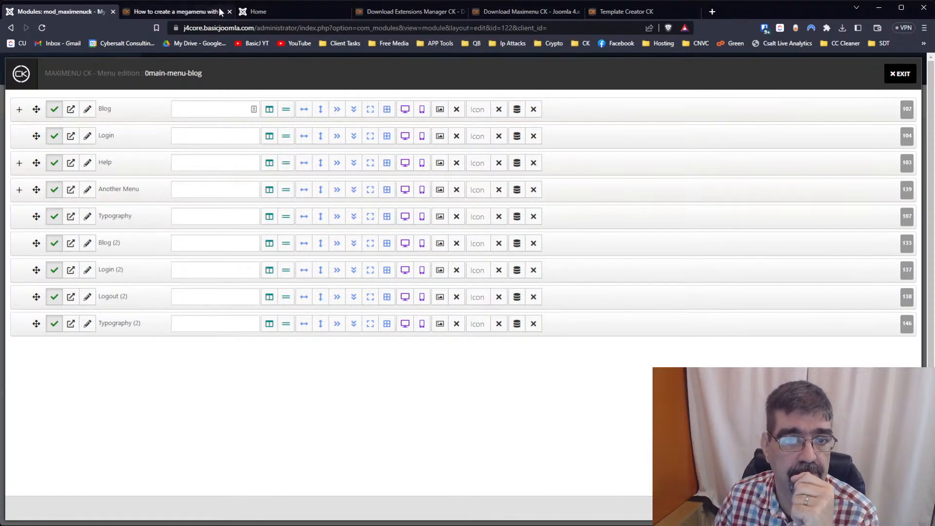
# Reload the Home page and examine the Blog item's Sample Layouts submenu through to Articles
pyautogui.click(253, 12)
pyautogui.click(41, 28)
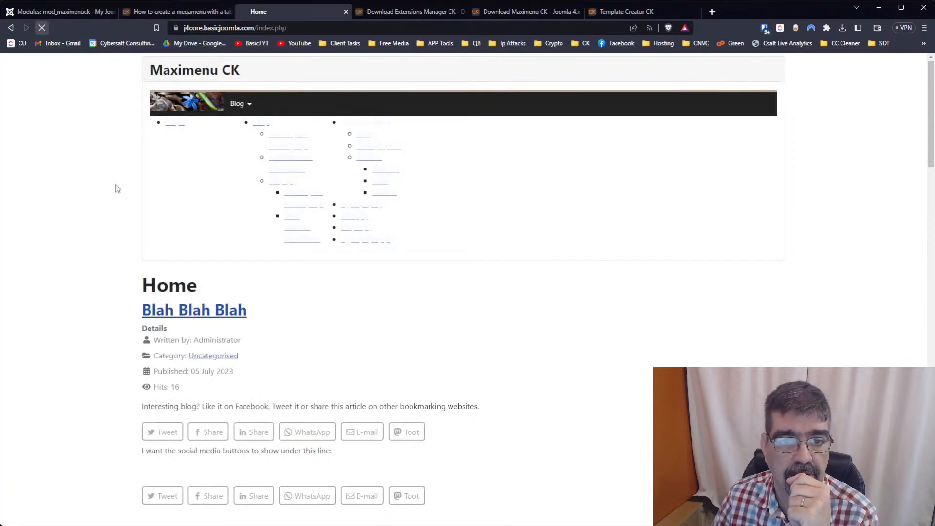
pyautogui.moveTo(255, 110)
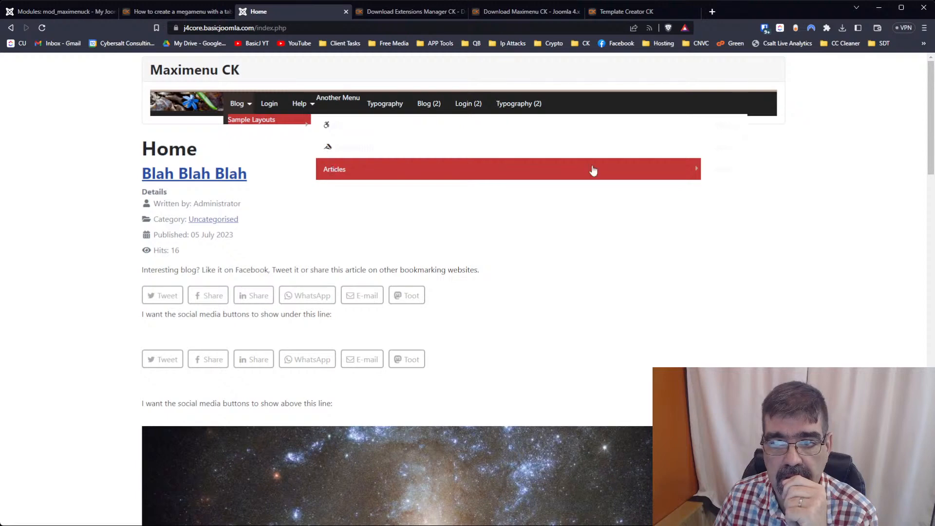
pyautogui.moveTo(697, 175)
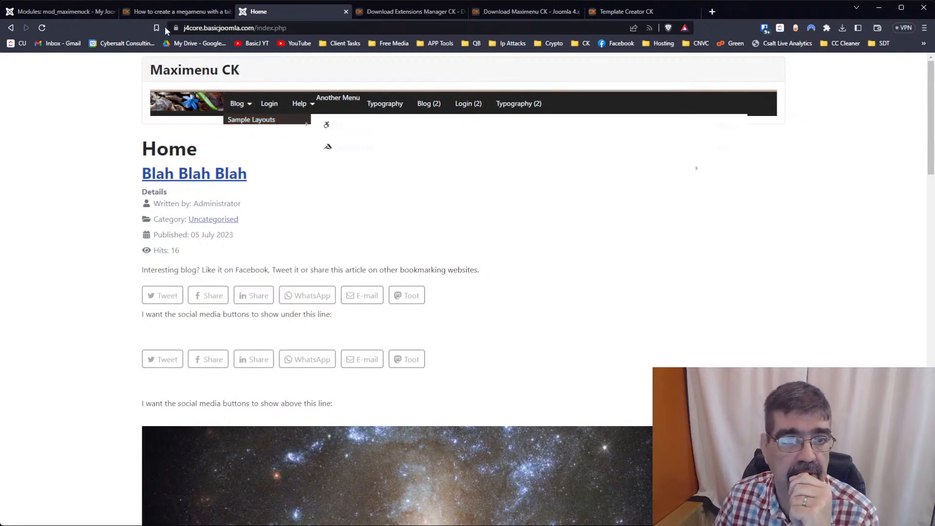
# Expand Blog and Sample Layouts in the menu editor, check the tab layout tutorial, and remove the column from Sample Layouts
pyautogui.click(72, 16)
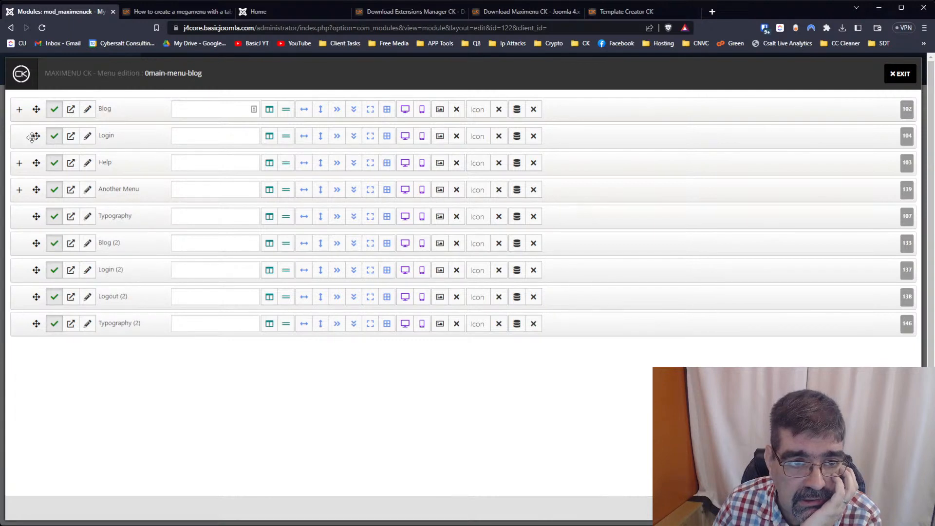
pyautogui.click(19, 110)
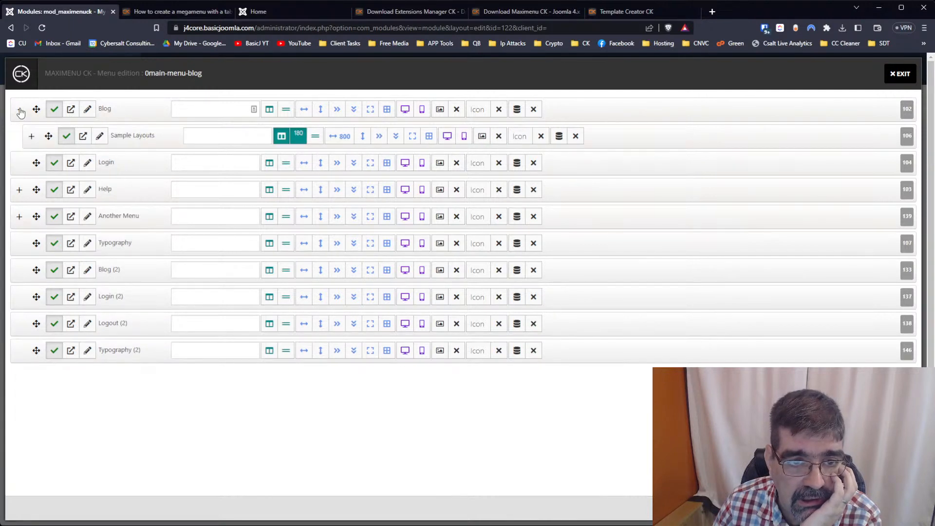
pyautogui.click(30, 137)
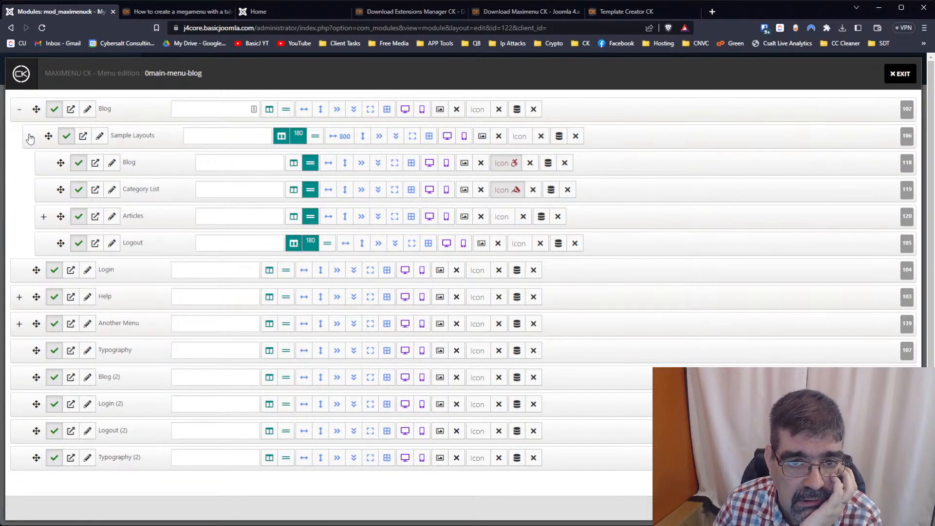
pyautogui.click(177, 11)
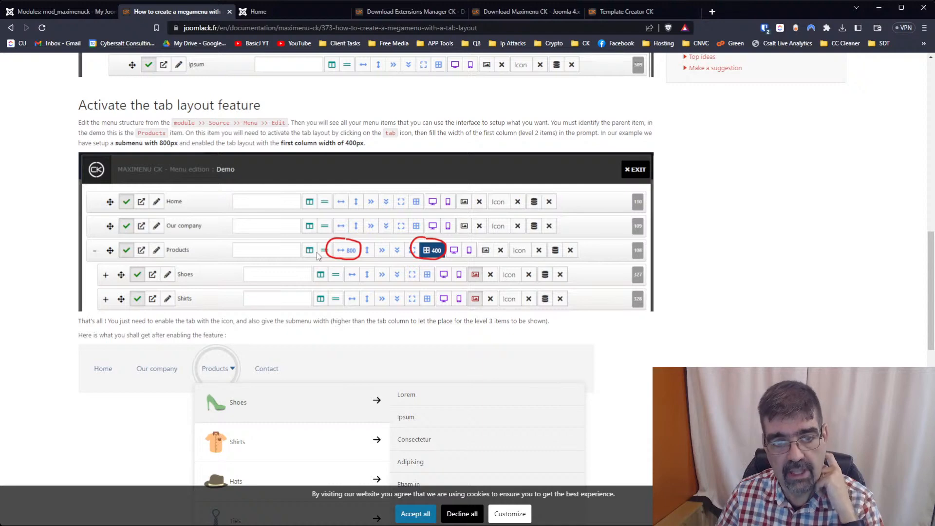
pyautogui.click(75, 13)
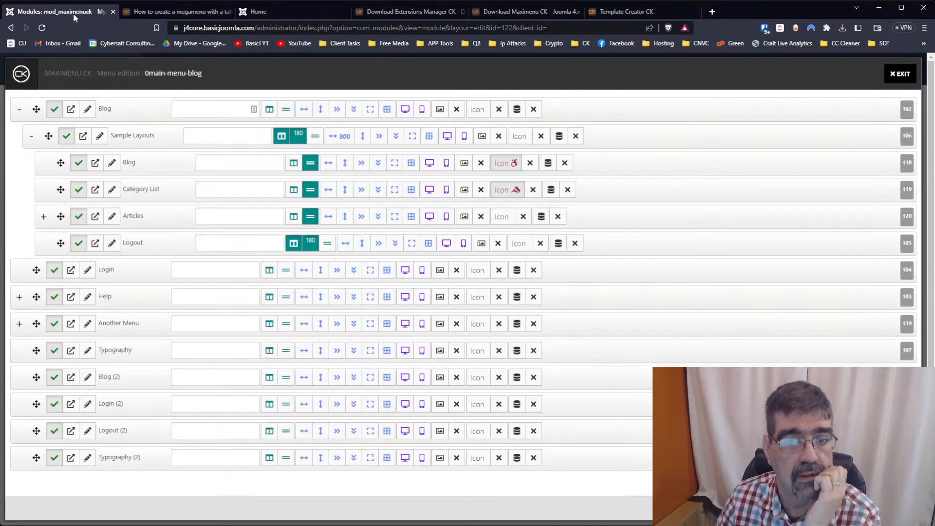
pyautogui.click(281, 136)
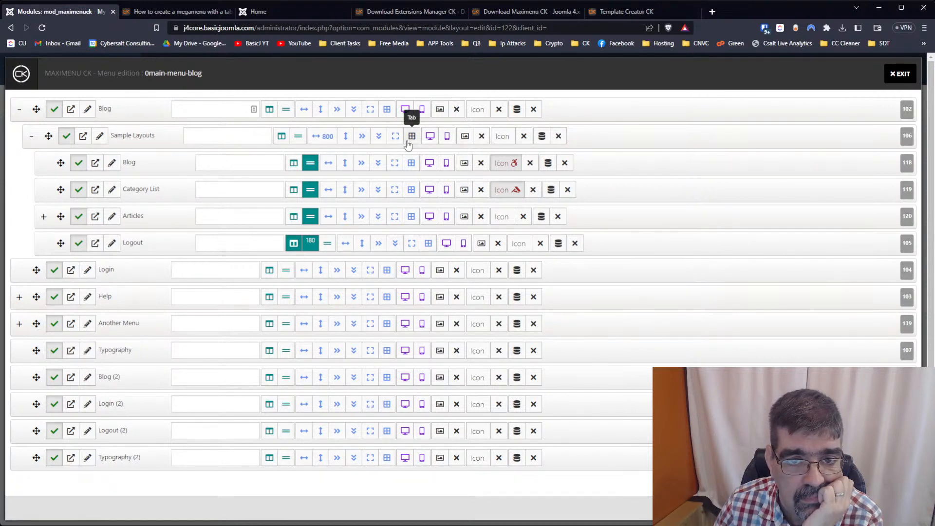
# Remove the rows from Blog, Category List and Articles under Sample Layouts, and the column from Logout
pyautogui.click(294, 166)
pyautogui.click(295, 167)
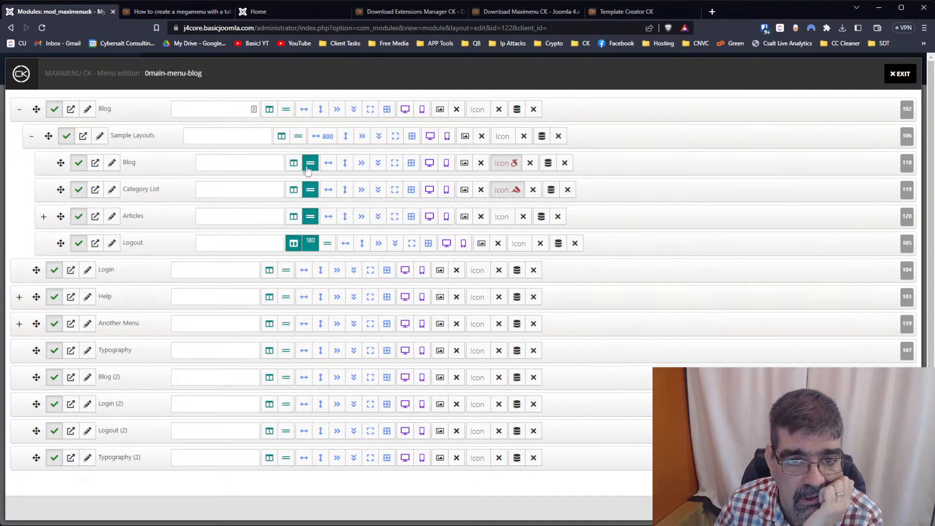
pyautogui.click(312, 189)
pyautogui.click(312, 216)
pyautogui.click(294, 245)
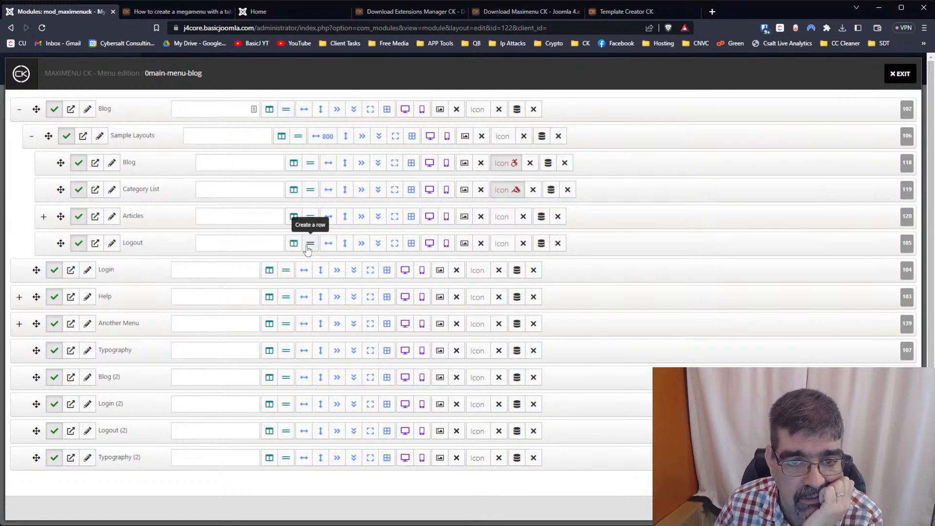
# Reload the Home page to examine the Sample Layouts submenu, exit the menu editor, and check the submenu again
pyautogui.click(264, 12)
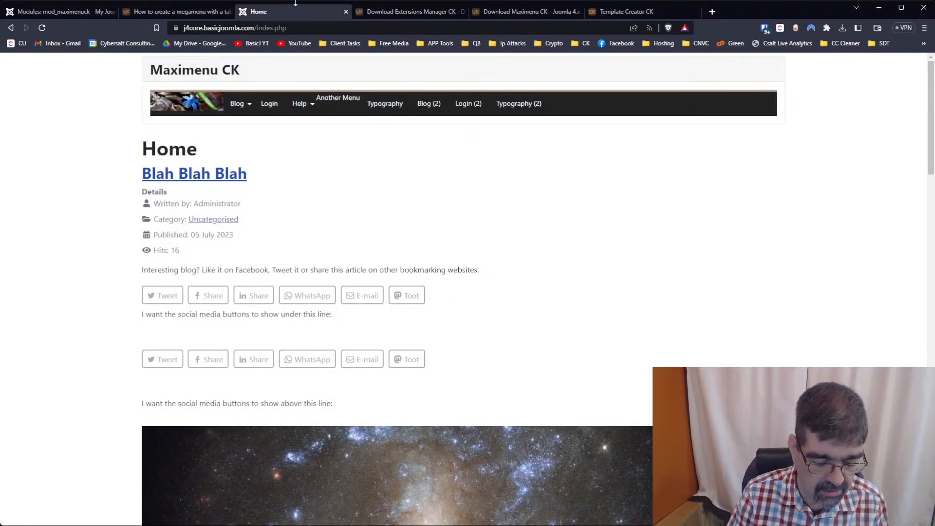
pyautogui.press('F5')
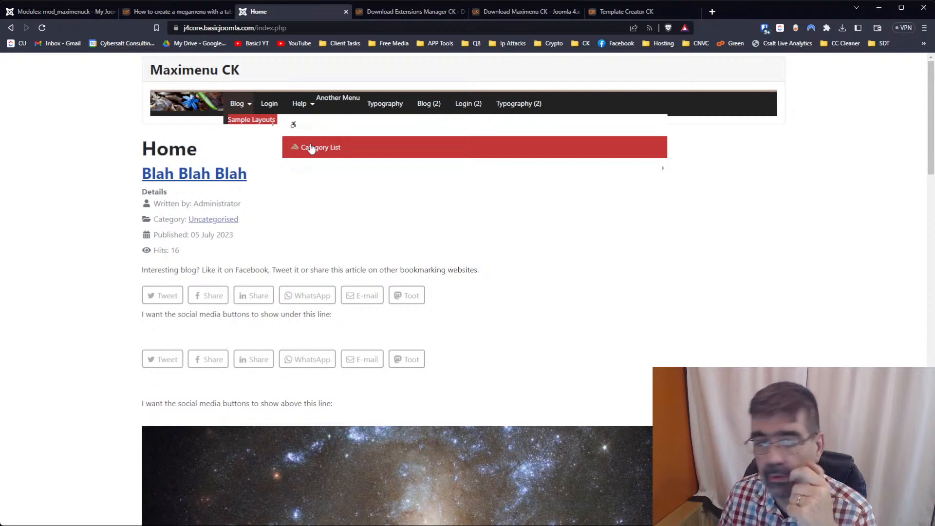
pyautogui.click(66, 13)
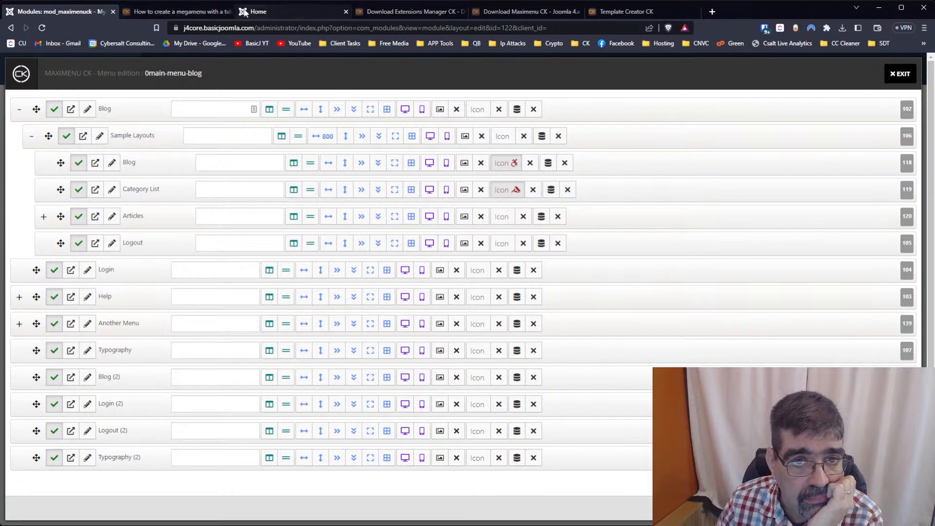
pyautogui.click(887, 76)
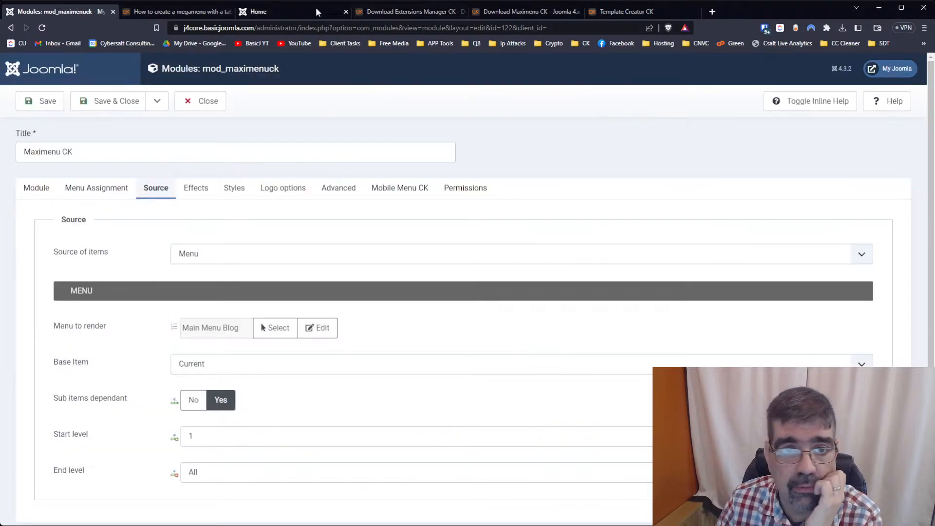
pyautogui.click(248, 14)
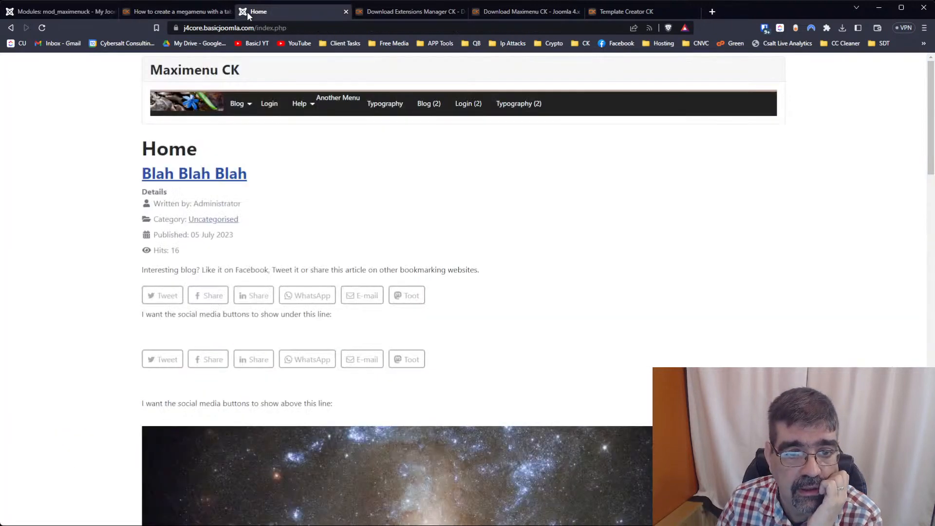
pyautogui.moveTo(249, 112)
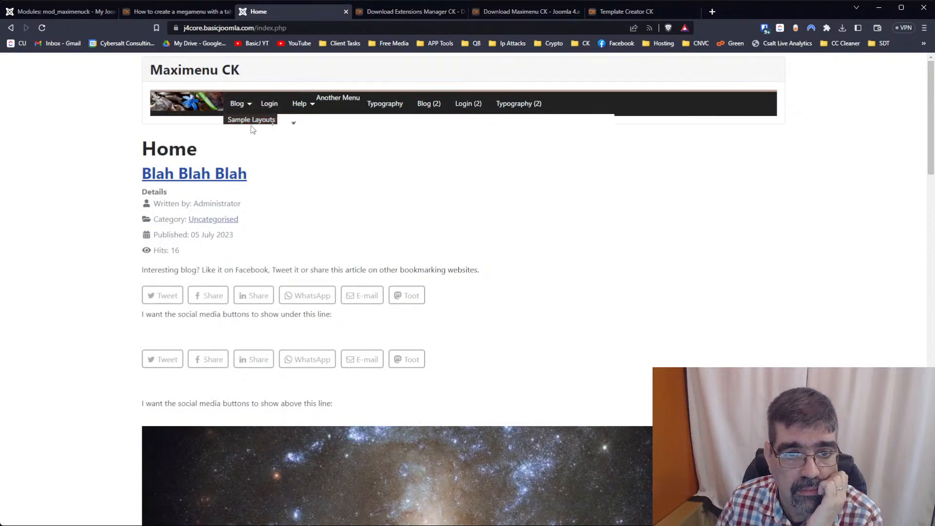
# Open the module's Test 1 style for editing, checking the Sample Layouts submenu on the Home page
pyautogui.click(51, 11)
pyautogui.click(237, 190)
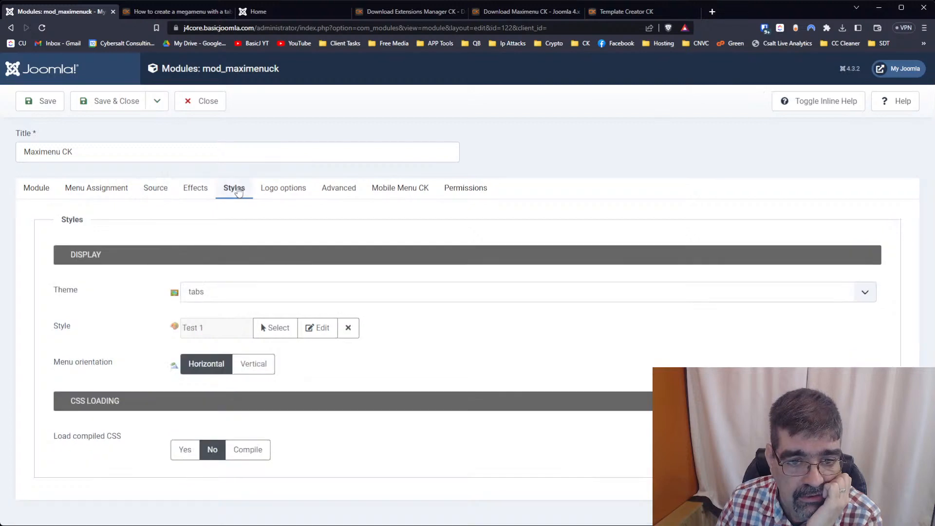
pyautogui.click(326, 331)
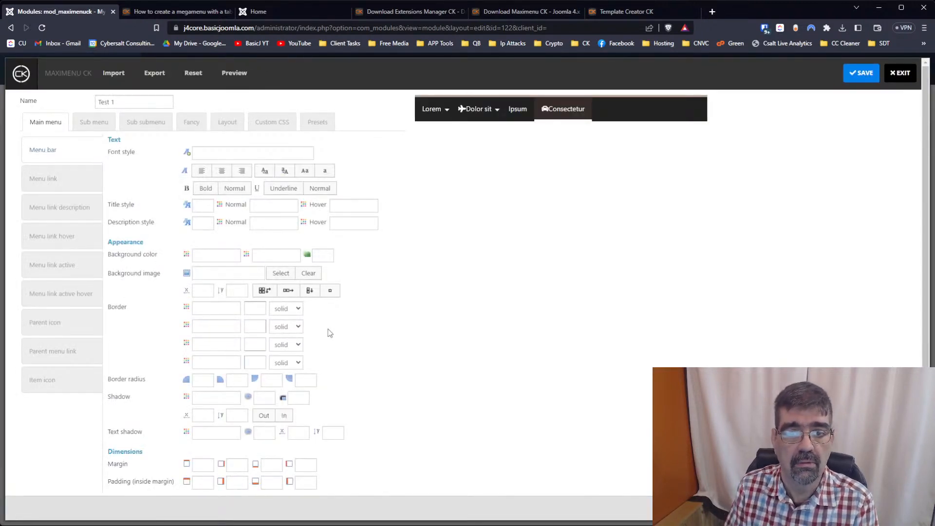
pyautogui.moveTo(452, 112)
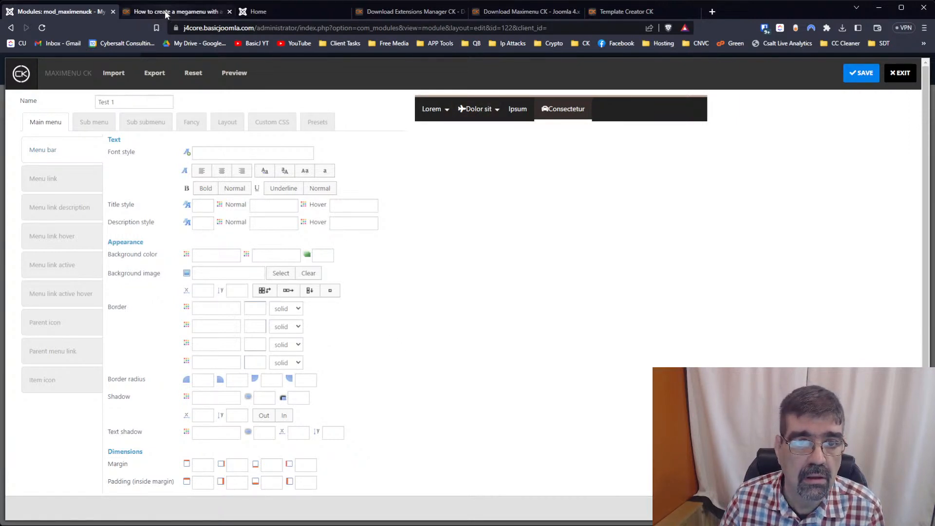
pyautogui.click(257, 11)
pyautogui.moveTo(244, 104)
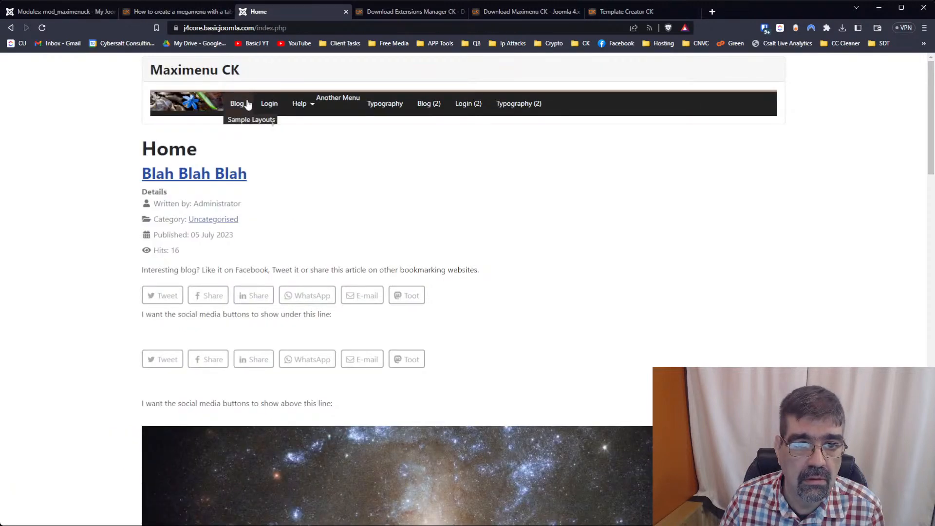
pyautogui.moveTo(285, 126)
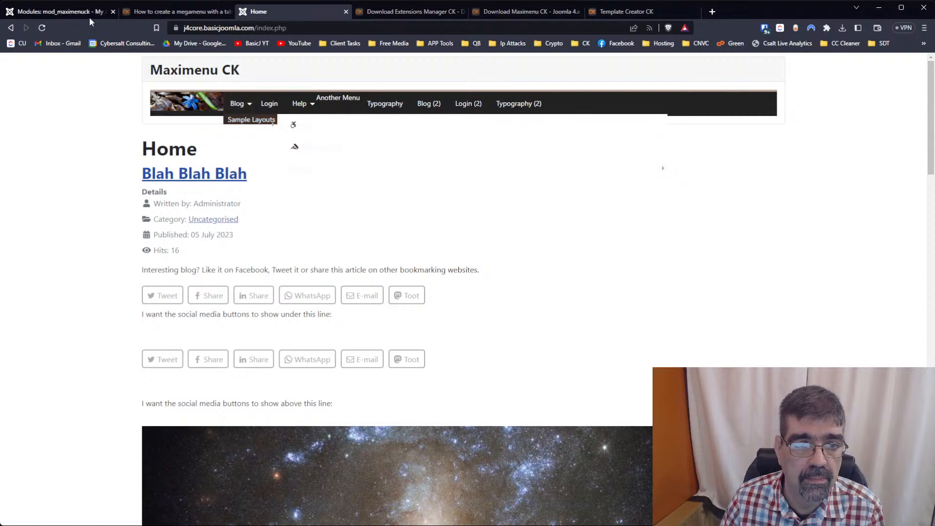
pyautogui.click(66, 10)
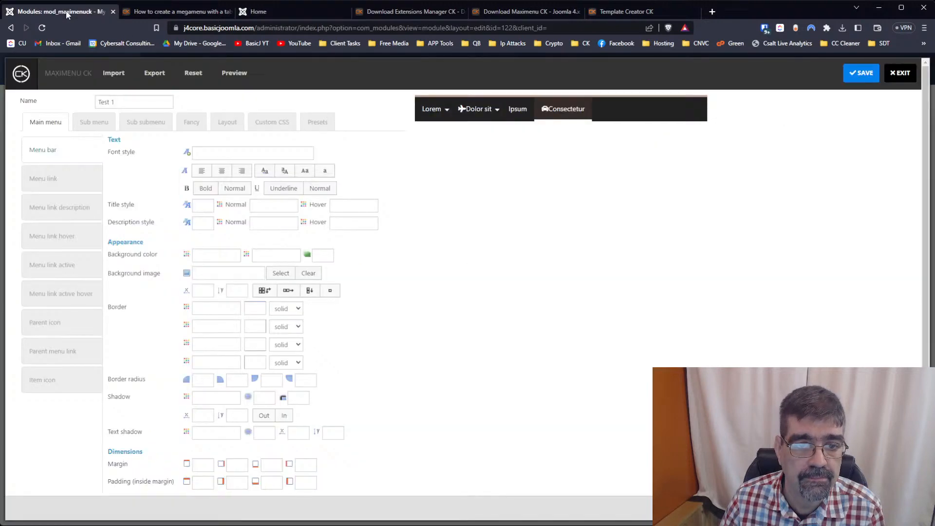
# Add a Sub submenu rule with background: #c23838; below the existing custom CSS of the Test 1 style
pyautogui.click(268, 124)
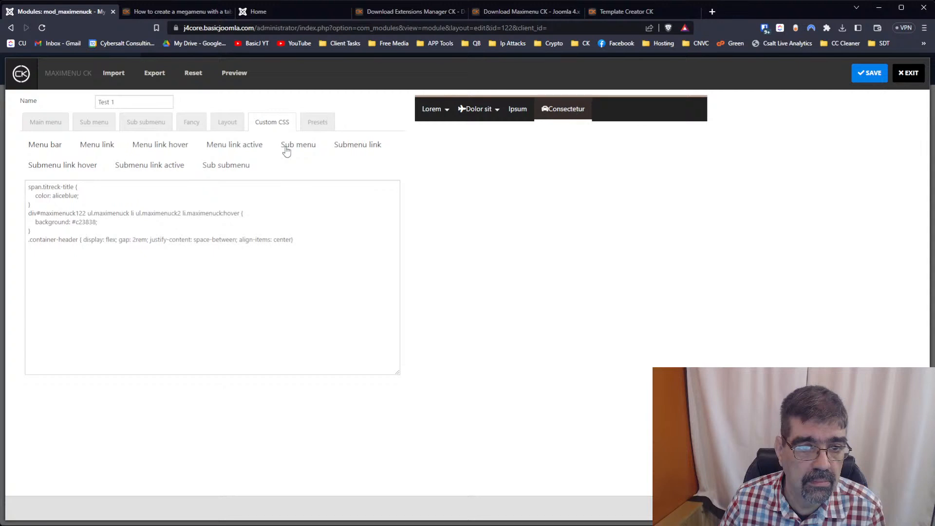
pyautogui.click(216, 166)
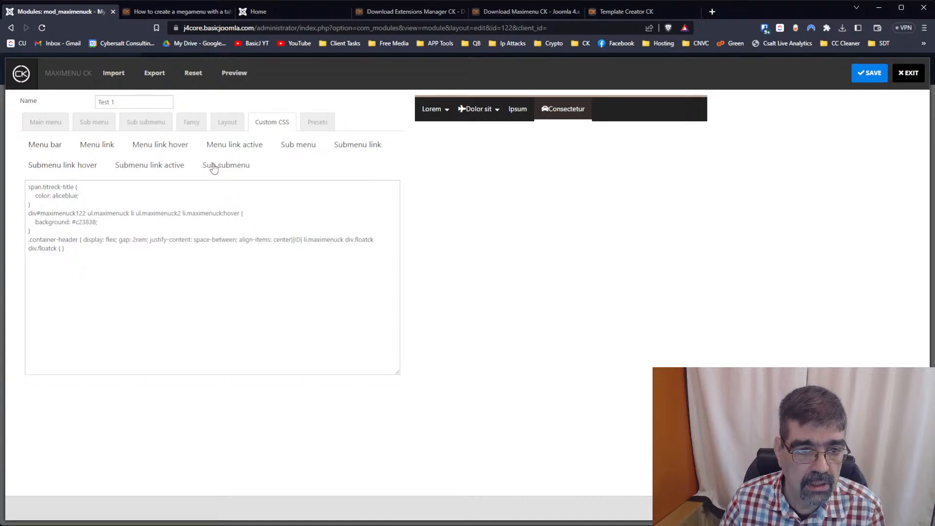
pyautogui.click(290, 238)
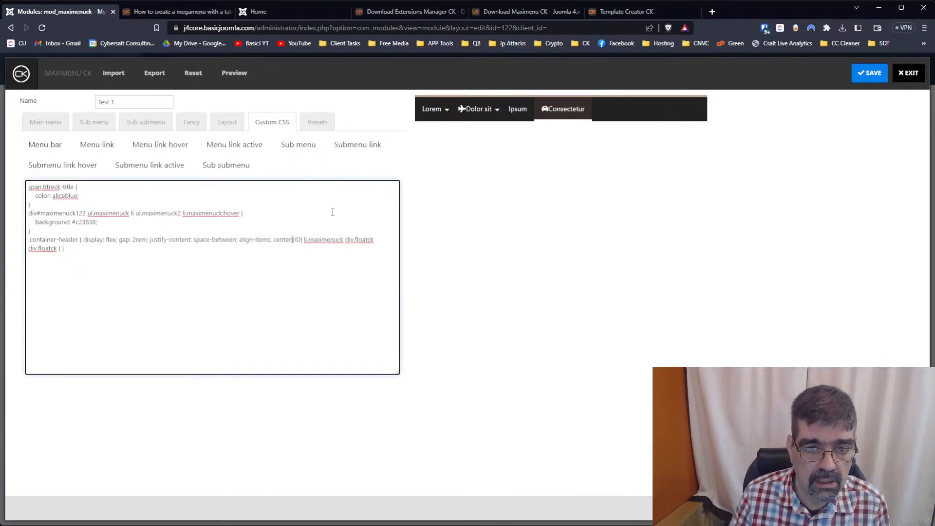
pyautogui.press('Return')
pyautogui.press('Return')
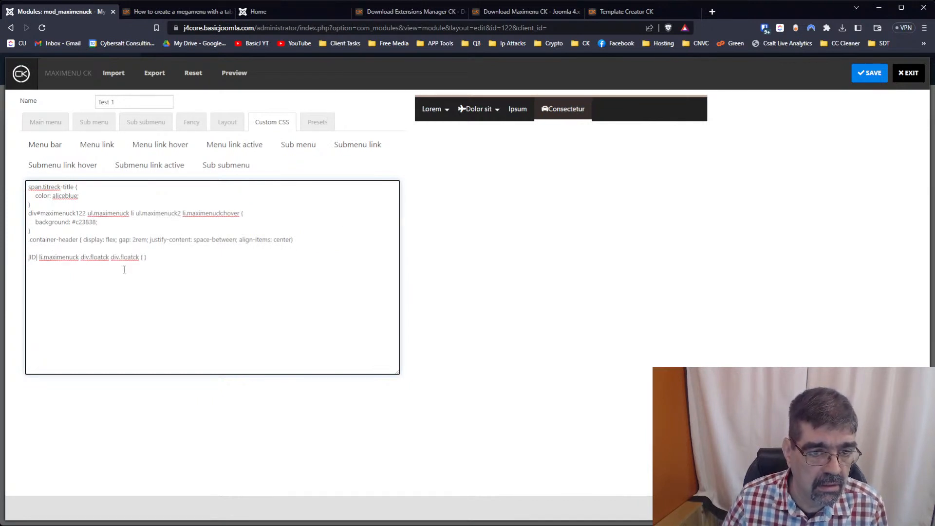
pyautogui.moveTo(115, 223); pyautogui.dragTo(35, 223)
pyautogui.hotkey('ctrl', 'c')
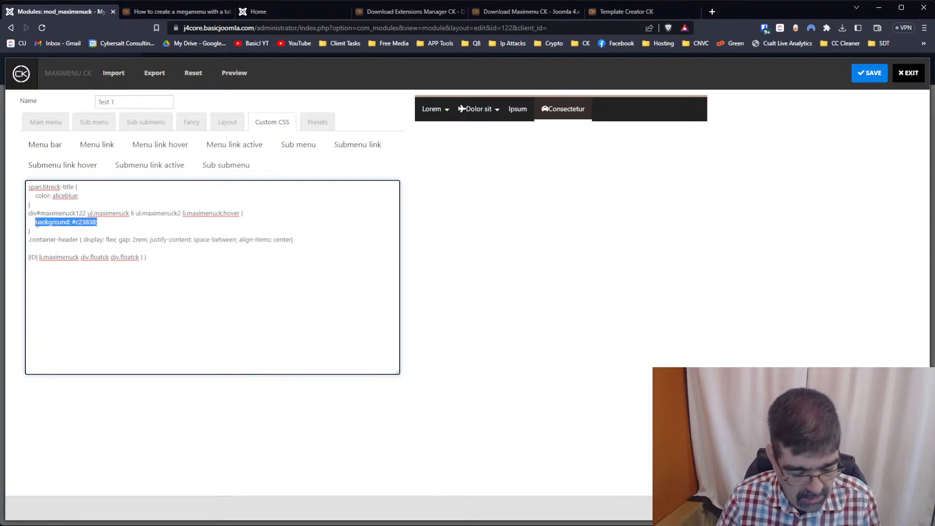
pyautogui.click(144, 256)
pyautogui.hotkey('ctrl', 'v')
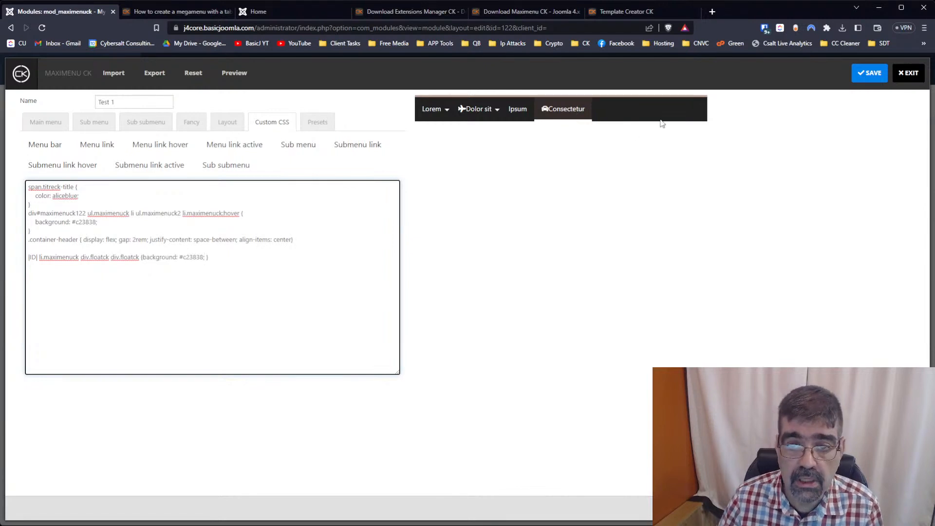
# Save the Test 1 style and the module, and check the Blog submenu on the reloaded Home page
pyautogui.click(856, 83)
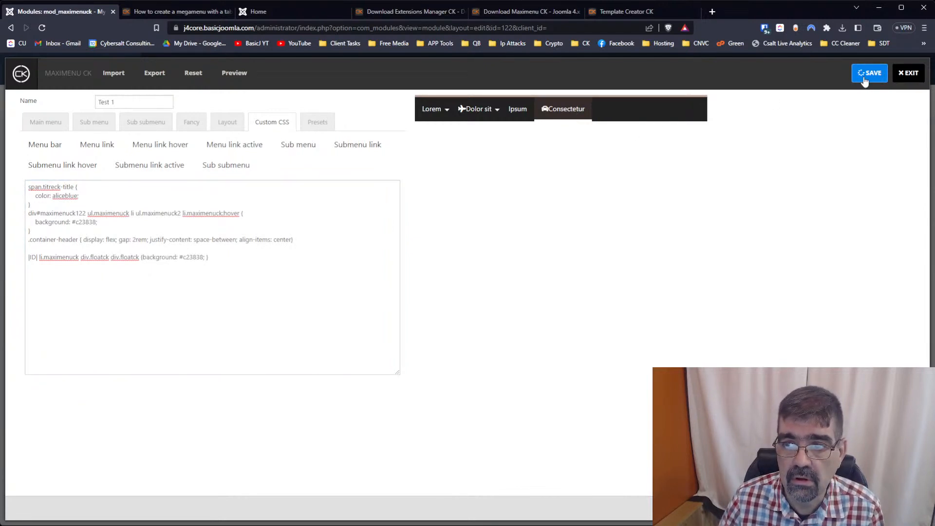
pyautogui.click(905, 77)
pyautogui.click(38, 98)
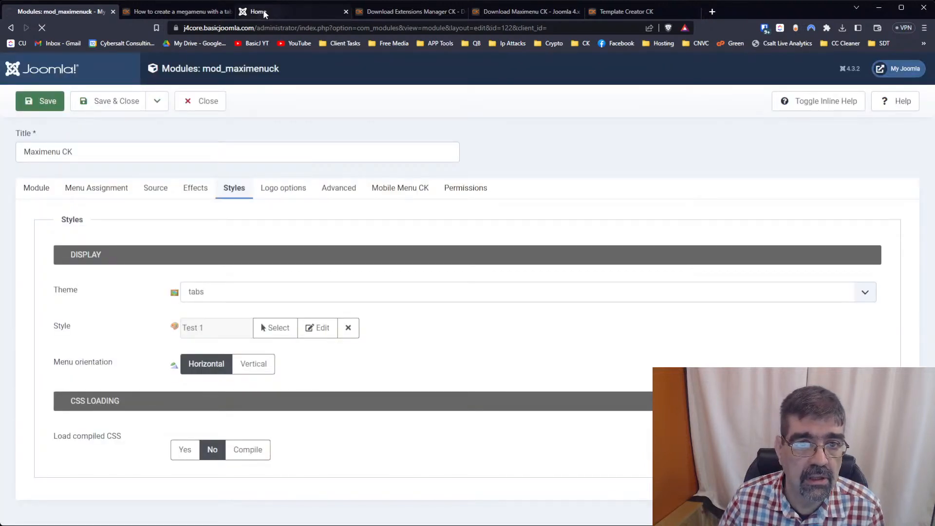
pyautogui.click(261, 10)
pyautogui.click(40, 28)
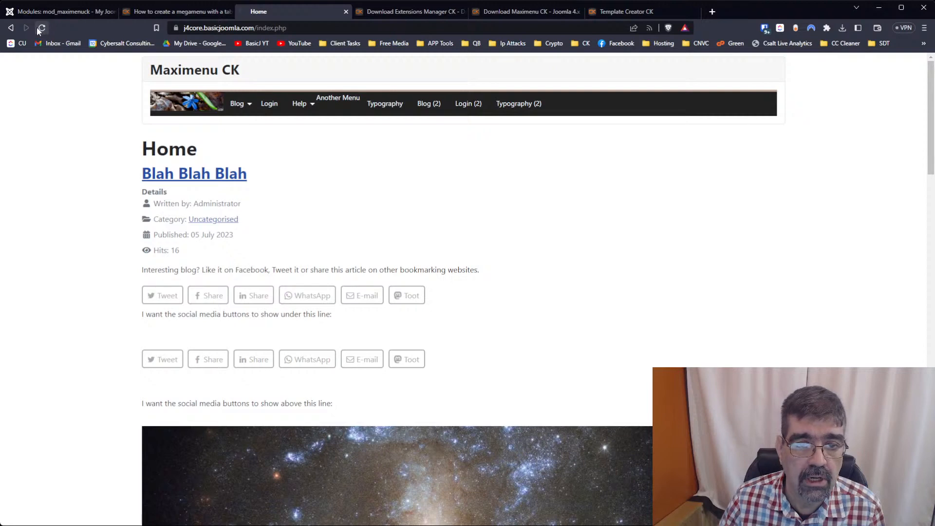
pyautogui.moveTo(246, 111)
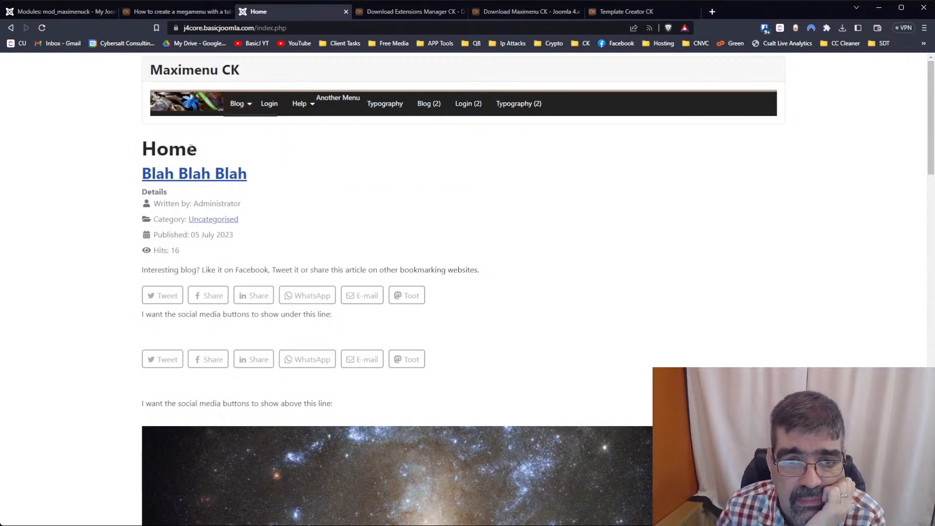
# Reopen the Test 1 style's custom CSS and add an empty Submenu link rule, separated by a blank line
pyautogui.click(79, 14)
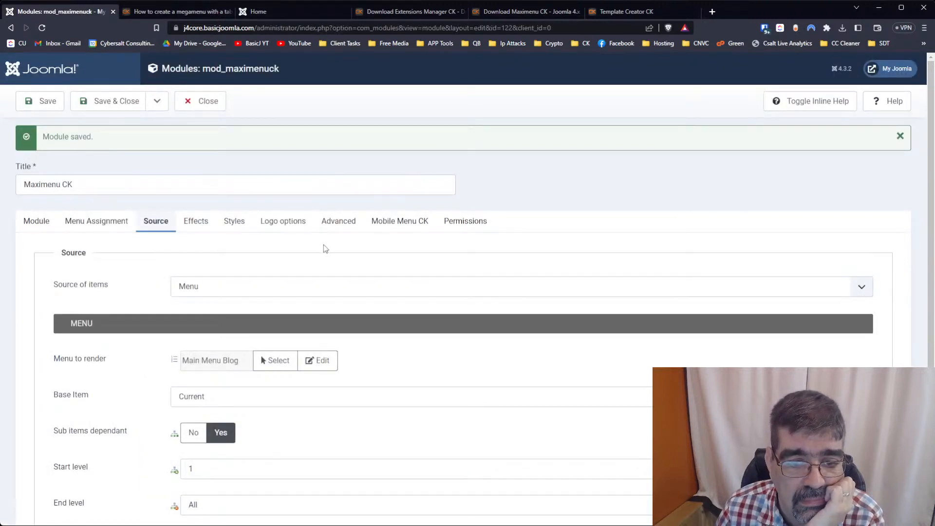
pyautogui.click(234, 223)
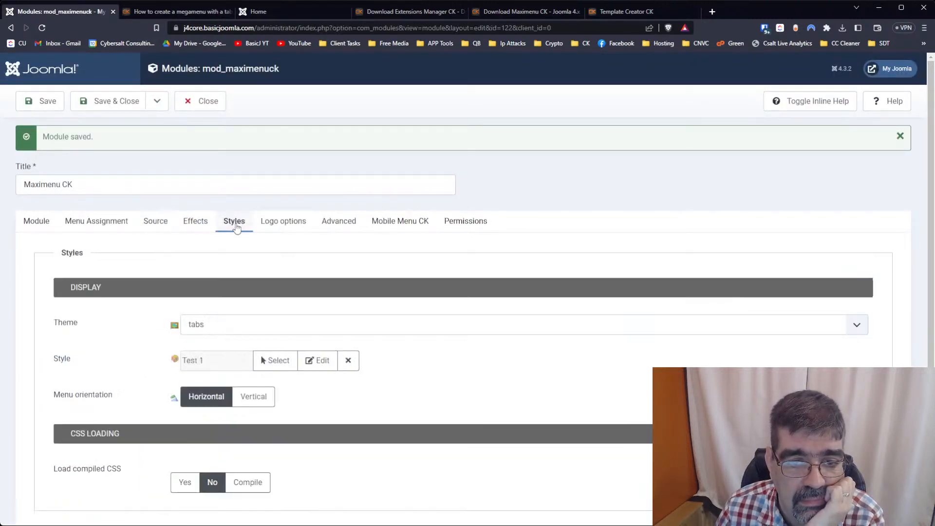
pyautogui.click(312, 363)
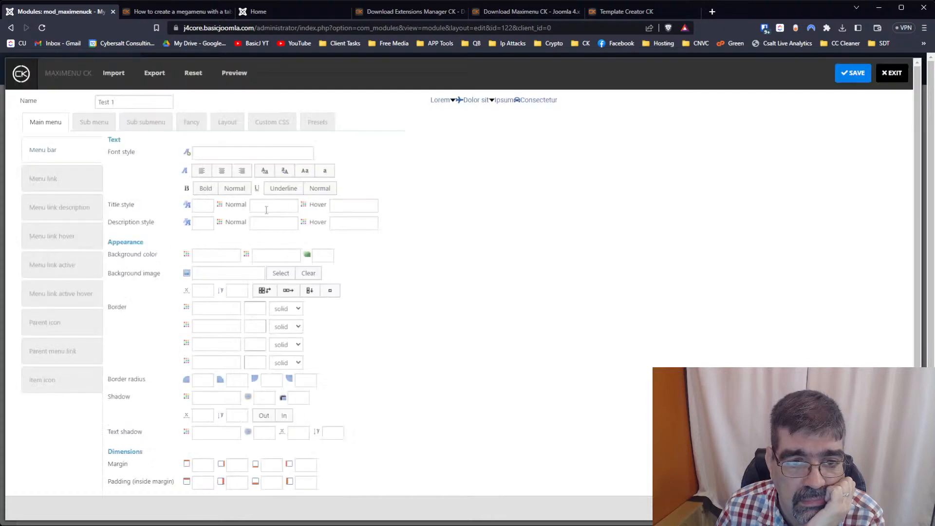
pyautogui.click(283, 129)
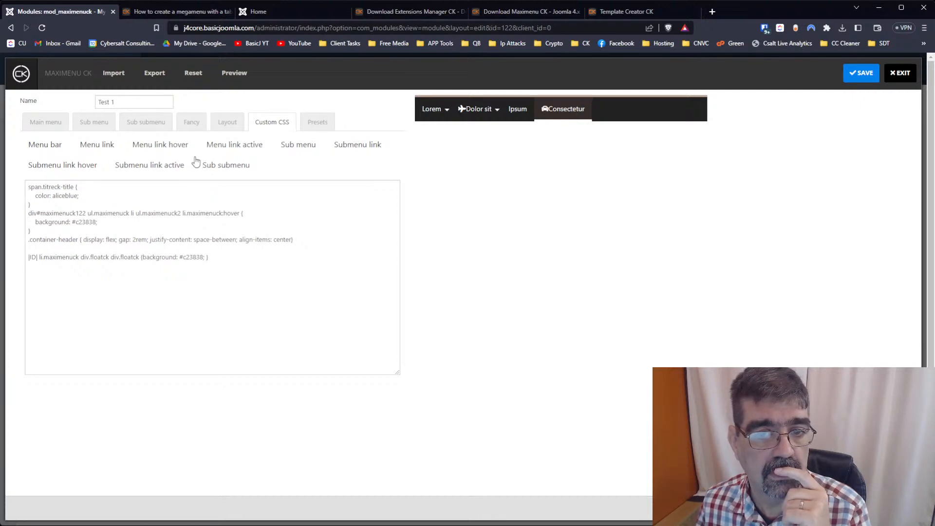
pyautogui.click(361, 148)
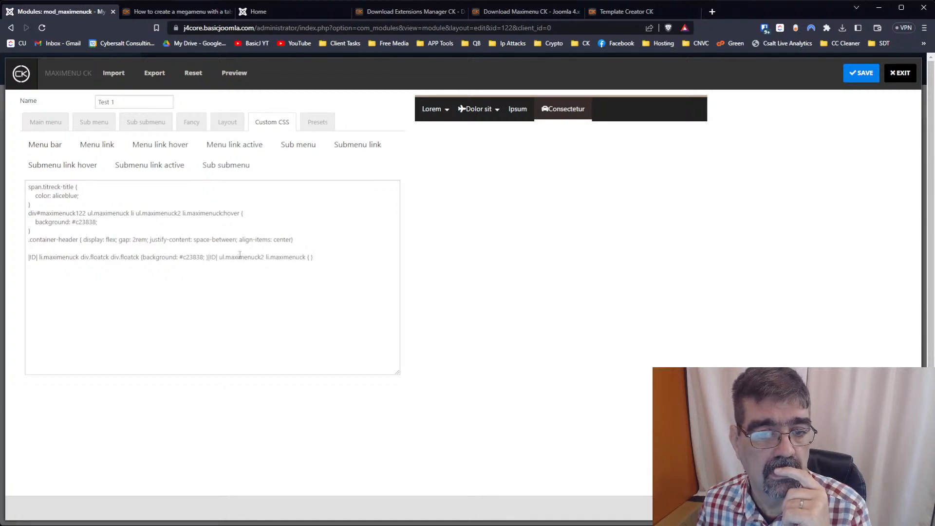
pyautogui.click(208, 257)
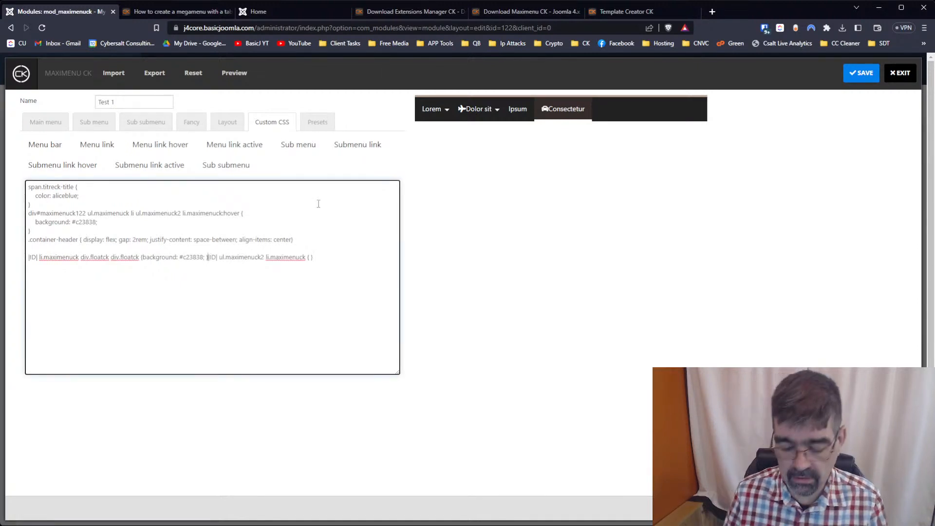
pyautogui.press('Return')
pyautogui.press('Return')
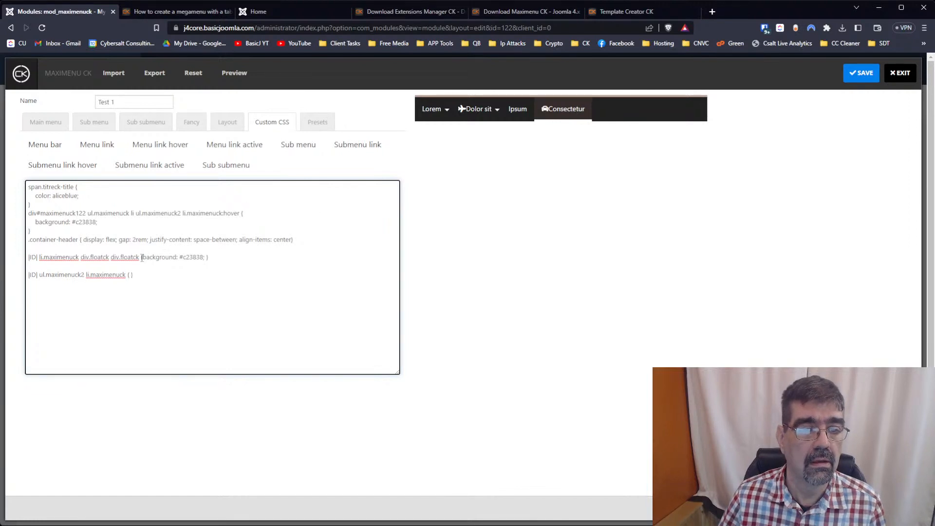
# Copy the background: #c23838; declaration from the Sub submenu rule into the Submenu link rule, keeping a single opening brace
pyautogui.moveTo(141, 257)
pyautogui.mouseDown()
pyautogui.moveTo(200, 257)
pyautogui.moveTo(142, 260)
pyautogui.mouseUp()
pyautogui.hotkey('ctrl', 'c')
pyautogui.click(201, 257)
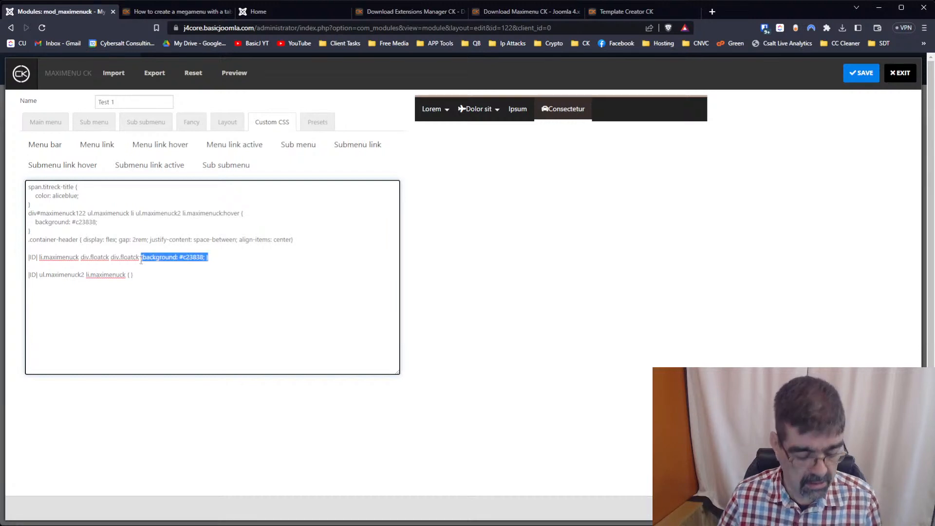
pyautogui.click(131, 275)
pyautogui.hotkey('ctrl', 'v')
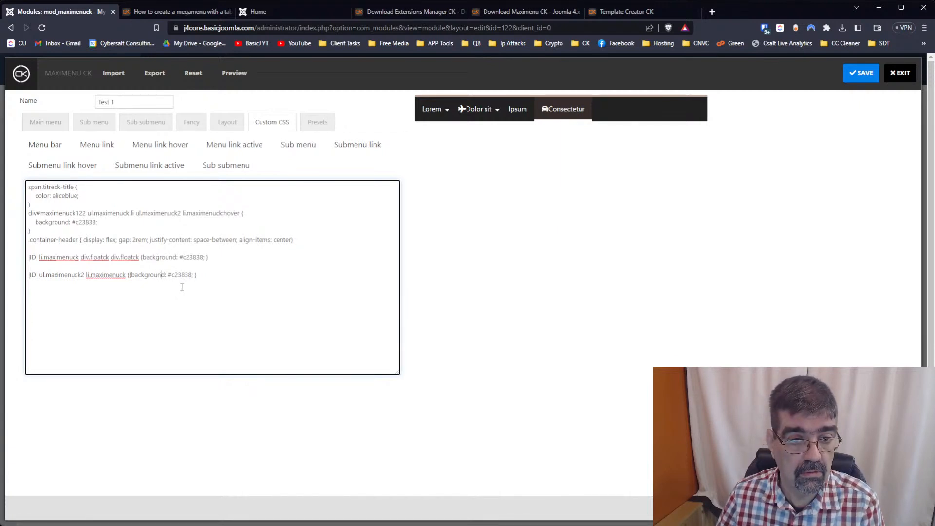
pyautogui.press('Delete')
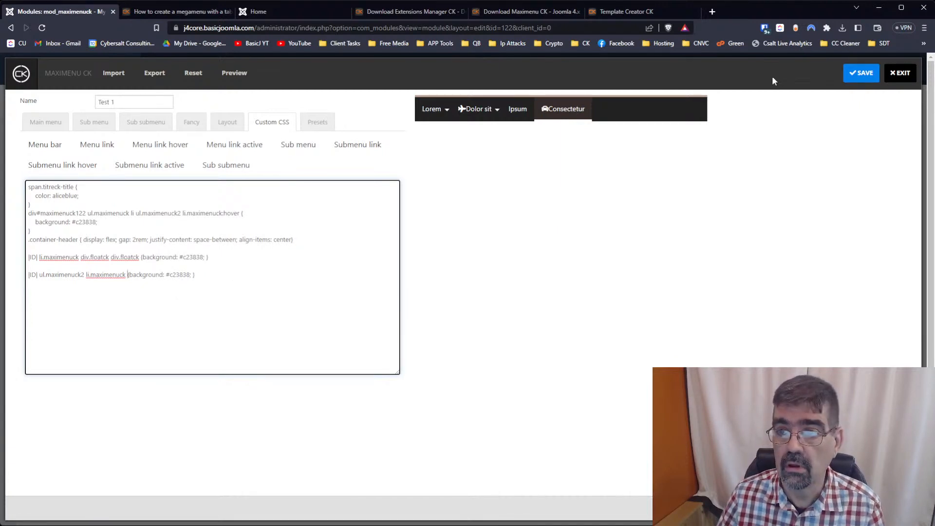
# Save and exit the Test 1 style, and check the Blog submenu on the reloaded Home page
pyautogui.click(857, 74)
pyautogui.click(899, 73)
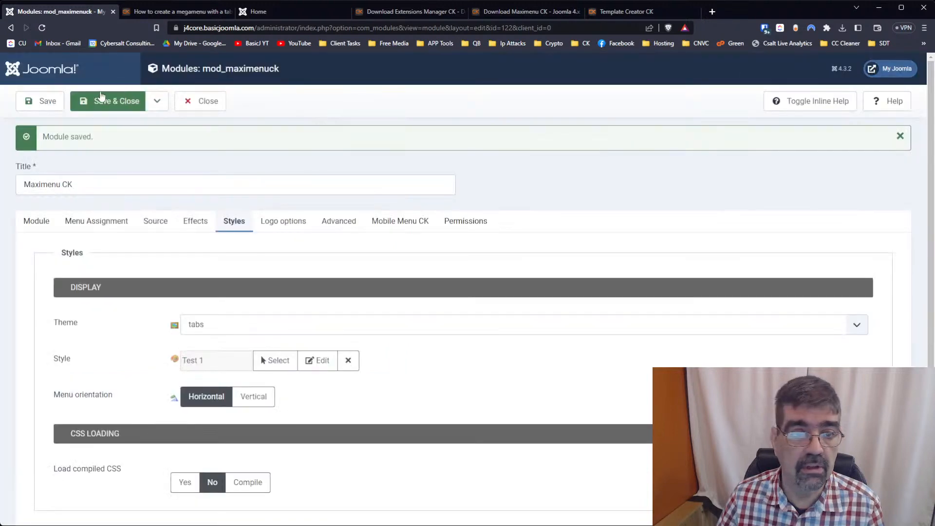
pyautogui.click(258, 11)
pyautogui.click(41, 27)
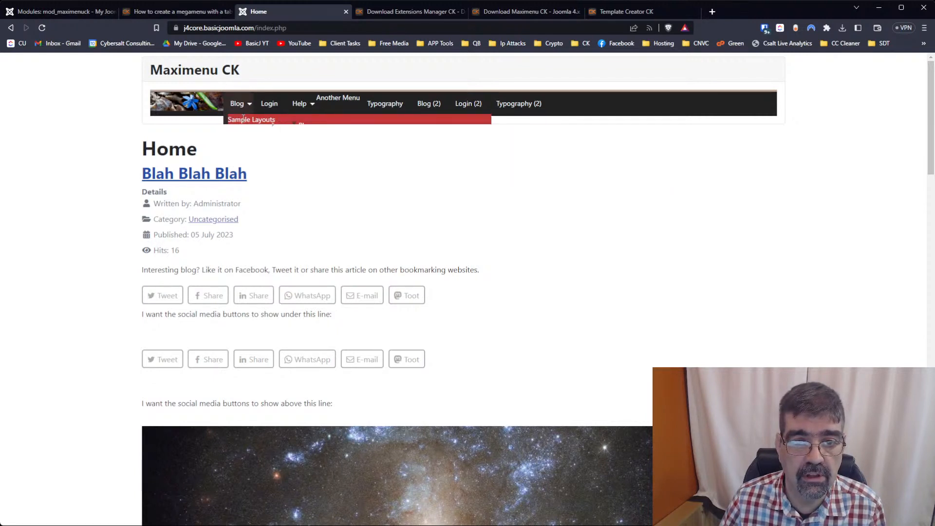
# Remove the columns from Login, Help and Another Menu in the Main Menu Blog editor, and reload the Home page
pyautogui.click(68, 12)
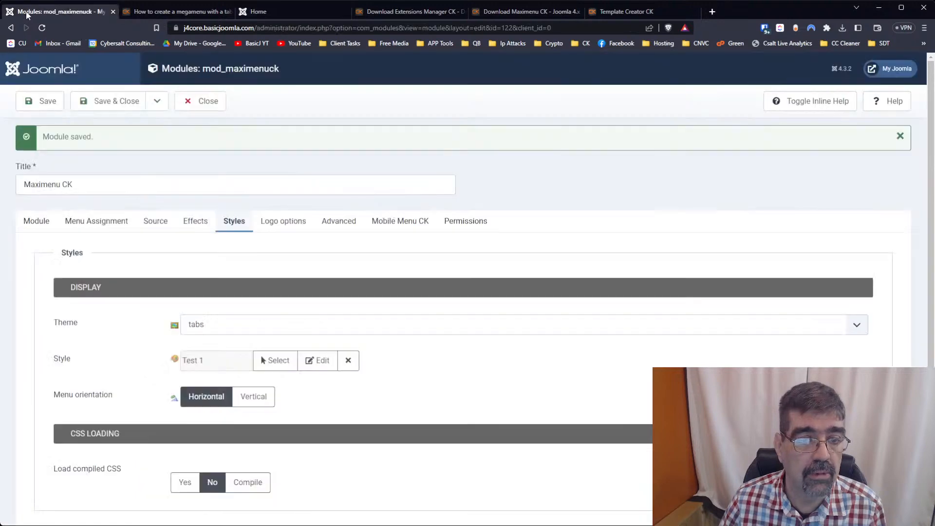
pyautogui.click(157, 225)
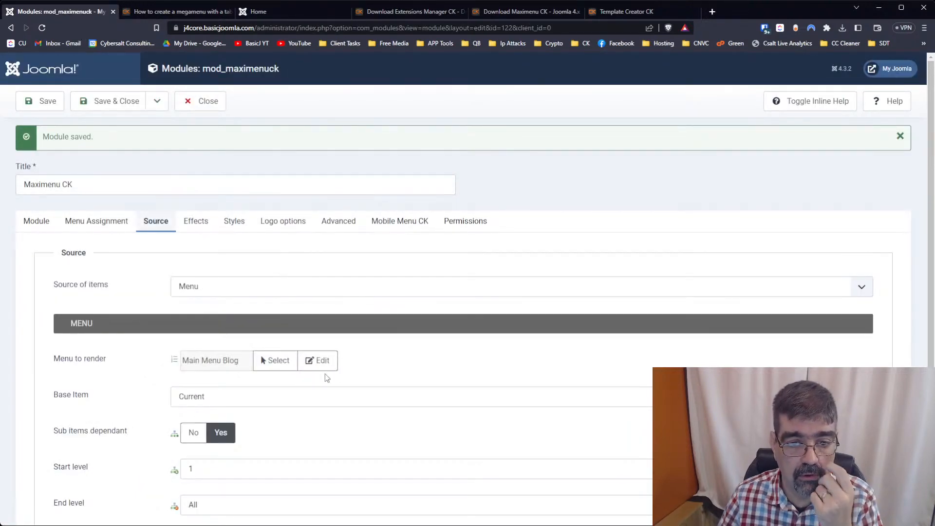
pyautogui.click(323, 361)
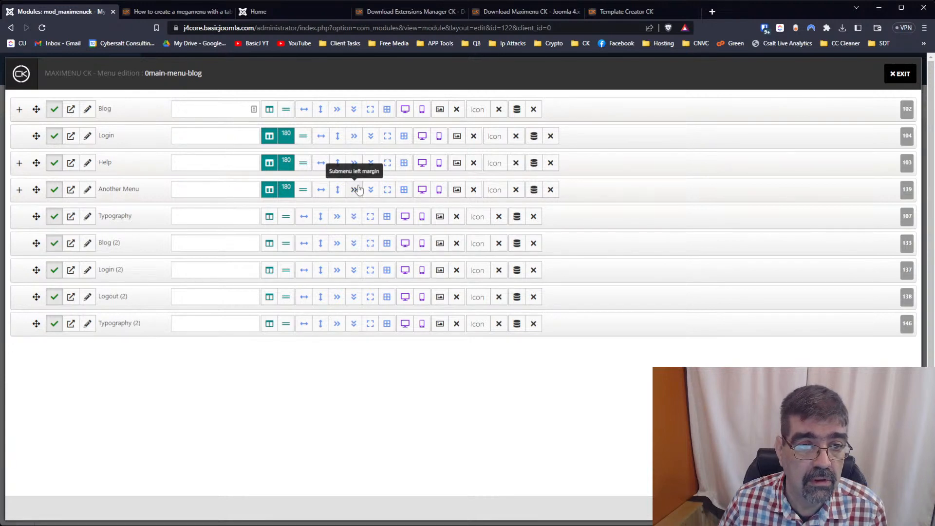
pyautogui.click(269, 139)
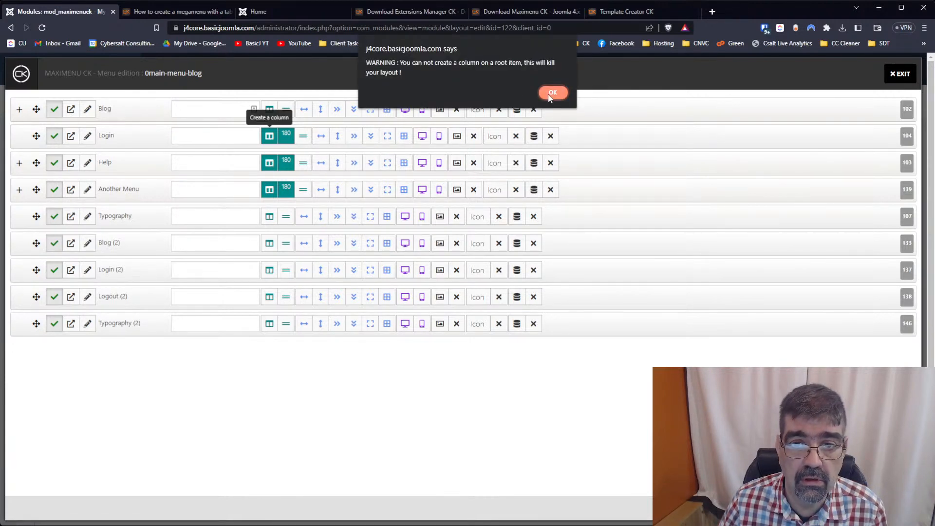
pyautogui.click(552, 93)
pyautogui.click(269, 163)
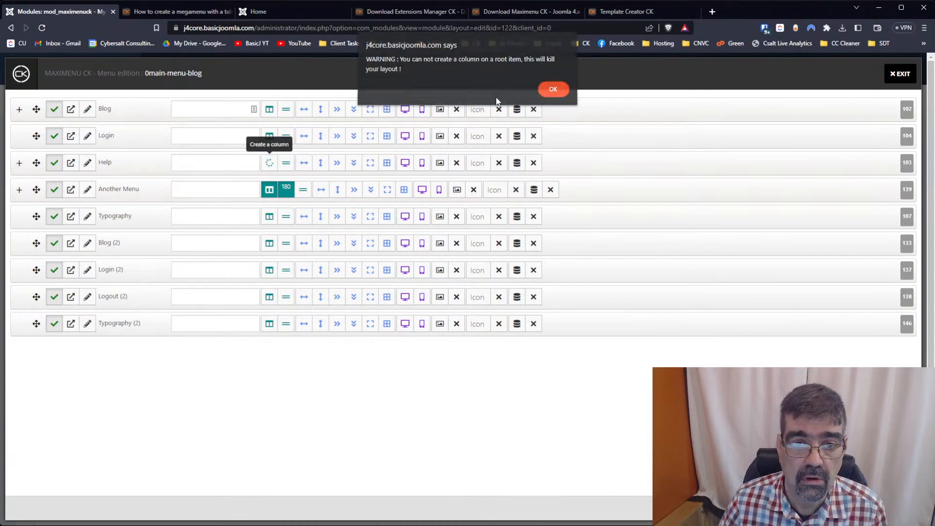
pyautogui.click(551, 92)
pyautogui.click(270, 189)
pyautogui.click(553, 91)
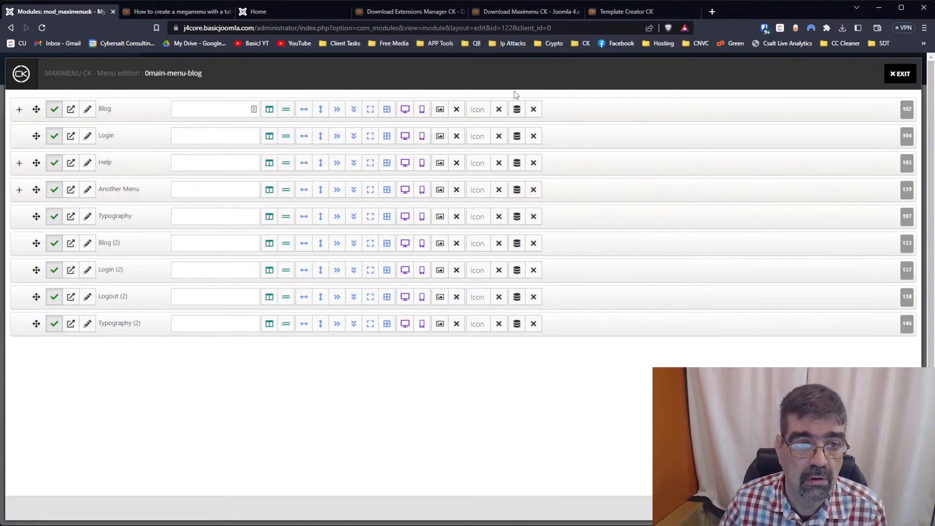
pyautogui.click(253, 11)
pyautogui.click(42, 27)
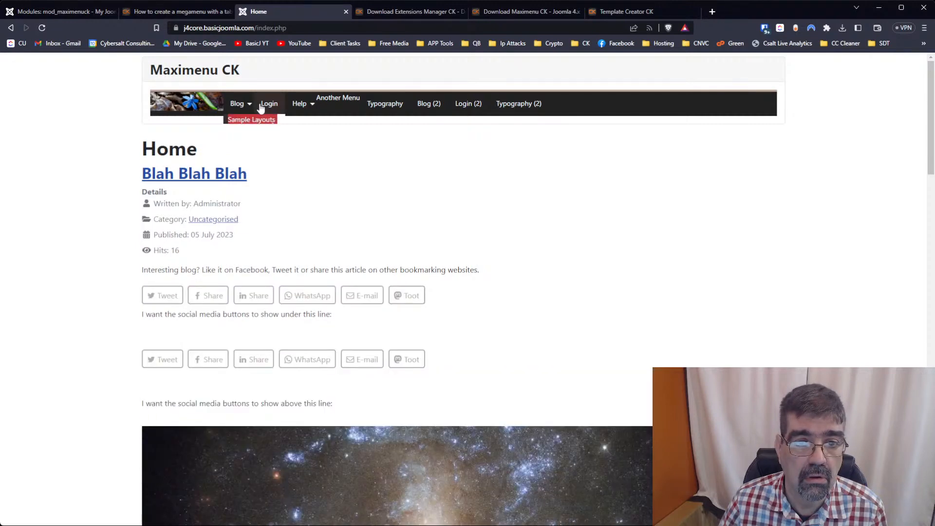
# Review the tab layout documentation, examining the submenu and tab width settings for Products and the example dropdown
pyautogui.moveTo(305, 108)
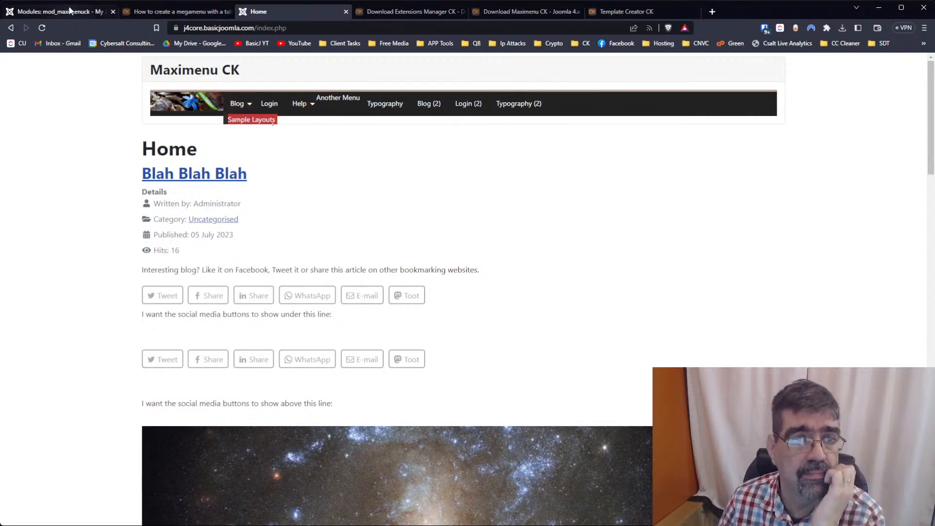
pyautogui.click(165, 13)
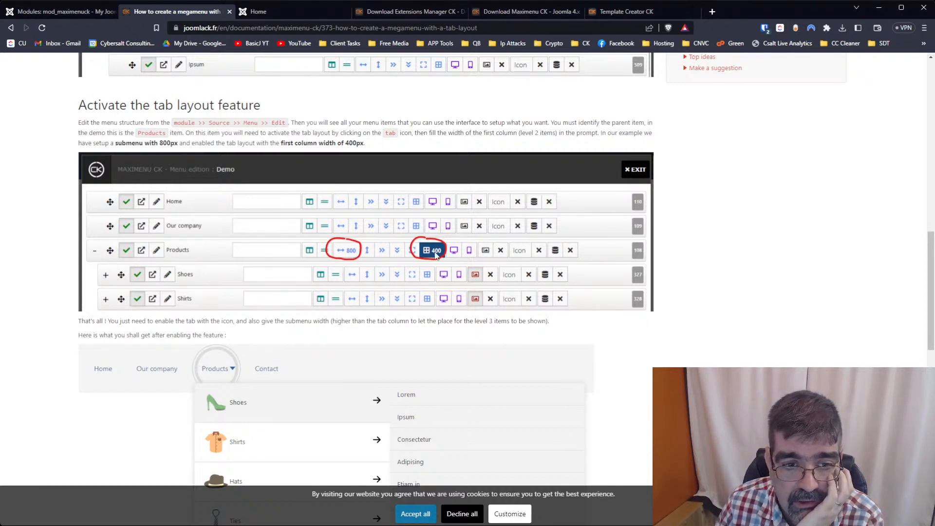
pyautogui.scroll(-1, 425, 251)
pyautogui.scroll(-8, 422, 250)
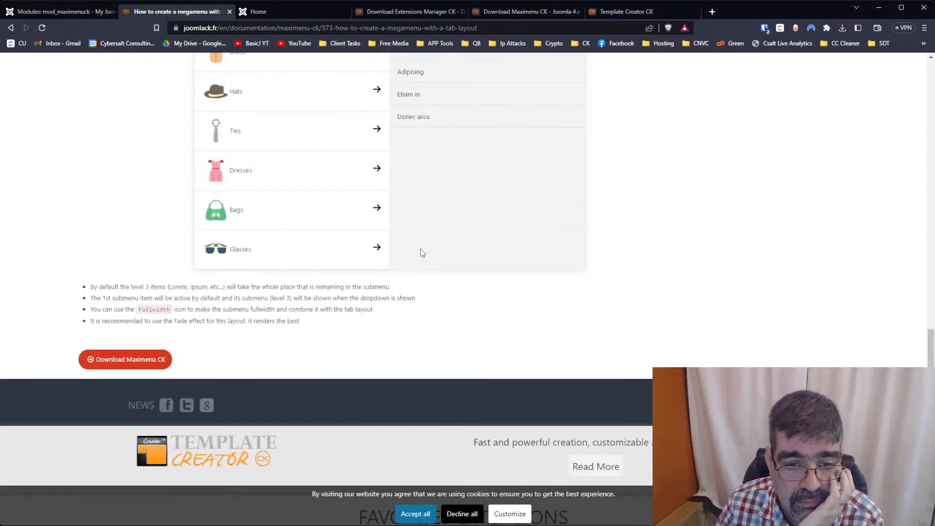
pyautogui.scroll(4, 423, 252)
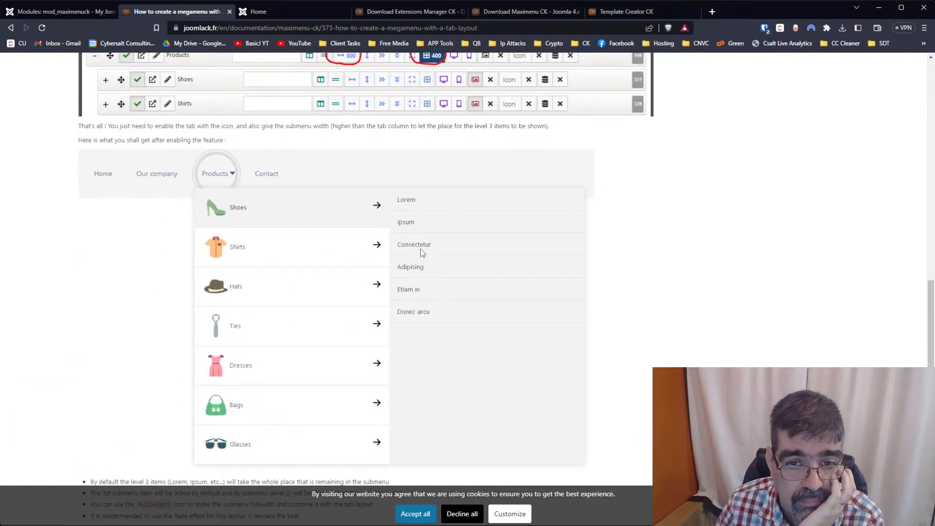
pyautogui.scroll(3, 421, 251)
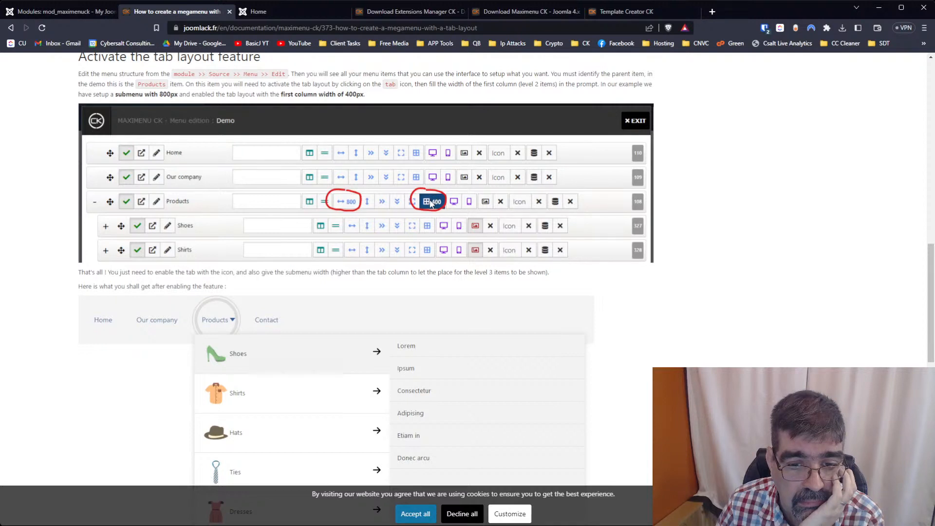
pyautogui.scroll(-1, 429, 205)
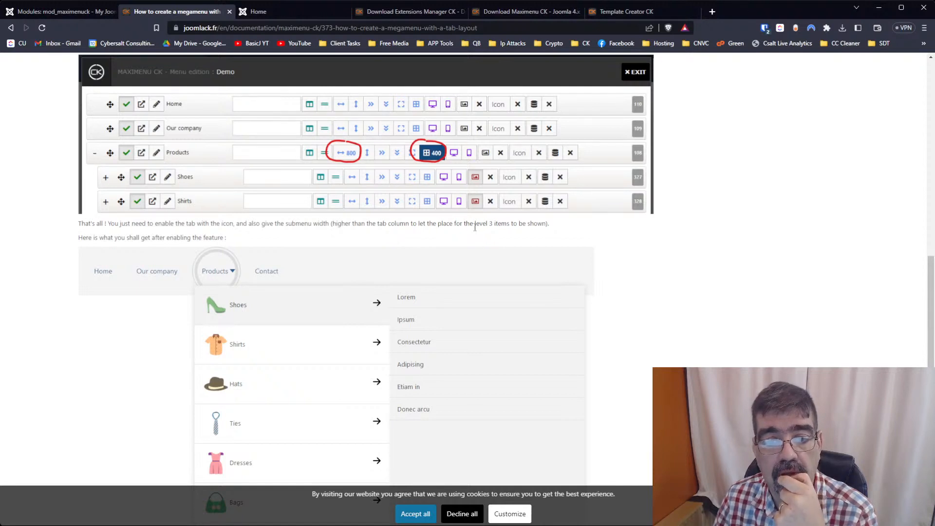
pyautogui.scroll(2, 475, 227)
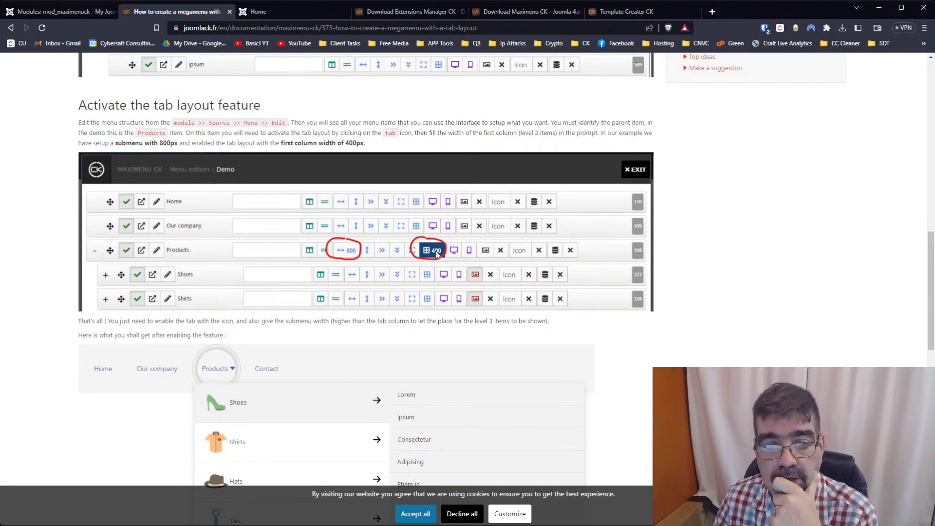
# Enable Fullwidth for the Sample Layouts item under Blog, and check the Blog and Help submenus on the reloaded Home page
pyautogui.click(59, 11)
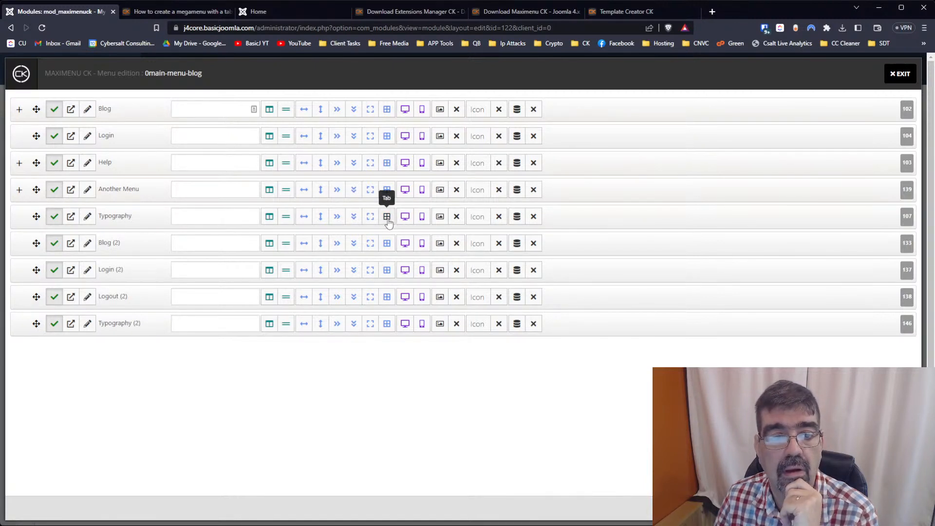
pyautogui.click(19, 110)
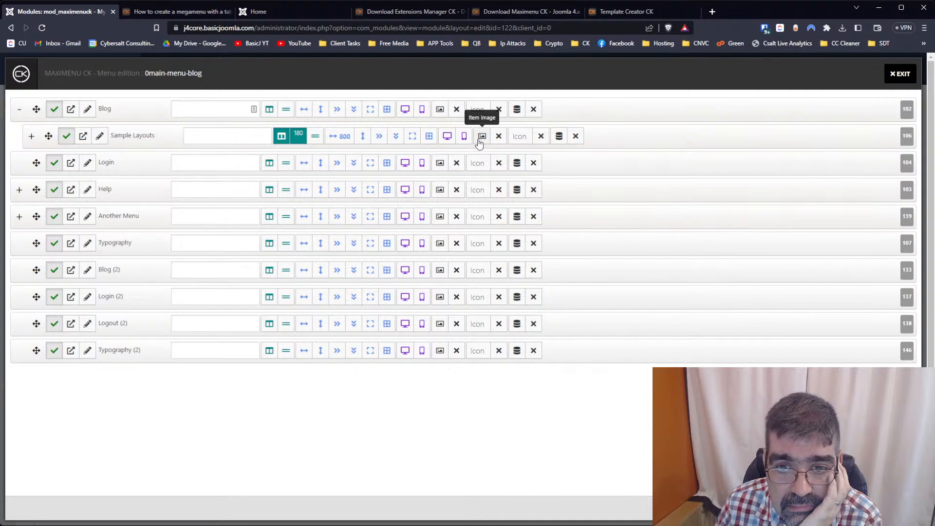
pyautogui.click(413, 136)
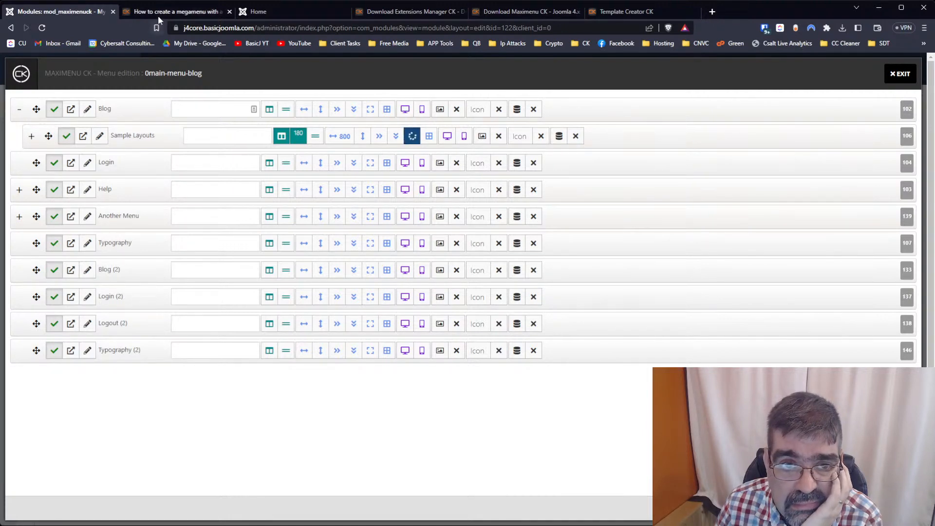
pyautogui.click(259, 14)
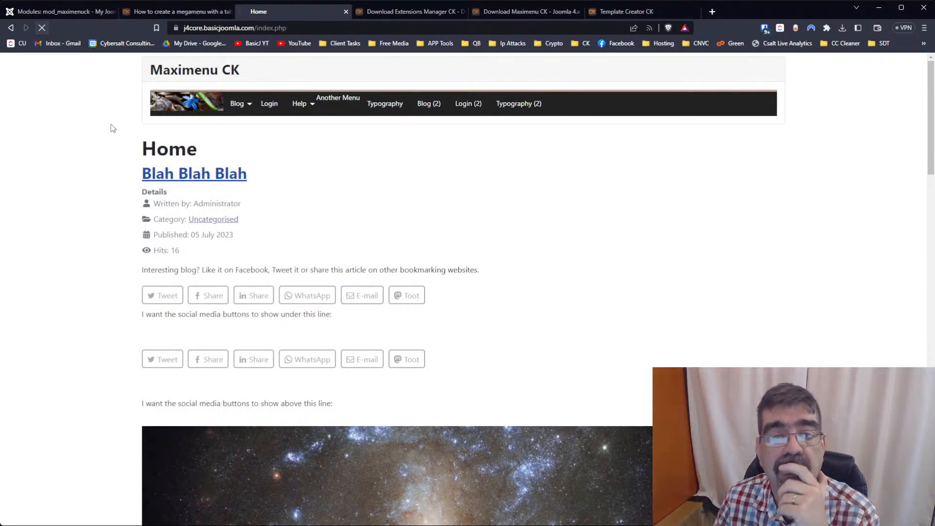
pyautogui.moveTo(304, 108)
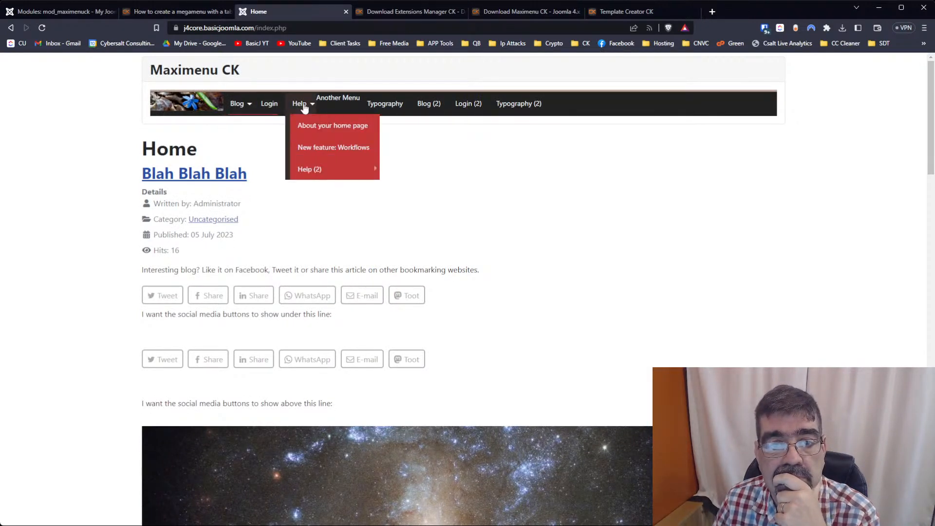
pyautogui.moveTo(250, 121)
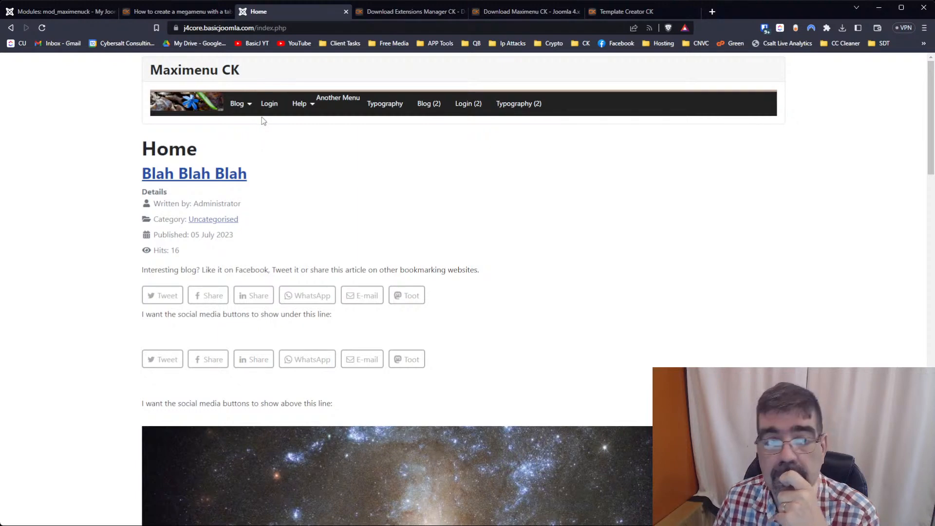
# In the Maximenu CK menu editor, move the Help item under Blog as a child below Sample Layouts
pyautogui.click(65, 14)
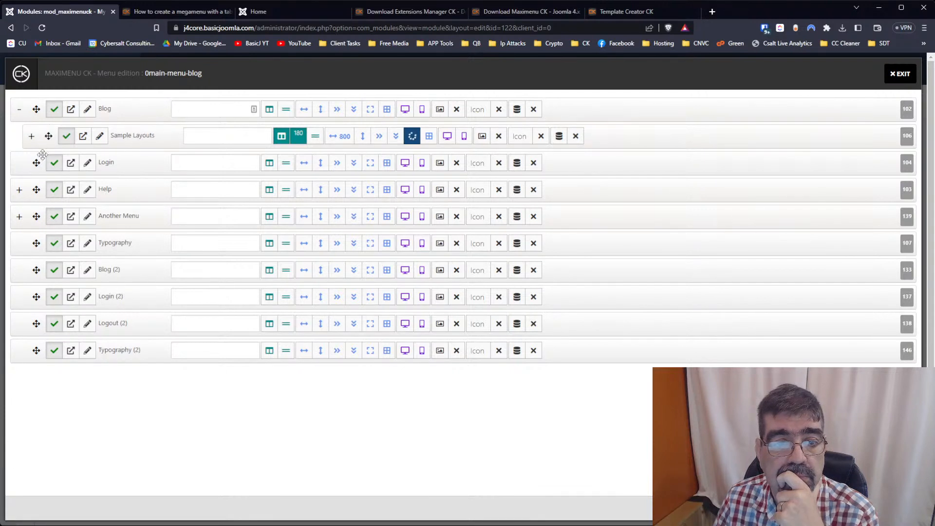
pyautogui.click(31, 137)
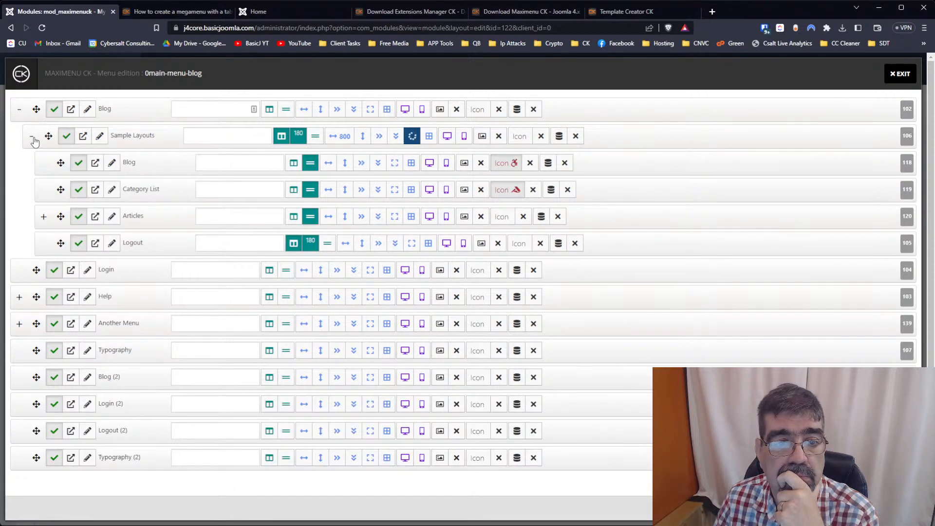
pyautogui.click(32, 139)
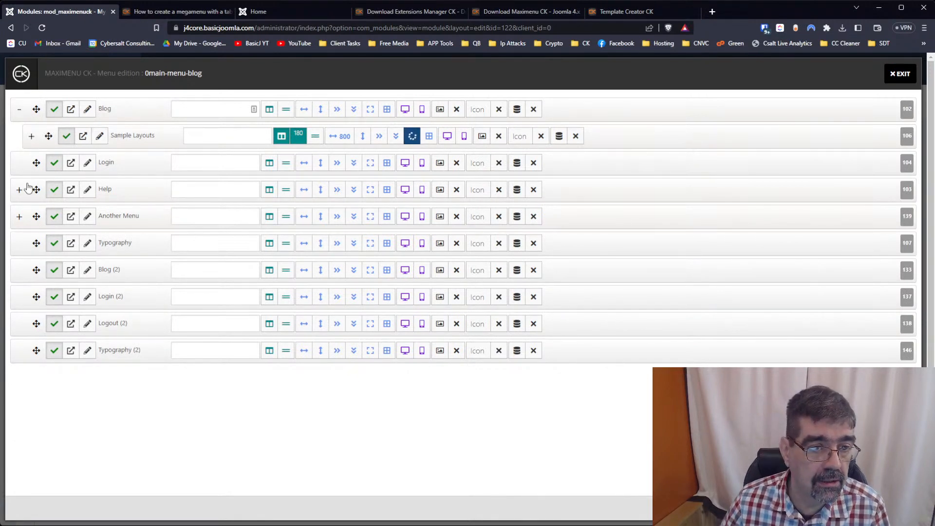
pyautogui.moveTo(36, 189); pyautogui.dragTo(46, 162)
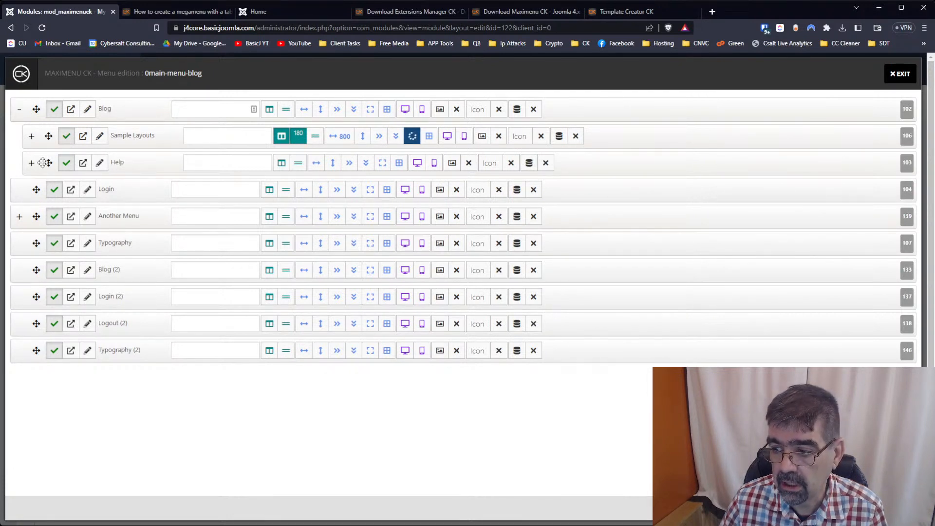
# Remove the column from the Sample Layouts item, turn off its highlighted blue layout option, and keep its submenu width at 800
pyautogui.click(284, 137)
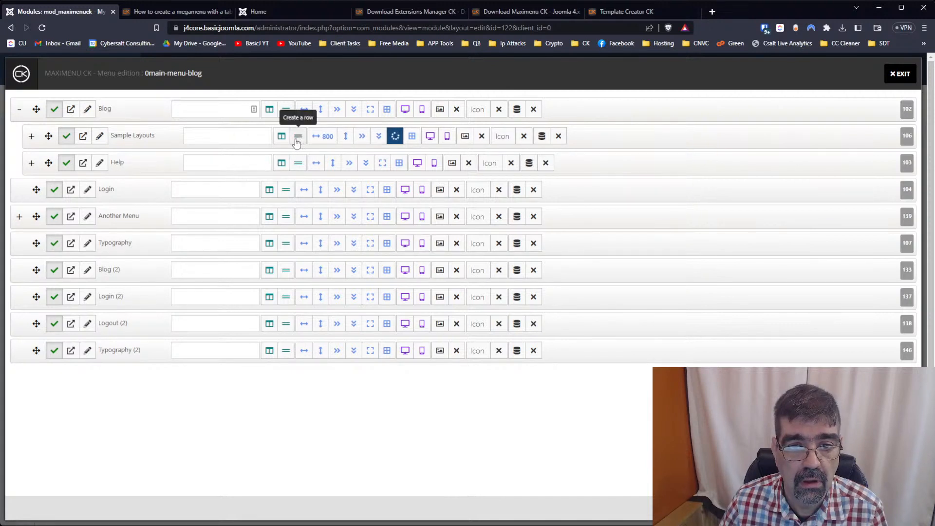
pyautogui.click(396, 138)
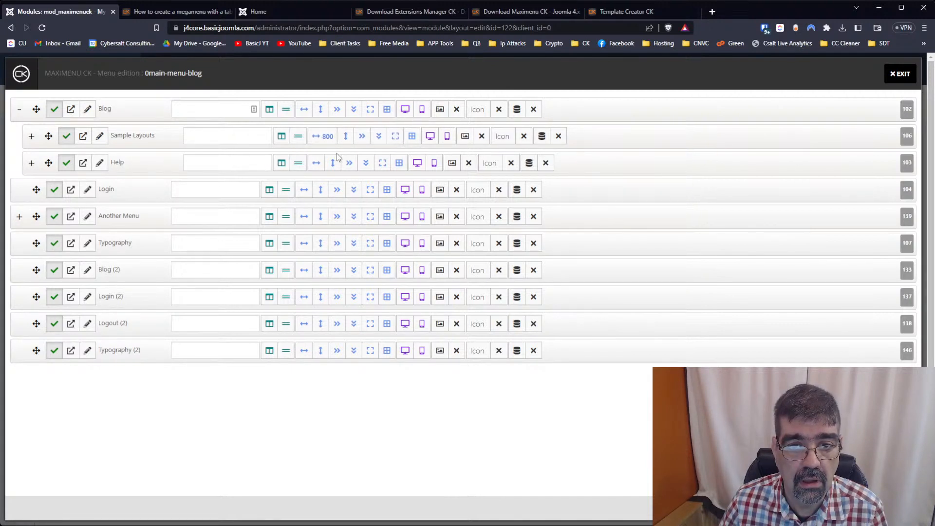
pyautogui.click(327, 138)
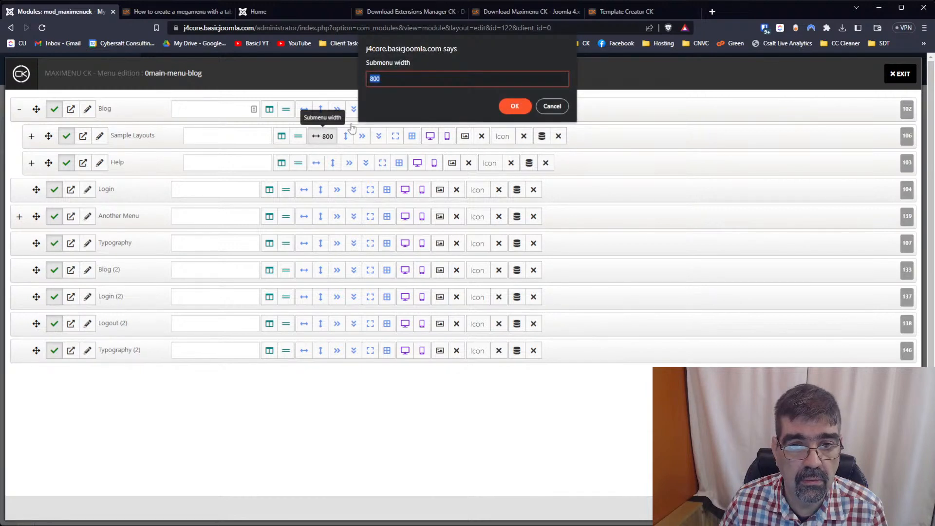
pyautogui.click(516, 107)
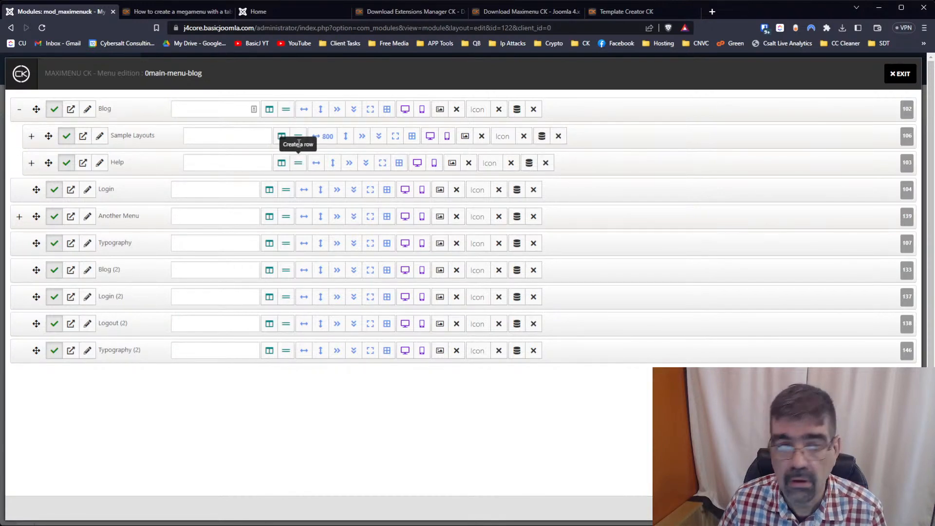
# Reload the site's Home page and inspect the Blog dropdown with its Sample Layouts and Help submenus
pyautogui.click(272, 11)
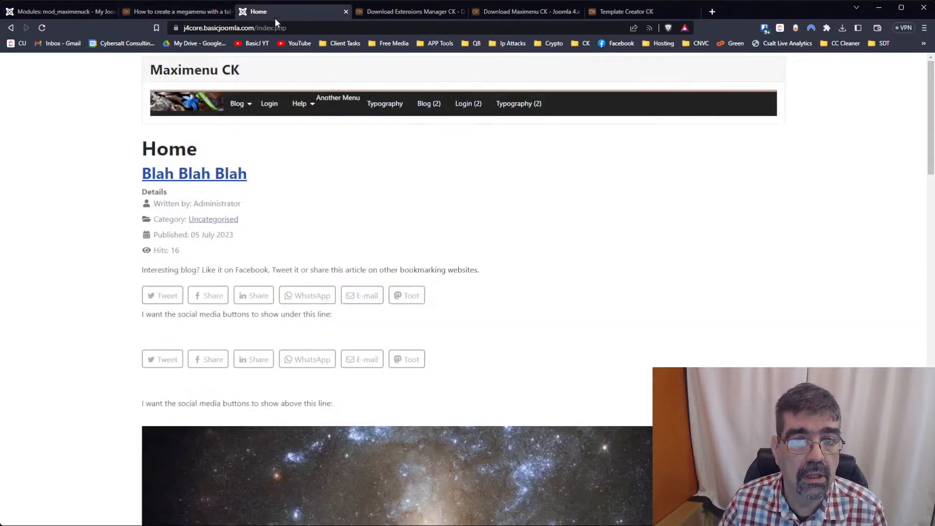
pyautogui.click(42, 27)
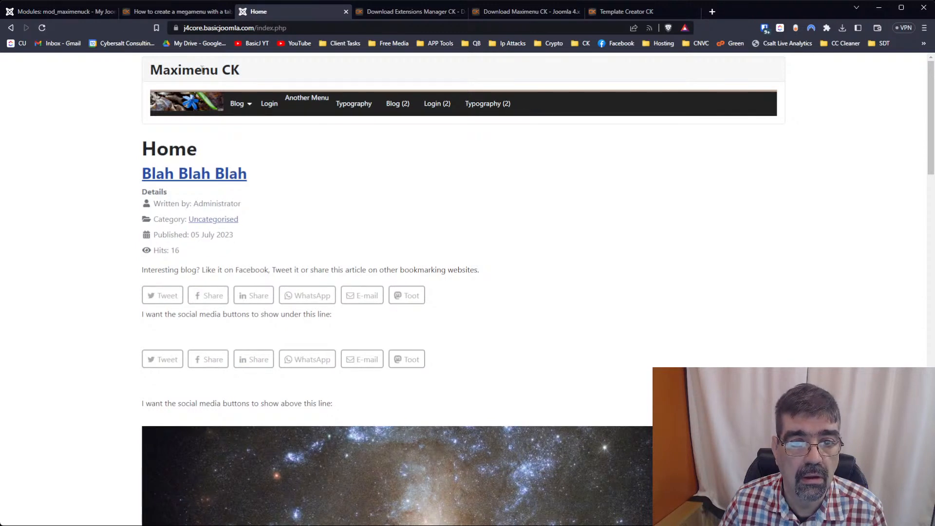
pyautogui.moveTo(234, 104)
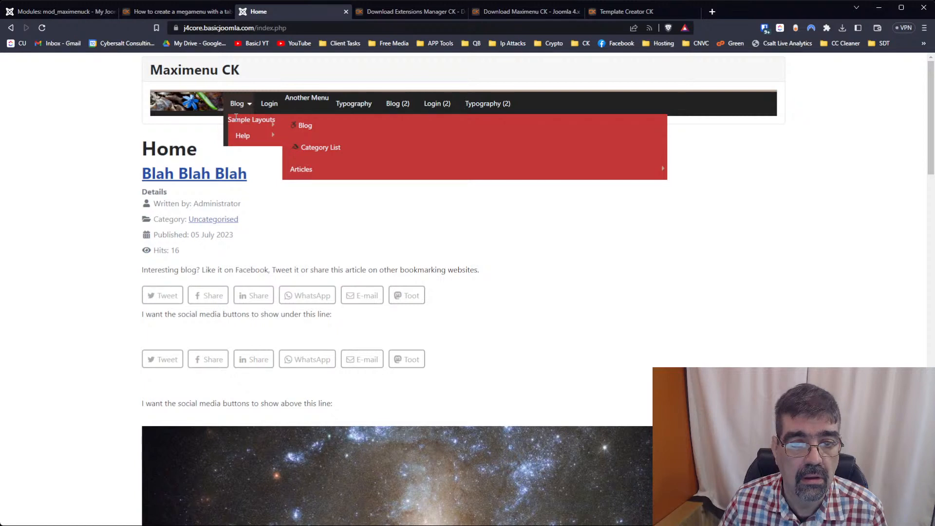
pyautogui.moveTo(237, 138)
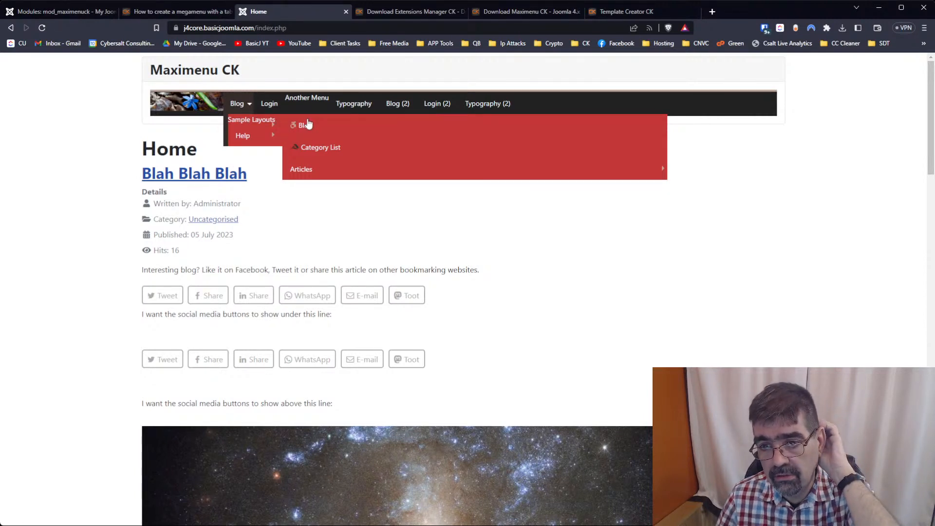
pyautogui.moveTo(314, 171)
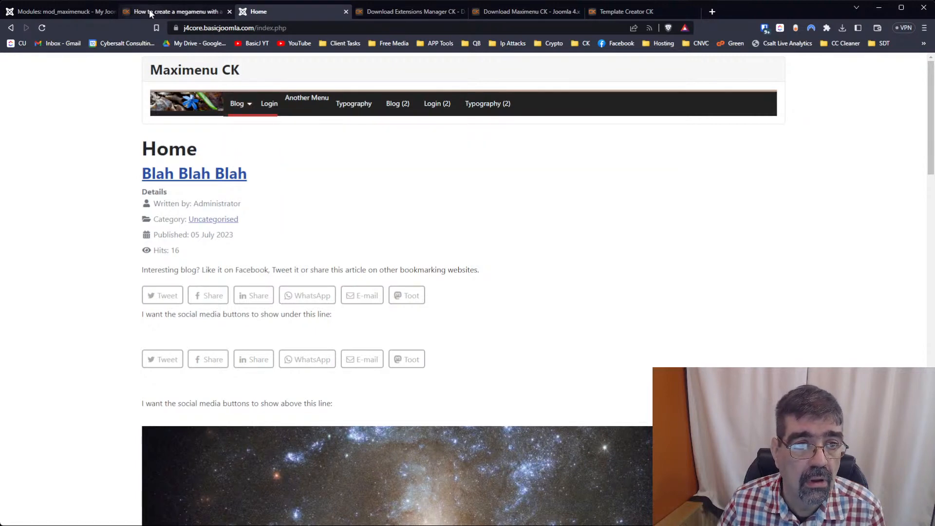
# Back in the menu editor, set the submenu width of Sample Layouts to 400
pyautogui.click(46, 11)
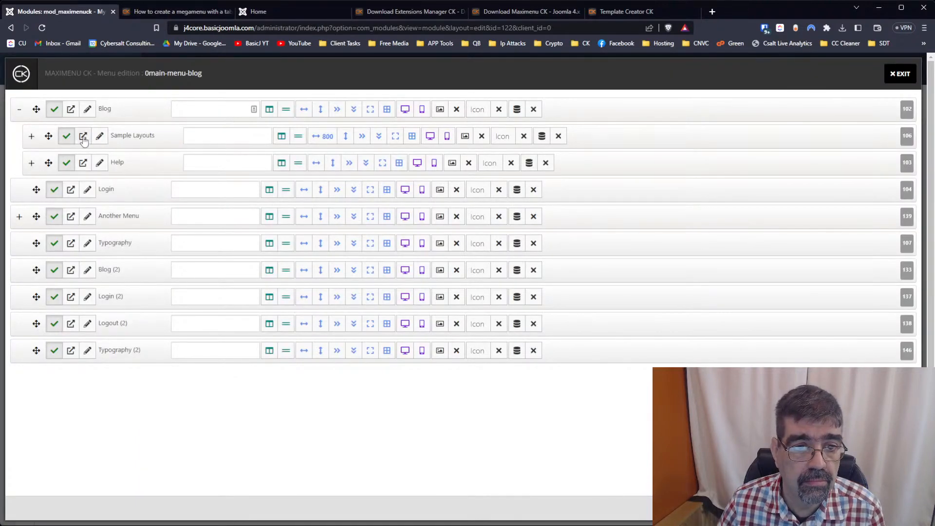
pyautogui.click(325, 141)
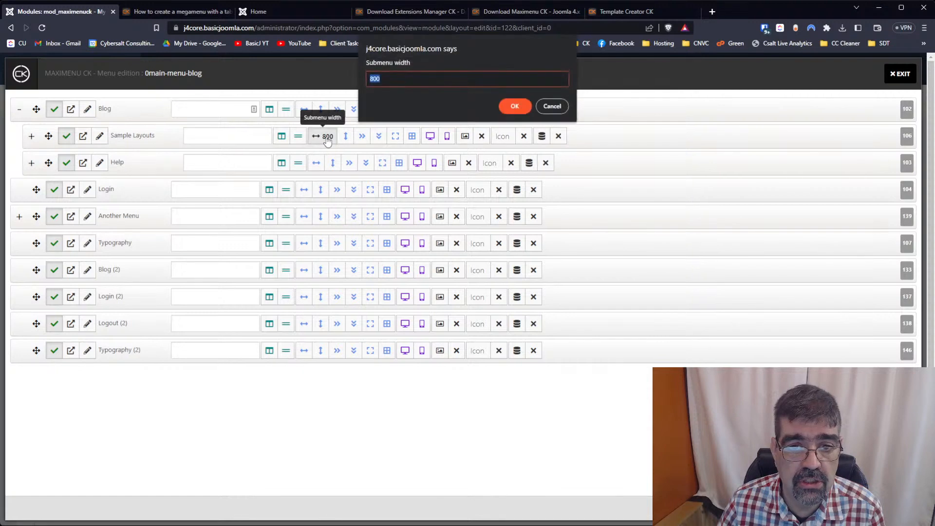
pyautogui.write('400')
pyautogui.press('Tab')
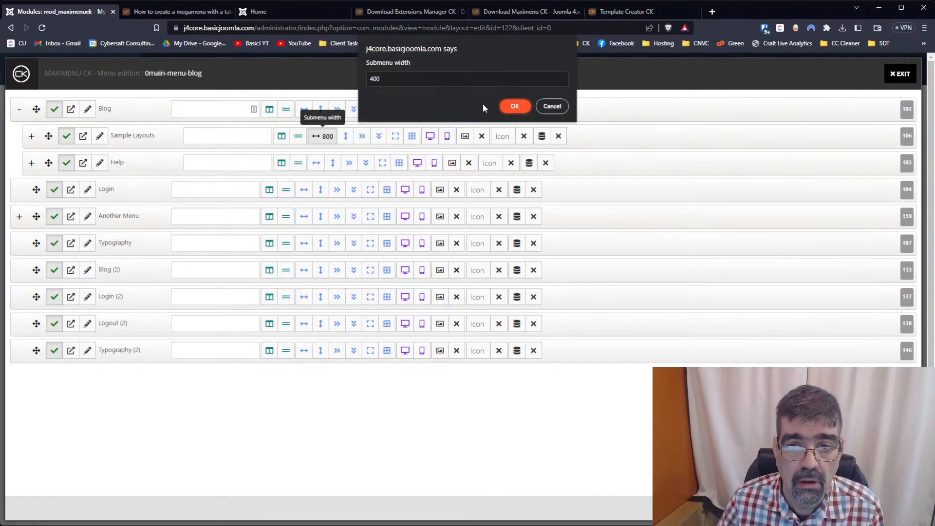
pyautogui.press('Return')
# Set the submenu width of the Help item under Blog to 400
pyautogui.click(316, 162)
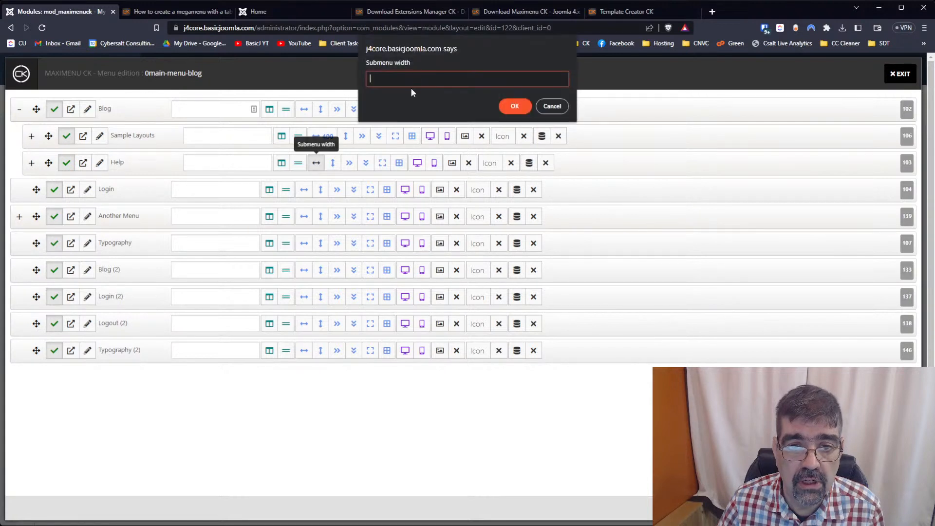
pyautogui.write('400')
pyautogui.press('Tab')
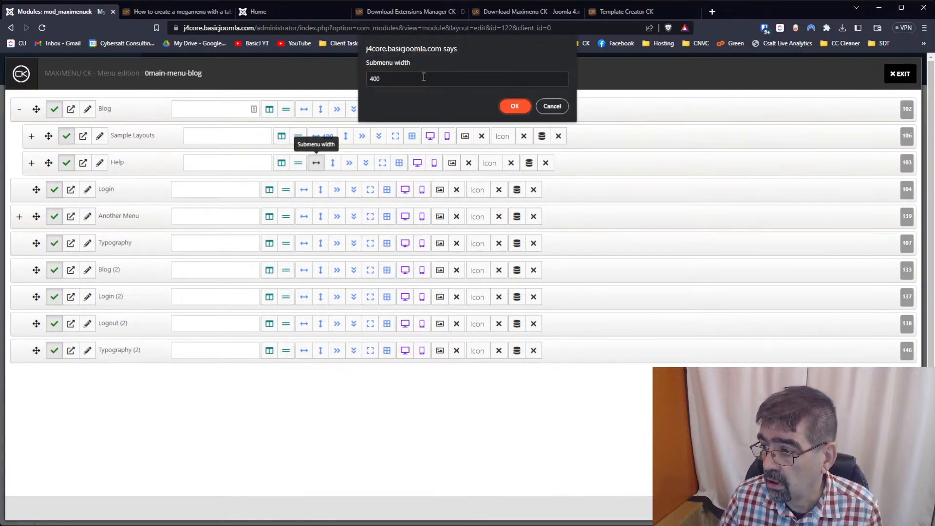
pyautogui.press('Return')
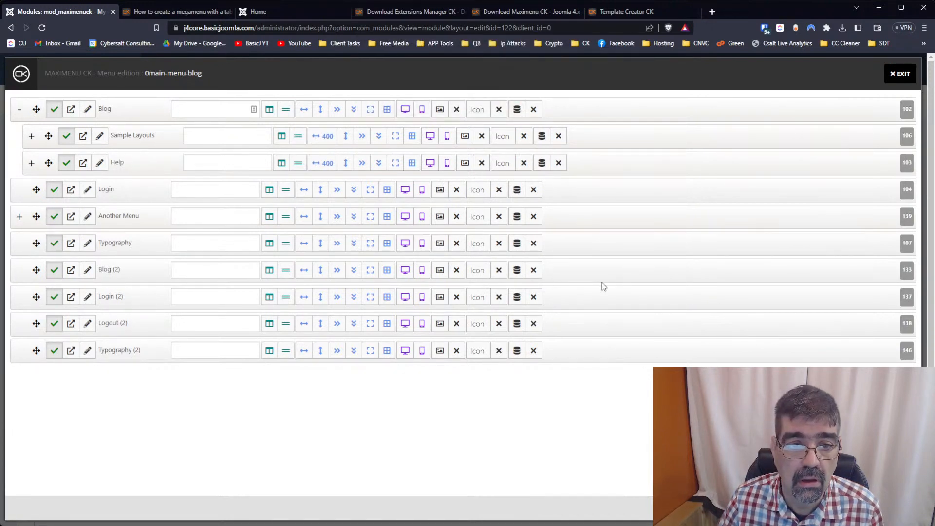
# Reload the Home page and check the widths of the Sample Layouts and Help submenus
pyautogui.click(280, 16)
pyautogui.click(42, 27)
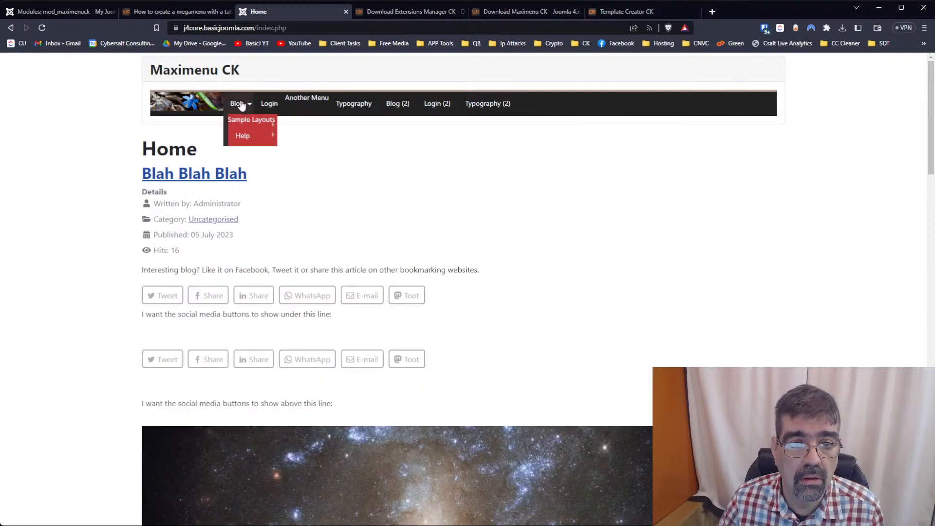
pyautogui.moveTo(240, 140)
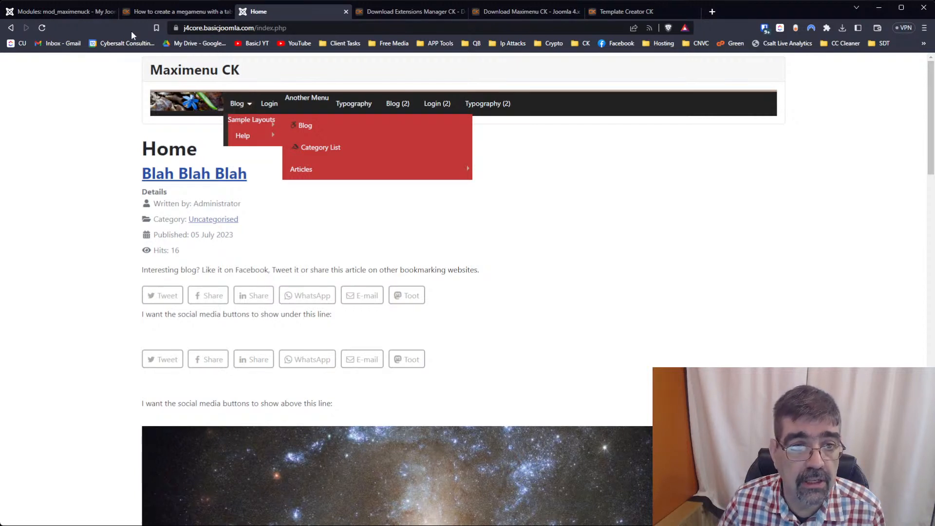
# Create a row on the Blog item in the menu editor and view the Blog dropdown on the Home page
pyautogui.click(60, 13)
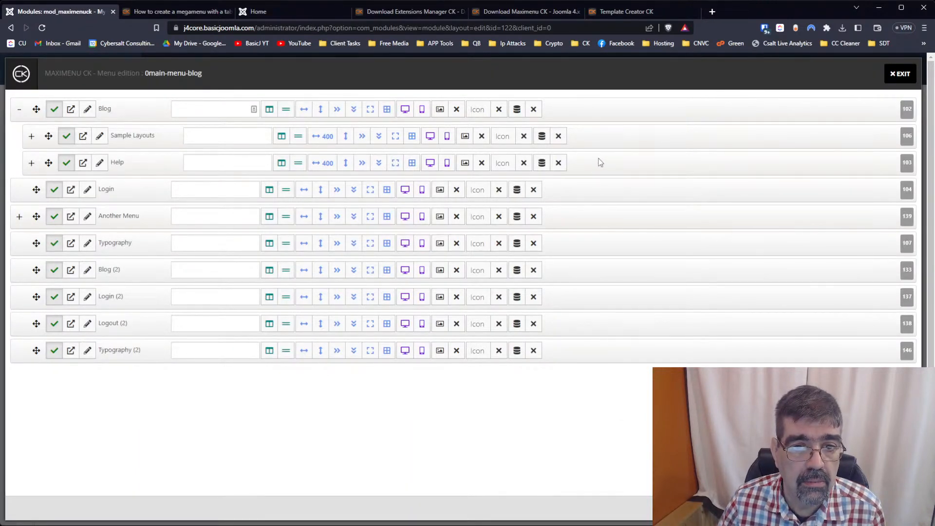
pyautogui.click(286, 111)
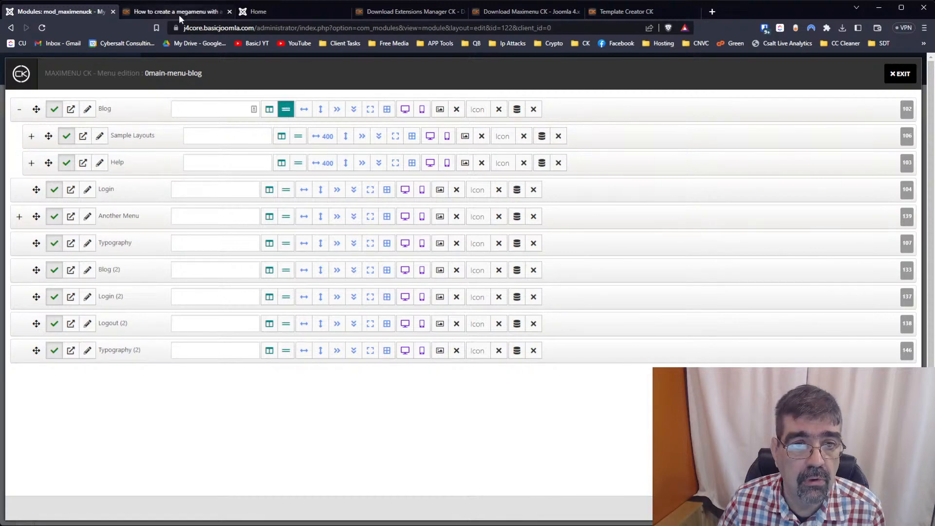
pyautogui.click(256, 12)
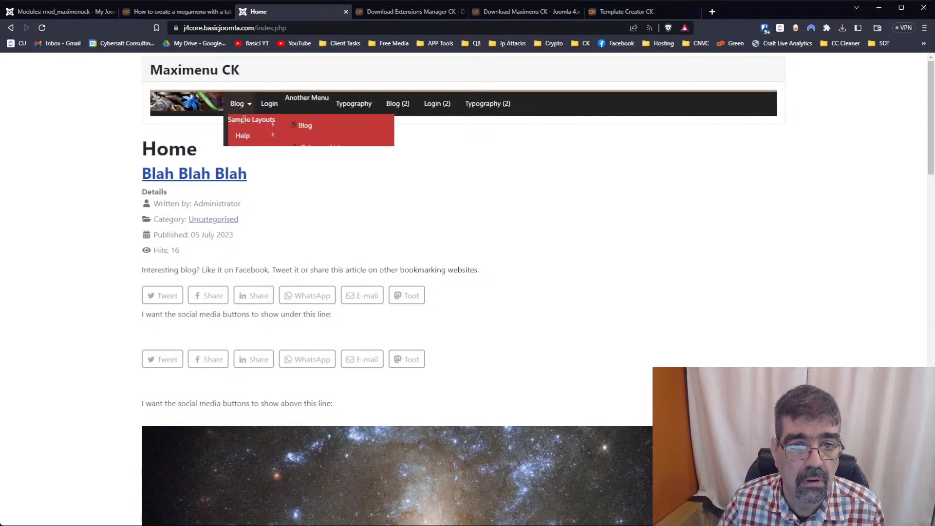
# Set the submenu width of the top-level Blog item to 500 in the menu editor
pyautogui.click(61, 13)
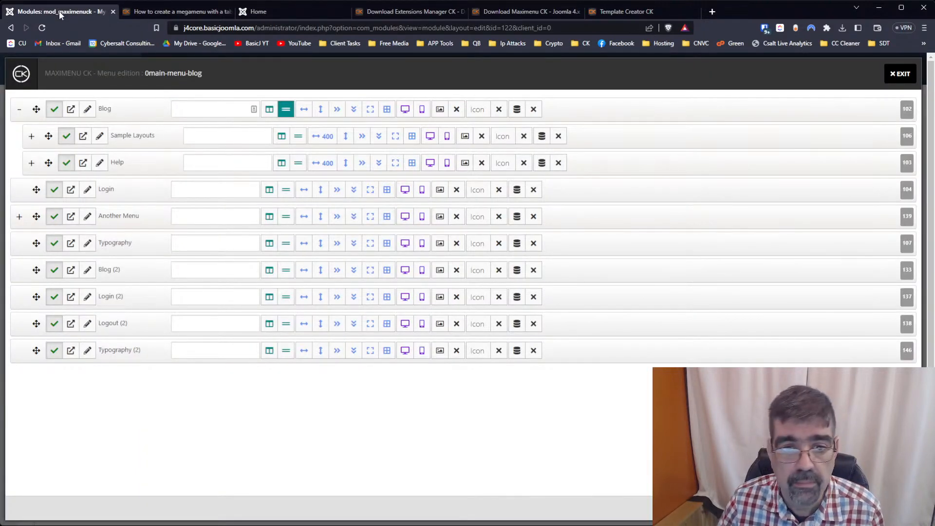
pyautogui.click(303, 110)
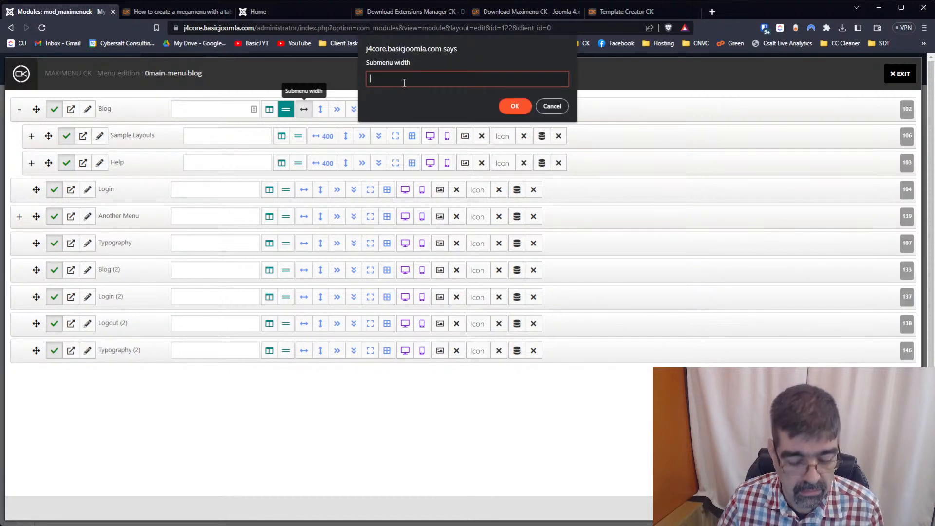
pyautogui.write('500')
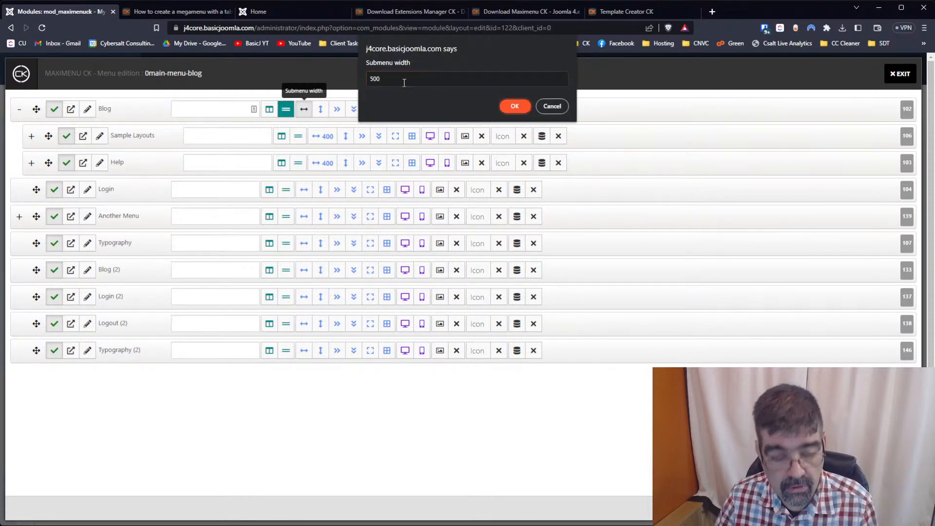
pyautogui.click(515, 106)
# Glance at the megamenu tab layout documentation, then reload the Home page and examine the Blog dropdown and both its submenus
pyautogui.click(202, 13)
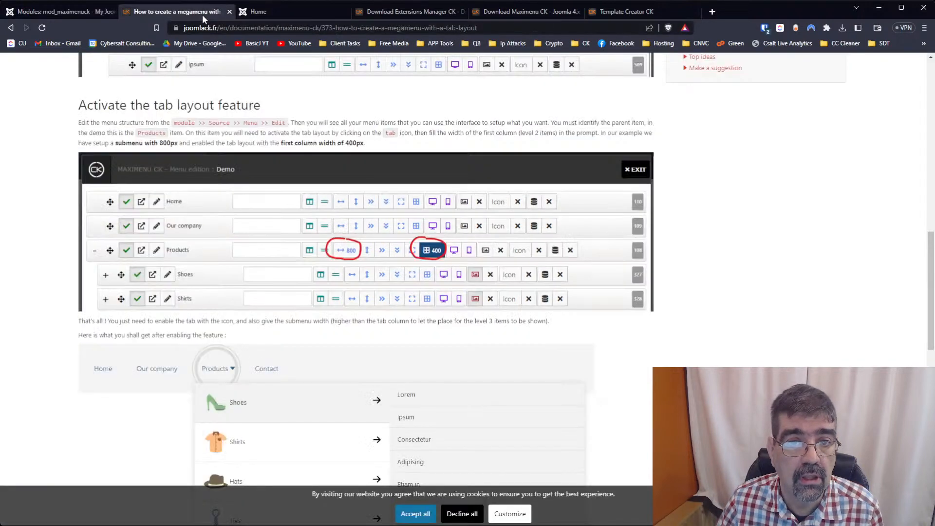
pyautogui.click(276, 14)
pyautogui.click(42, 28)
pyautogui.moveTo(247, 104)
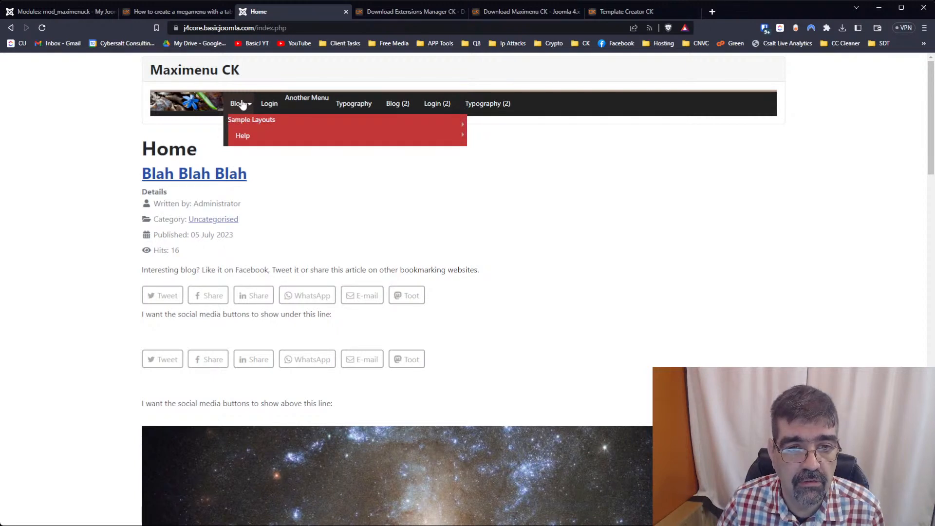
pyautogui.moveTo(247, 120)
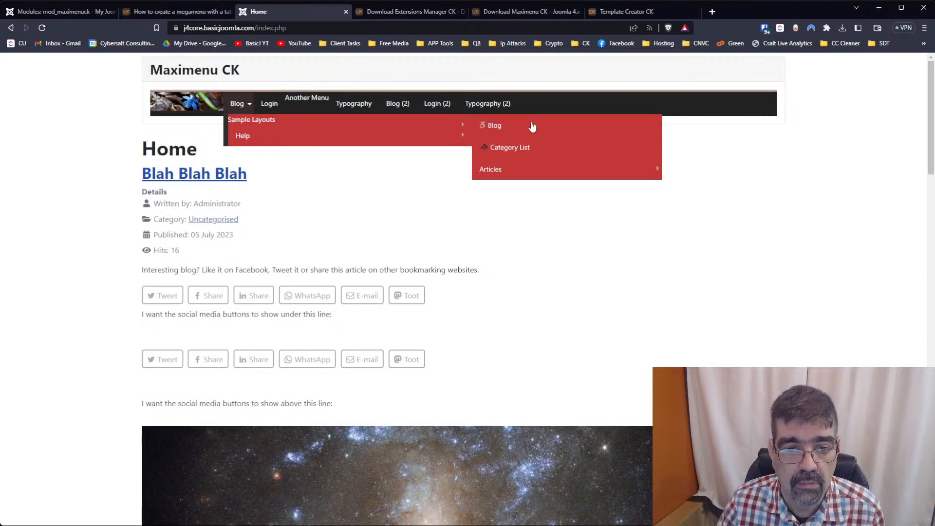
pyautogui.moveTo(312, 132)
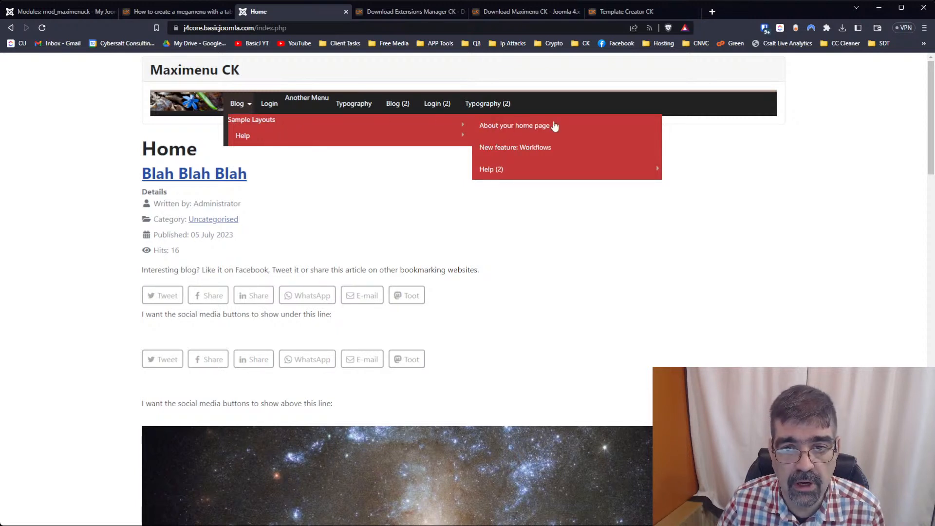
# Create a column on both the Sample Layouts and Help items, and reload the Home page to check the Blog menu
pyautogui.click(68, 12)
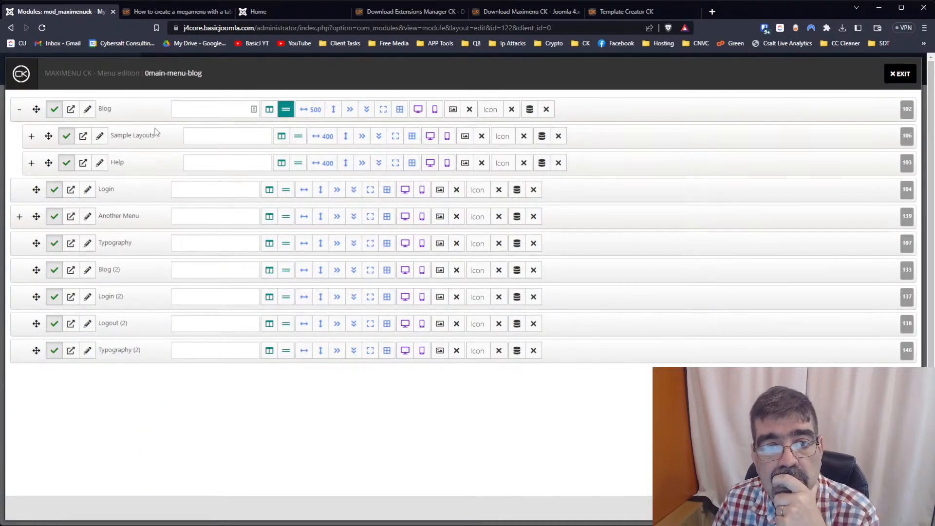
pyautogui.click(282, 138)
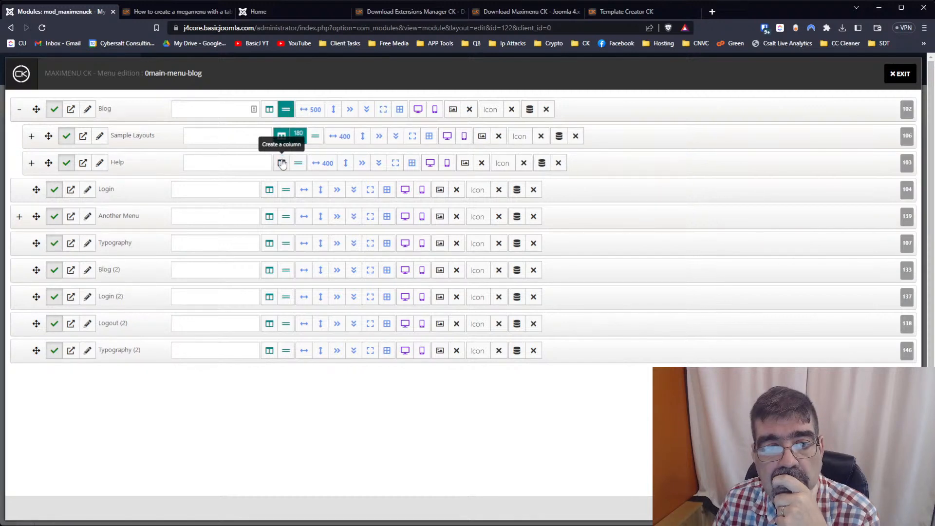
pyautogui.click(282, 164)
pyautogui.click(259, 12)
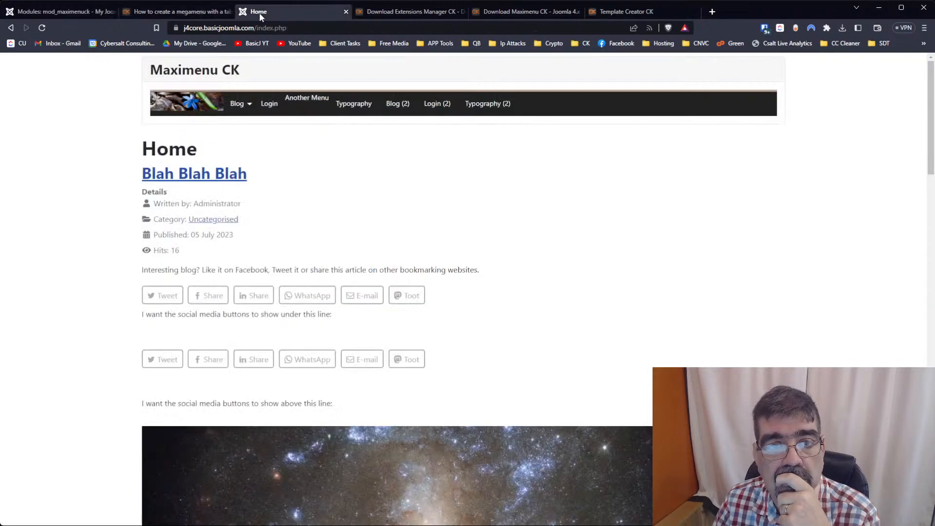
pyautogui.click(43, 27)
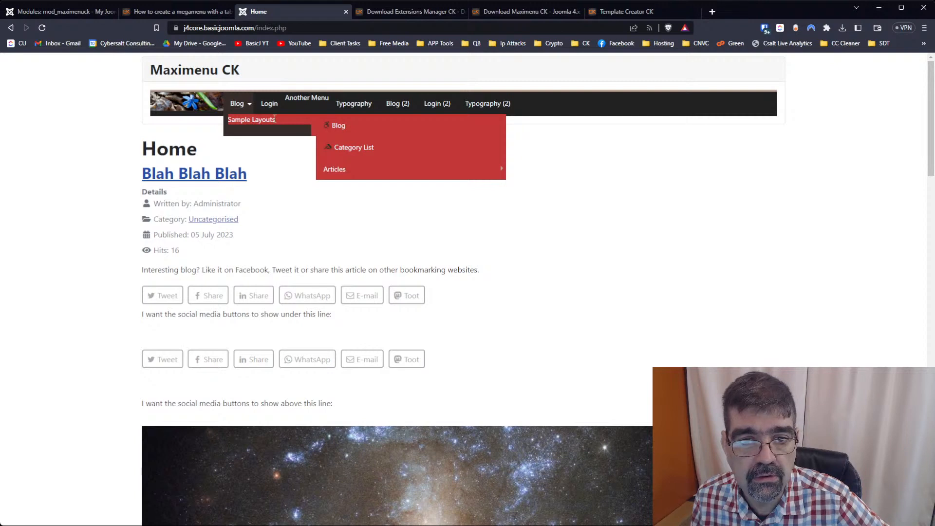
# Create a column on the Blog, Category List and Articles items under Sample Layouts, and remove the column from Logout
pyautogui.moveTo(345, 171)
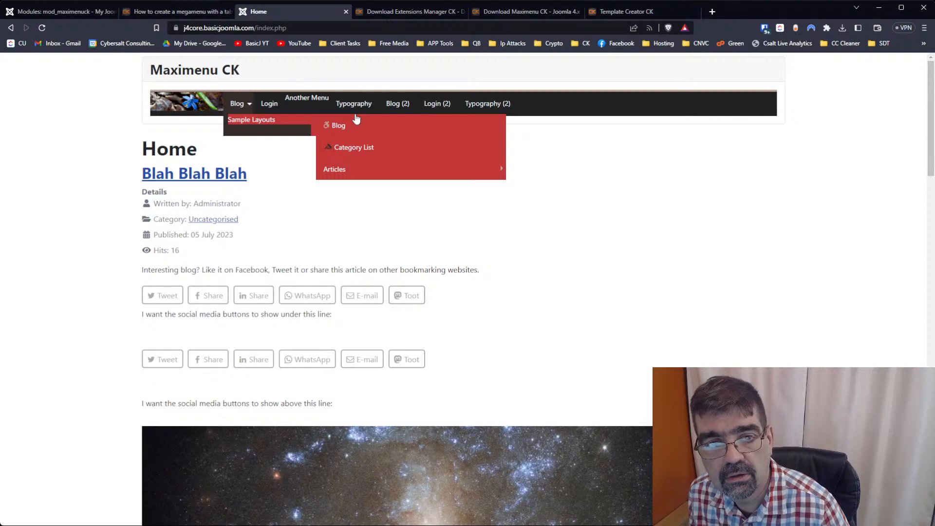
pyautogui.click(42, 13)
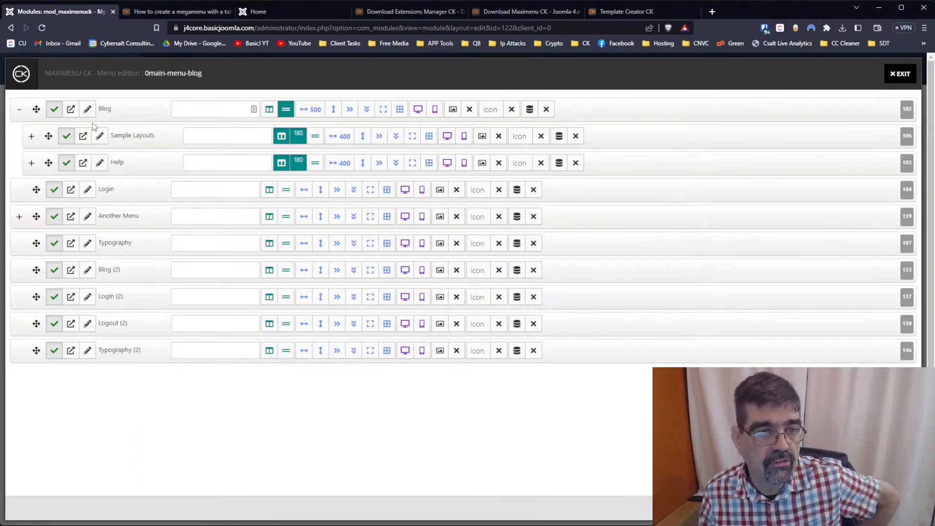
pyautogui.click(32, 136)
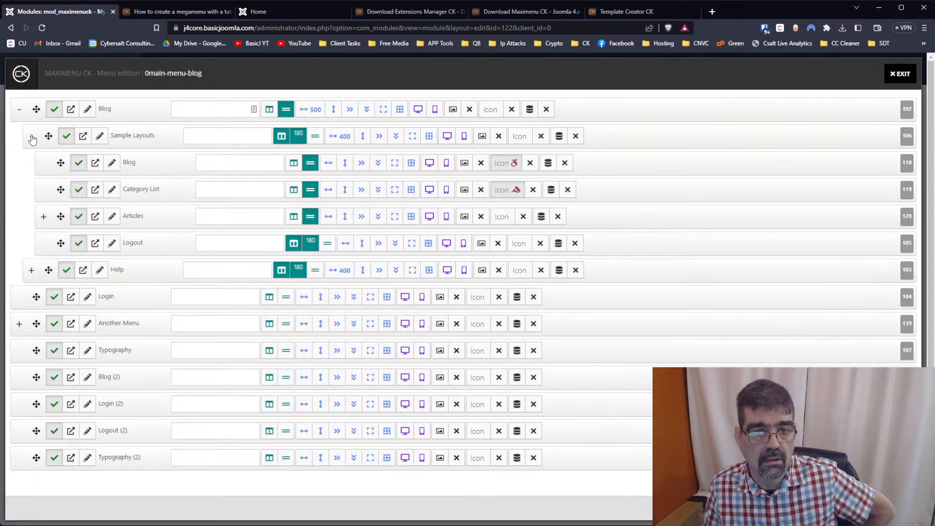
pyautogui.click(293, 163)
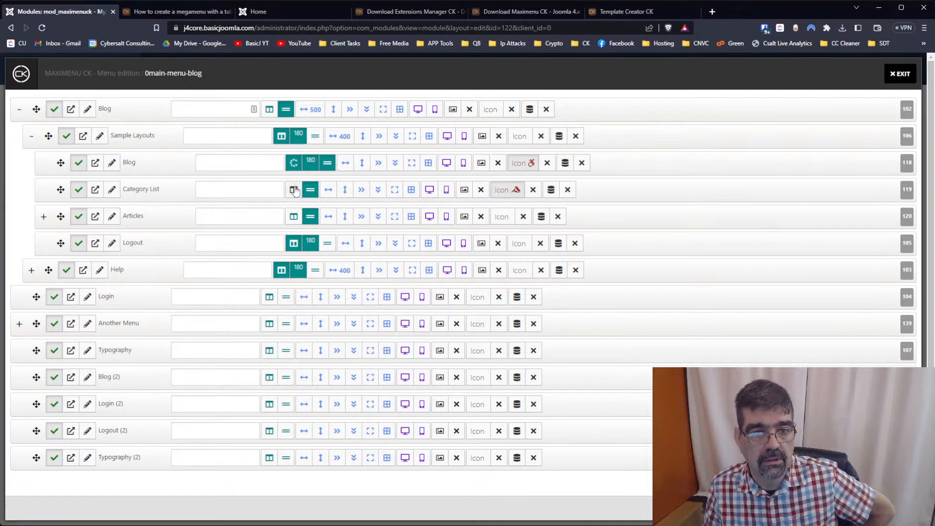
pyautogui.click(294, 190)
pyautogui.click(294, 216)
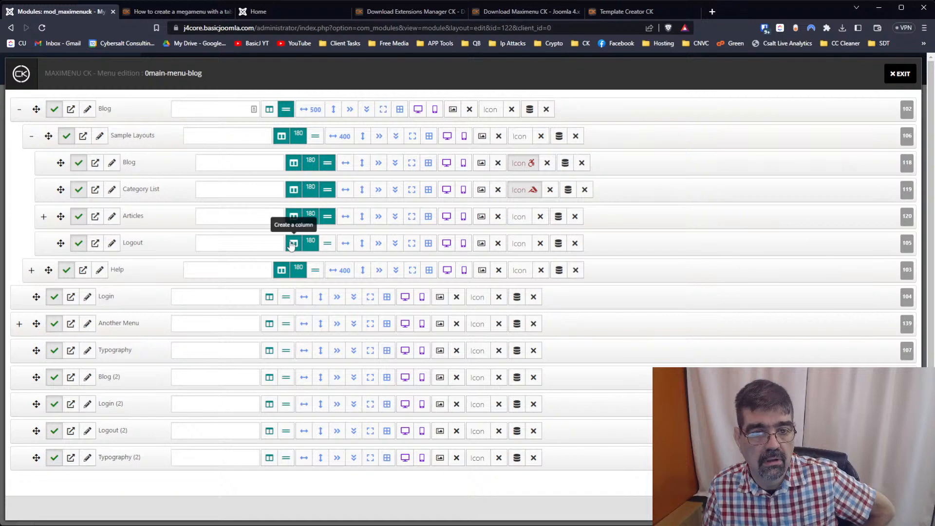
pyautogui.click(293, 243)
# Reload the Home page and examine the Blog dropdown with its Sample Layouts and Articles submenus
pyautogui.click(254, 13)
pyautogui.click(43, 31)
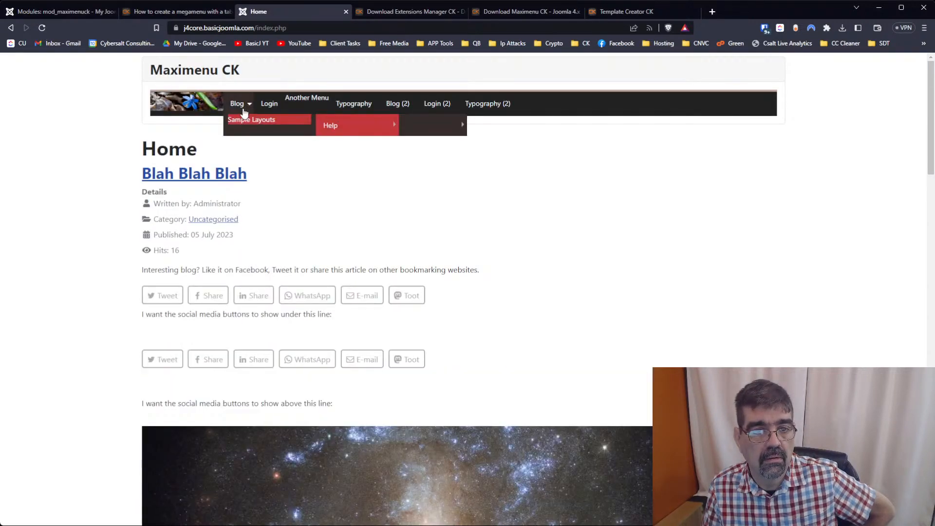
pyautogui.click(42, 26)
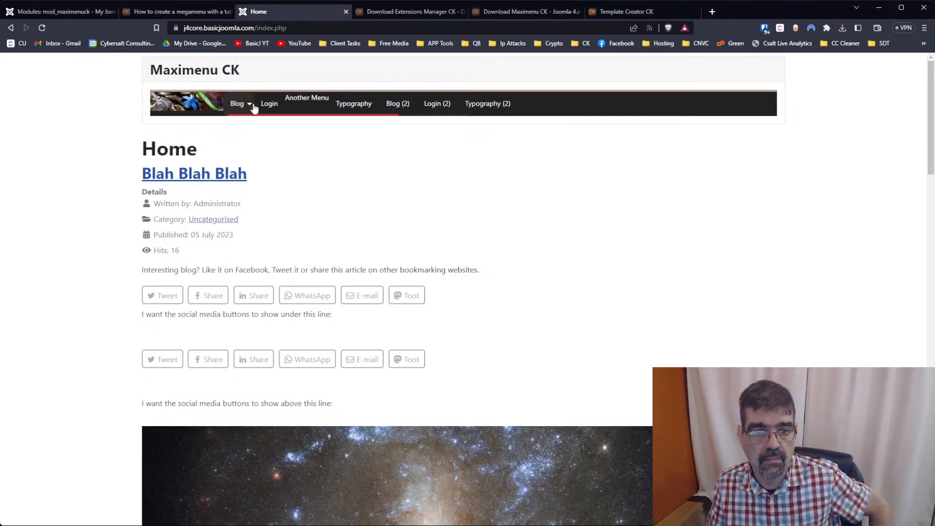
pyautogui.moveTo(247, 104)
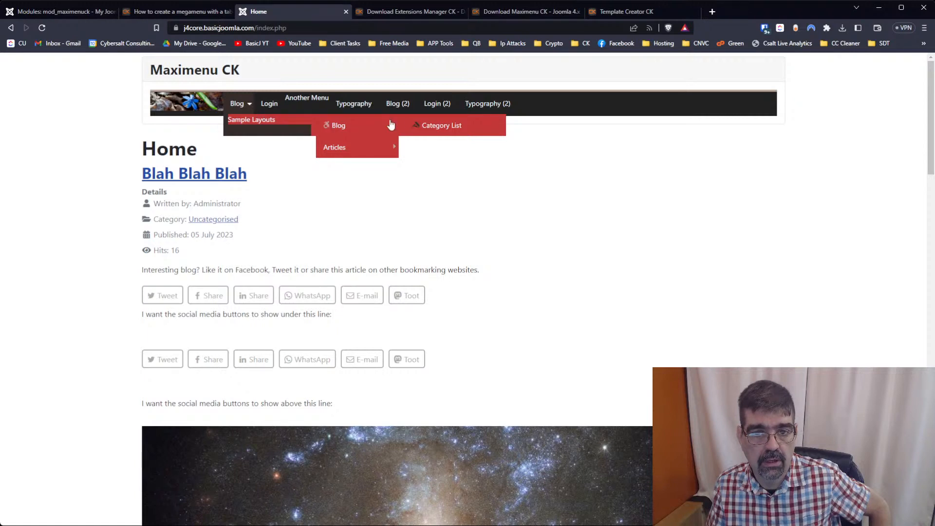
pyautogui.moveTo(368, 156)
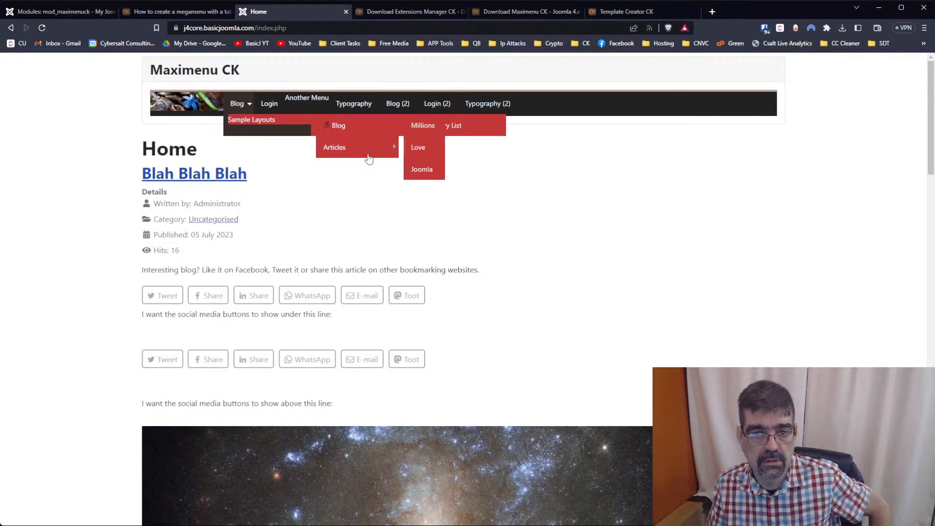
# Read the documentation on activating the tab layout feature, including the Products menu example and the notes on level 3 items
pyautogui.click(150, 11)
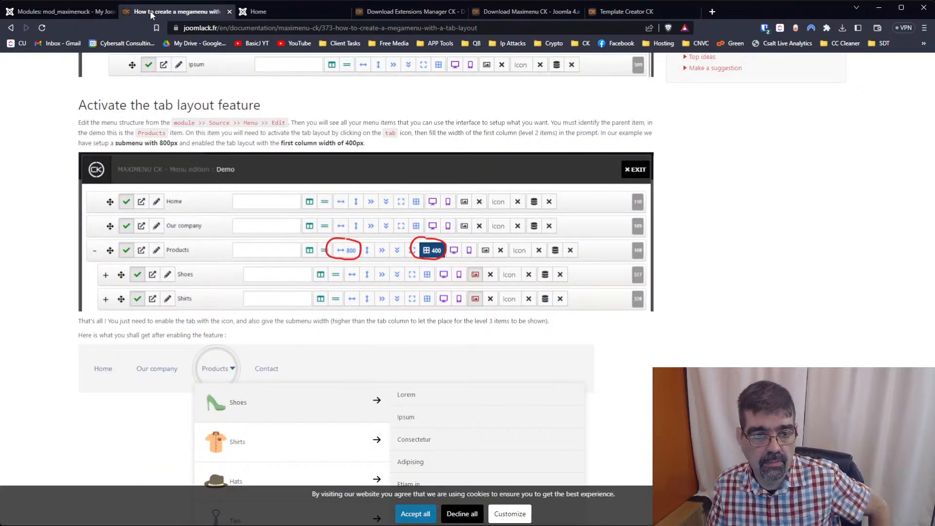
pyautogui.scroll(-1, 243, 226)
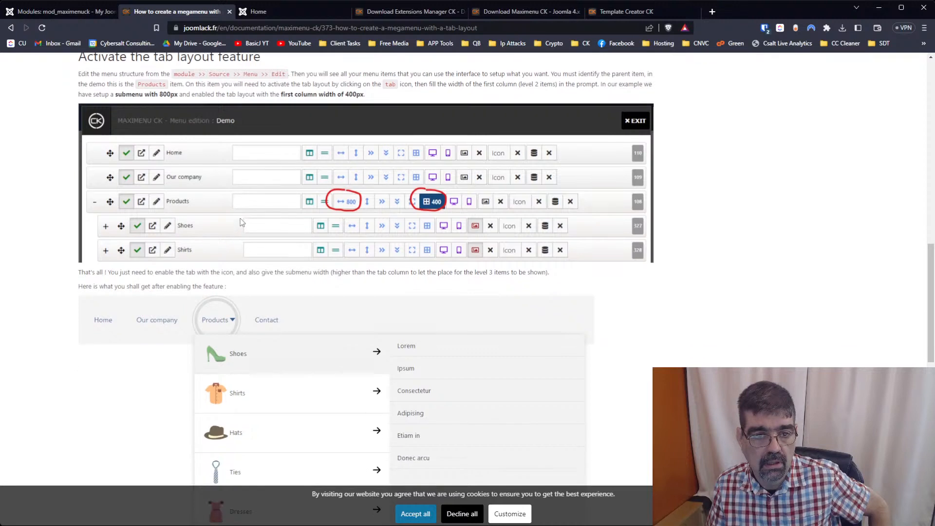
pyautogui.scroll(-2, 241, 220)
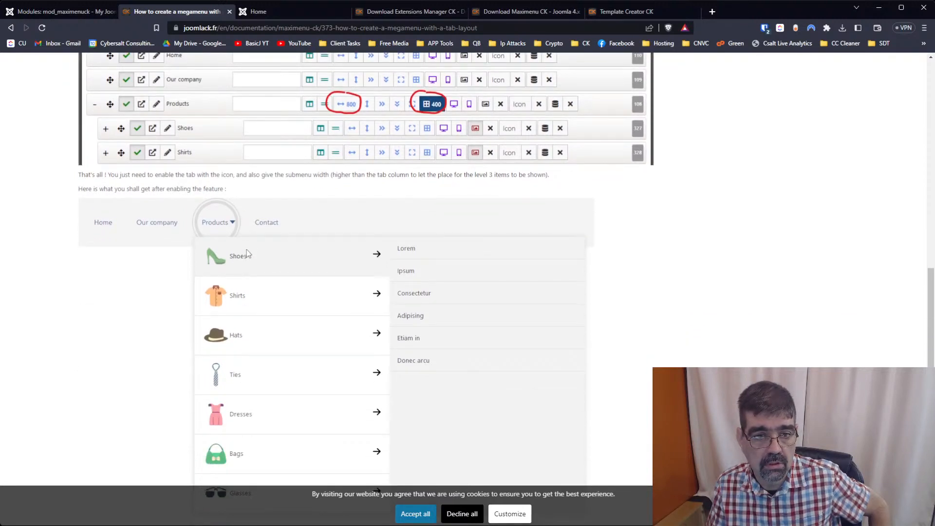
pyautogui.scroll(3, 271, 251)
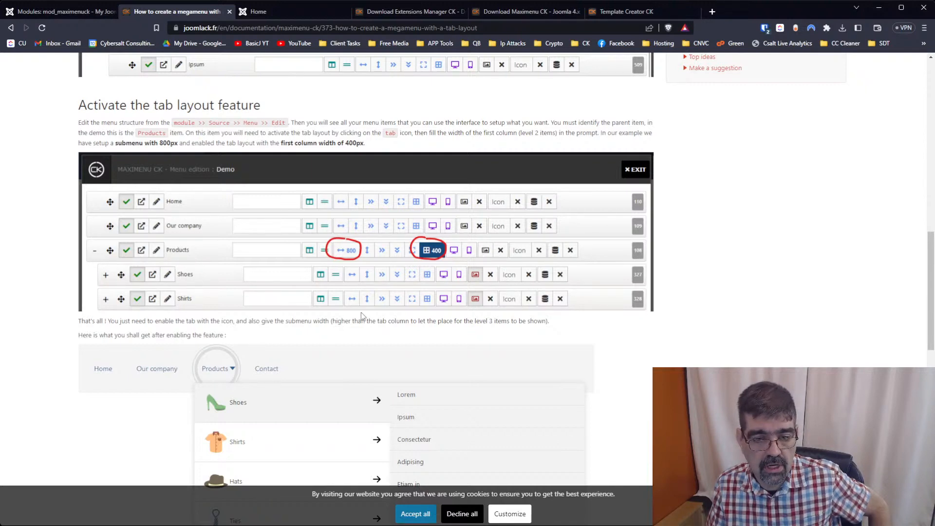
pyautogui.scroll(-3, 361, 312)
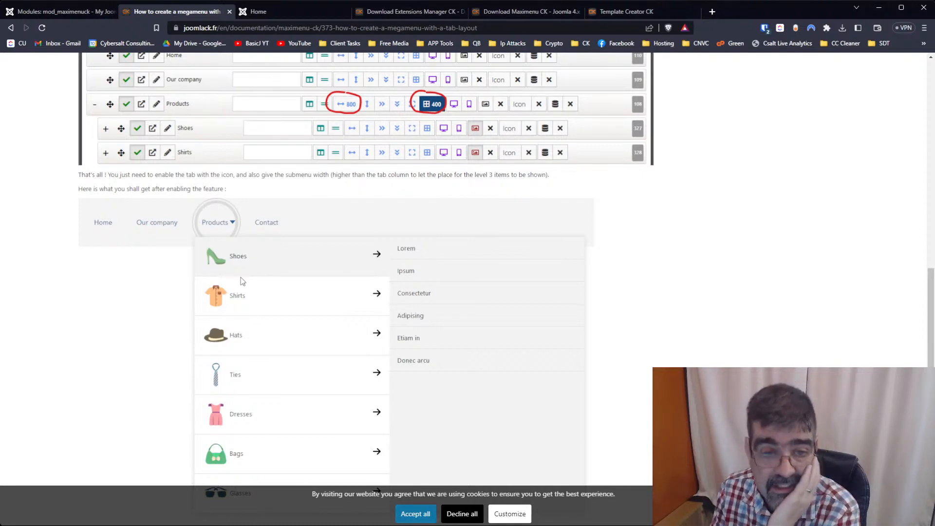
pyautogui.scroll(-3, 240, 276)
pyautogui.scroll(1, 241, 320)
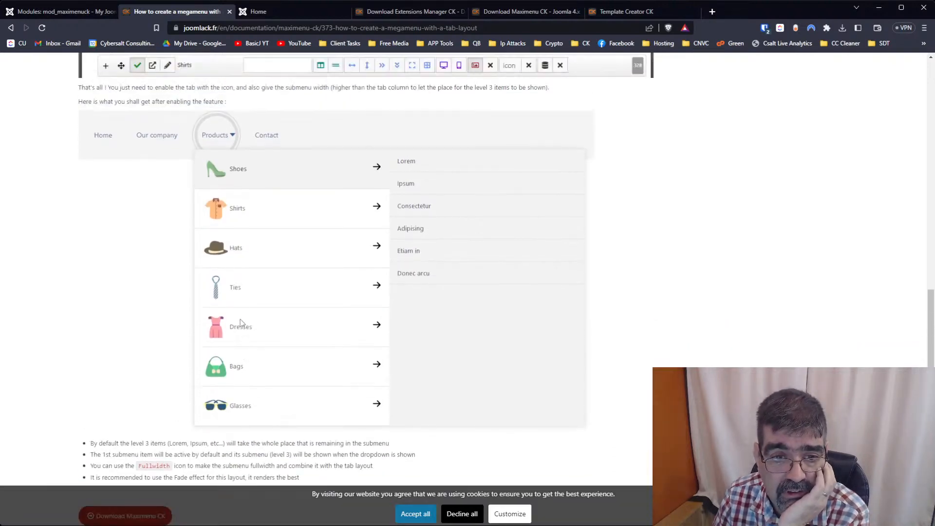
pyautogui.scroll(5, 241, 320)
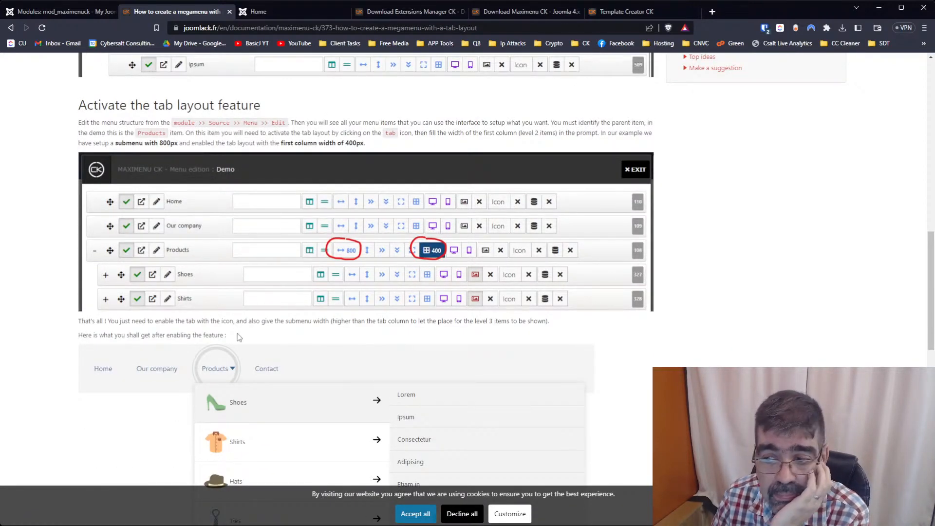
pyautogui.scroll(-6, 236, 335)
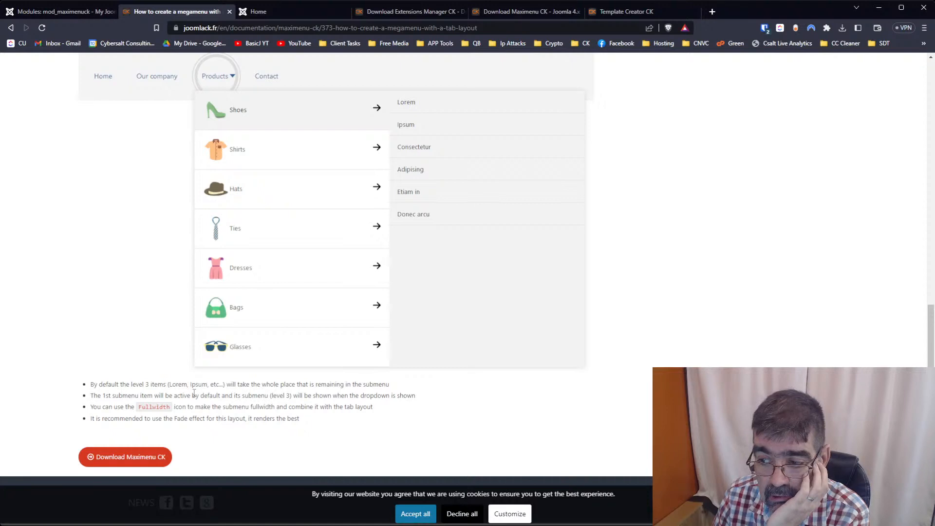
# Set the submenu width of the Blog, Category List and Articles items under Sample Layouts to 400
pyautogui.click(54, 12)
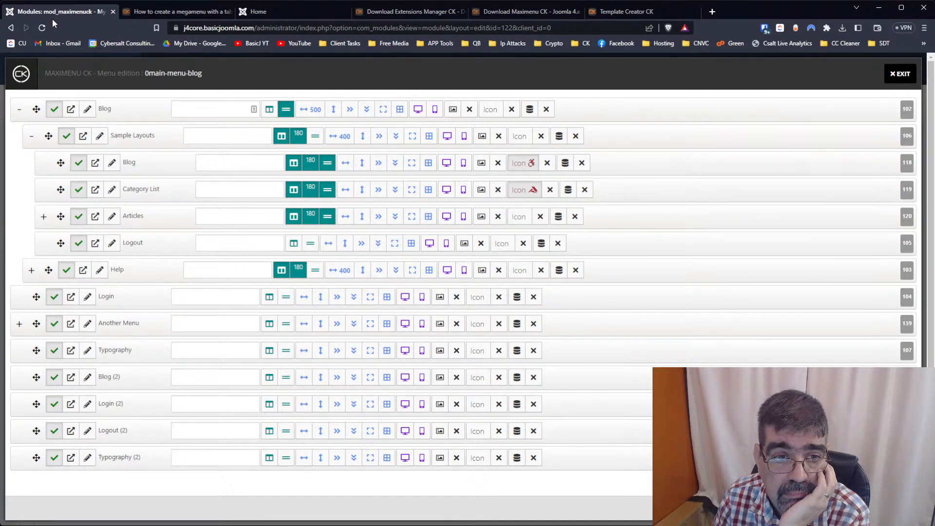
pyautogui.click(346, 163)
pyautogui.write('400')
pyautogui.press('Tab')
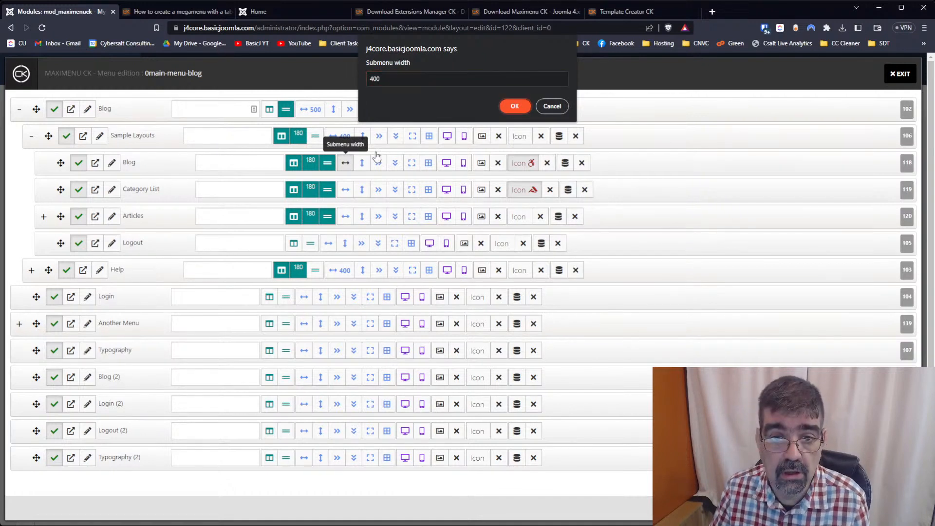
pyautogui.click(501, 106)
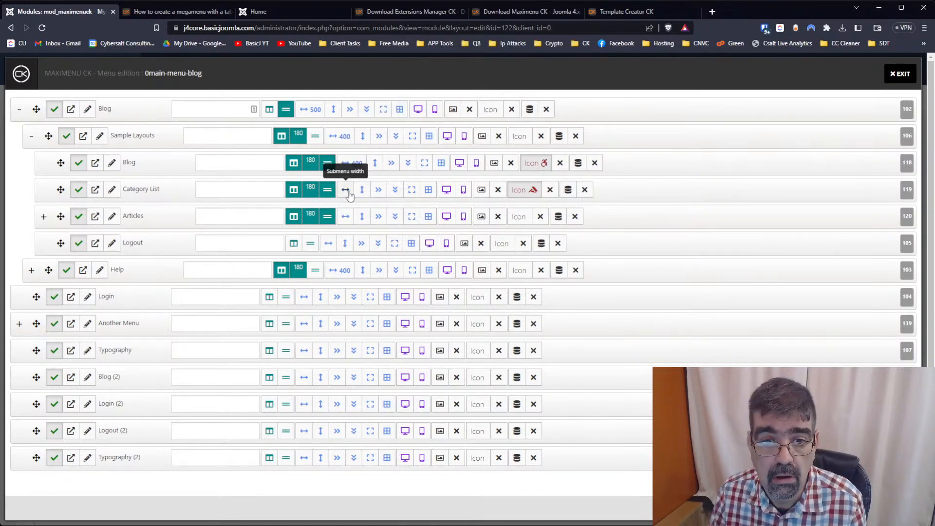
pyautogui.click(346, 190)
pyautogui.write('400')
pyautogui.press('Tab')
pyautogui.click(509, 107)
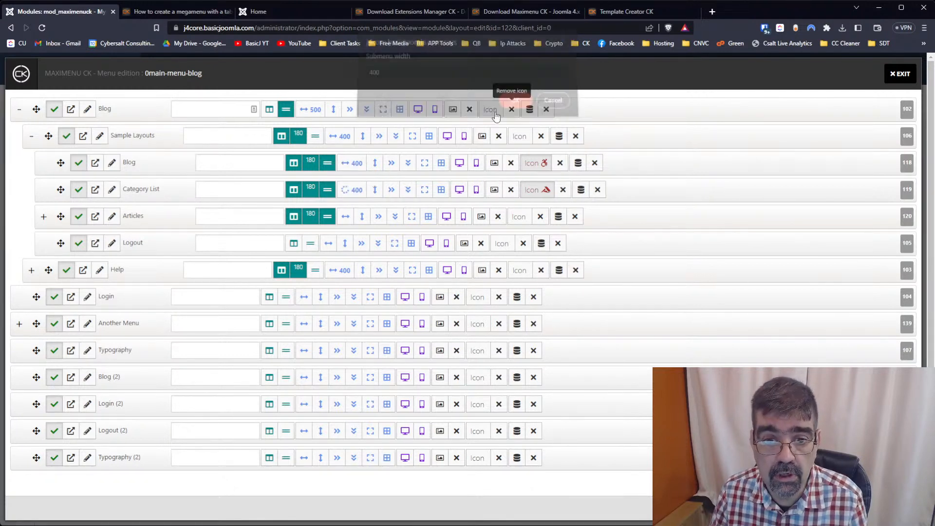
pyautogui.click(346, 216)
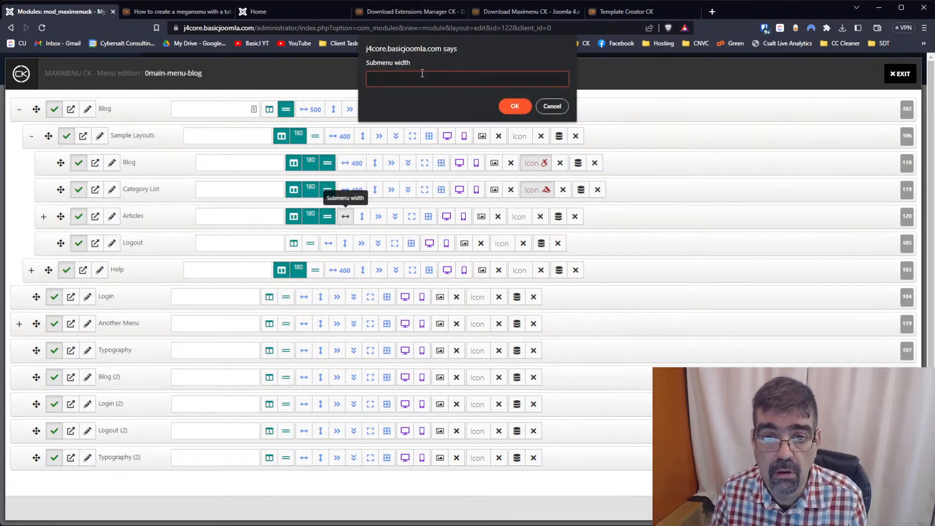
pyautogui.write('400')
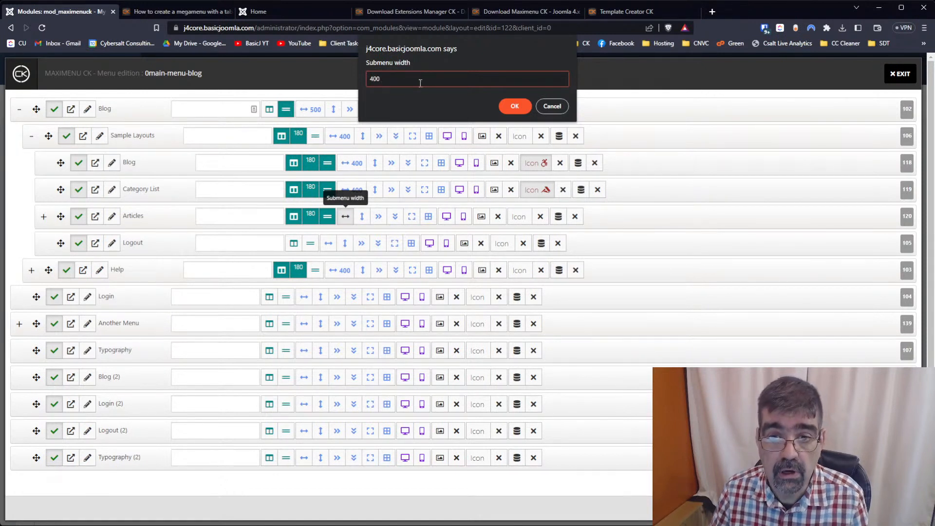
pyautogui.click(514, 106)
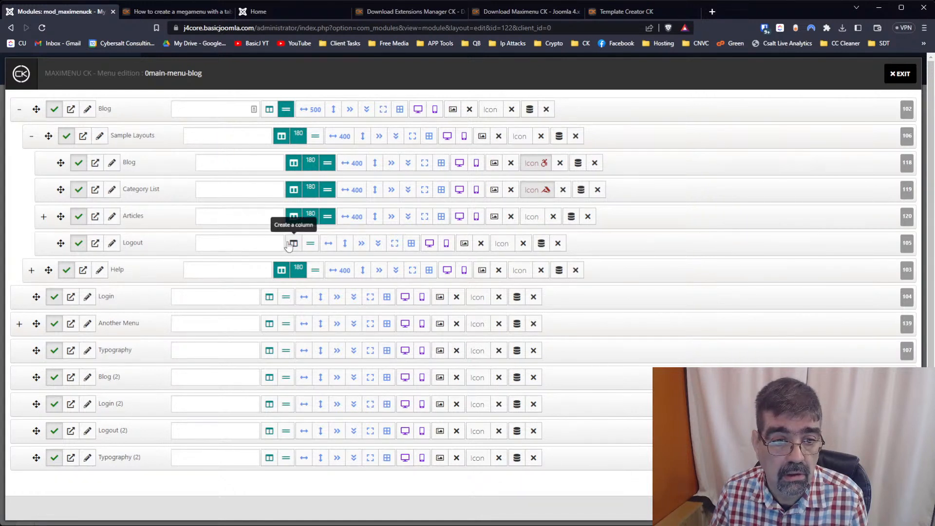
# Create a column and a row on the Logout item under Sample Layouts and set its submenu width to 400
pyautogui.click(293, 243)
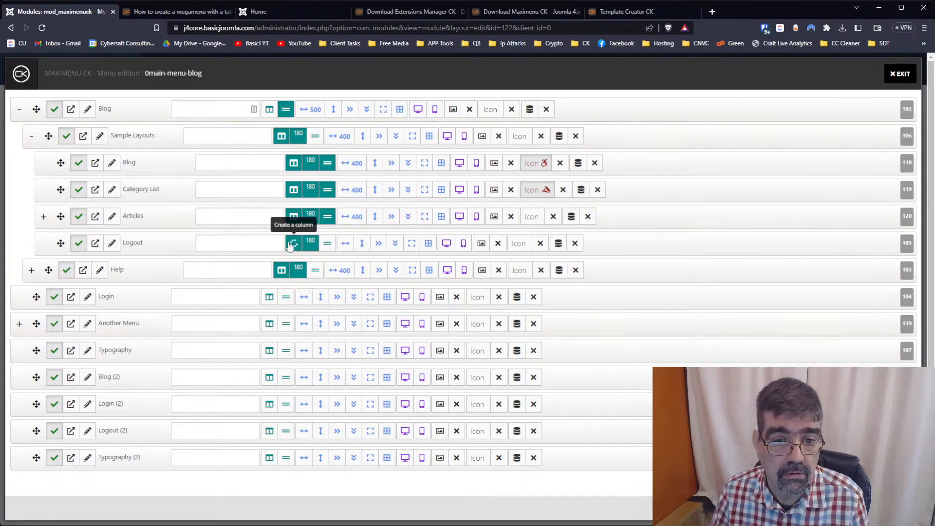
pyautogui.click(333, 244)
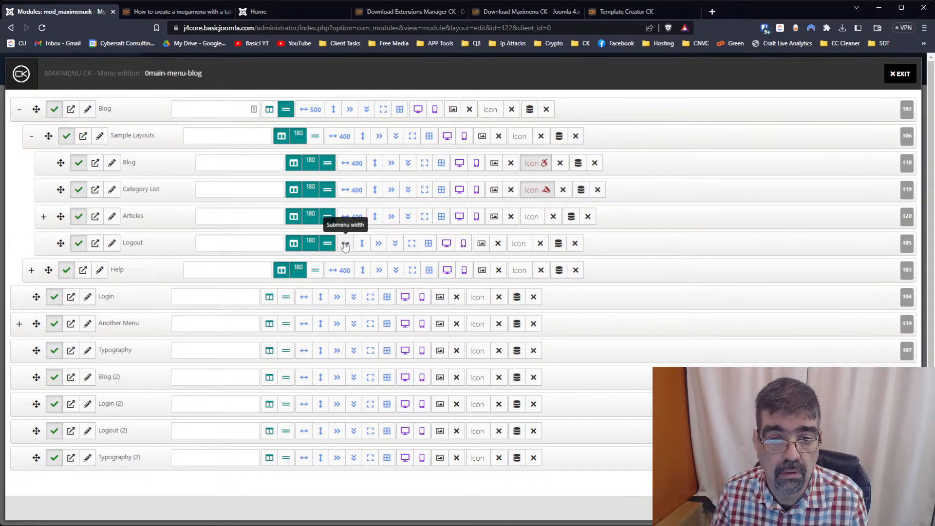
pyautogui.click(345, 245)
pyautogui.write('40')
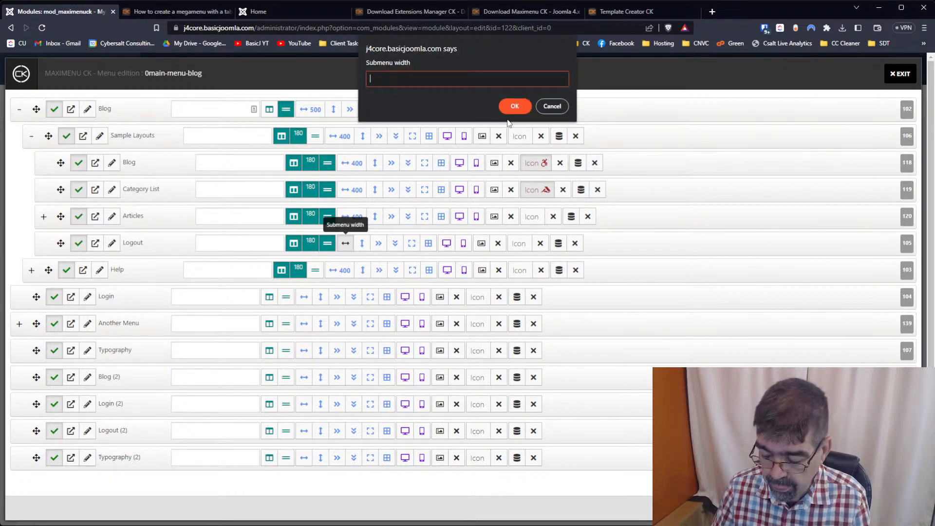
pyautogui.write('0')
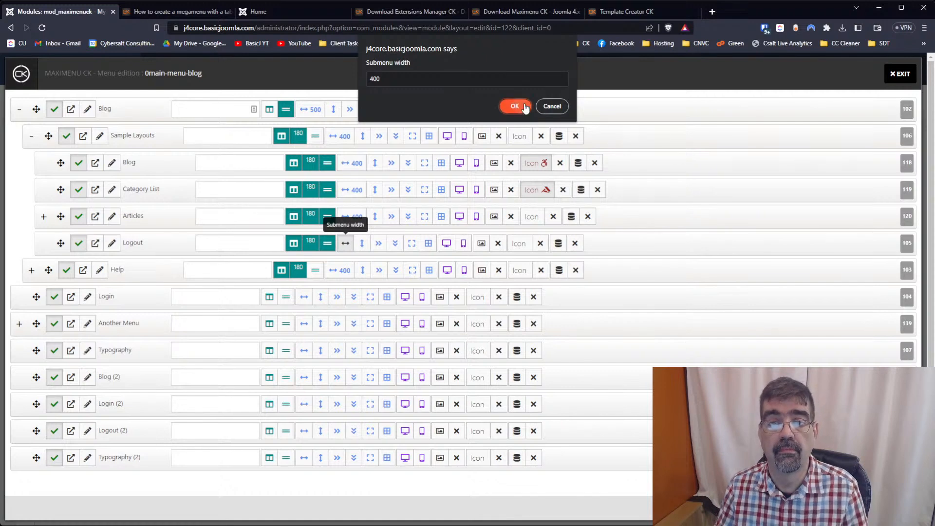
pyautogui.click(515, 106)
# Move the Home browser tab beside the module editor's tab, reload the Home page and check the Blog dropdown
pyautogui.click(155, 12)
pyautogui.moveTo(259, 12); pyautogui.dragTo(142, 9)
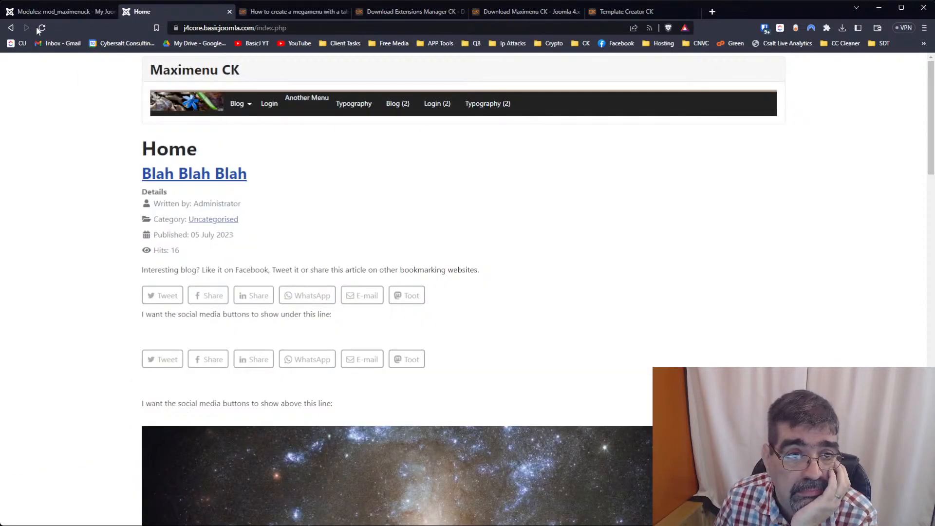
pyautogui.click(42, 28)
pyautogui.moveTo(236, 103)
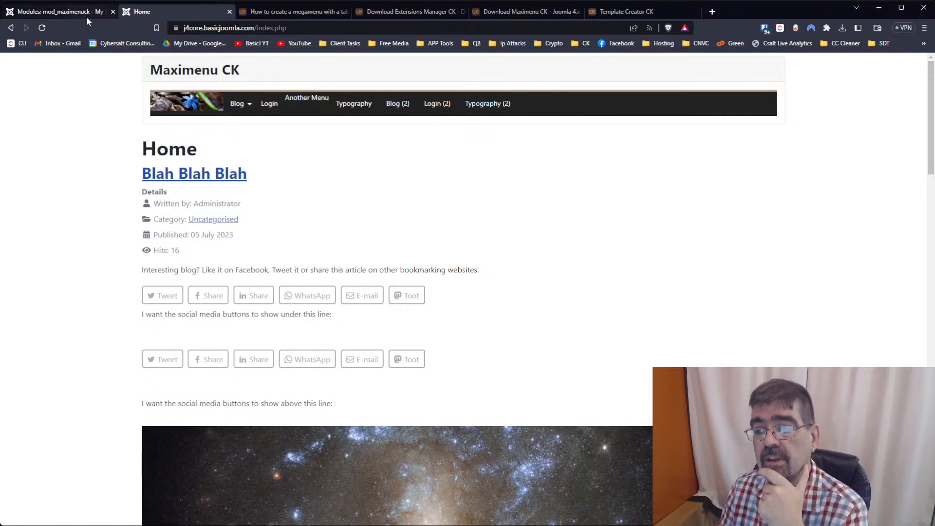
# Set the submenu width of the top-level Blog item to 800 in the menu editor and collapse Sample Layouts
pyautogui.click(38, 9)
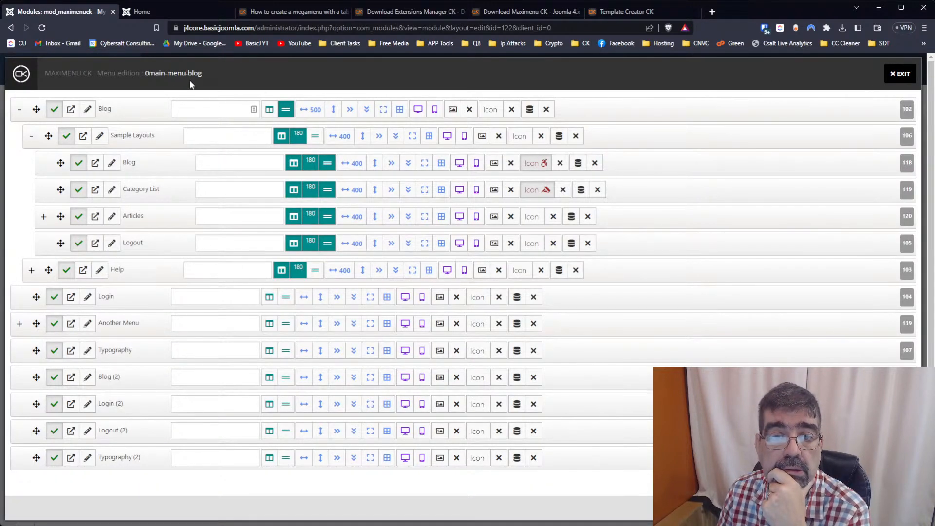
pyautogui.click(315, 110)
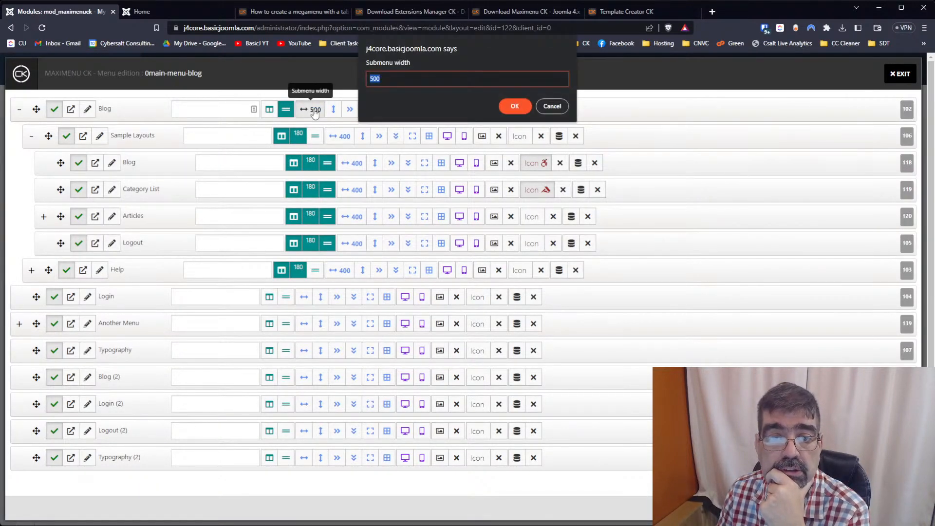
pyautogui.write('800')
pyautogui.press('Tab')
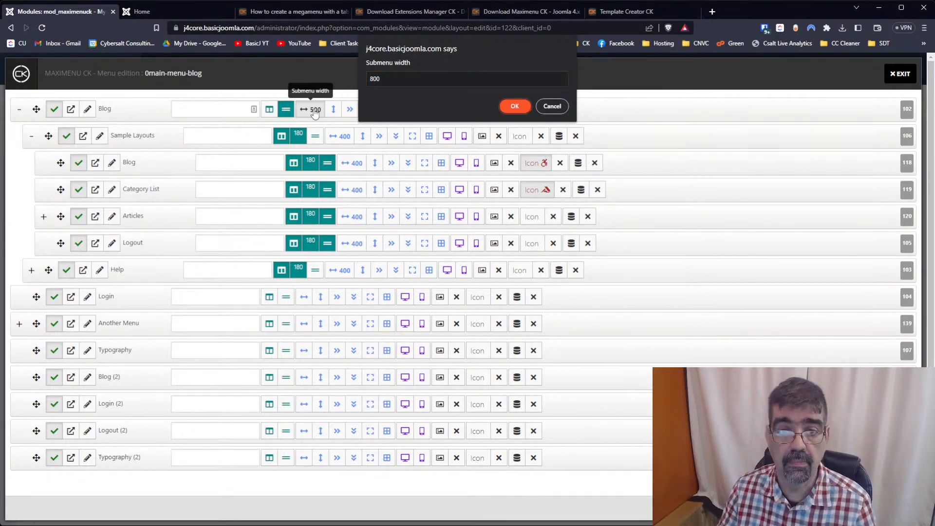
pyautogui.click(523, 106)
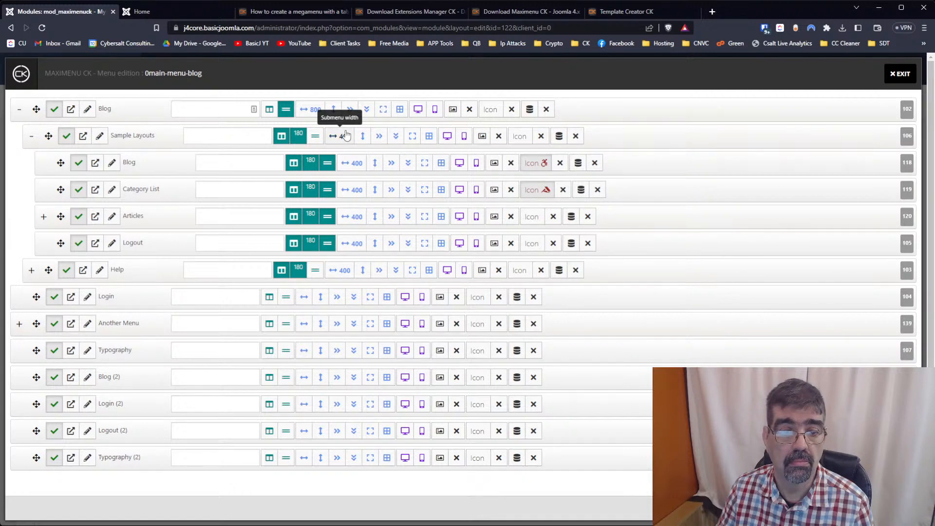
pyautogui.click(31, 137)
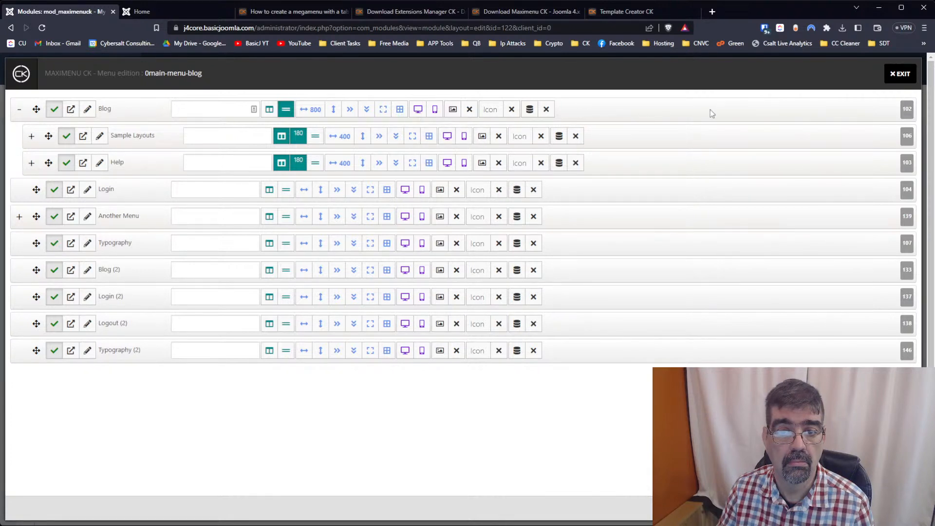
# Reload the Home page to check the Blog dropdown and compare it with the documentation's tab layout example
pyautogui.click(188, 9)
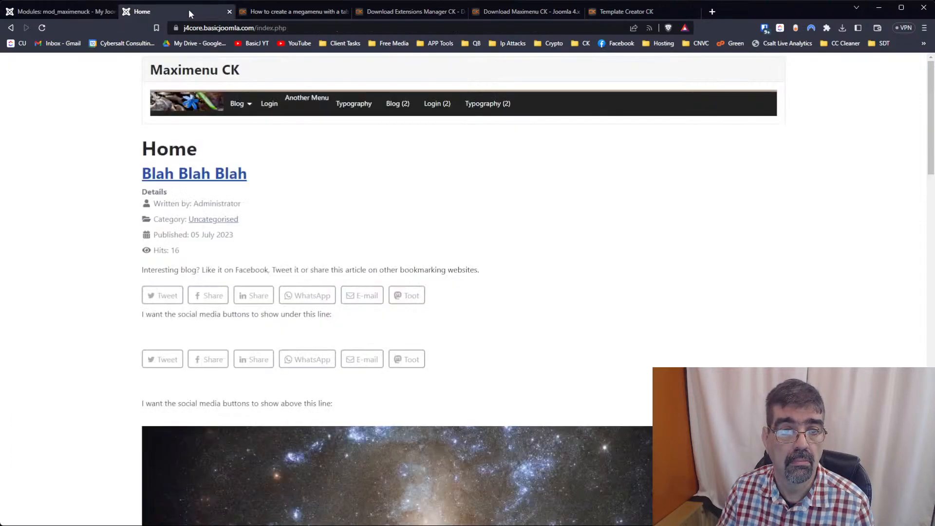
pyautogui.click(43, 28)
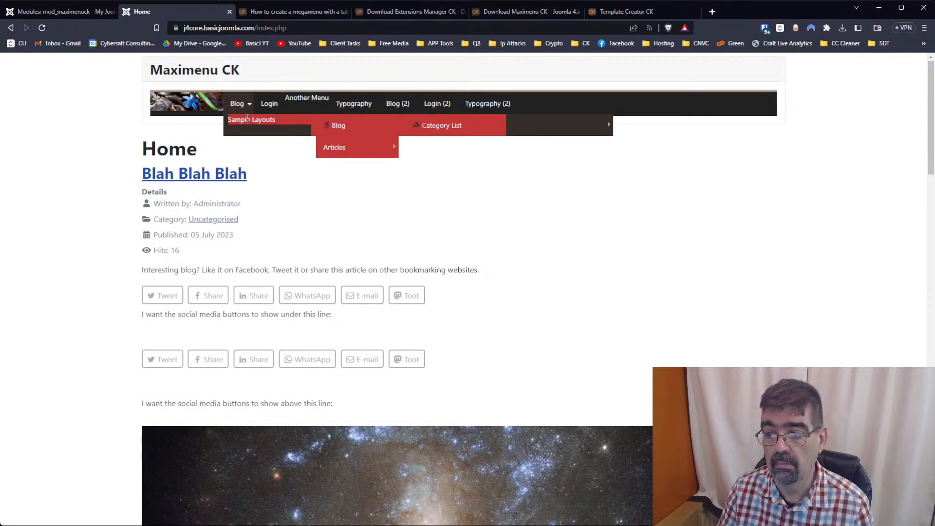
pyautogui.click(294, 12)
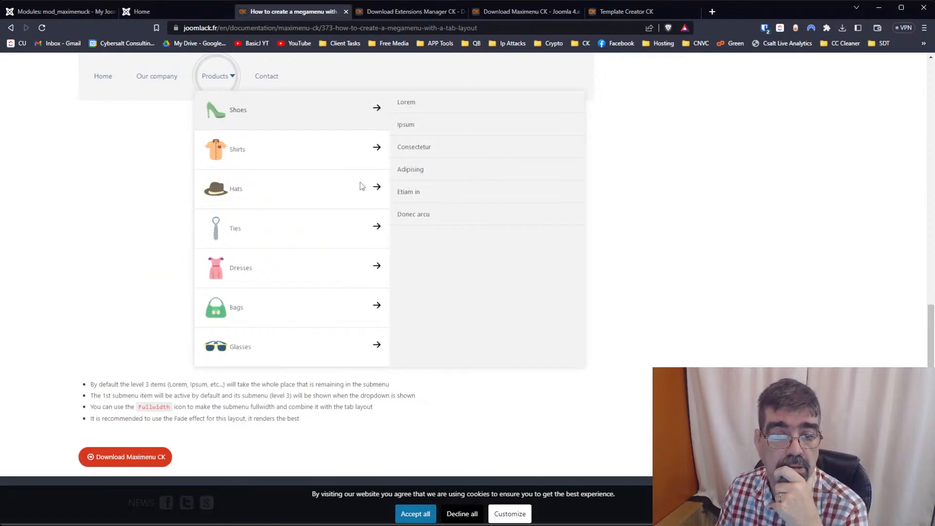
pyautogui.scroll(6, 352, 174)
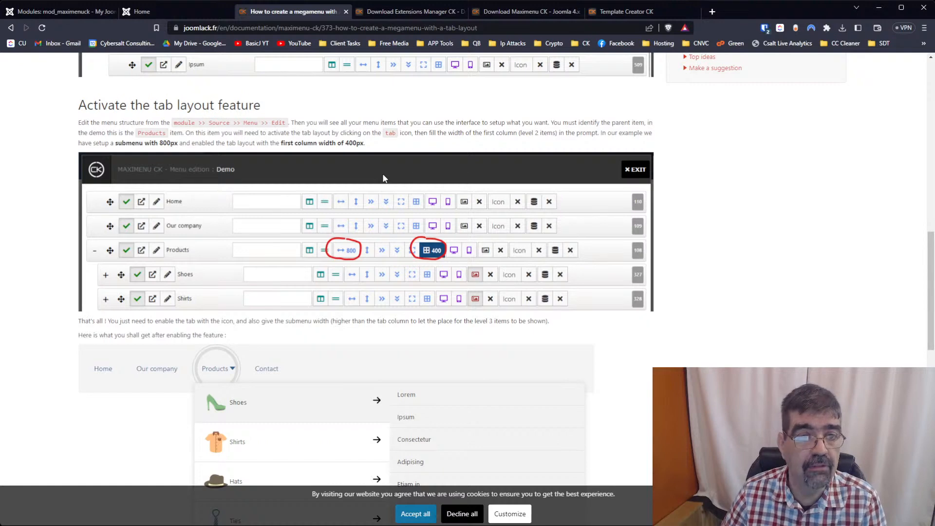
# Try to activate the tab layout on the top-level Blog item in the module's menu editor
pyautogui.click(49, 11)
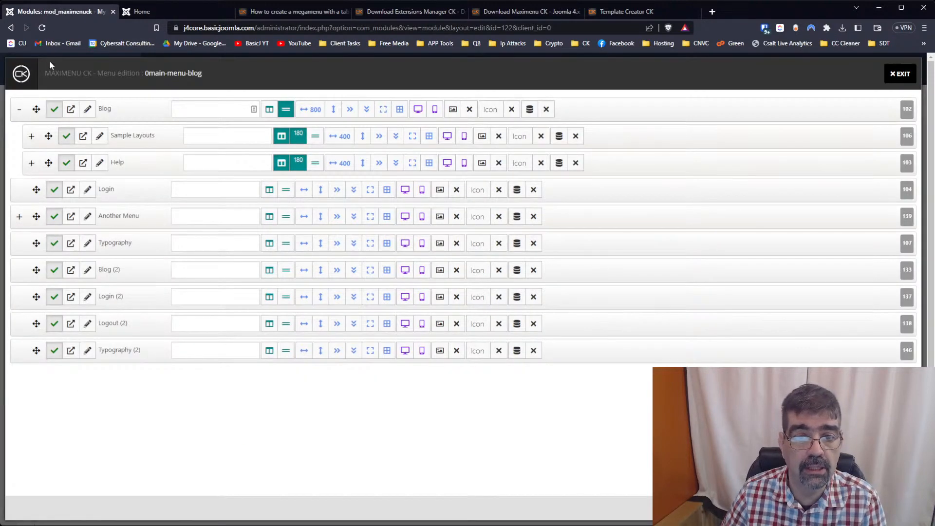
pyautogui.doubleClick(400, 110)
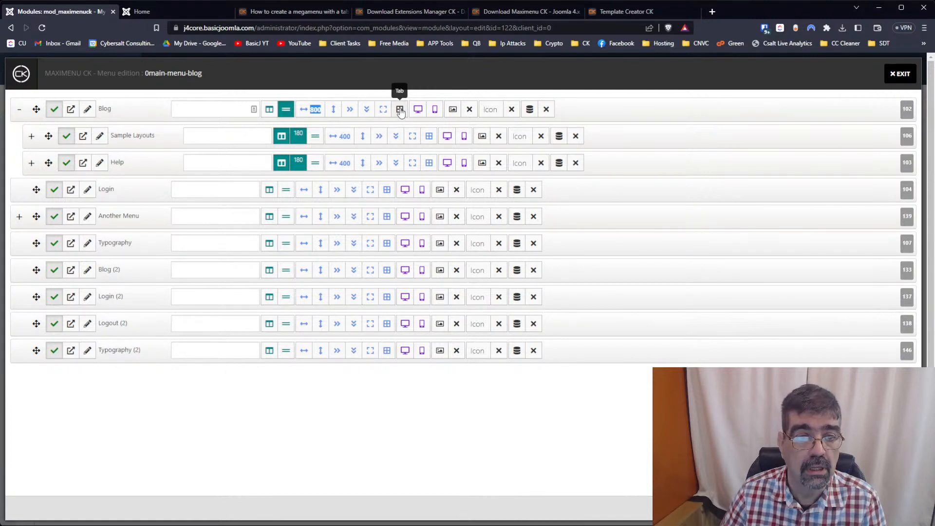
pyautogui.click(399, 110)
pyautogui.click(387, 111)
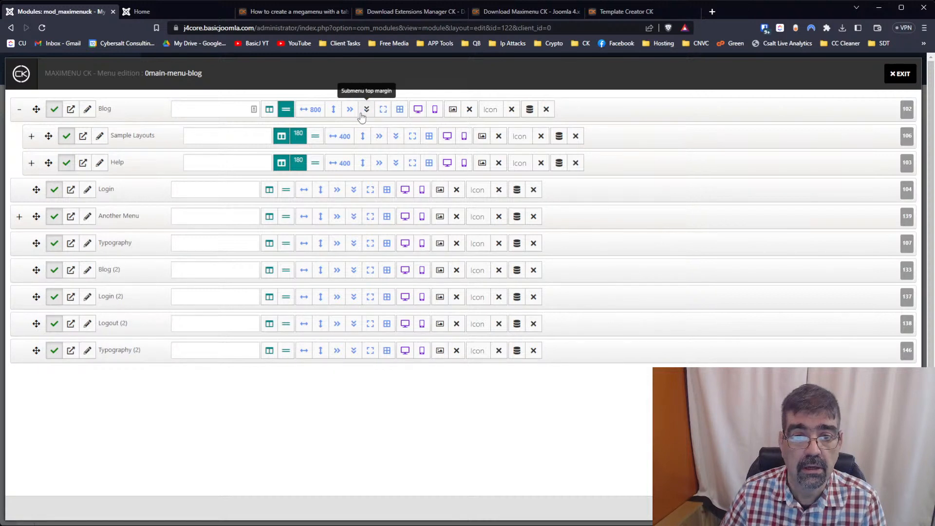
pyautogui.click(367, 109)
pyautogui.click(549, 107)
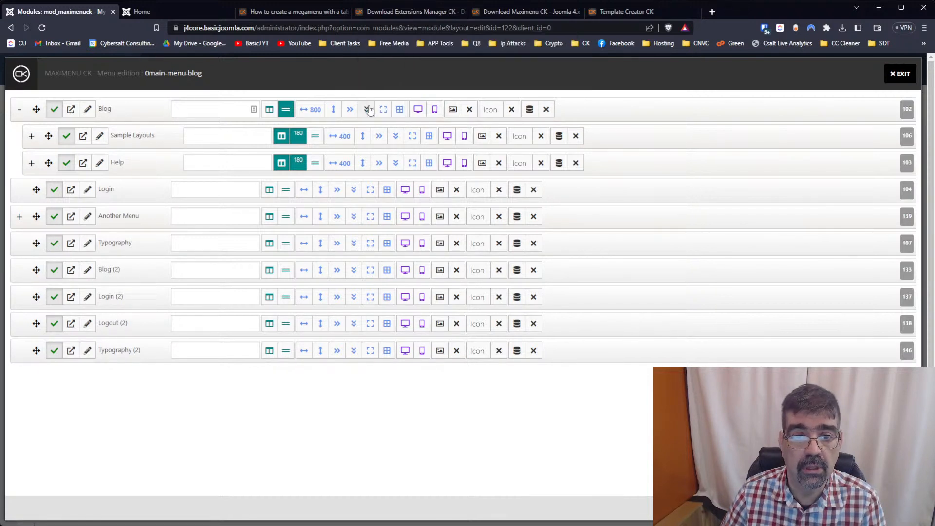
pyautogui.click(402, 112)
pyautogui.doubleClick(402, 113)
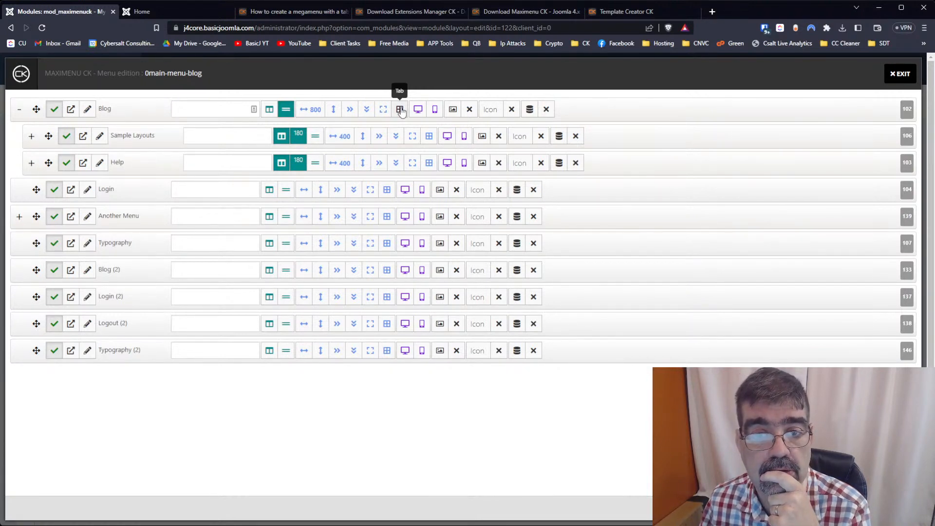
# Glance at the Home page menu, and review the documentation's menu structure and its section on activating the tab layout feature
pyautogui.click(165, 14)
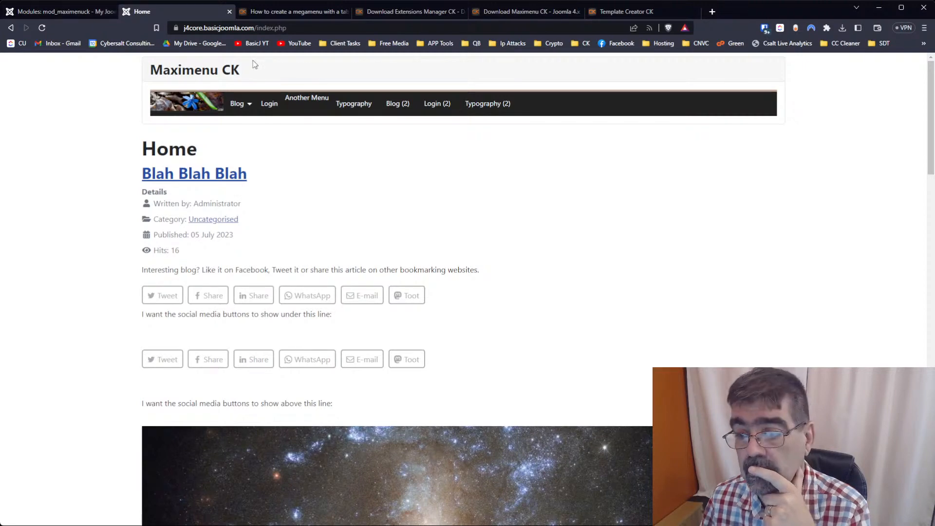
pyautogui.click(293, 11)
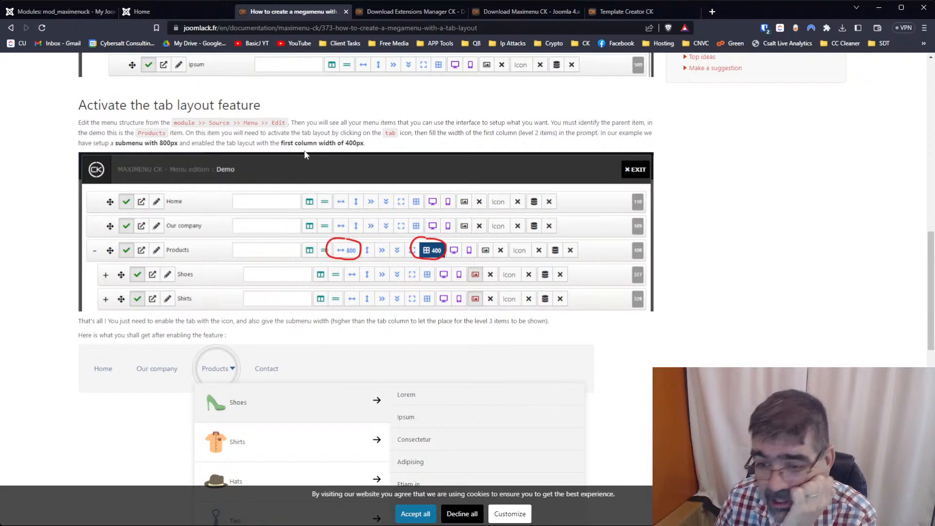
pyautogui.scroll(-3, 302, 177)
pyautogui.scroll(-1, 300, 173)
pyautogui.scroll(5, 300, 173)
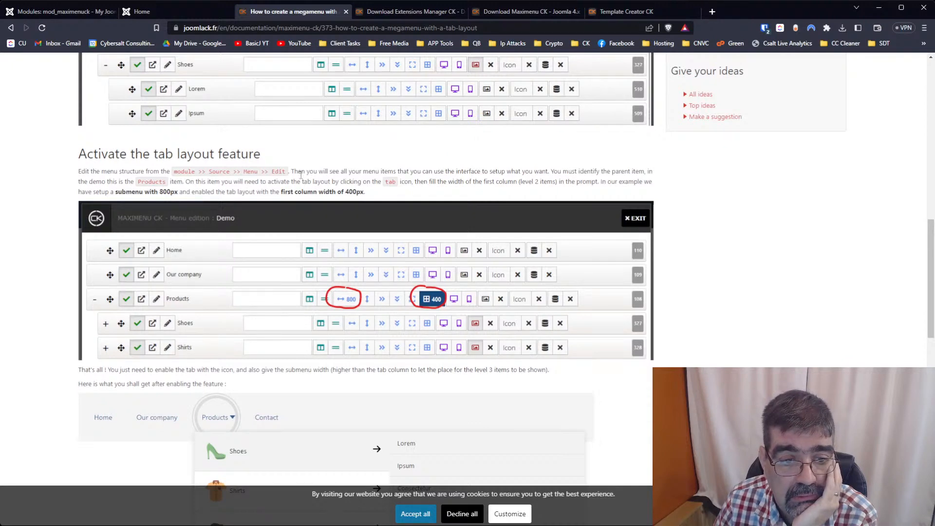
pyautogui.scroll(-5, 300, 174)
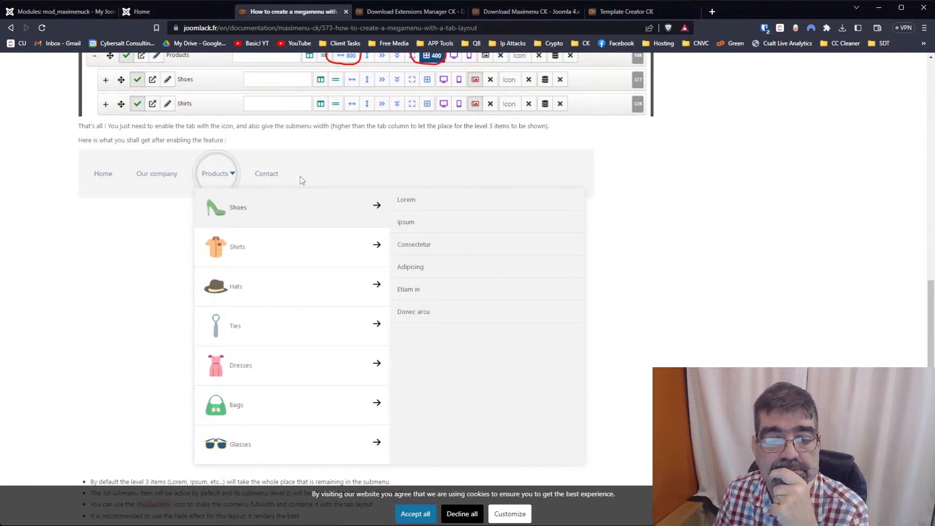
pyautogui.scroll(5, 299, 185)
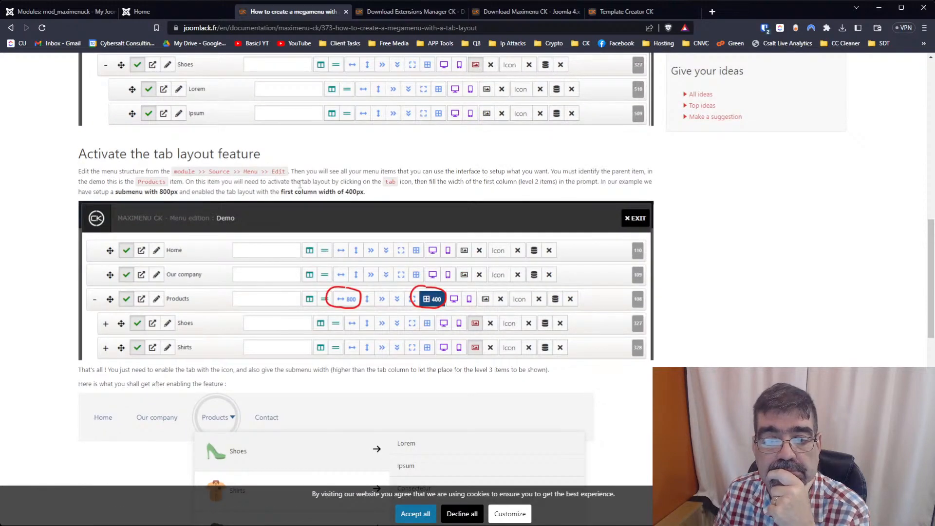
pyautogui.scroll(3, 301, 184)
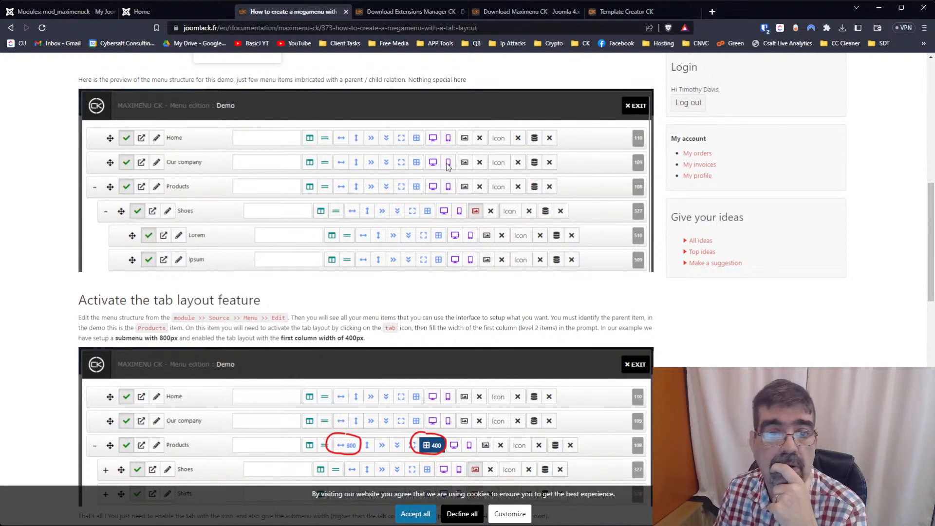
# Create a row on the Sample Layouts and Help items under Blog in the menu editor
pyautogui.click(49, 15)
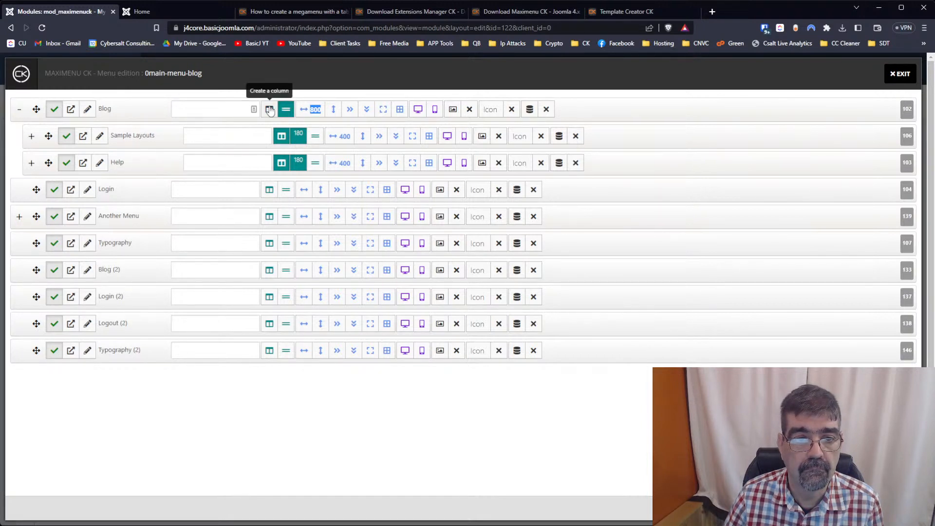
pyautogui.click(317, 139)
pyautogui.click(318, 163)
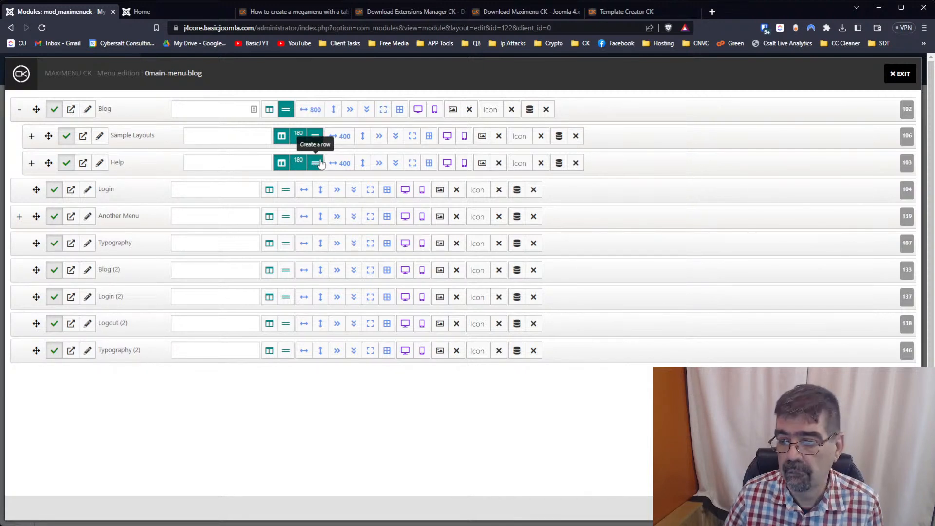
# Reload the Home page and check its Blog dropdown against the Sample Layouts child items expanded in the menu editor
pyautogui.click(180, 8)
pyautogui.click(41, 31)
pyautogui.moveTo(234, 107)
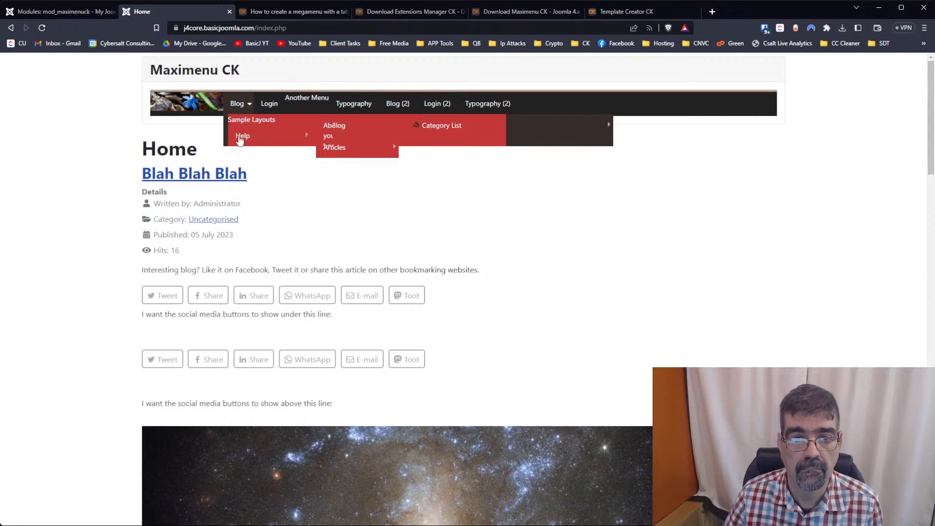
pyautogui.moveTo(242, 138)
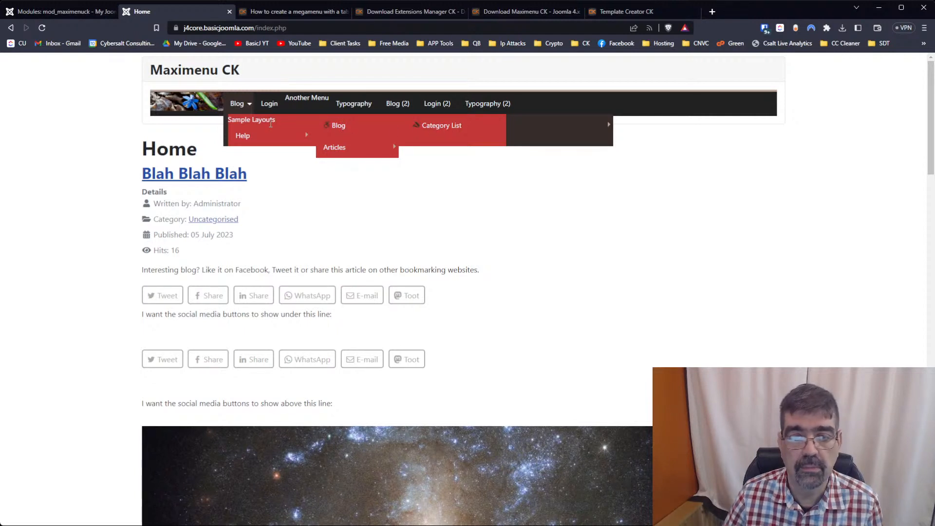
pyautogui.click(68, 14)
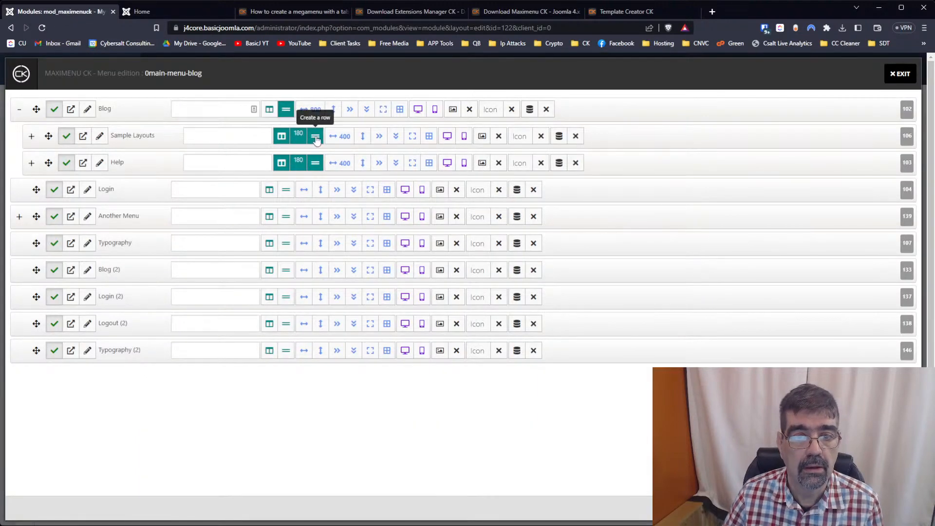
pyautogui.click(32, 139)
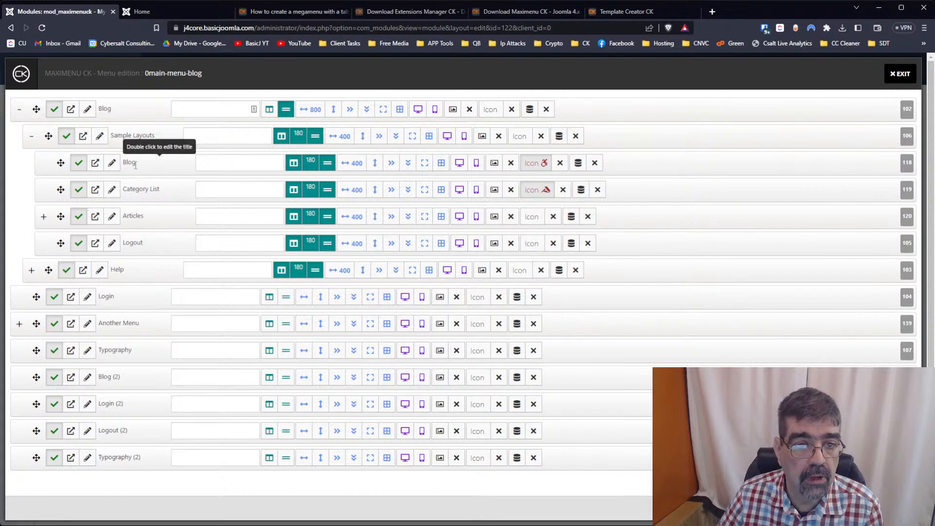
pyautogui.click(151, 10)
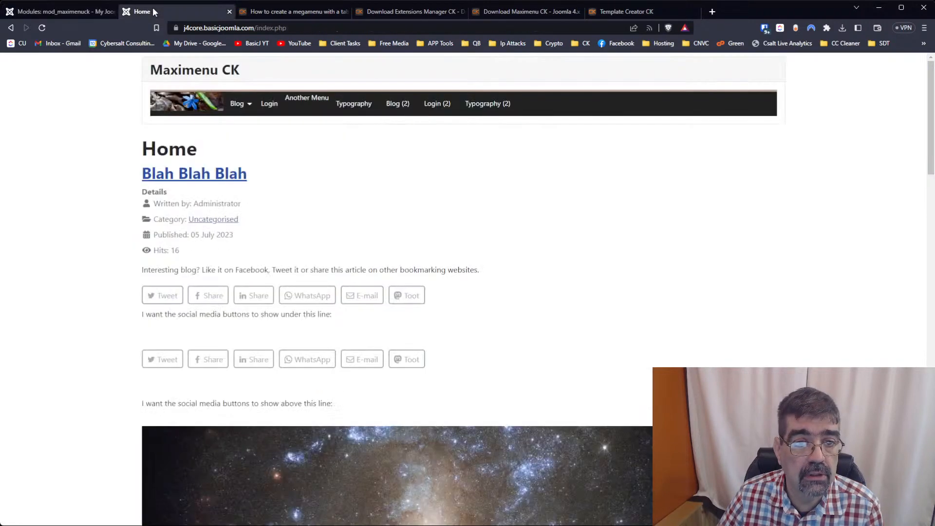
pyautogui.moveTo(235, 109)
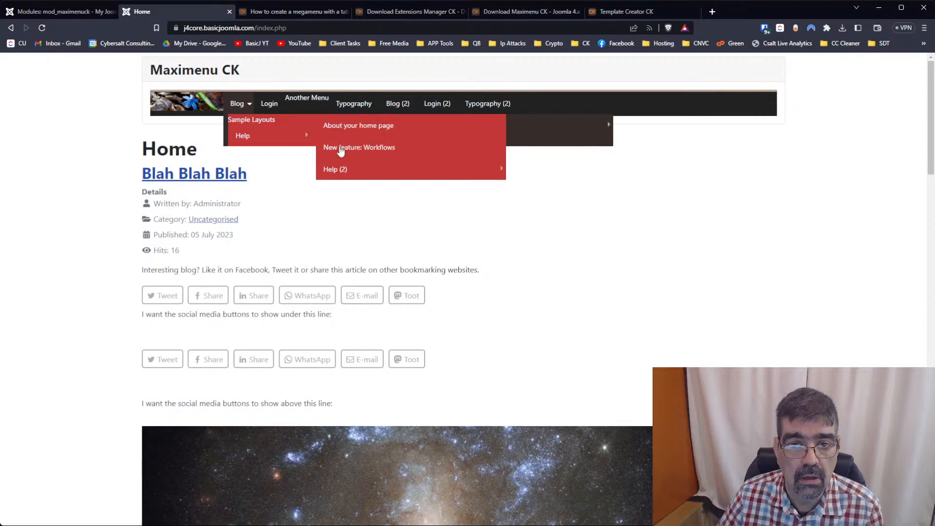
# Move Articles out of Sample Layouts to become the first item directly under Blog, and inspect its child items
pyautogui.click(55, 14)
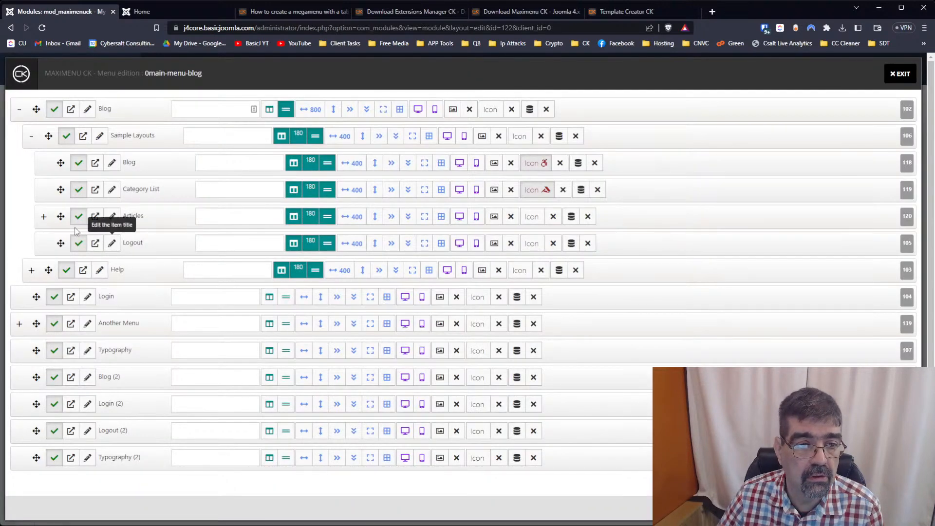
pyautogui.moveTo(60, 218); pyautogui.dragTo(48, 131)
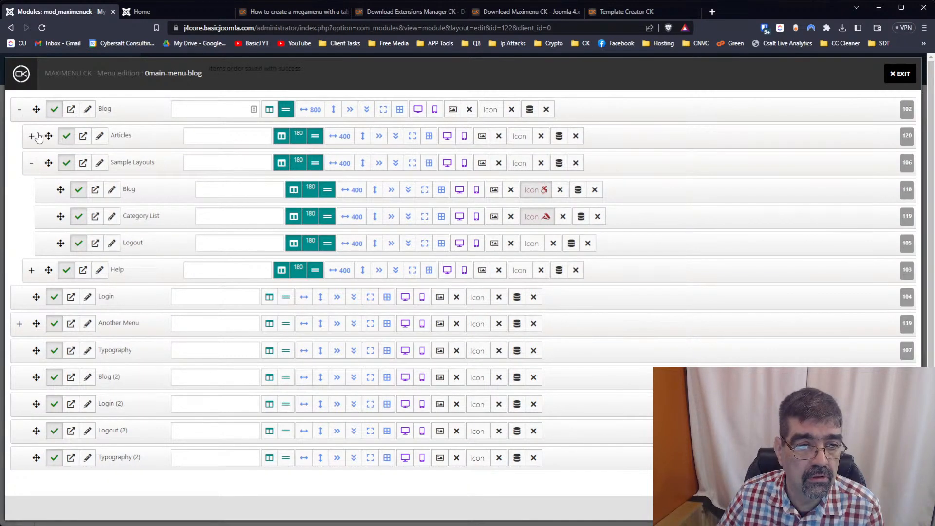
pyautogui.click(32, 137)
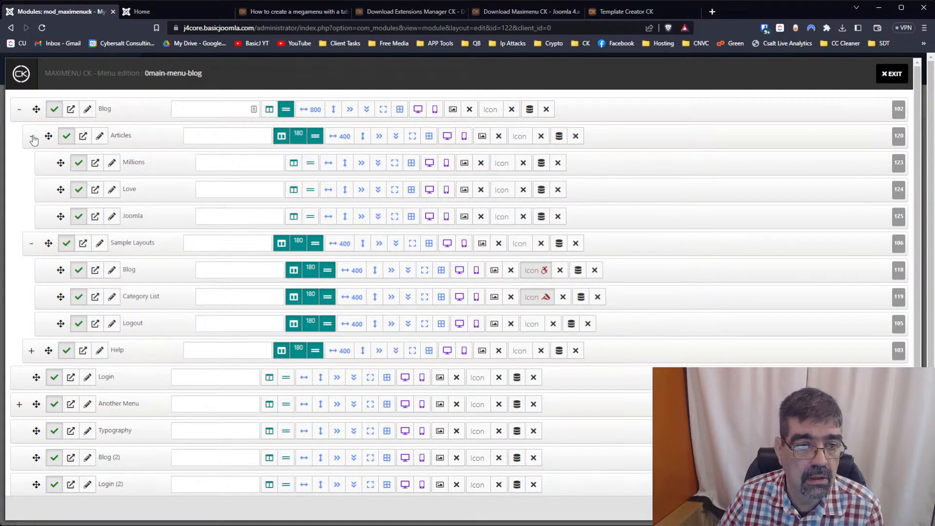
pyautogui.click(32, 138)
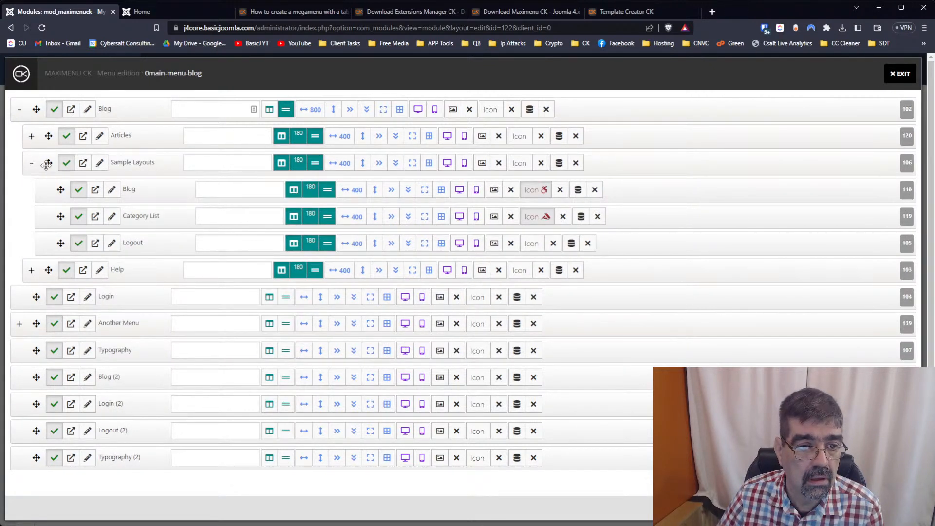
# Move Sample Layouts with its children to the root level just after Login, and reload the Home page
pyautogui.moveTo(47, 164); pyautogui.dragTo(17, 309)
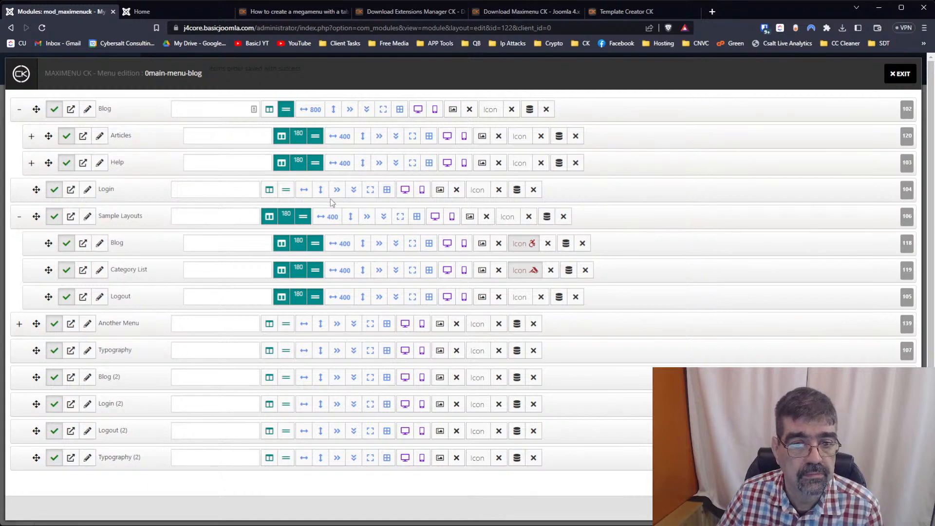
pyautogui.click(161, 14)
pyautogui.click(40, 29)
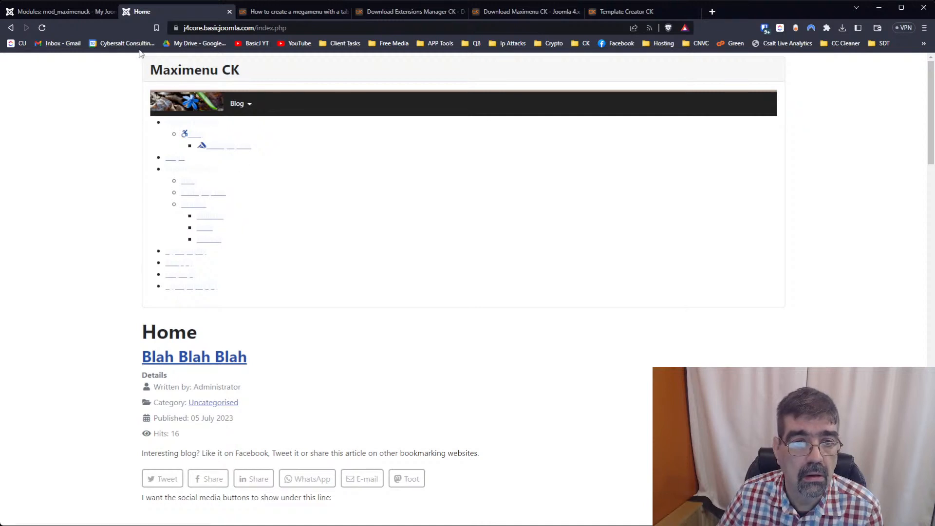
# Remove the column from the root-level Sample Layouts item, and check the menu on the reloaded Home page
pyautogui.click(74, 13)
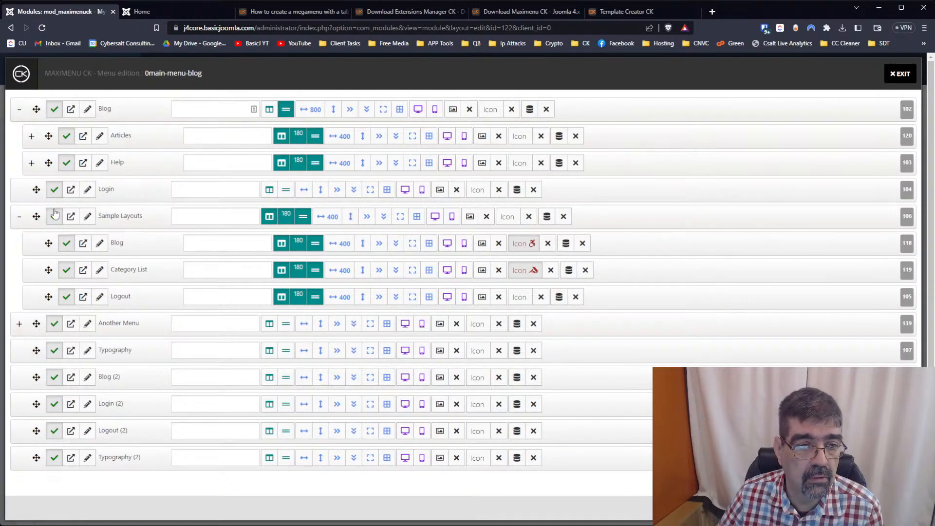
pyautogui.click(265, 218)
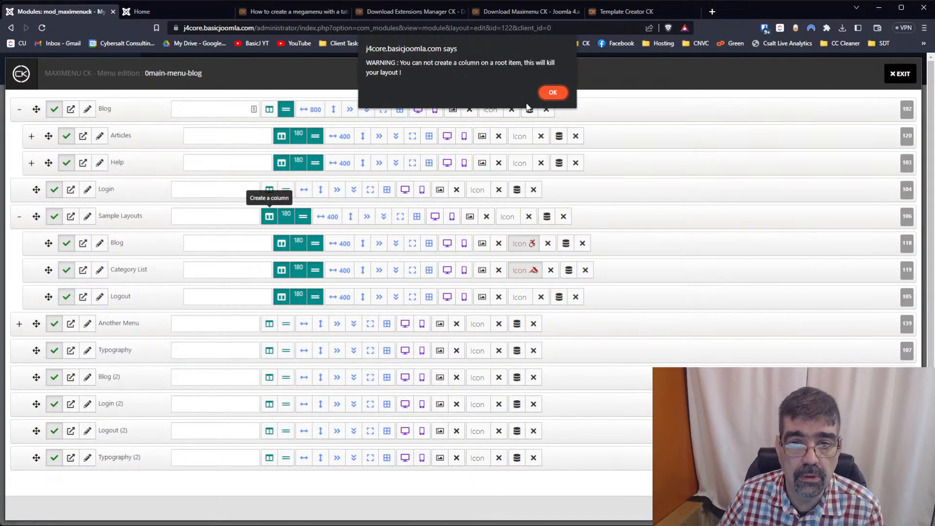
pyautogui.click(546, 90)
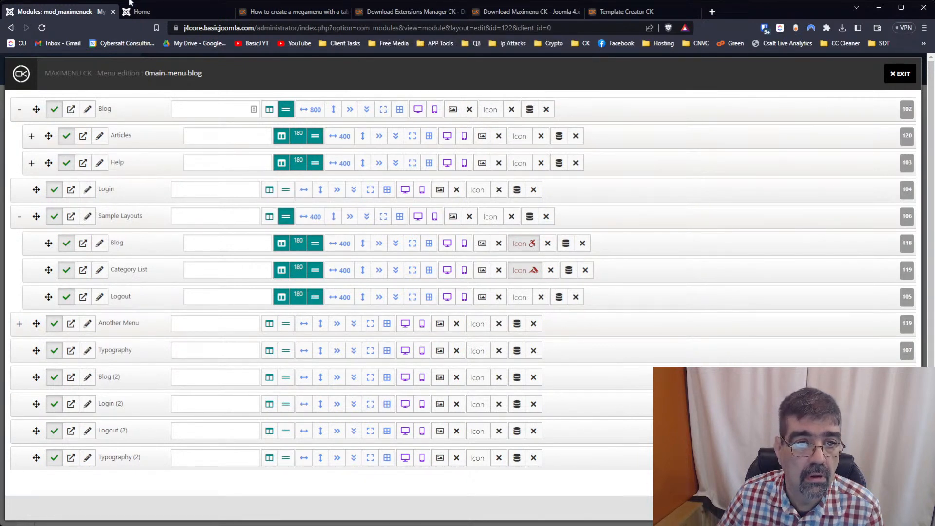
pyautogui.click(141, 11)
pyautogui.click(42, 27)
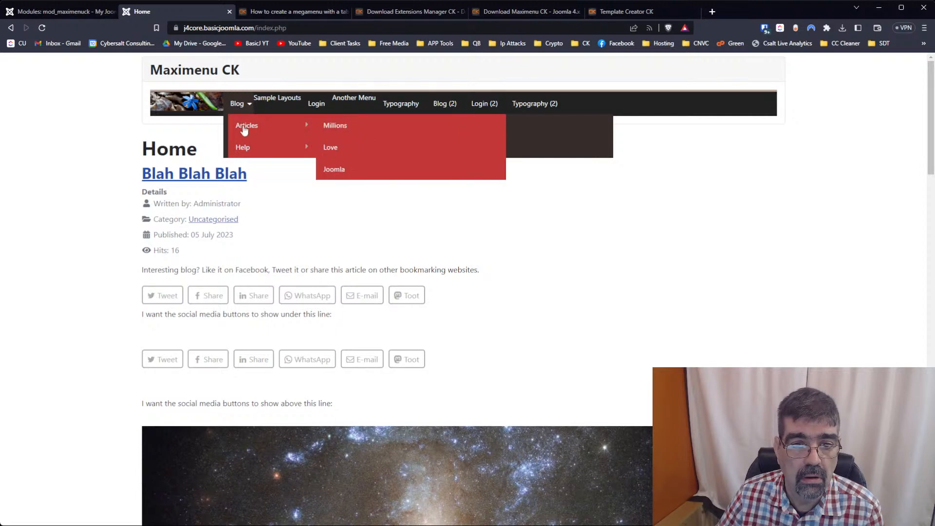
# Remove the columns and rows from Blog, Category List and Logout under Sample Layouts, and the row from Sample Layouts
pyautogui.click(51, 12)
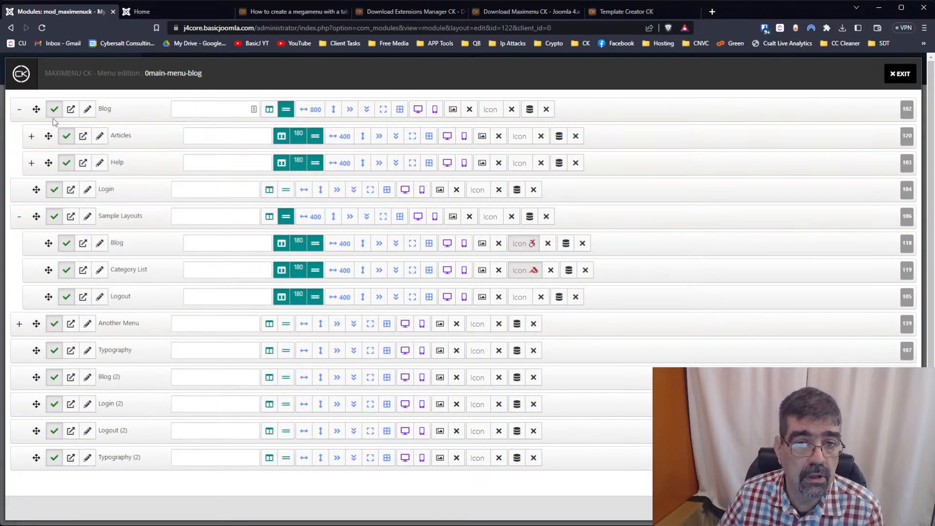
pyautogui.click(281, 243)
pyautogui.click(281, 270)
pyautogui.click(282, 296)
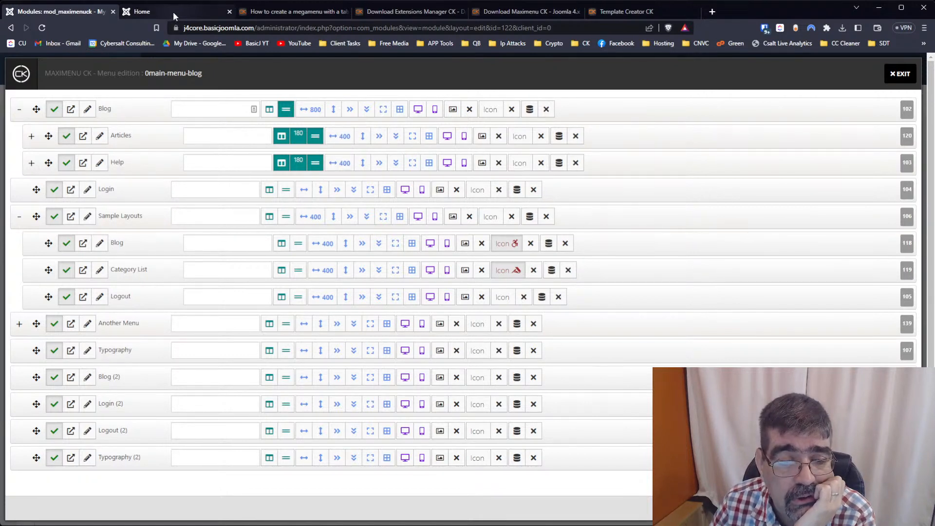
# Exit the menu editor, save and close the Maximenu CK module, and review the item hierarchy of Main Menu Blog
pyautogui.click(900, 73)
pyautogui.click(104, 103)
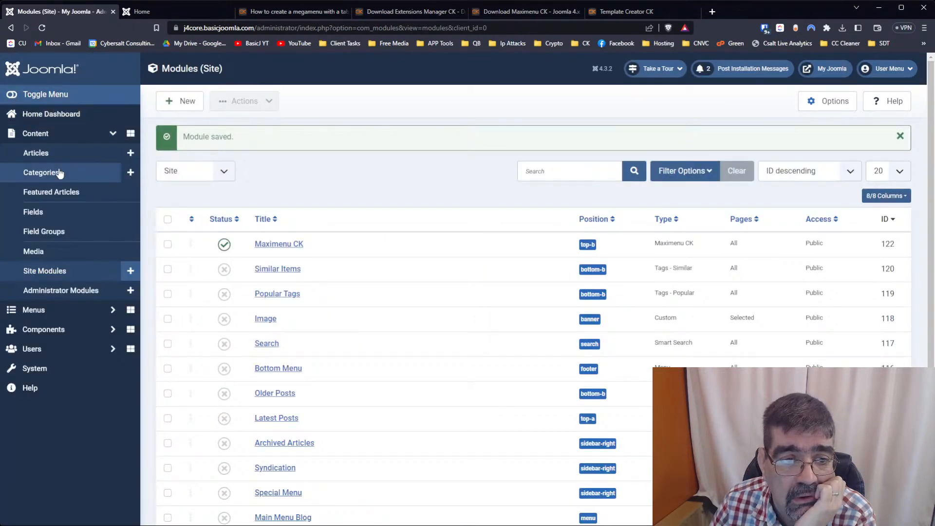
pyautogui.click(34, 310)
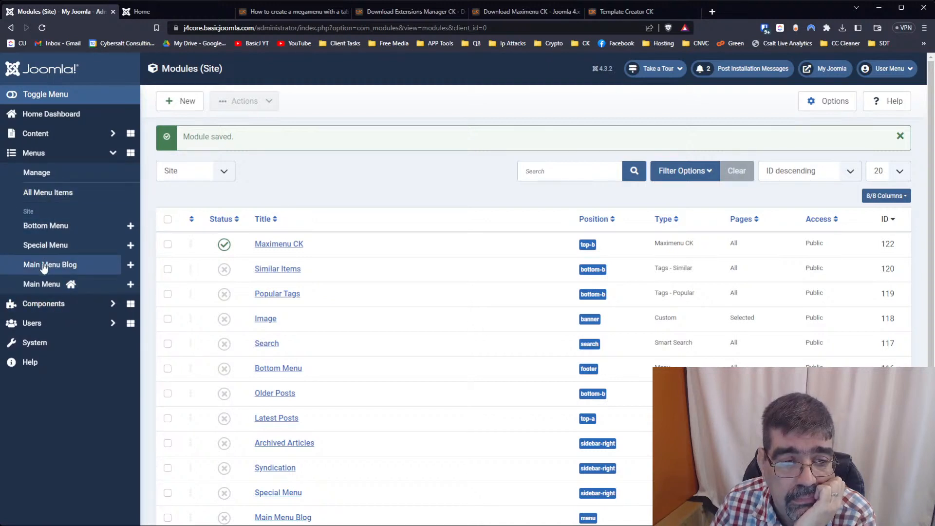
pyautogui.click(44, 266)
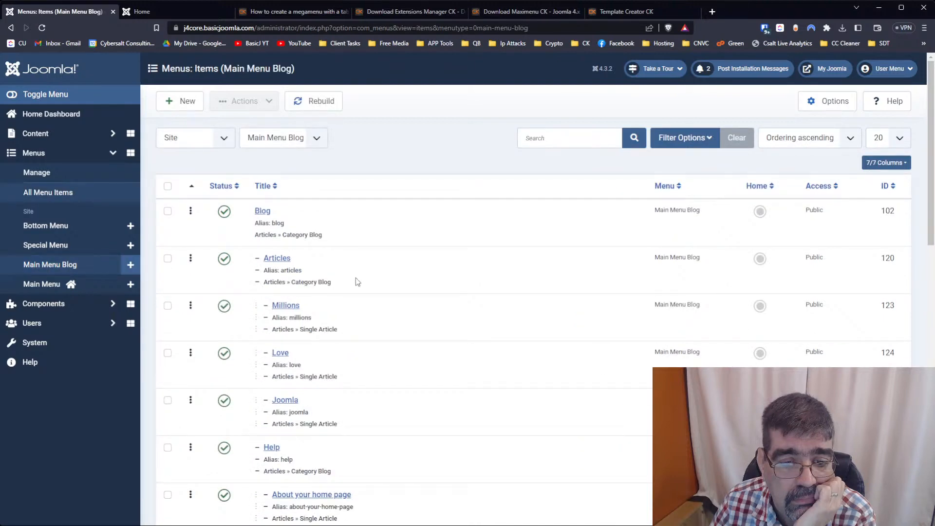
pyautogui.scroll(-8, 356, 279)
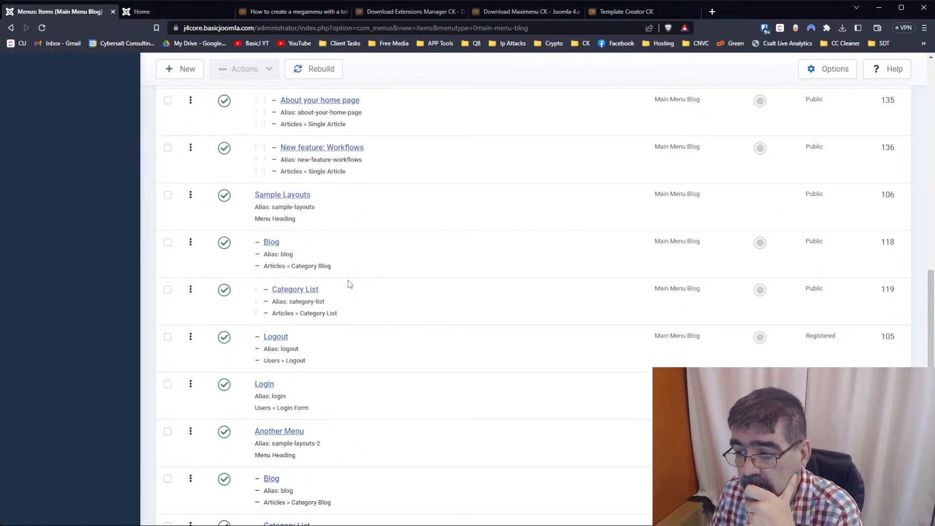
pyautogui.scroll(10, 348, 279)
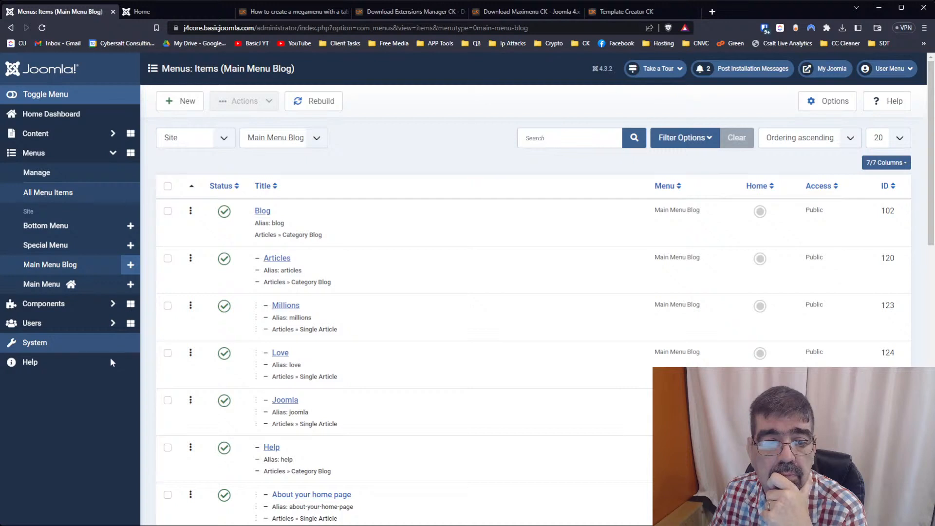
# Open the Maximenu CK site module in a second browser tab and launch its menu editor for 0main-menu-blog
pyautogui.middleClick(73, 342)
pyautogui.click(167, 11)
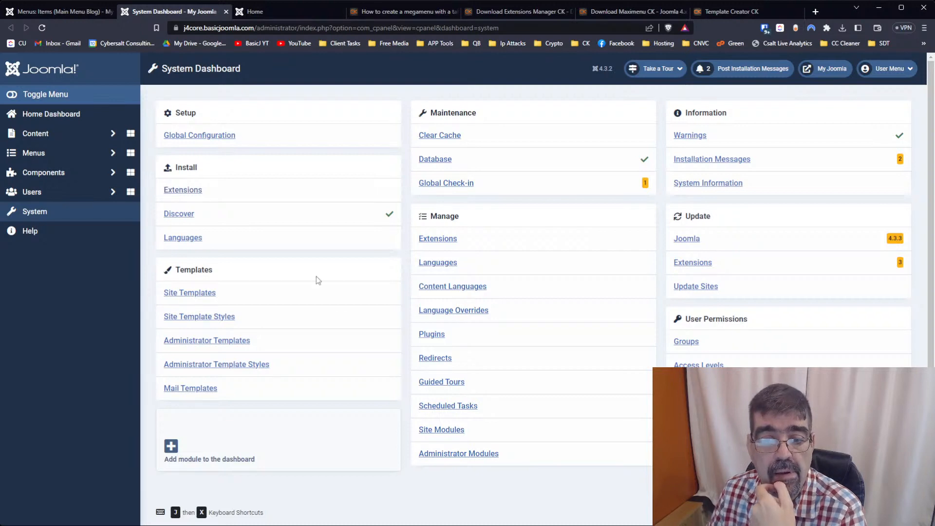
pyautogui.click(449, 430)
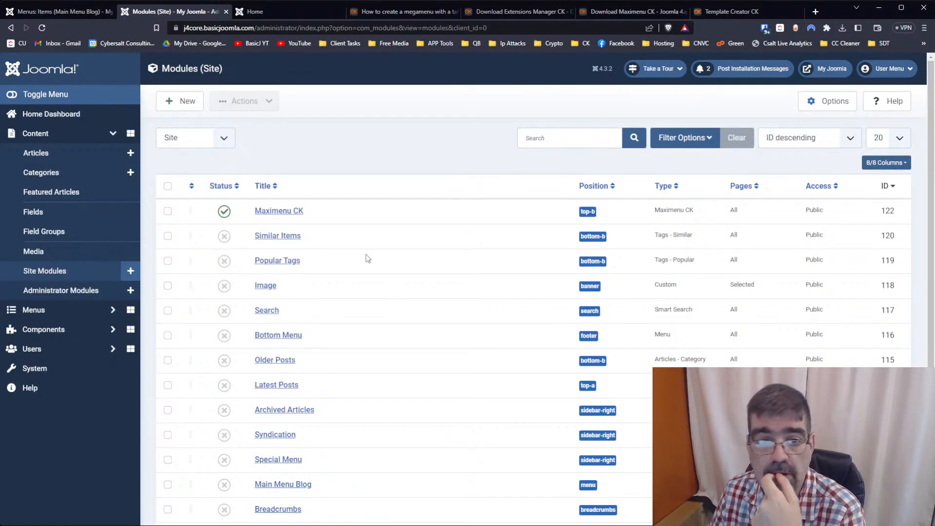
pyautogui.click(282, 216)
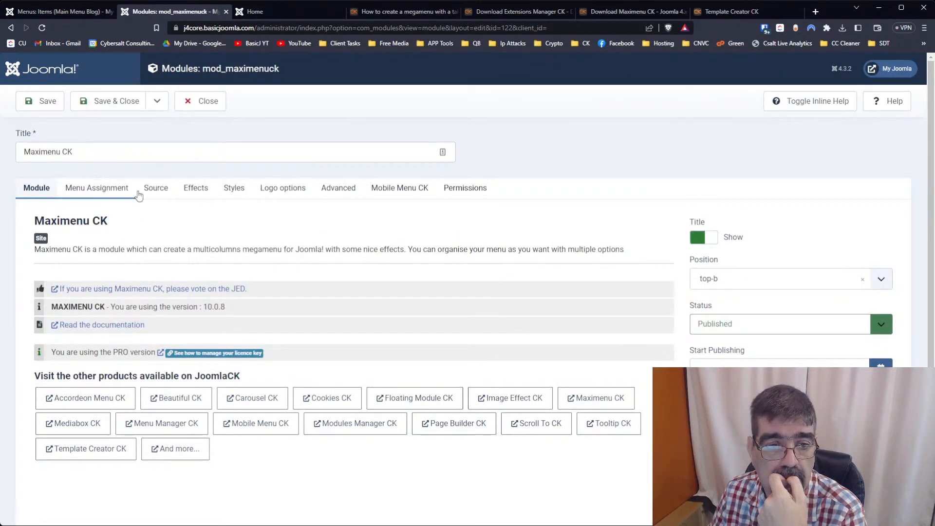
pyautogui.click(156, 188)
pyautogui.click(313, 331)
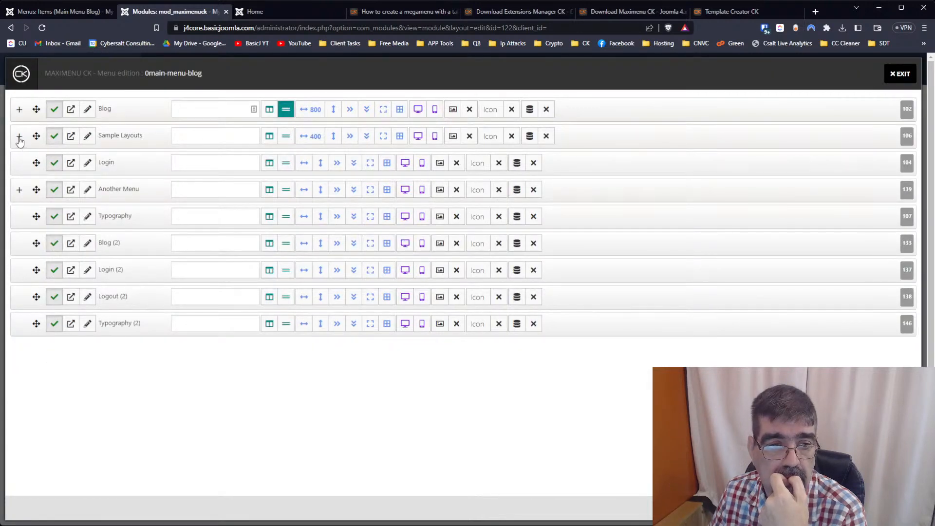
# Move Typography (2) to the root level directly after Sample Layouts, and inspect the child items of Sample Layouts
pyautogui.click(19, 136)
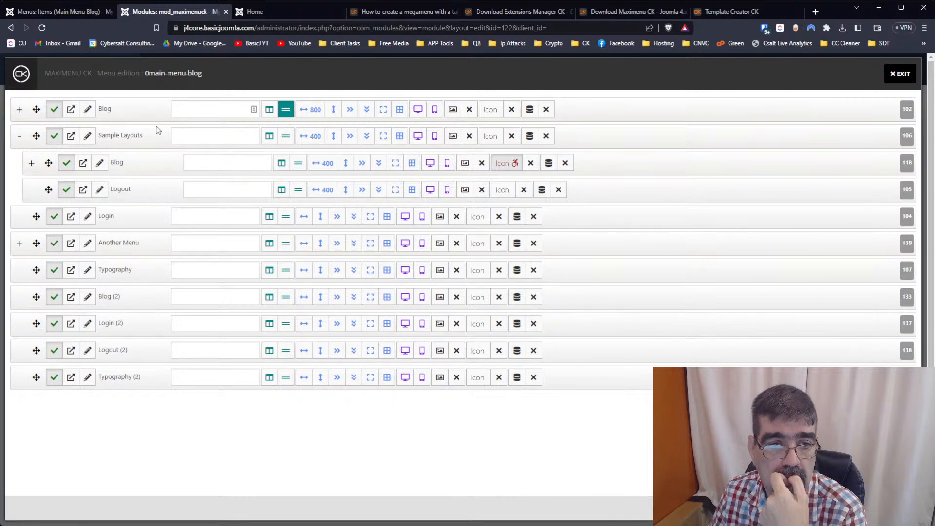
pyautogui.click(18, 139)
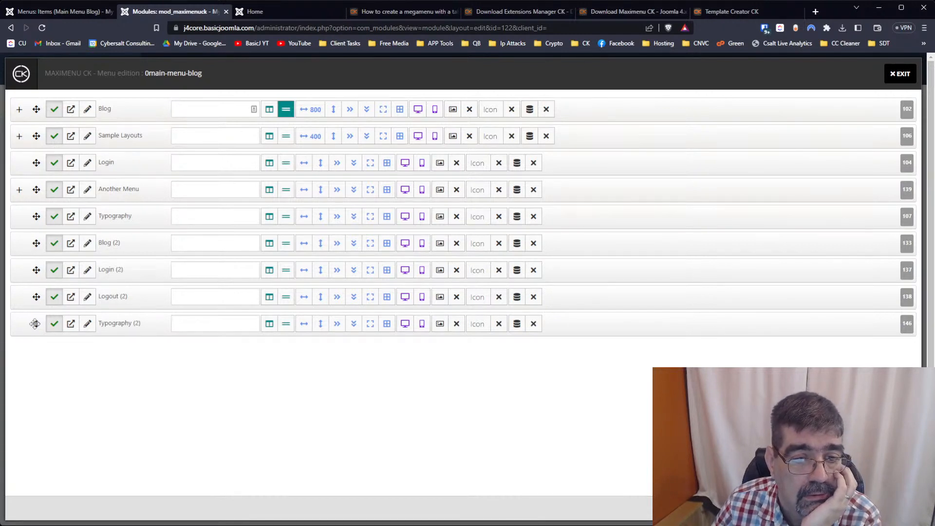
pyautogui.moveTo(34, 324); pyautogui.dragTo(21, 157)
pyautogui.moveTo(119, 159); pyautogui.dragTo(181, 162)
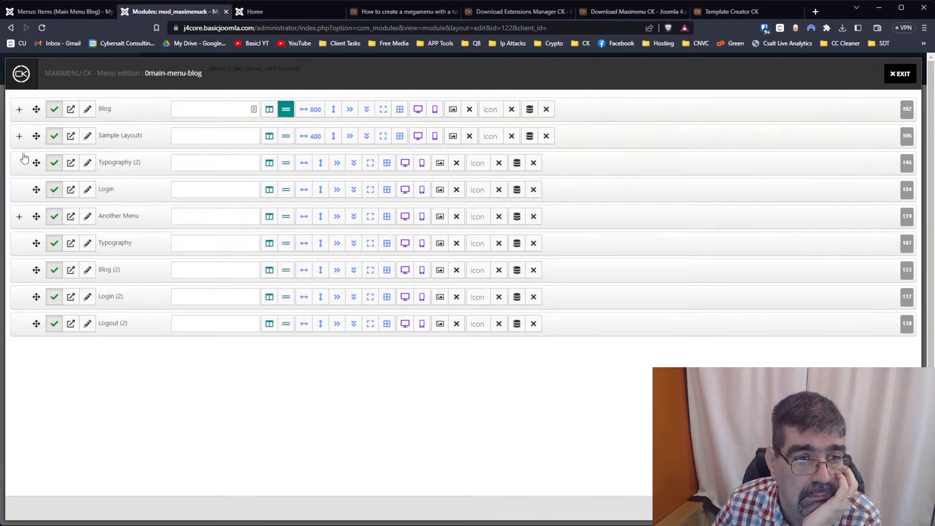
pyautogui.click(20, 137)
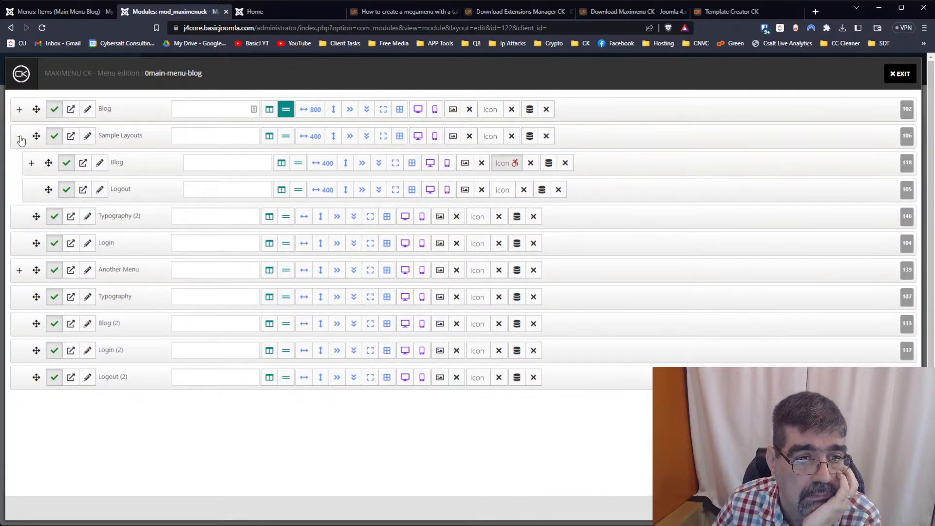
pyautogui.click(20, 138)
pyautogui.moveTo(36, 135); pyautogui.dragTo(131, 157)
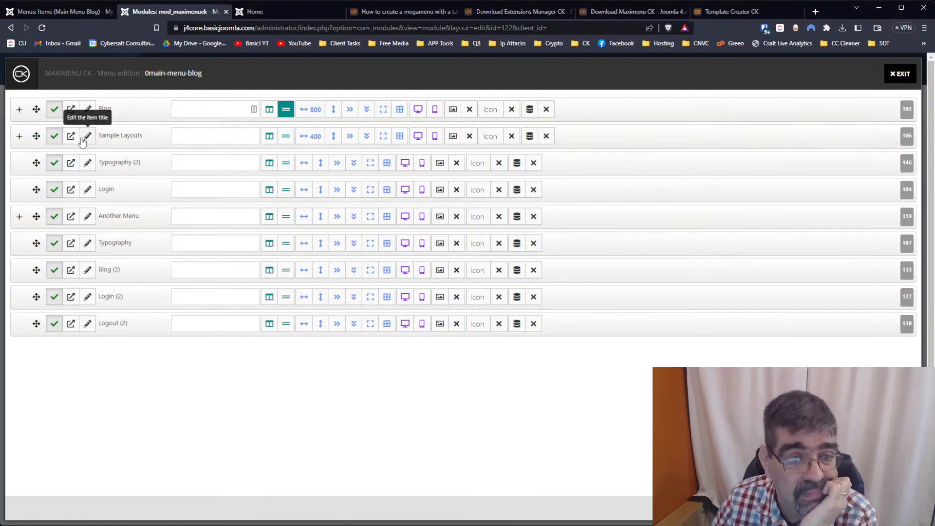
# Create a row on Articles under Blog, and check the Articles and Help submenus on the reloaded Home page
pyautogui.click(20, 110)
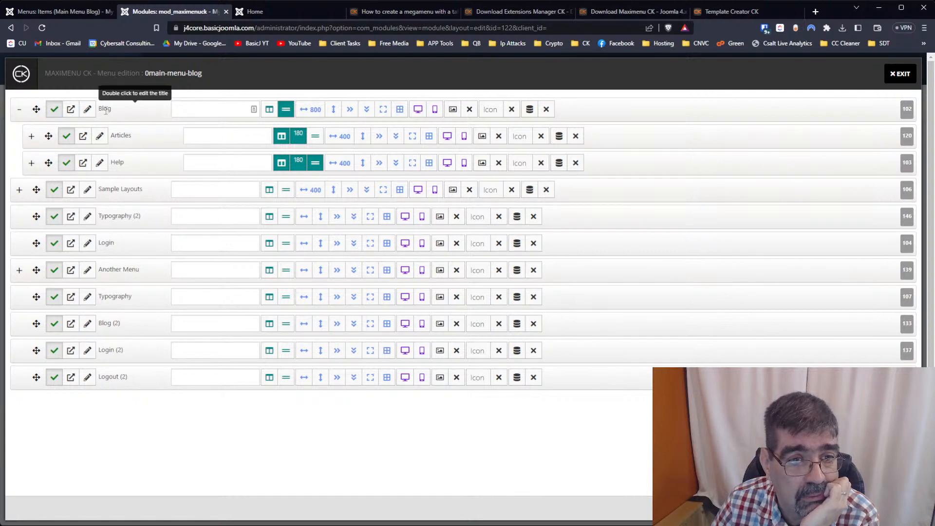
pyautogui.click(316, 135)
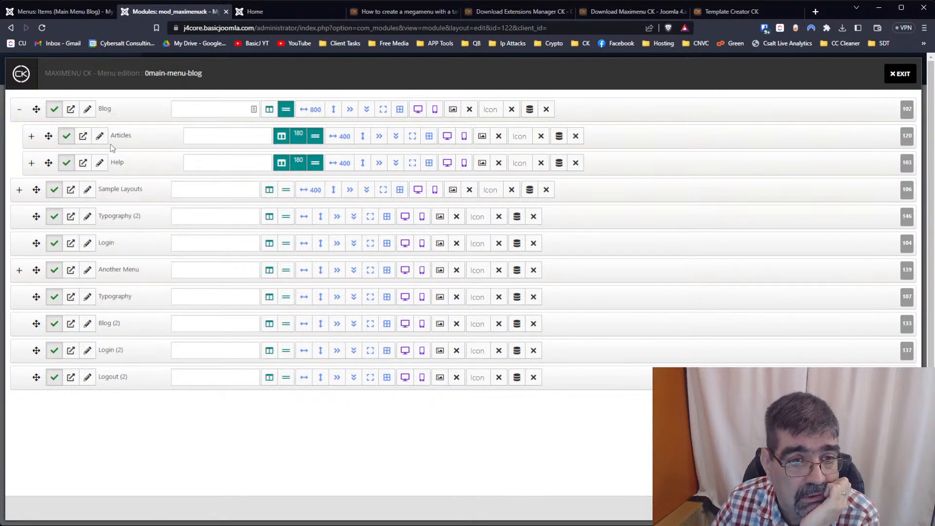
pyautogui.click(250, 13)
pyautogui.click(39, 29)
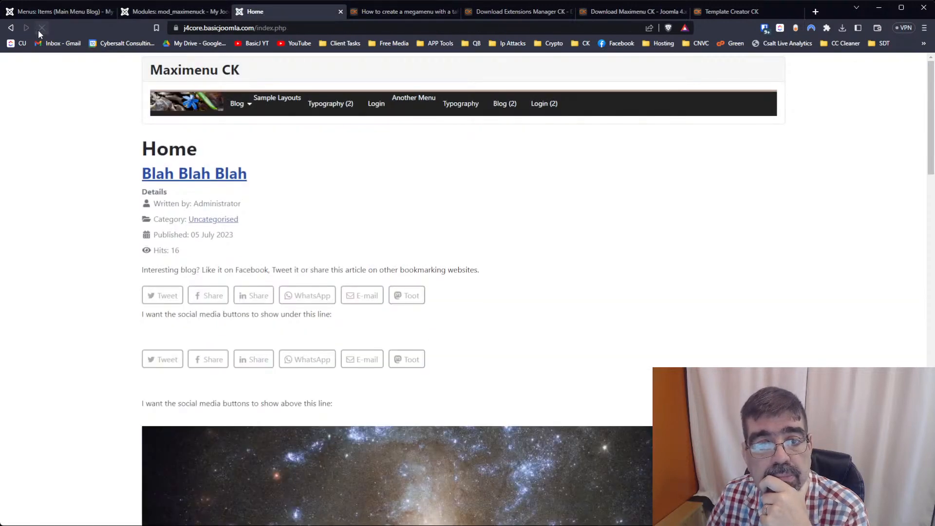
pyautogui.moveTo(243, 106)
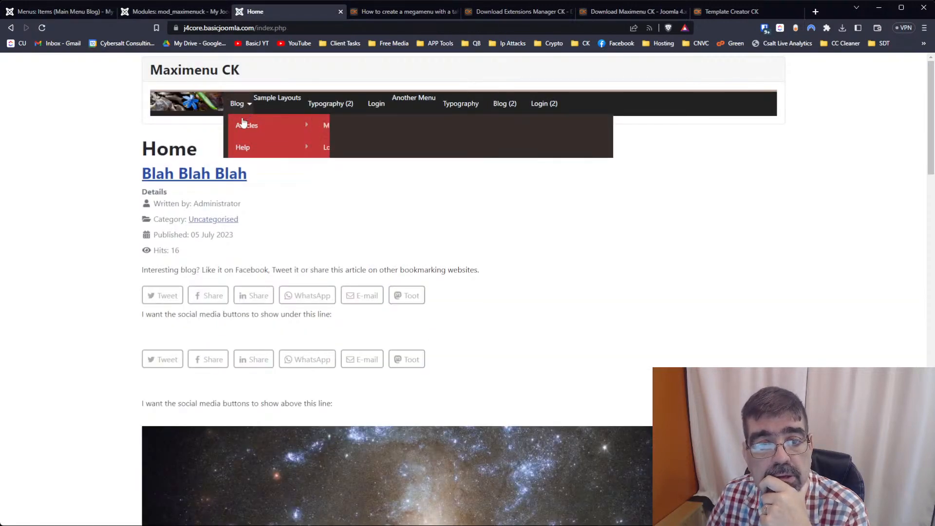
pyautogui.moveTo(243, 125)
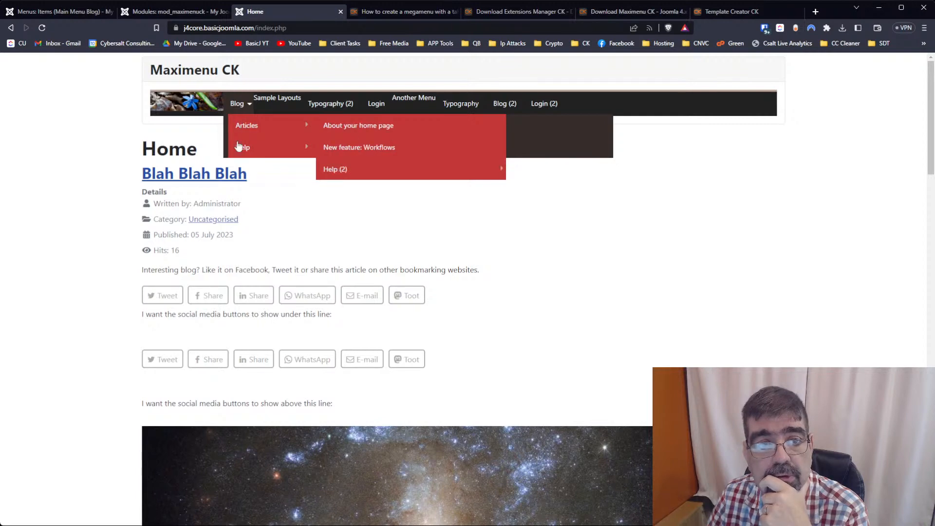
# Move Millions, Joomla and Love out of Articles to the level directly under Blog, ordered Love, Joomla, Millions after Articles
pyautogui.click(67, 13)
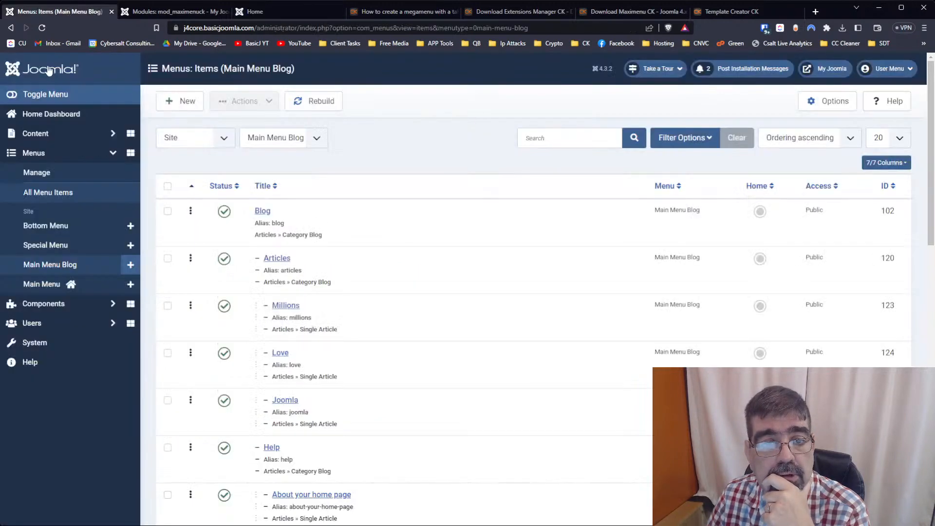
pyautogui.click(139, 13)
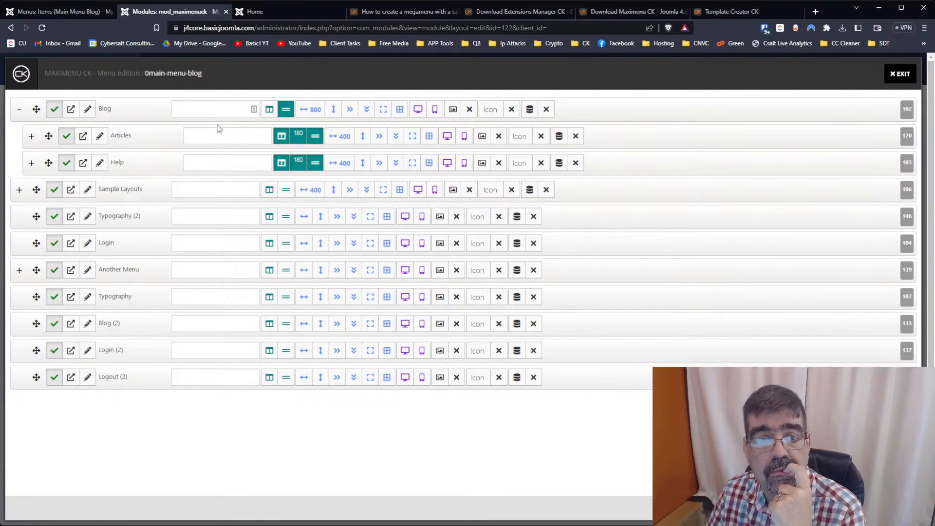
pyautogui.click(31, 138)
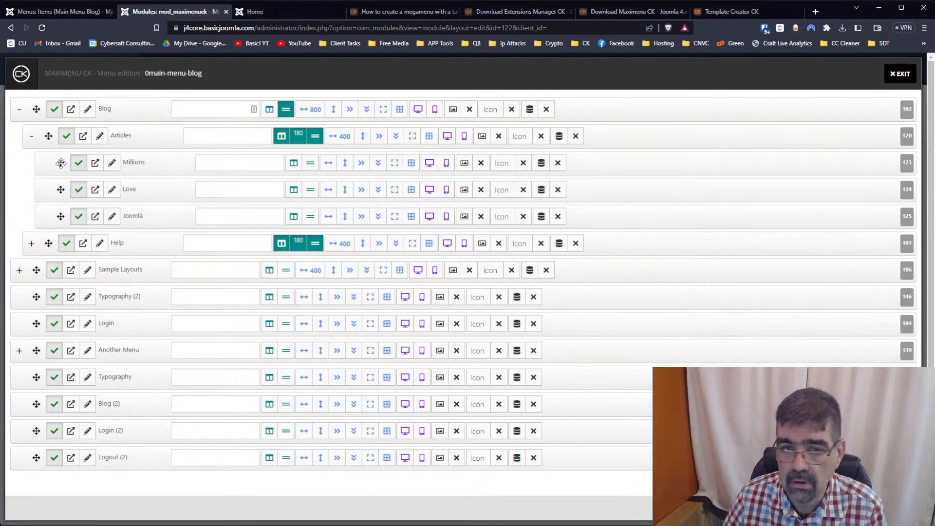
pyautogui.moveTo(61, 162); pyautogui.dragTo(35, 220)
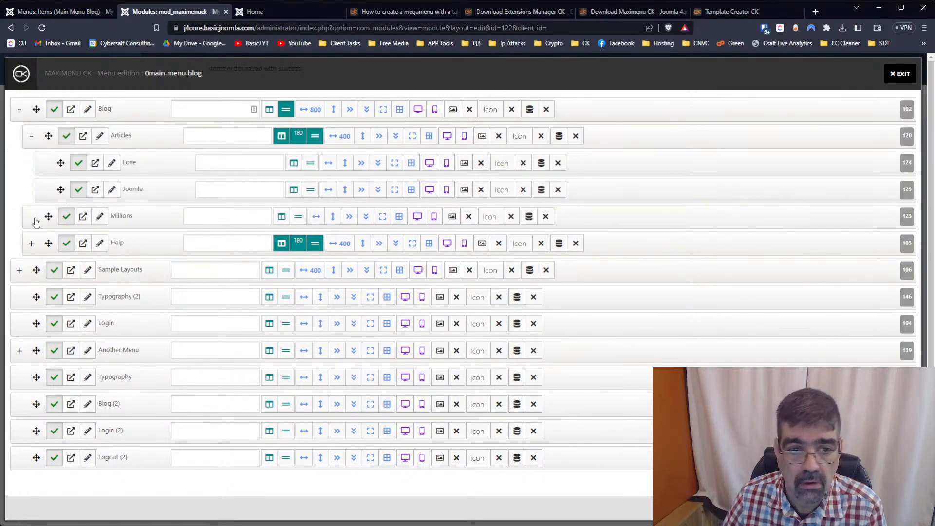
pyautogui.moveTo(60, 190); pyautogui.dragTo(38, 202)
pyautogui.moveTo(60, 162); pyautogui.dragTo(37, 168)
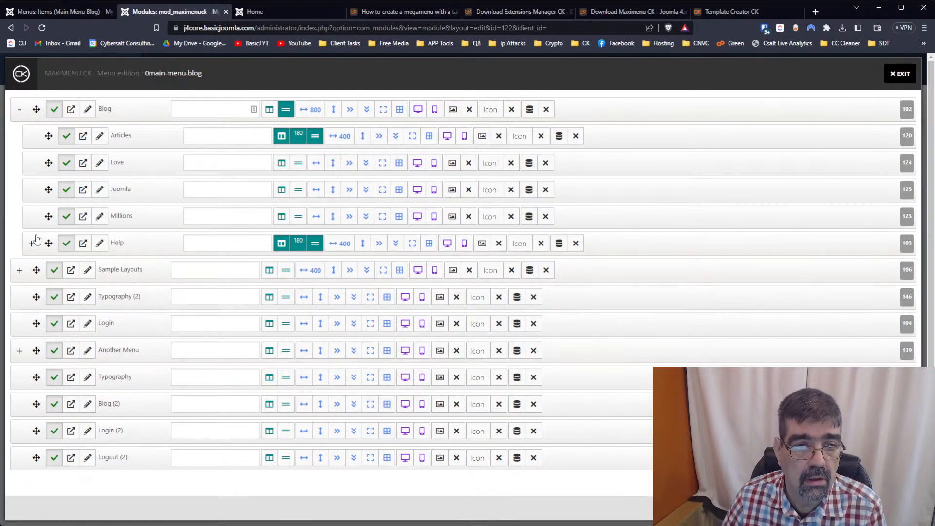
# Create a column on each of Love, Joomla and Millions under Blog, and check the Blog dropdown on the reloaded Home page
pyautogui.click(281, 163)
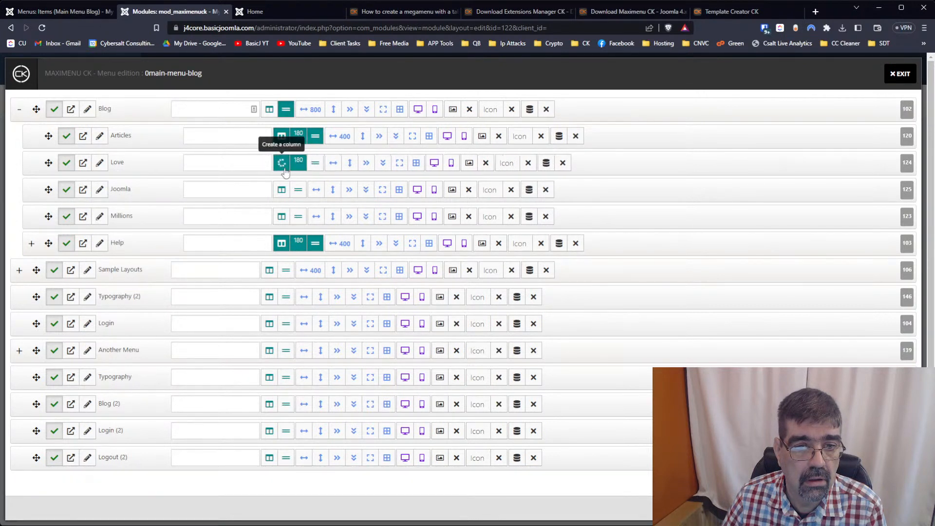
pyautogui.click(281, 189)
pyautogui.click(281, 216)
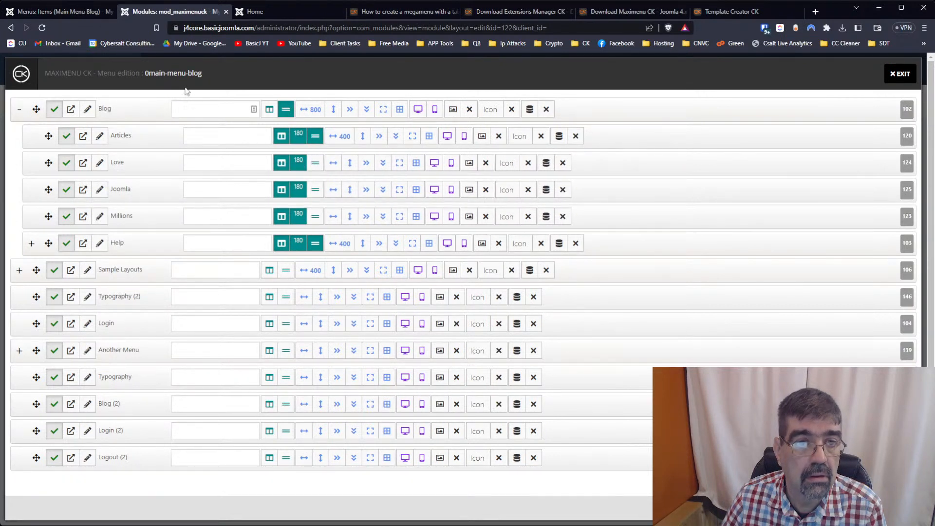
pyautogui.click(70, 11)
pyautogui.click(241, 12)
pyautogui.click(42, 28)
pyautogui.moveTo(238, 105)
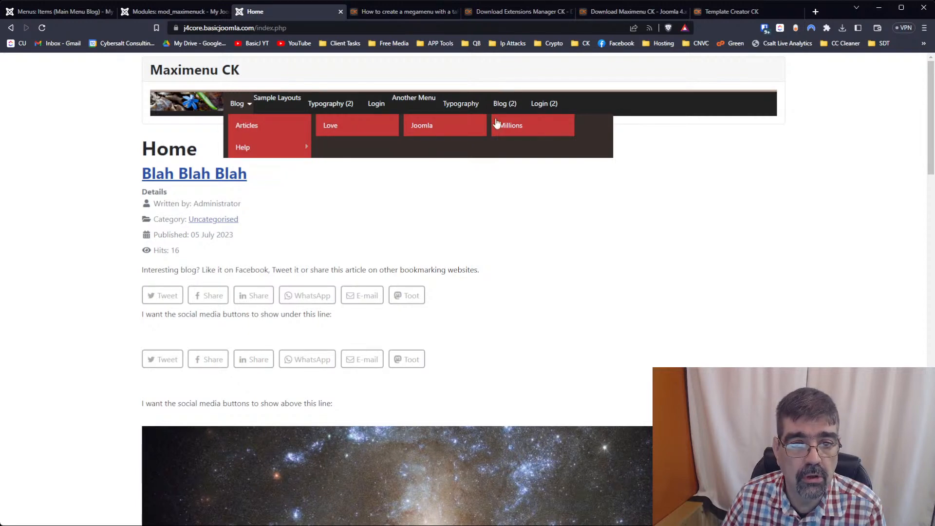
# Compare the Blog dropdown and its Help submenu on the Home page with the menu editor, and inspect Help's child items
pyautogui.click(79, 12)
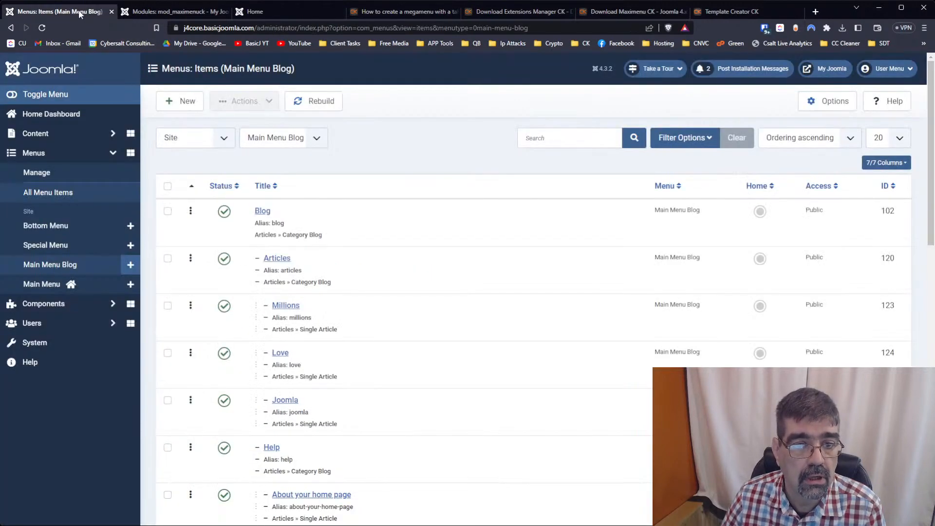
pyautogui.click(171, 16)
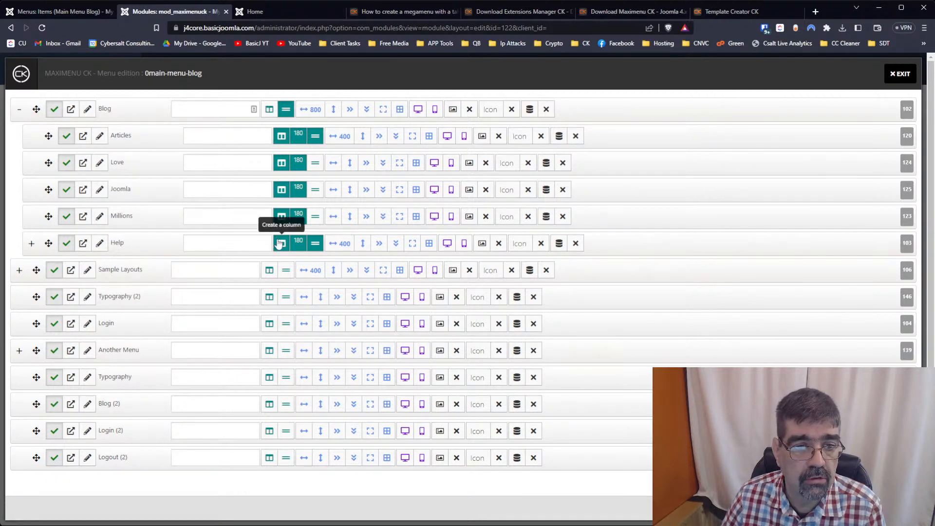
pyautogui.click(264, 14)
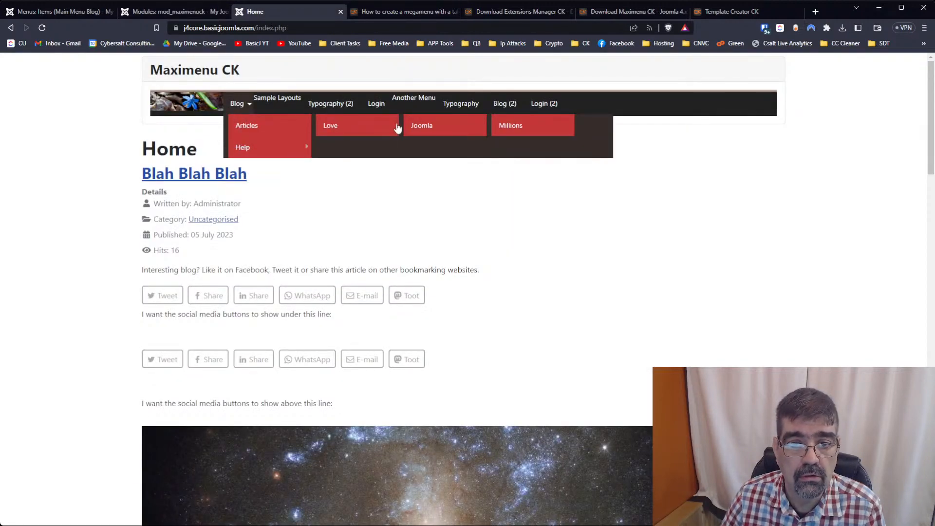
pyautogui.moveTo(286, 150)
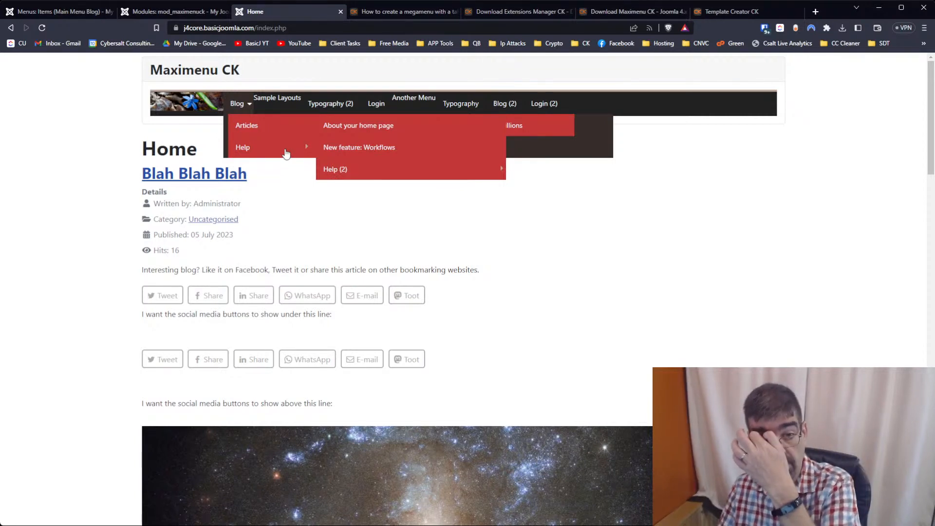
pyautogui.moveTo(273, 125)
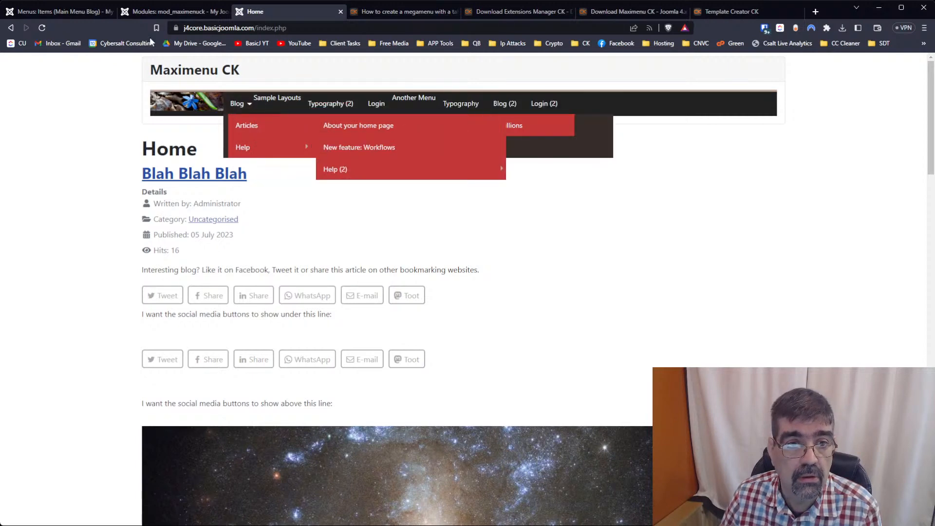
pyautogui.click(65, 10)
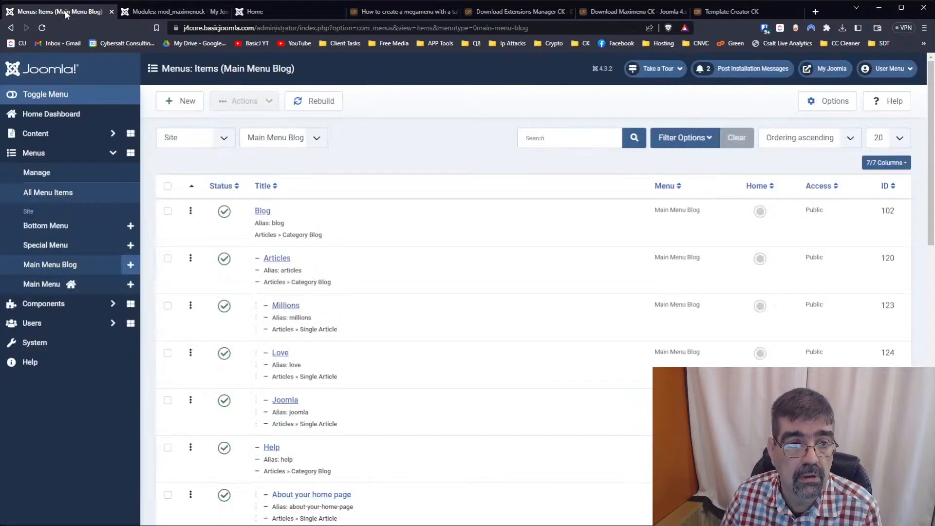
pyautogui.click(161, 13)
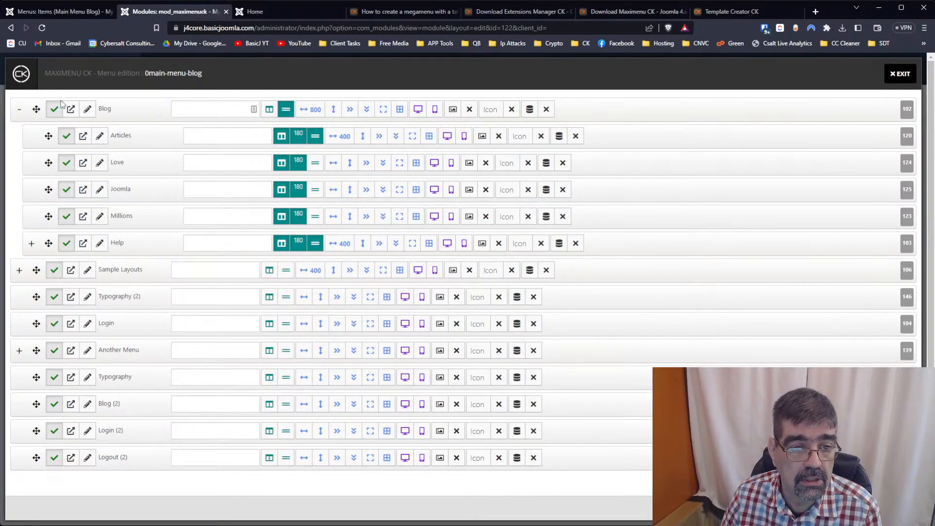
pyautogui.click(31, 244)
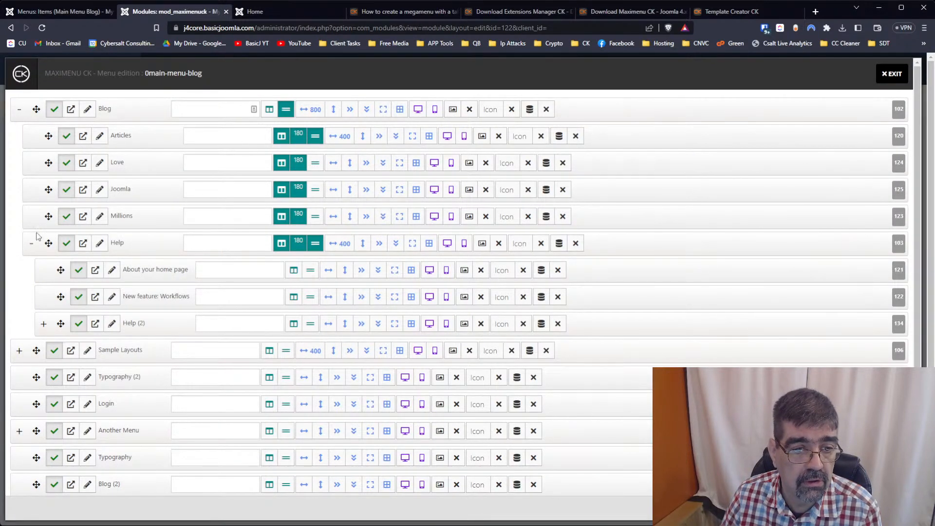
# Distribute the child items of Help and Help (2) in order, nesting one each under Articles, Love, Joomla and Millions
pyautogui.moveTo(60, 270); pyautogui.dragTo(57, 159)
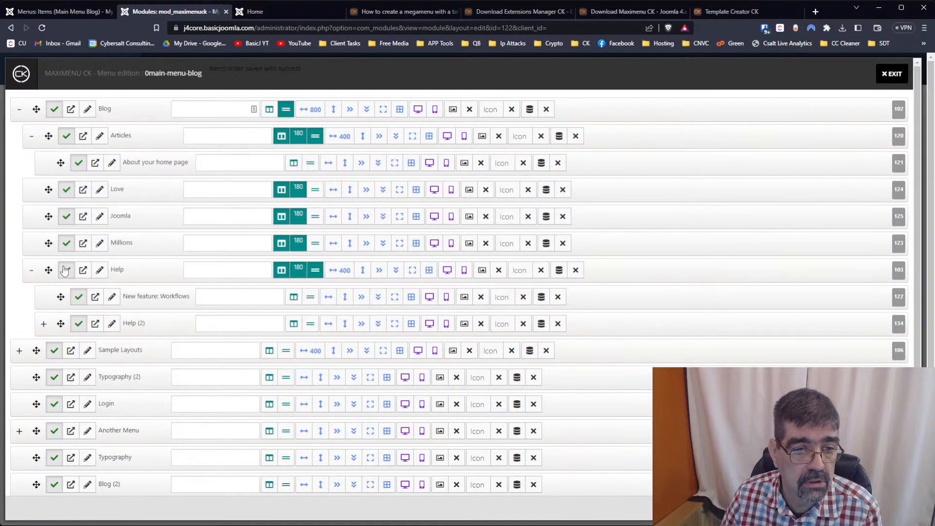
pyautogui.moveTo(60, 298); pyautogui.dragTo(68, 218)
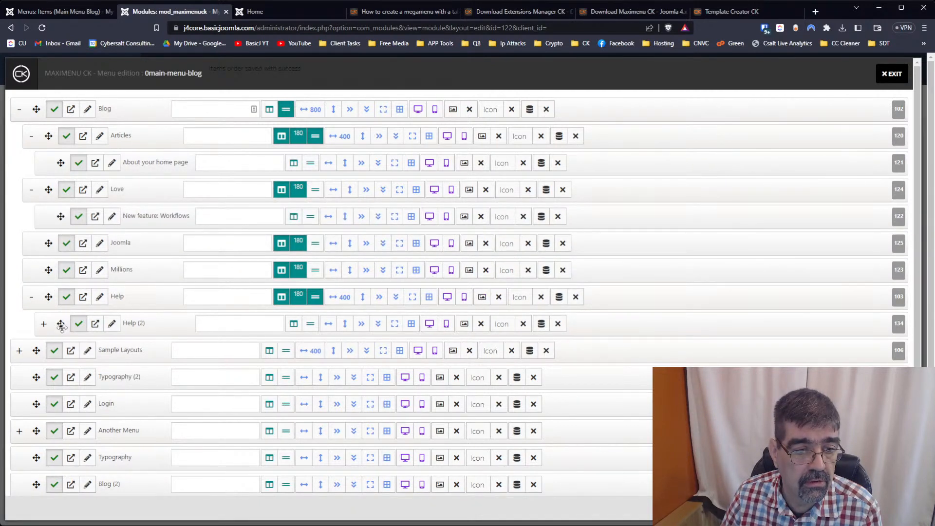
pyautogui.click(43, 325)
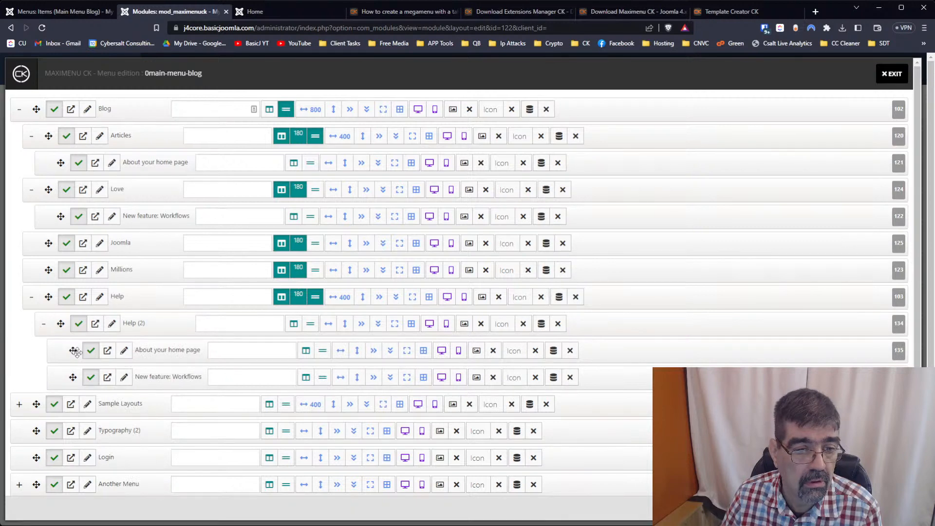
pyautogui.moveTo(73, 351); pyautogui.dragTo(66, 261)
pyautogui.moveTo(73, 377); pyautogui.dragTo(70, 316)
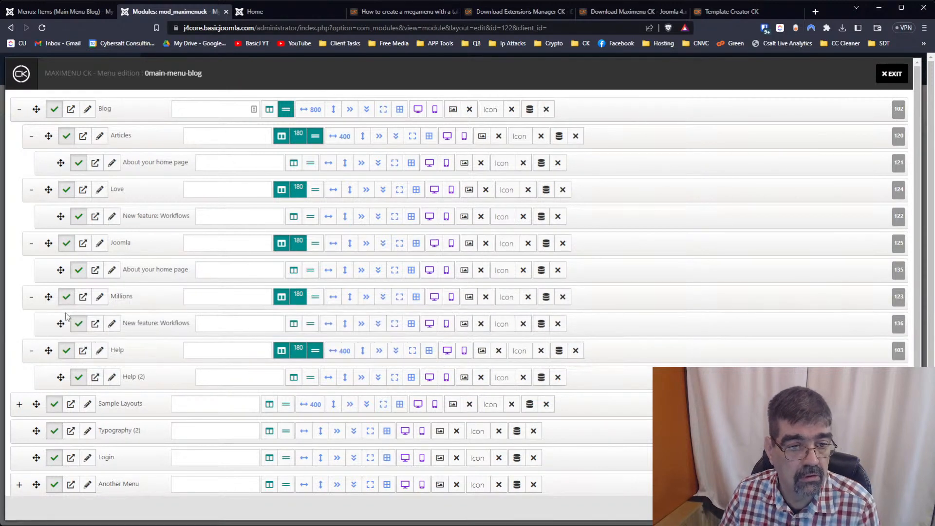
# Remove the column and row from Help and move it out of Blog to the top level, directly after Blog
pyautogui.click(281, 350)
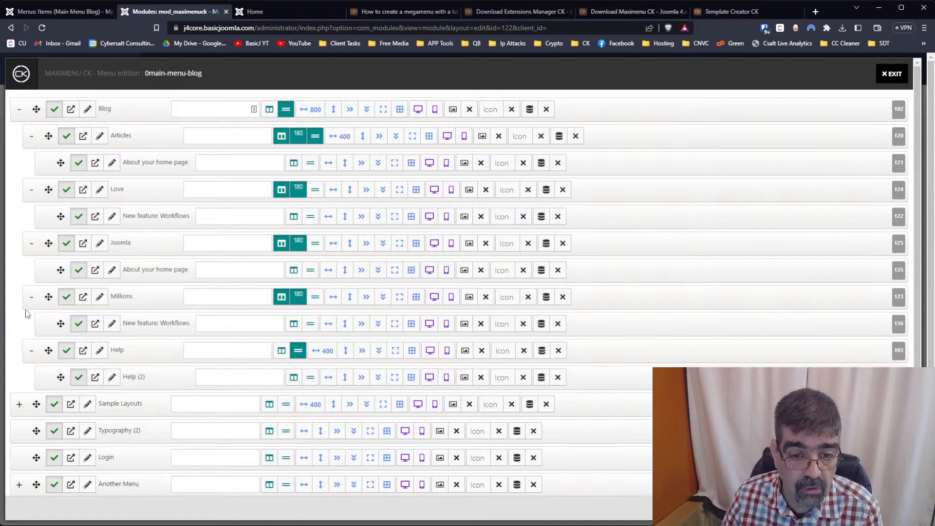
pyautogui.click(298, 351)
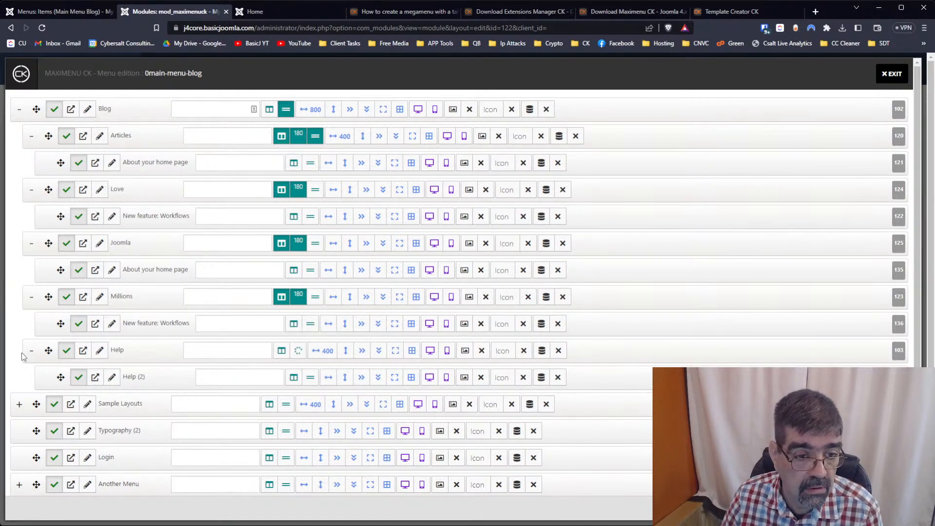
pyautogui.moveTo(48, 350); pyautogui.dragTo(32, 375)
# Reload the Home page and check the Blog dropdown
pyautogui.click(255, 11)
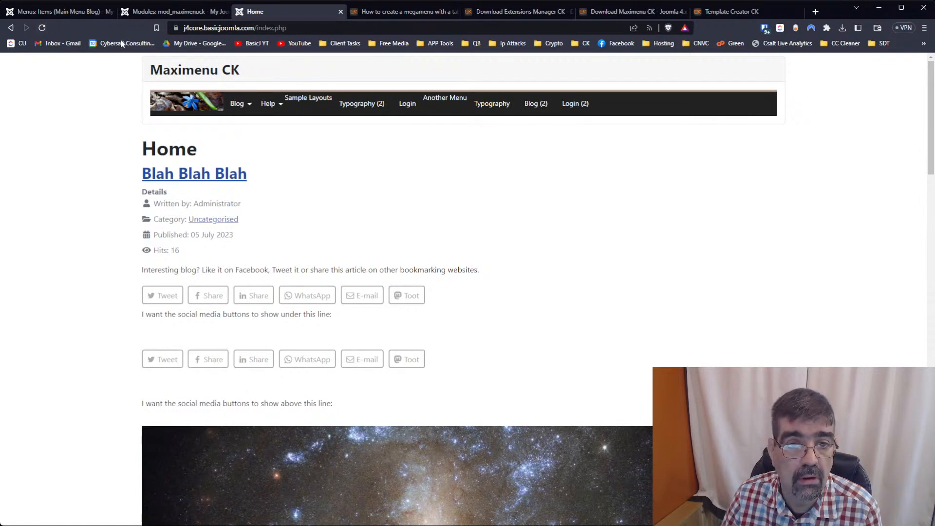
pyautogui.click(43, 28)
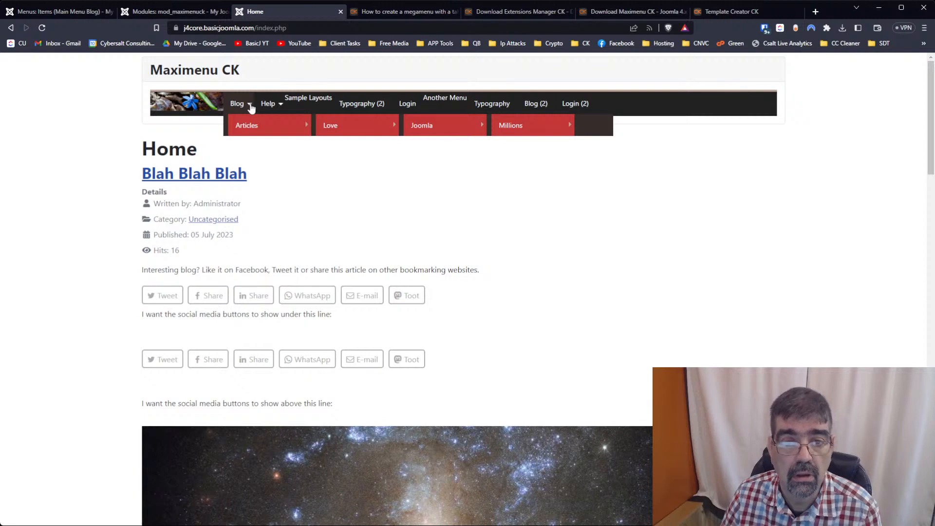
pyautogui.moveTo(256, 127)
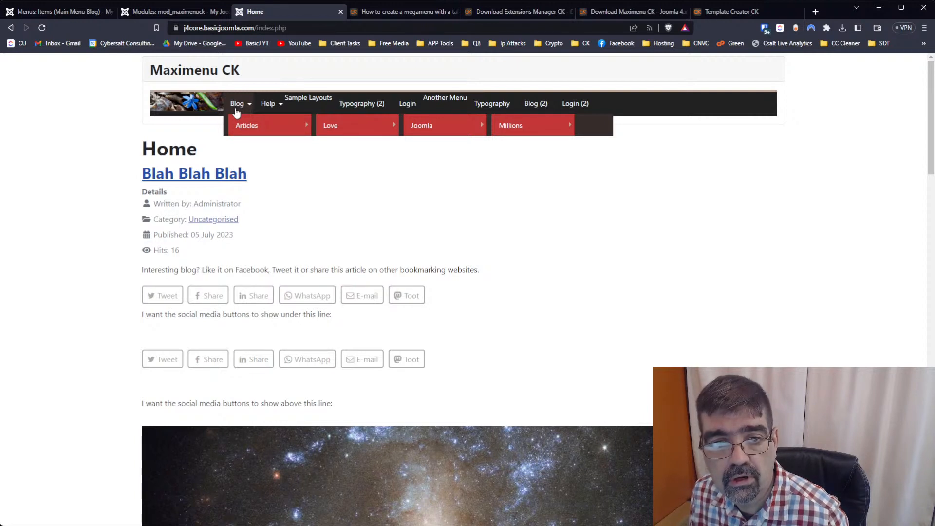
# Remove the columns from Articles and Love under Blog, and check the dropdown and the Articles submenu on the reloaded Home page
pyautogui.click(80, 13)
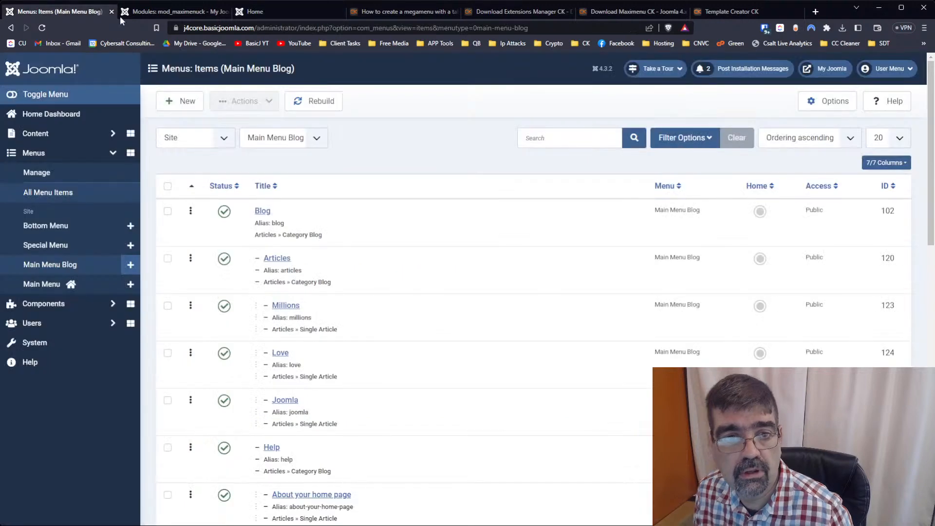
pyautogui.click(136, 12)
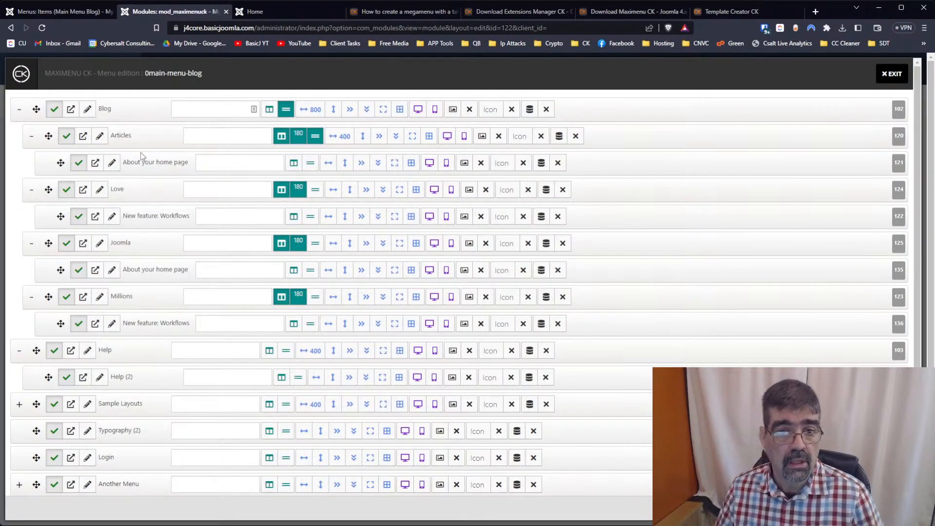
pyautogui.click(283, 138)
pyautogui.click(281, 190)
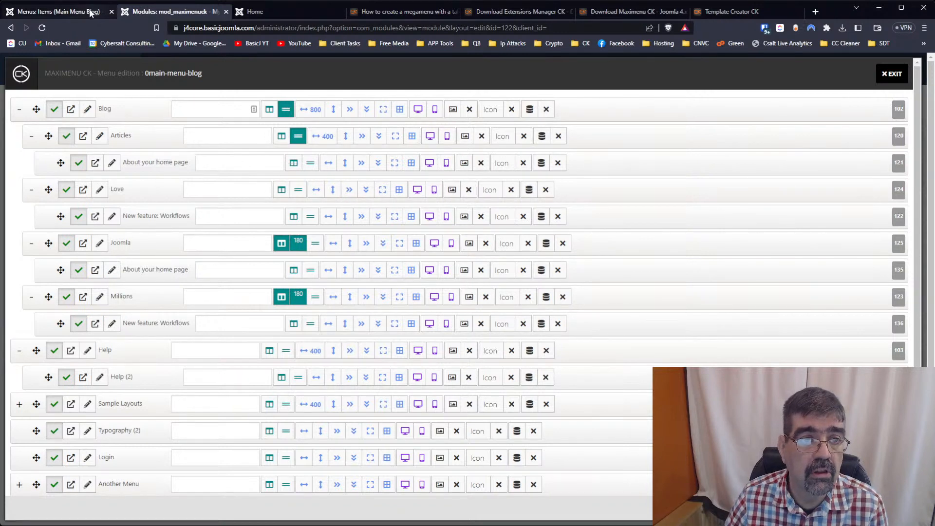
pyautogui.click(258, 11)
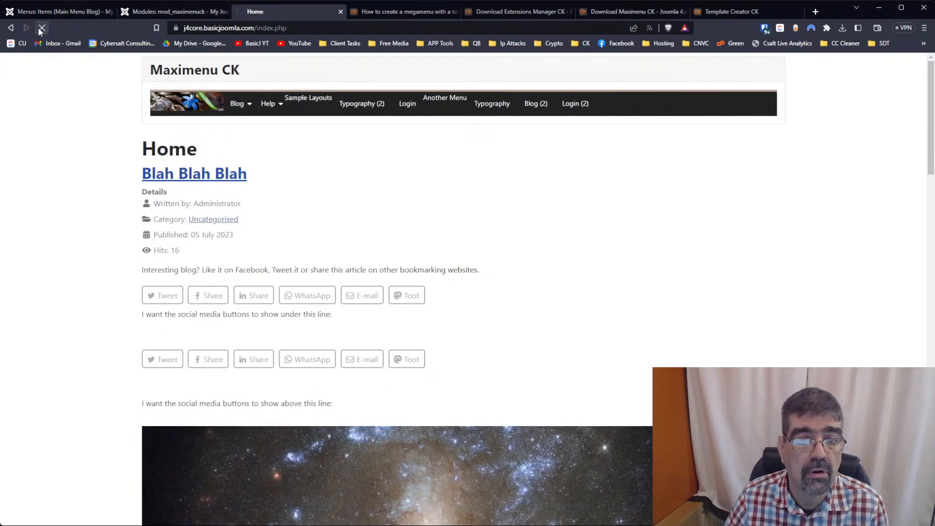
pyautogui.moveTo(238, 112)
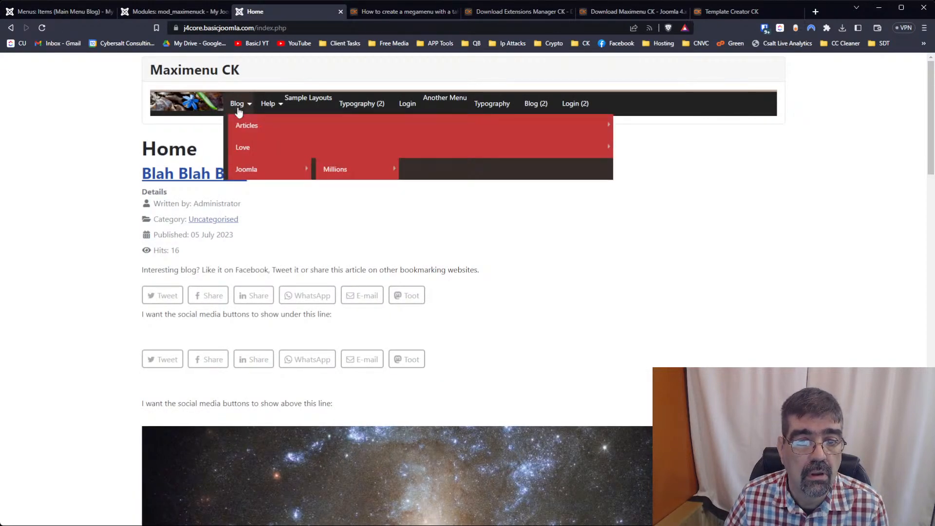
pyautogui.moveTo(243, 128)
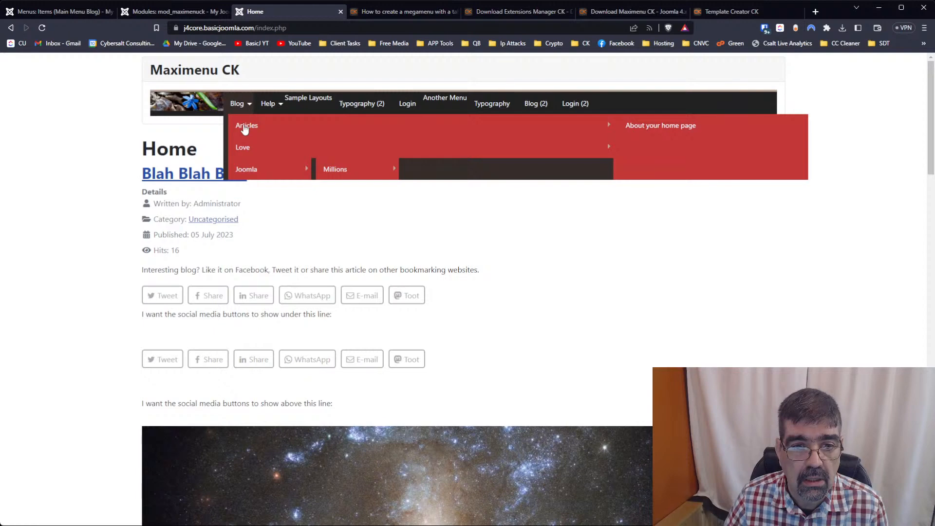
# Review the Blog hierarchy in the menu editor with Love, Joomla and Millions collapsed and Articles expanded, comparing it with the Home page
pyautogui.click(58, 10)
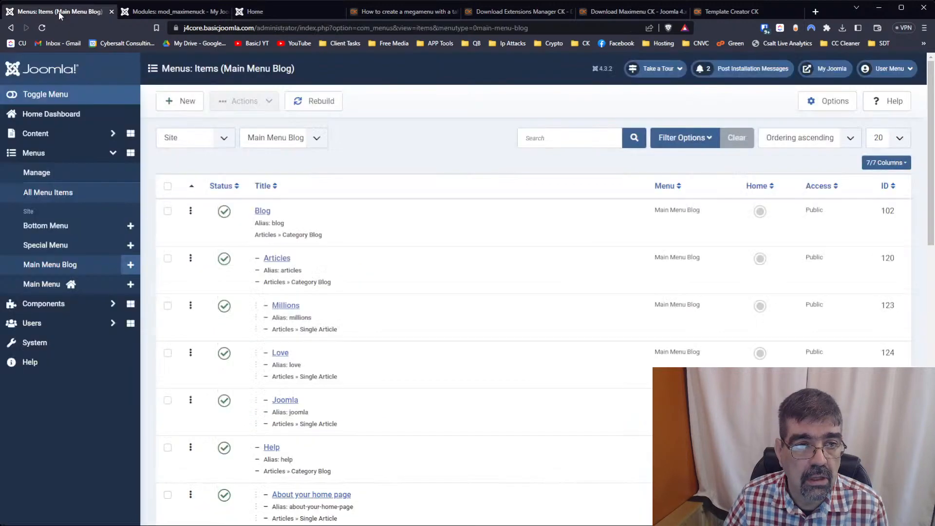
pyautogui.click(158, 15)
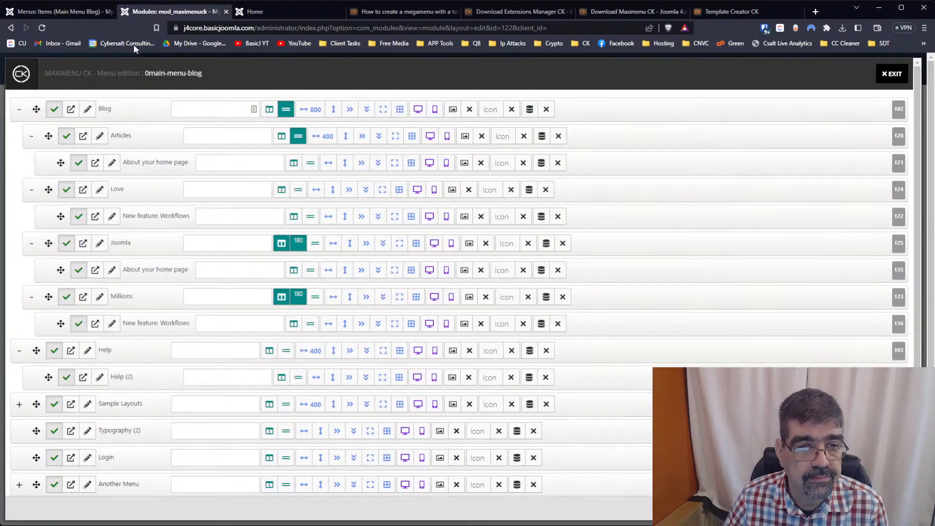
pyautogui.click(33, 136)
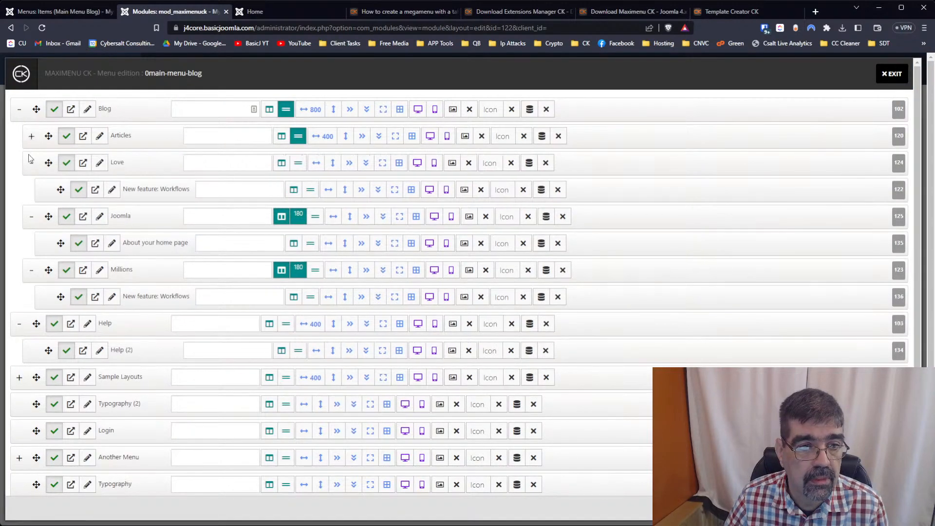
pyautogui.click(32, 163)
pyautogui.click(31, 191)
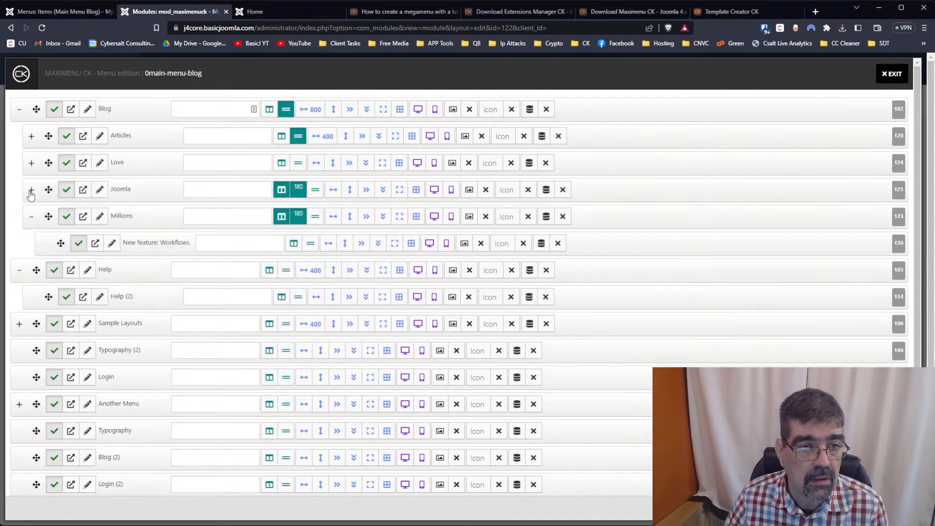
pyautogui.click(31, 216)
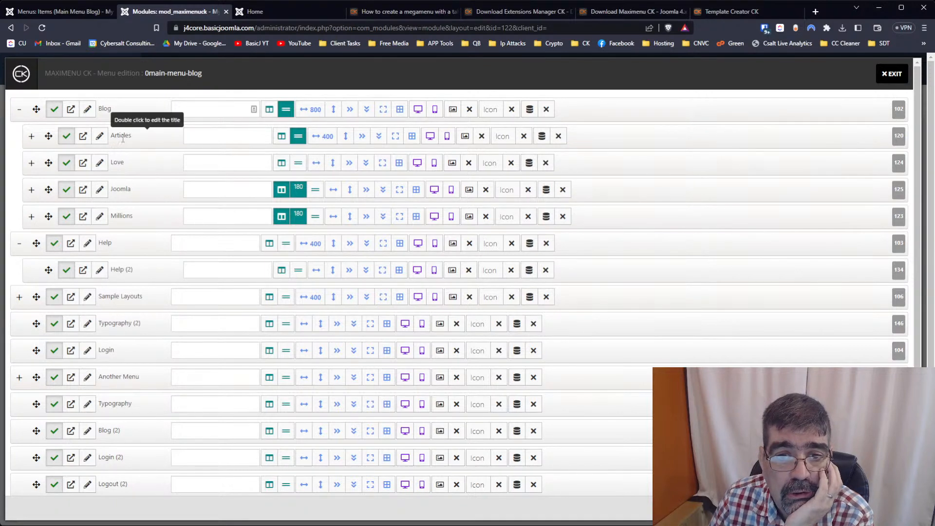
pyautogui.click(32, 138)
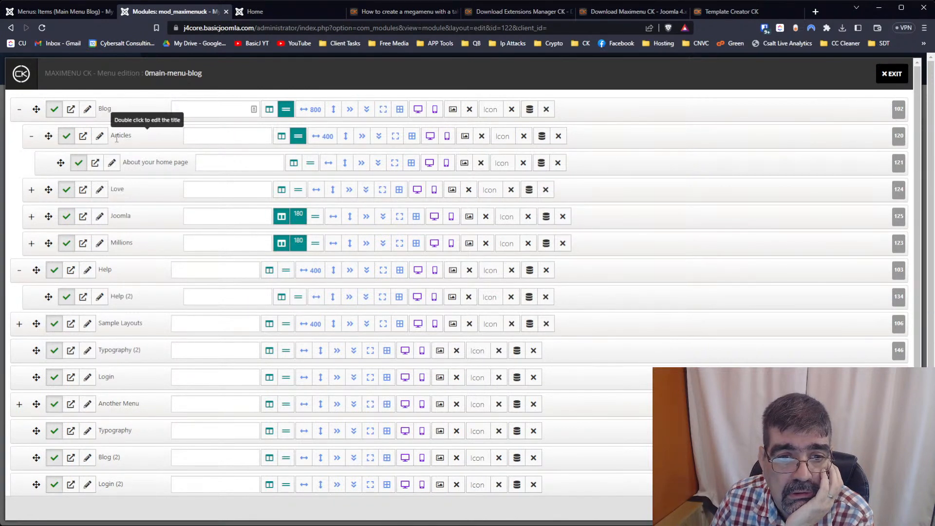
pyautogui.click(246, 14)
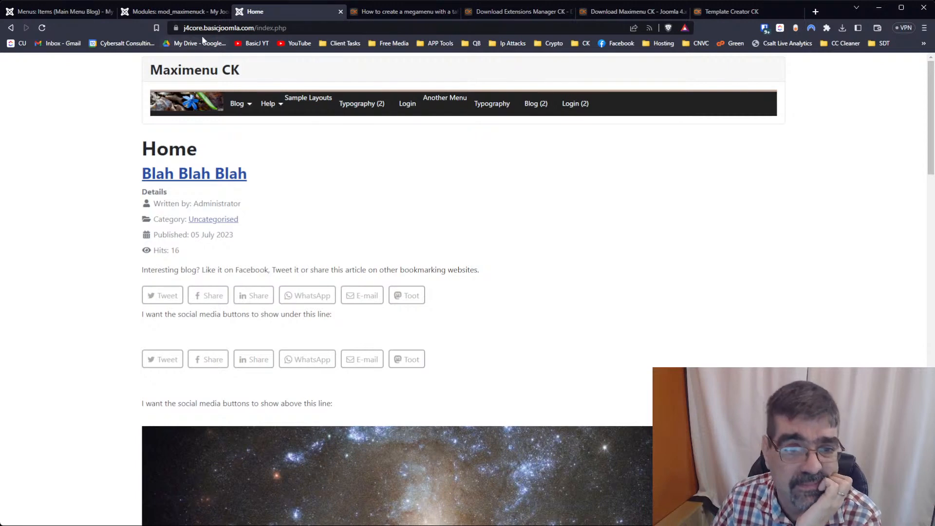
# Remove the row from the top-level Blog item and check the Blog dropdown on the reloaded Home page
pyautogui.click(205, 11)
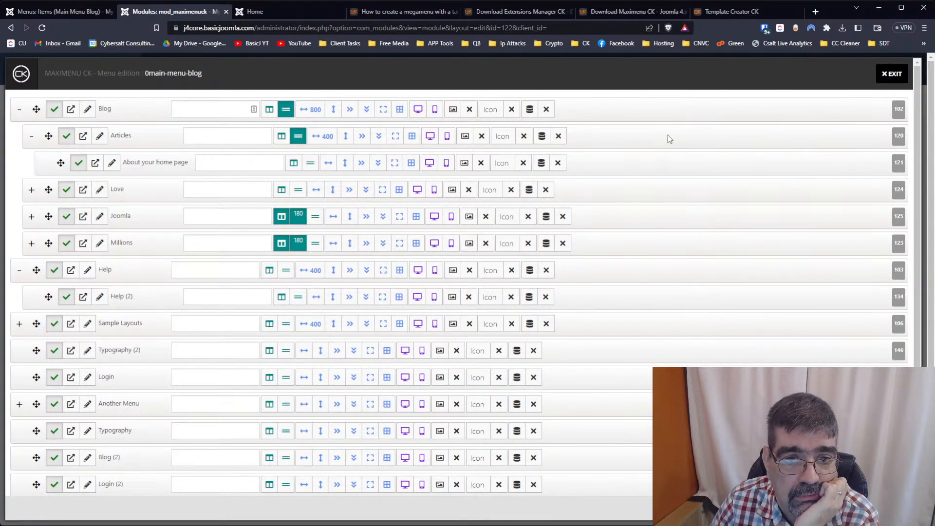
pyautogui.click(287, 111)
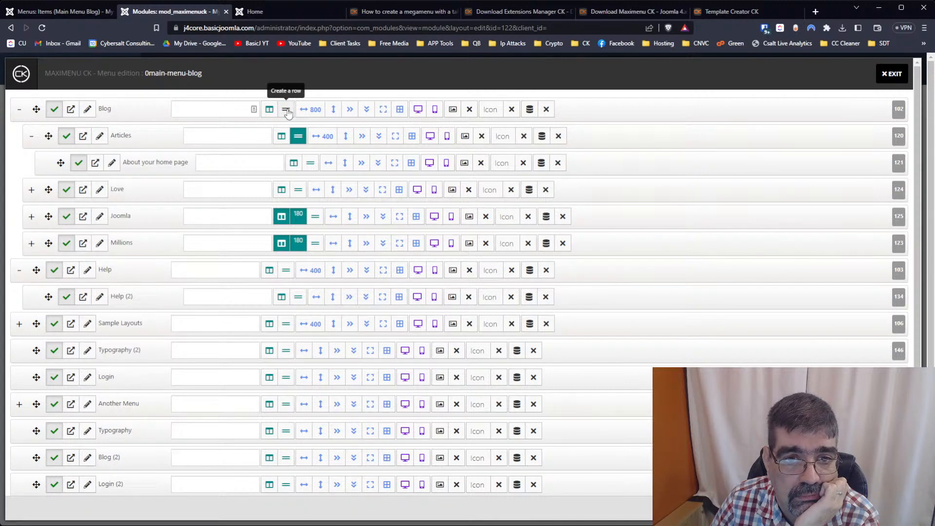
pyautogui.click(252, 11)
pyautogui.click(41, 28)
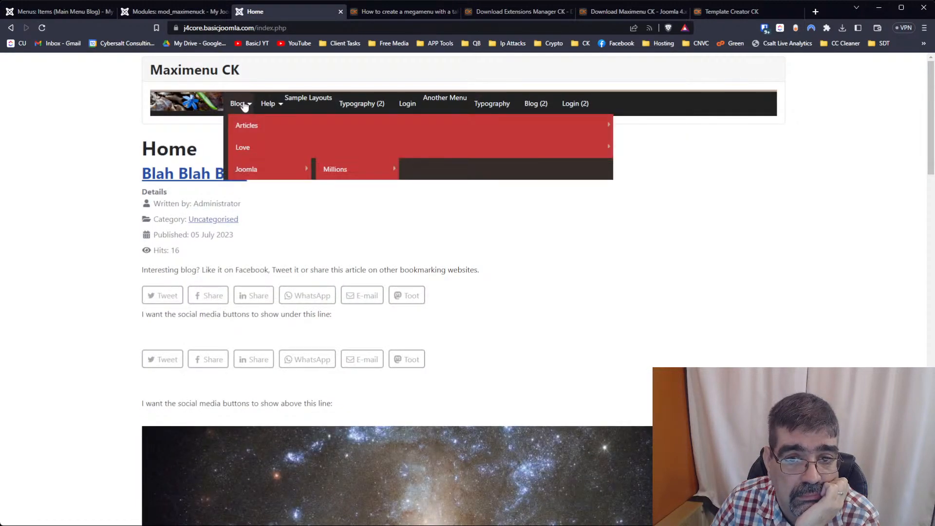
# Remove the row from Articles under Blog and check its submenu on the reloaded Home page
pyautogui.click(151, 14)
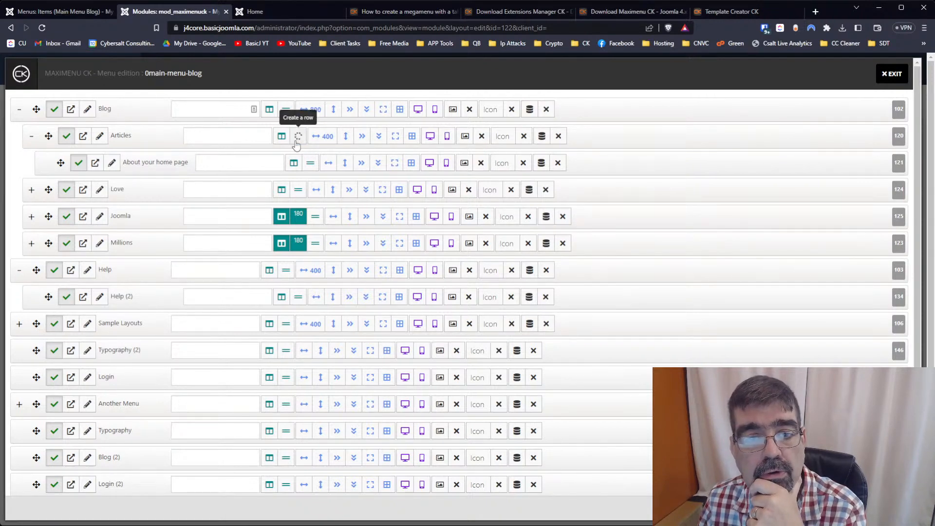
pyautogui.click(254, 16)
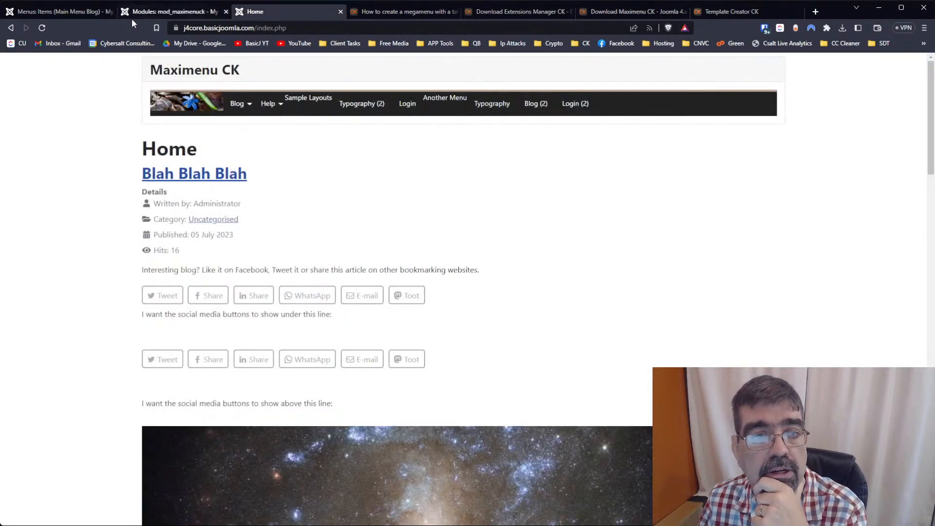
pyautogui.click(41, 28)
pyautogui.moveTo(243, 110)
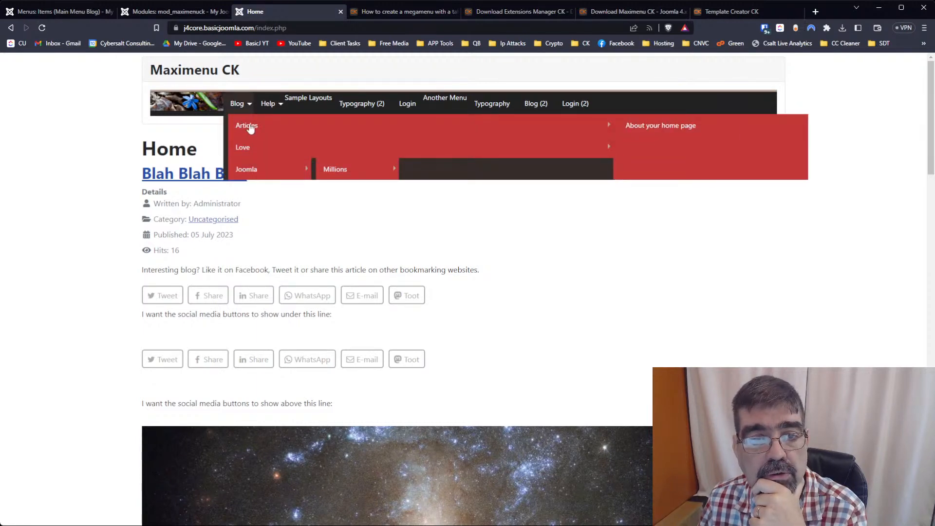
# Create a column on Articles under Blog and check the Blog dropdown and Articles submenu on the reloaded Home page
pyautogui.click(133, 11)
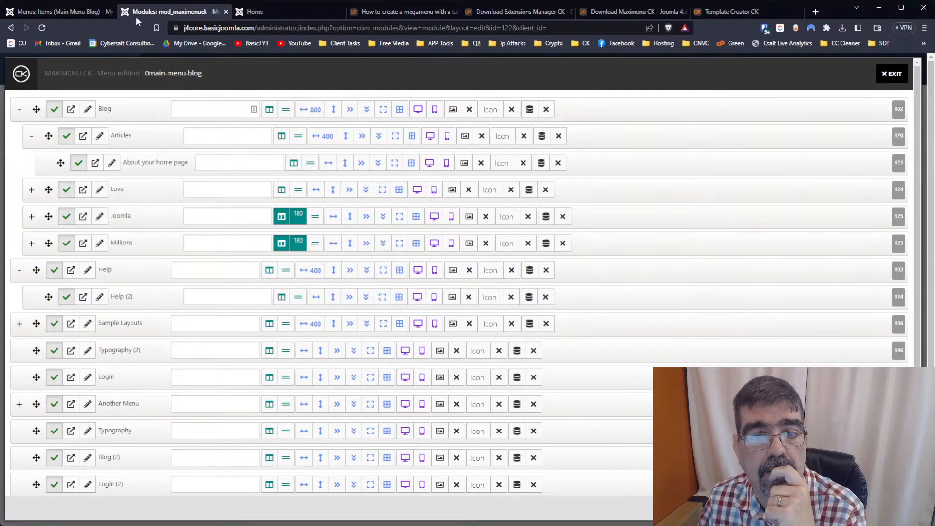
pyautogui.click(283, 137)
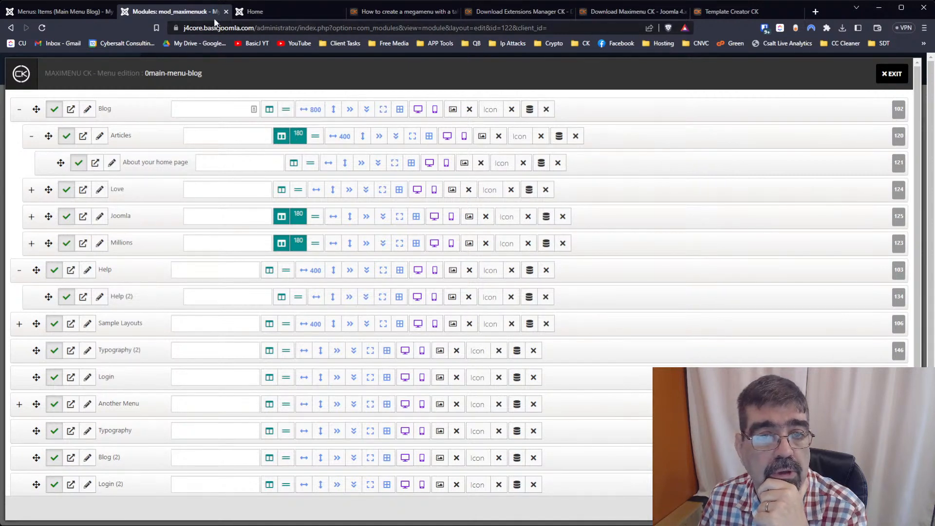
pyautogui.click(259, 13)
pyautogui.click(42, 28)
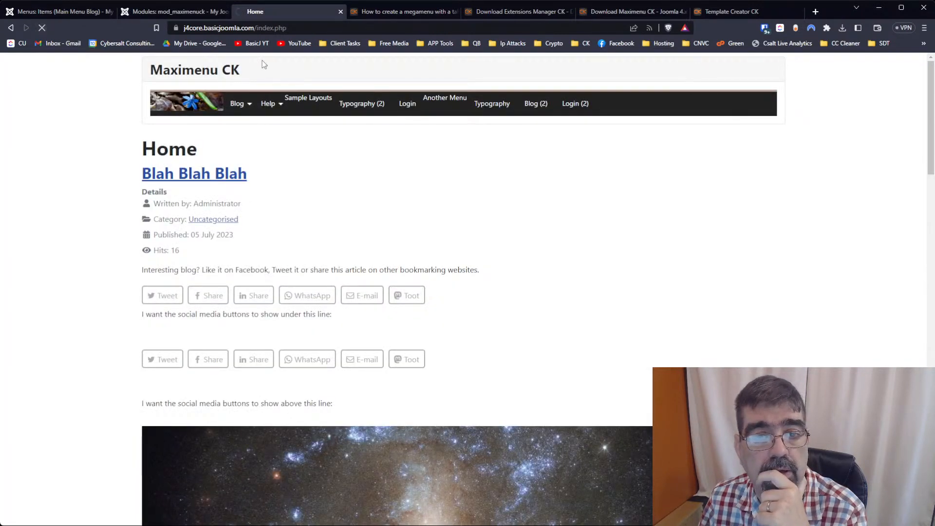
pyautogui.moveTo(237, 103)
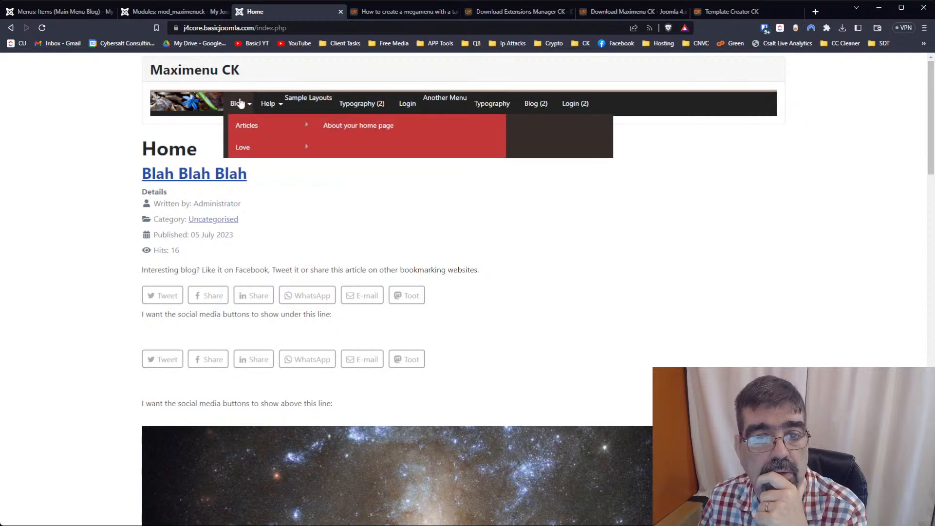
pyautogui.moveTo(260, 115)
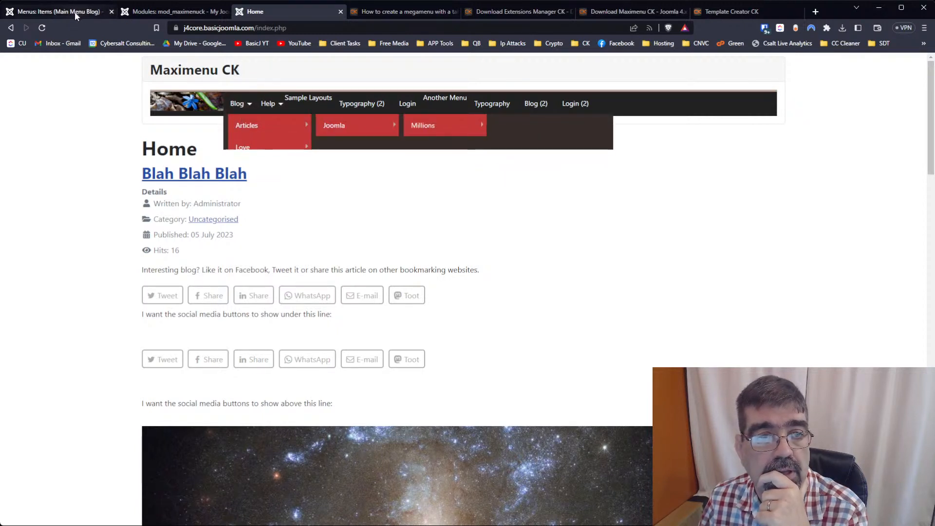
# Set the column width of Articles under Blog to 100 and check the Blog dropdown on the reloaded Home page
pyautogui.click(153, 13)
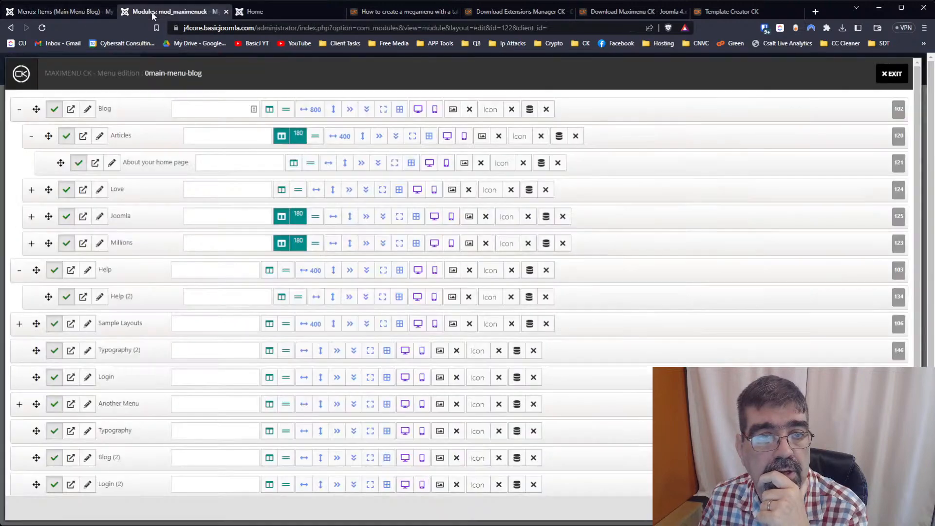
pyautogui.click(298, 135)
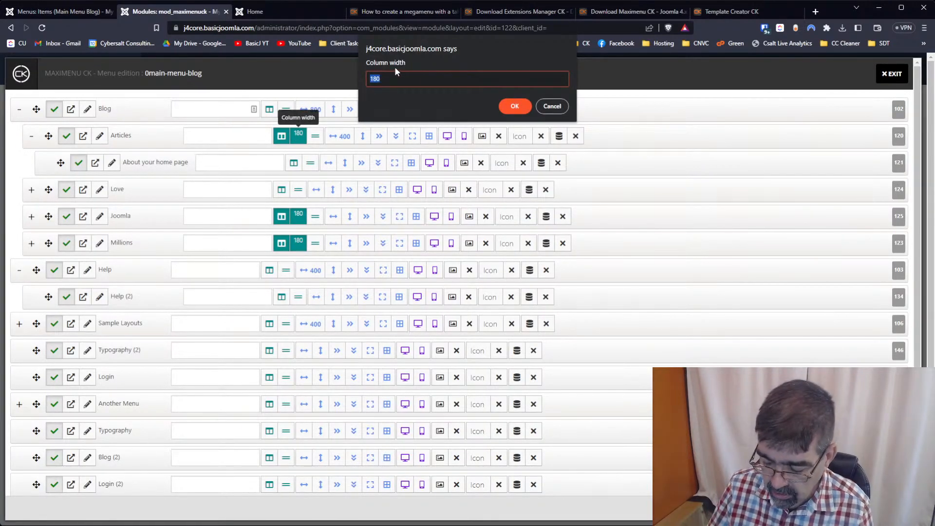
pyautogui.write('100')
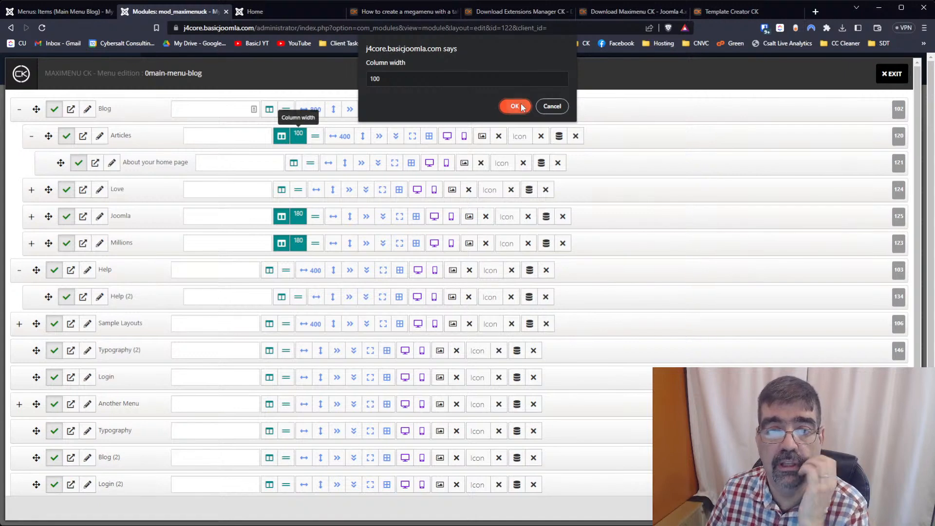
pyautogui.click(516, 106)
pyautogui.click(284, 11)
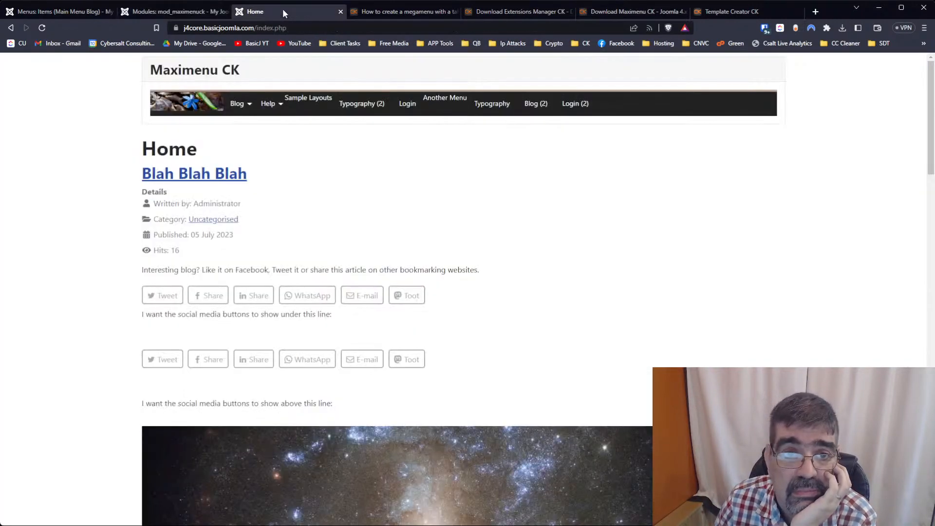
pyautogui.click(41, 27)
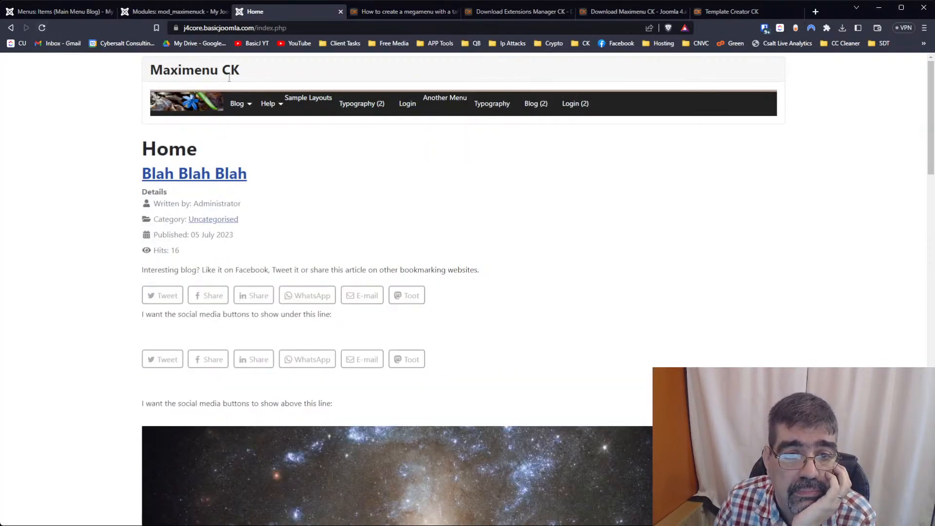
pyautogui.moveTo(238, 105)
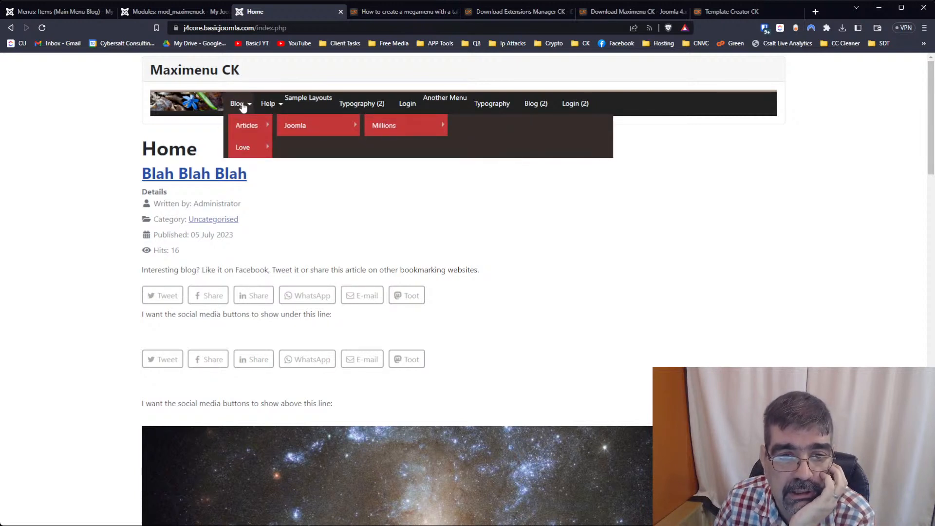
pyautogui.moveTo(244, 124)
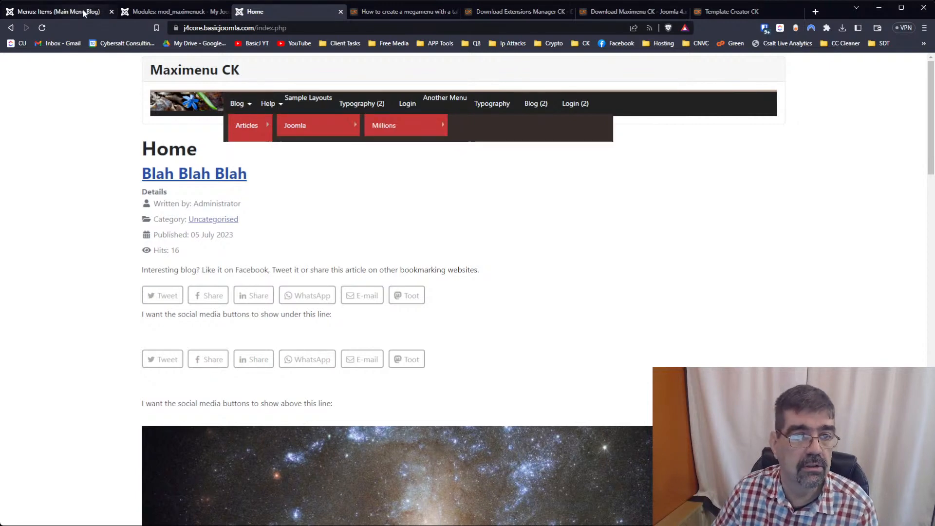
# Set the submenu top margin of About your home page to 200 and check the Articles submenu on the reloaded Home page
pyautogui.click(142, 13)
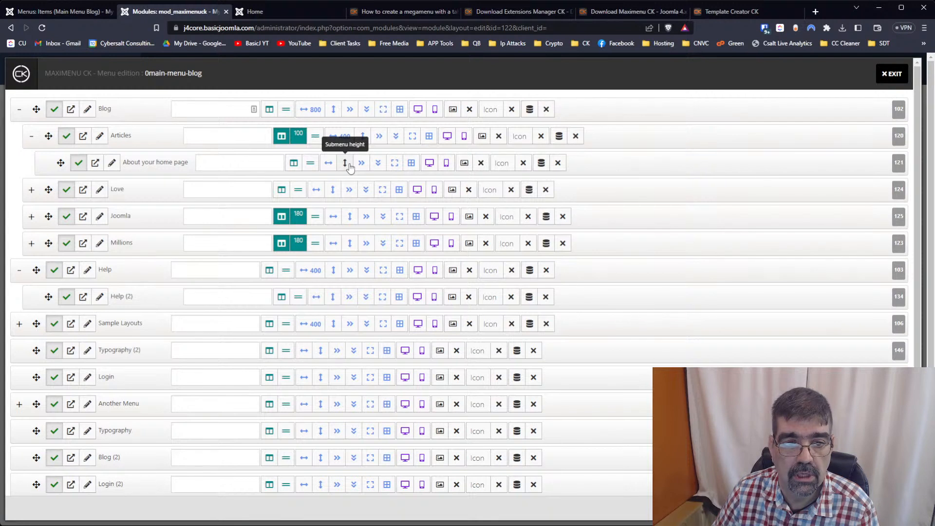
pyautogui.click(378, 164)
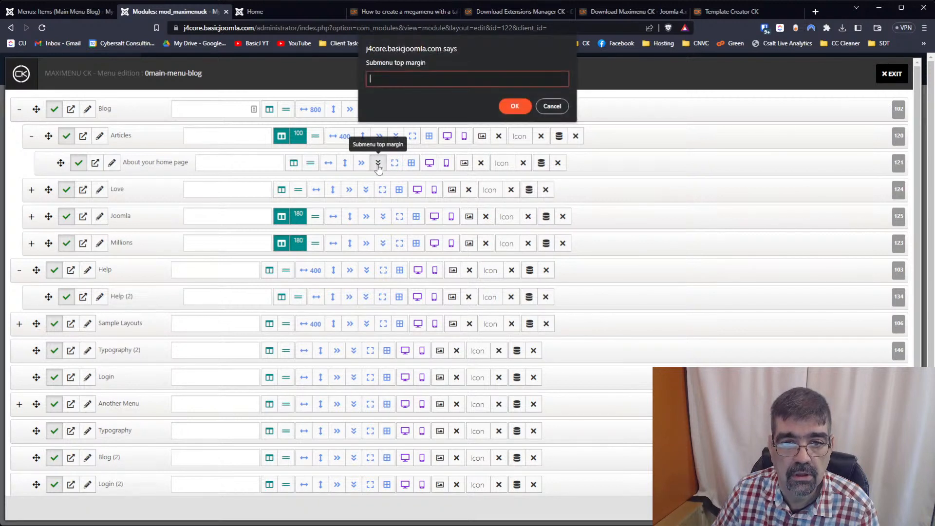
pyautogui.write('200')
pyautogui.press('Tab')
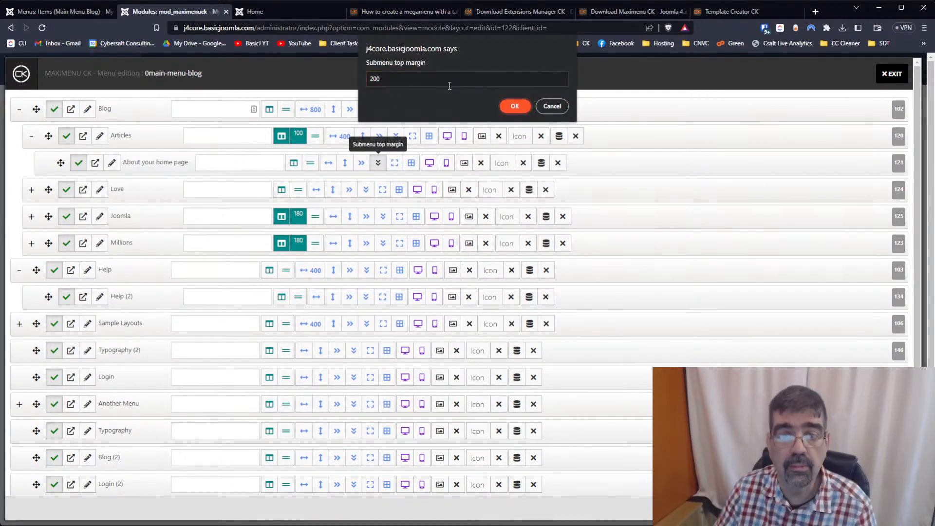
pyautogui.click(514, 106)
pyautogui.click(287, 10)
pyautogui.click(41, 28)
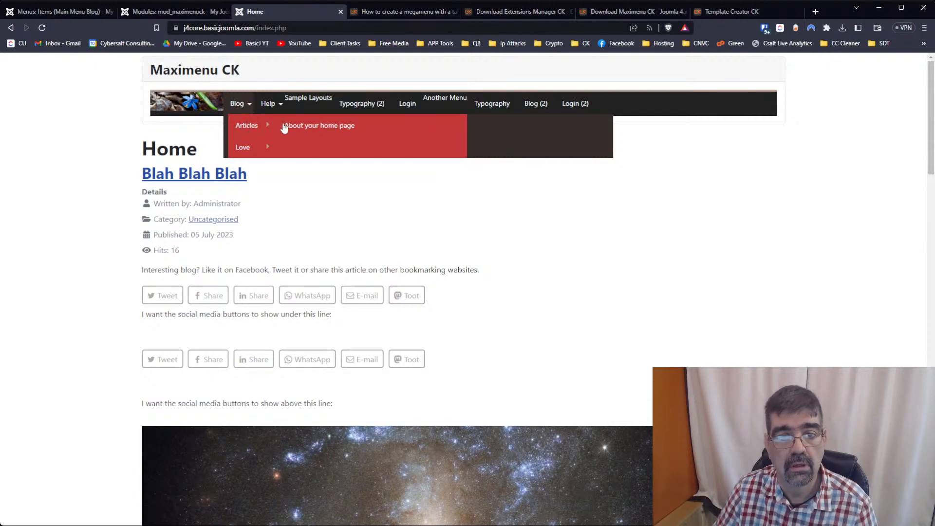
# Create a row on About your home page and check the Articles and Love submenus on the reloaded Home page
pyautogui.click(164, 16)
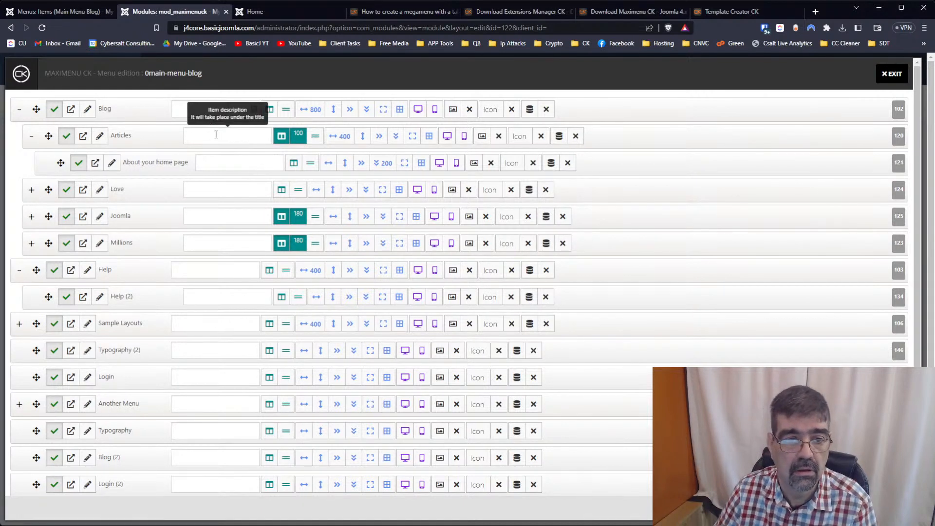
pyautogui.click(310, 163)
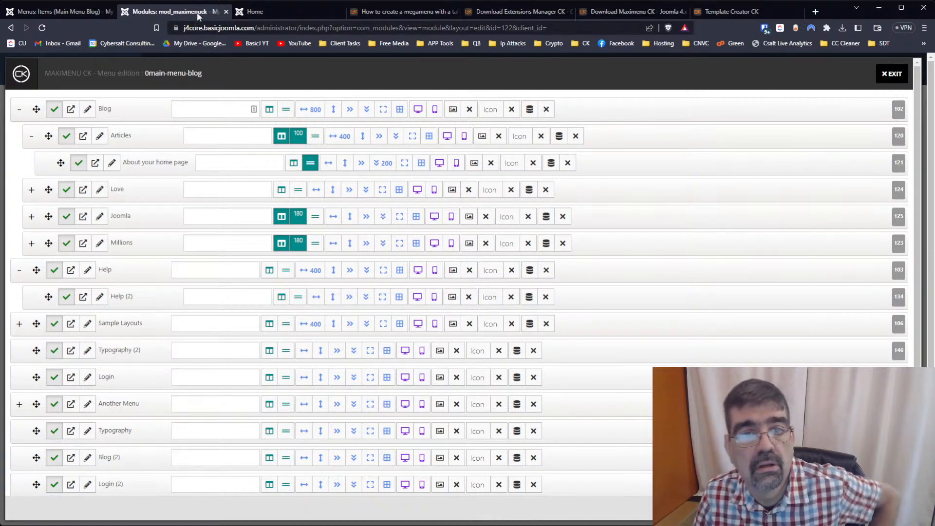
pyautogui.click(254, 11)
pyautogui.click(42, 29)
pyautogui.moveTo(234, 115)
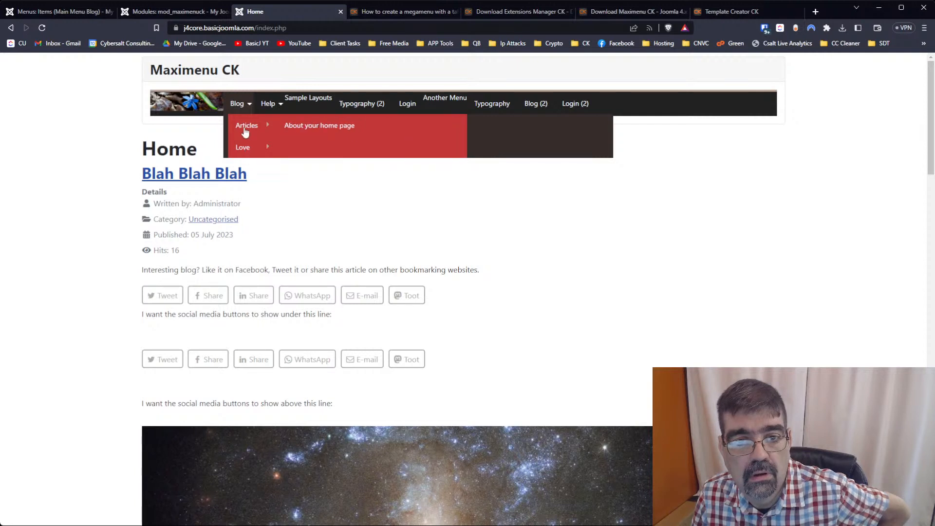
pyautogui.moveTo(247, 147)
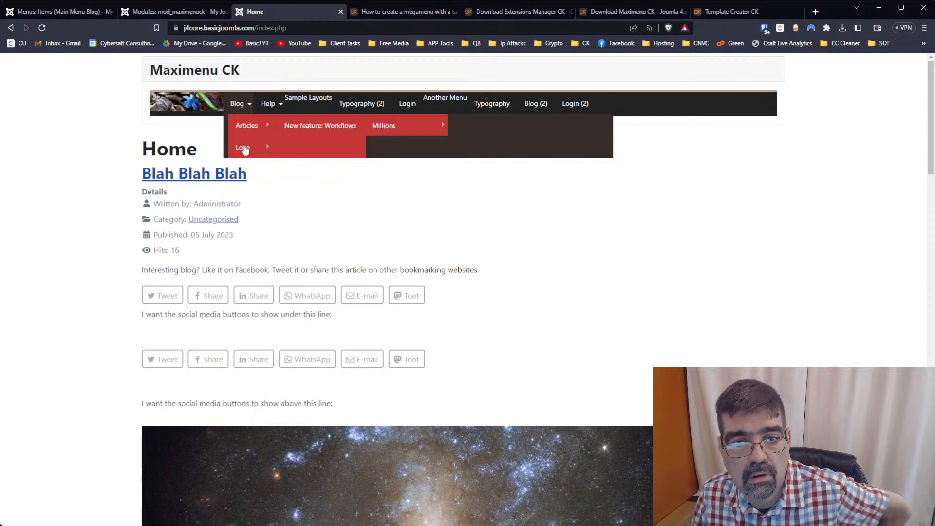
# Open the Love page from the Blog dropdown, return to Home and re-examine the Articles and Love submenus
pyautogui.click(246, 148)
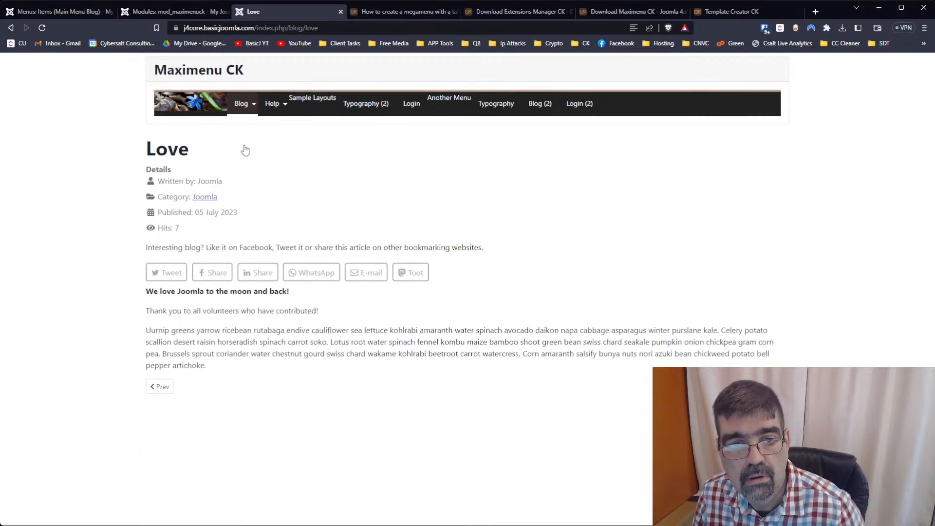
pyautogui.click(13, 27)
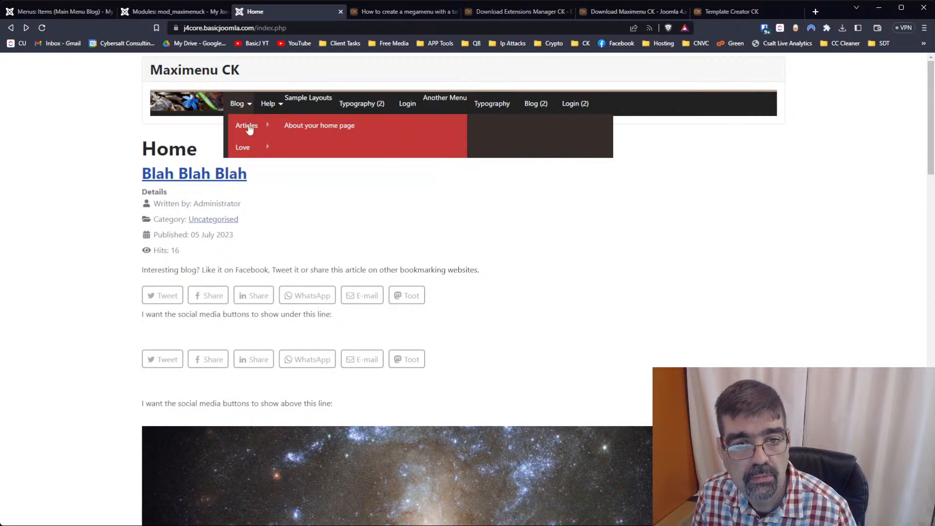
pyautogui.moveTo(251, 147)
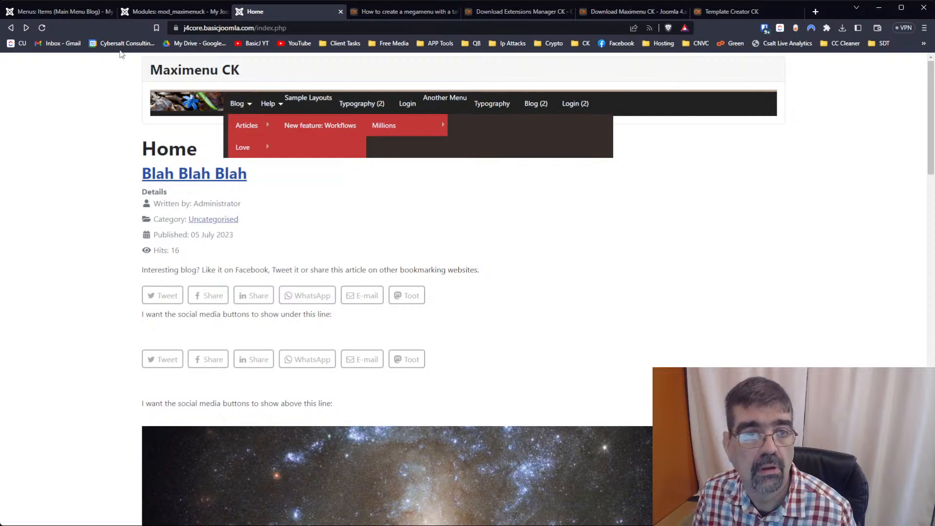
# Remove the columns from Joomla and Millions under Blog in the menu editor and create them again
pyautogui.click(166, 11)
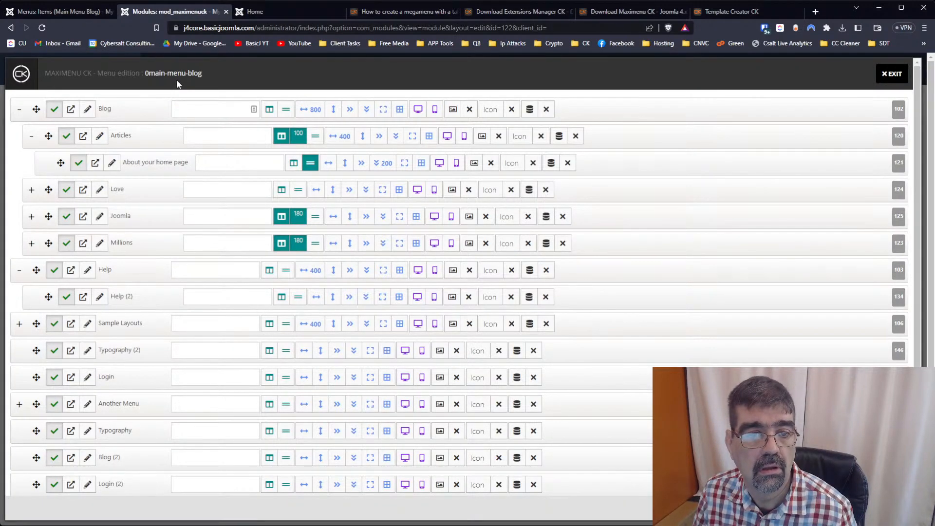
pyautogui.click(282, 220)
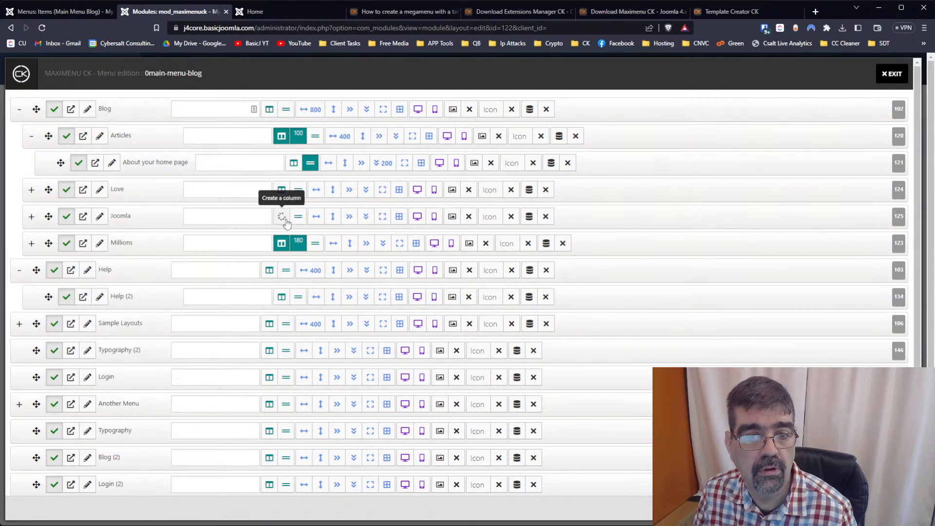
pyautogui.click(282, 245)
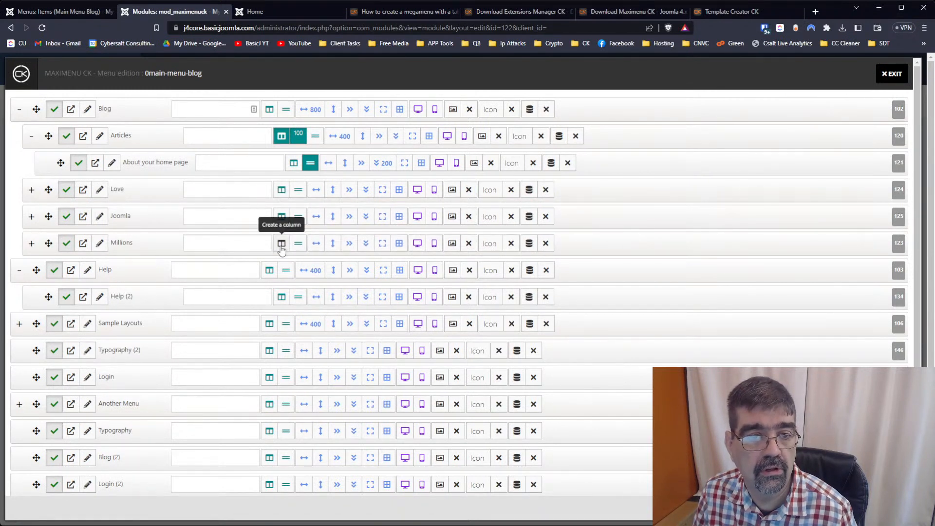
pyautogui.click(282, 243)
pyautogui.click(282, 216)
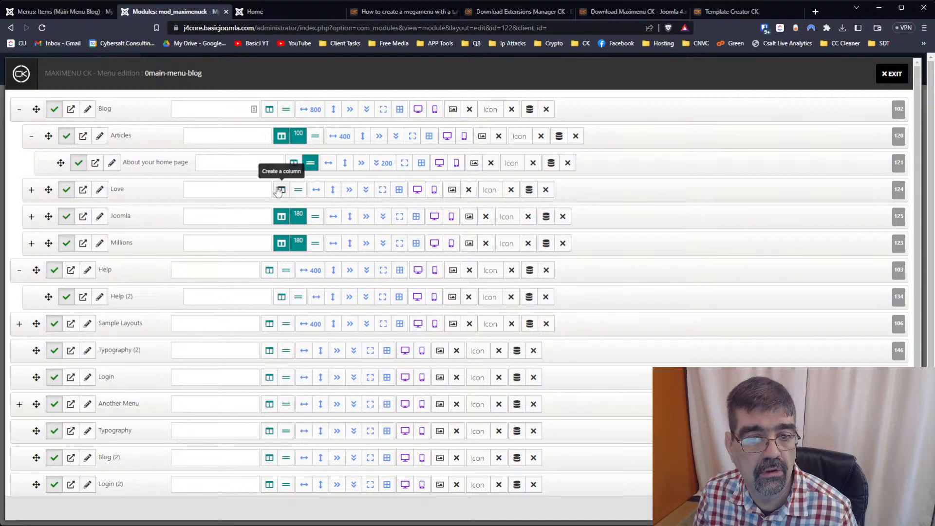
# Create a column on Love under Blog and check the Blog dropdown on the reloaded Home page
pyautogui.click(280, 189)
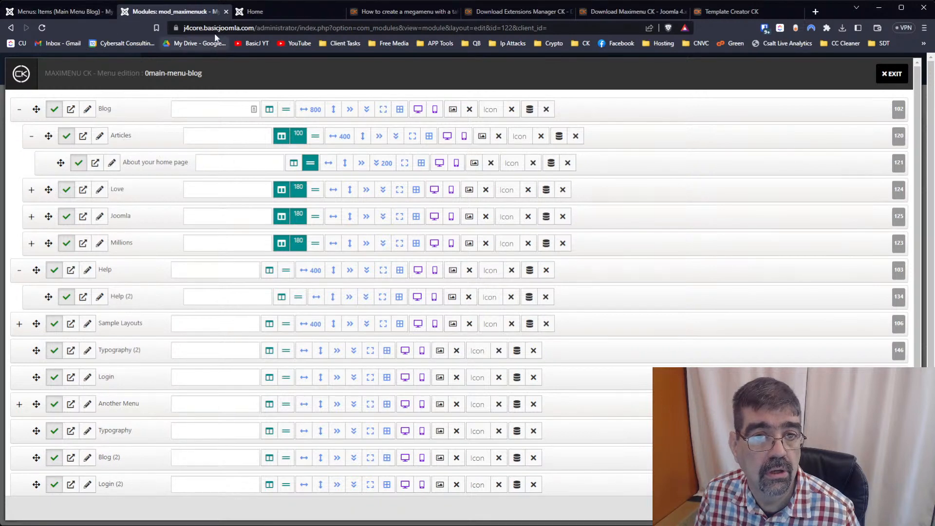
pyautogui.click(284, 11)
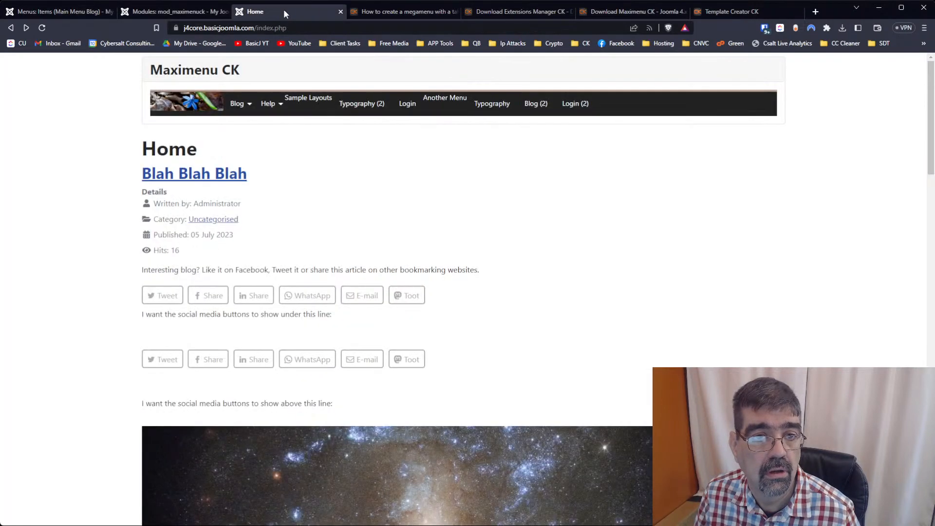
pyautogui.click(42, 27)
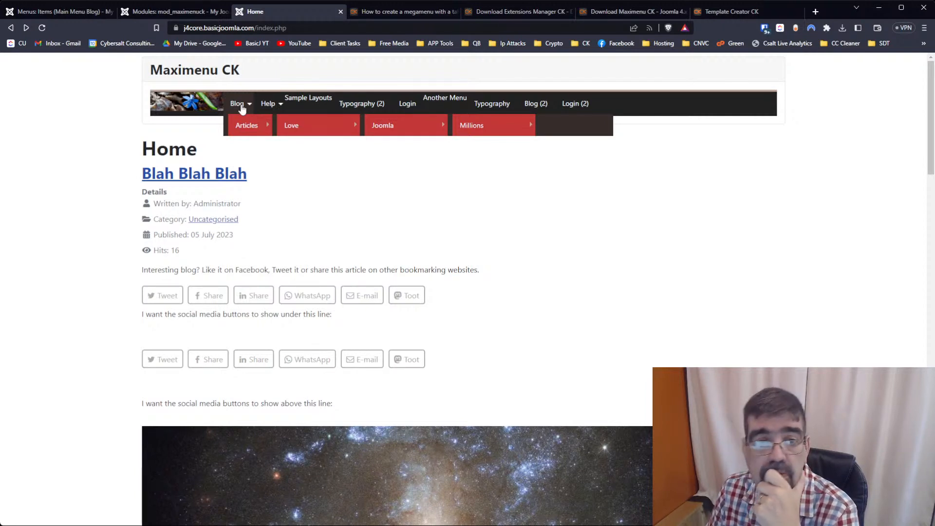
# Set the submenu left margin of Articles under Blog to 200 and check its submenu on the reloaded Home page
pyautogui.click(129, 14)
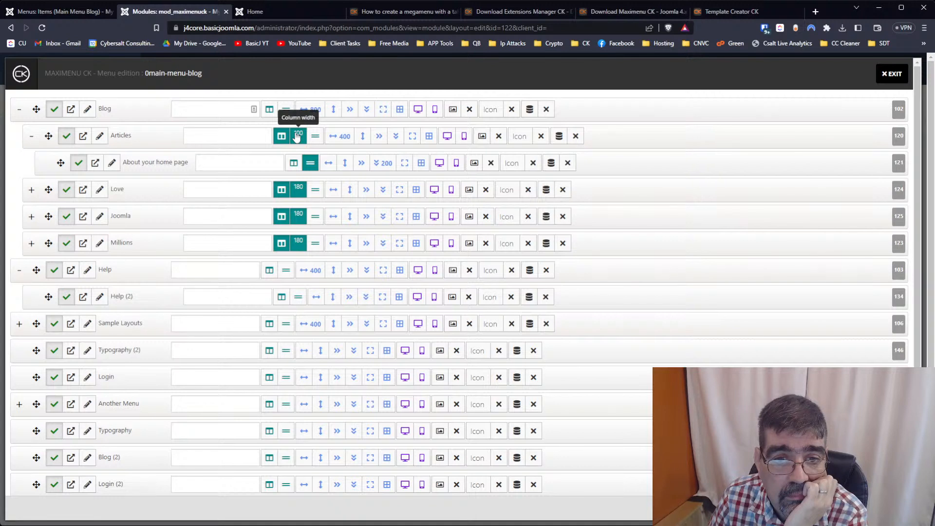
pyautogui.click(343, 139)
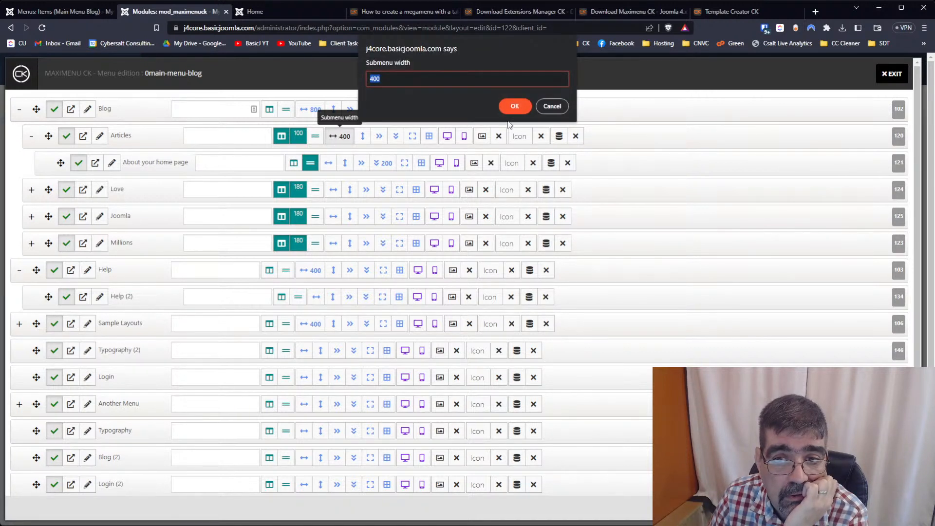
pyautogui.click(547, 103)
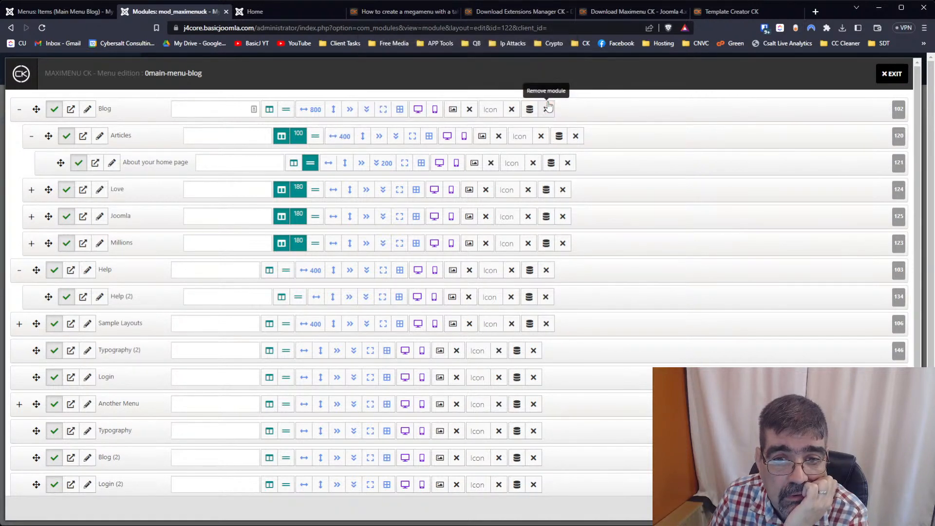
pyautogui.click(378, 138)
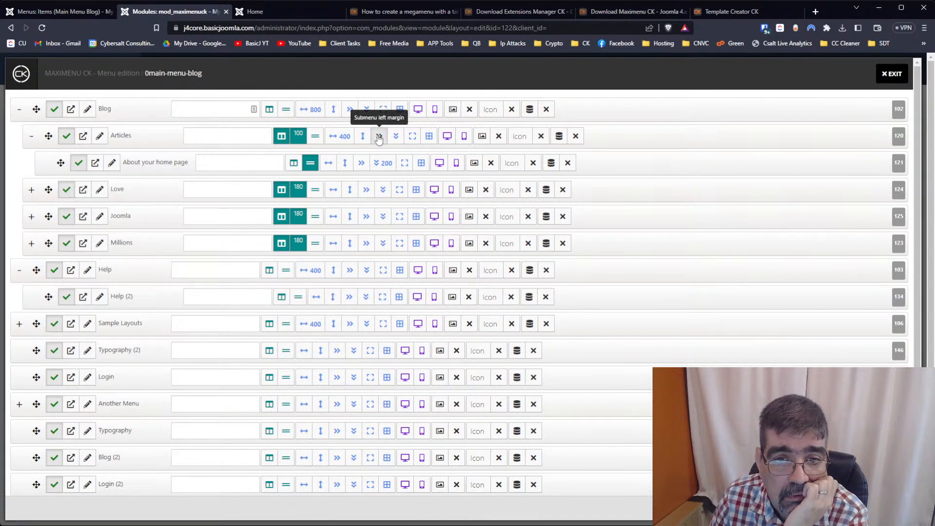
pyautogui.write('200')
pyautogui.press('Tab')
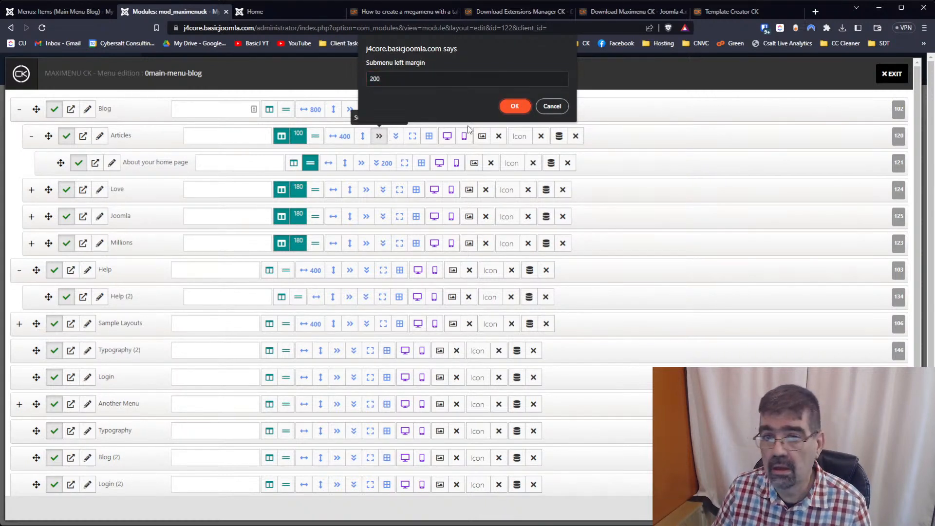
pyautogui.click(513, 113)
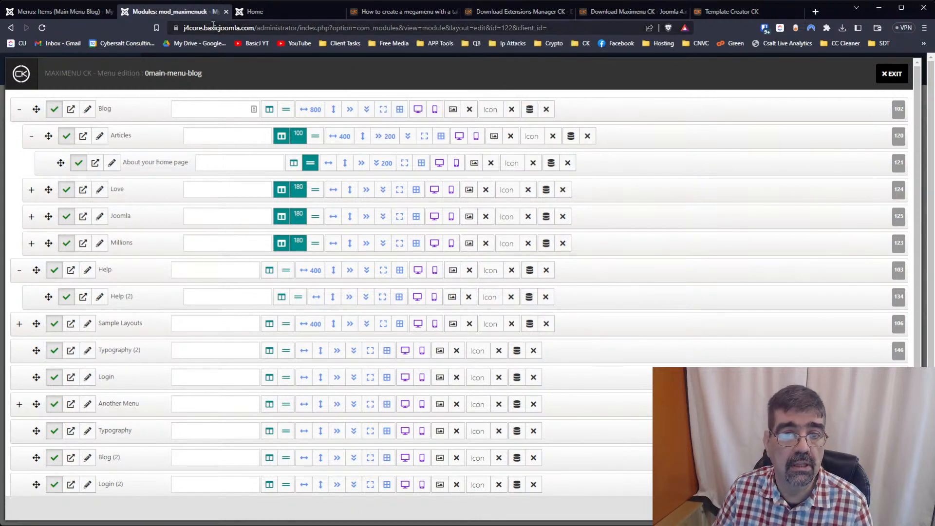
pyautogui.click(258, 14)
pyautogui.click(43, 28)
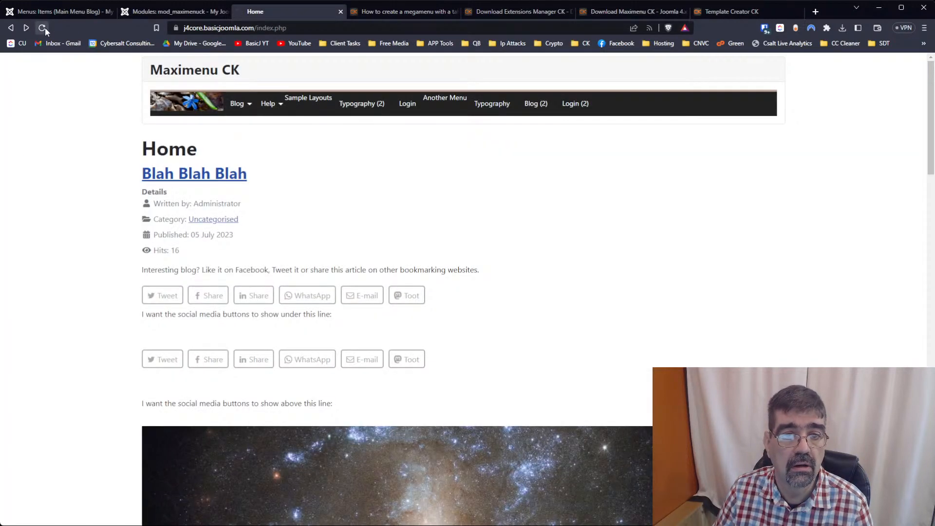
pyautogui.moveTo(269, 104)
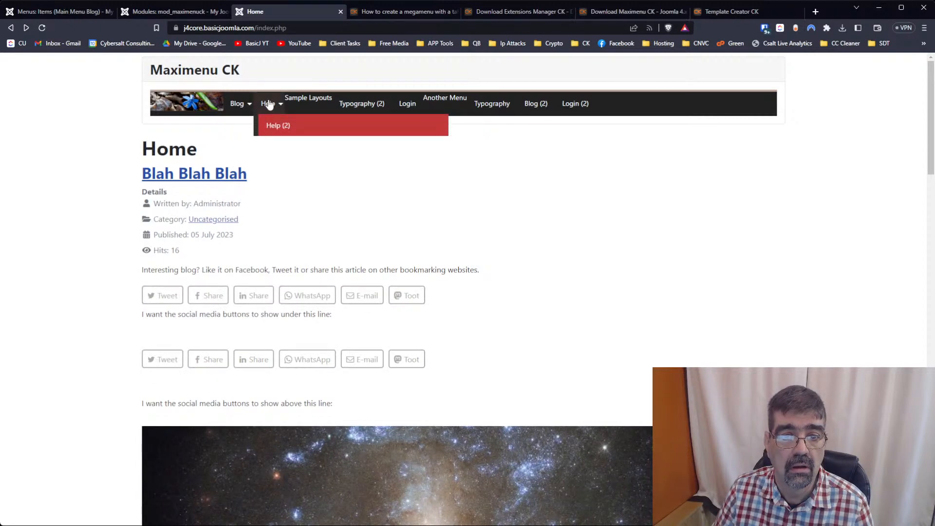
pyautogui.moveTo(242, 127)
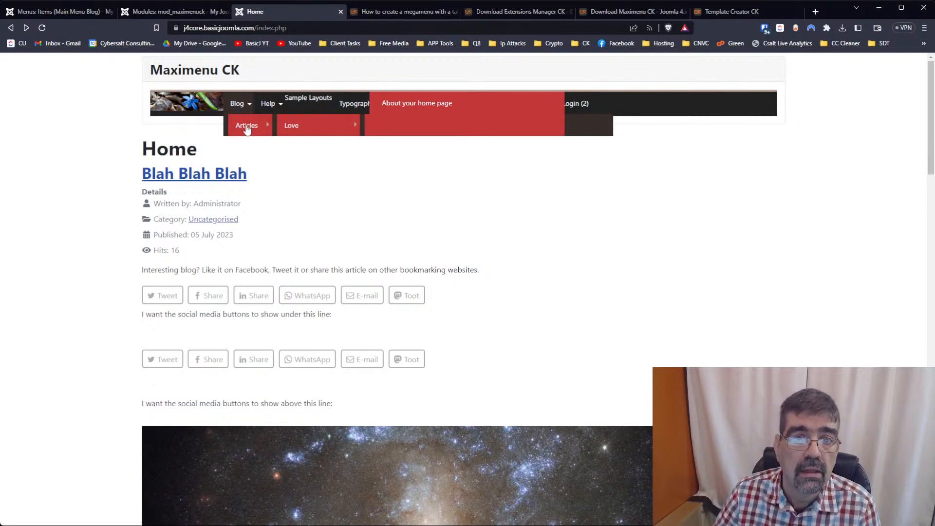
pyautogui.click(161, 11)
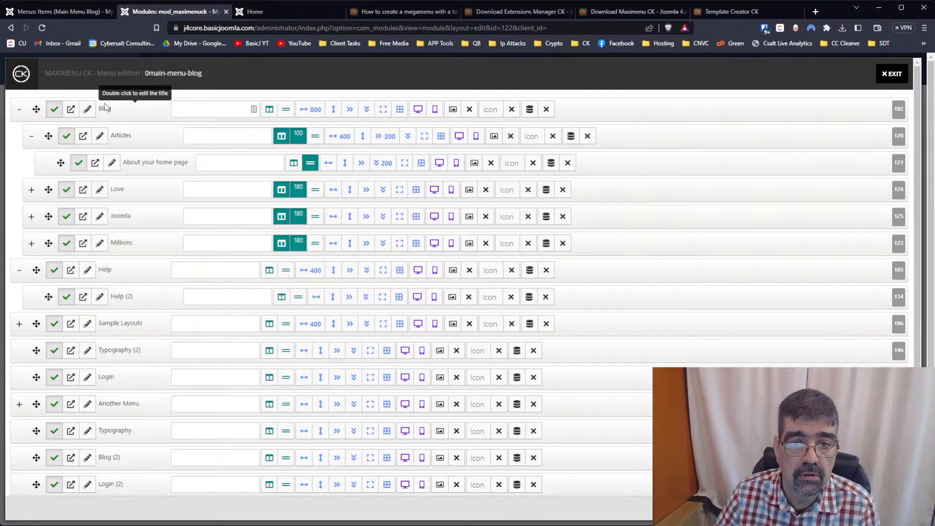
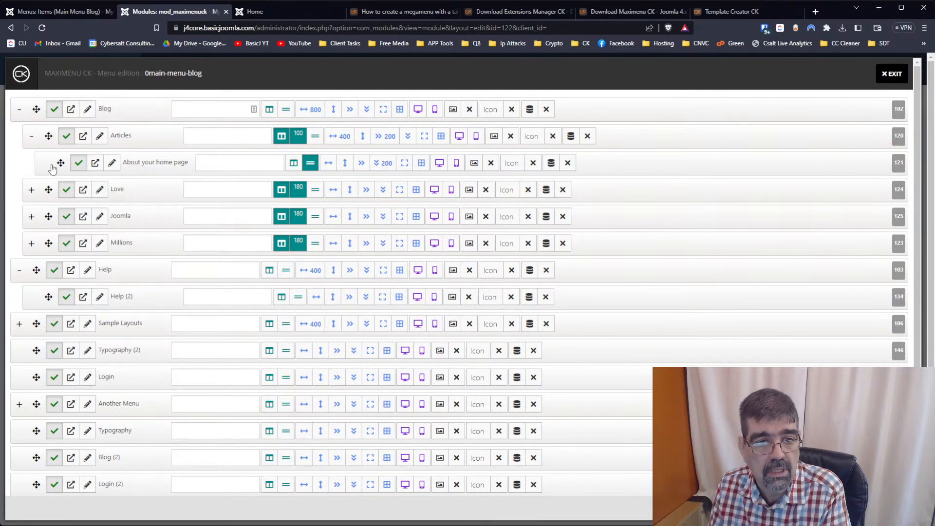
# Move About your home page out of Articles to sit directly under Blog, create a column on it, and reload the Home page to check
pyautogui.moveTo(59, 163); pyautogui.dragTo(46, 164)
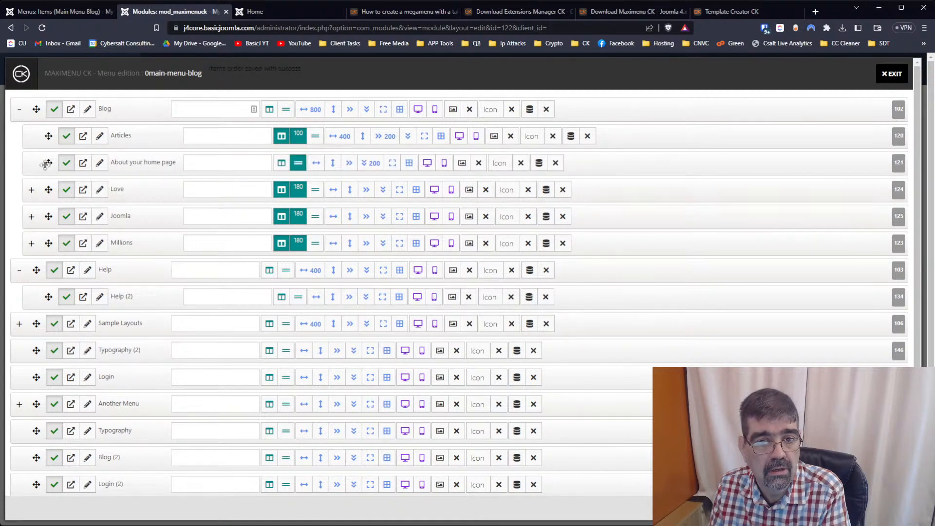
pyautogui.click(282, 163)
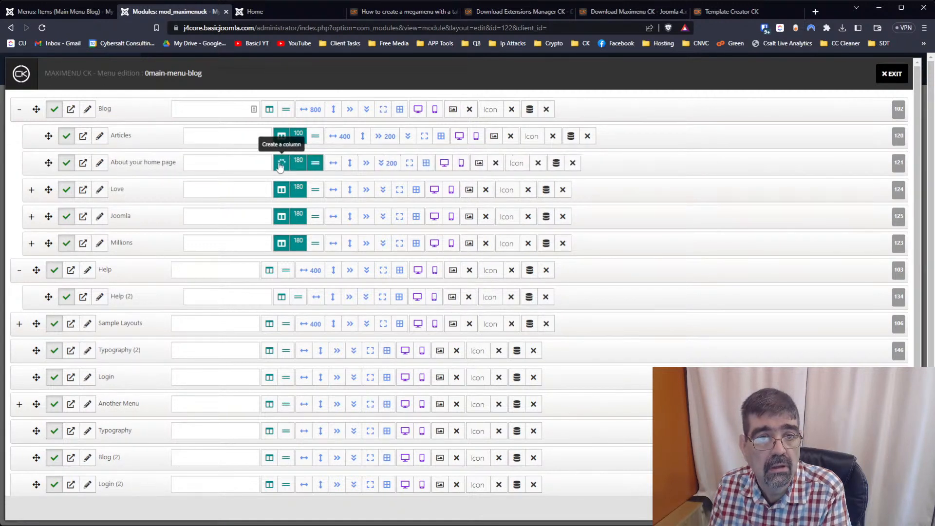
pyautogui.click(262, 10)
pyautogui.click(42, 28)
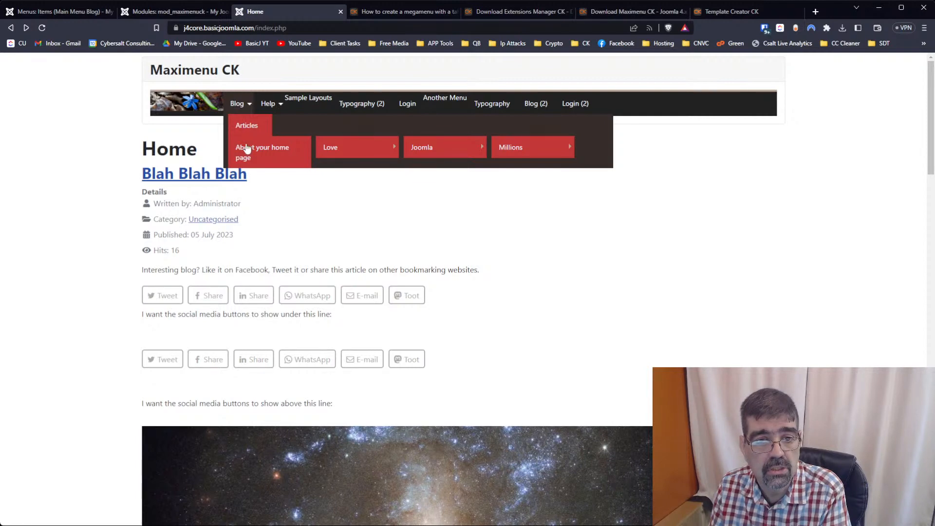
# Create a row on Articles under Blog in the menu editor and check the Blog dropdown on the reloaded Home page
pyautogui.click(142, 11)
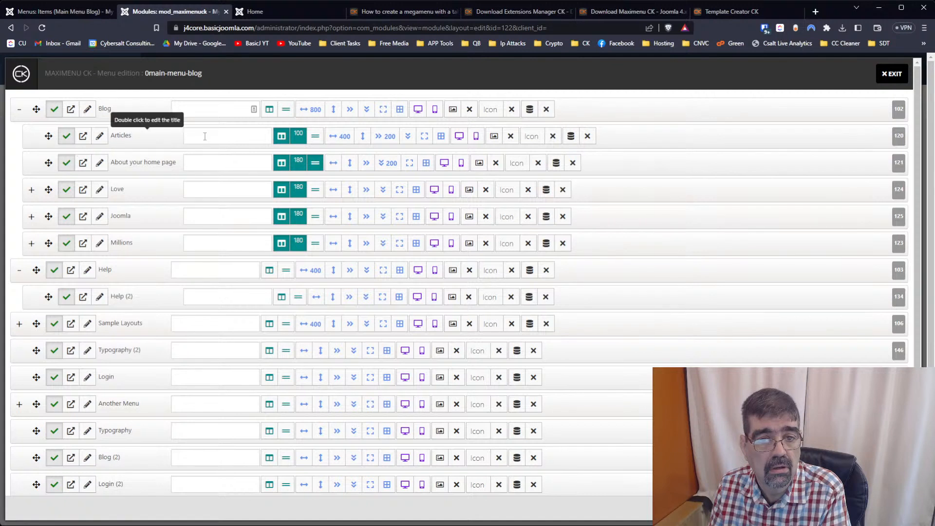
pyautogui.click(314, 138)
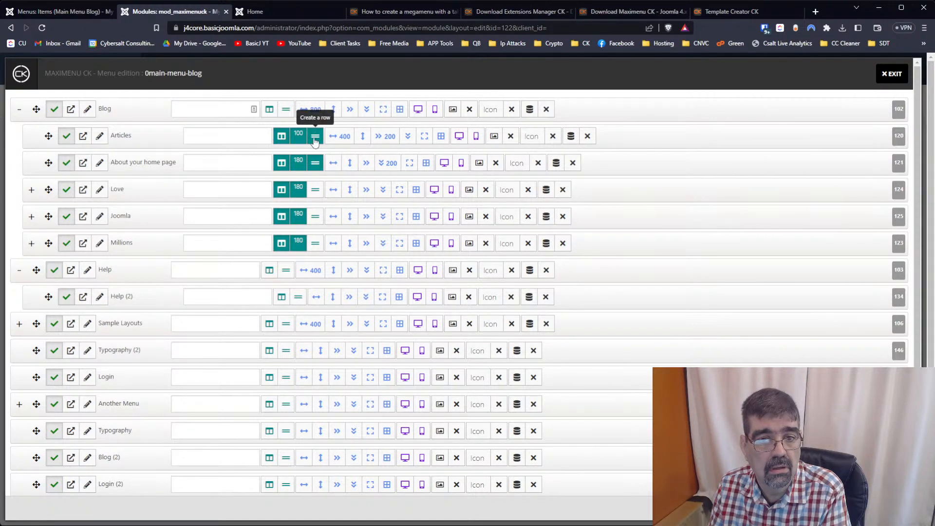
pyautogui.click(264, 15)
pyautogui.click(42, 28)
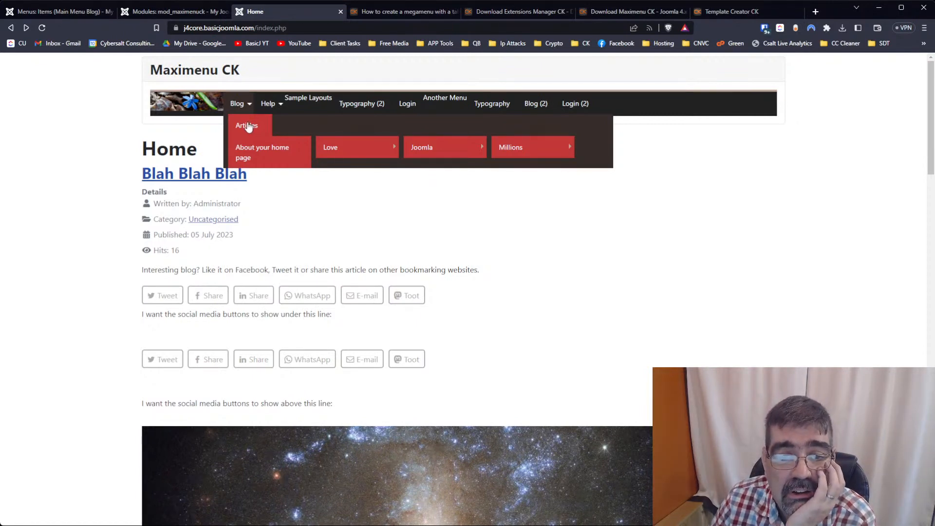
# Clear Articles' submenu width and left margin and About your home page's submenu top margin, and check the Blog dropdown on the reloaded Home page
pyautogui.click(172, 12)
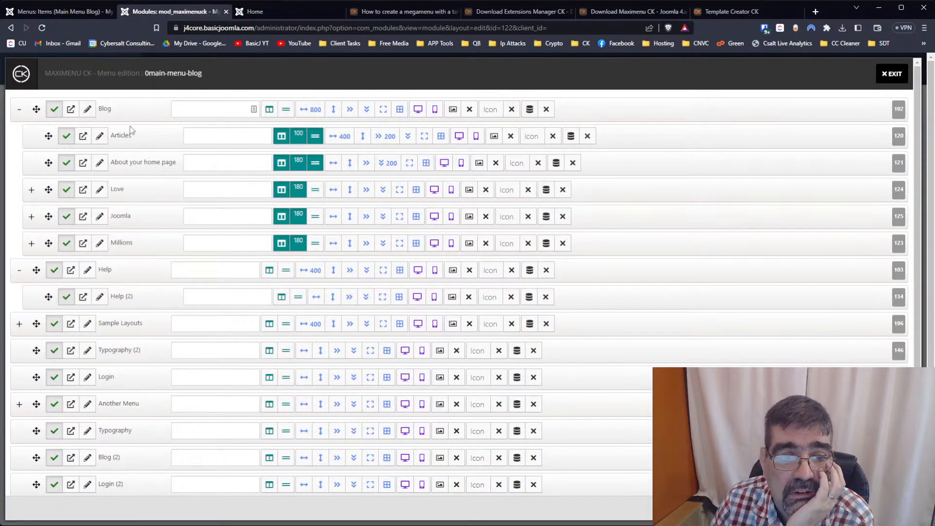
pyautogui.click(339, 137)
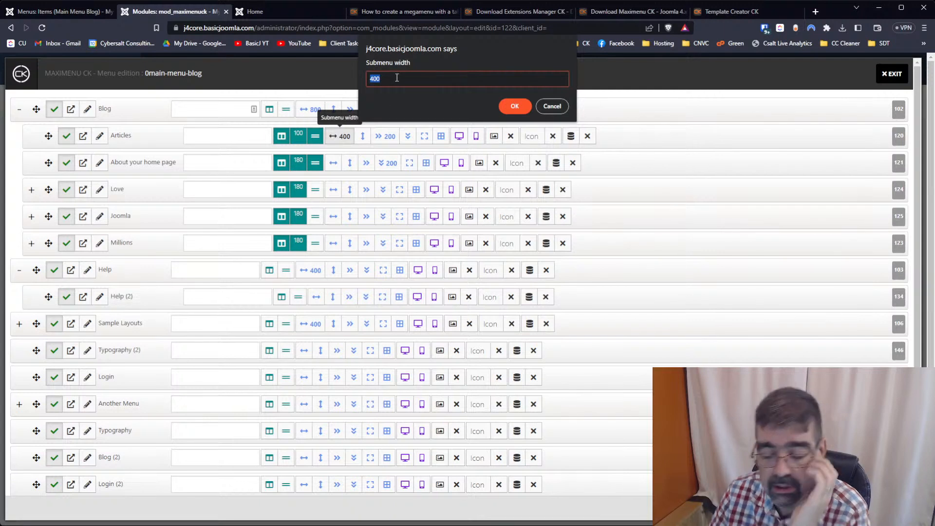
pyautogui.press('BackSpace')
pyautogui.press('Return')
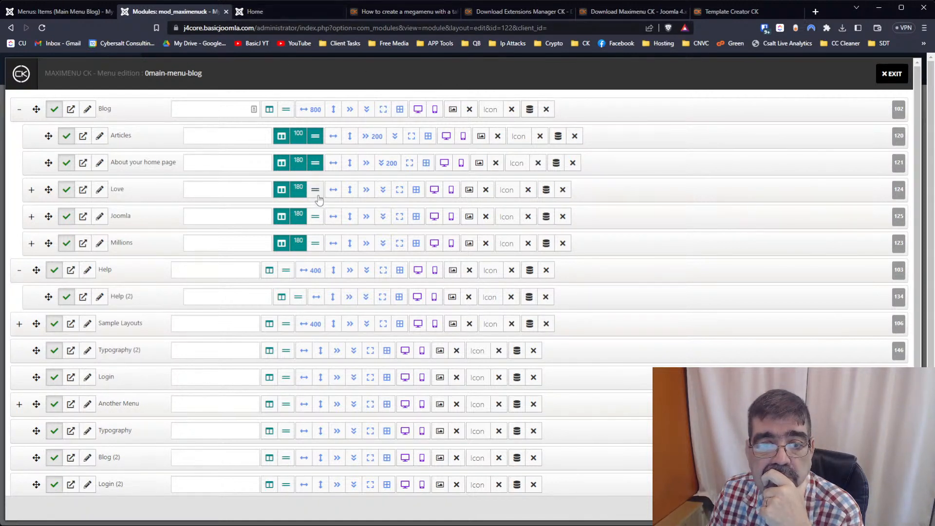
pyautogui.click(383, 164)
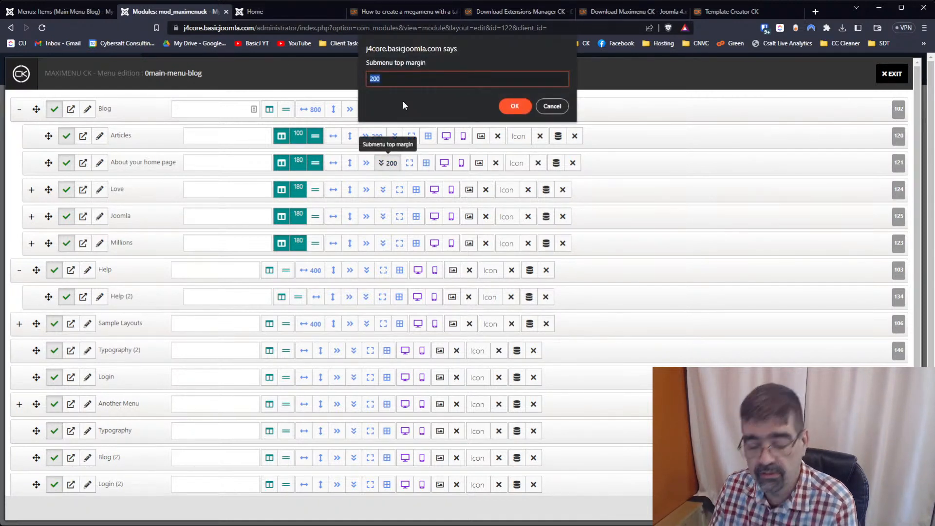
pyautogui.press('Return')
pyautogui.click(377, 137)
pyautogui.press('BackSpace')
pyautogui.press('Return')
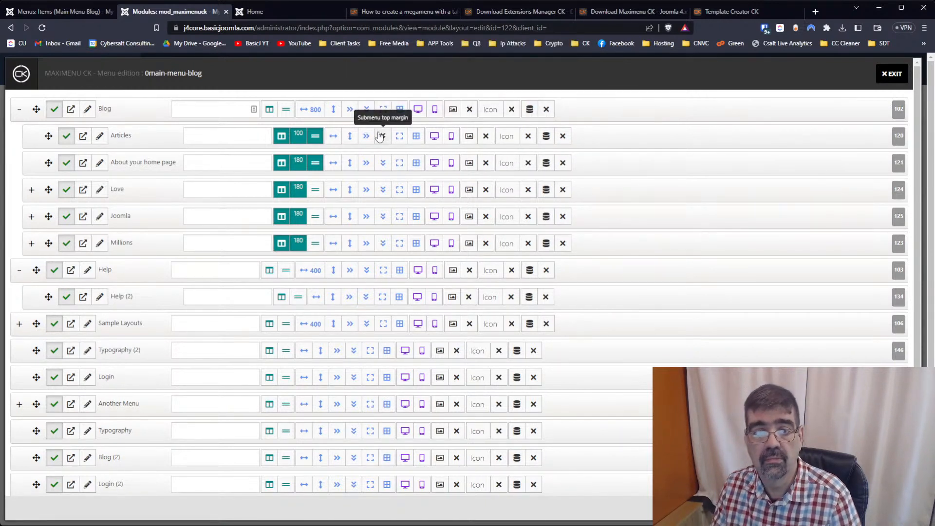
pyautogui.click(256, 14)
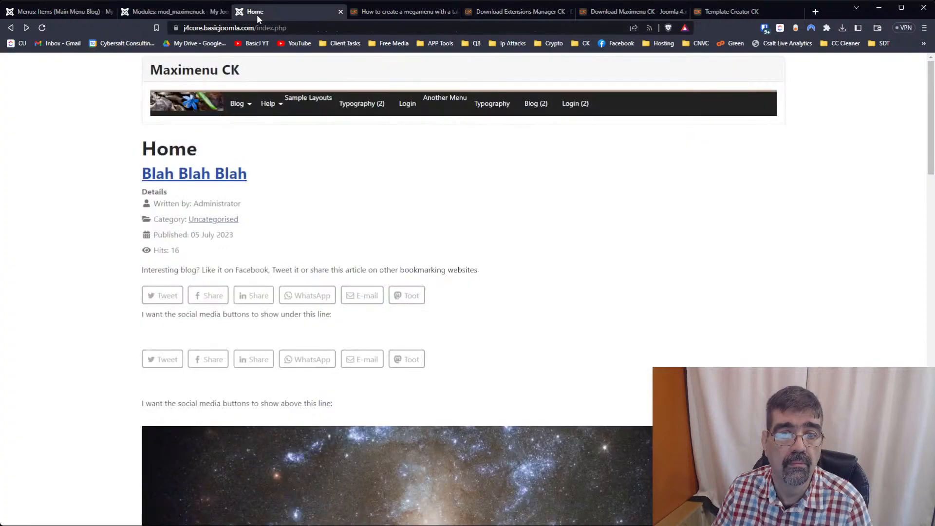
pyautogui.click(41, 28)
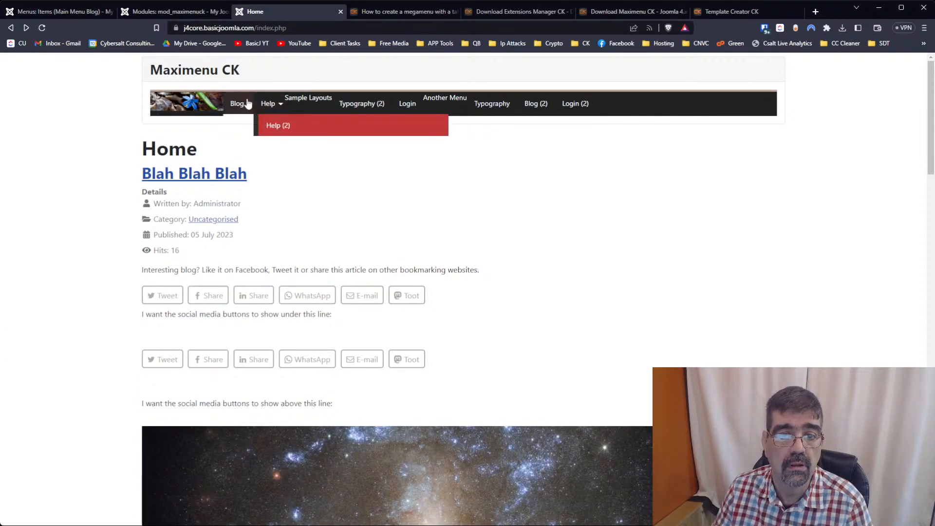
pyautogui.moveTo(238, 108)
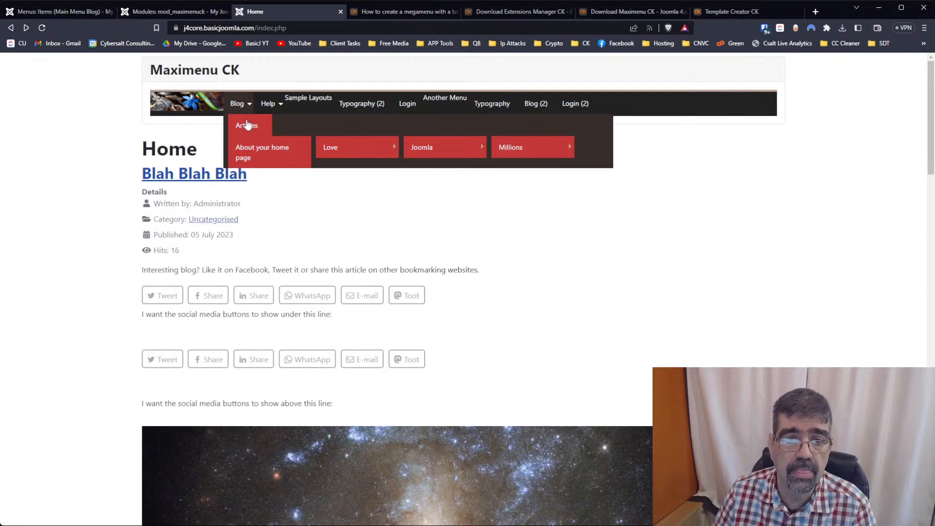
# Move Millions out of Blog to the menu's root level, remove its column, and check the menu on the reloaded Home page
pyautogui.click(153, 13)
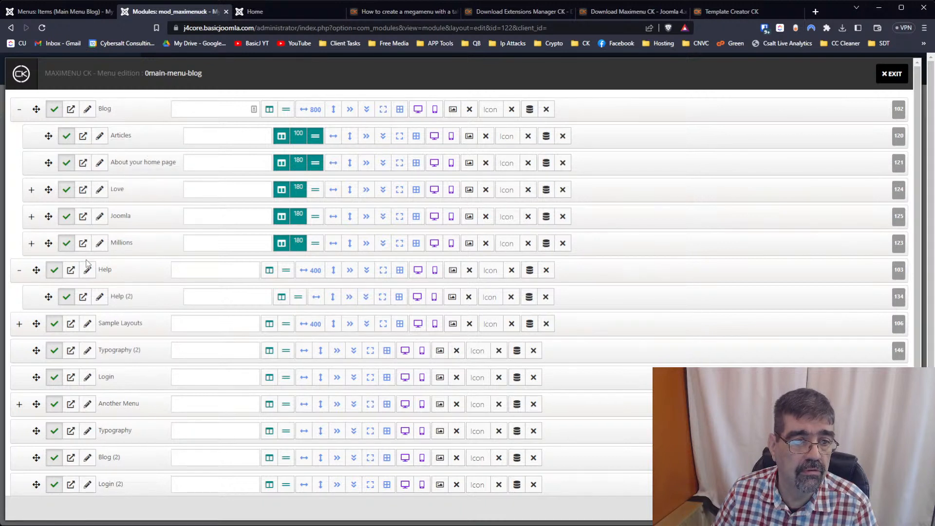
pyautogui.moveTo(48, 243); pyautogui.dragTo(222, 243)
pyautogui.click(267, 245)
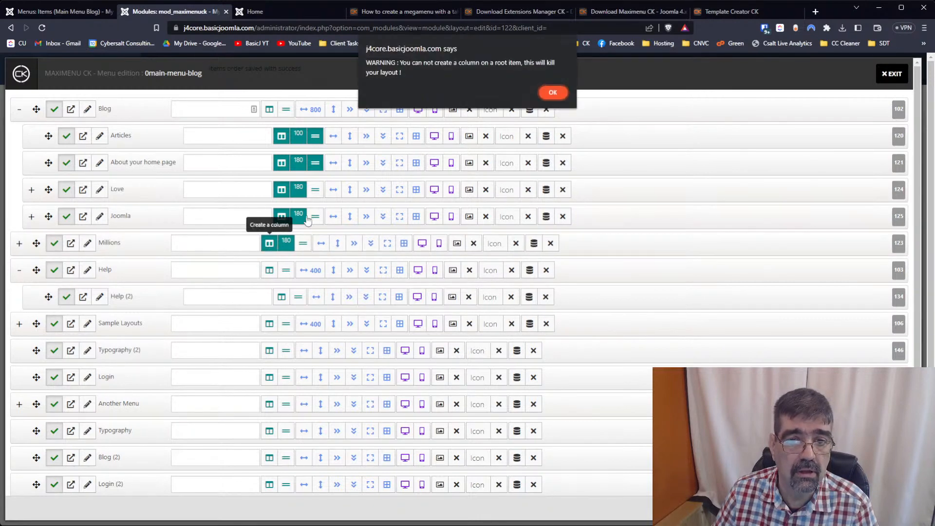
pyautogui.click(553, 91)
pyautogui.click(288, 9)
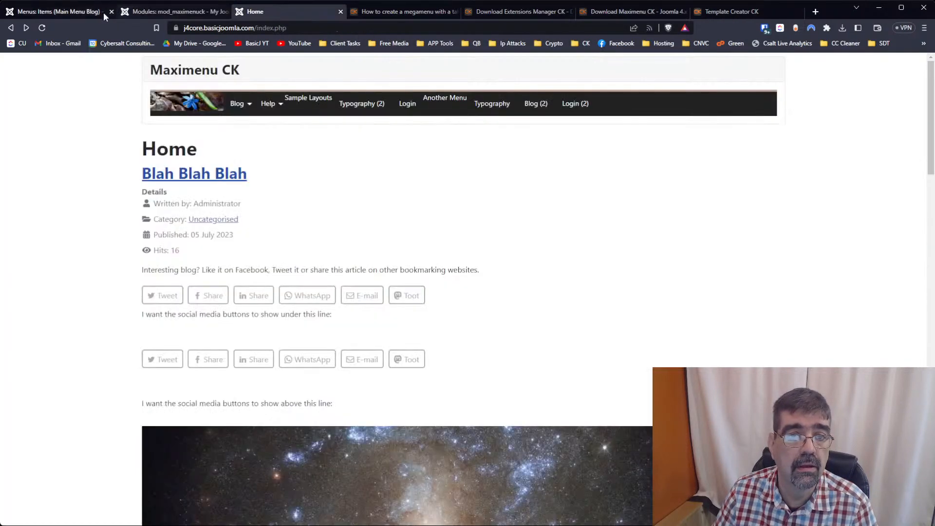
pyautogui.click(42, 28)
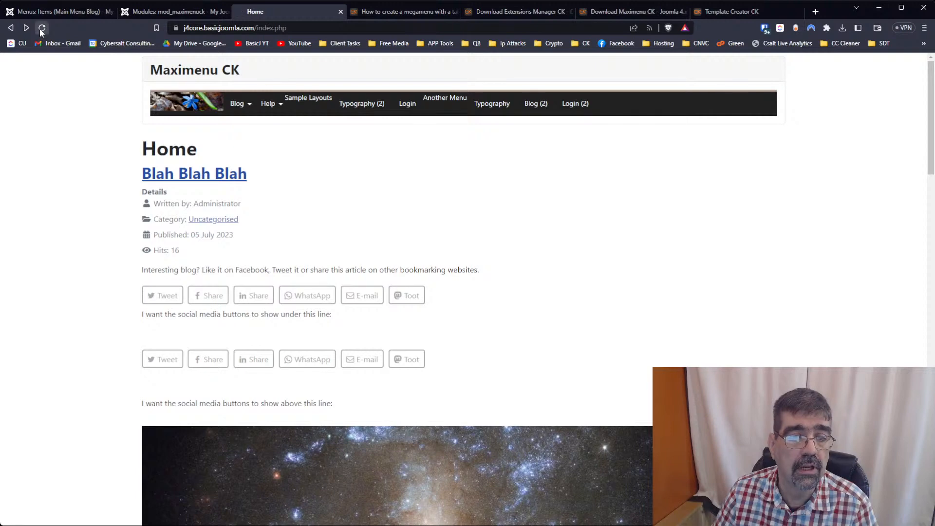
pyautogui.moveTo(250, 105)
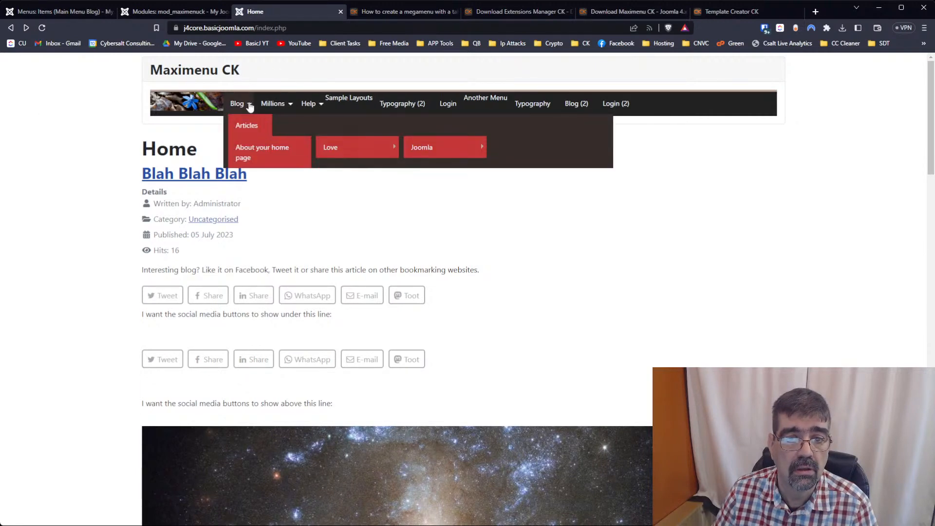
# Compare the menu editor's Blog items with the site, open the Blog page, and examine its Blog dropdown
pyautogui.click(141, 12)
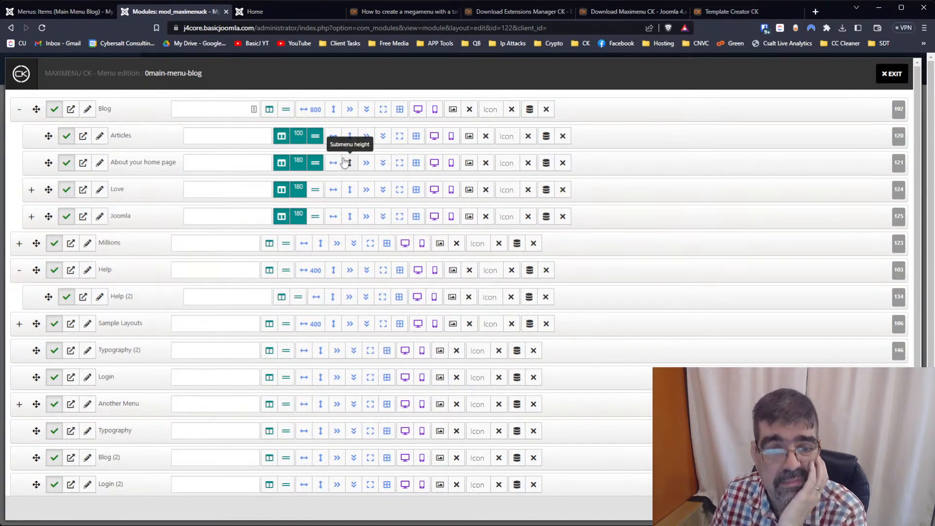
pyautogui.click(268, 13)
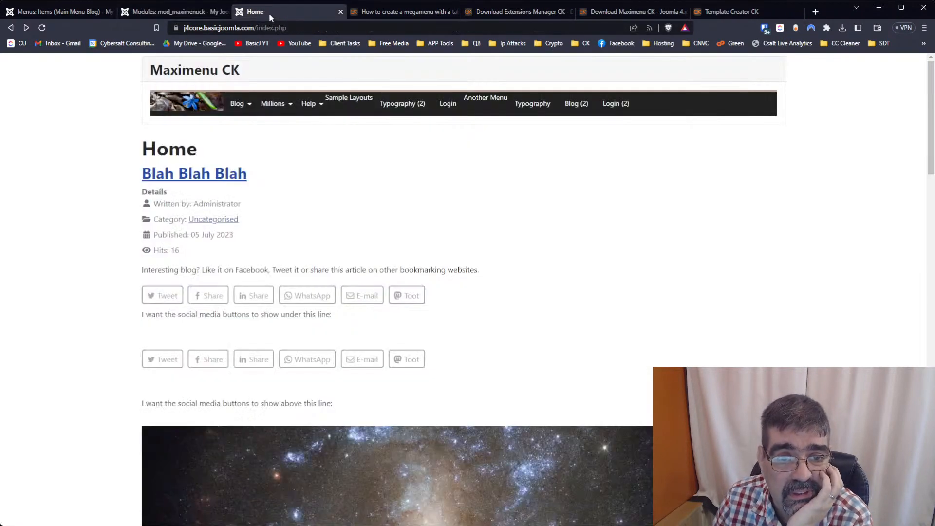
pyautogui.click(246, 103)
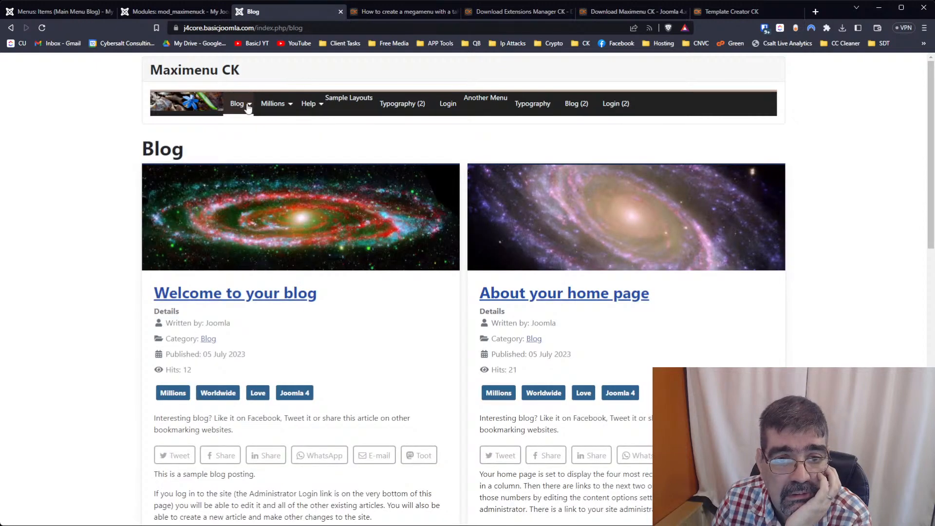
pyautogui.moveTo(247, 105)
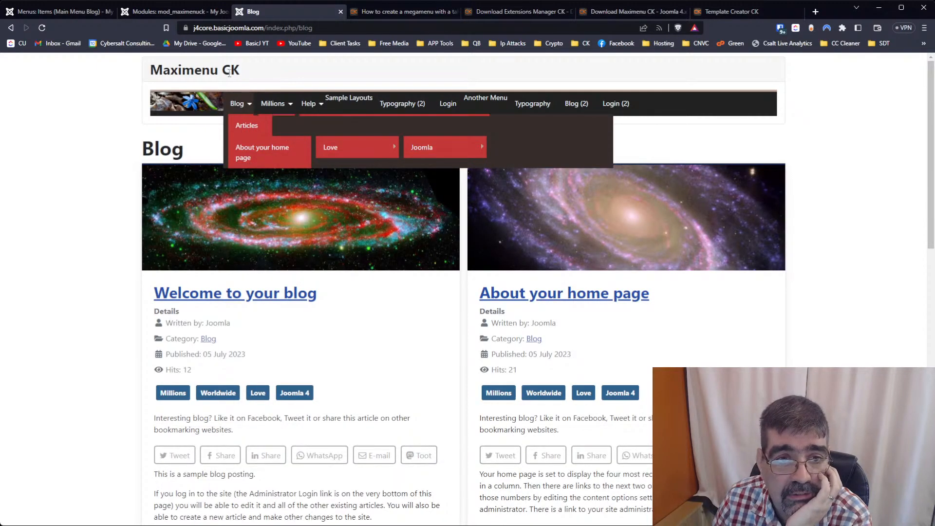
# Try a row on the root Blog item, check its dropdown on the reloaded Blog page, and remove the row again
pyautogui.click(166, 11)
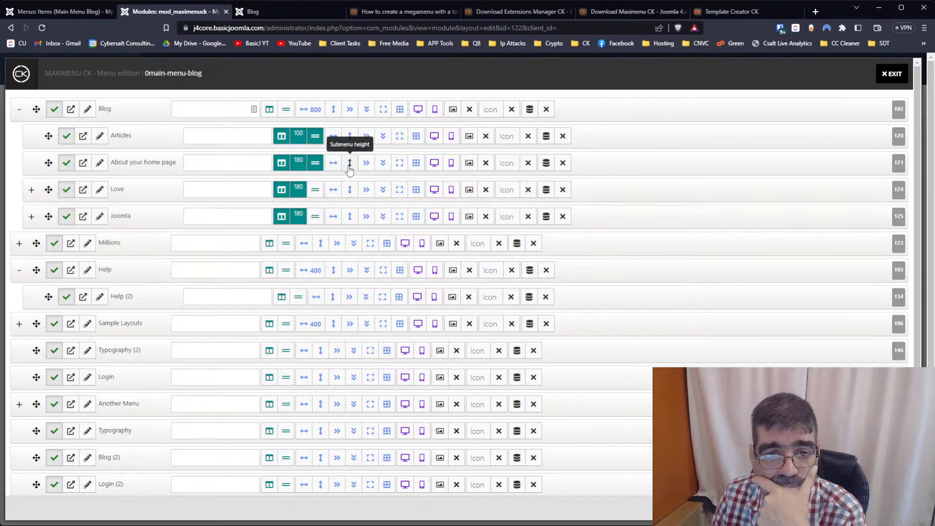
pyautogui.click(286, 110)
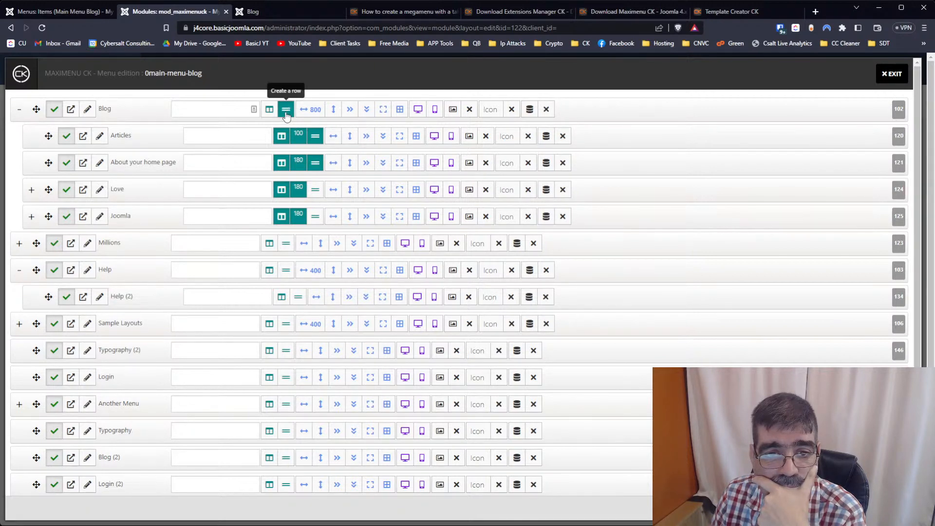
pyautogui.click(270, 9)
pyautogui.click(42, 28)
pyautogui.moveTo(238, 104)
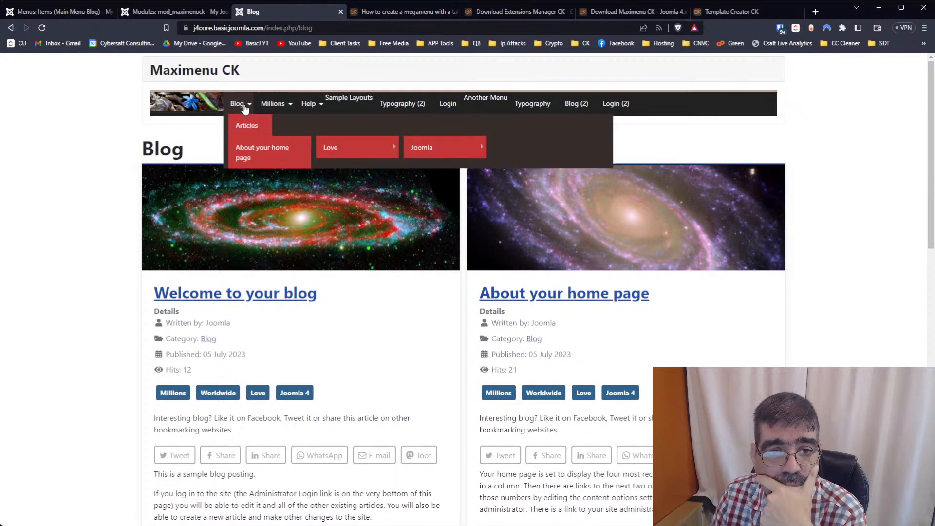
pyautogui.click(165, 11)
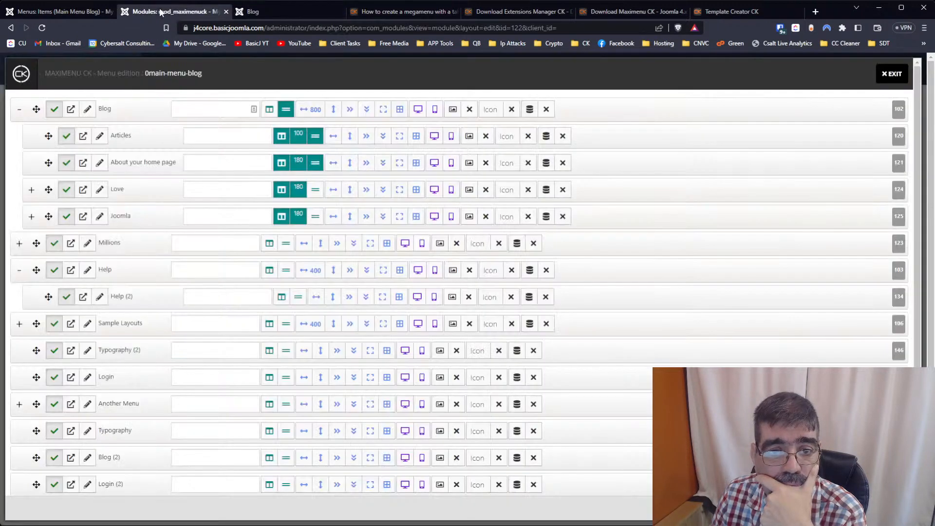
pyautogui.click(288, 110)
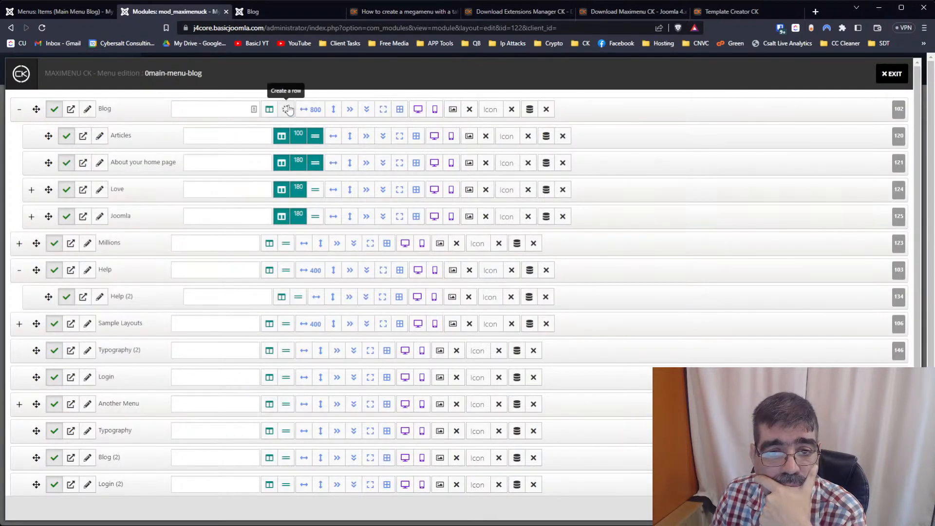
# Set the Articles column width to 180 and examine the Blog dropdown with its Love and Joomla submenus on the reloaded Blog page
pyautogui.click(298, 135)
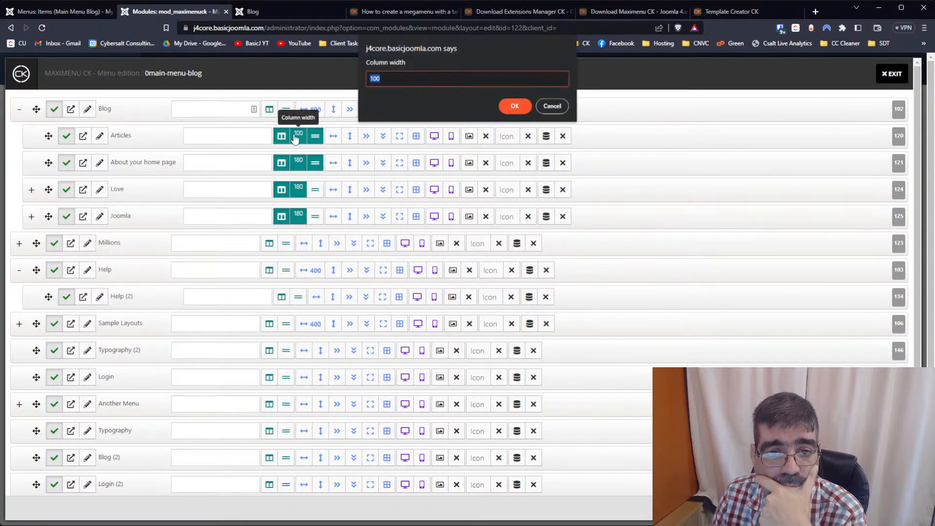
pyautogui.write('180')
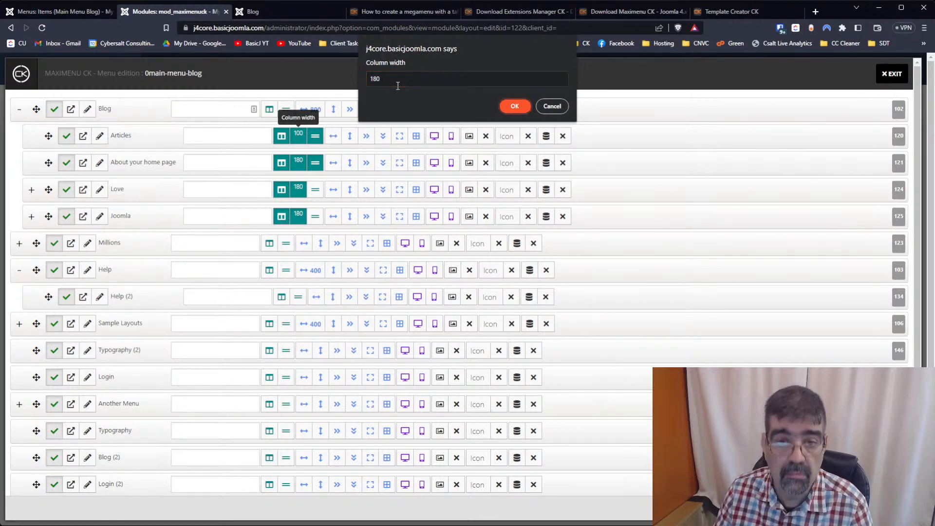
pyautogui.click(515, 106)
pyautogui.click(261, 8)
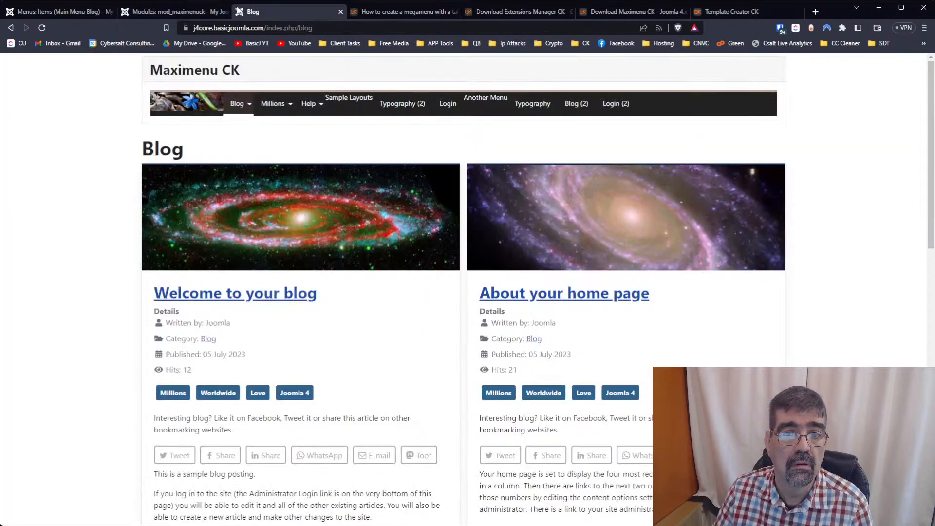
pyautogui.click(41, 28)
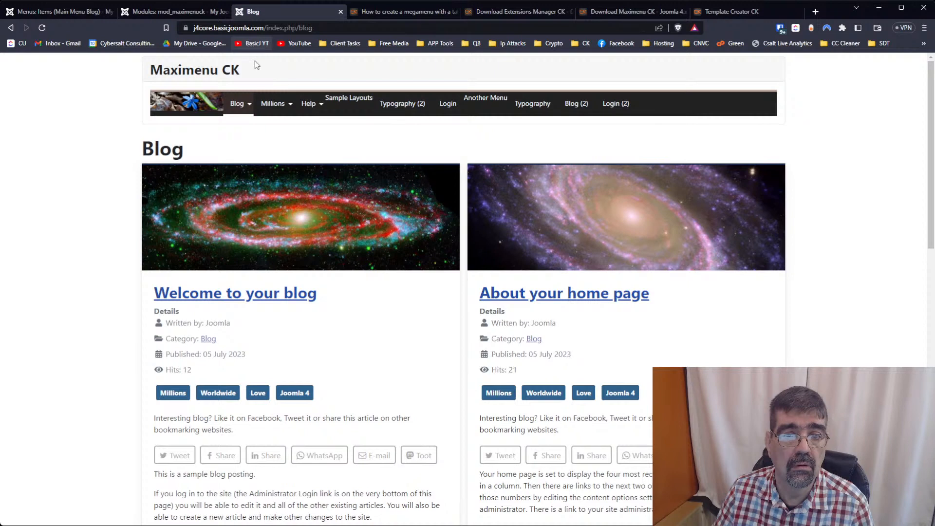
pyautogui.moveTo(243, 107)
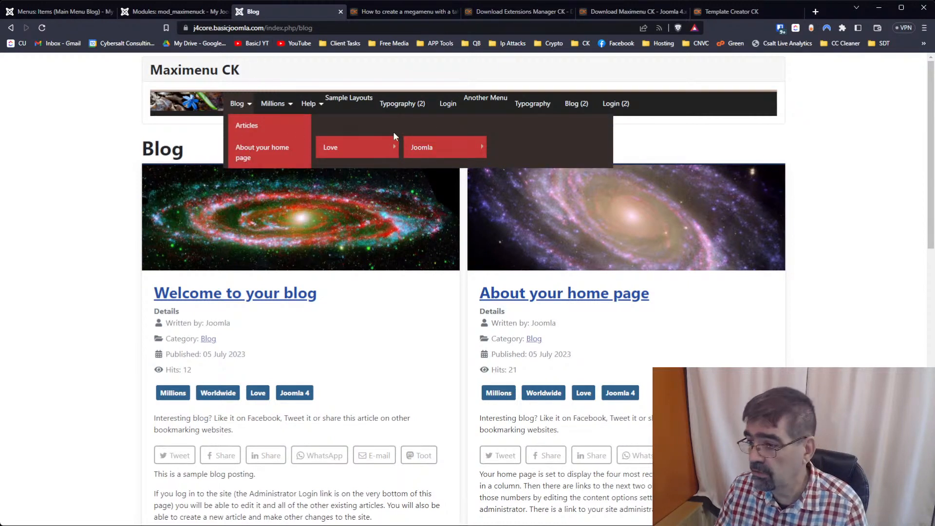
pyautogui.moveTo(392, 148)
pyautogui.moveTo(458, 150)
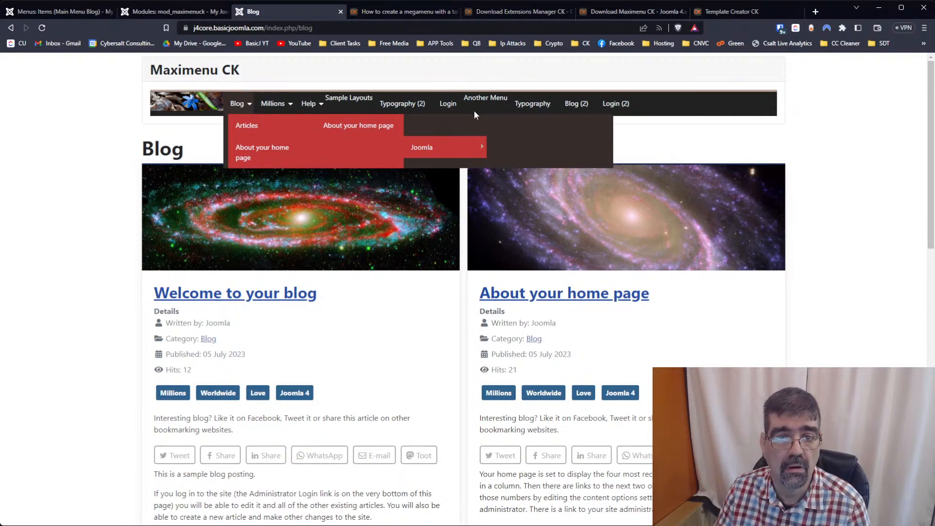
# Add rows to the Love and Joomla columns, and check the Blog dropdown with both submenus on the reloaded Blog page
pyautogui.click(148, 13)
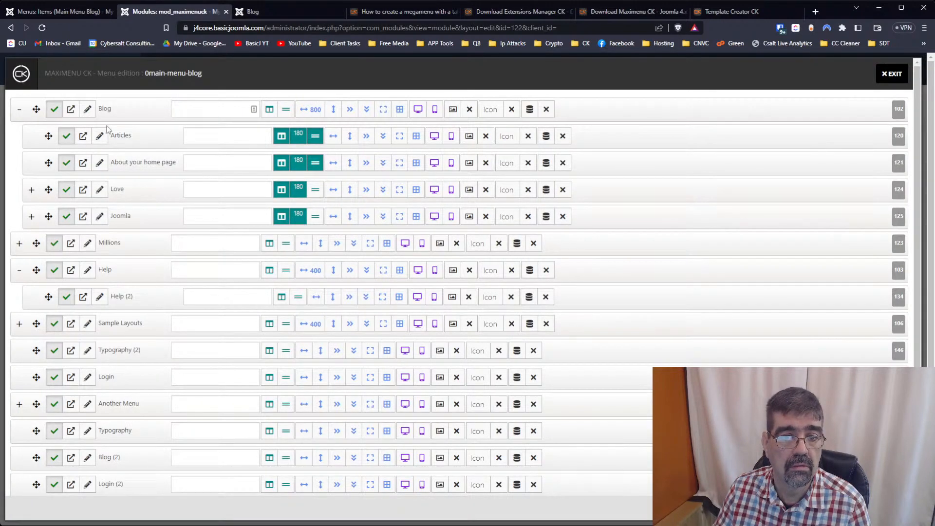
pyautogui.click(315, 189)
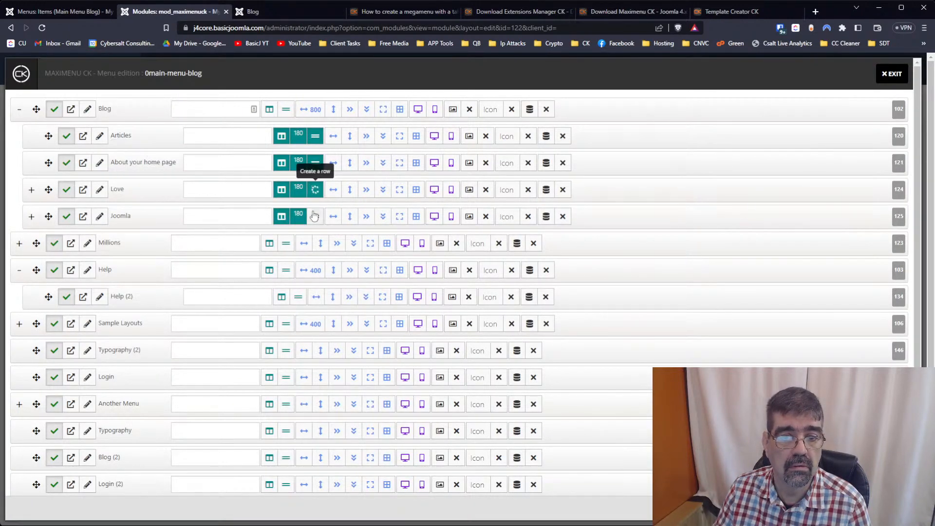
pyautogui.click(314, 211)
pyautogui.click(266, 11)
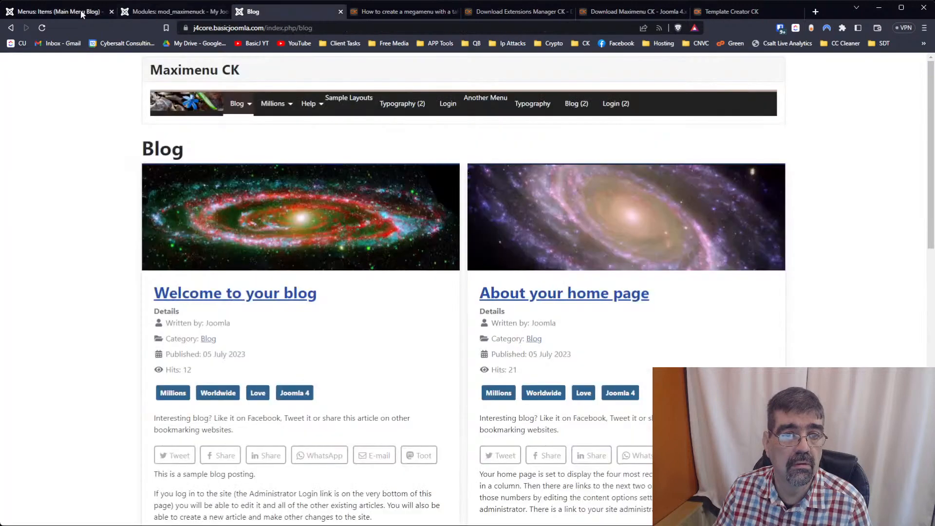
pyautogui.moveTo(284, 109)
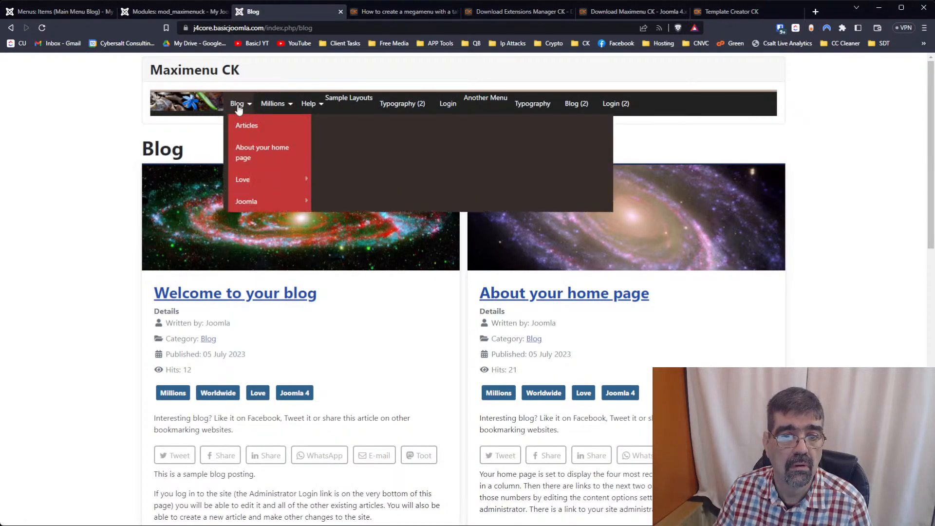
pyautogui.moveTo(245, 181)
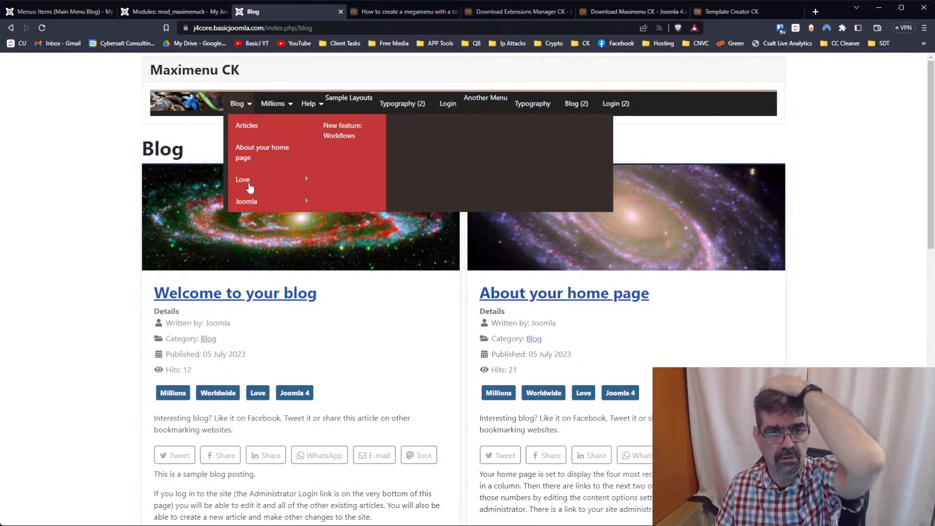
pyautogui.moveTo(249, 205)
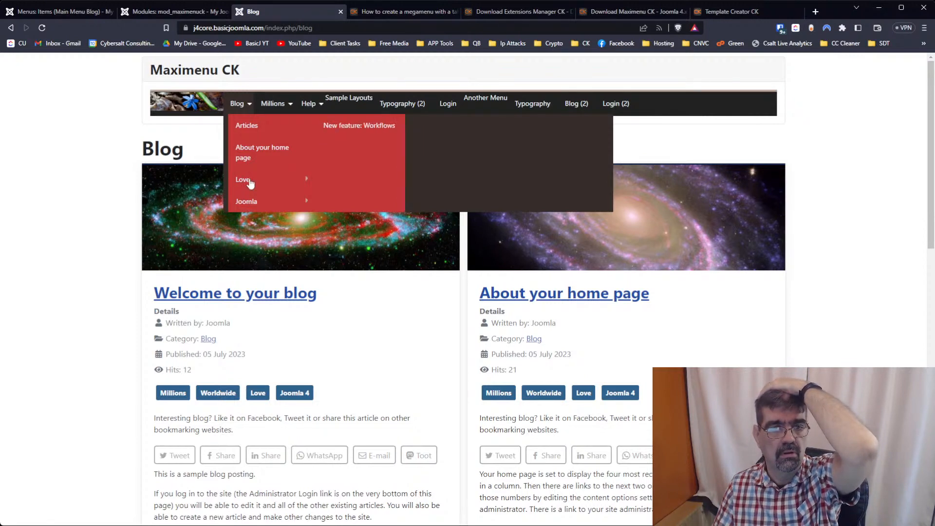
# Remove the rows from Articles, About your home page, Love and Joomla, and check the dropdown on the reloaded Blog page
pyautogui.click(156, 11)
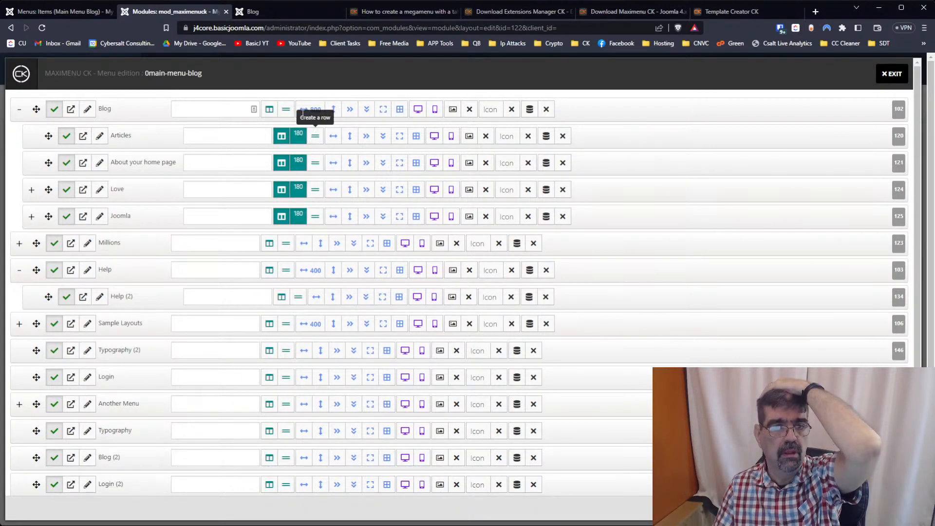
pyautogui.click(250, 12)
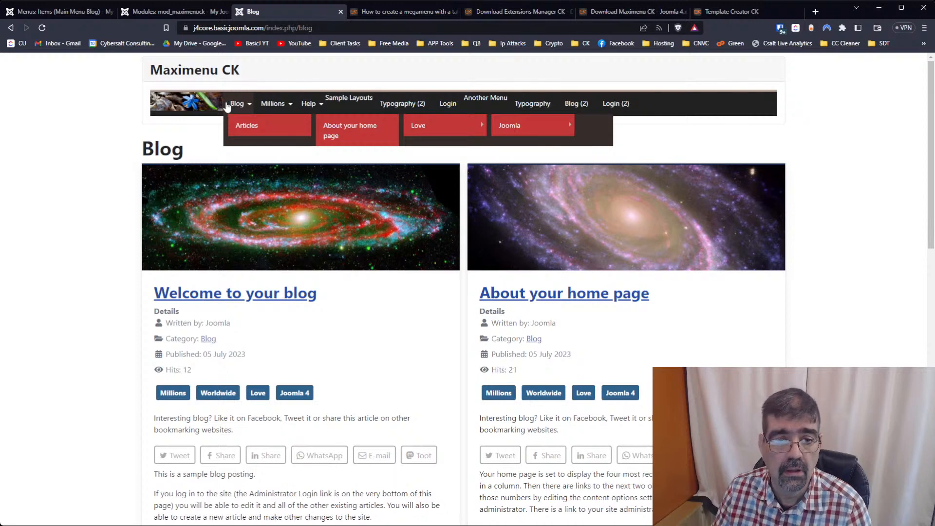
# Set the root Blog item's submenu width to 100% and check its dropdown on the reloaded Blog page
pyautogui.click(166, 14)
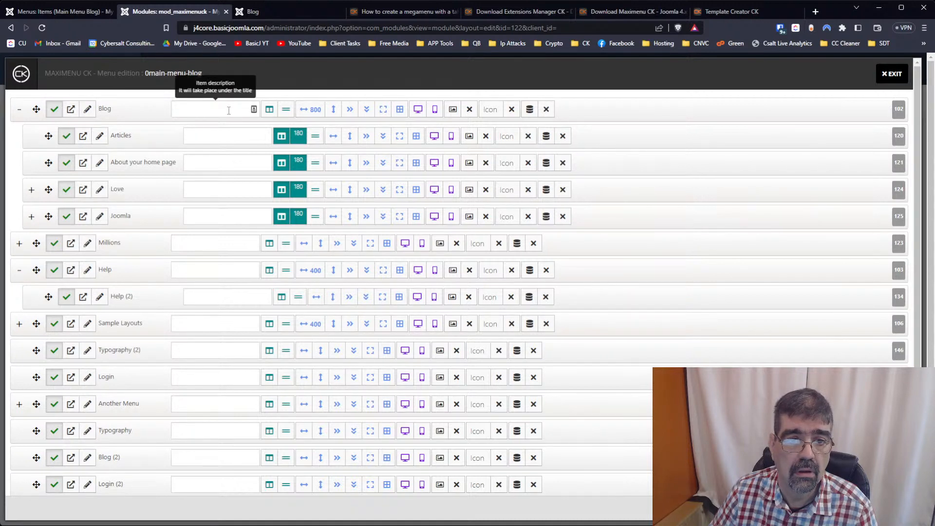
pyautogui.click(312, 111)
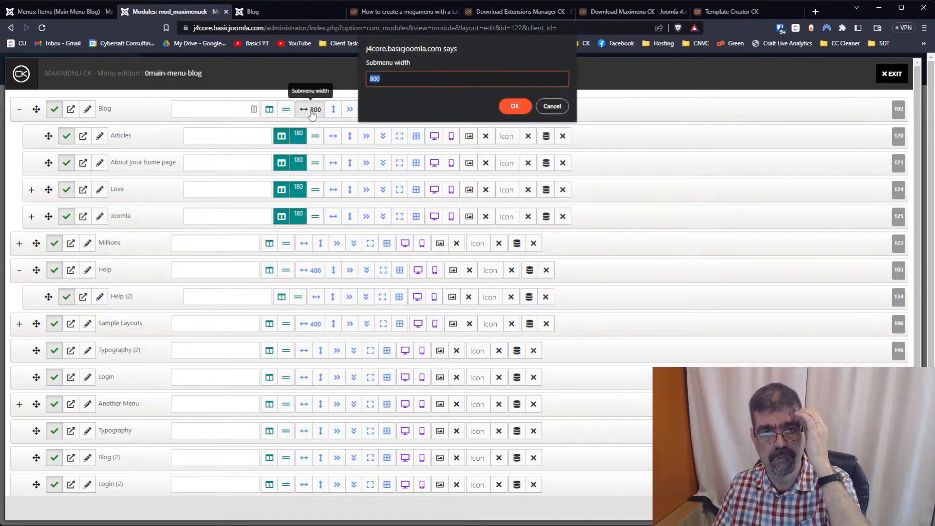
pyautogui.write('100')
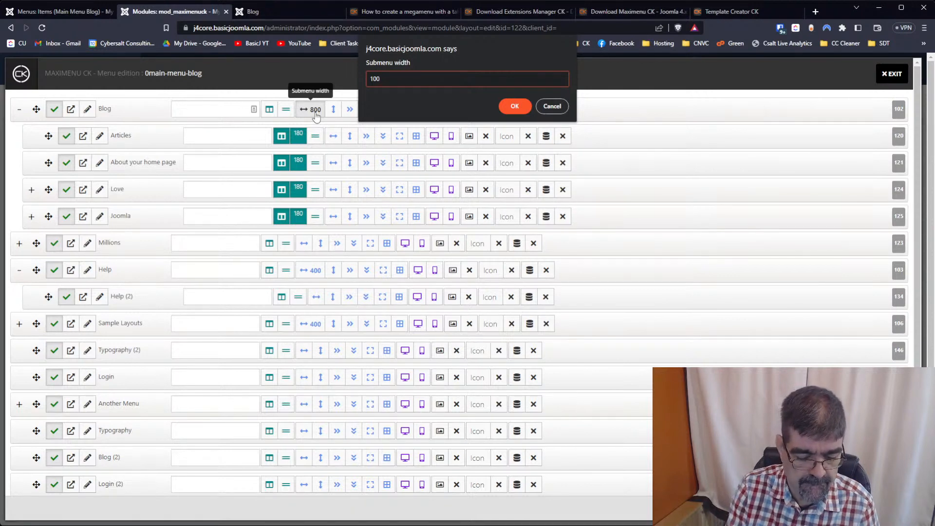
pyautogui.press('Return')
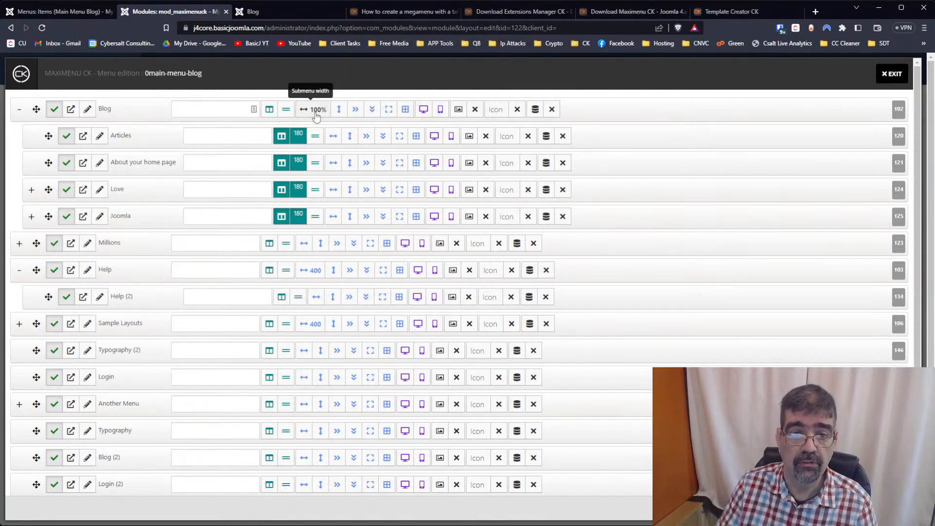
pyautogui.click(273, 9)
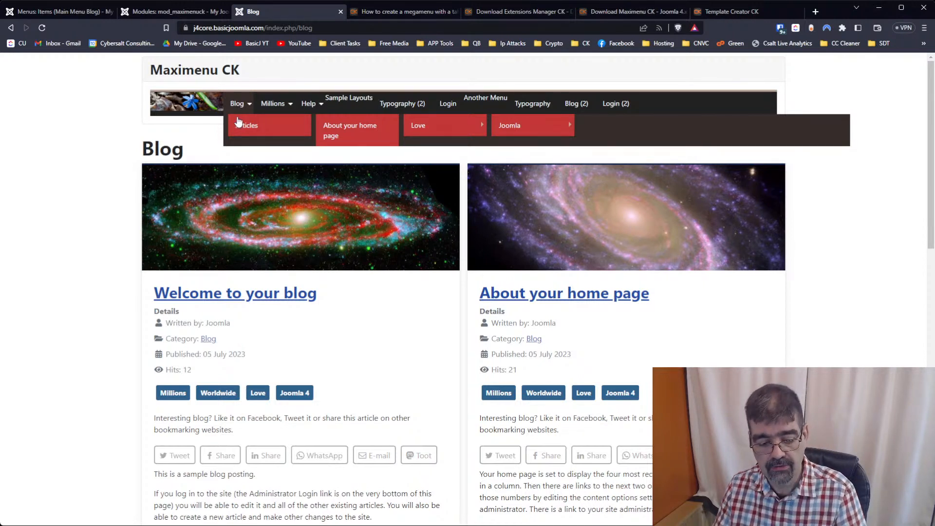
# Examine the mobile menu and its Blog submenu in the developer tools' responsive view, and return to the desktop page
pyautogui.hotkey('ctrl', 'shift', 'i')
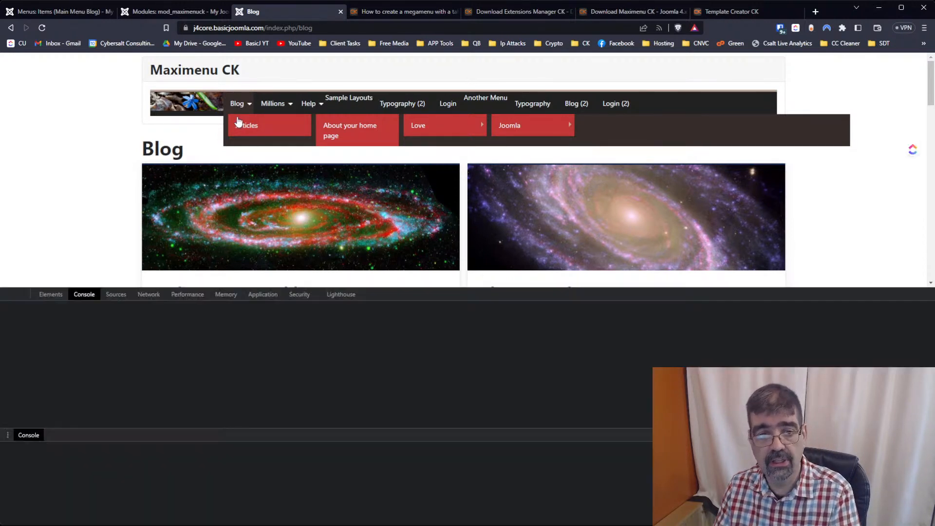
pyautogui.click(22, 294)
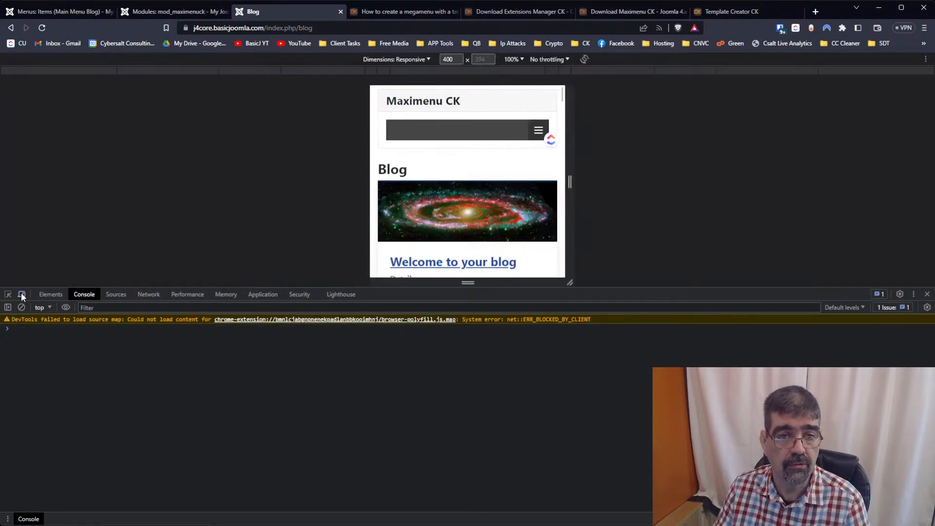
pyautogui.click(539, 130)
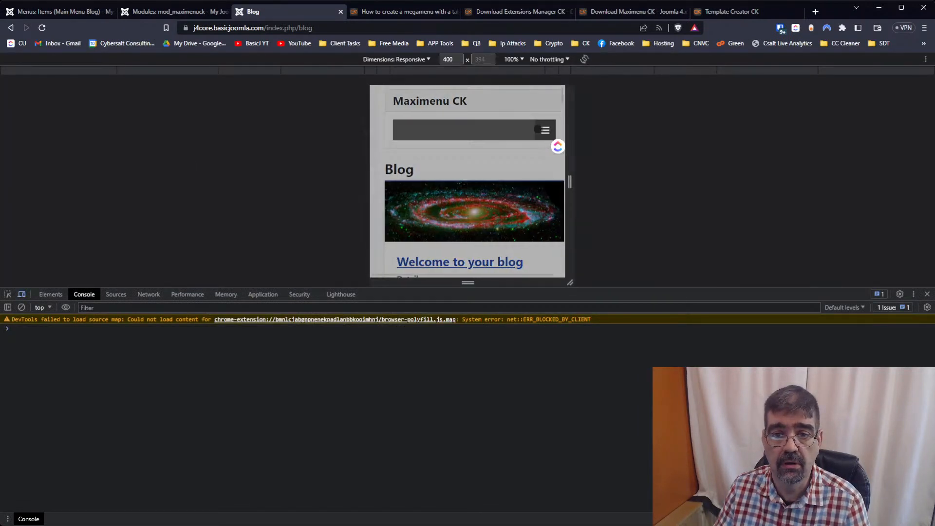
pyautogui.click(506, 155)
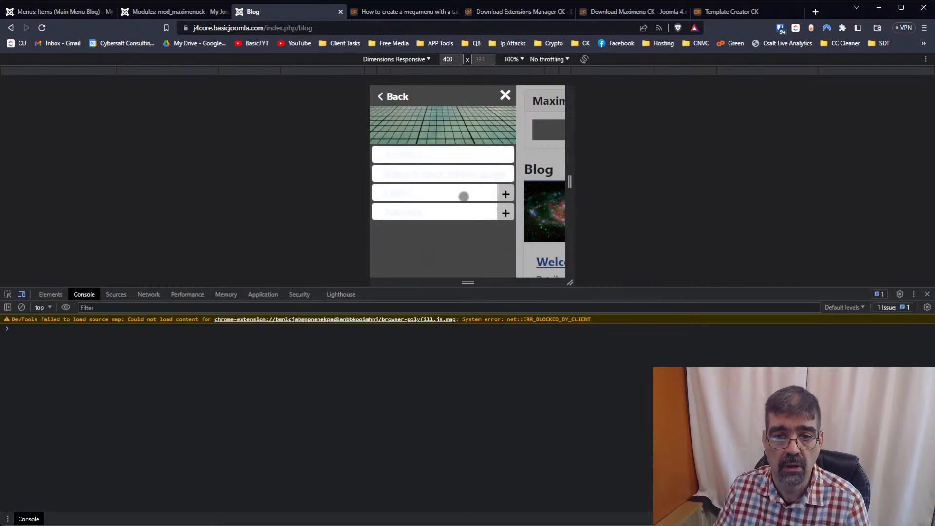
pyautogui.click(505, 95)
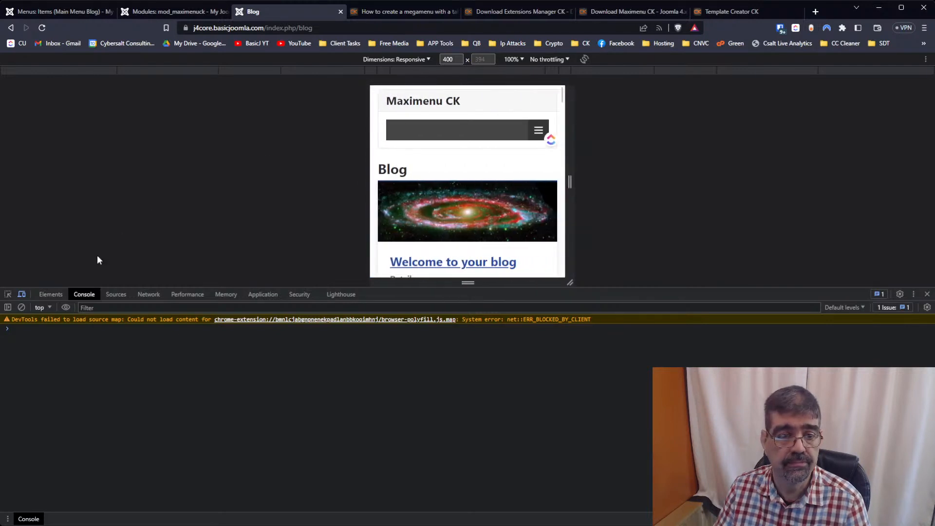
pyautogui.click(21, 294)
pyautogui.click(927, 294)
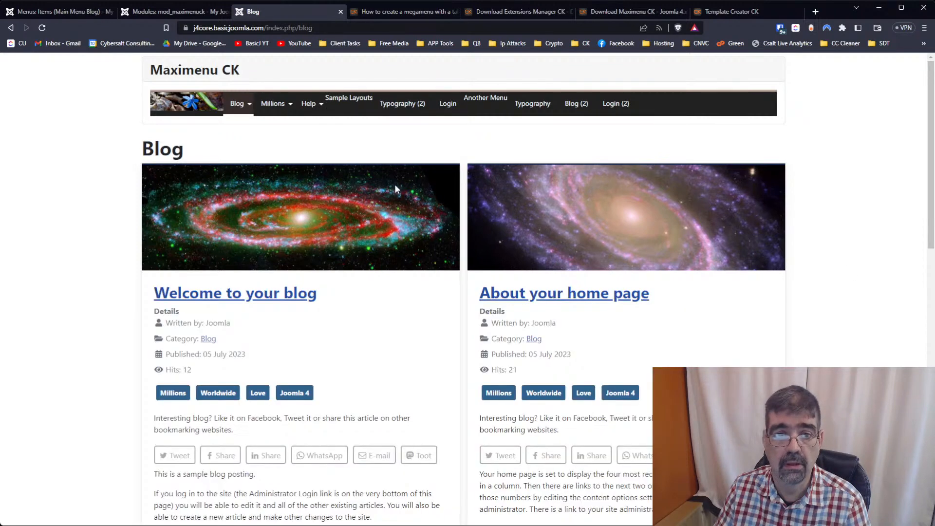
# Set the root Blog item's submenu width to 900 in the menu editor
pyautogui.click(139, 12)
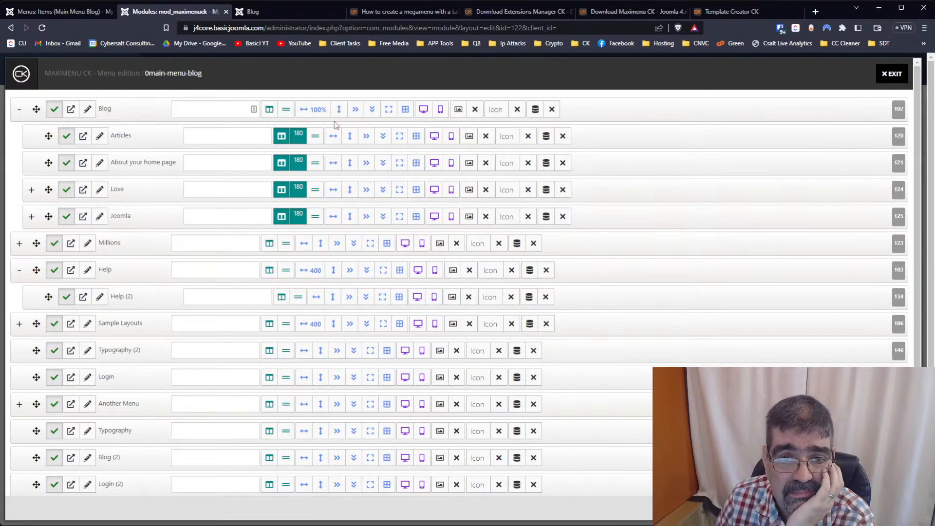
pyautogui.click(317, 109)
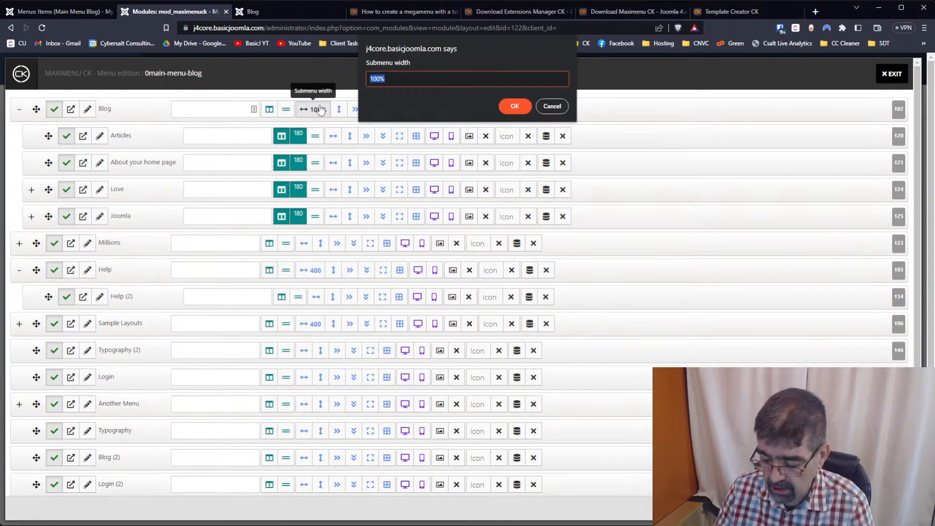
pyautogui.write('9')
pyautogui.press('Tab')
pyautogui.click(514, 103)
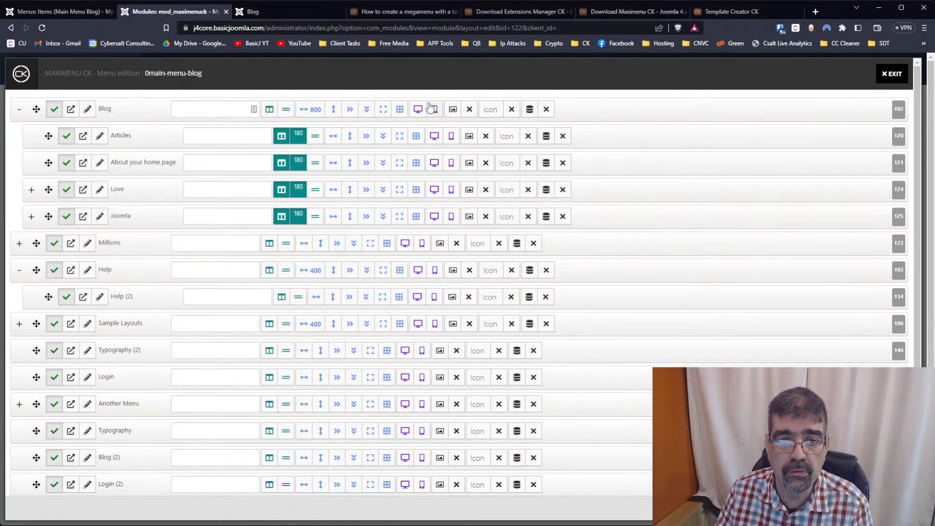
# Enable Fullwidth on the root Blog item and check its dropdown on the reloaded Blog page
pyautogui.click(385, 111)
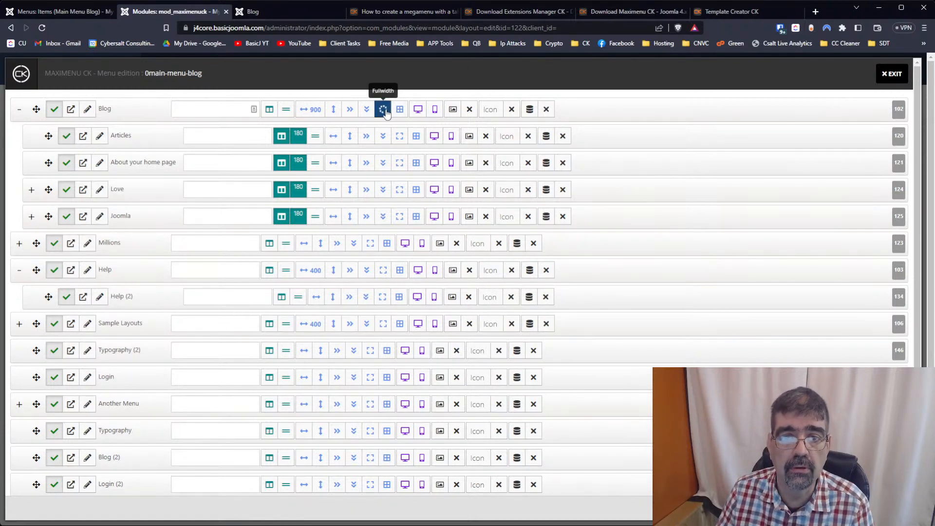
pyautogui.click(254, 11)
pyautogui.click(43, 28)
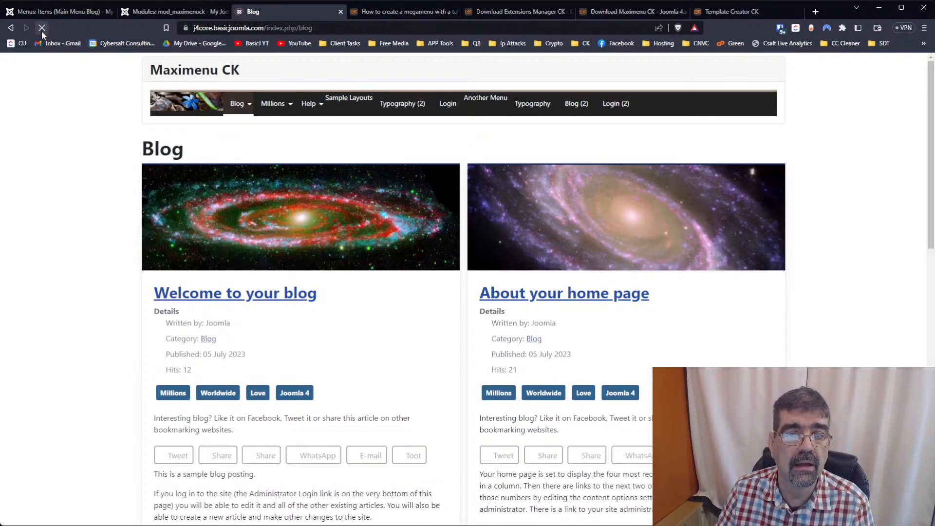
pyautogui.moveTo(242, 107)
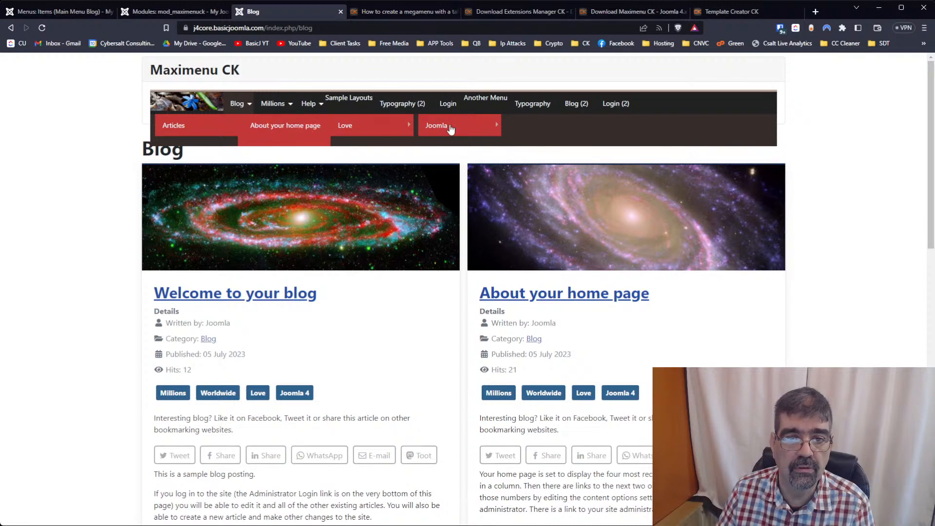
# Expand Love and Joomla in the menu editor and compare their child items with the Blog dropdown on the site
pyautogui.click(157, 10)
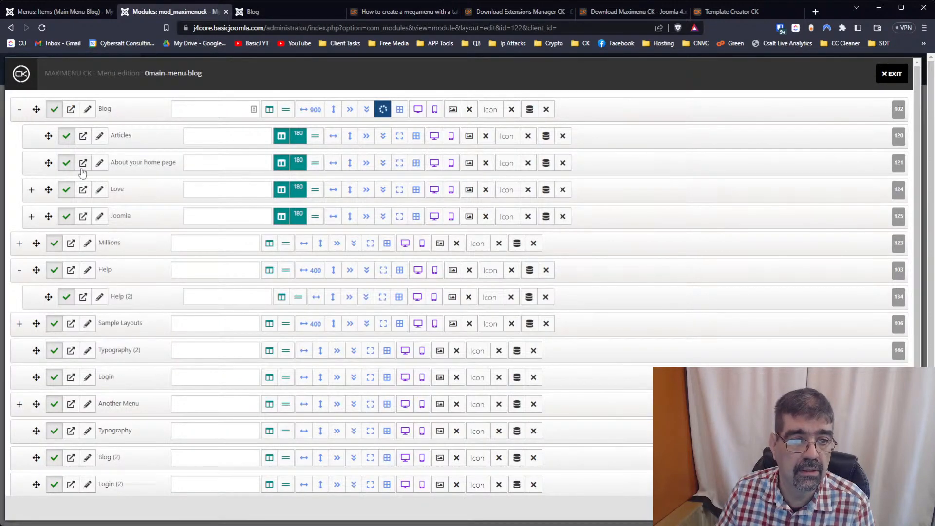
pyautogui.click(31, 190)
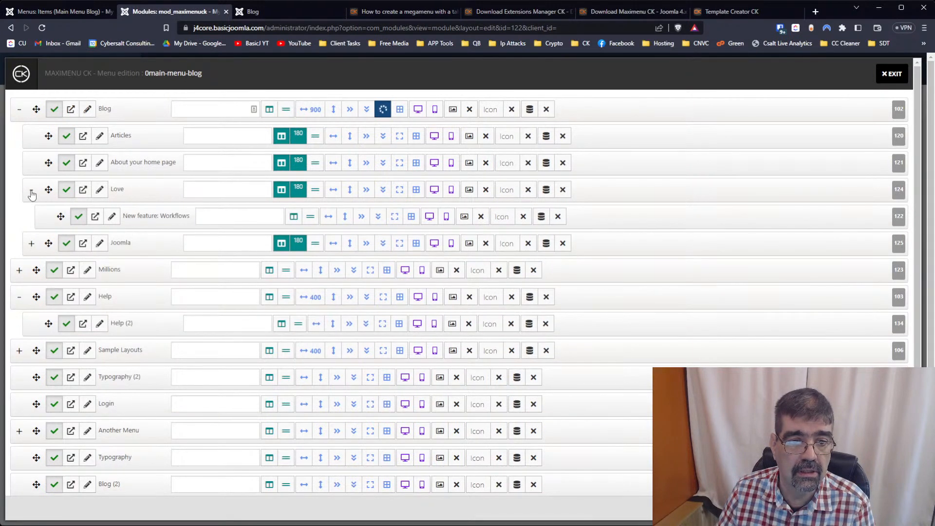
pyautogui.click(31, 245)
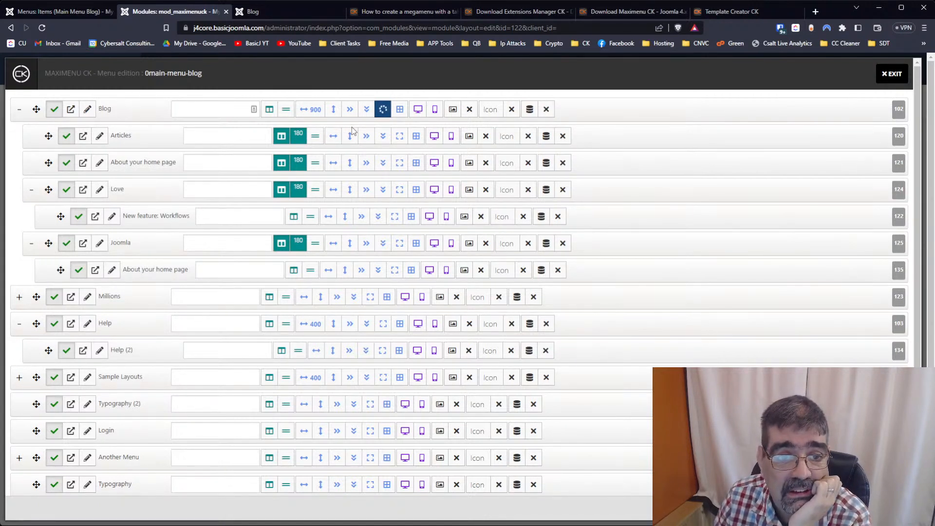
pyautogui.click(260, 11)
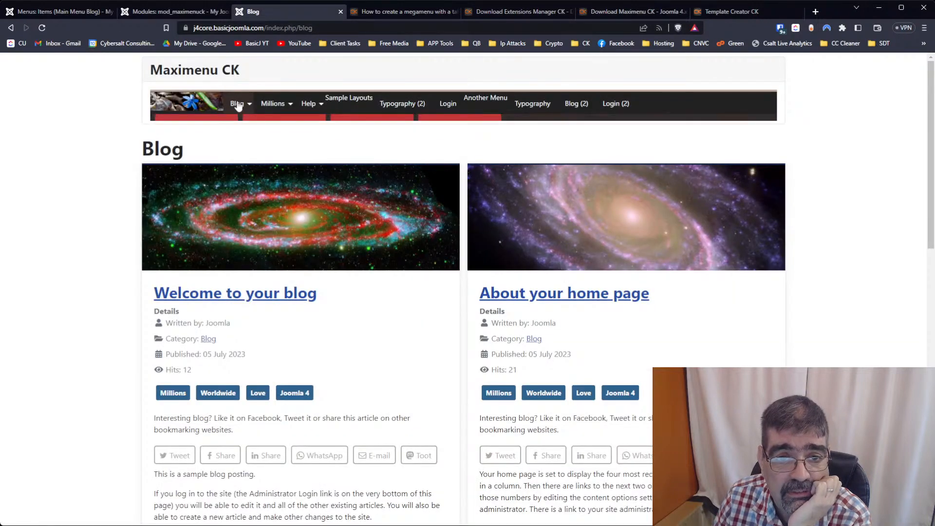
# Set the column width of Articles to 150 and of Blog's direct child About your home page to 200 in the menu editor
pyautogui.click(168, 11)
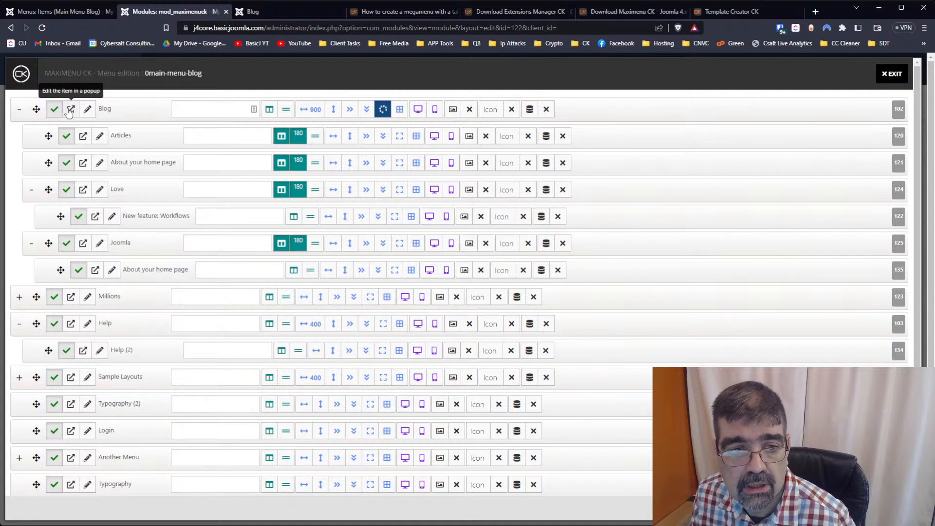
pyautogui.click(299, 136)
pyautogui.write('150')
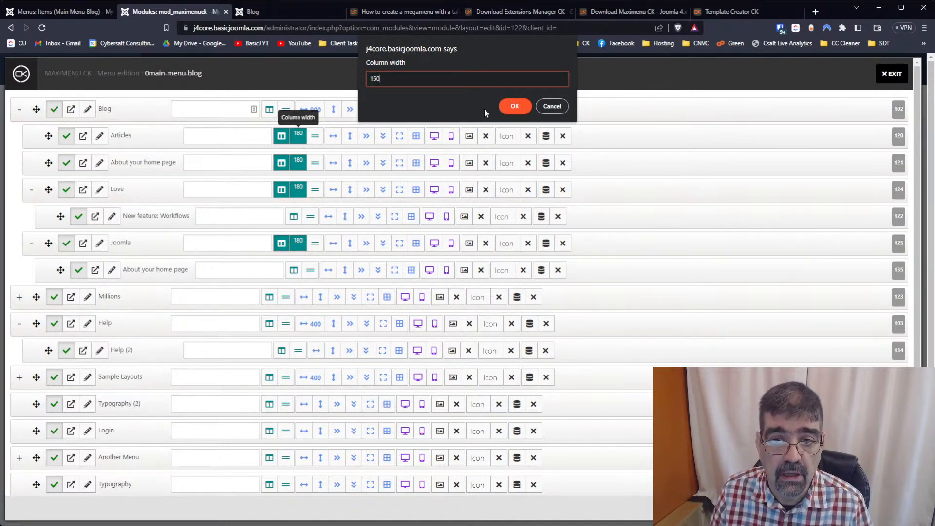
pyautogui.click(514, 106)
pyautogui.click(299, 164)
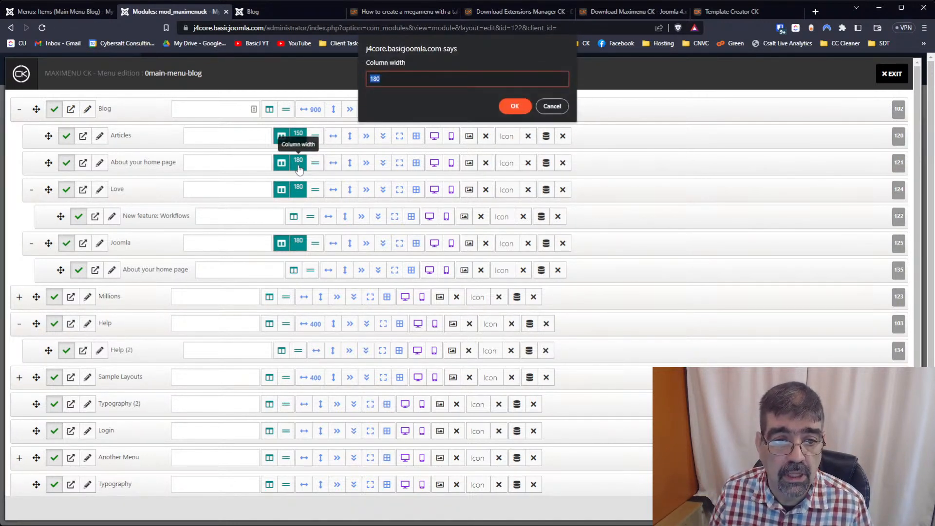
pyautogui.write('200')
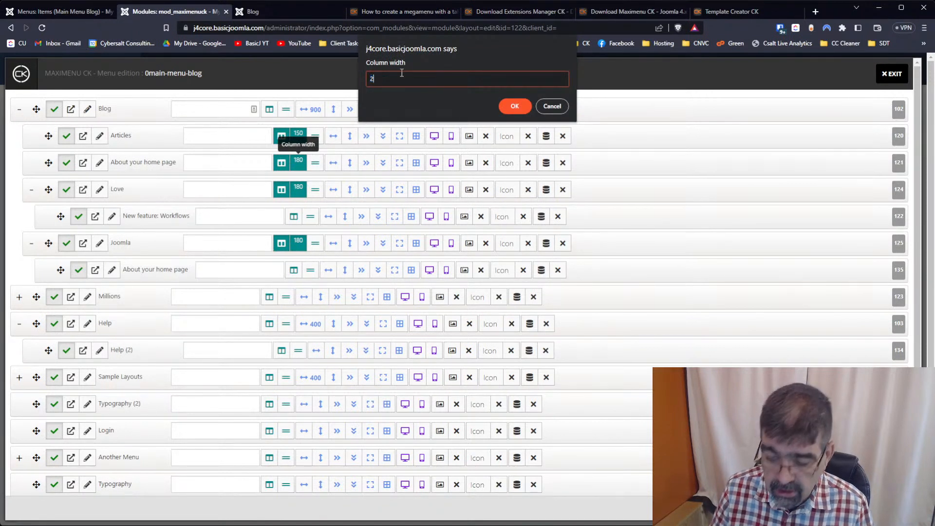
pyautogui.click(519, 109)
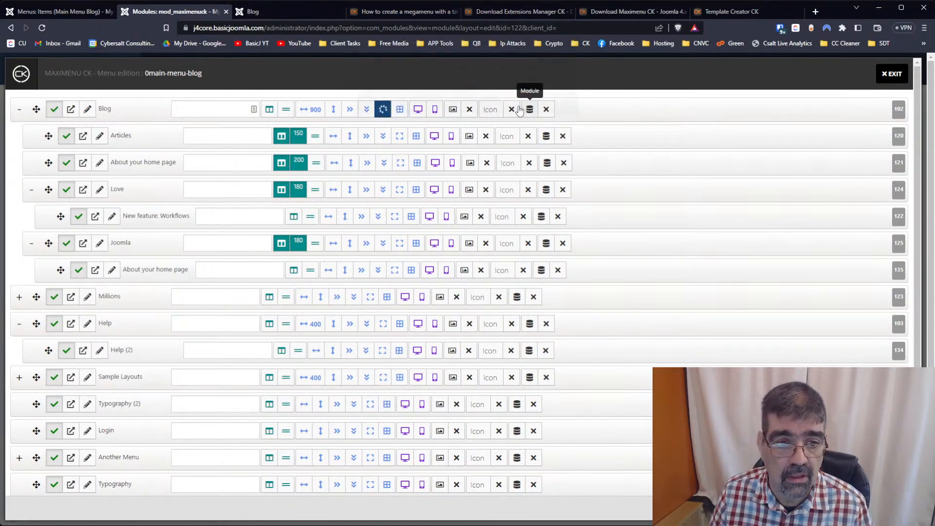
# Set the column width of the Love item to 100 and of the Joomla item to 75
pyautogui.click(298, 193)
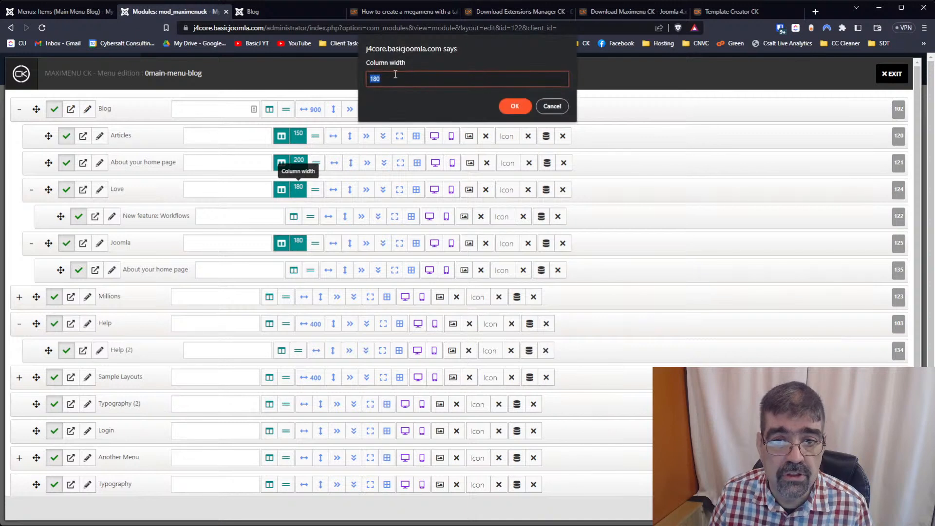
pyautogui.write('100')
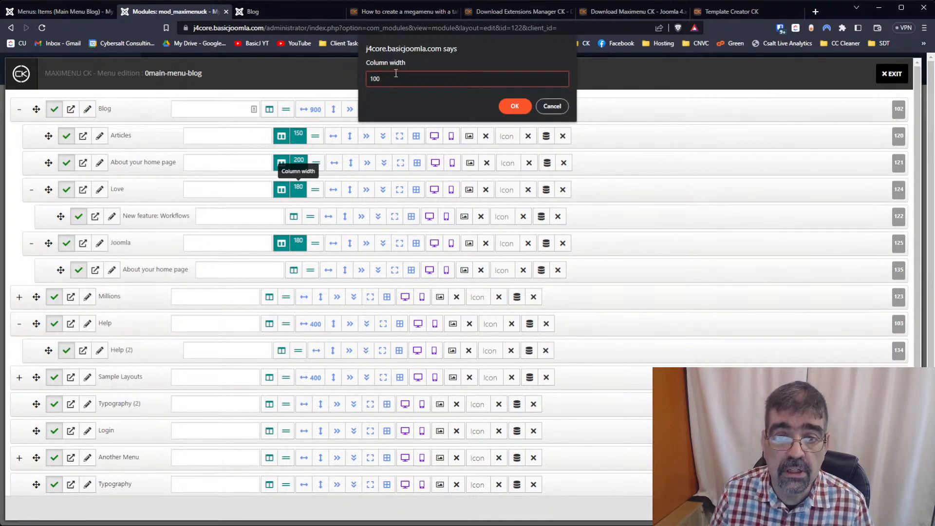
pyautogui.click(515, 107)
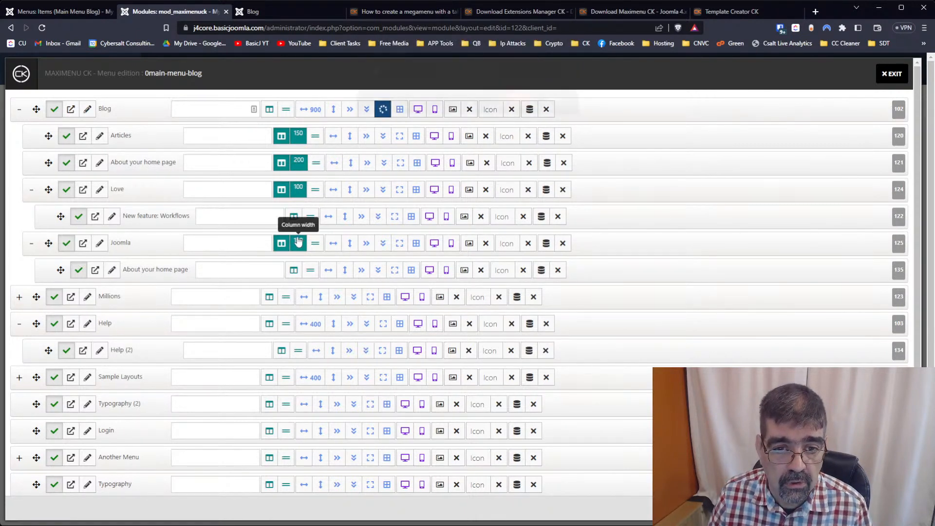
pyautogui.click(298, 242)
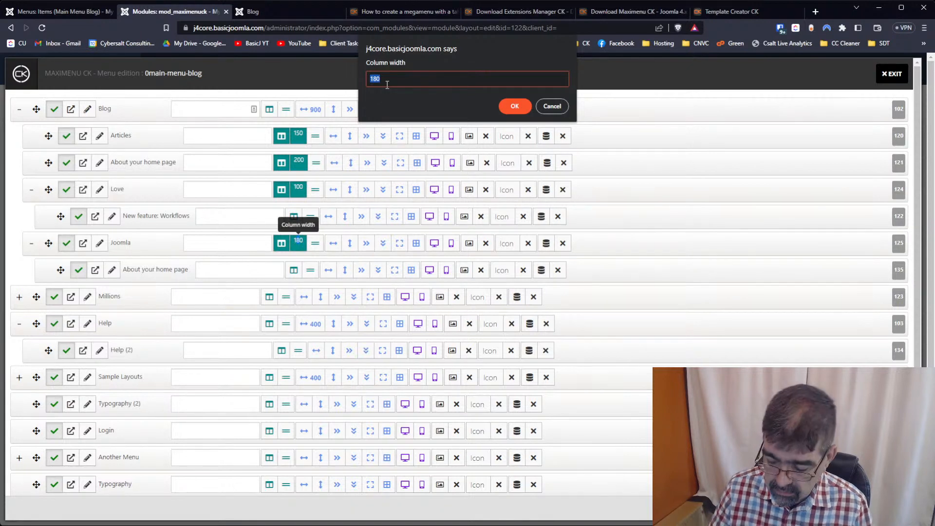
pyautogui.write('75')
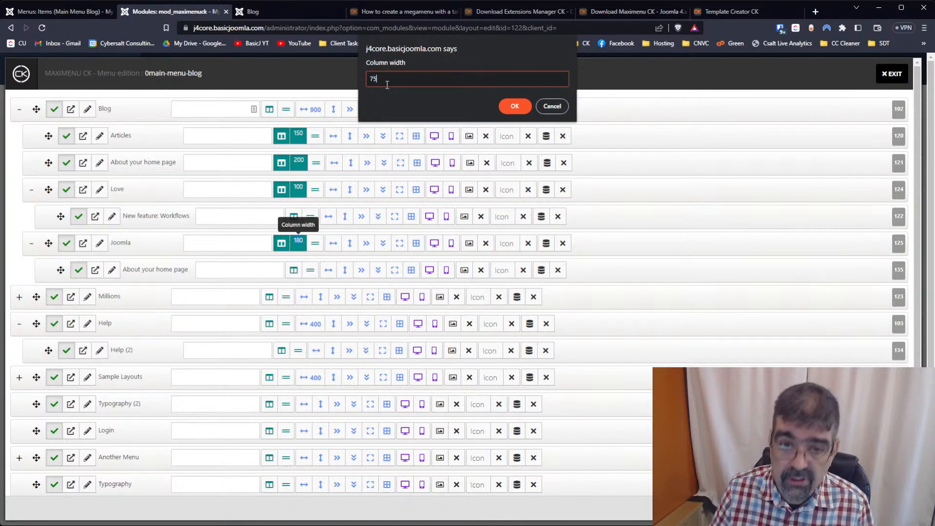
pyautogui.click(523, 108)
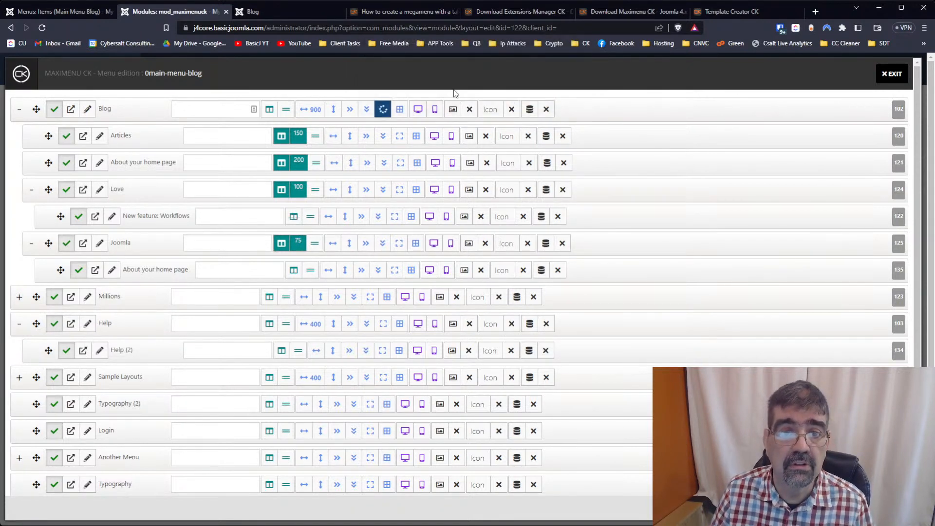
# Reload the Blog page on the site and check the Blog dropdown's columns and the Love submenu
pyautogui.click(295, 15)
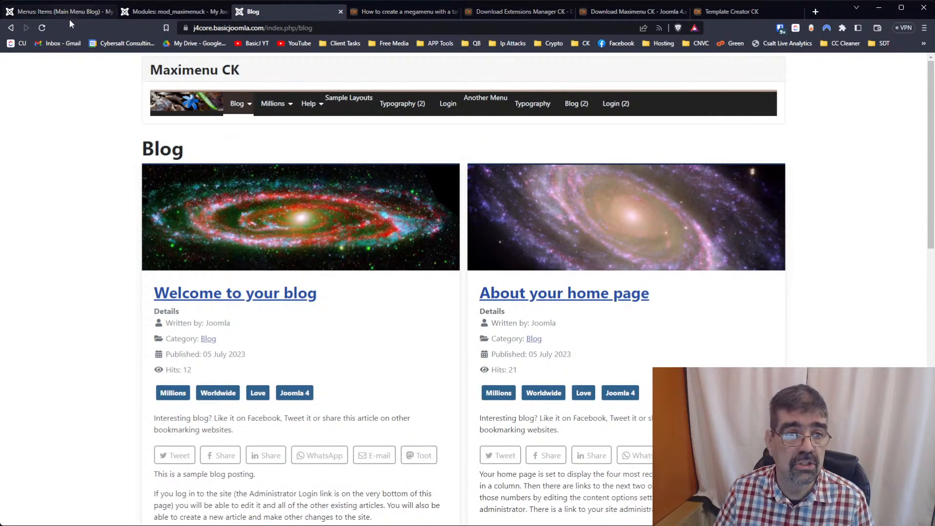
pyautogui.click(42, 29)
pyautogui.moveTo(241, 106)
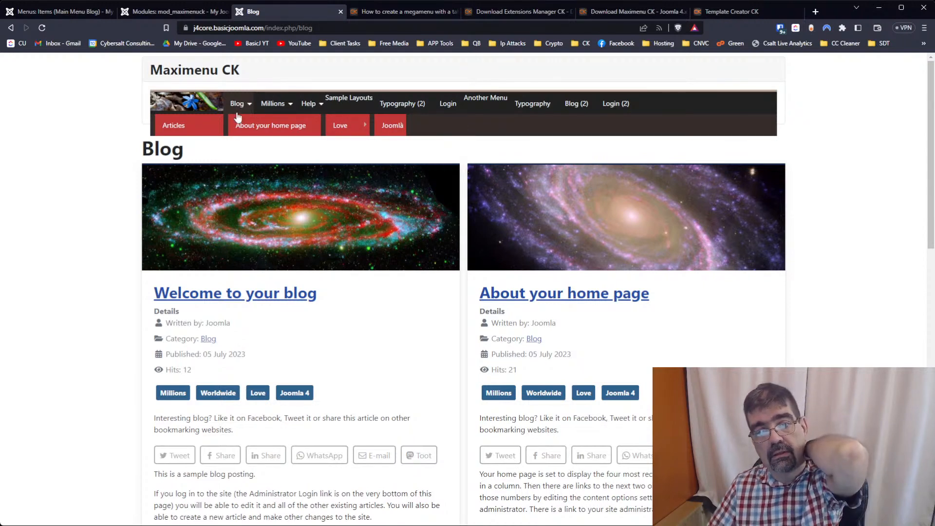
pyautogui.moveTo(348, 128)
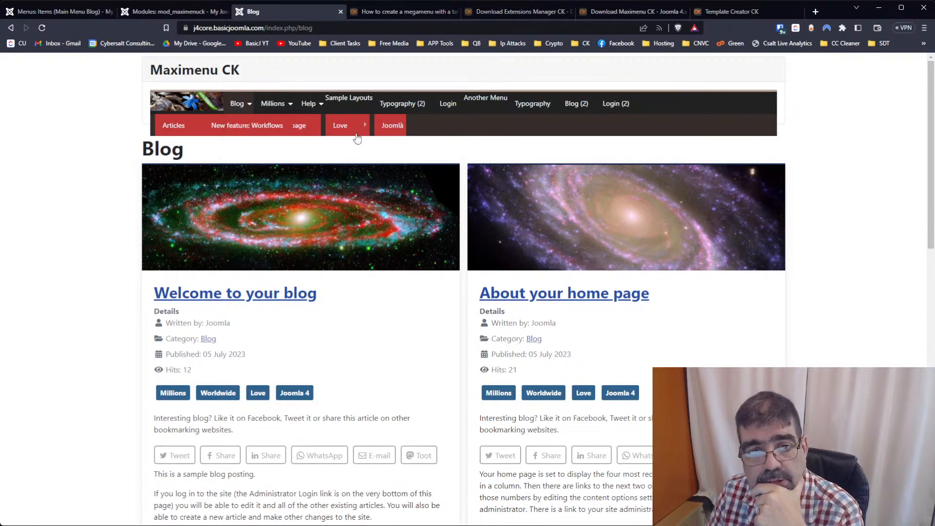
# Enable columns on New feature: Workflows and on Joomla's child About your home page, and check the Love submenu on the reloaded Blog page
pyautogui.click(159, 14)
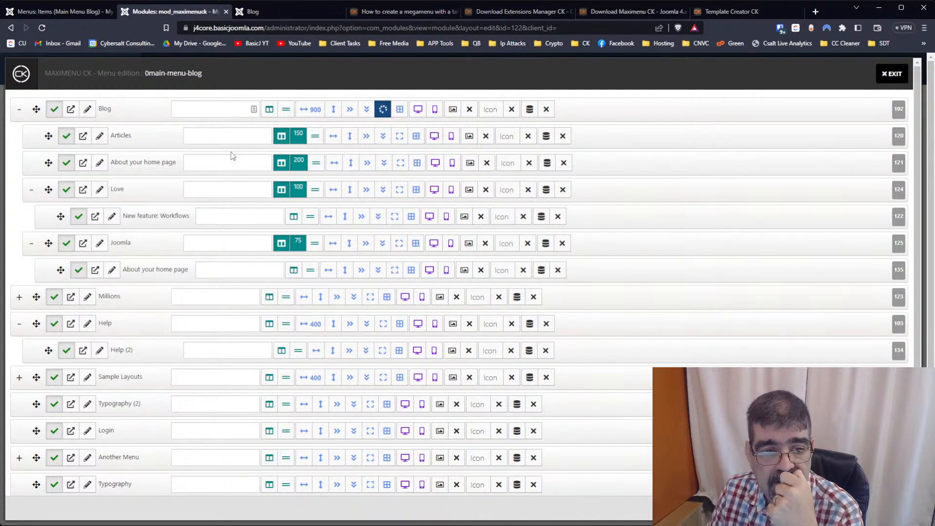
pyautogui.click(294, 217)
pyautogui.click(294, 271)
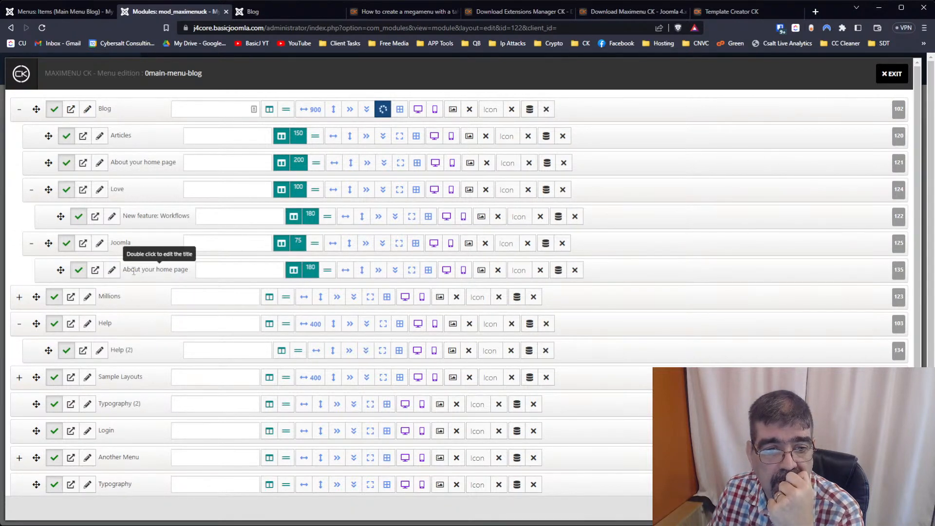
pyautogui.click(249, 14)
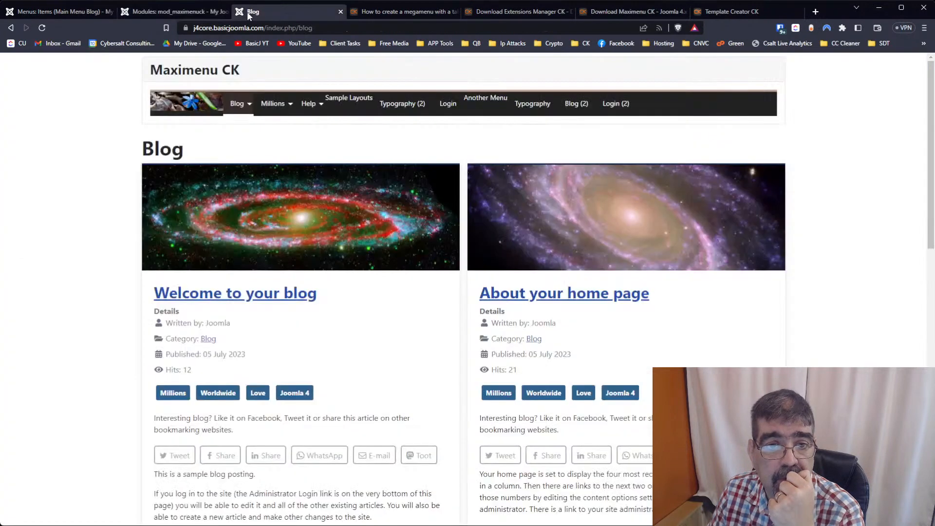
pyautogui.click(39, 28)
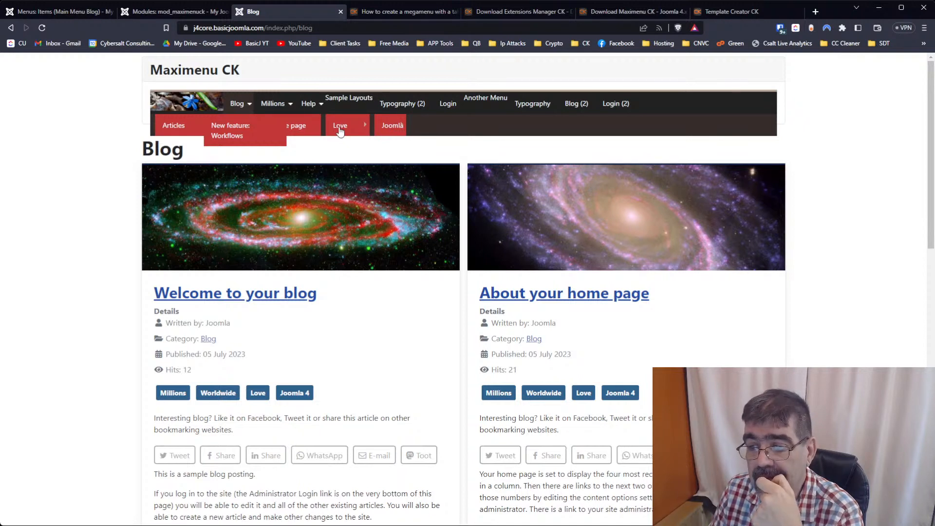
# Exit the menu editor and examine the Maximenu CK module's Effects settings, from the menu effect to the fancy effect options
pyautogui.click(166, 14)
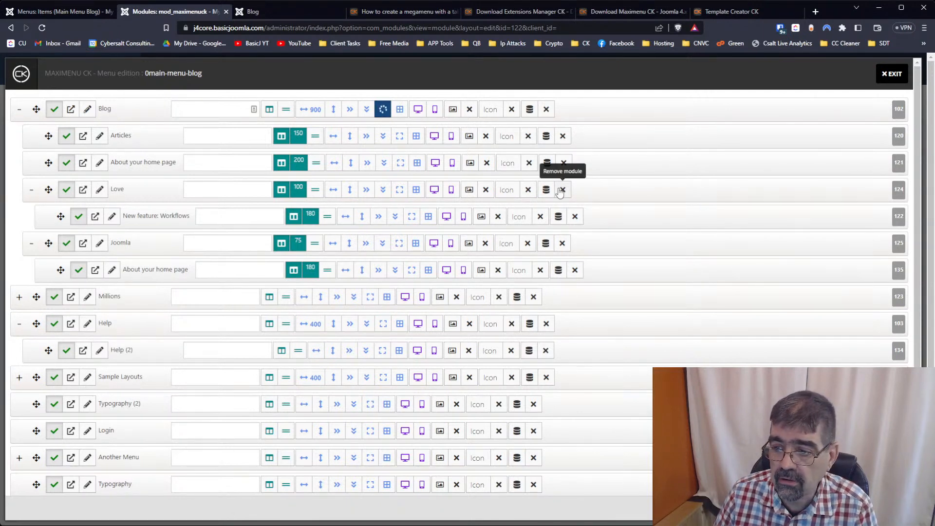
pyautogui.scroll(-2, 558, 195)
pyautogui.scroll(3, 559, 195)
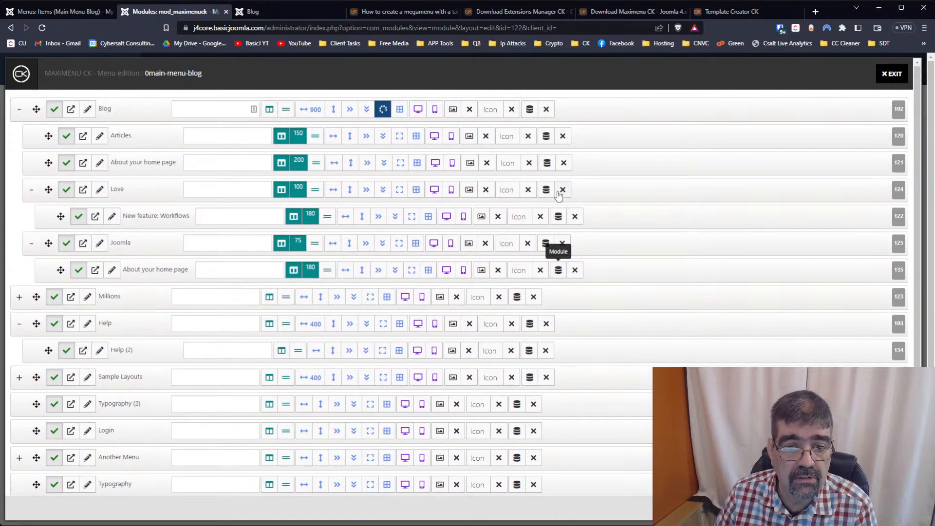
pyautogui.click(896, 75)
pyautogui.scroll(-1, 428, 146)
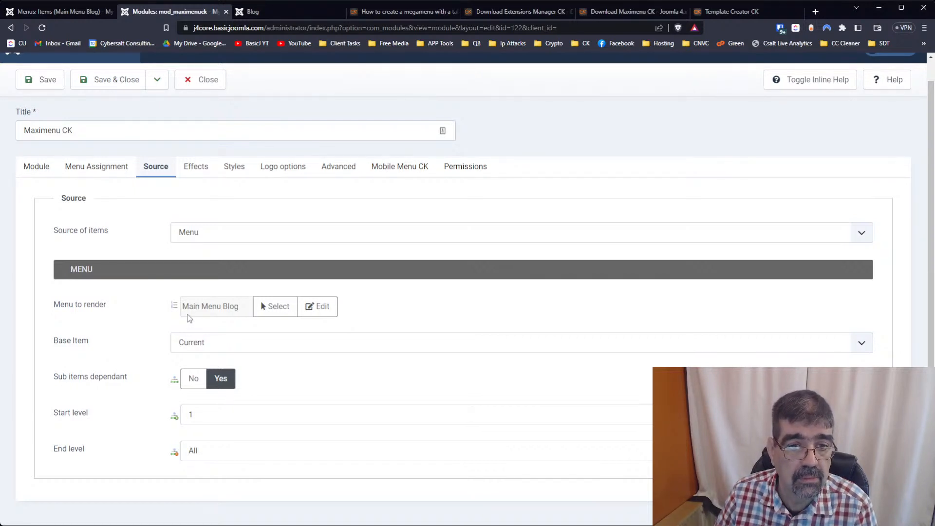
pyautogui.click(200, 168)
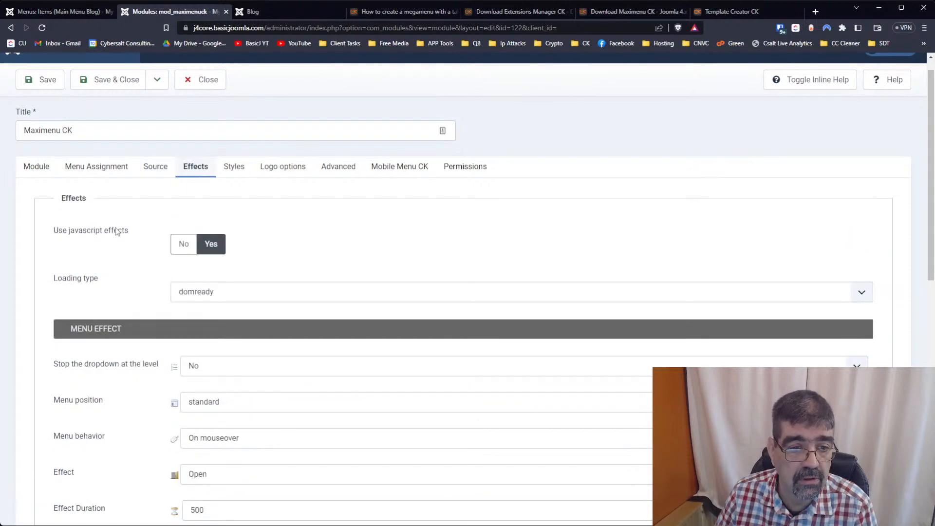
pyautogui.scroll(-2, 116, 232)
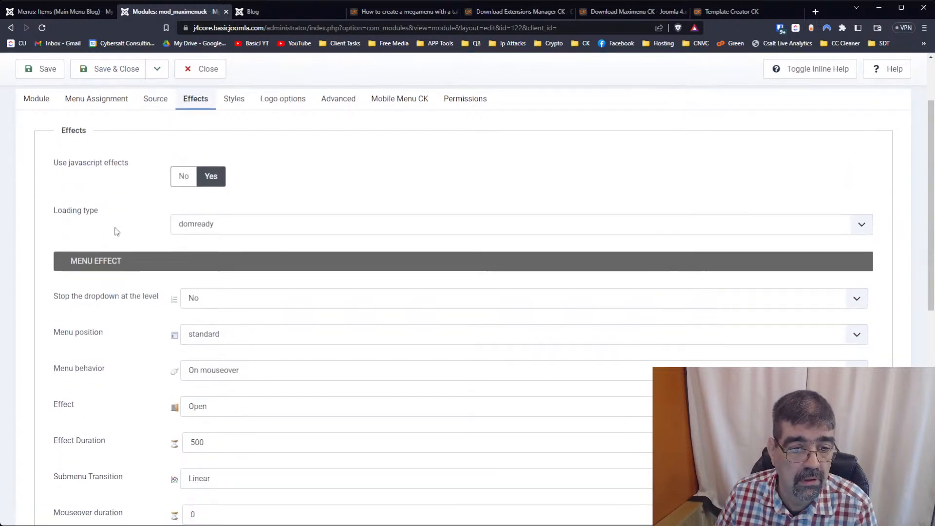
pyautogui.scroll(-1, 115, 231)
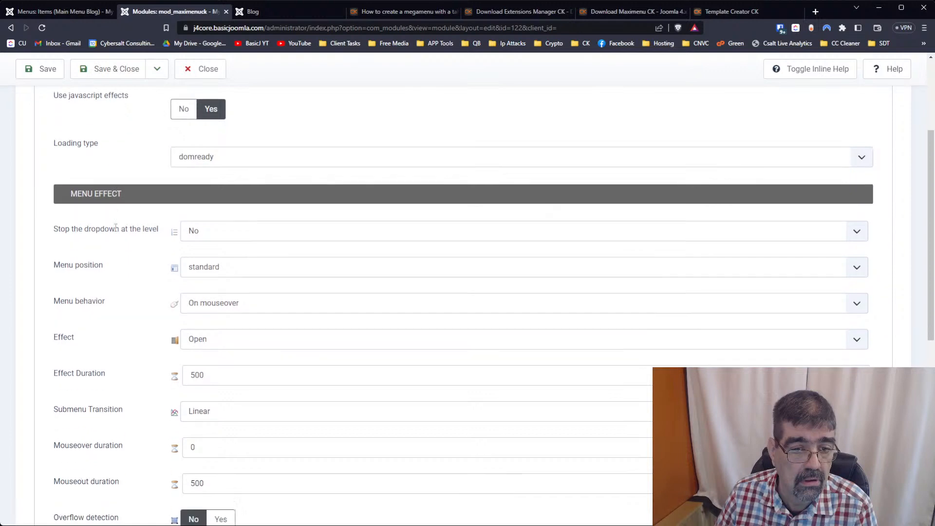
pyautogui.scroll(-3, 116, 233)
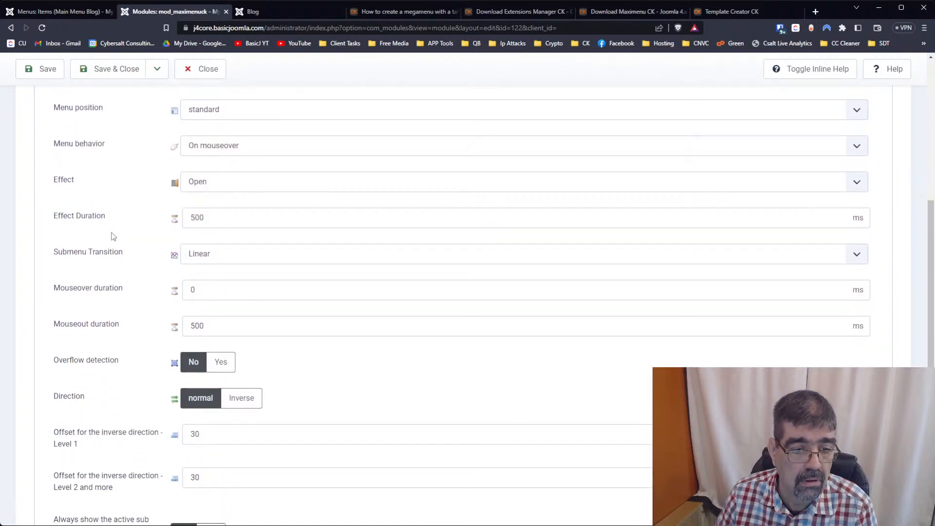
pyautogui.scroll(-2, 113, 236)
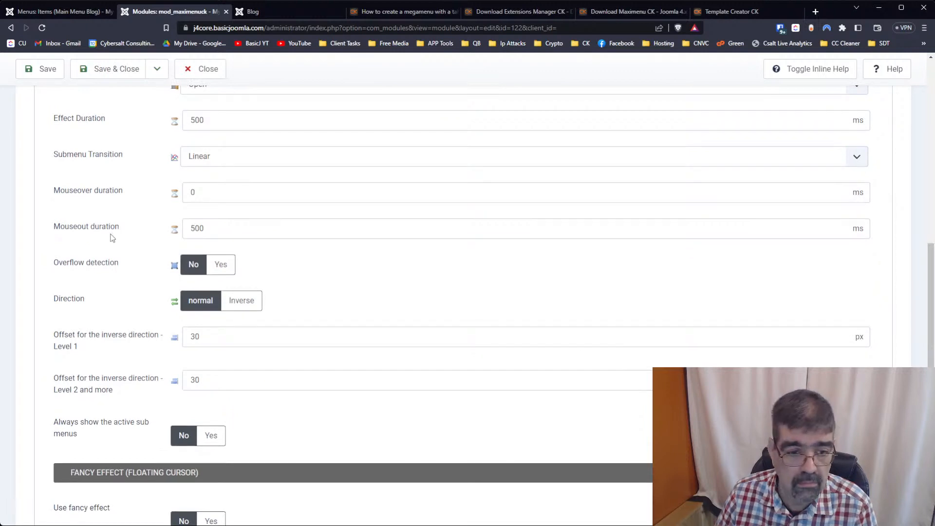
pyautogui.scroll(-3, 112, 237)
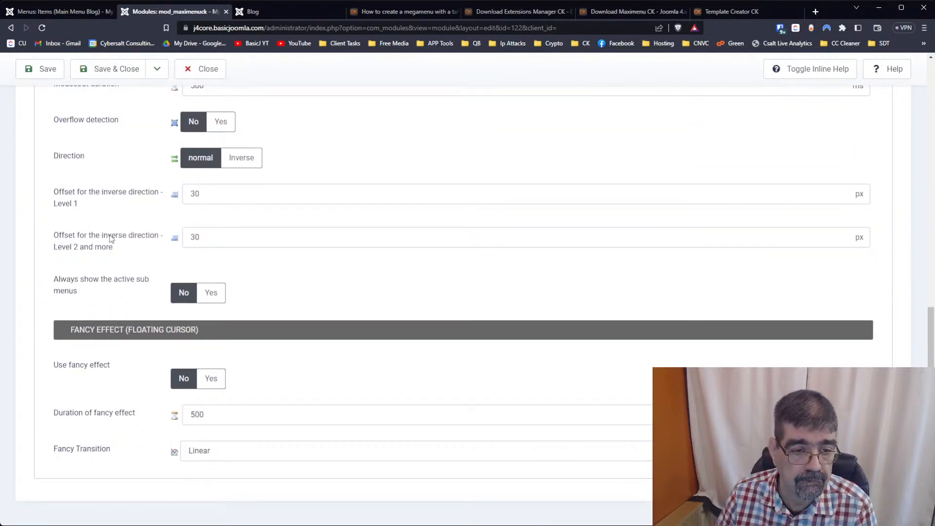
pyautogui.scroll(8, 110, 238)
pyautogui.scroll(3, 109, 235)
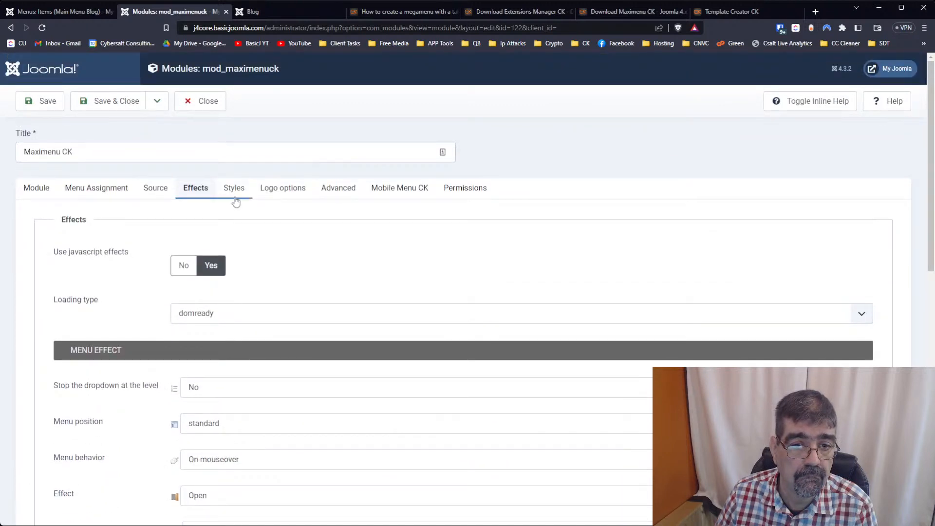
# Examine the module's Styles, Logo options and Advanced settings, from the layout and compatibility options to icons, images and accessibility
pyautogui.click(235, 190)
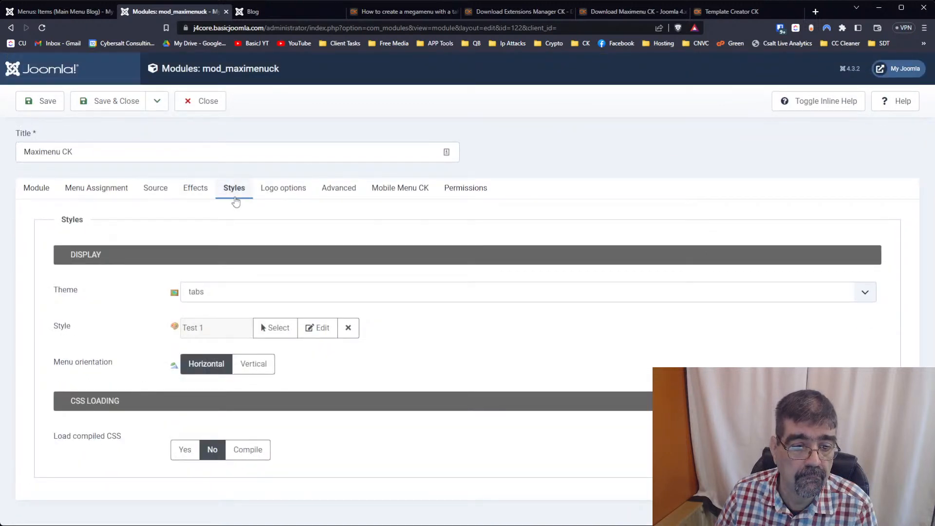
pyautogui.click(273, 195)
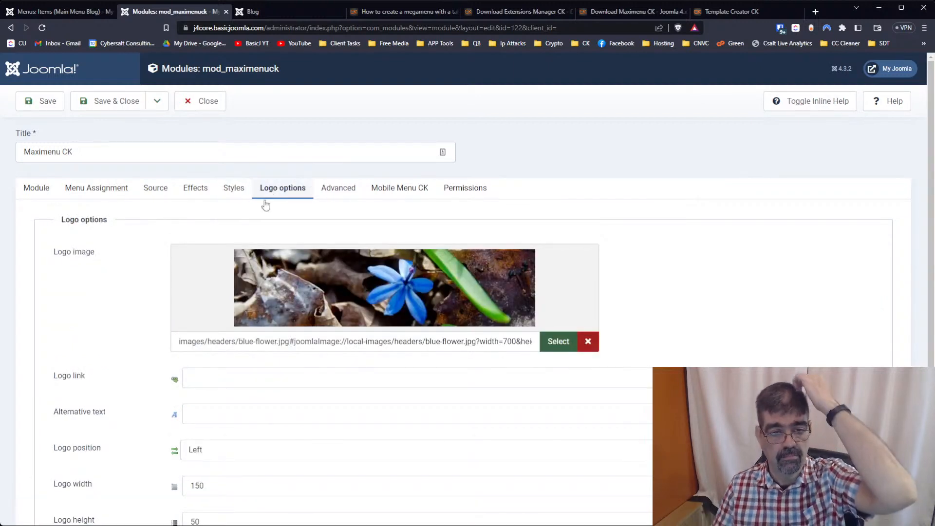
pyautogui.click(339, 191)
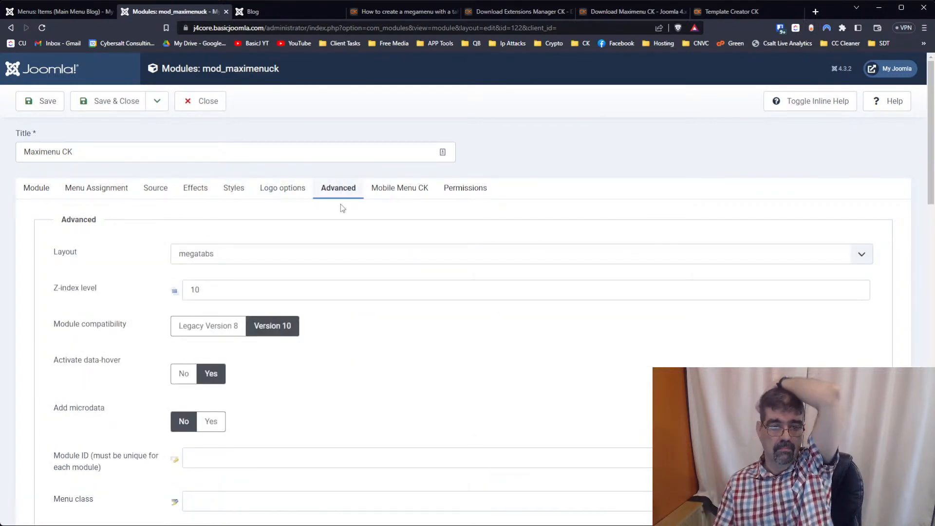
pyautogui.scroll(-2, 307, 240)
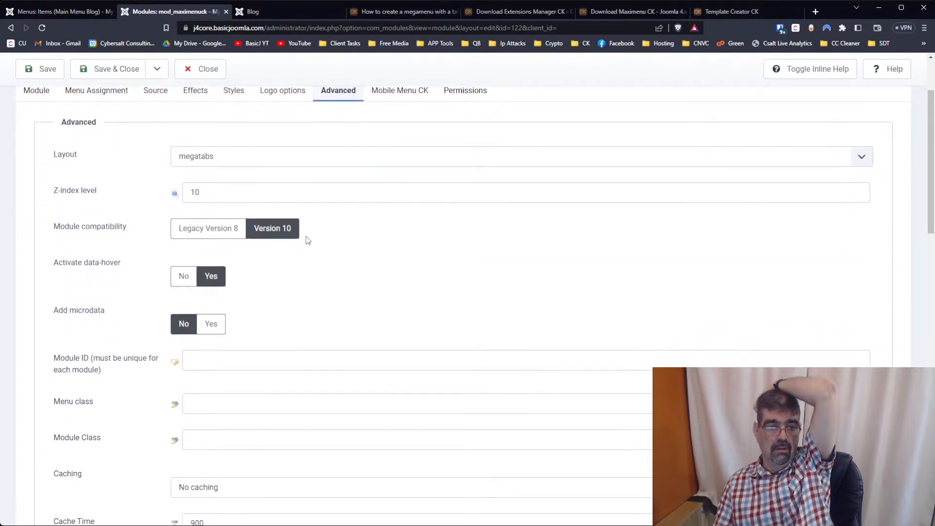
pyautogui.scroll(2, 307, 238)
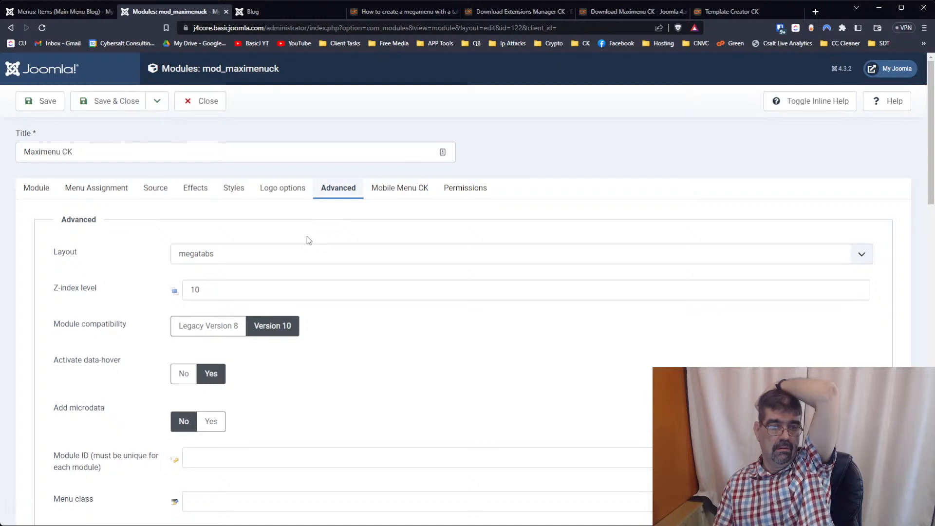
pyautogui.scroll(-3, 308, 238)
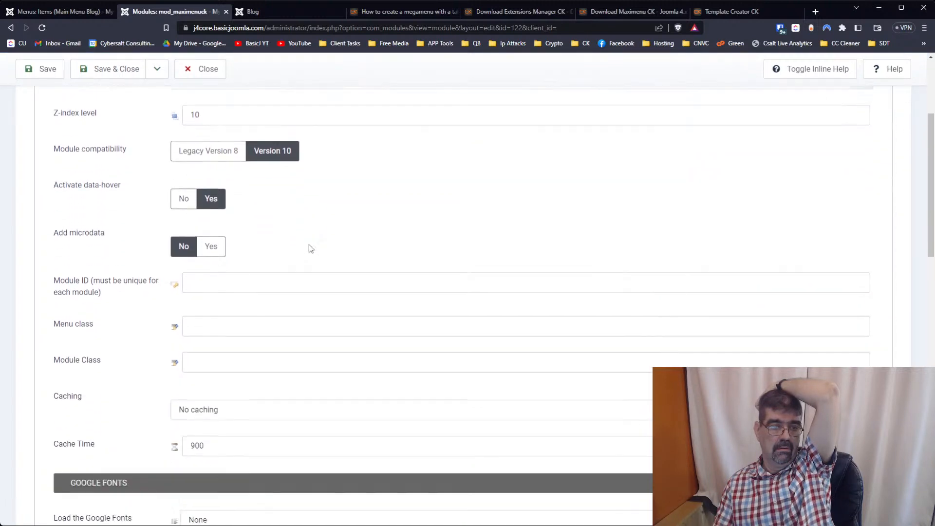
pyautogui.scroll(-3, 309, 248)
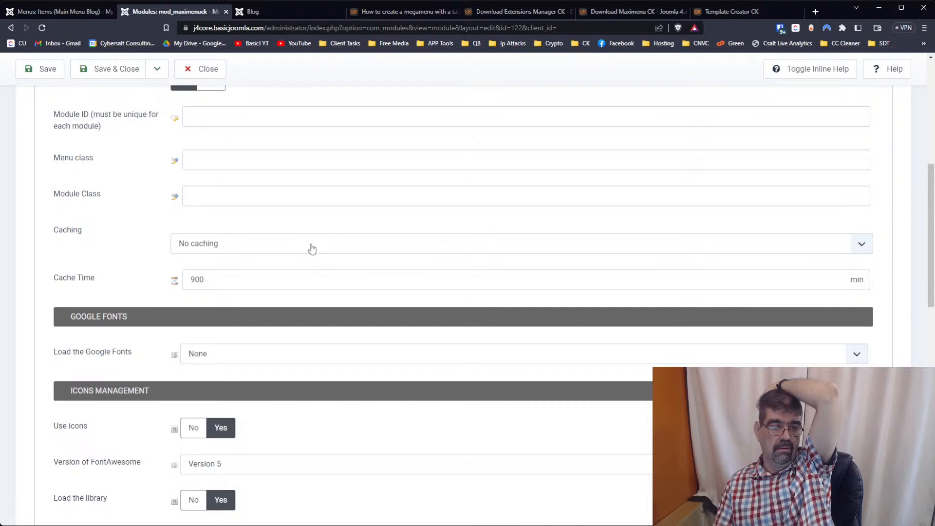
pyautogui.scroll(-2, 311, 249)
pyautogui.scroll(-4, 312, 248)
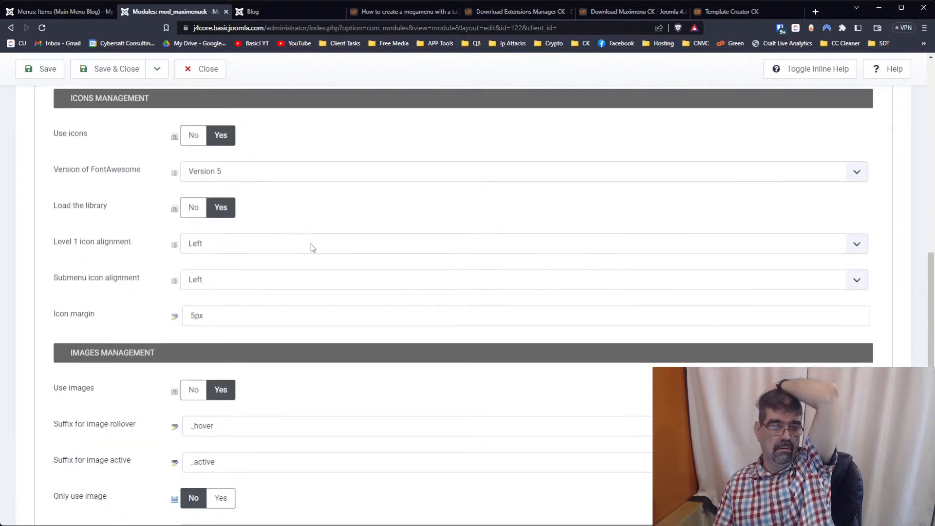
pyautogui.scroll(-4, 312, 248)
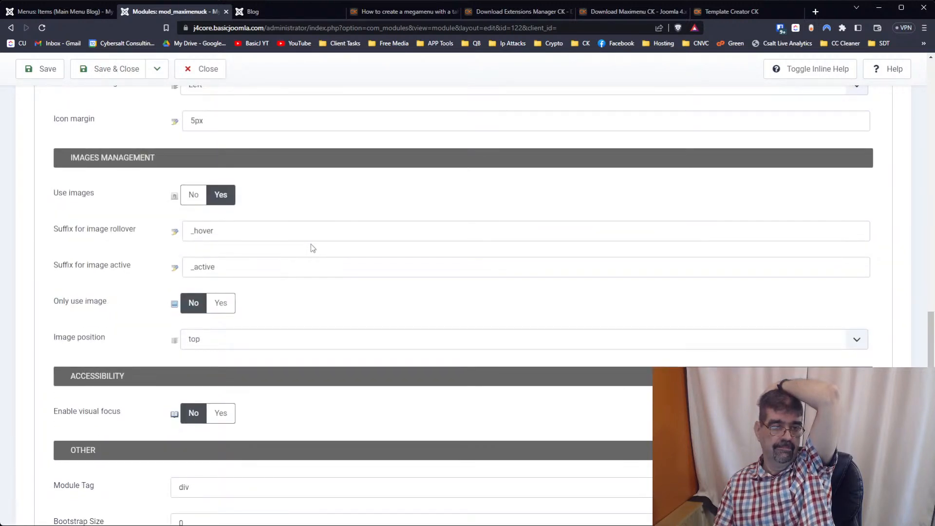
pyautogui.scroll(-4, 311, 246)
pyautogui.scroll(15, 314, 251)
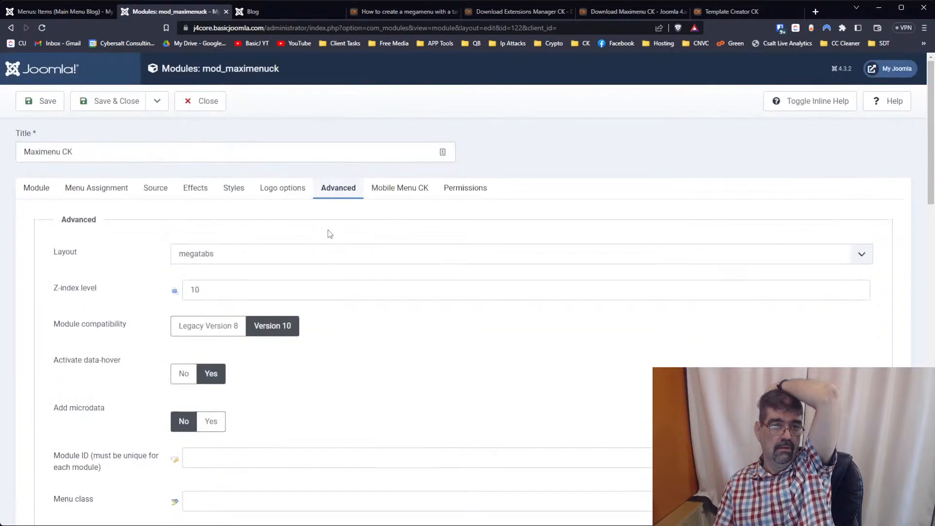
# Open the Test 1 style for editing, examine its Fancy and Layout options, and exit the style editor
pyautogui.click(233, 189)
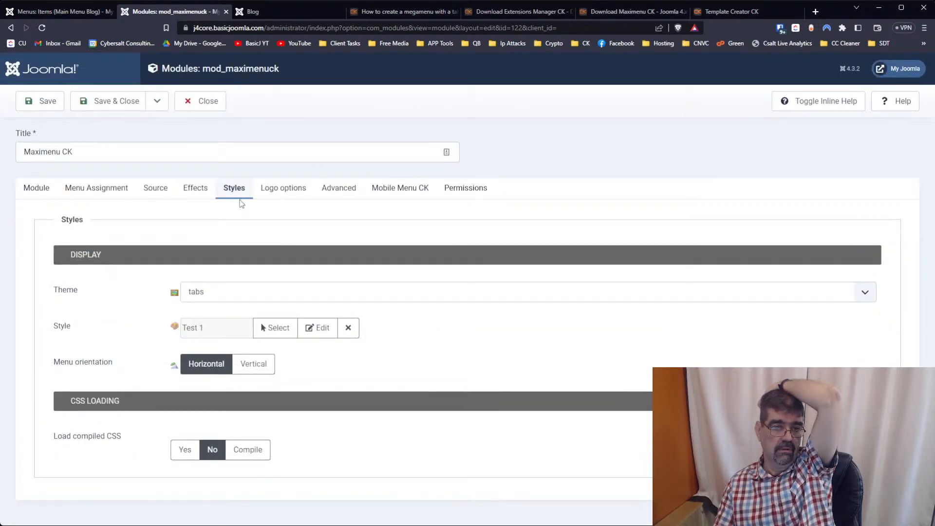
pyautogui.click(320, 327)
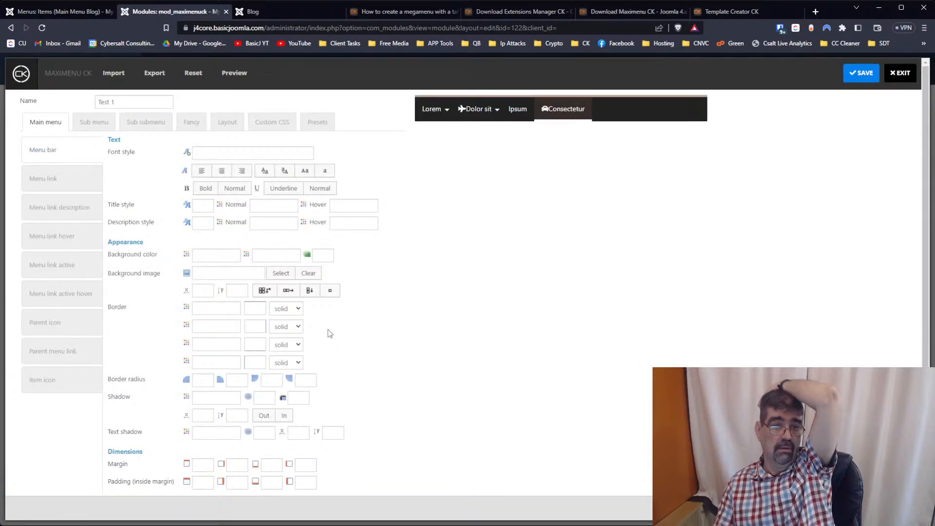
pyautogui.click(192, 122)
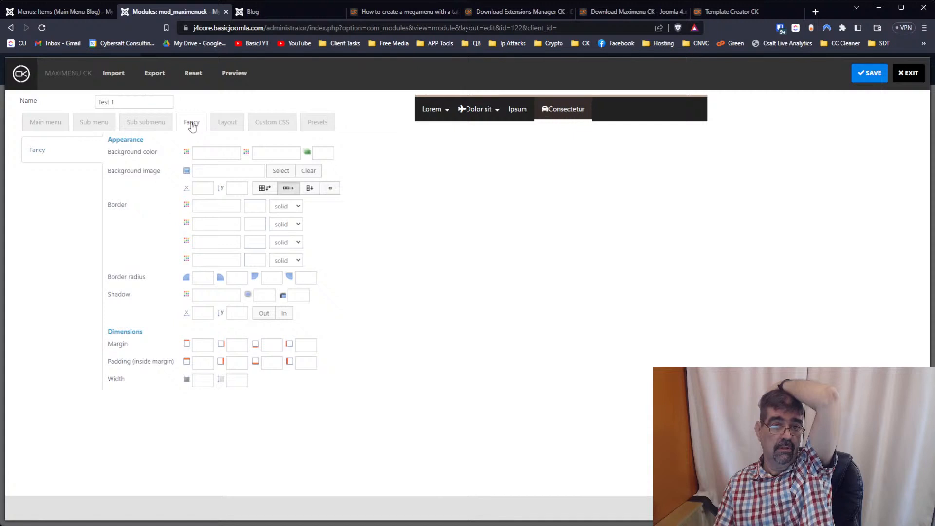
pyautogui.click(226, 123)
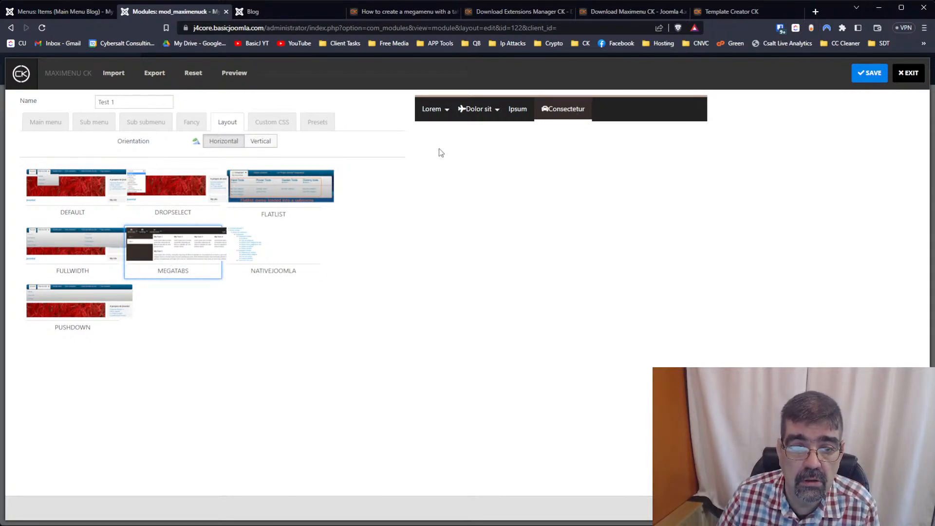
pyautogui.moveTo(472, 116)
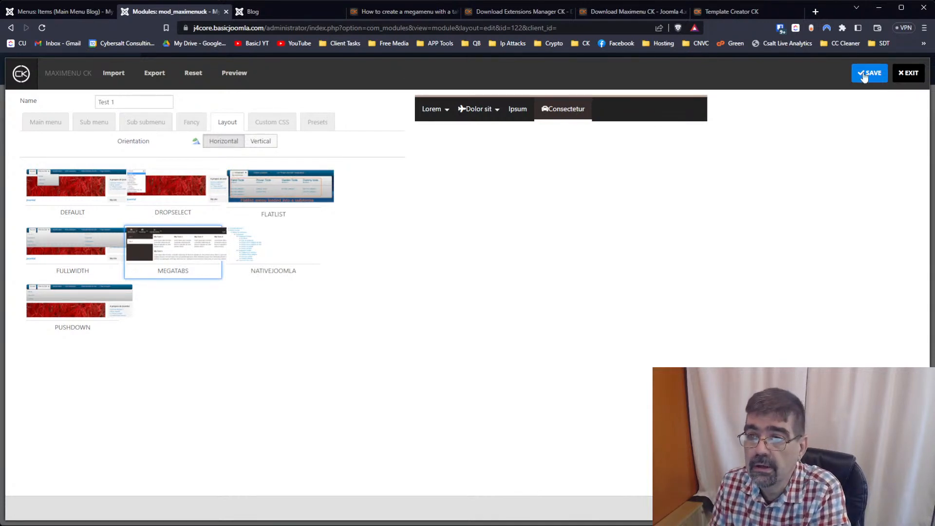
pyautogui.click(908, 73)
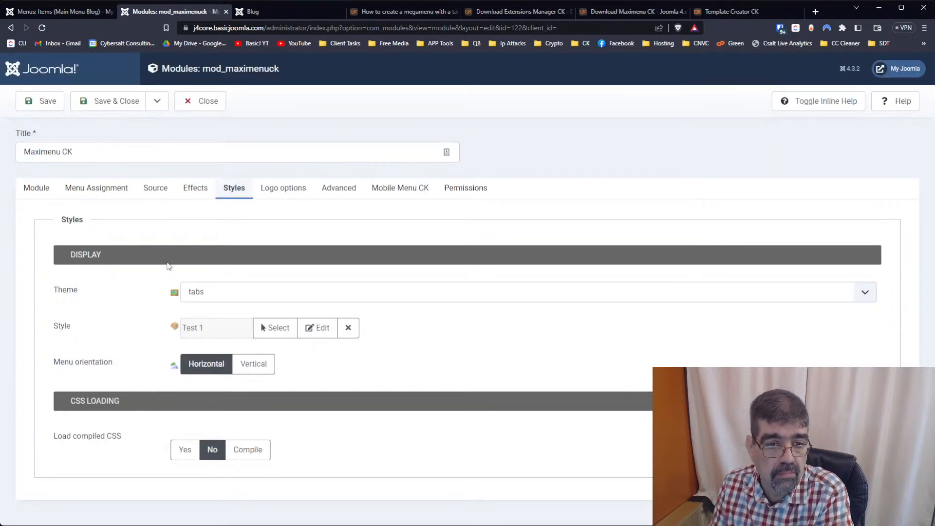
# Review the module's Effects settings again, covering the menu effect, overflow, direction and fancy effect options
pyautogui.click(200, 193)
pyautogui.scroll(-3, 300, 256)
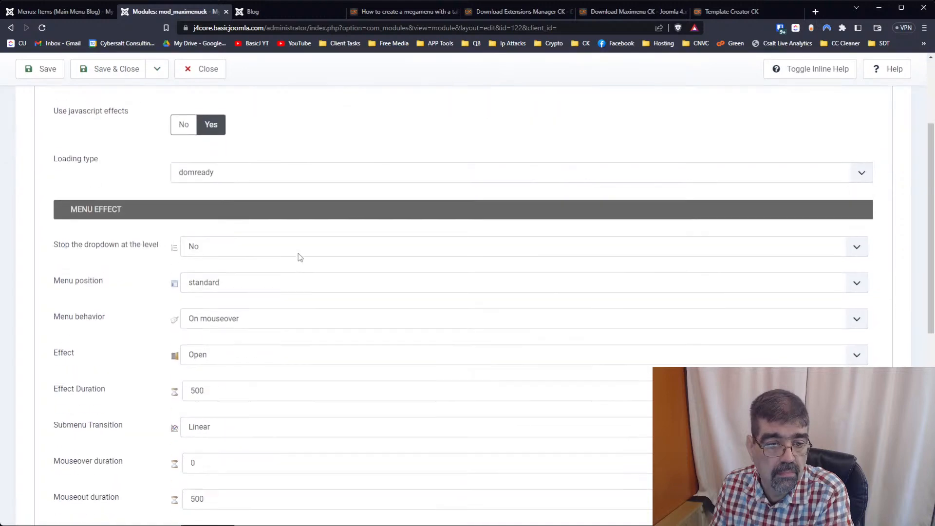
pyautogui.scroll(-5, 299, 257)
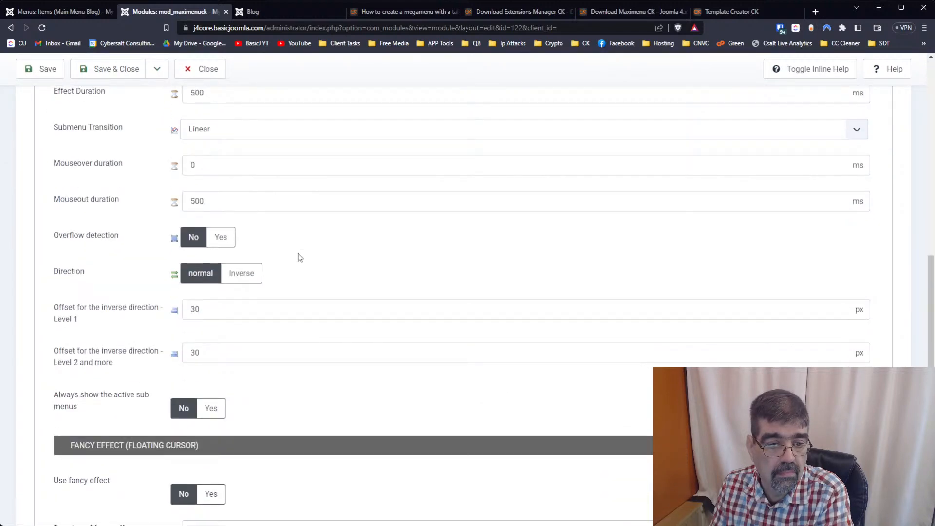
pyautogui.scroll(-2, 298, 256)
pyautogui.scroll(5, 297, 254)
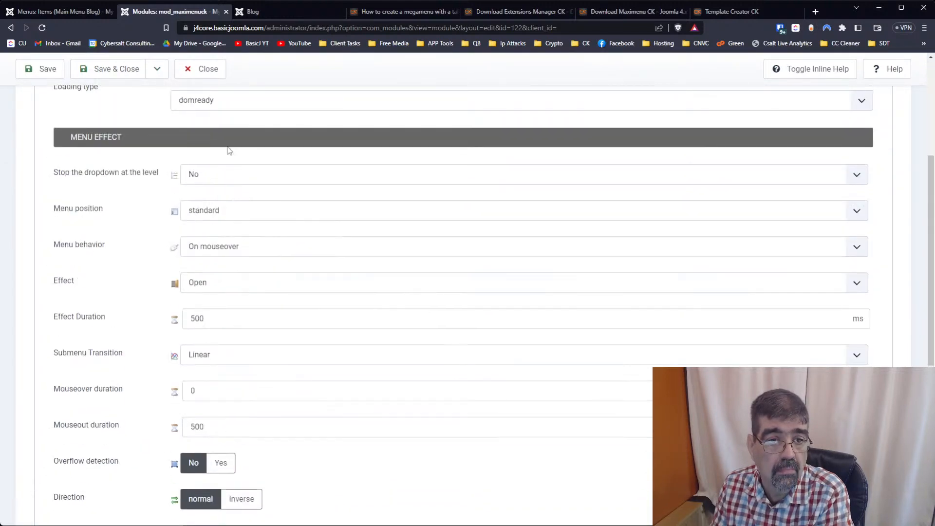
pyautogui.scroll(5, 229, 150)
# Check the module's Source and Menu Assignment settings, and look into the Millions item of the rendered menu
pyautogui.click(147, 188)
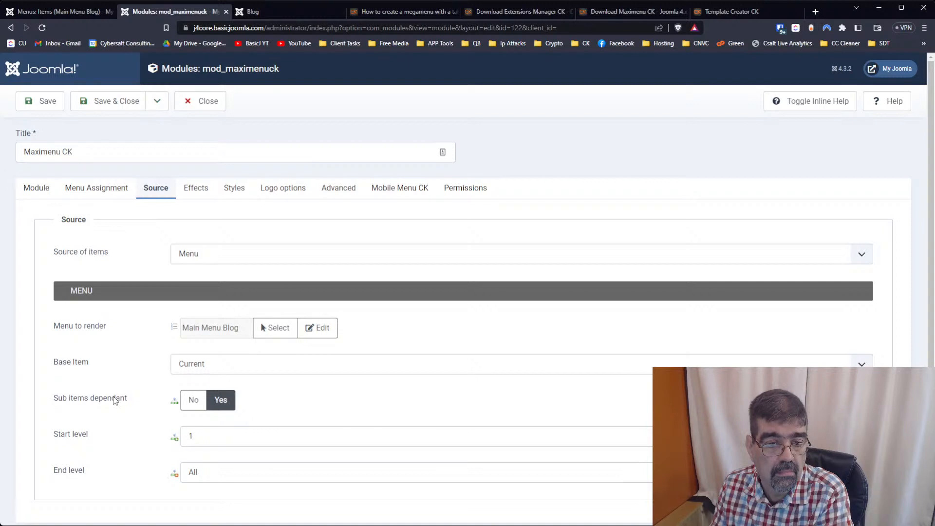
pyautogui.scroll(-1, 115, 399)
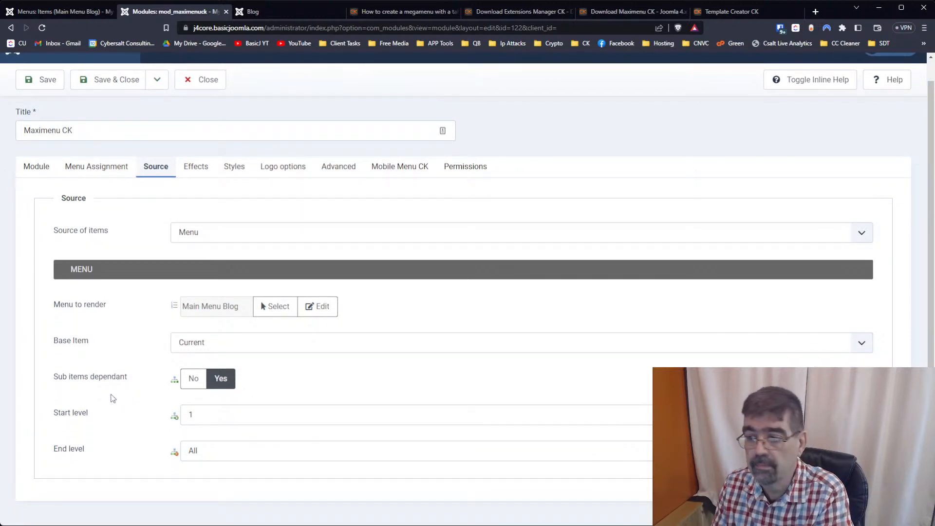
pyautogui.click(93, 168)
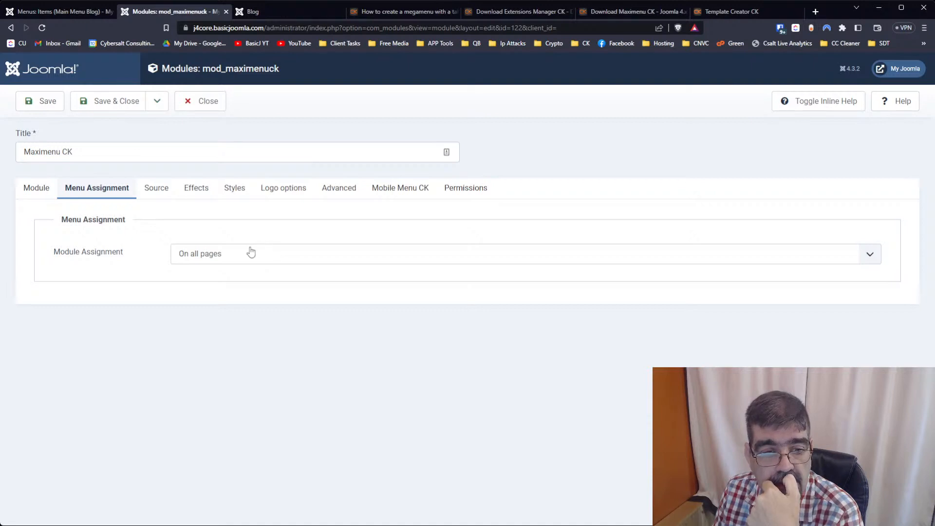
pyautogui.click(174, 198)
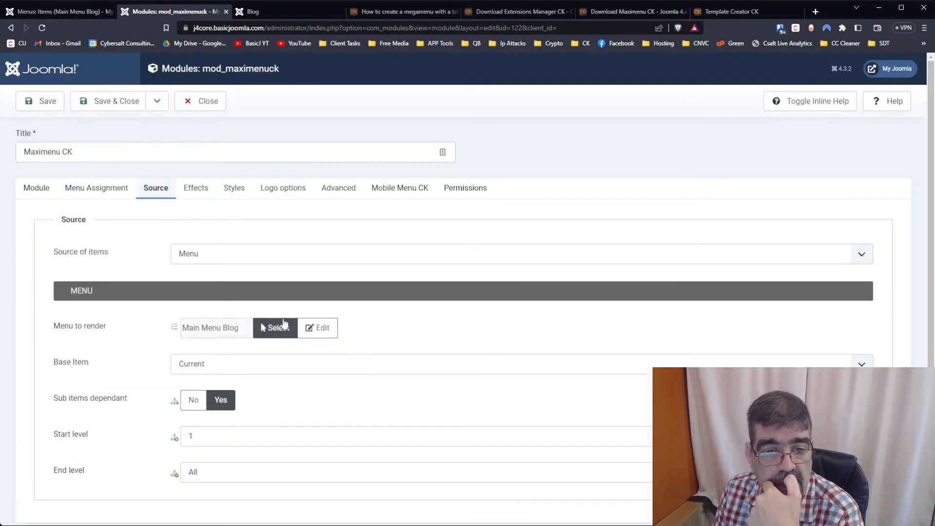
pyautogui.click(310, 326)
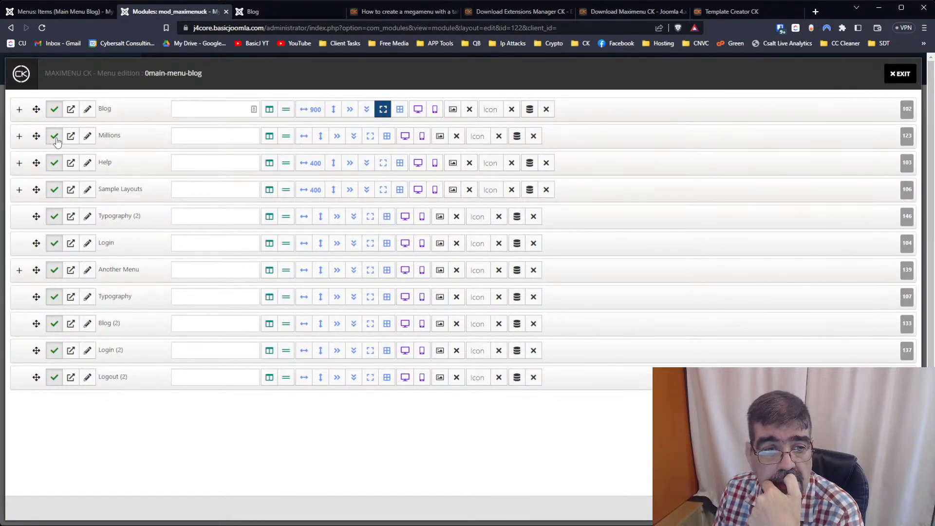
pyautogui.click(20, 139)
pyautogui.click(20, 140)
pyautogui.click(900, 74)
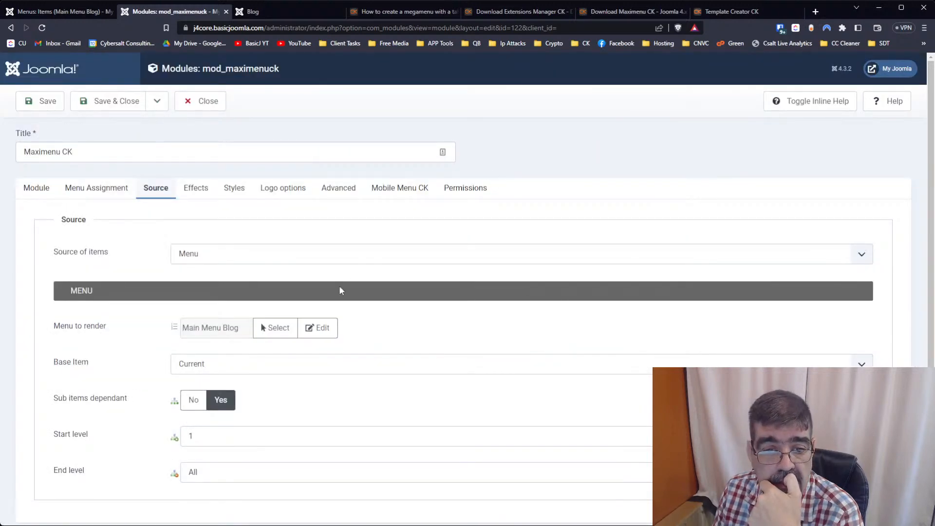
# Reopen the Main Menu Blog structure with Blog expanded and compare it with the Blog dropdown and Love submenu on the site
pyautogui.click(317, 328)
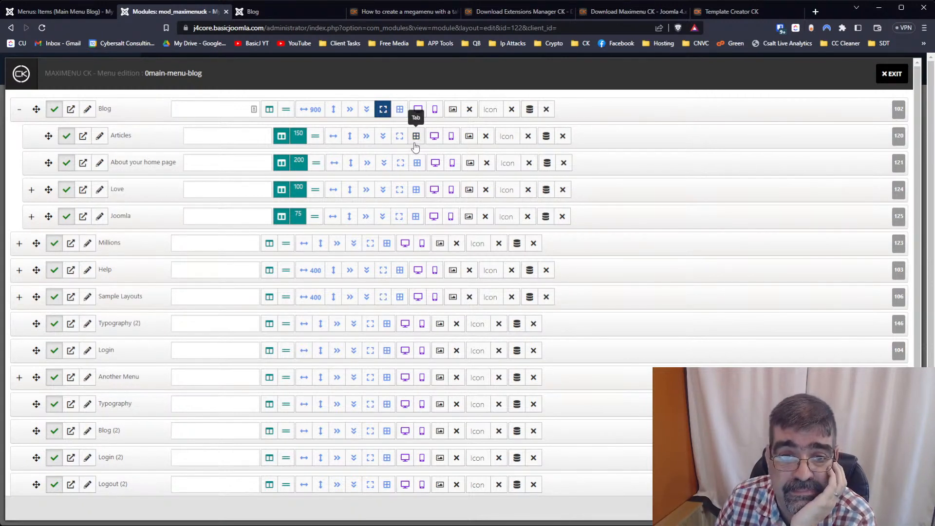
pyautogui.click(286, 10)
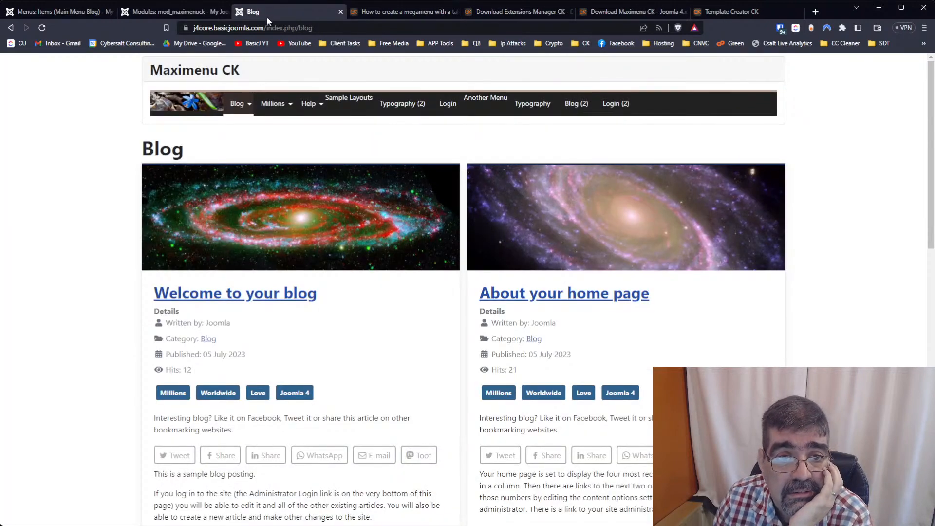
pyautogui.moveTo(238, 107)
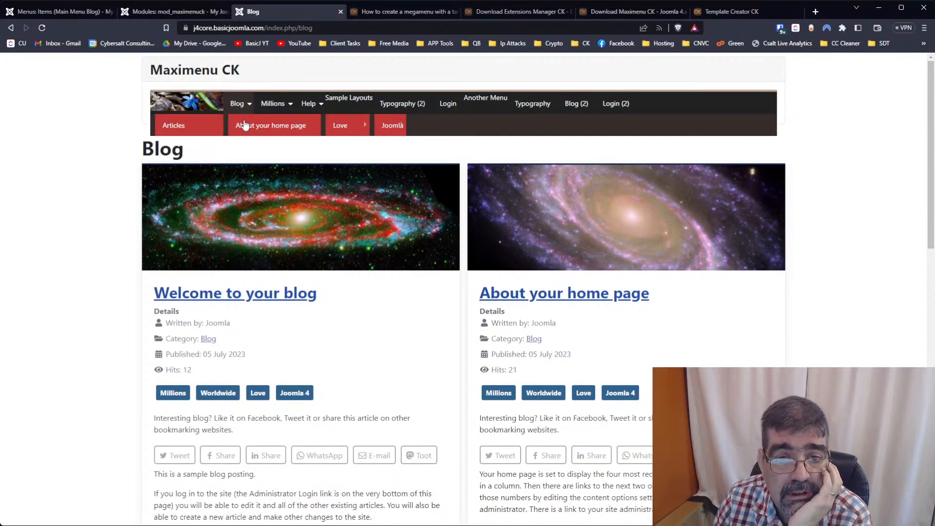
pyautogui.moveTo(339, 127)
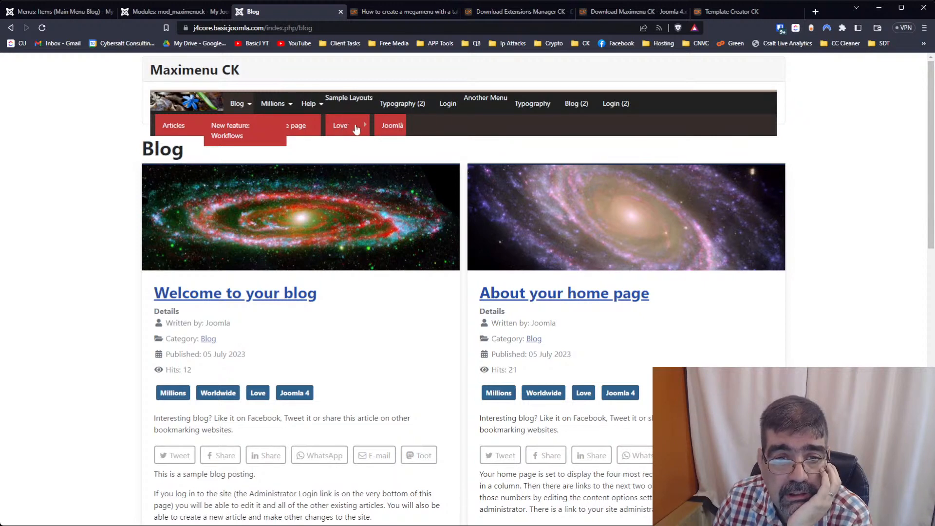
pyautogui.click(174, 11)
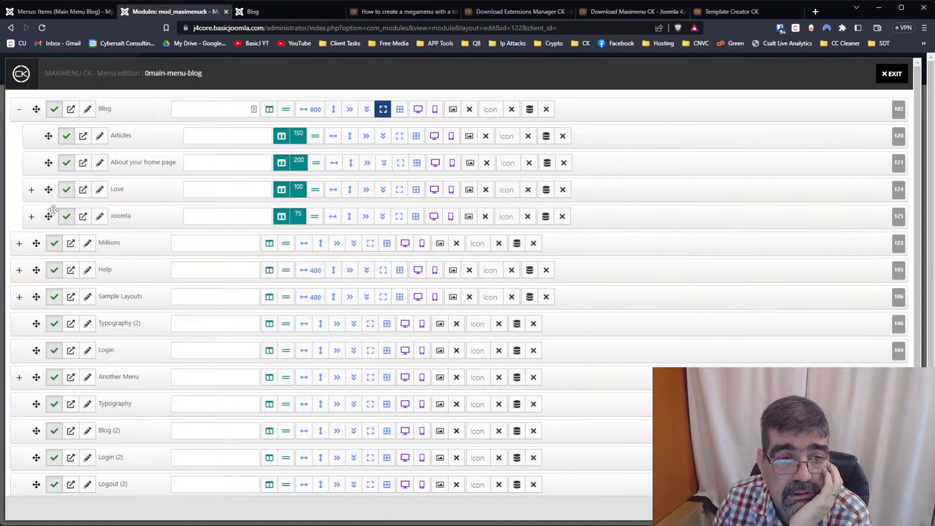
# Remove the columns from New feature: Workflows under Love and from the Joomla item
pyautogui.click(32, 192)
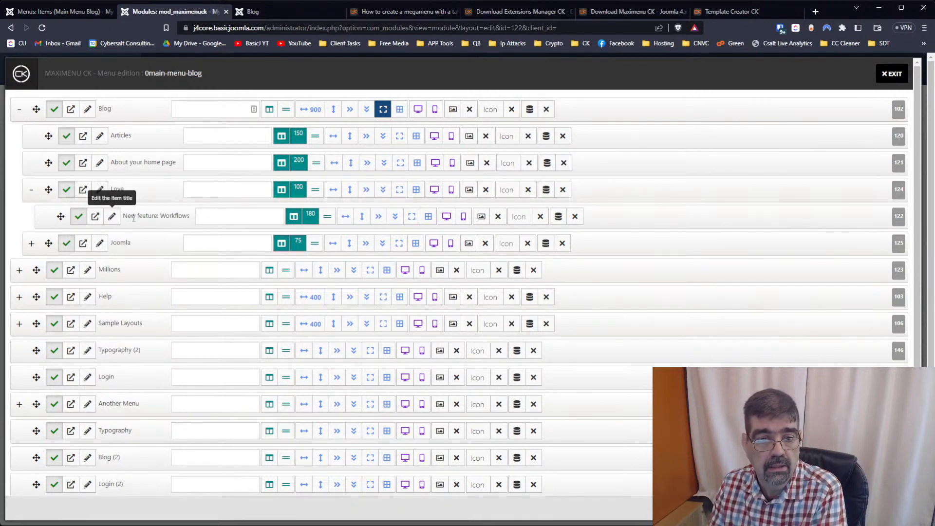
pyautogui.click(297, 220)
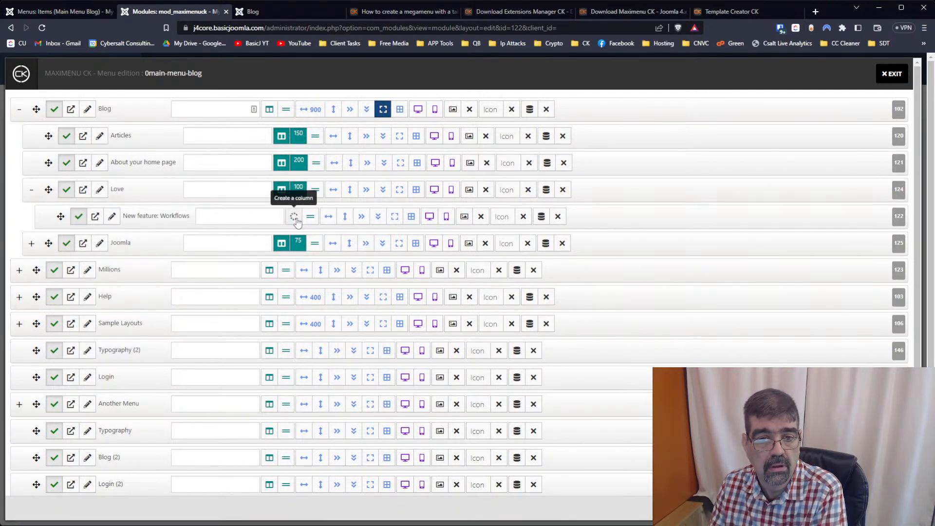
pyautogui.click(282, 243)
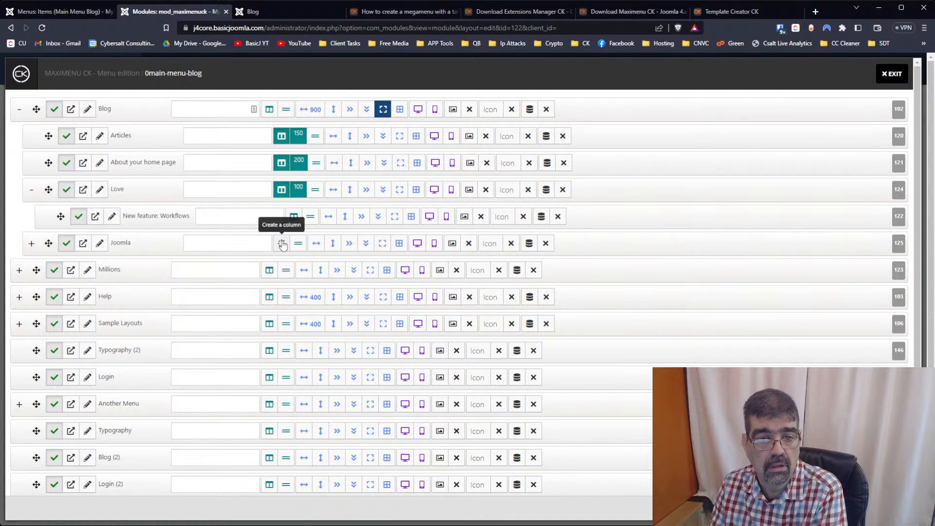
# Reload the Blog page on the site, check the Love and Joomla items in the Blog dropdown, and return to the menu editor
pyautogui.click(253, 11)
pyautogui.click(41, 28)
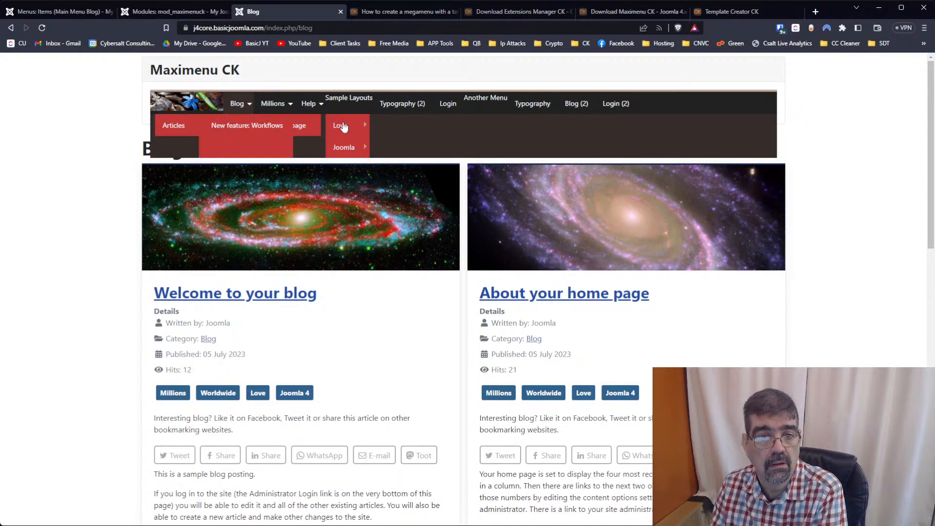
pyautogui.click(159, 12)
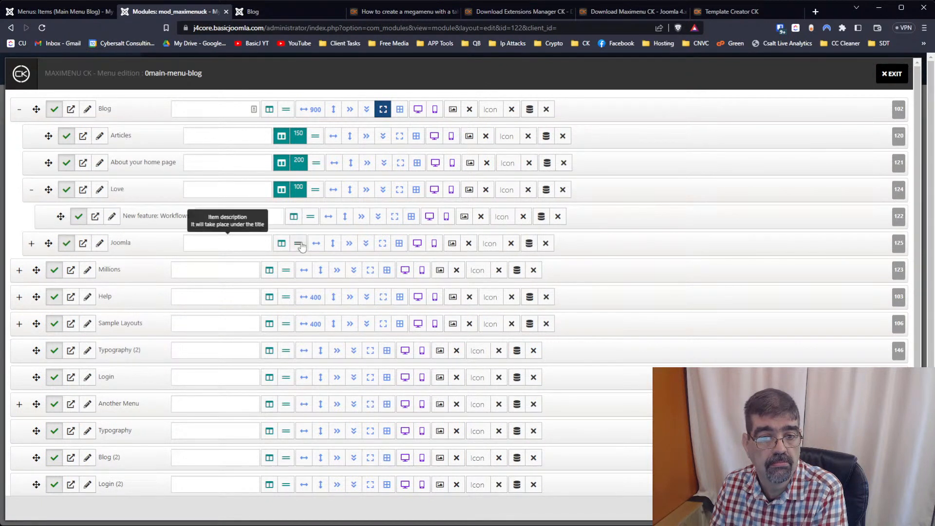
# Create a column on the Joomla item under Blog, and check the Love and Joomla items in the reloaded Blog dropdown on the site
pyautogui.click(281, 244)
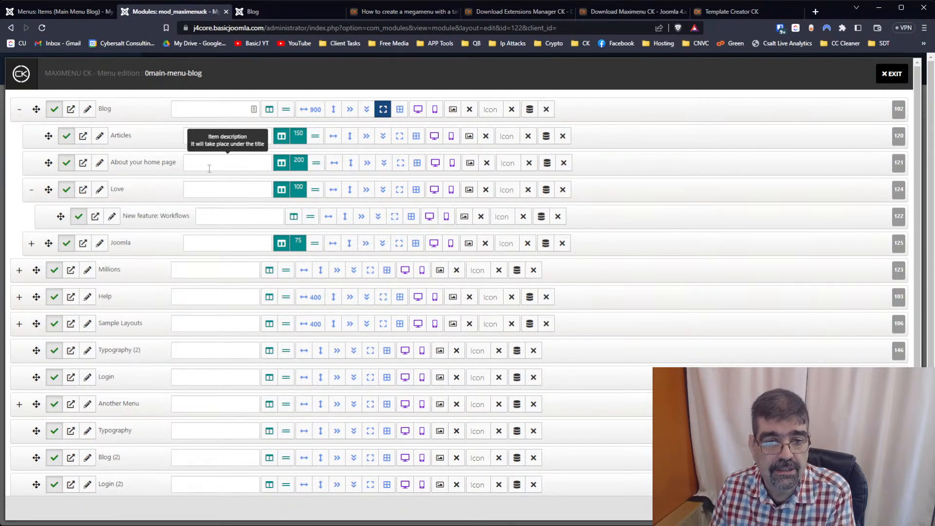
pyautogui.click(259, 13)
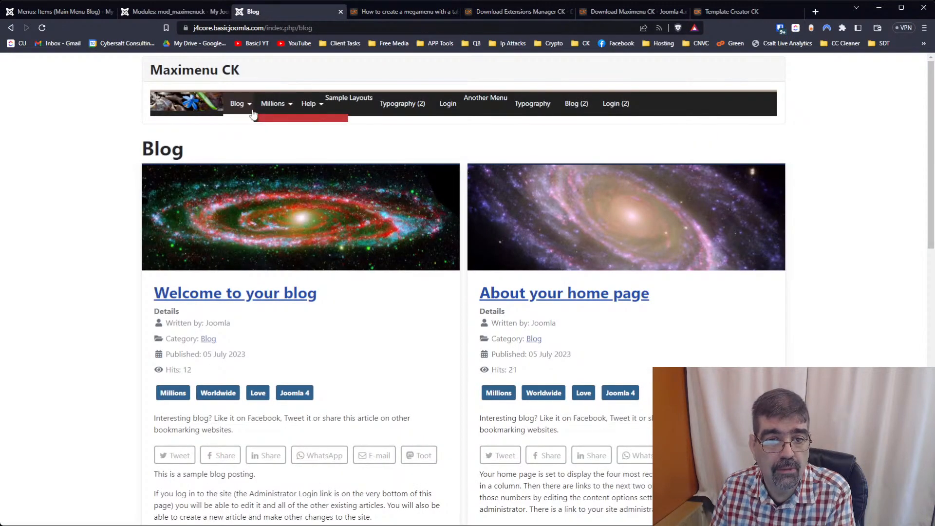
pyautogui.click(166, 12)
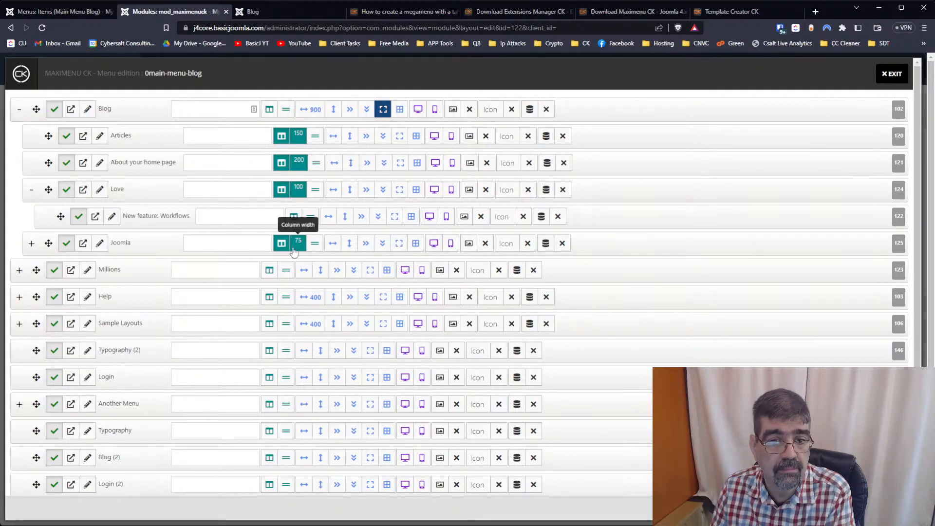
pyautogui.click(267, 11)
pyautogui.click(42, 27)
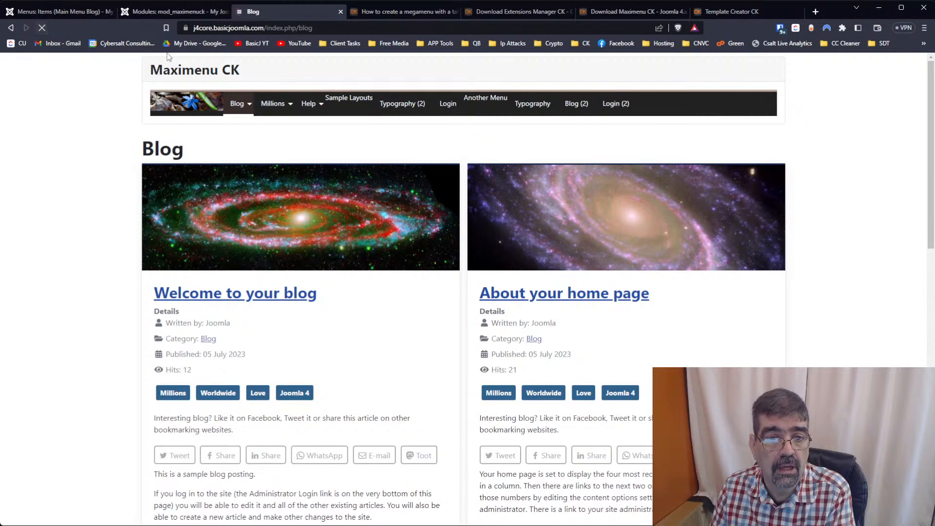
pyautogui.moveTo(238, 110)
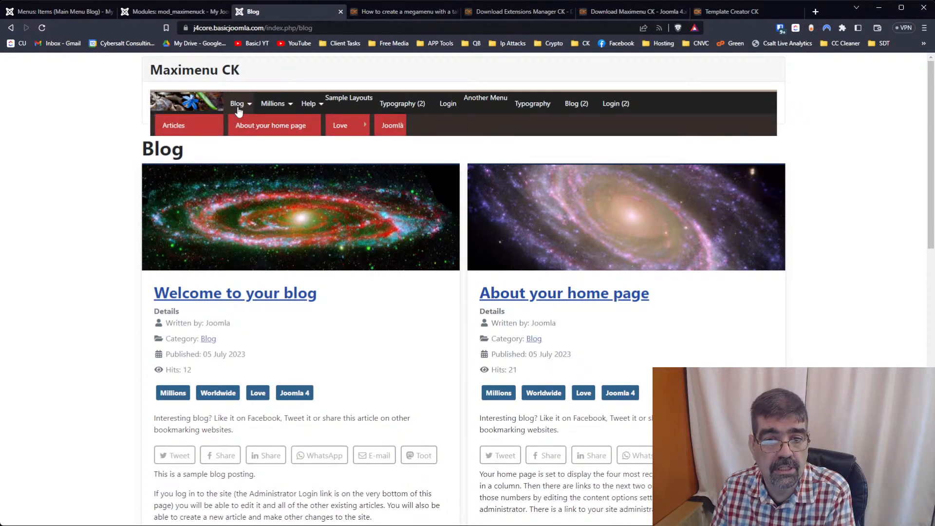
pyautogui.moveTo(344, 126)
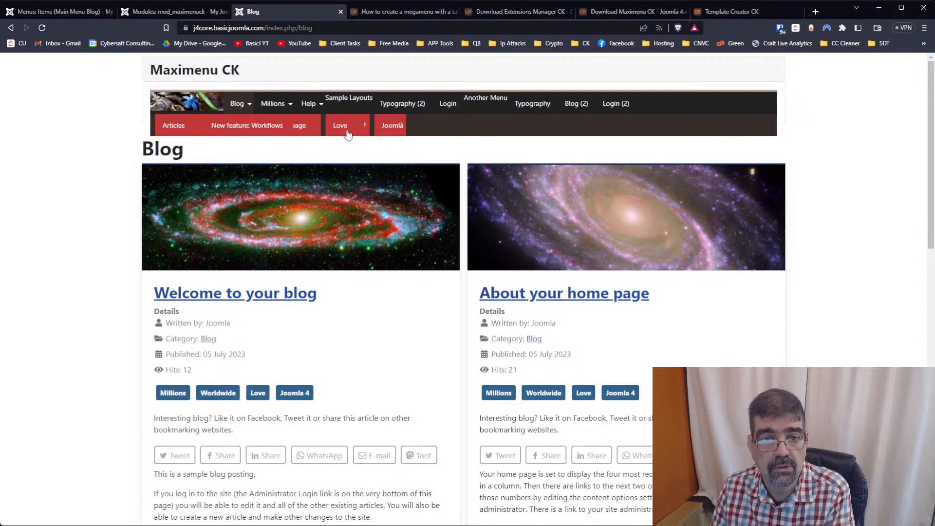
# Try the Blog dropdown without a column on Love, check it on the reloaded site, and restore Love's column in the menu editor
pyautogui.click(142, 11)
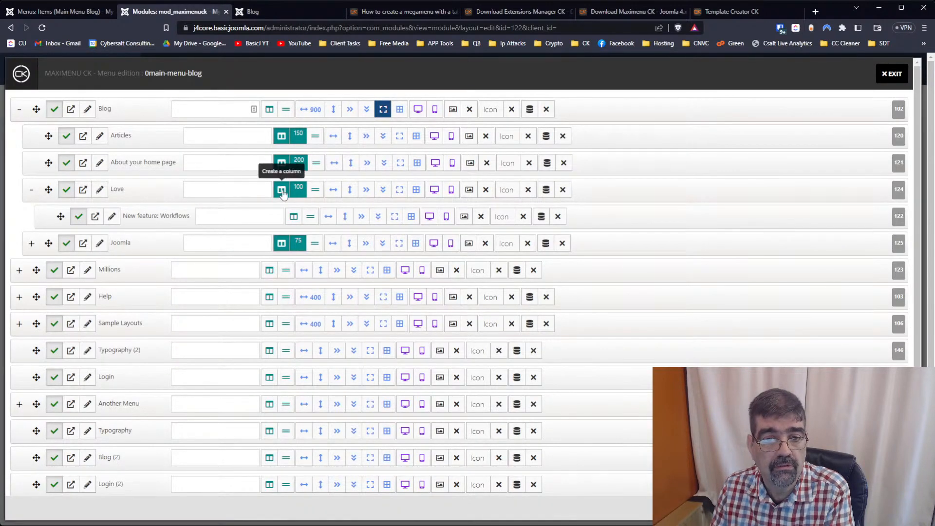
pyautogui.click(253, 12)
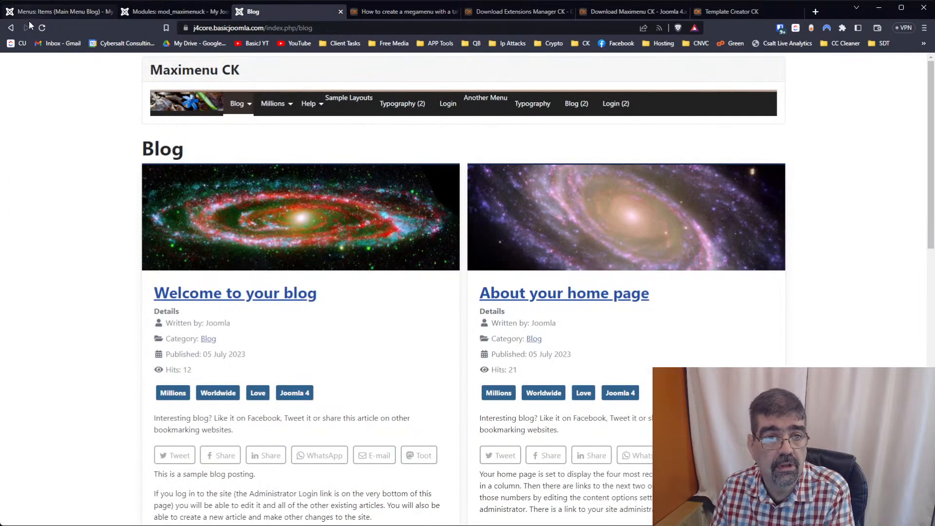
pyautogui.click(40, 28)
pyautogui.moveTo(293, 111)
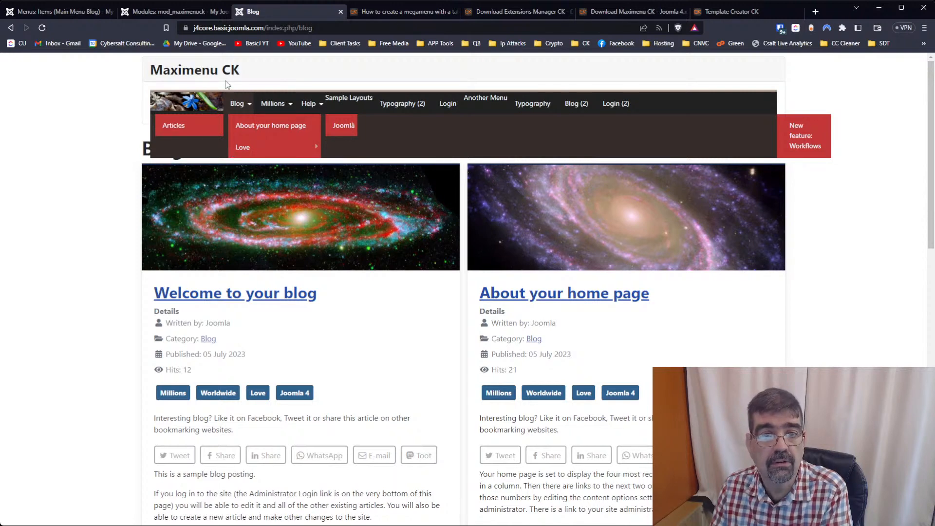
pyautogui.click(170, 13)
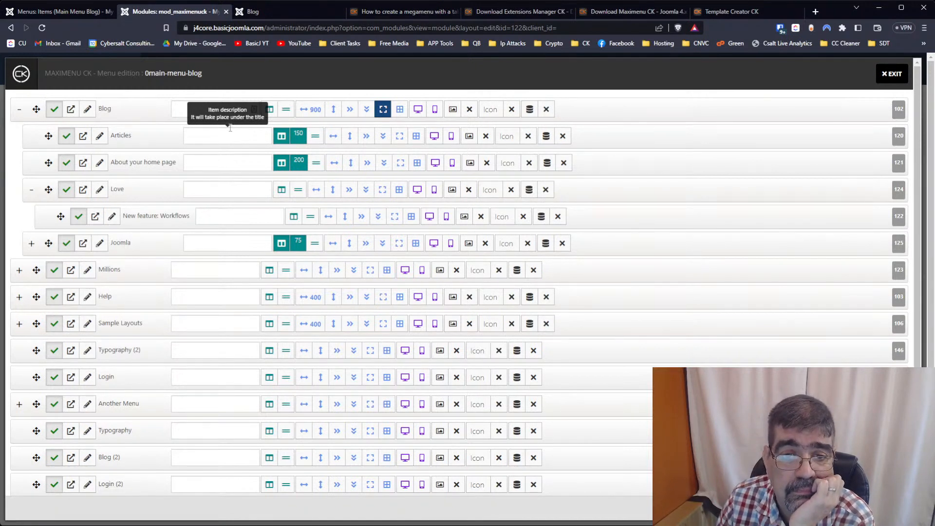
pyautogui.click(282, 190)
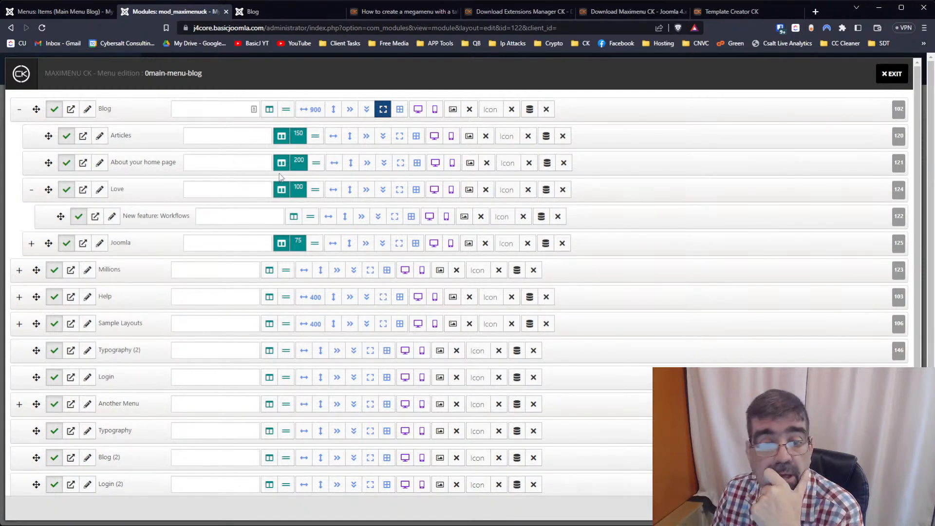
# Create a column on New feature: Workflows, expand the Joomla item, and check the Blog dropdown on the reloaded site
pyautogui.click(293, 219)
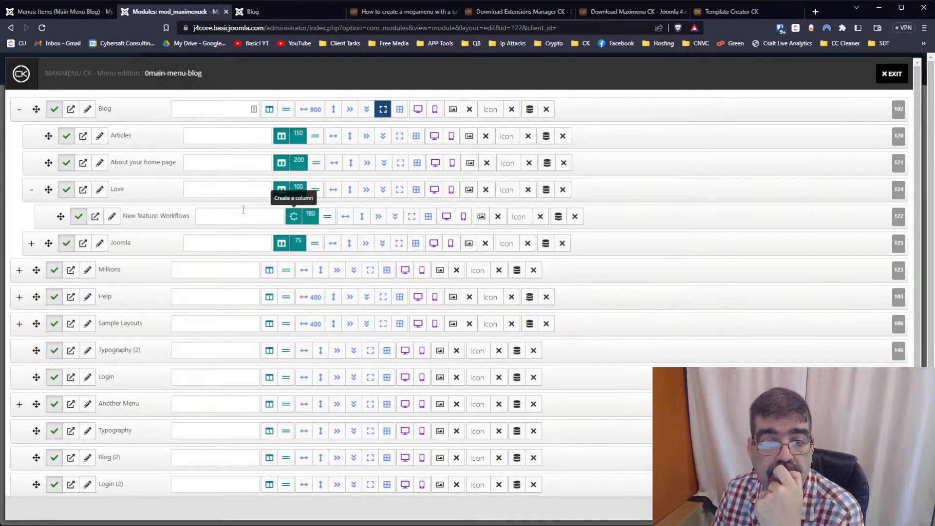
pyautogui.click(32, 244)
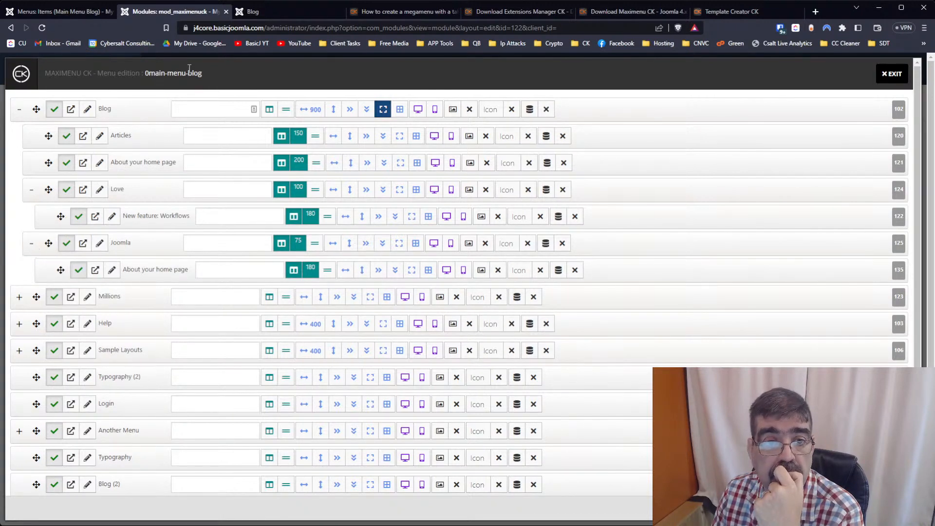
pyautogui.click(244, 12)
pyautogui.click(41, 28)
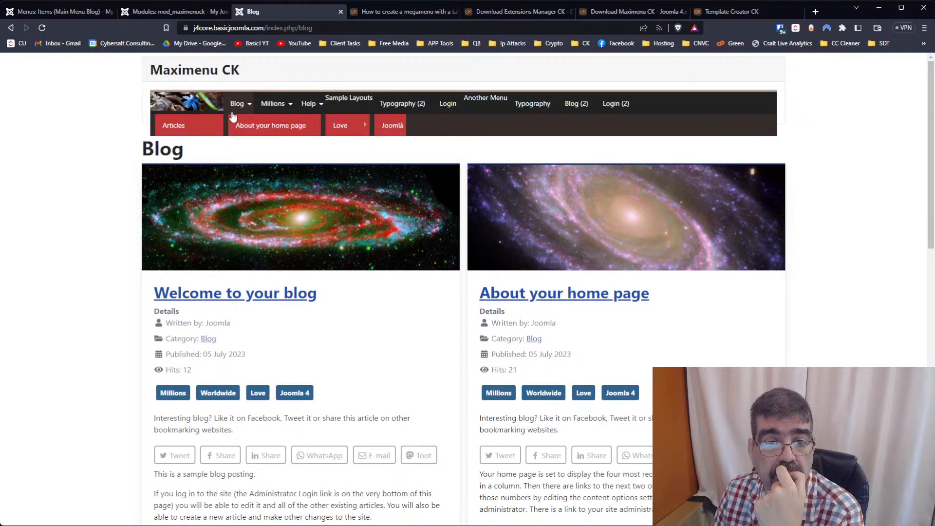
pyautogui.moveTo(330, 127)
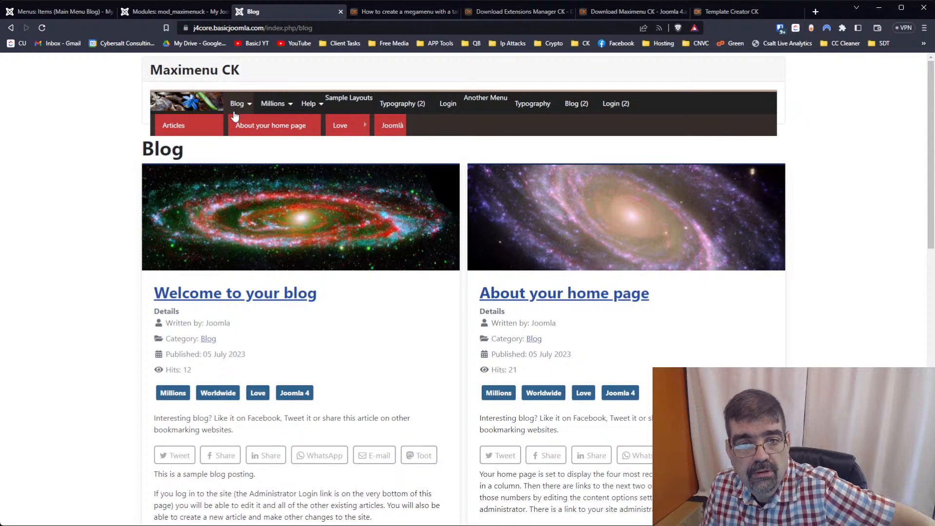
# Exit the menu editor and look at the module's Styles settings and its list of available styles
pyautogui.click(152, 14)
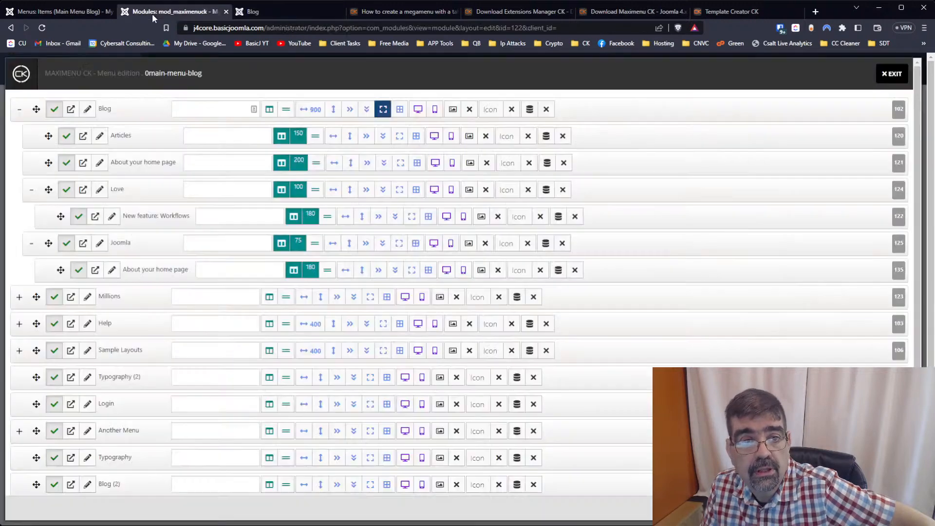
pyautogui.click(893, 73)
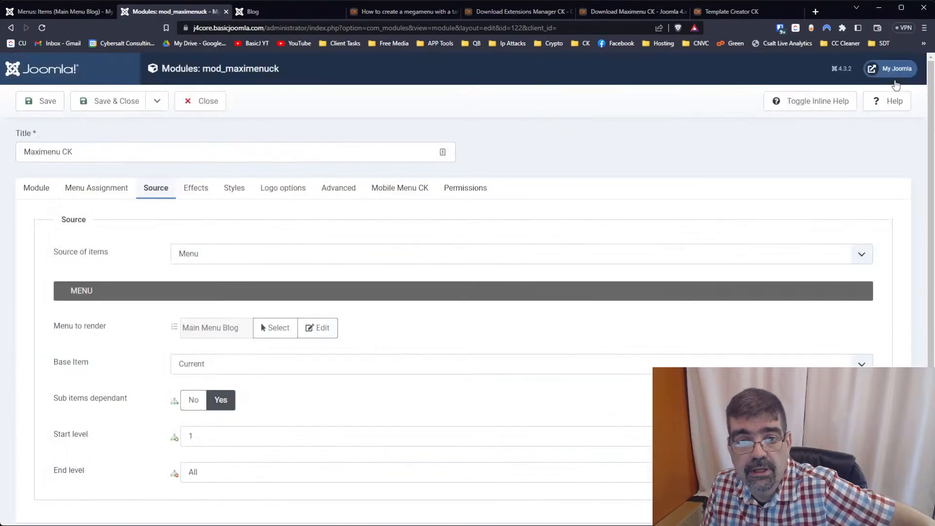
pyautogui.click(234, 189)
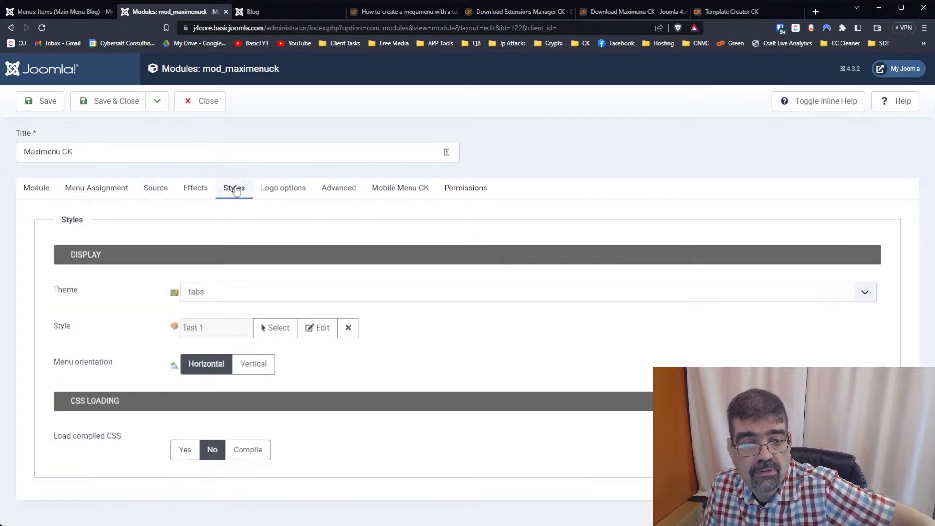
pyautogui.click(276, 327)
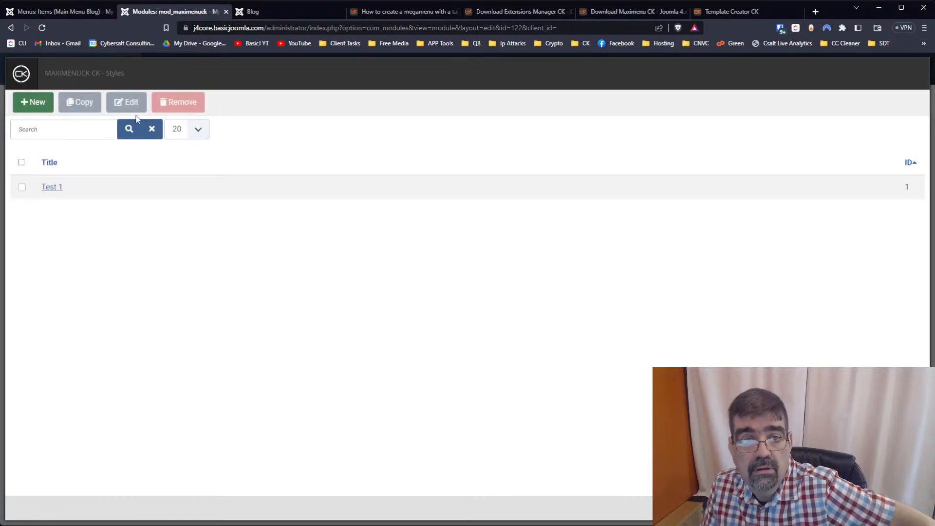
pyautogui.press('Escape')
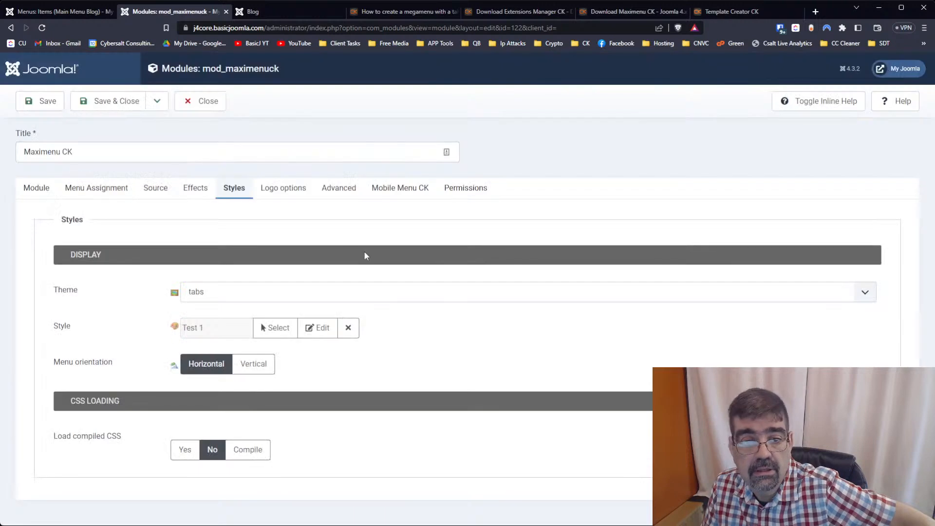
# Open the Test 1 style for editing, try to save it with the Default layout, and reload the module page
pyautogui.click(323, 327)
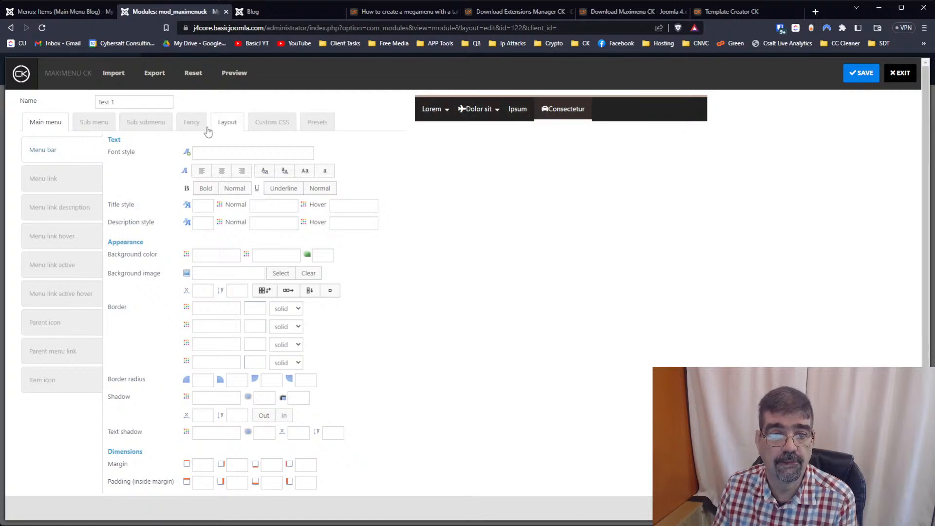
pyautogui.click(92, 124)
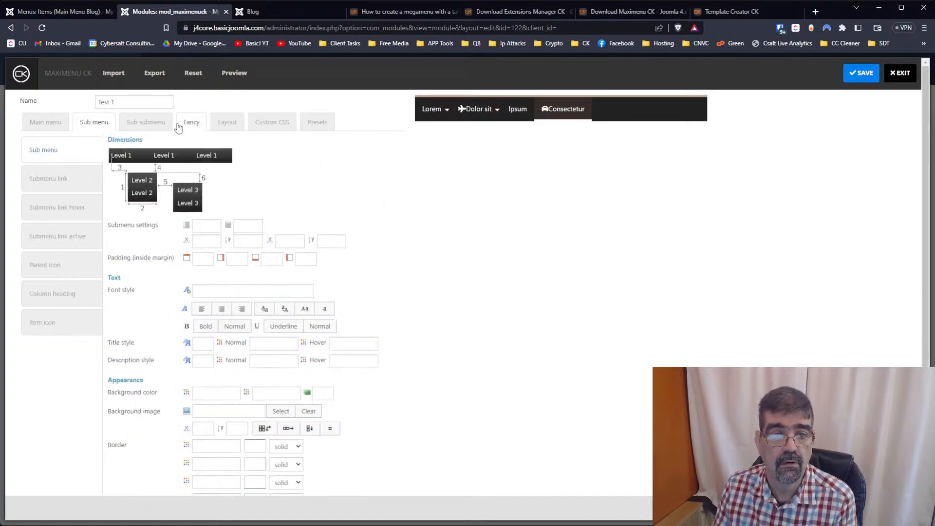
pyautogui.click(182, 125)
pyautogui.click(240, 128)
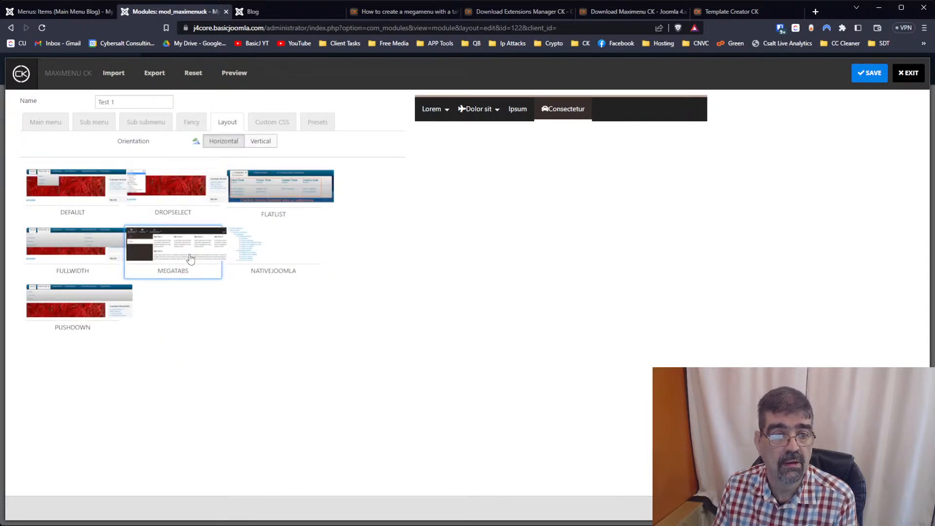
pyautogui.click(87, 190)
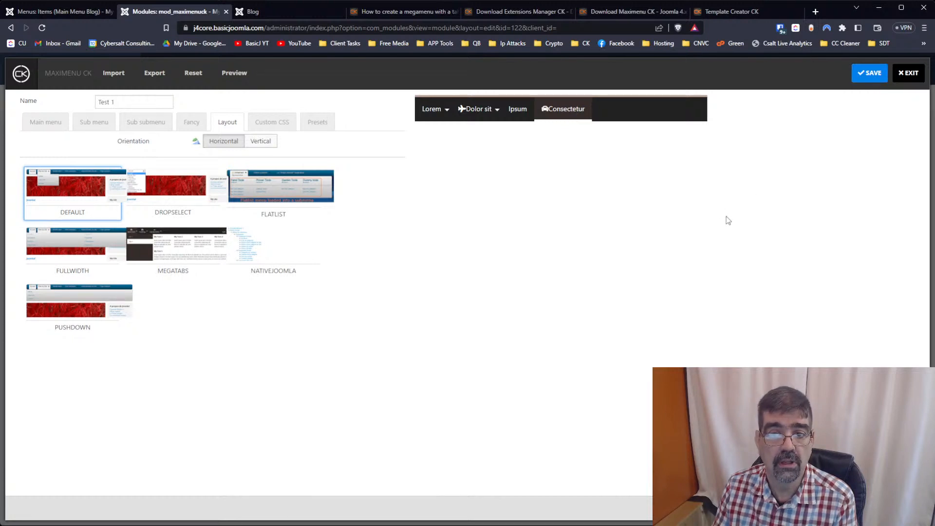
pyautogui.click(869, 75)
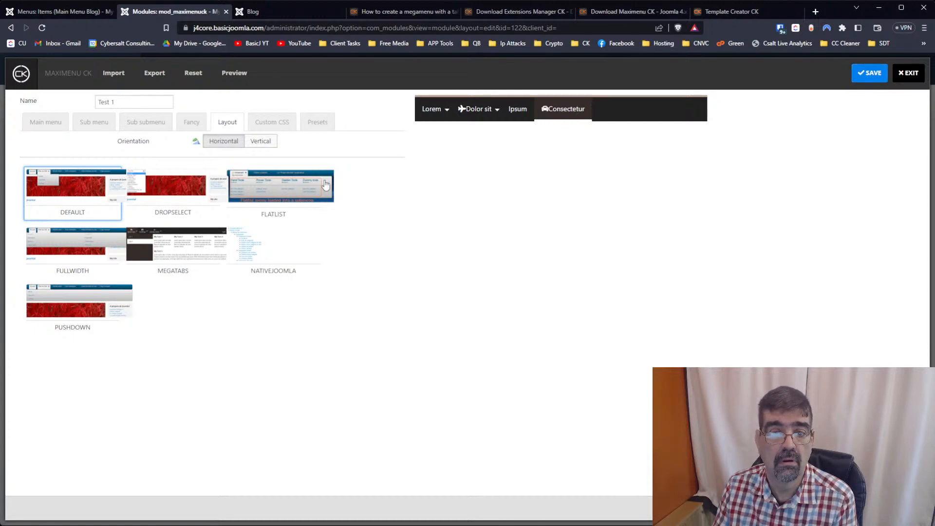
pyautogui.click(56, 194)
pyautogui.click(43, 28)
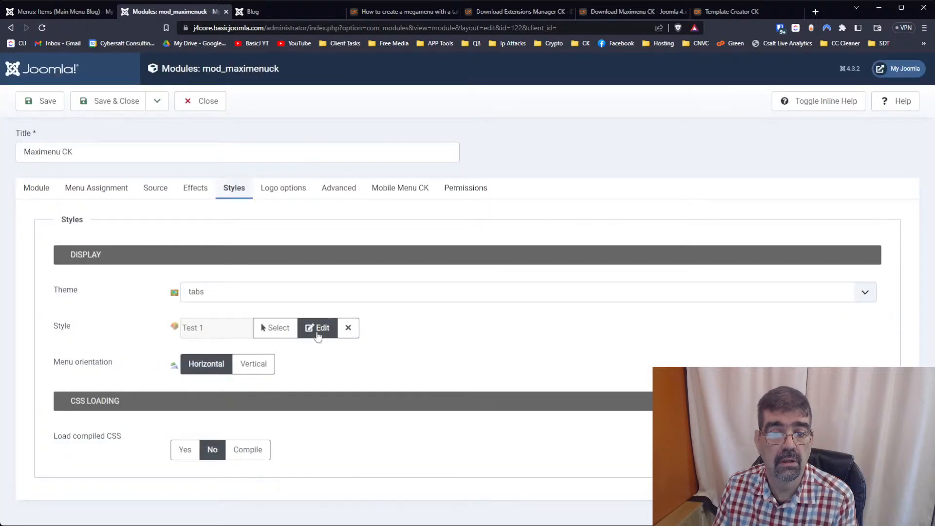
# Reopen the layouts of the Test 1 style and preview Dropselect, Fullwidth, Default, Flatlist and Pushdown
pyautogui.click(317, 334)
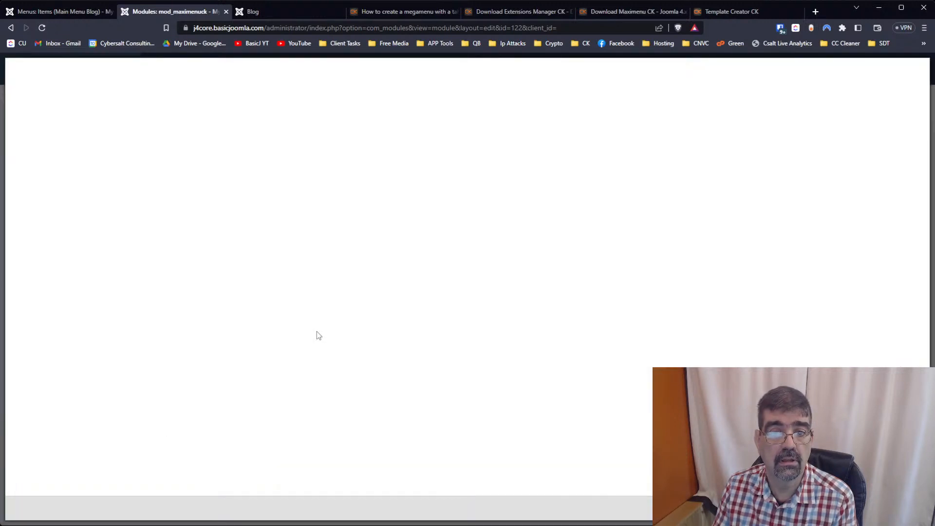
pyautogui.click(227, 122)
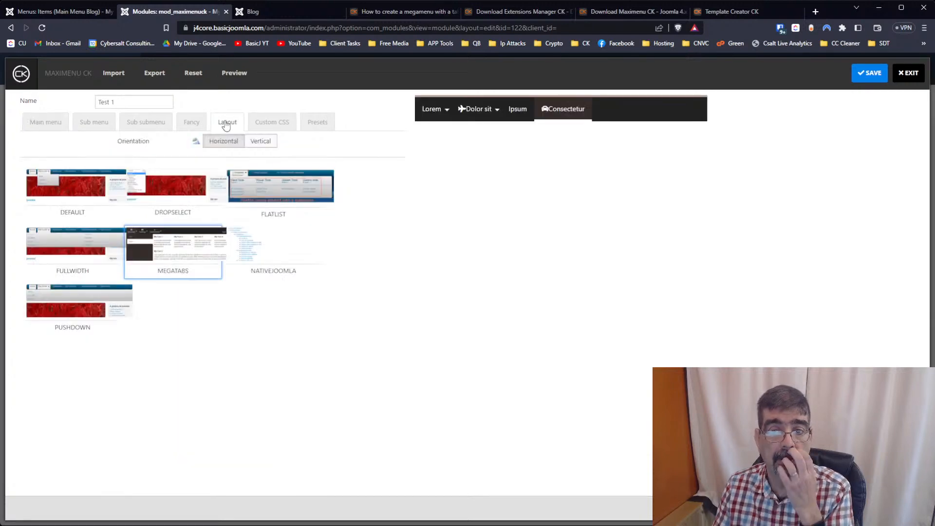
pyautogui.click(191, 189)
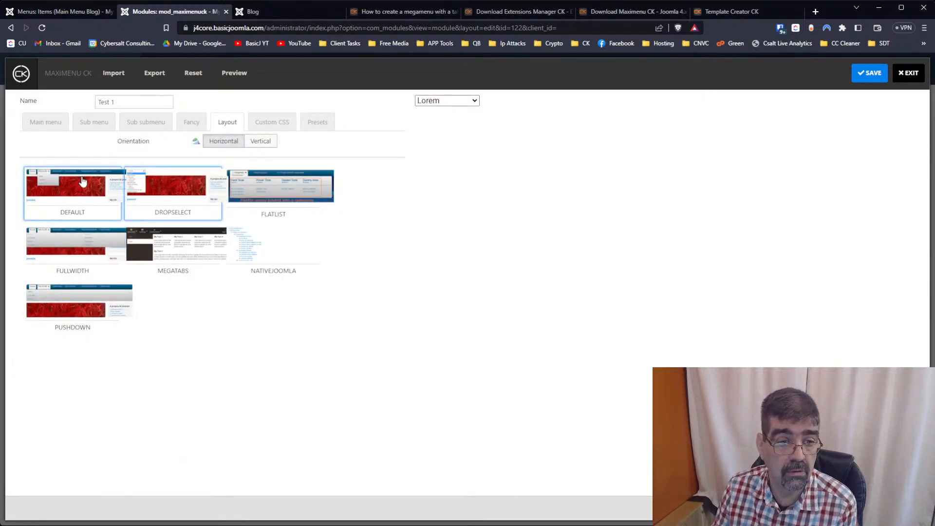
pyautogui.click(71, 239)
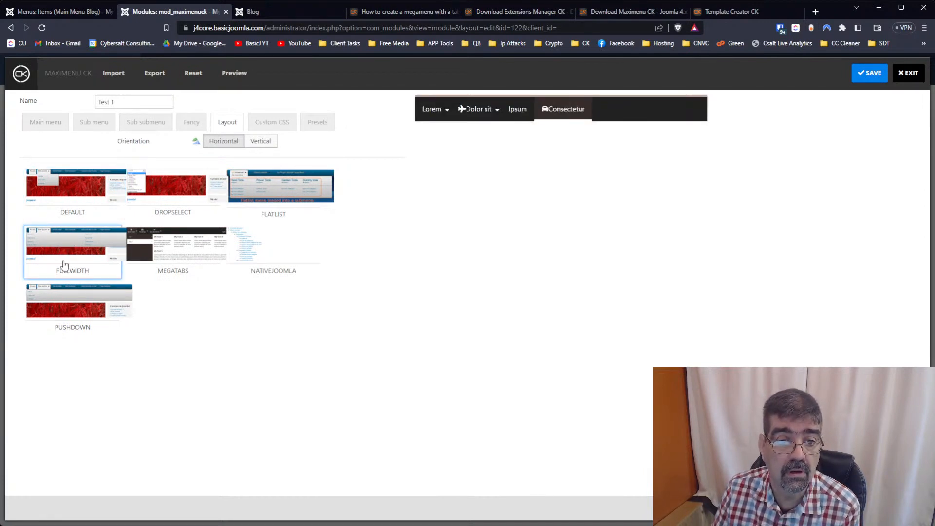
pyautogui.click(70, 194)
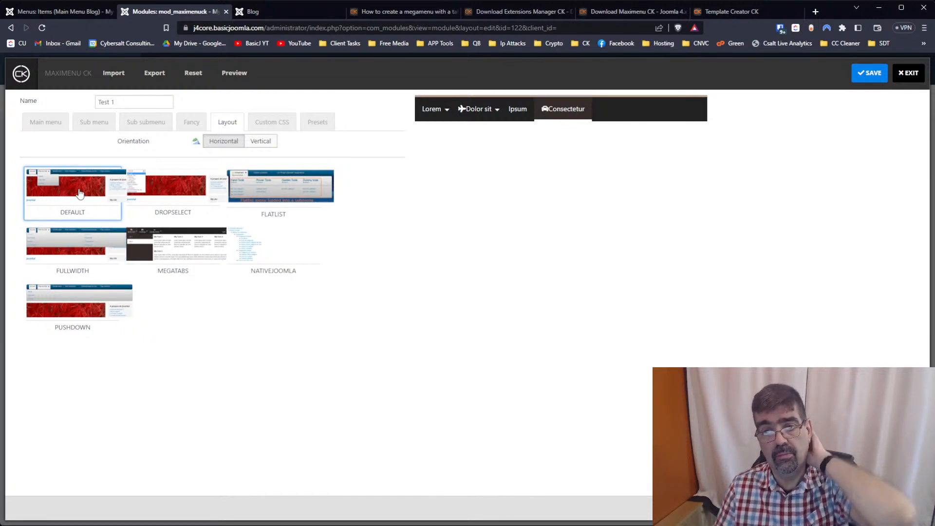
pyautogui.click(169, 194)
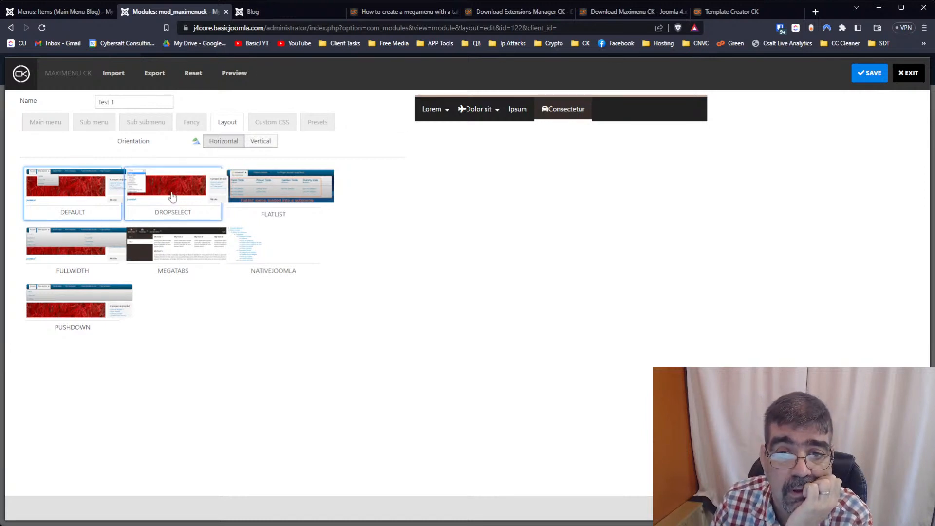
pyautogui.click(257, 195)
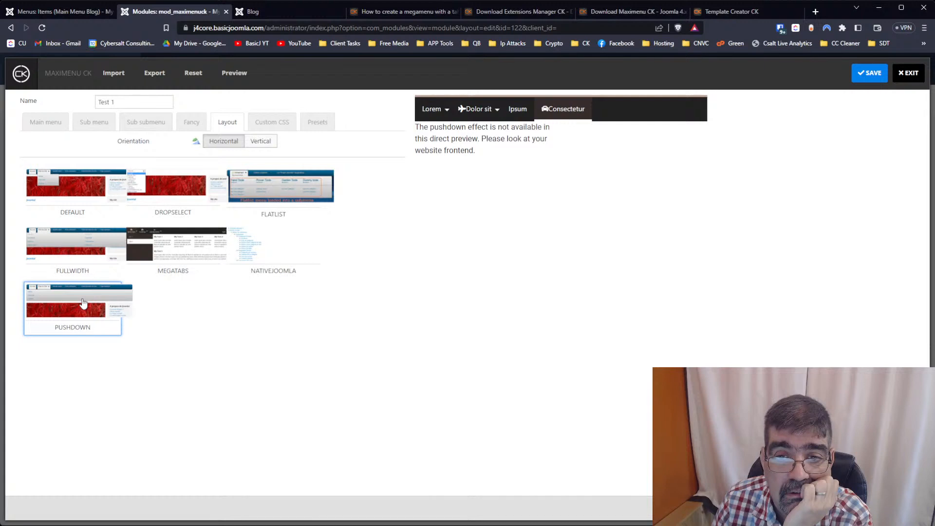
# Set the Test 1 style's layout to Fullwidth, save the style and exit the style editor
pyautogui.click(69, 256)
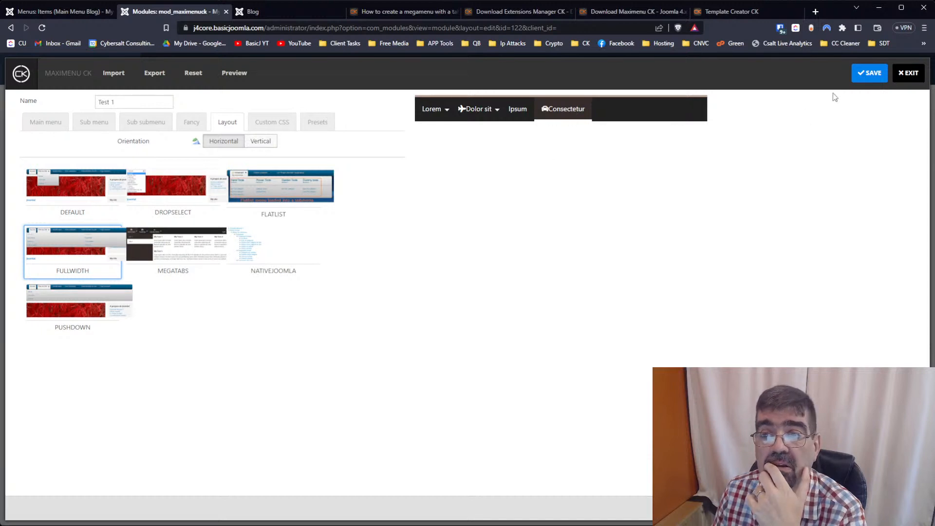
pyautogui.click(866, 76)
pyautogui.click(909, 74)
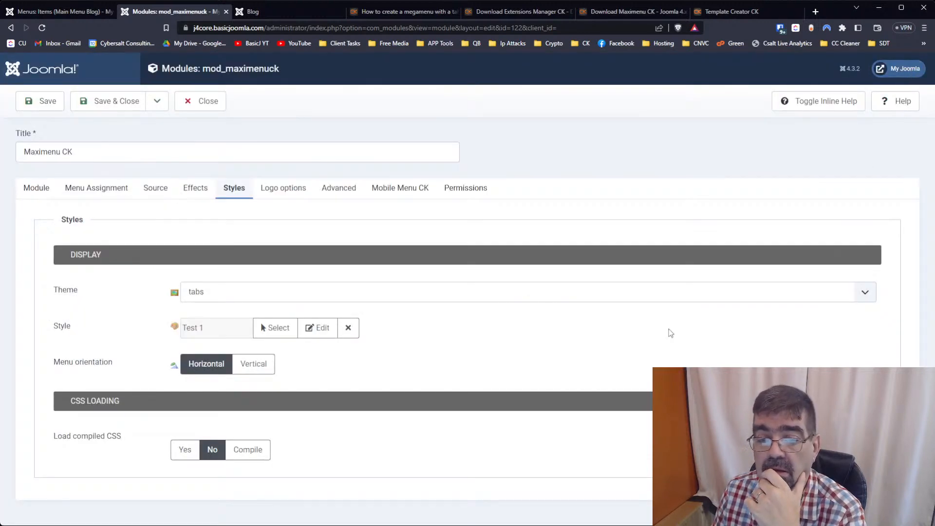
# Save the module, reload the site's Blog page and view the Blog dropdown
pyautogui.click(41, 101)
pyautogui.click(271, 13)
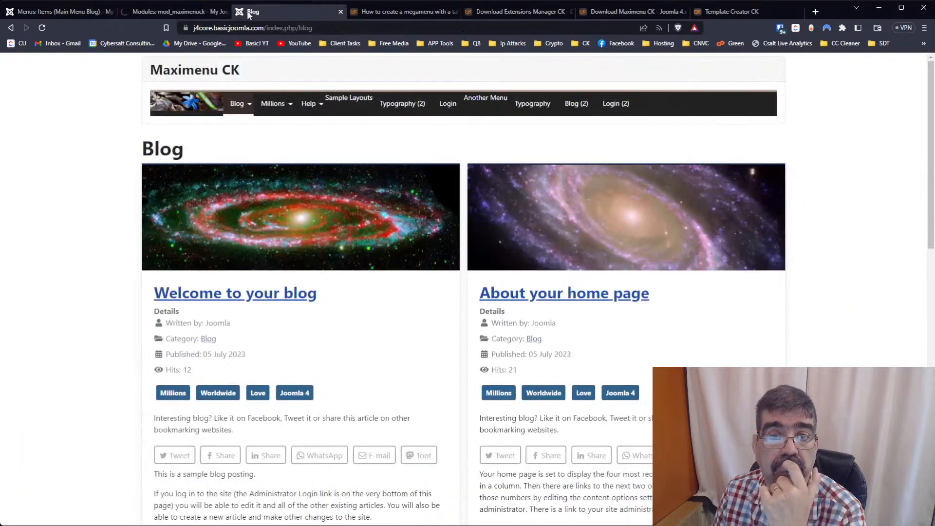
pyautogui.click(42, 28)
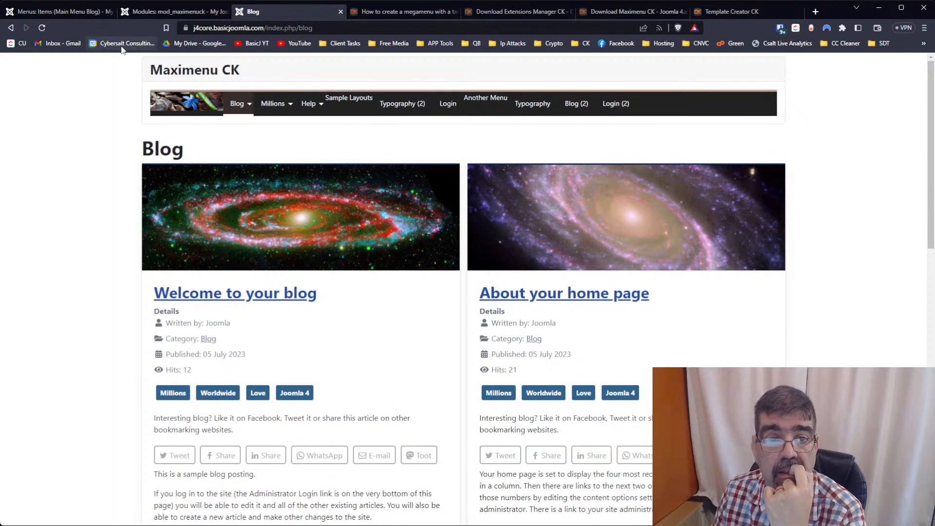
pyautogui.moveTo(252, 118)
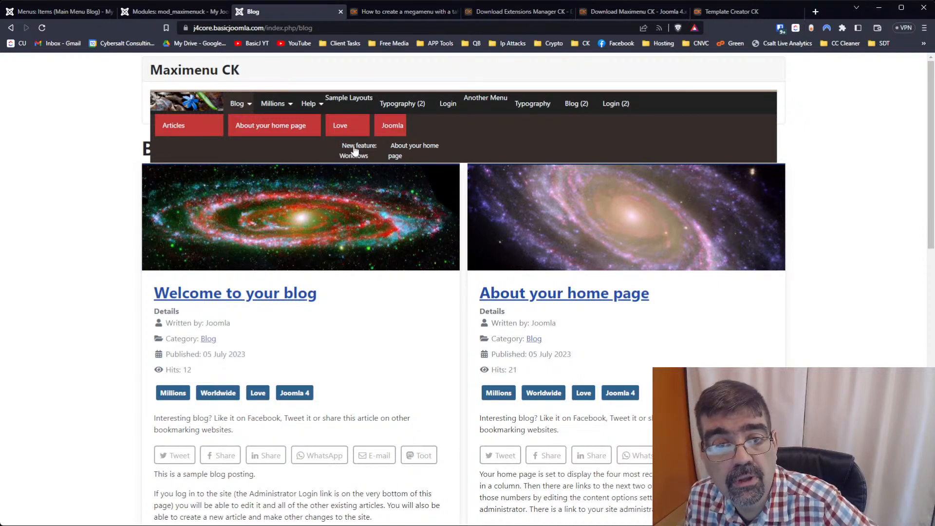
# Set the Test 1 style's layout to Default, exit the style editor and save the module
pyautogui.click(160, 13)
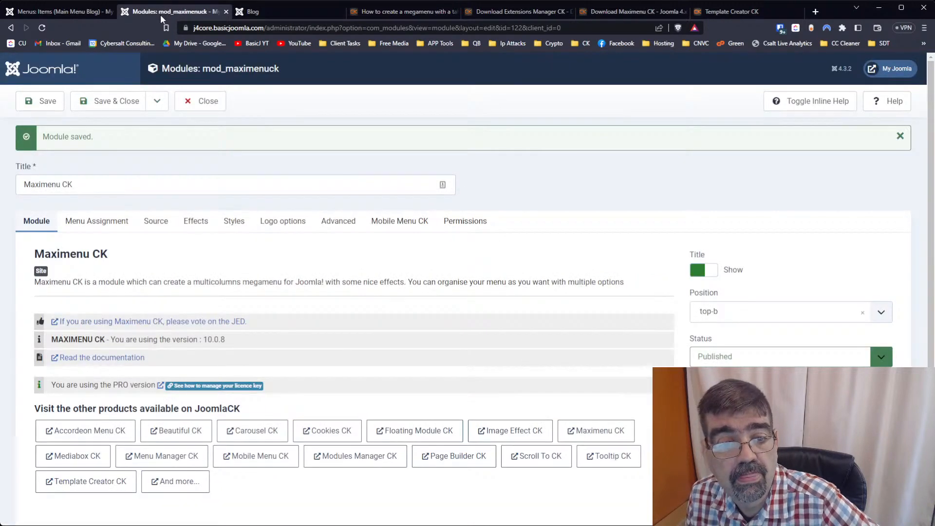
pyautogui.click(234, 221)
pyautogui.click(309, 361)
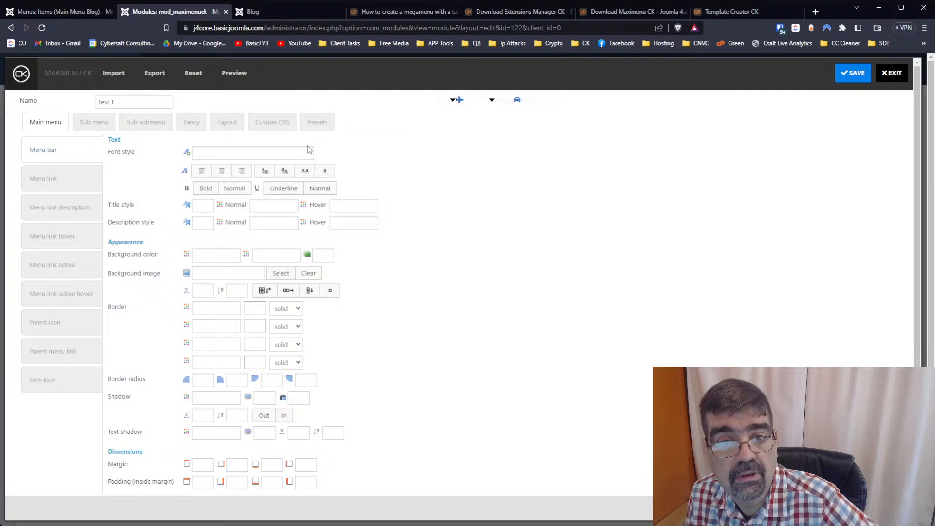
pyautogui.click(234, 125)
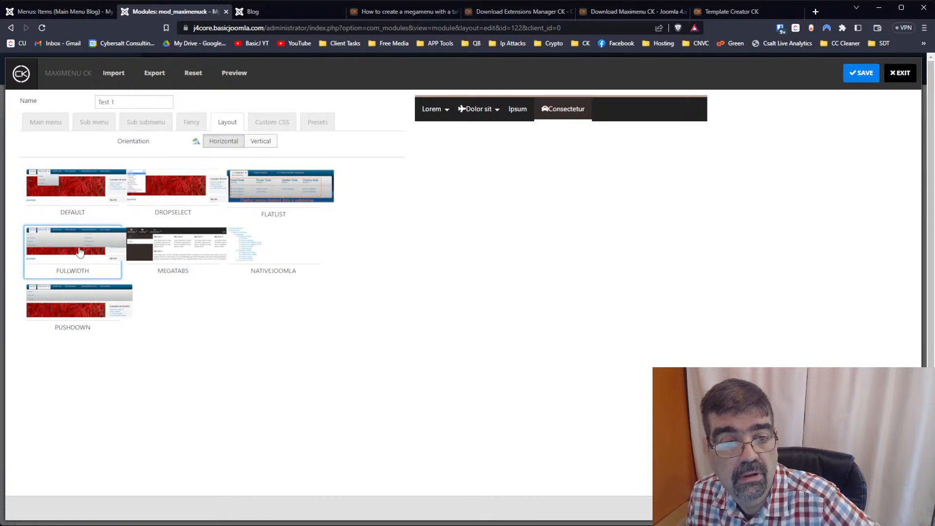
pyautogui.click(66, 203)
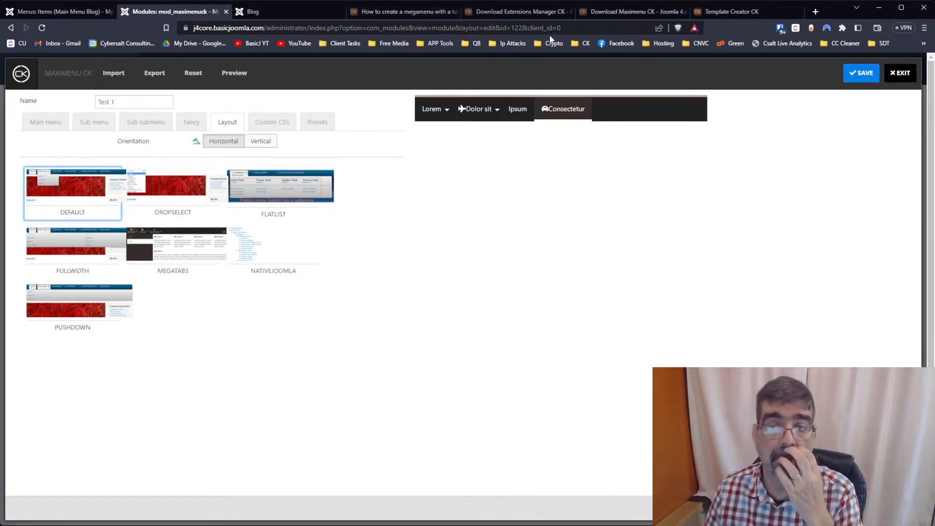
pyautogui.click(902, 73)
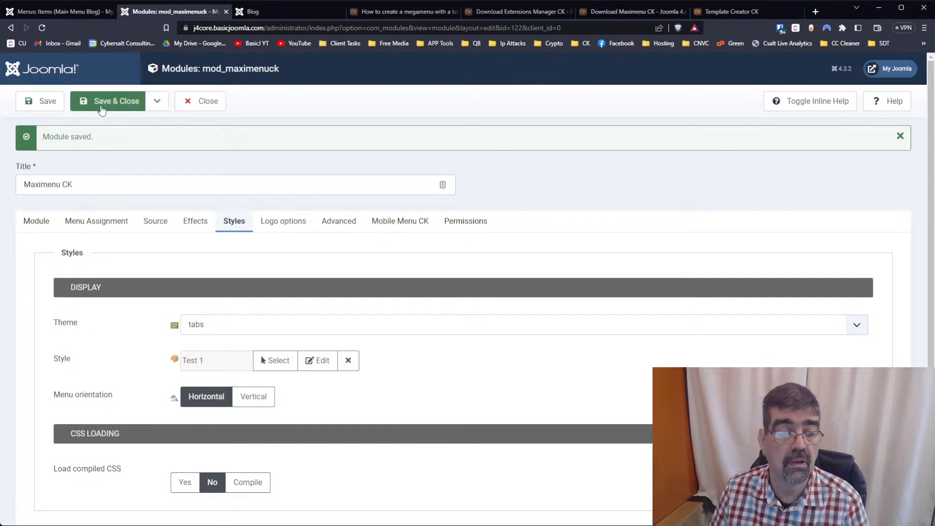
pyautogui.click(46, 103)
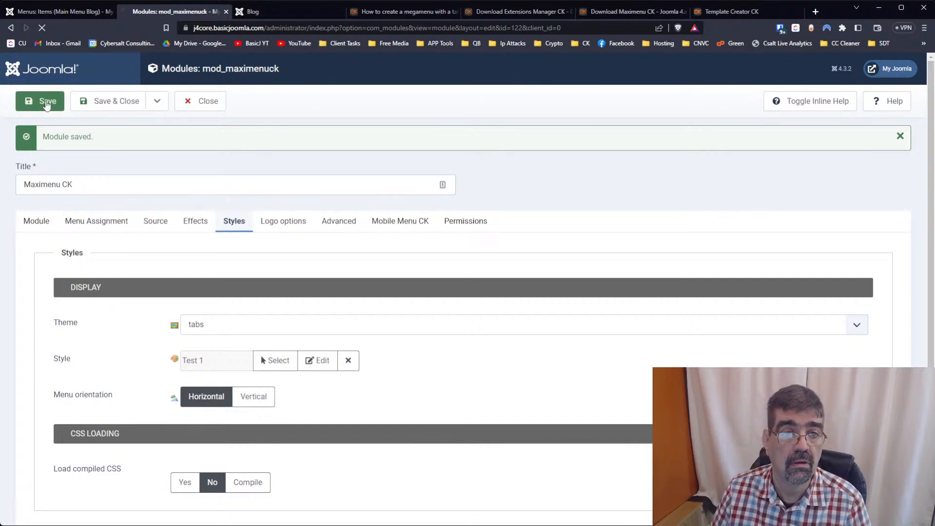
# Reload the site's Blog page and check the Love and Joomla submenus in the Blog dropdown
pyautogui.click(271, 11)
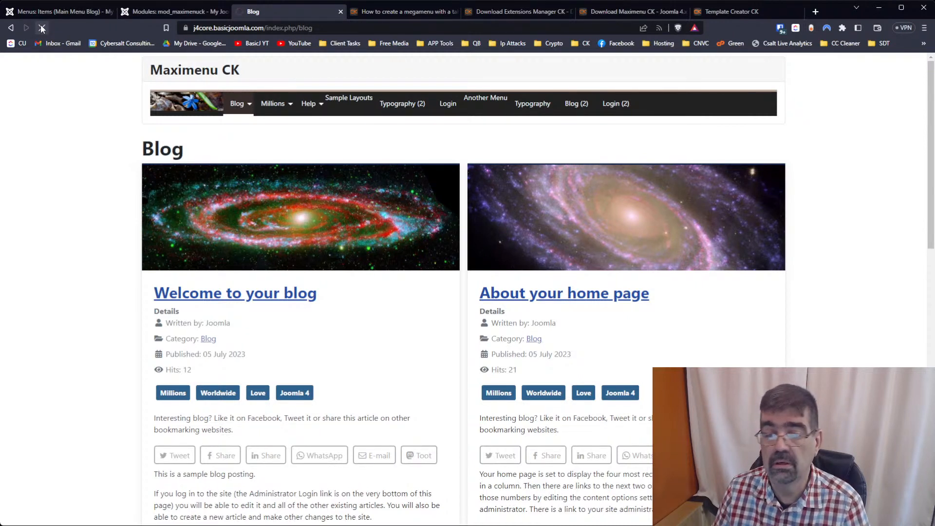
pyautogui.moveTo(240, 117)
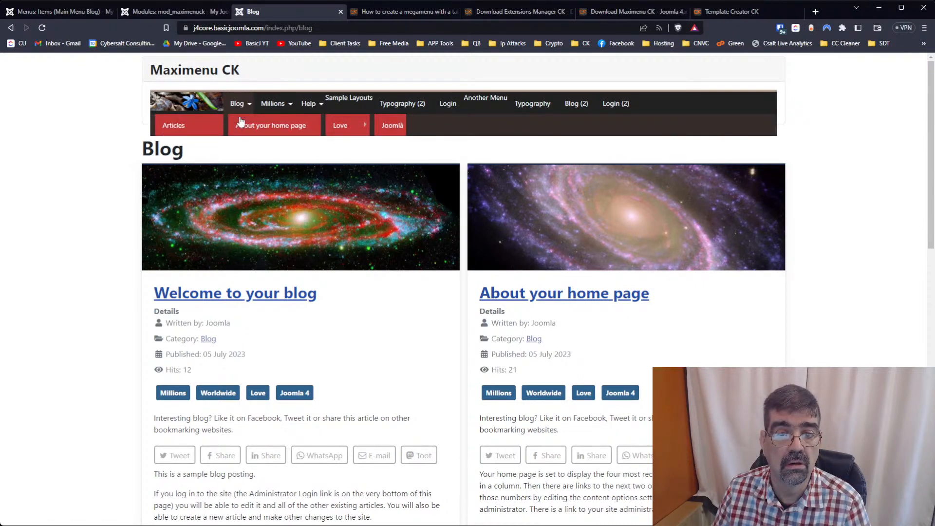
pyautogui.moveTo(350, 131)
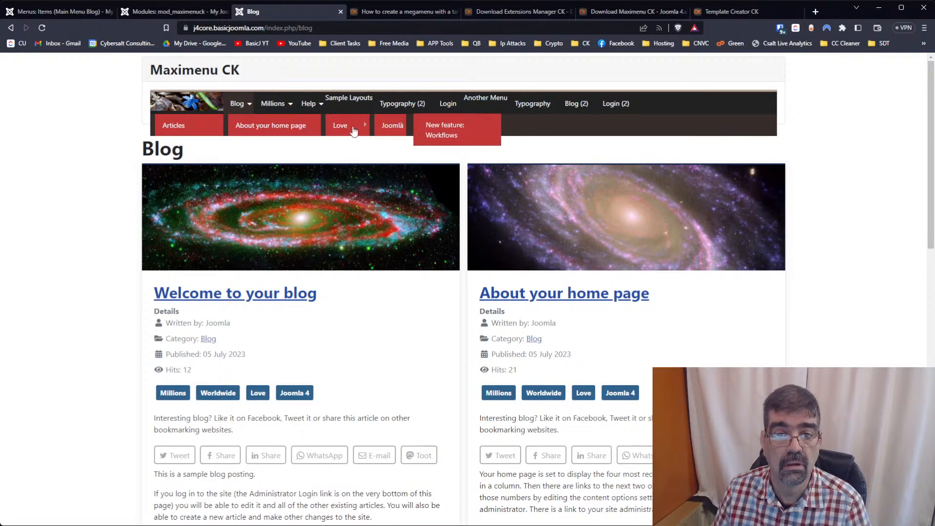
pyautogui.moveTo(389, 129)
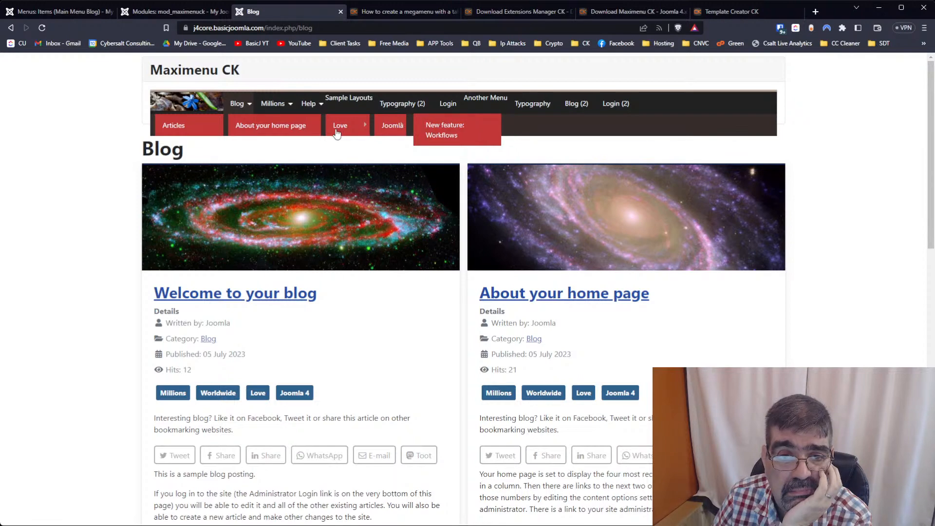
# Open the module's menu editor from its source settings and remove the column from New feature: Workflows under Blog > Love
pyautogui.click(131, 14)
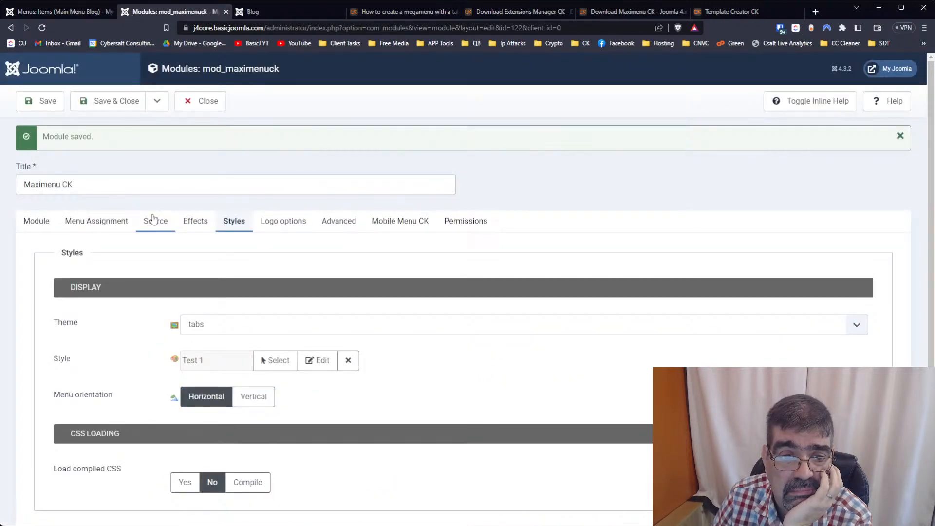
pyautogui.click(154, 220)
pyautogui.click(332, 363)
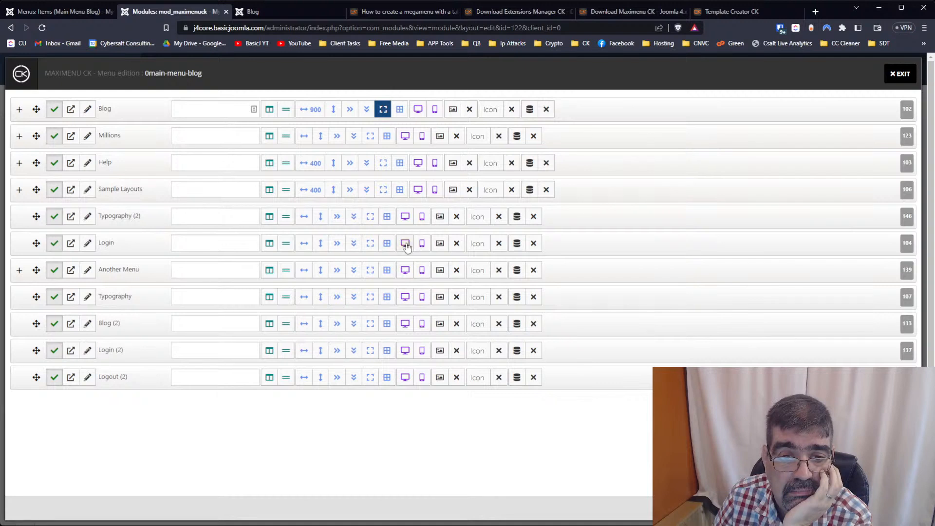
pyautogui.click(20, 112)
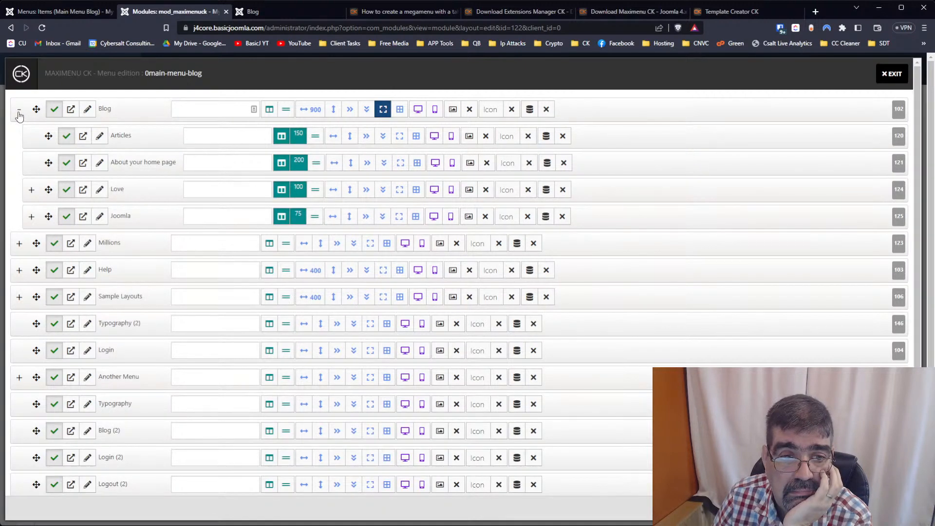
pyautogui.click(31, 190)
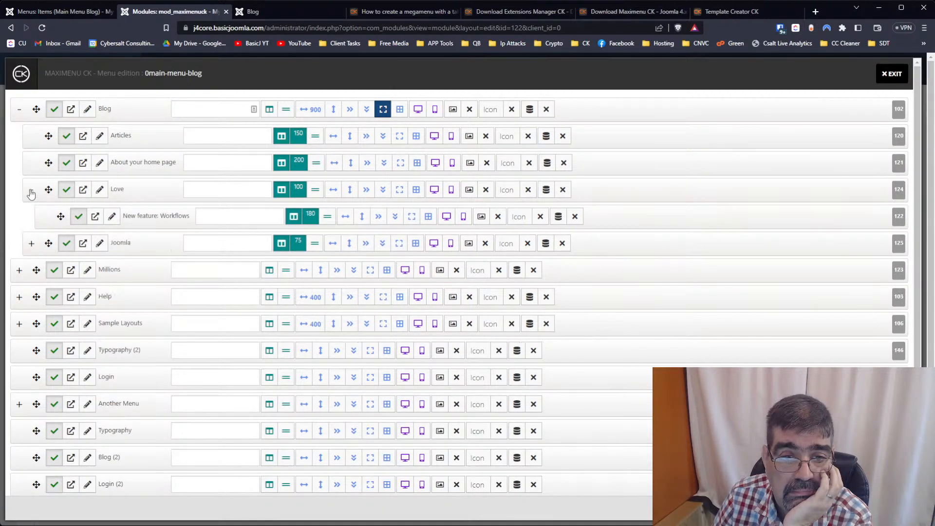
pyautogui.click(294, 216)
# Restore the Joomla item's column after switching it off, and remove the column from its child About your home page
pyautogui.click(287, 245)
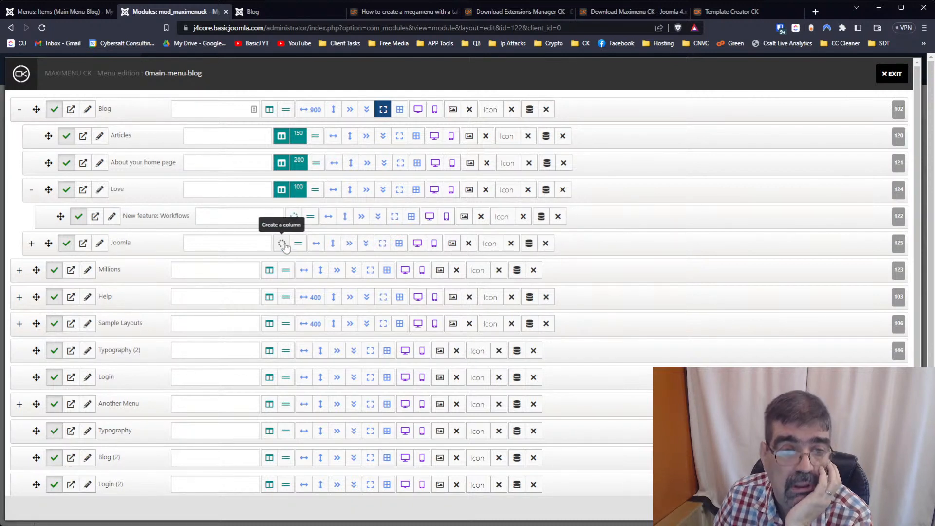
pyautogui.click(284, 245)
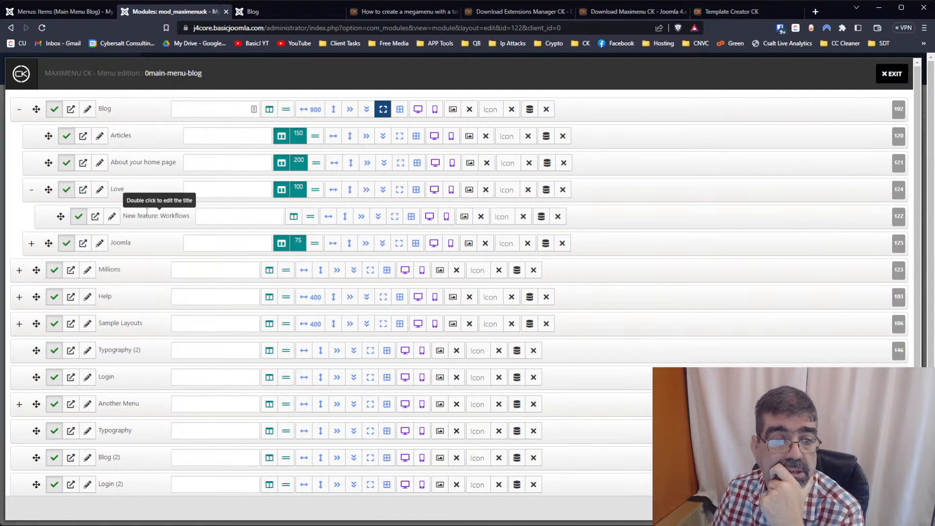
pyautogui.click(31, 242)
pyautogui.click(292, 272)
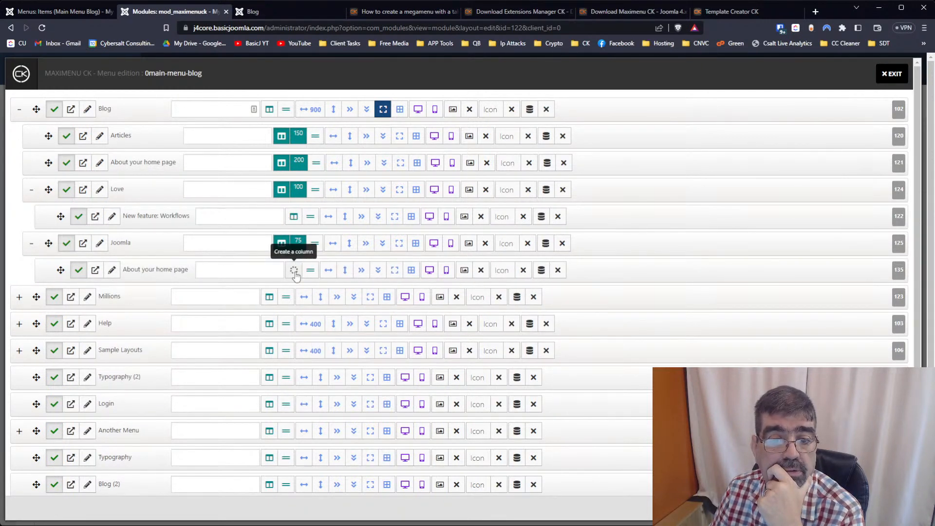
# Reload the site's Blog page, check the Love and Joomla submenus again and return to the menu editor
pyautogui.click(261, 10)
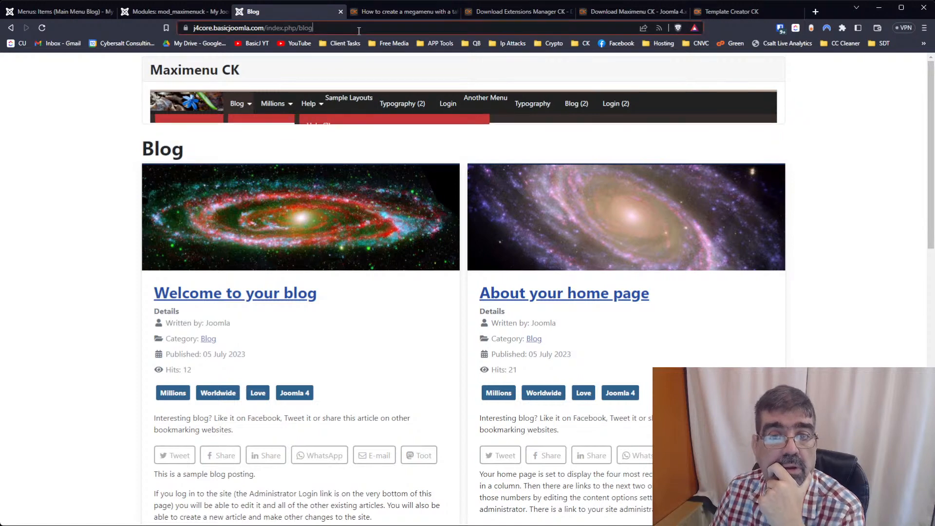
pyautogui.press('Return')
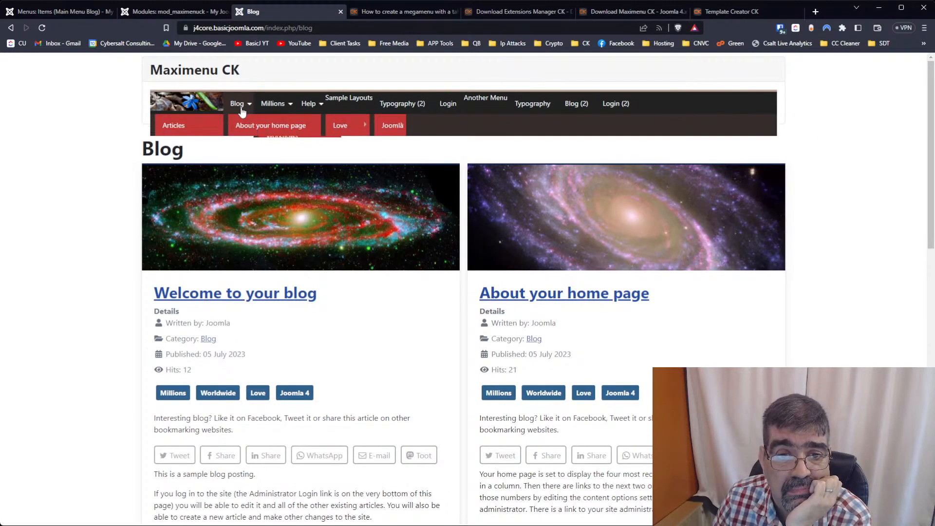
pyautogui.moveTo(338, 129)
pyautogui.moveTo(387, 129)
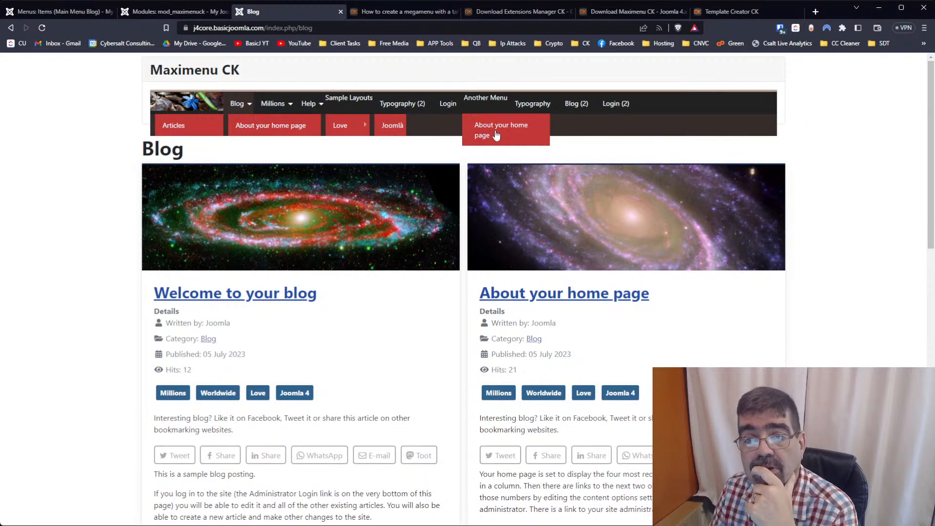
pyautogui.click(158, 13)
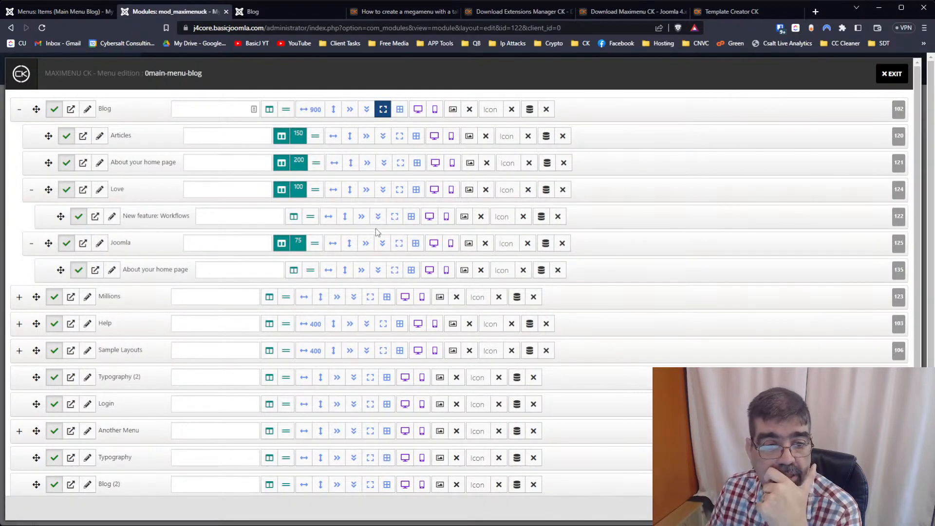